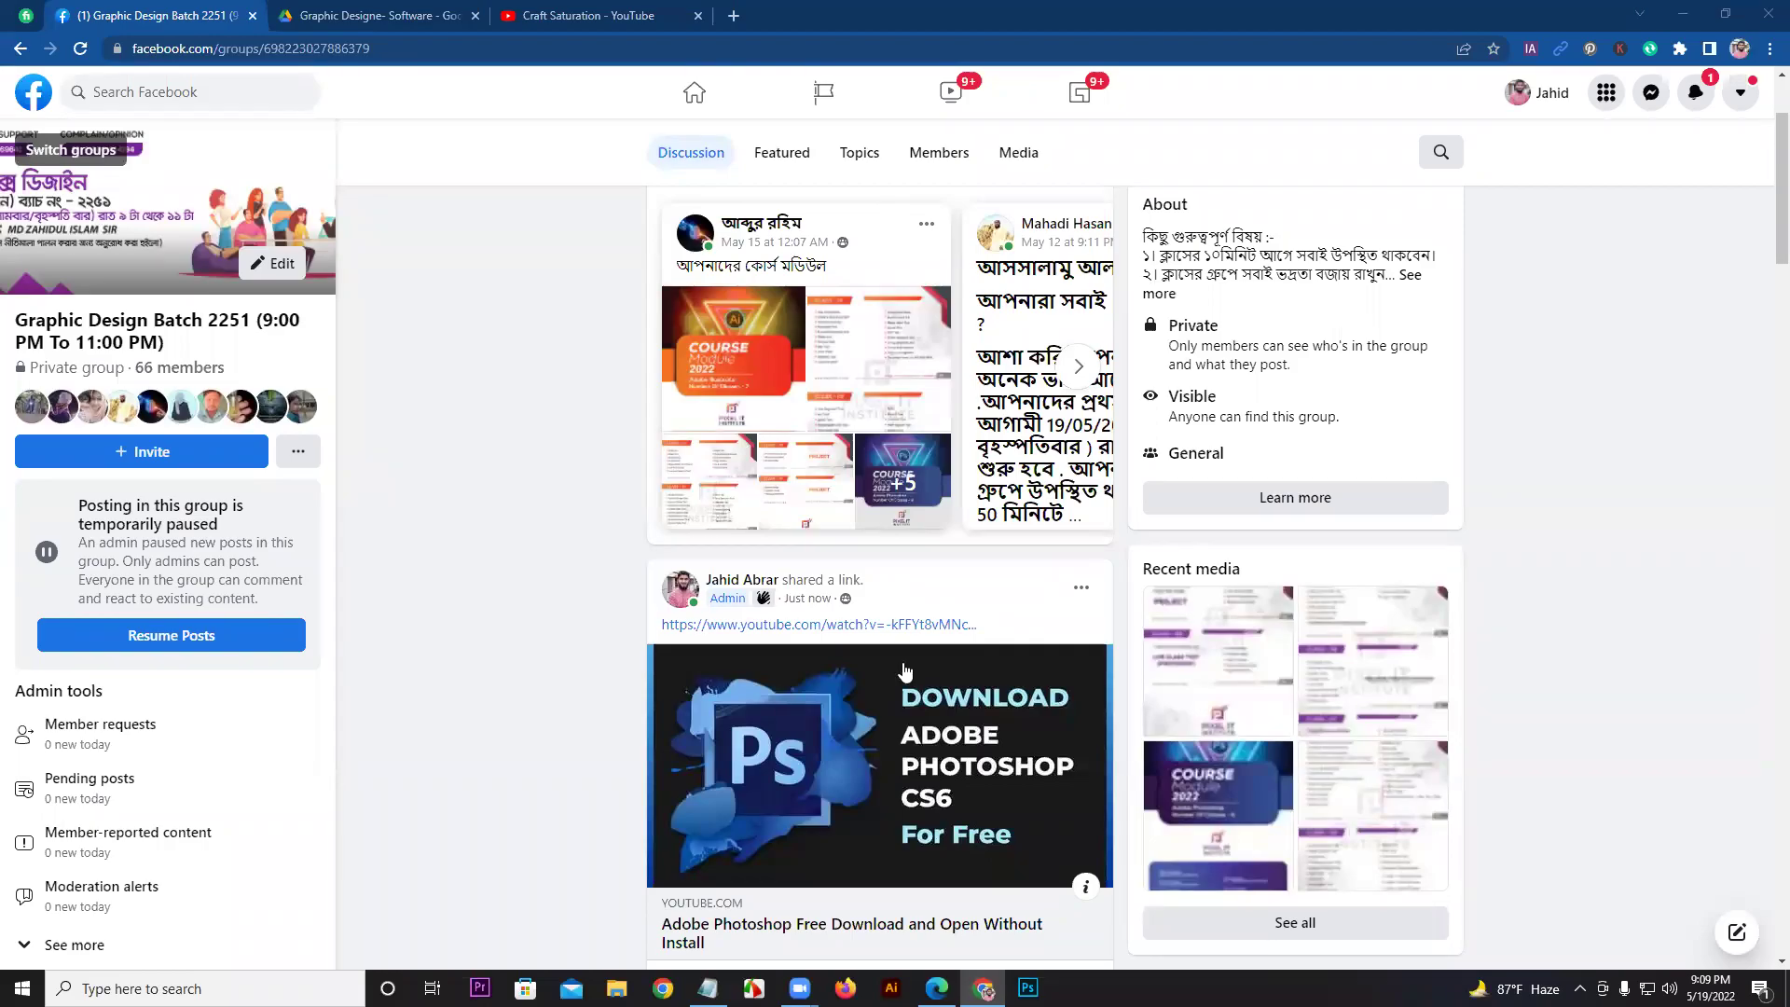
Step: Send 'thanks sir' in the Messenger chat, then close the conversation
{"action": "left_click", "coordinate": [1021, 698]}
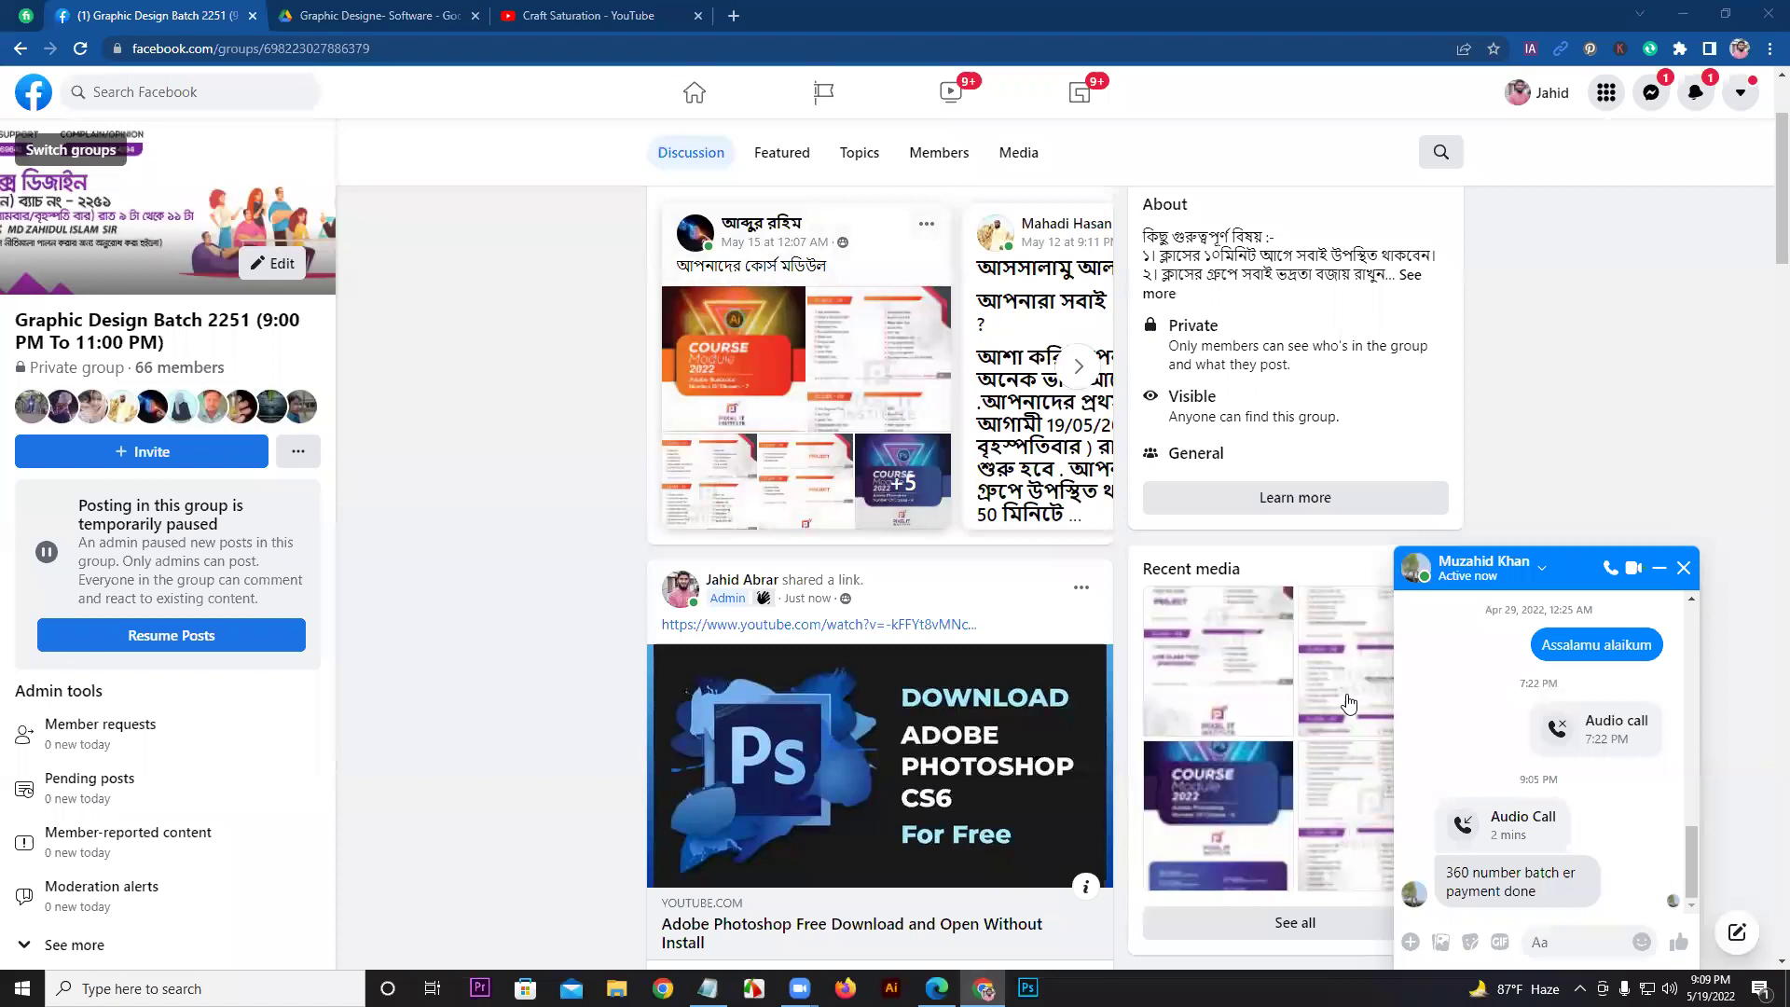
{"action": "left_click", "coordinate": [1554, 934]}
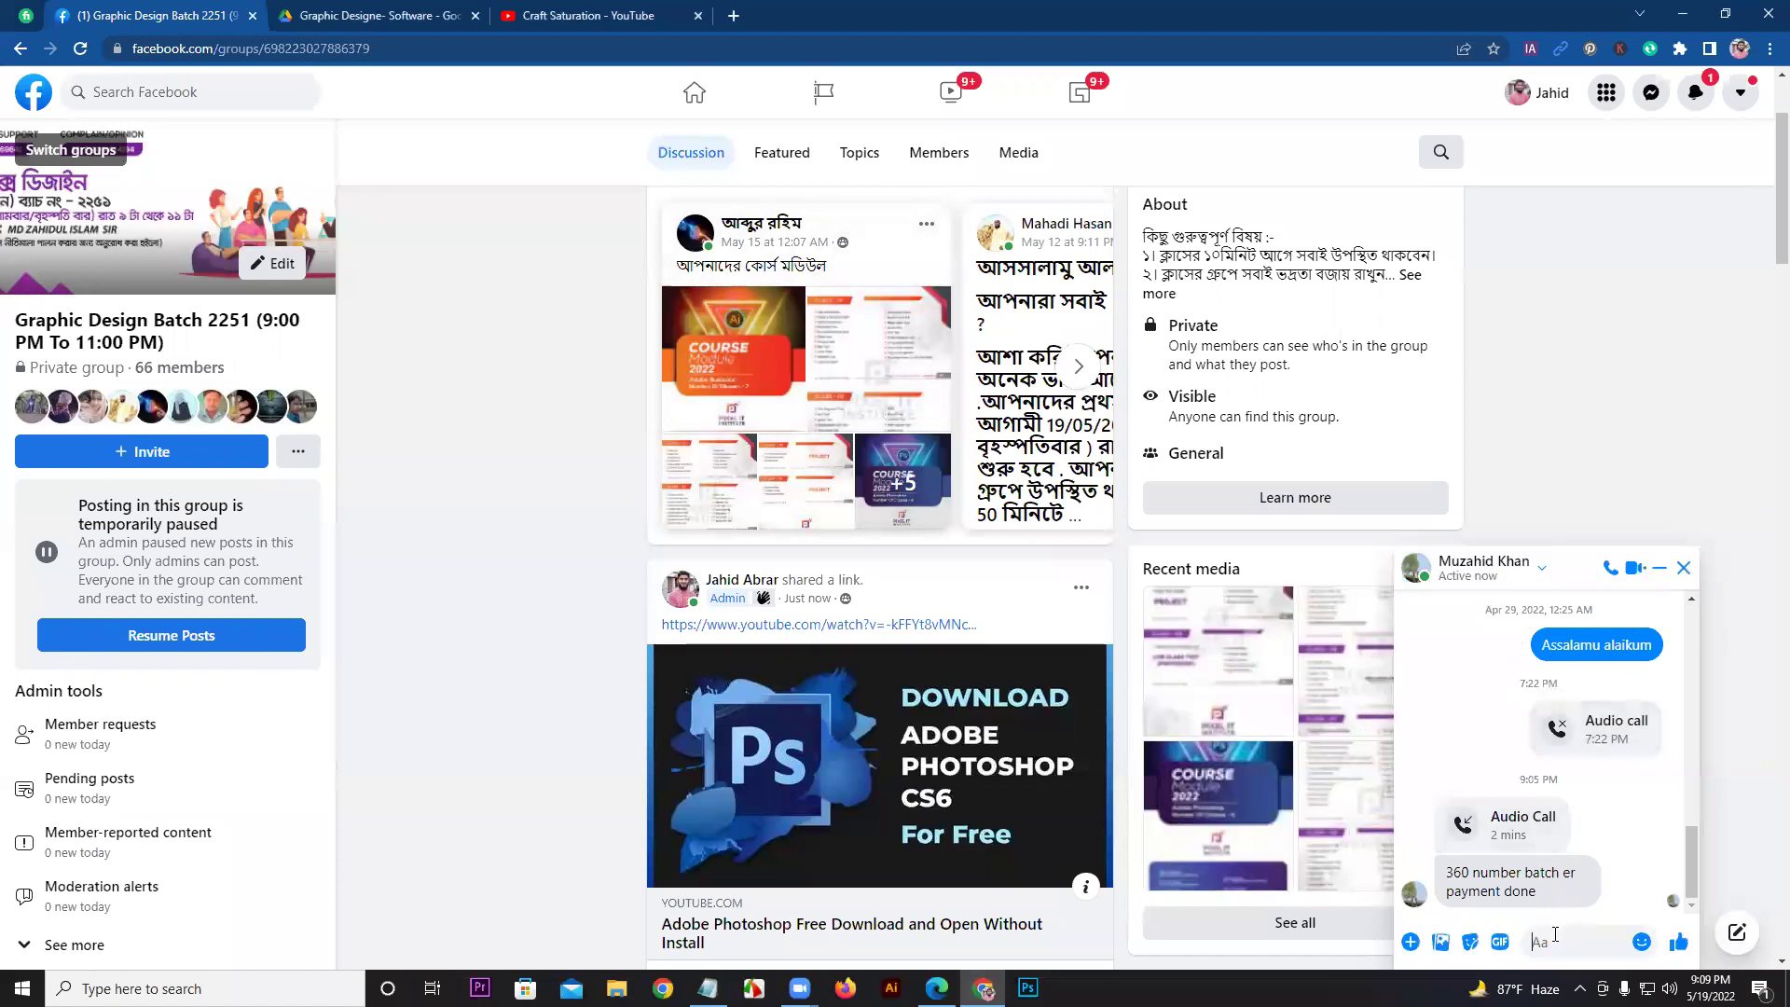
{"action": "type", "text": "thank"}
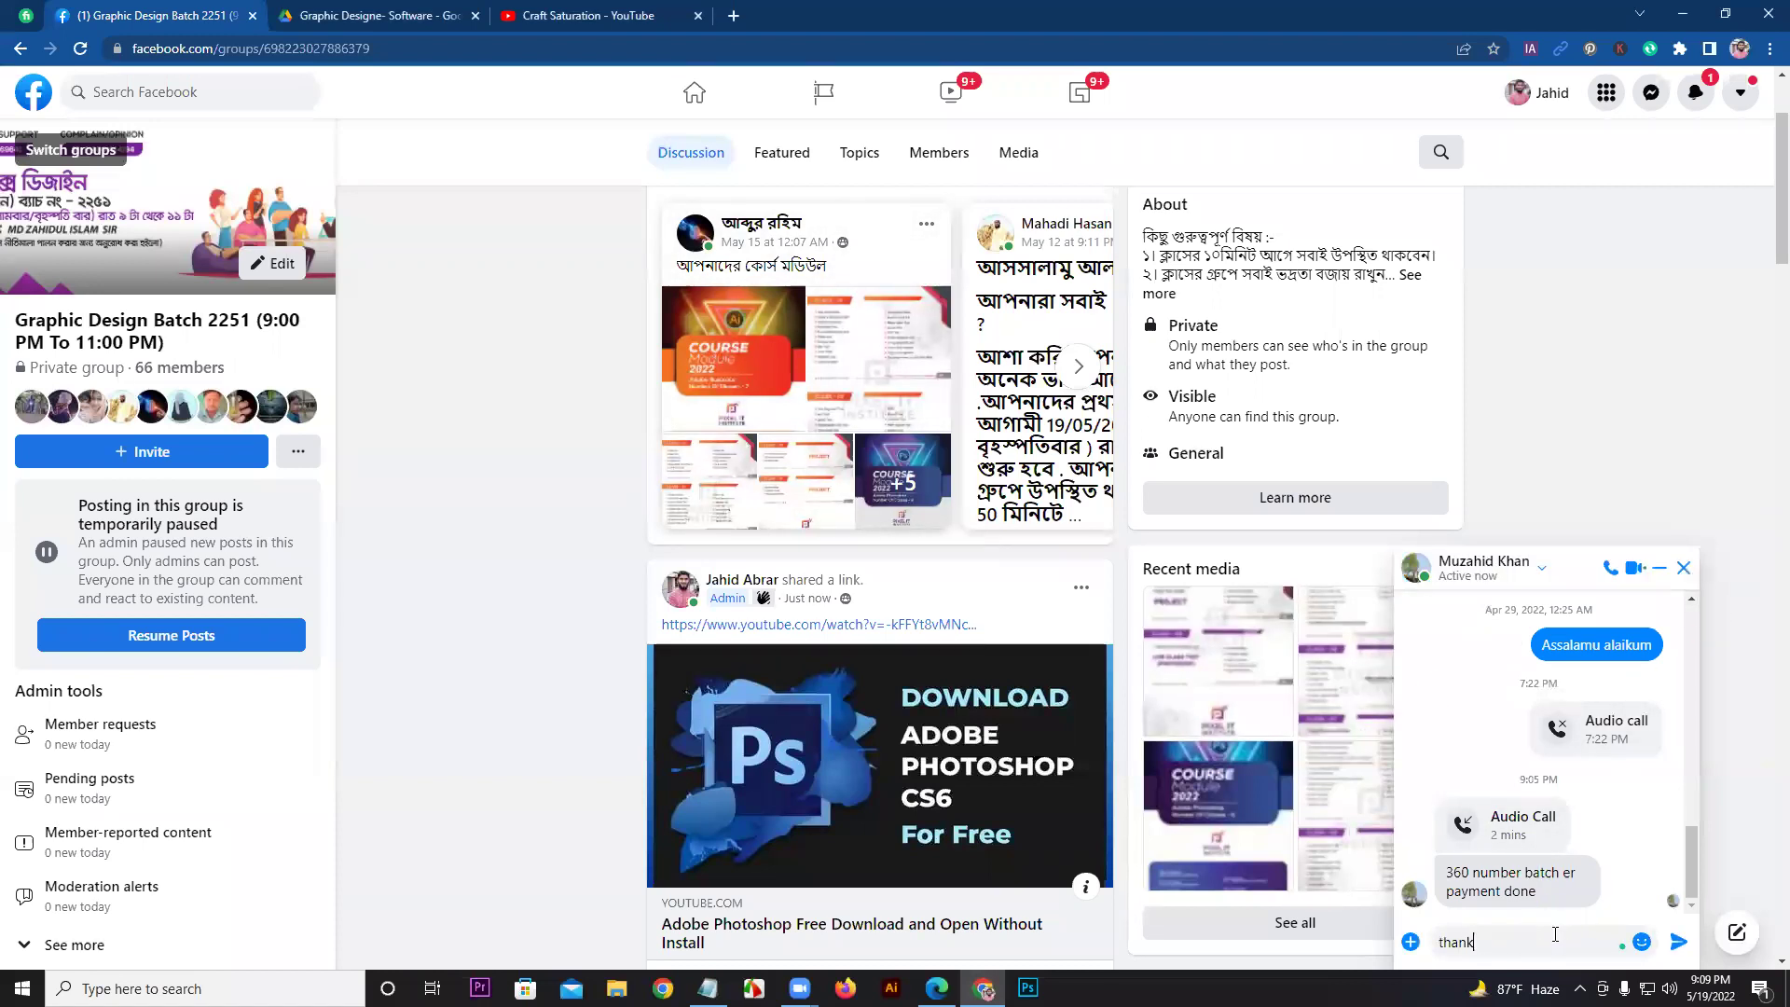
{"action": "type", "text": "s sir"}
{"action": "key", "text": "Return"}
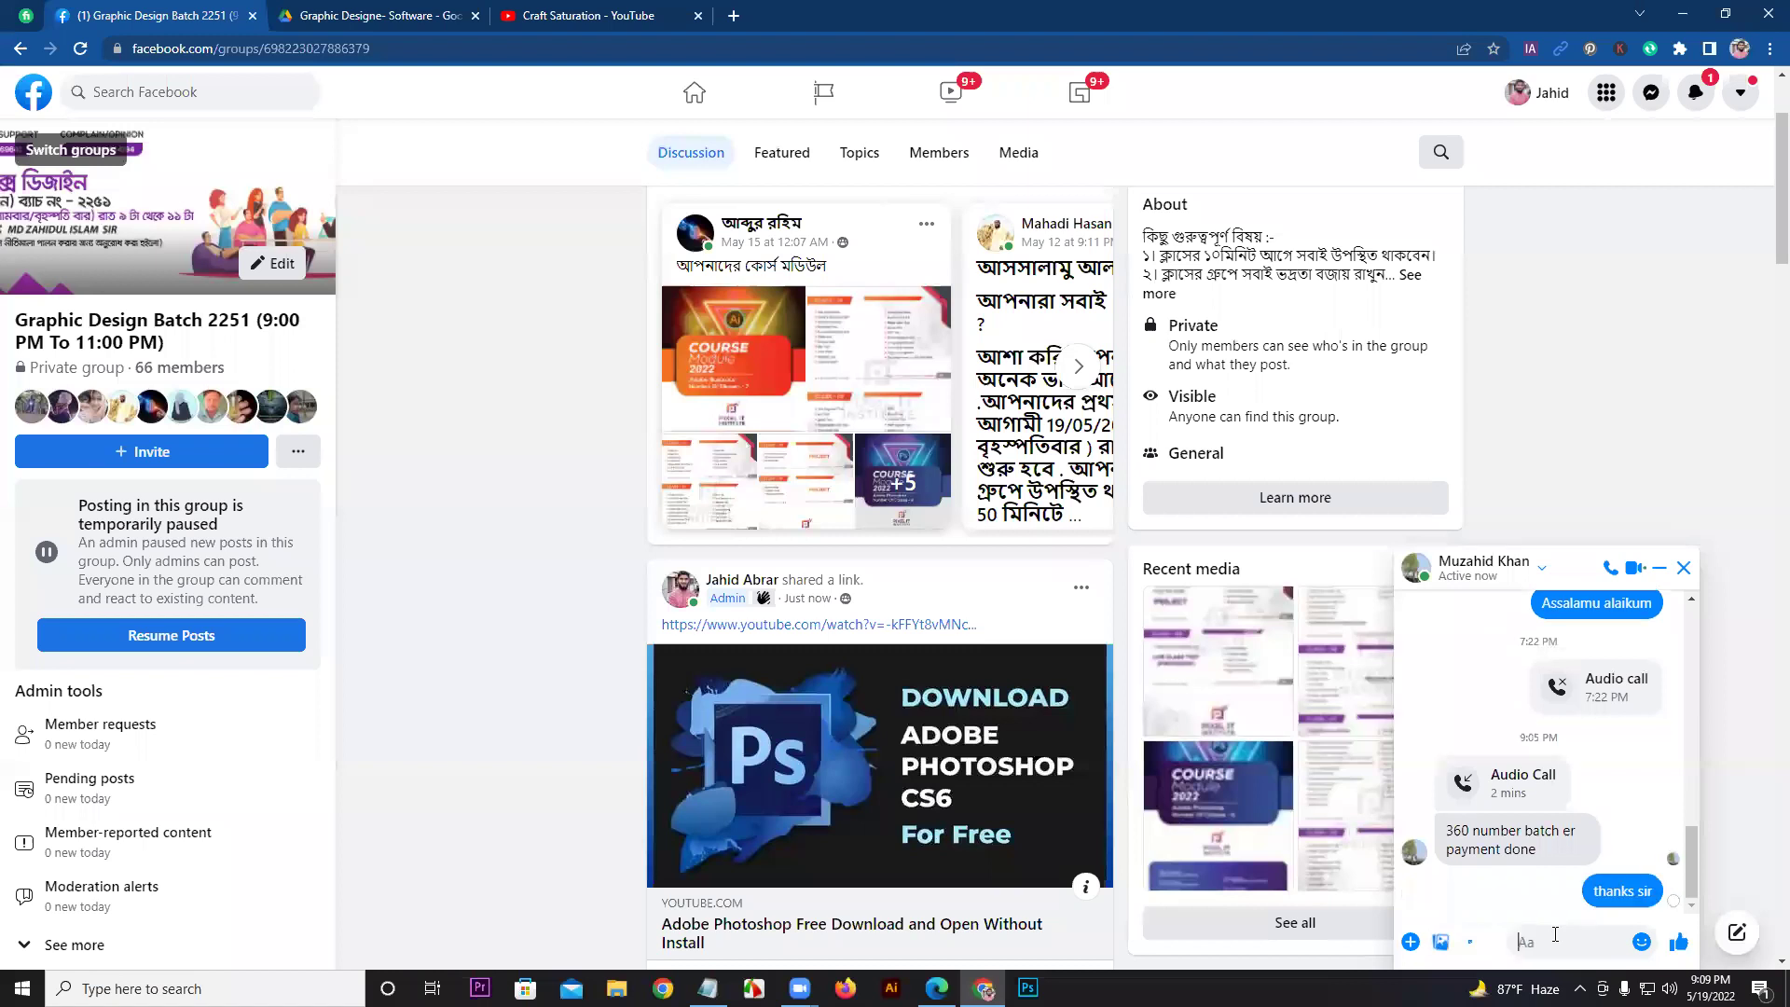
{"action": "left_click", "coordinate": [1683, 569]}
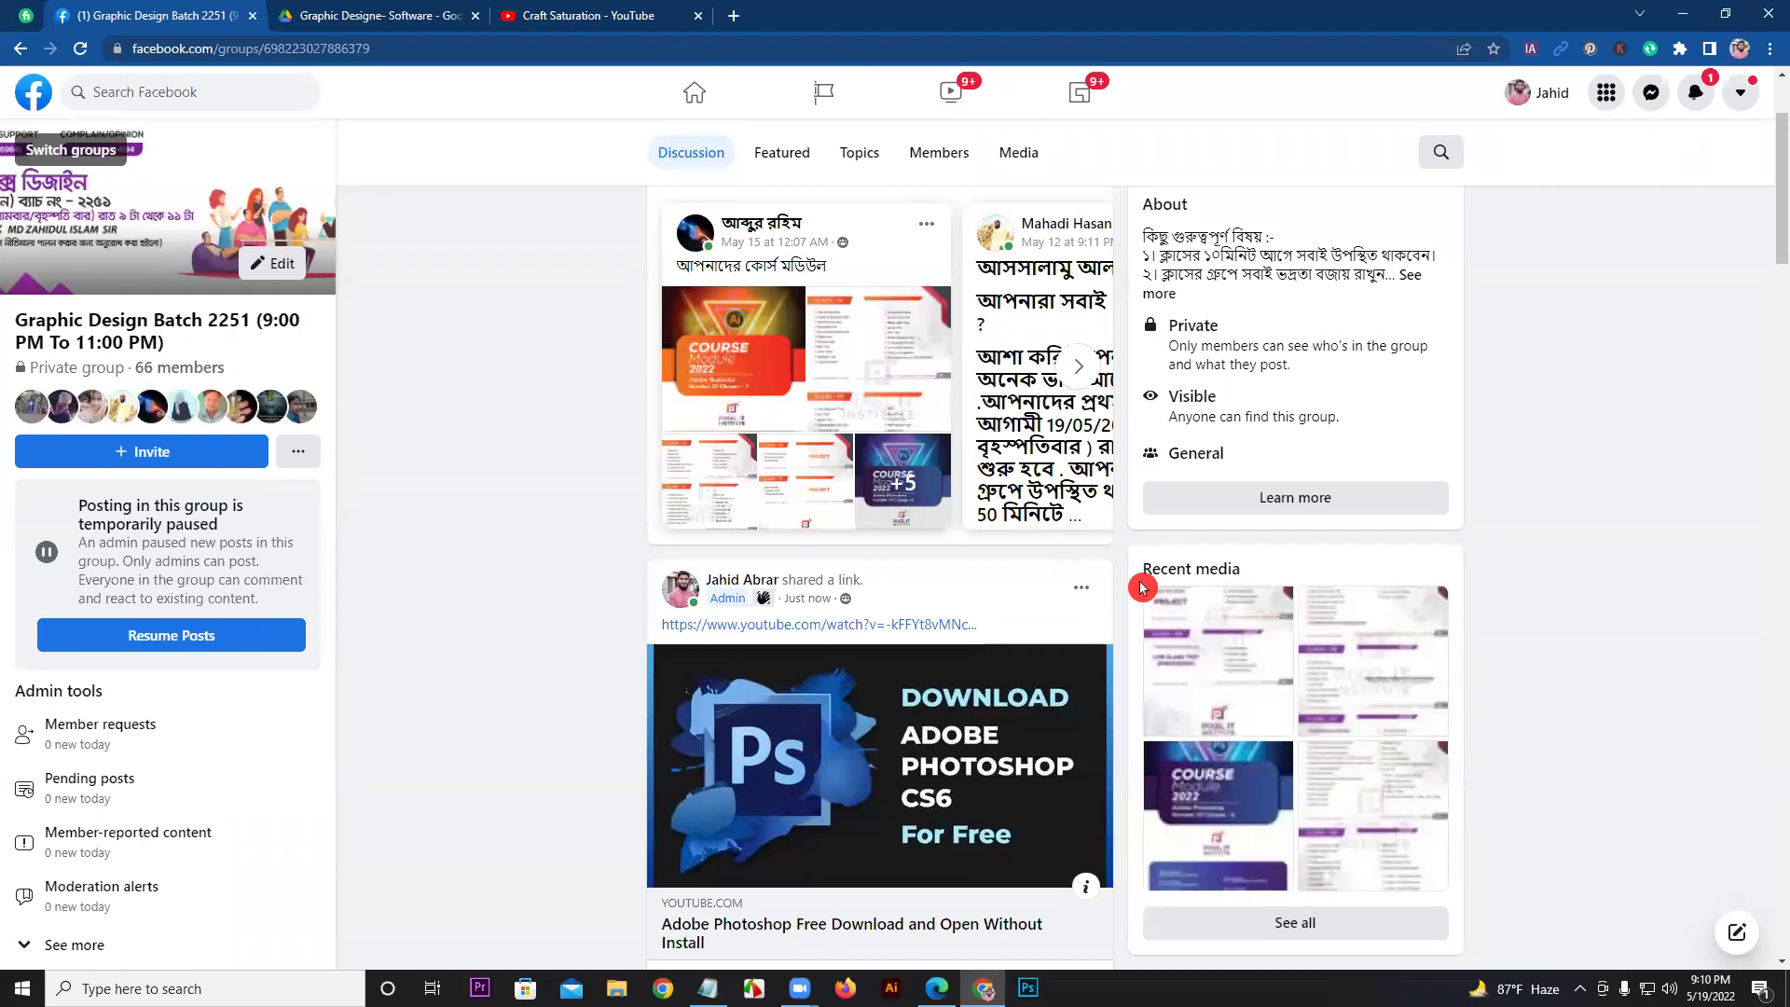
Step: Open the shared Photoshop download video, expand its description, and return to the Facebook group
{"action": "left_click", "coordinate": [765, 631]}
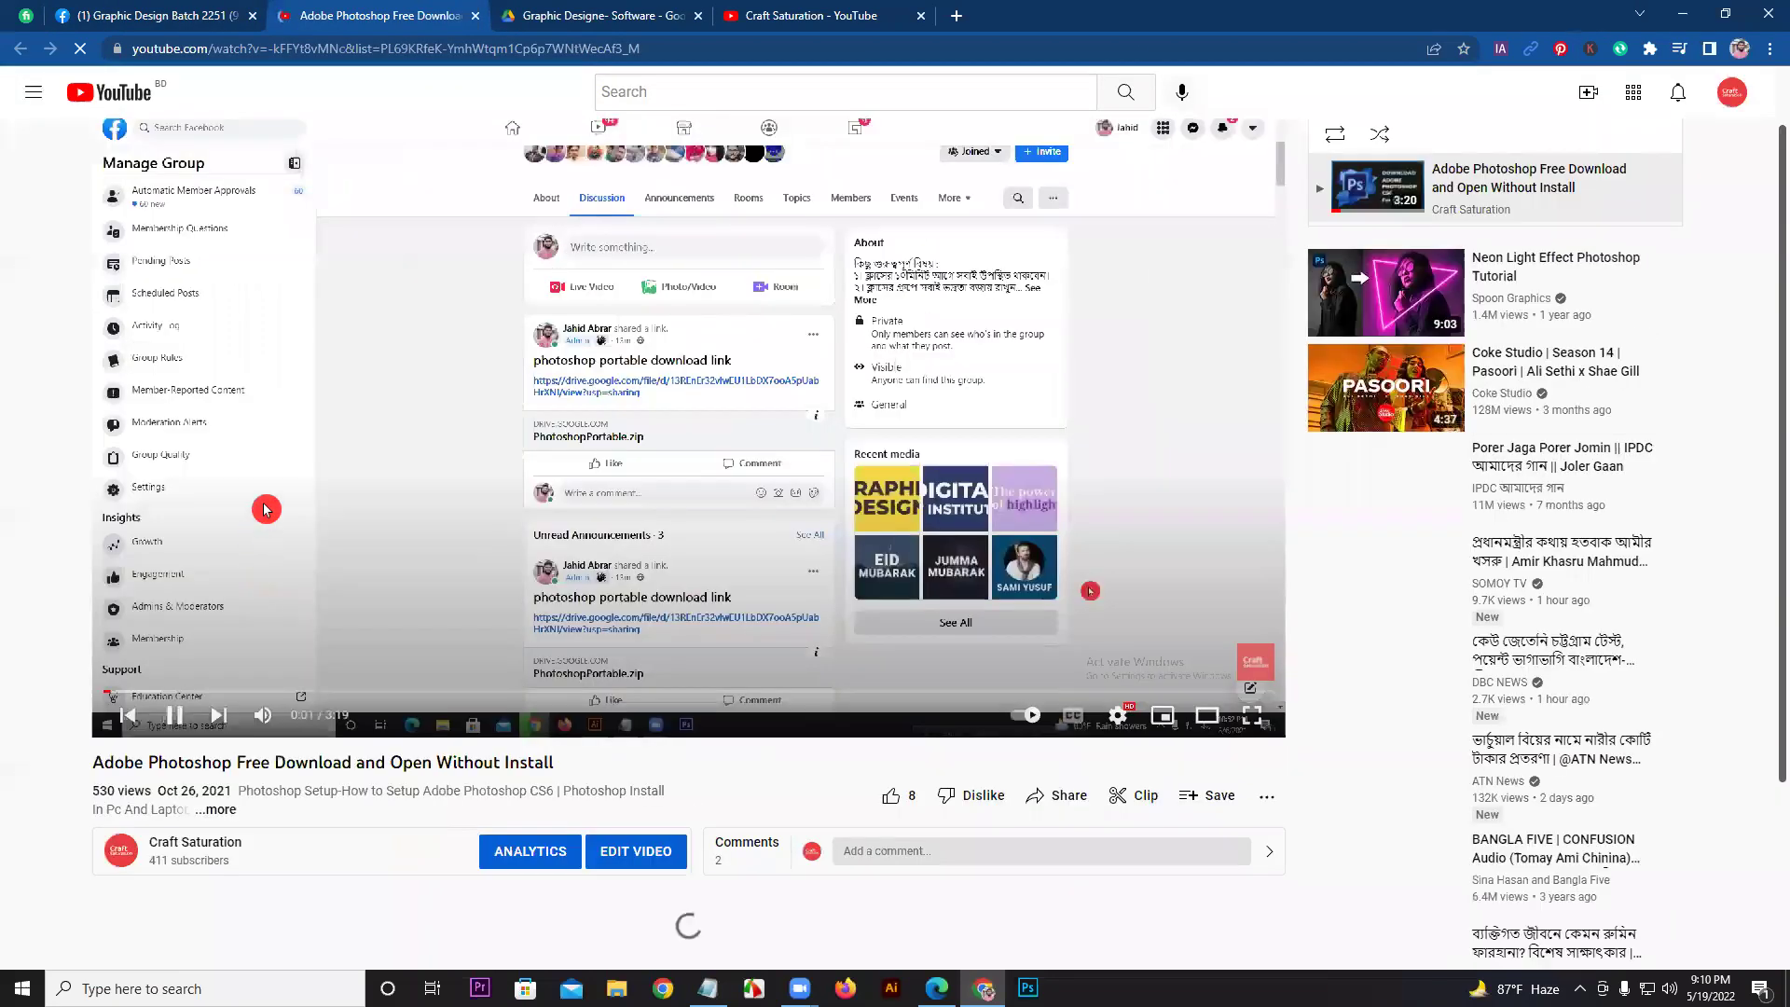
{"action": "scroll", "coordinate": [271, 606], "scroll_direction": "down", "scroll_amount": 4}
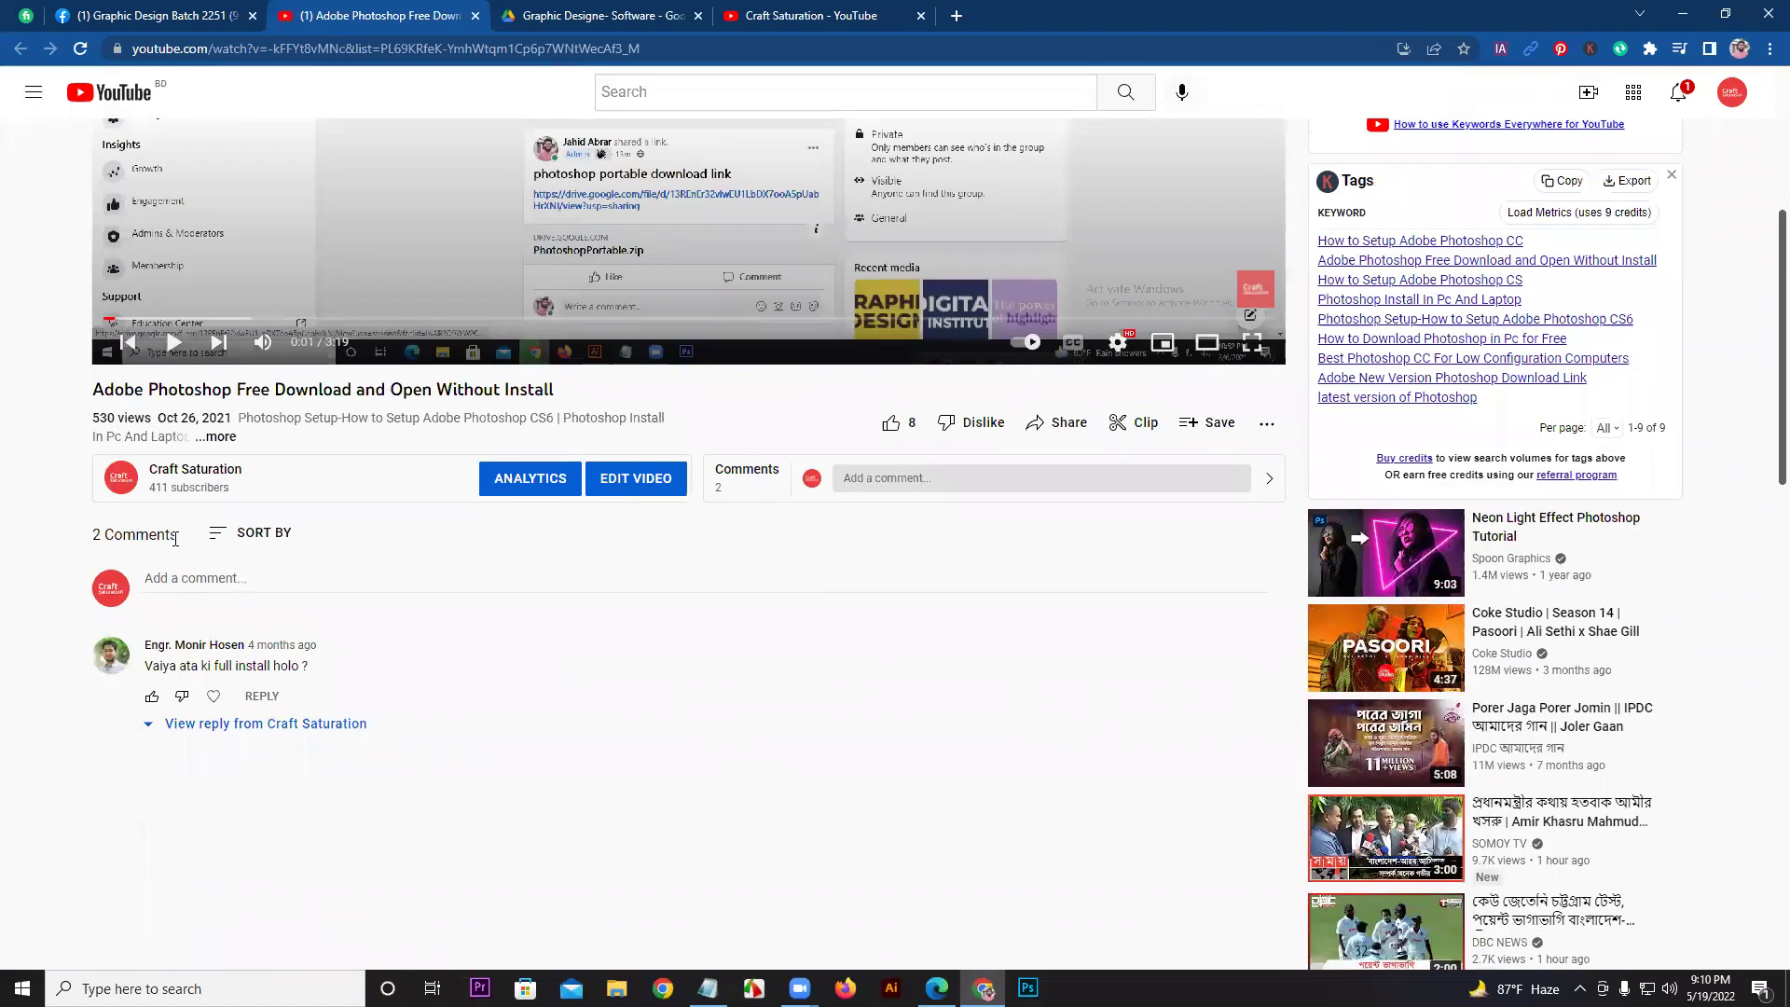
{"action": "left_click", "coordinate": [219, 437]}
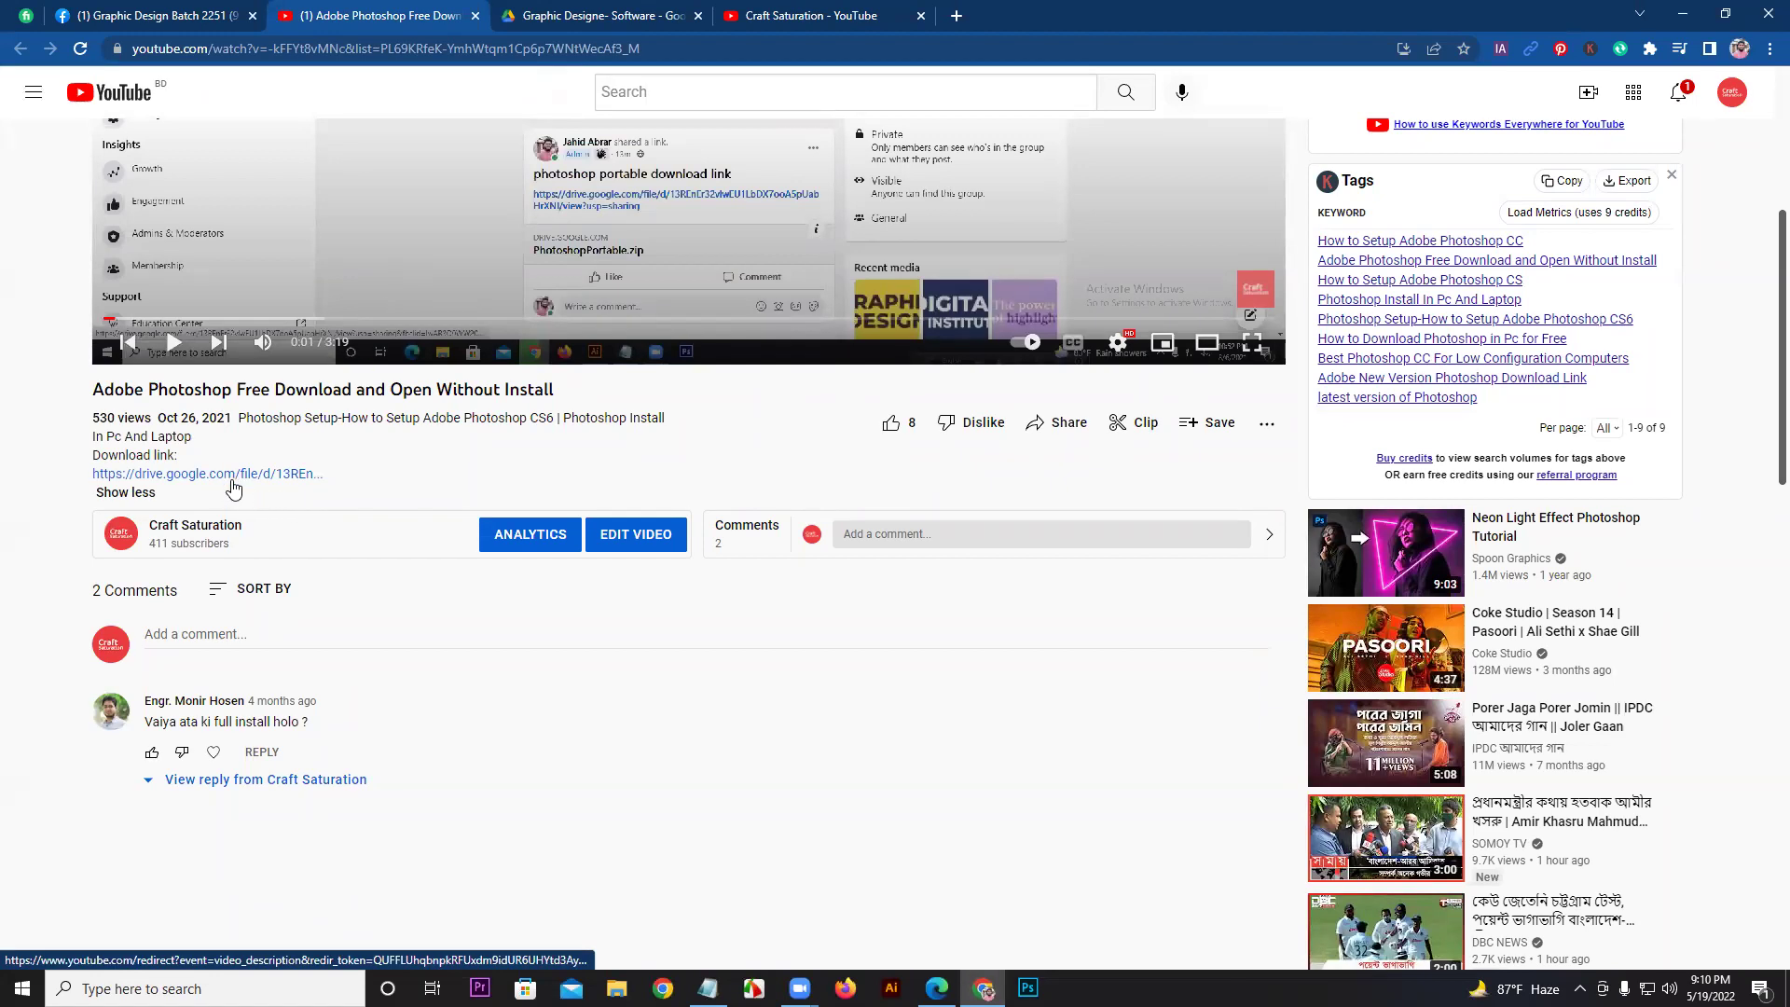
{"action": "left_click", "coordinate": [224, 16]}
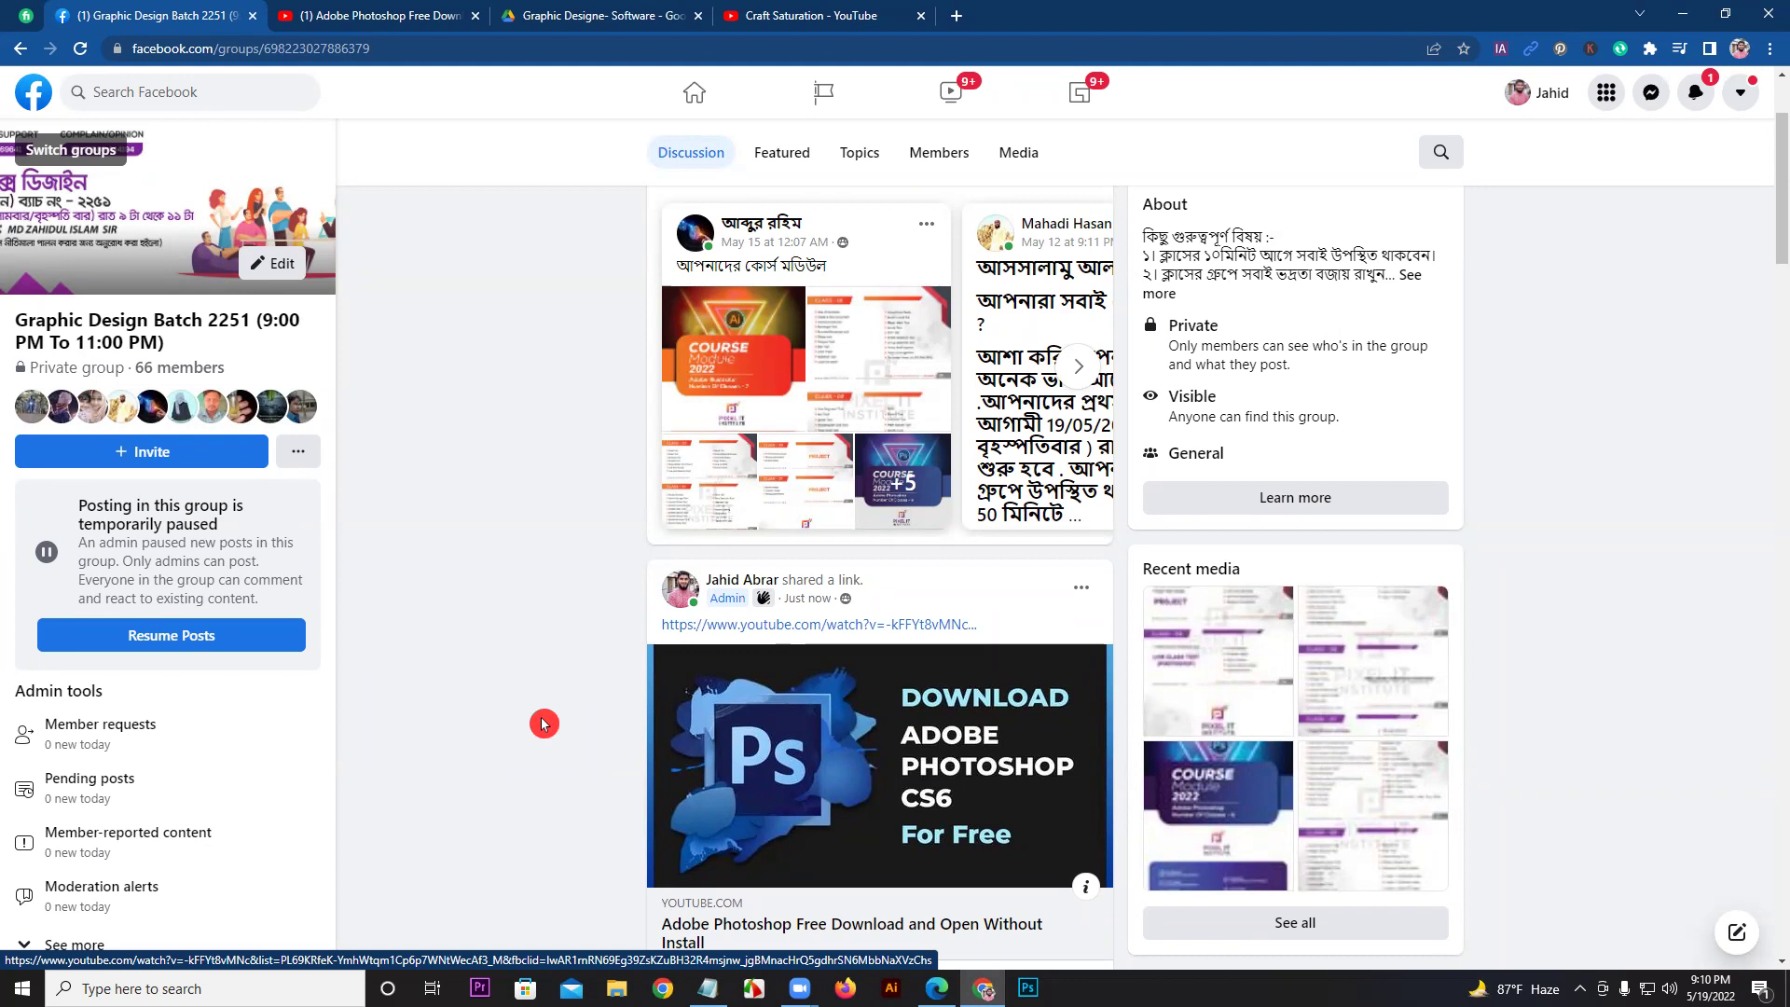
Step: Launch PhotoshopCS6Portable from the Desktop's PhotoshopPortable\PhotoshopPortable folder
{"action": "left_click", "coordinate": [617, 988]}
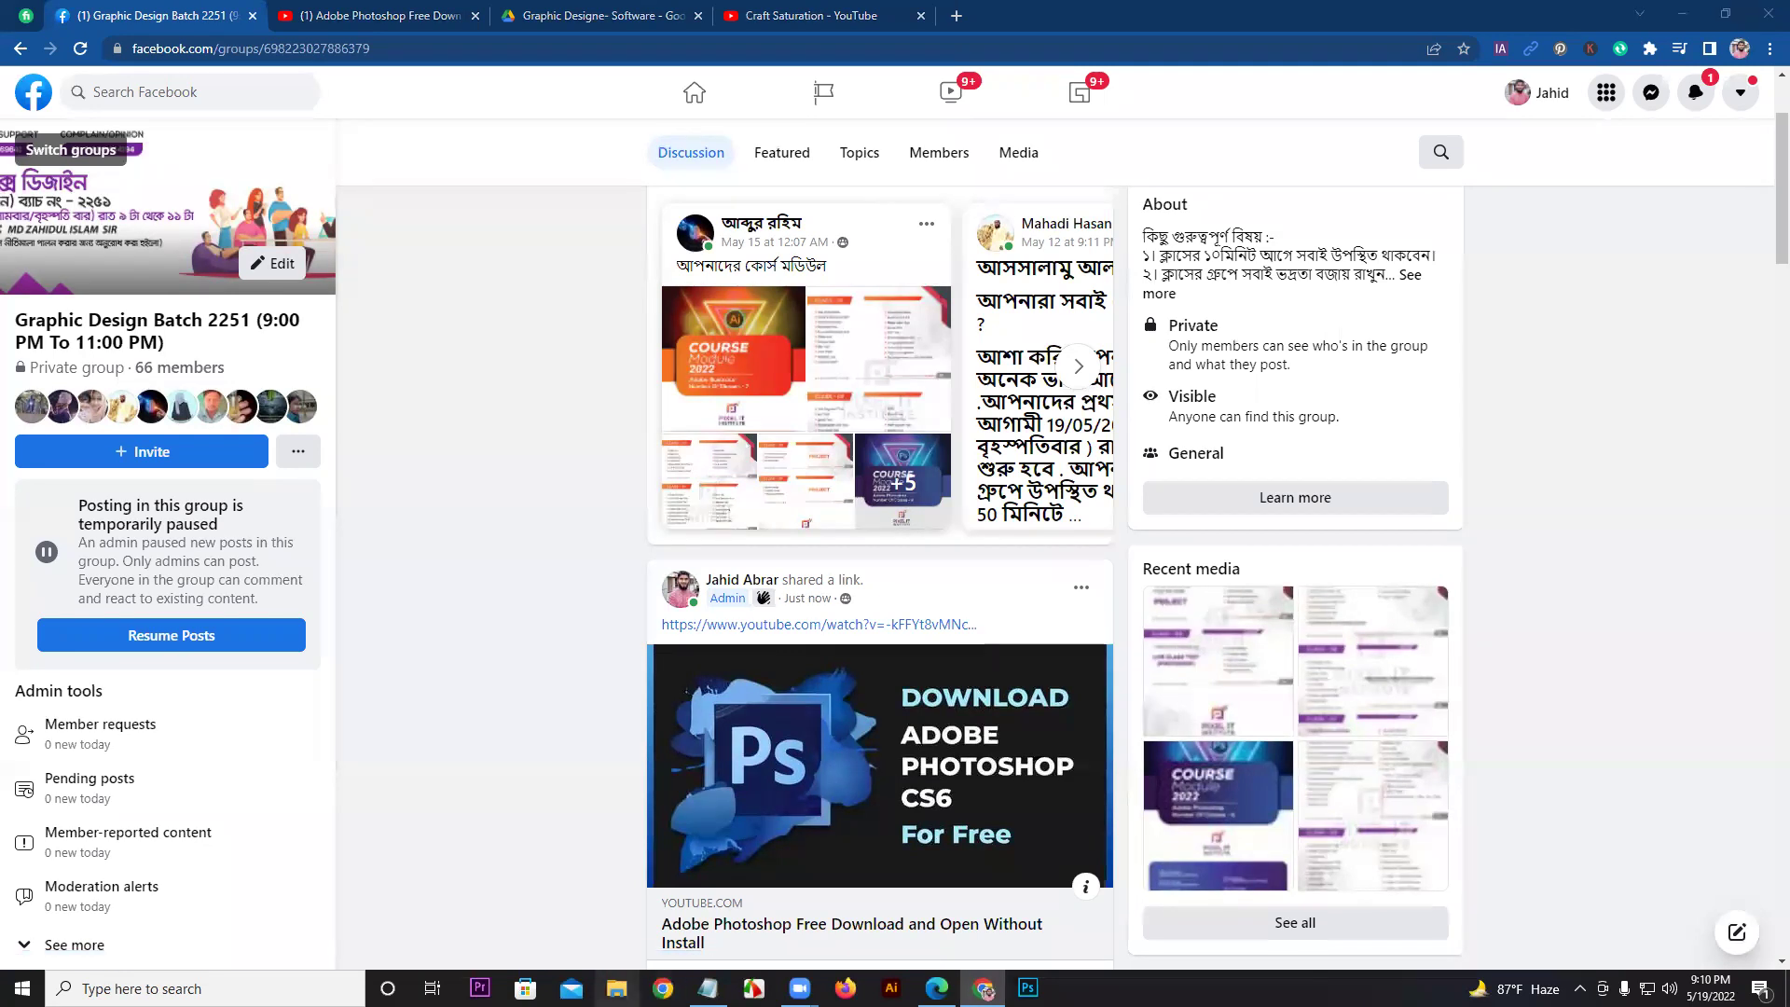
{"action": "left_click", "coordinate": [213, 373]}
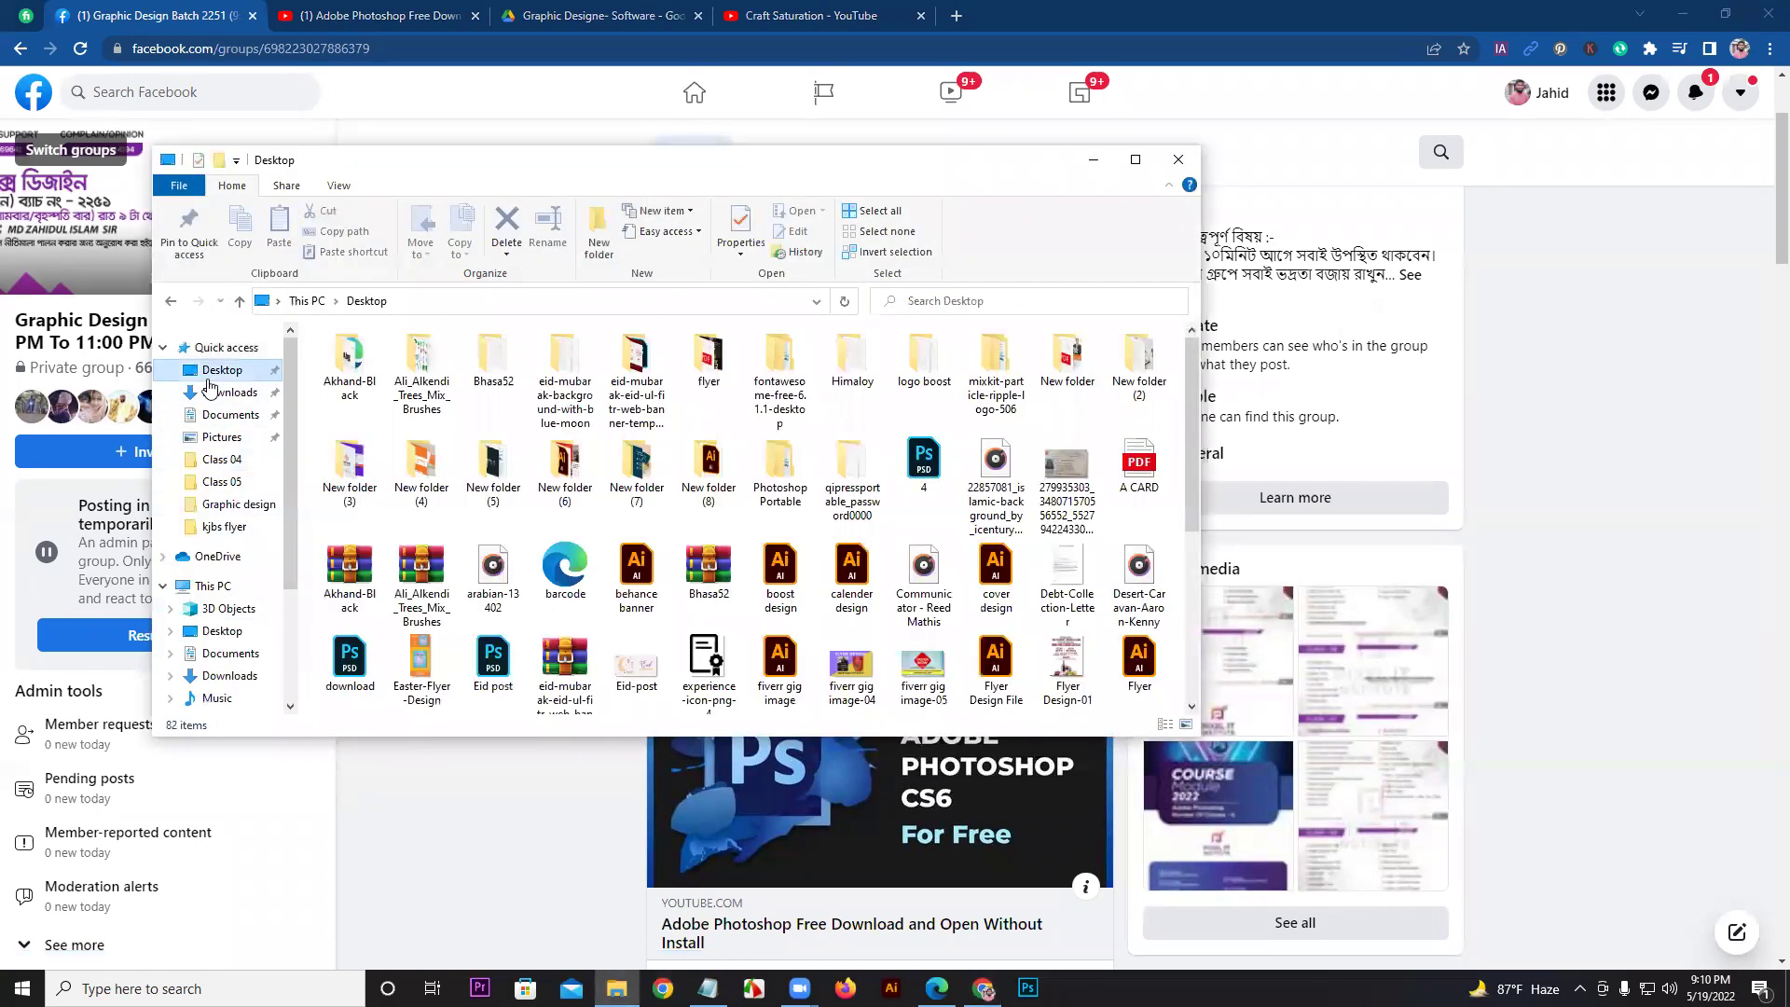
{"action": "double_click", "coordinate": [776, 463]}
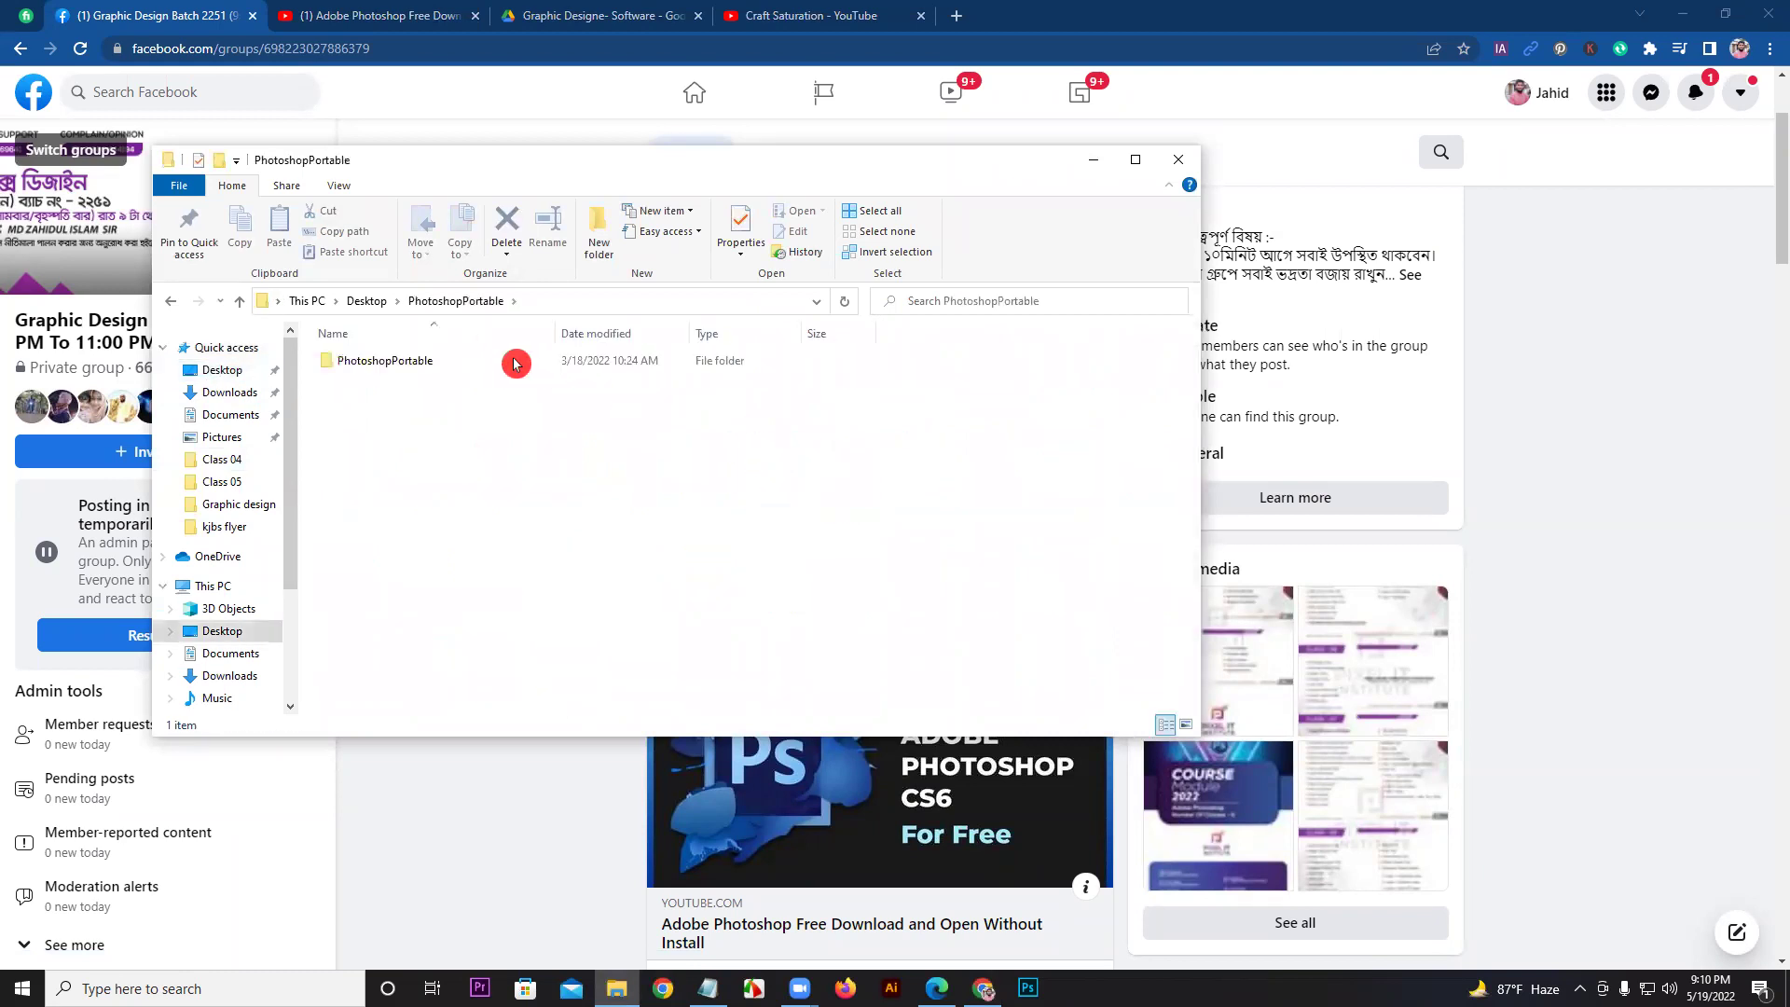
{"action": "double_click", "coordinate": [440, 367]}
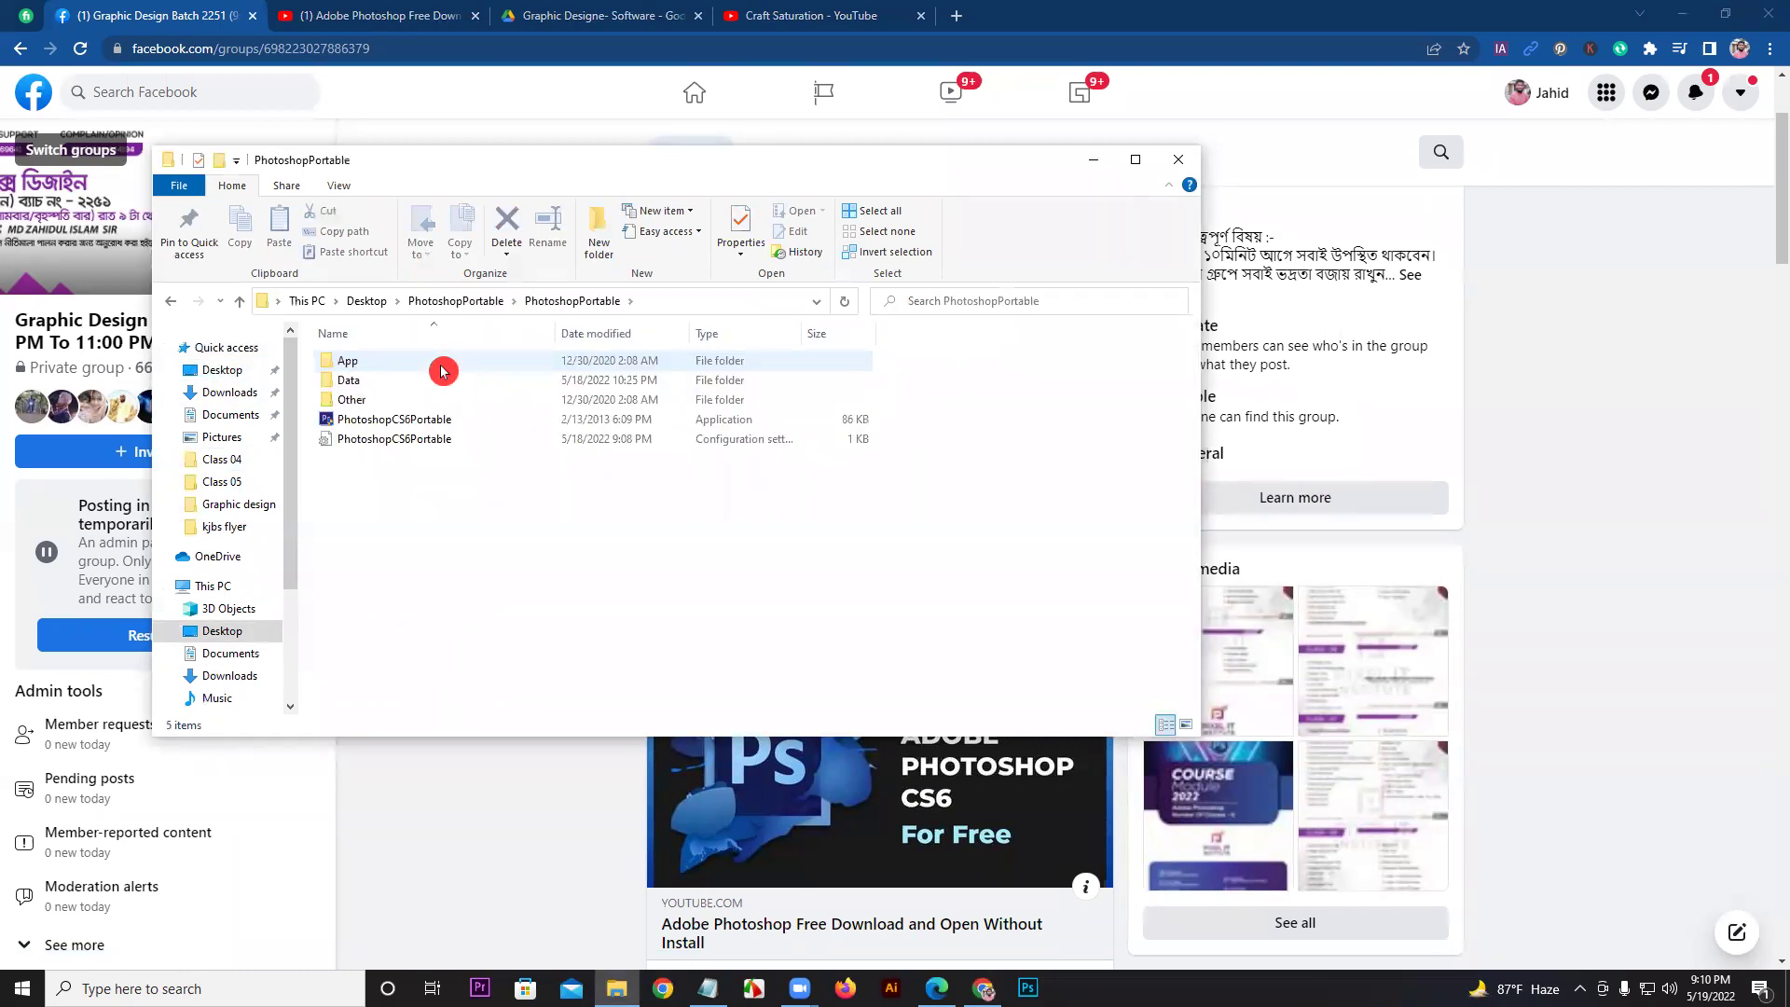
{"action": "double_click", "coordinate": [476, 426]}
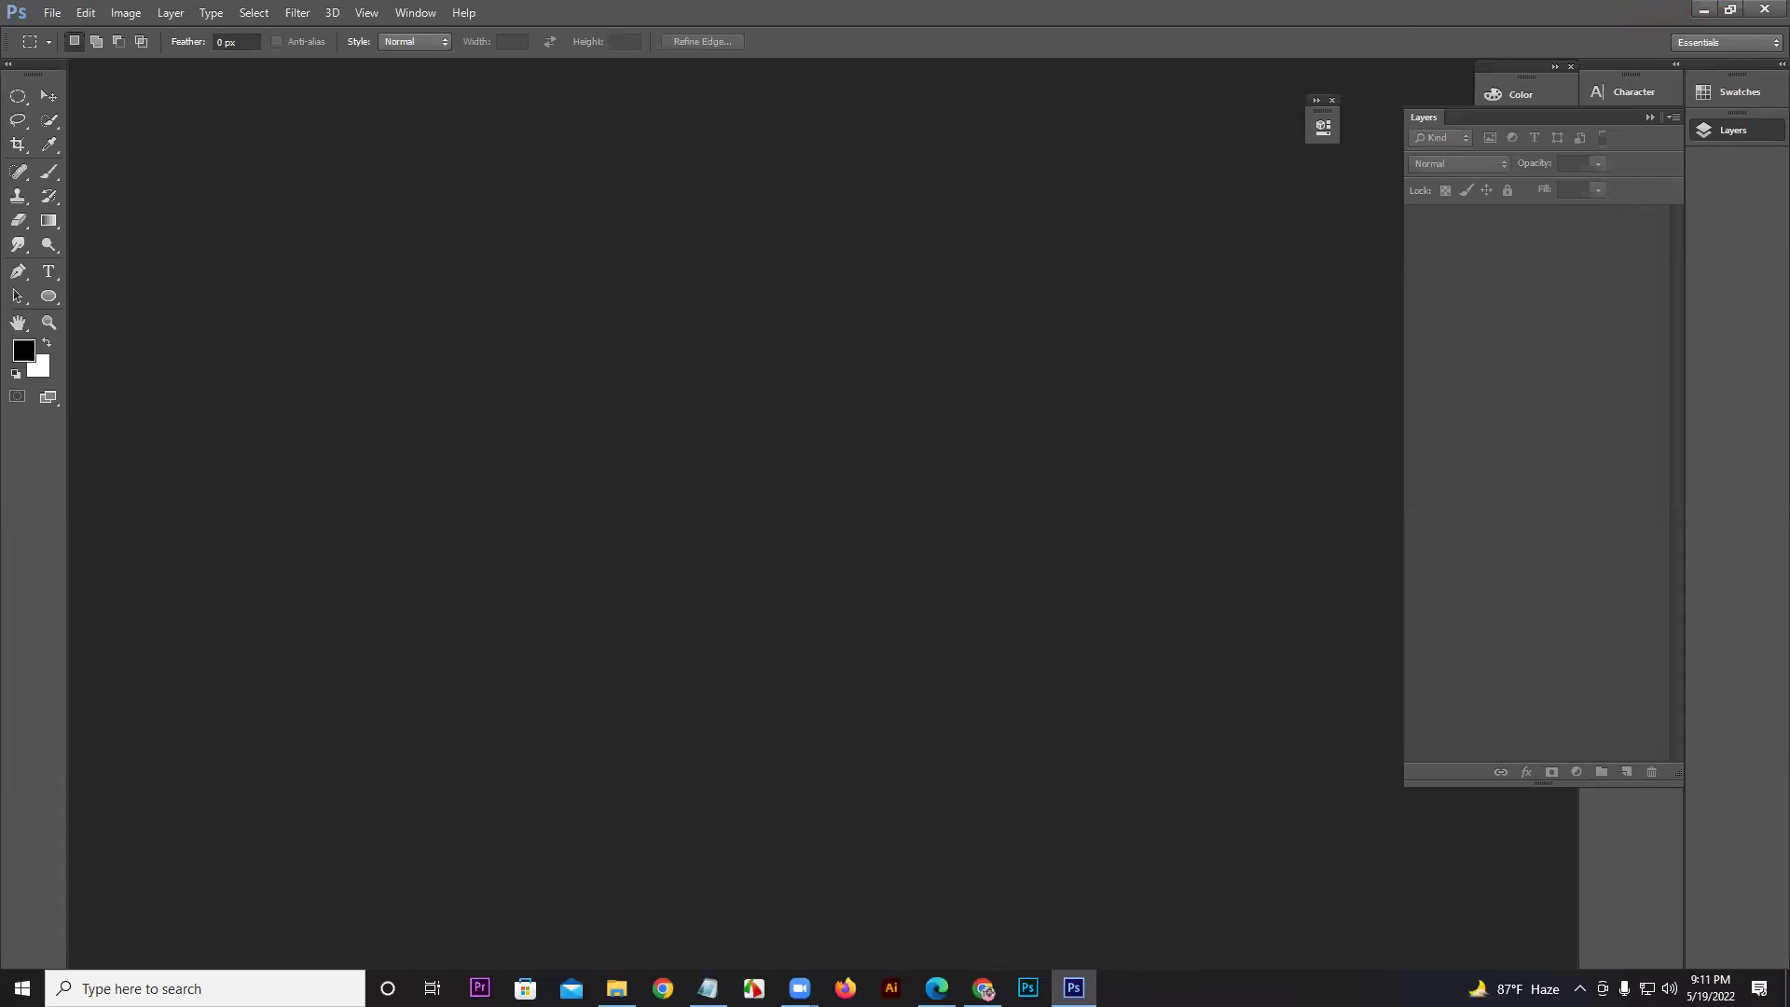
Step: Switch to the Facebook group in Chrome
{"action": "left_click", "coordinate": [984, 988]}
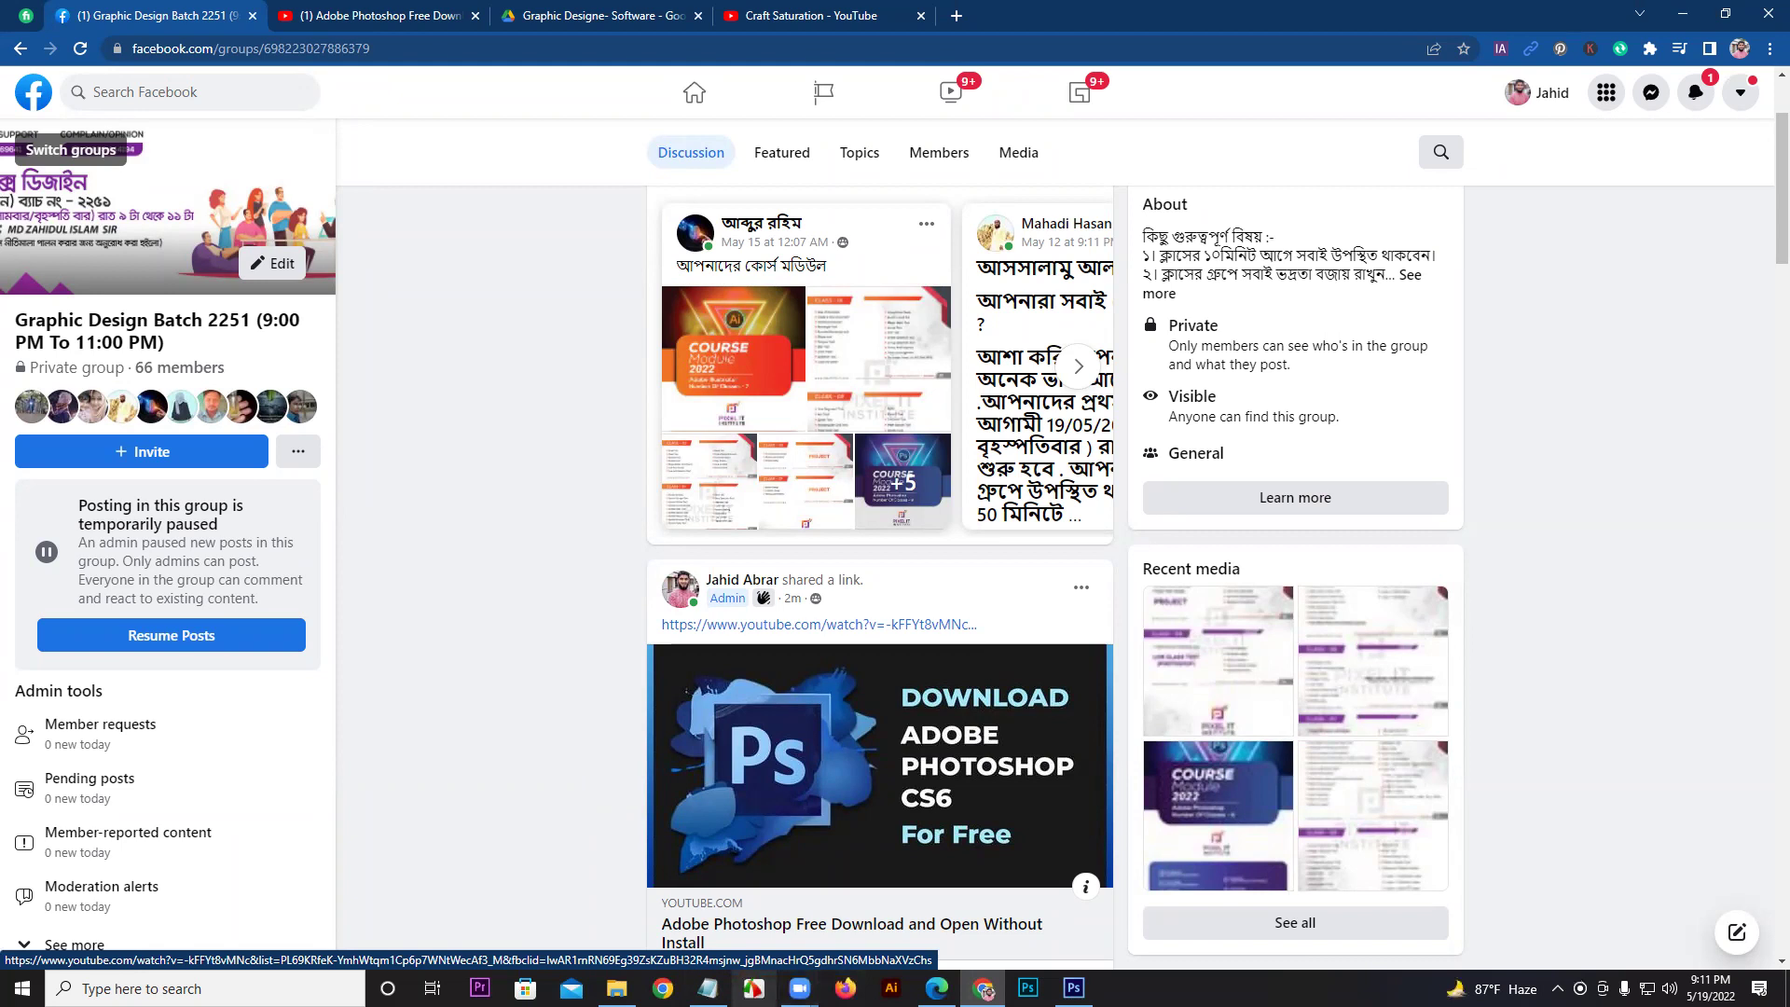
Step: Show the Class 01 outline in Grapic-Photoshop.pdf, then return to the Chrome Facebook window
{"action": "left_click", "coordinate": [937, 988]}
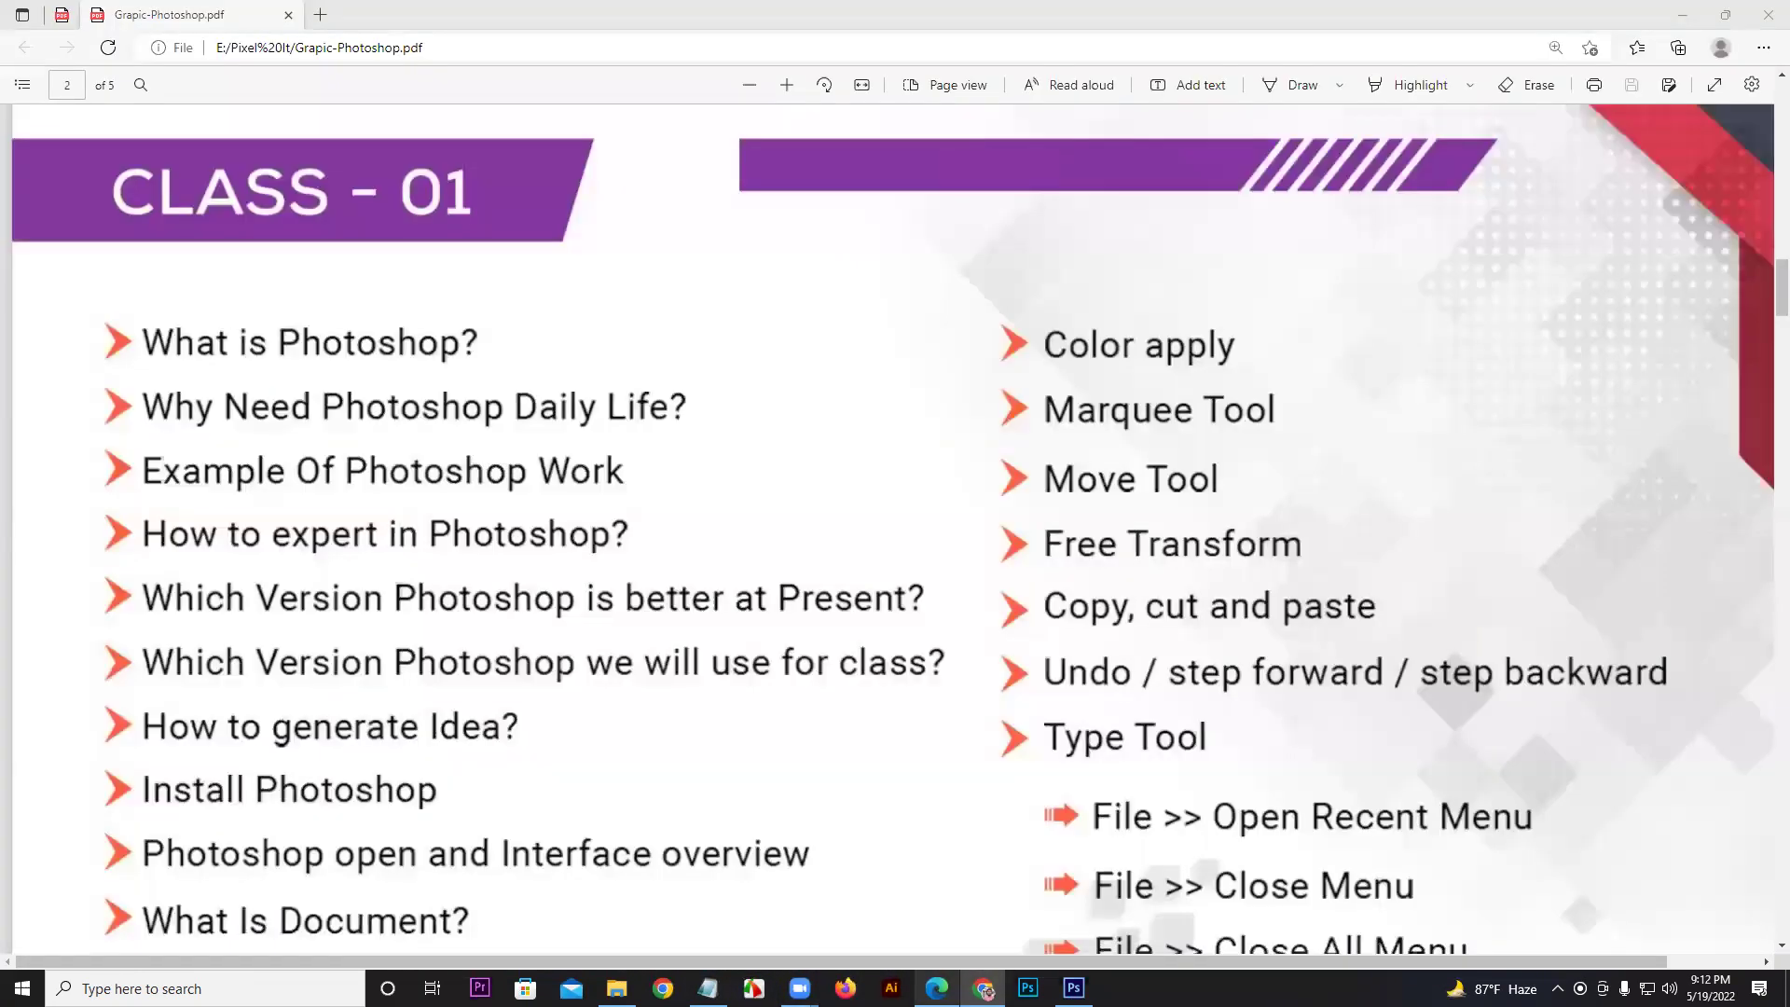
{"action": "left_click", "coordinate": [629, 848]}
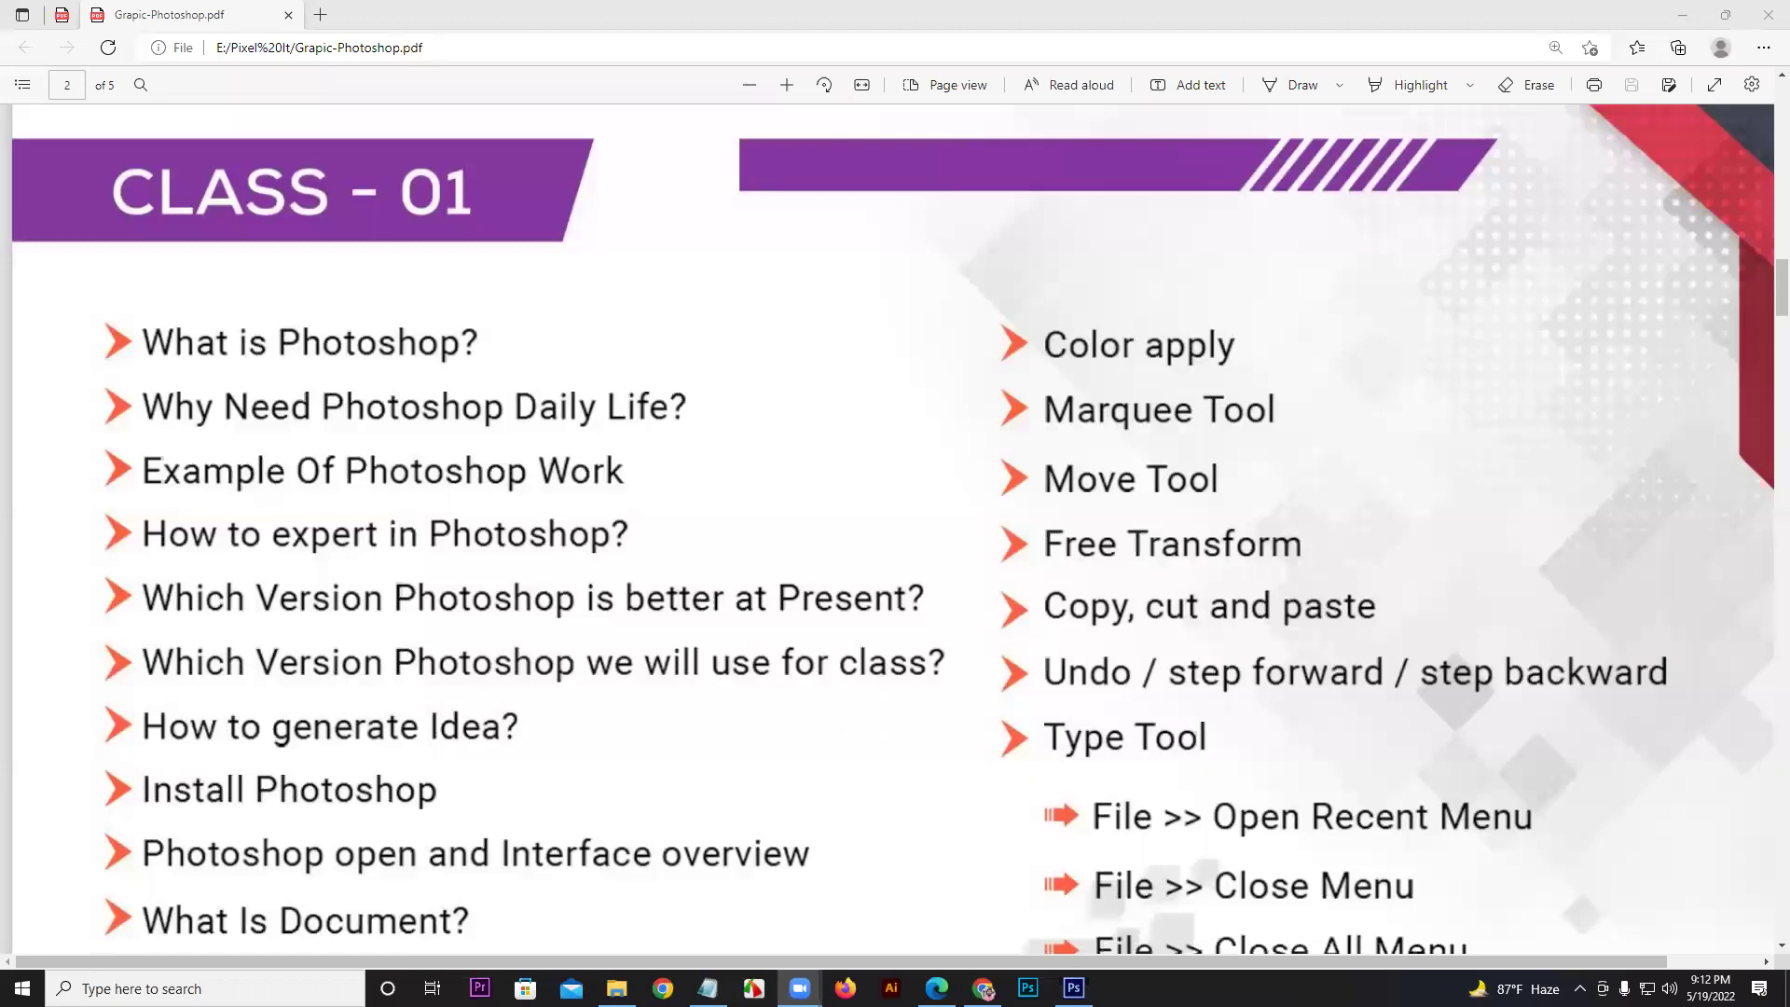
{"action": "key", "text": "alt+Tab"}
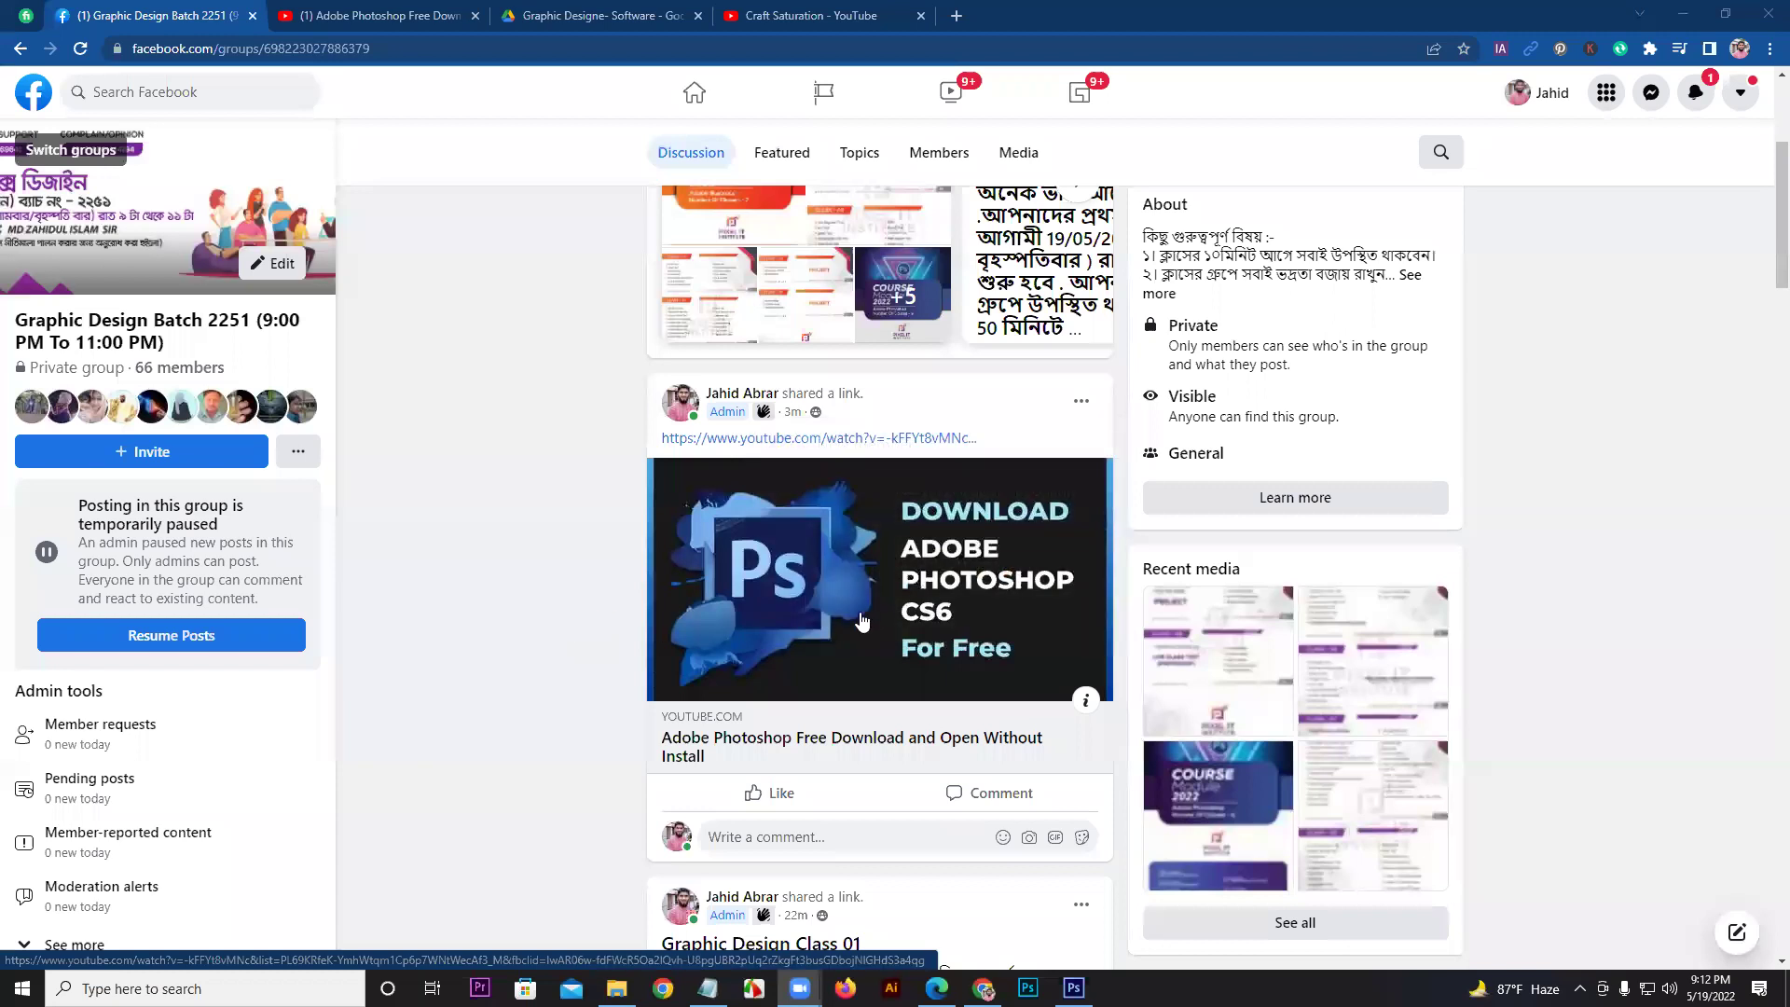
Step: View the class announcement post, return to the Discussion feed, and reopen Grapic-Photoshop.pdf
{"action": "left_click", "coordinate": [604, 606]}
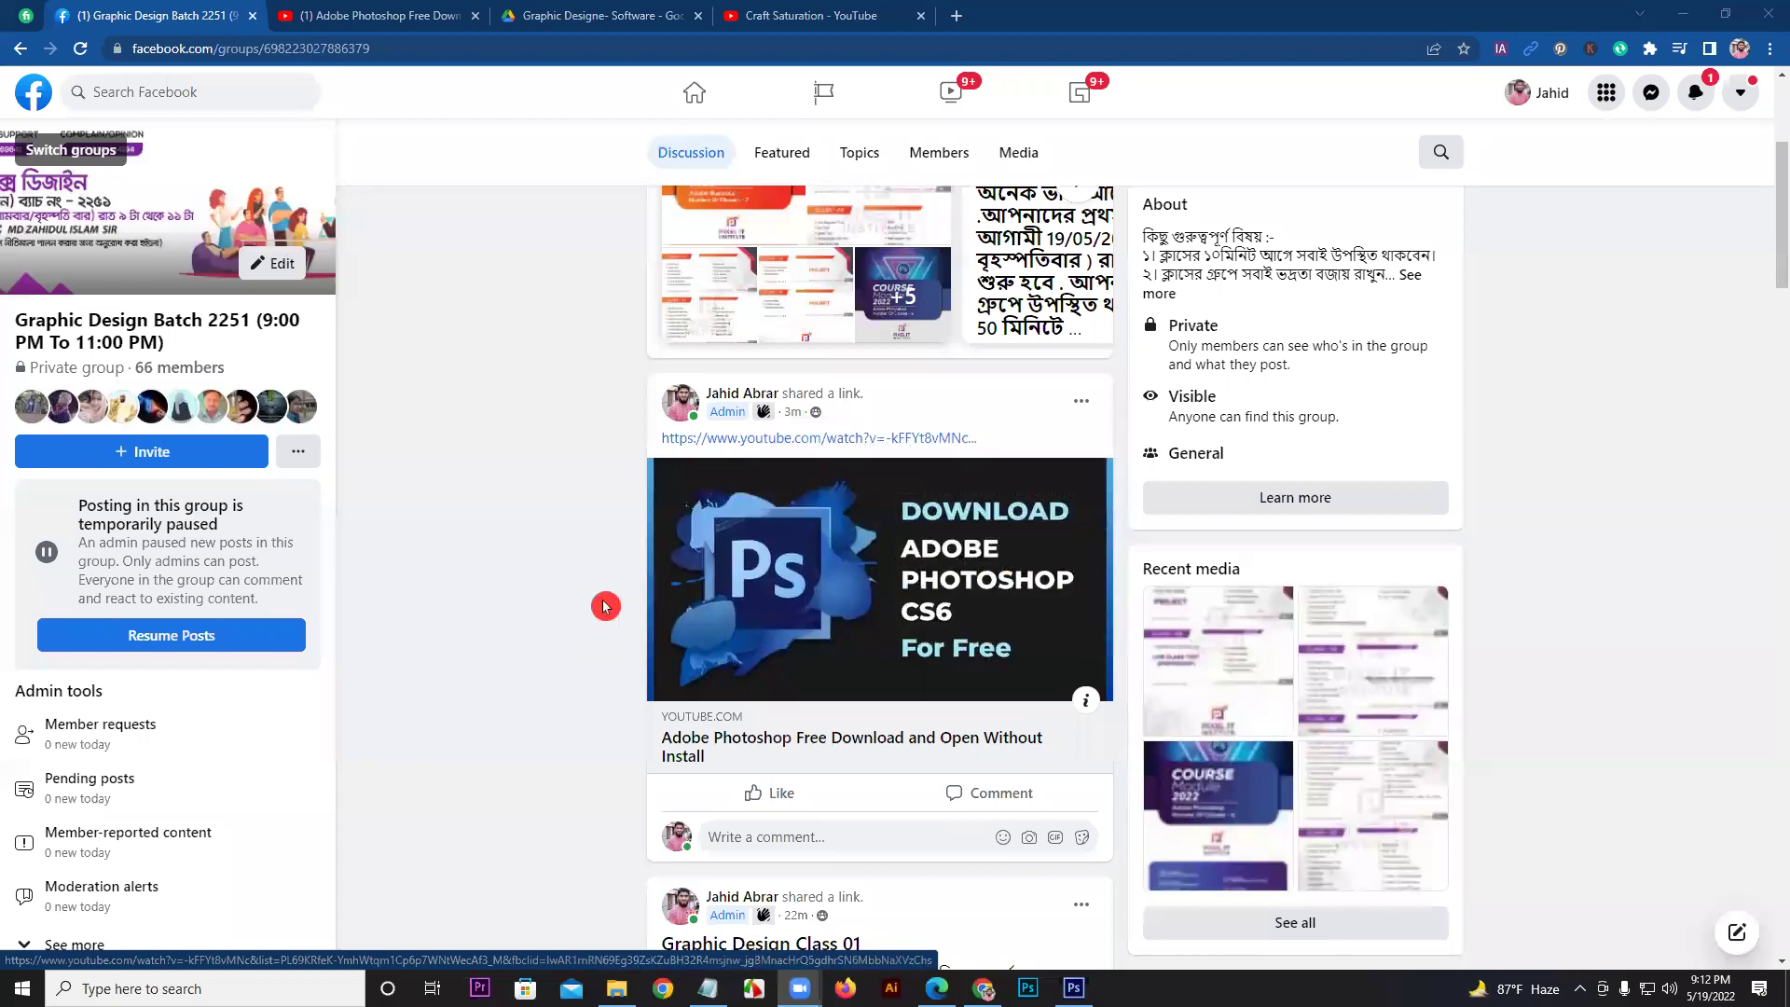
{"action": "left_click", "coordinate": [1071, 985]}
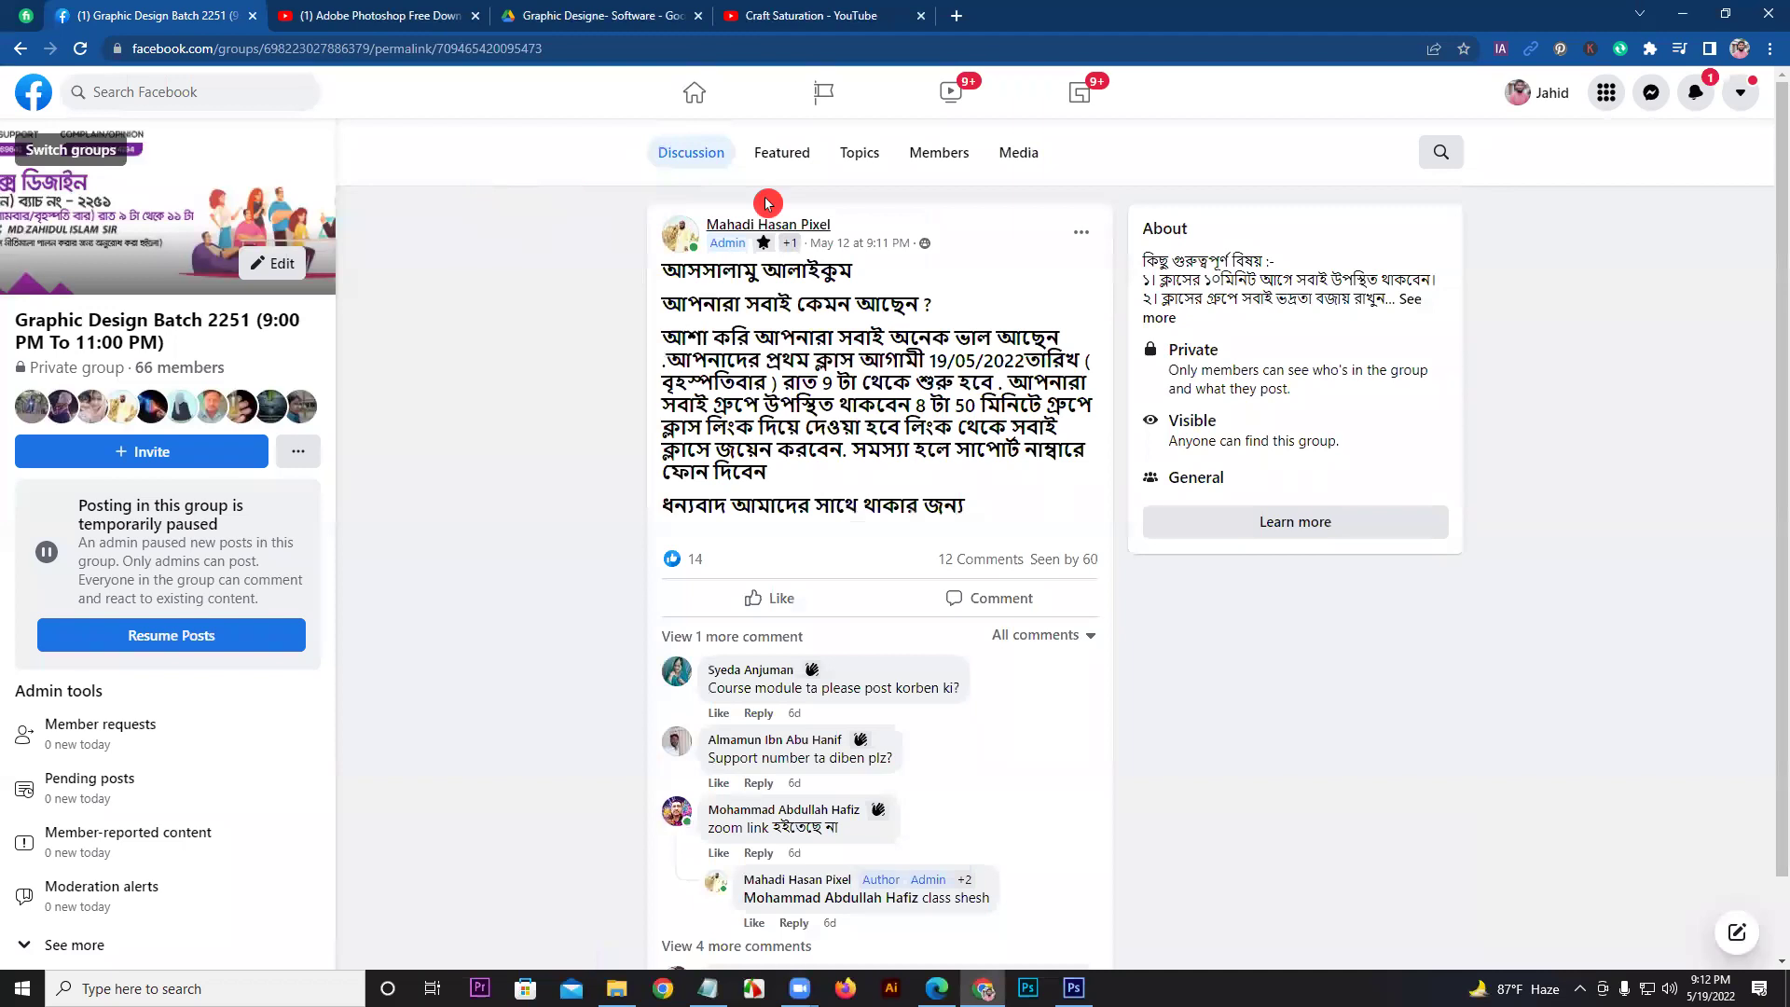
{"action": "left_click", "coordinate": [690, 159]}
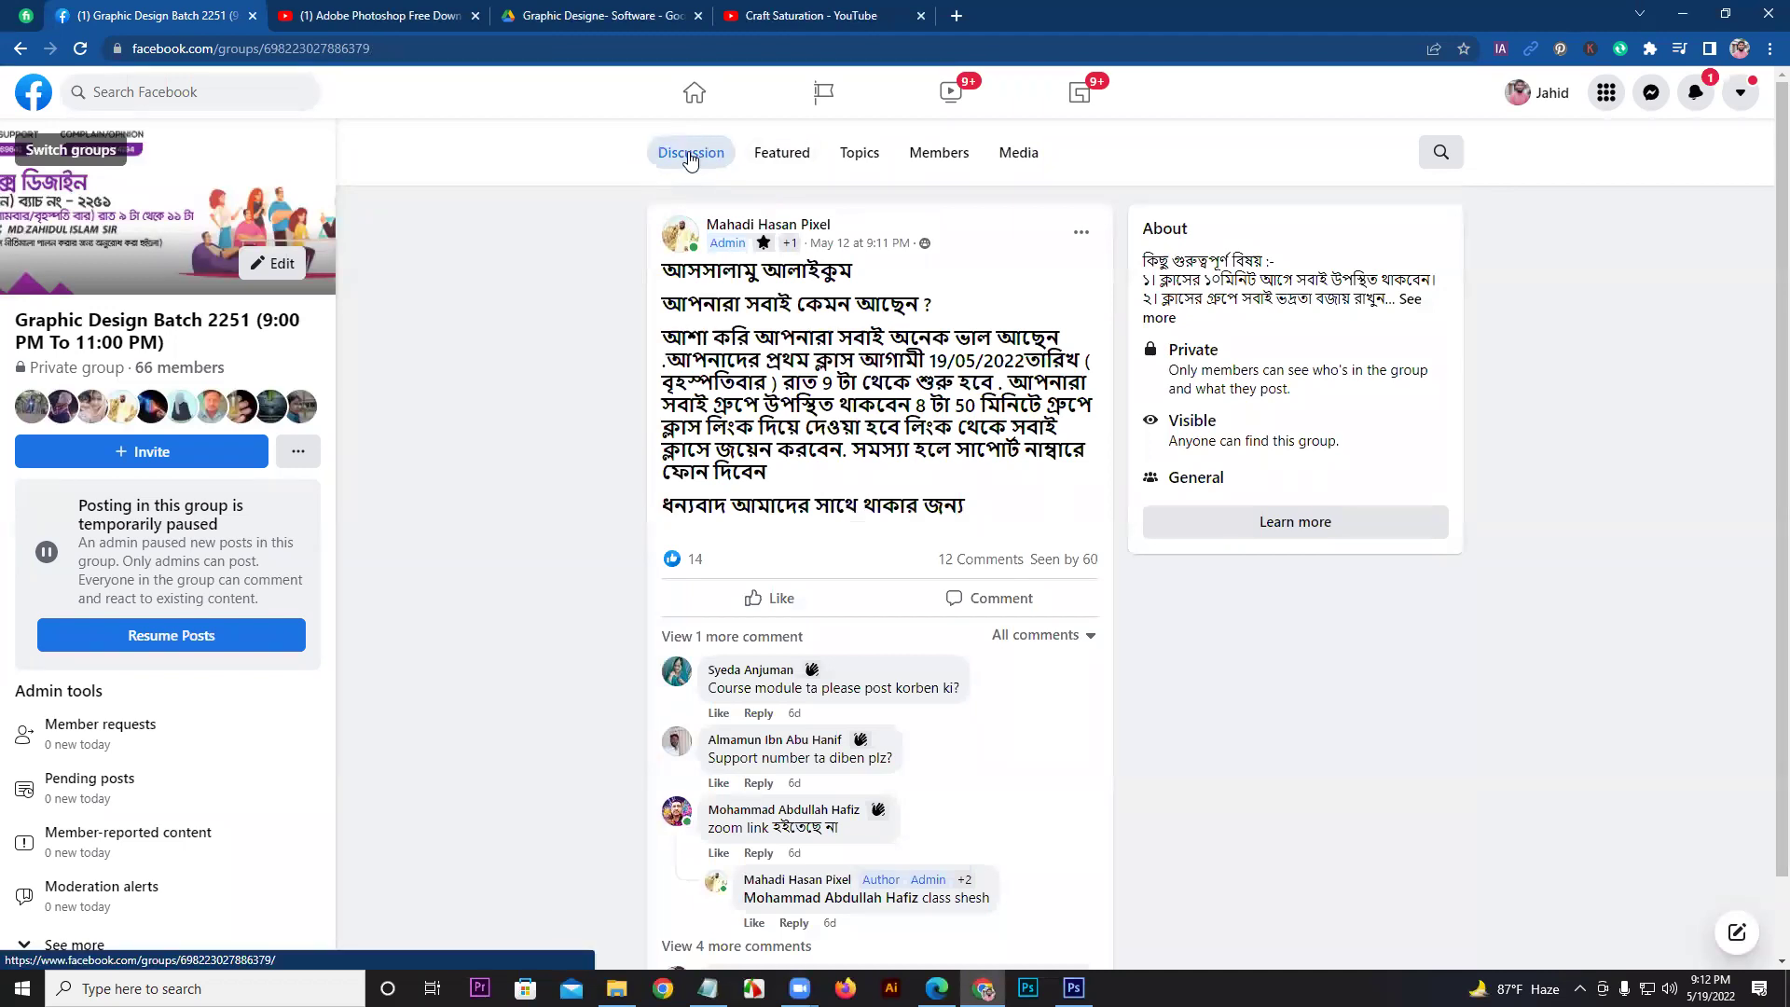
{"action": "left_click", "coordinate": [937, 988]}
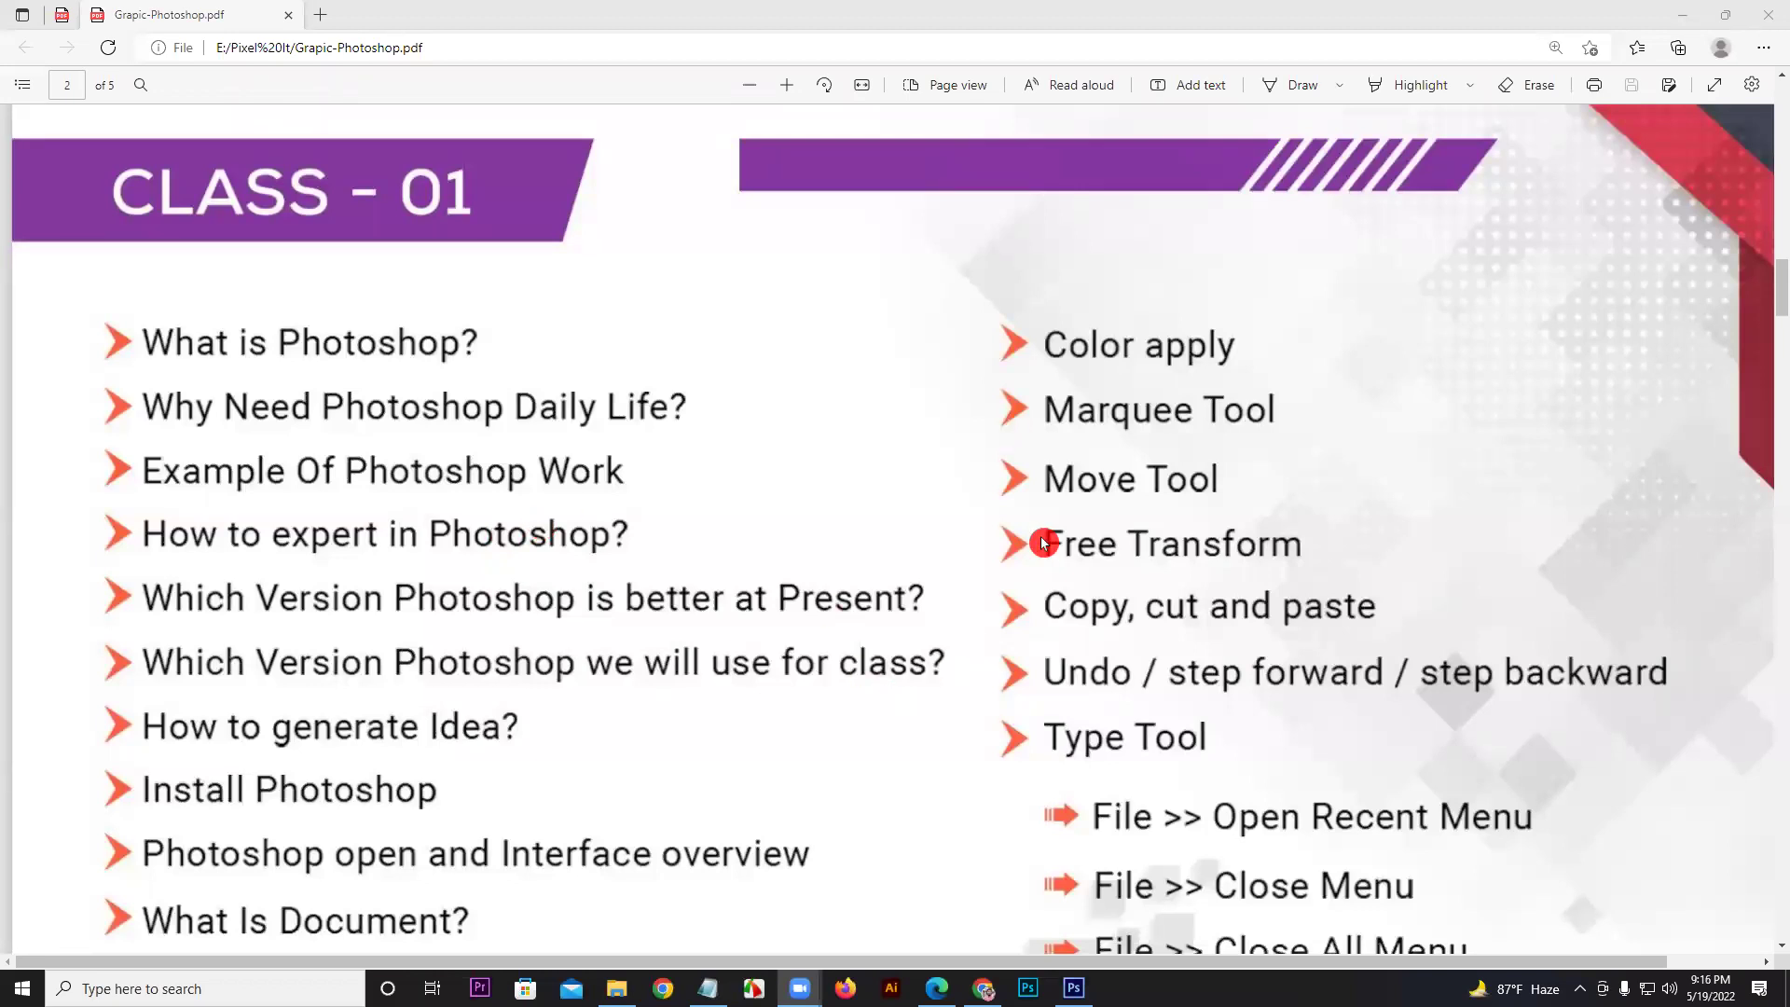
Step: Scroll down the Class 01 topic list in the PDF
{"action": "scroll", "coordinate": [1044, 539], "scroll_direction": "down", "scroll_amount": 1}
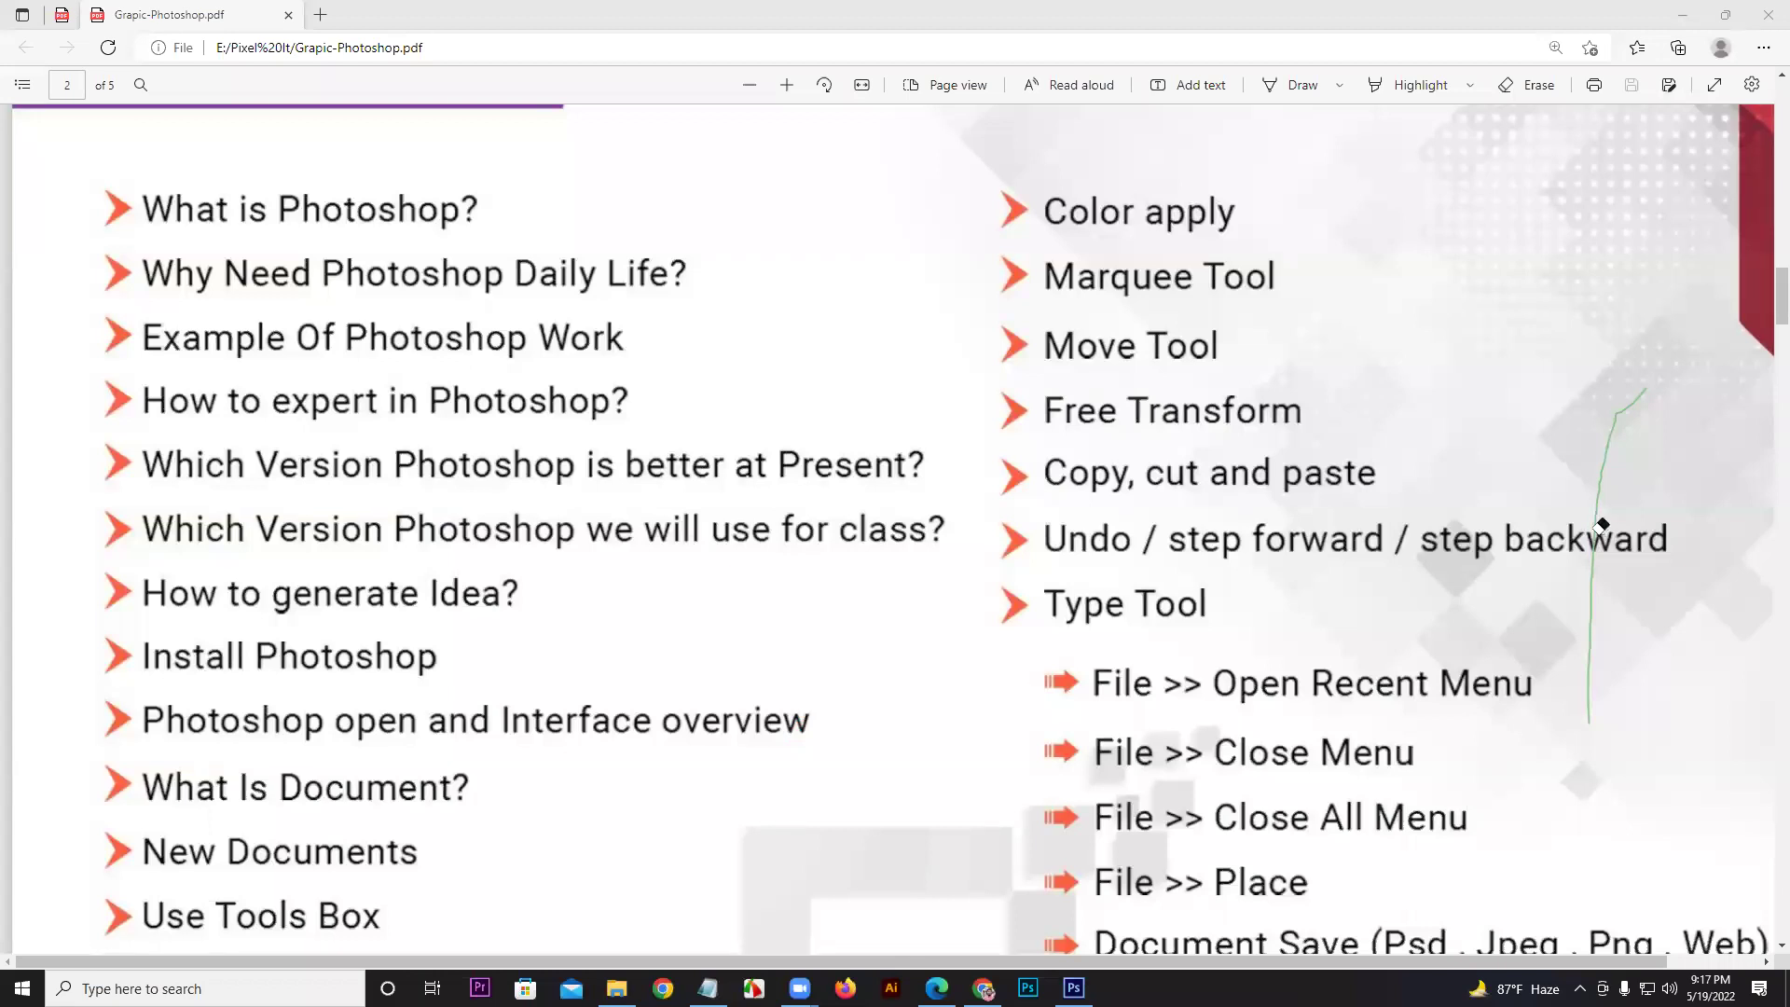
Step: Erase the green ink stroke and scroll further down the Class 01 list
{"action": "left_click", "coordinate": [1601, 524]}
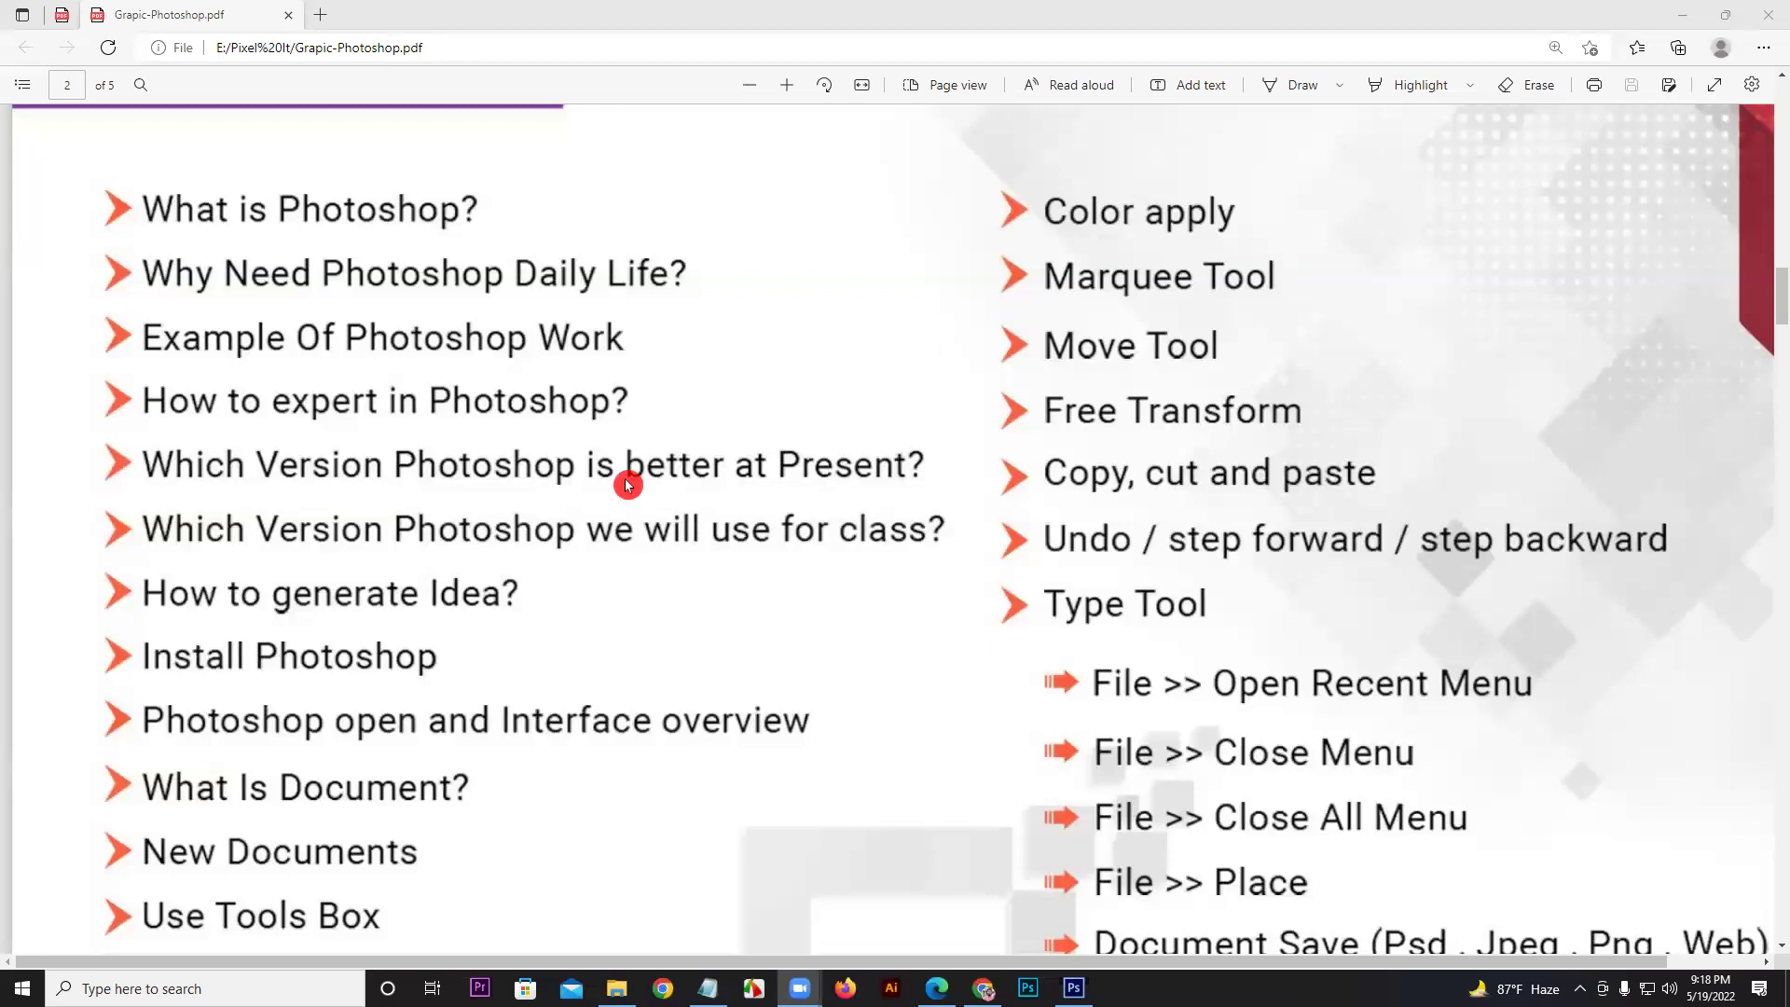
{"action": "scroll", "coordinate": [559, 522], "scroll_direction": "down", "scroll_amount": 3}
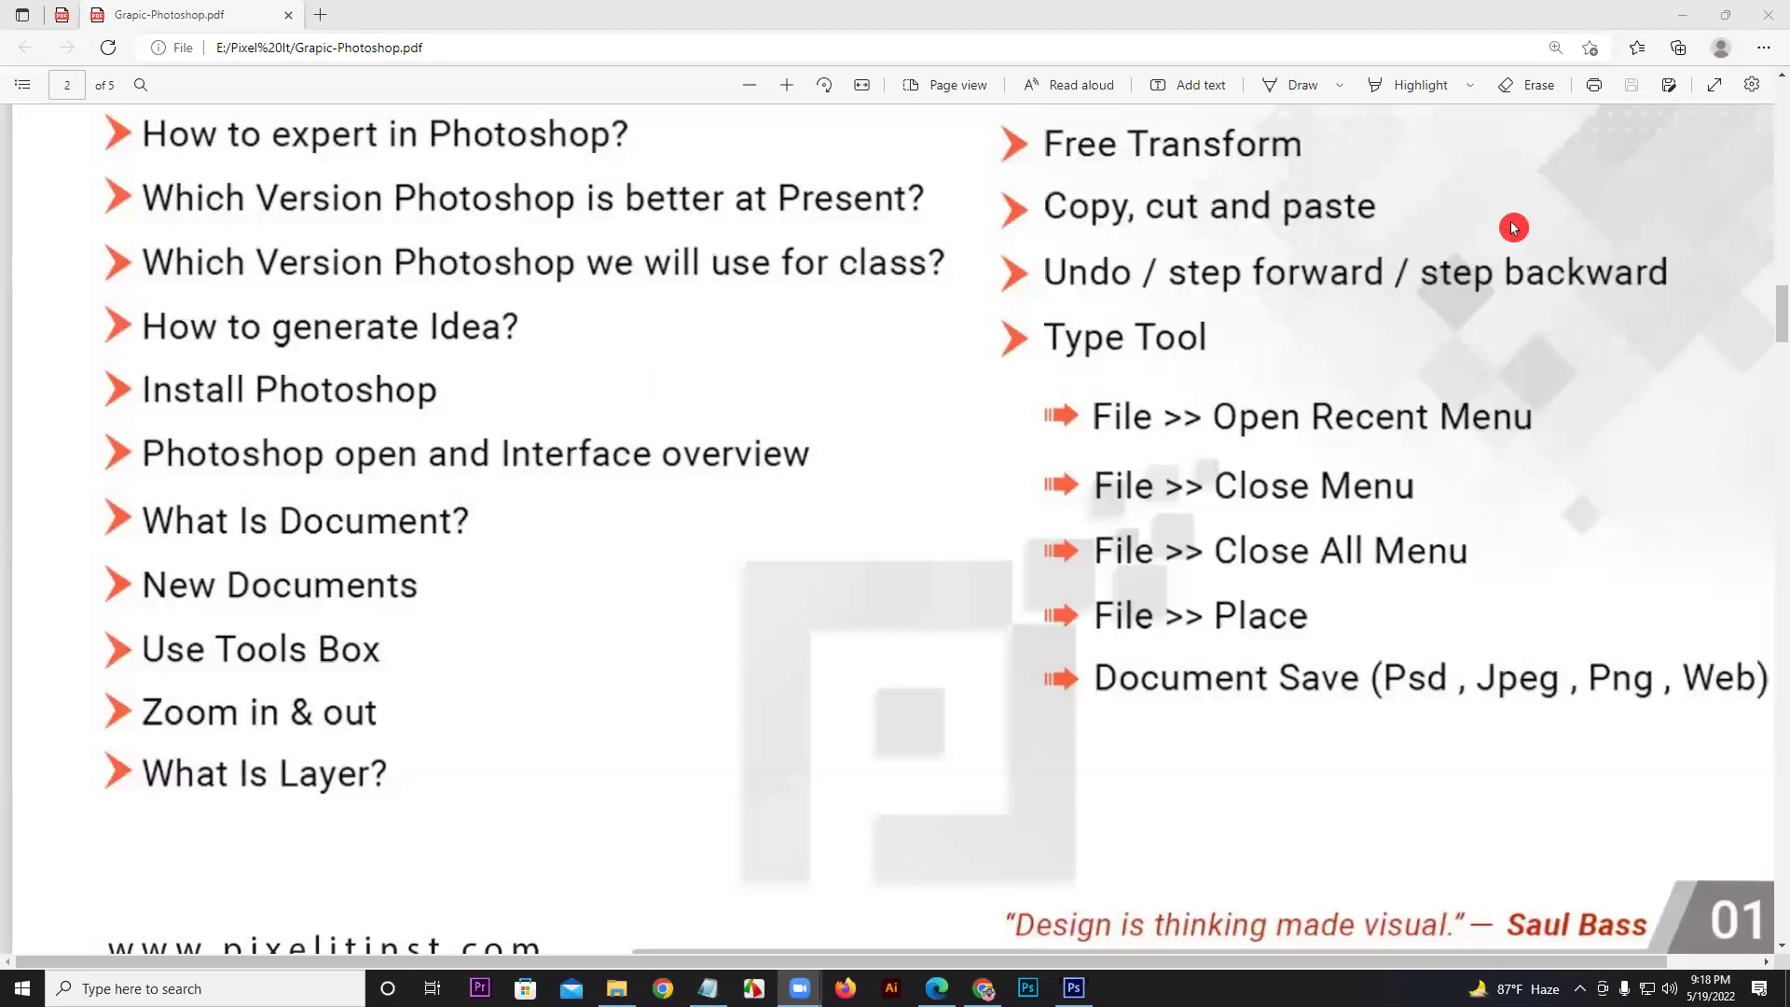
Step: Reset the Photoshop workspace to Essentials via Window > Workspace
{"action": "key", "text": "alt+Tab"}
{"action": "left_click", "coordinate": [431, 13]}
{"action": "mouse_move", "coordinate": [429, 53]}
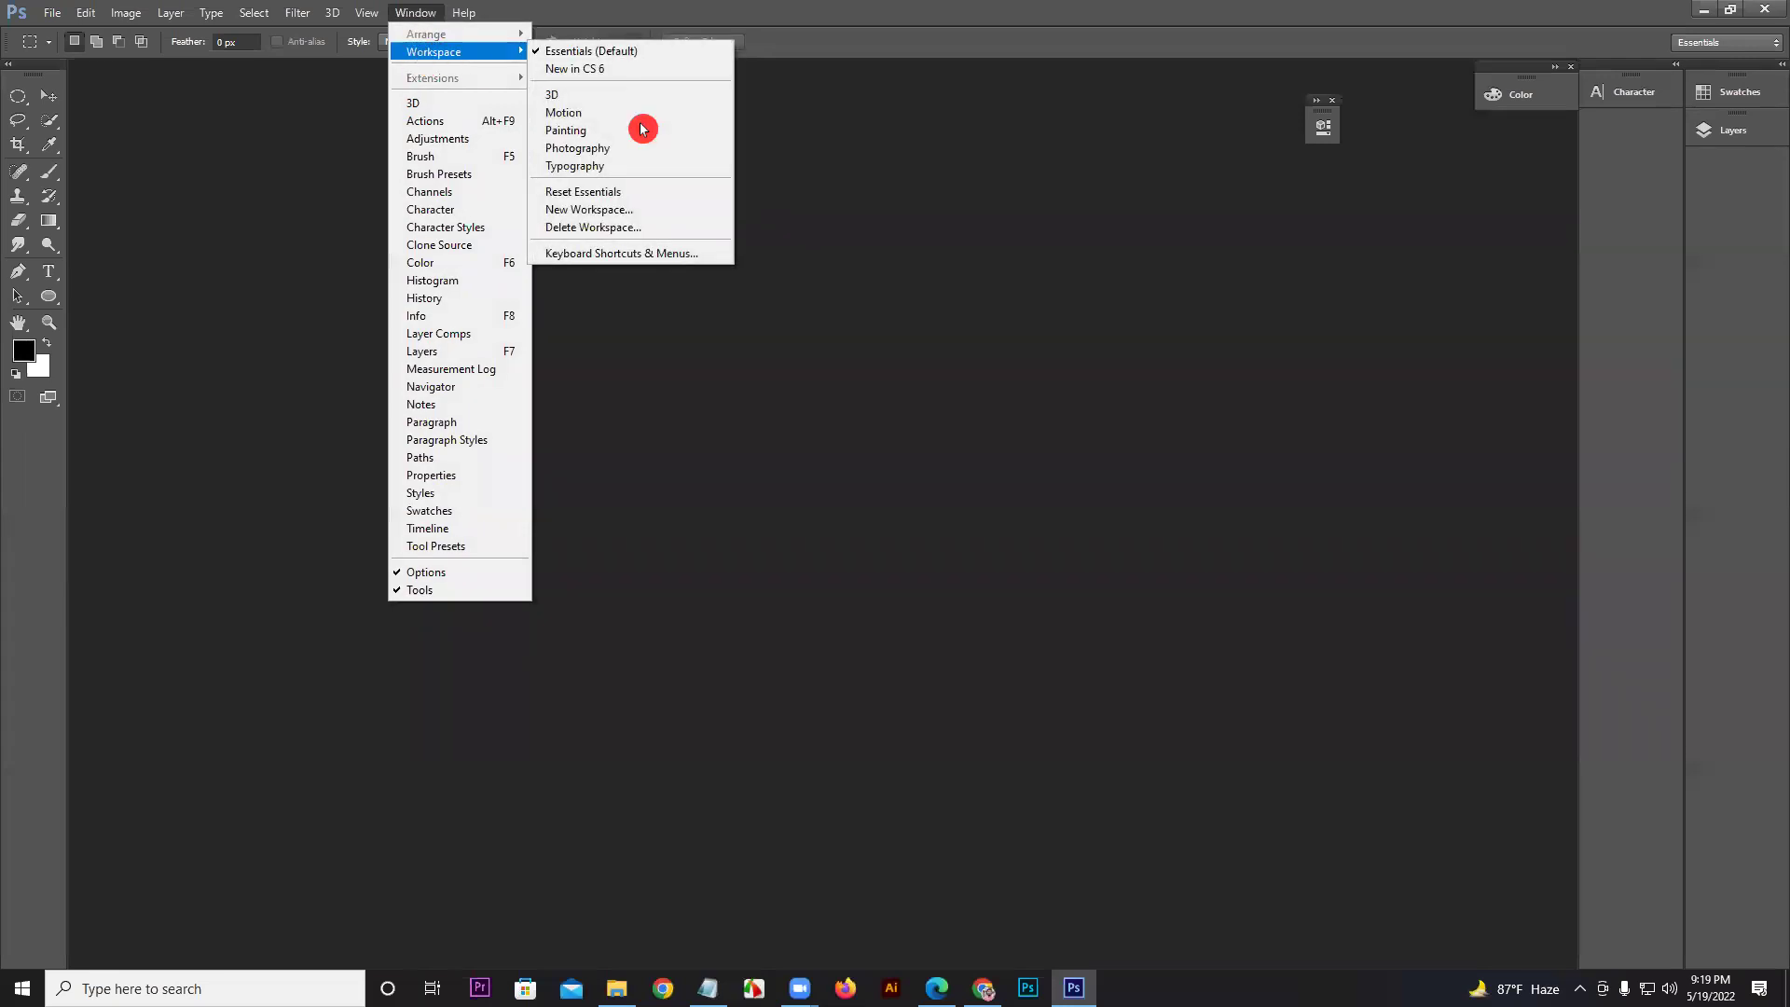
{"action": "left_click", "coordinate": [589, 193]}
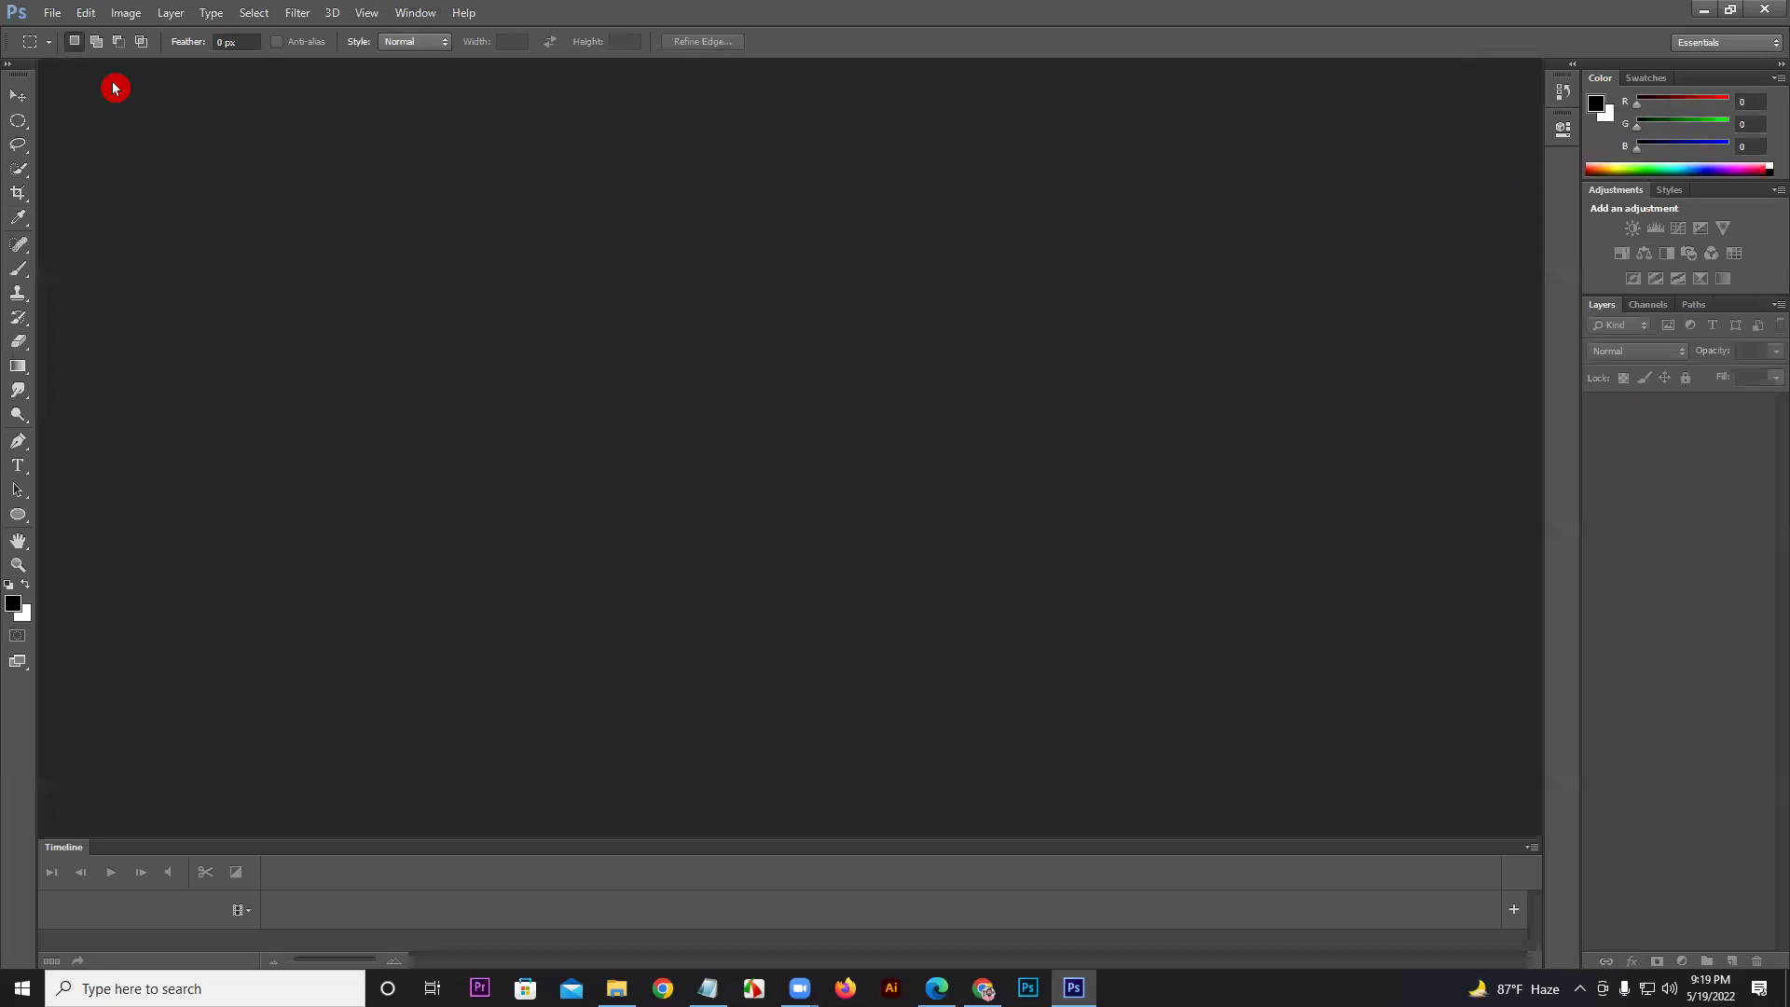
Step: Undock the Timeline panel into a floating window and close it
{"action": "left_click", "coordinate": [537, 753]}
{"action": "left_click_drag", "start_coordinate": [863, 839], "coordinate": [863, 760]}
{"action": "left_click_drag", "start_coordinate": [1446, 795], "coordinate": [1338, 709]}
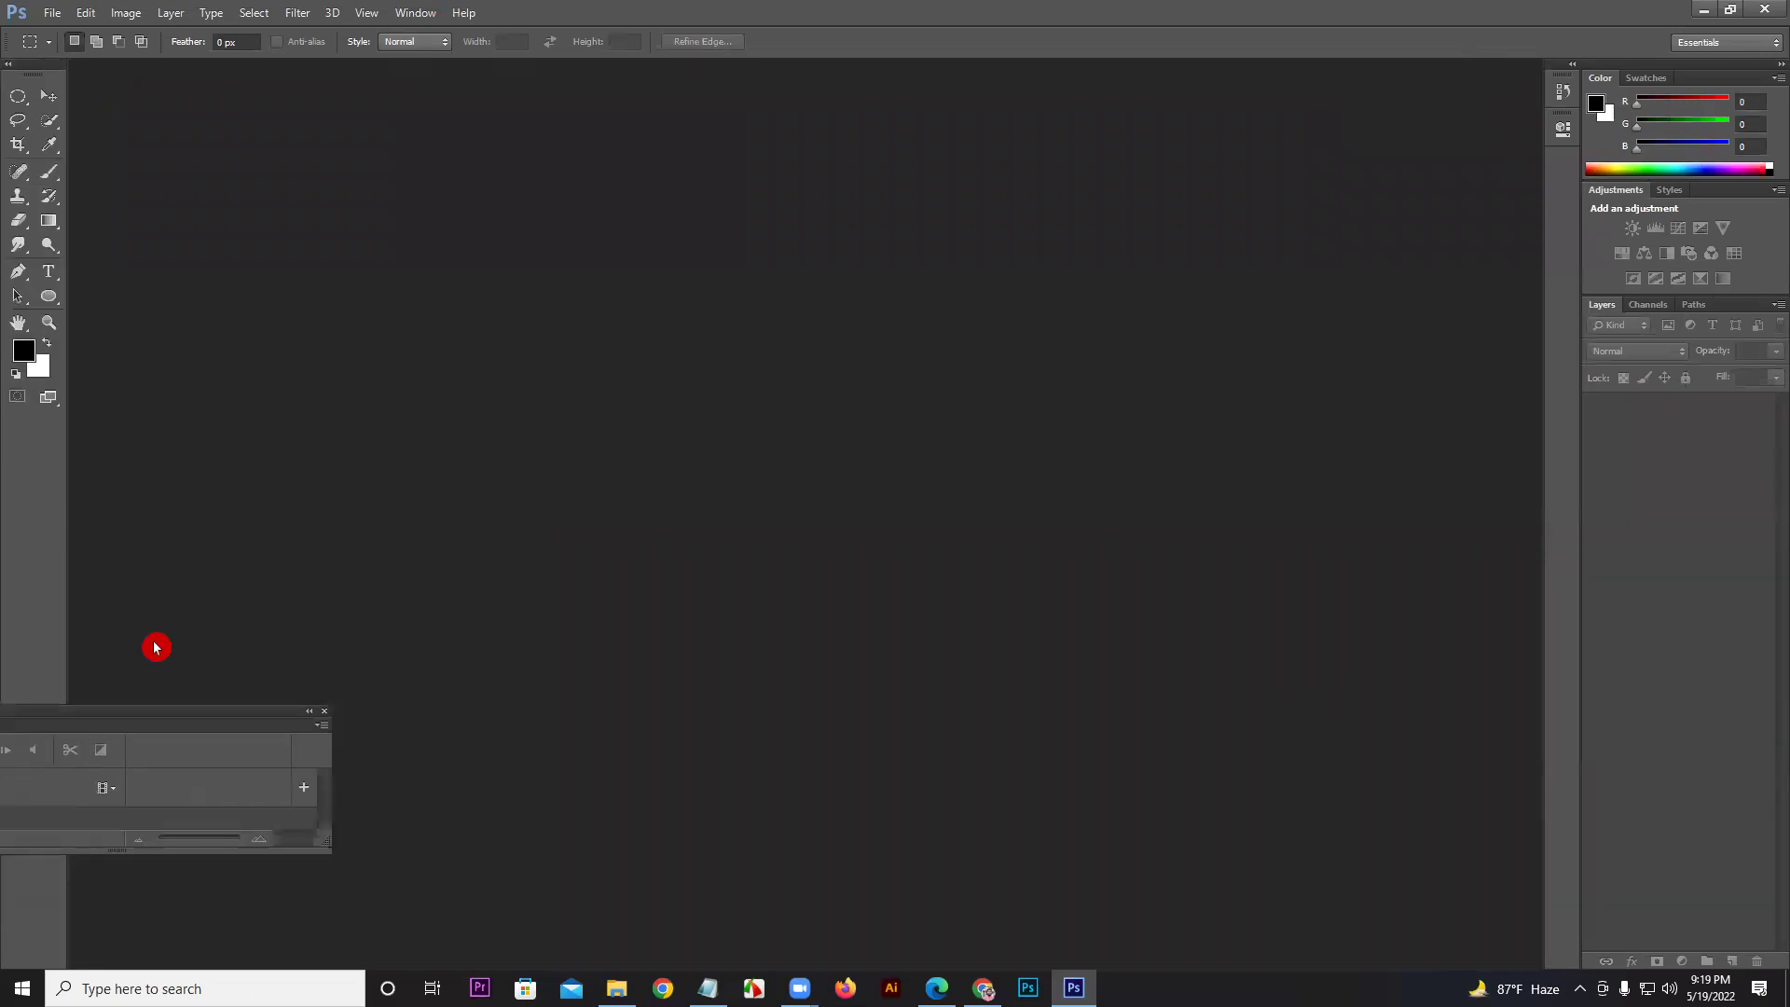
{"action": "left_click", "coordinate": [325, 714]}
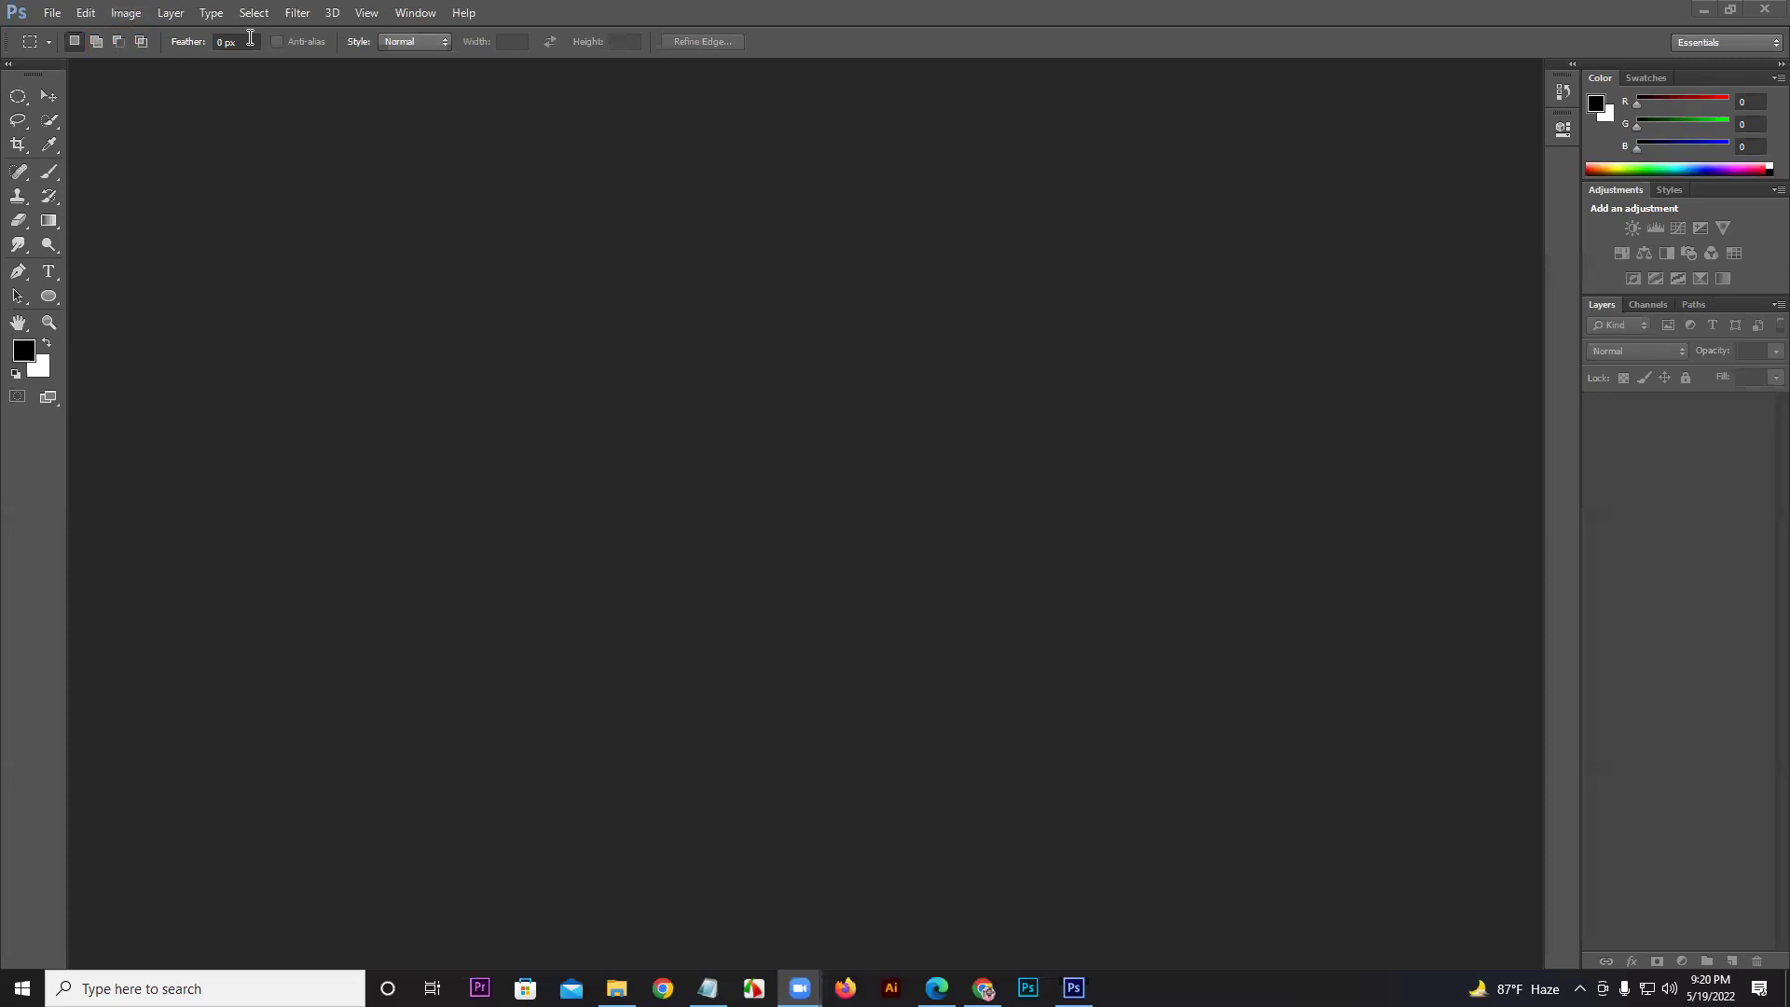
{"action": "left_click", "coordinate": [350, 19]}
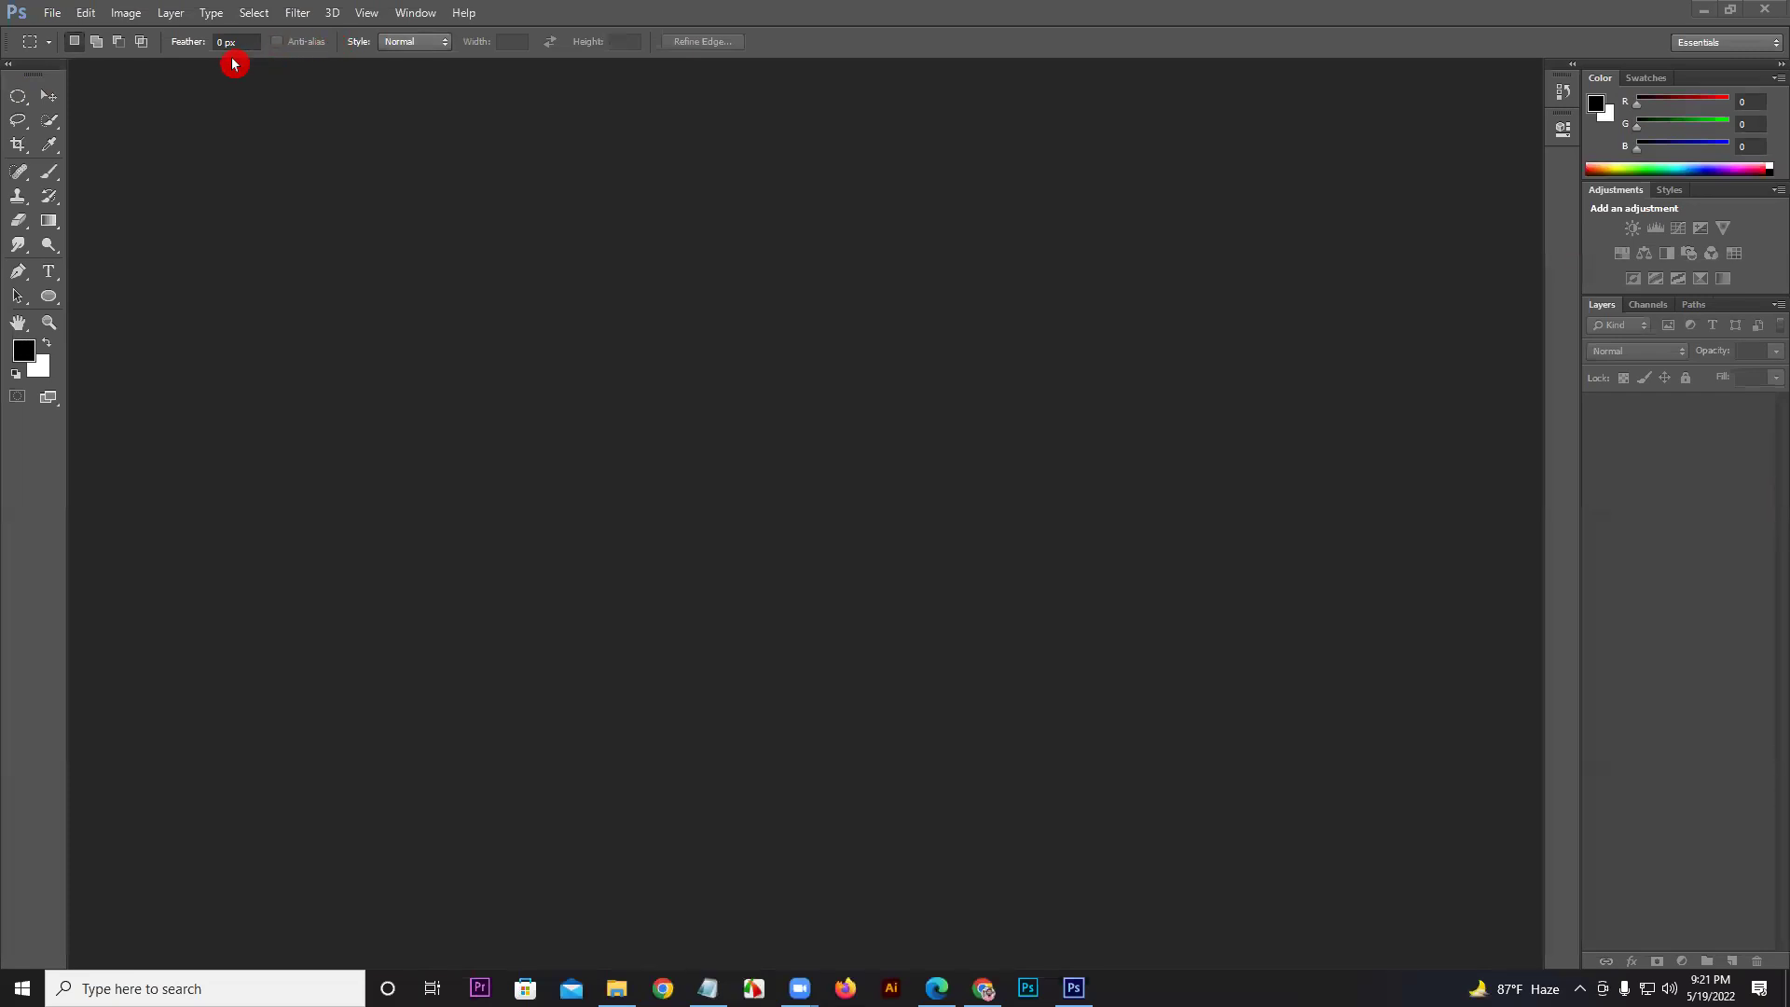
Step: Select the Elliptical Marquee tool, then the Brush tool, then the Eraser tool
{"action": "left_click", "coordinate": [47, 104]}
{"action": "left_click", "coordinate": [19, 104], "text": "alt"}
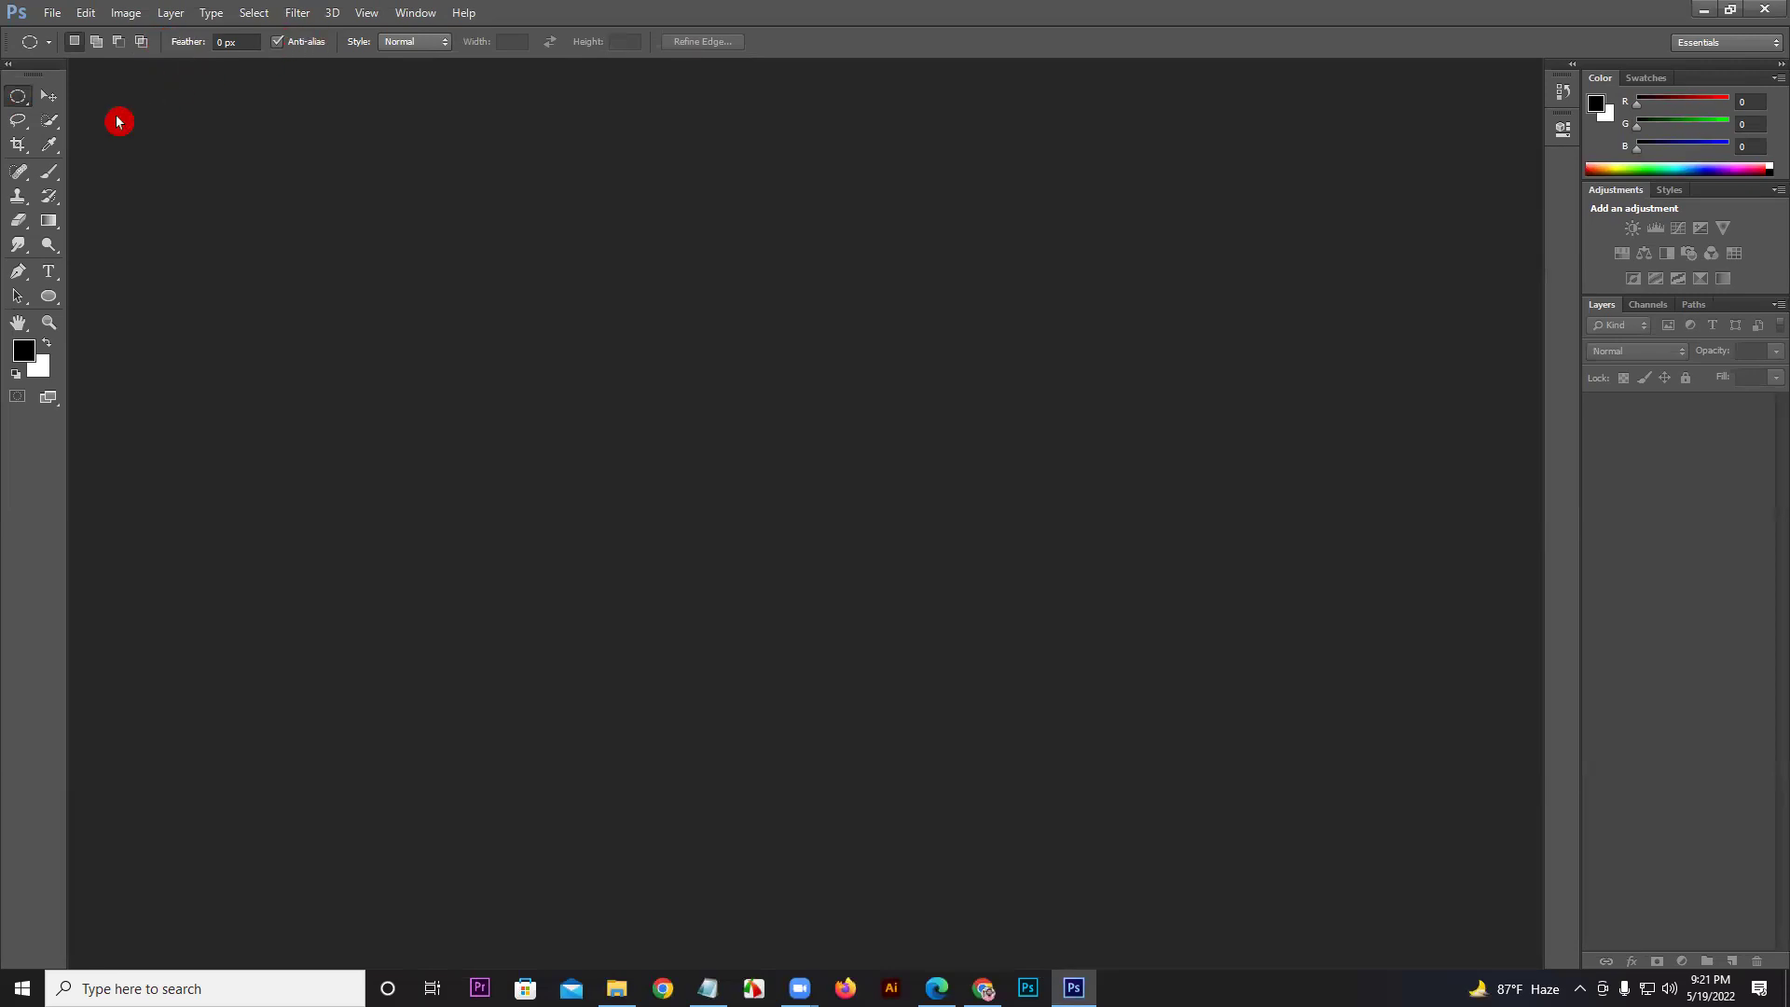
{"action": "left_click", "coordinate": [51, 173]}
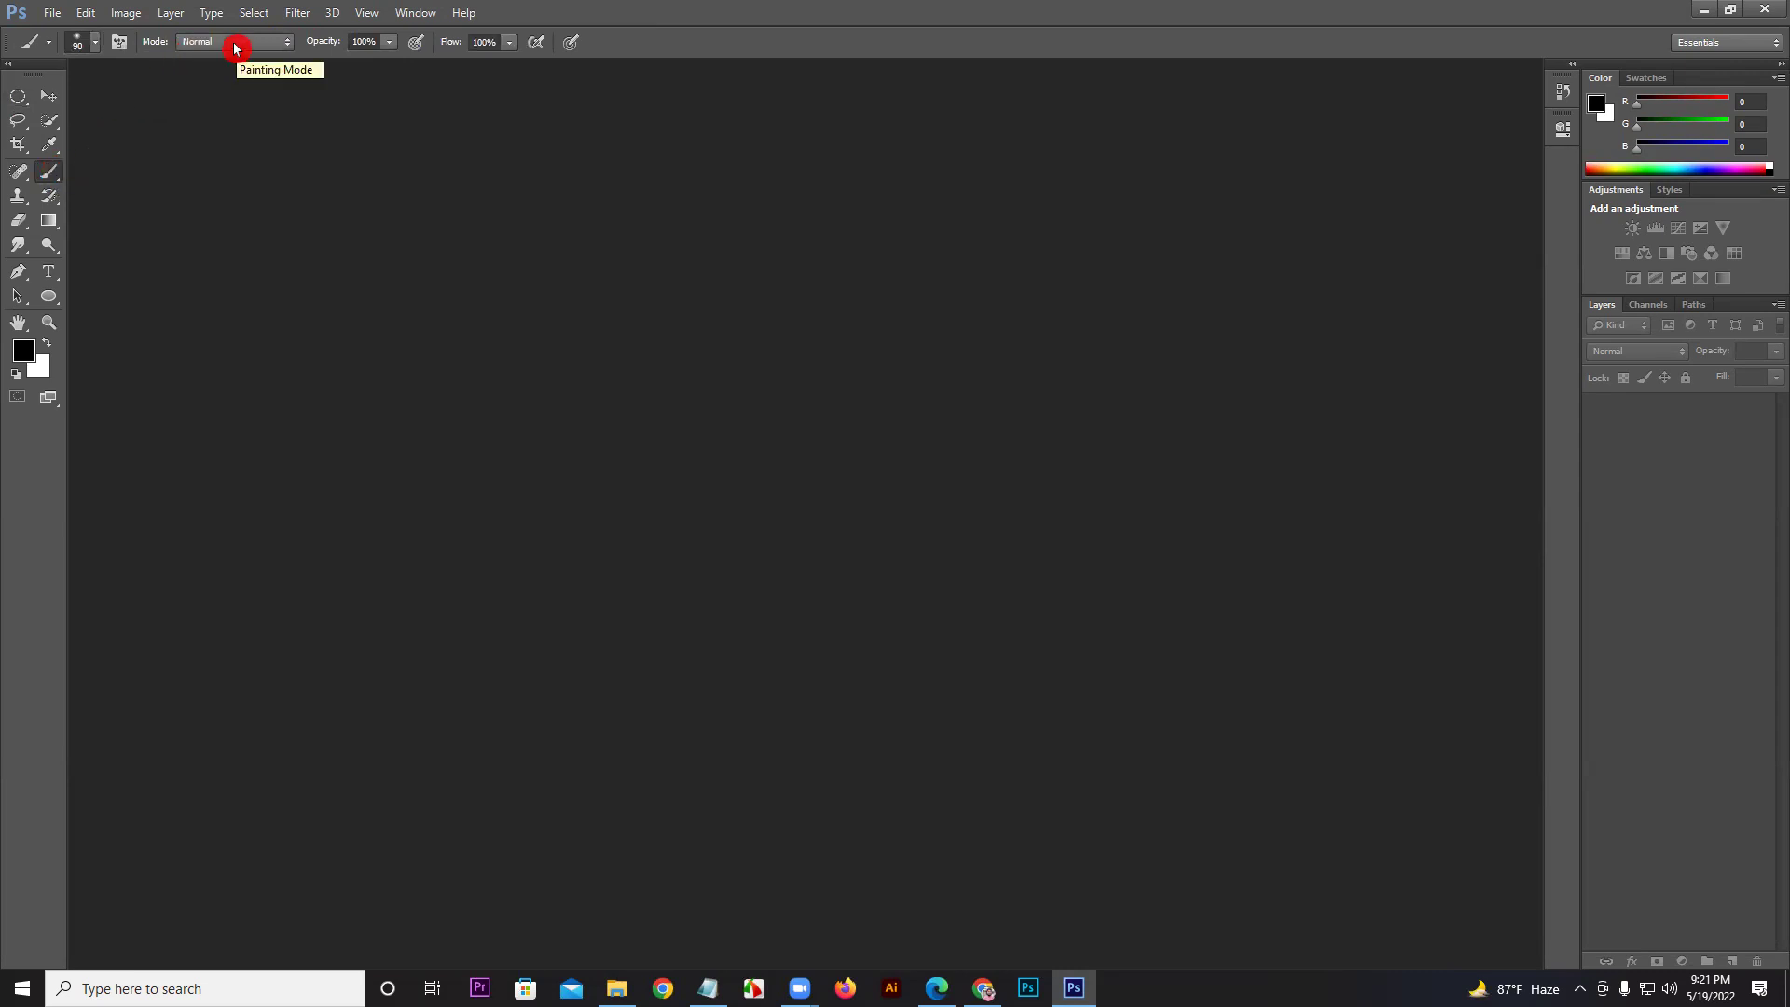
{"action": "left_click", "coordinate": [20, 222]}
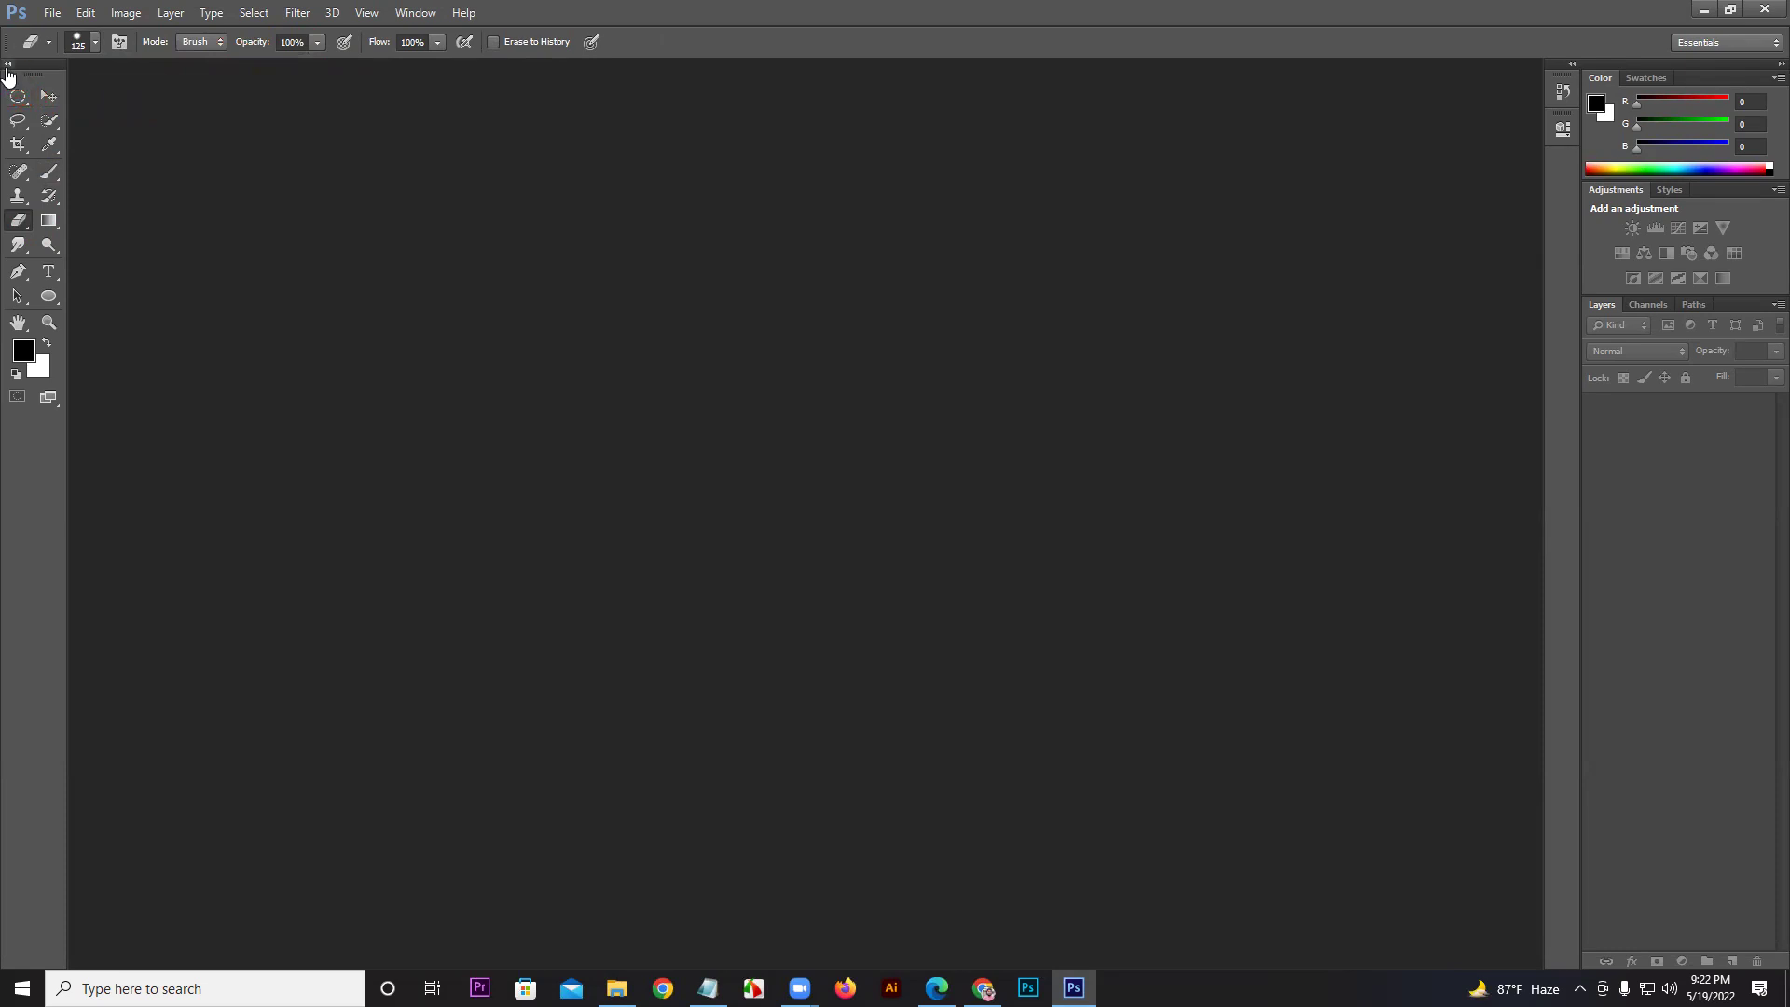
{"action": "left_click", "coordinate": [9, 65]}
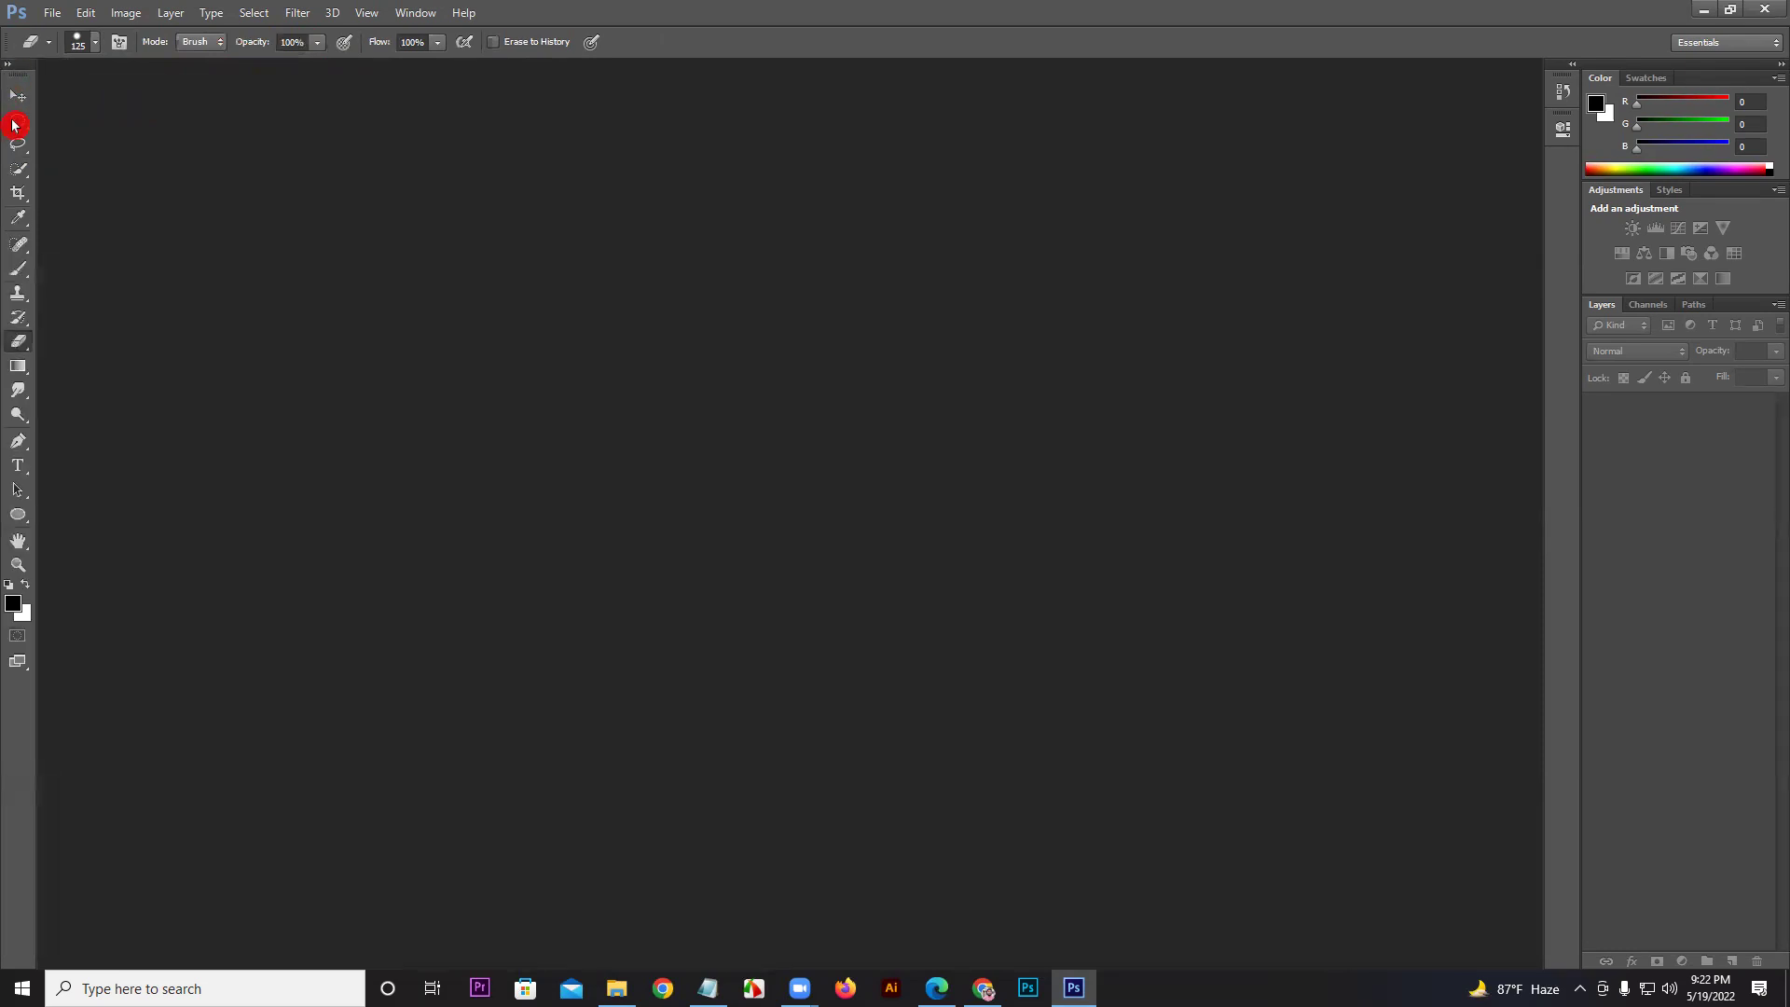
{"action": "left_click", "coordinate": [8, 65]}
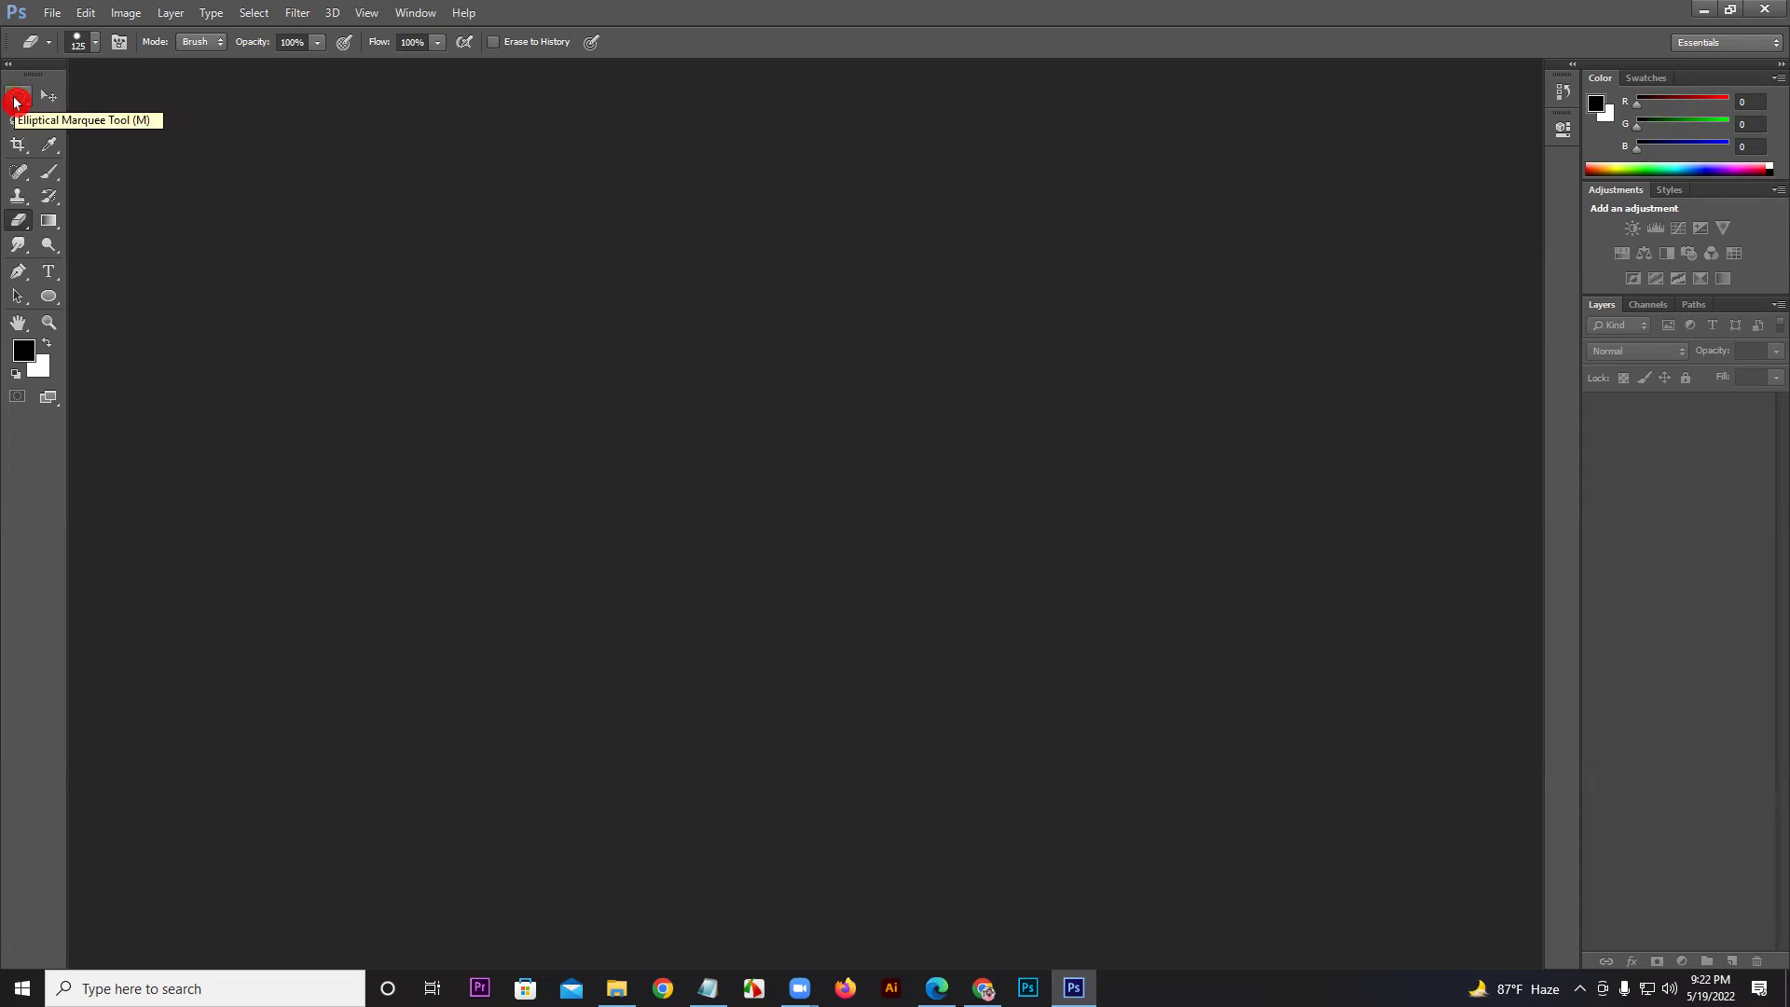
Step: Try the Rectangular Marquee and Brush tools, ending on the Eyedropper set to Point Sample
{"action": "left_click_drag", "start_coordinate": [15, 103], "coordinate": [59, 97]}
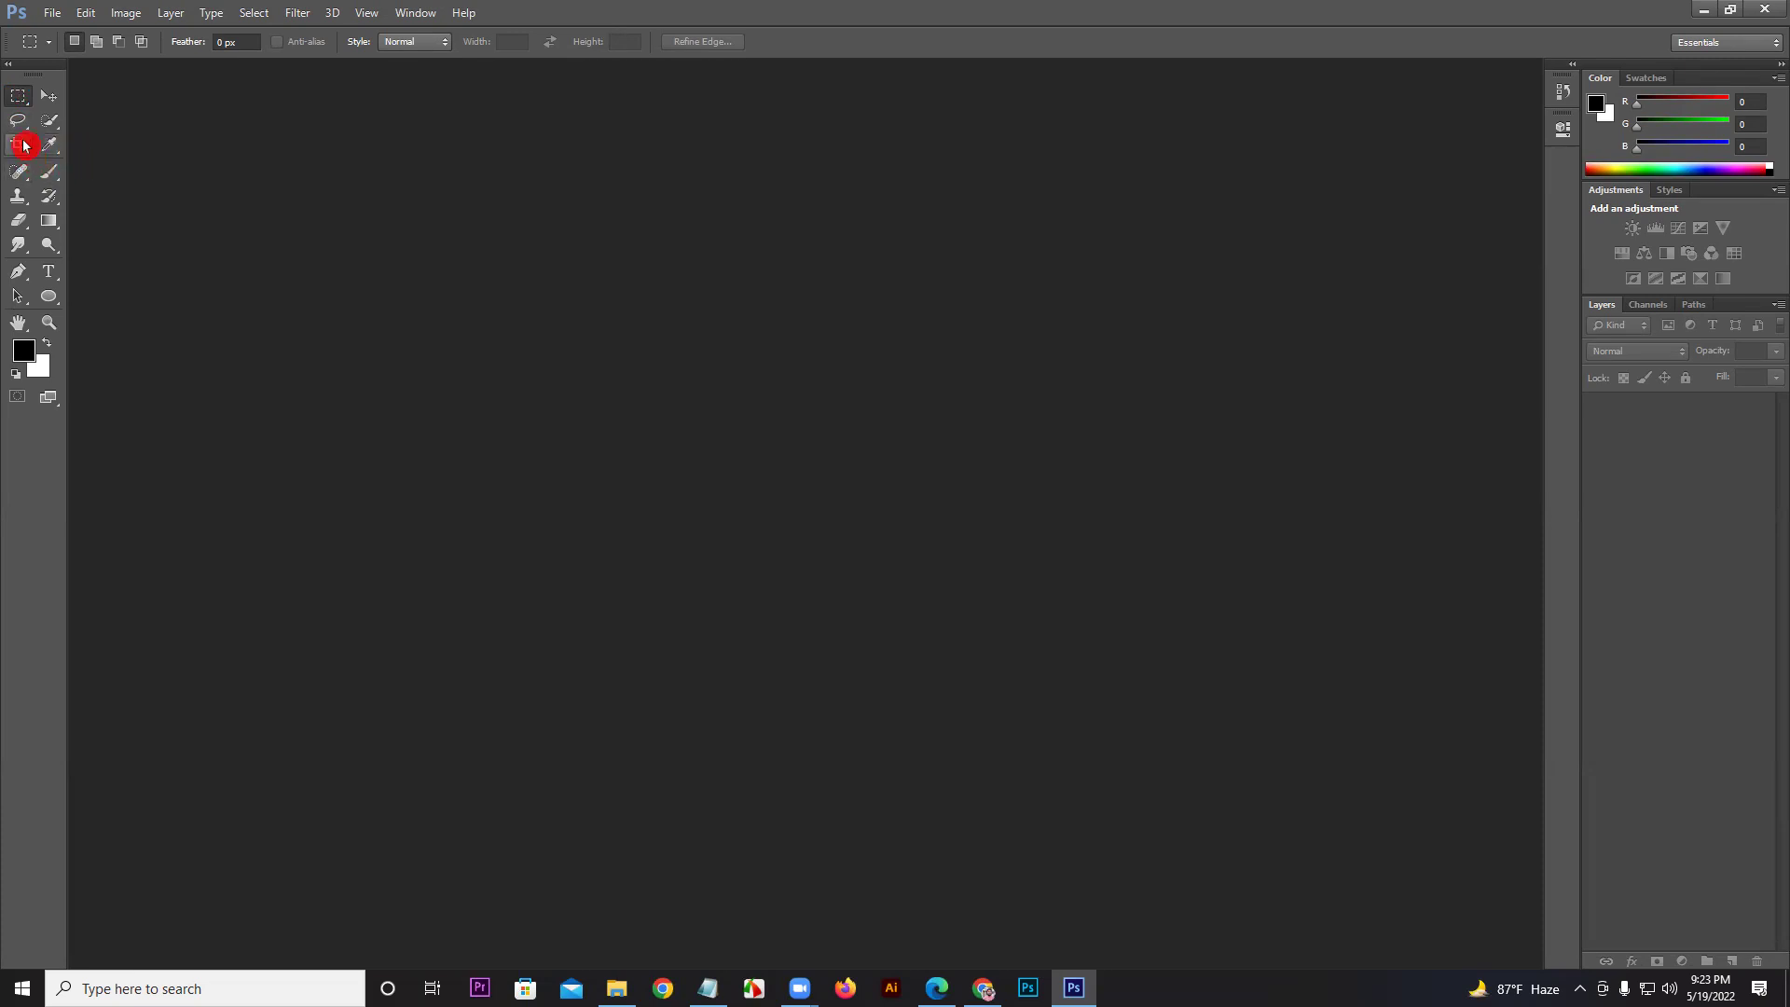
{"action": "left_click", "coordinate": [16, 94]}
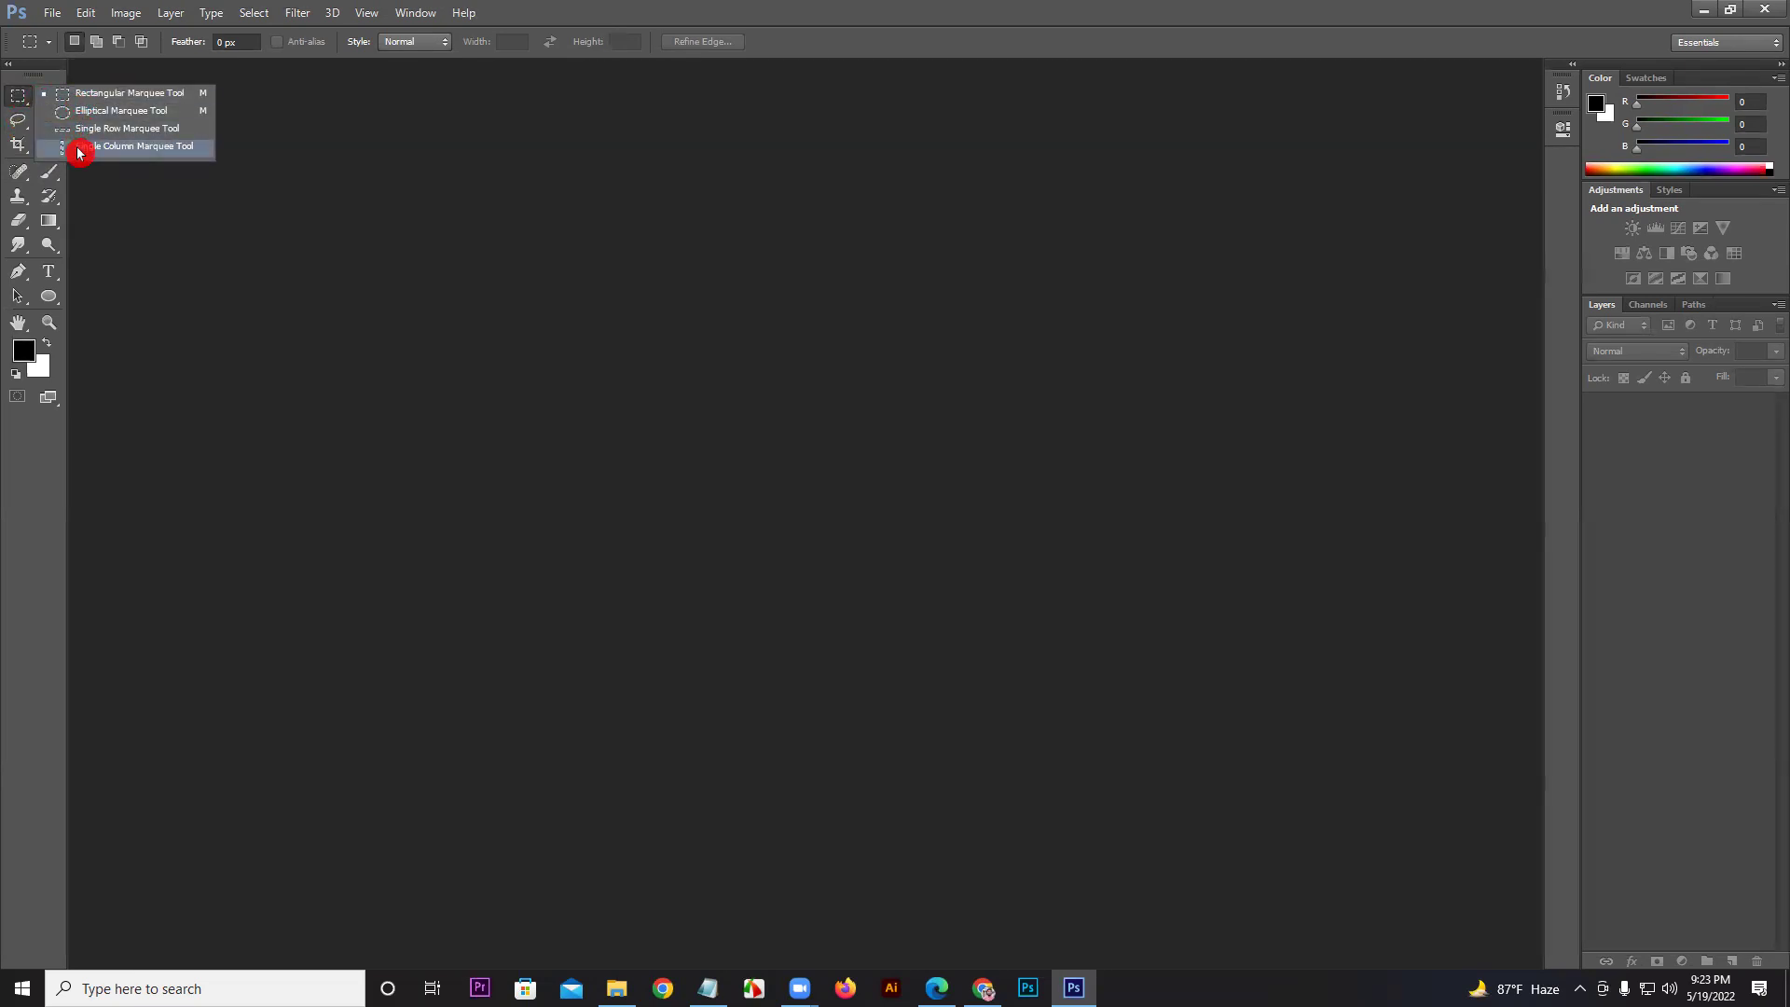
{"action": "left_click", "coordinate": [19, 98]}
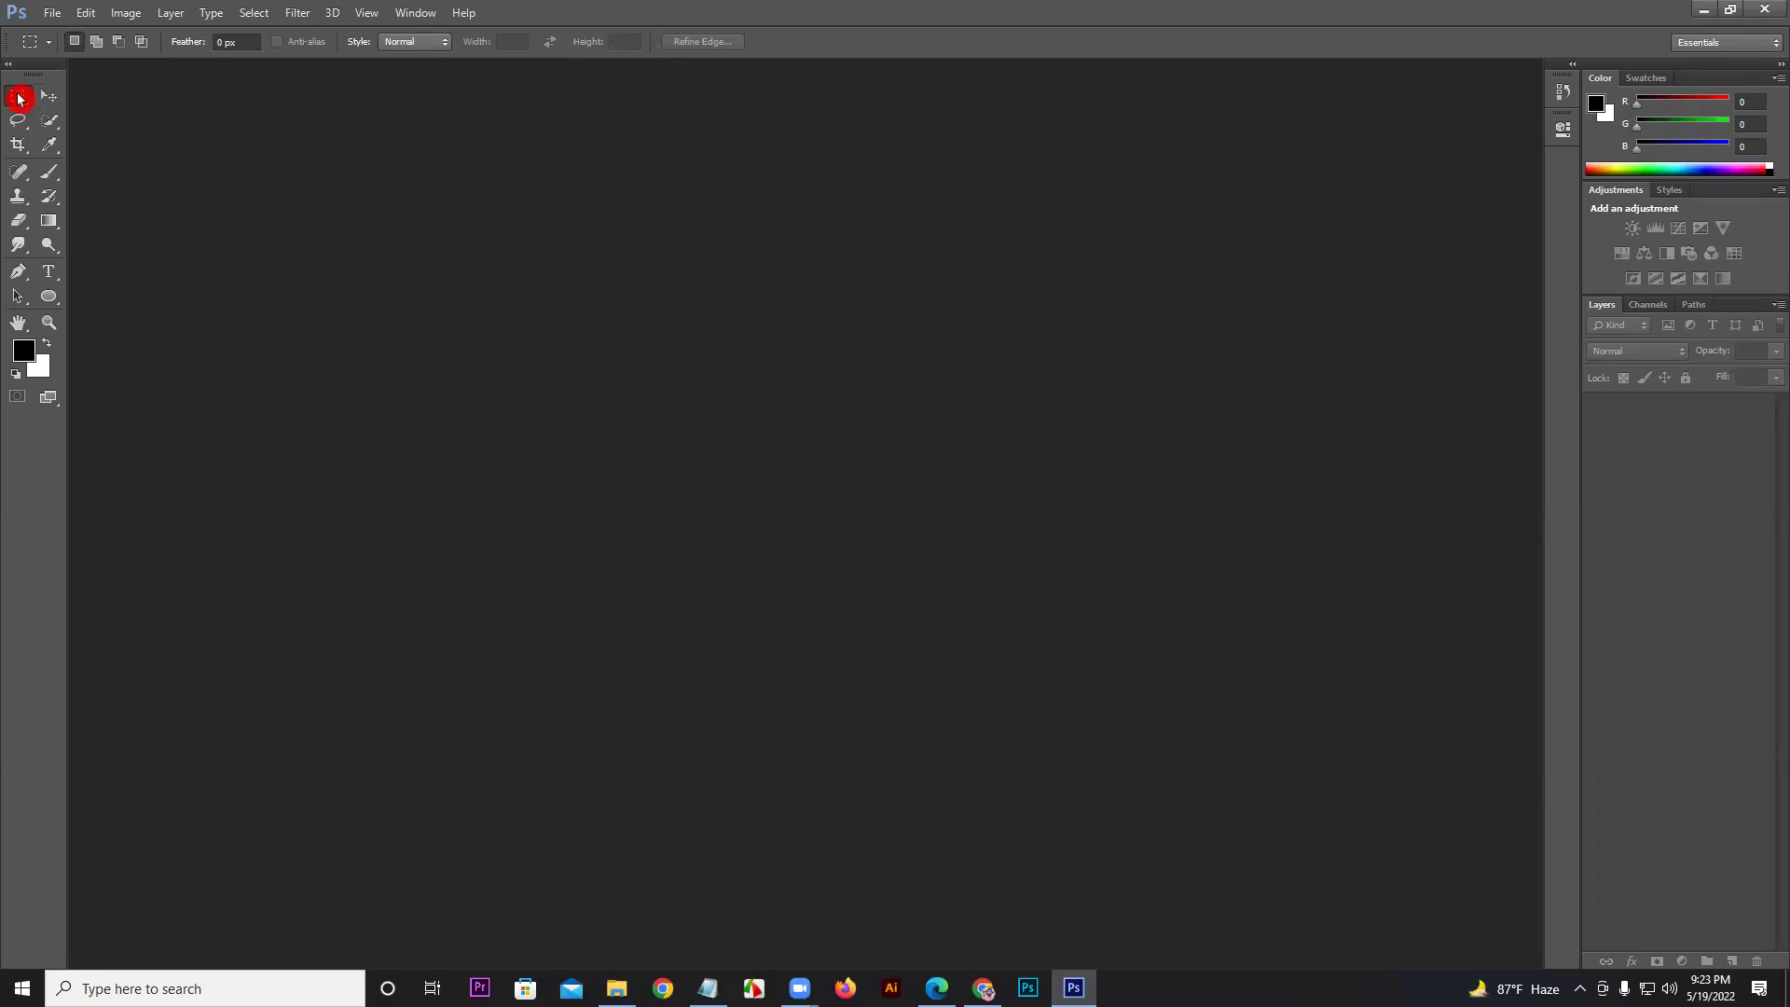
{"action": "left_click", "coordinate": [49, 176]}
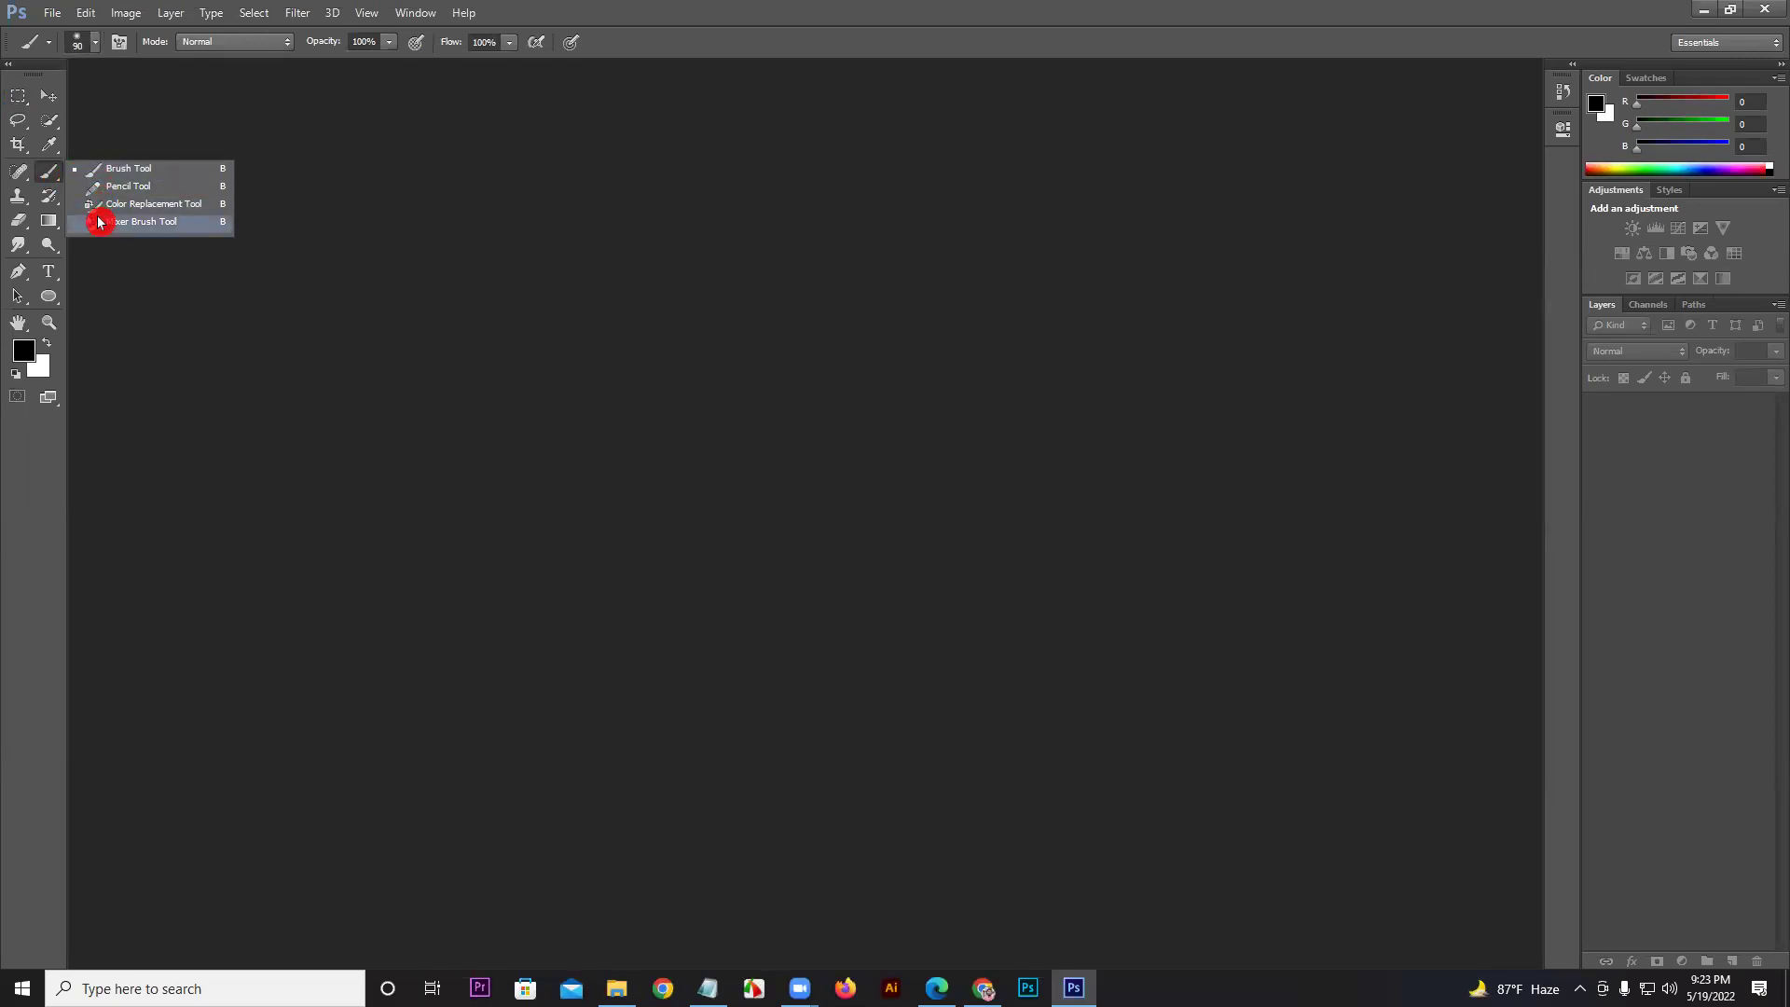
{"action": "left_click", "coordinate": [52, 148]}
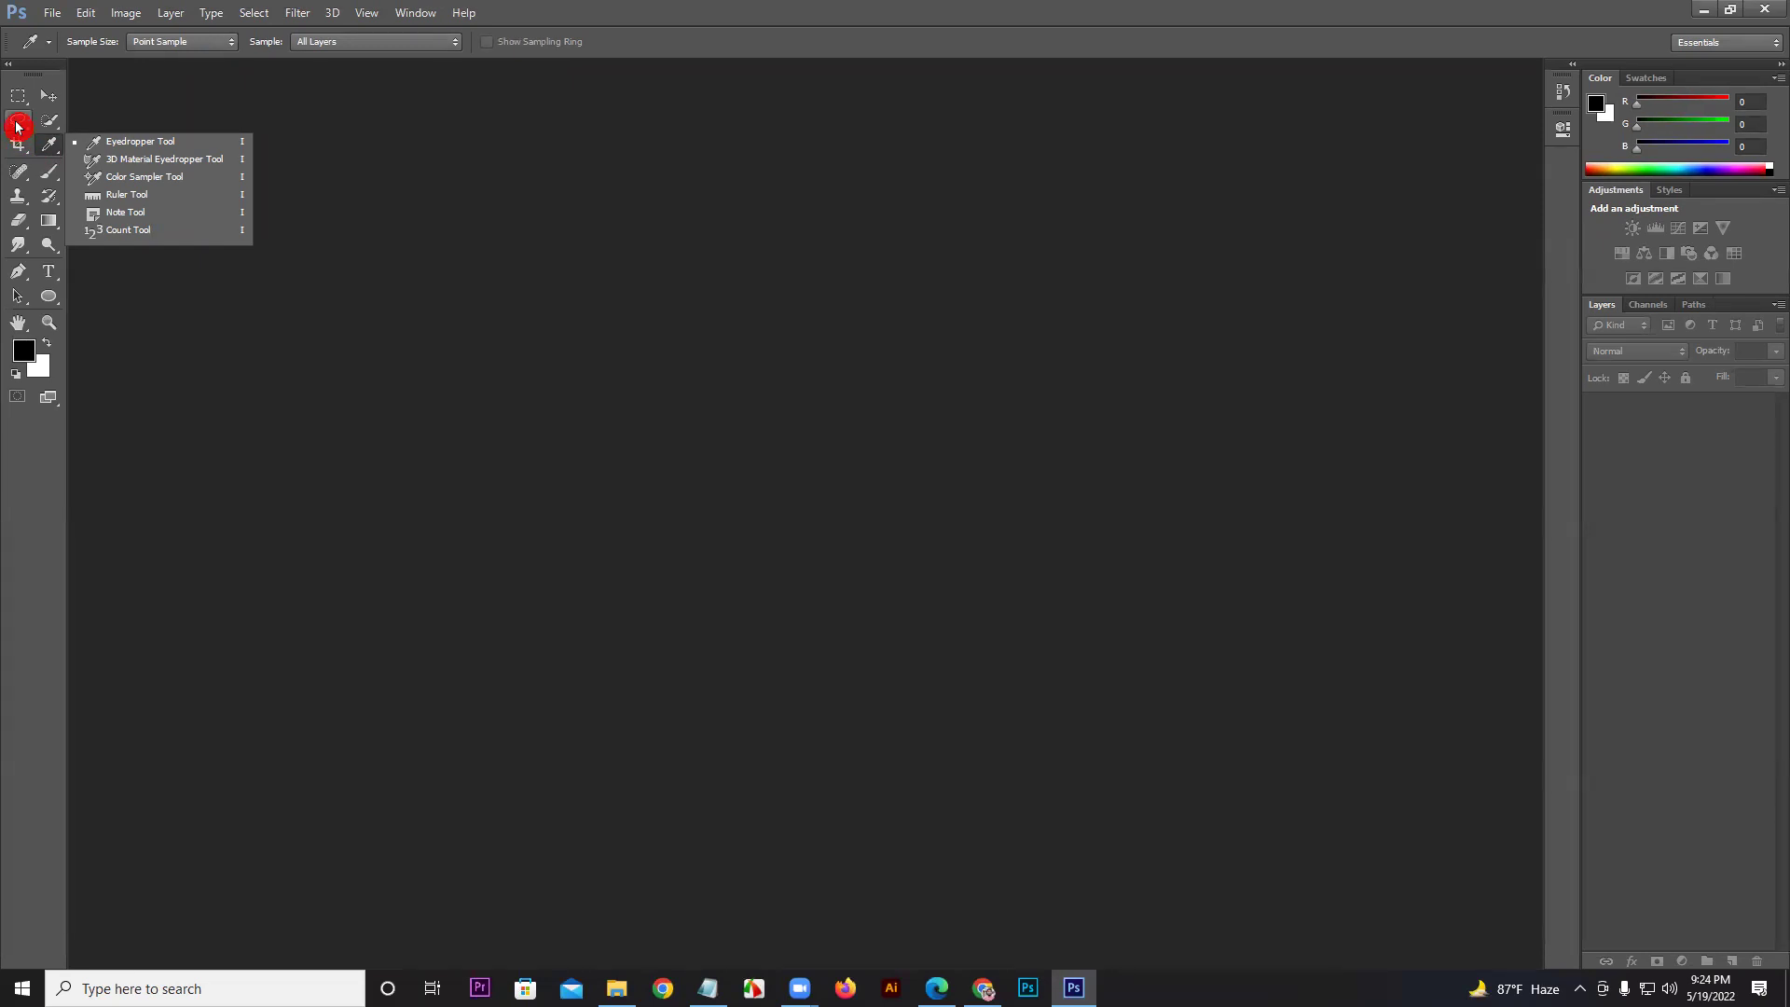
Step: Try the Polygonal Lasso Tool, then go back to the freehand Lasso Tool
{"action": "left_click", "coordinate": [17, 126]}
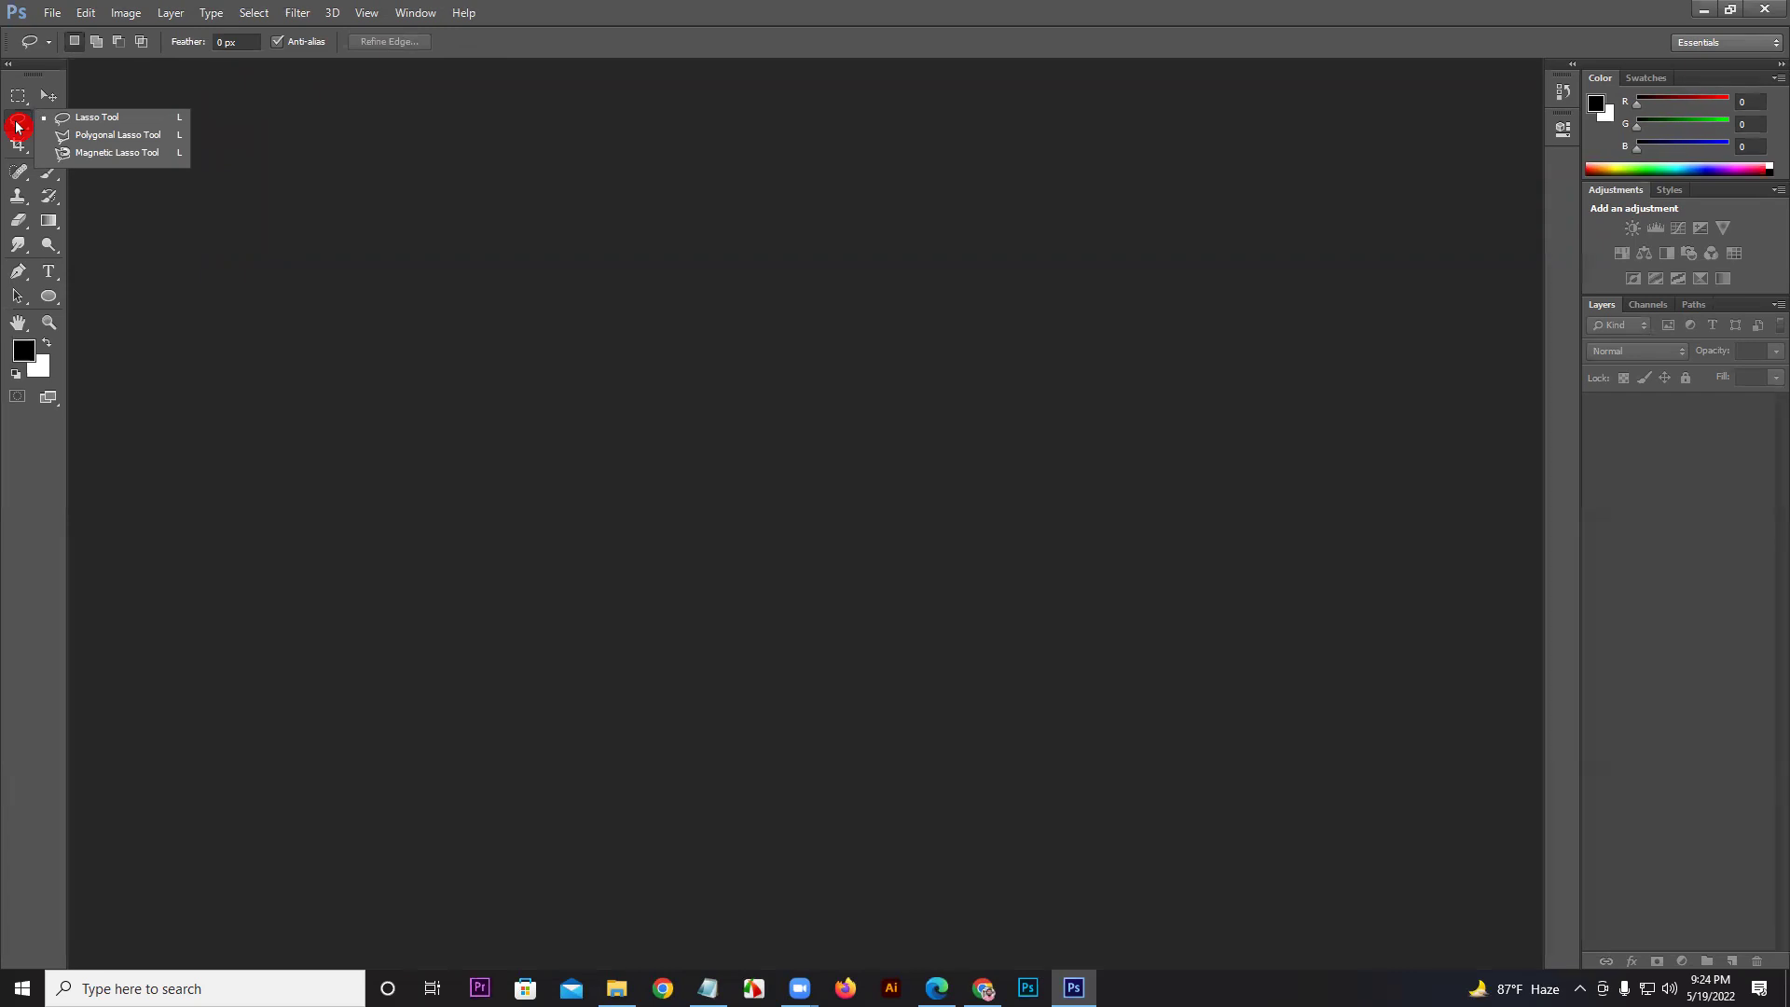
{"action": "left_click", "coordinate": [79, 136]}
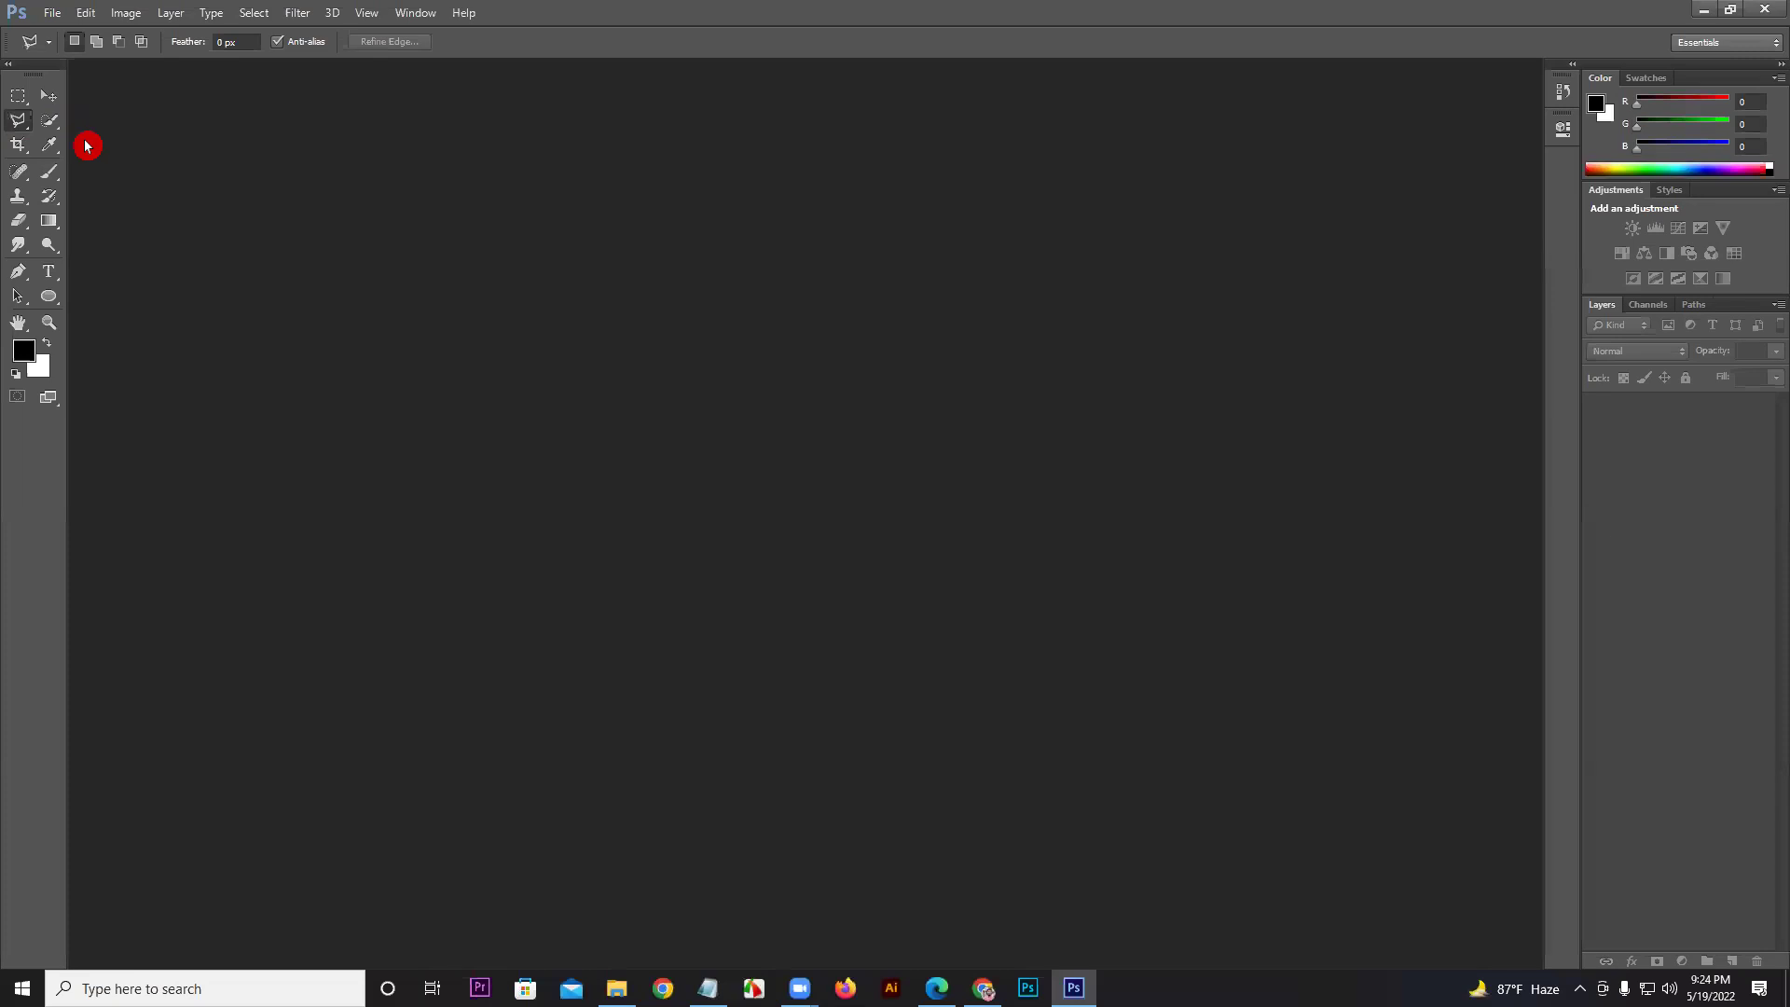
{"action": "right_click", "coordinate": [19, 130]}
{"action": "left_click", "coordinate": [76, 125]}
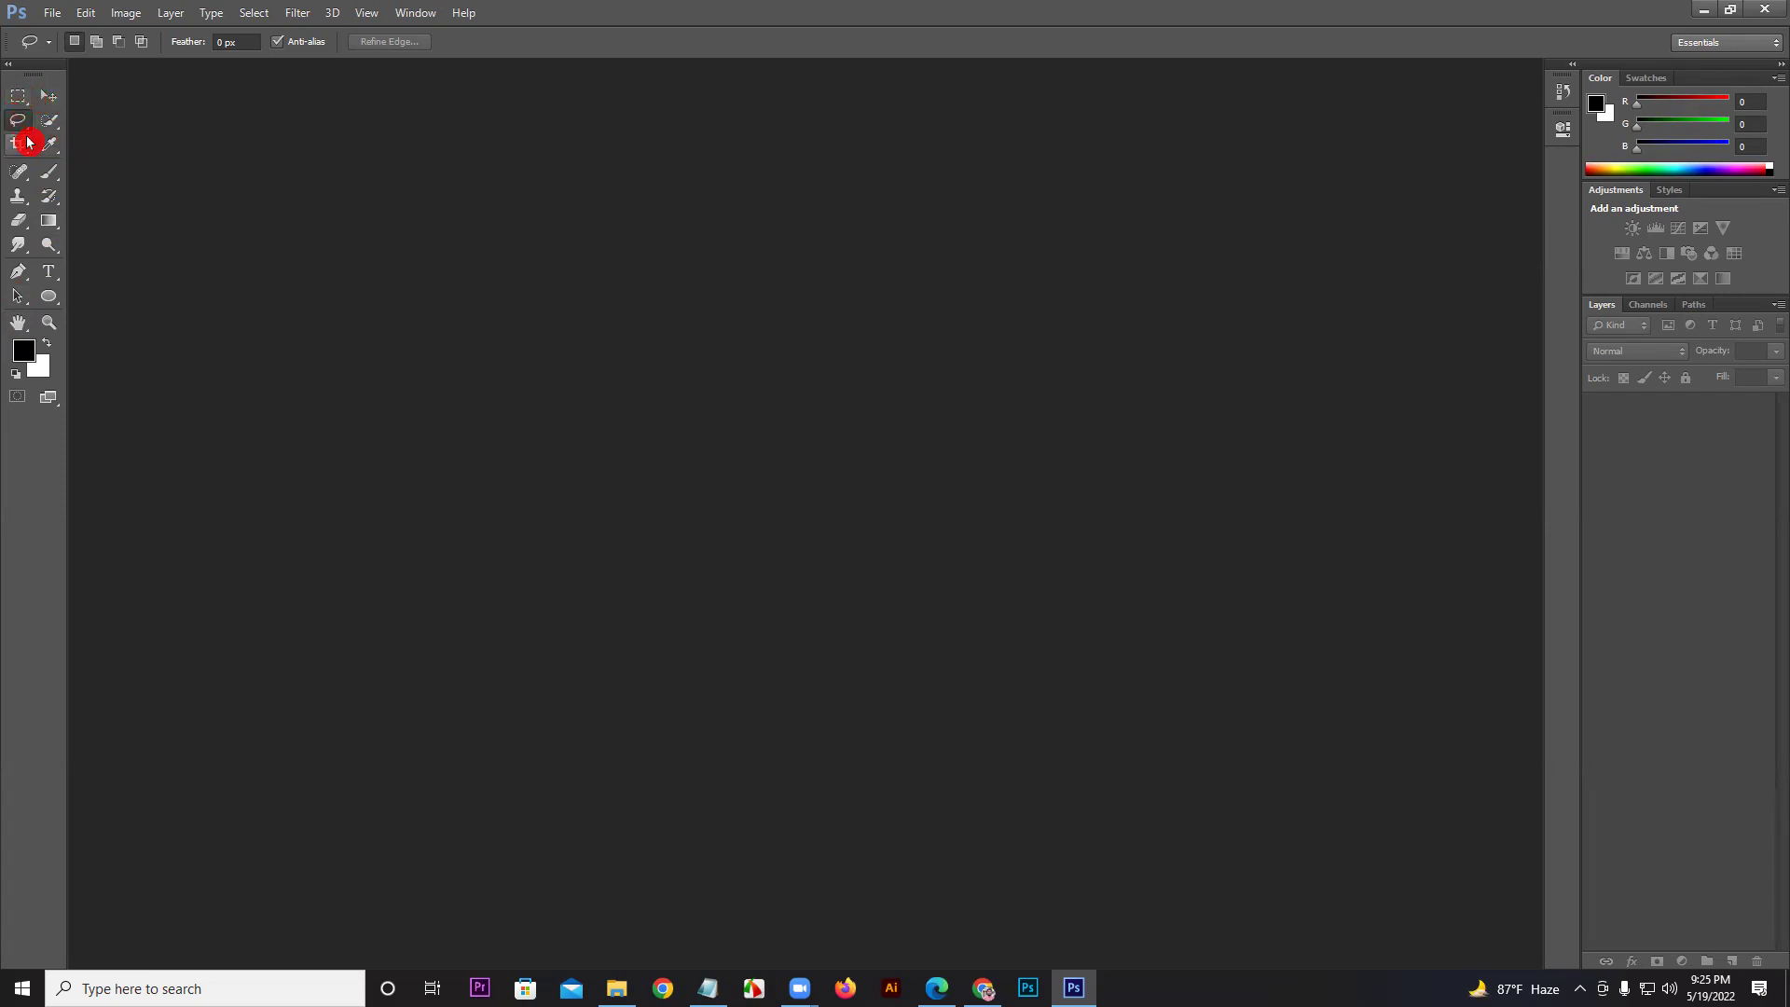
{"action": "left_click", "coordinate": [17, 102]}
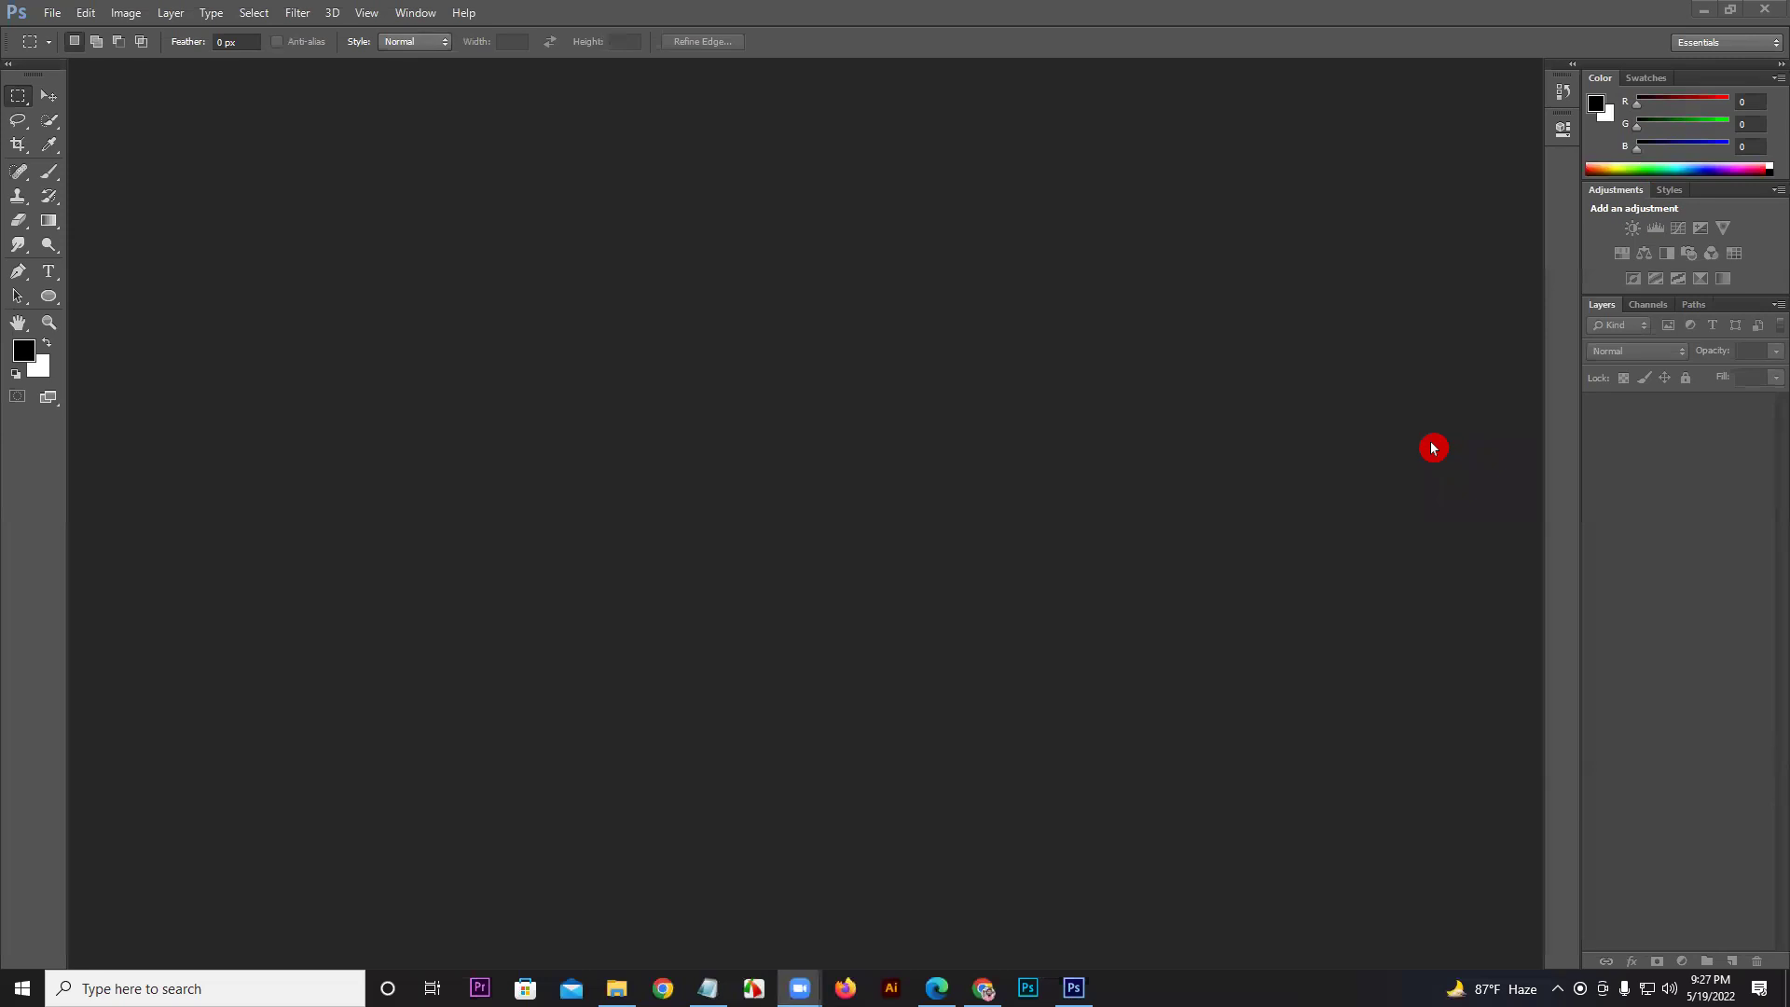
Step: Show the Character panel from the Window menu and float it free of the dock
{"action": "left_click", "coordinate": [414, 19]}
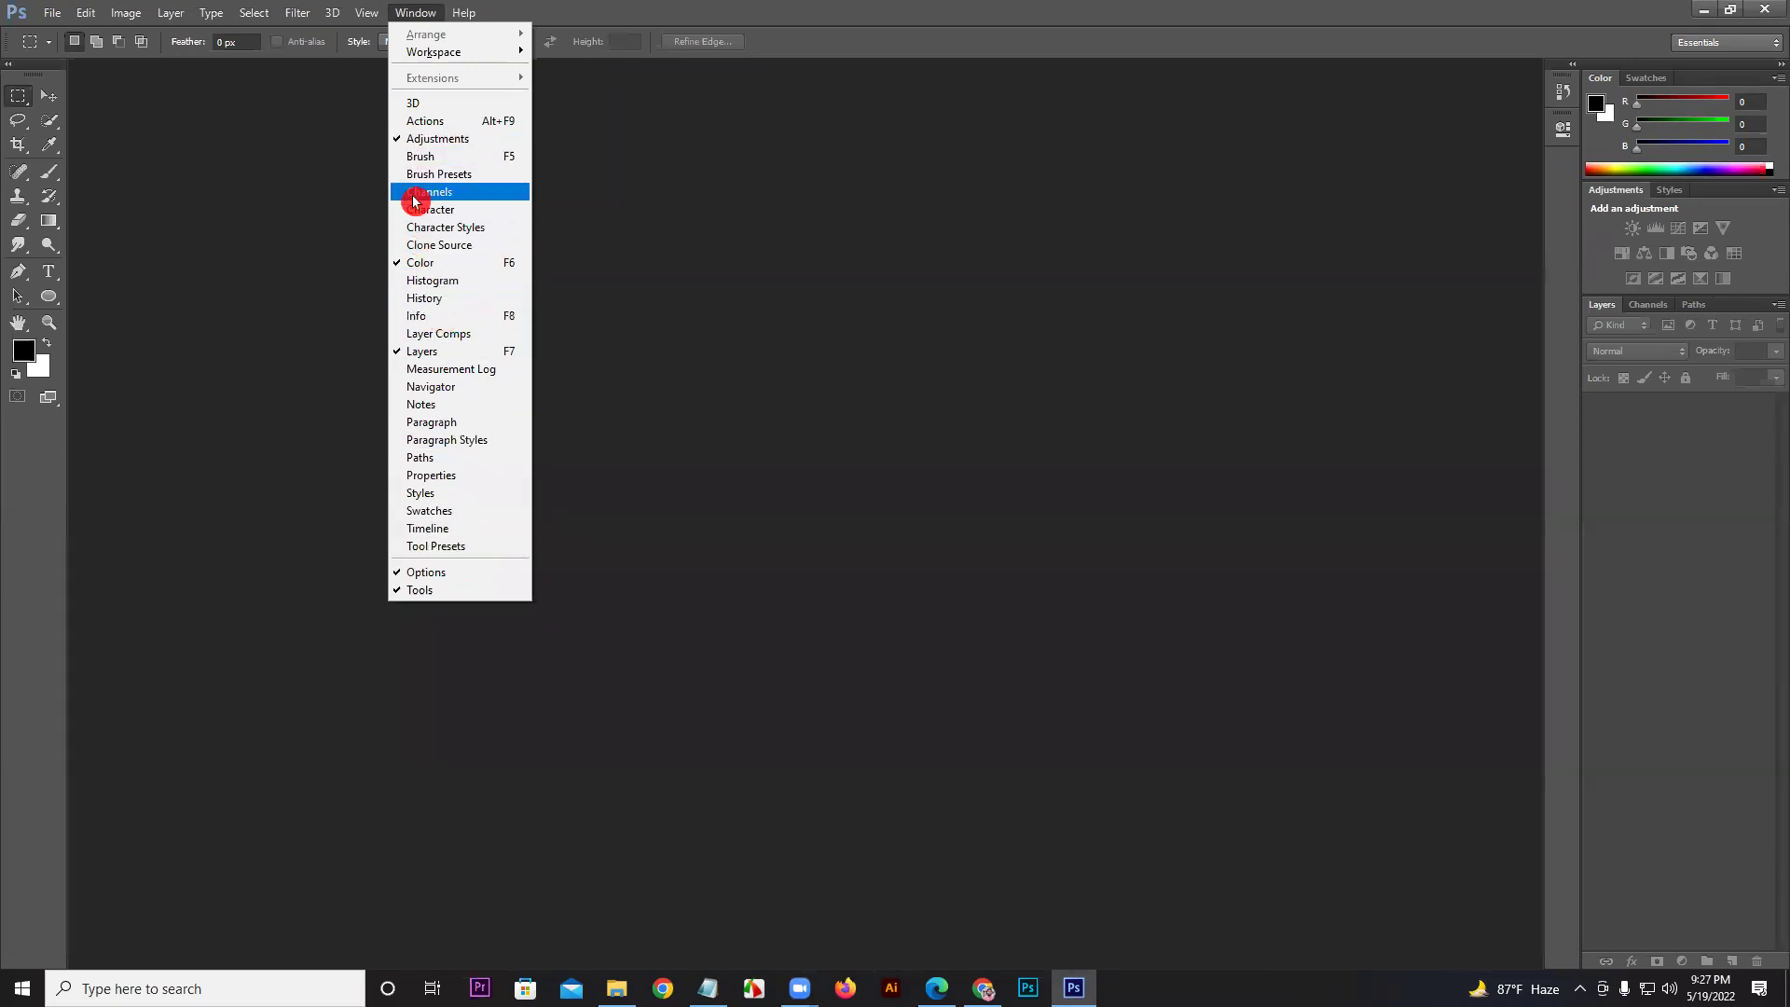
{"action": "left_click", "coordinate": [454, 220]}
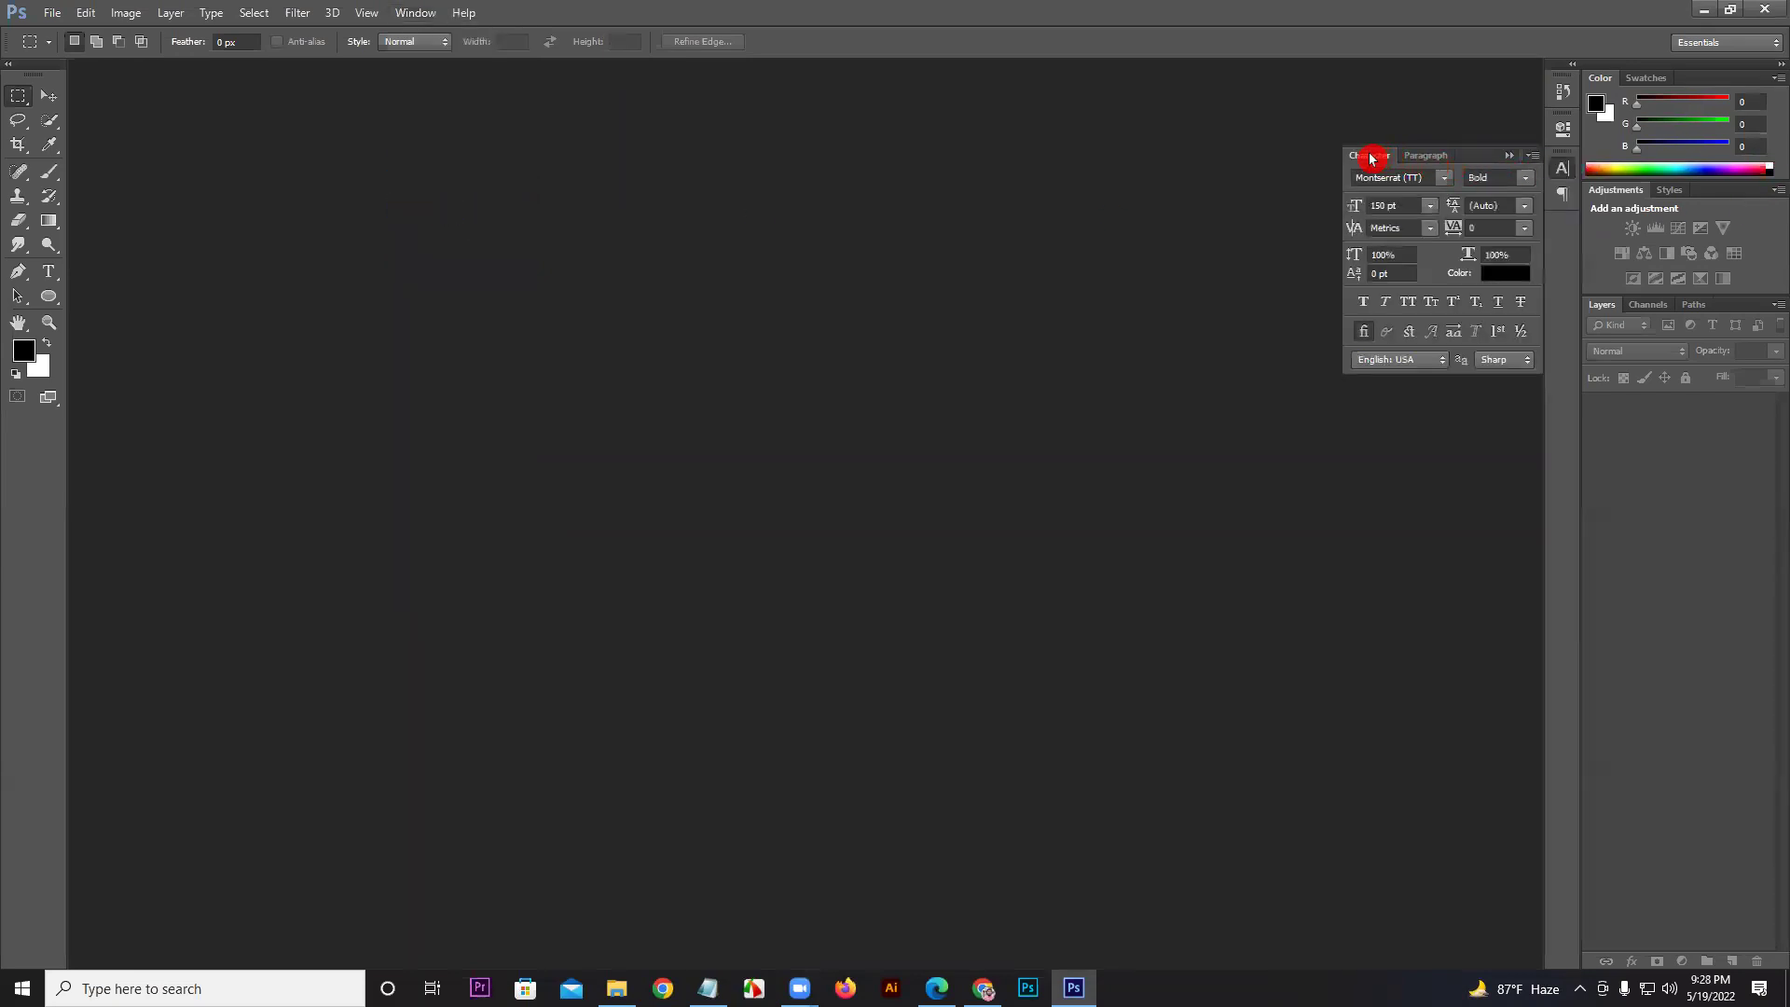
{"action": "left_click_drag", "start_coordinate": [1370, 154], "coordinate": [1302, 148]}
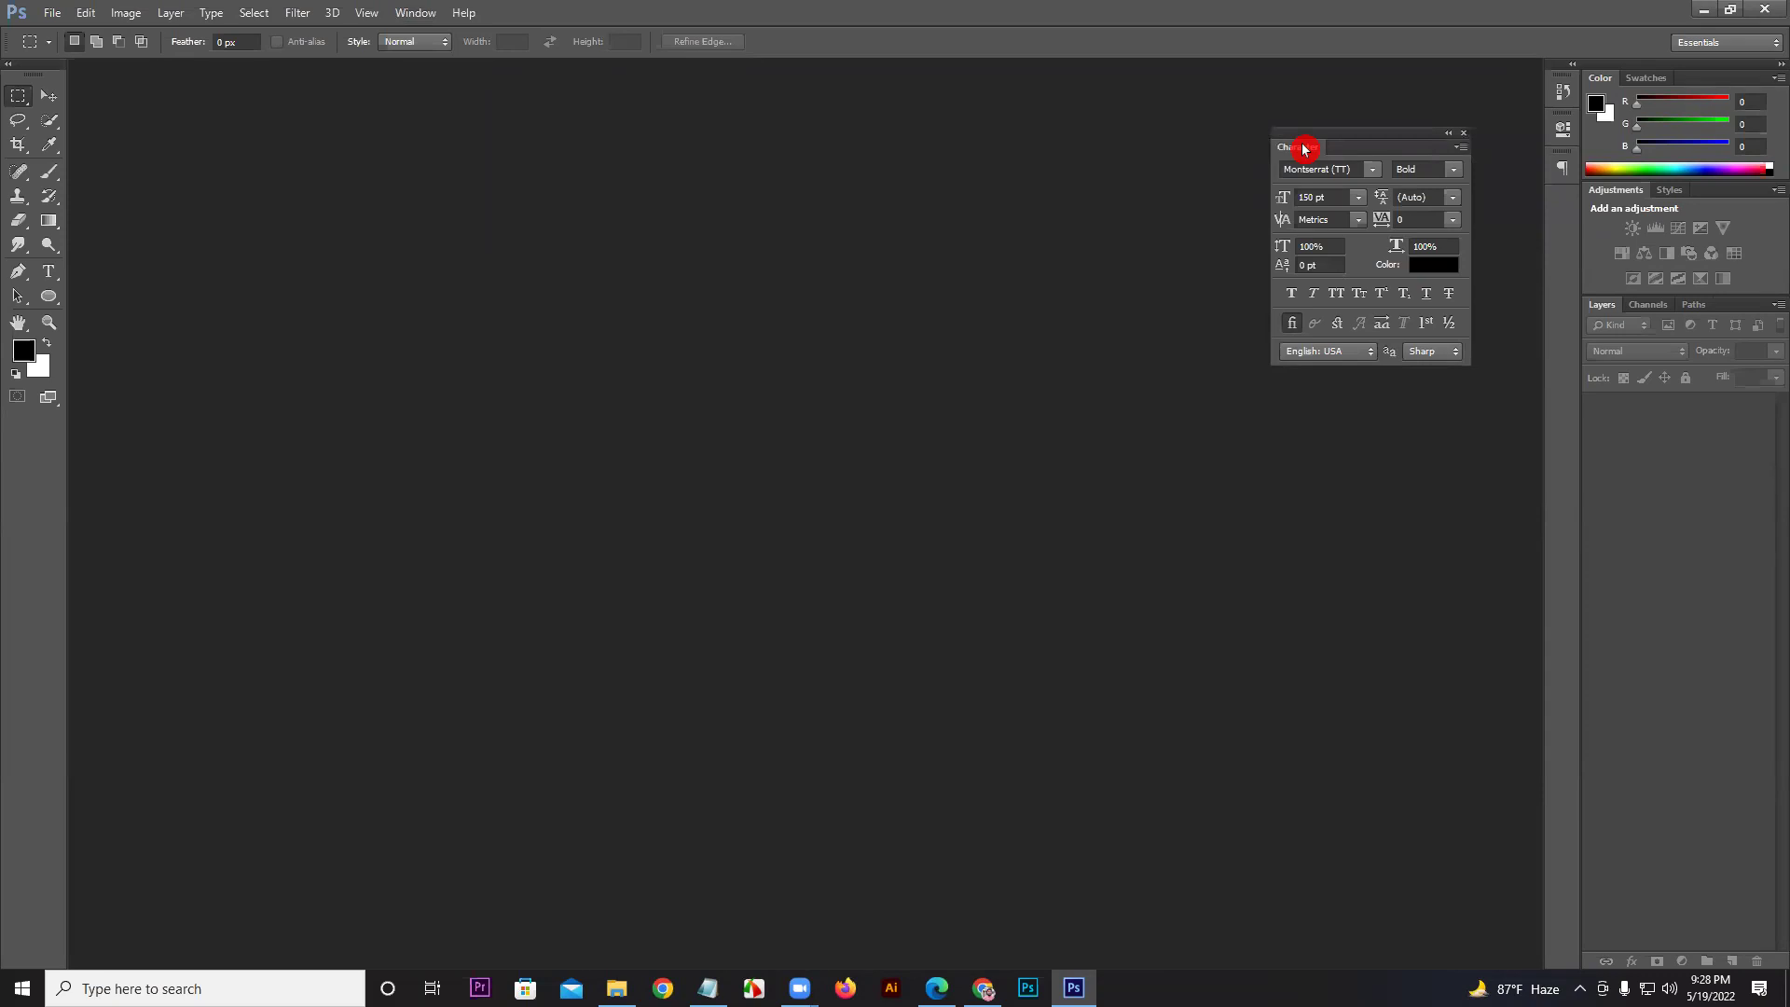
Step: Close the Character panel, then float and close the Color, Swatches, History and Layers panels
{"action": "left_click", "coordinate": [1464, 142]}
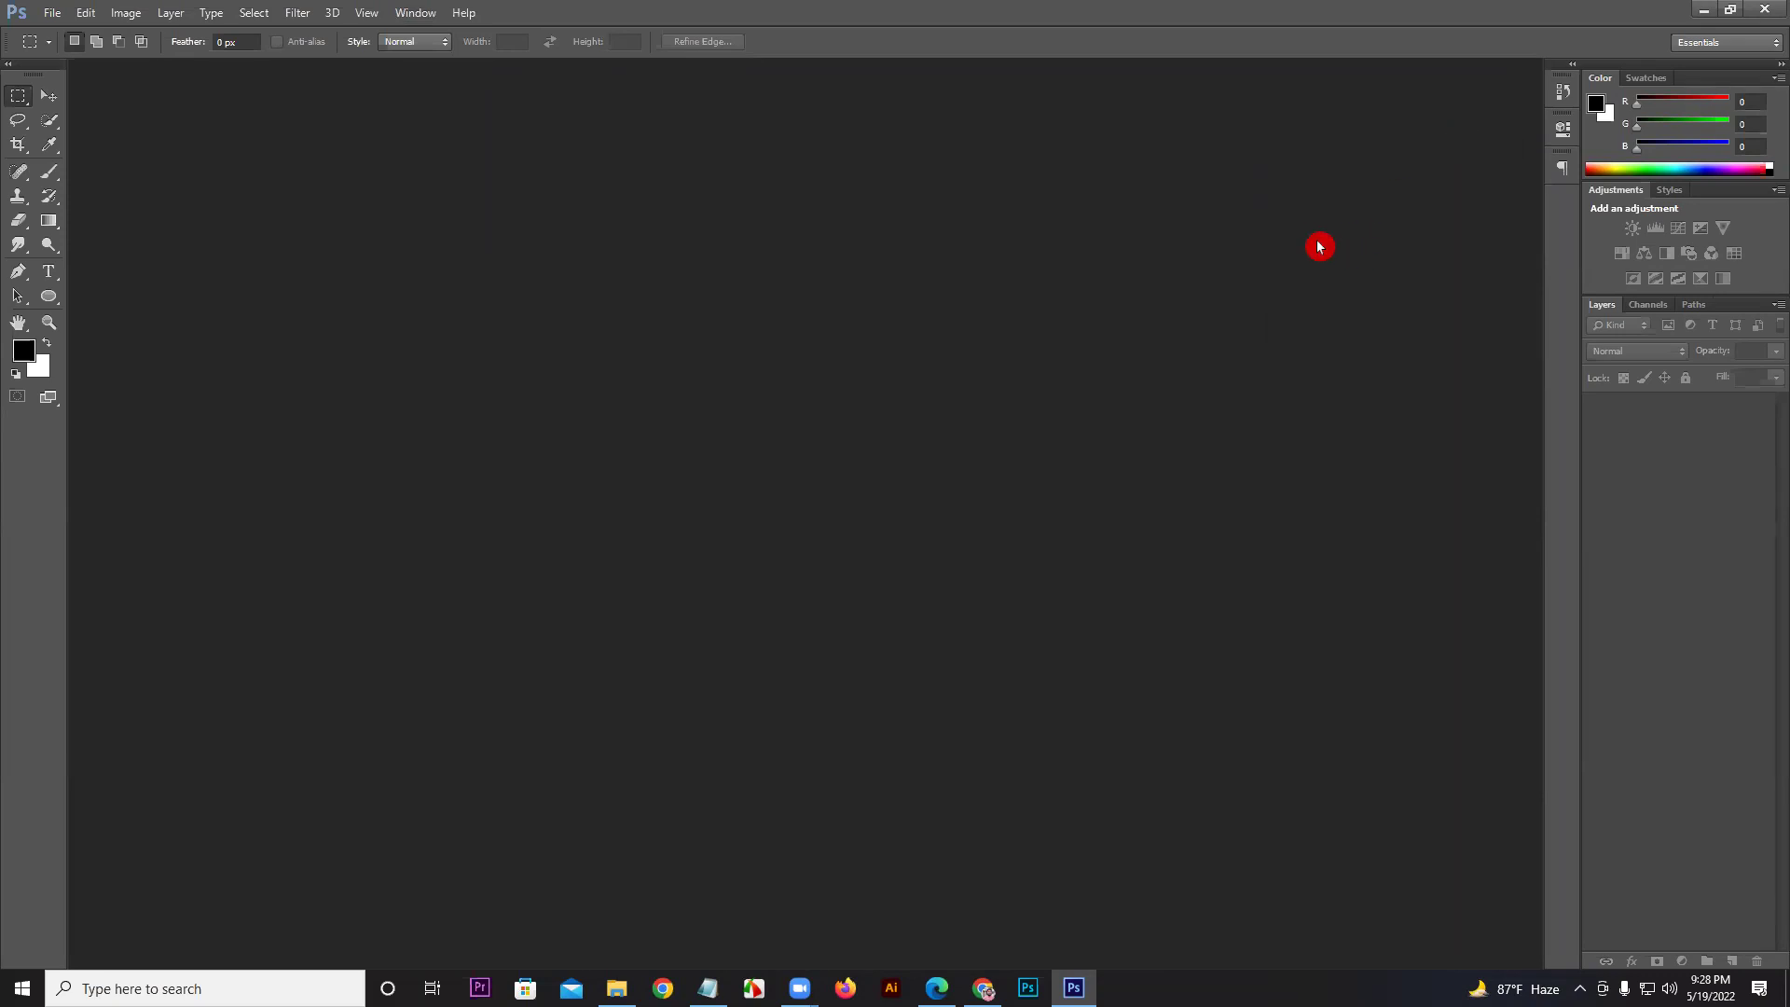
{"action": "left_click_drag", "start_coordinate": [1600, 77], "coordinate": [1240, 89]}
{"action": "left_click", "coordinate": [1414, 74]}
{"action": "left_click_drag", "start_coordinate": [1605, 77], "coordinate": [1439, 76]}
{"action": "left_click", "coordinate": [1462, 74]}
{"action": "left_click_drag", "start_coordinate": [1569, 88], "coordinate": [1379, 79]}
{"action": "left_click", "coordinate": [1394, 75]}
{"action": "left_click_drag", "start_coordinate": [1614, 192], "coordinate": [1302, 180]}
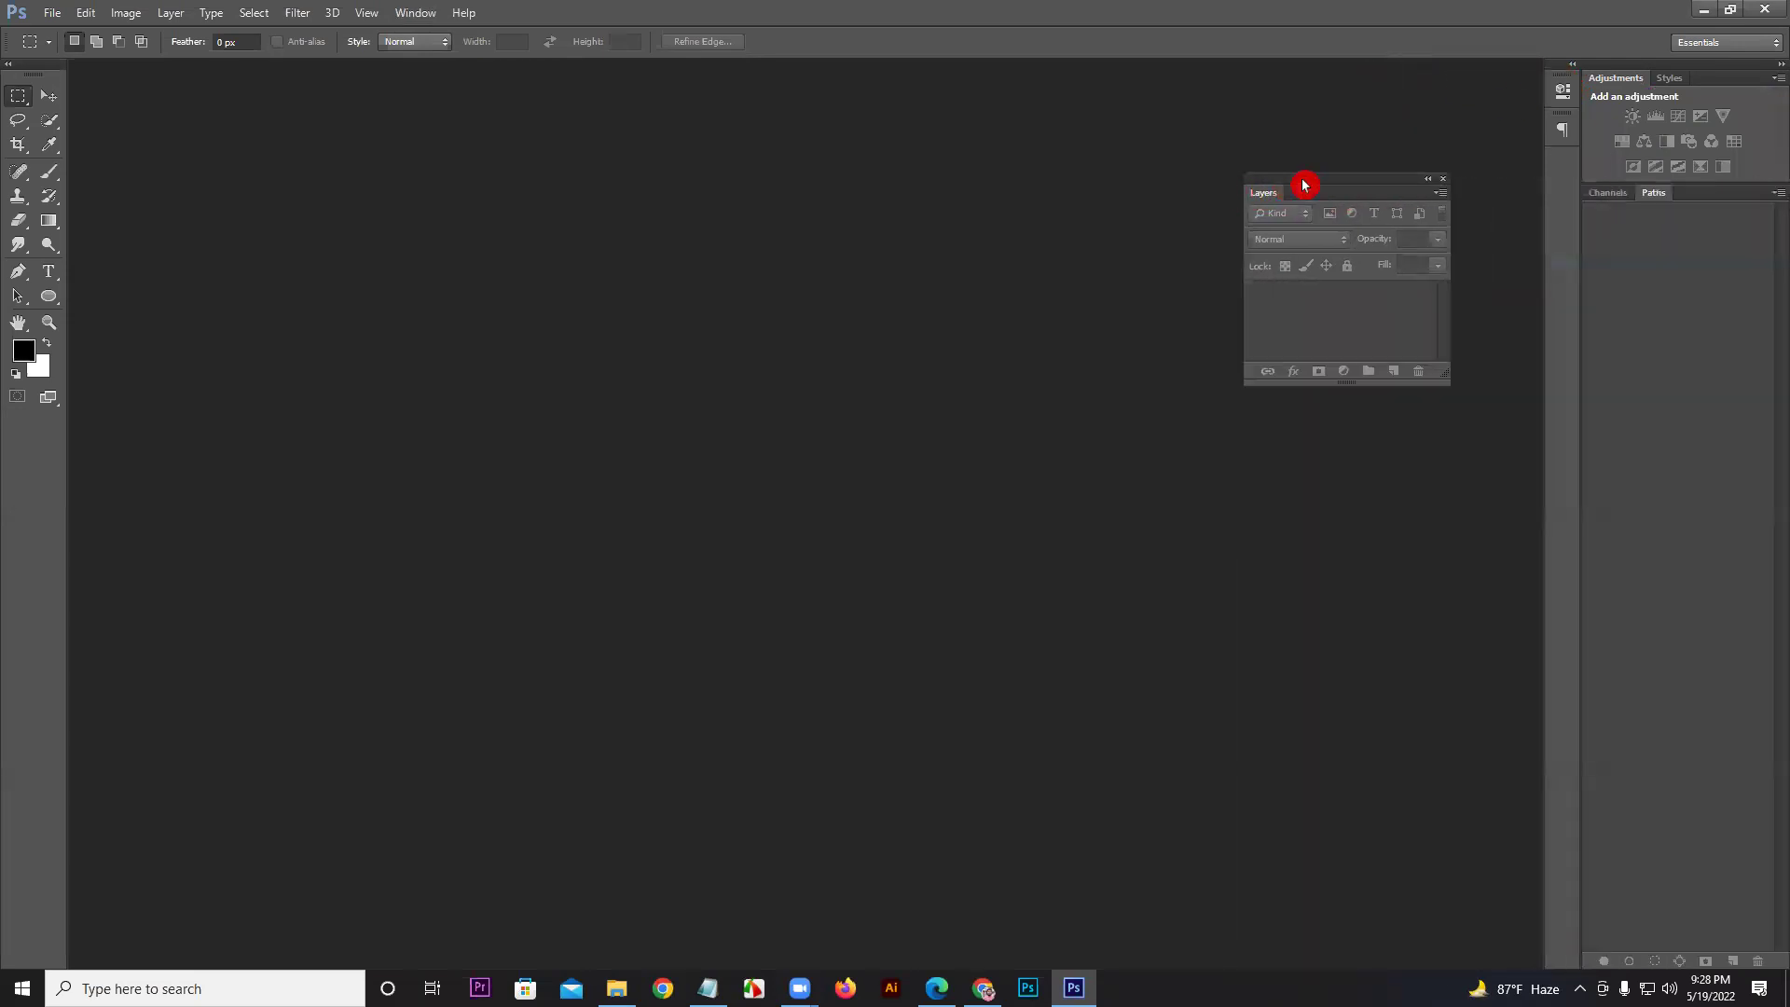
{"action": "left_click", "coordinate": [1444, 182]}
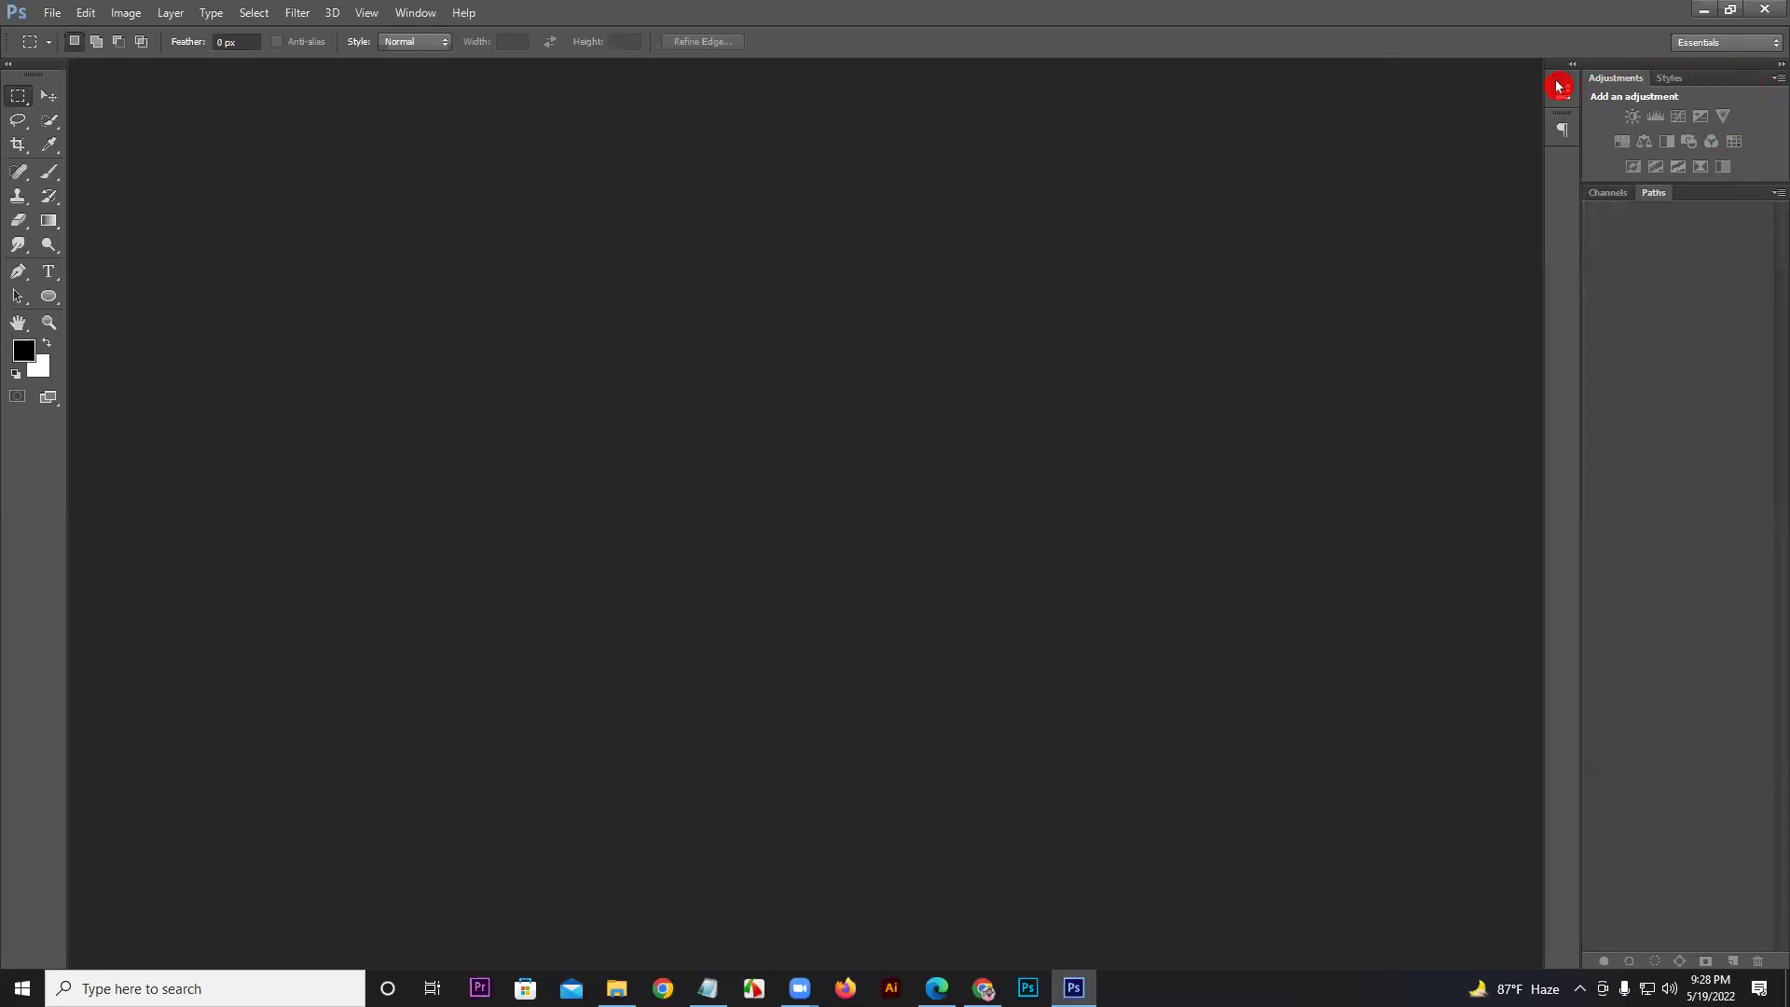
Step: Float the Adjustments, Channels/Paths, Styles, Paragraph and icon panels out of the dock and close them all
{"action": "left_click_drag", "start_coordinate": [1561, 88], "coordinate": [1347, 90]}
{"action": "left_click_drag", "start_coordinate": [1620, 75], "coordinate": [1027, 181]}
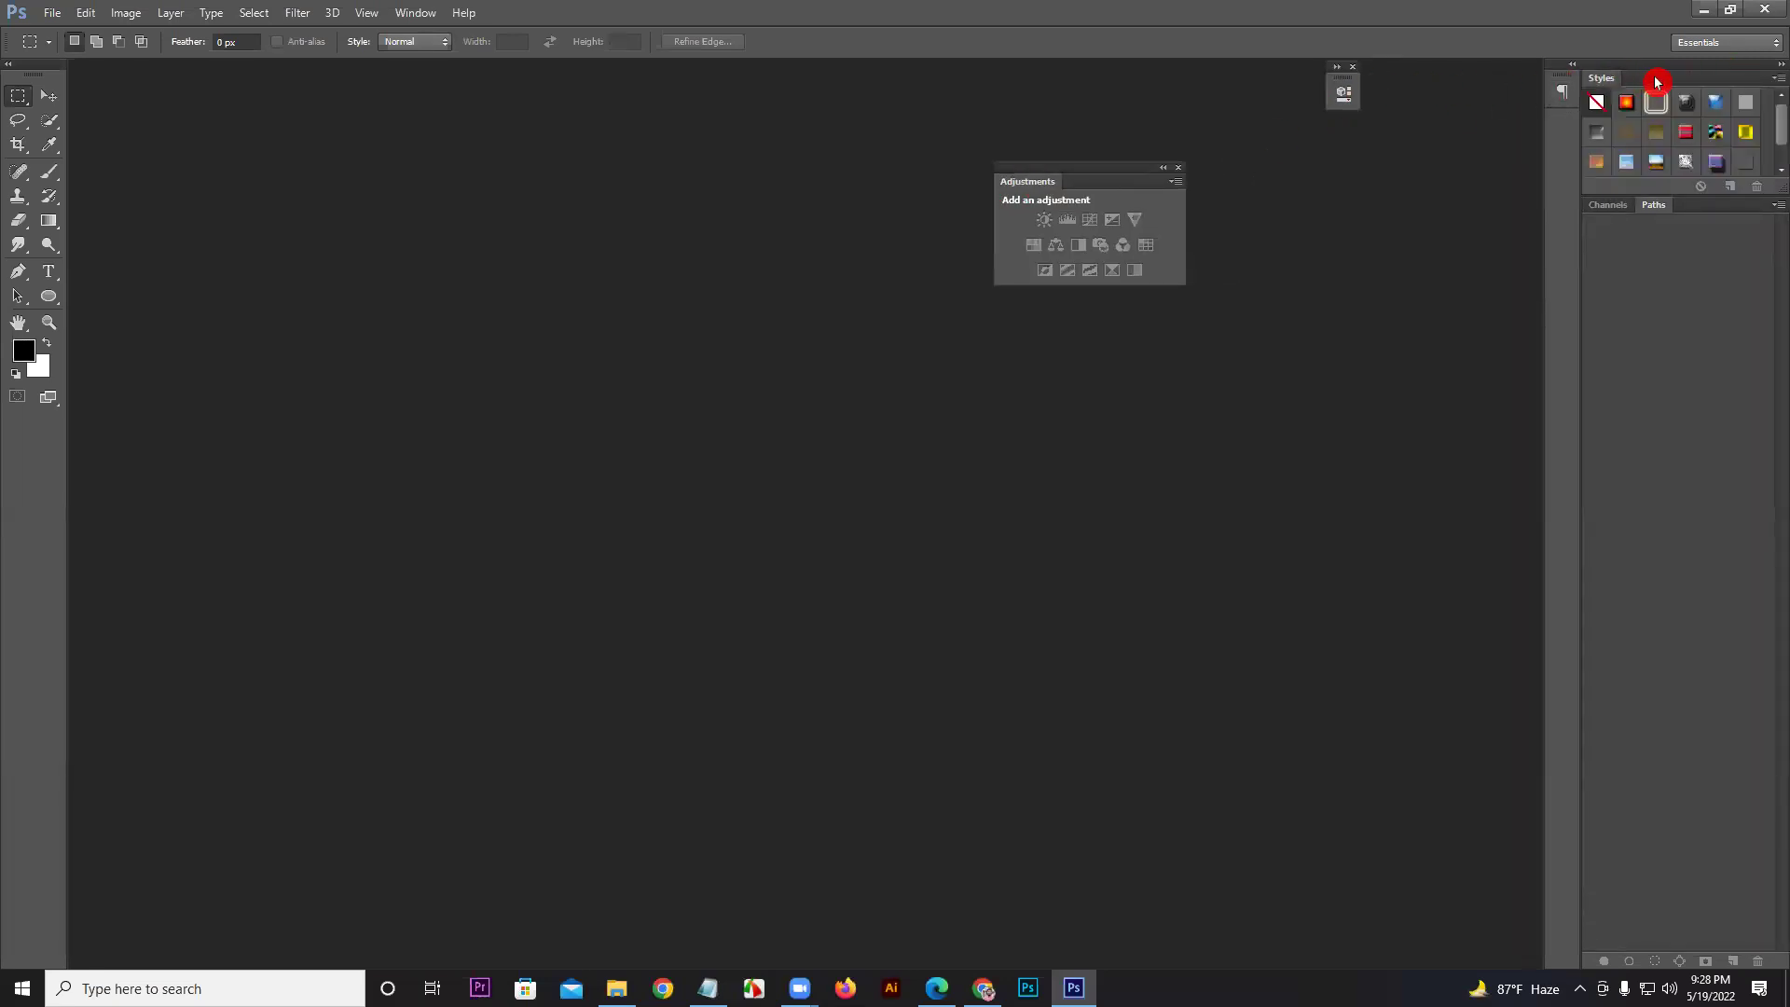
{"action": "left_click_drag", "start_coordinate": [1710, 204], "coordinate": [1394, 273]}
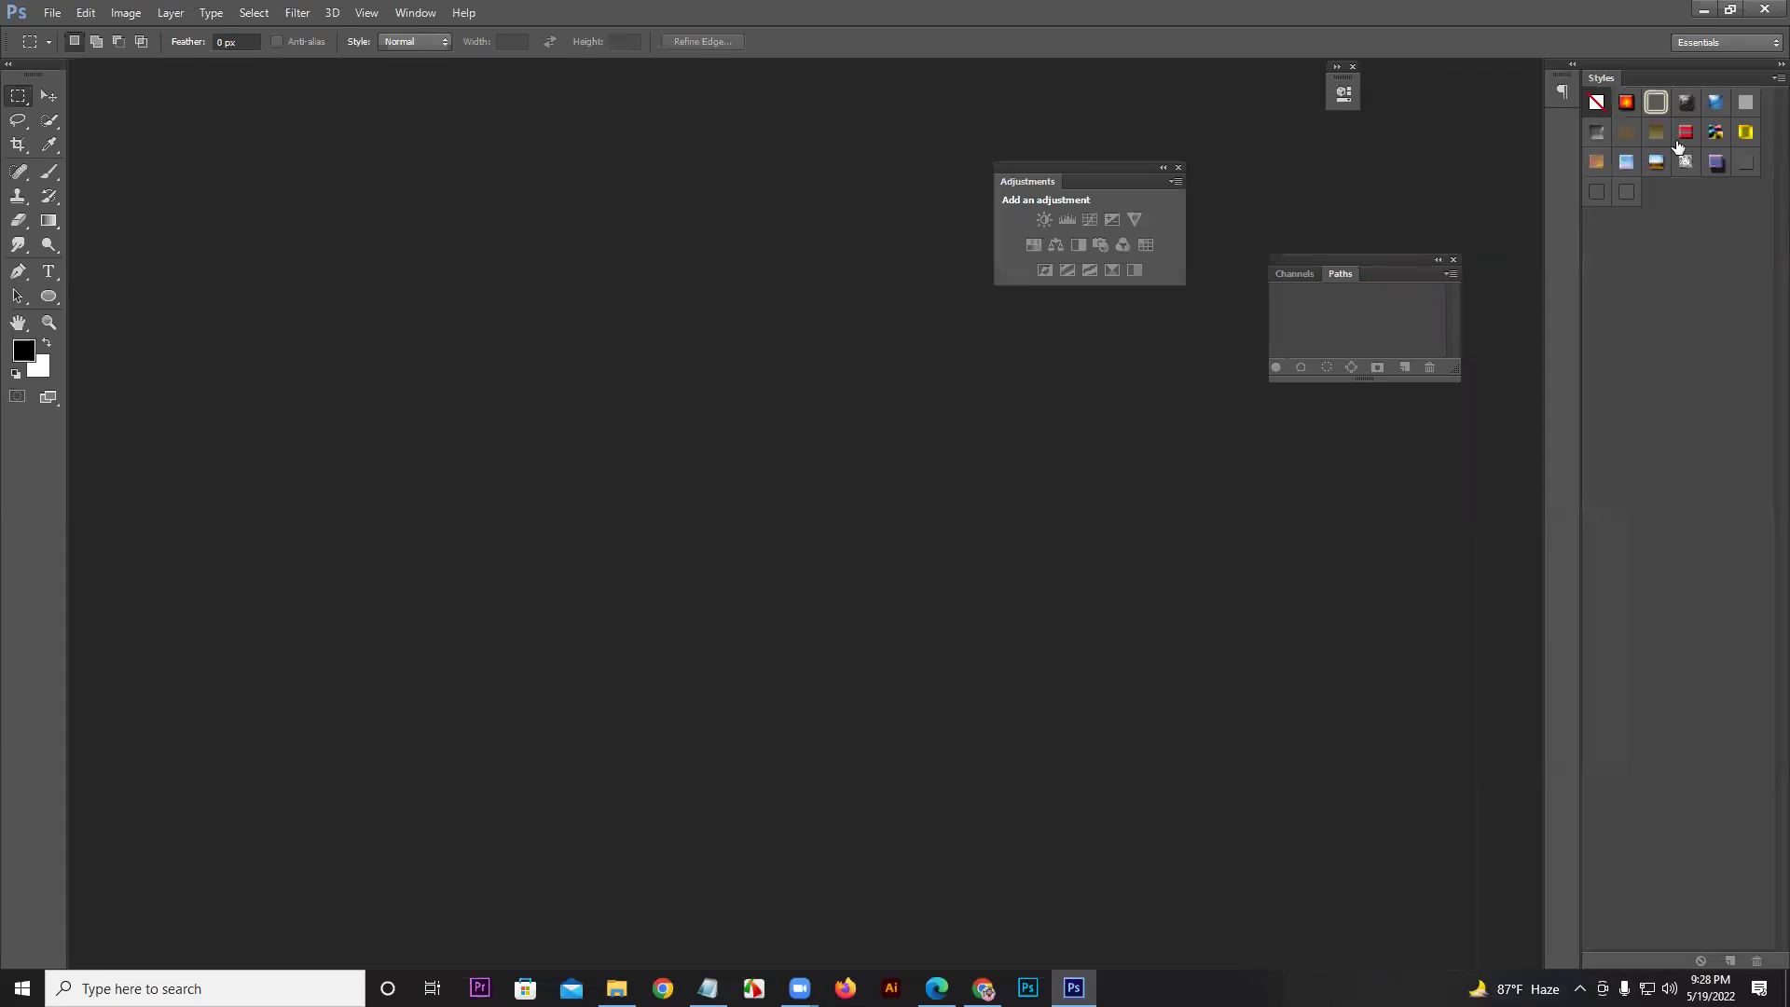
{"action": "left_click_drag", "start_coordinate": [1601, 79], "coordinate": [1203, 158]}
{"action": "left_click_drag", "start_coordinate": [1771, 91], "coordinate": [1459, 157]}
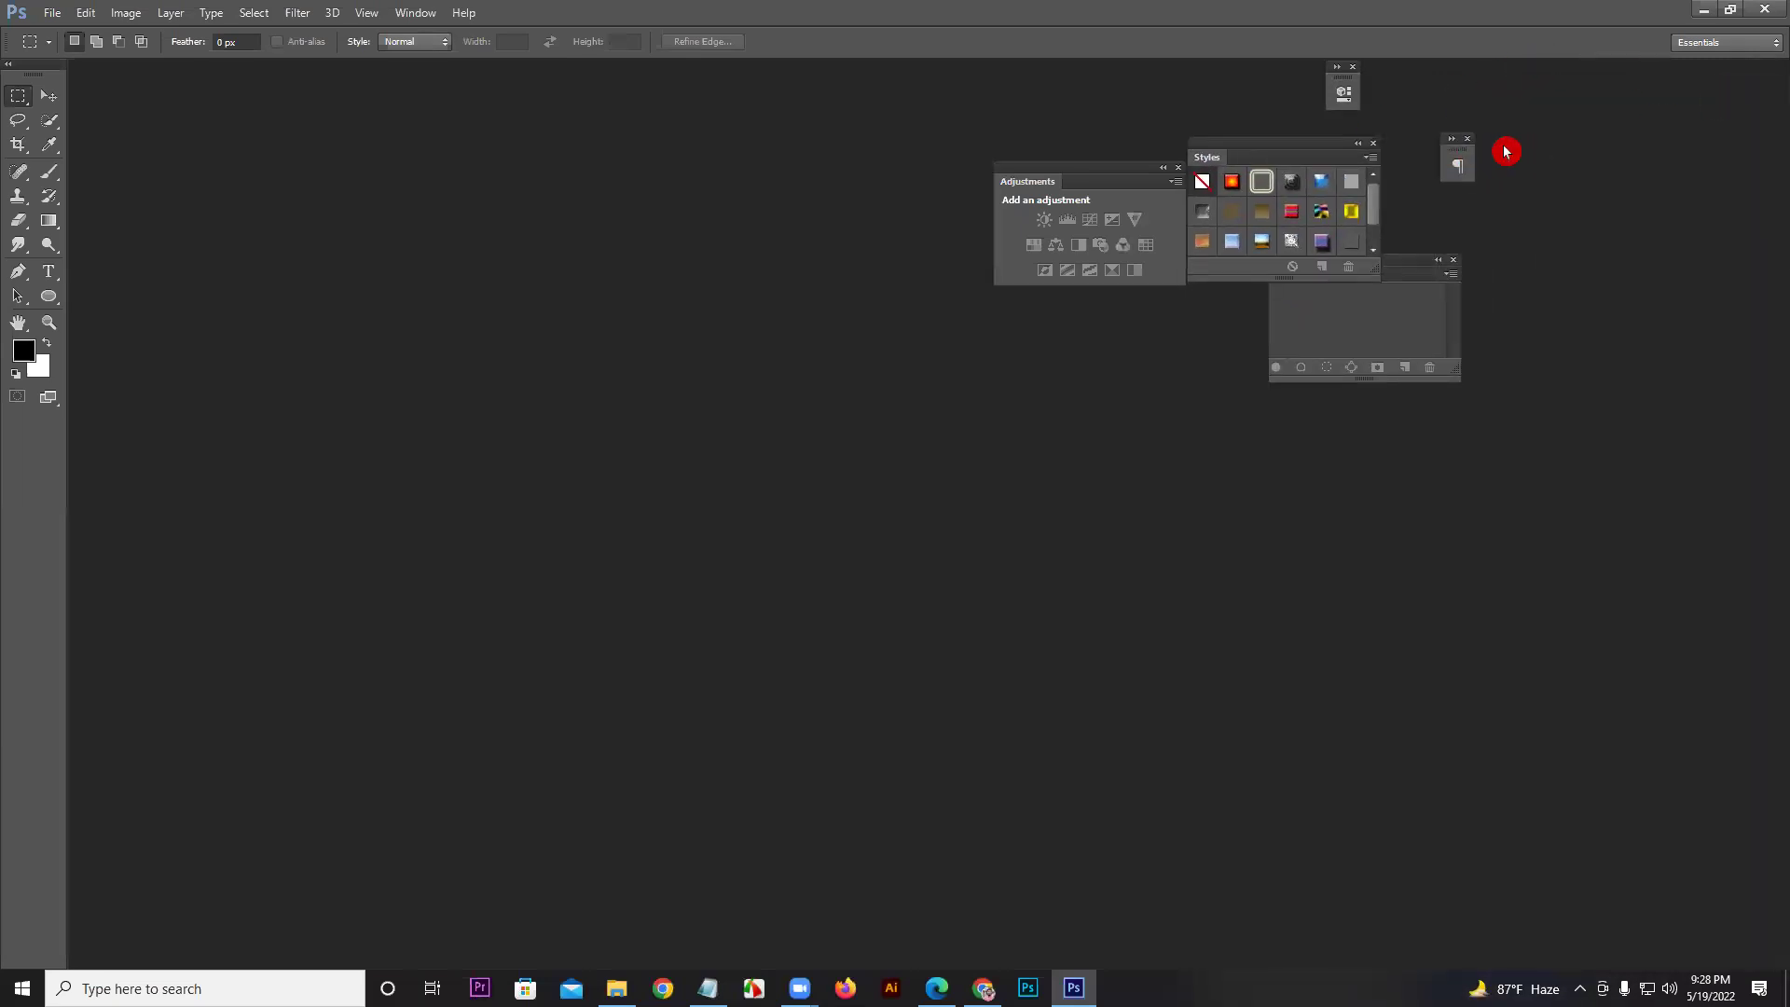
{"action": "left_click", "coordinate": [1467, 139]}
{"action": "left_click", "coordinate": [1372, 143]}
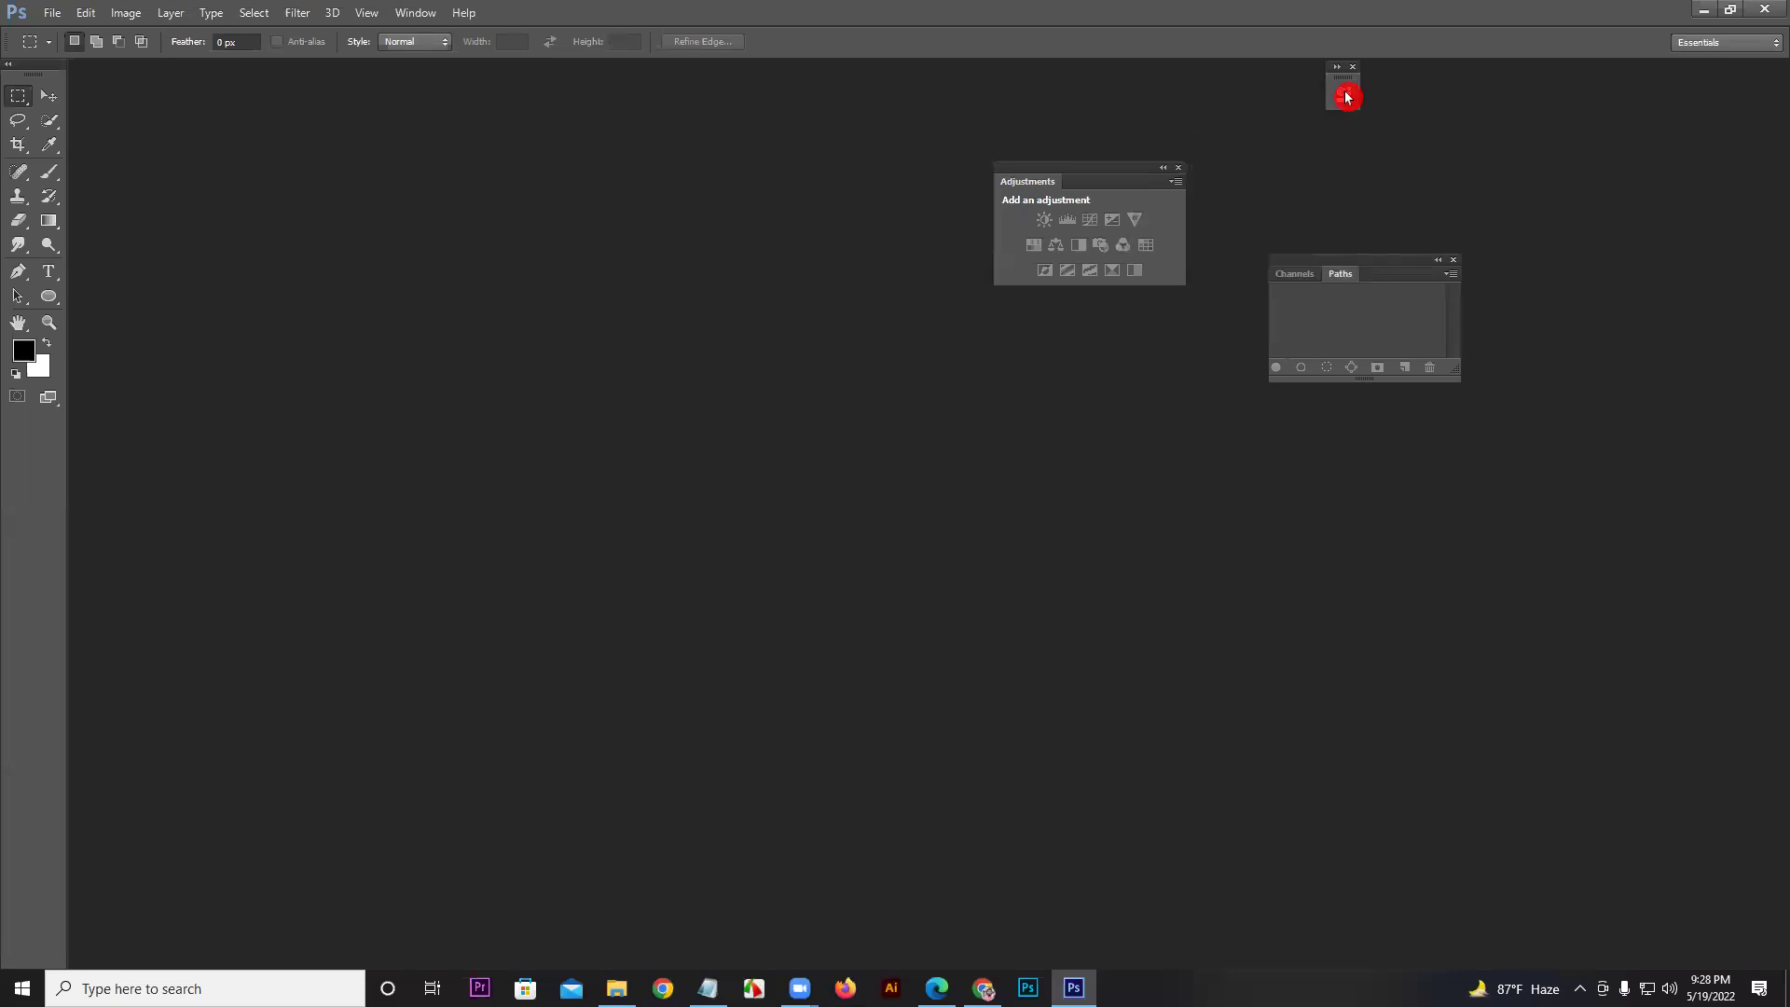
{"action": "left_click", "coordinate": [1352, 67]}
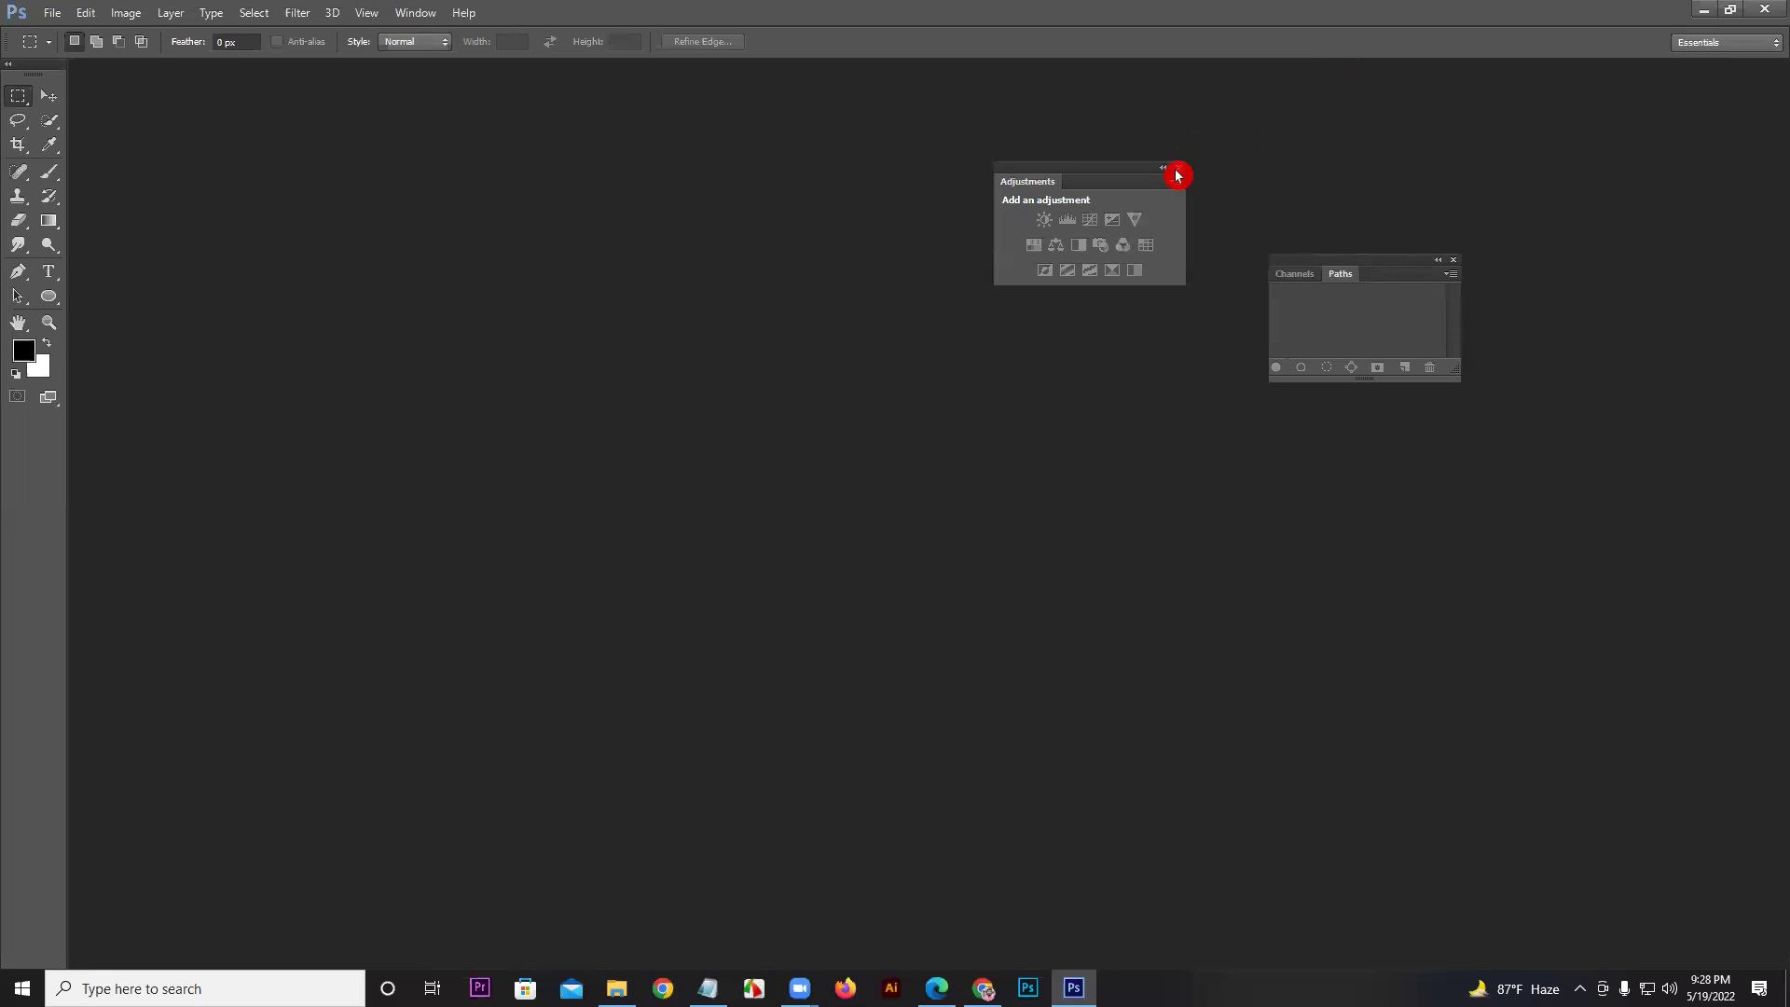
{"action": "left_click", "coordinate": [1178, 168]}
{"action": "left_click", "coordinate": [1453, 261]}
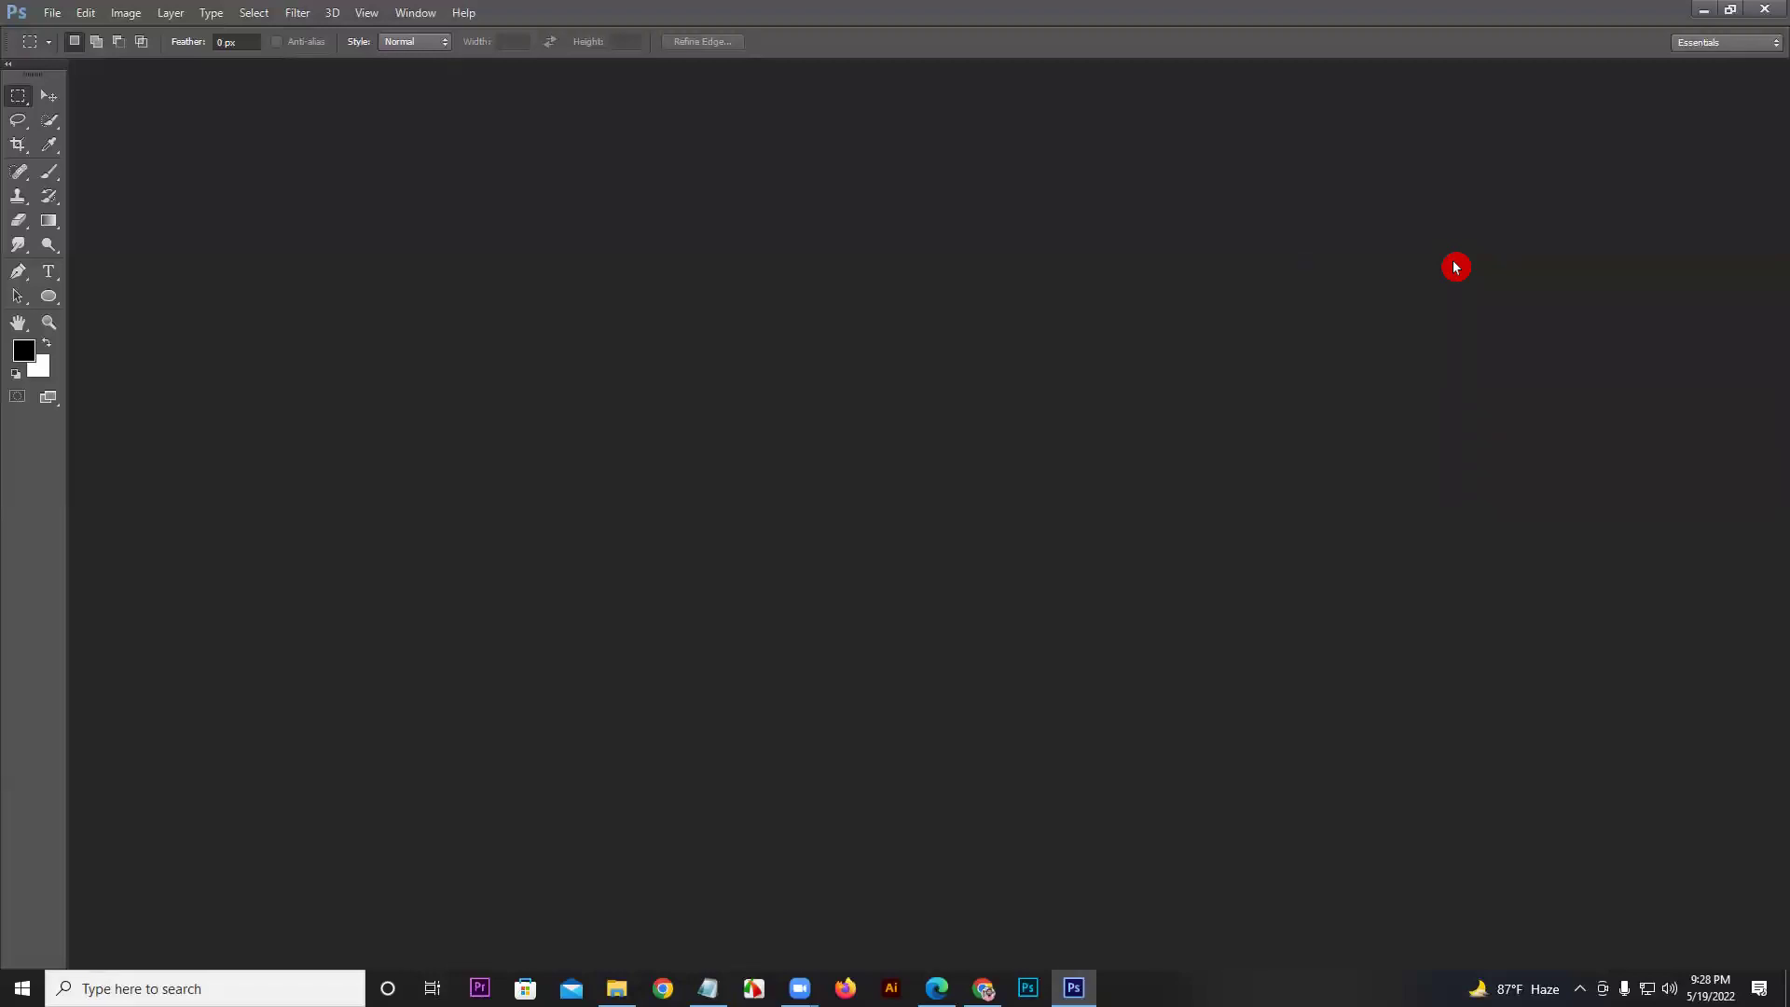
Step: Reopen the Color, Swatches and Layers panels from the Window menu
{"action": "left_click", "coordinate": [415, 13]}
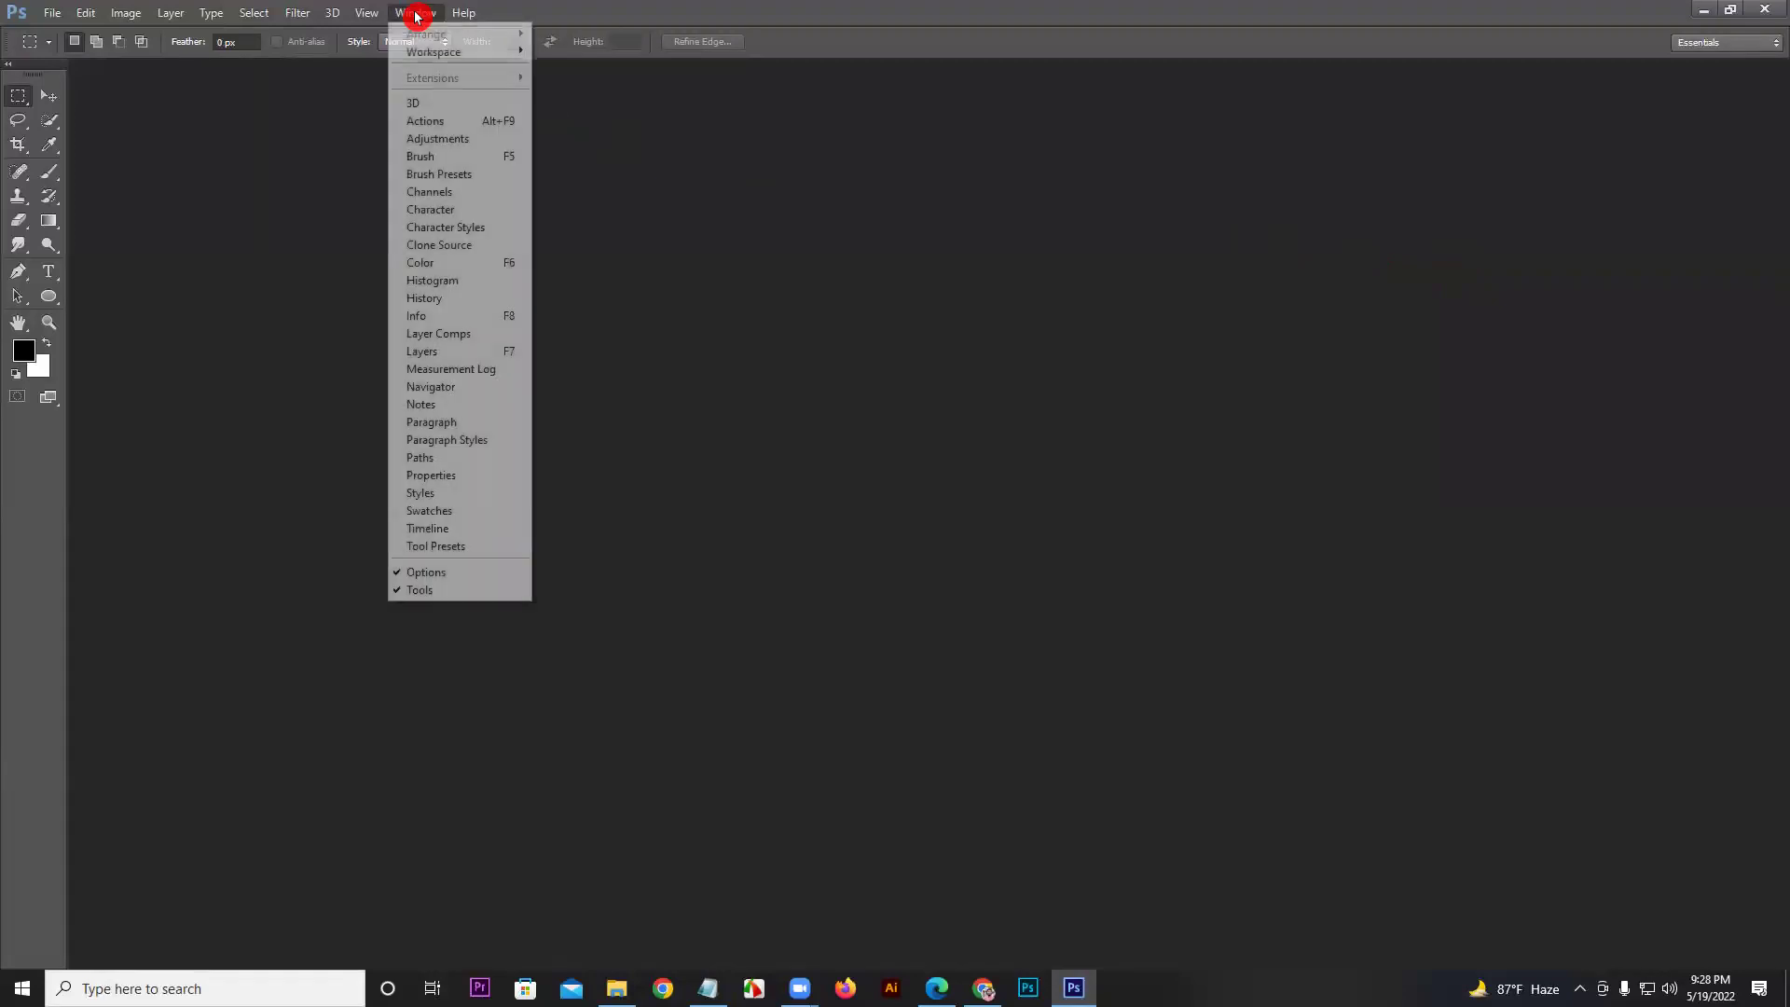
{"action": "left_click", "coordinate": [429, 265]}
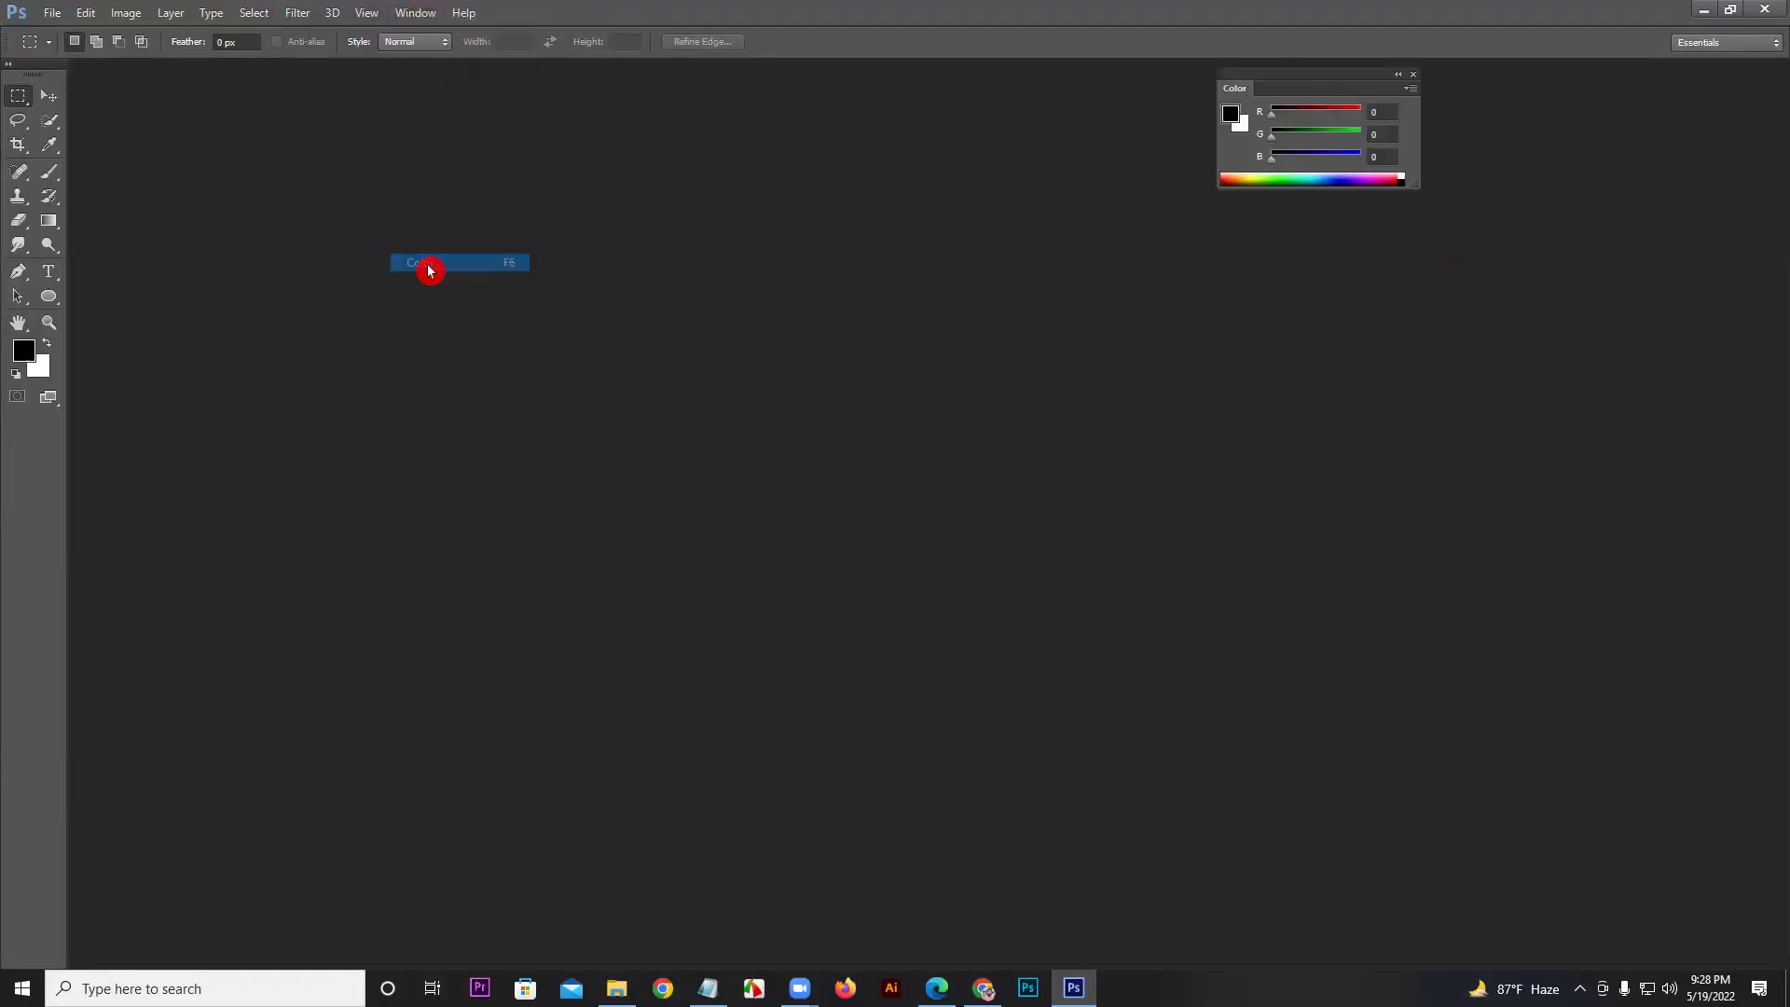
{"action": "left_click", "coordinate": [404, 13]}
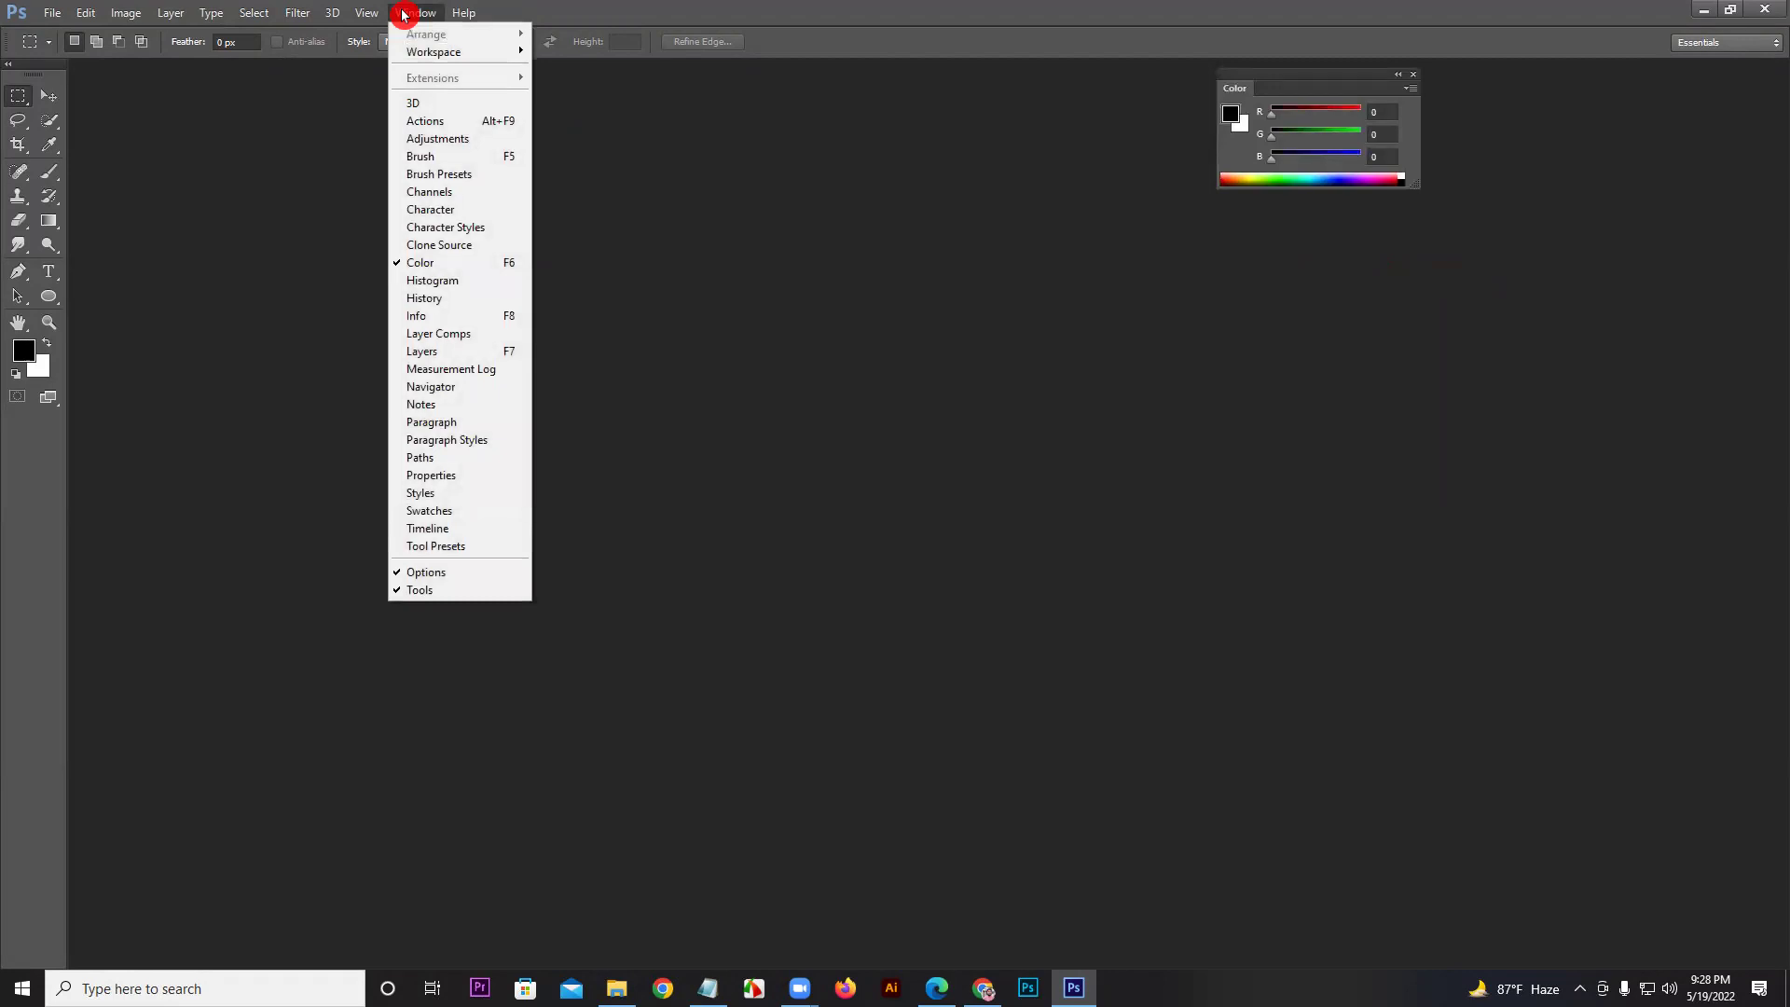
{"action": "left_click", "coordinate": [449, 509]}
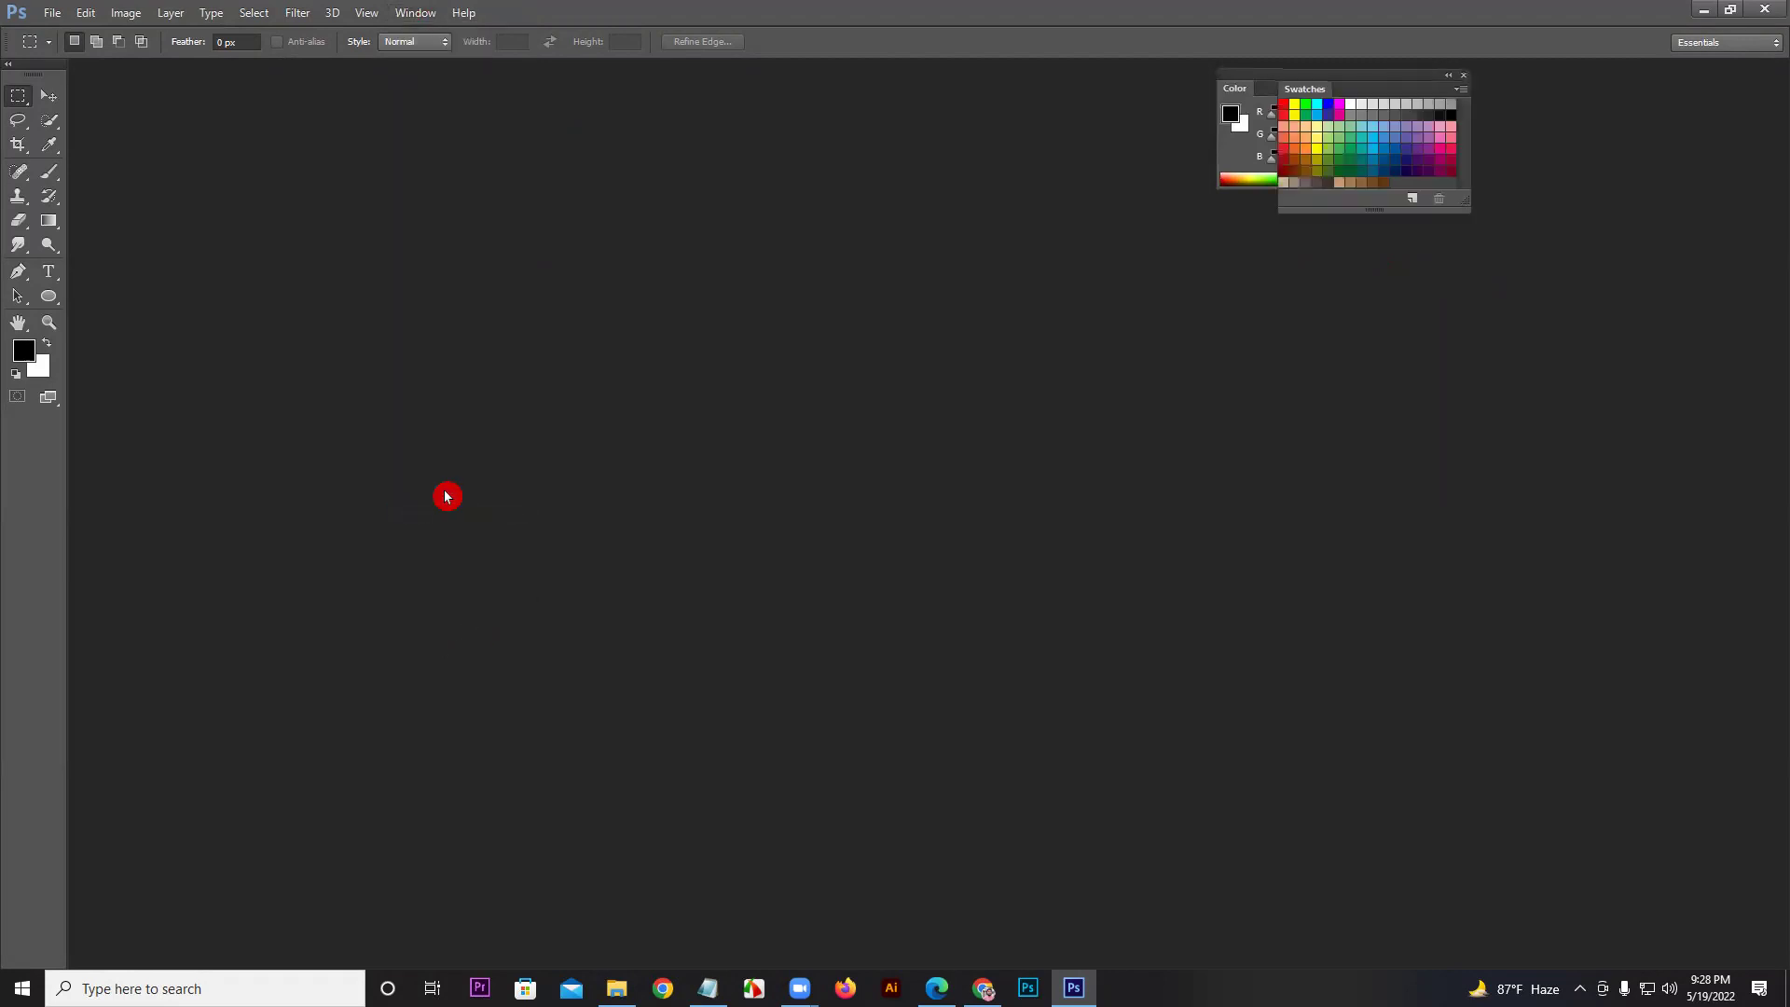
{"action": "left_click", "coordinate": [407, 13]}
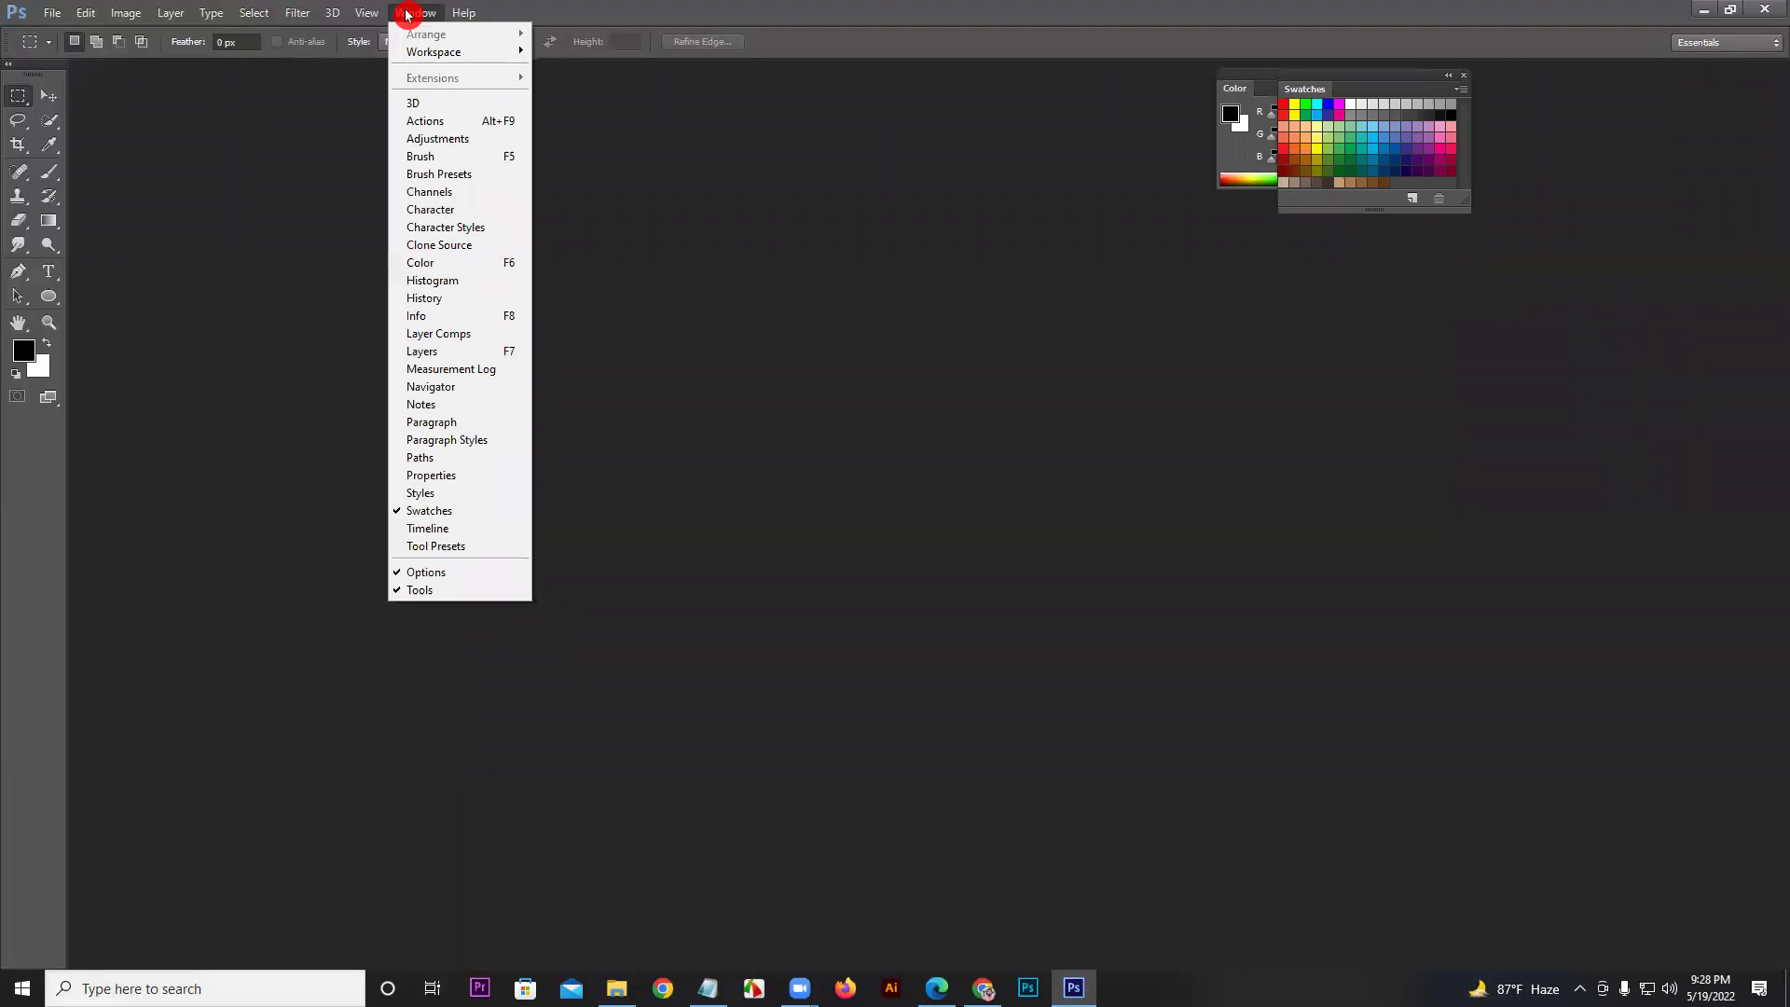
{"action": "left_click", "coordinate": [434, 352]}
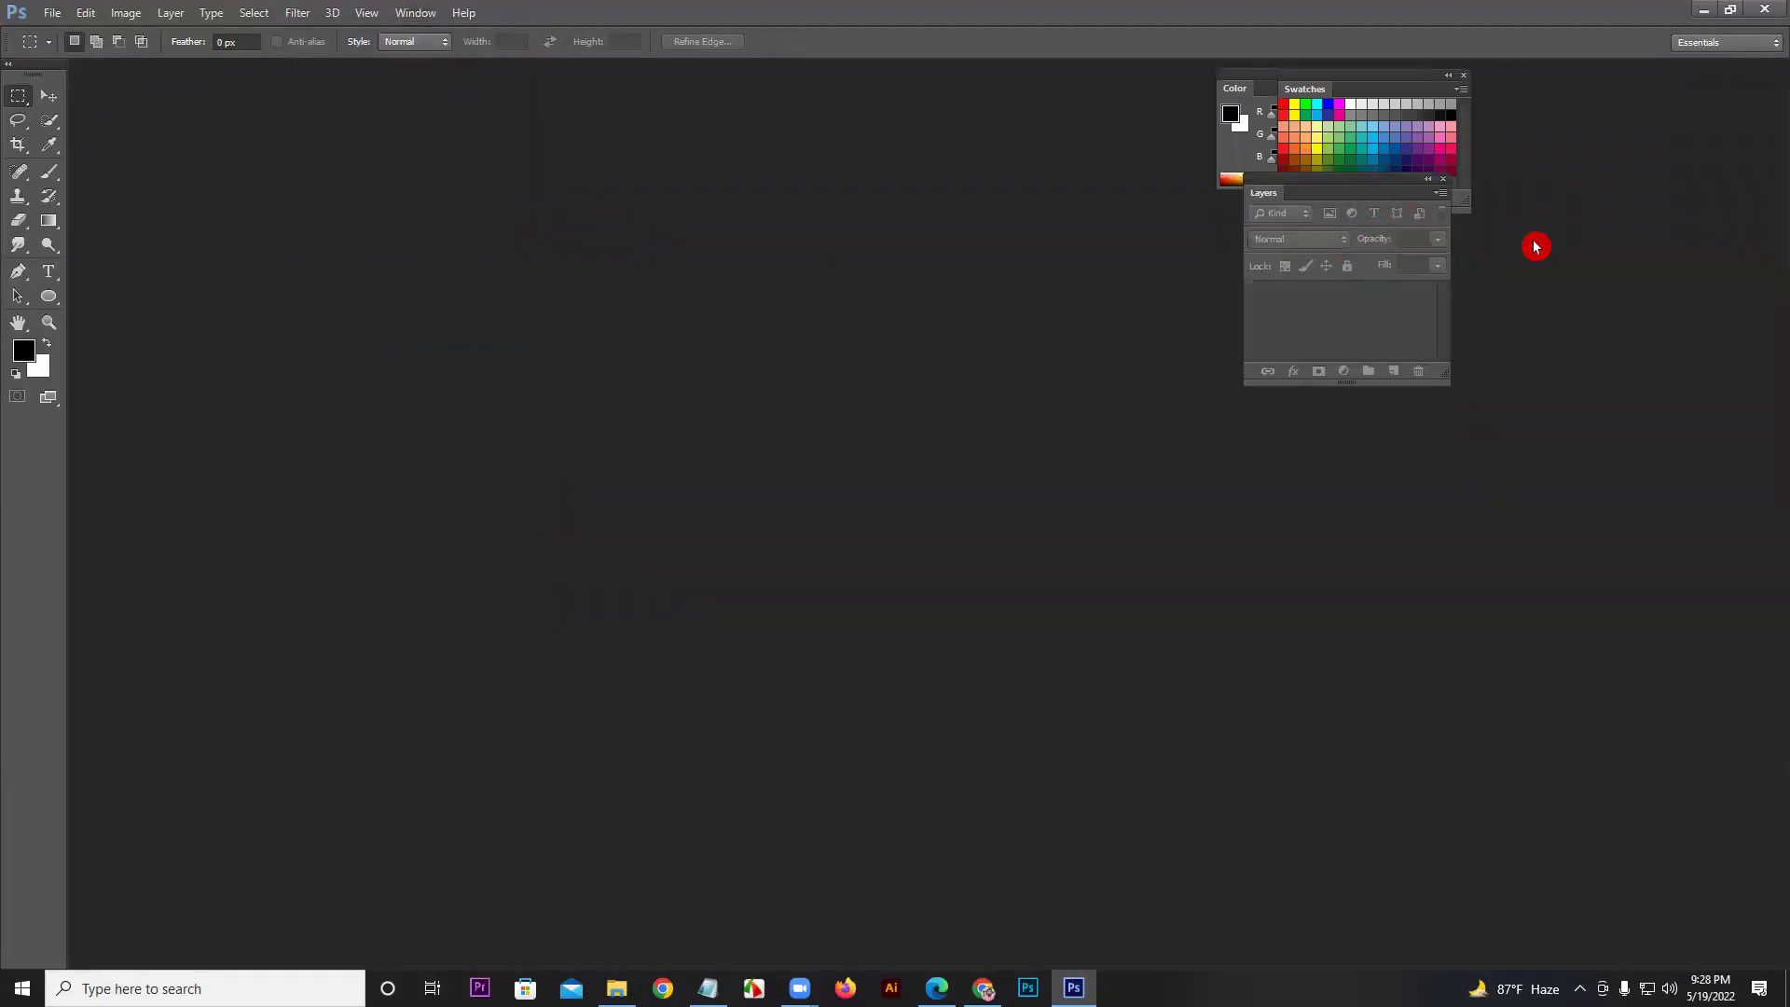
Step: Dock Swatches with Color as one tabbed group at right and move Layers beside it
{"action": "left_click_drag", "start_coordinate": [1373, 81], "coordinate": [1486, 308]}
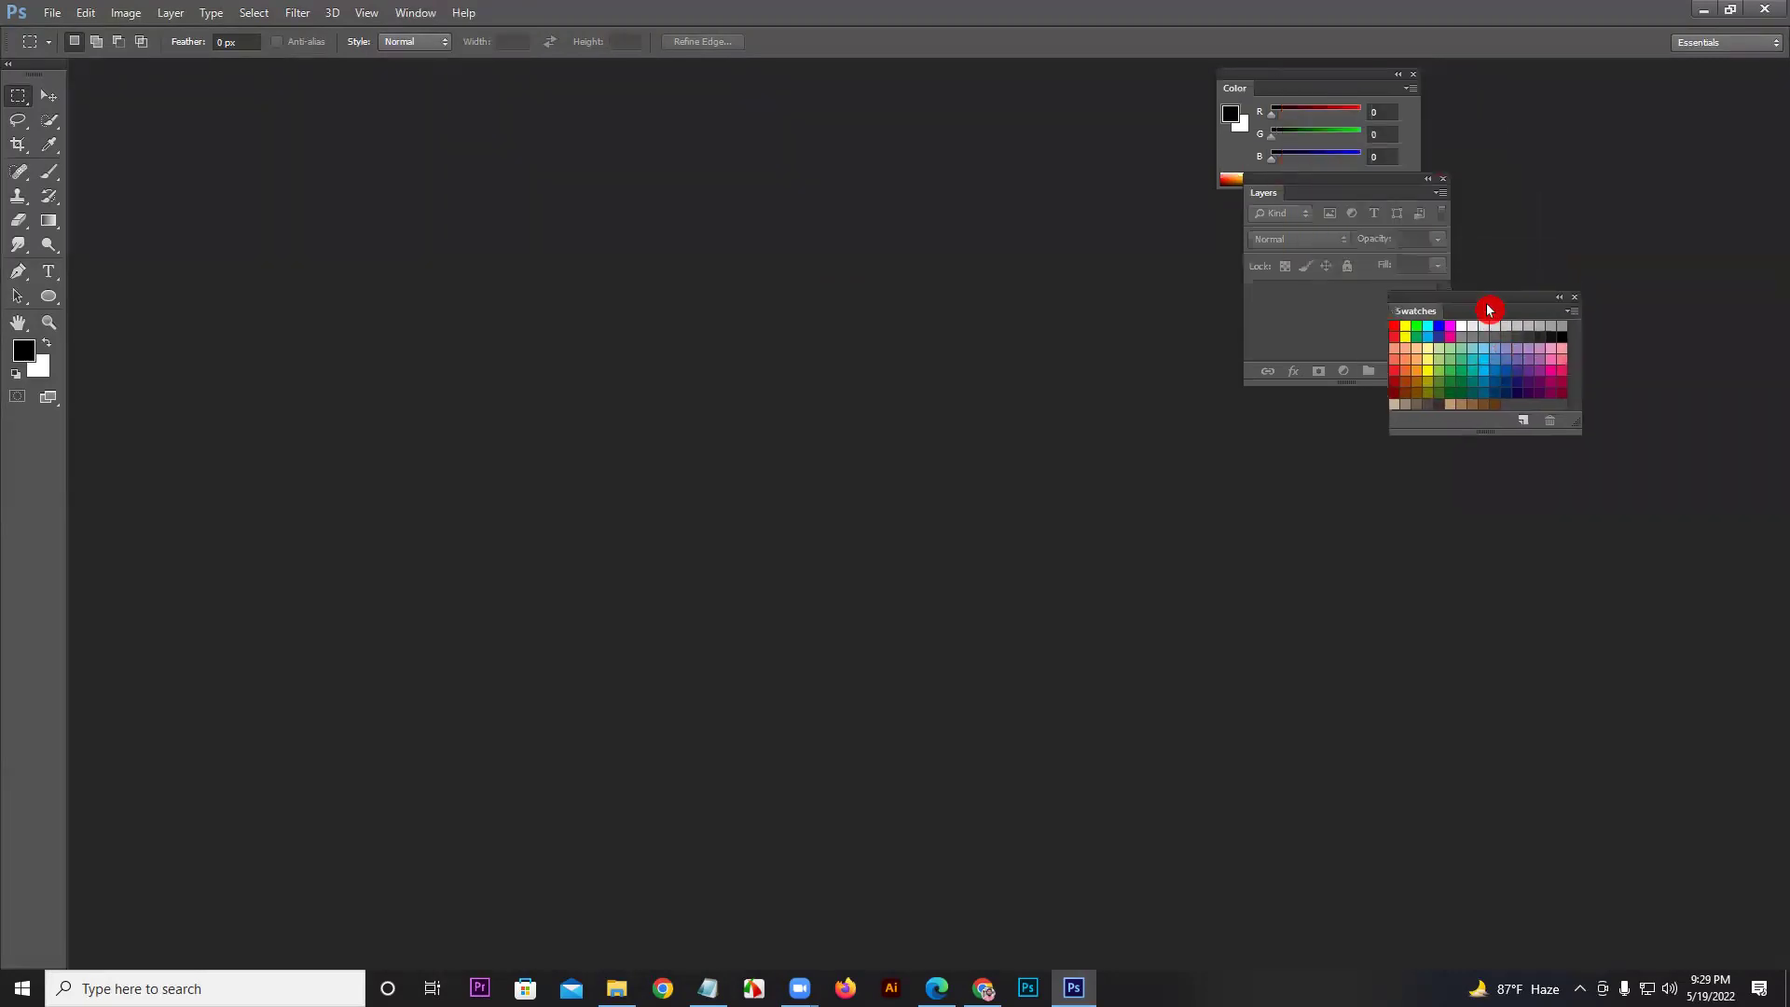
{"action": "left_click", "coordinate": [1331, 86]}
{"action": "left_click_drag", "start_coordinate": [1331, 86], "coordinate": [1773, 90]}
{"action": "left_click_drag", "start_coordinate": [1491, 300], "coordinate": [1669, 81]}
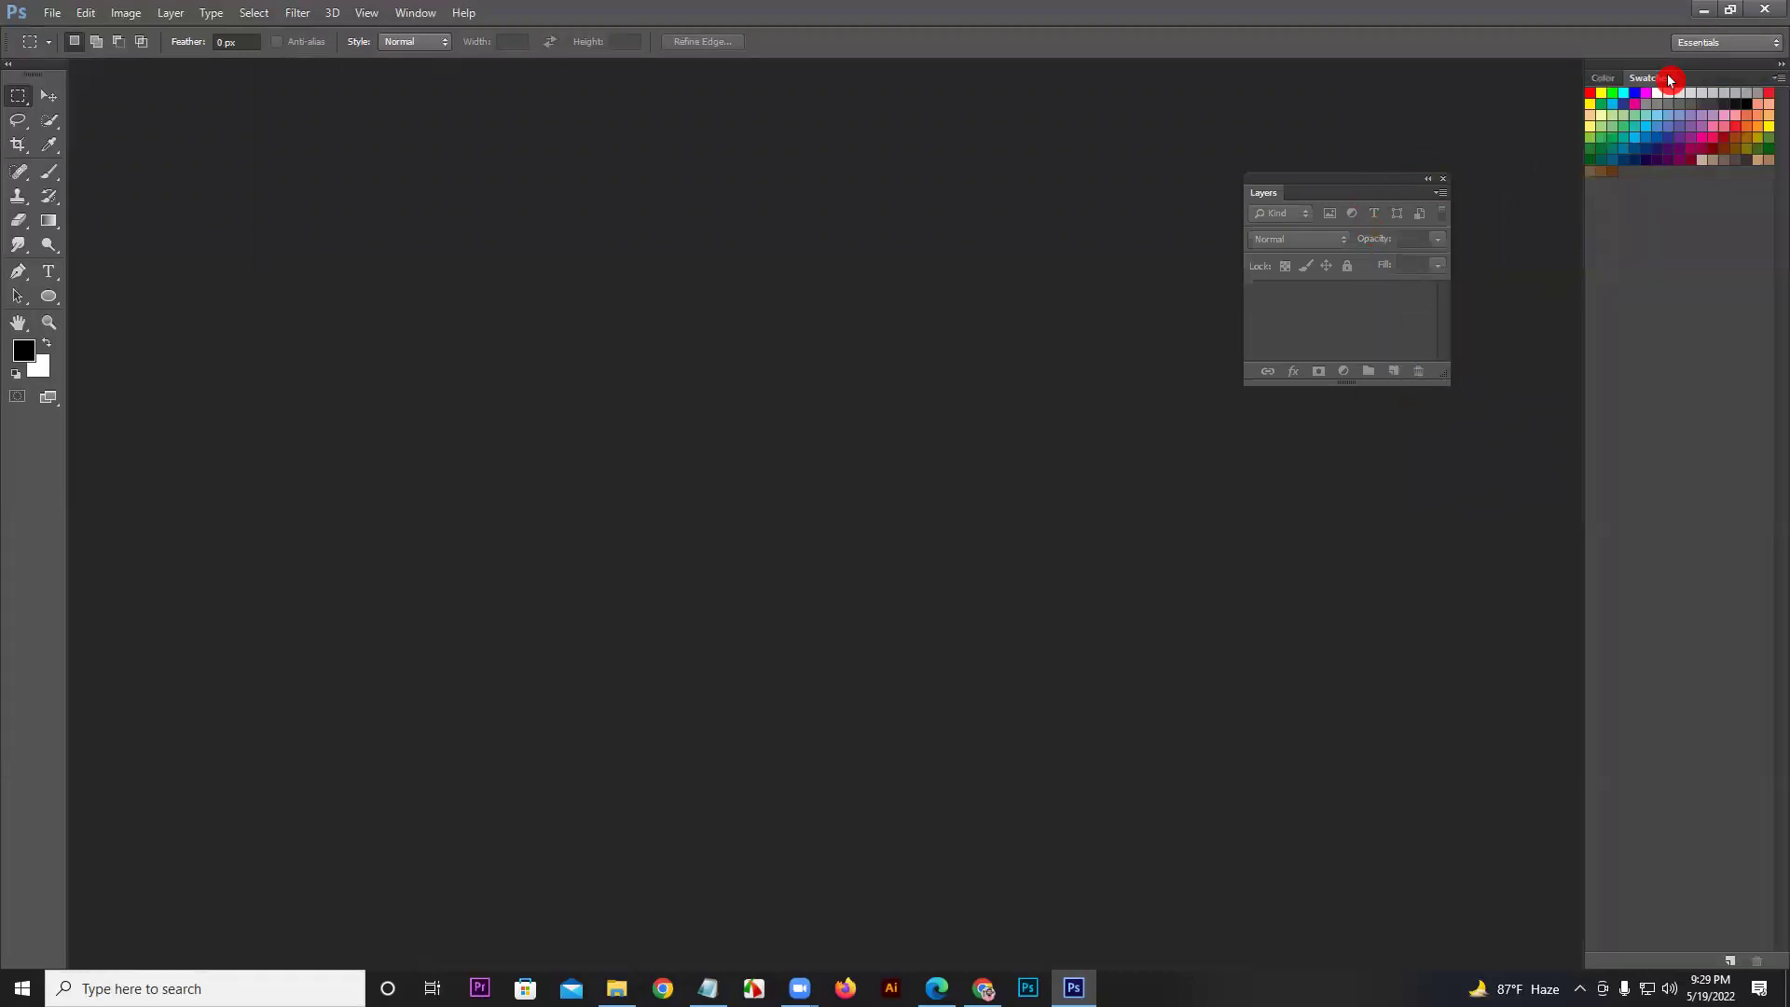
{"action": "left_click_drag", "start_coordinate": [1311, 178], "coordinate": [1598, 207]}
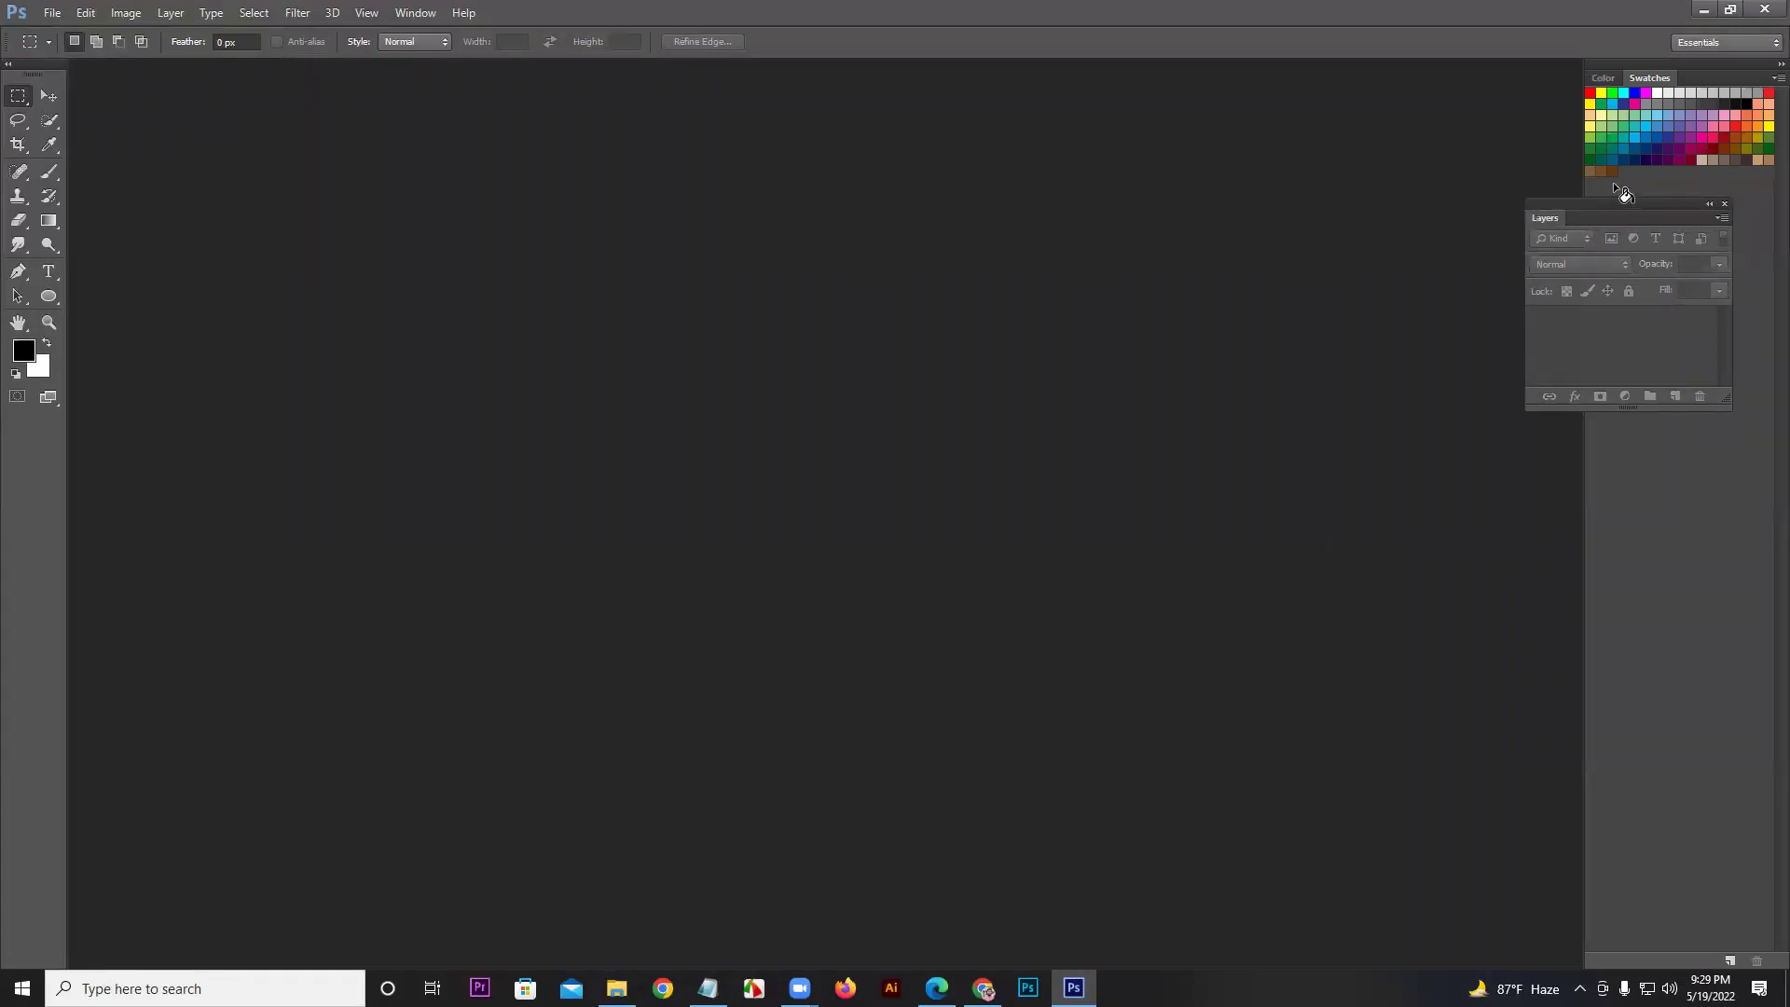
{"action": "left_click", "coordinate": [1614, 182]}
Step: Dismiss the Color Swatch Name prompt, dock Layers under the Color group, and show the Color sliders
{"action": "left_click", "coordinate": [1096, 307]}
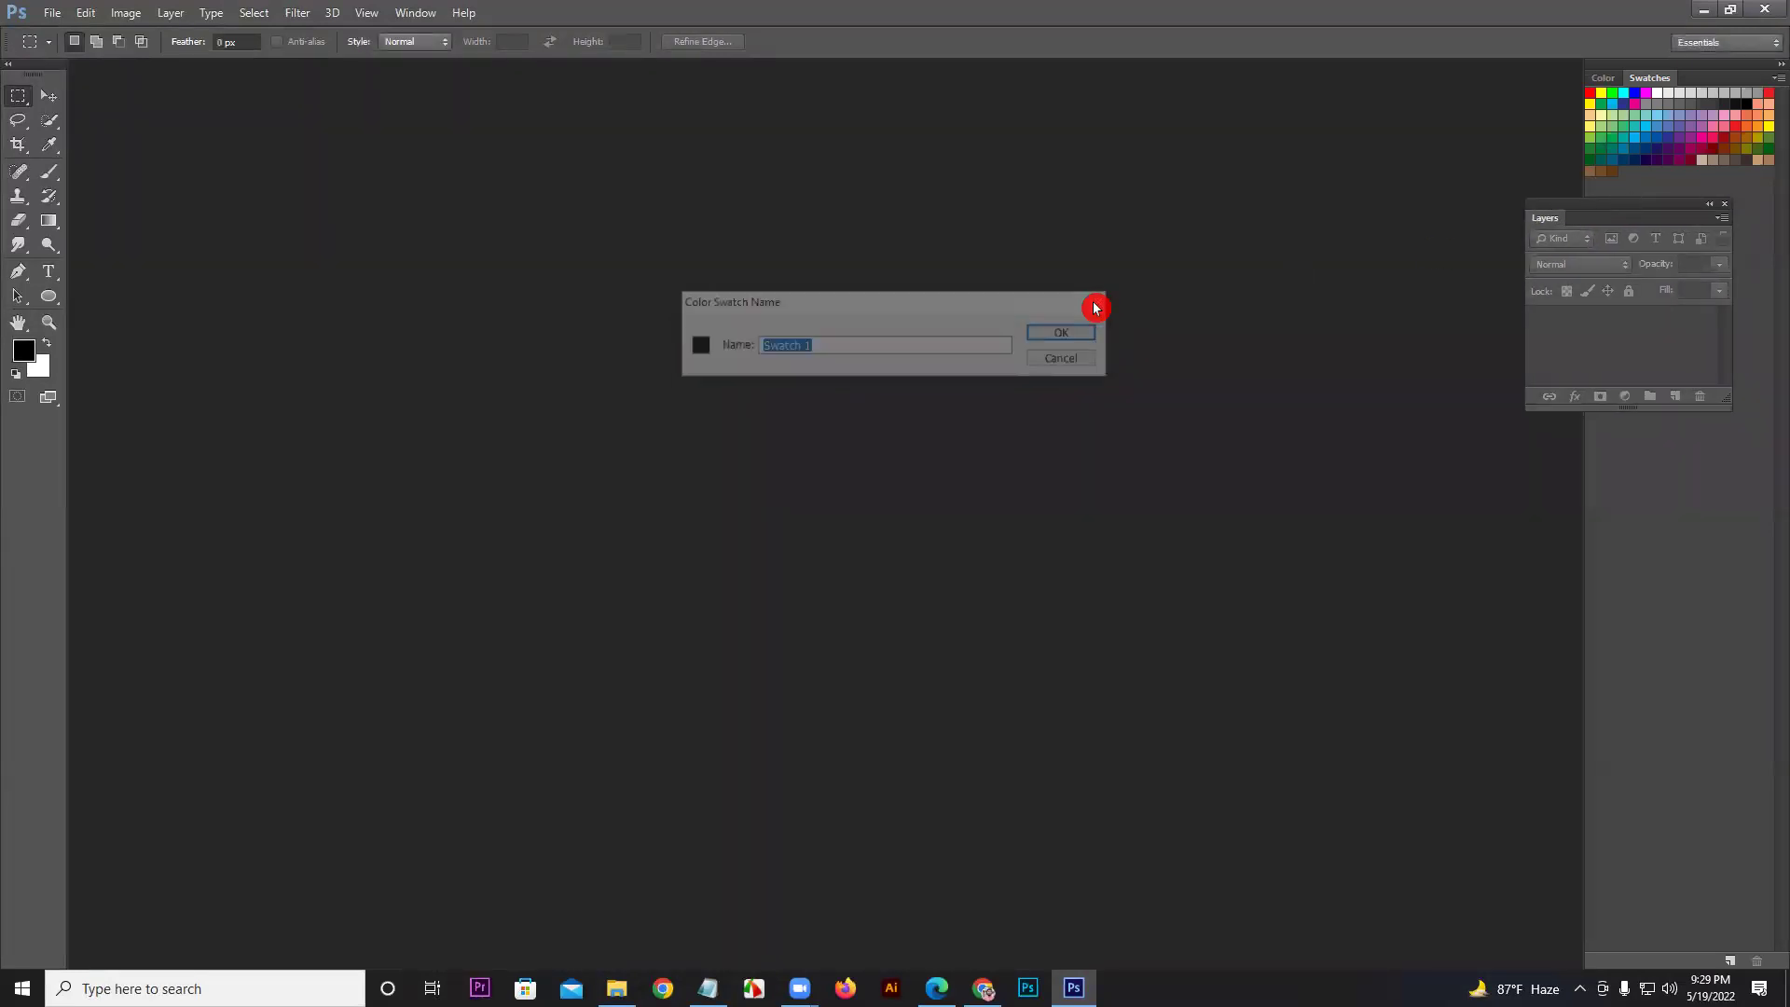
{"action": "left_click_drag", "start_coordinate": [1595, 216], "coordinate": [1778, 91]}
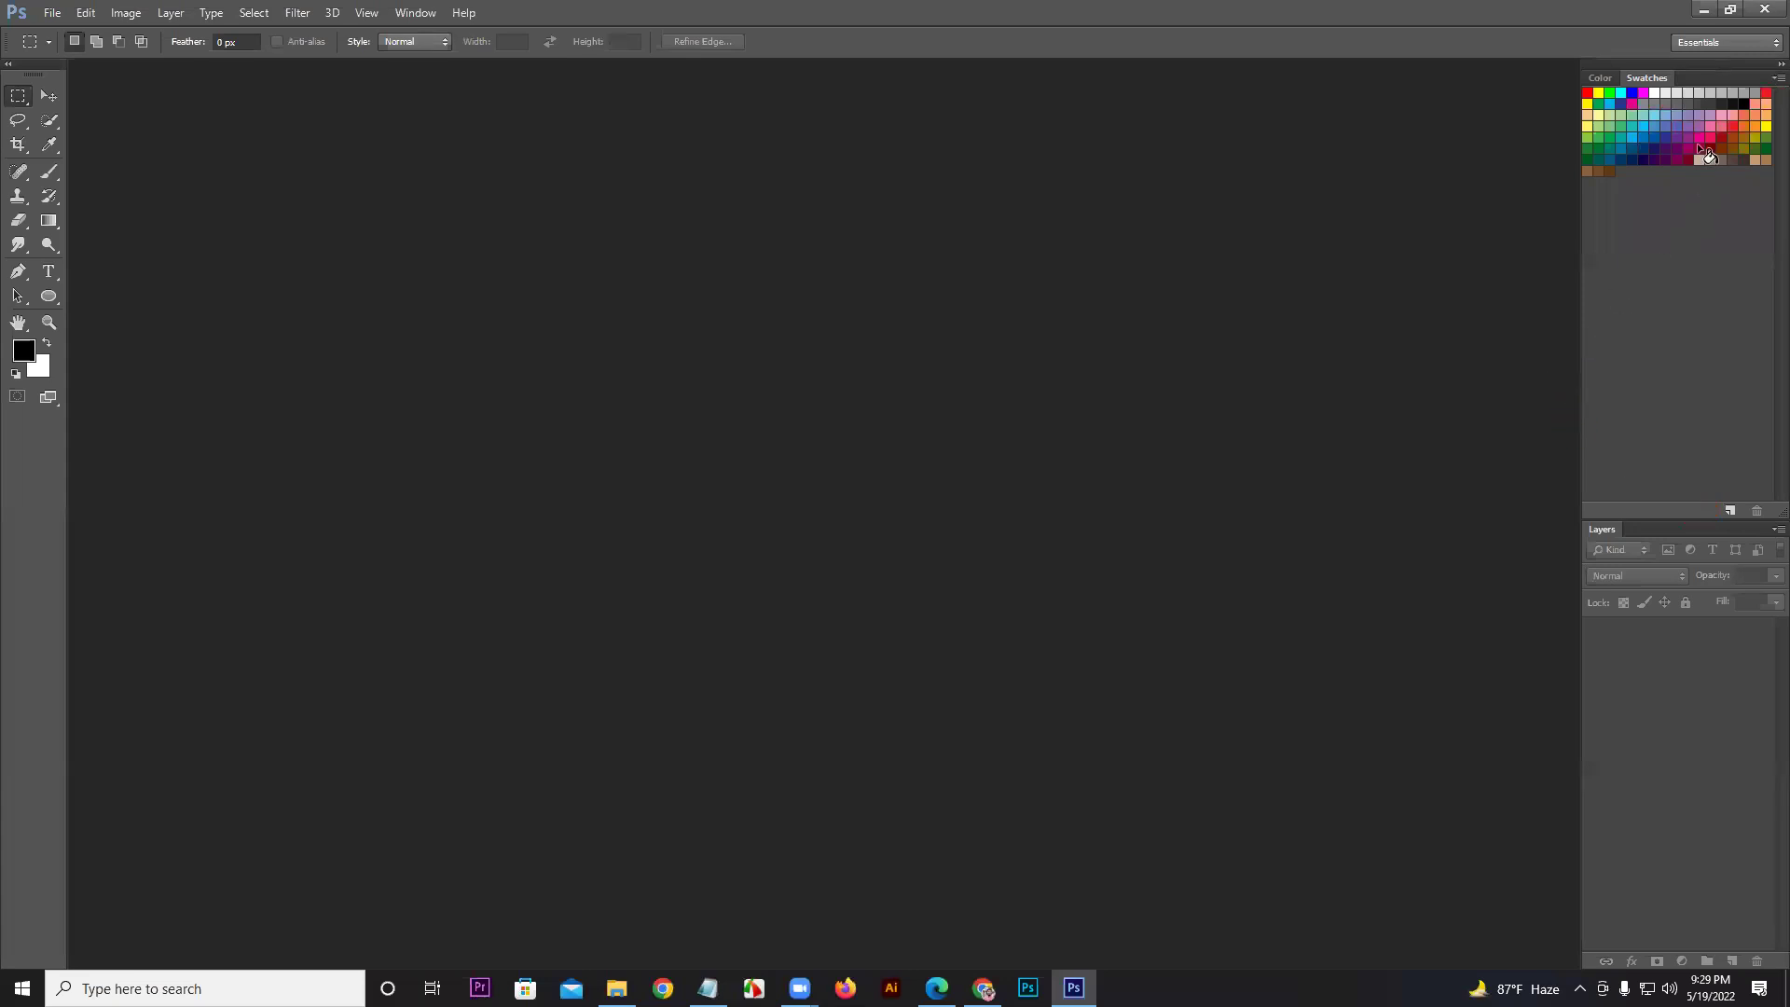
{"action": "left_click", "coordinate": [1599, 79]}
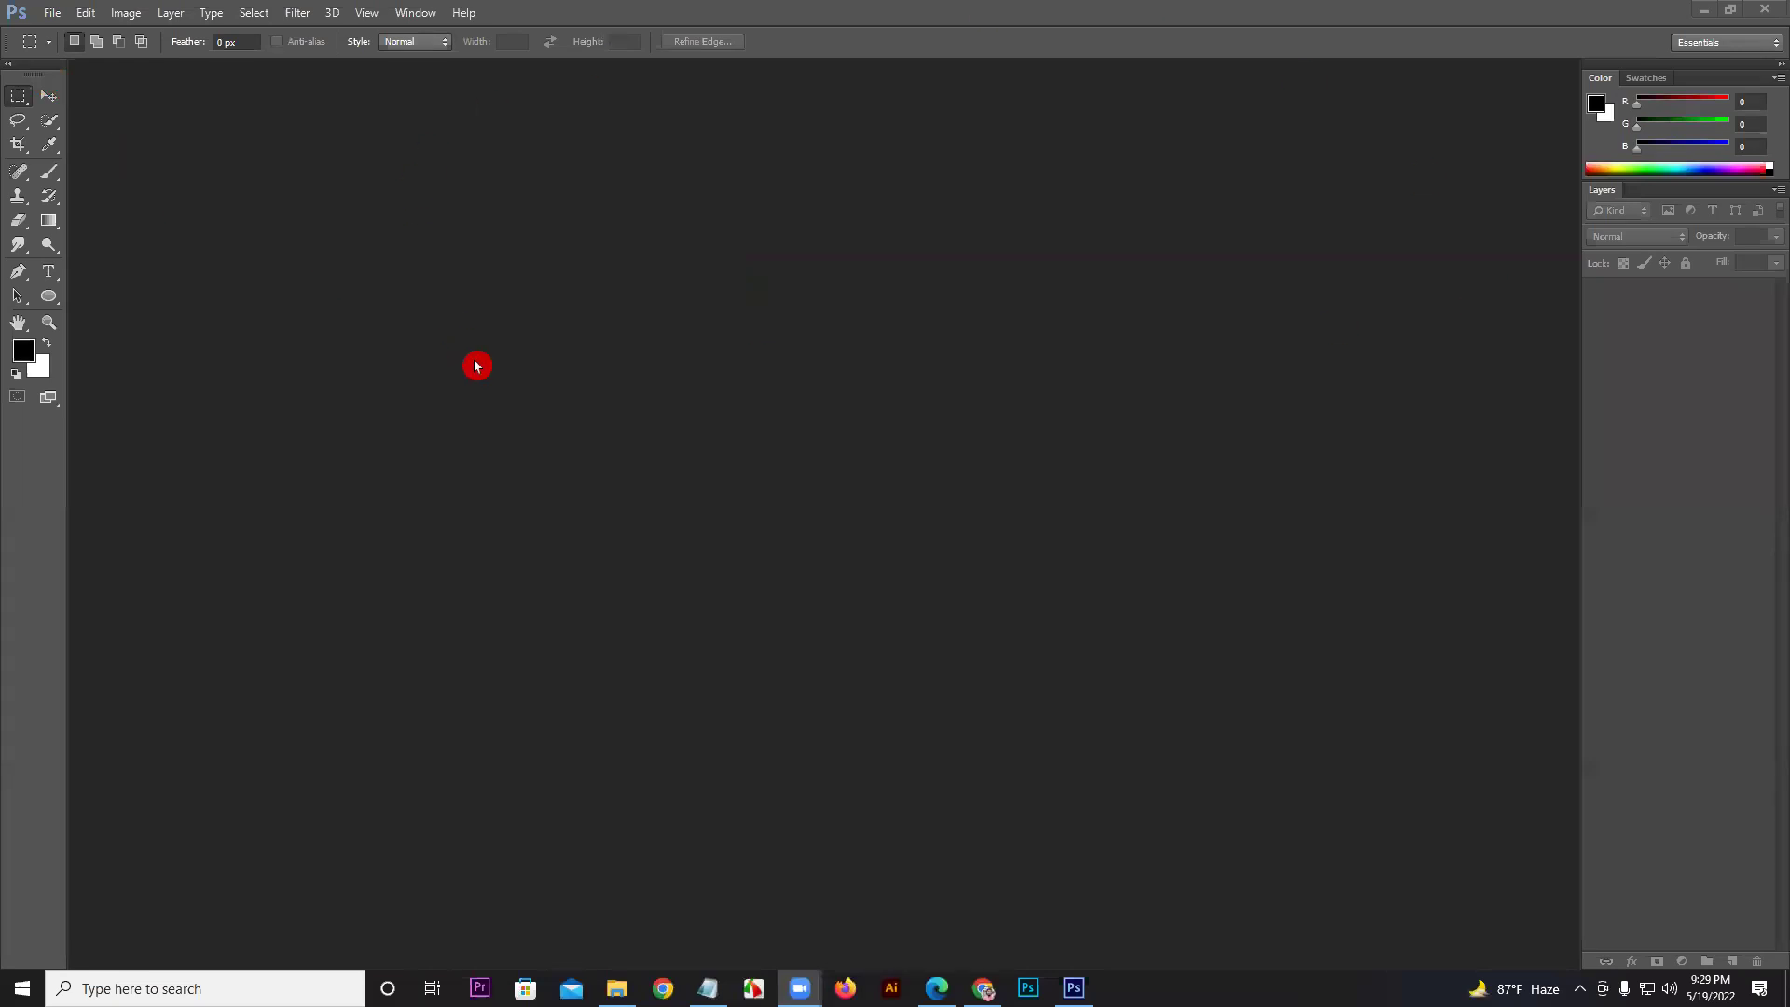
{"action": "left_click", "coordinate": [90, 22]}
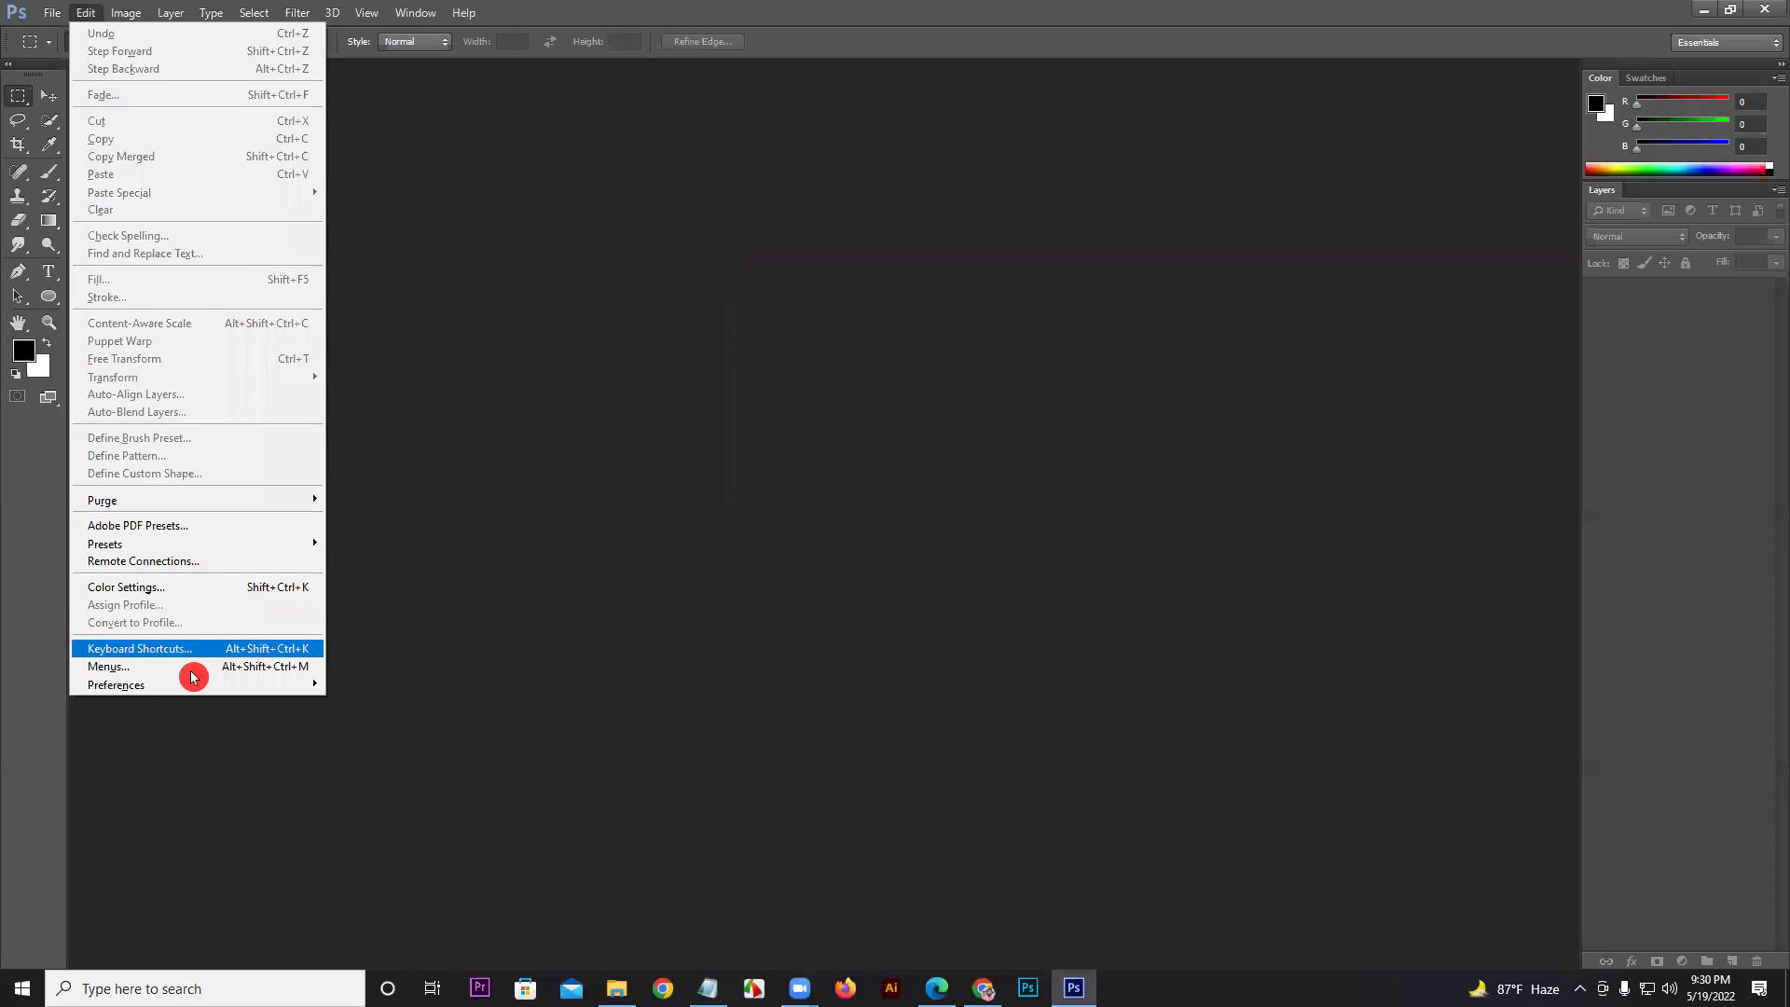
{"action": "mouse_move", "coordinate": [188, 687]}
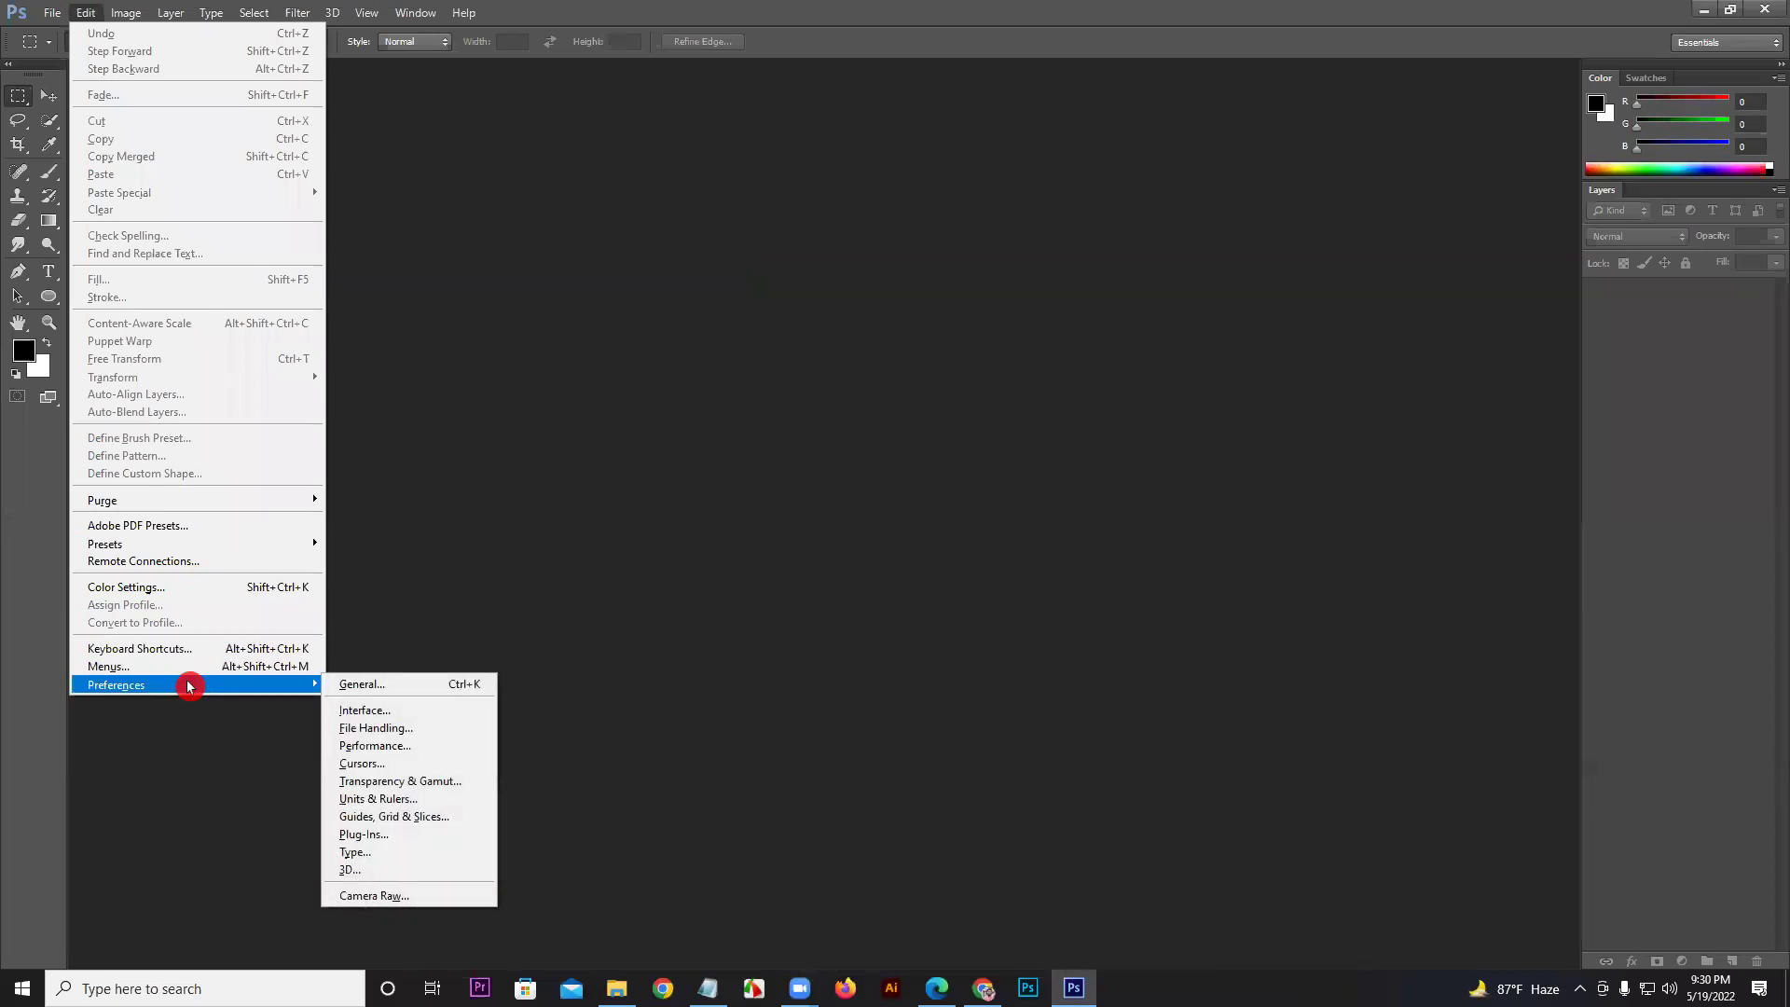
{"action": "left_click", "coordinate": [363, 710]}
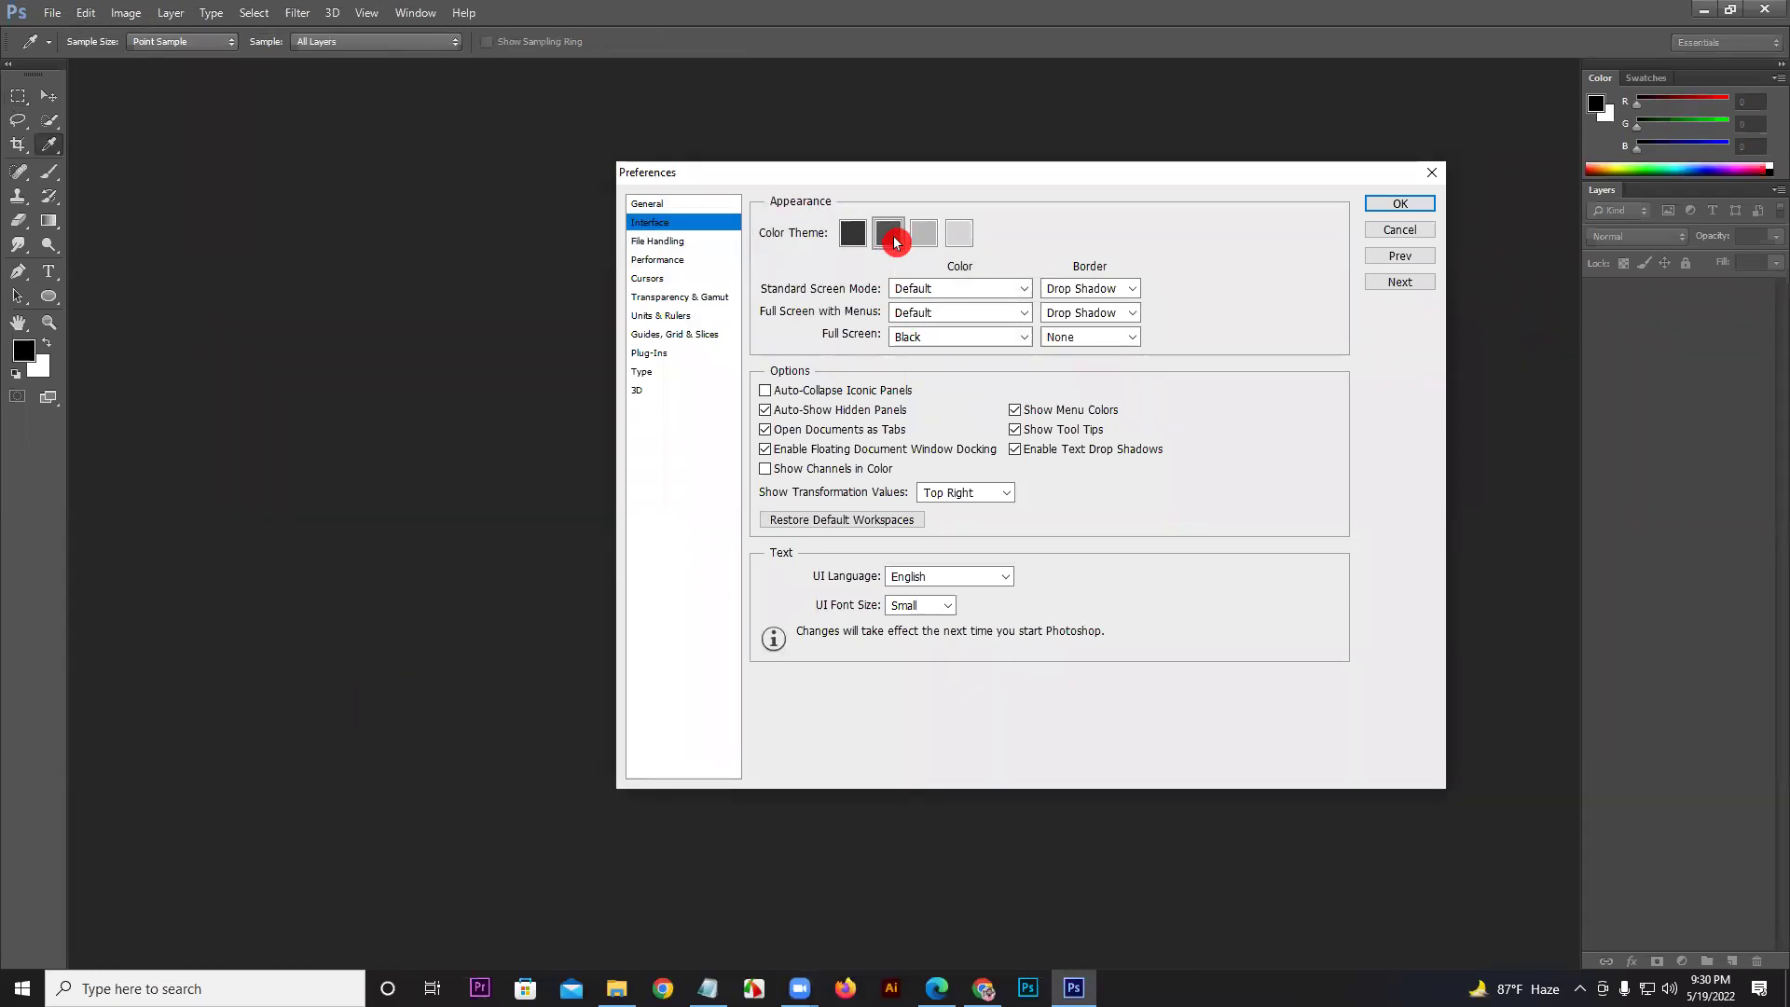
{"action": "left_click", "coordinate": [924, 239]}
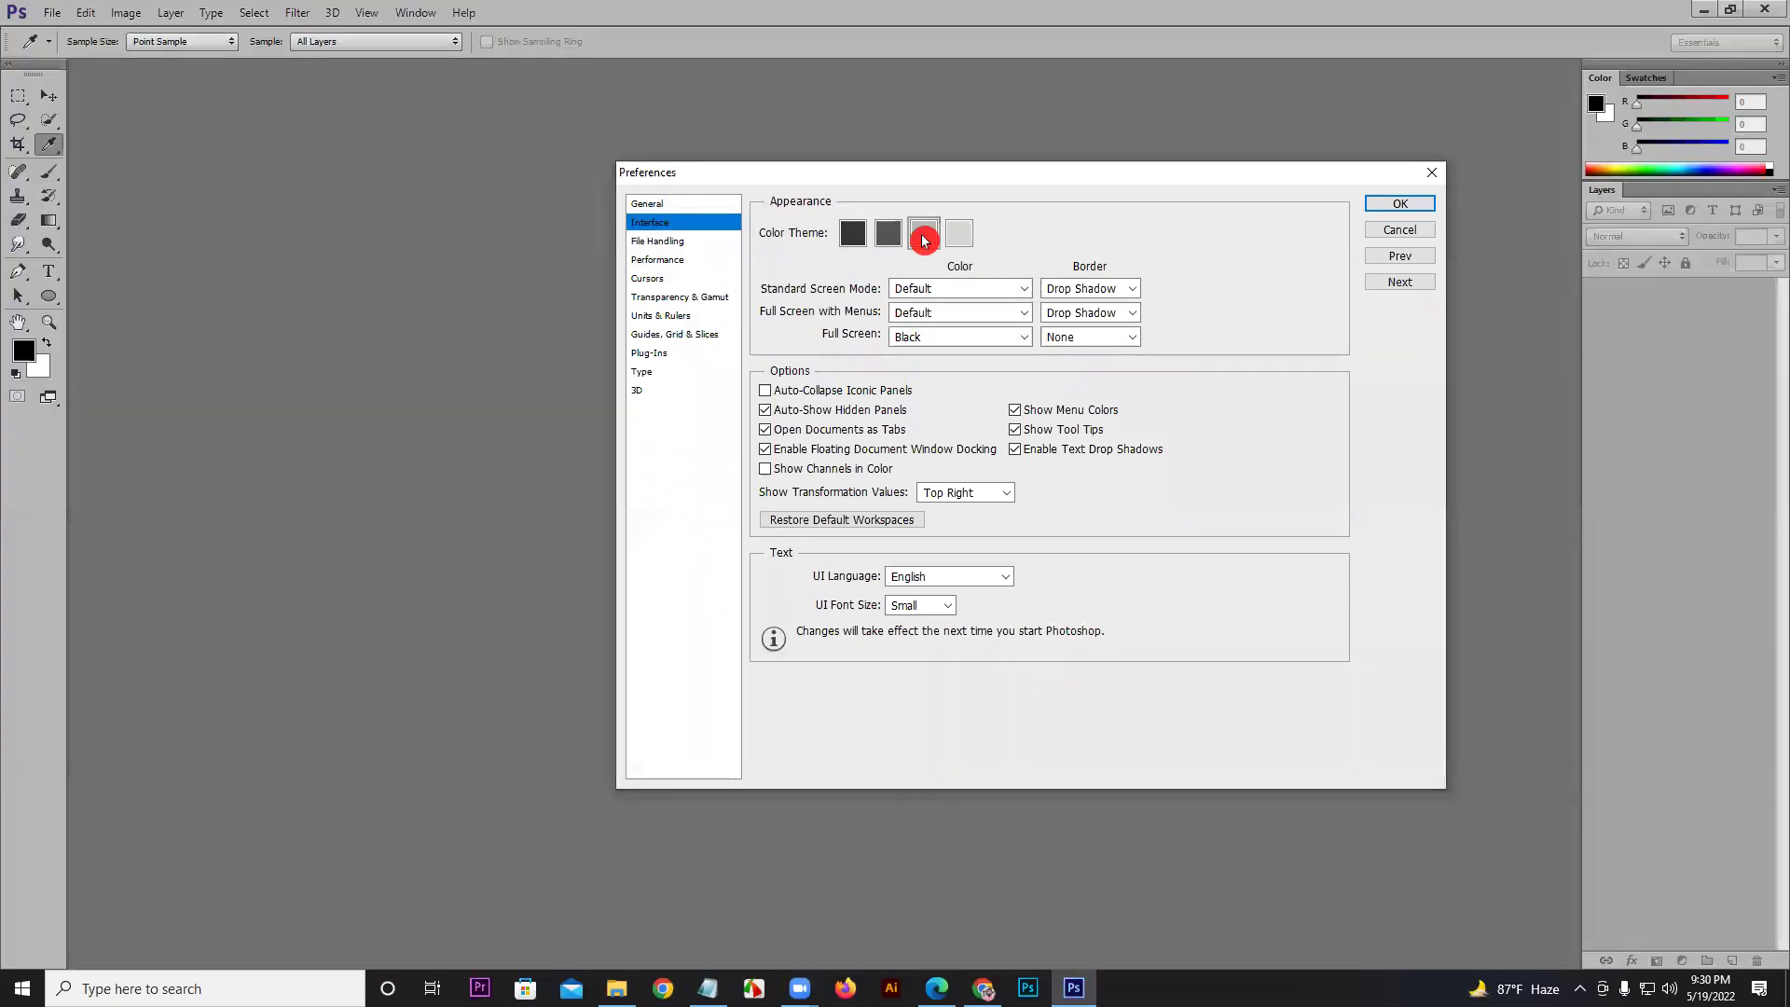
{"action": "left_click", "coordinate": [962, 235]}
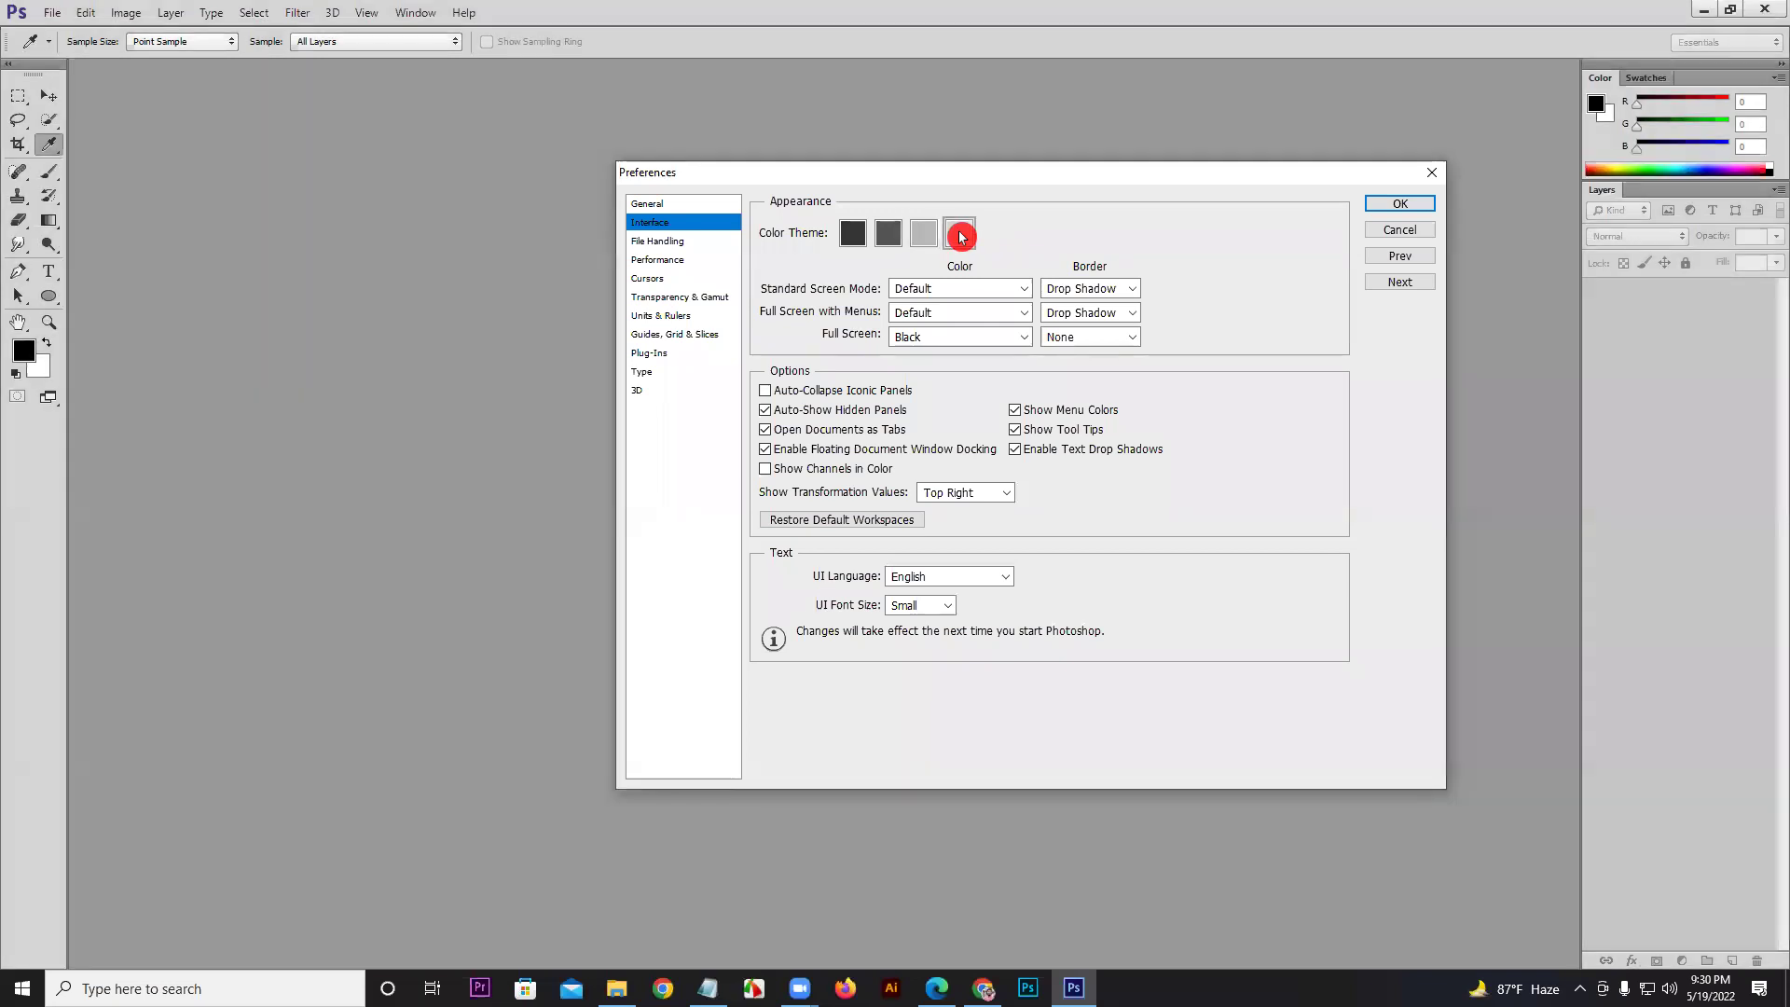
{"action": "left_click", "coordinate": [985, 986]}
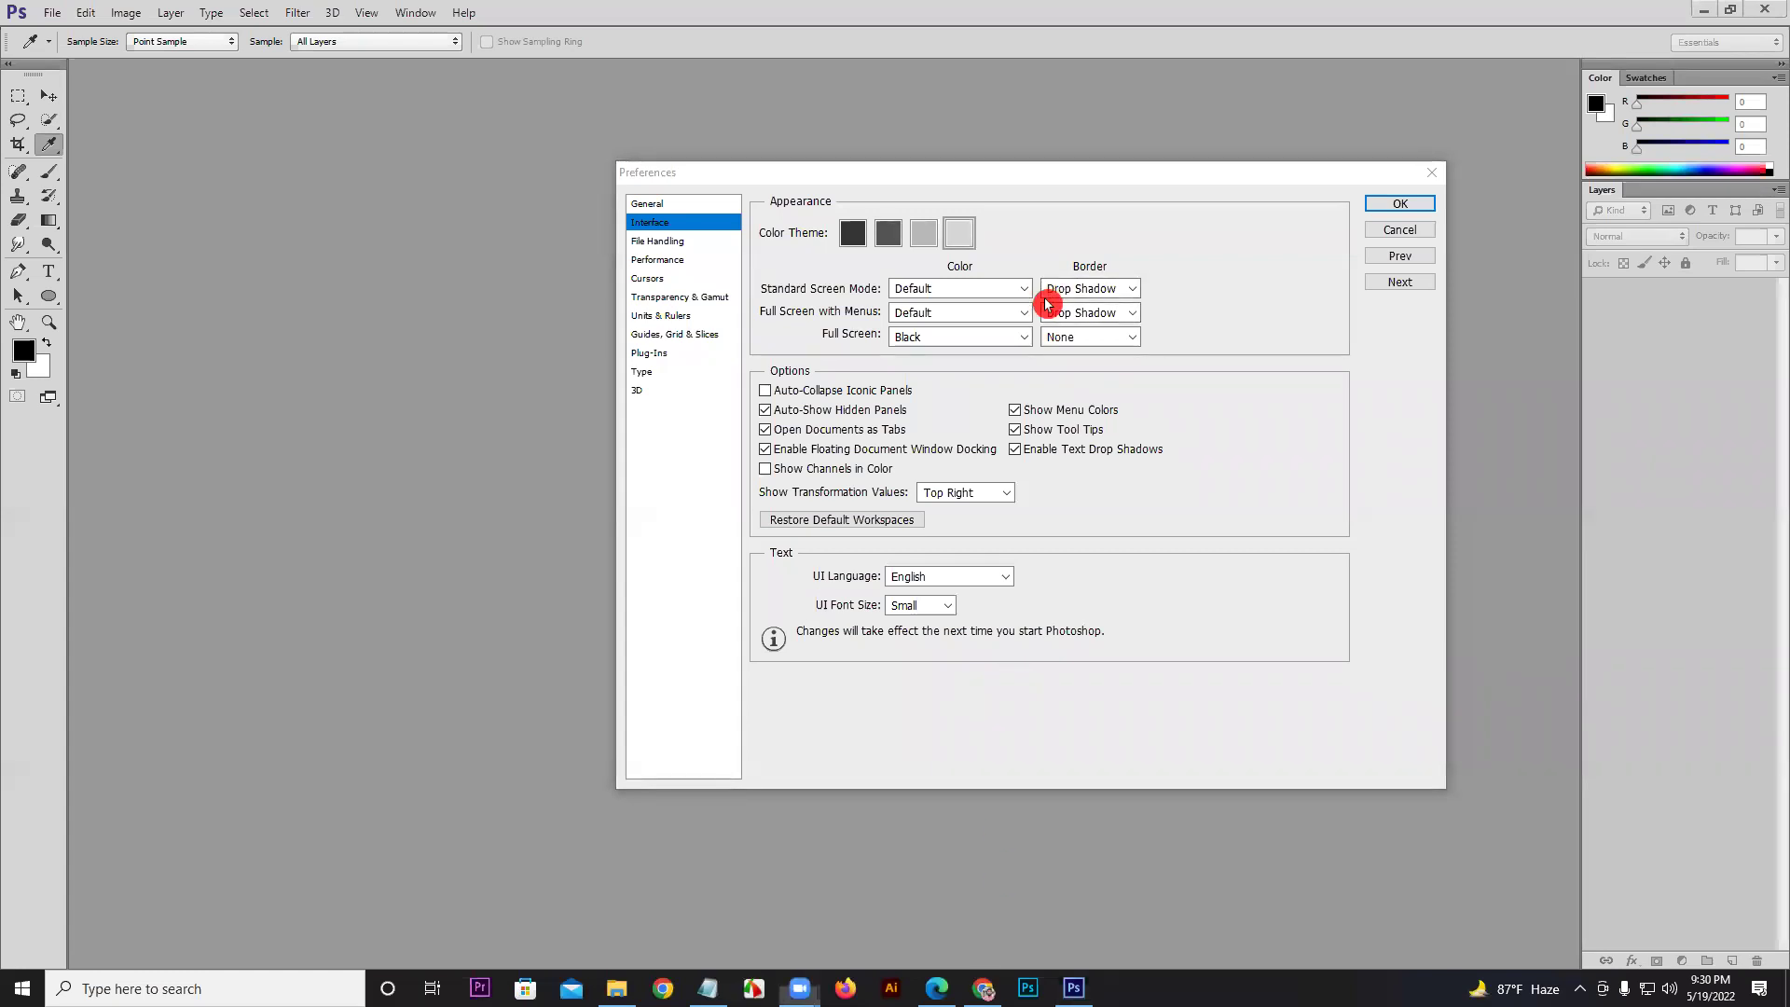
{"action": "left_click", "coordinate": [923, 233]}
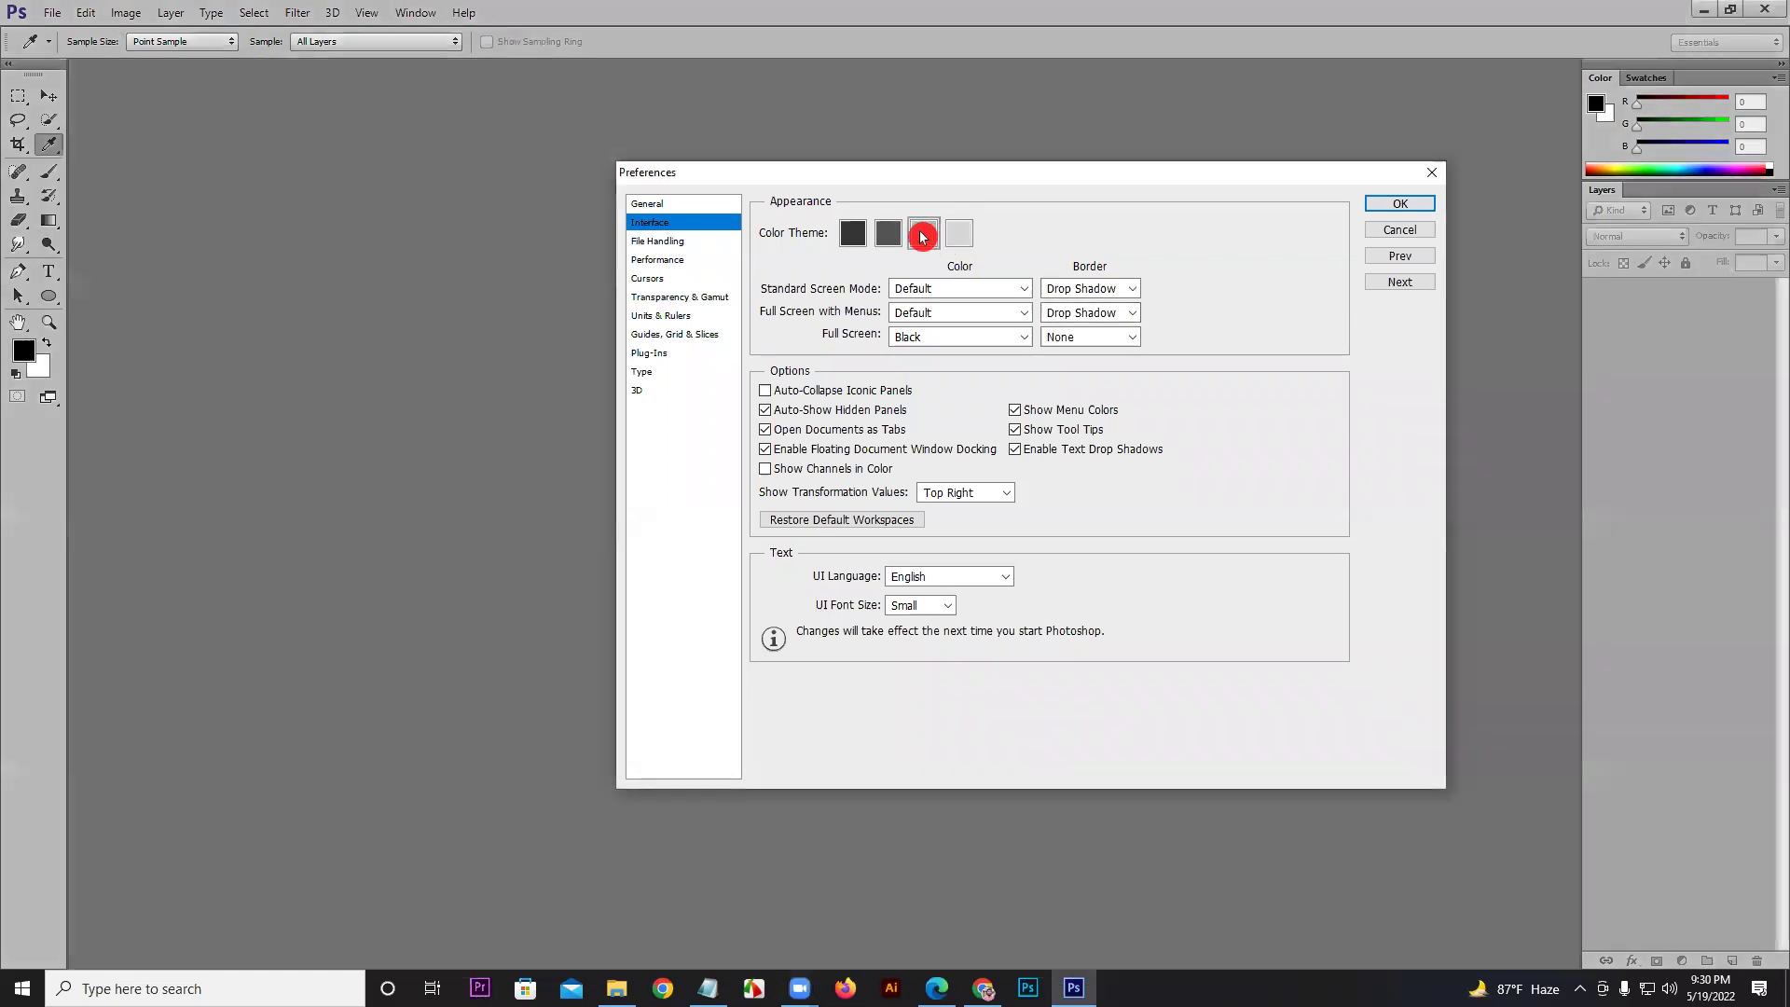
{"action": "left_click", "coordinate": [887, 235]}
{"action": "left_click", "coordinate": [923, 233]}
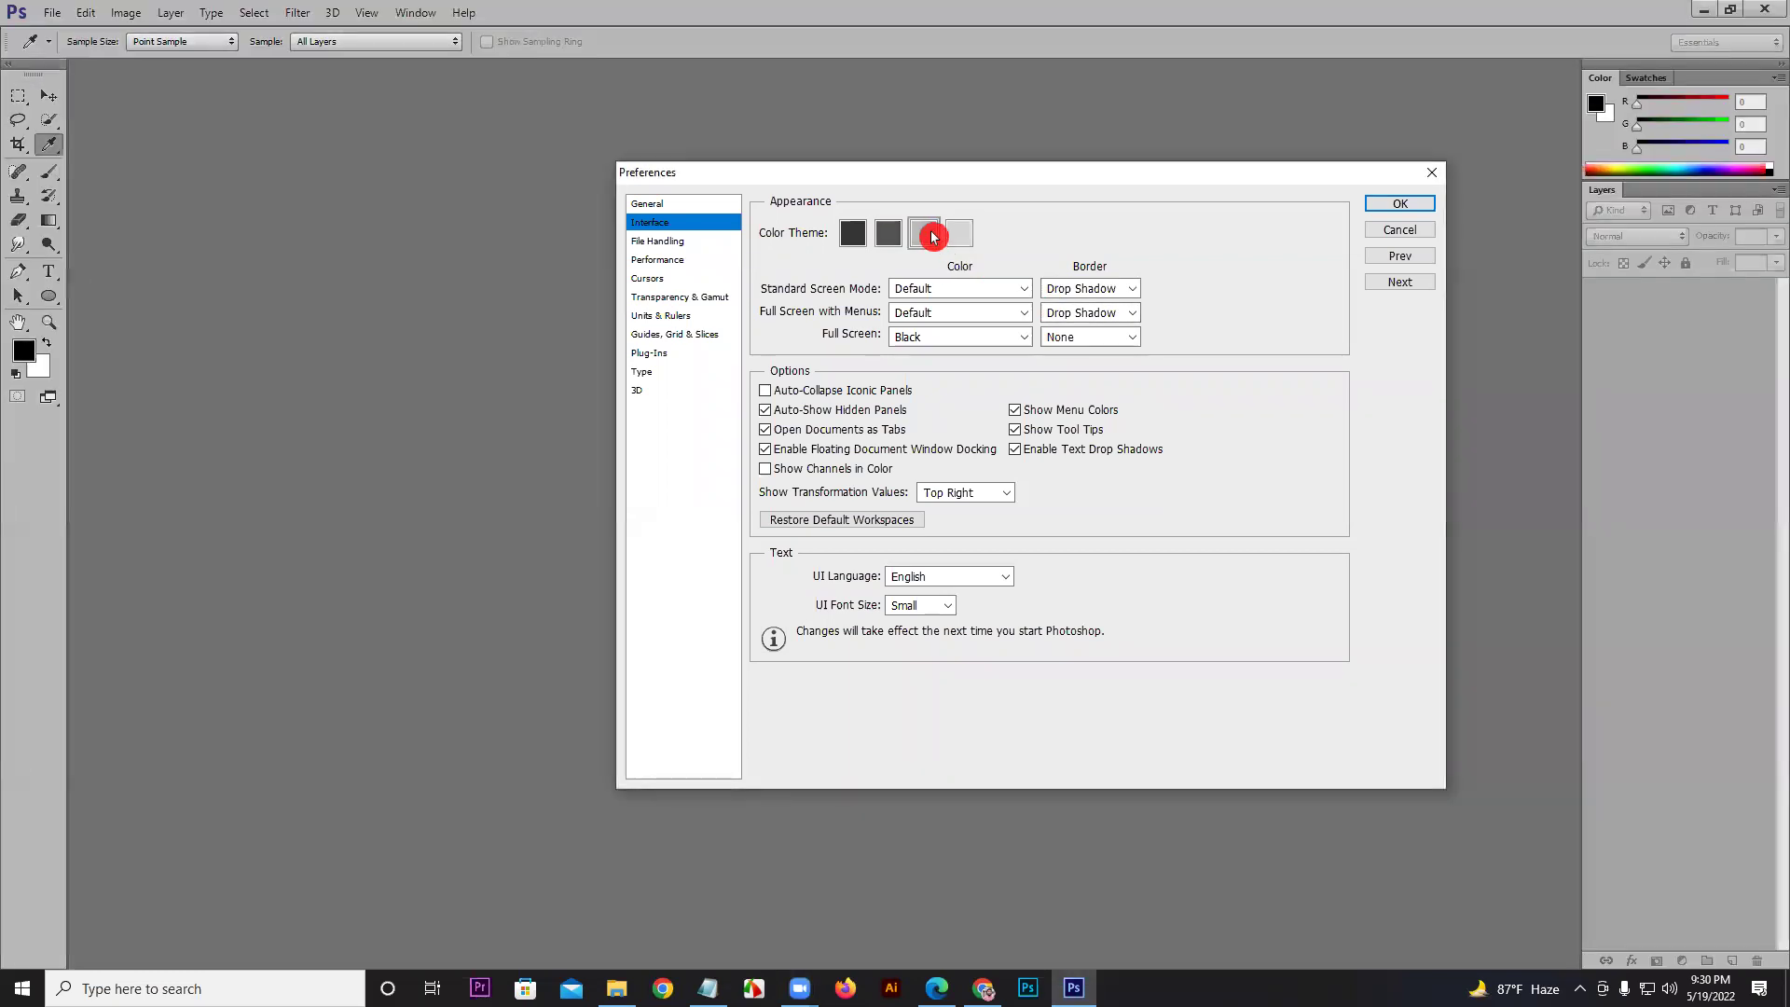
{"action": "left_click", "coordinate": [852, 233]}
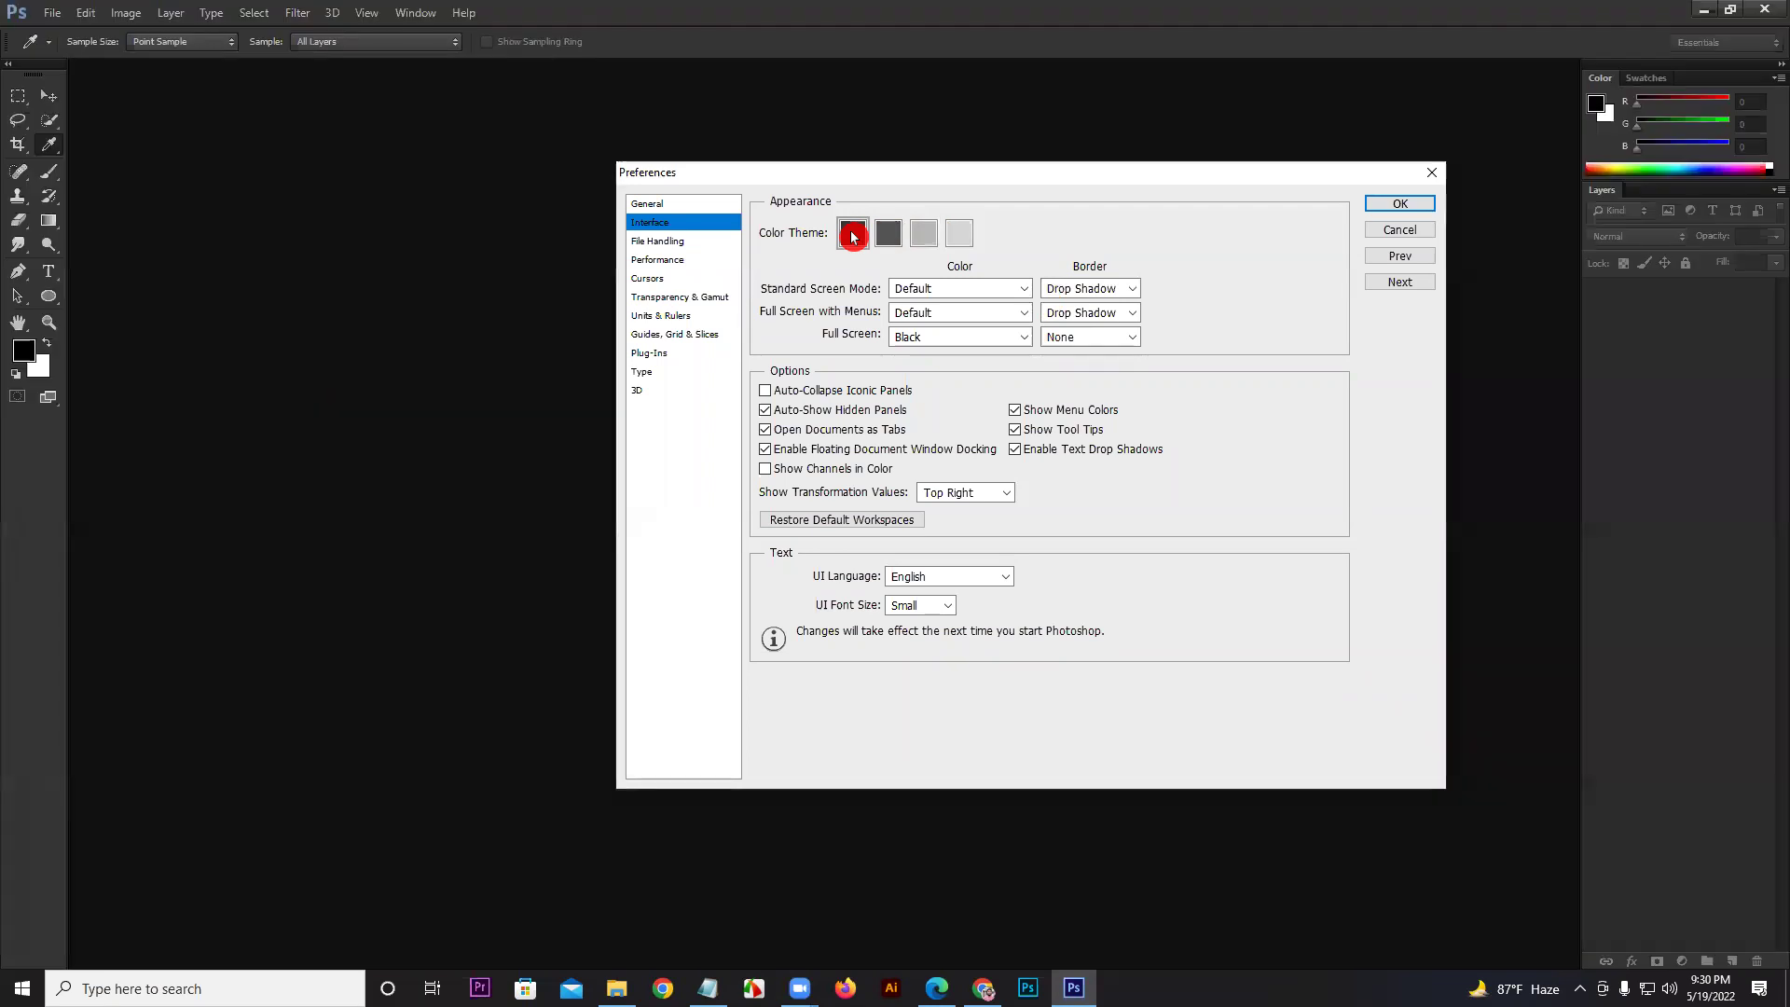
{"action": "left_click", "coordinate": [887, 233]}
{"action": "left_click", "coordinate": [922, 233]}
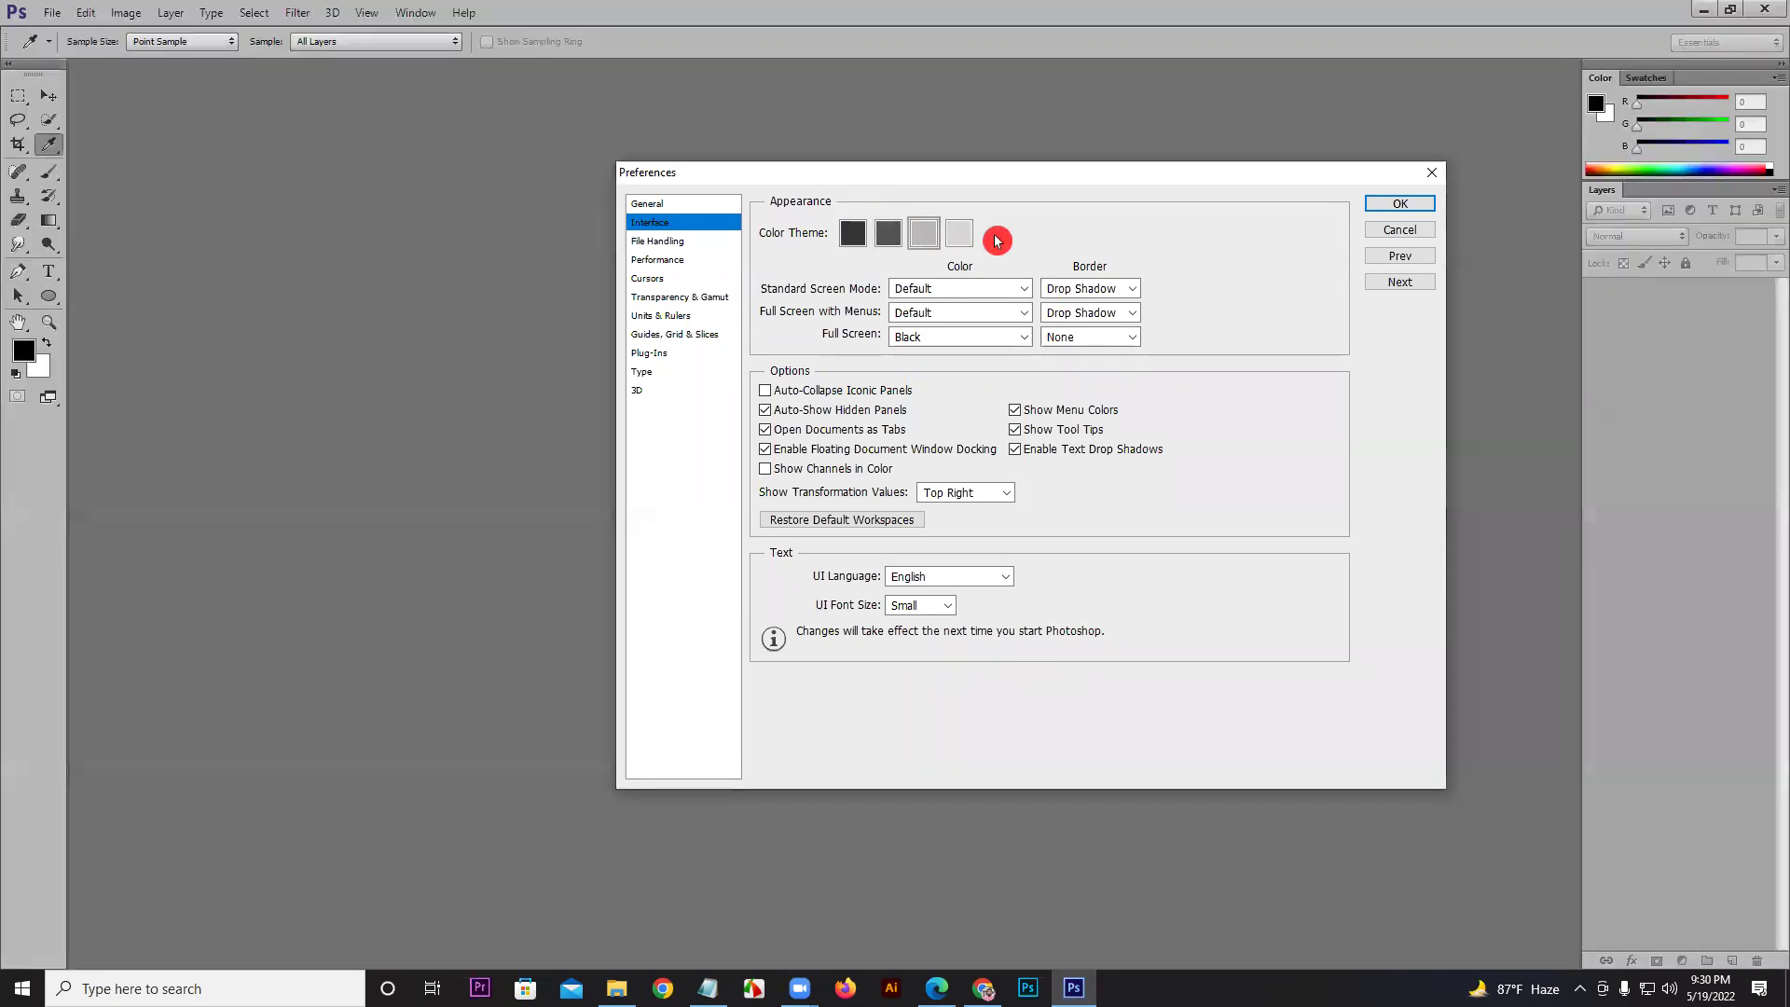
{"action": "left_click", "coordinate": [1431, 173]}
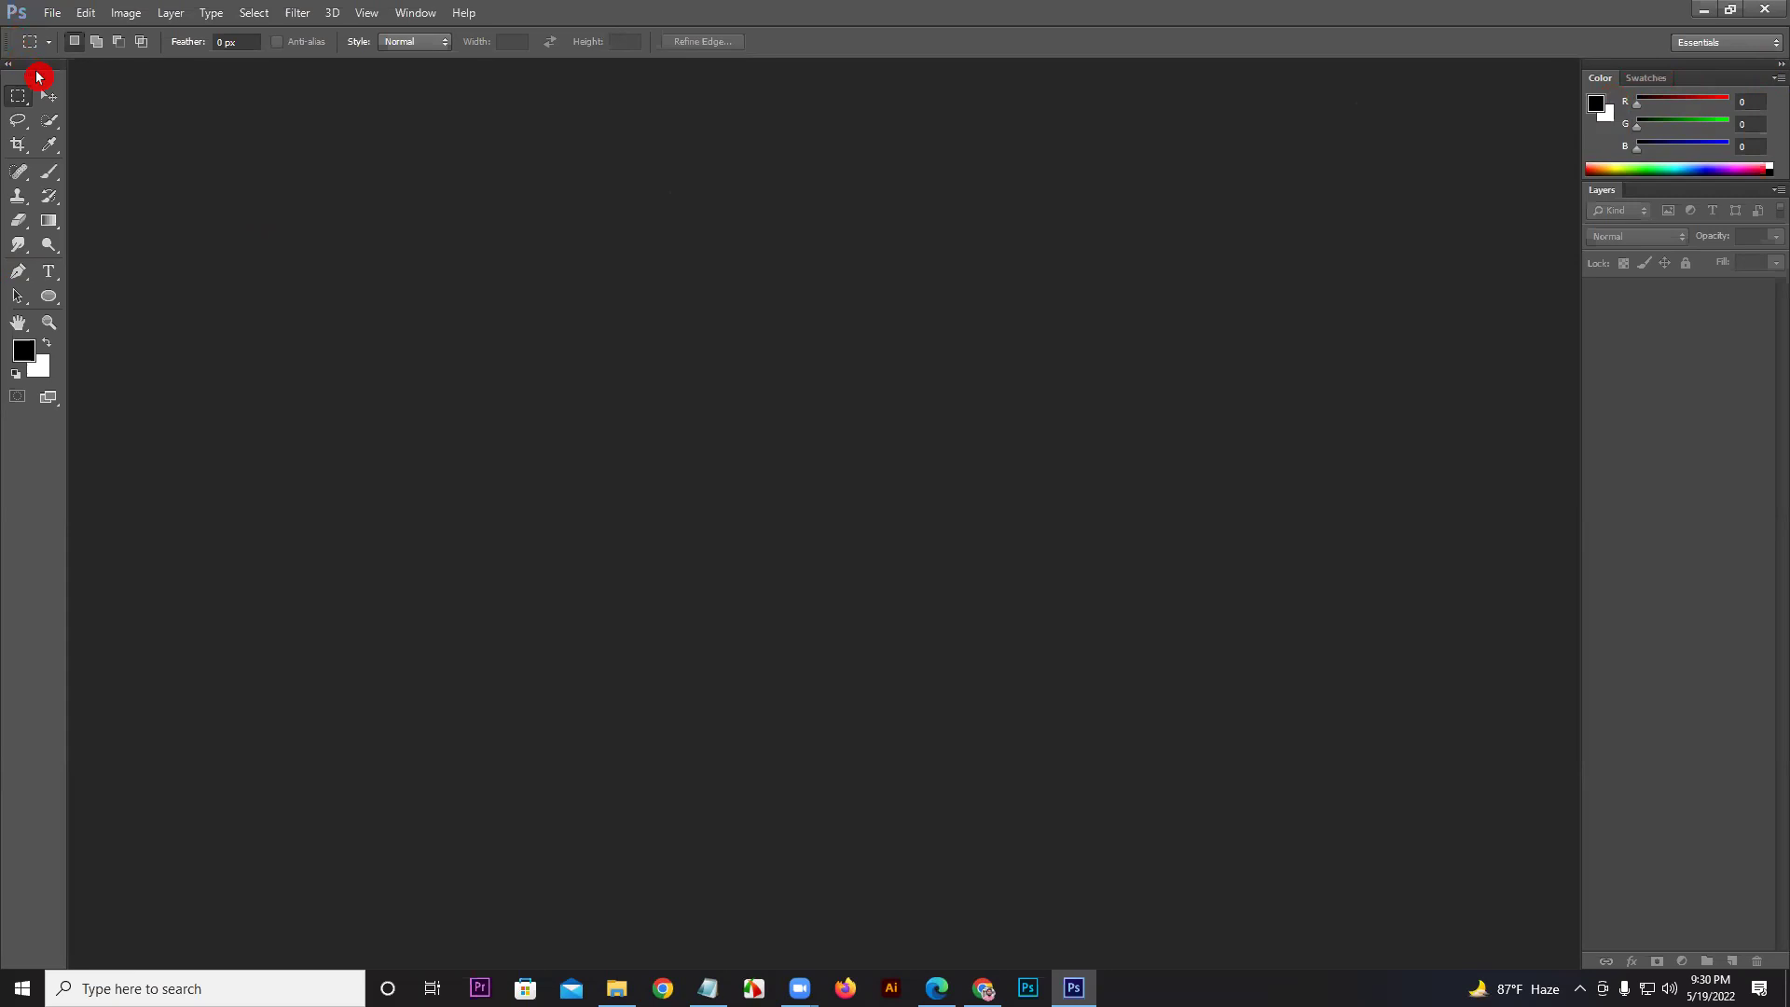
Step: Undock the Tools panel from the left edge into a floating panel and close it
{"action": "left_click_drag", "start_coordinate": [40, 72], "coordinate": [352, 168]}
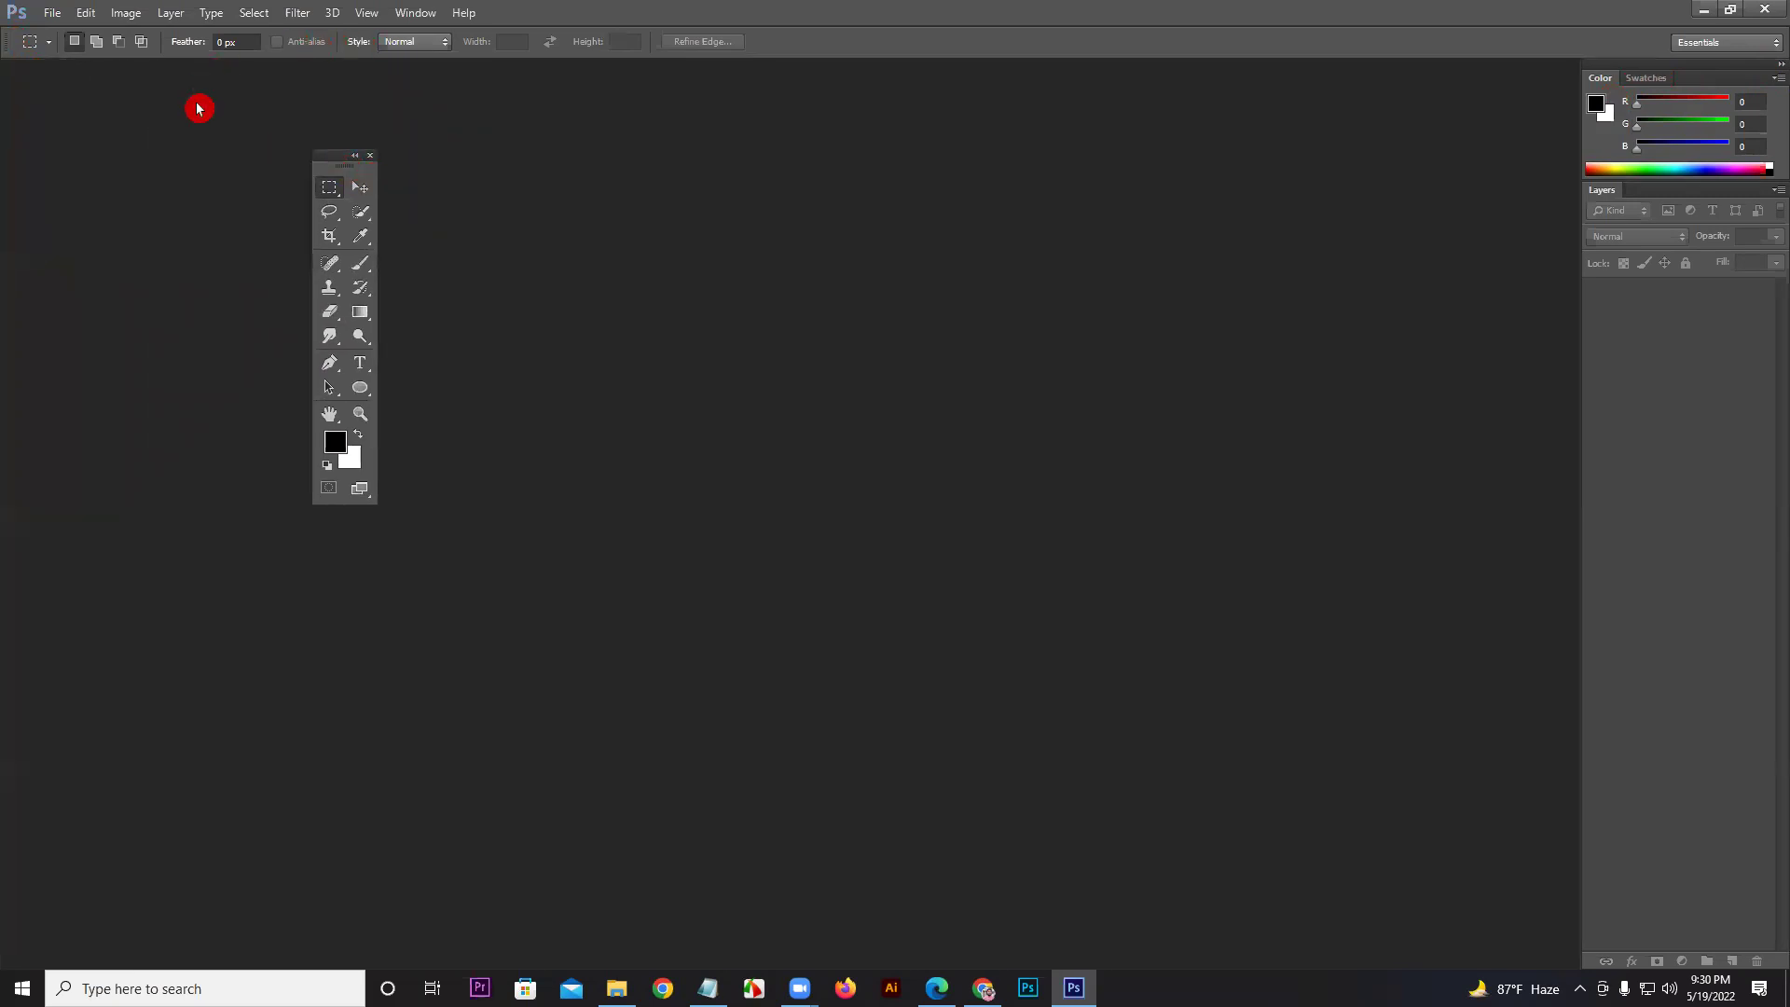
{"action": "left_click", "coordinate": [370, 156]}
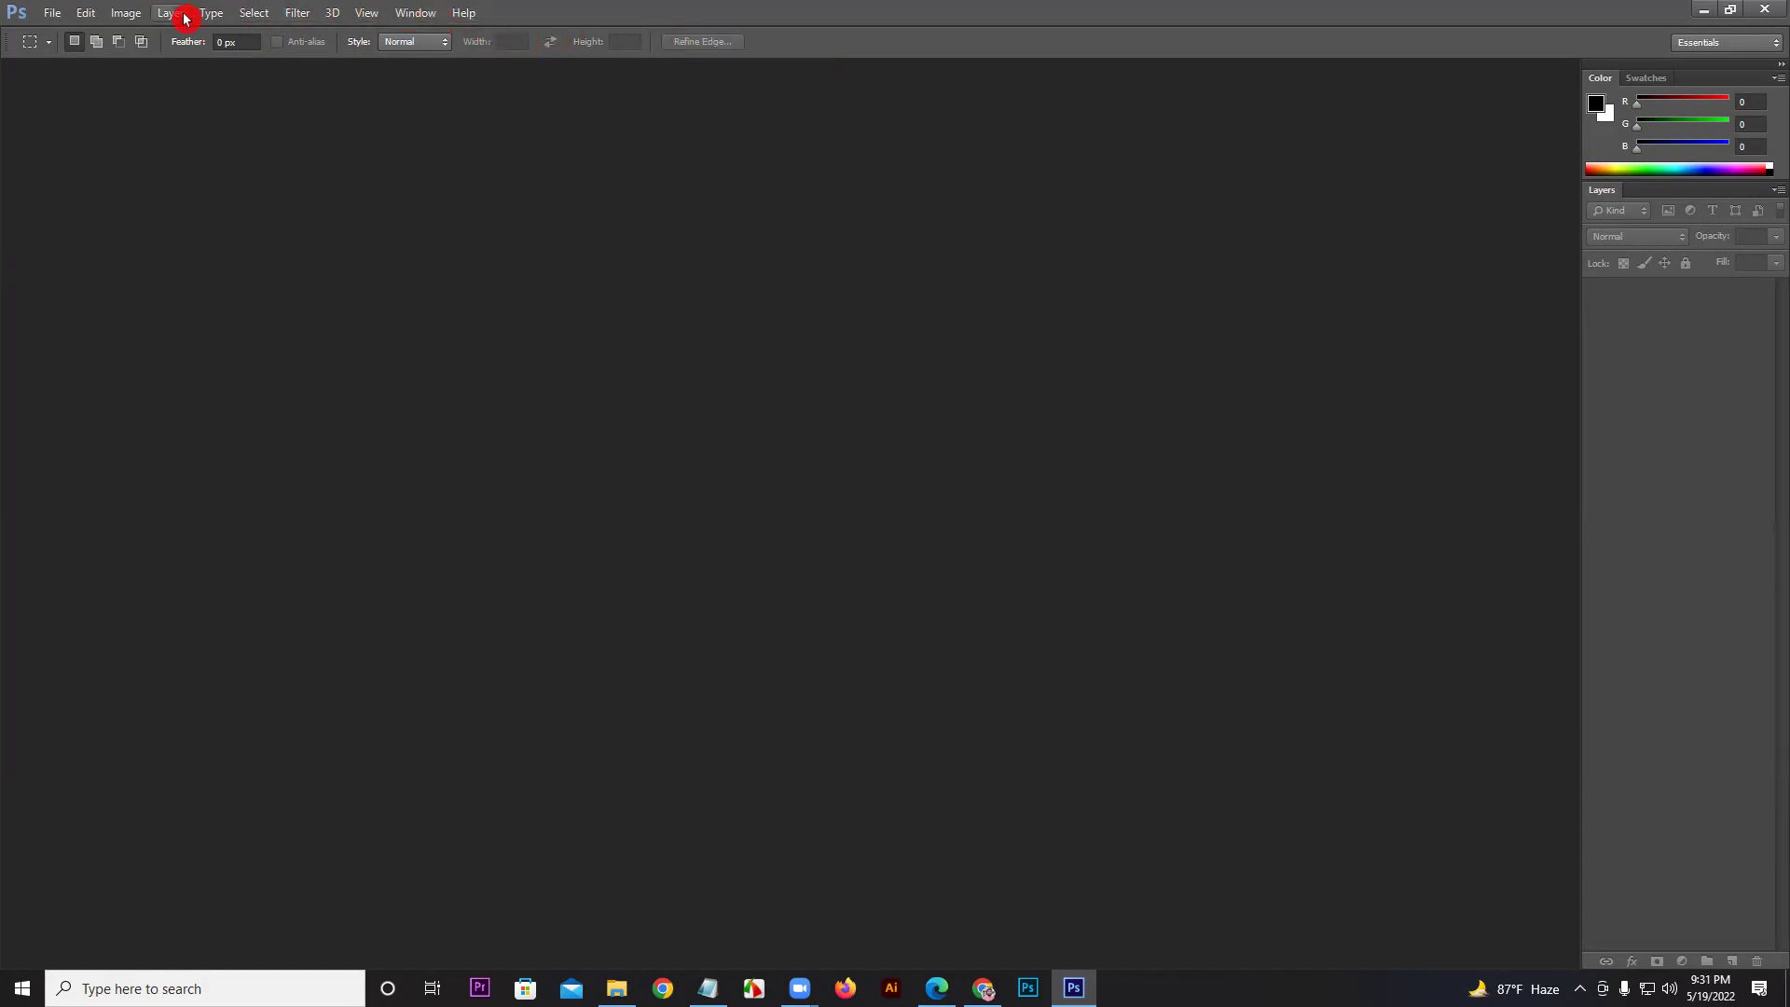
Step: Reset the workspace to Essentials and arrange the toolbox in two columns
{"action": "left_click", "coordinate": [407, 18]}
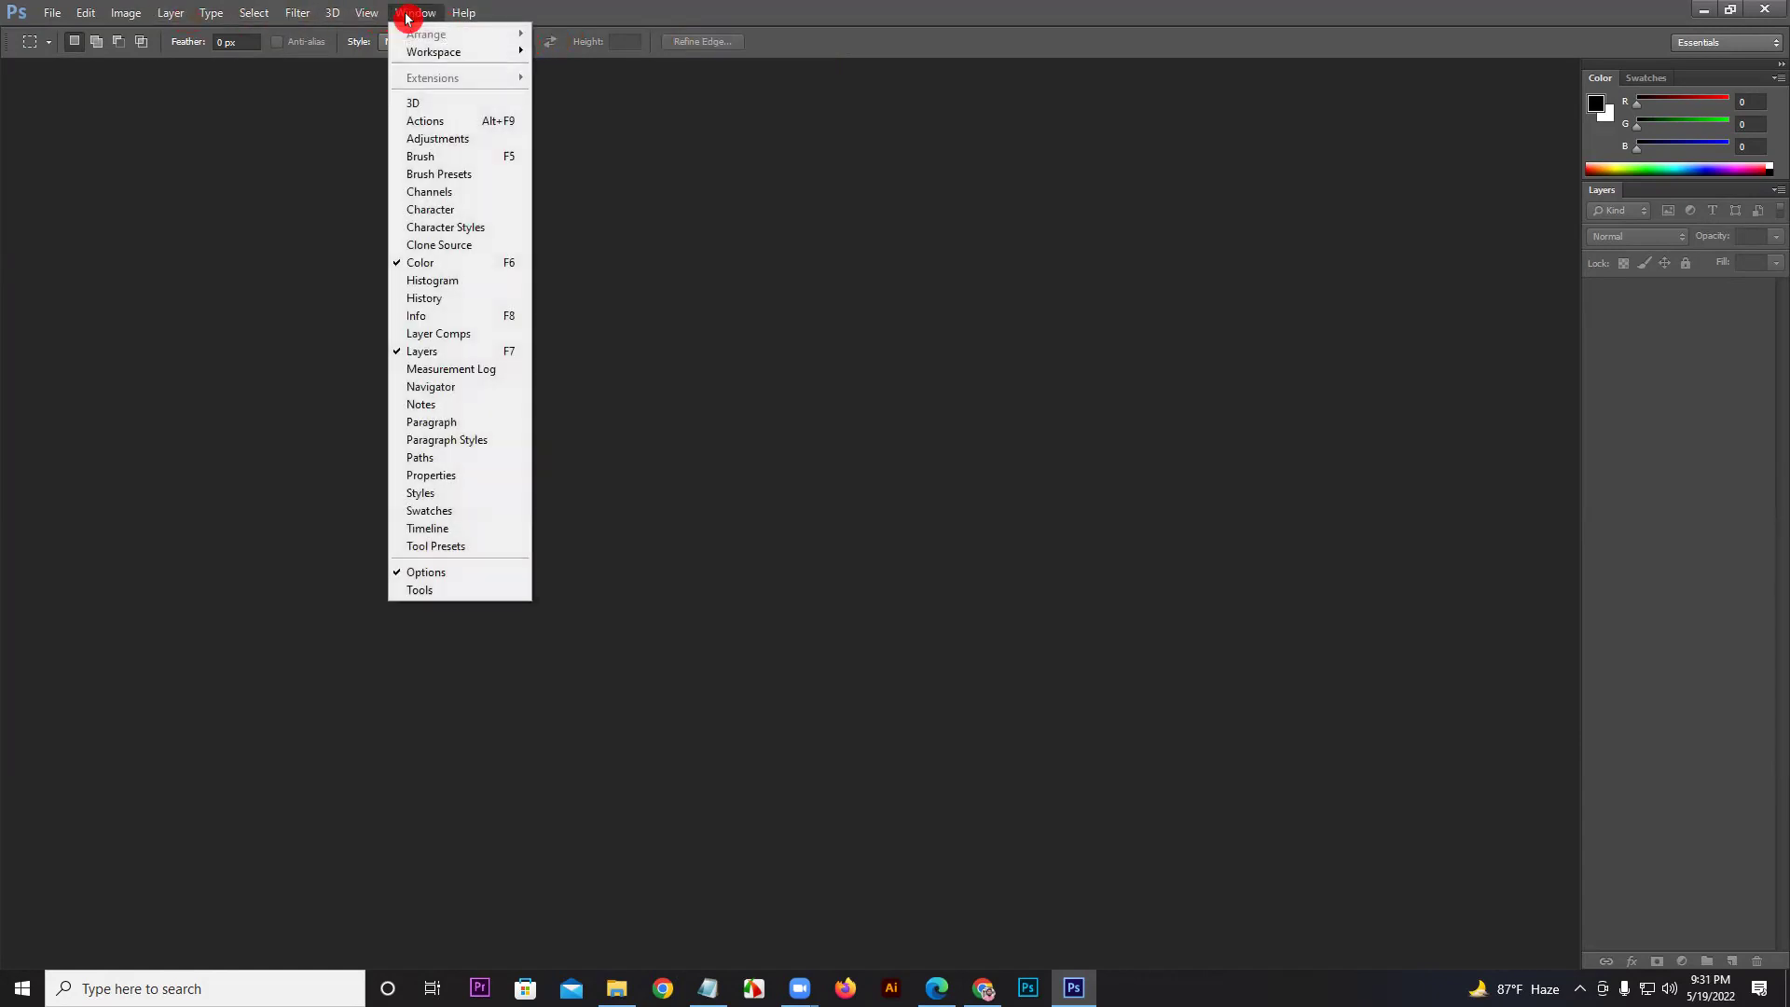
{"action": "mouse_move", "coordinate": [415, 56]}
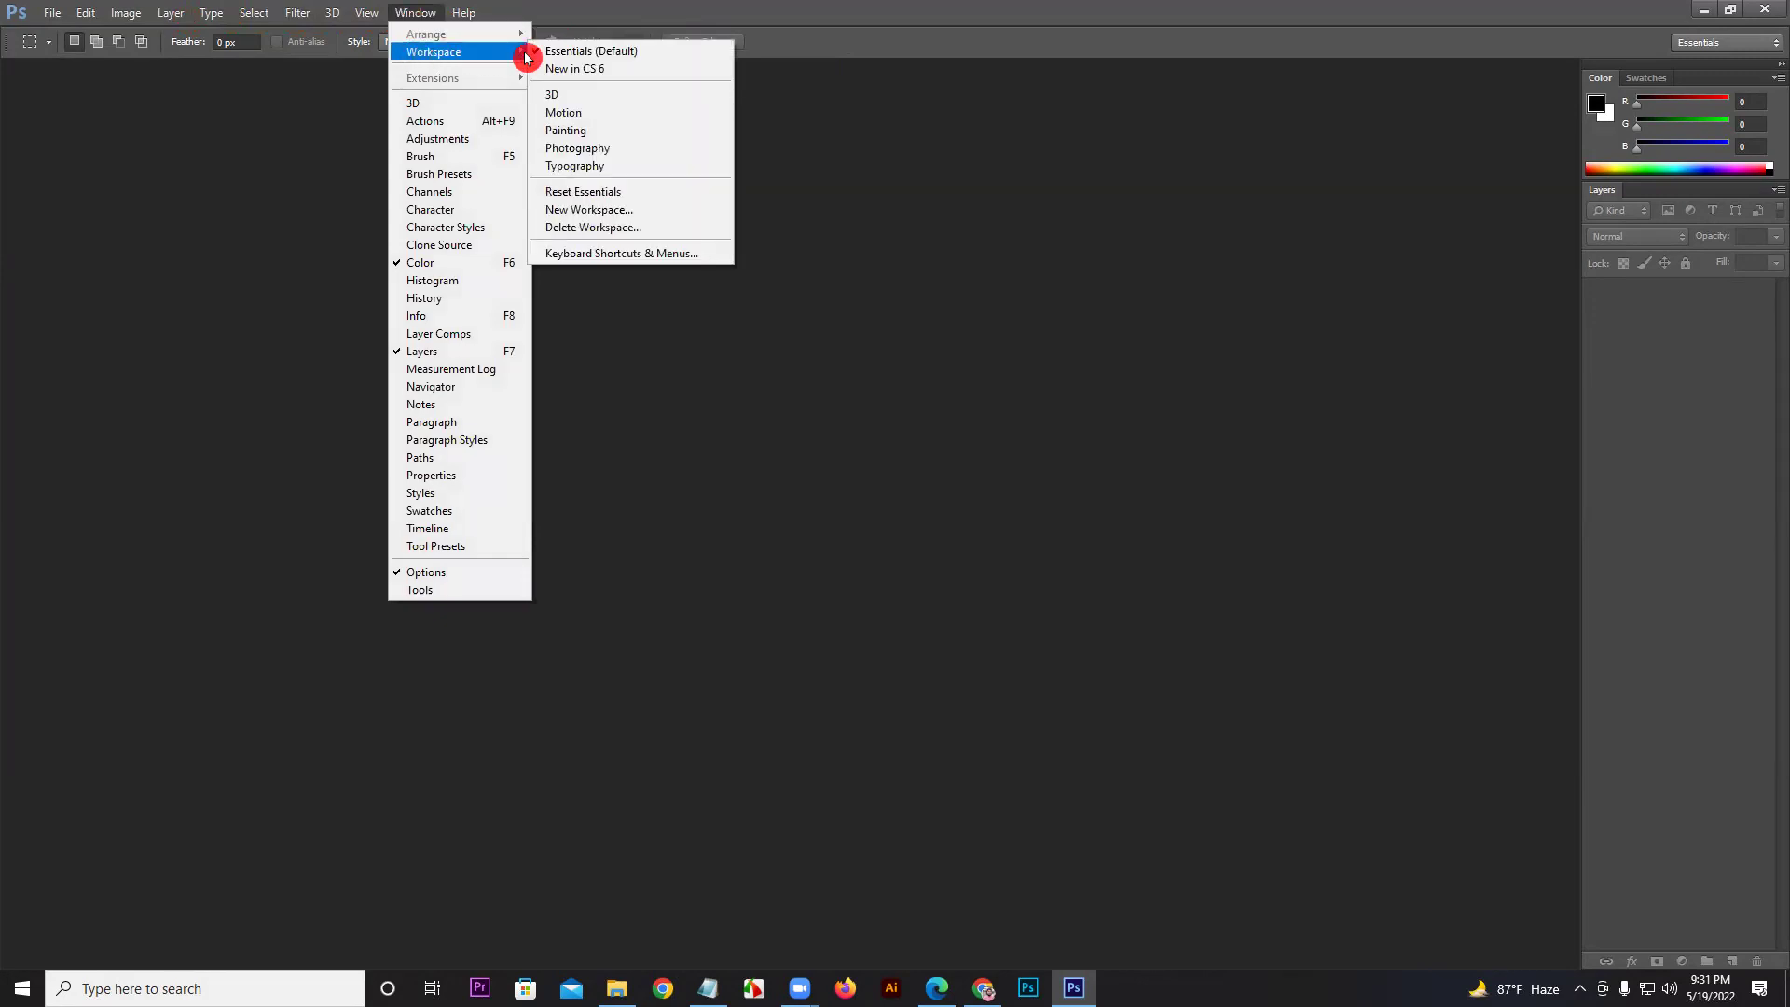
{"action": "left_click", "coordinate": [649, 194]}
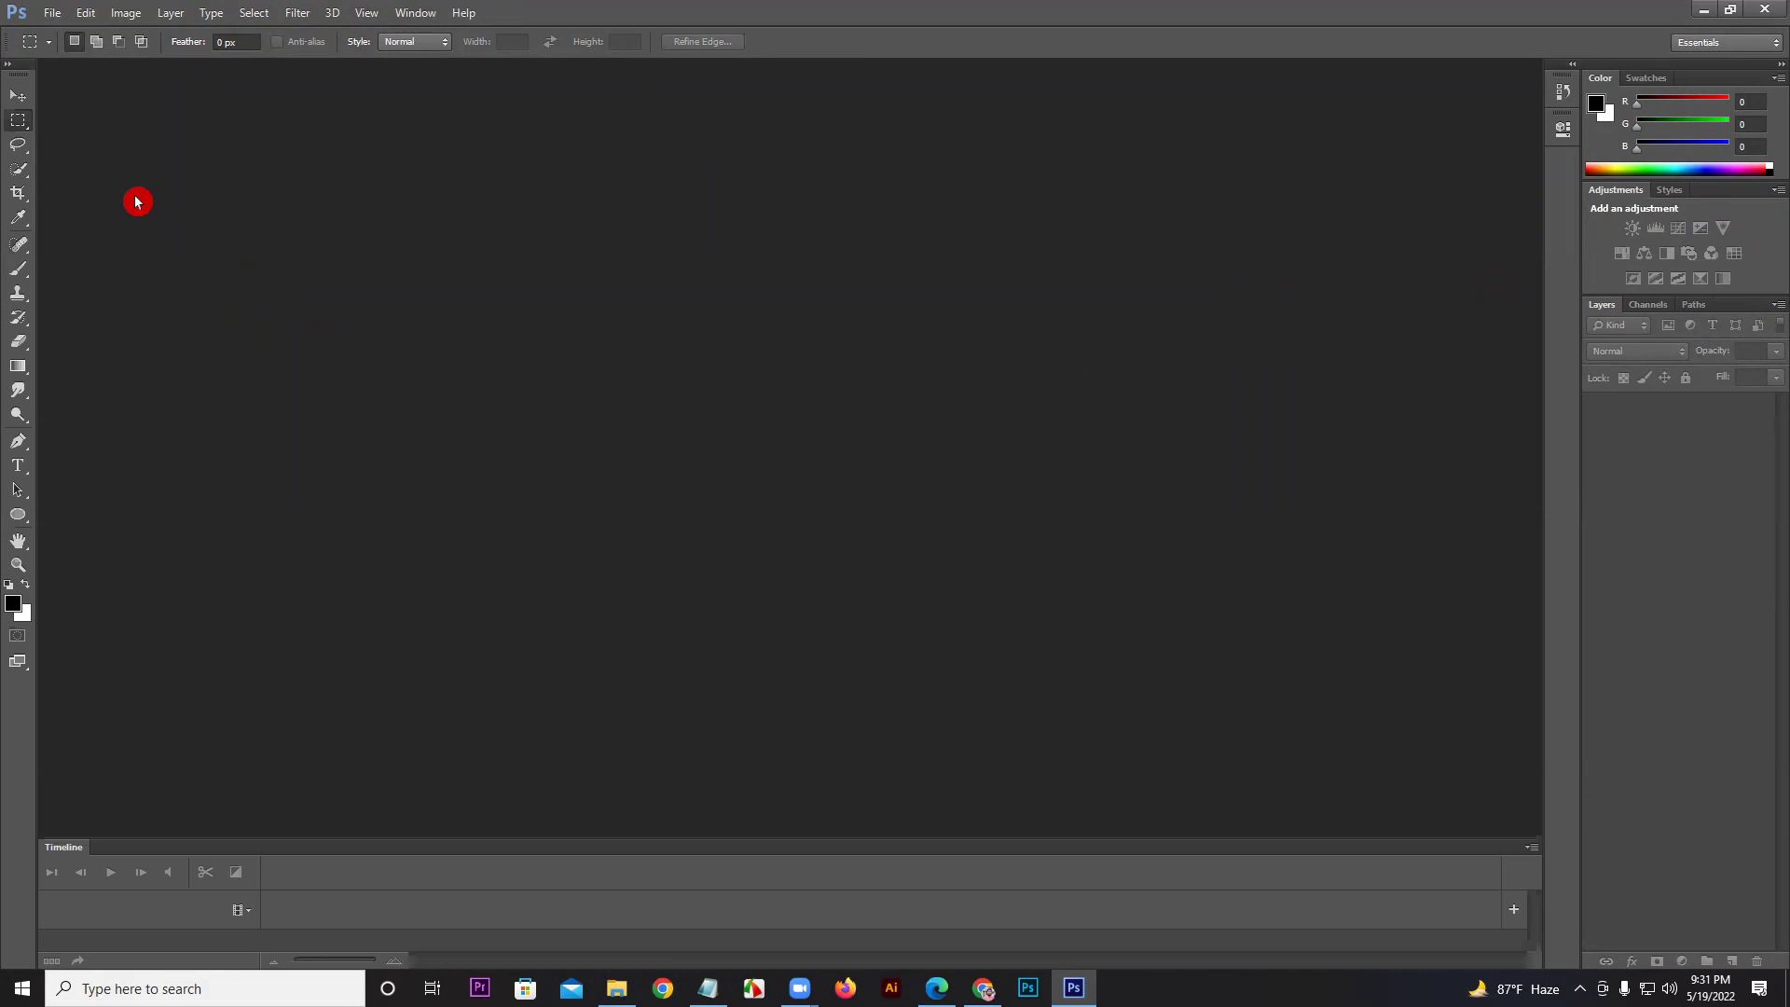
{"action": "left_click", "coordinate": [7, 64]}
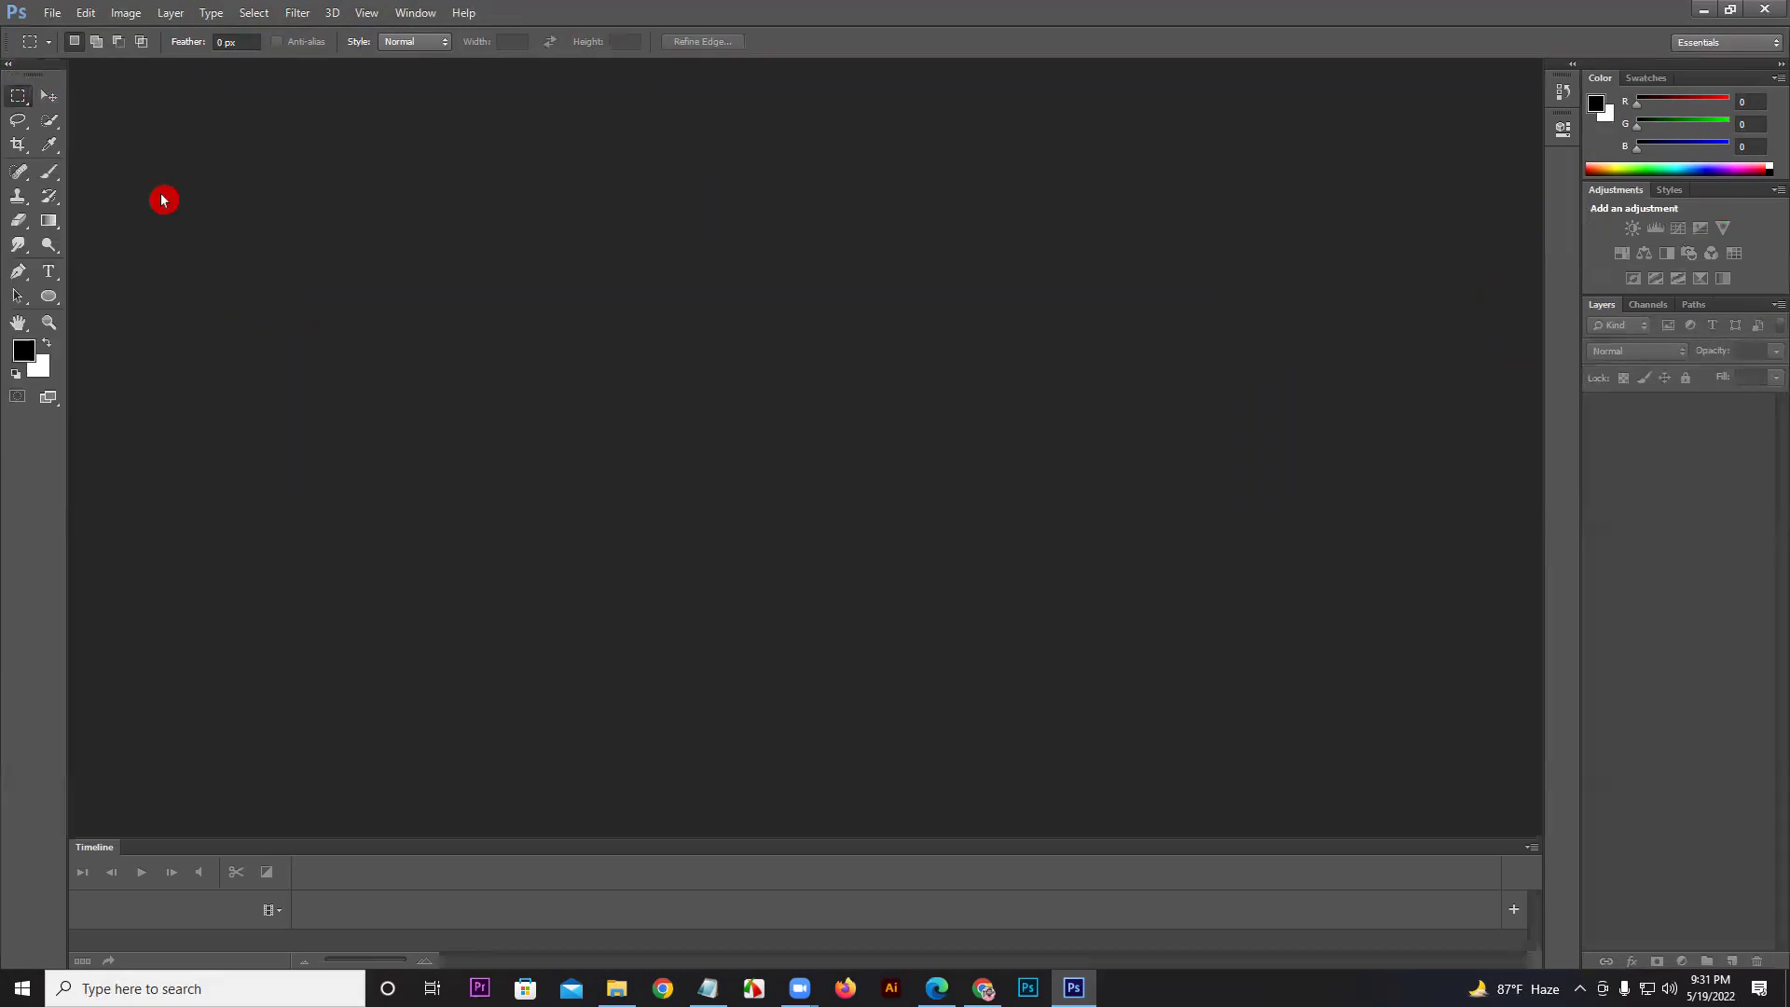
Step: Float the Timeline panel off the bottom of the workspace and close it
{"action": "left_click_drag", "start_coordinate": [1227, 846], "coordinate": [1162, 690]}
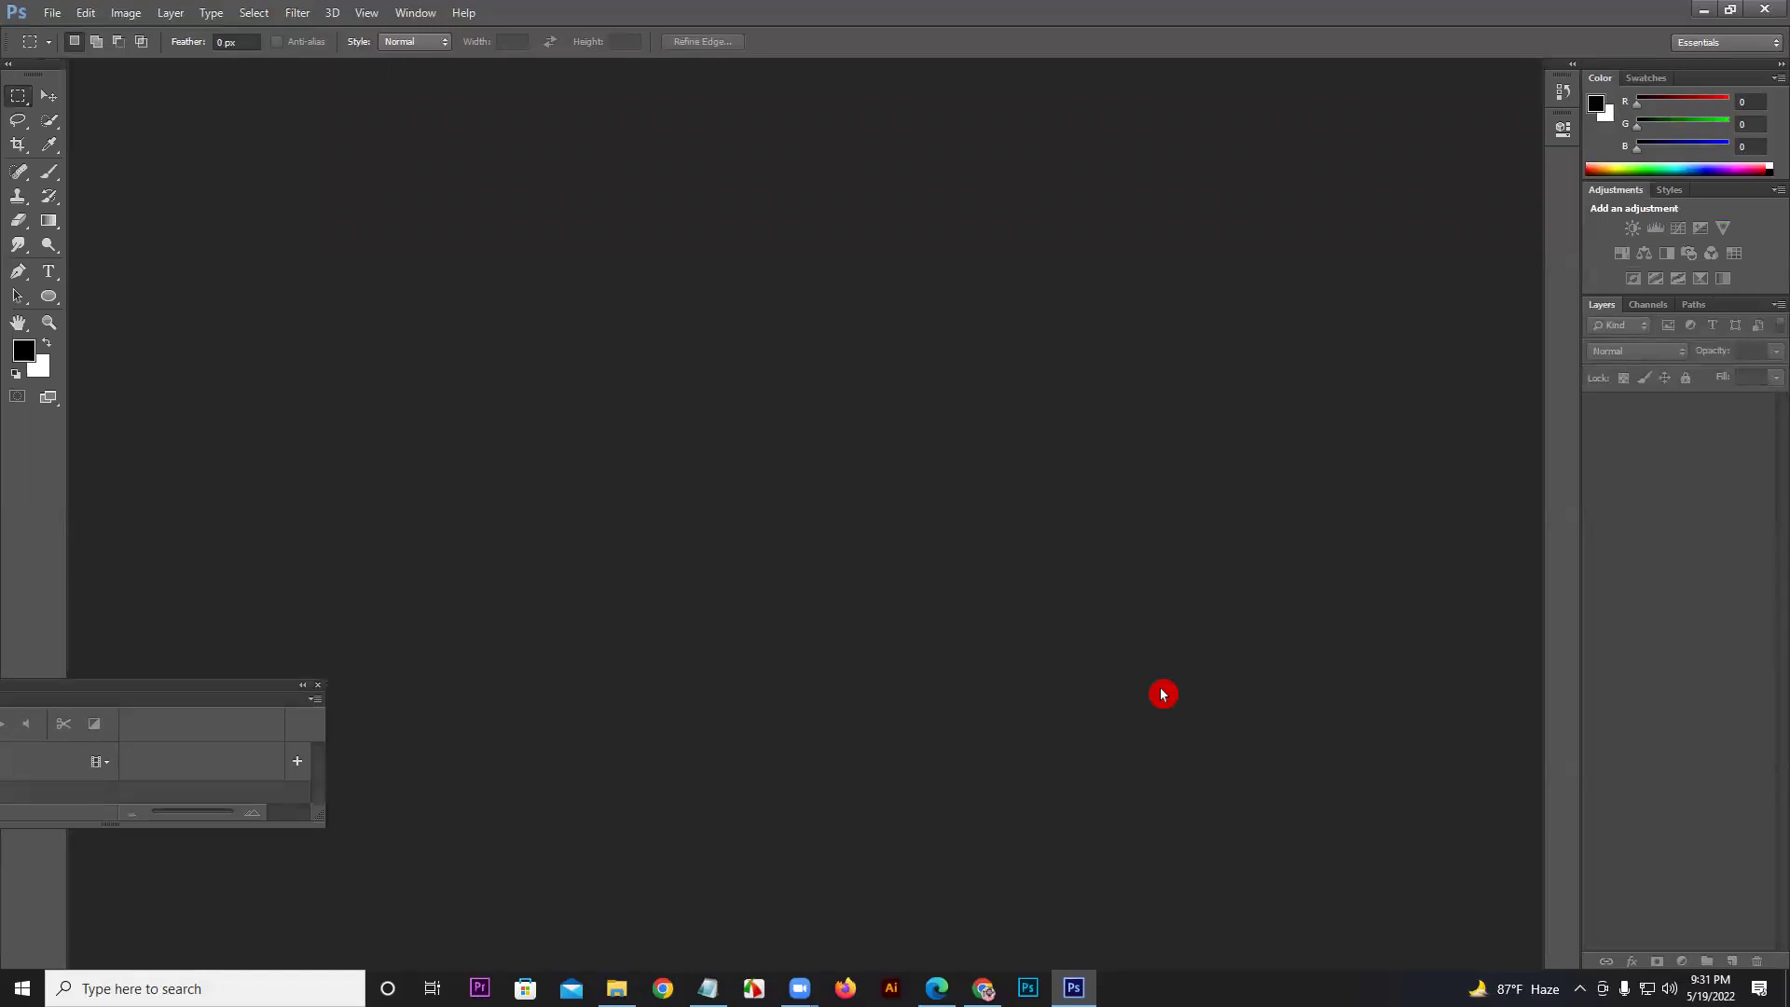
{"action": "left_click", "coordinate": [319, 687]}
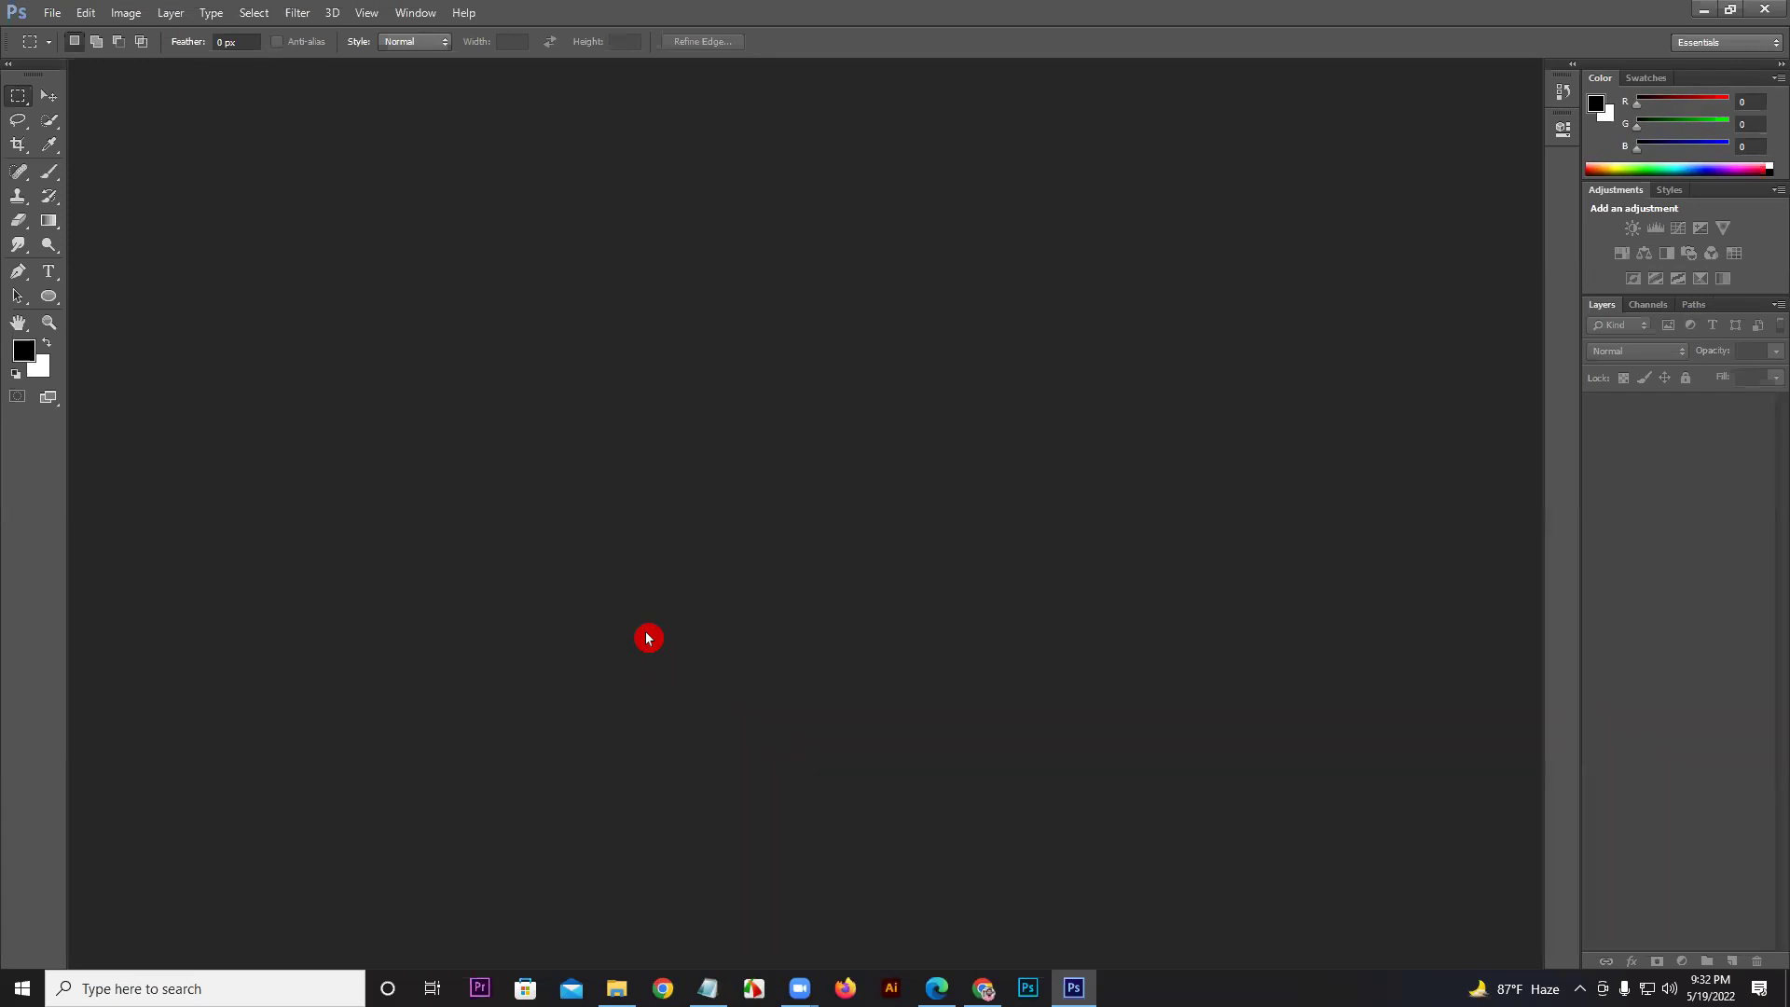
{"action": "left_click", "coordinate": [54, 13]}
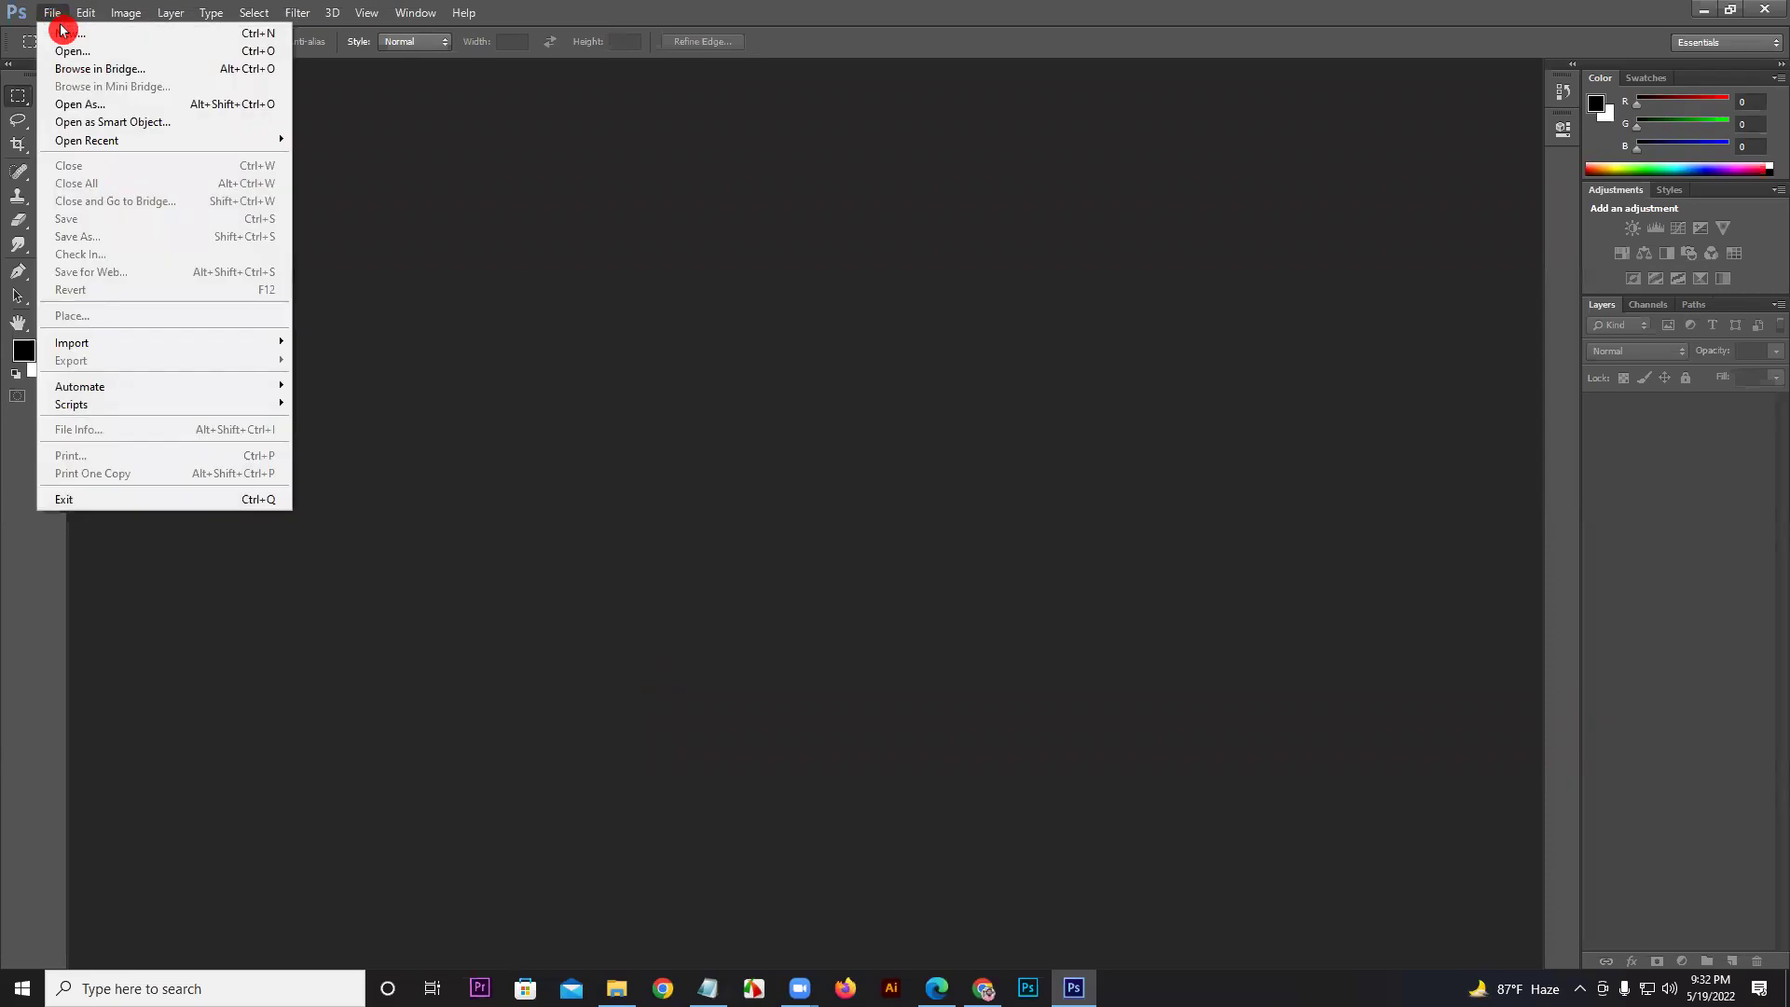
Step: Bring up the New document dialog, review its settings, and close it without creating a file
{"action": "left_click", "coordinate": [63, 33]}
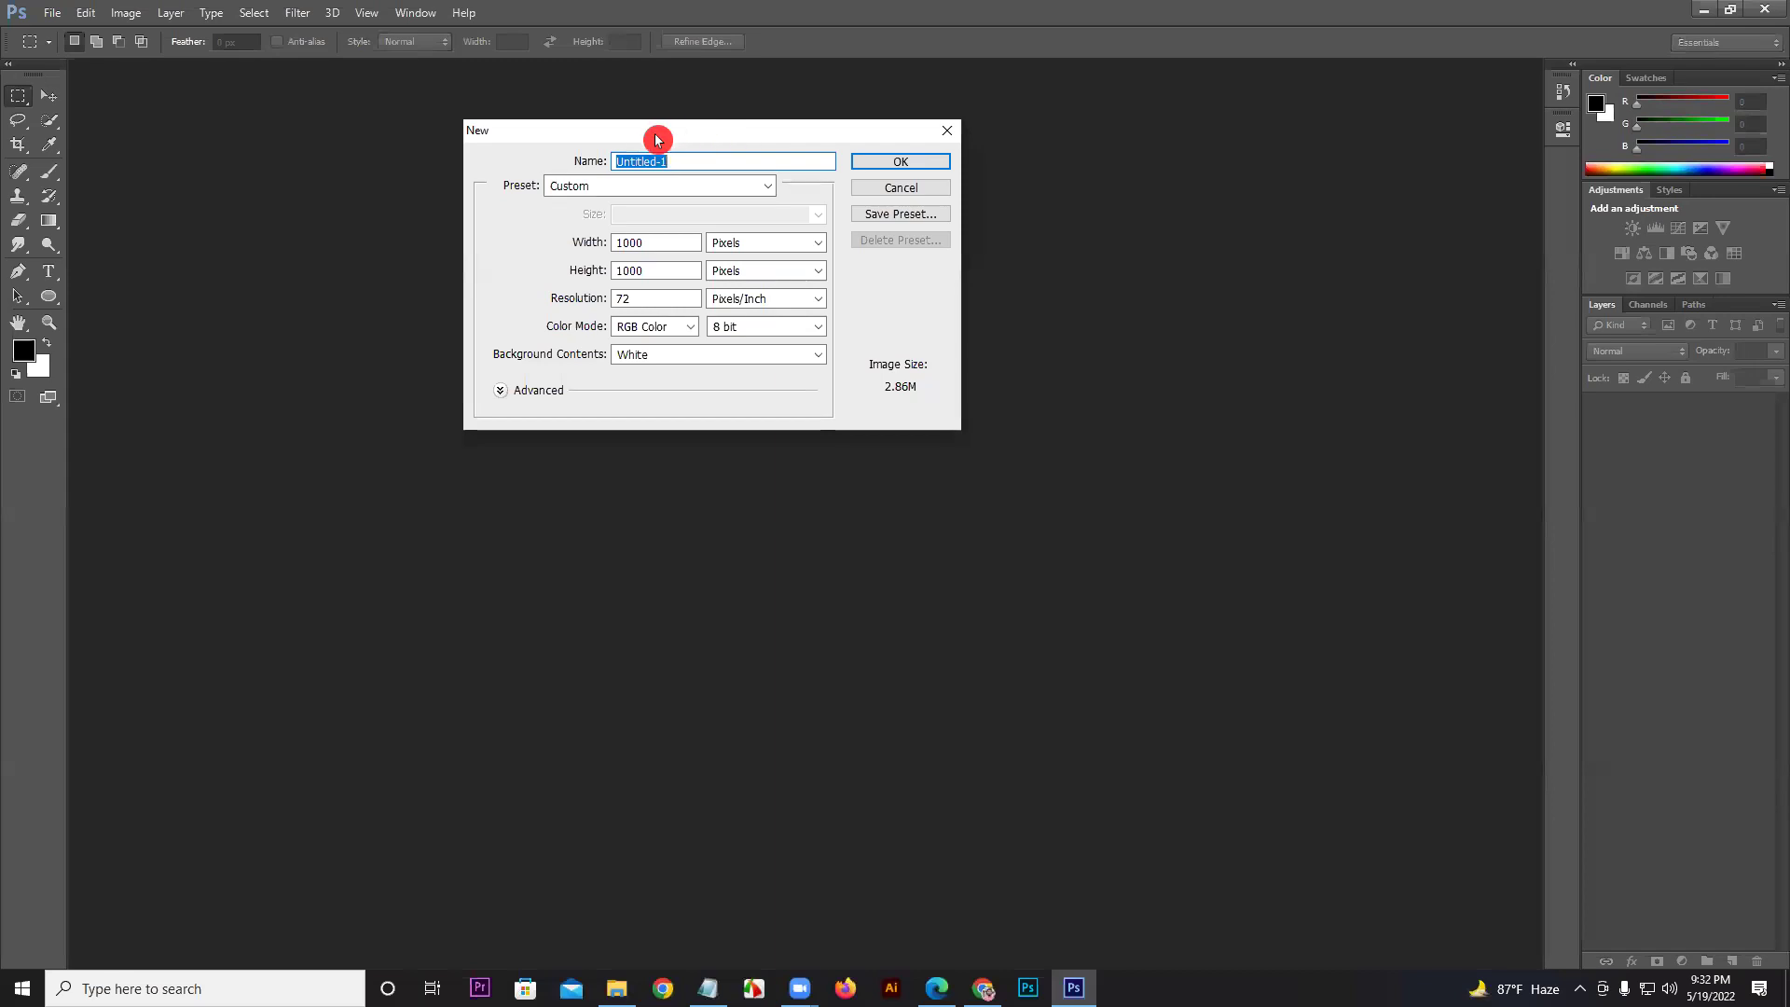
{"action": "left_click", "coordinate": [544, 161]}
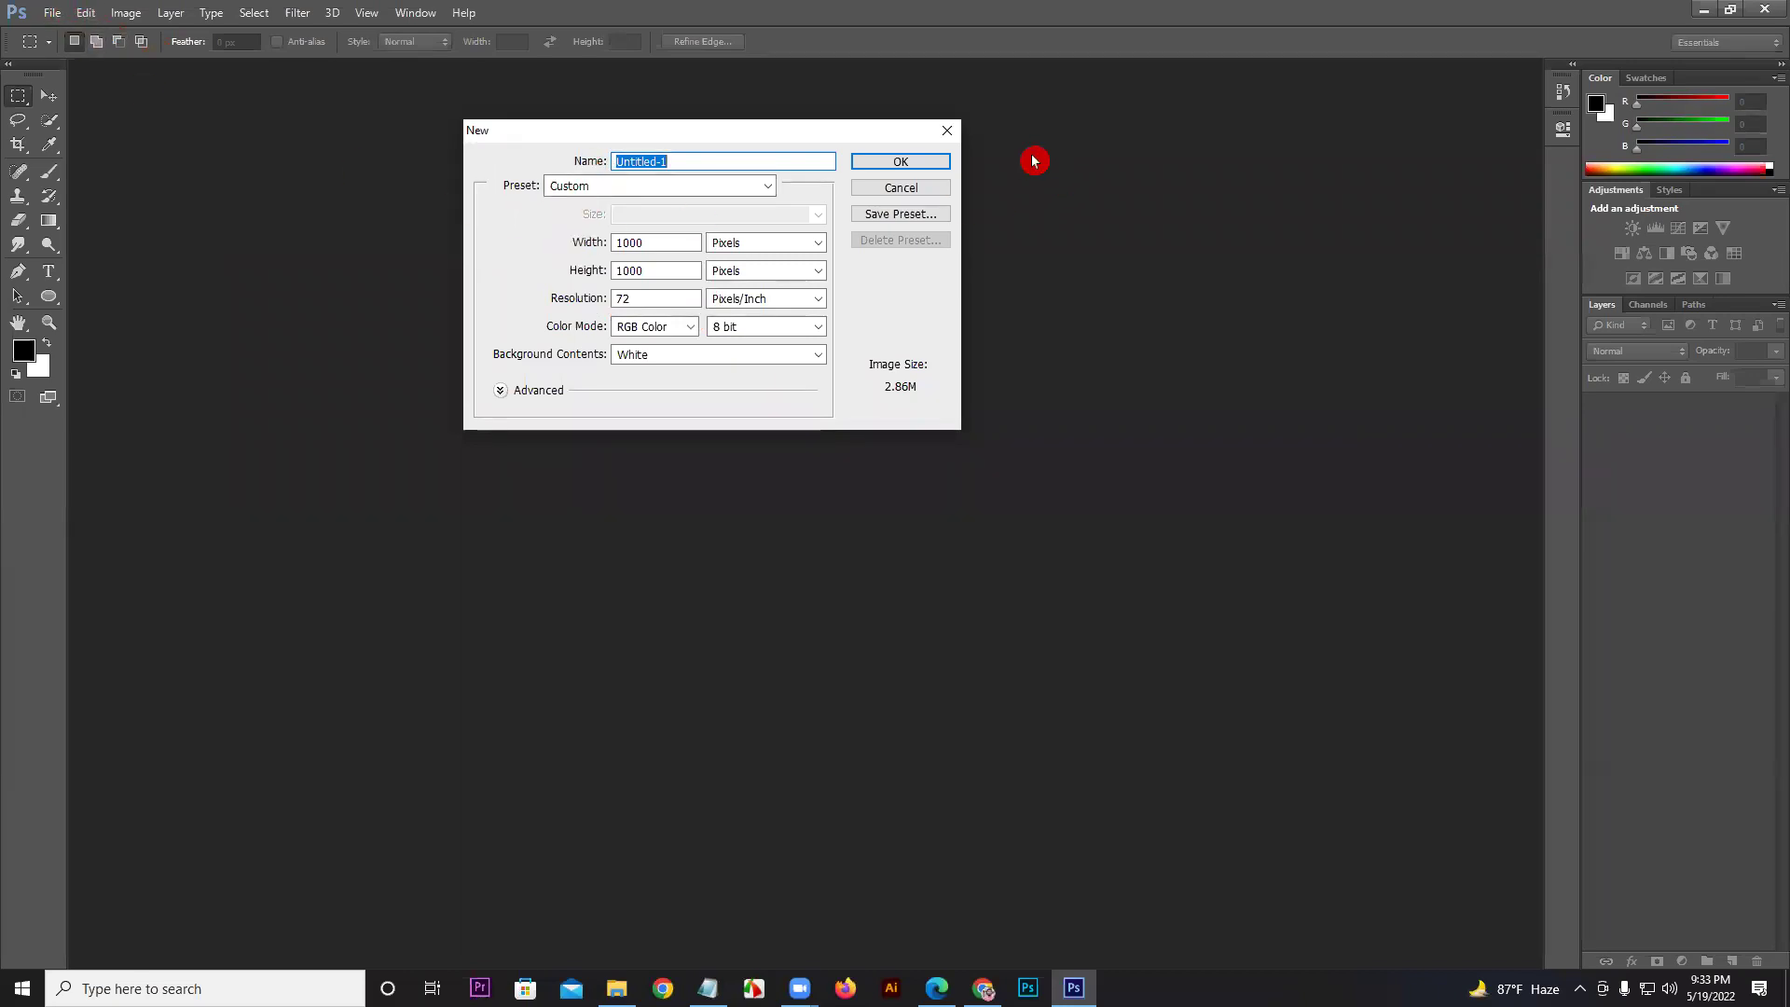
{"action": "left_click", "coordinate": [948, 138]}
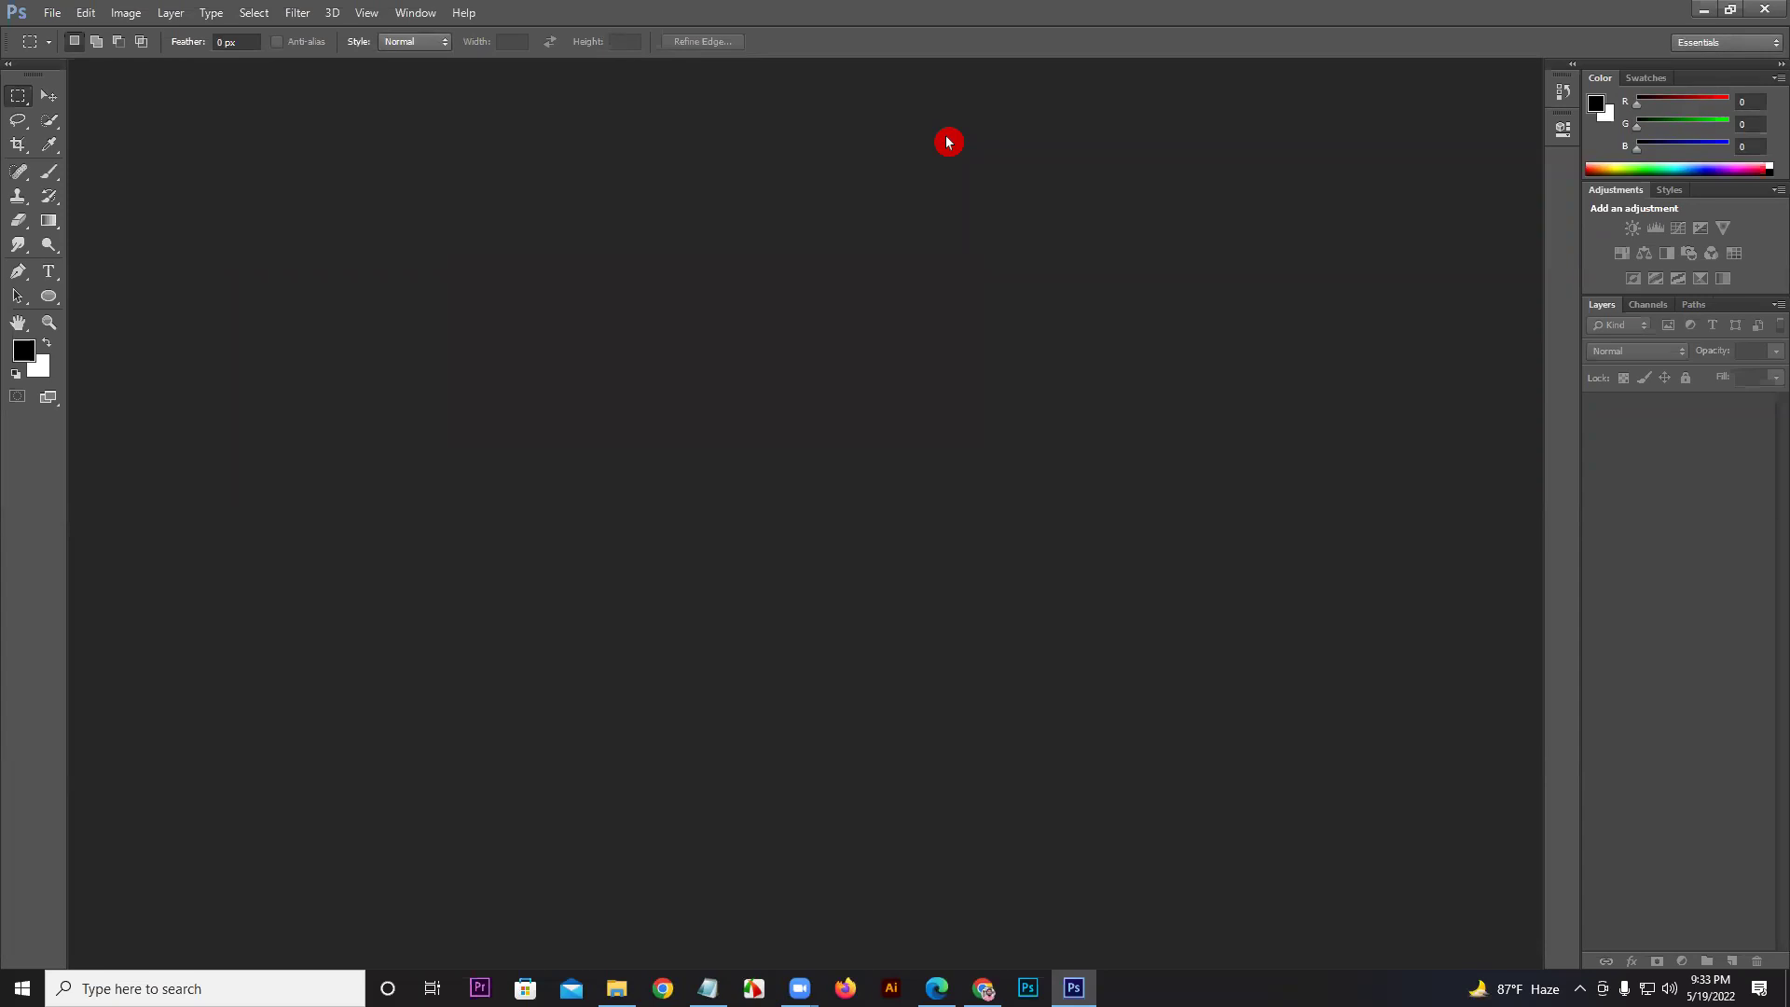
Step: Bring back the New dialog with Ctrl+N: Untitled-1, 1000 × 1000 px, 72 ppi, RGB, White
{"action": "key", "text": "ctrl+n"}
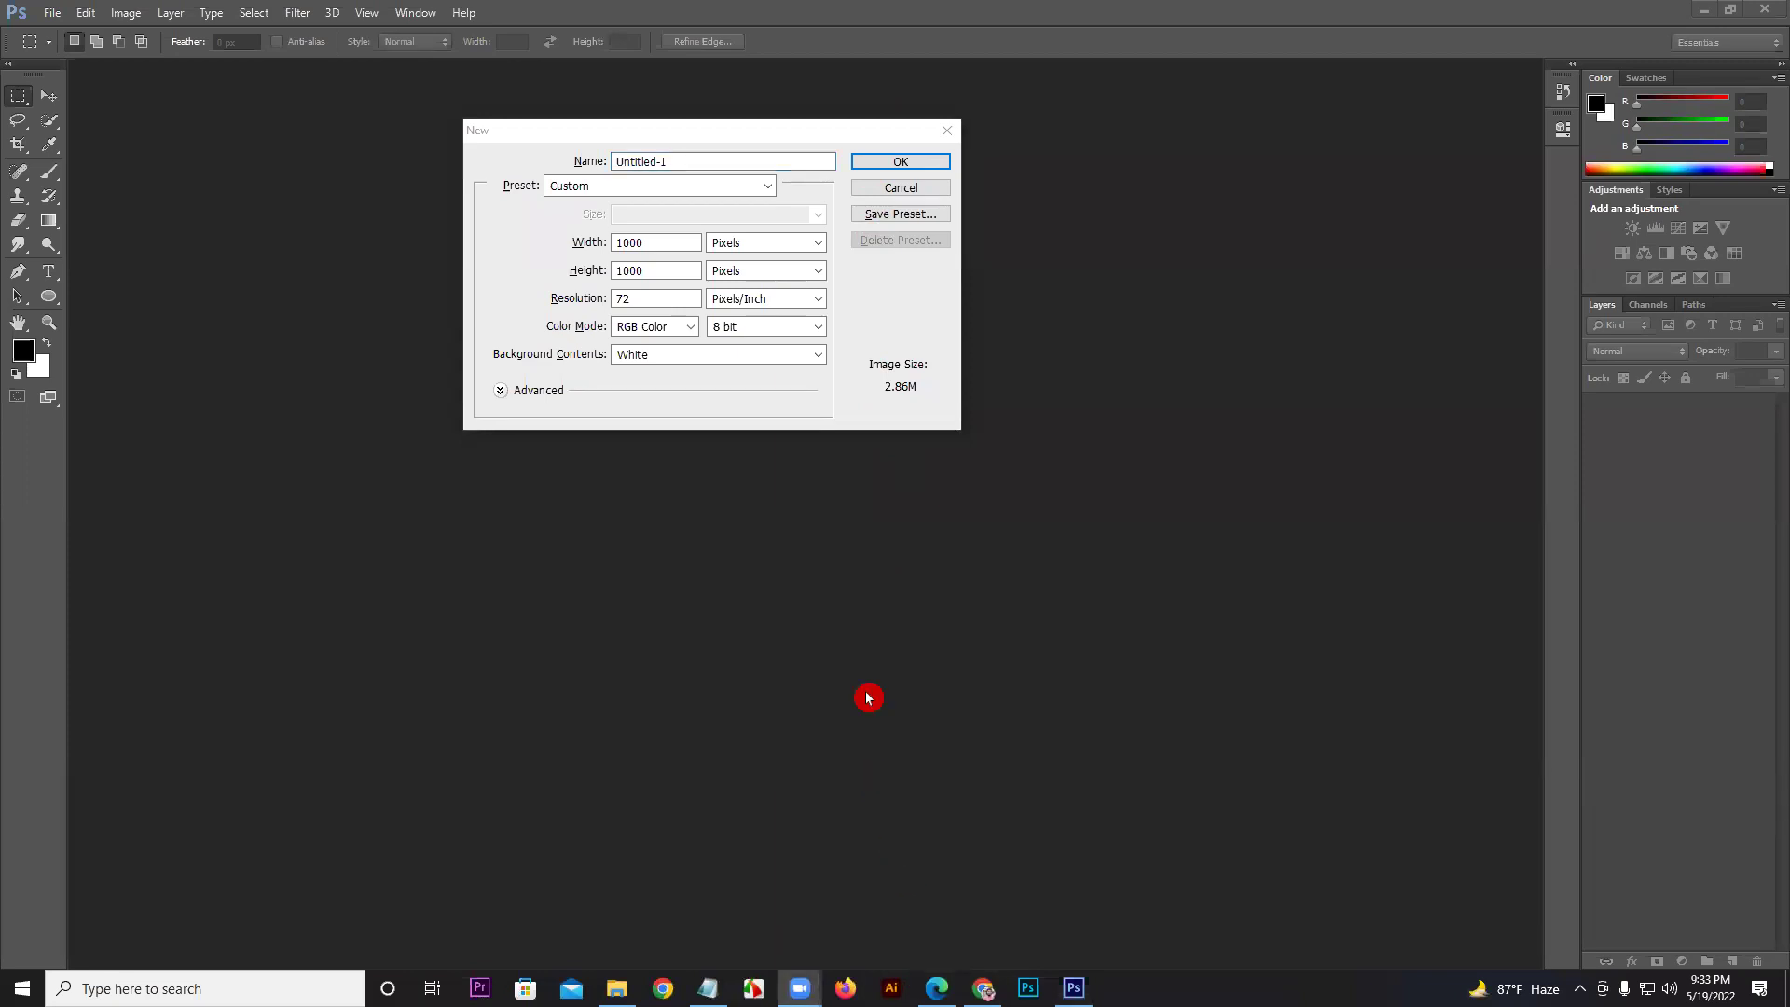
Step: Name the document 'Class 01' and try the Default Photoshop Size preset
{"action": "left_click", "coordinate": [690, 155]}
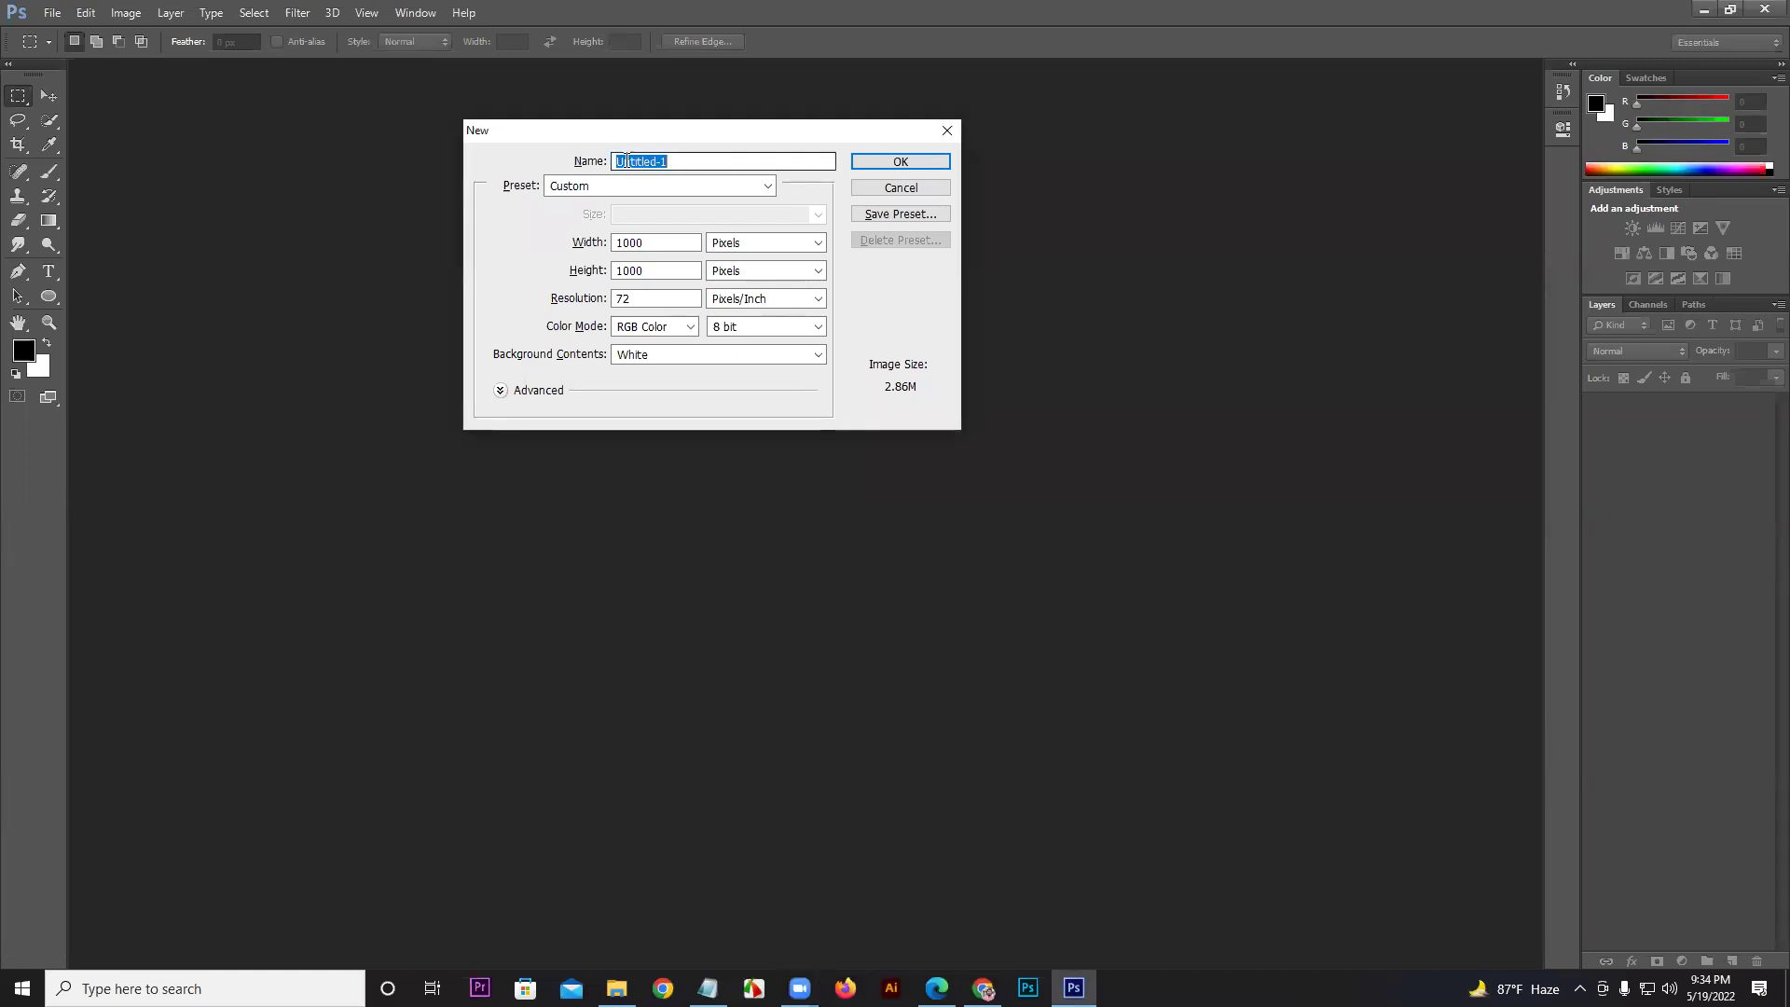
{"action": "type", "text": "Class 01"}
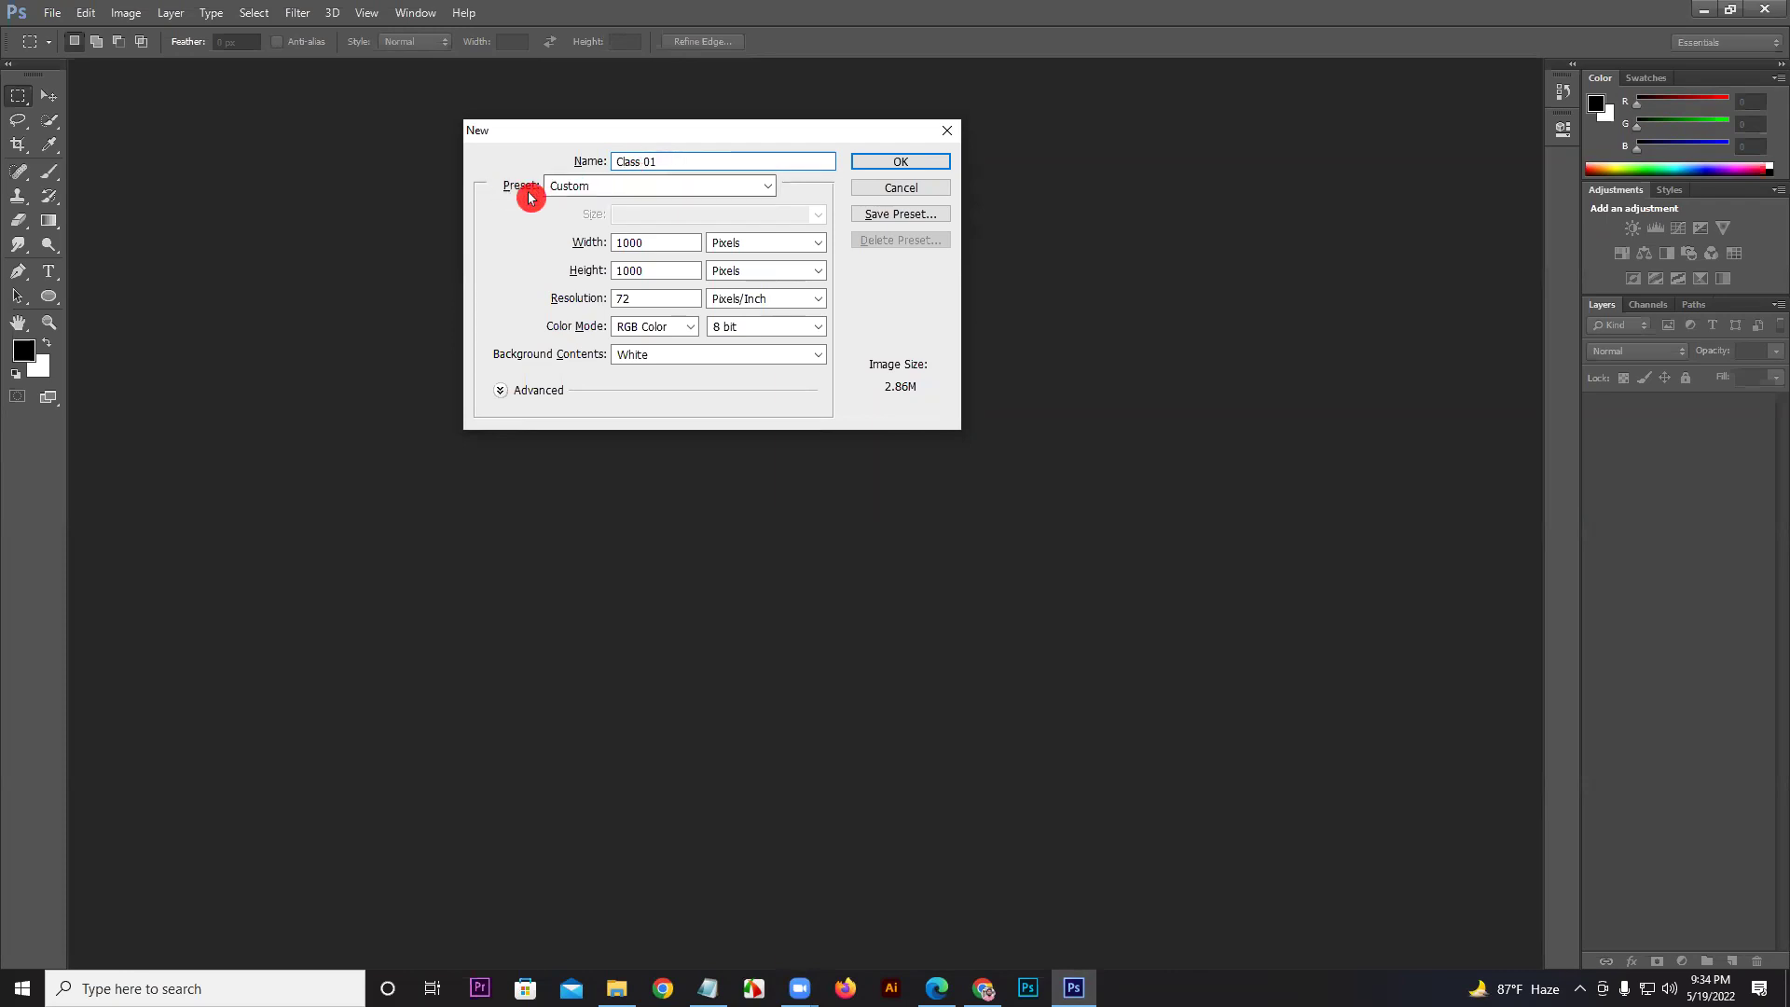
{"action": "left_click", "coordinate": [576, 187]}
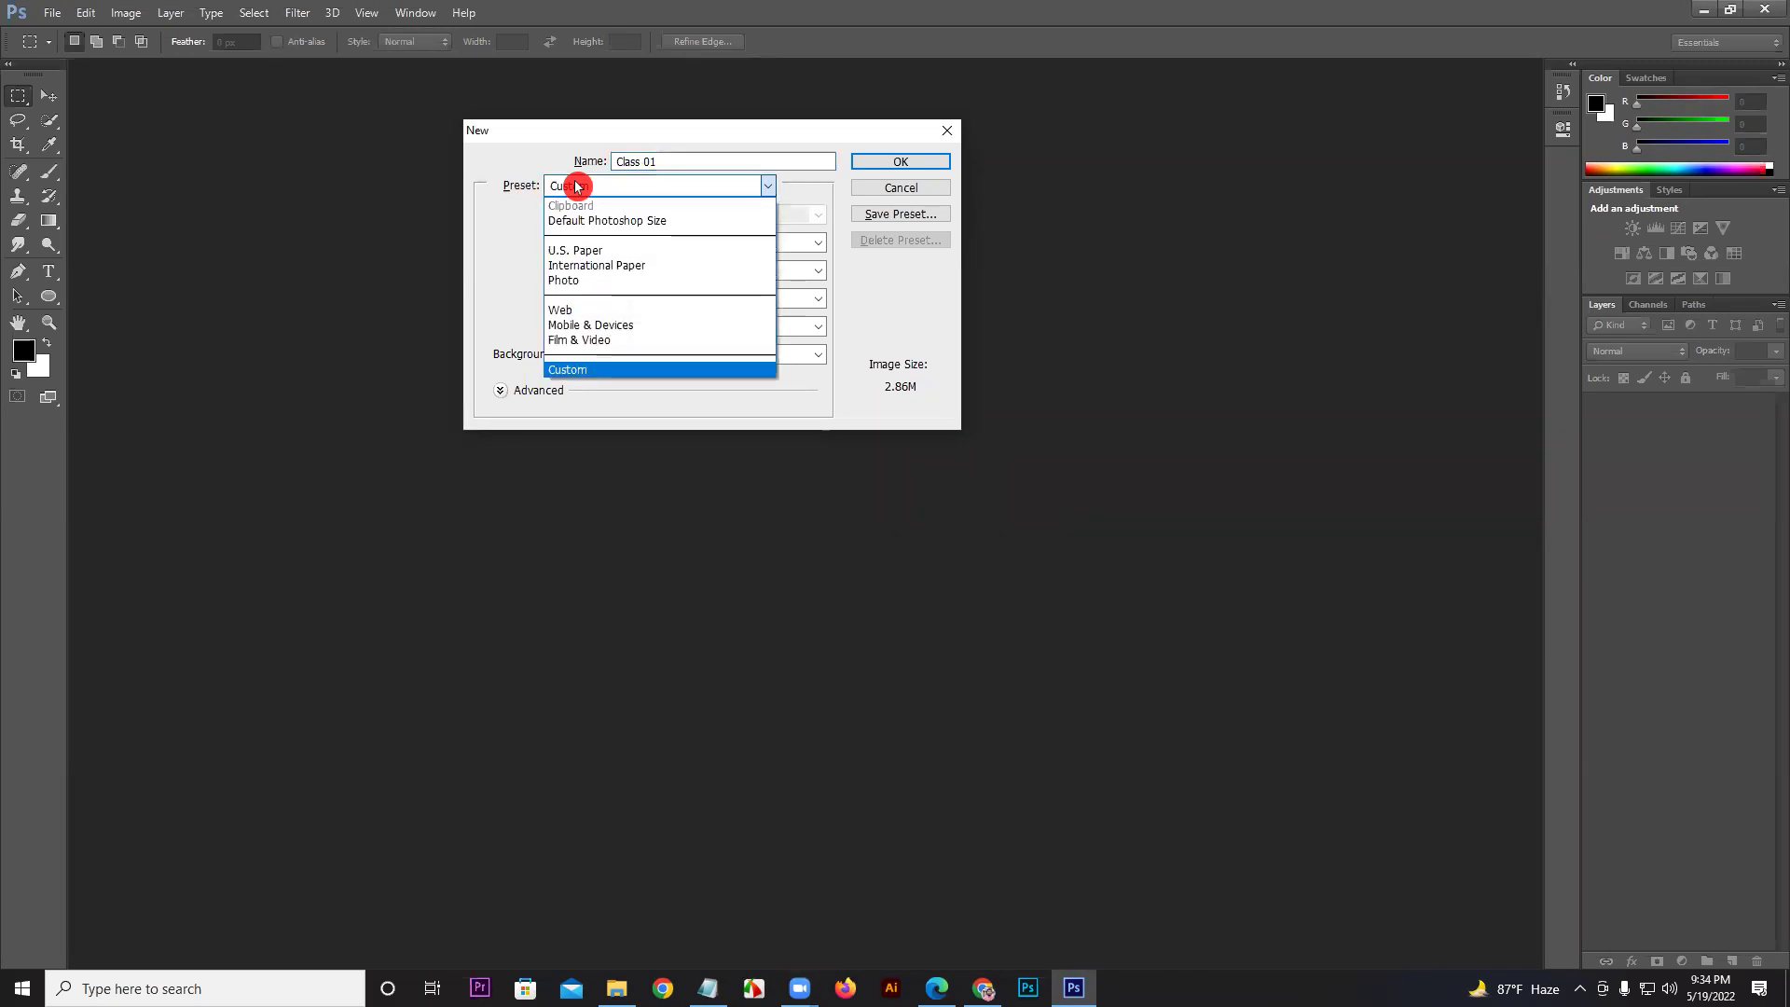
{"action": "left_click", "coordinate": [606, 221]}
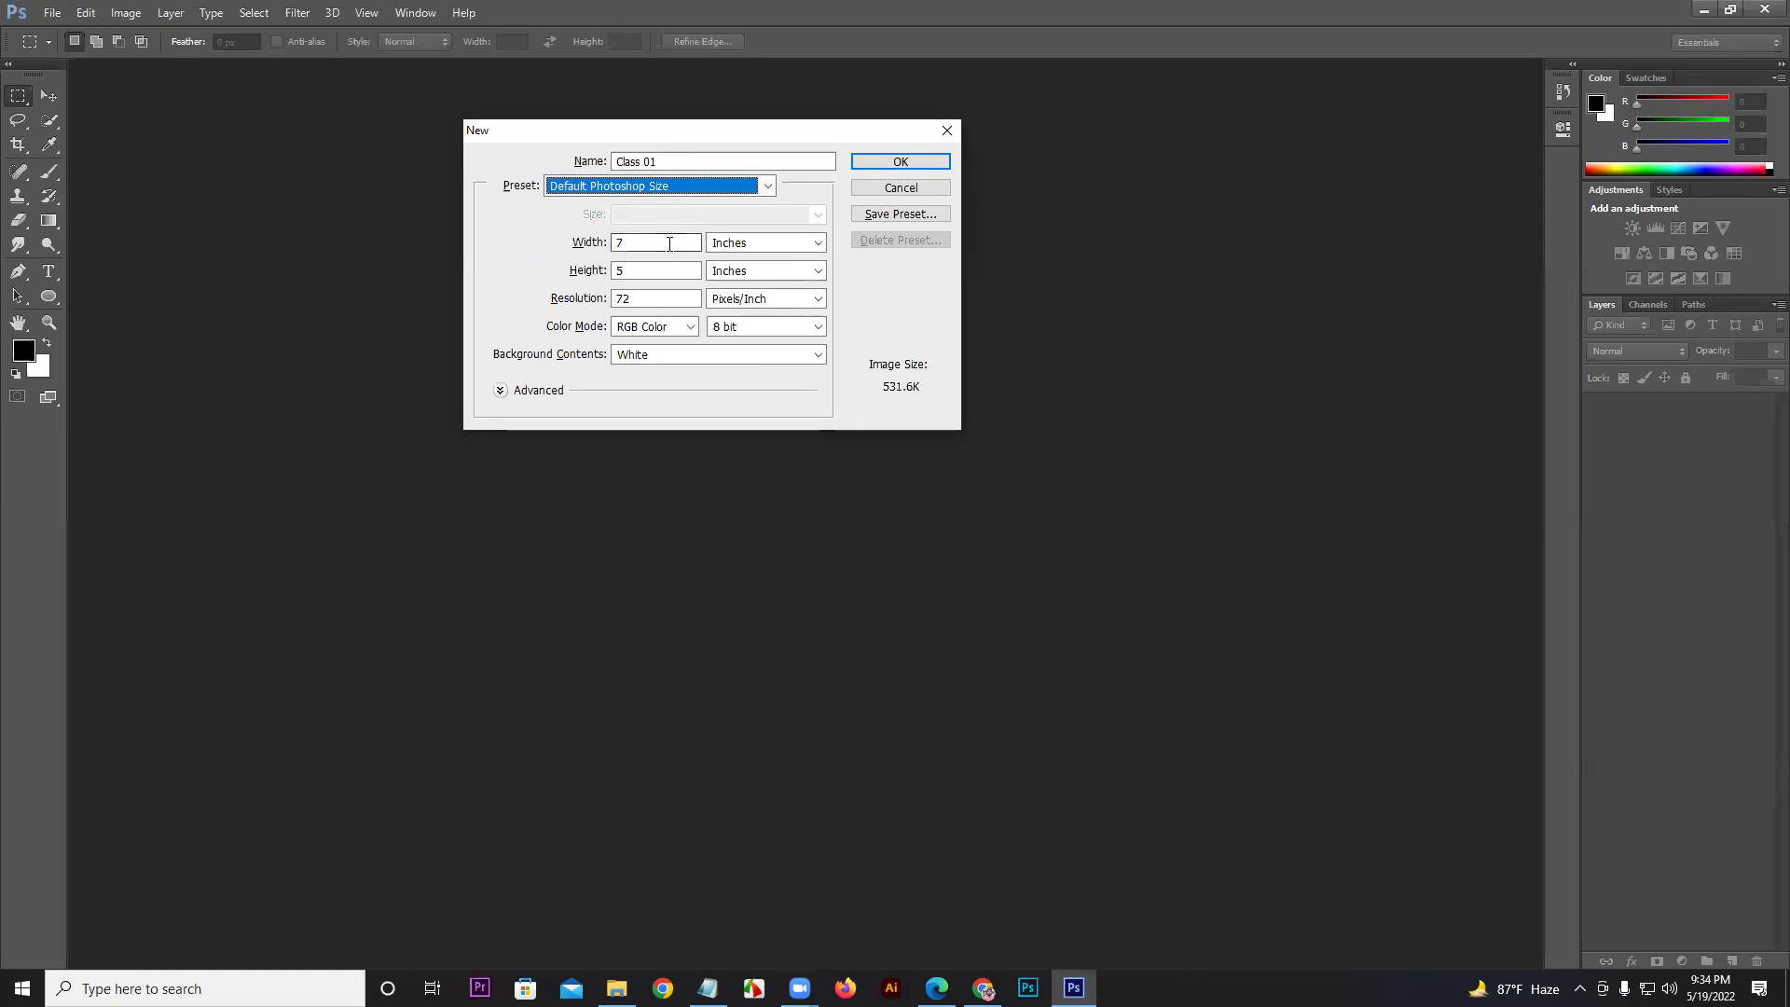
Step: Choose the U.S. Paper preset with Letter size, 8.5 × 11 inches at 300 ppi
{"action": "left_click", "coordinate": [592, 195]}
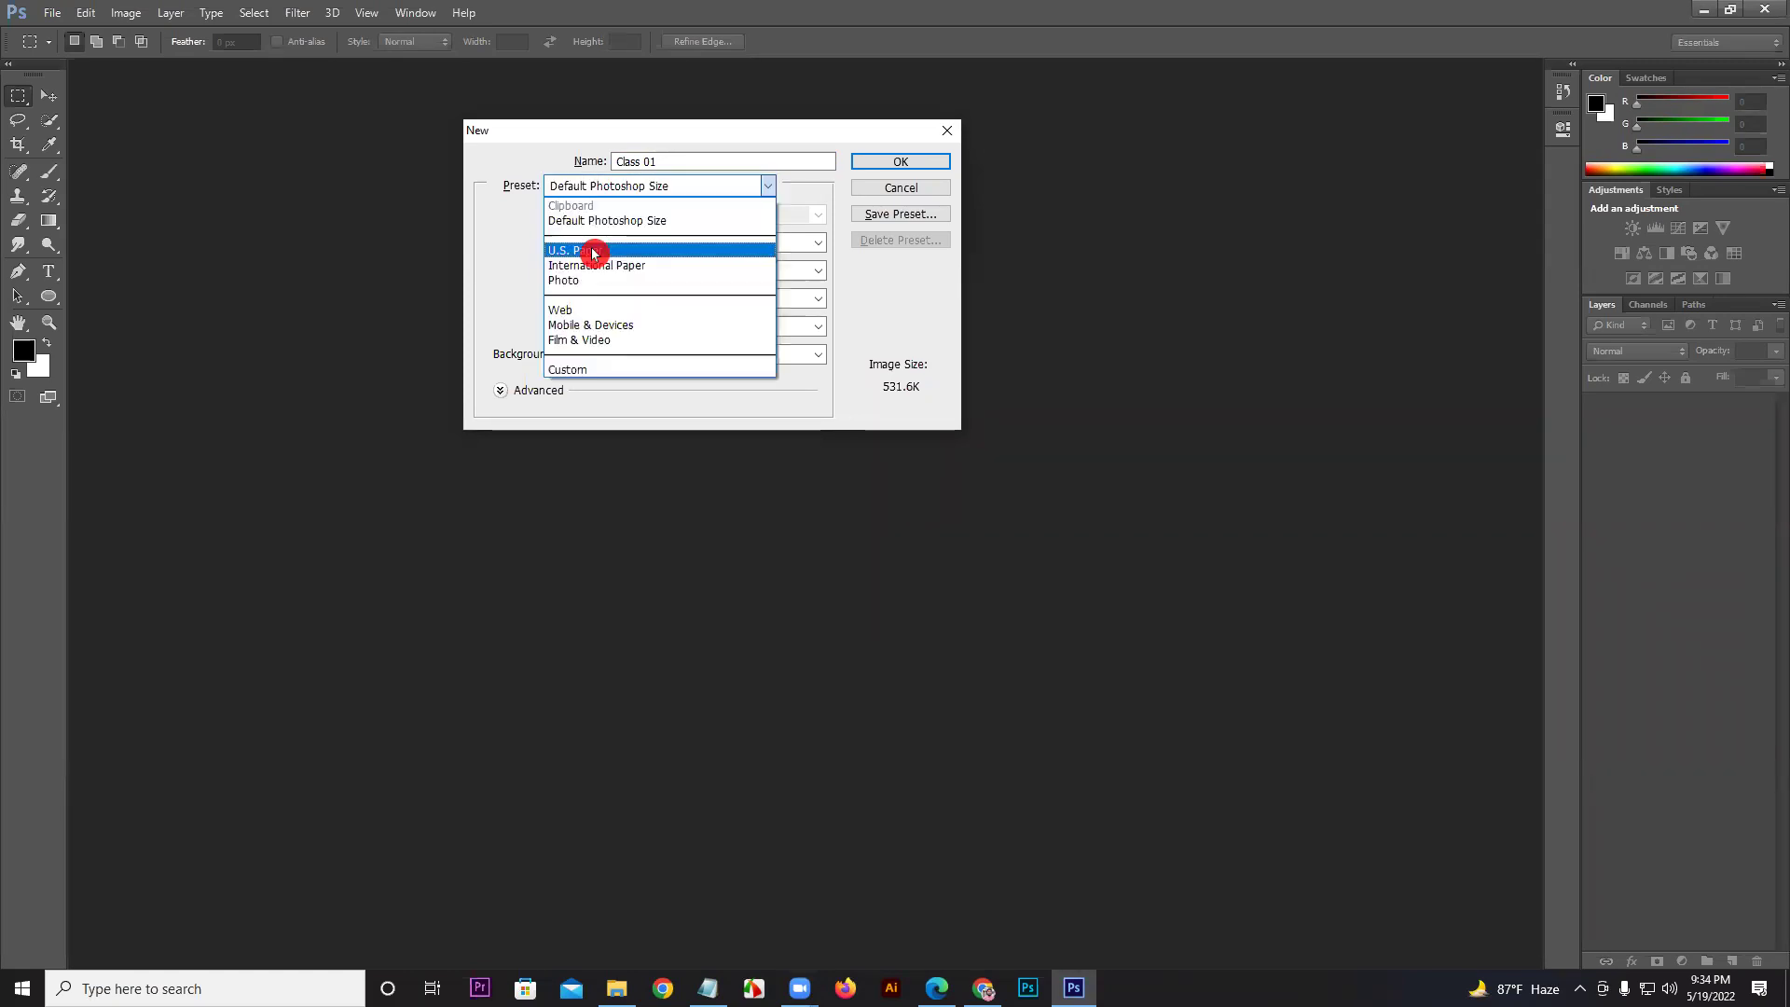
{"action": "left_click", "coordinate": [591, 248]}
{"action": "left_click", "coordinate": [591, 248]}
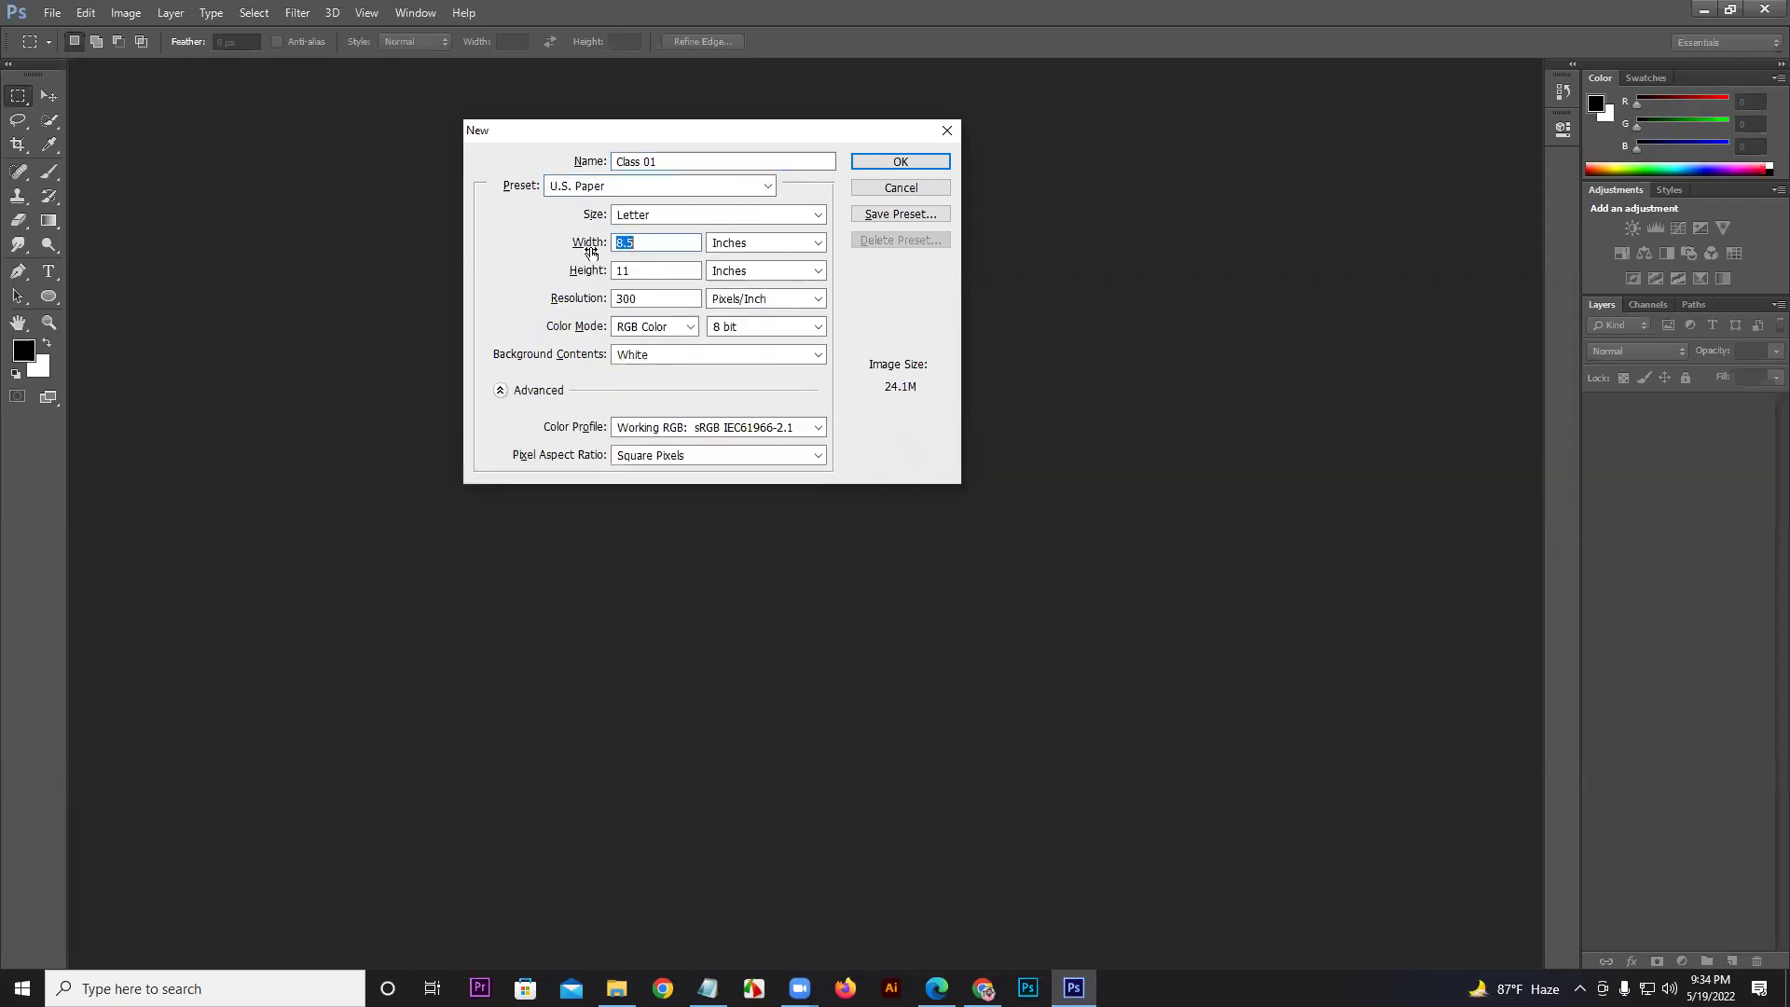
{"action": "left_click", "coordinate": [623, 215]}
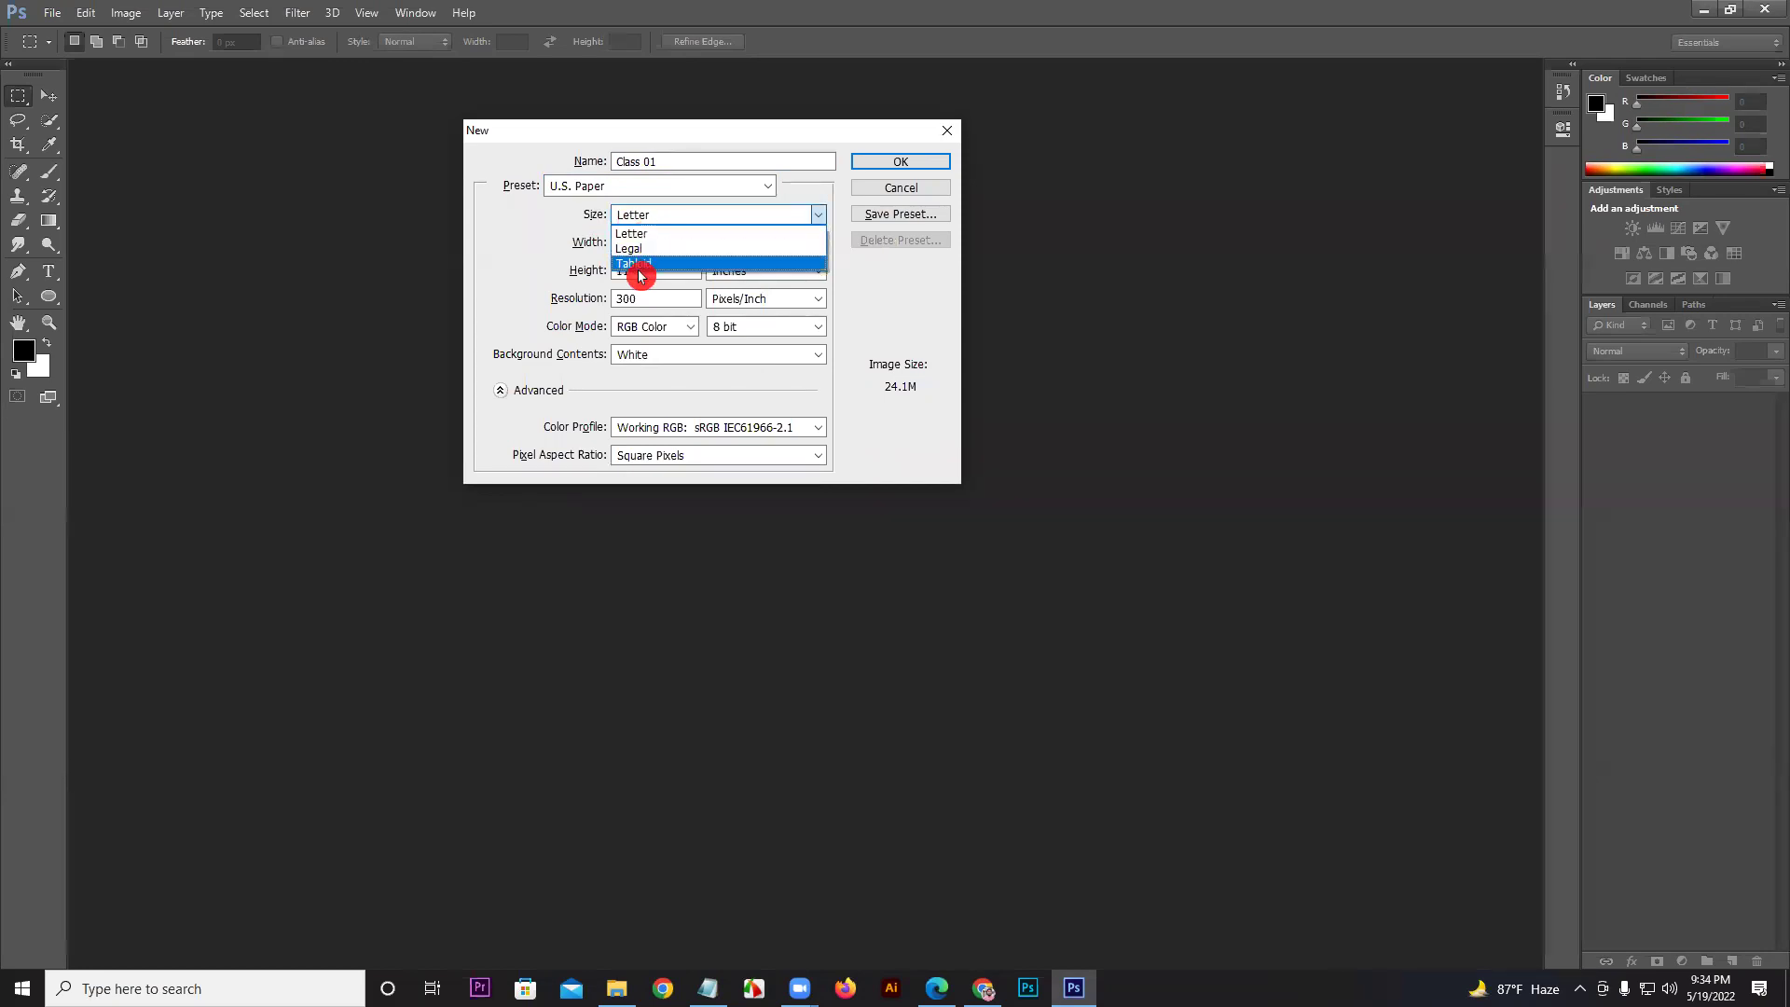
{"action": "left_click", "coordinate": [587, 185]}
{"action": "left_click", "coordinate": [587, 184]}
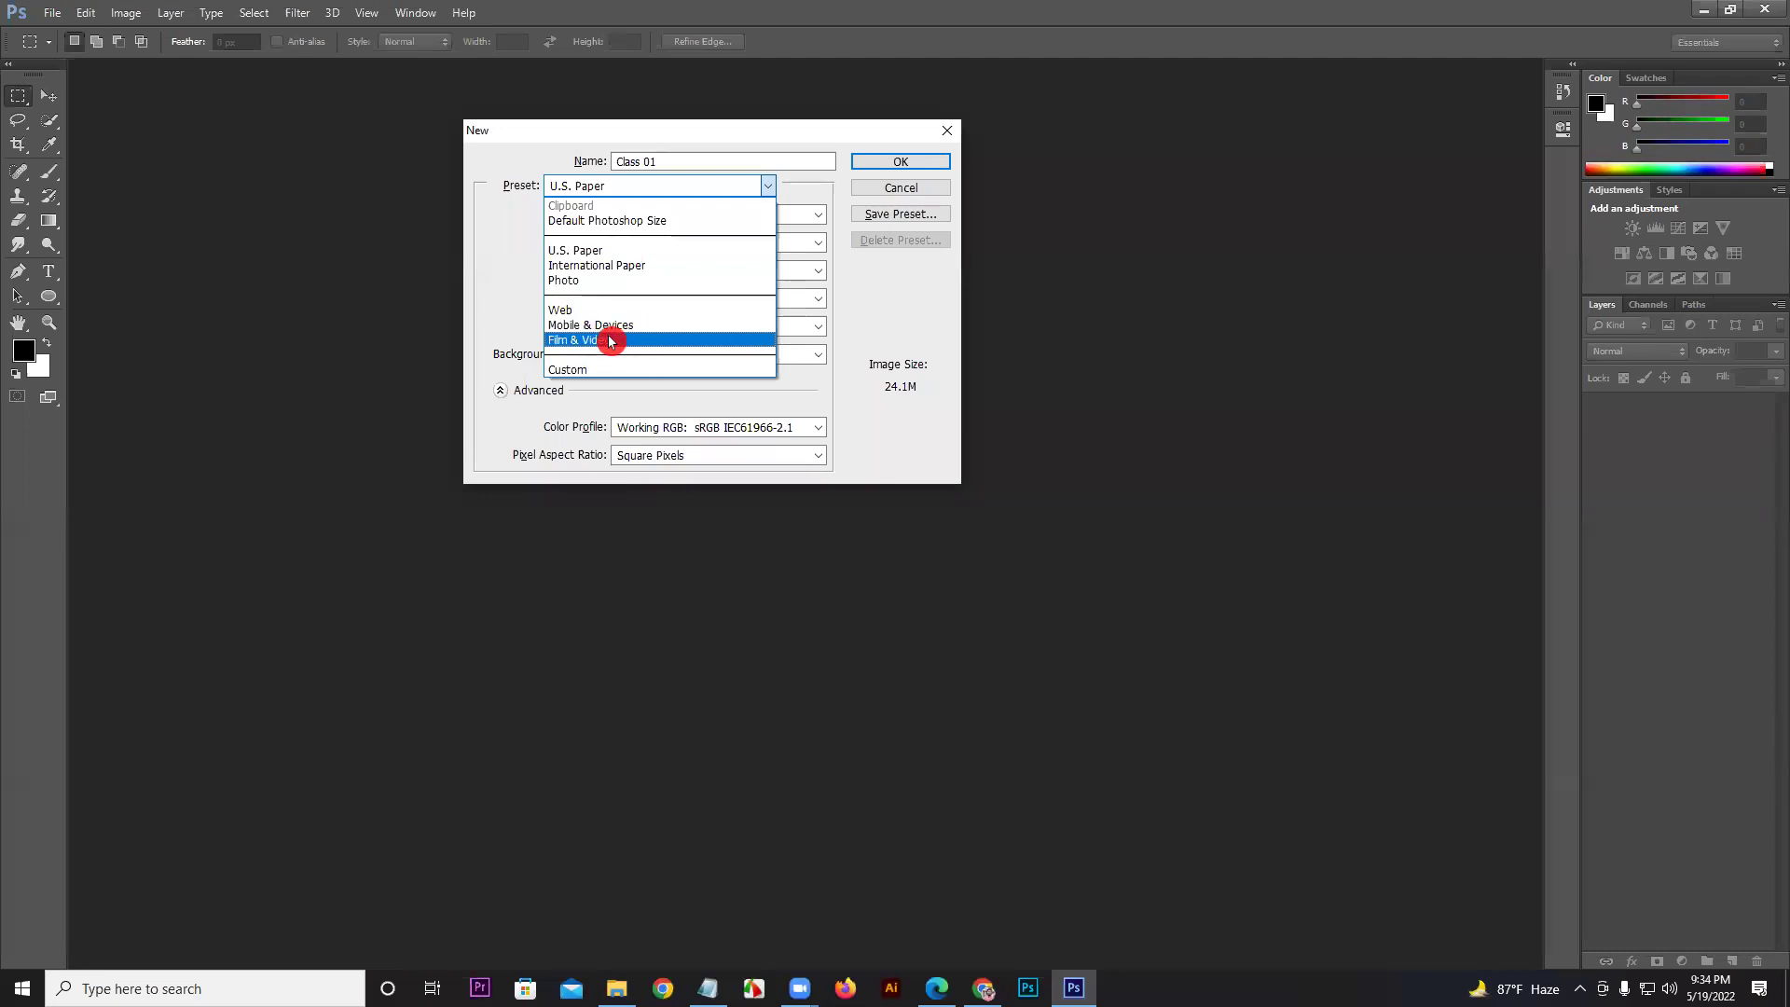
Step: Switch the preset to Custom, keeping 8.5 × 11 in at 300 ppi, and view Width units
{"action": "left_click", "coordinate": [589, 370]}
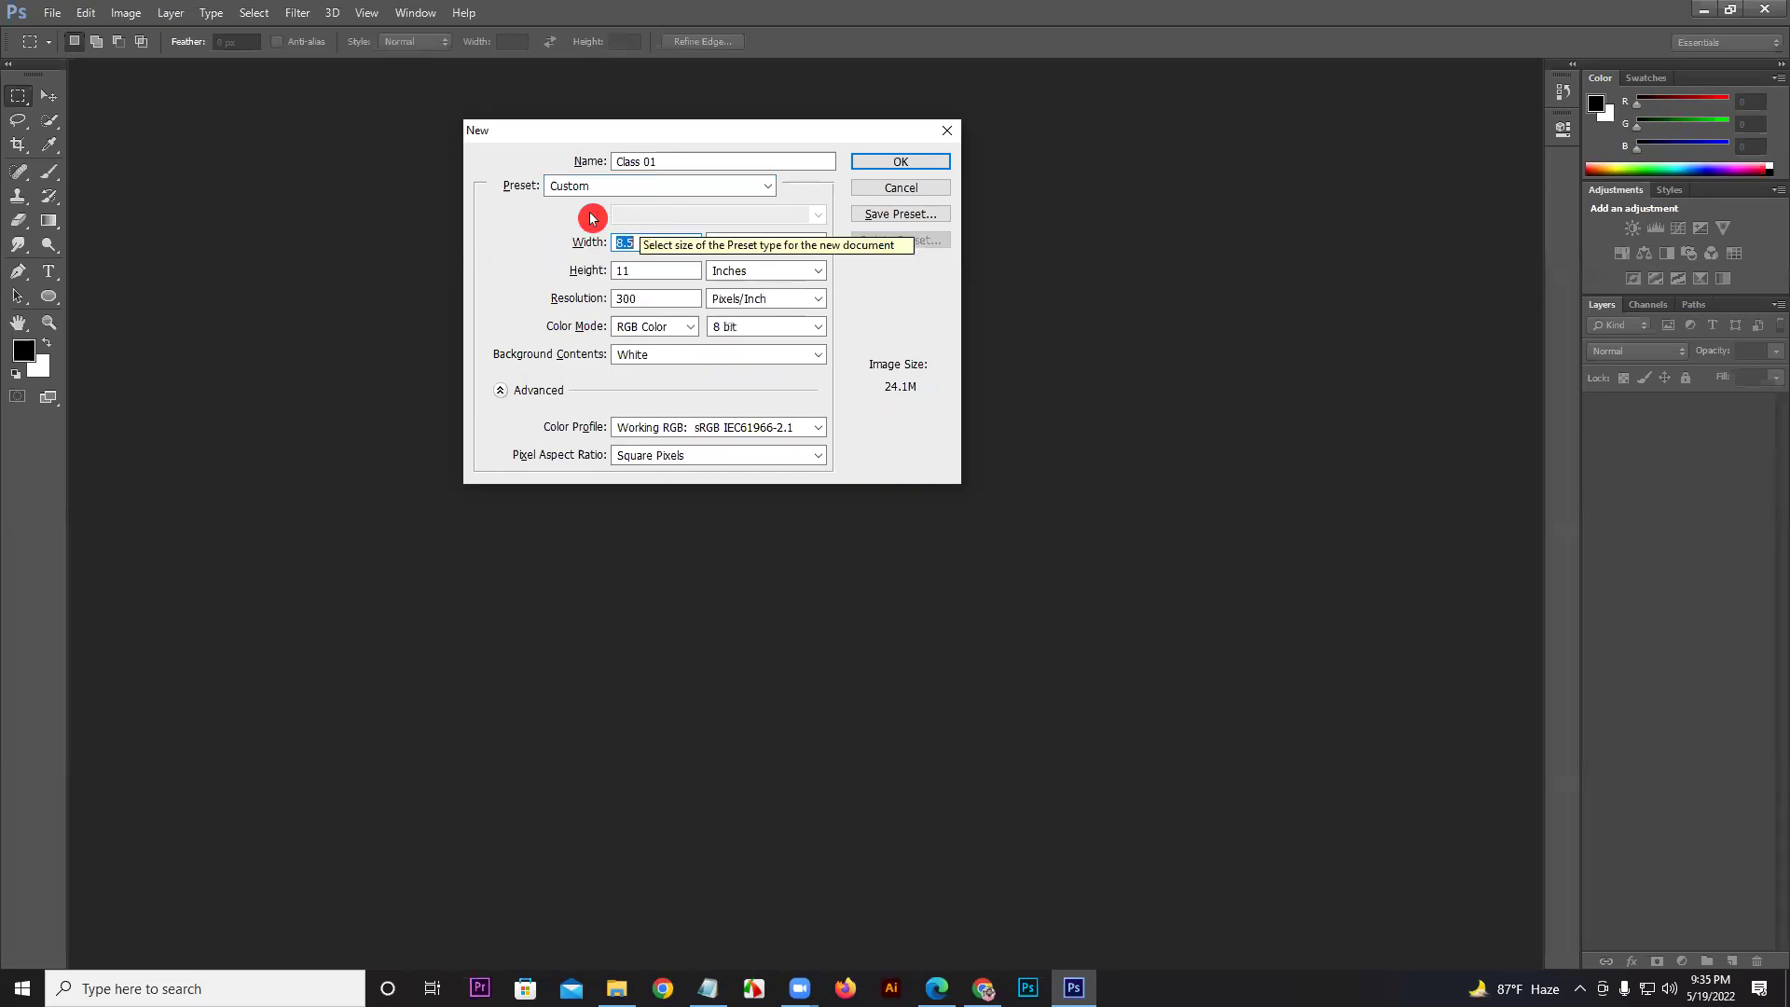
{"action": "left_click", "coordinate": [924, 886]}
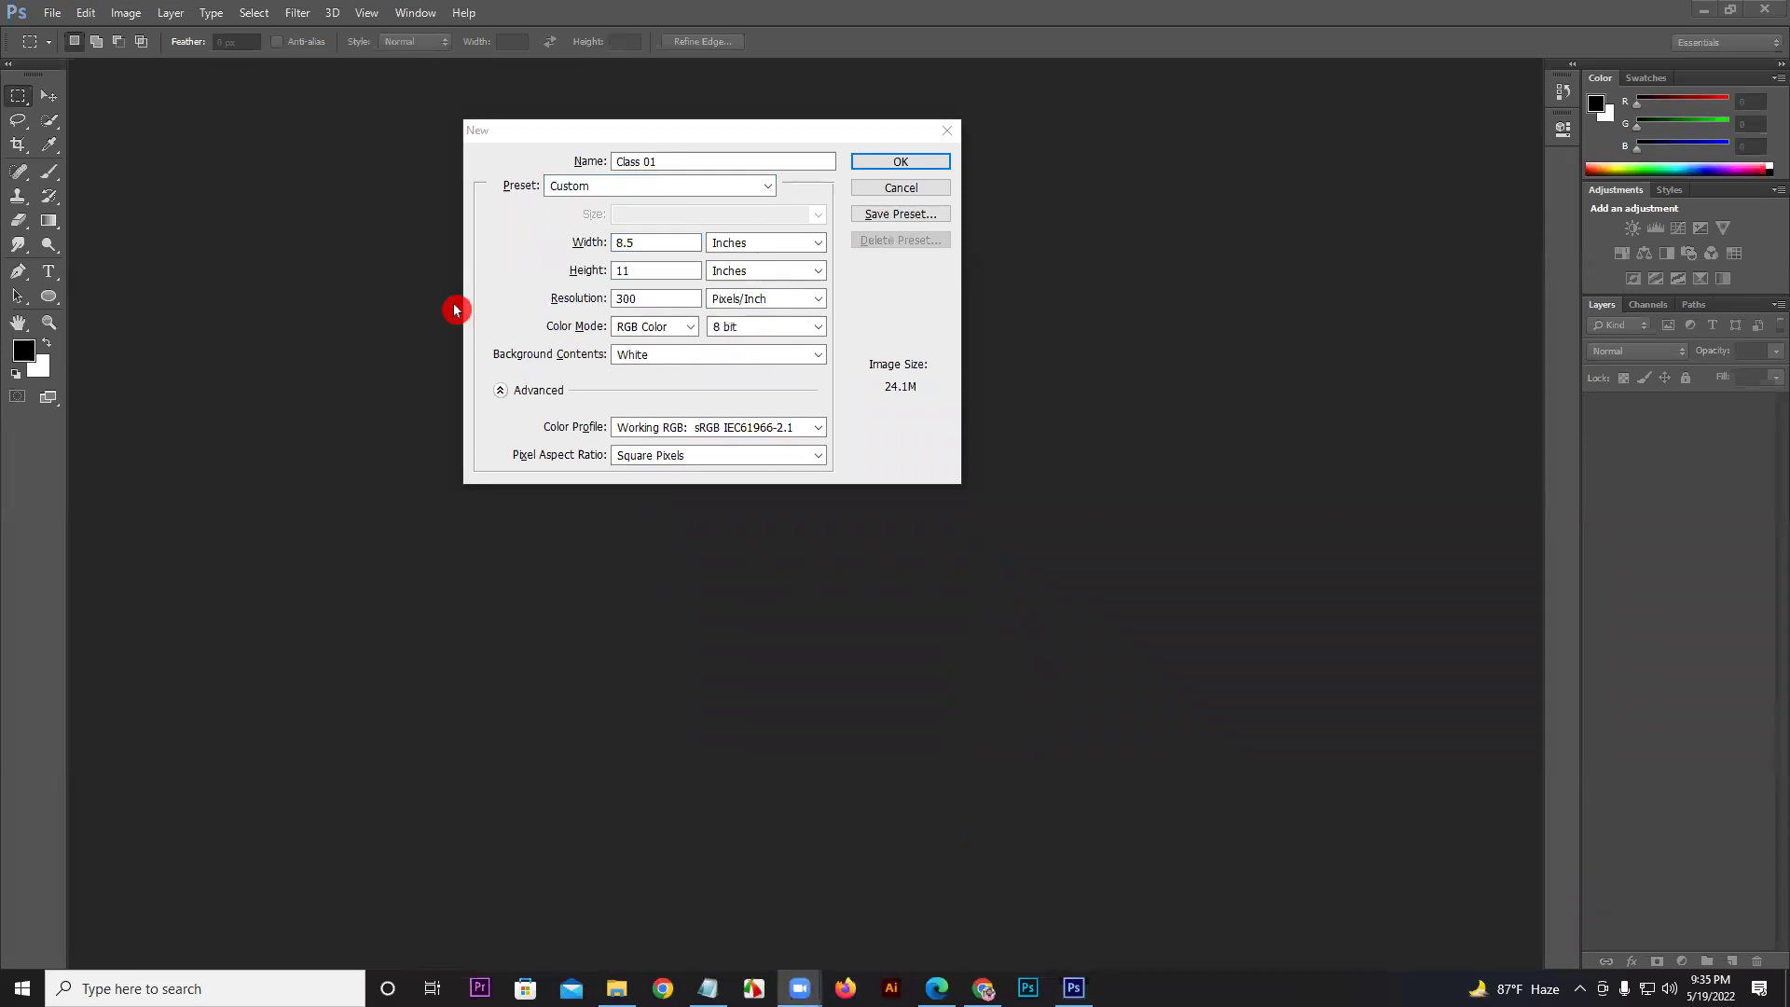
{"action": "left_click", "coordinate": [657, 242]}
{"action": "left_click", "coordinate": [764, 244]}
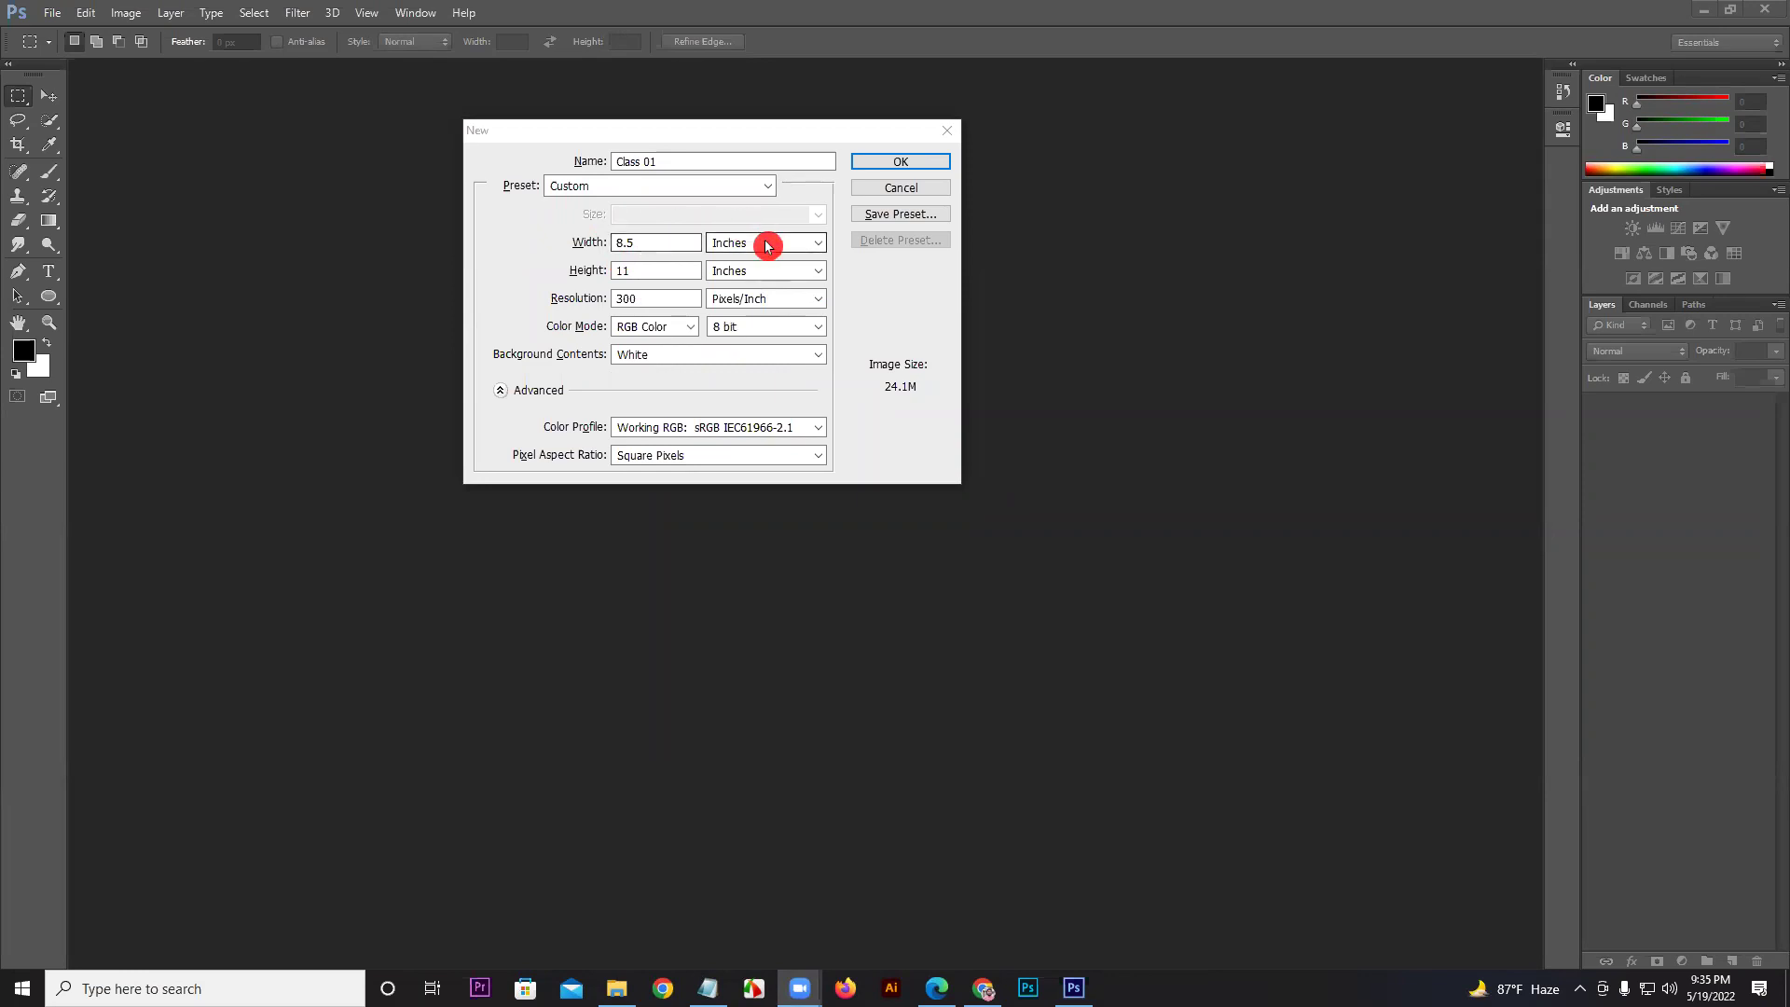
{"action": "left_click", "coordinate": [765, 243]}
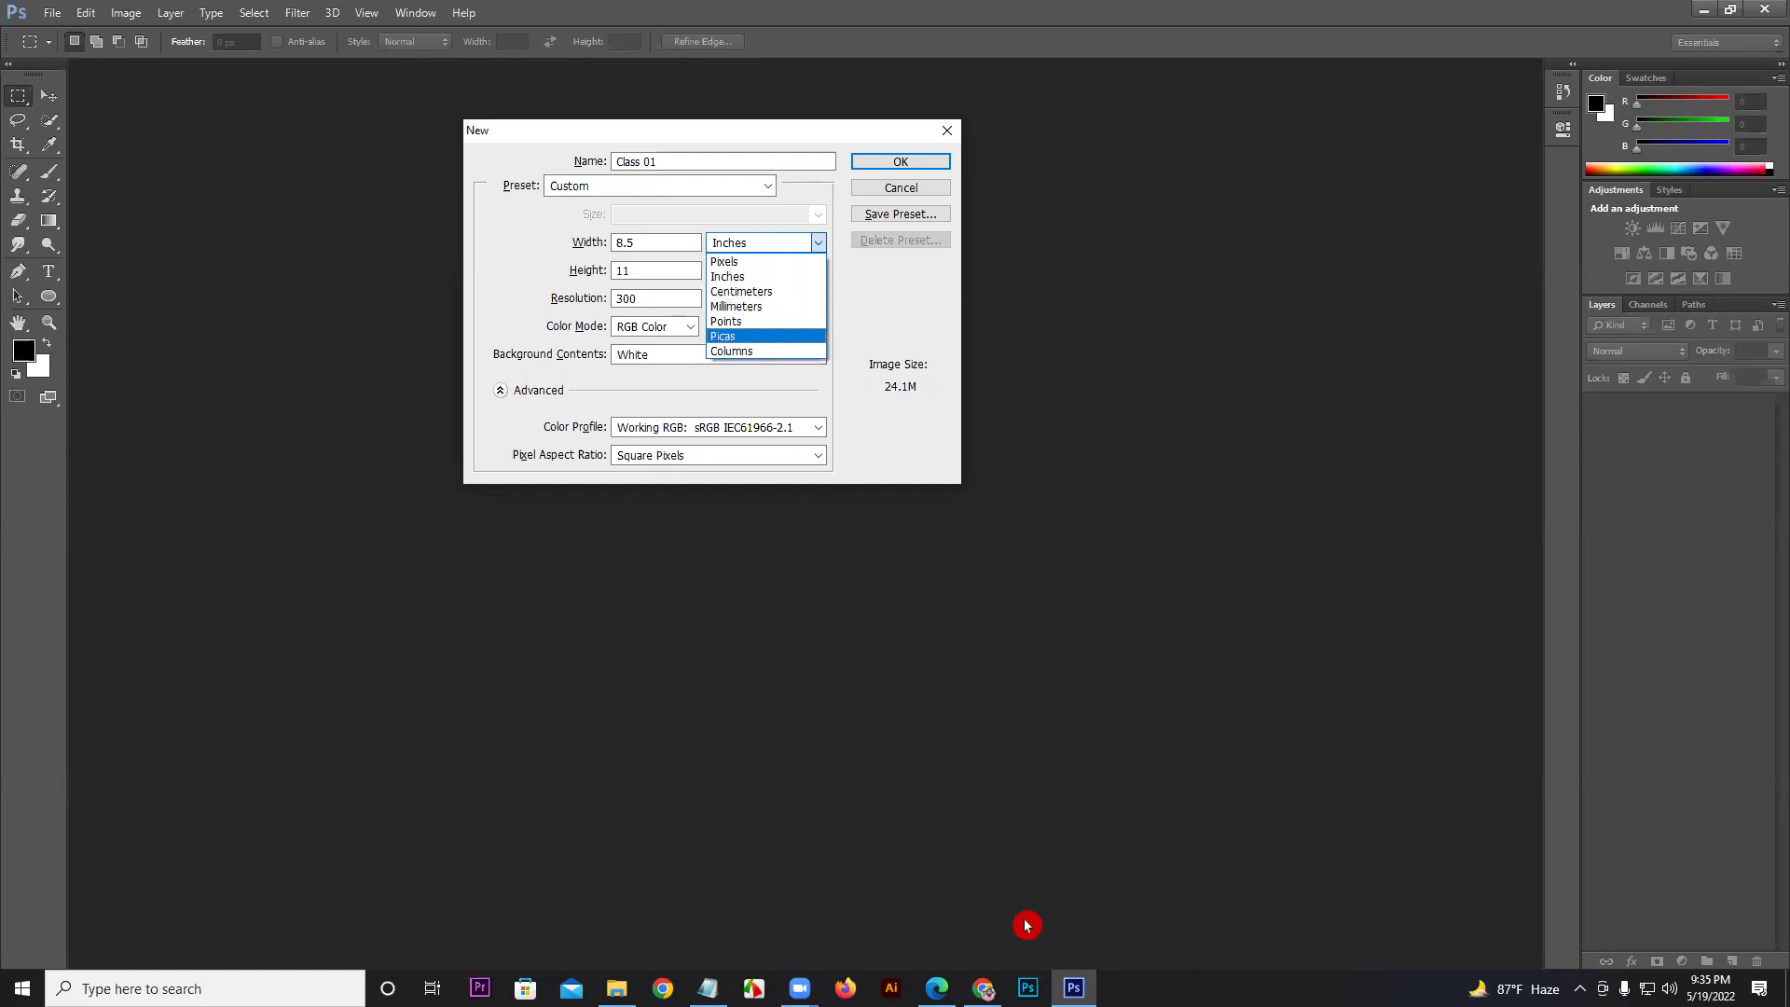
{"action": "left_click", "coordinate": [1468, 647]}
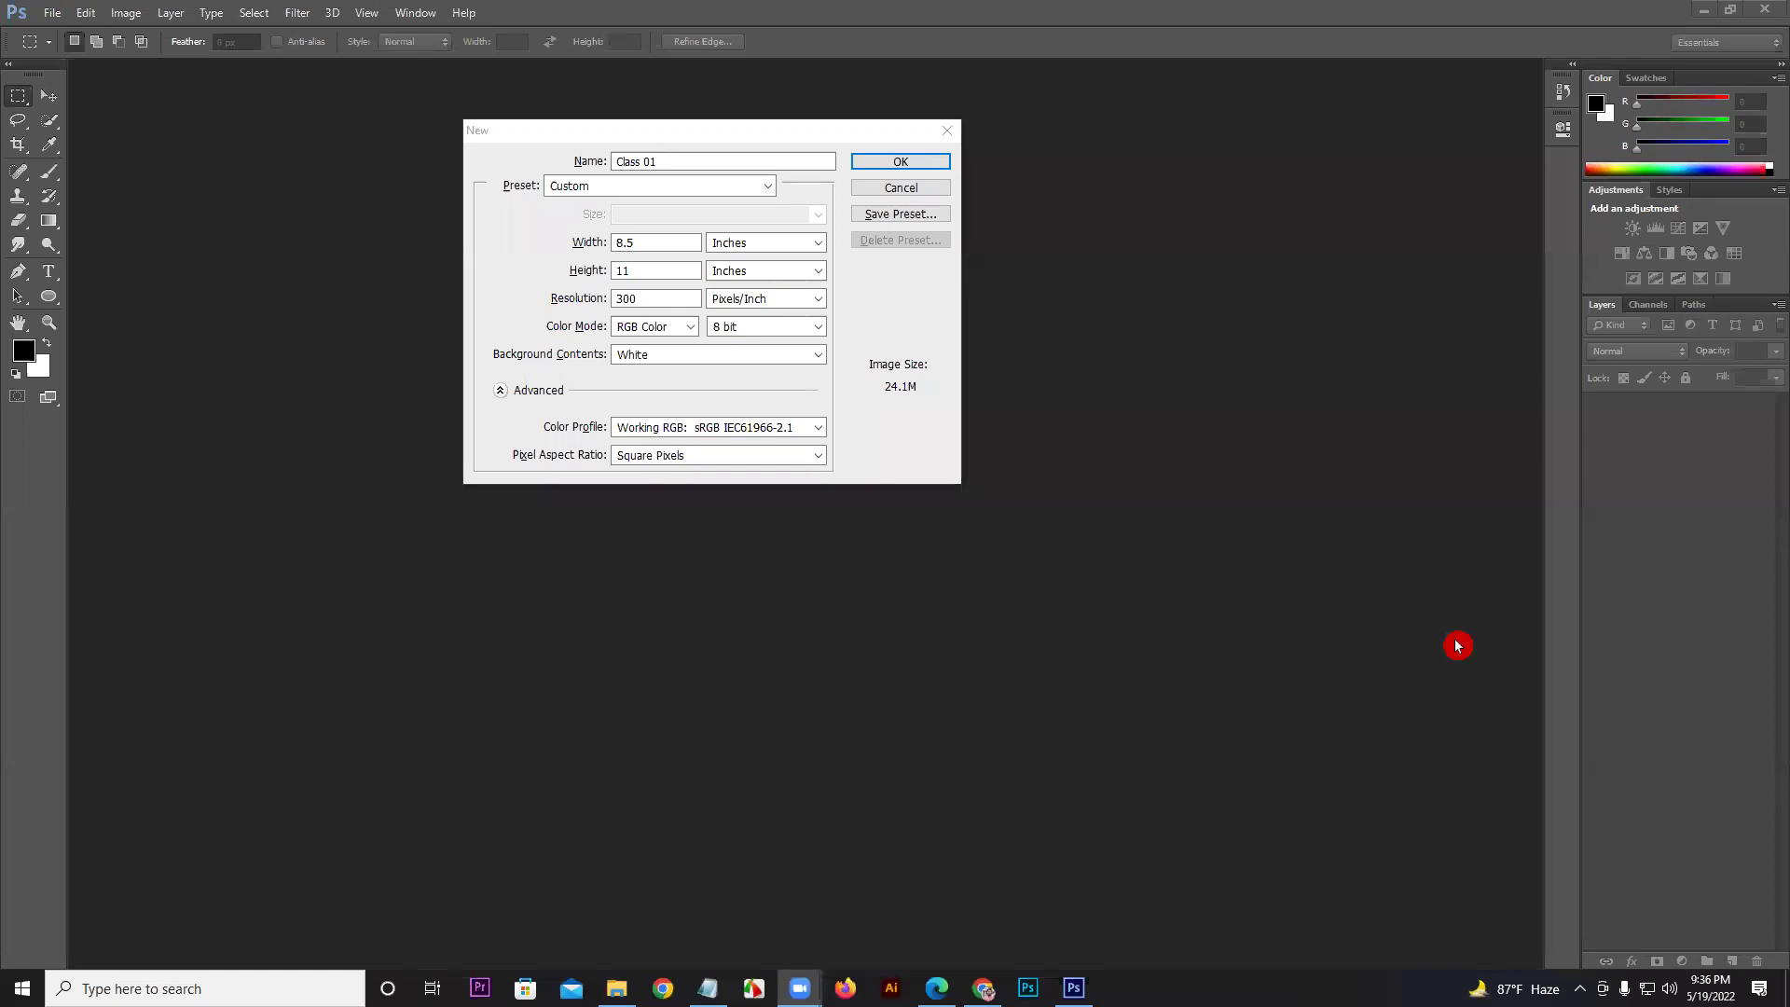
{"action": "left_click", "coordinate": [746, 250]}
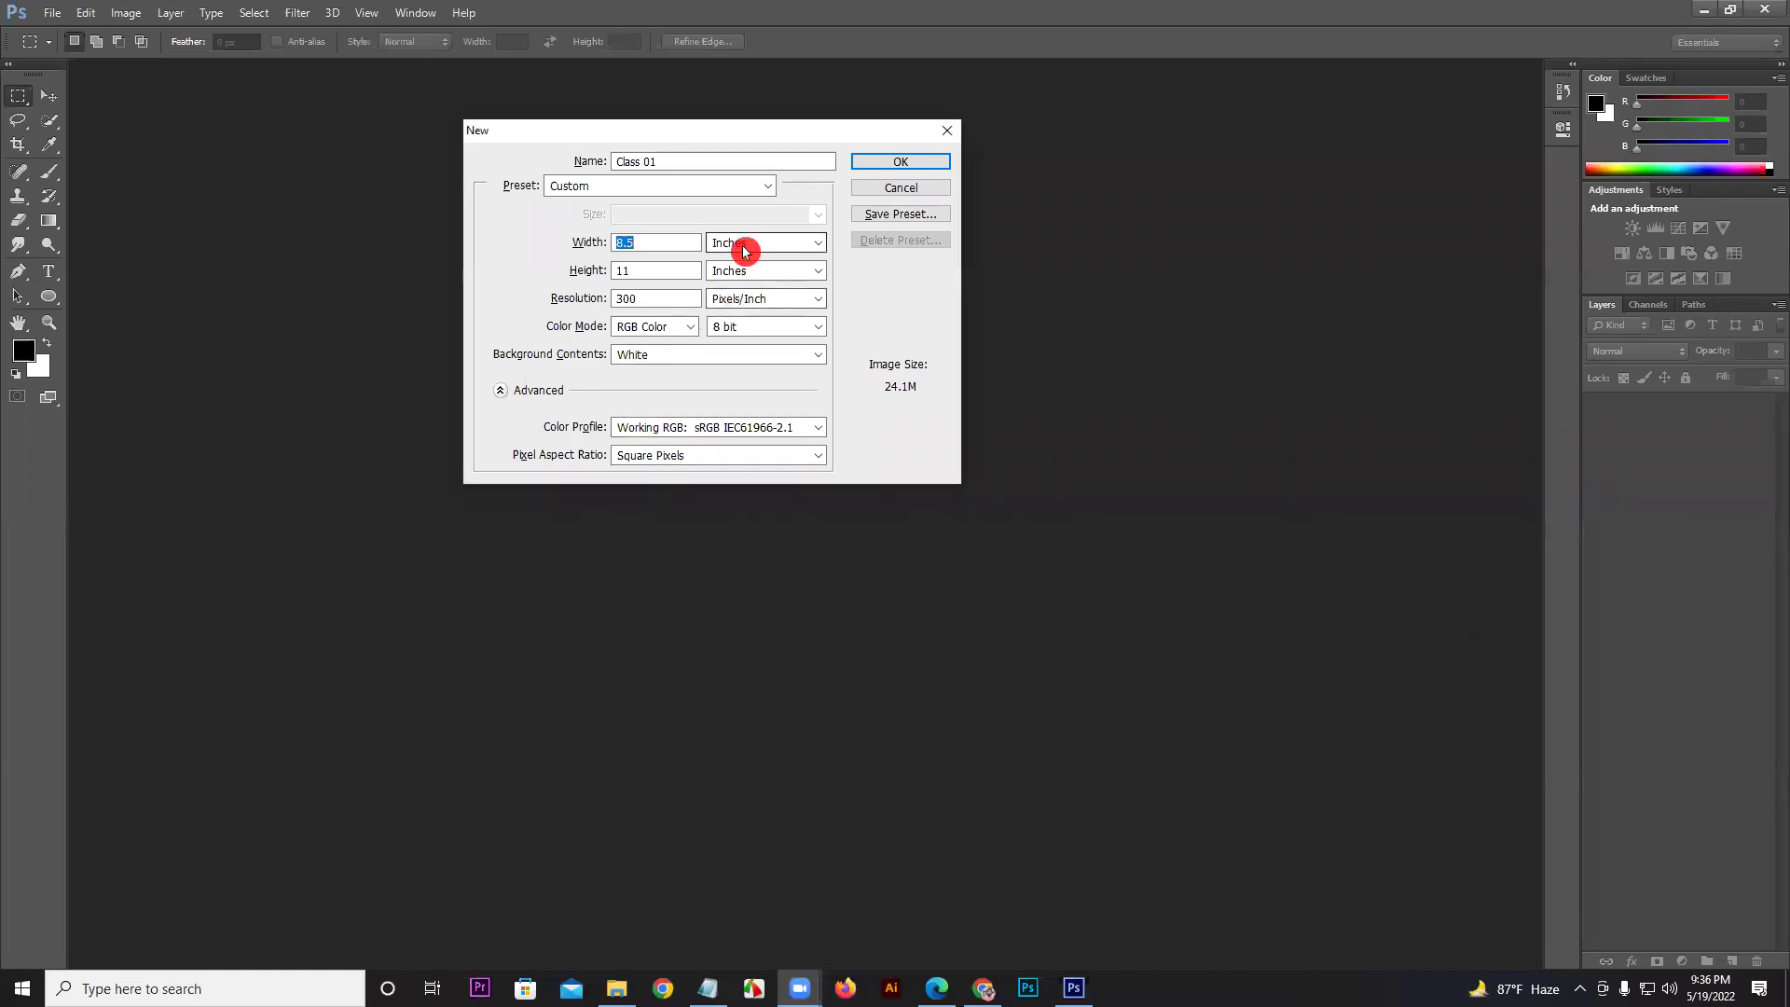
{"action": "left_click", "coordinate": [746, 249]}
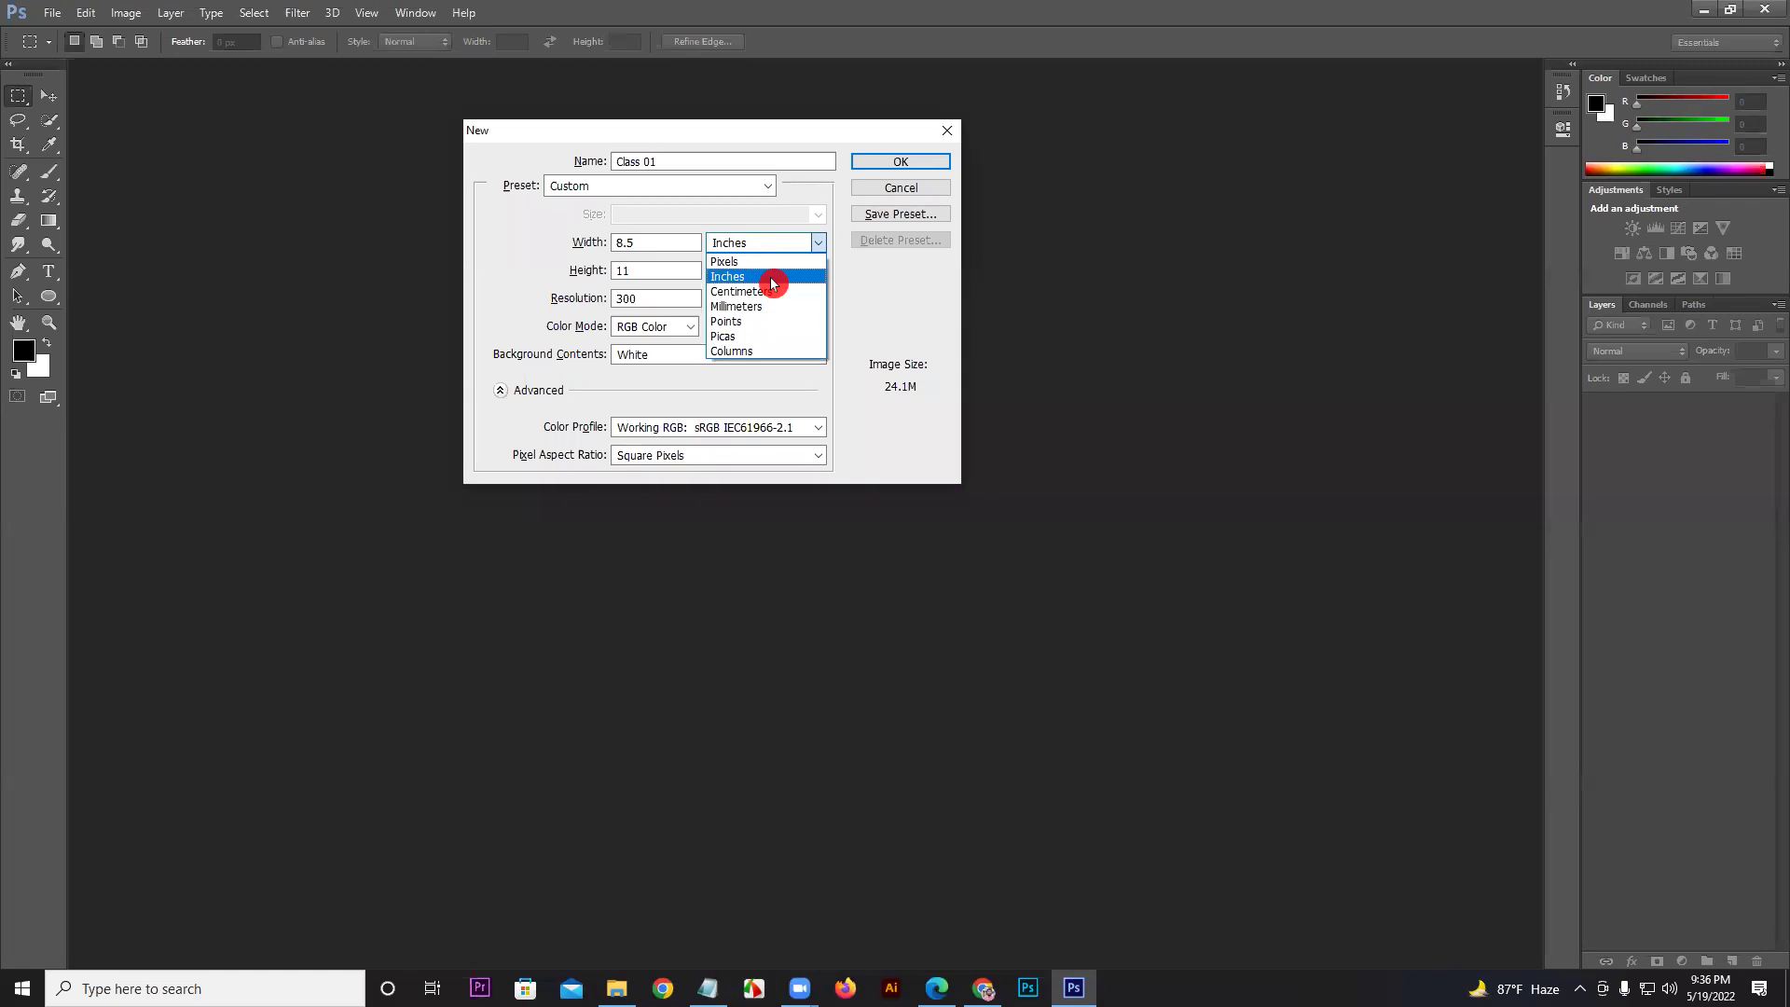
{"action": "left_click", "coordinate": [976, 867]}
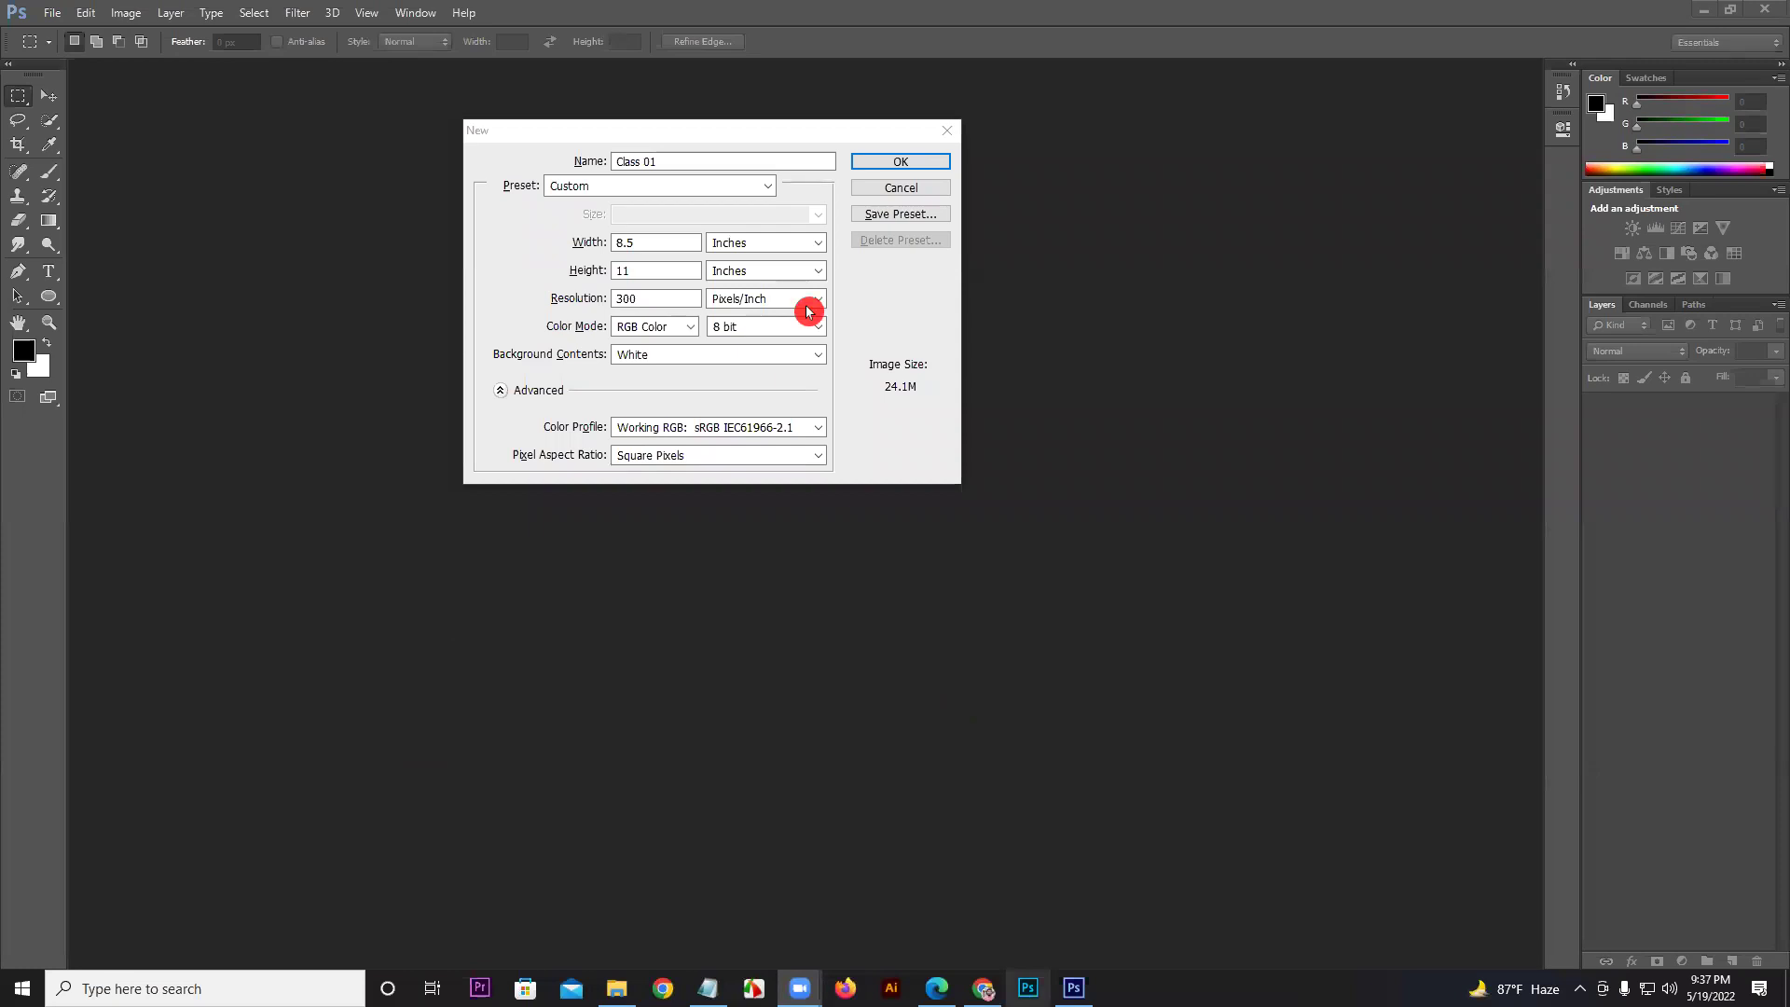
{"action": "left_click", "coordinate": [792, 244]}
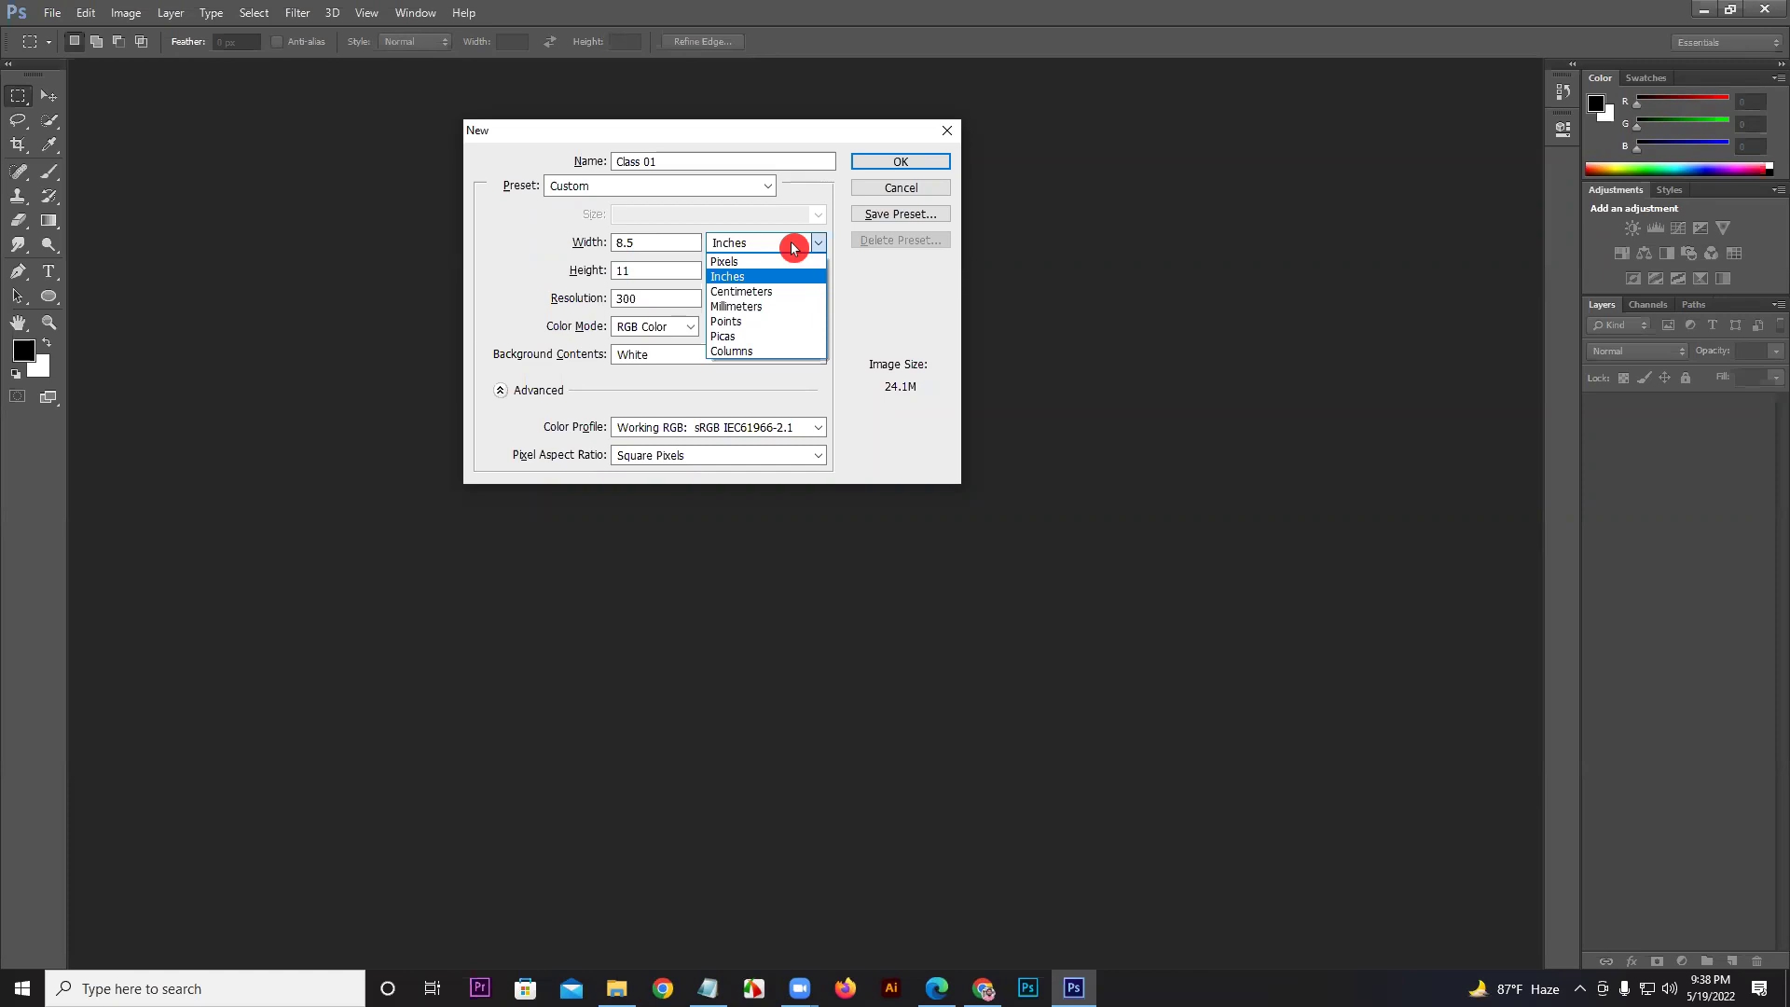
Step: Switch the Class 01 width unit to Points, giving a 612 × 792 point document
{"action": "left_click", "coordinate": [746, 322]}
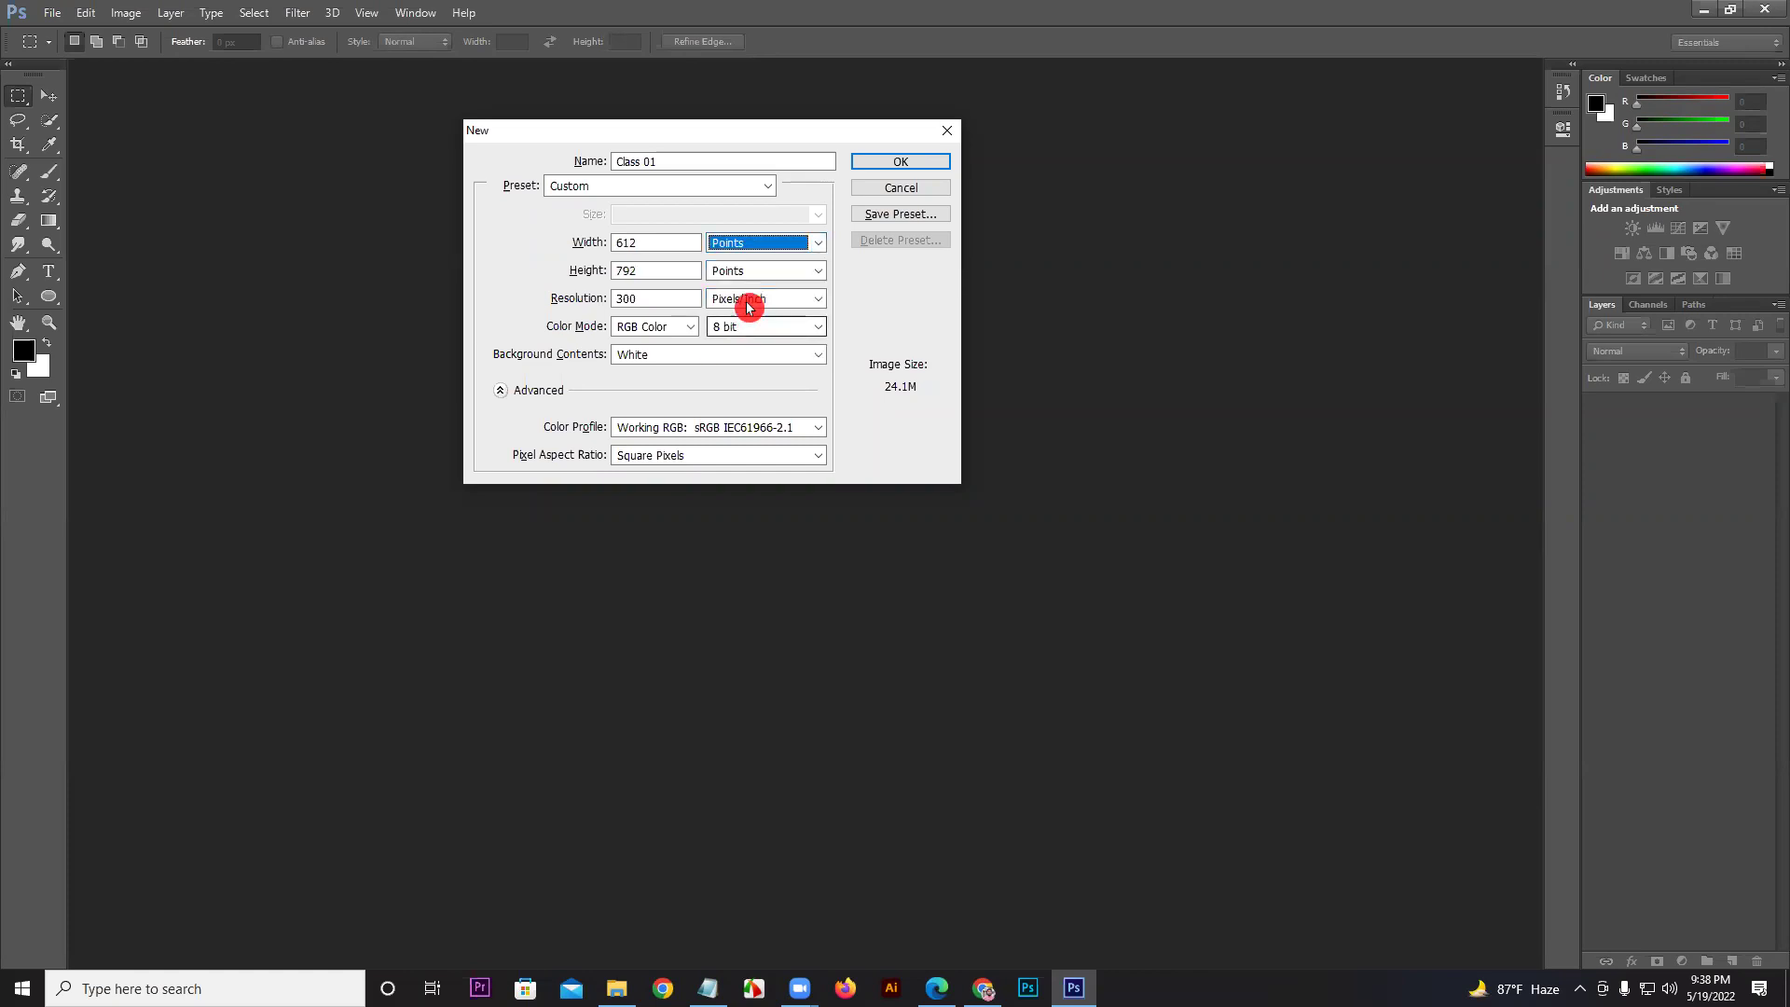
{"action": "left_click", "coordinate": [642, 260]}
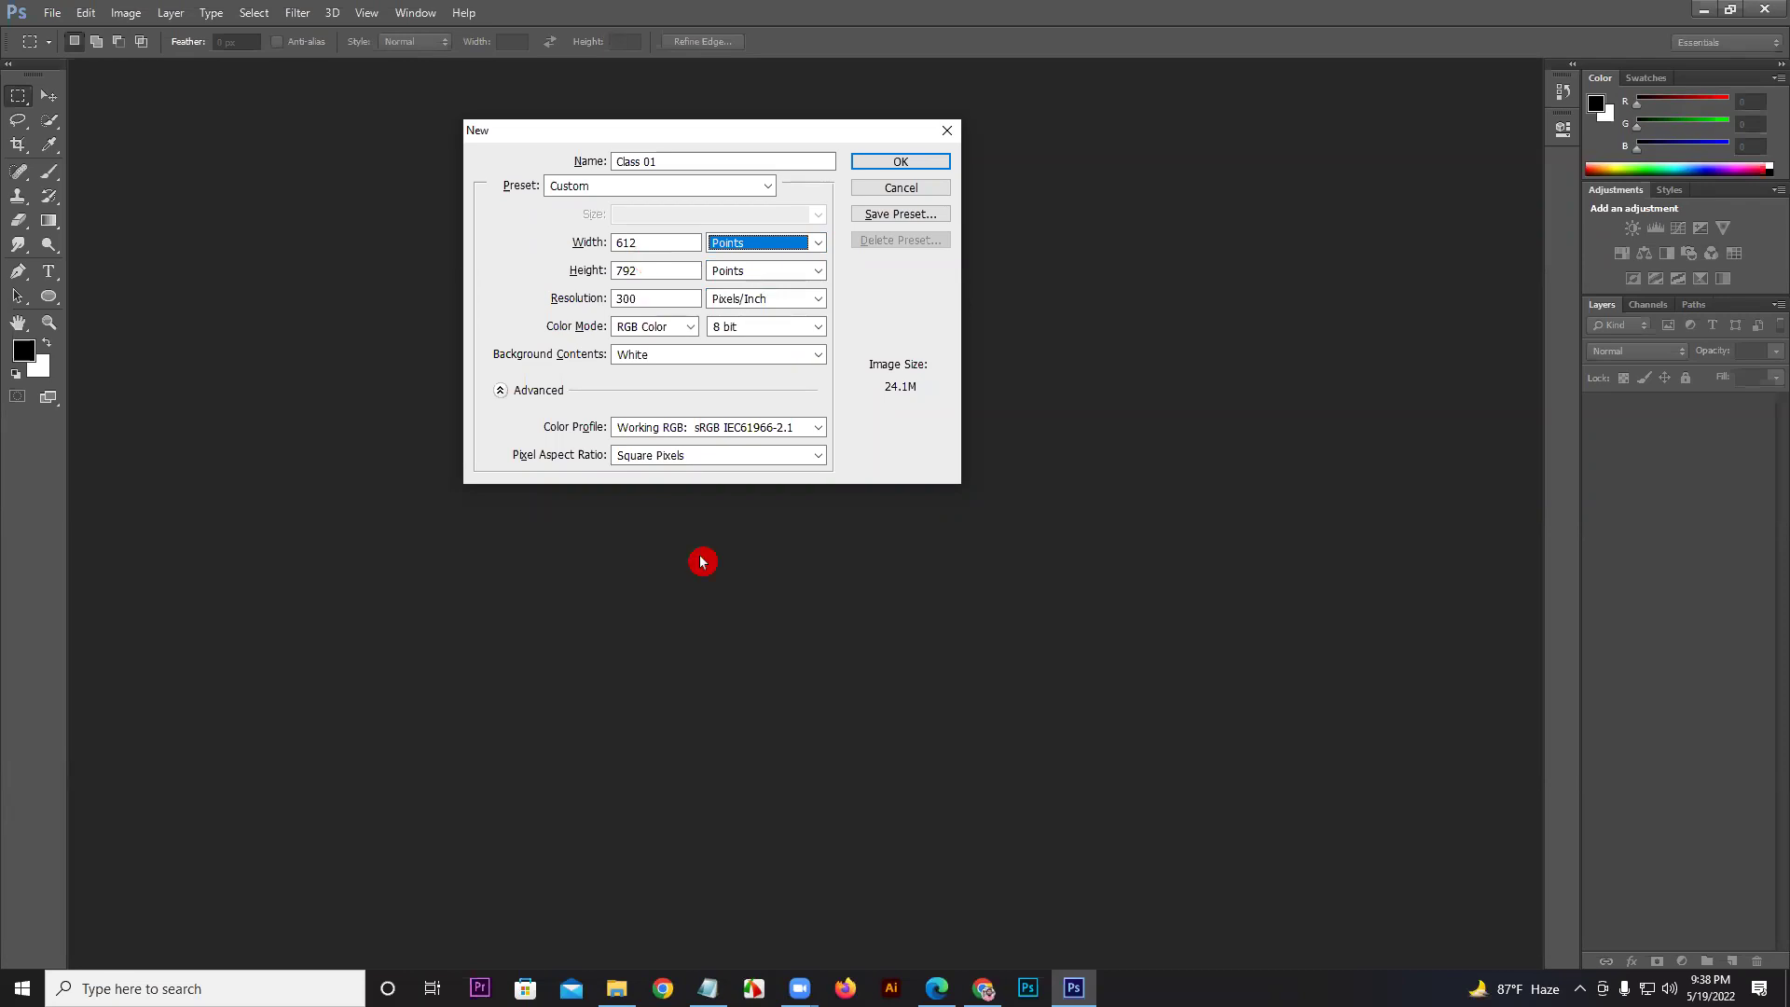
Step: Switch to Google Chrome and start a new tab
{"action": "mouse_move", "coordinate": [984, 988]}
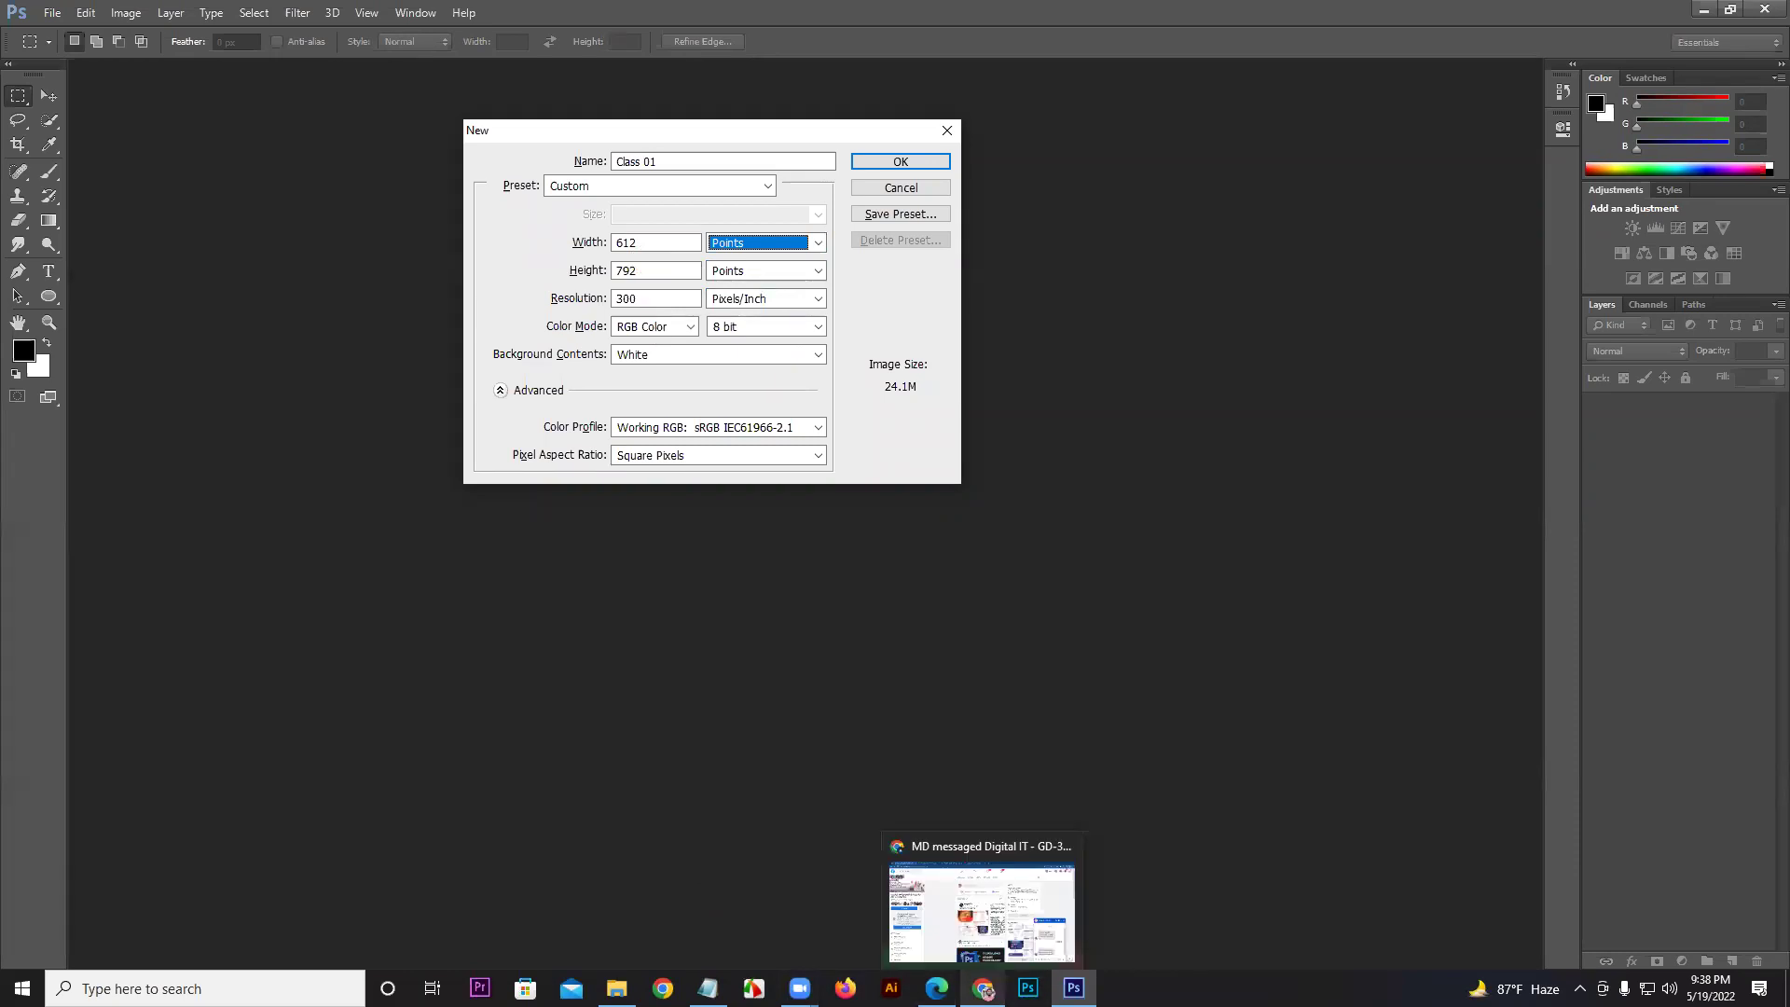
{"action": "left_click", "coordinate": [966, 926]}
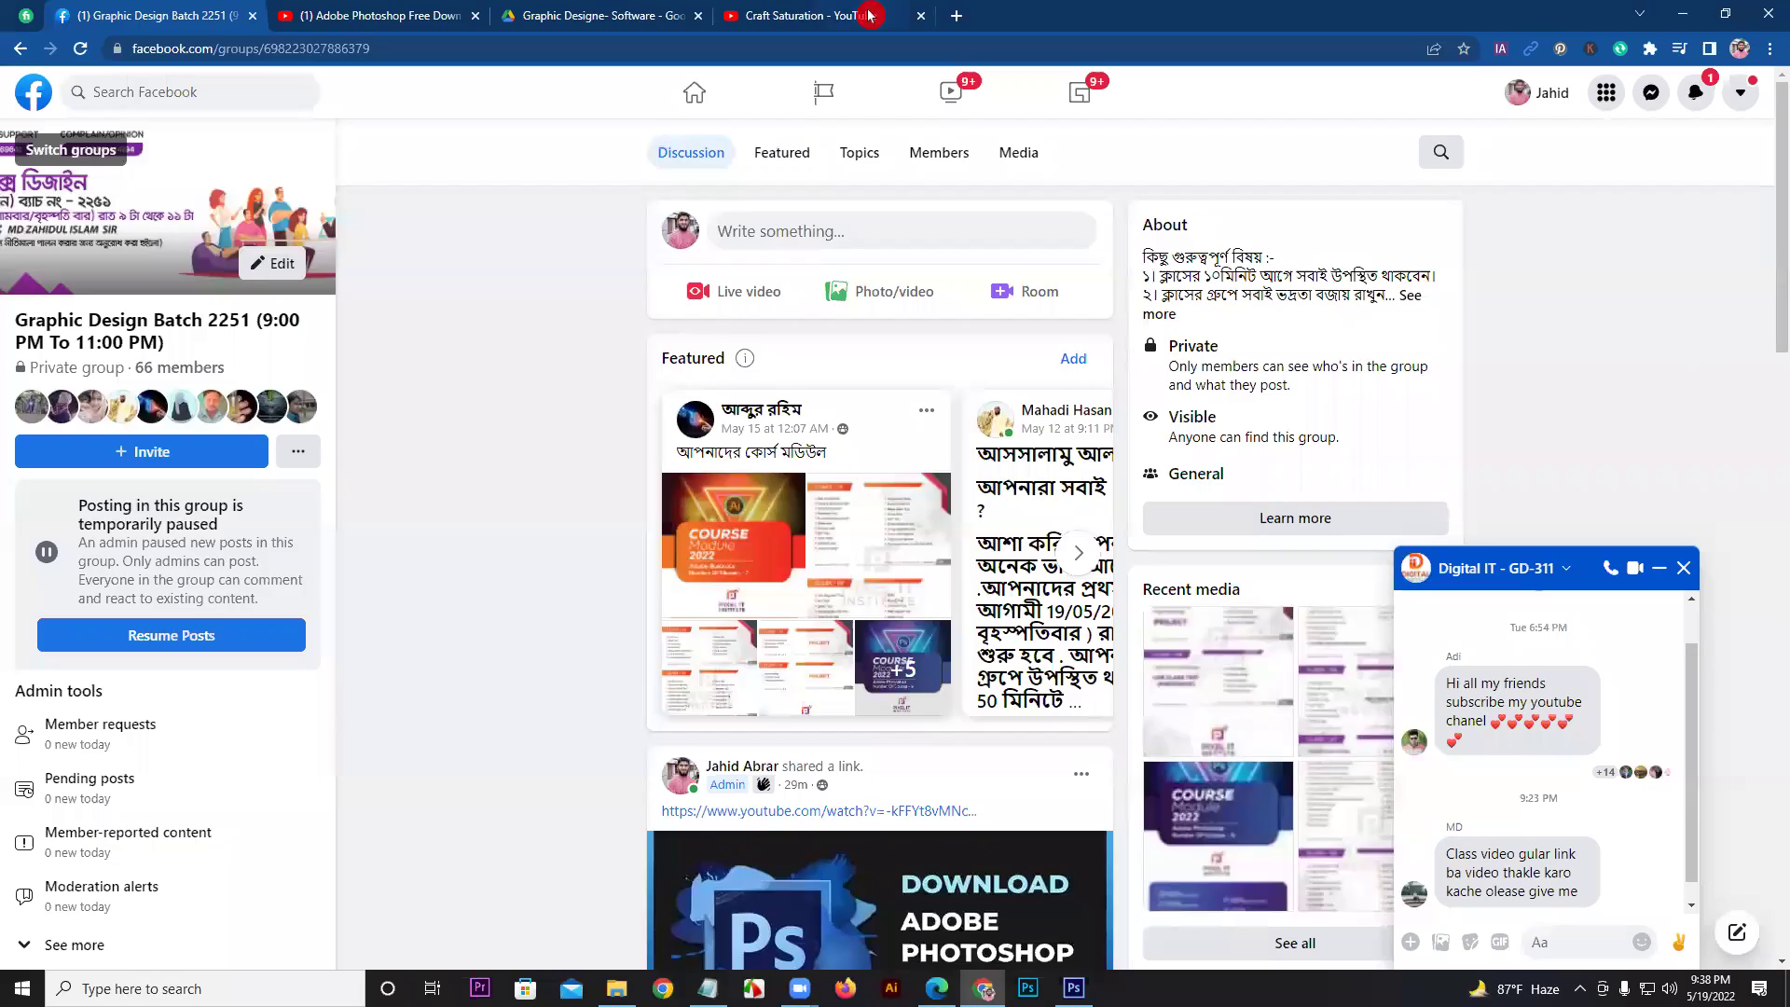
{"action": "left_click", "coordinate": [960, 19]}
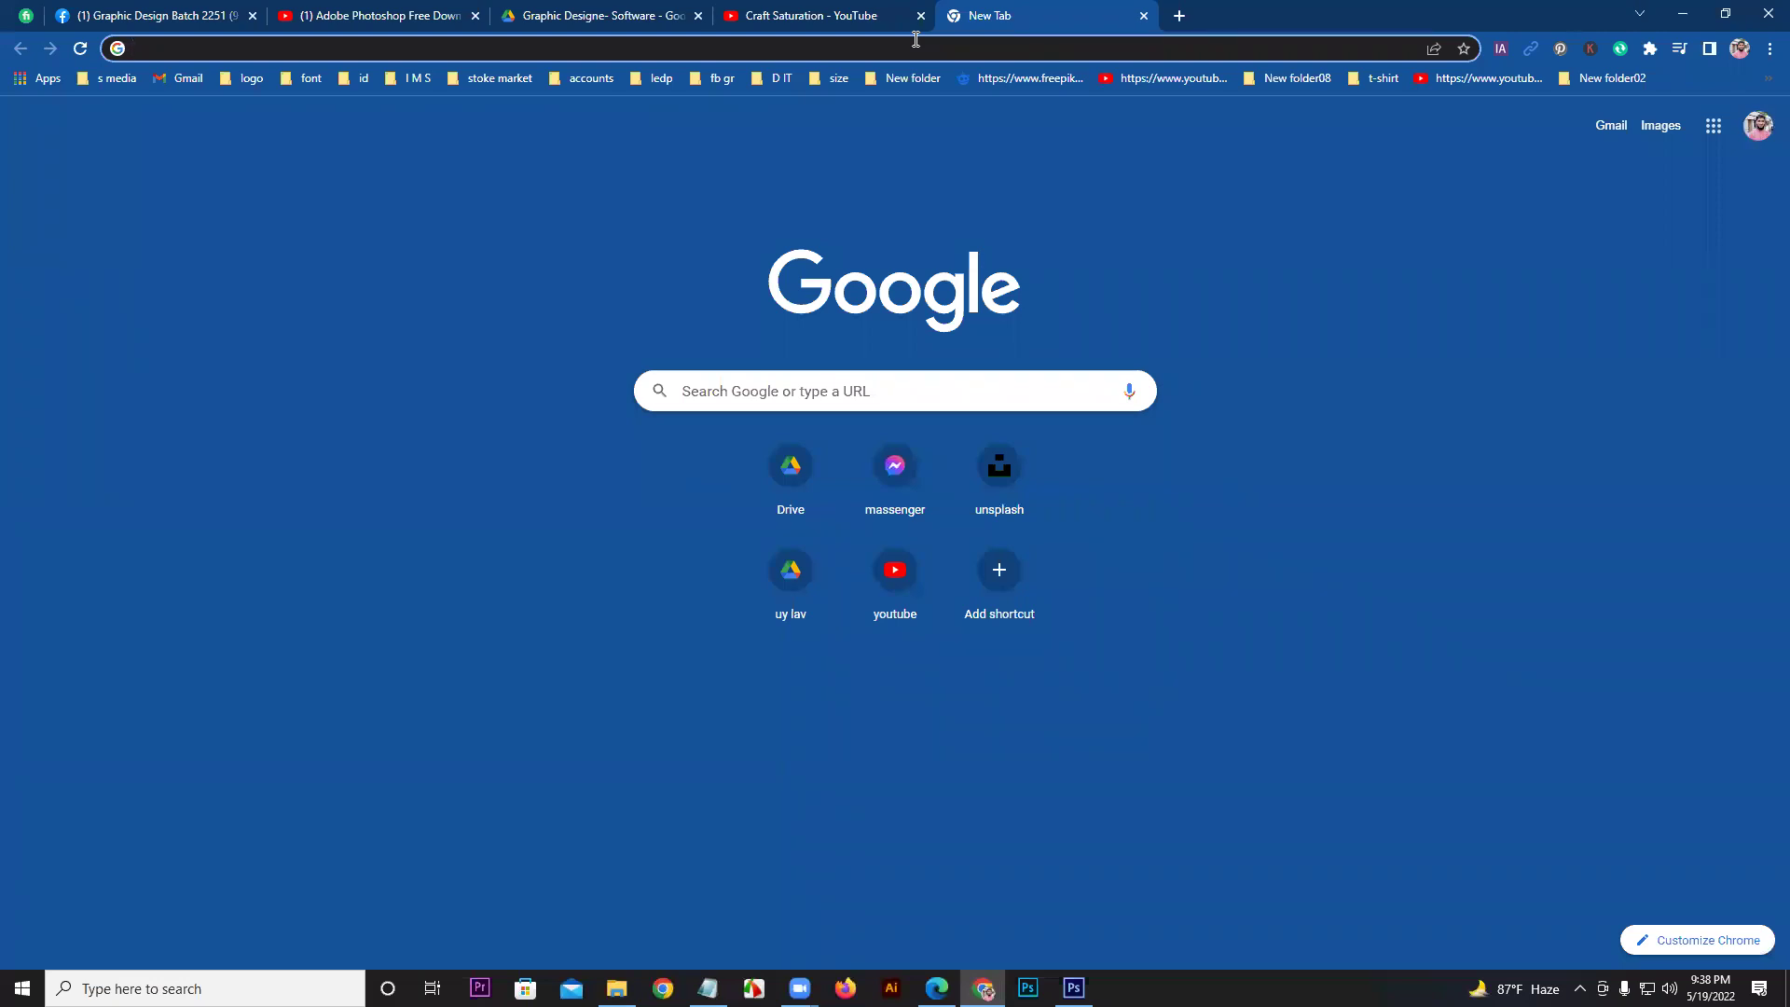
Step: Search Google for 'business card design size' and review the 3.5 × 2 inch results
{"action": "type", "text": "business card"}
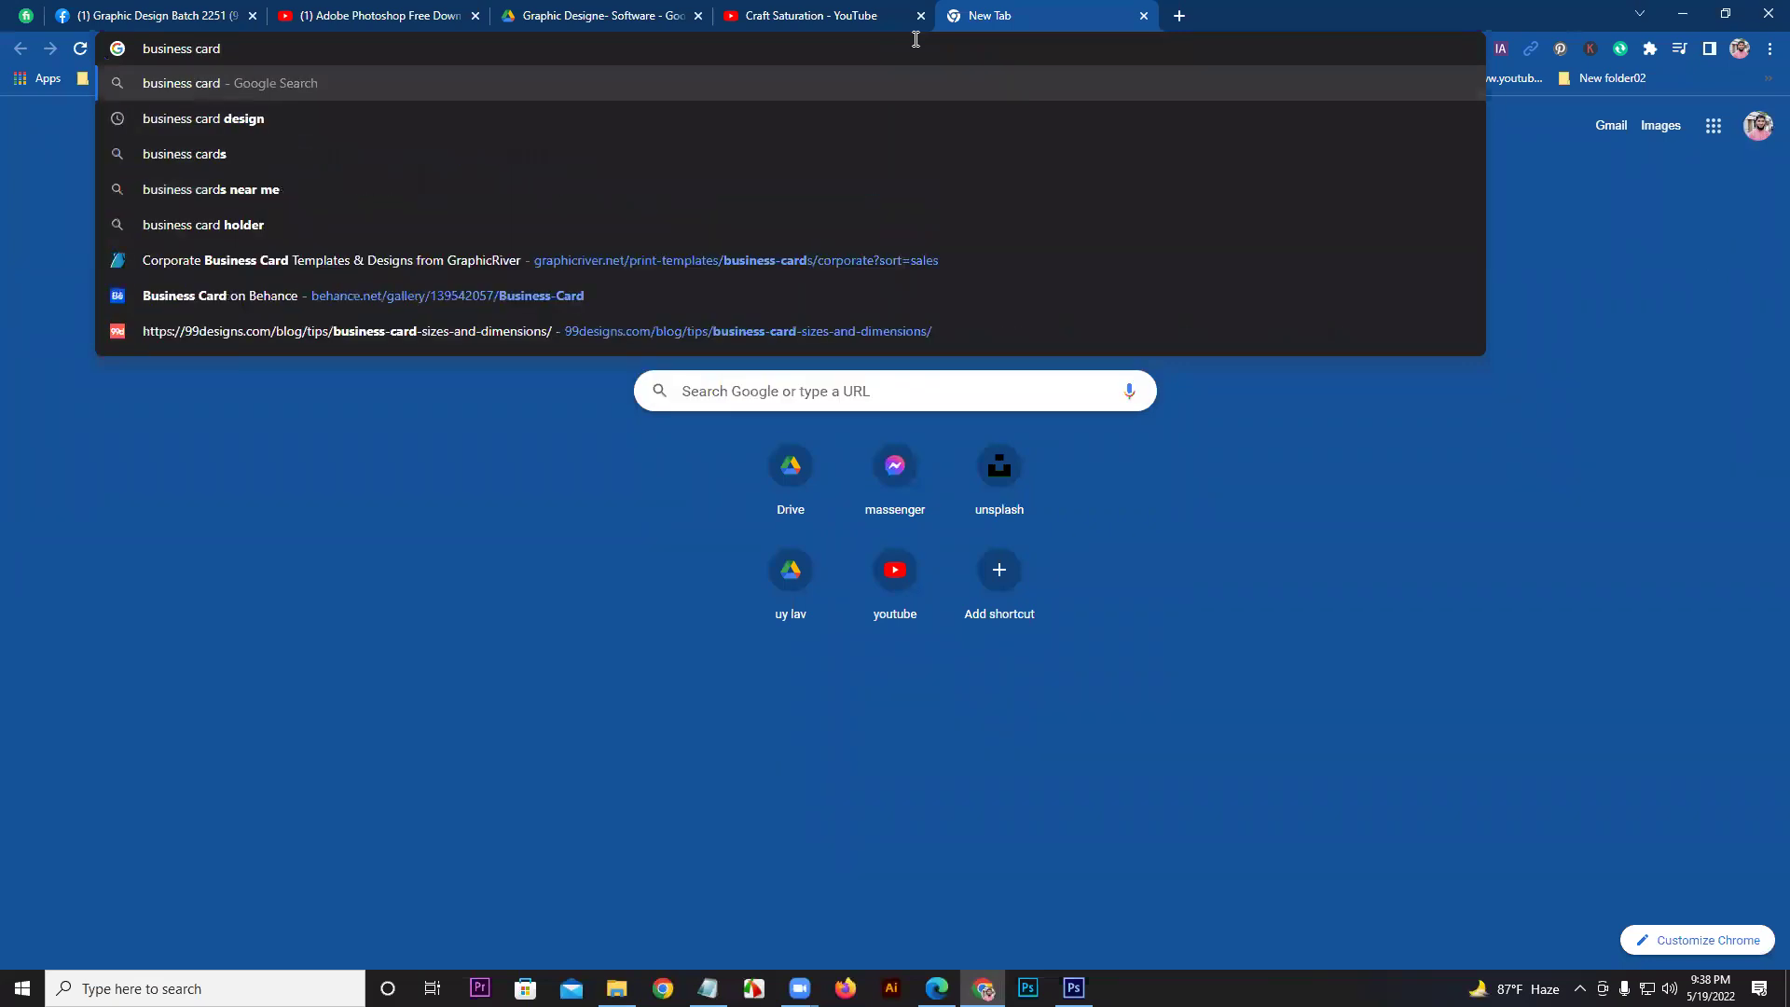
{"action": "type", "text": "dwsign"}
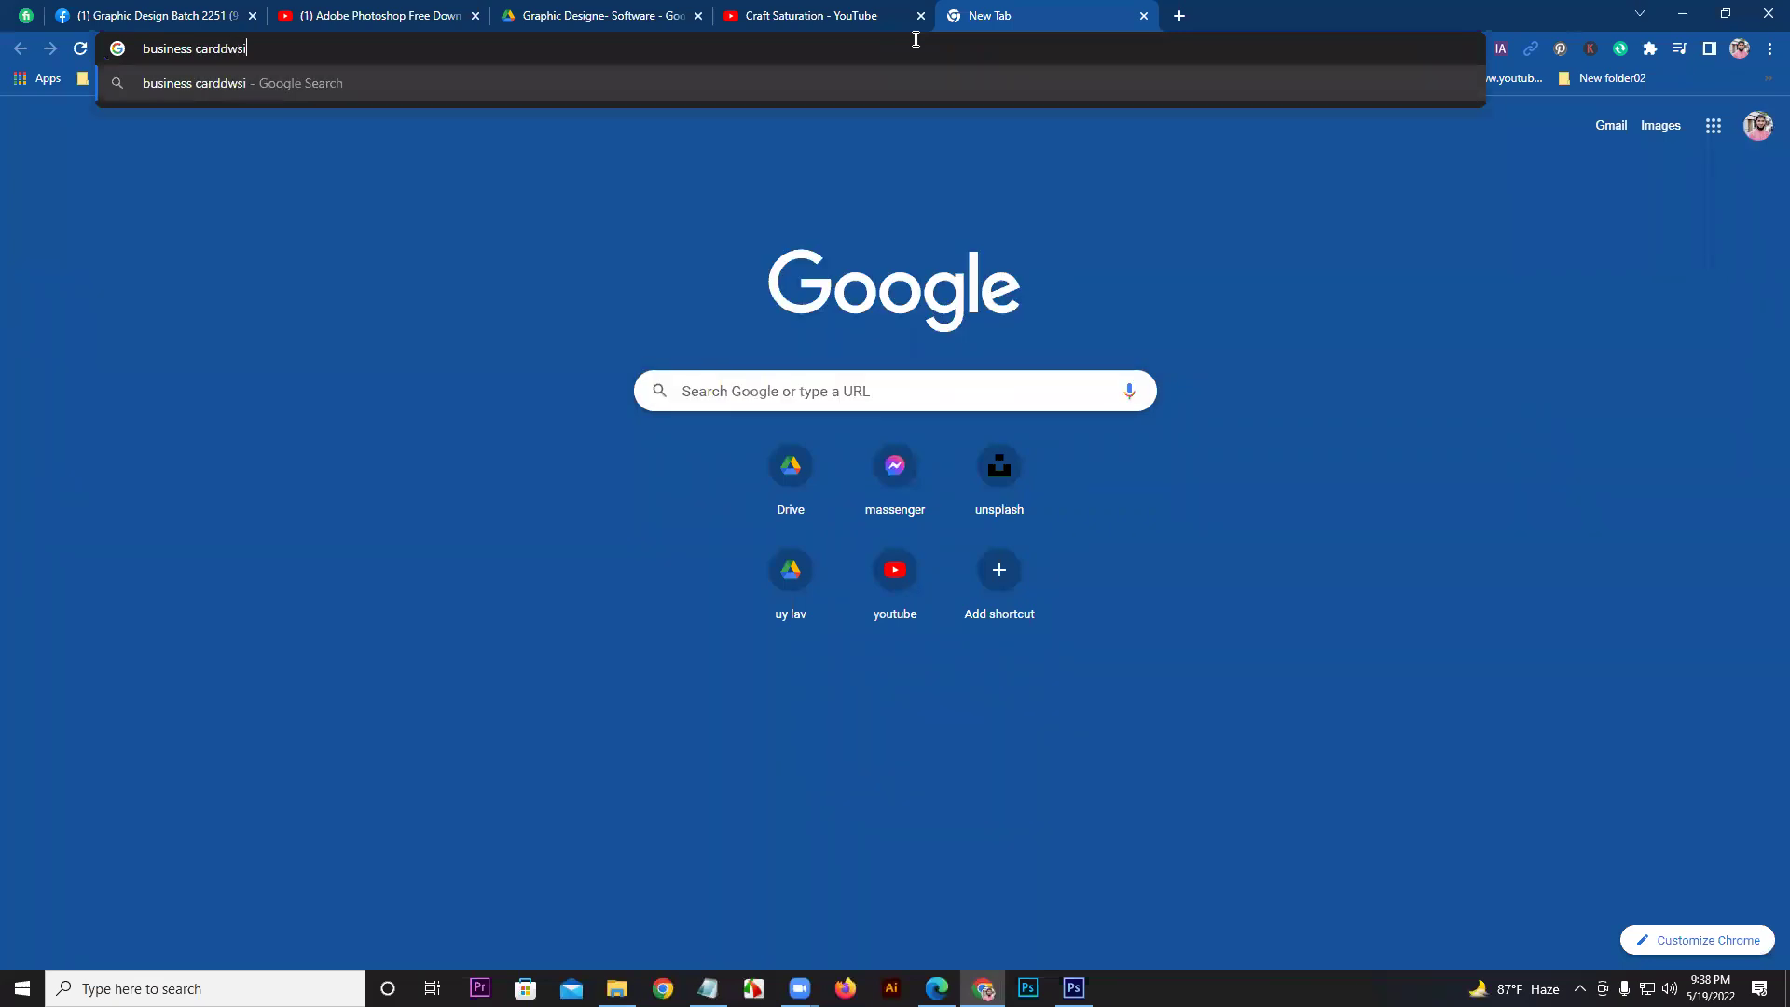
{"action": "key", "text": "BackSpace"}
{"action": "key", "text": "BackSpace"}
{"action": "key", "text": "BackSpace"}
{"action": "key", "text": "BackSpace"}
{"action": "key", "text": "BackSpace"}
{"action": "key", "text": "BackSpace"}
{"action": "type", "text": "des"}
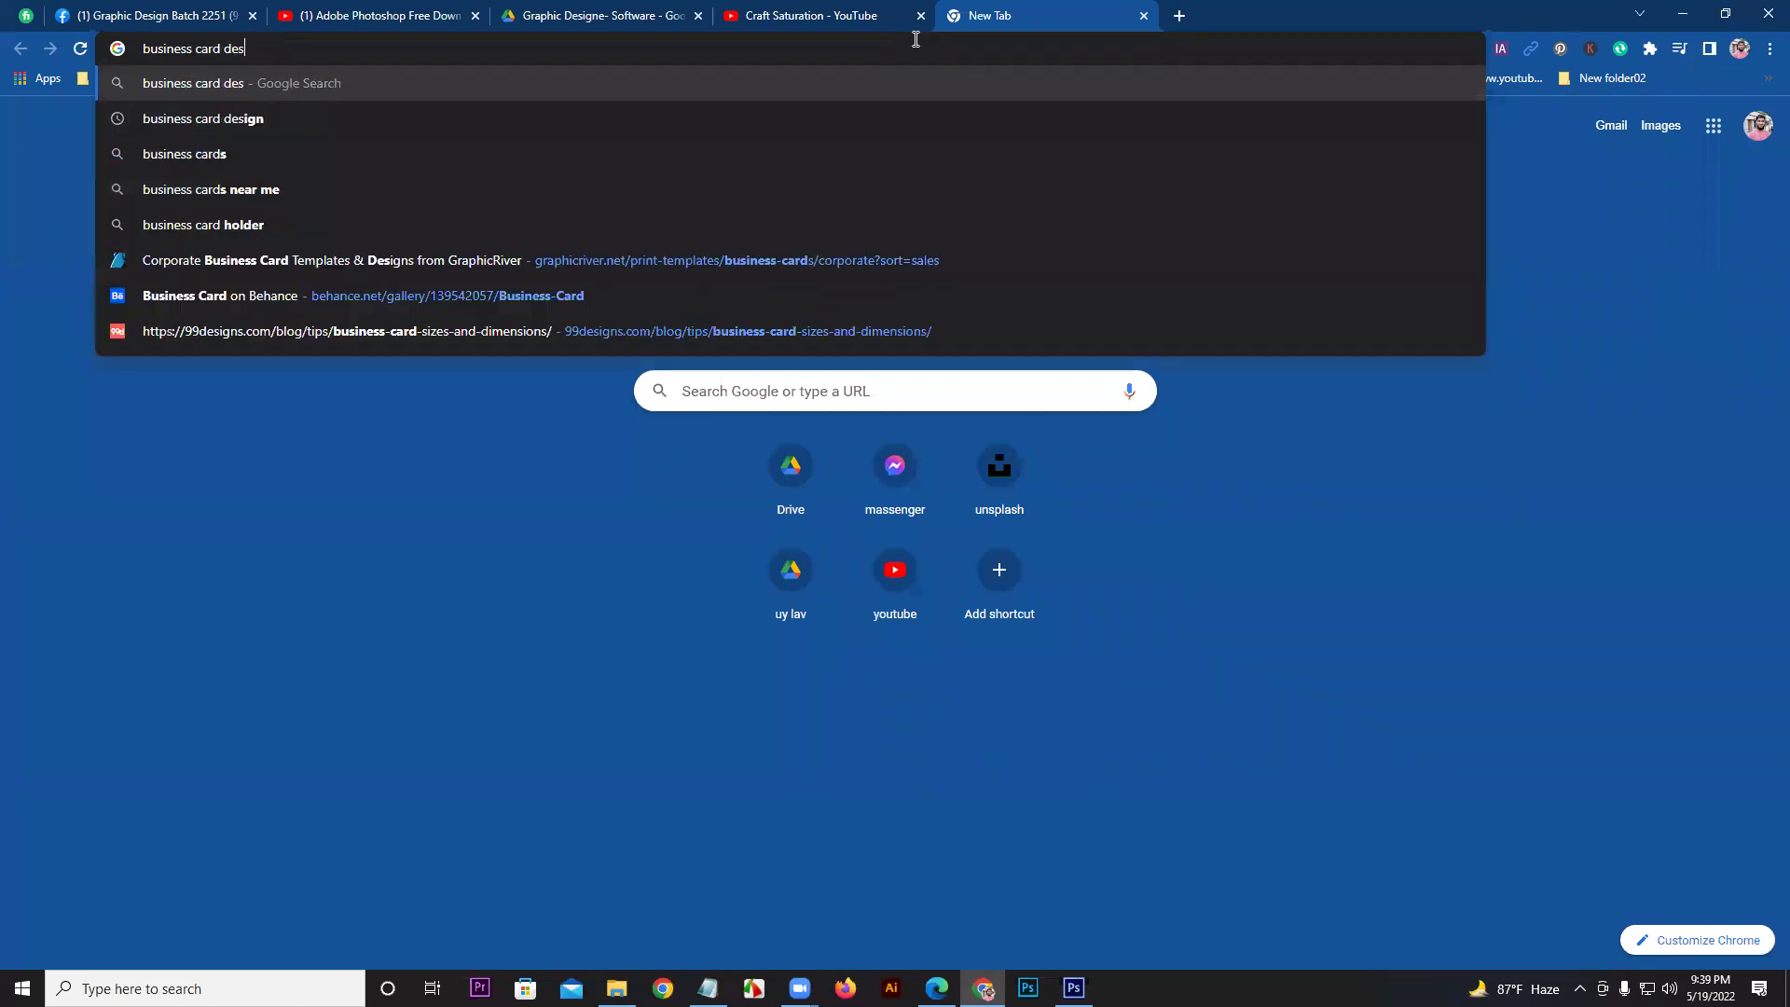
{"action": "type", "text": "ign size"}
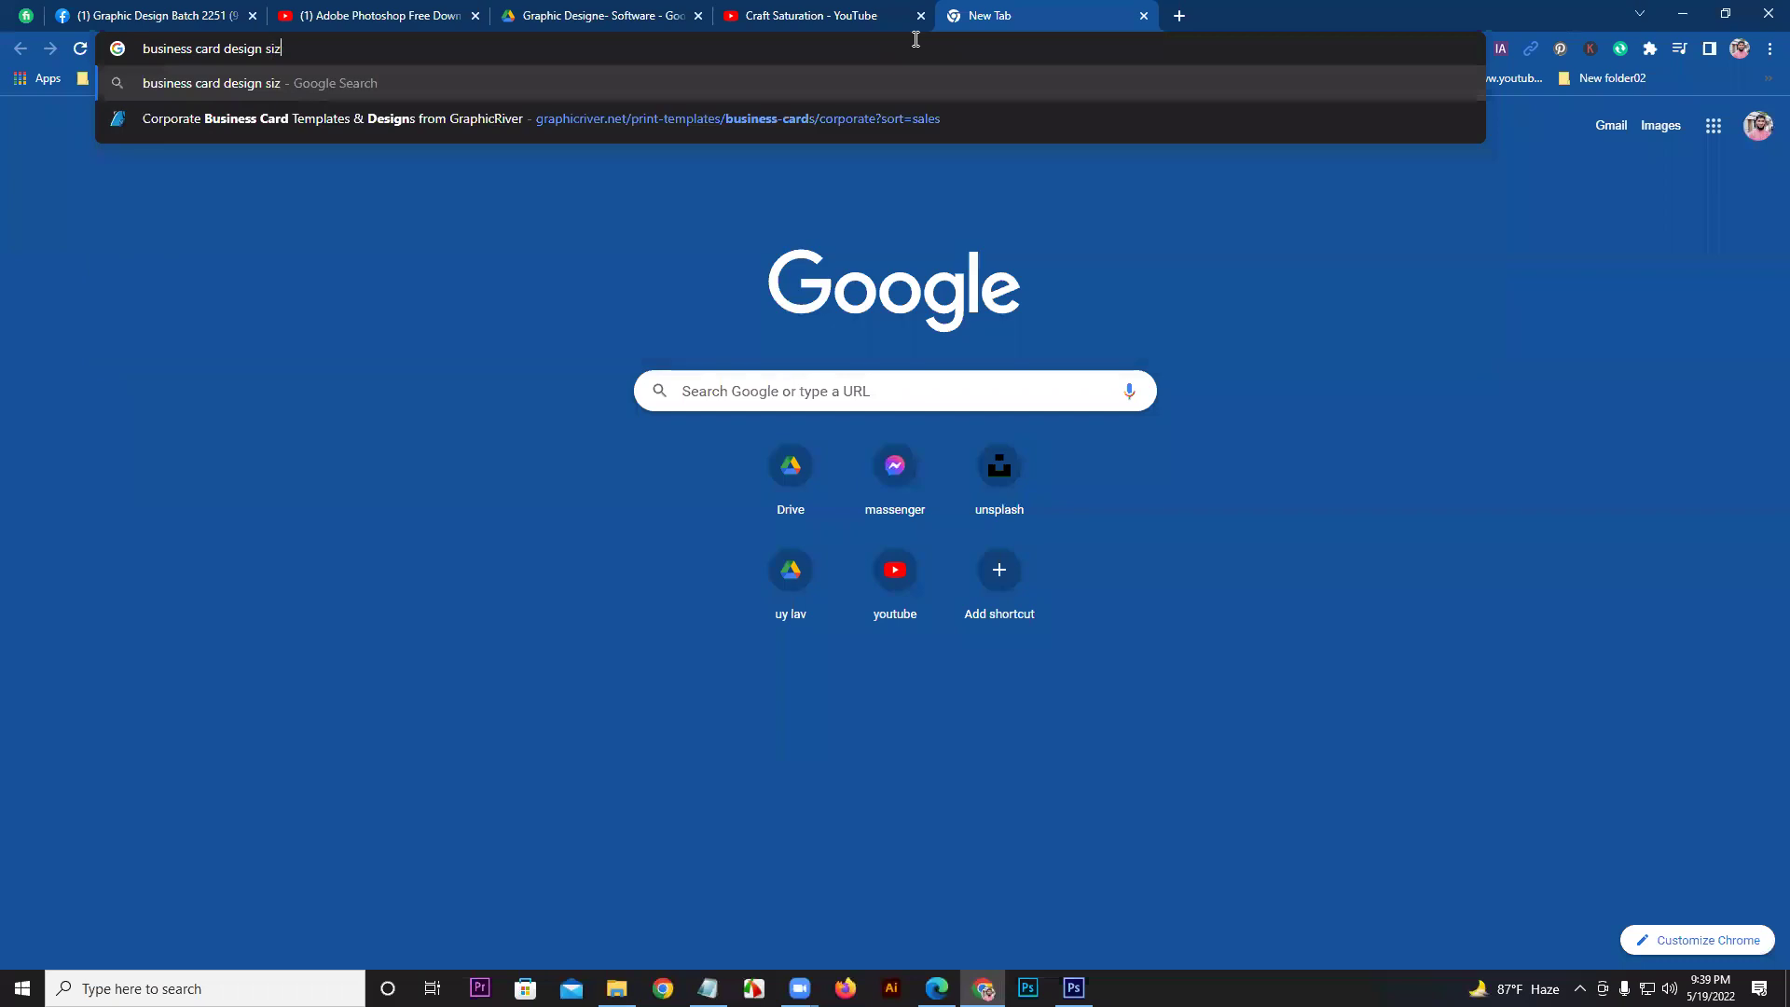
{"action": "key", "text": "Return"}
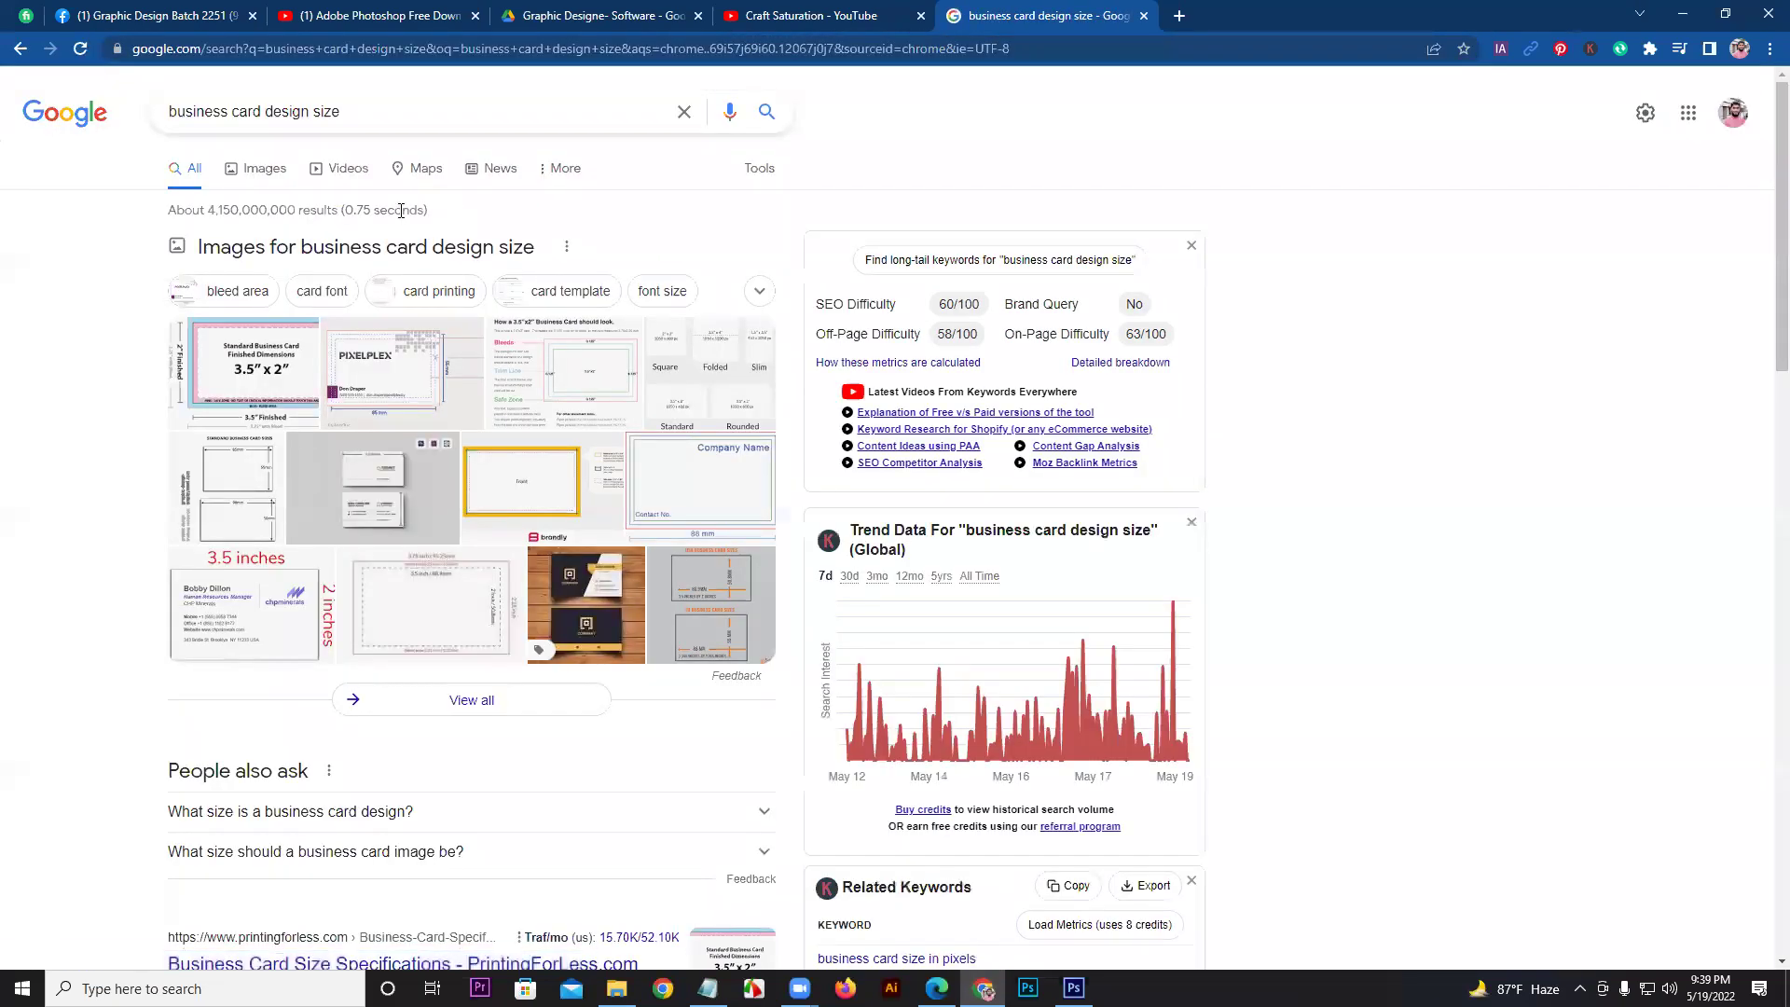
{"action": "scroll", "coordinate": [415, 233], "scroll_direction": "down", "scroll_amount": 4}
{"action": "scroll", "coordinate": [412, 276], "scroll_direction": "down", "scroll_amount": 3}
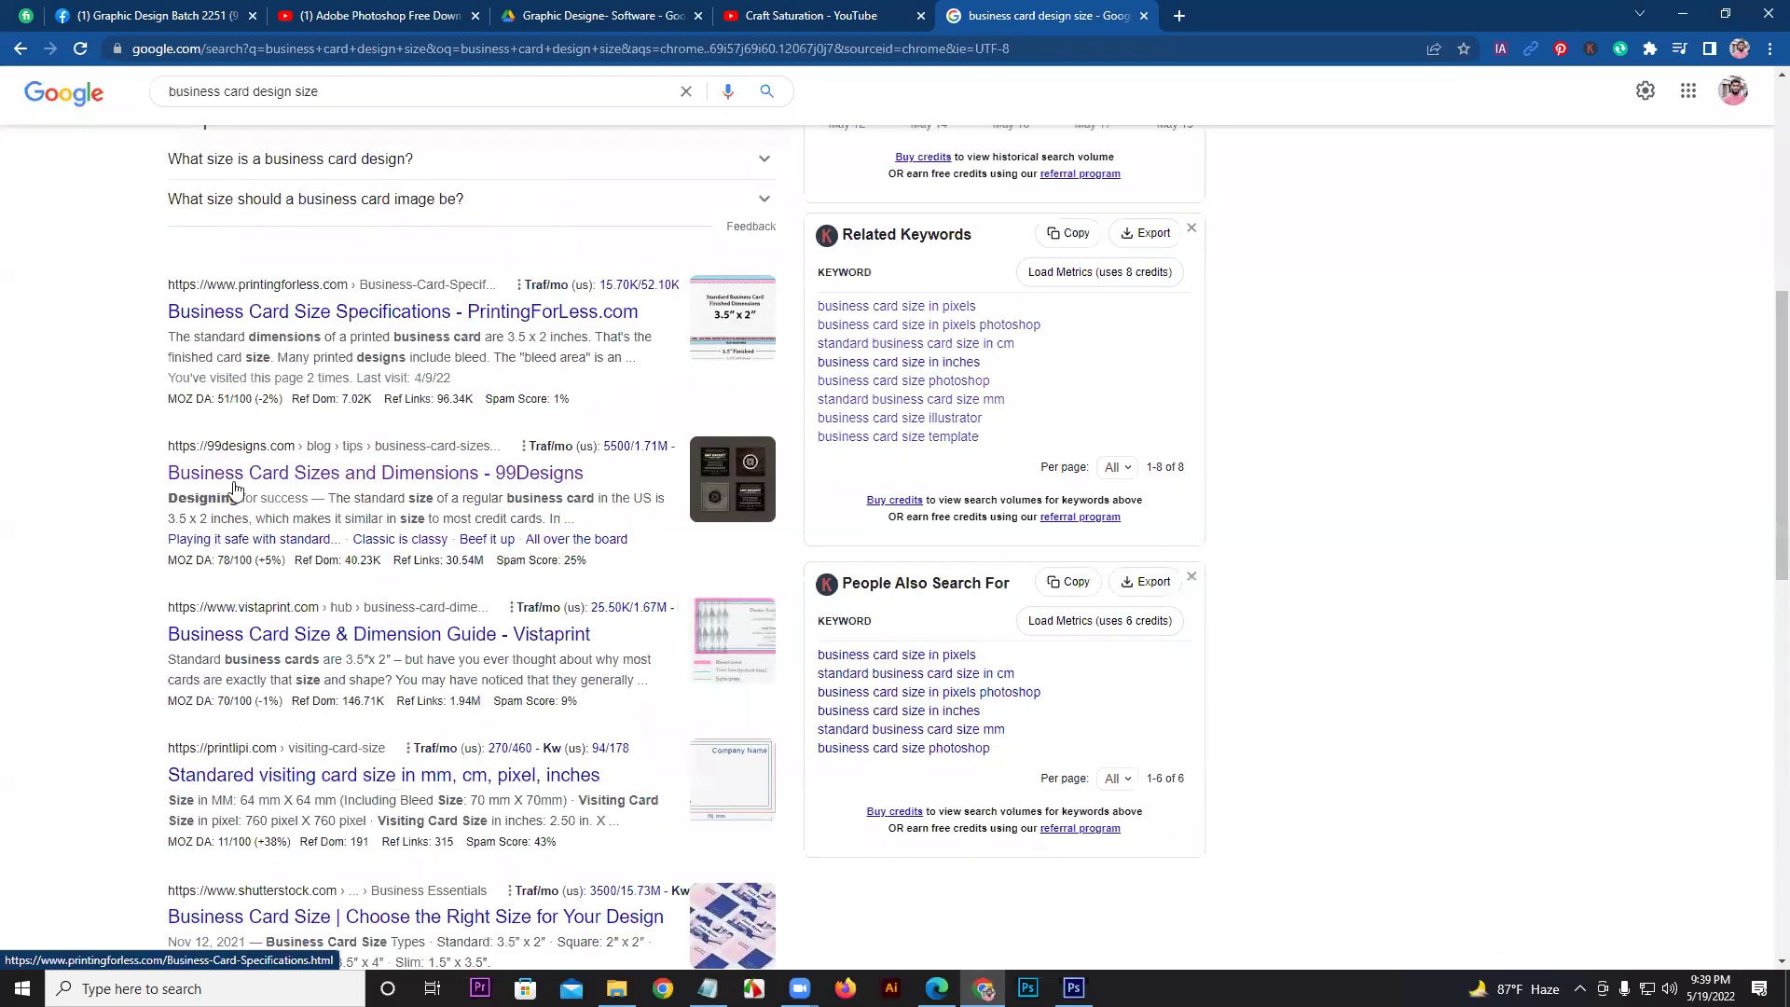
{"action": "mouse_move", "coordinate": [371, 399]}
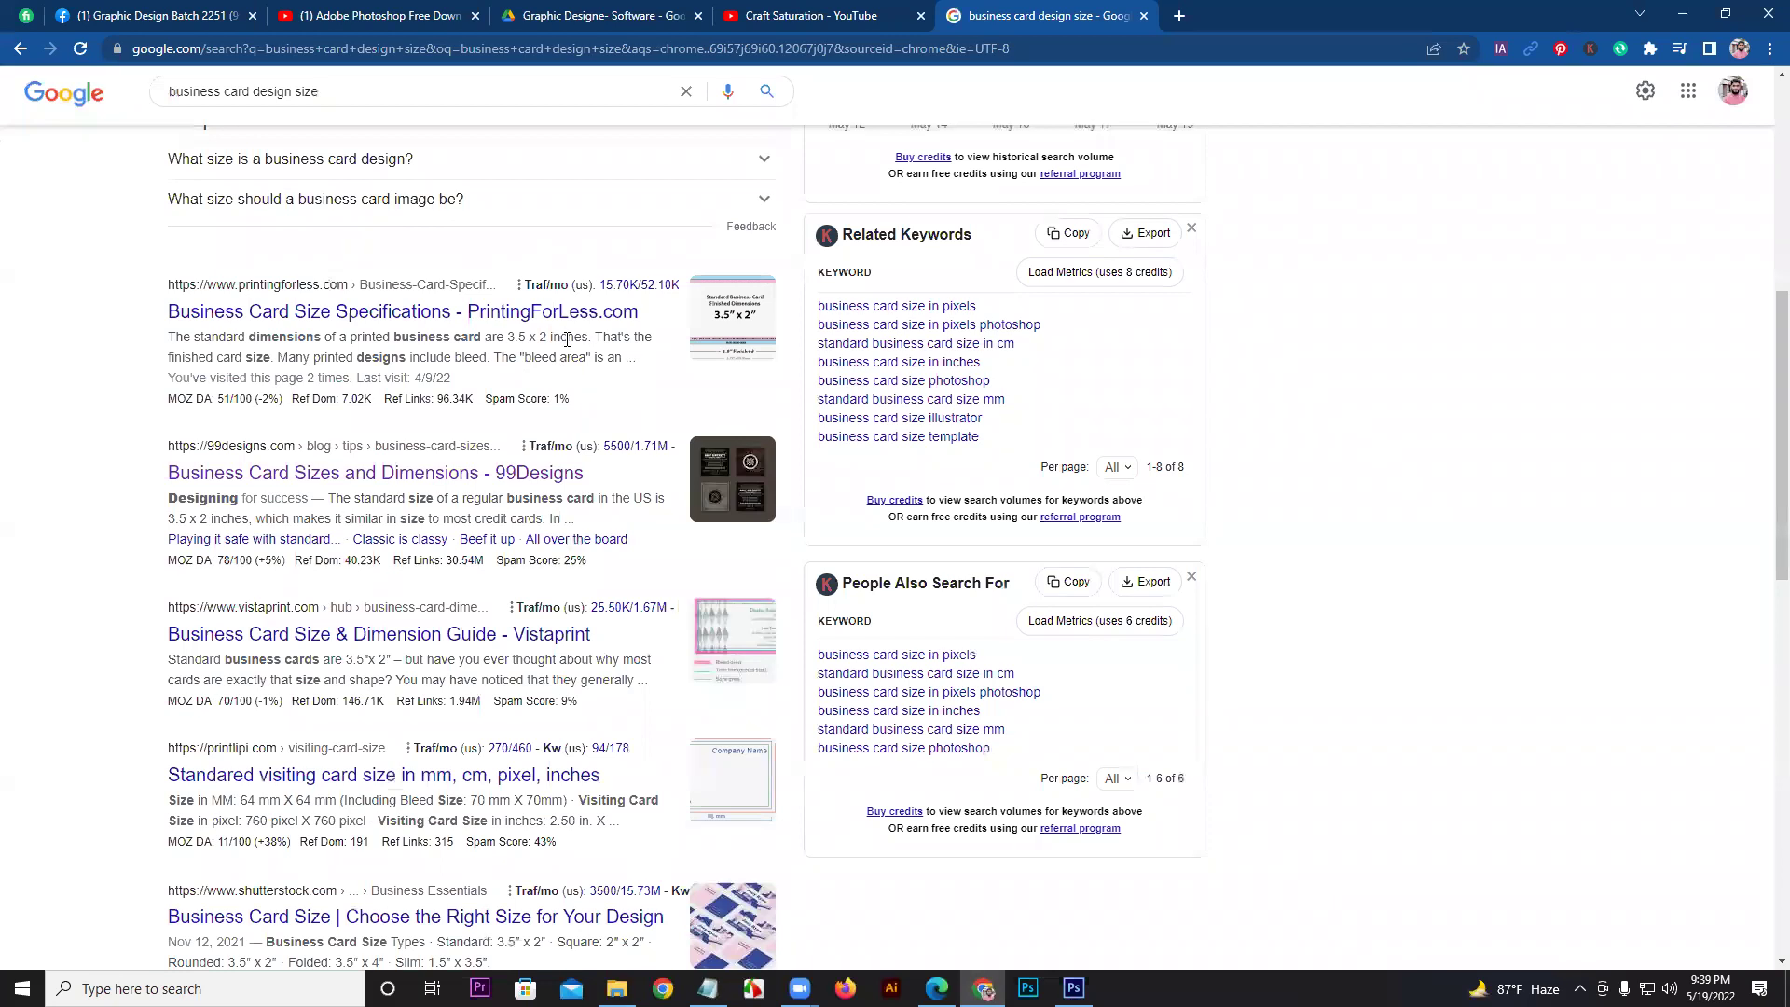
{"action": "scroll", "coordinate": [563, 339], "scroll_direction": "up", "scroll_amount": 7}
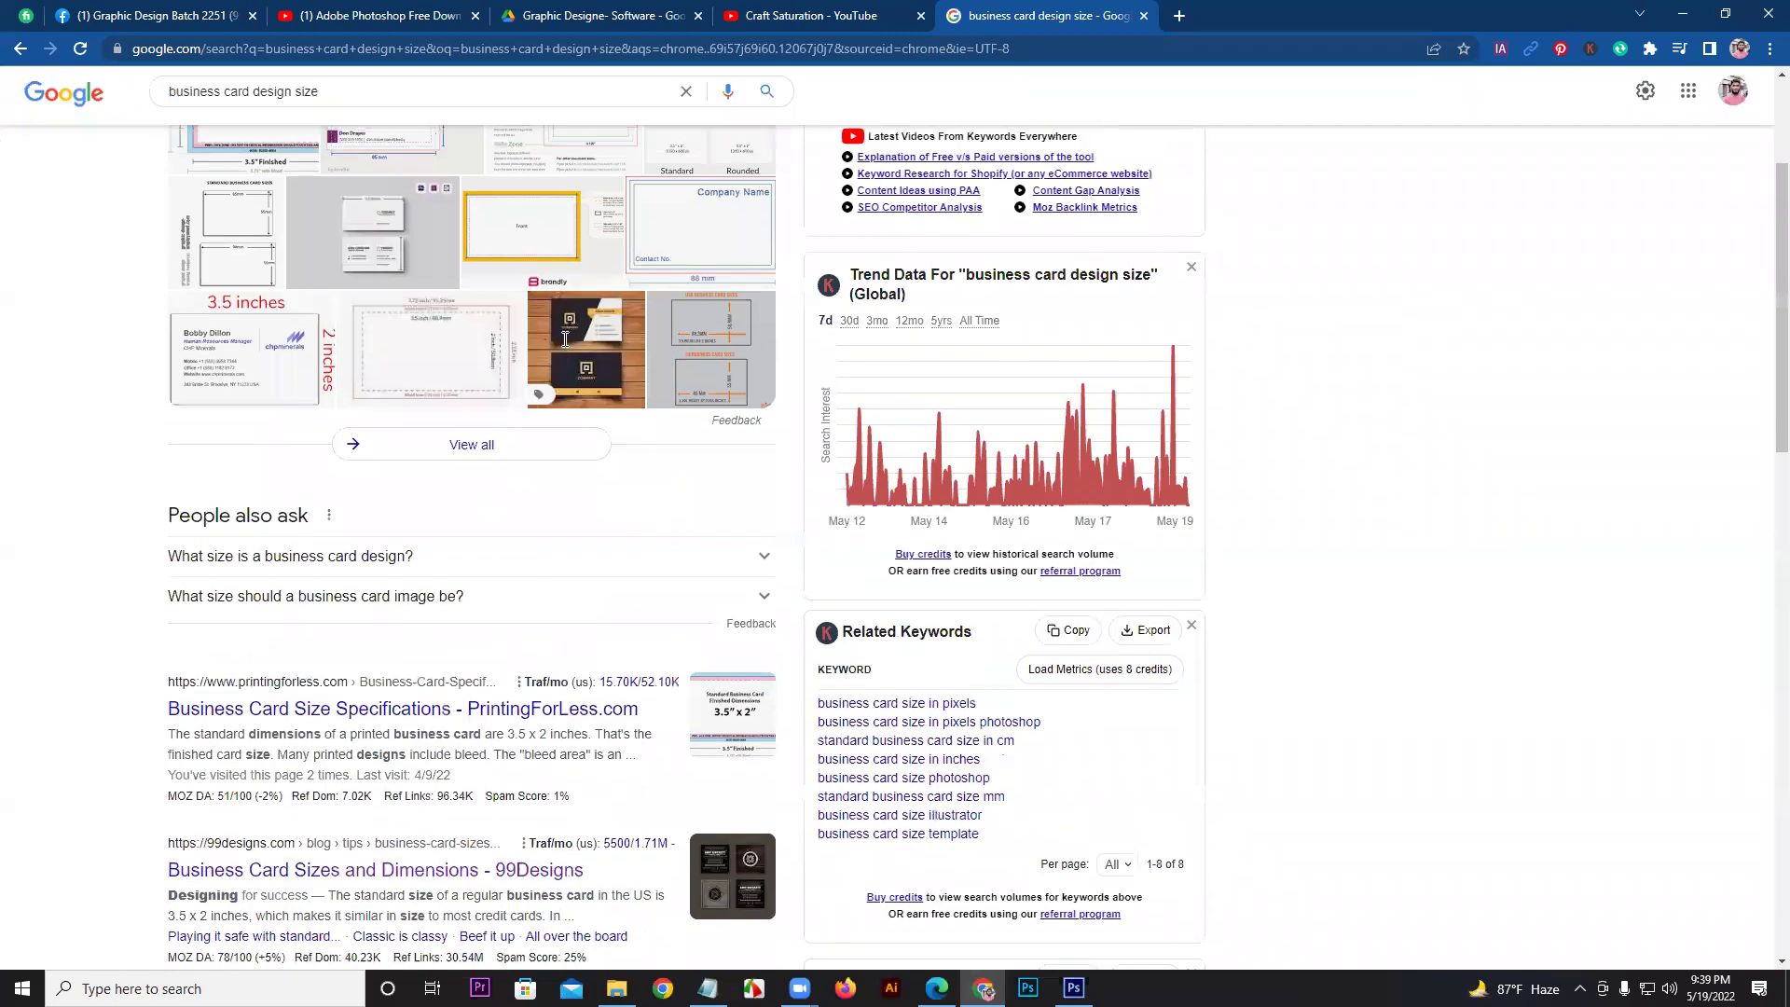
{"action": "left_click", "coordinate": [266, 192]}
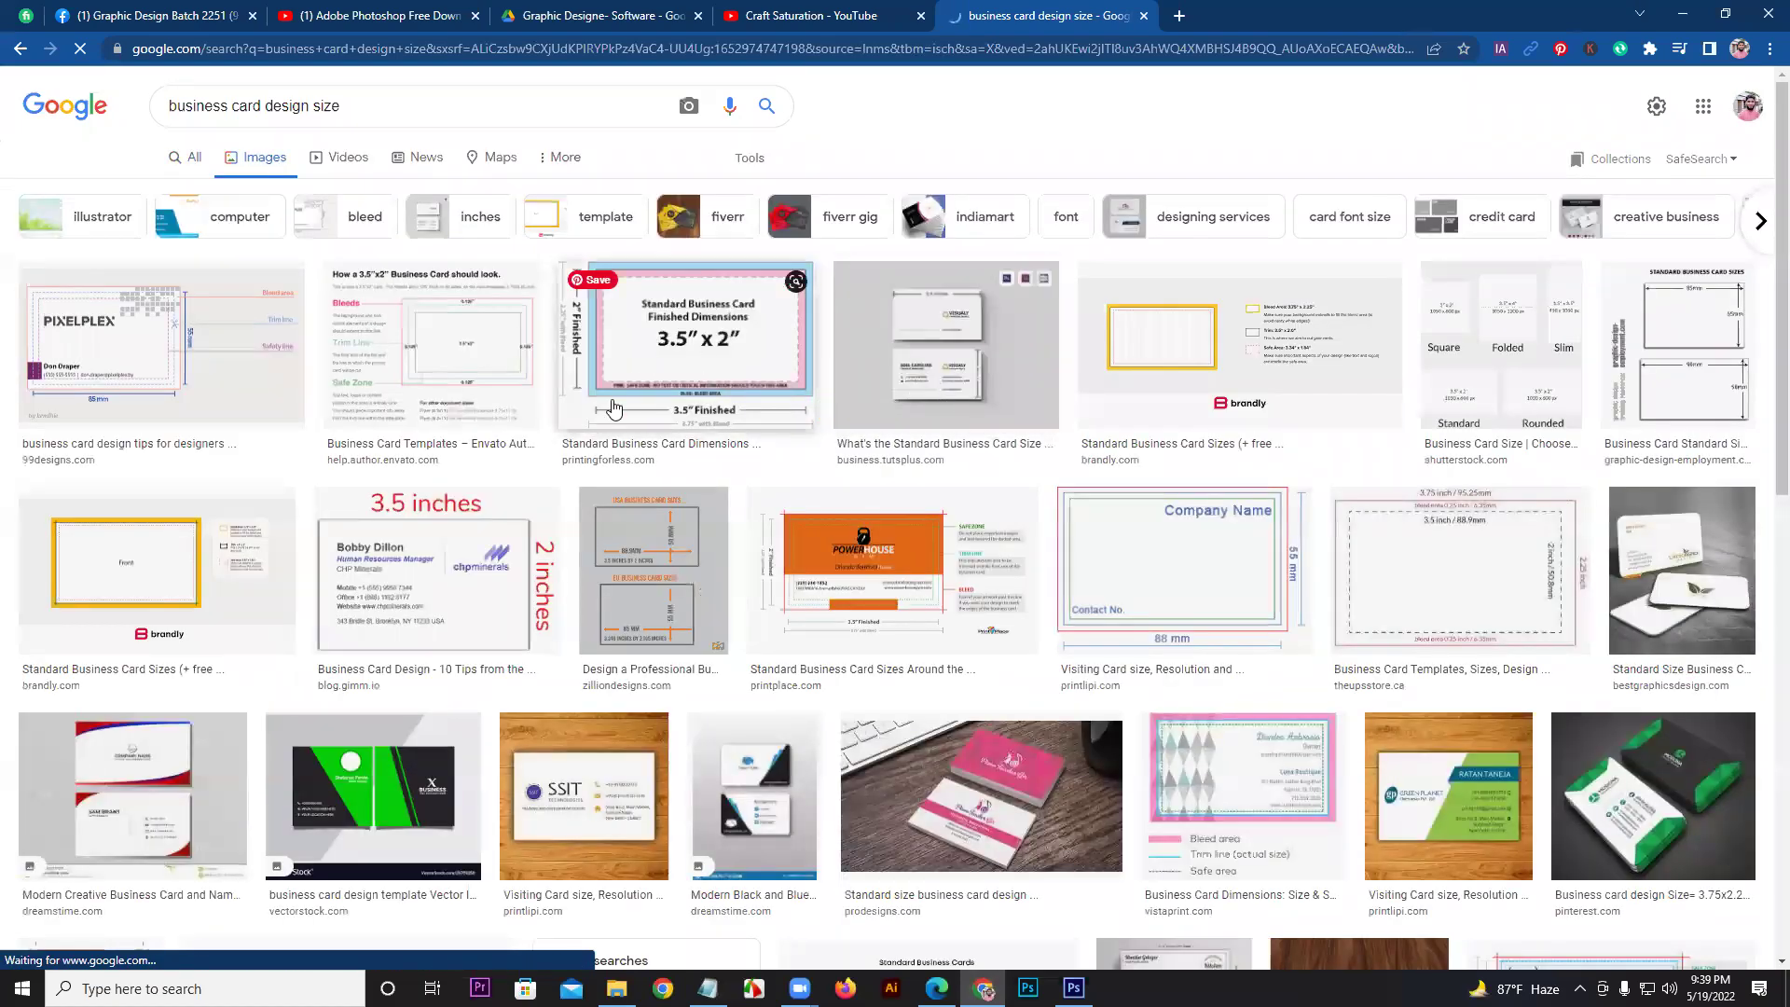
{"action": "scroll", "coordinate": [1036, 685], "scroll_direction": "down", "scroll_amount": 2}
{"action": "scroll", "coordinate": [1033, 677], "scroll_direction": "up", "scroll_amount": 2}
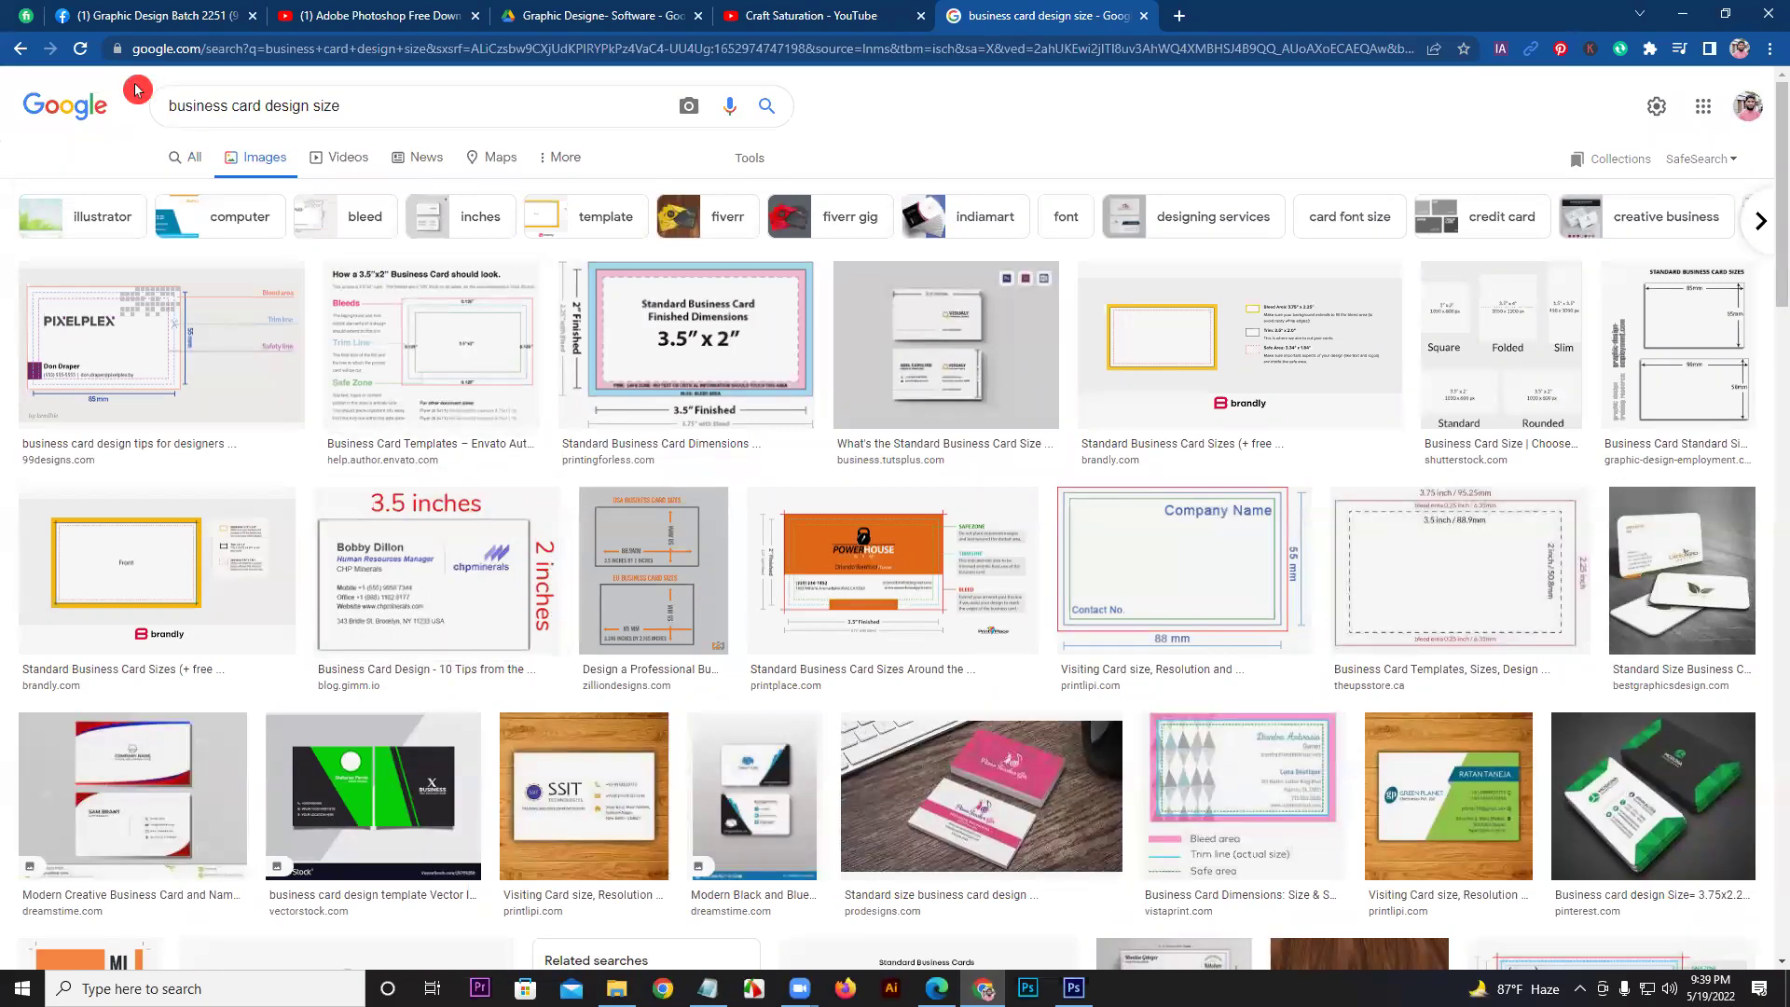
{"action": "left_click", "coordinate": [191, 166]}
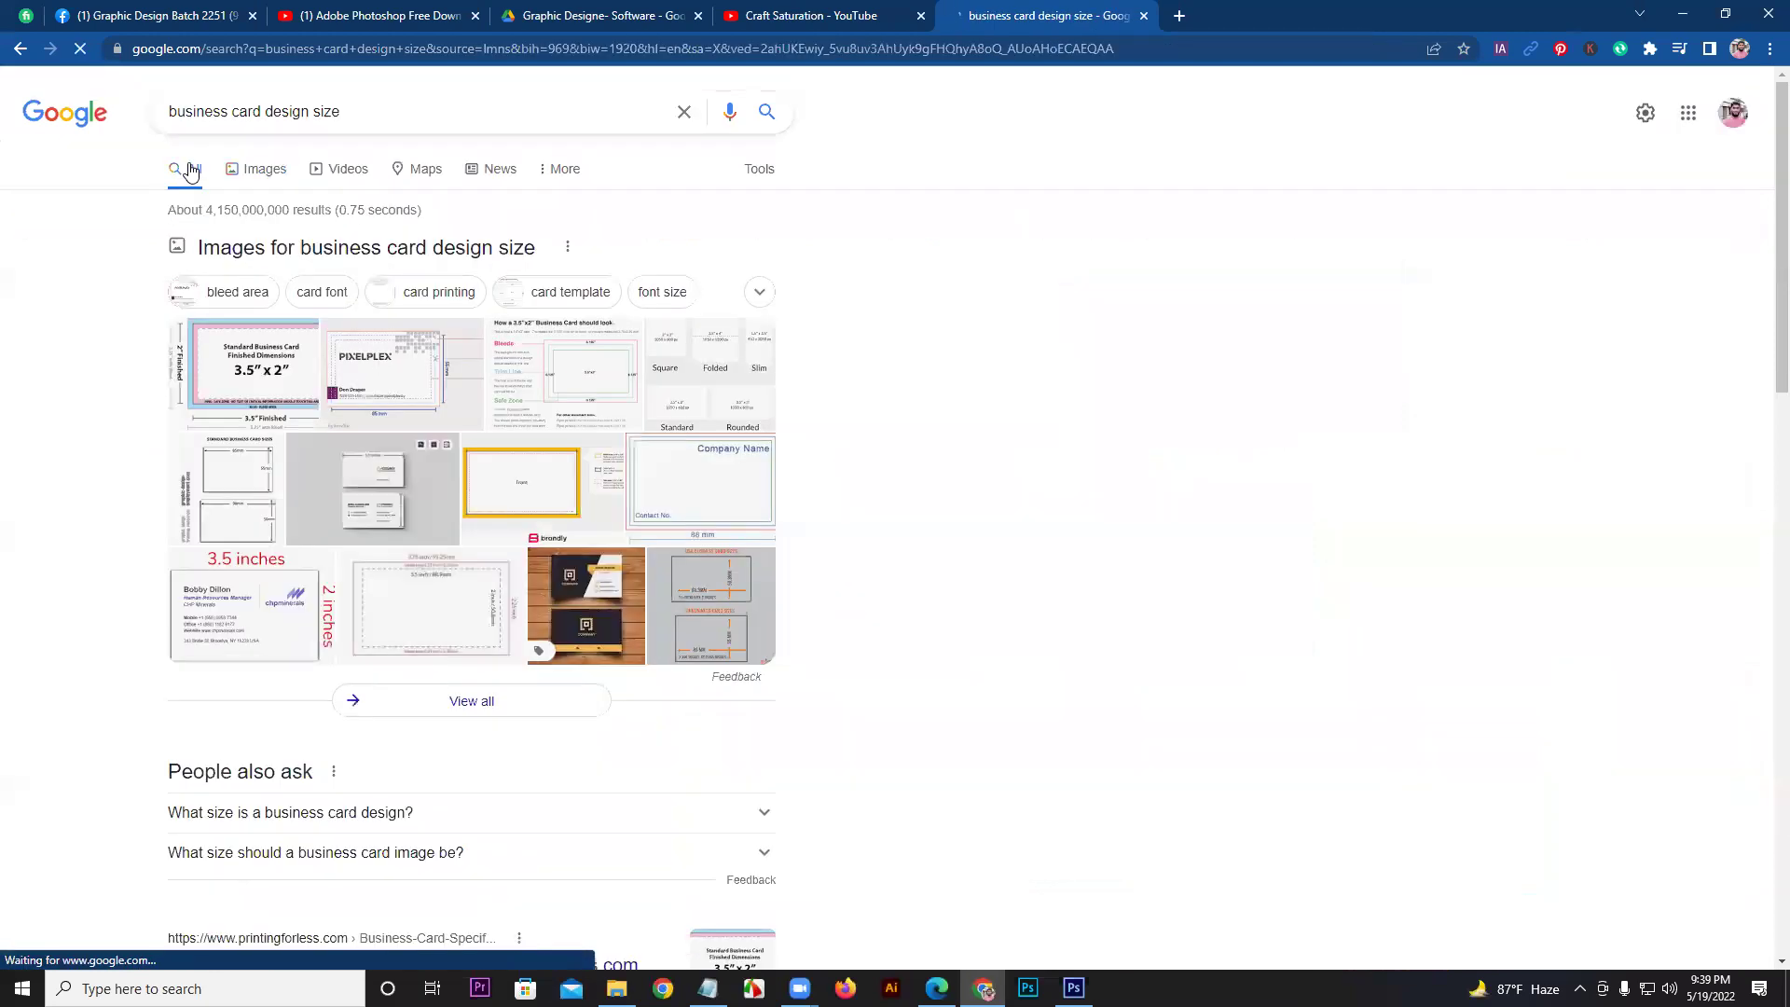
Step: Search Google for 'facebook cover size' (820 × 312 pixels), then return to Photoshop
{"action": "left_click", "coordinate": [683, 113]}
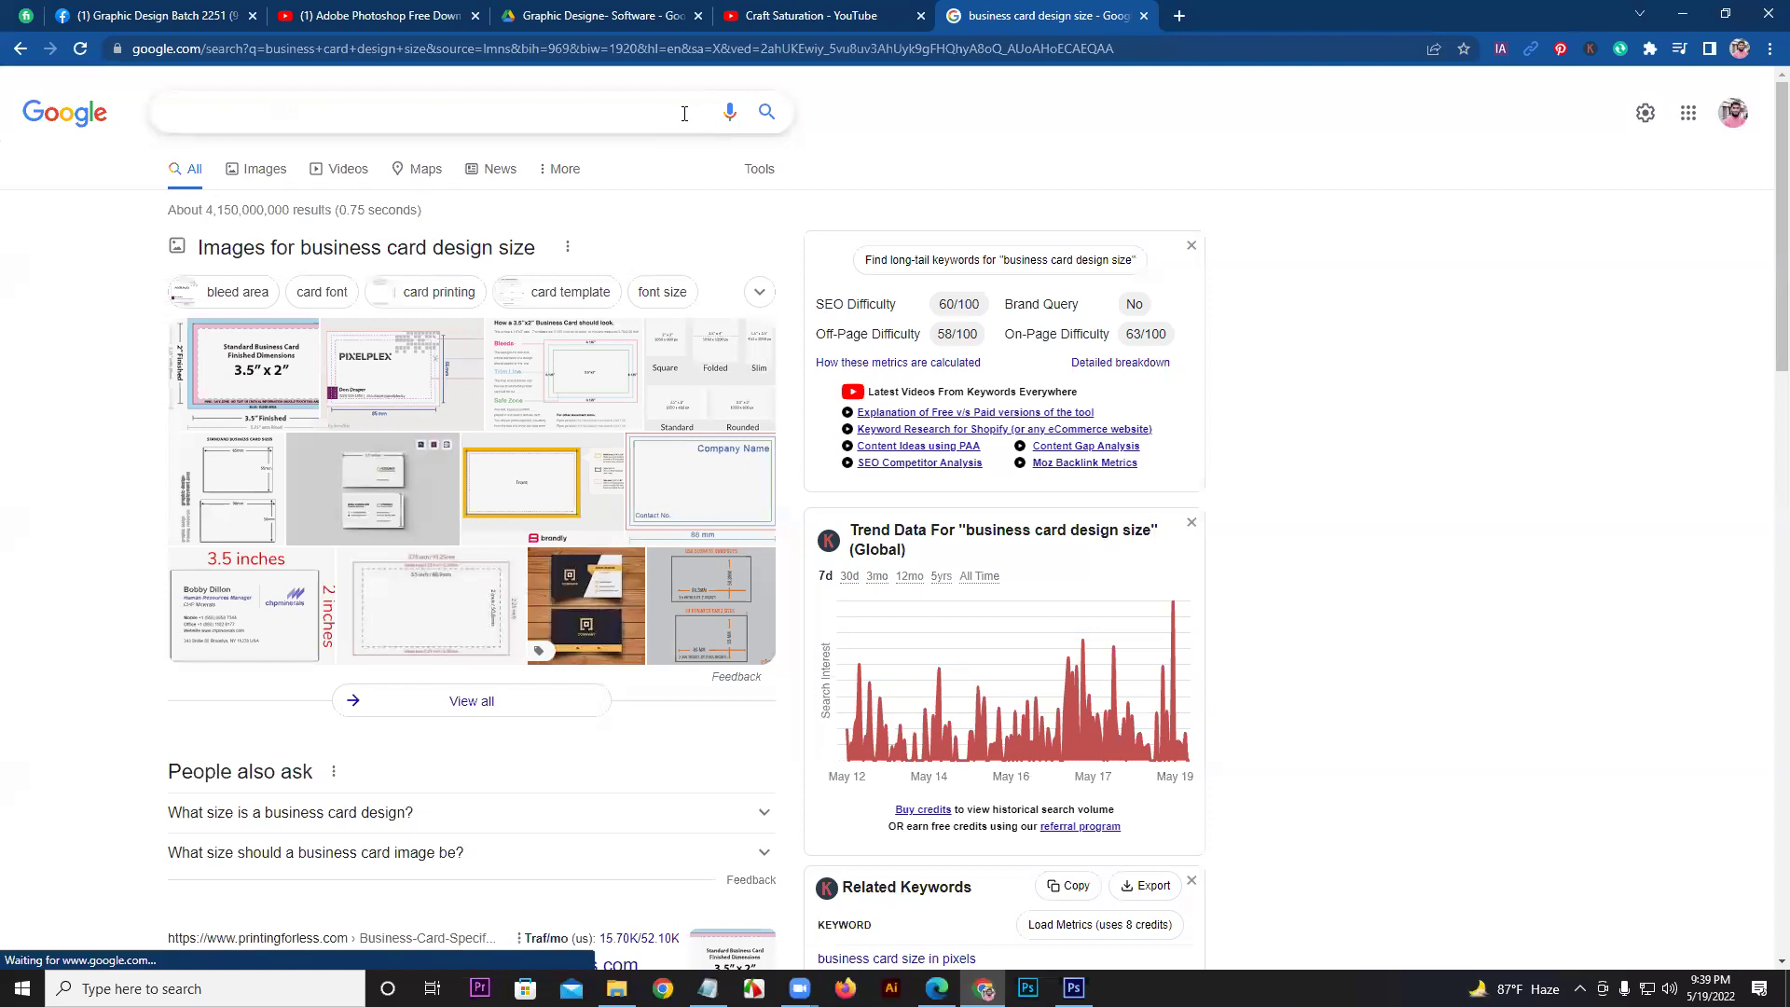
{"action": "type", "text": "face"}
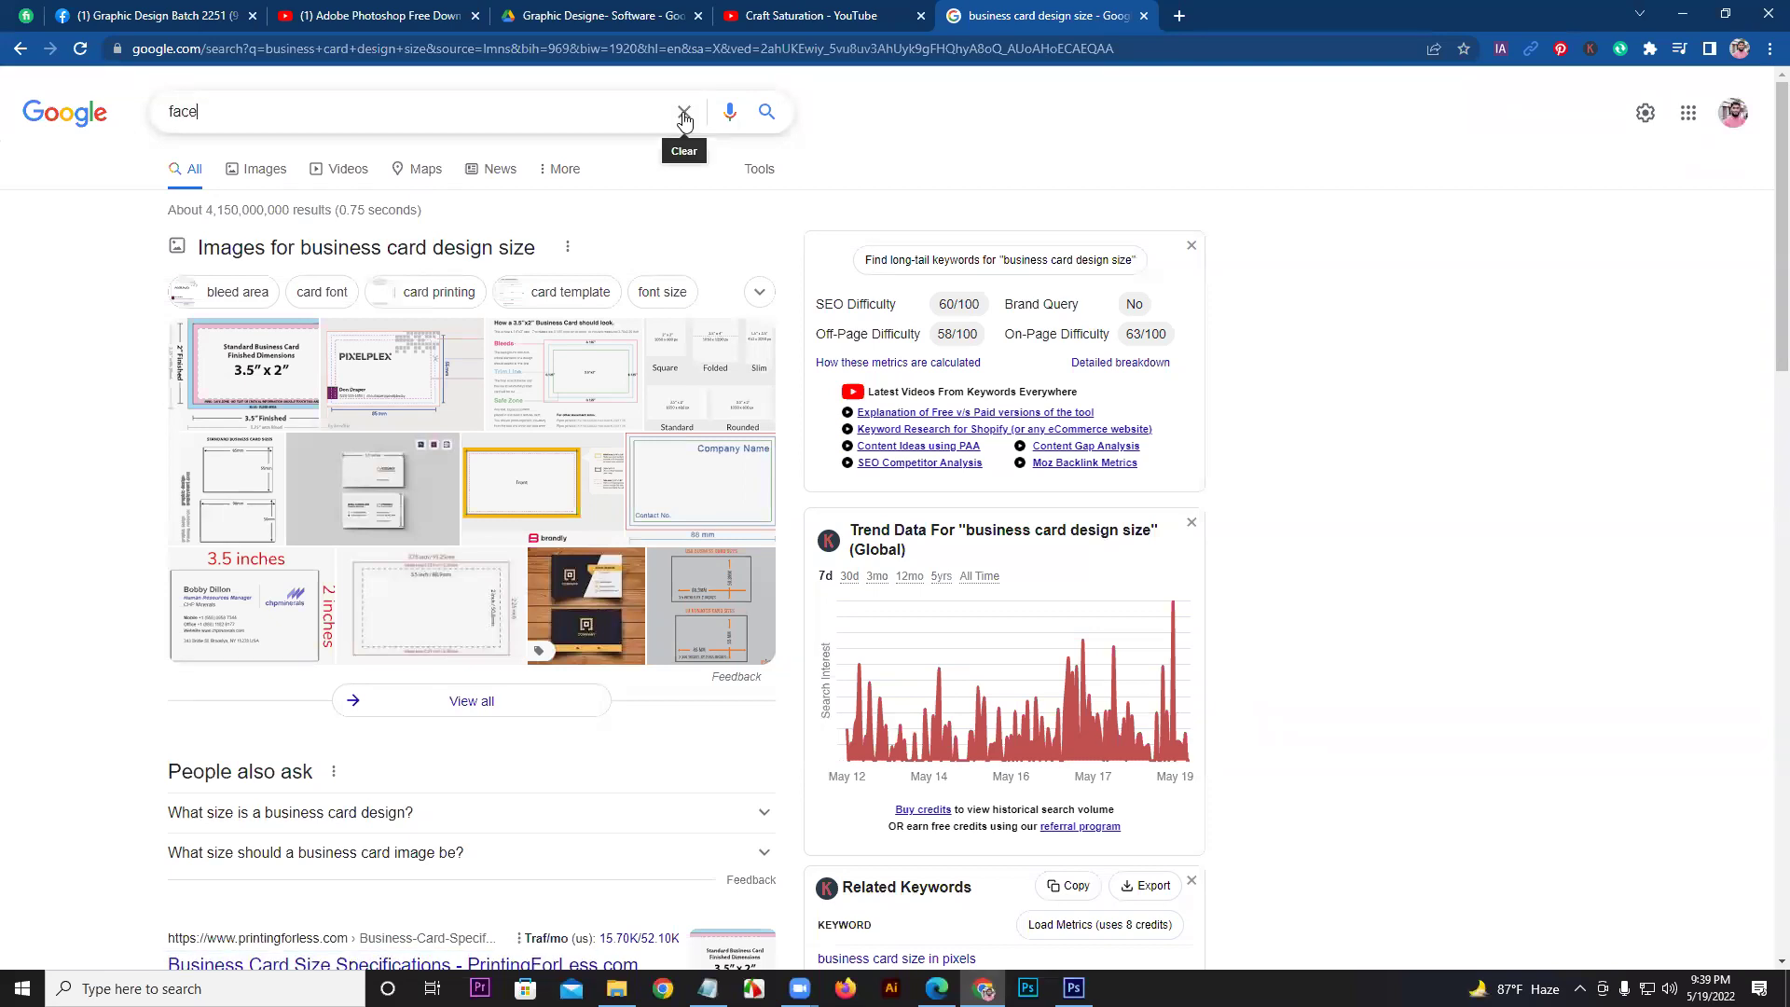
{"action": "type", "text": "book cove"}
{"action": "type", "text": "r six"}
{"action": "type", "text": "e"}
{"action": "key", "text": "Return"}
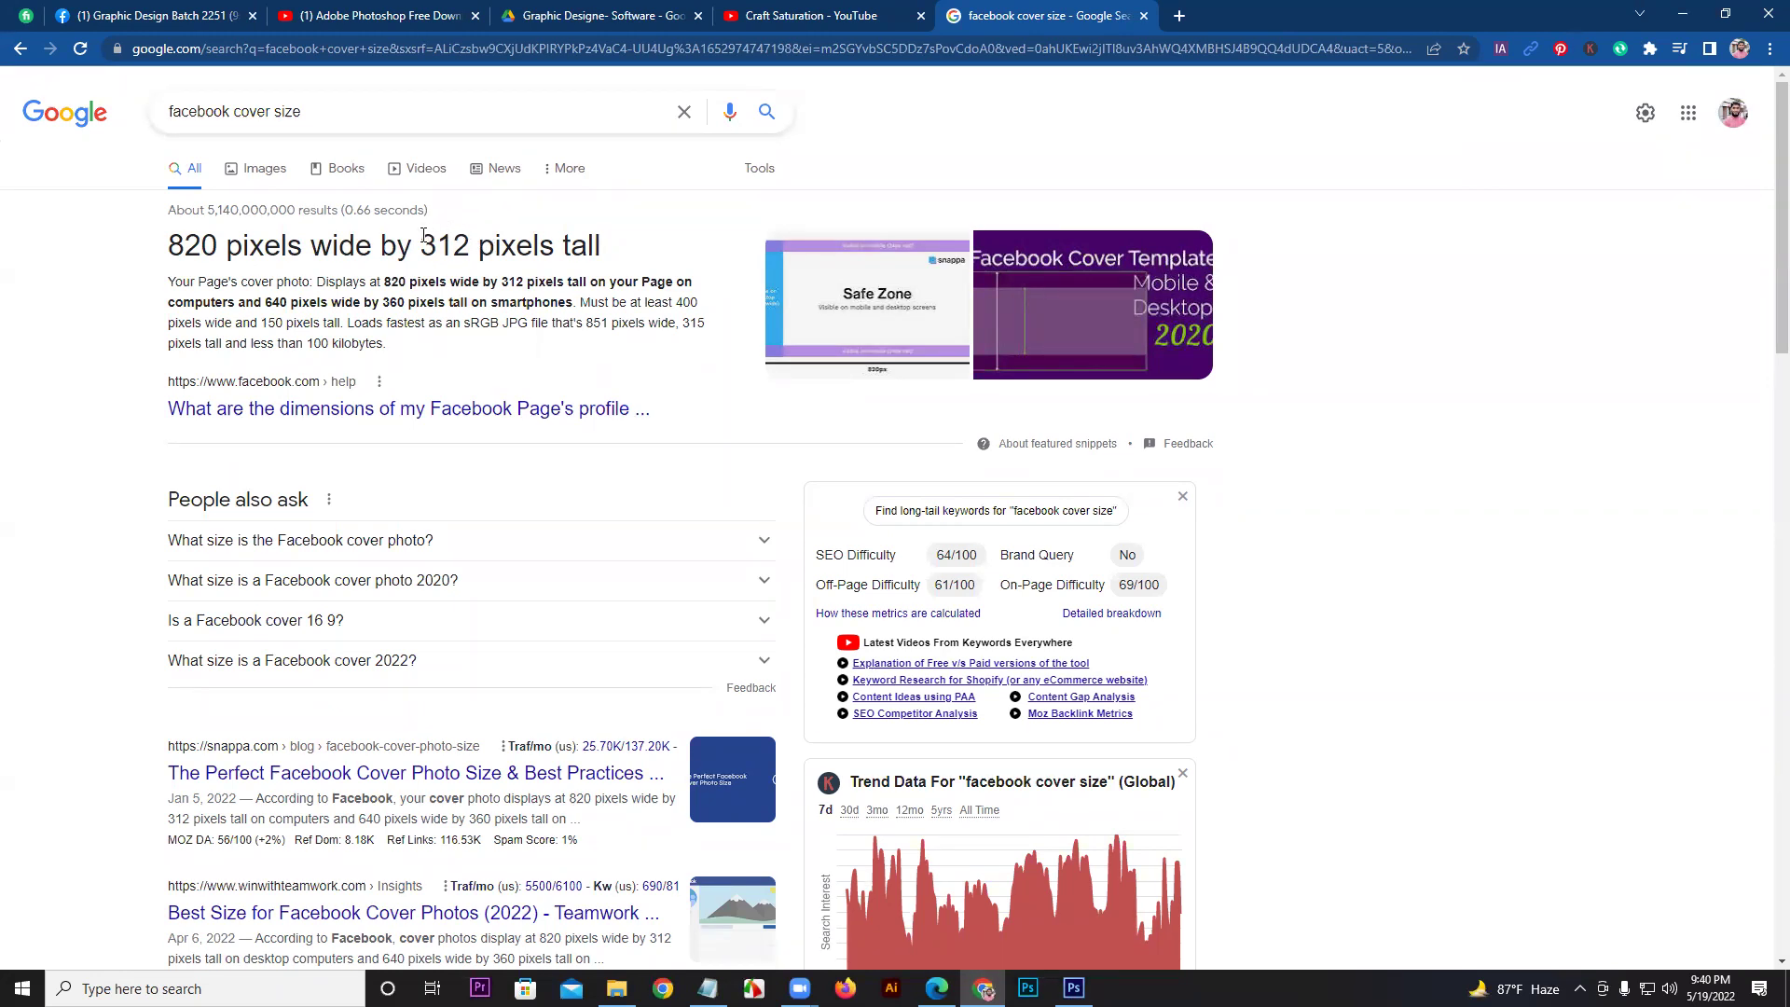
{"action": "left_click", "coordinate": [112, 239]}
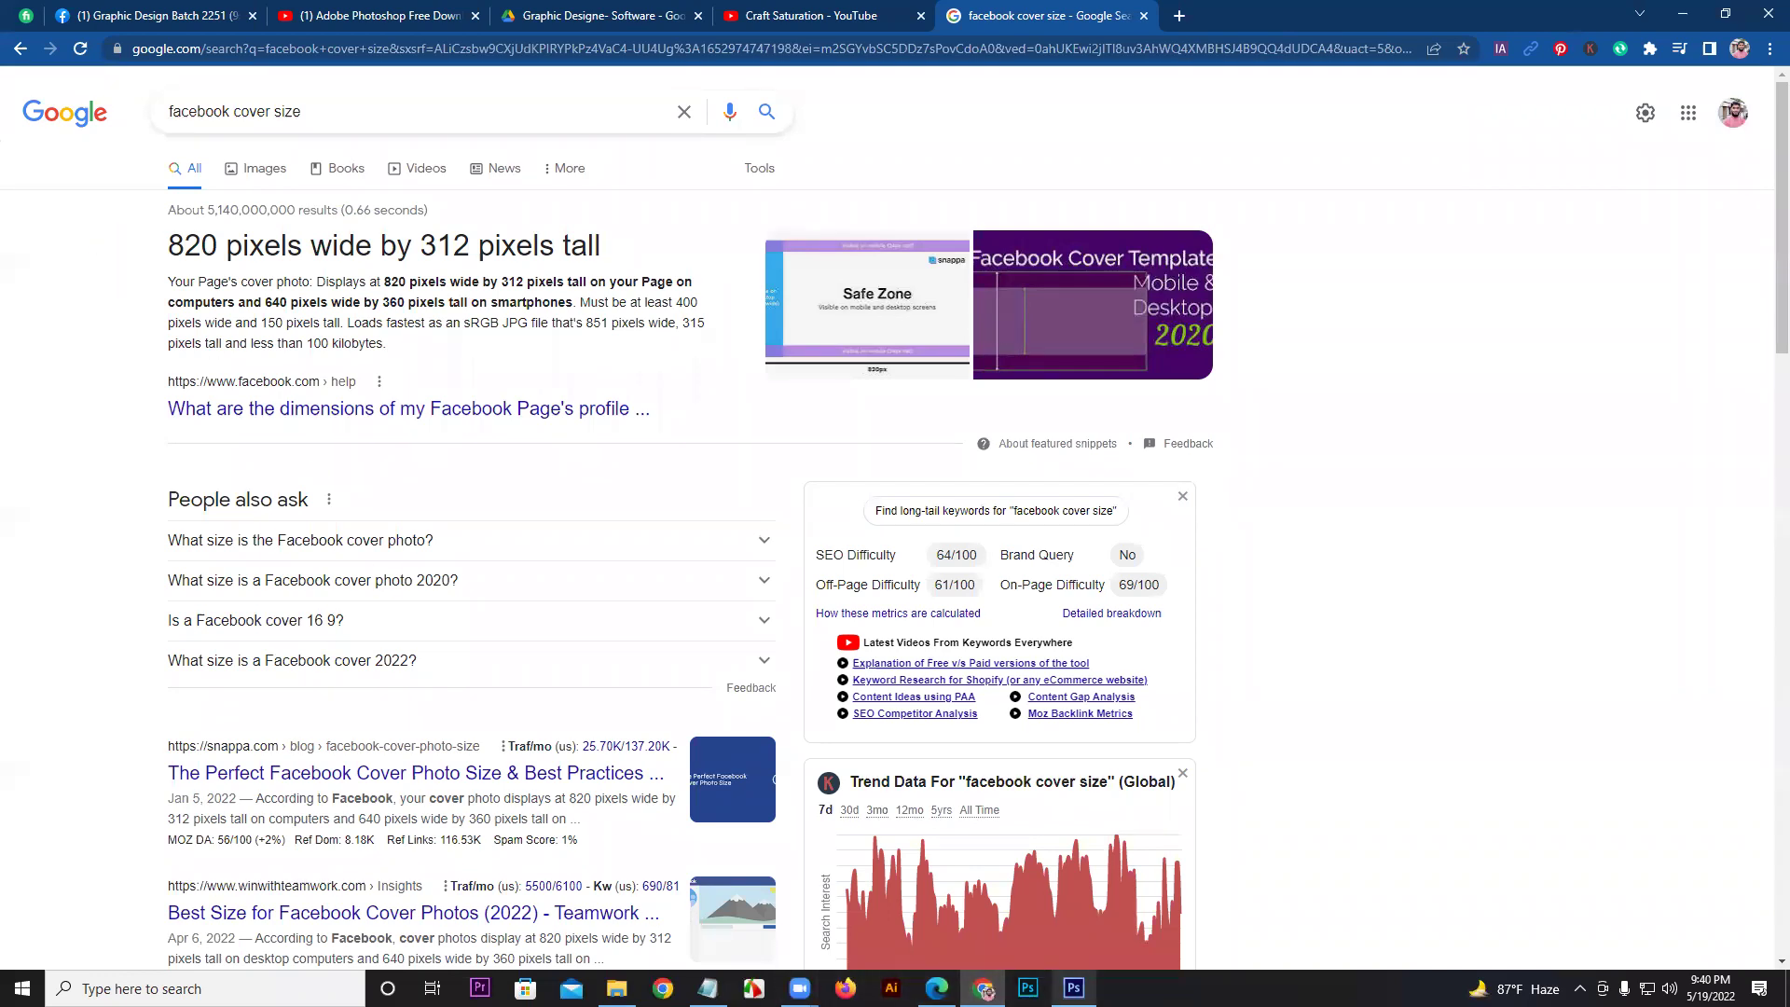
{"action": "mouse_move", "coordinate": [1074, 988]}
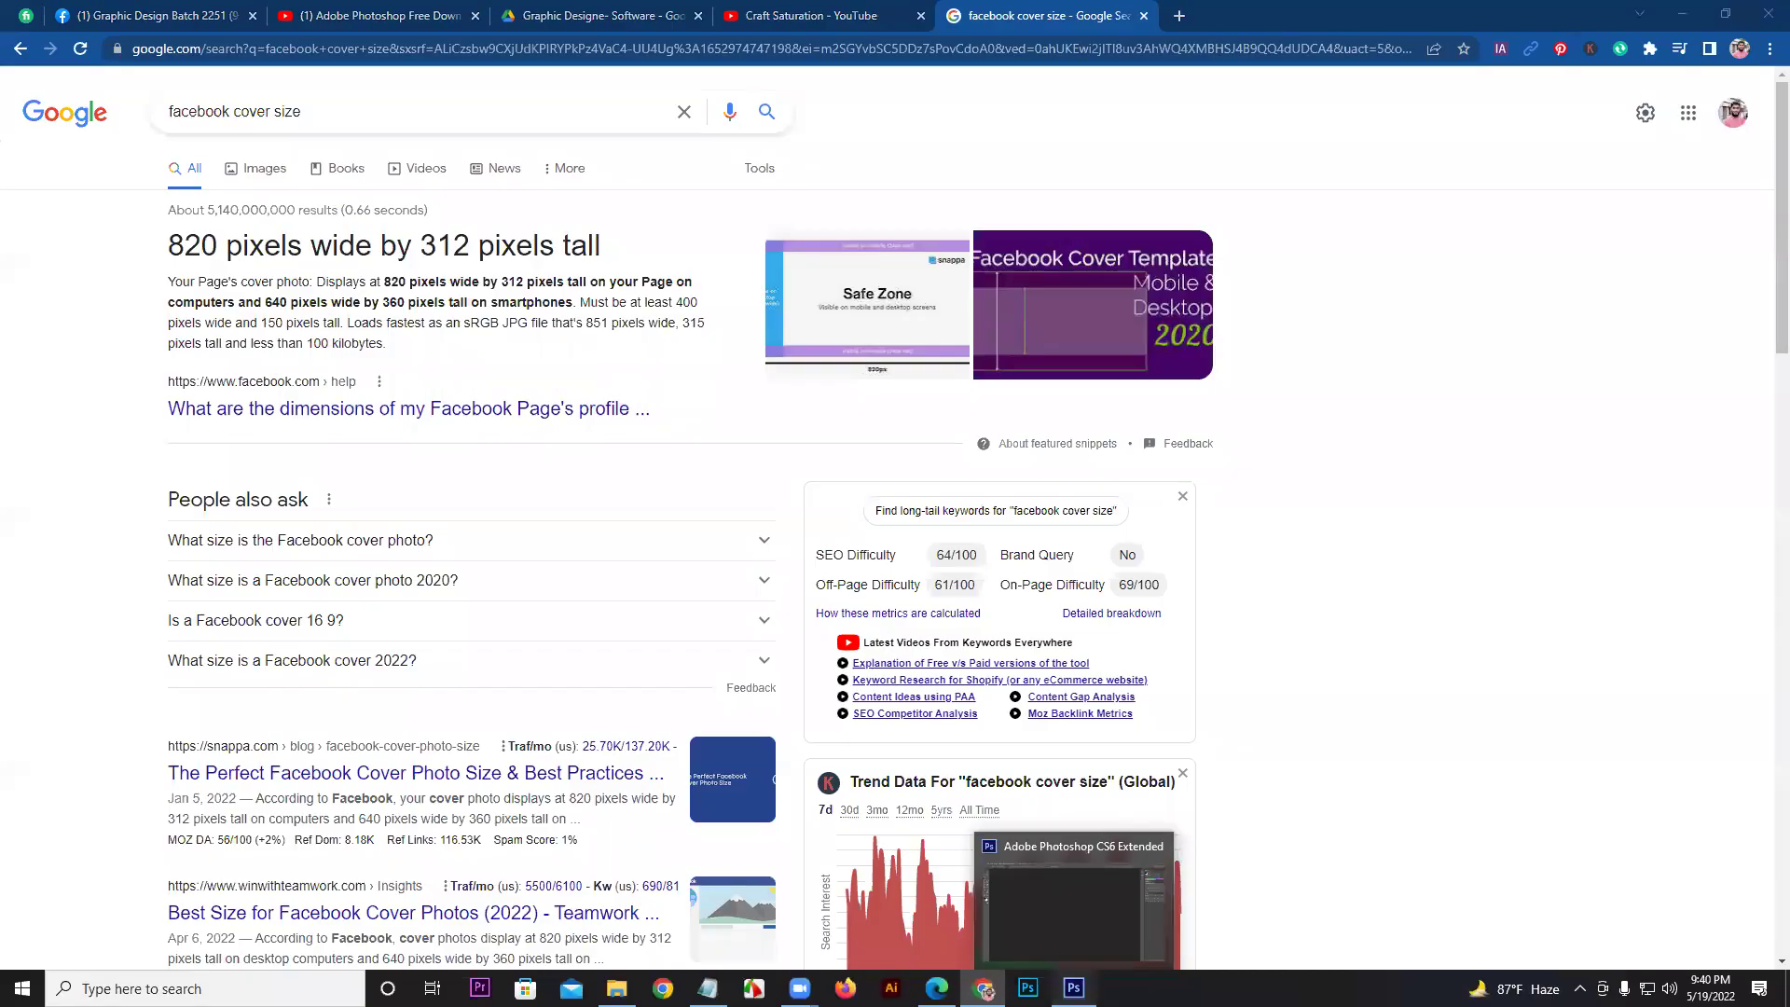
{"action": "left_click", "coordinate": [1072, 895]}
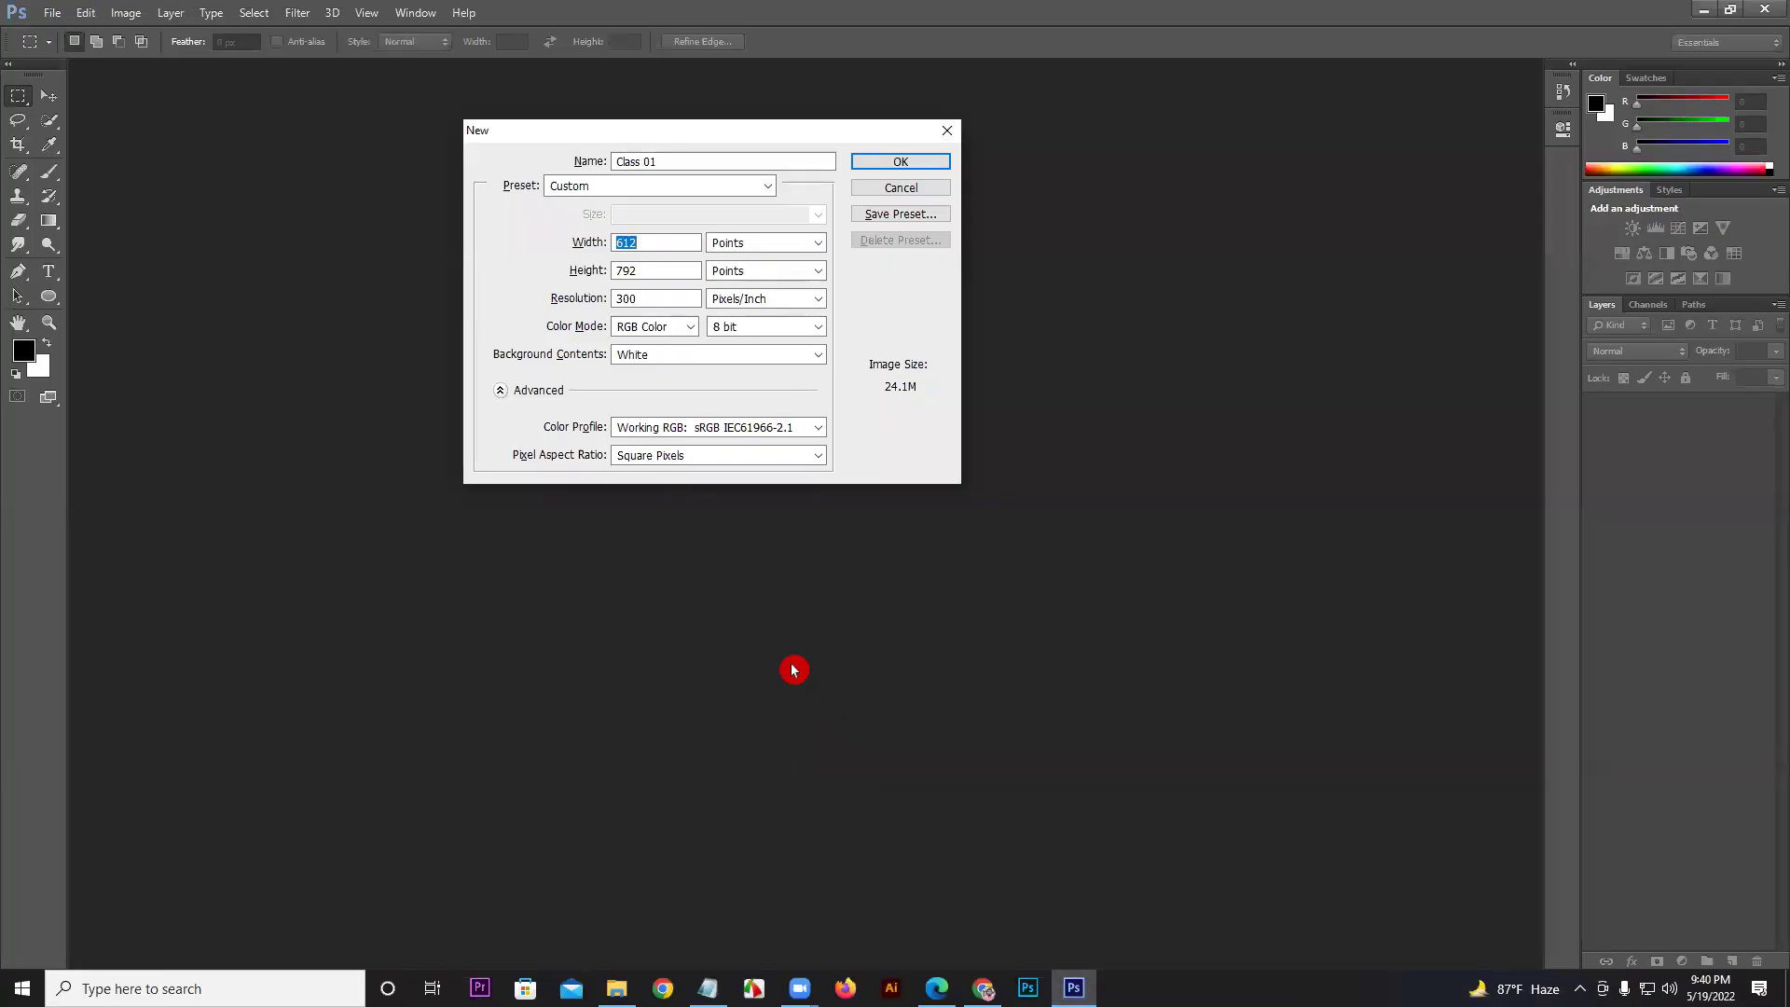
Step: Change the width unit to Pixels and enter 1000 for both Width and Height
{"action": "double_click", "coordinate": [748, 245]}
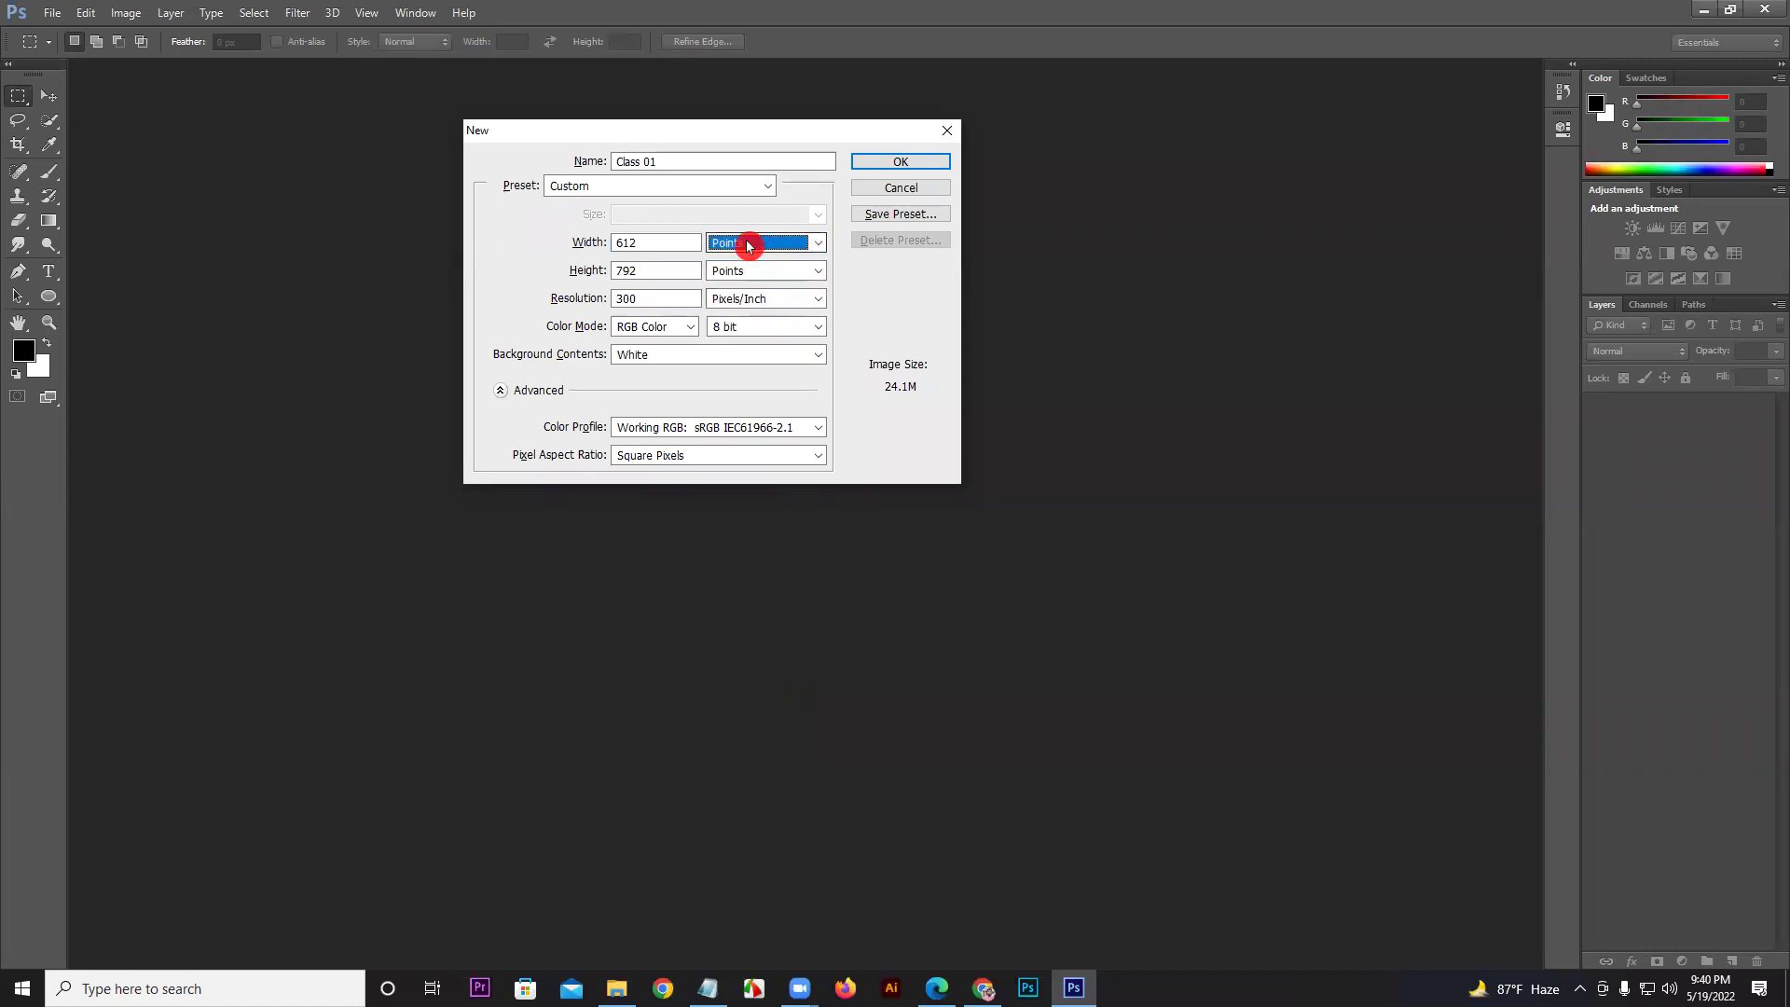
{"action": "left_click", "coordinate": [749, 244]}
{"action": "left_click", "coordinate": [738, 258]}
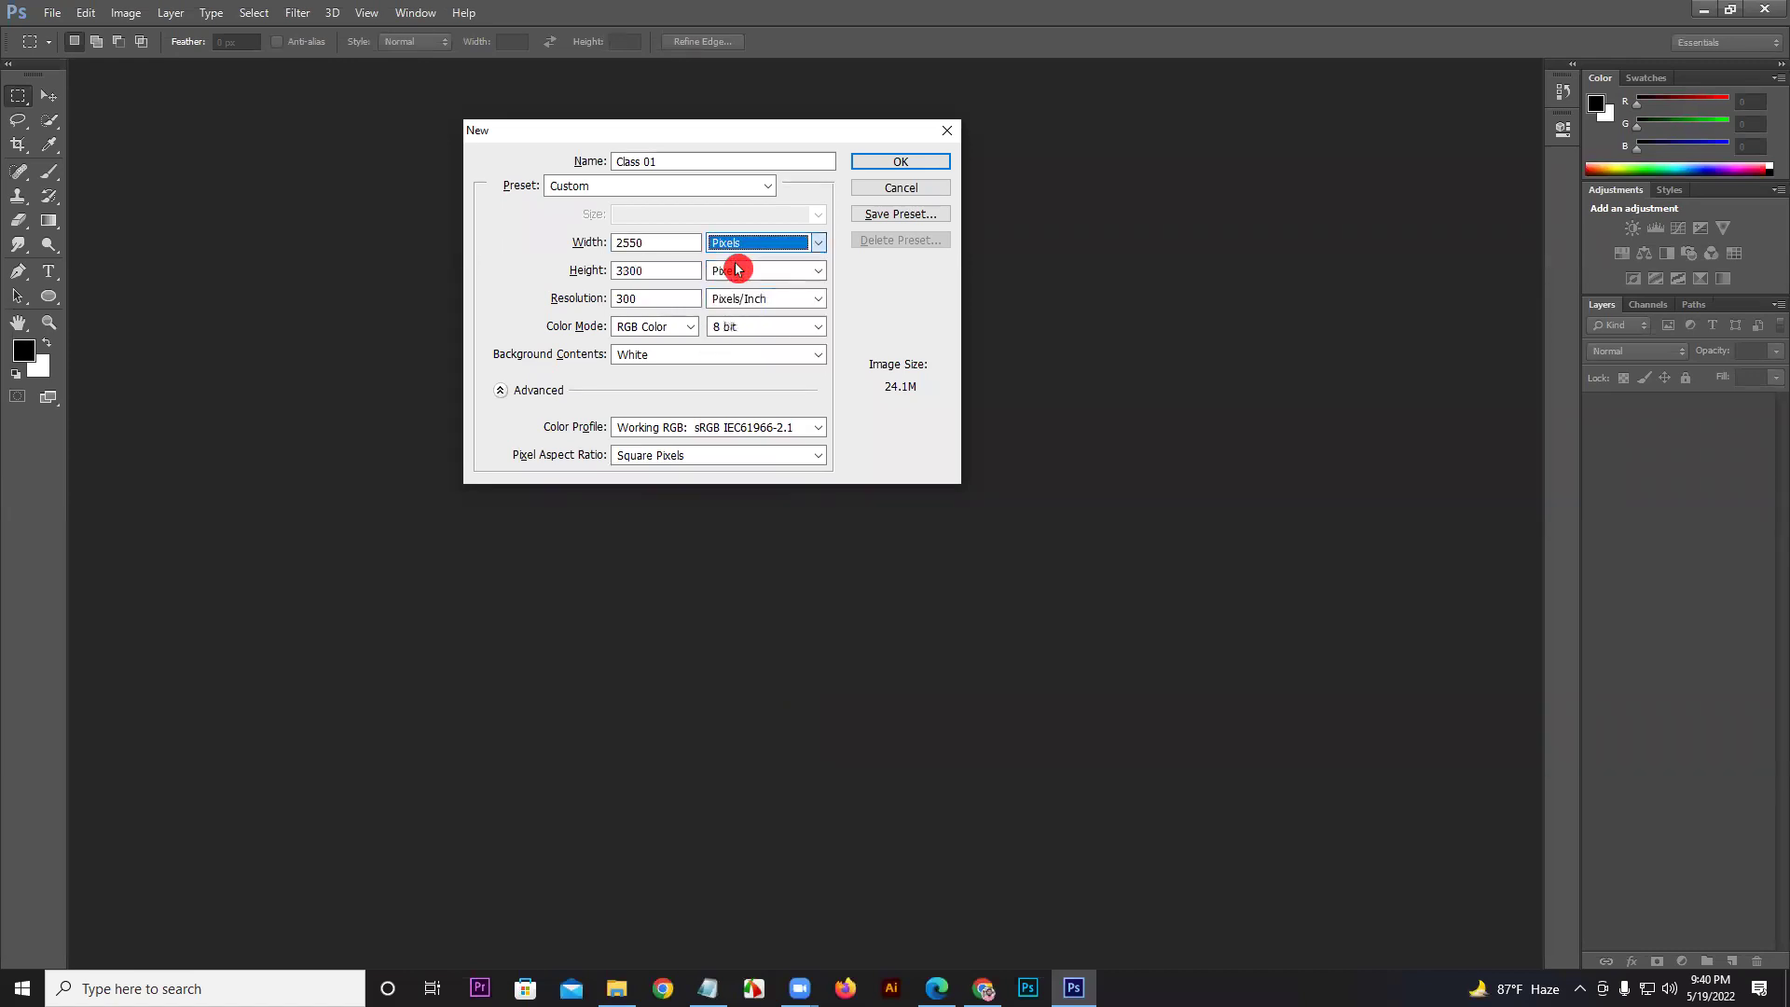
{"action": "left_click", "coordinate": [666, 245]}
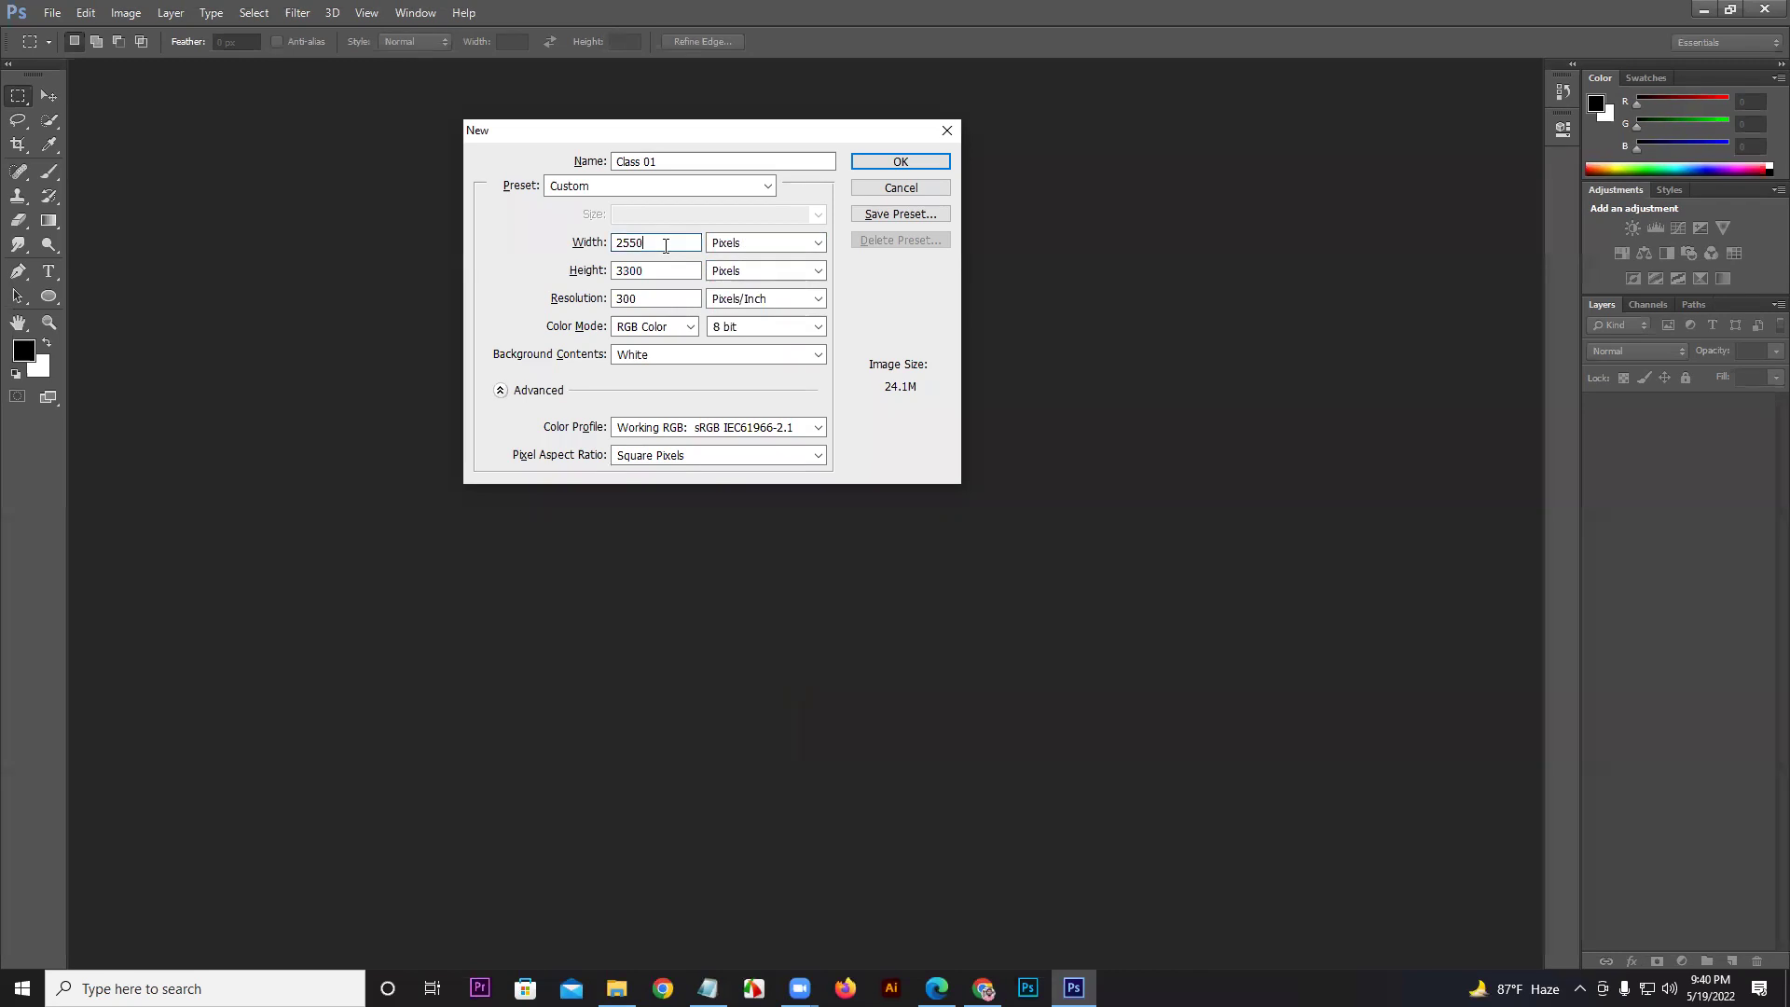
{"action": "type", "text": "1"}
{"action": "key", "text": "BackSpace"}
{"action": "key", "text": "BackSpace"}
{"action": "key", "text": "BackSpace"}
{"action": "key", "text": "BackSpace"}
{"action": "key", "text": "BackSpace"}
{"action": "type", "text": "1000"}
{"action": "double_click", "coordinate": [631, 271]}
{"action": "type", "text": "1000"}
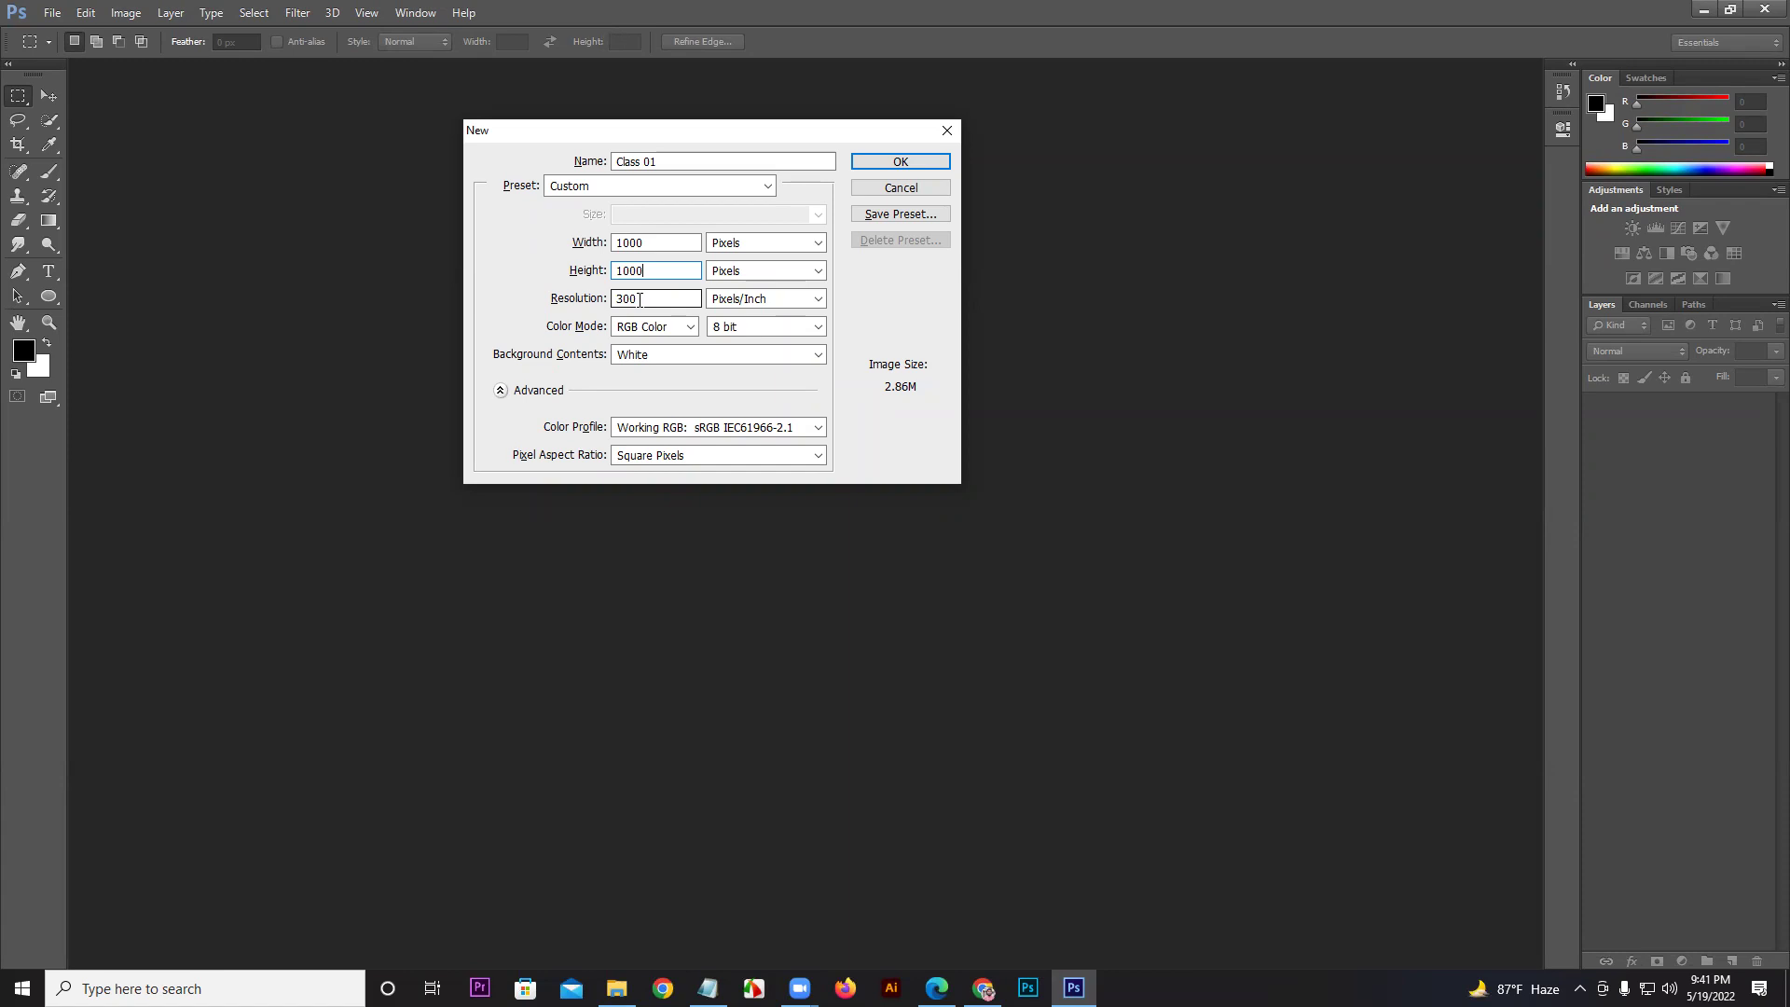
Step: Move to the 300 pixels/inch Resolution field, then show the Color Mode options
{"action": "left_click", "coordinate": [639, 300]}
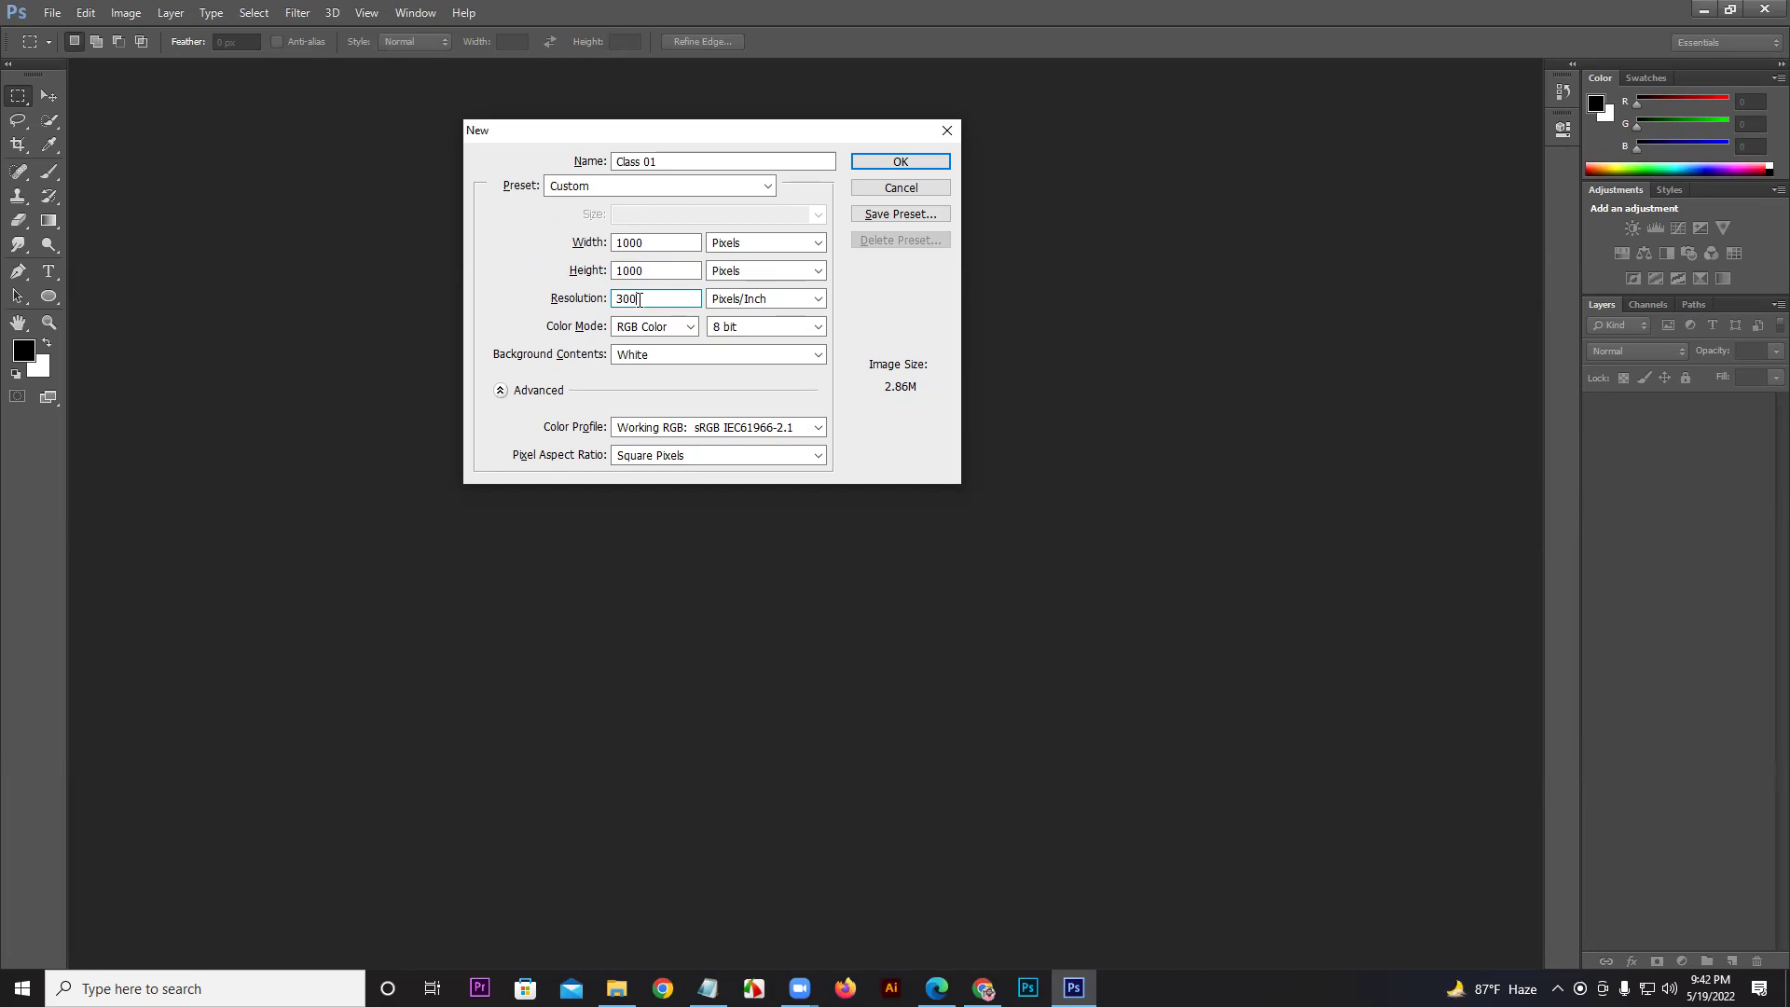
{"action": "left_click", "coordinate": [643, 331]}
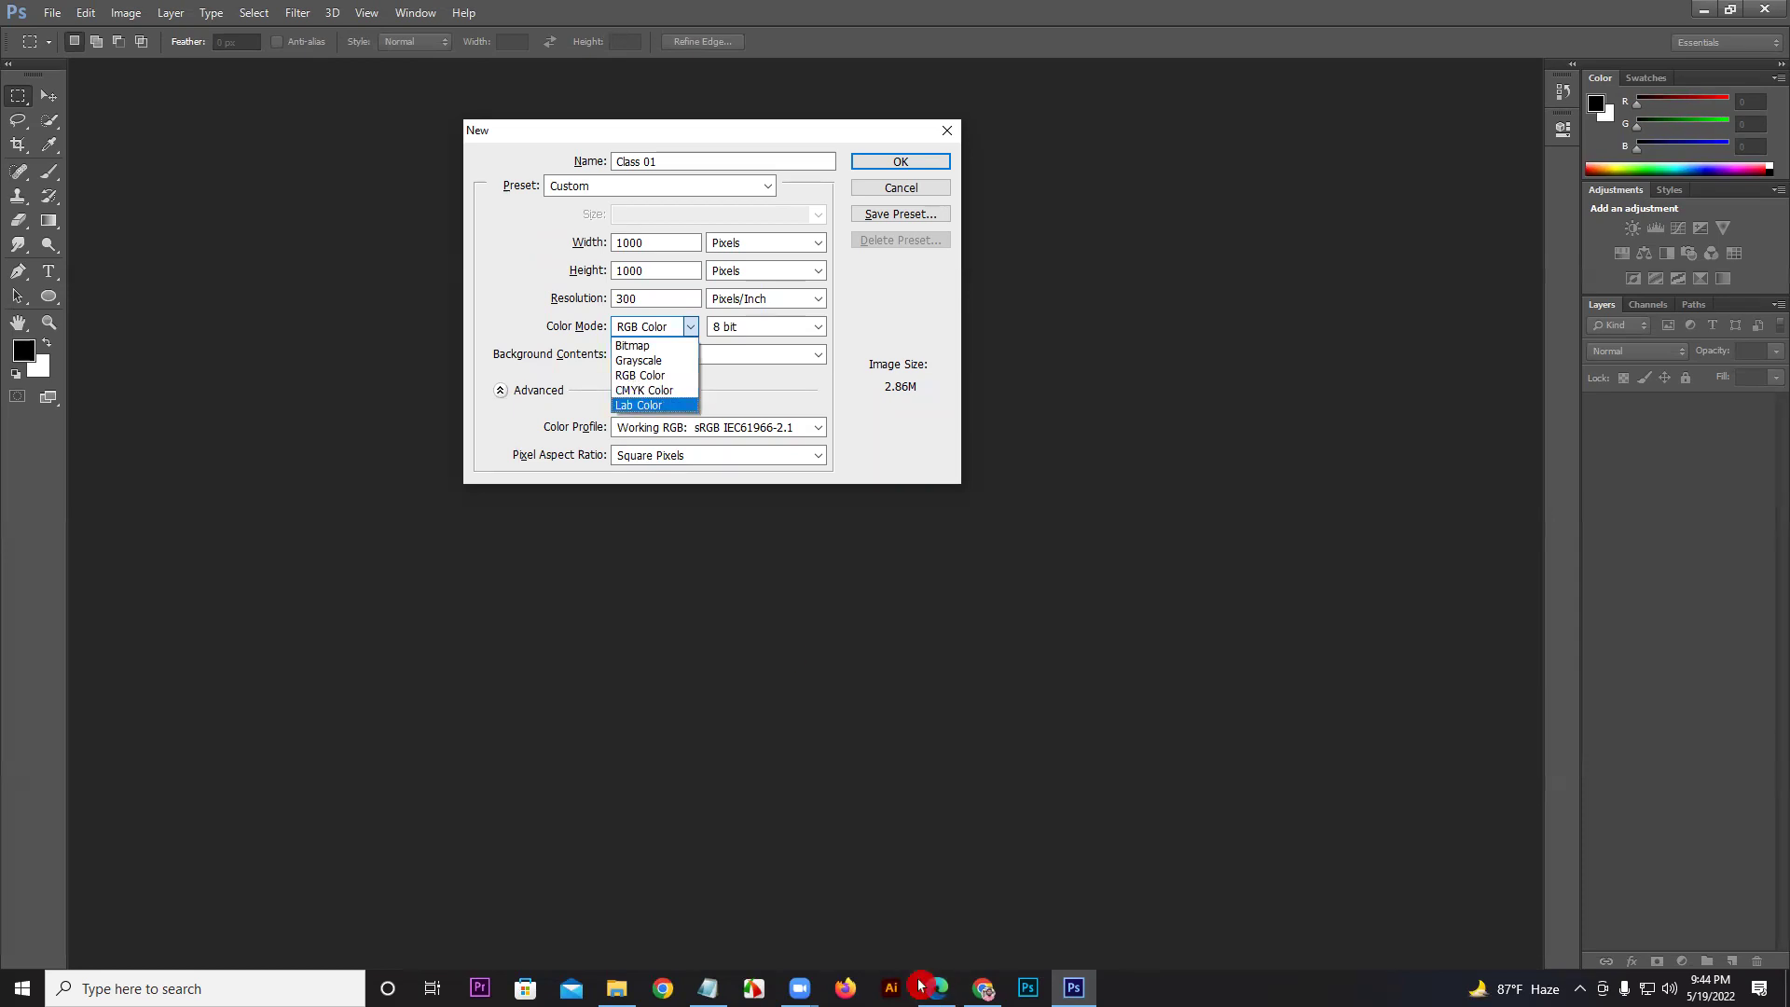
Step: Keep RGB Color, try 16 and 32 bit, return to 8 bit, and create the document
{"action": "left_click", "coordinate": [666, 377]}
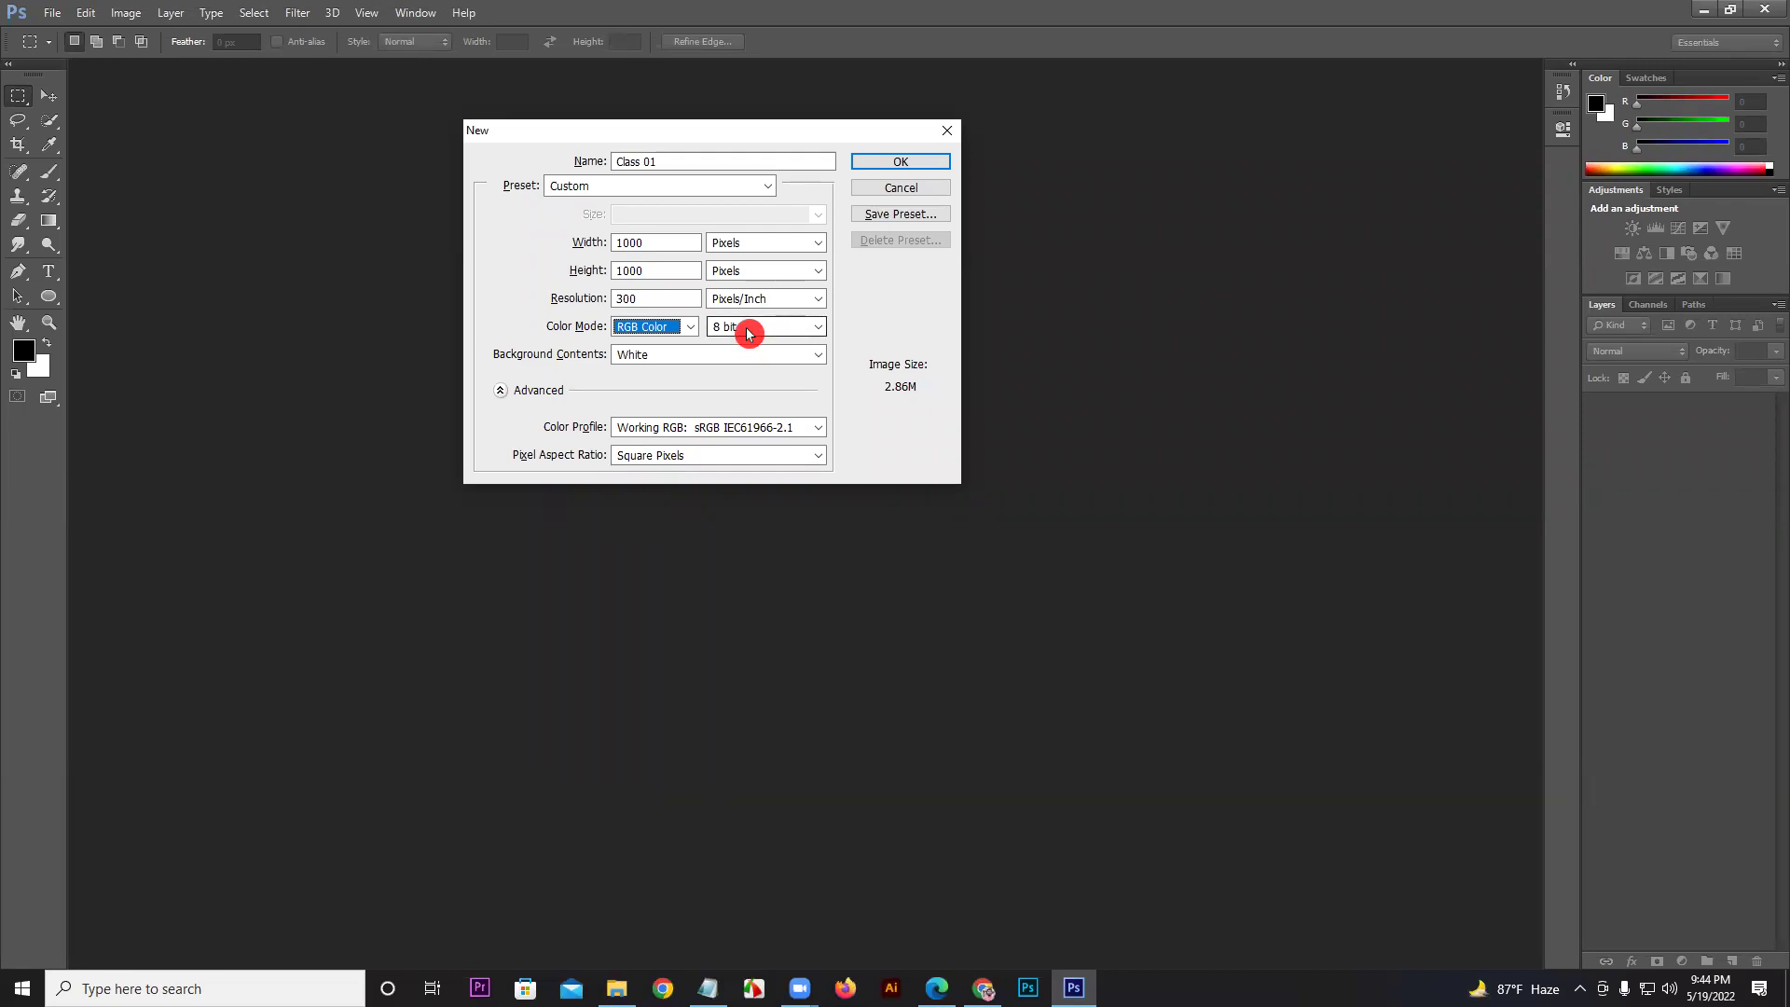
{"action": "left_click", "coordinate": [749, 333]}
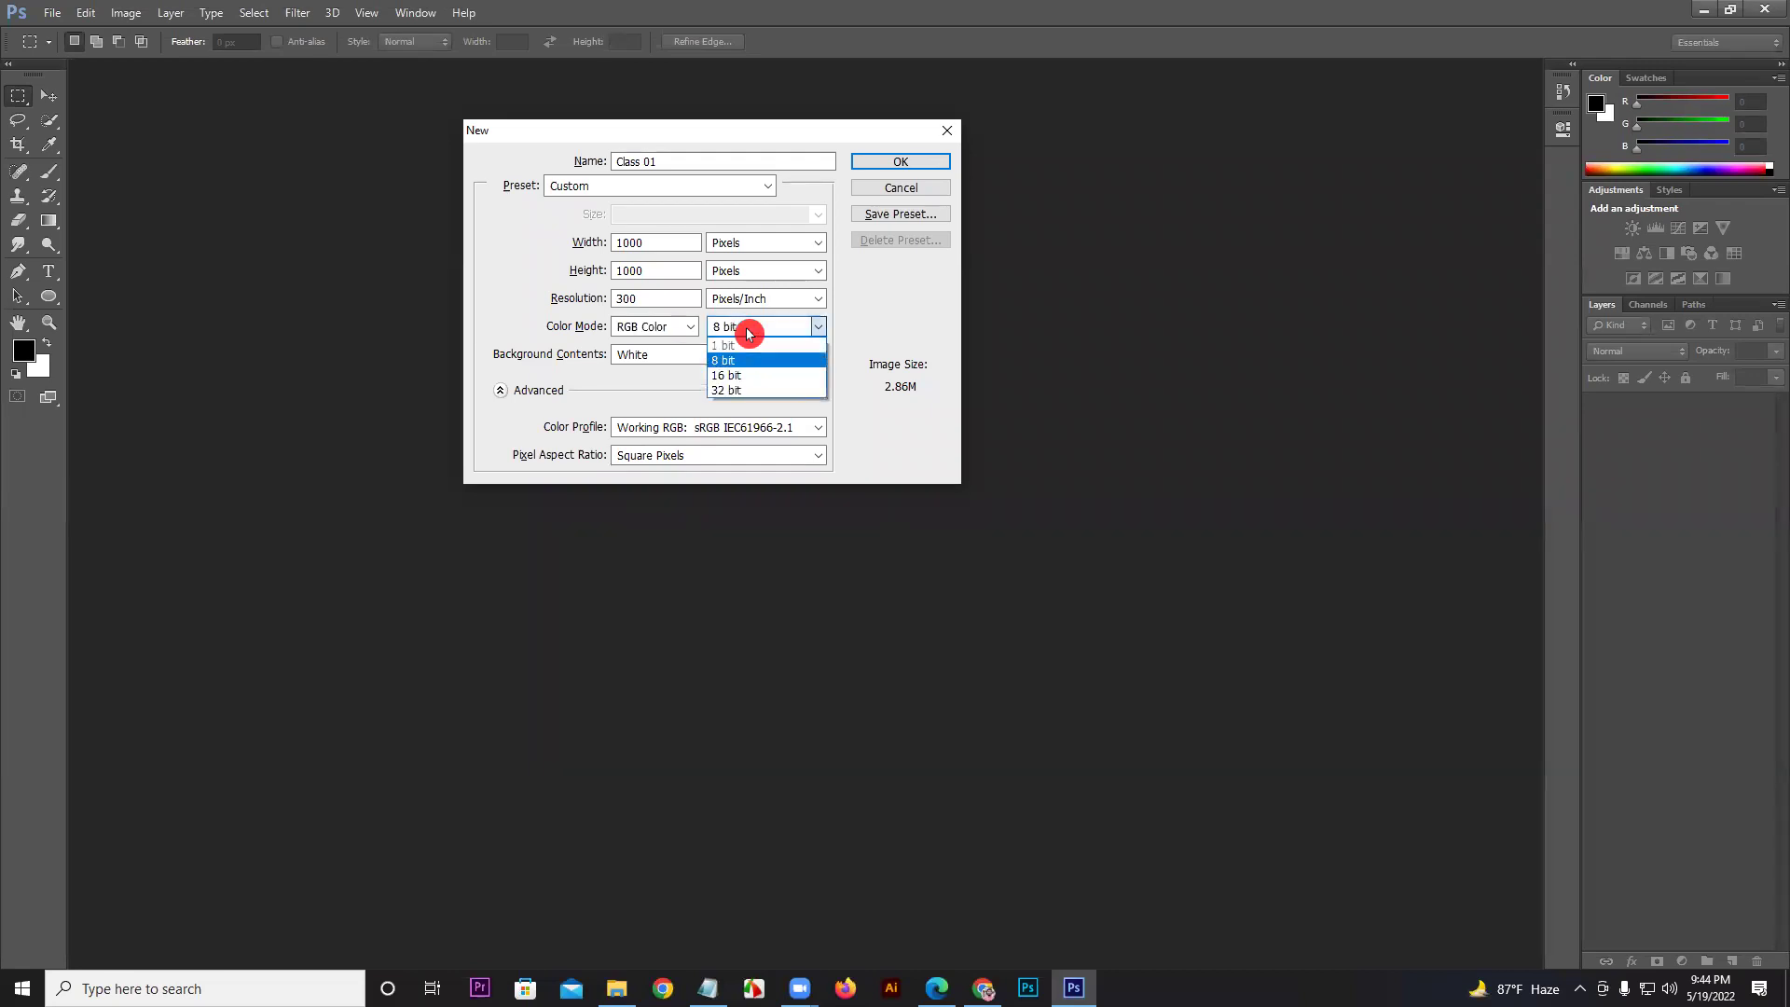
{"action": "left_click", "coordinate": [730, 373]}
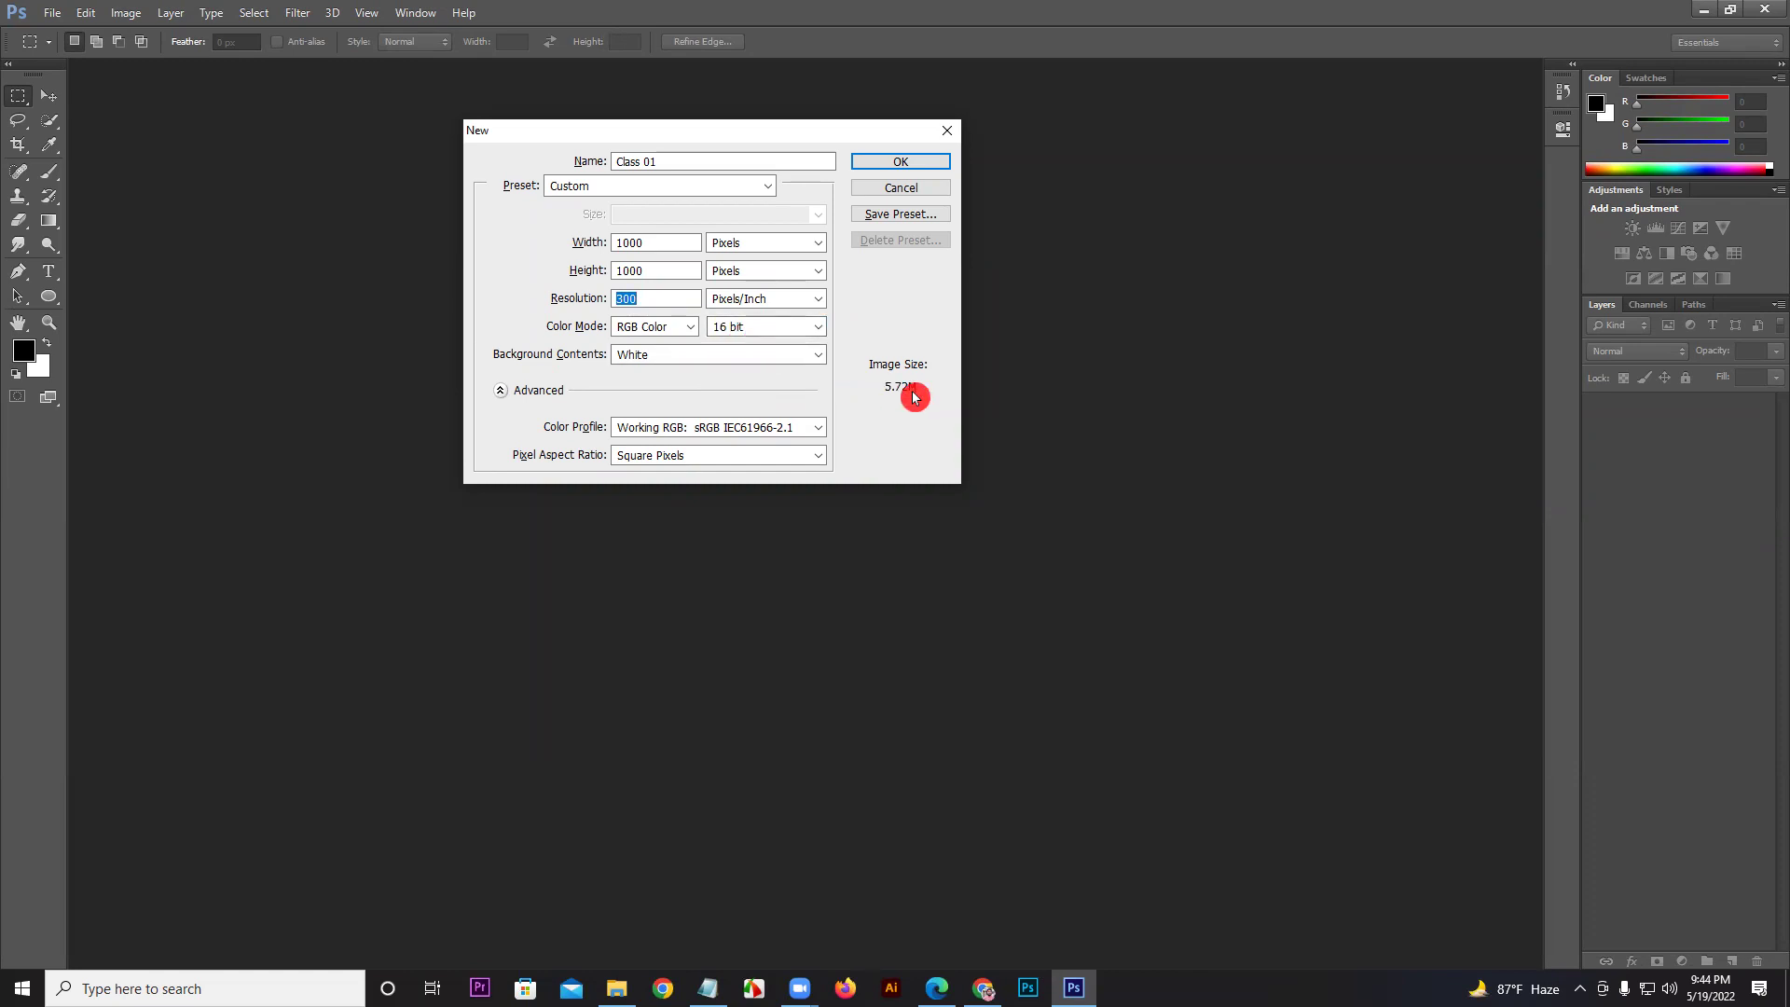
{"action": "left_click", "coordinate": [748, 332]}
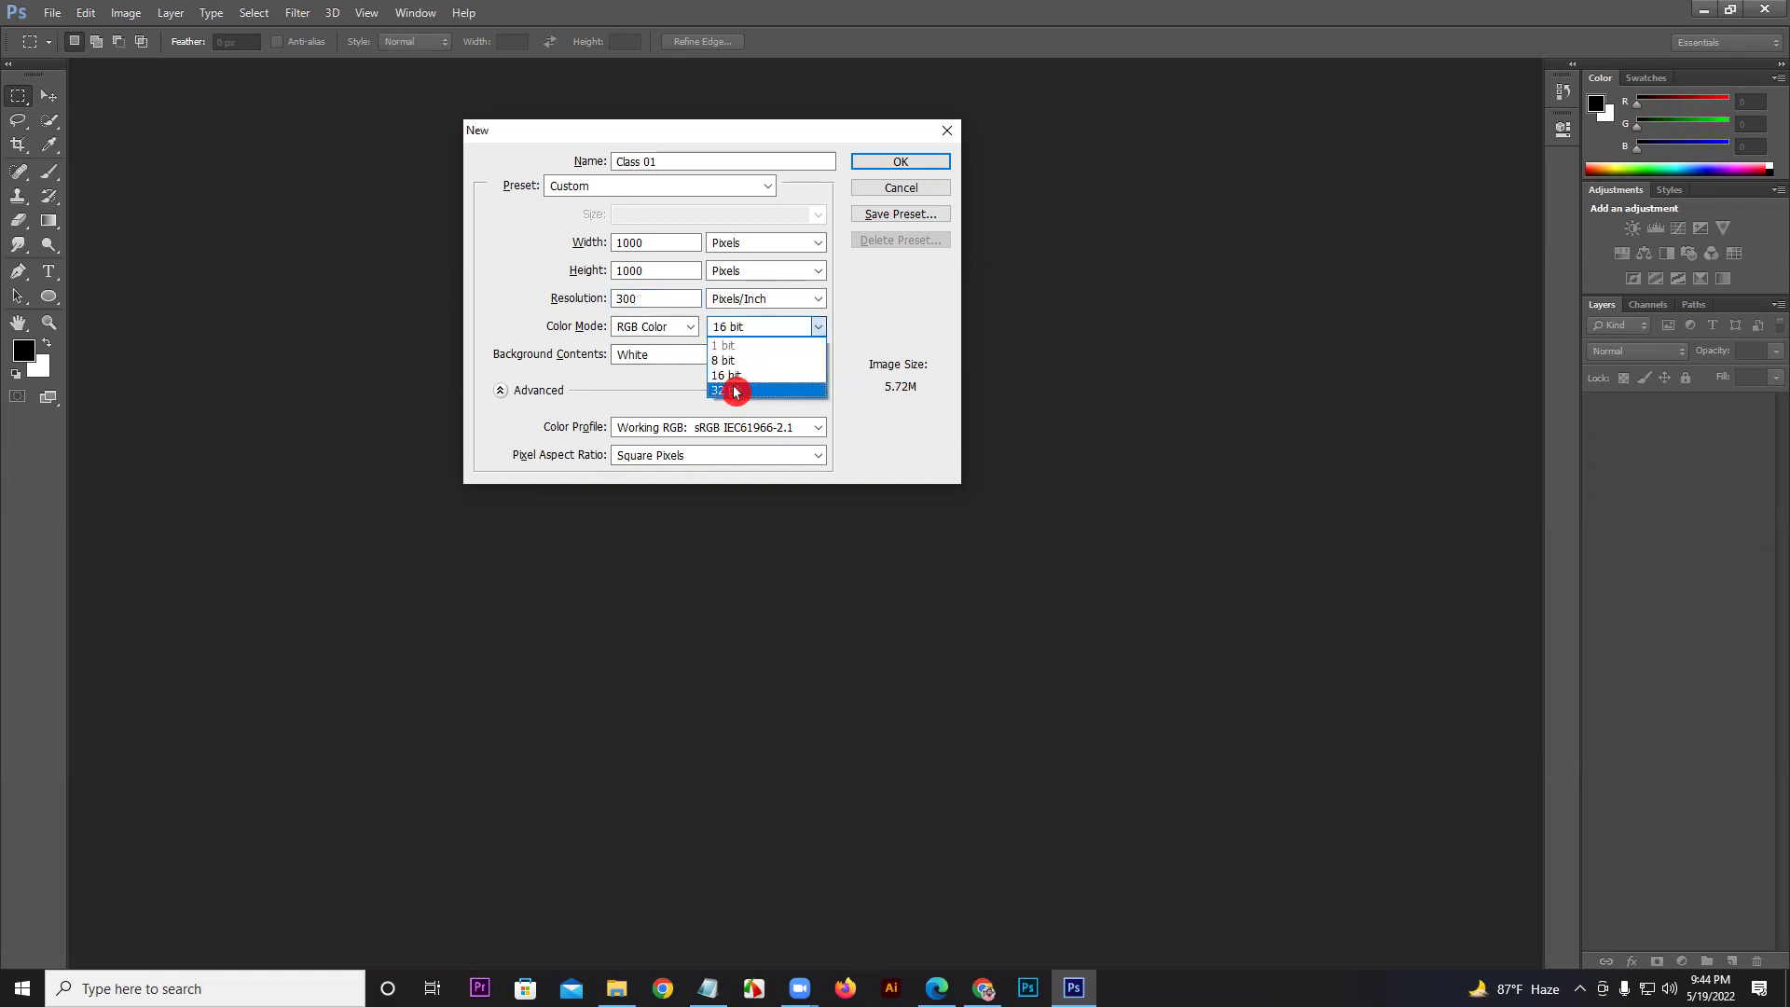
{"action": "left_click", "coordinate": [744, 383]}
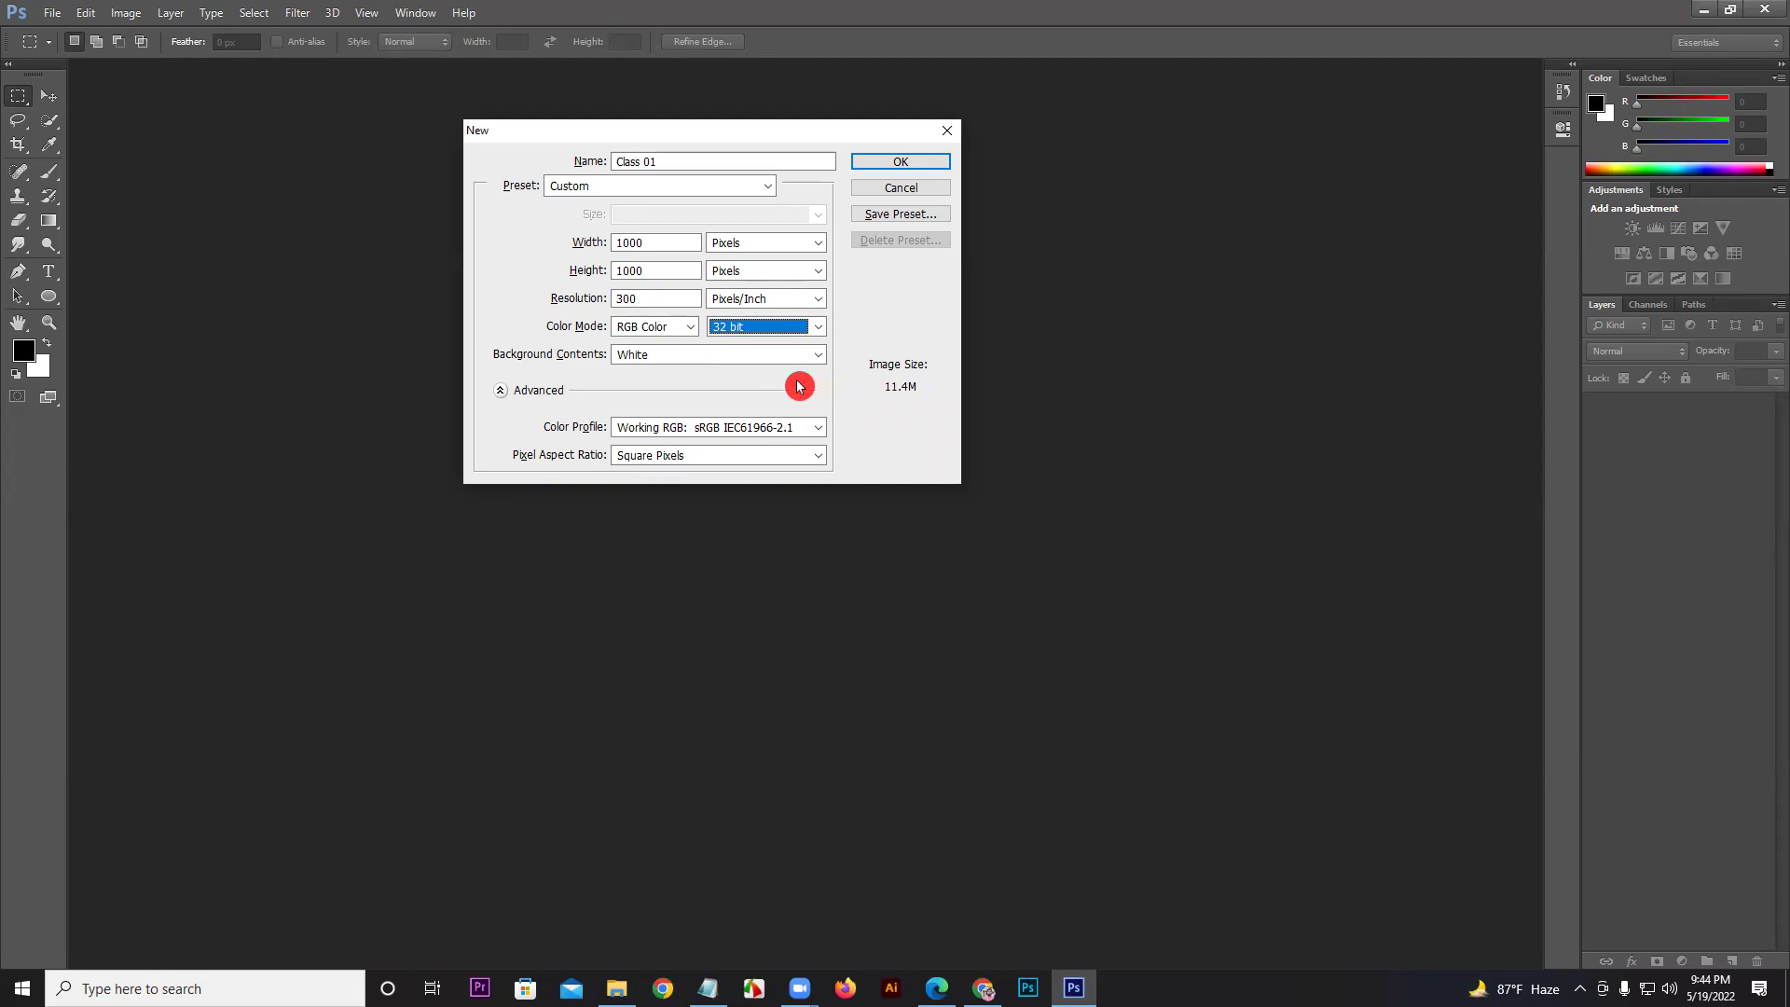
{"action": "left_click", "coordinate": [750, 327]}
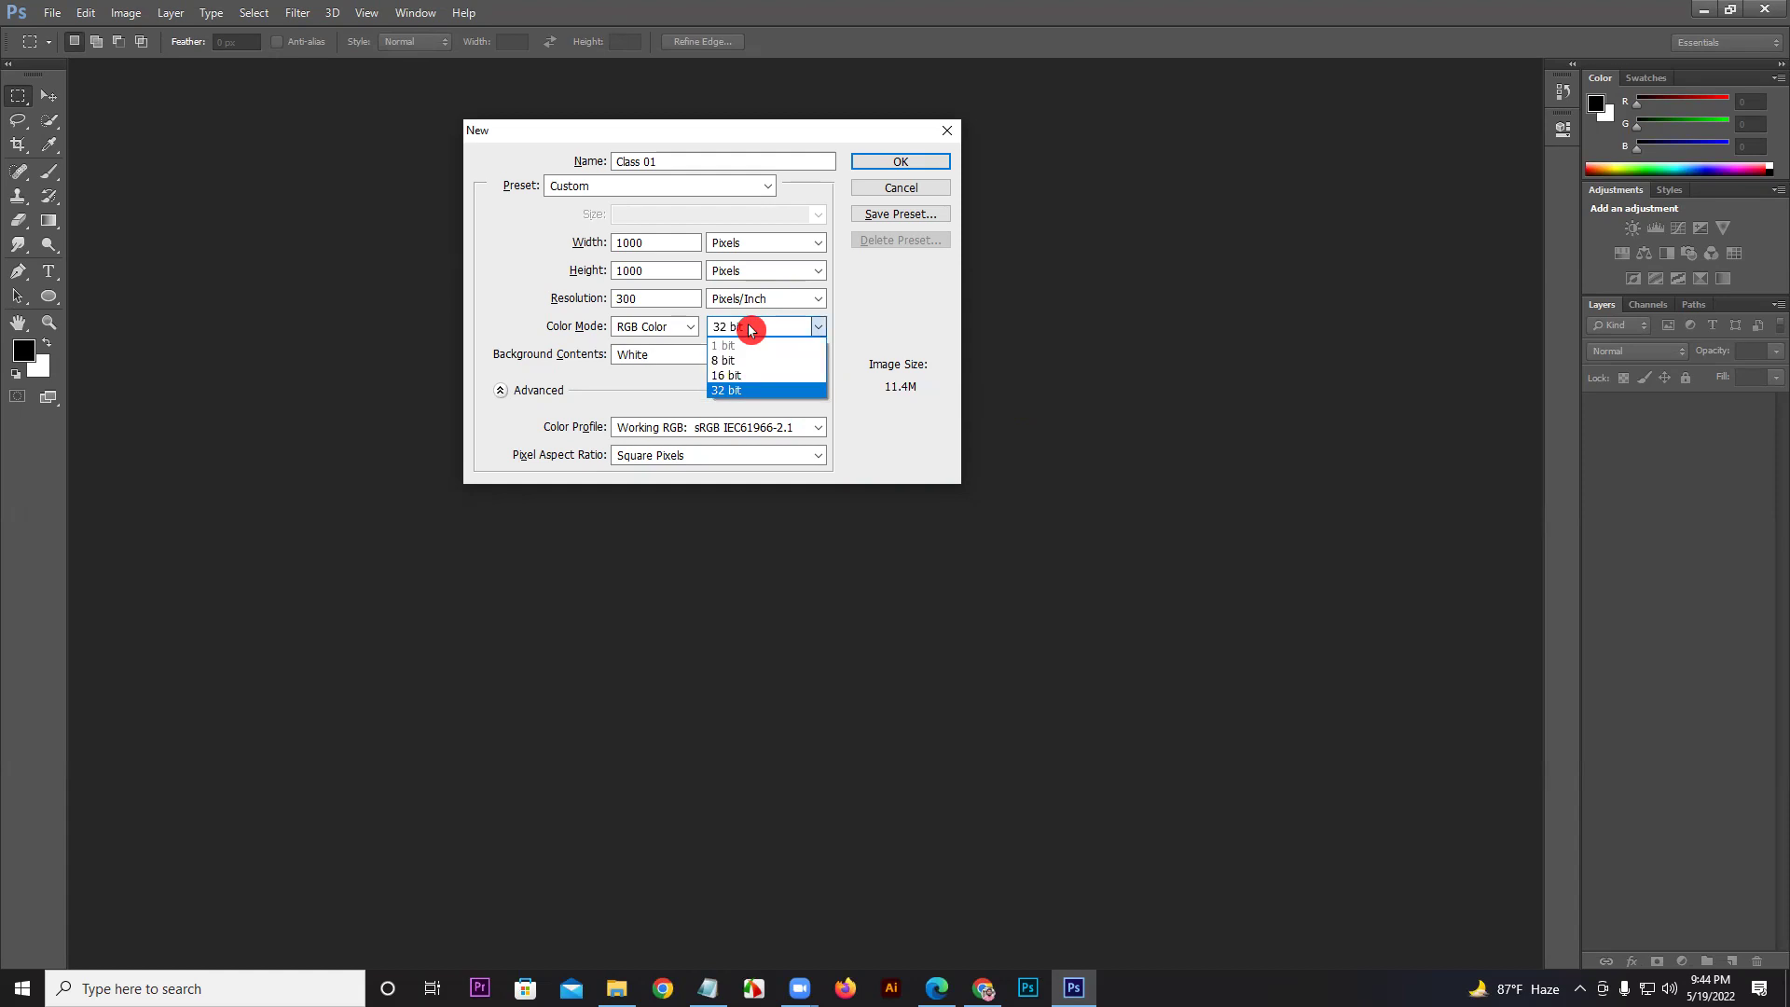
{"action": "left_click", "coordinate": [756, 366]}
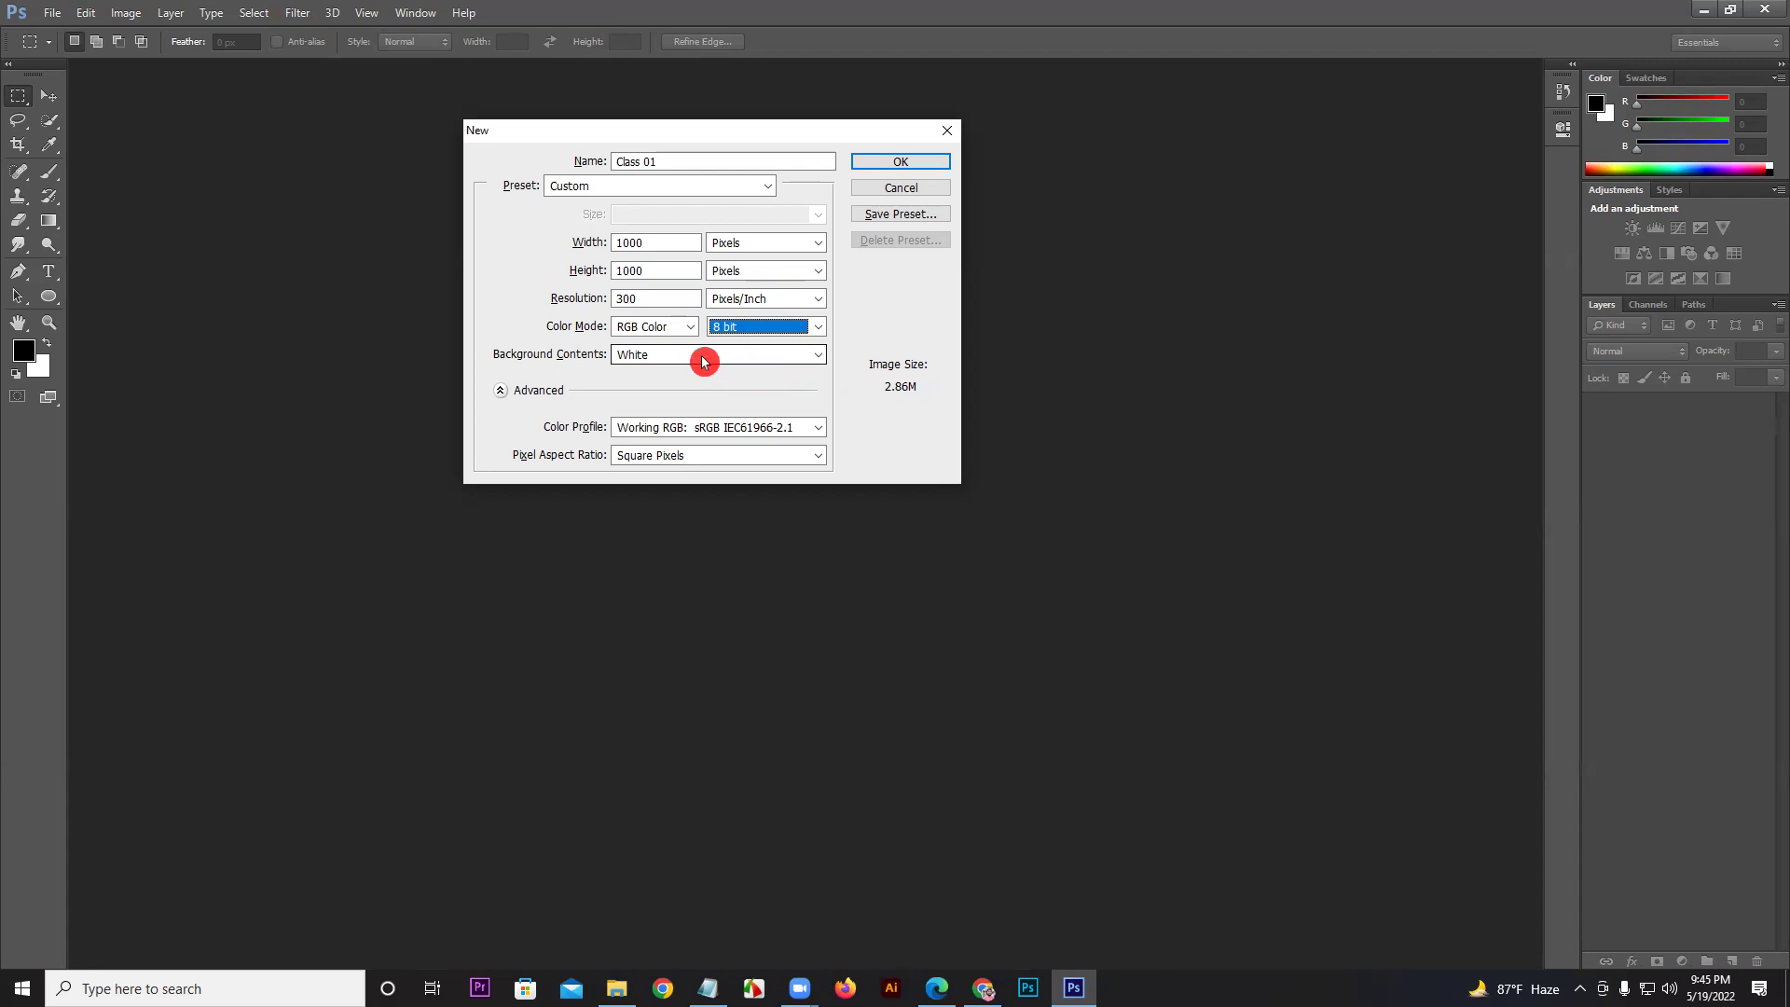
{"action": "left_click", "coordinate": [884, 166]}
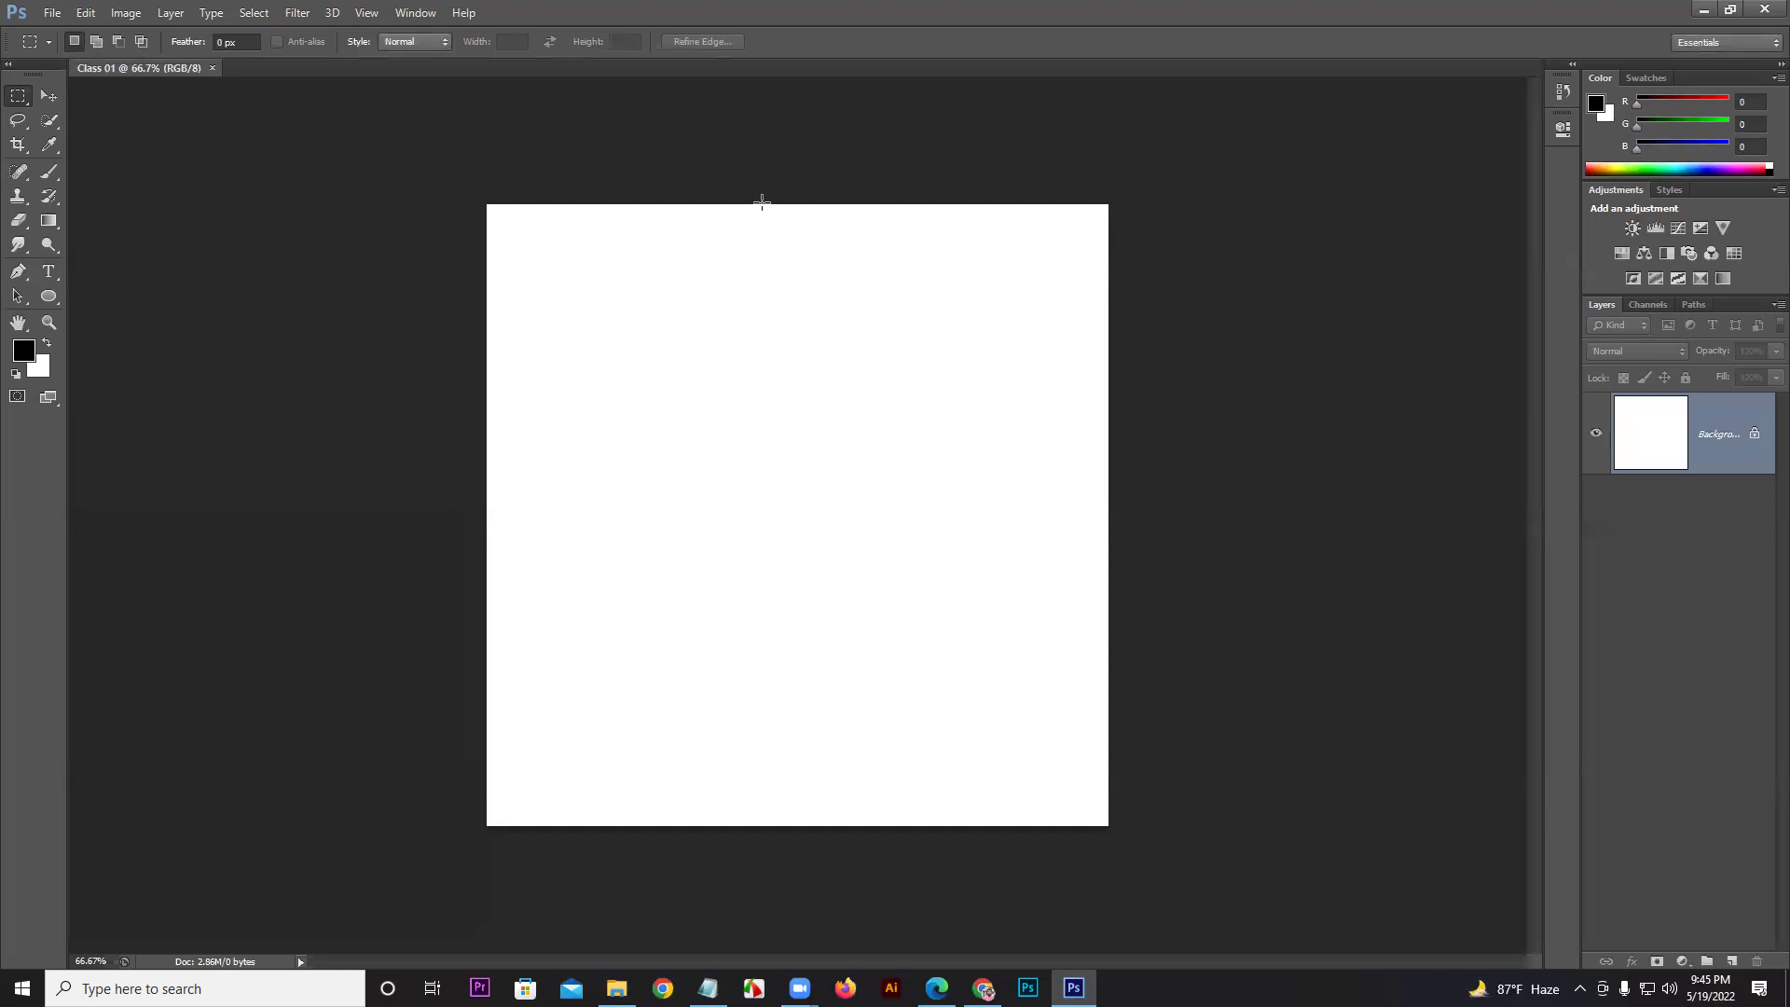
Step: Select the Move tool and bring up File > Open, cancelling and reopening it once
{"action": "left_click", "coordinate": [43, 105]}
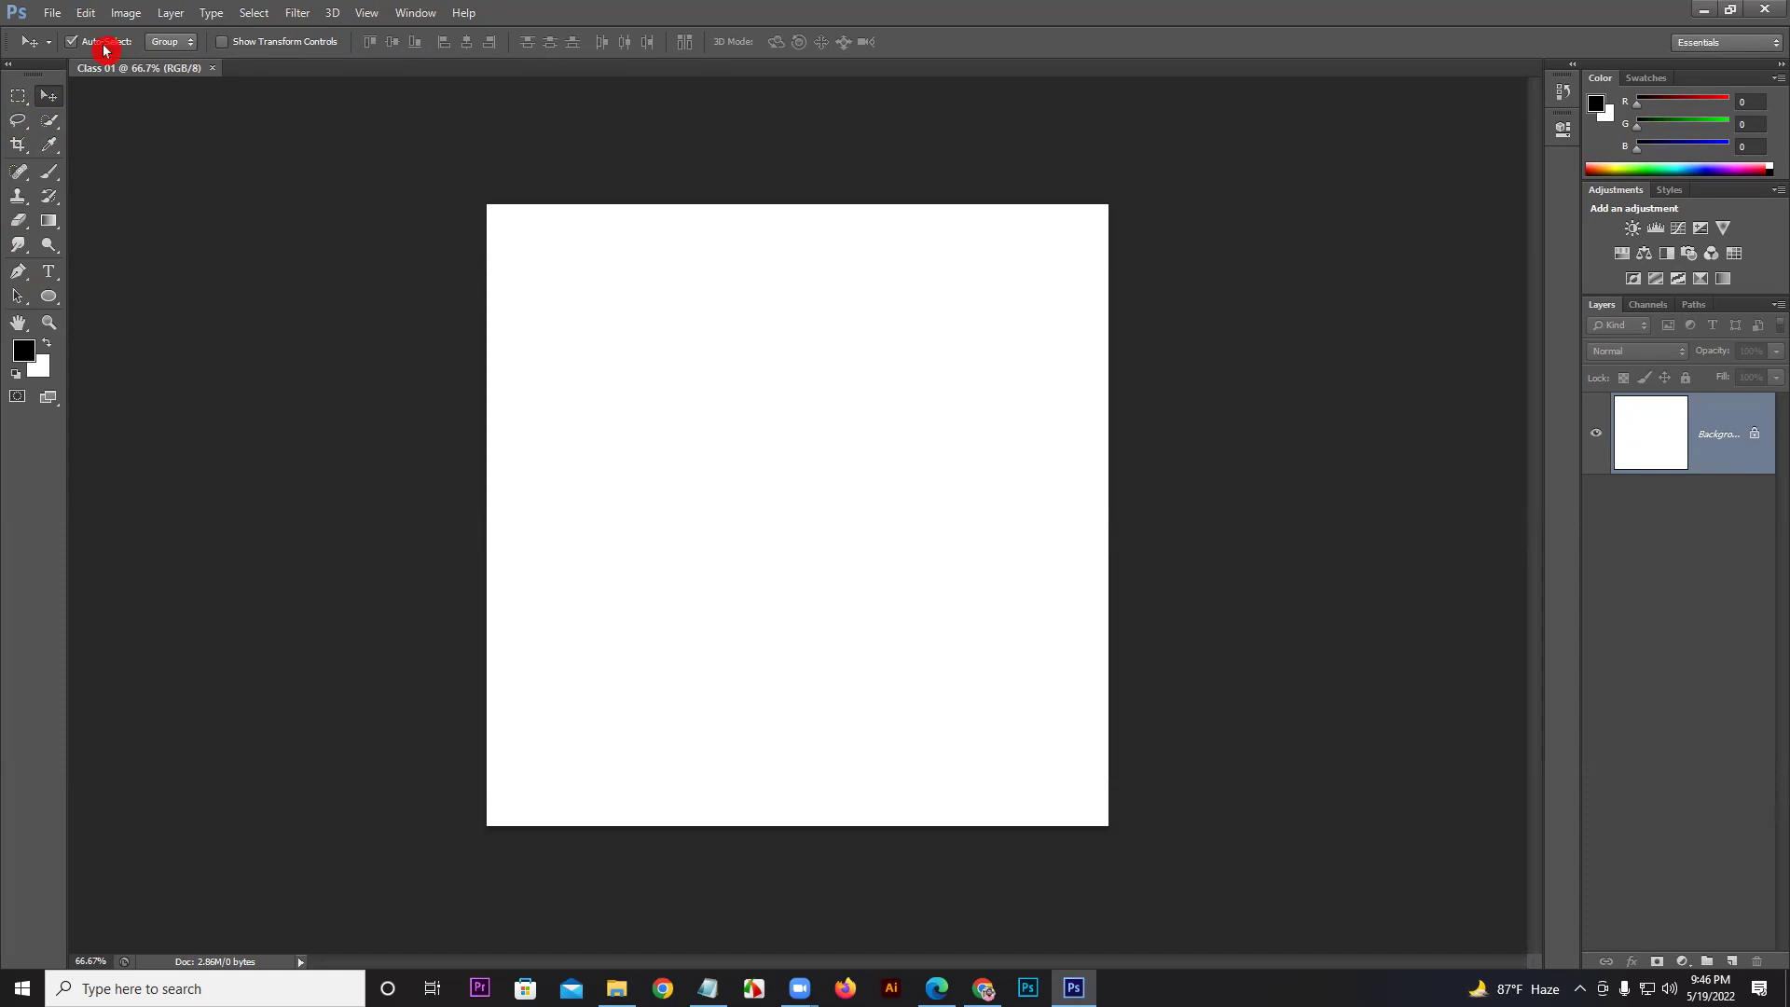
{"action": "left_click", "coordinate": [52, 14]}
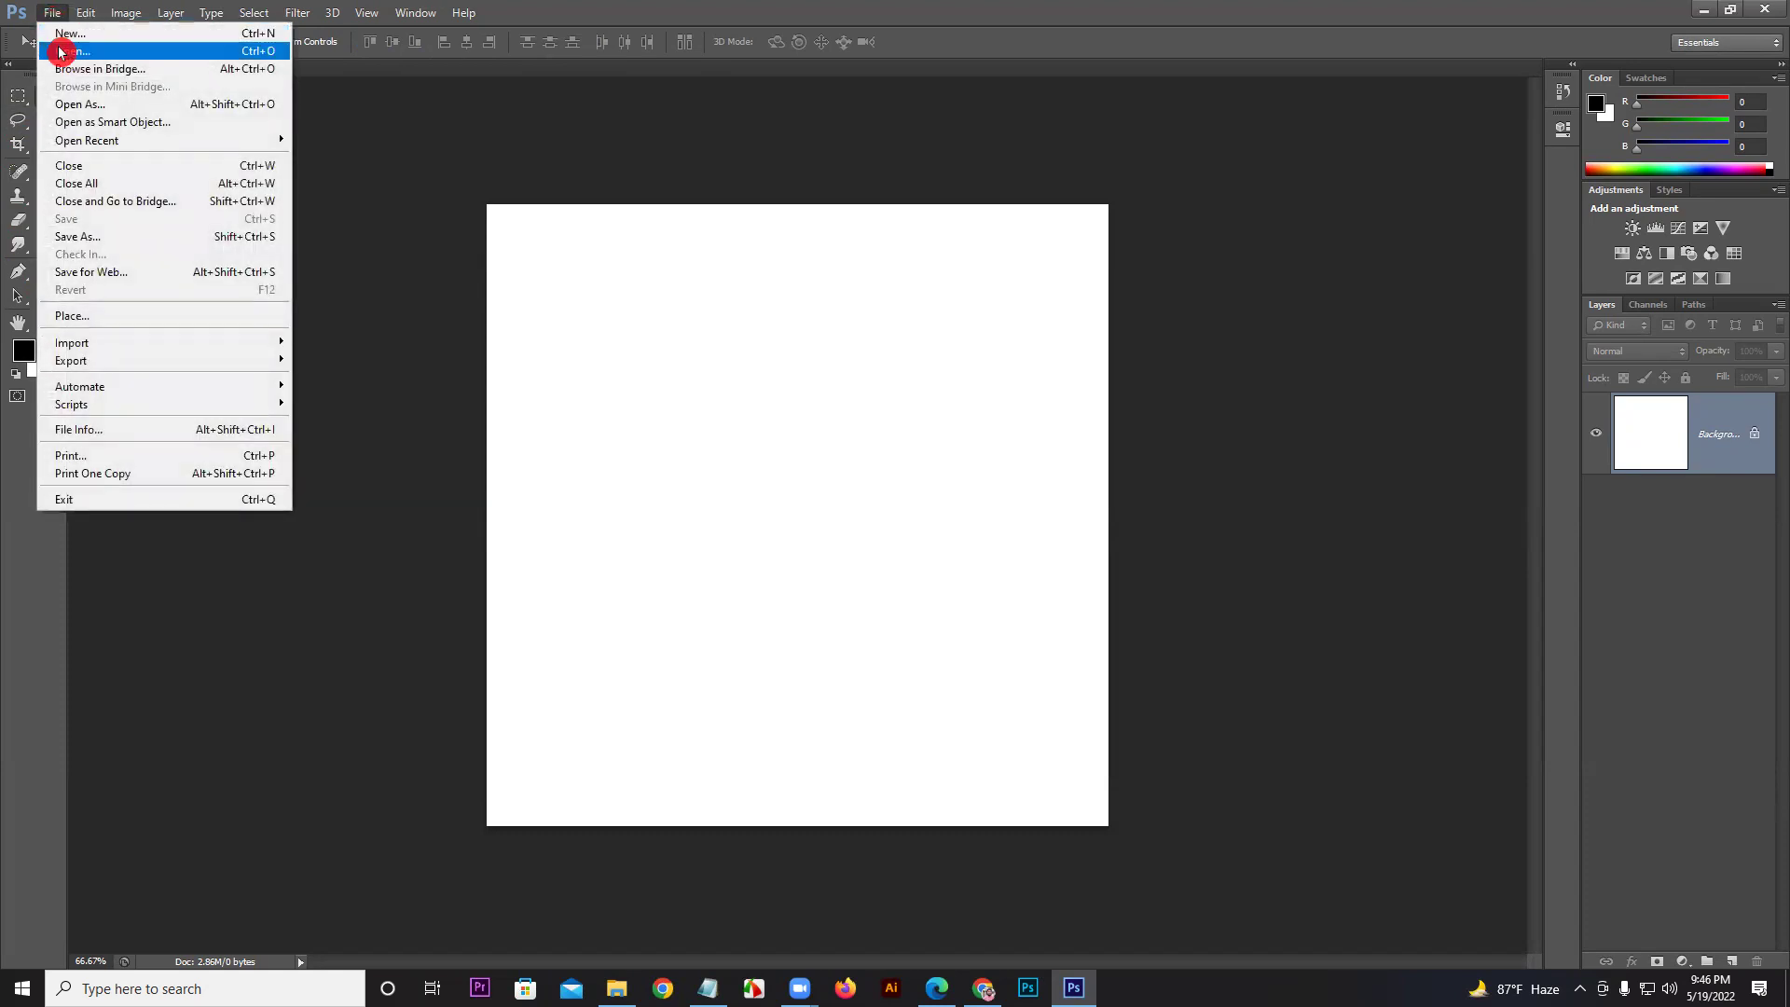
{"action": "left_click", "coordinate": [61, 50]}
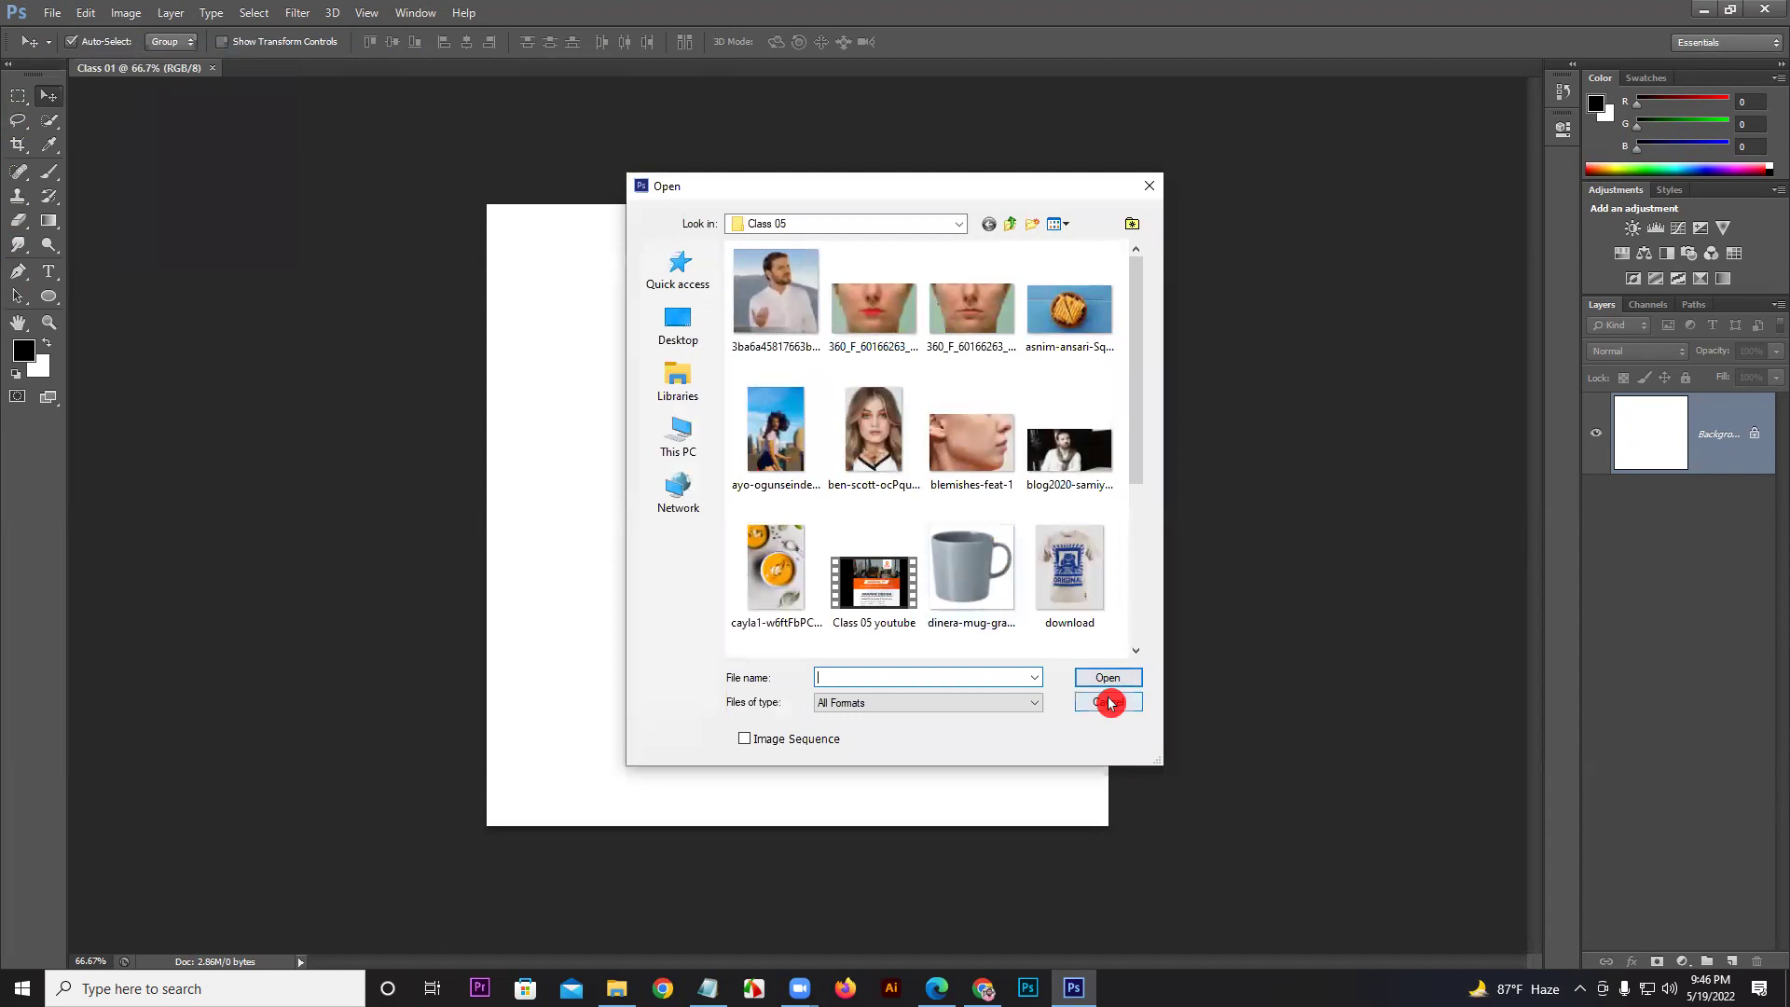
{"action": "left_click", "coordinate": [1107, 702]}
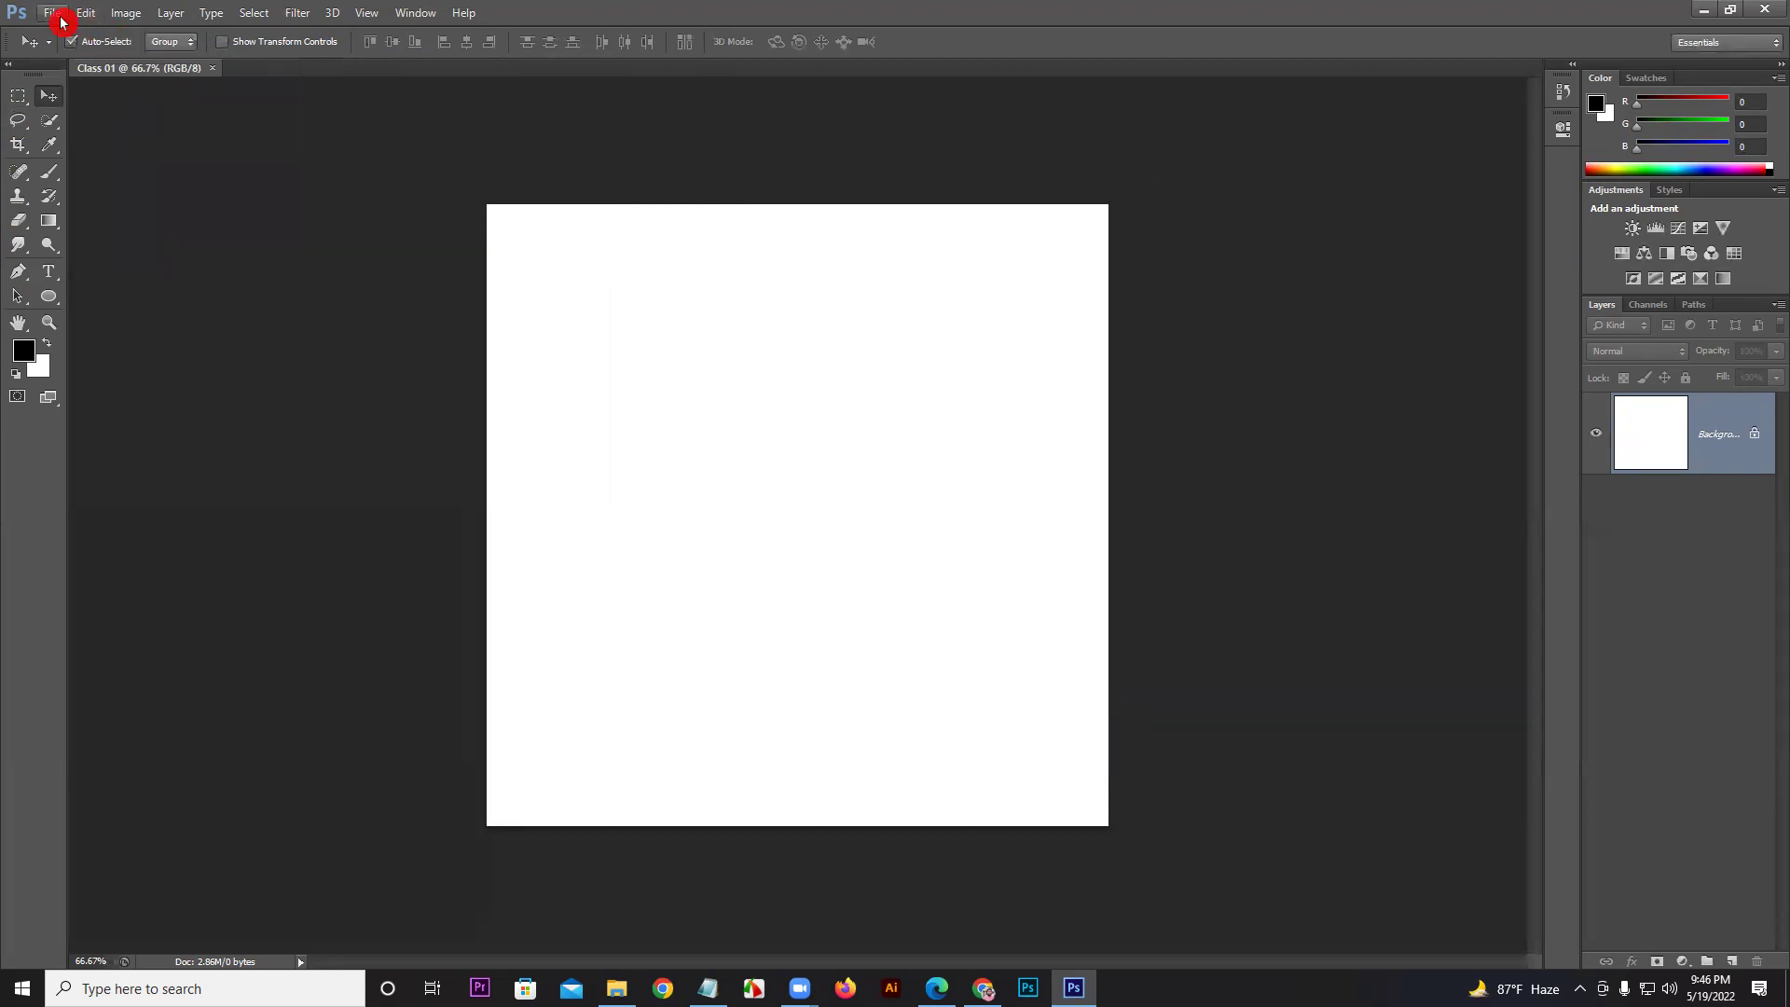
{"action": "left_click", "coordinate": [52, 13]}
{"action": "left_click", "coordinate": [74, 52]}
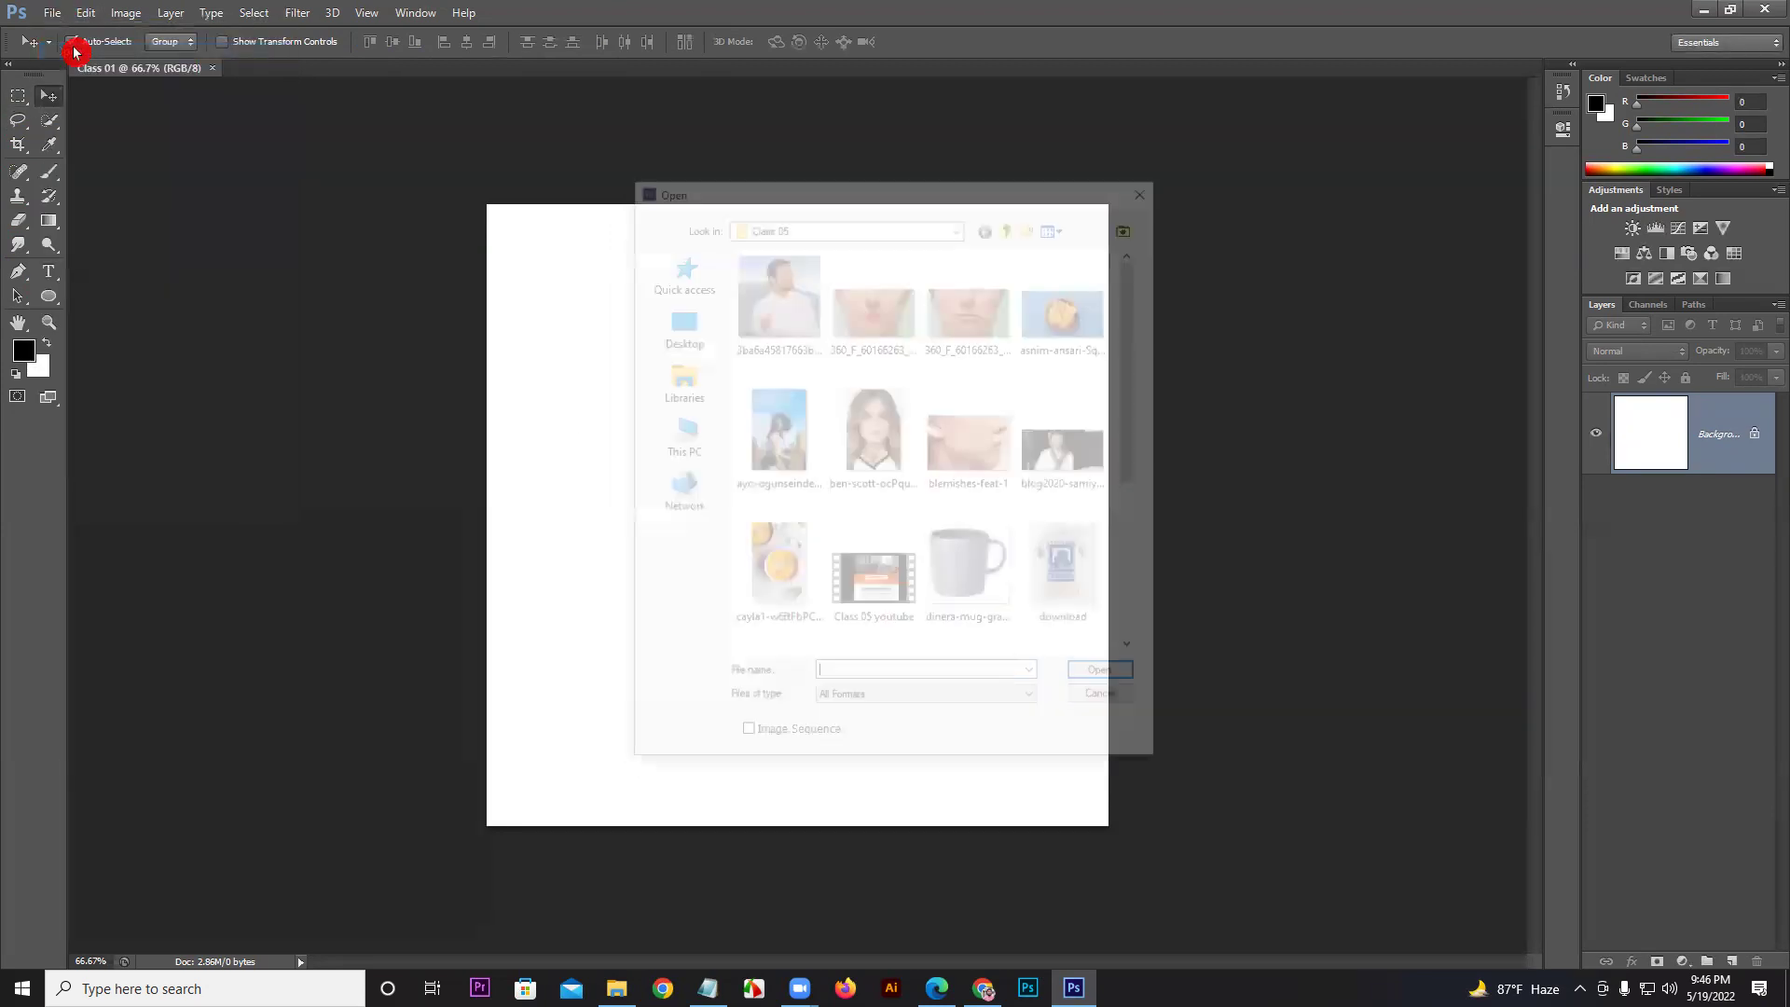
Step: Browse to the Graphic design folder in New Volume (E:) > digital it
{"action": "left_click", "coordinate": [1074, 452]}
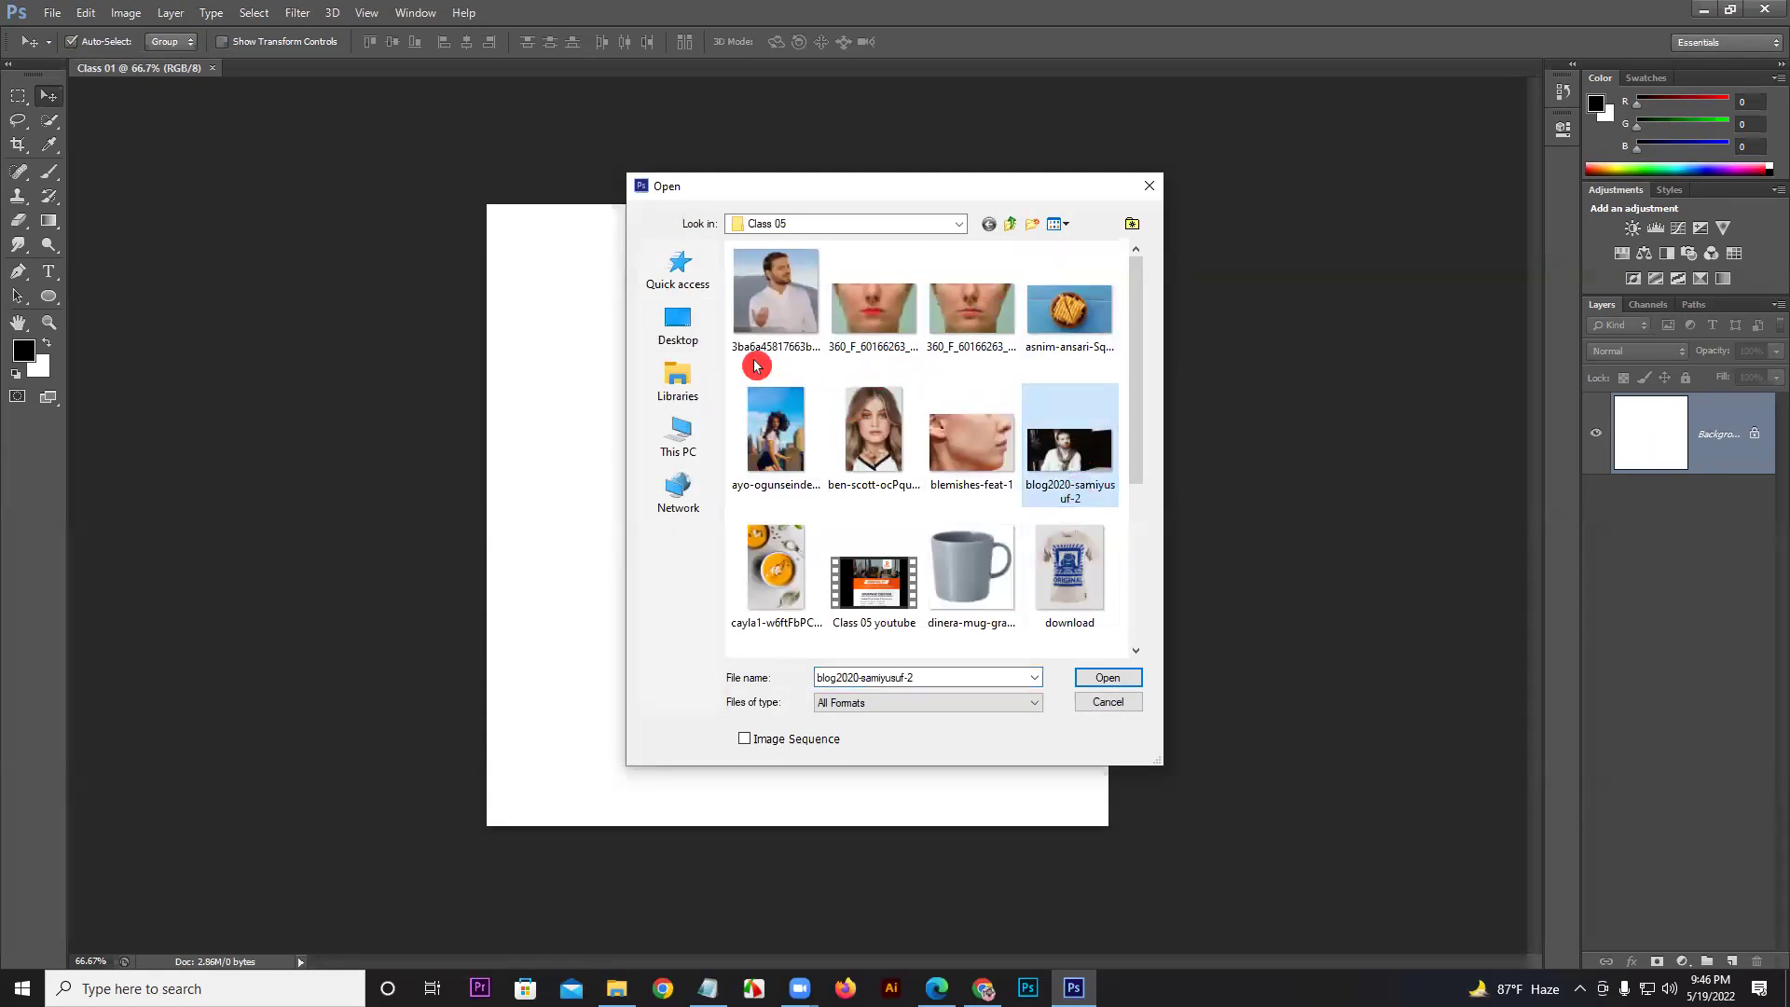
{"action": "left_click", "coordinate": [683, 341]}
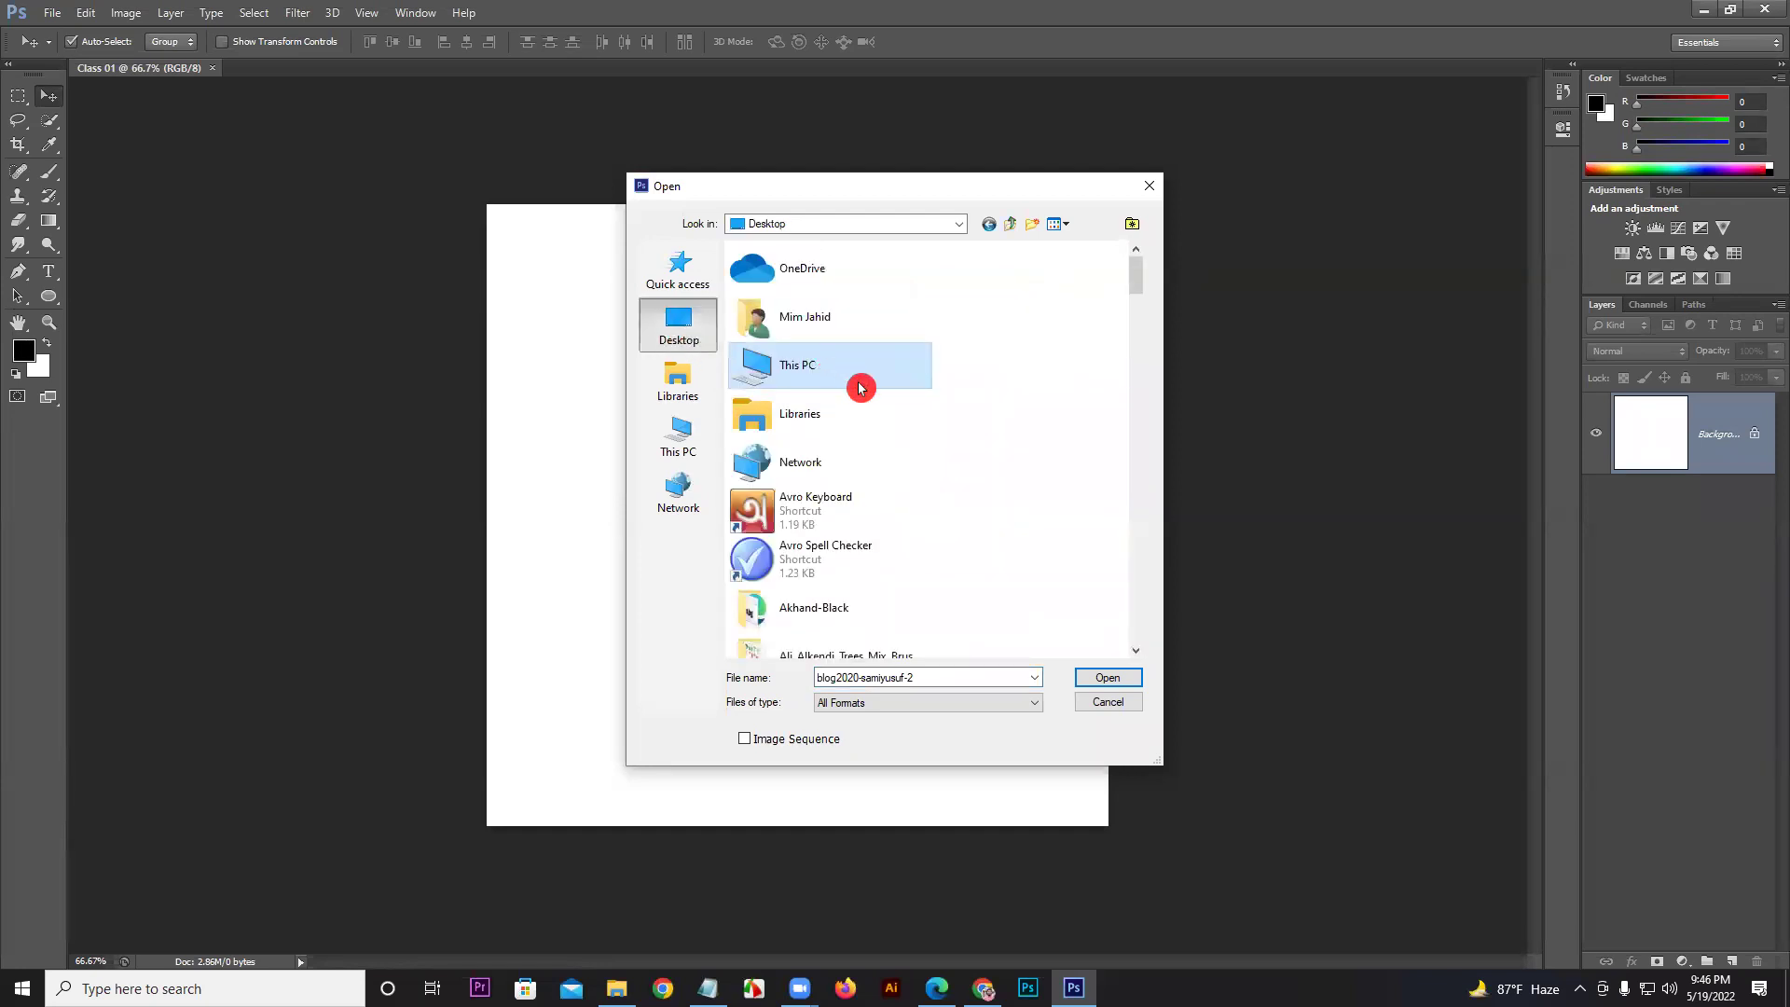
{"action": "scroll", "coordinate": [961, 471], "scroll_direction": "down", "scroll_amount": 6}
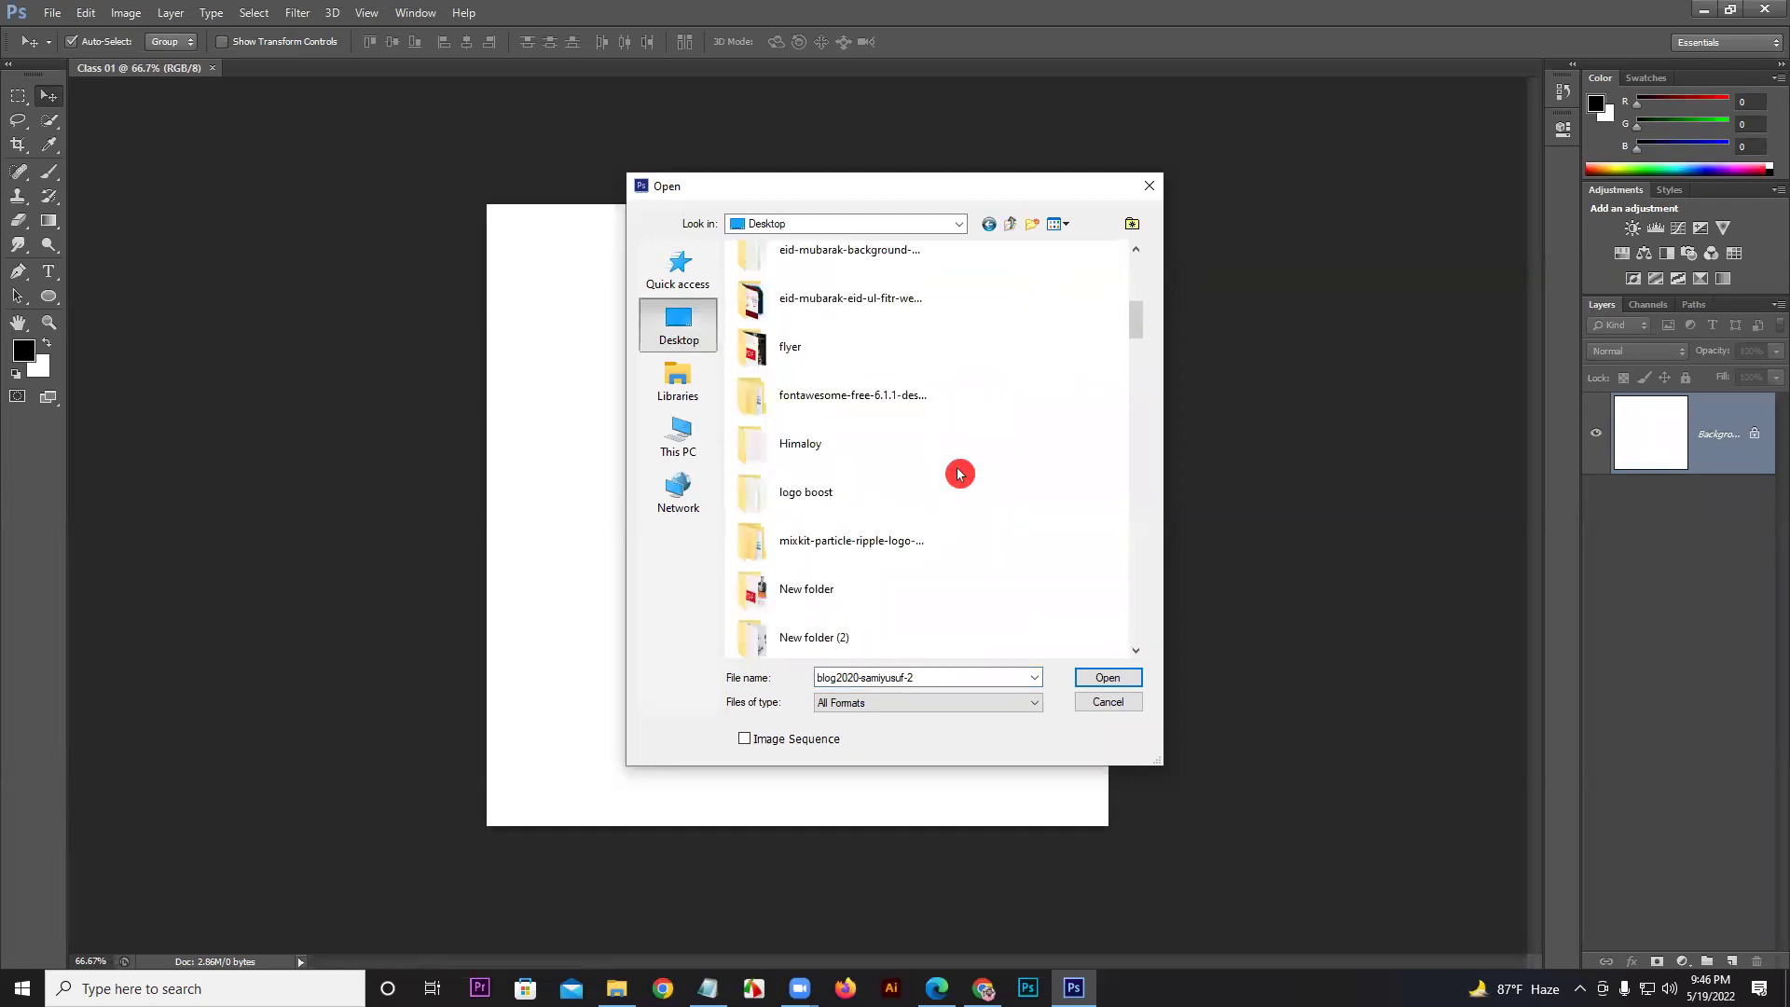
{"action": "left_click", "coordinate": [683, 440]}
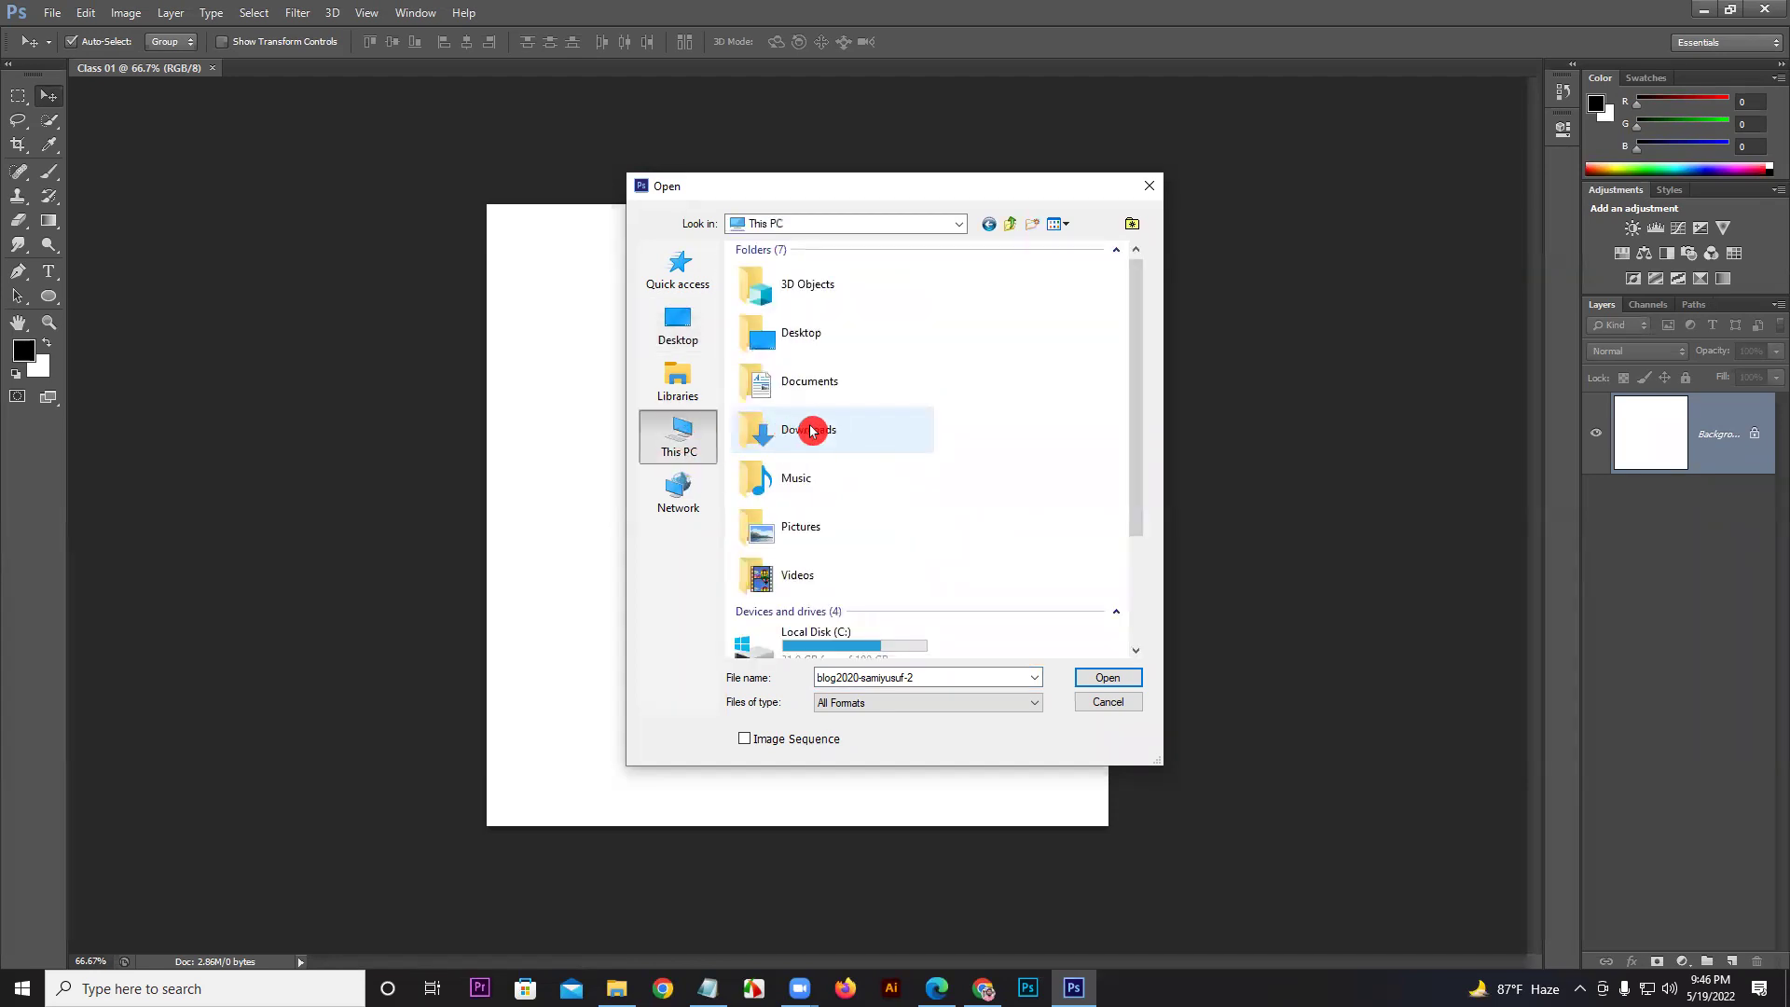
{"action": "scroll", "coordinate": [836, 442], "scroll_direction": "down", "scroll_amount": 3}
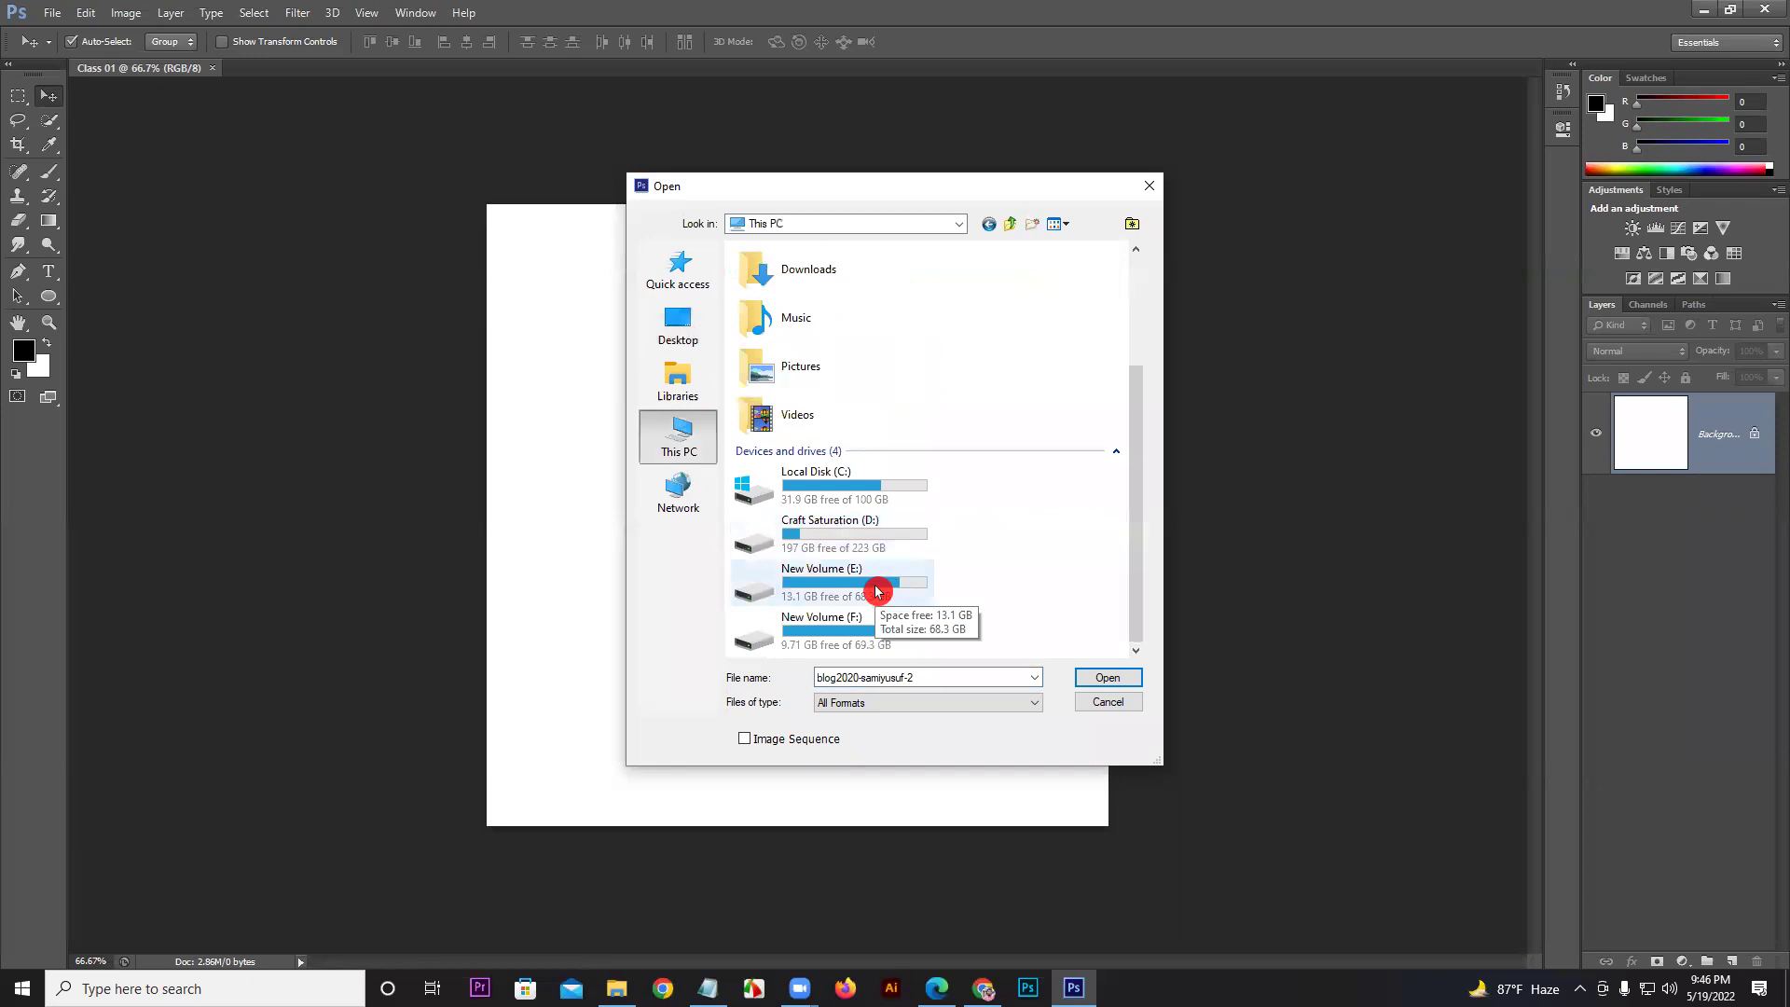
{"action": "double_click", "coordinate": [877, 591]}
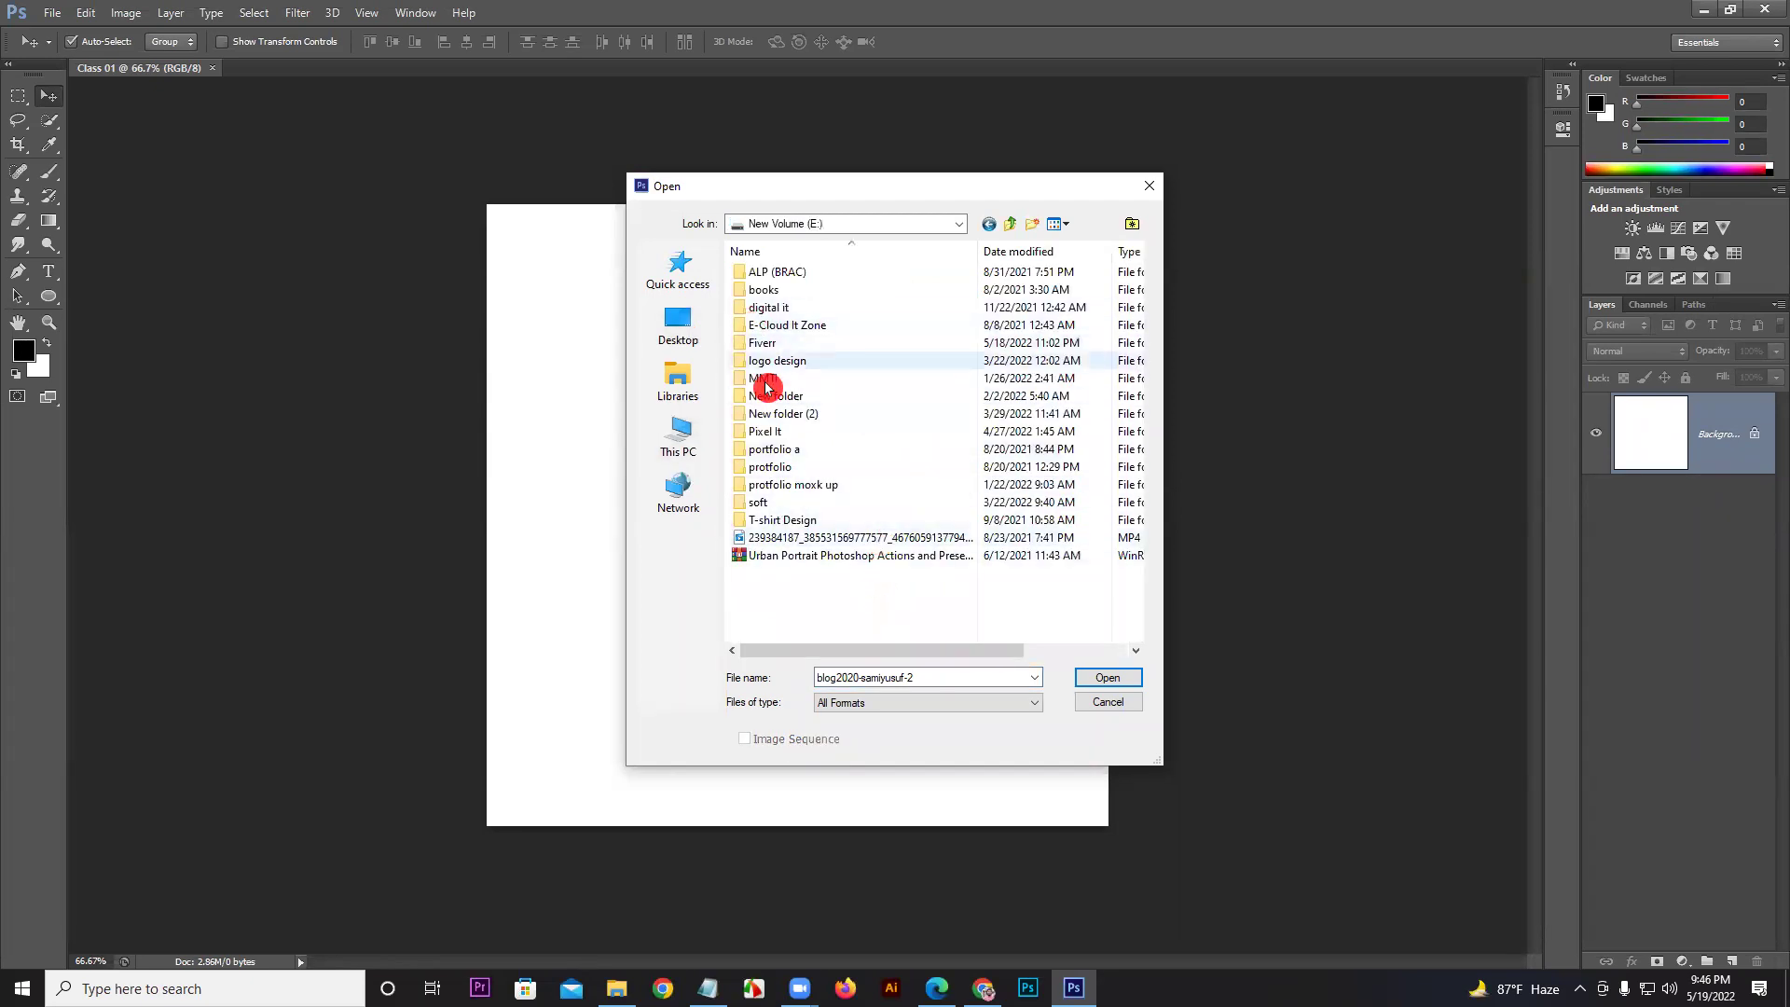
{"action": "left_click", "coordinate": [778, 311]}
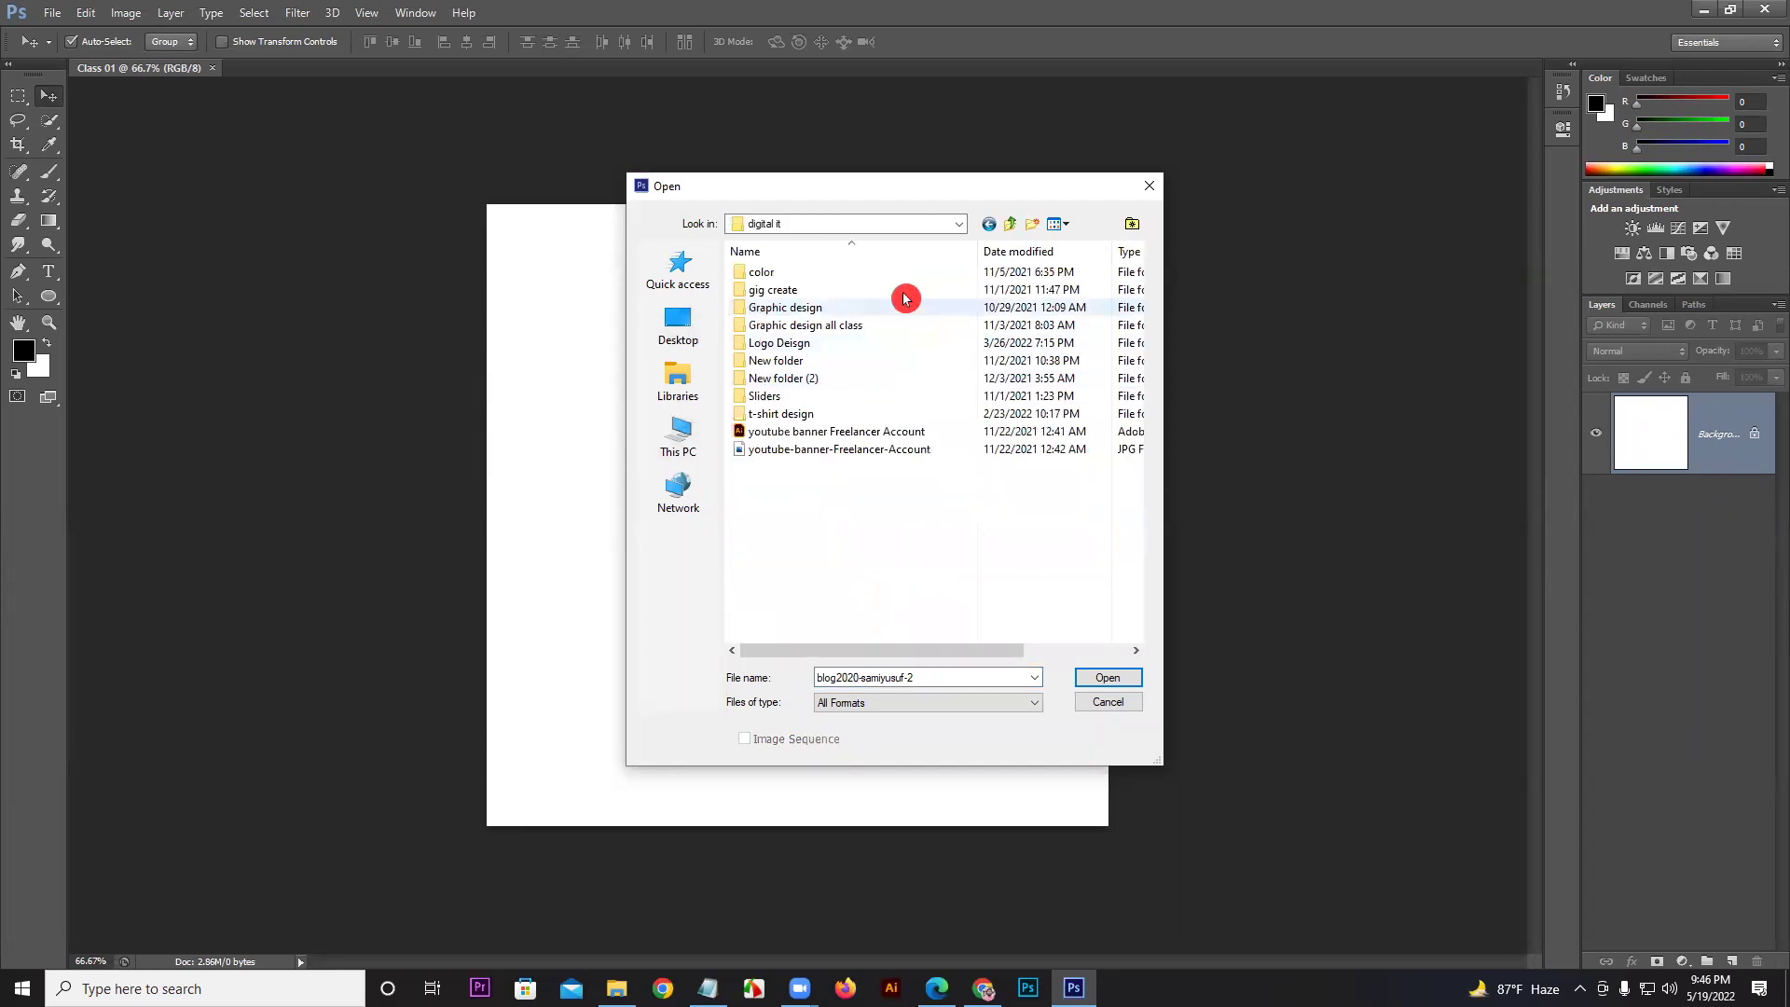
{"action": "double_click", "coordinate": [833, 306]}
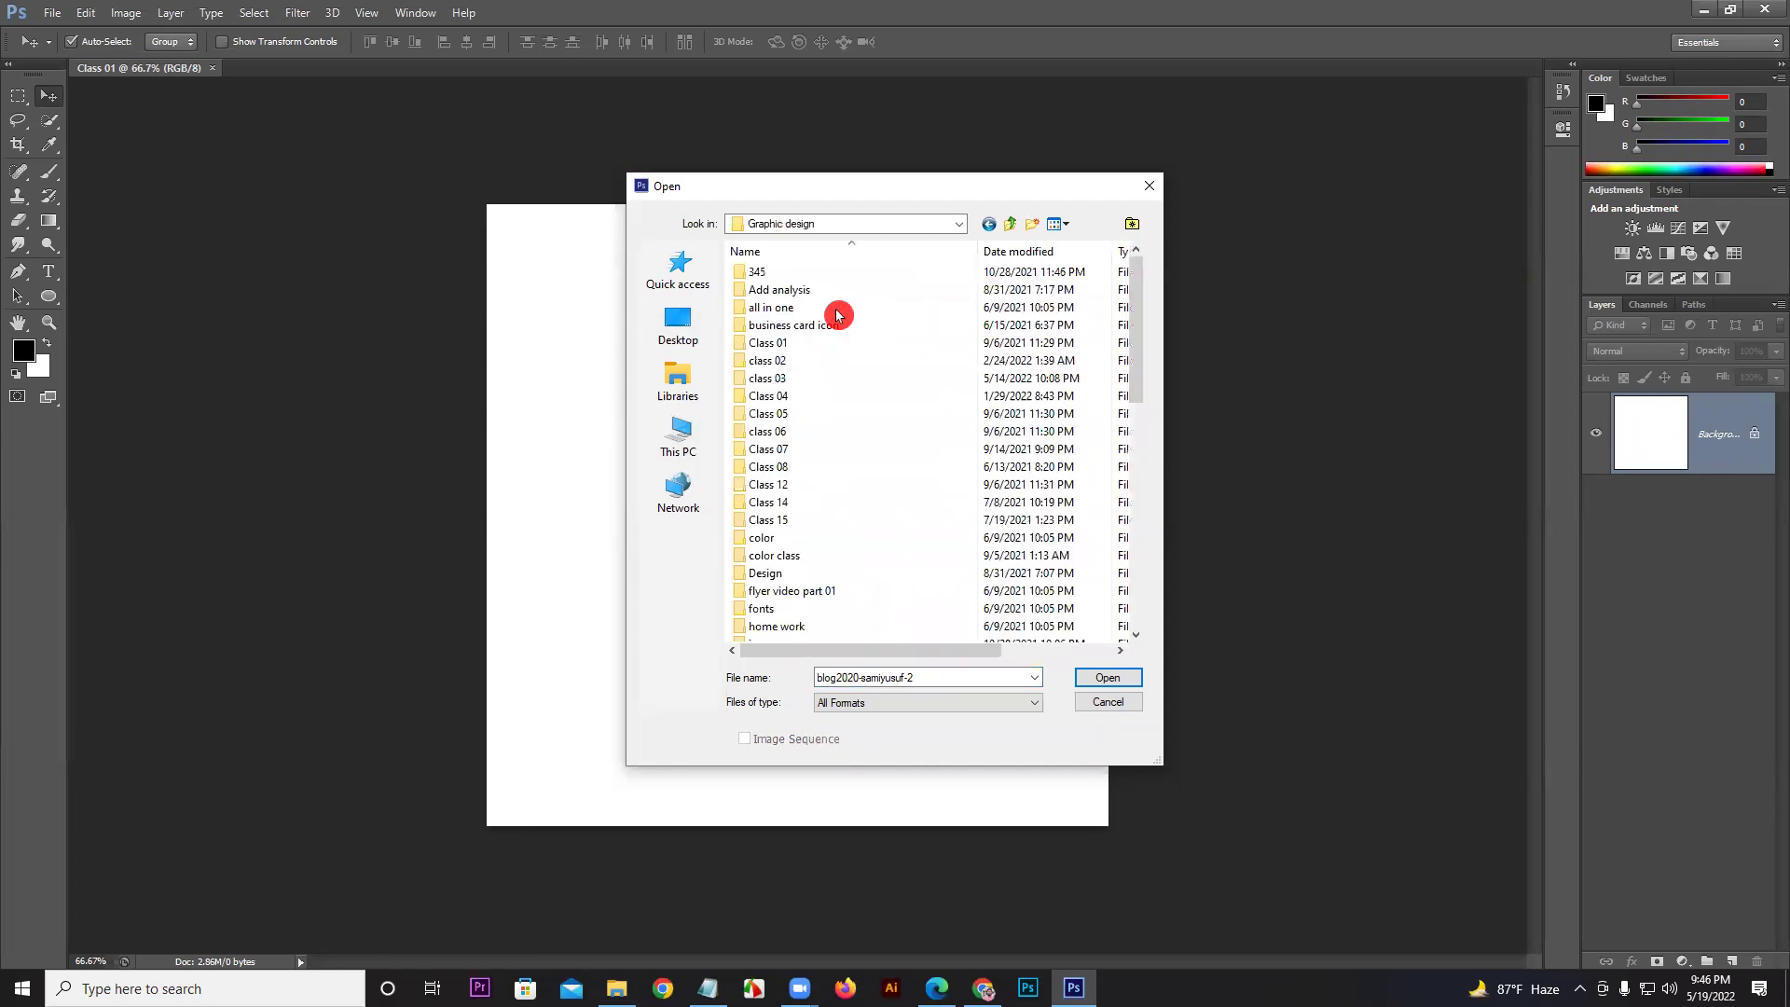
{"action": "double_click", "coordinate": [799, 350]}
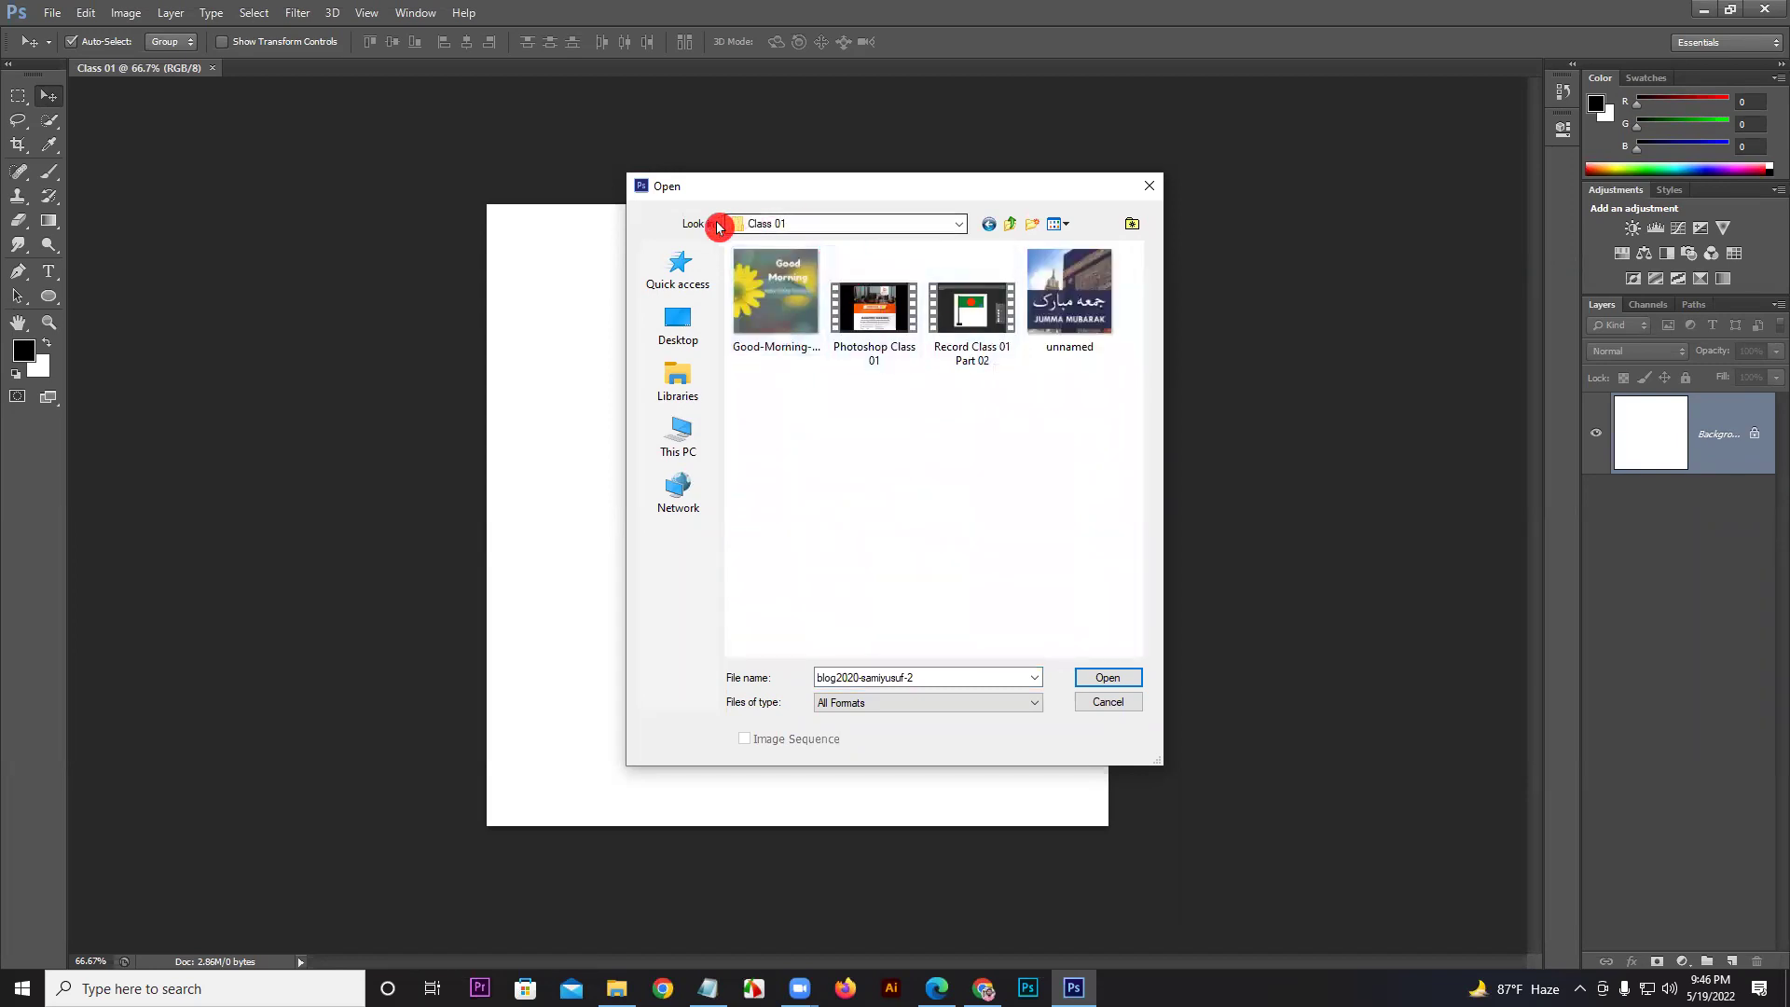
{"action": "left_click", "coordinate": [991, 227]}
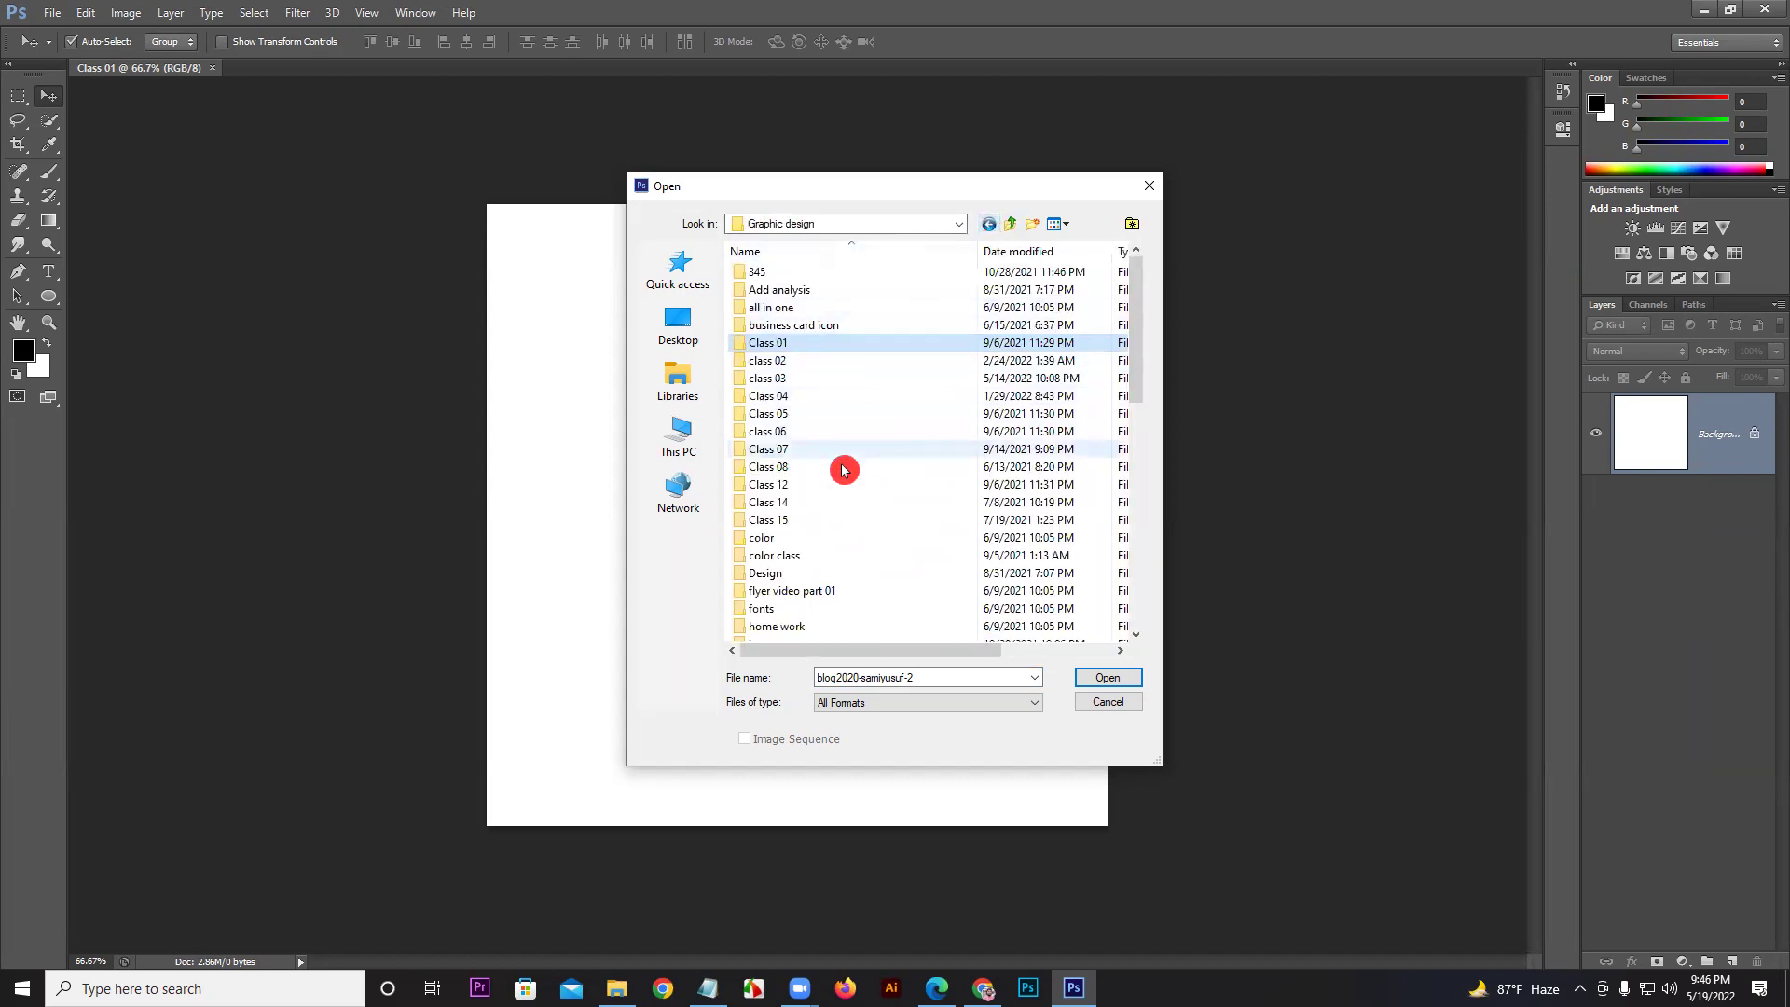
{"action": "double_click", "coordinate": [793, 361]}
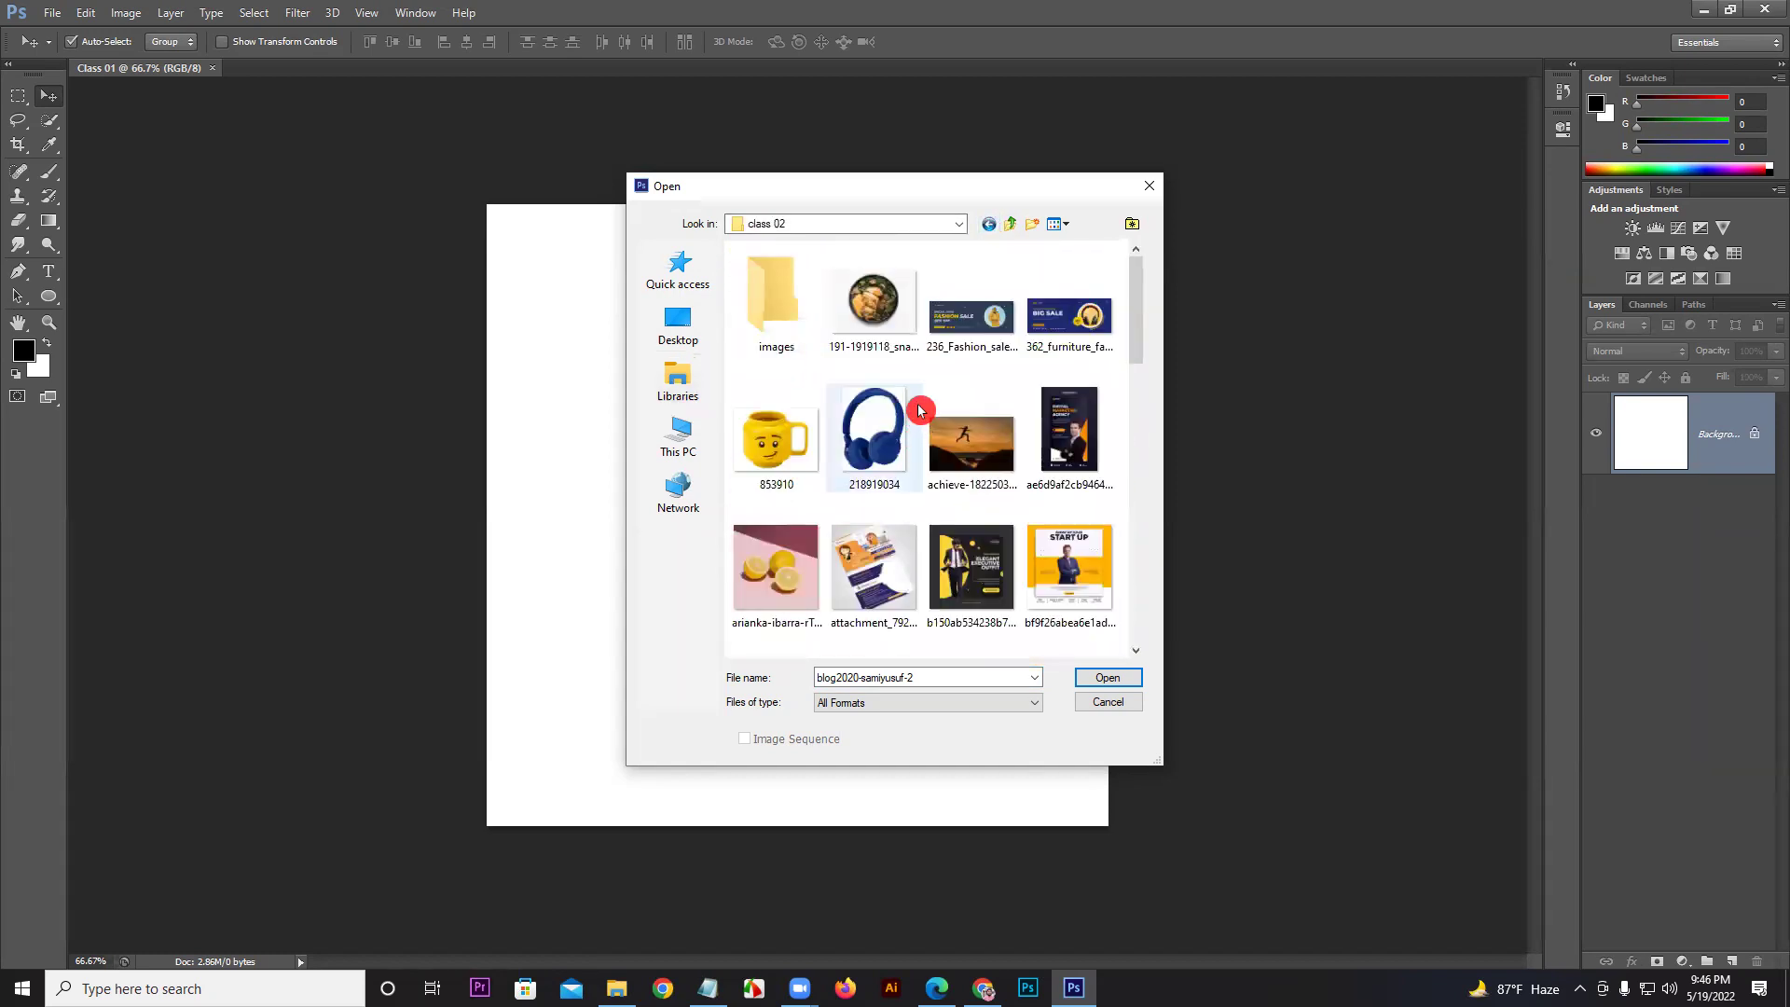
{"action": "scroll", "coordinate": [1018, 450], "scroll_direction": "down", "scroll_amount": 4}
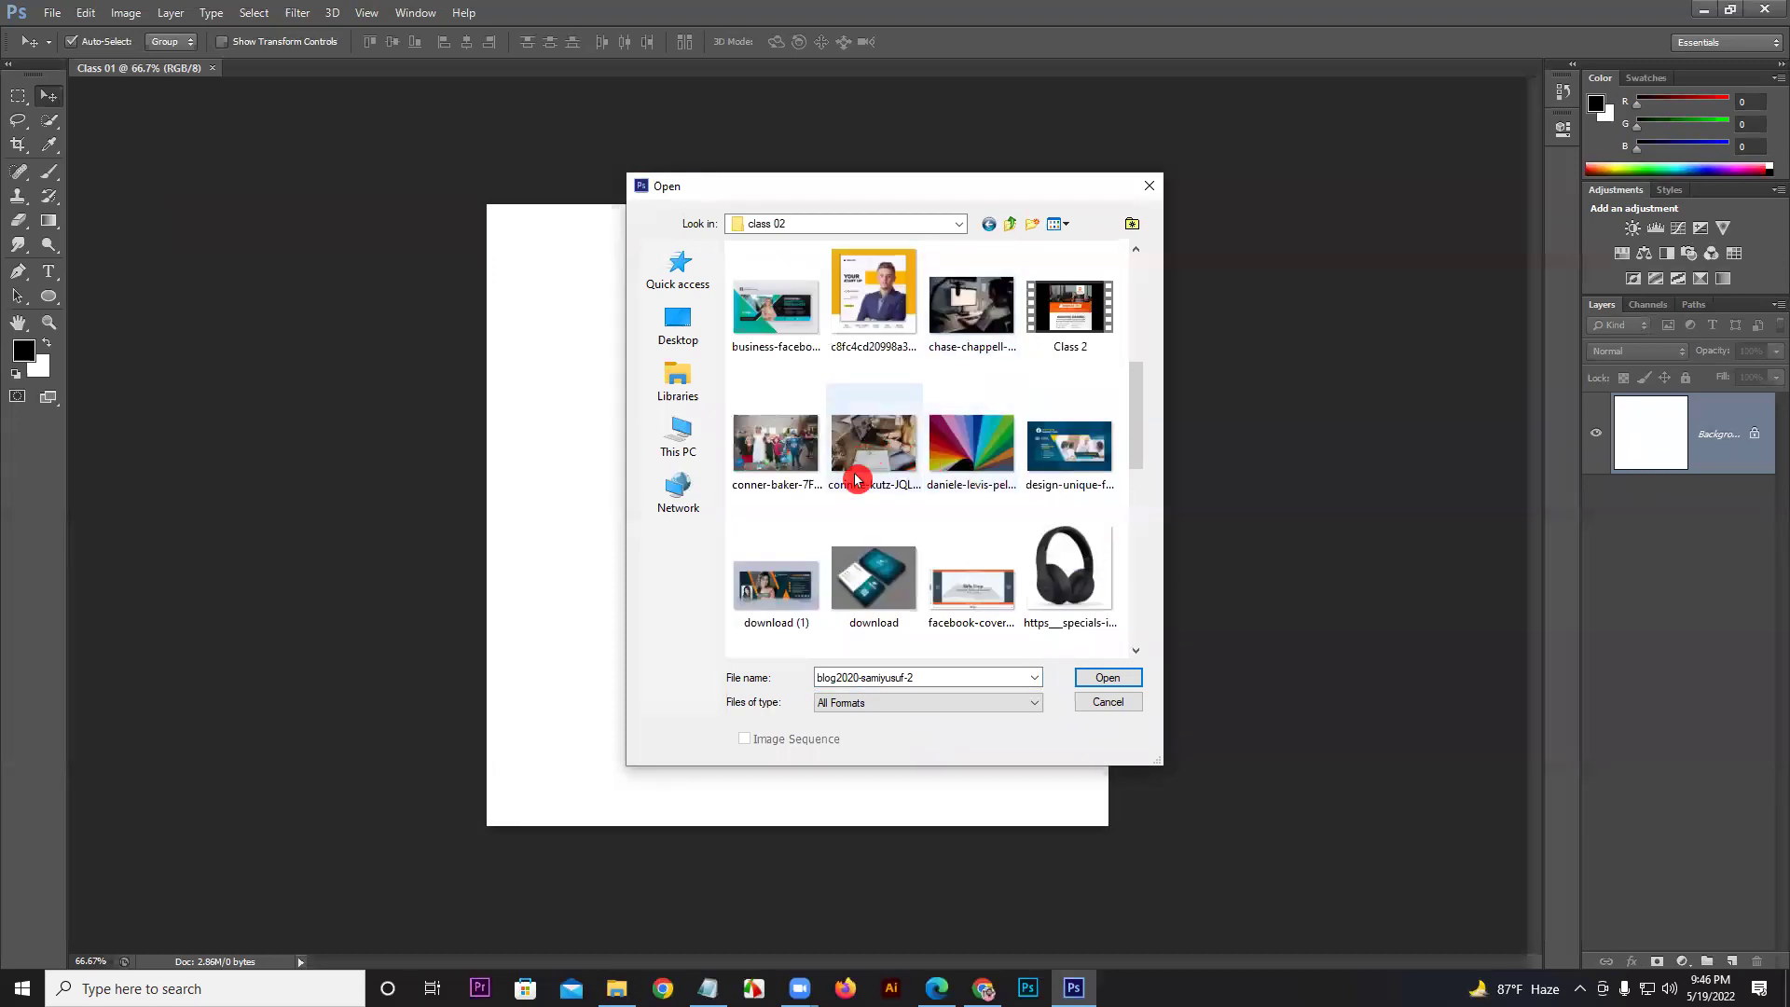
{"action": "scroll", "coordinate": [859, 511], "scroll_direction": "up", "scroll_amount": 1}
{"action": "scroll", "coordinate": [1071, 579], "scroll_direction": "down", "scroll_amount": 3}
{"action": "left_click", "coordinate": [1091, 468]}
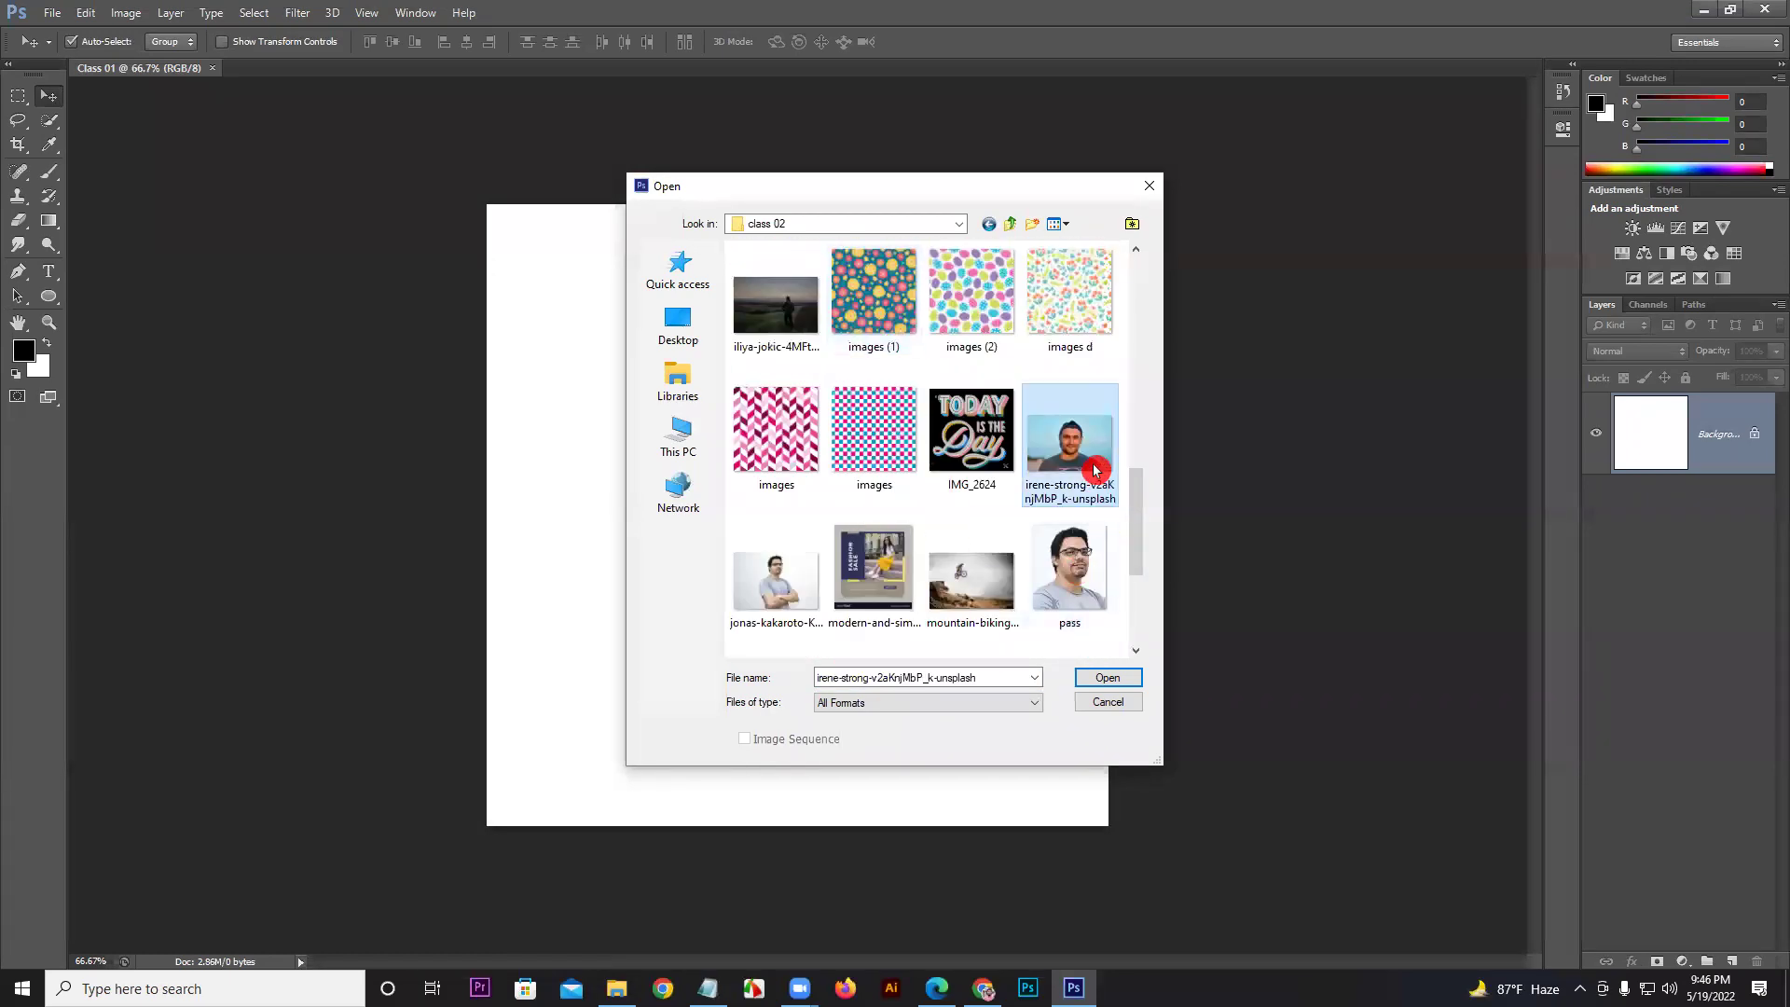
Step: Open the irene-strong photo, flip between its tab and Class 01, ending on Class 01
{"action": "left_click", "coordinate": [1105, 680]}
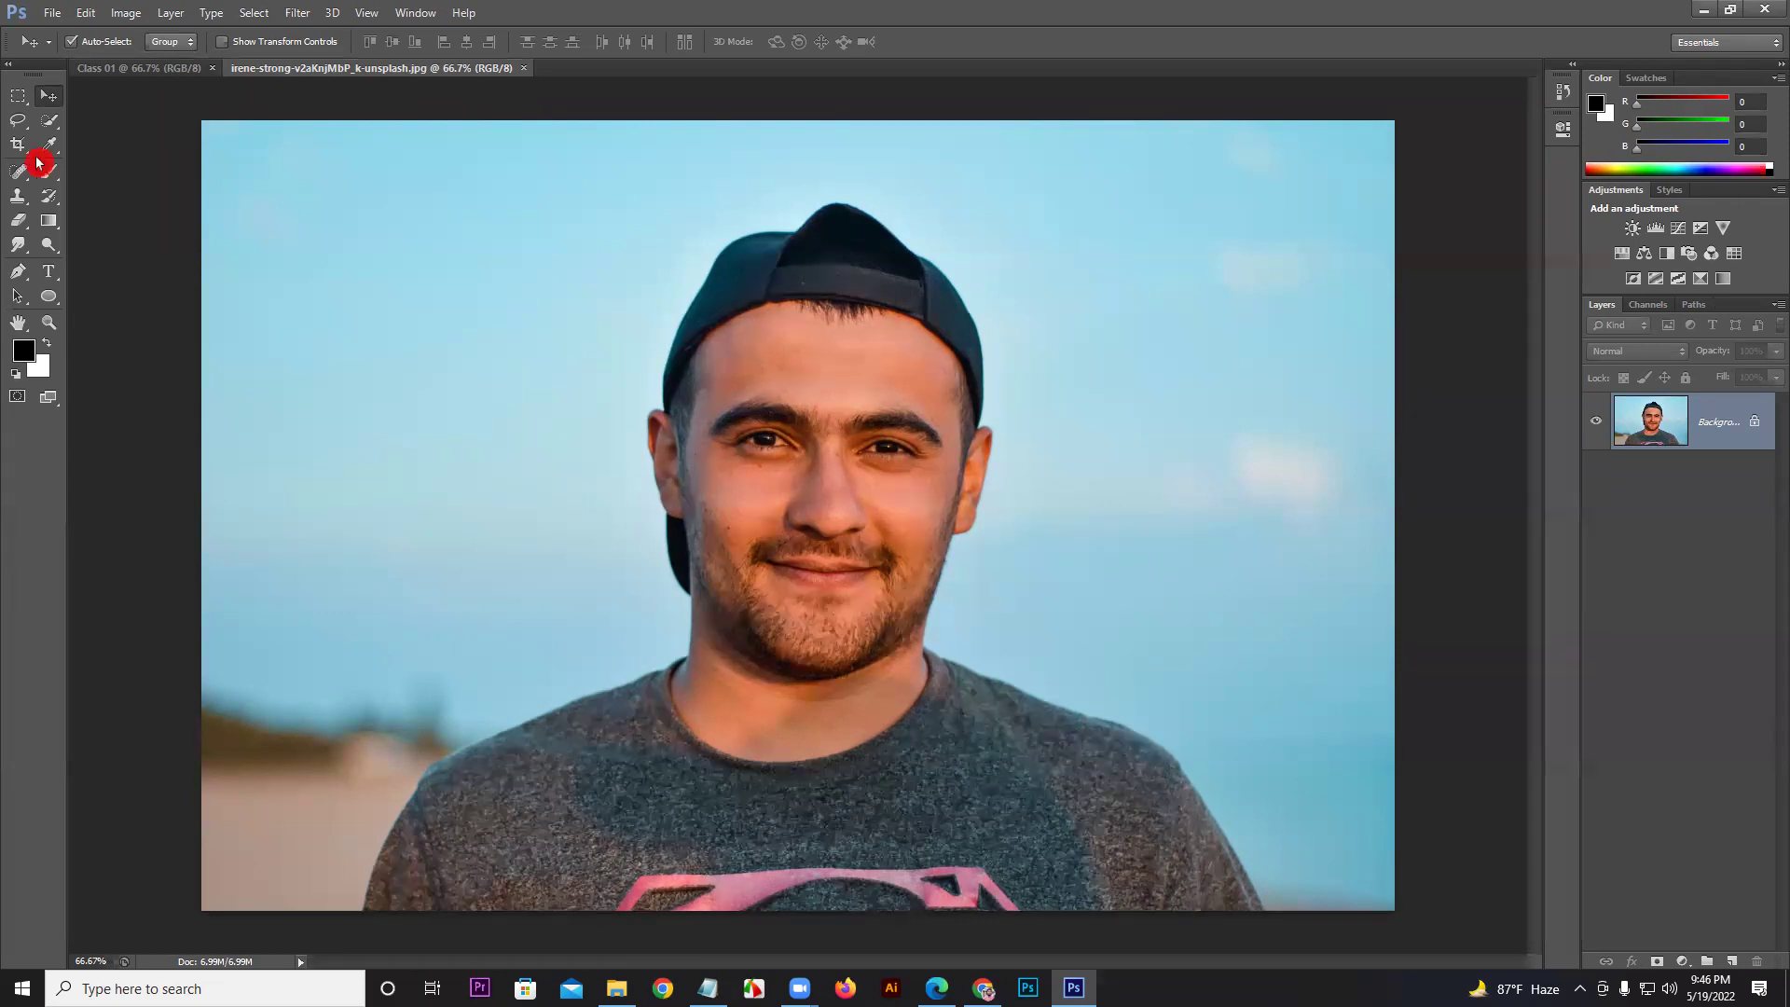
{"action": "left_click", "coordinate": [108, 75]}
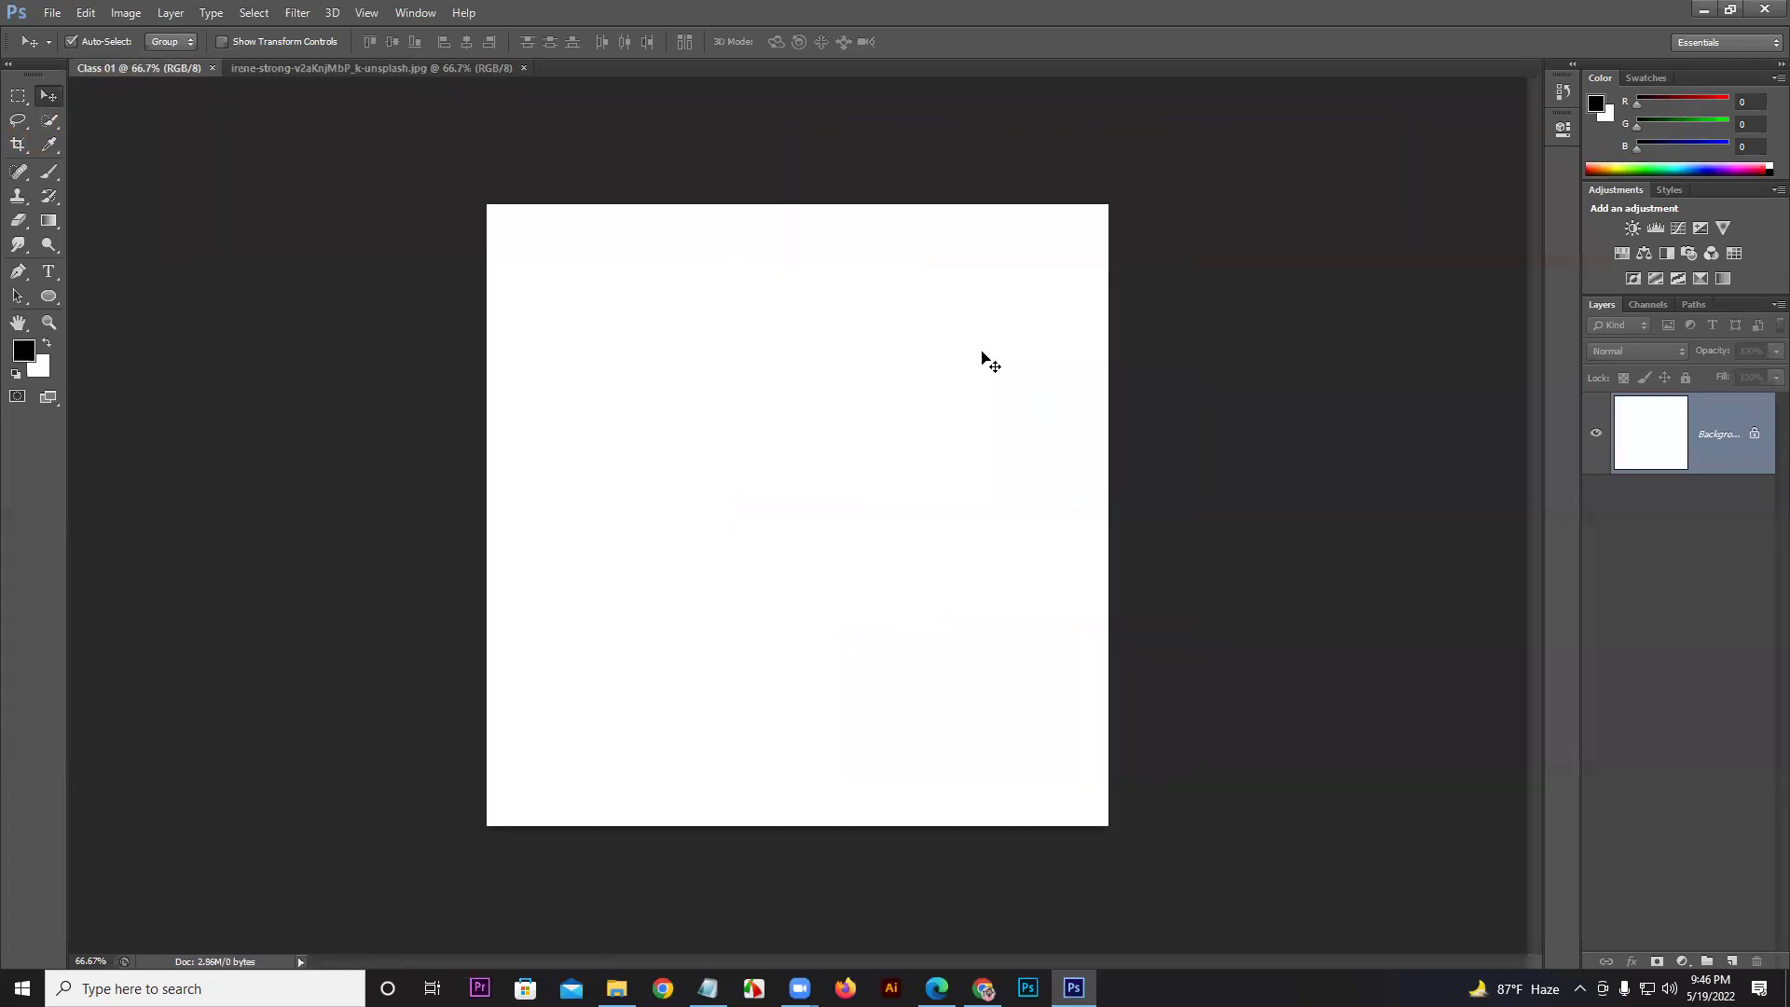
{"action": "left_click", "coordinate": [372, 77]}
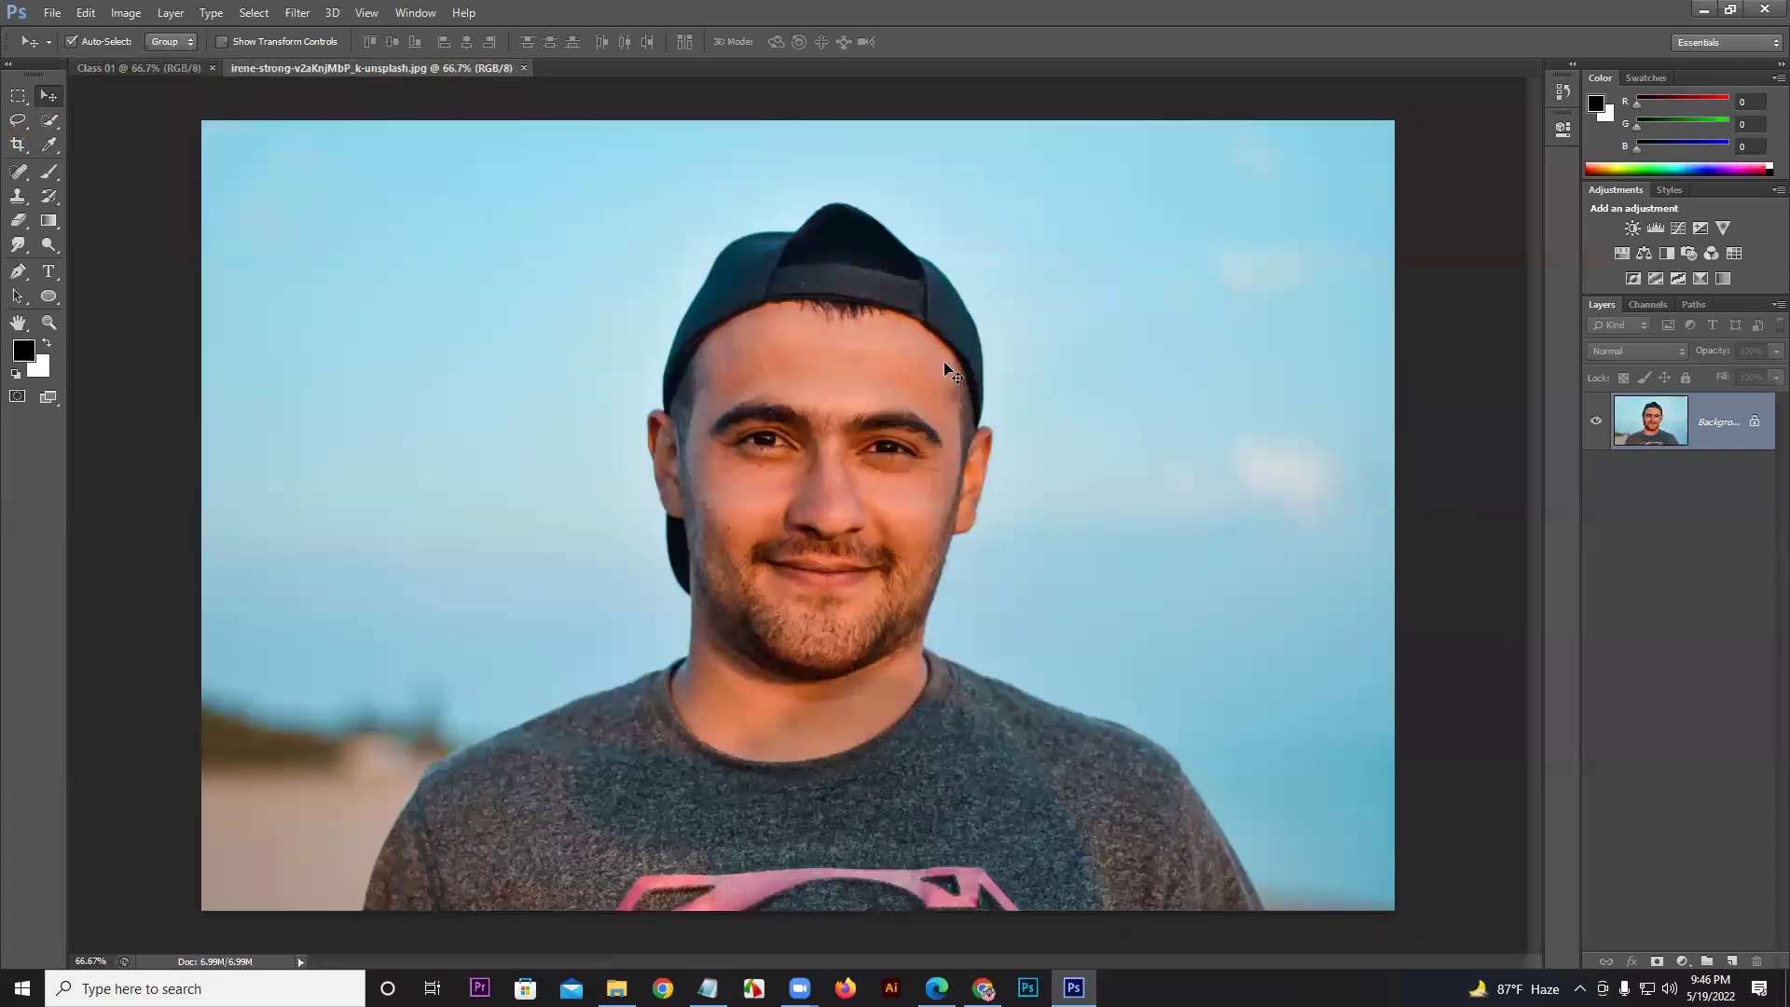
{"action": "left_click", "coordinate": [152, 72]}
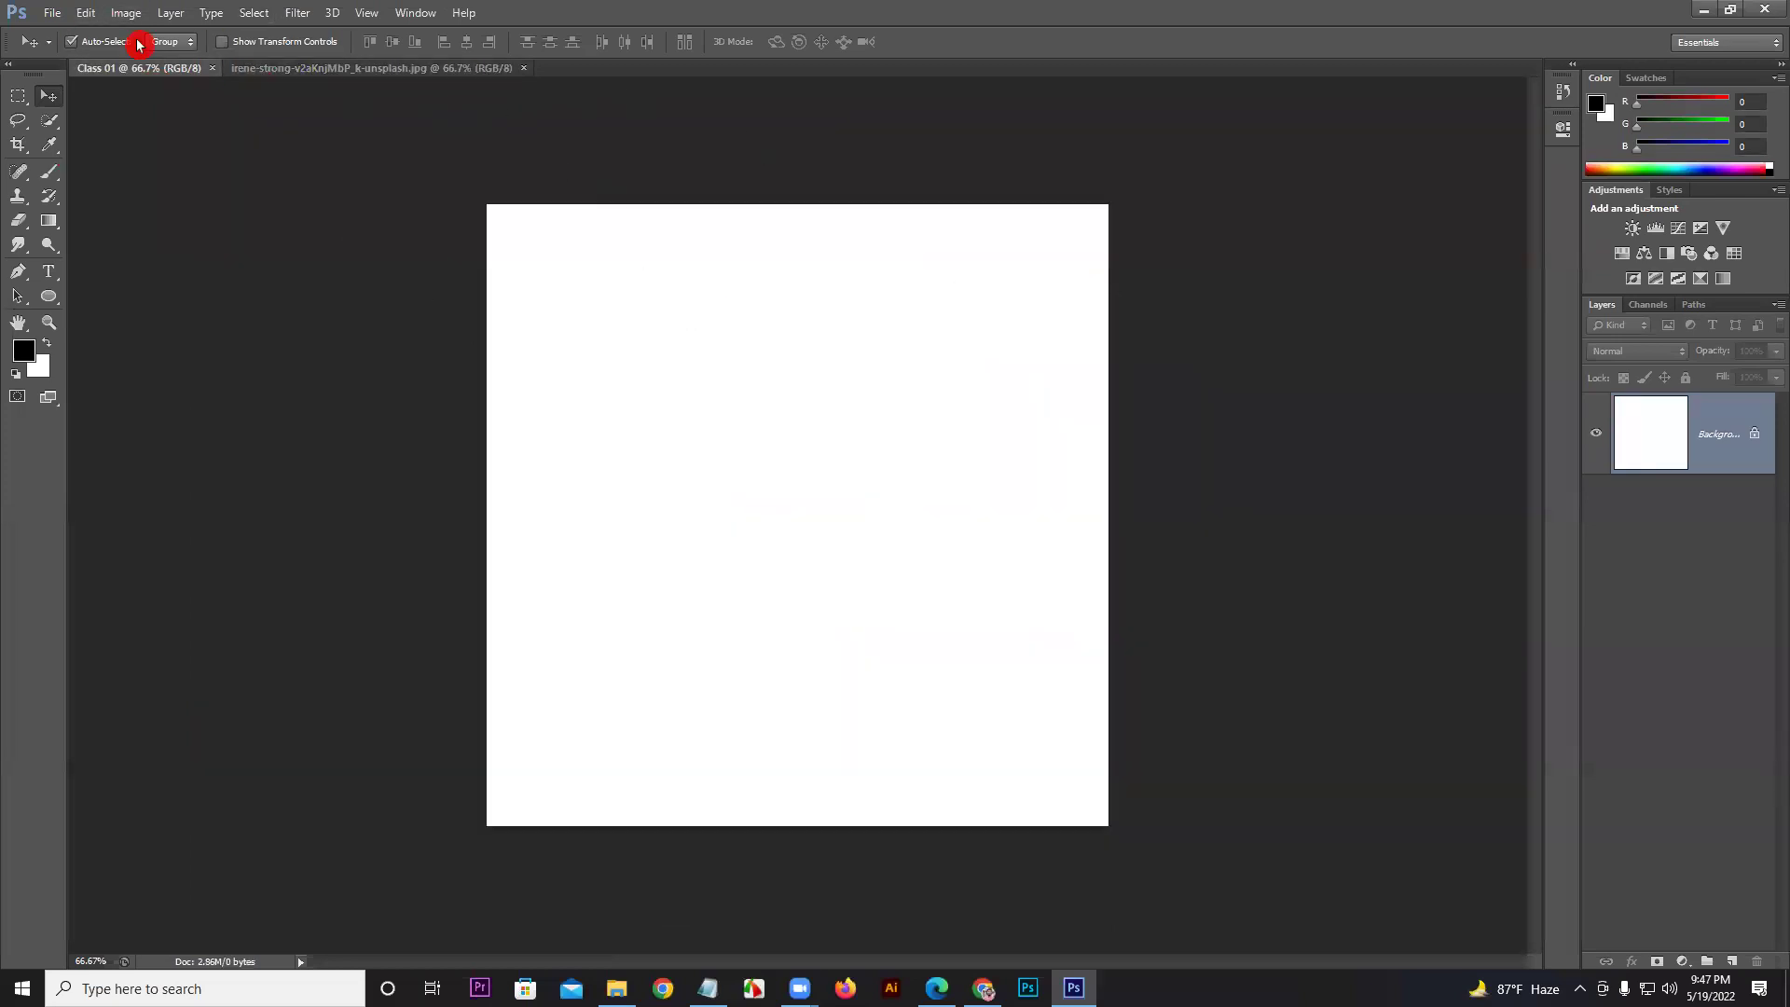
{"action": "left_click", "coordinate": [52, 13]}
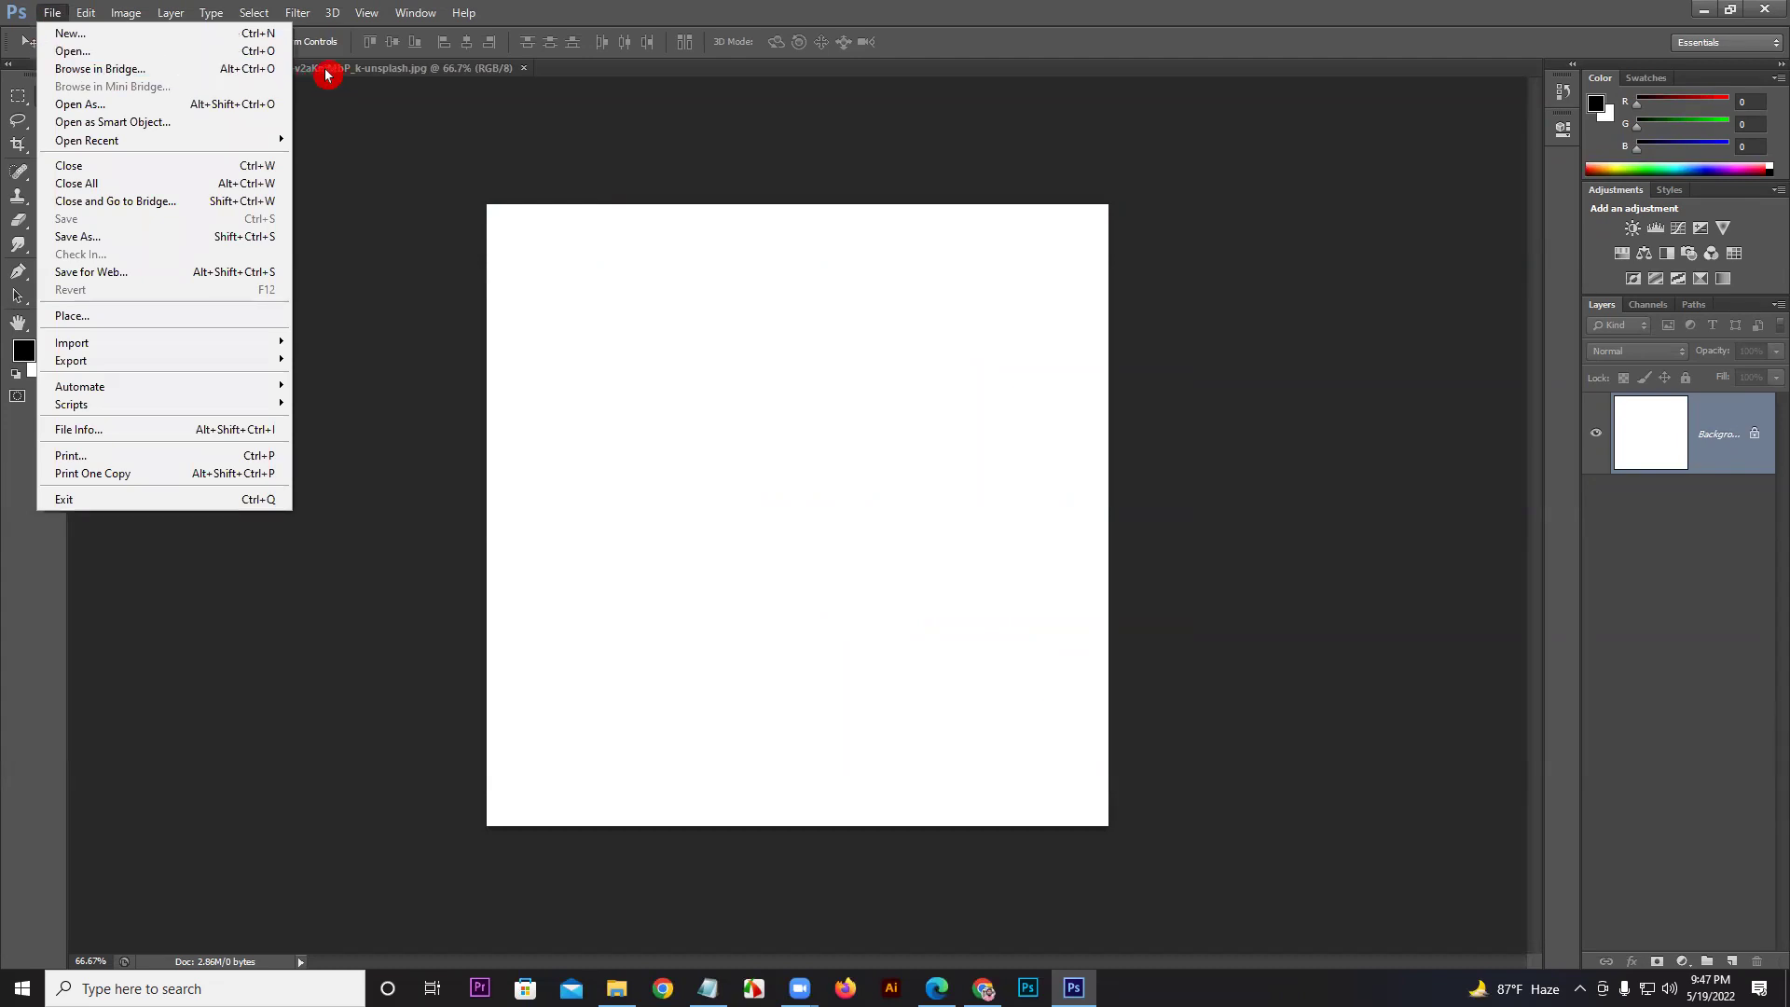
{"action": "left_click", "coordinate": [524, 322]}
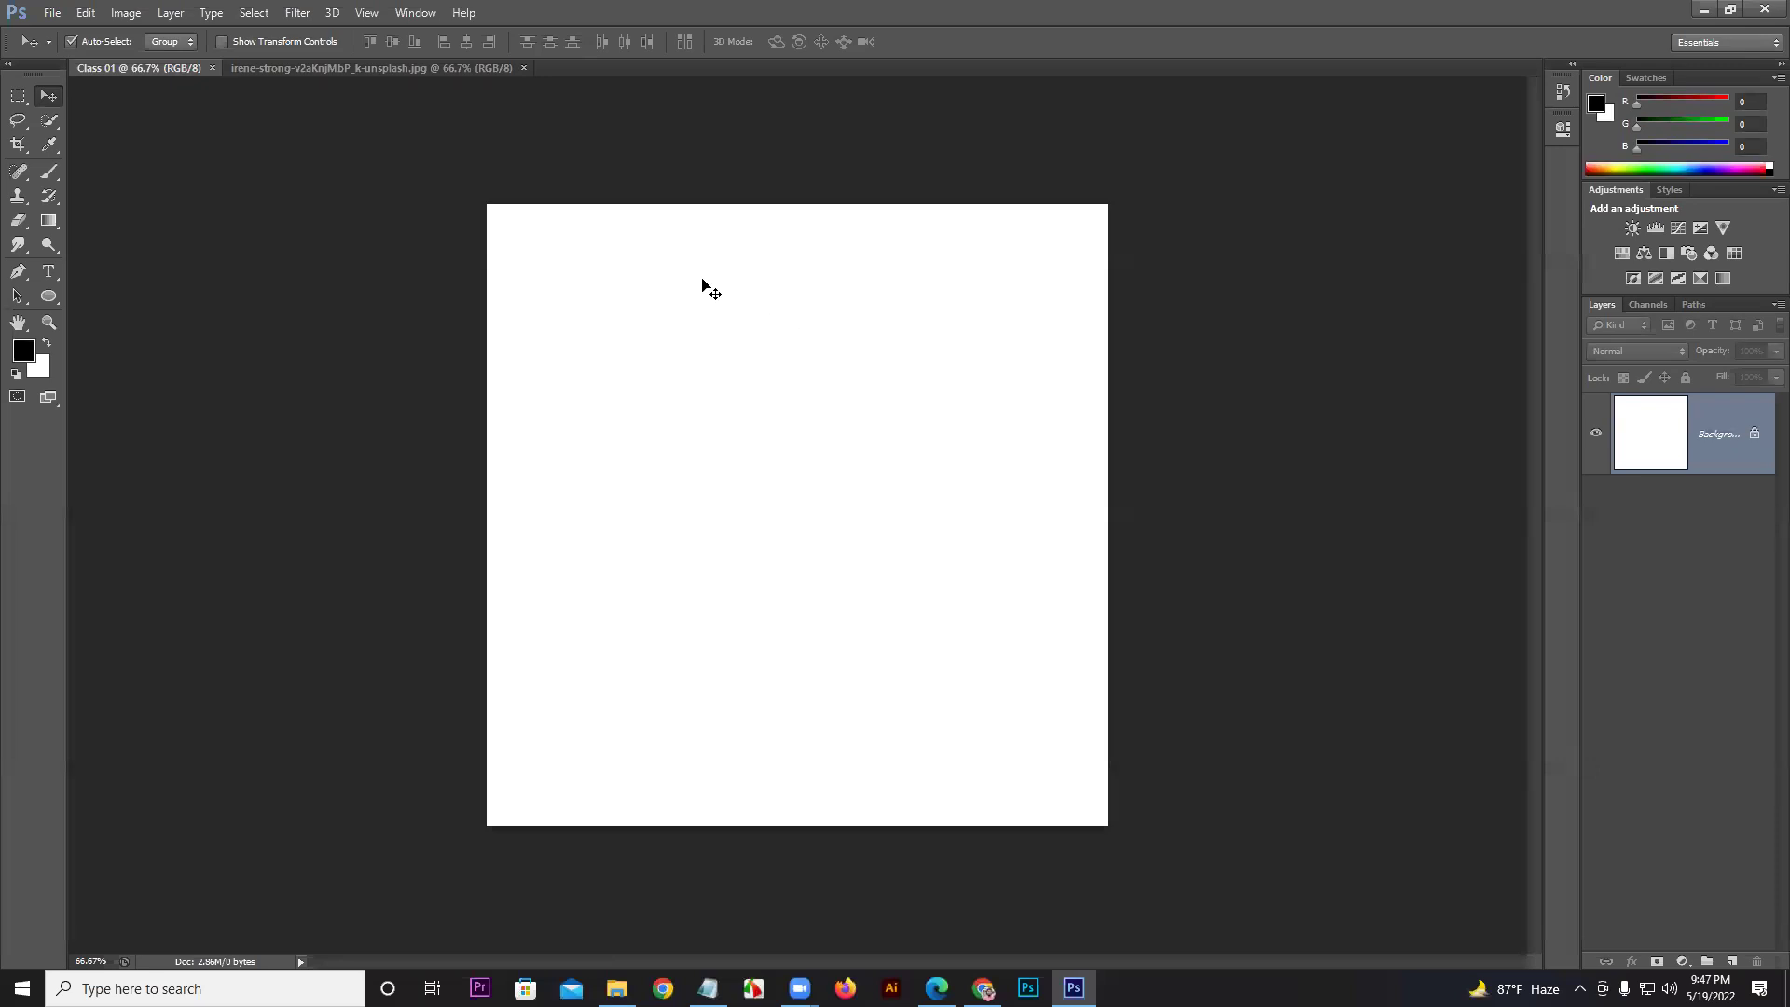
Step: Place achieve-1822503_1920 into Class 01 via File > Place and commit it at full width
{"action": "left_click", "coordinate": [54, 13]}
{"action": "left_click", "coordinate": [100, 319]}
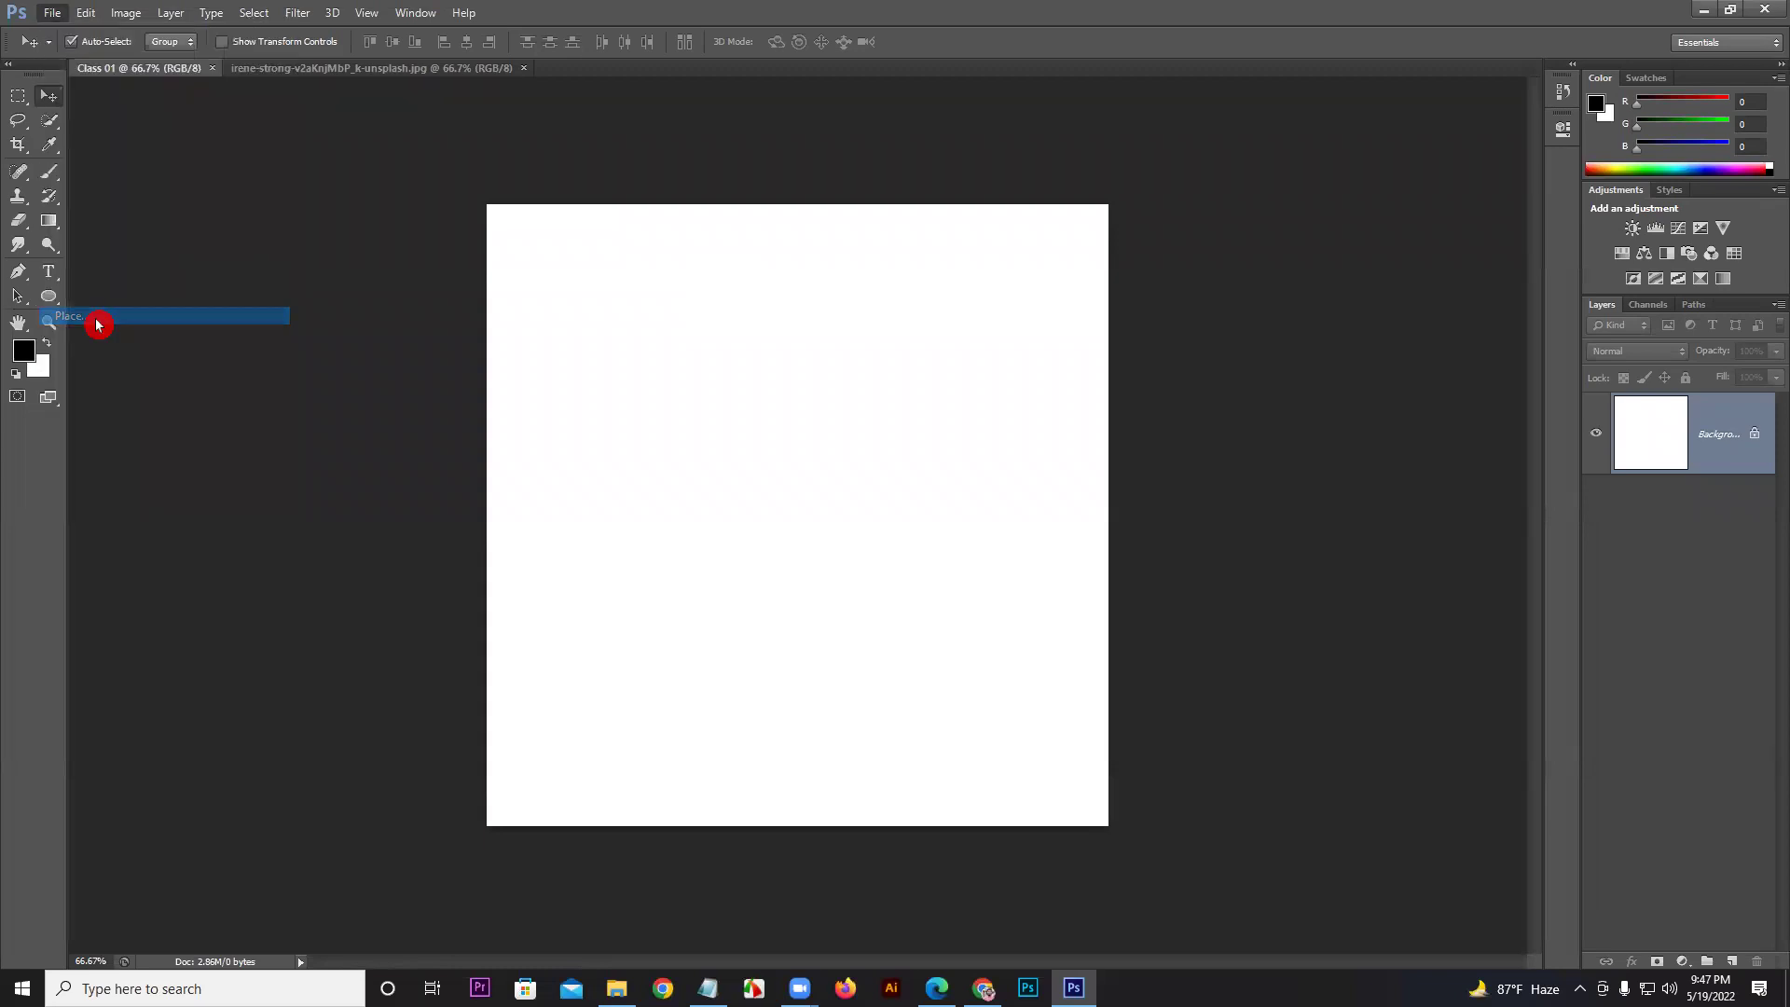
{"action": "left_click", "coordinate": [966, 438]}
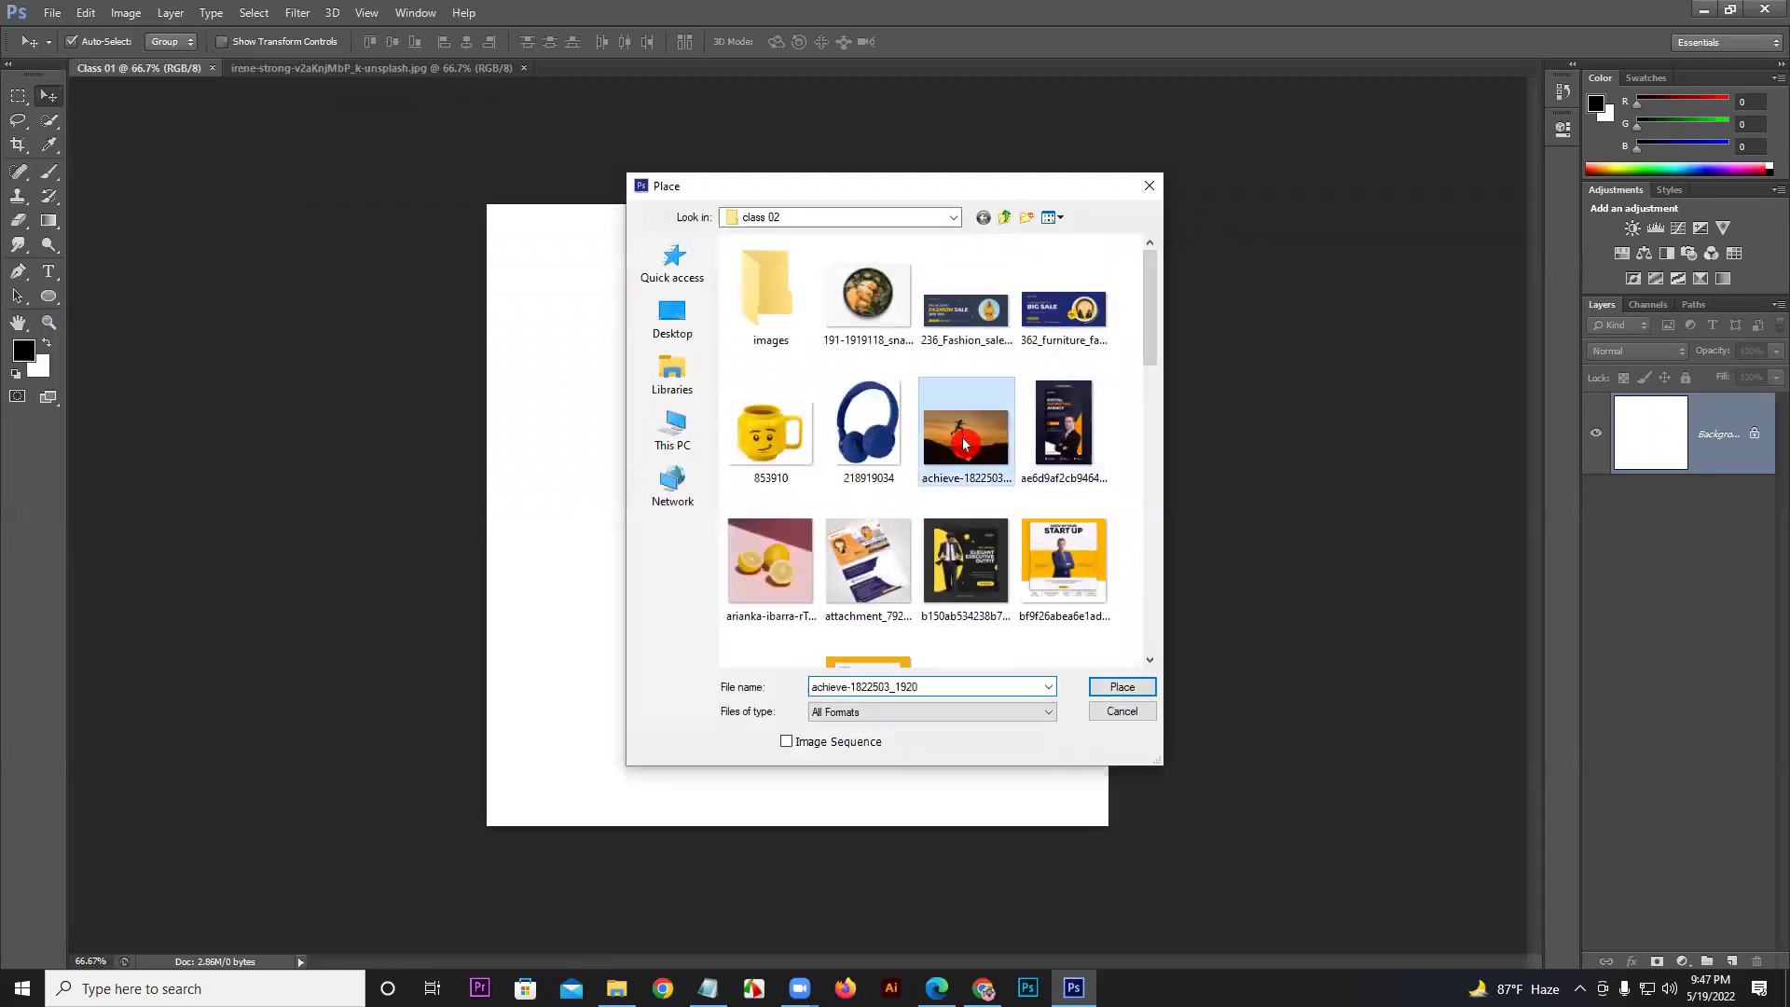
{"action": "left_click", "coordinate": [1128, 690]}
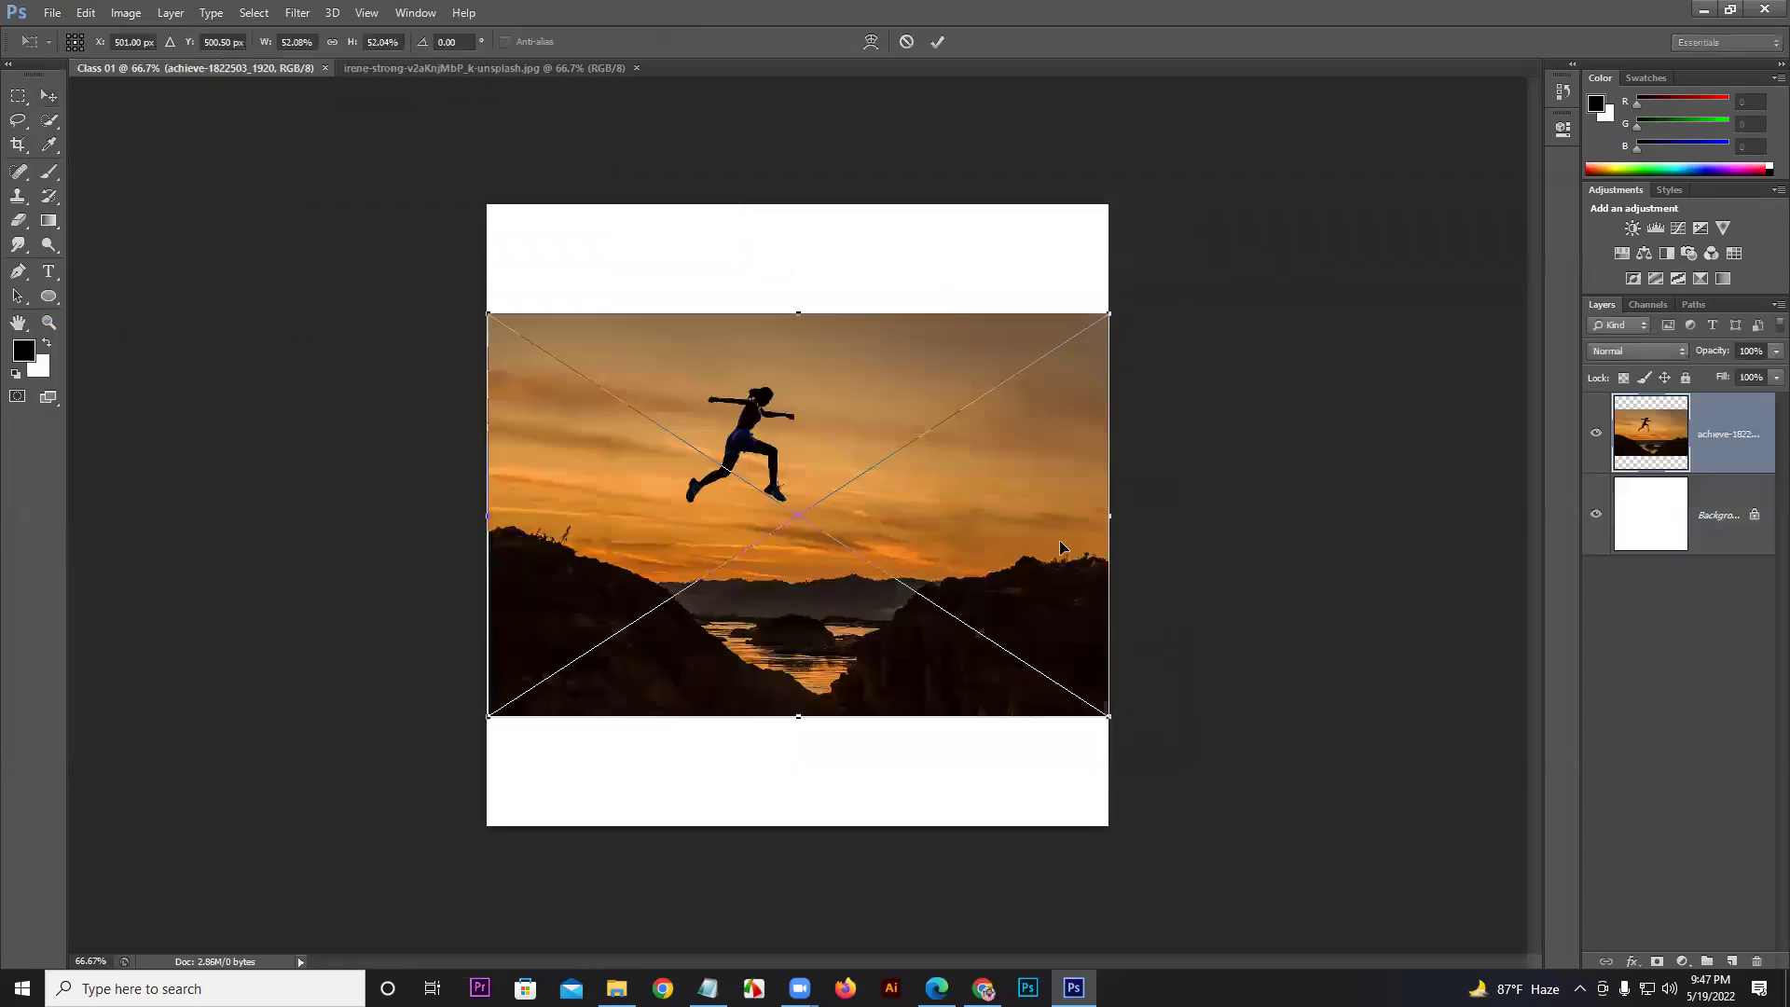
{"action": "left_click", "coordinate": [939, 43]}
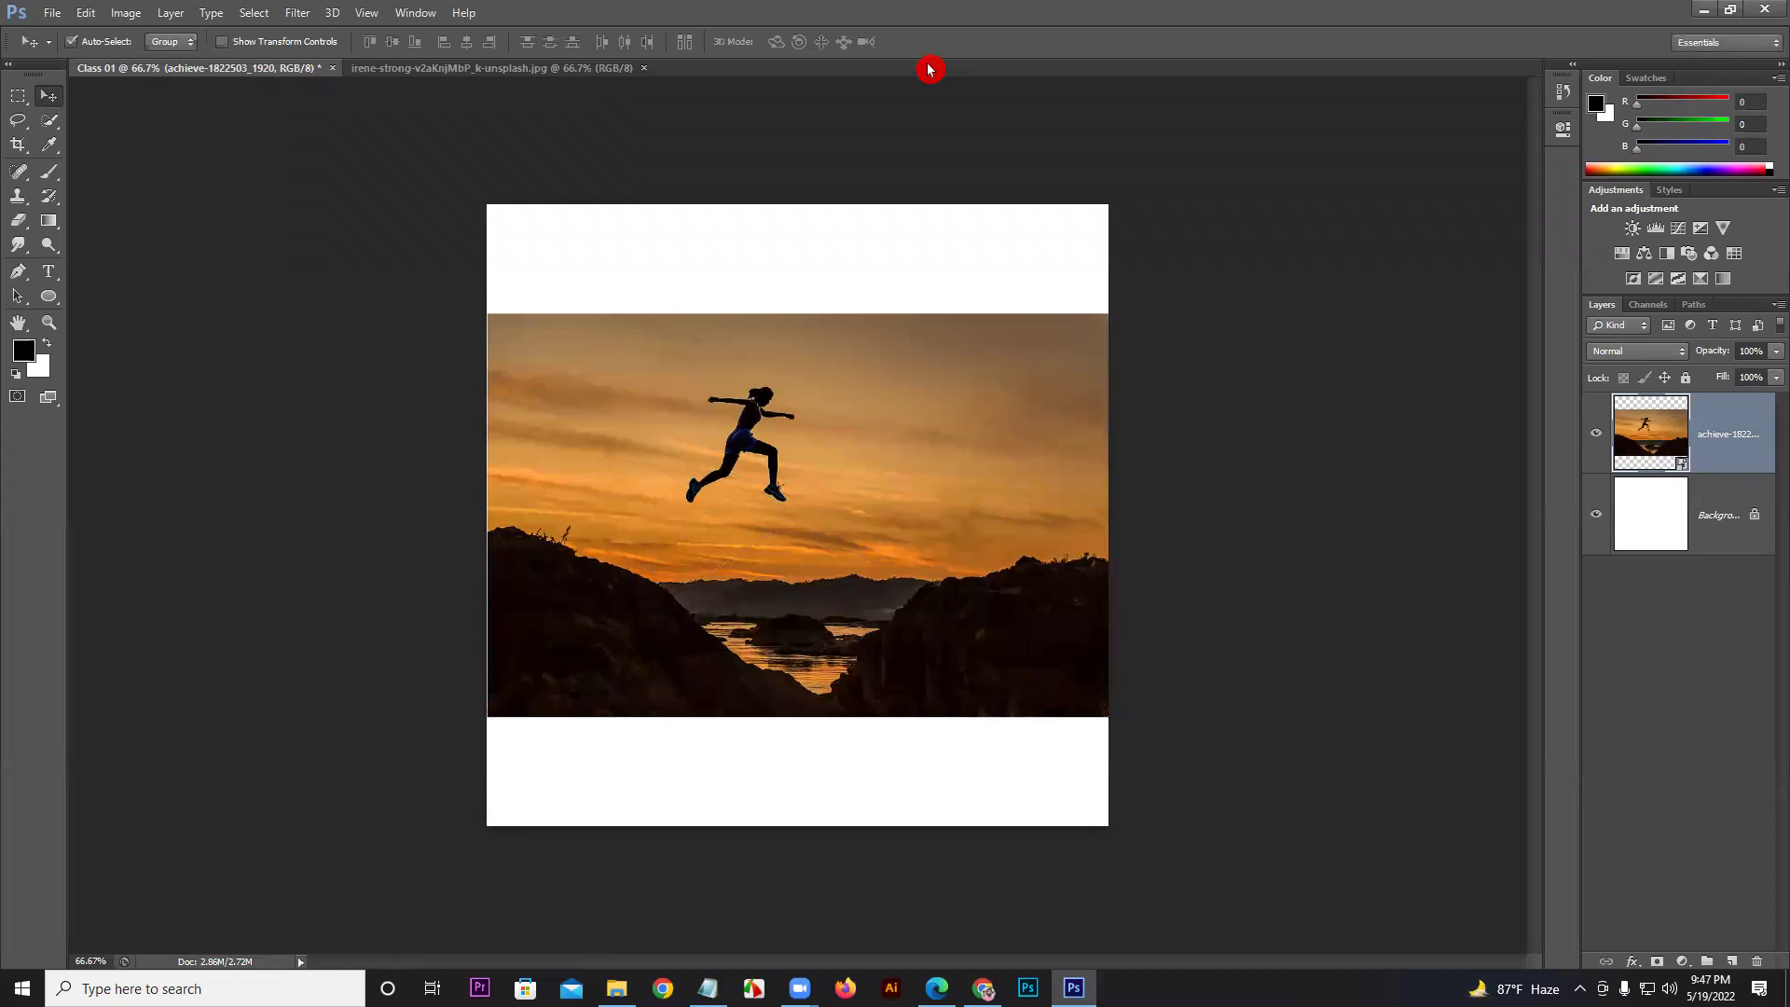
Step: Undo the sunset placement with Ctrl+Z and bring up the foreground Color Picker
{"action": "key", "text": "ctrl+z"}
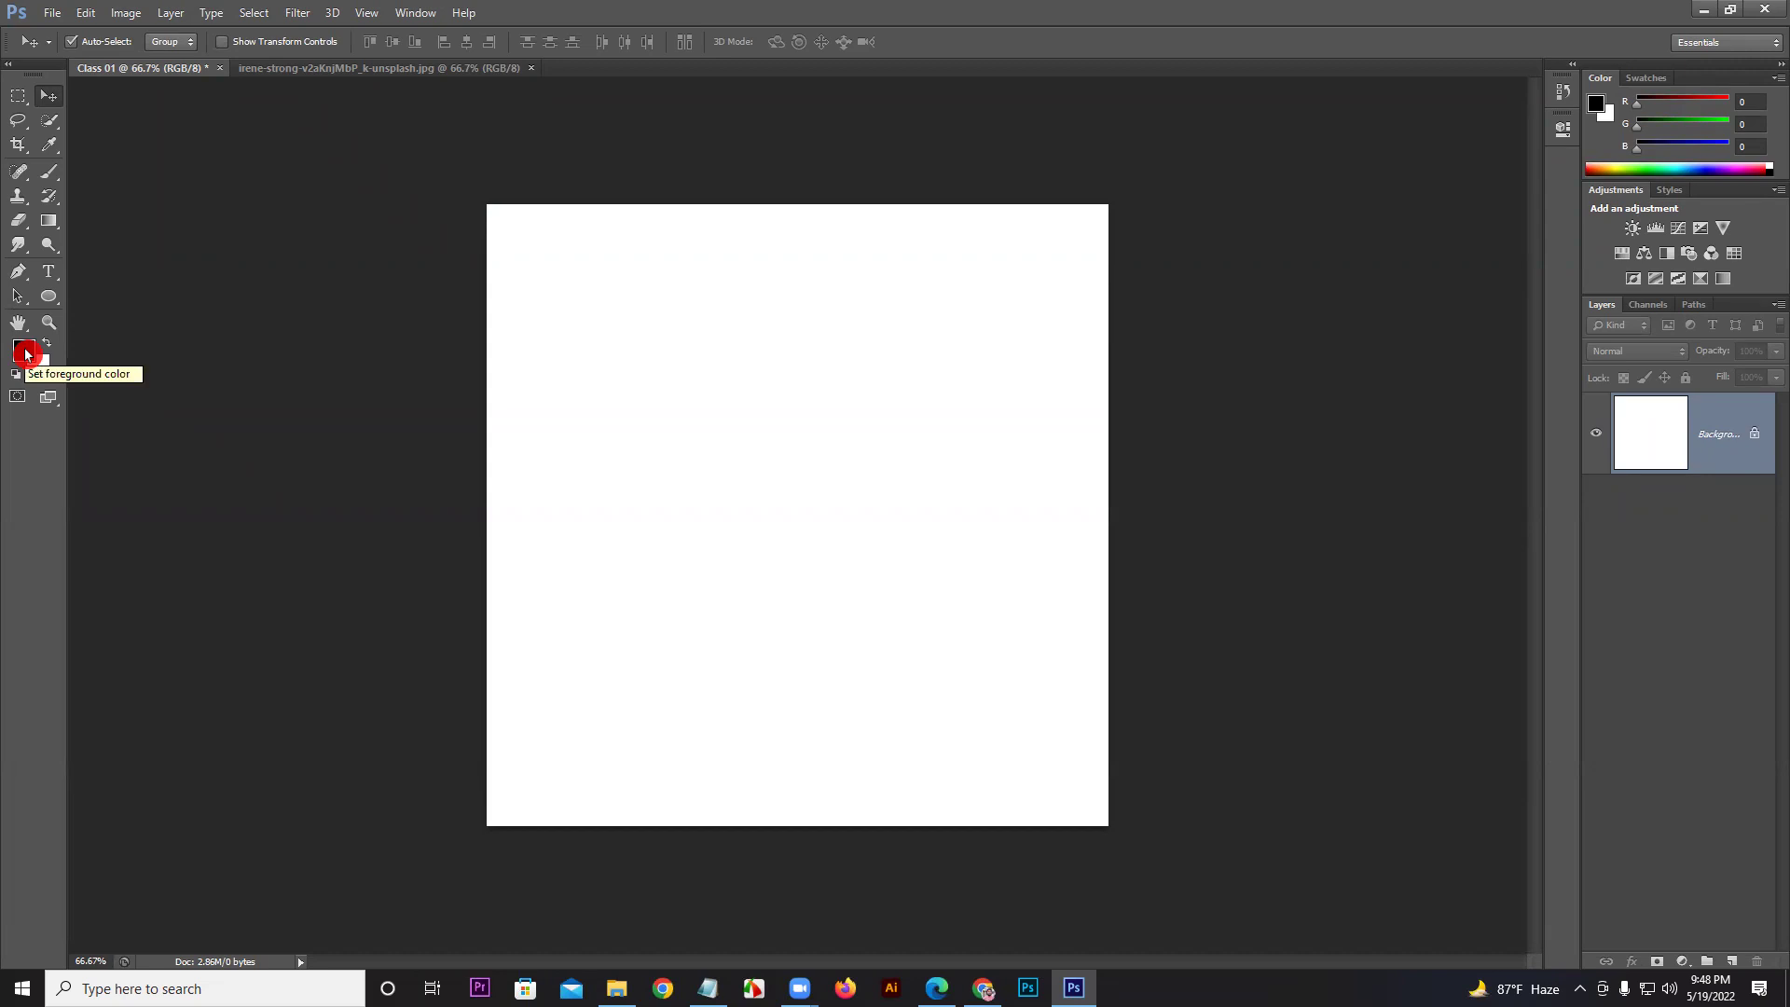
{"action": "left_click", "coordinate": [25, 353]}
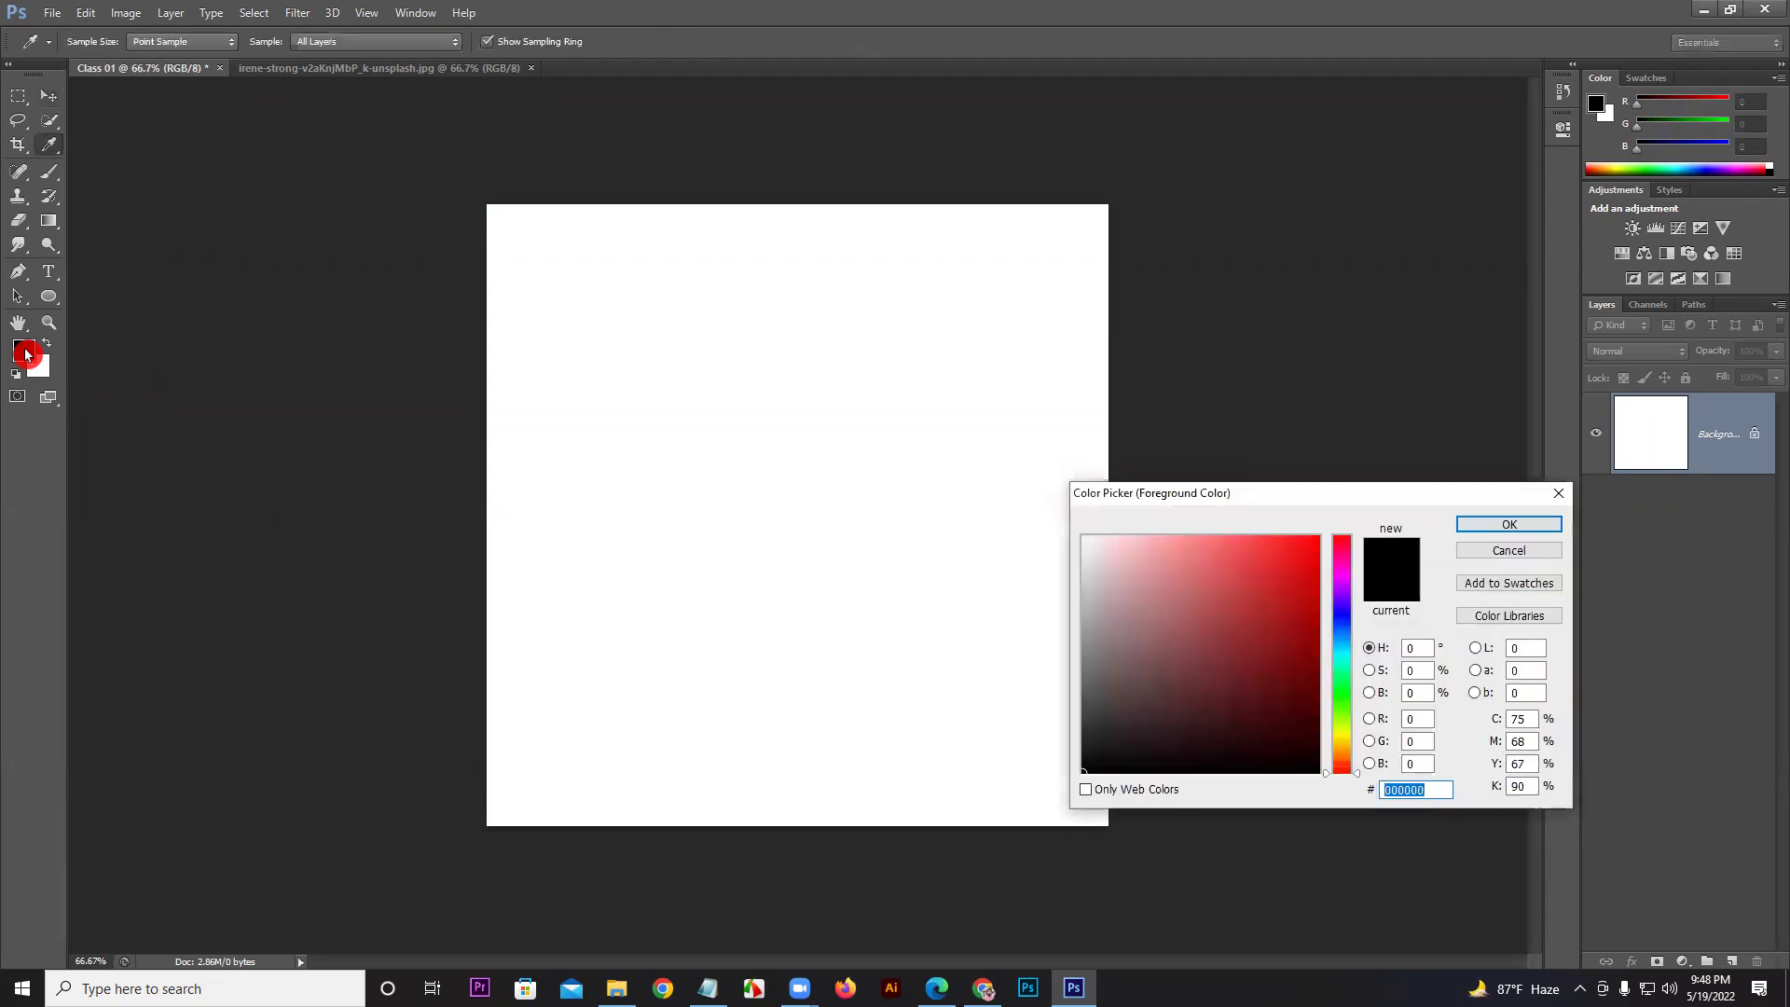
Step: Cancel the Color Picker, reopen it from the foreground swatch, and centre it over the canvas
{"action": "left_click", "coordinate": [1510, 550]}
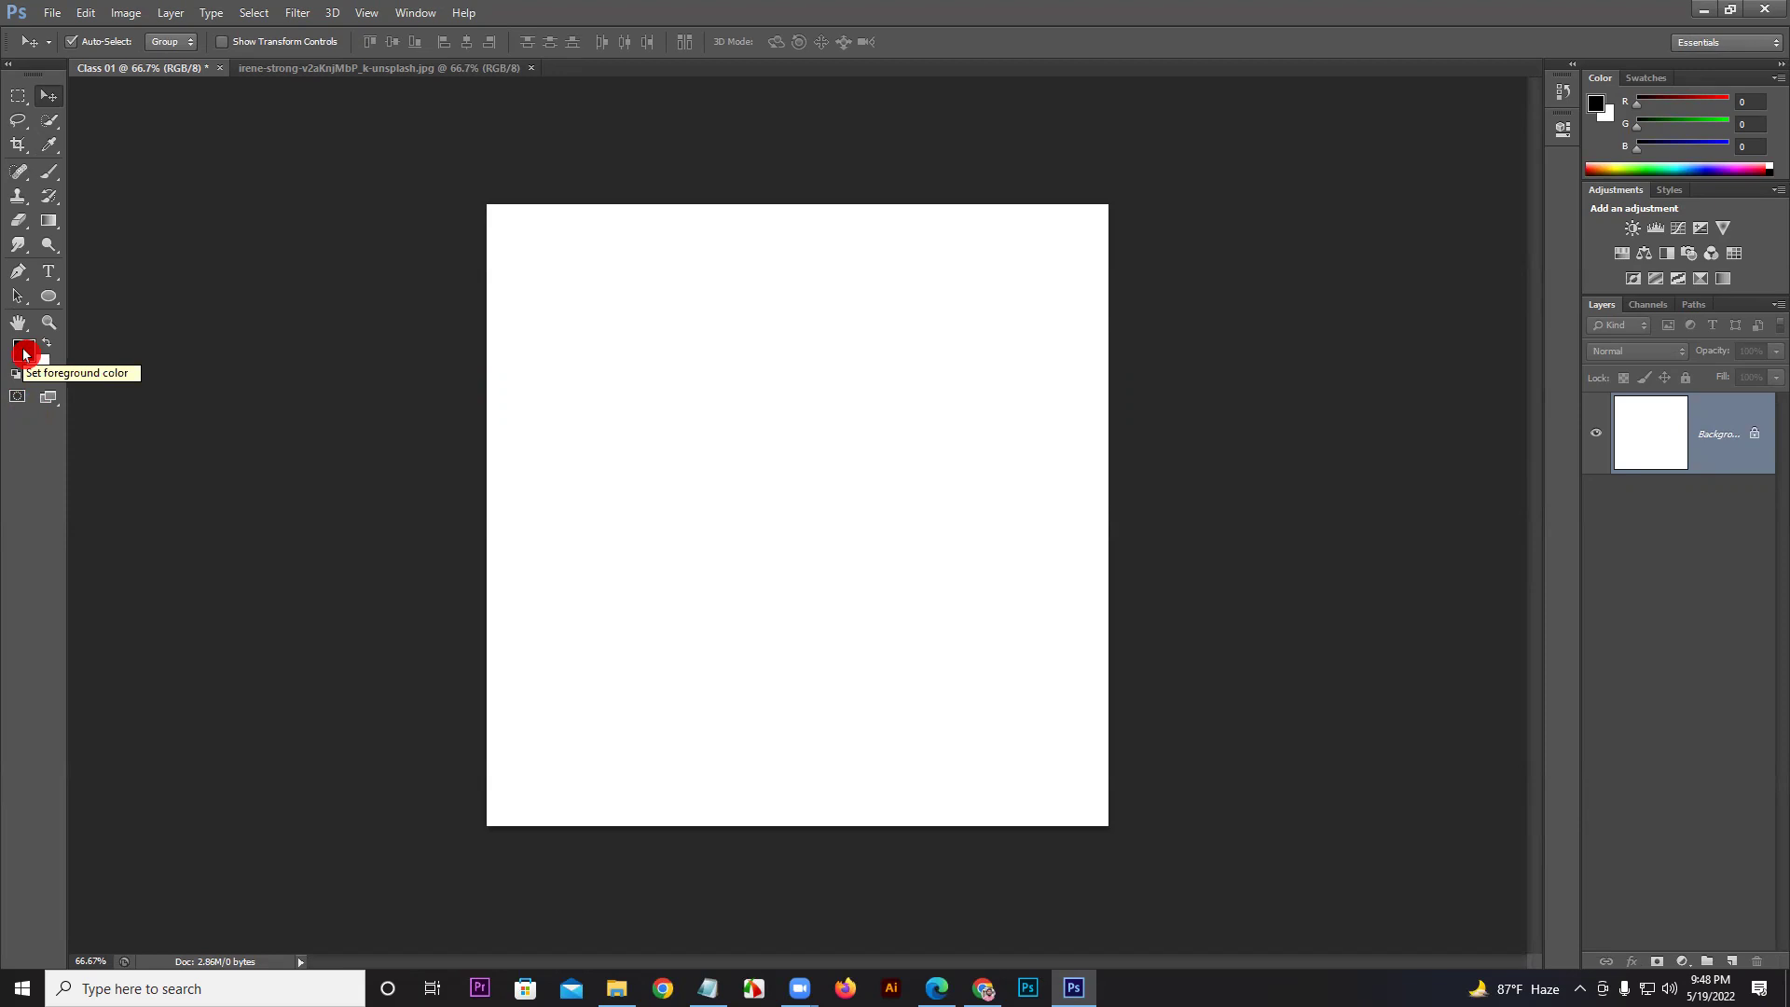
{"action": "left_click", "coordinate": [23, 352]}
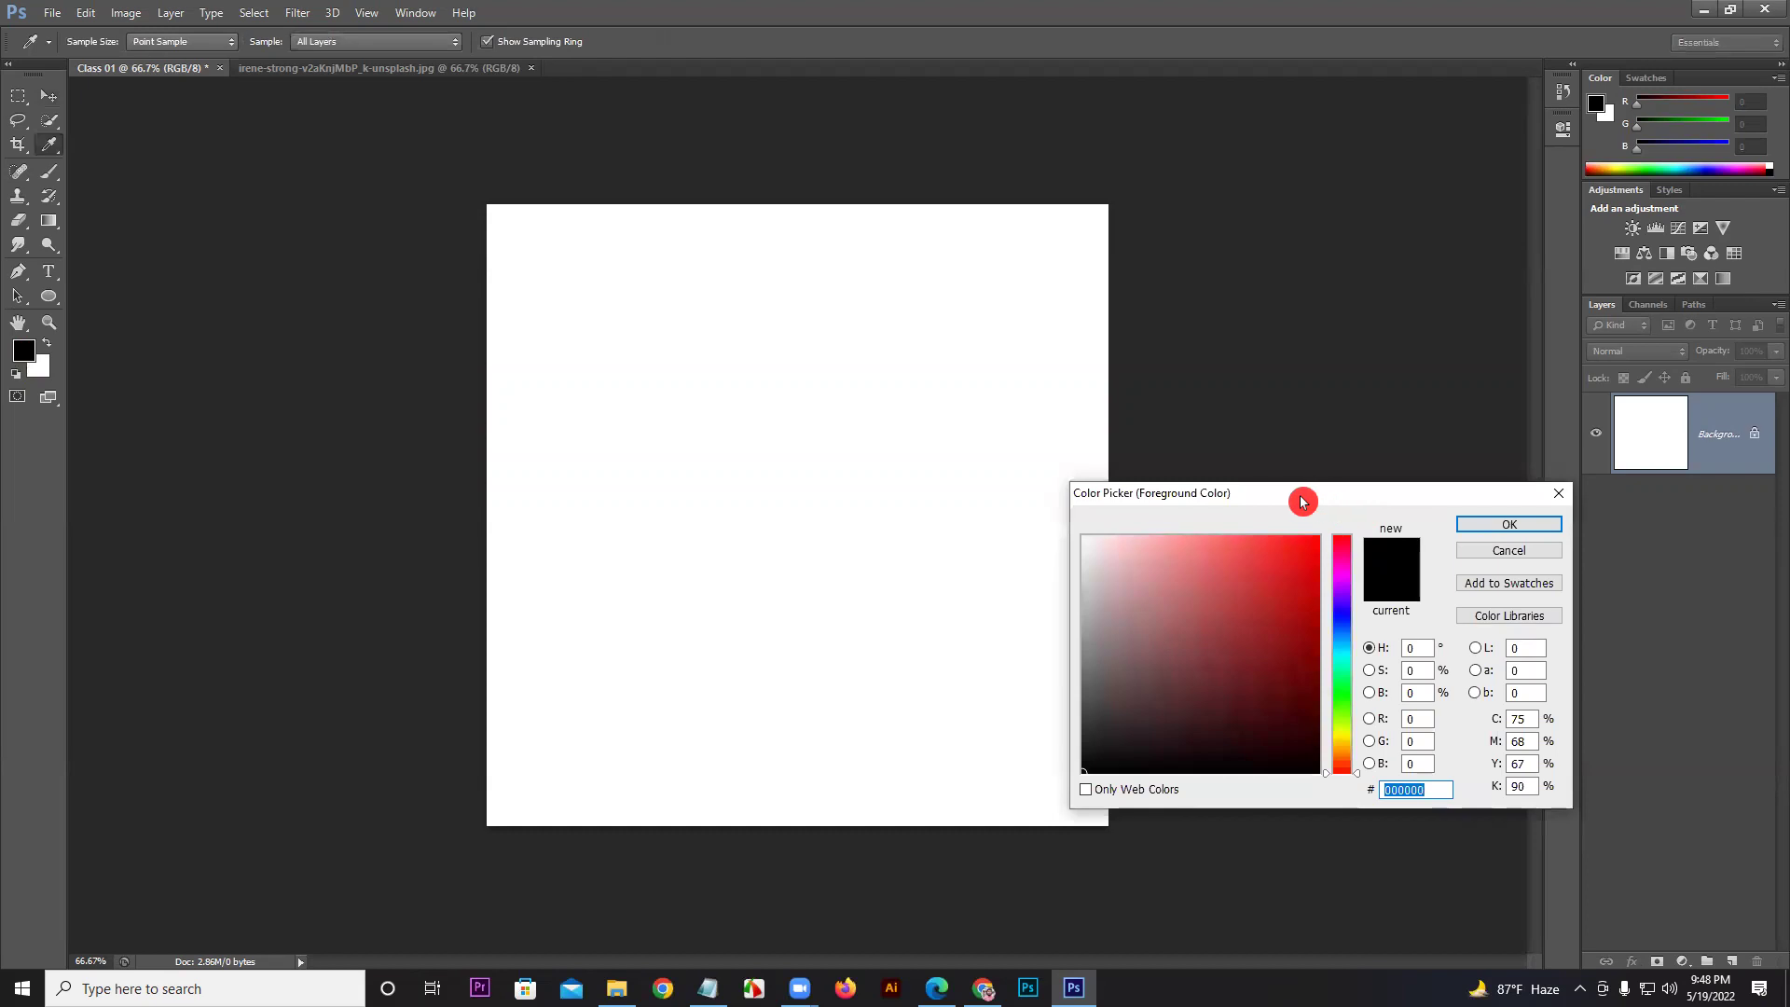
{"action": "left_click_drag", "start_coordinate": [1302, 501], "coordinate": [796, 377]}
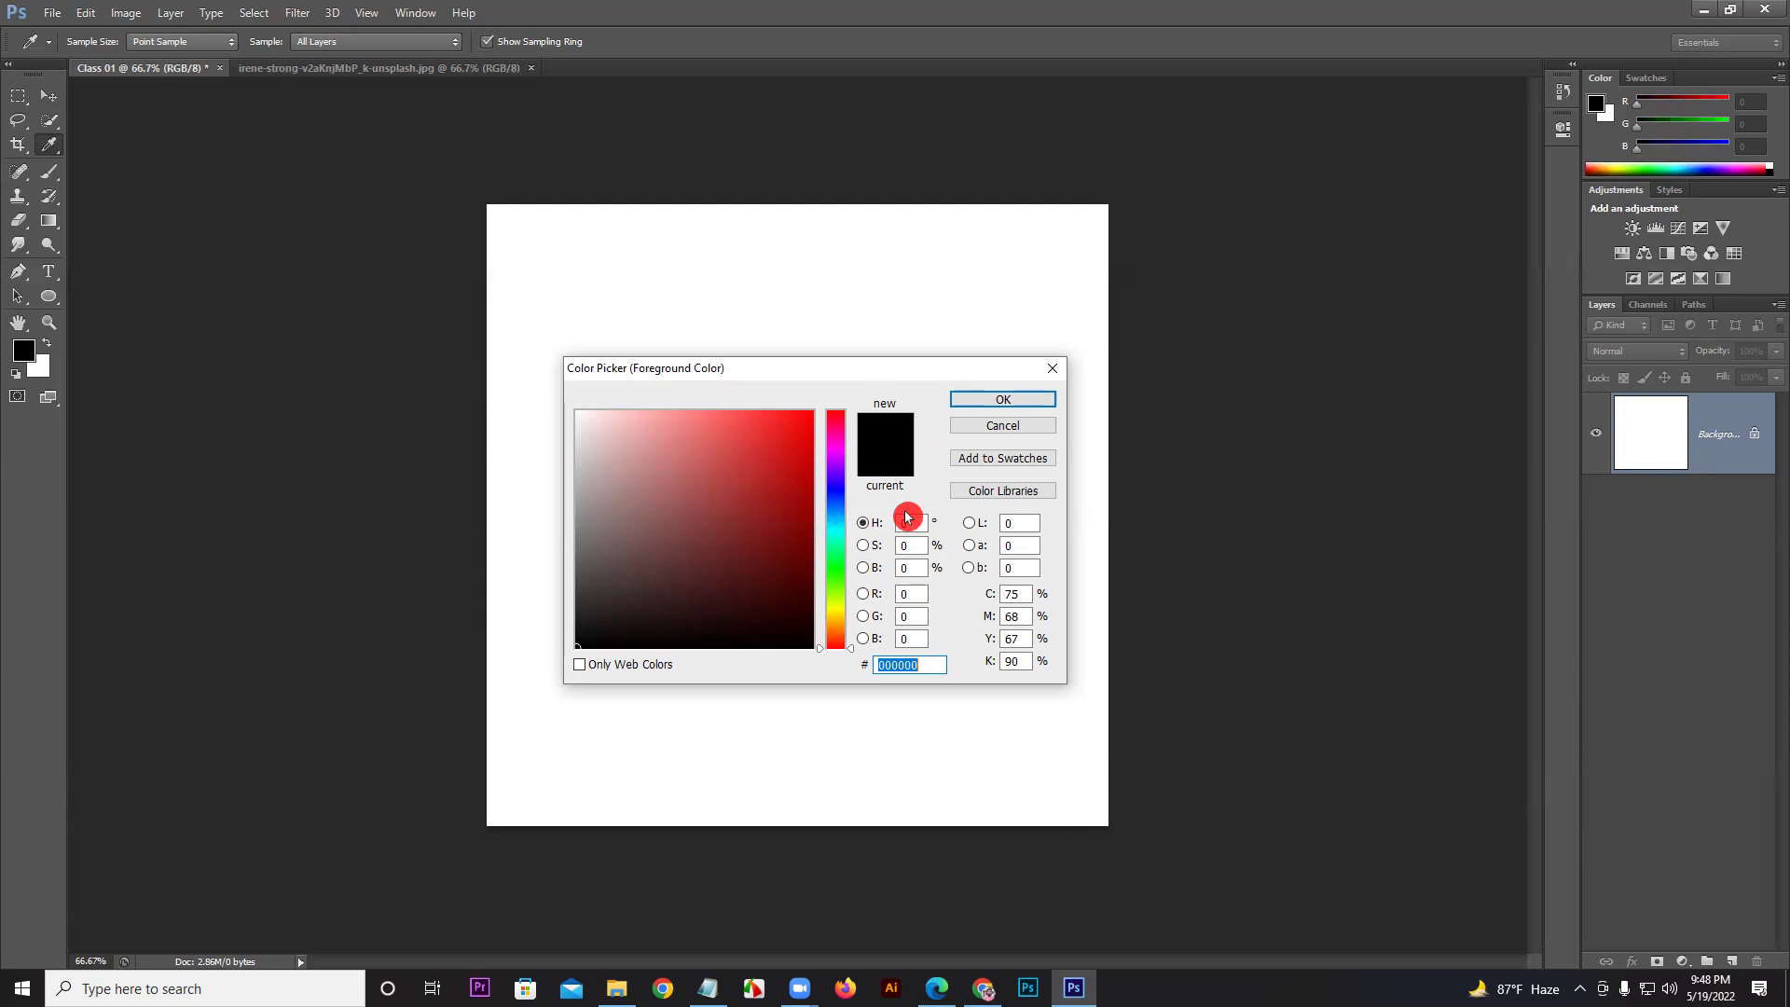
Step: Try vivid magenta, then pink, then bright red as the picker's new colour
{"action": "left_click", "coordinate": [839, 438]}
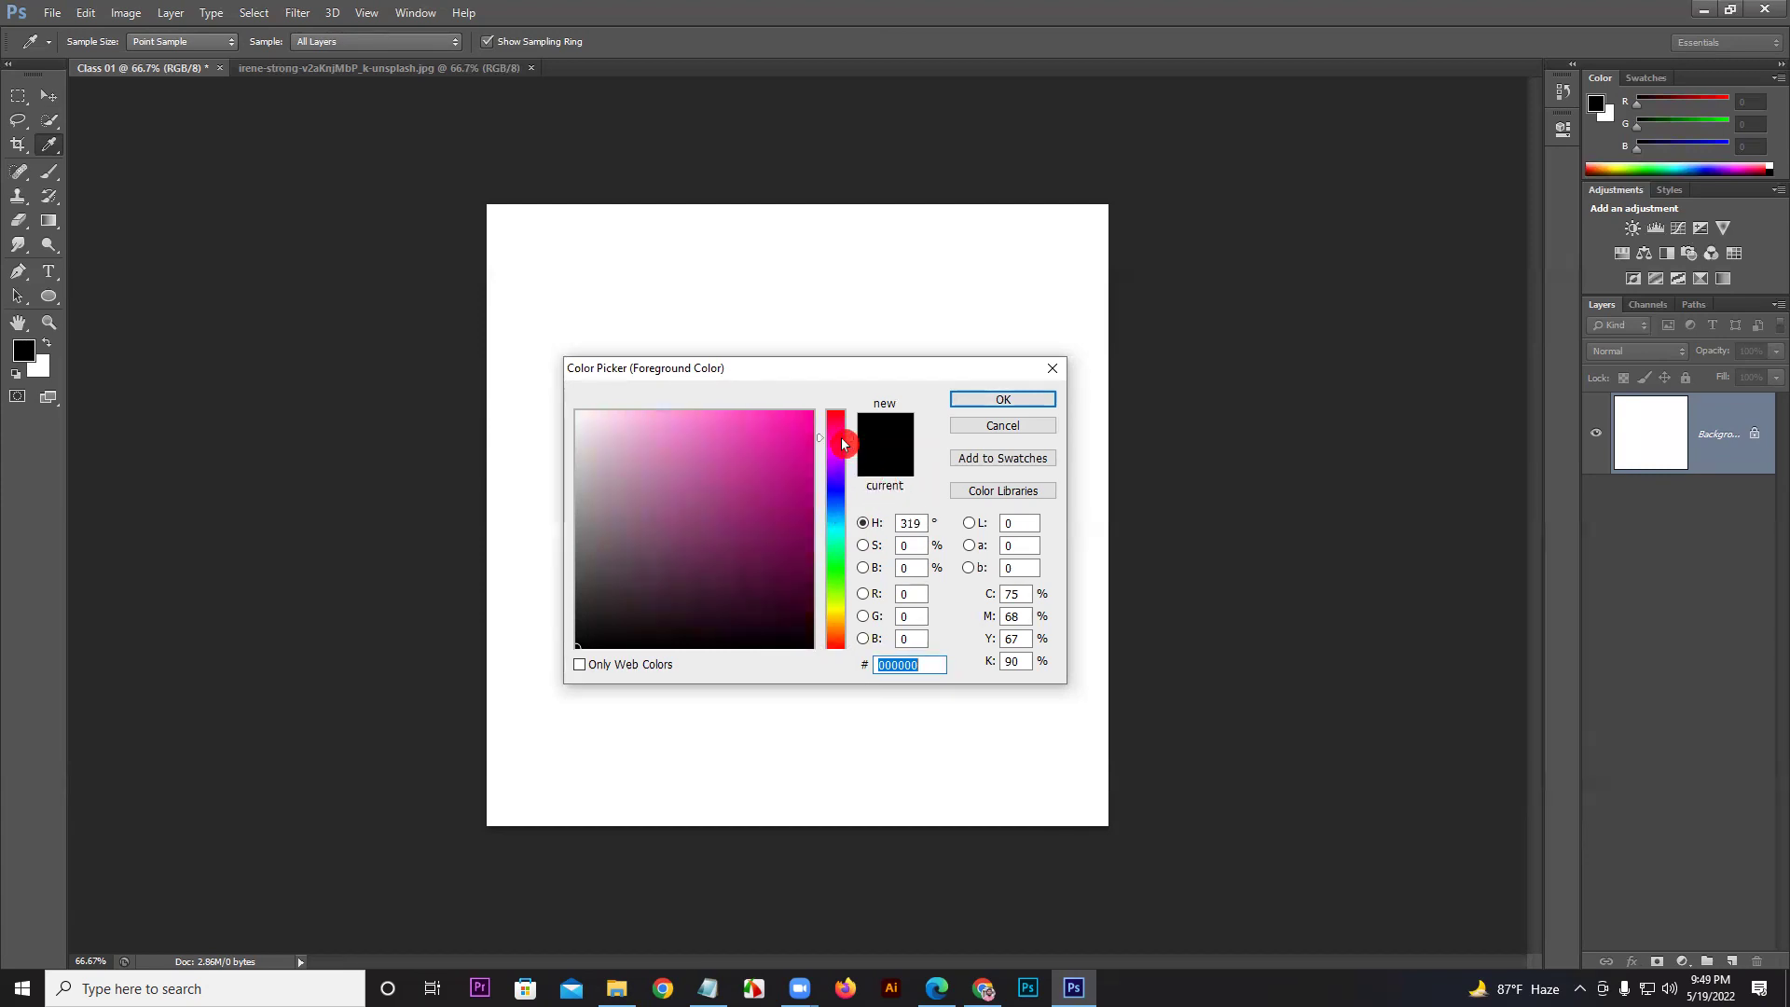
{"action": "left_click", "coordinate": [793, 437]}
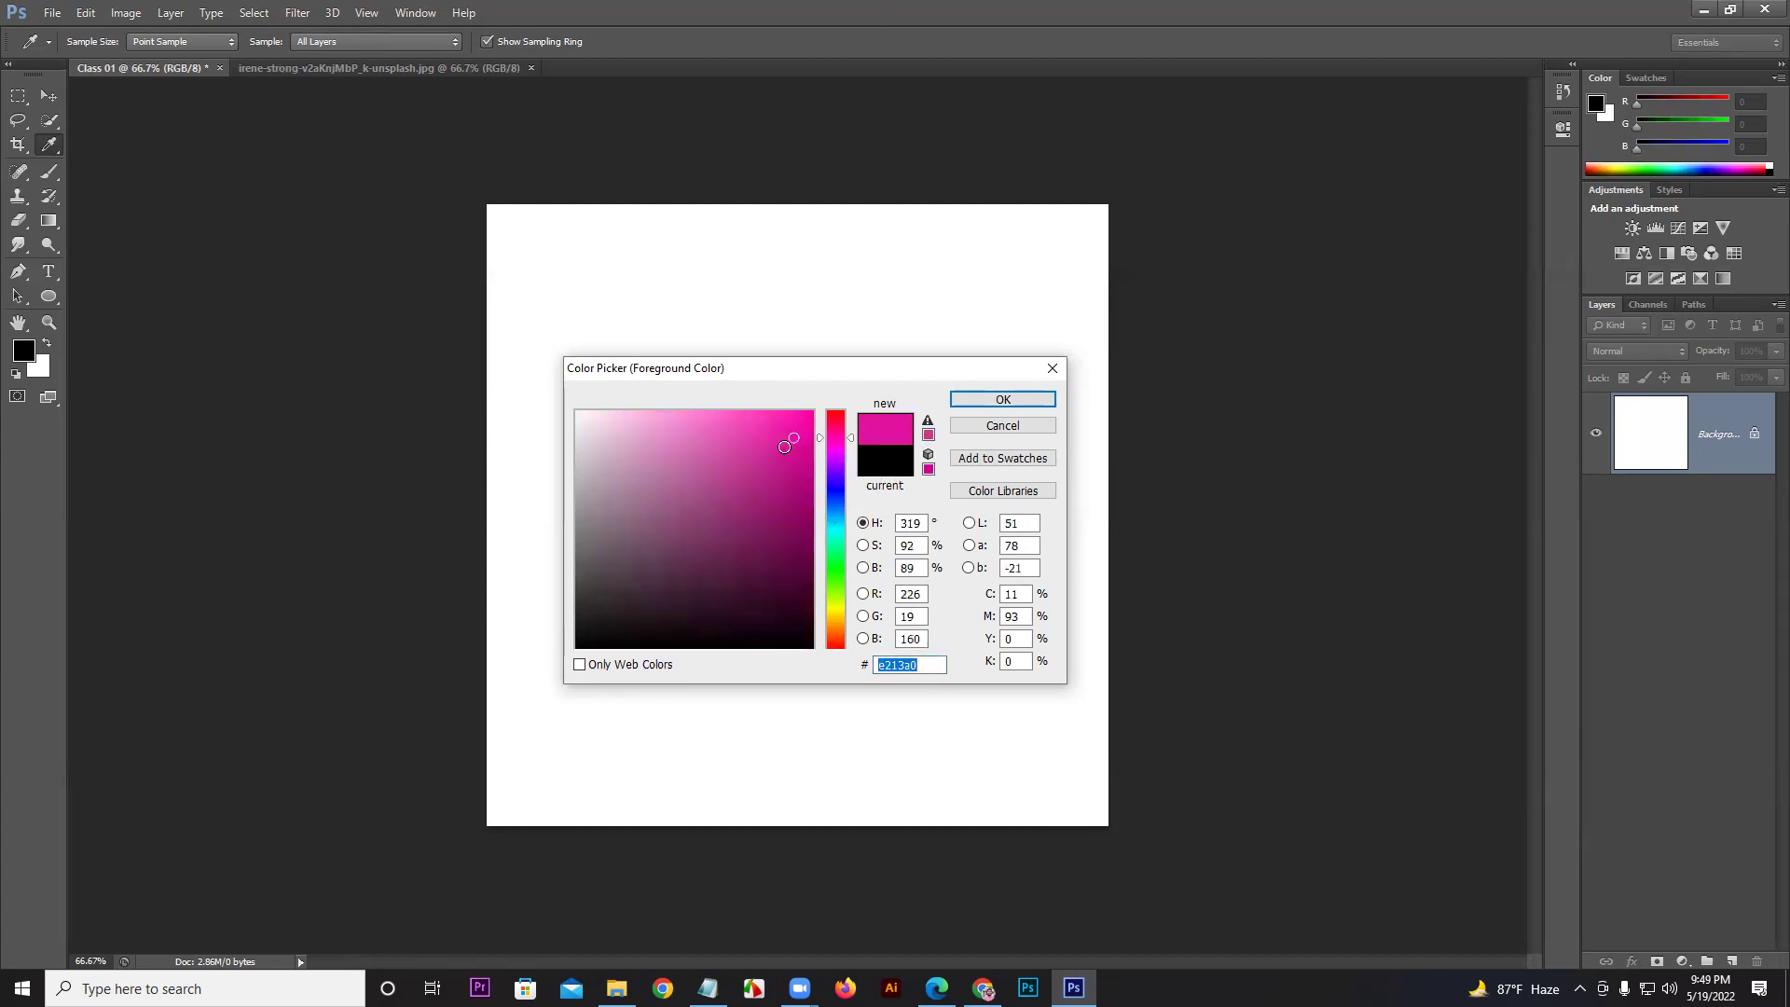
{"action": "mouse_move", "coordinate": [838, 436]}
{"action": "left_mouse_down"}
{"action": "mouse_move", "coordinate": [835, 411]}
{"action": "mouse_move", "coordinate": [826, 635]}
{"action": "mouse_move", "coordinate": [818, 407]}
{"action": "mouse_move", "coordinate": [840, 438]}
{"action": "mouse_move", "coordinate": [725, 406]}
{"action": "mouse_move", "coordinate": [781, 452]}
{"action": "mouse_move", "coordinate": [831, 408]}
{"action": "mouse_move", "coordinate": [794, 411]}
{"action": "left_mouse_up"}
{"action": "left_click", "coordinate": [804, 407]}
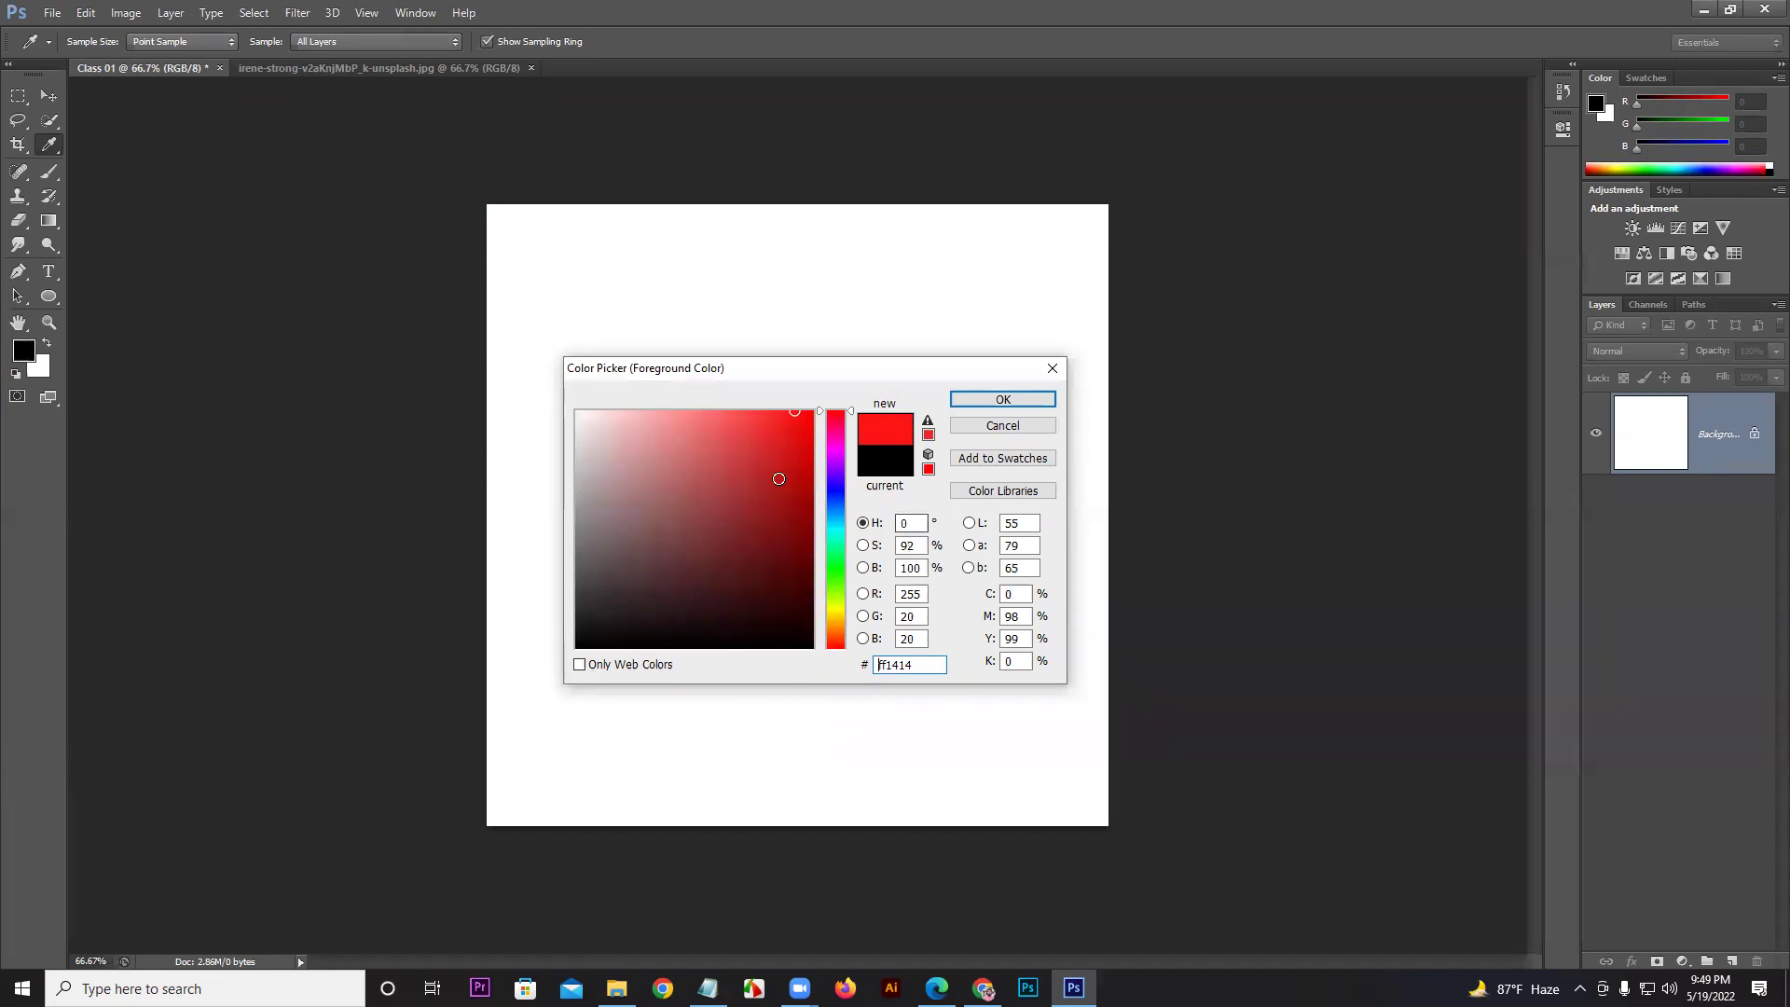
Step: Set the hue to 240 and pick fully saturated pure blue, 0000ff
{"action": "left_click", "coordinate": [839, 484]}
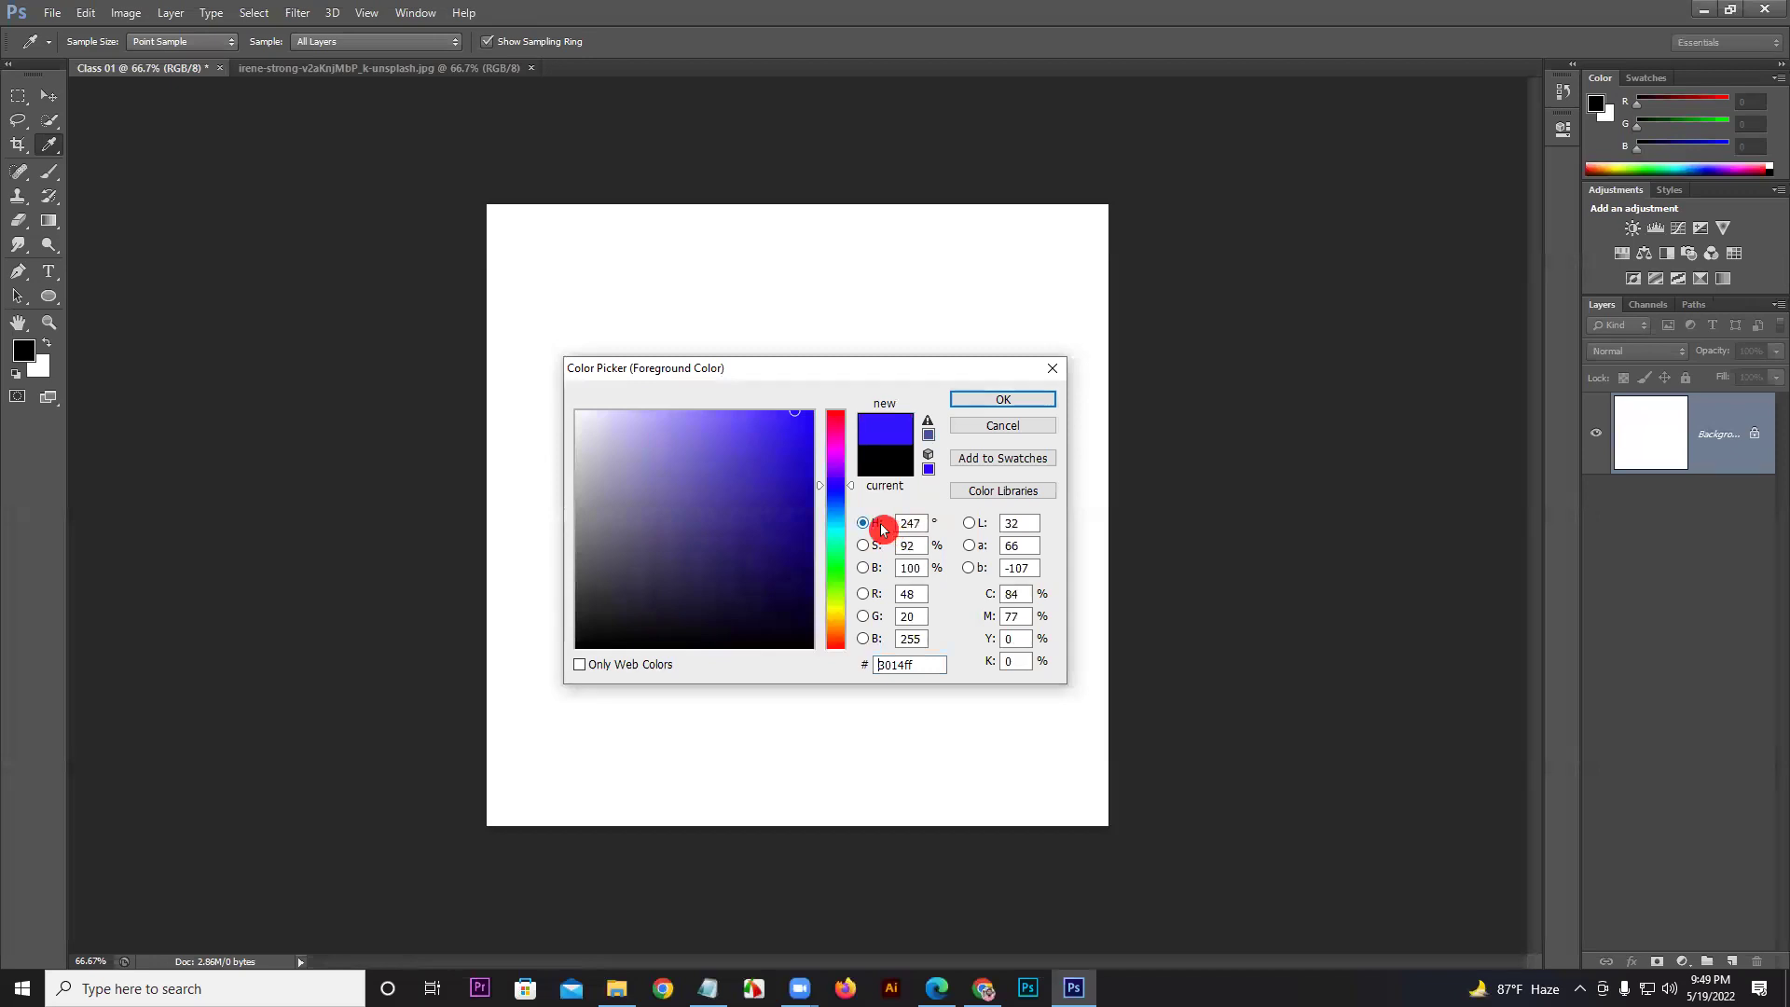
{"action": "left_click", "coordinate": [839, 484]}
{"action": "left_click_drag", "start_coordinate": [837, 484], "coordinate": [837, 494]}
{"action": "left_click", "coordinate": [837, 489]}
{"action": "left_click", "coordinate": [811, 411]}
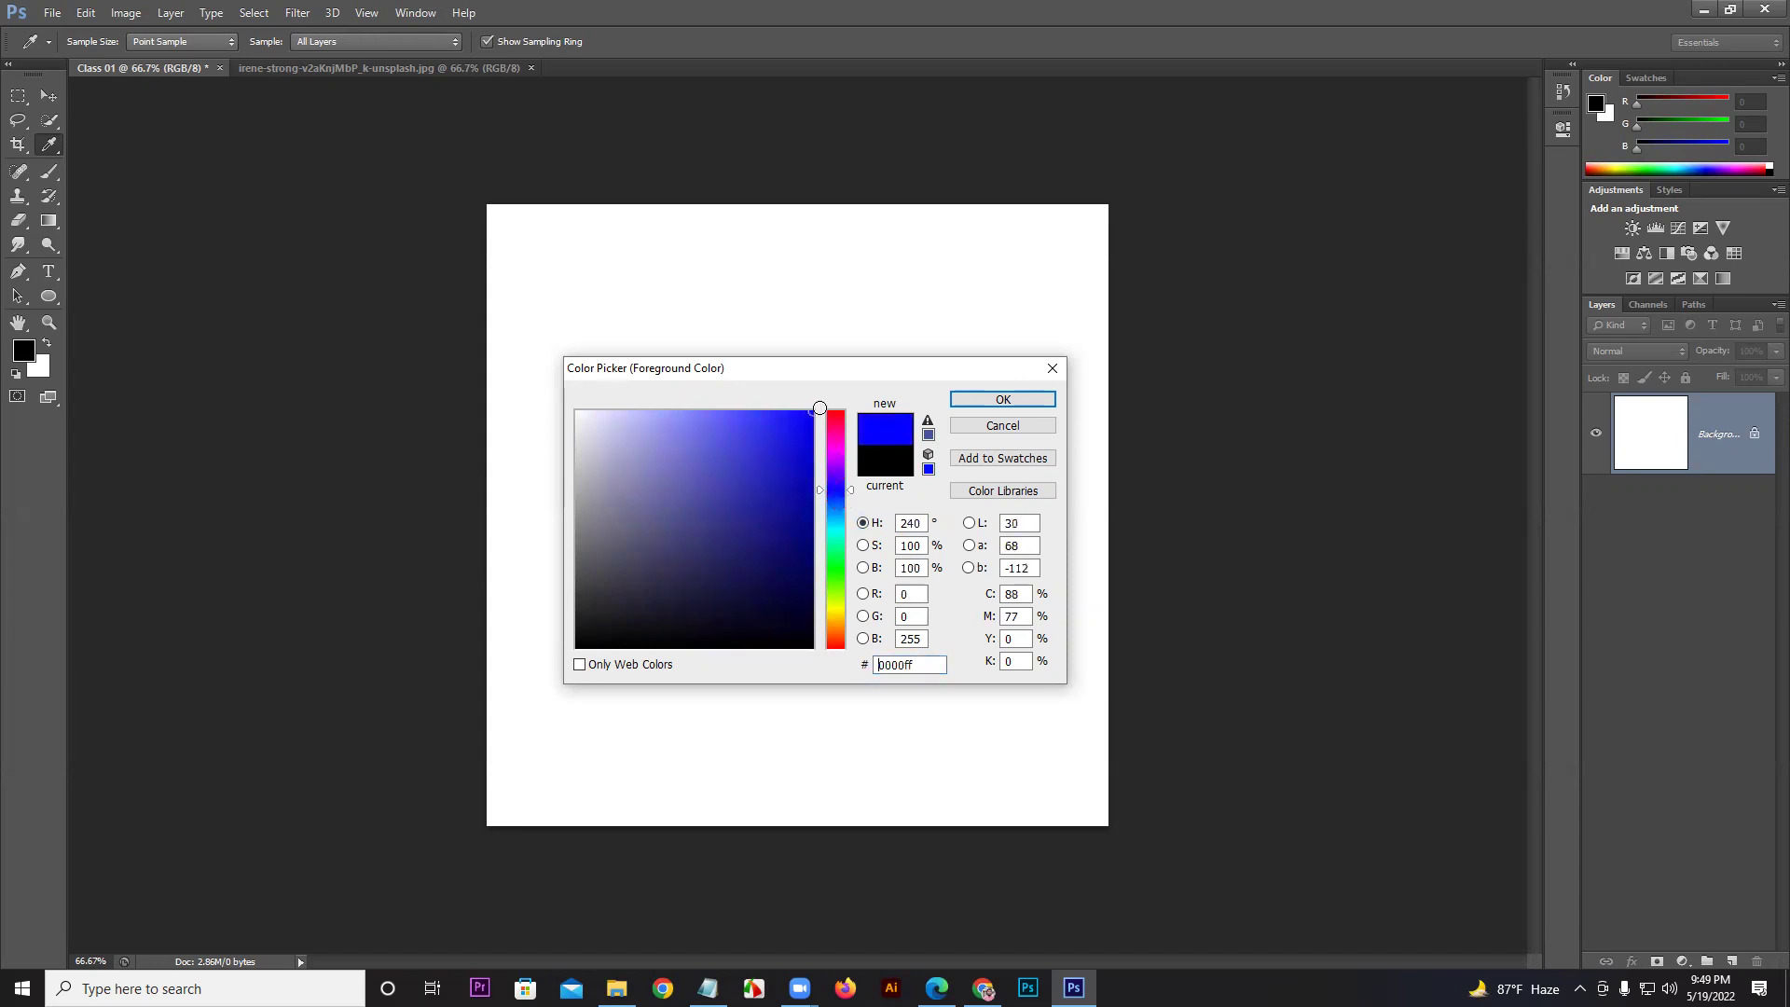
Step: Sweep the new colour through pink-red, purple, red and a lighter red
{"action": "left_click_drag", "start_coordinate": [828, 479], "coordinate": [836, 417]}
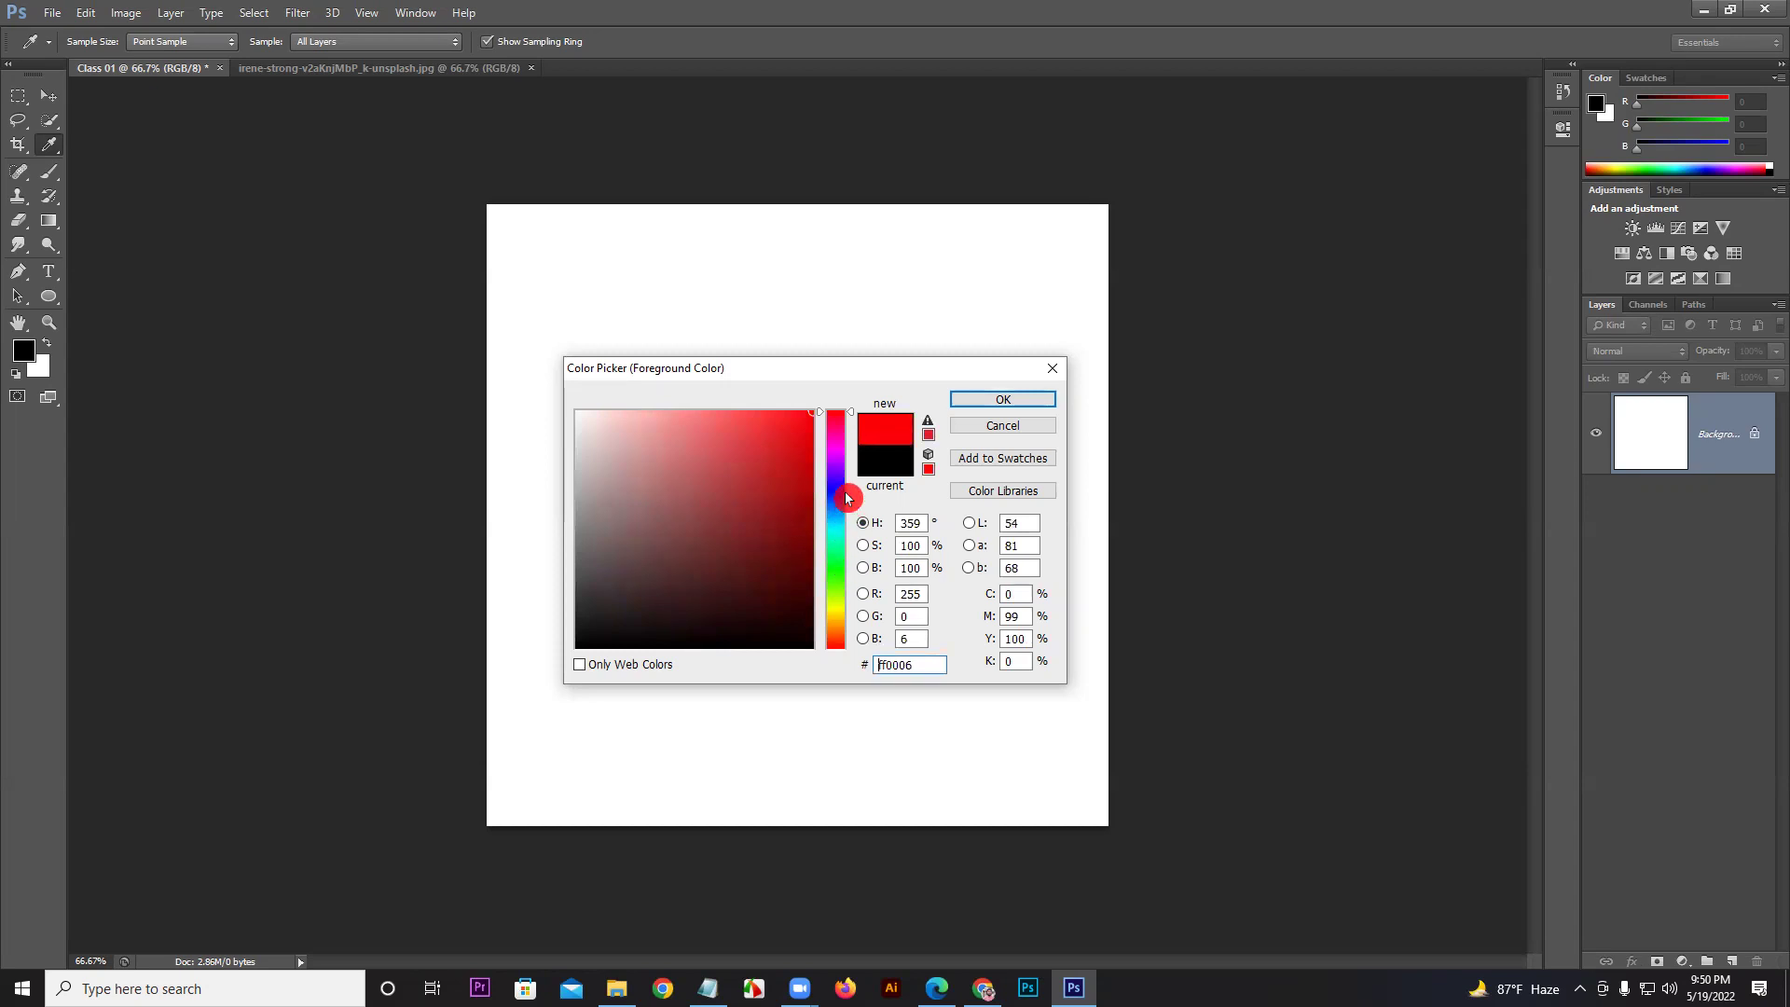
{"action": "left_click_drag", "start_coordinate": [841, 416], "coordinate": [842, 455]}
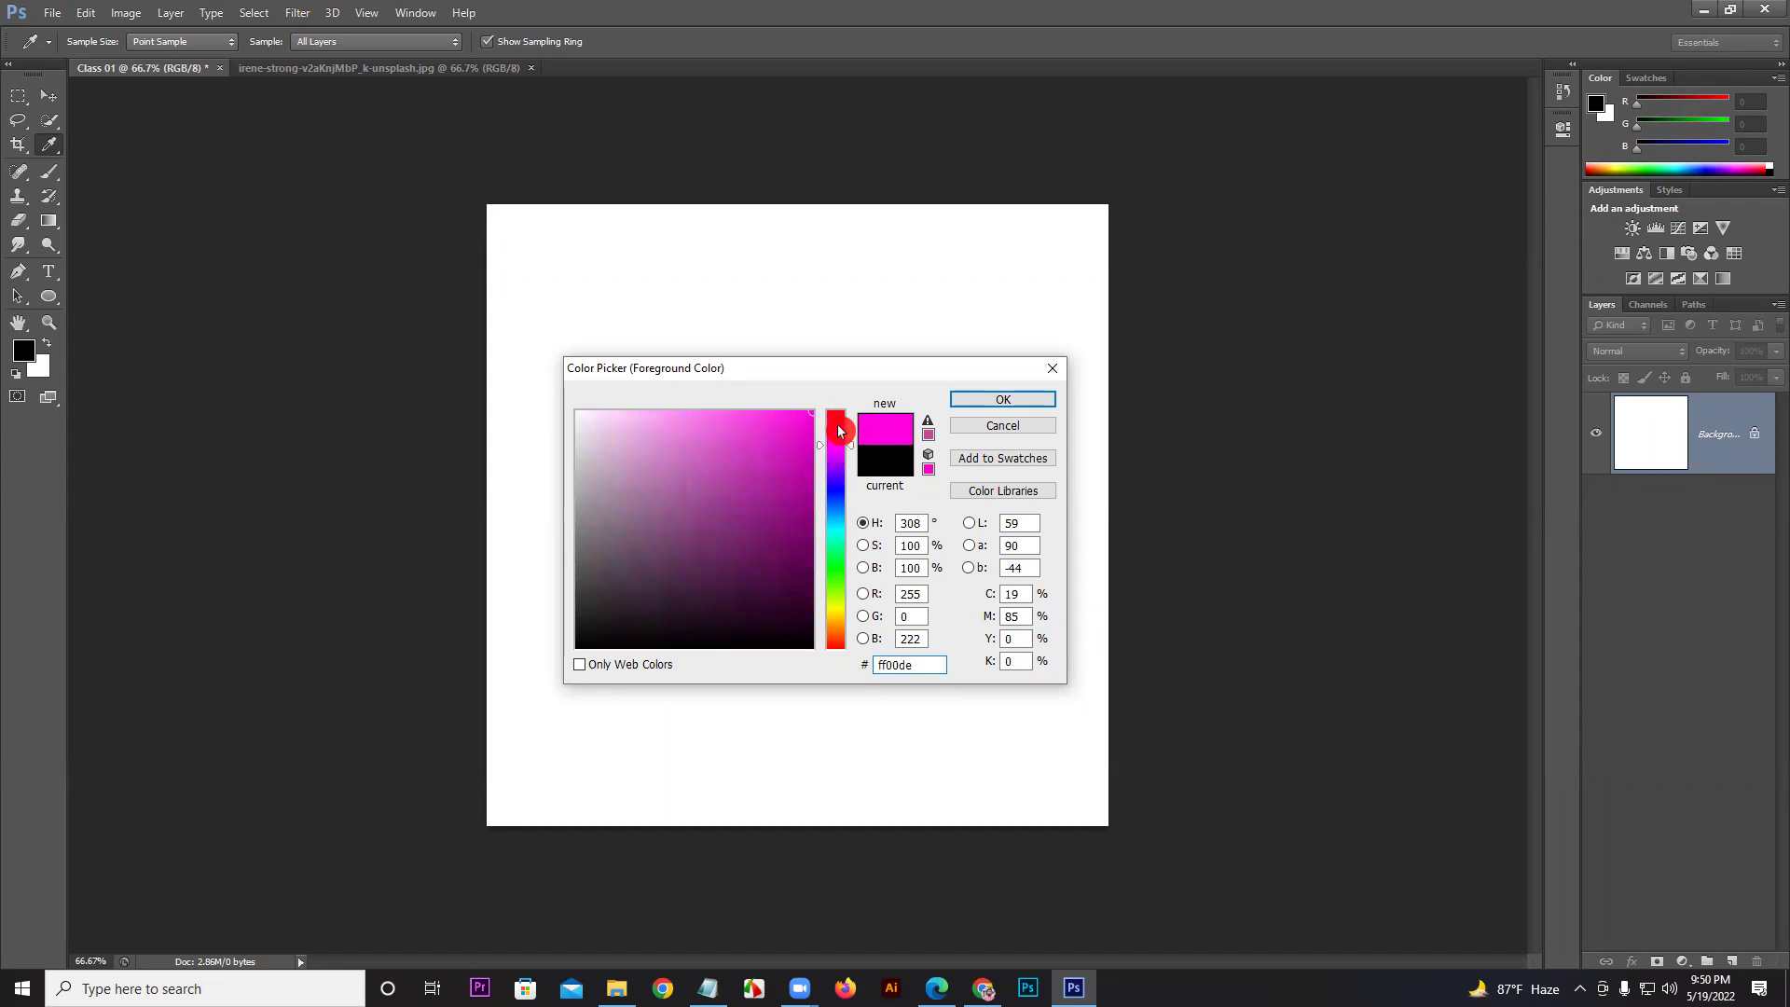
{"action": "left_click_drag", "start_coordinate": [837, 435], "coordinate": [840, 409]}
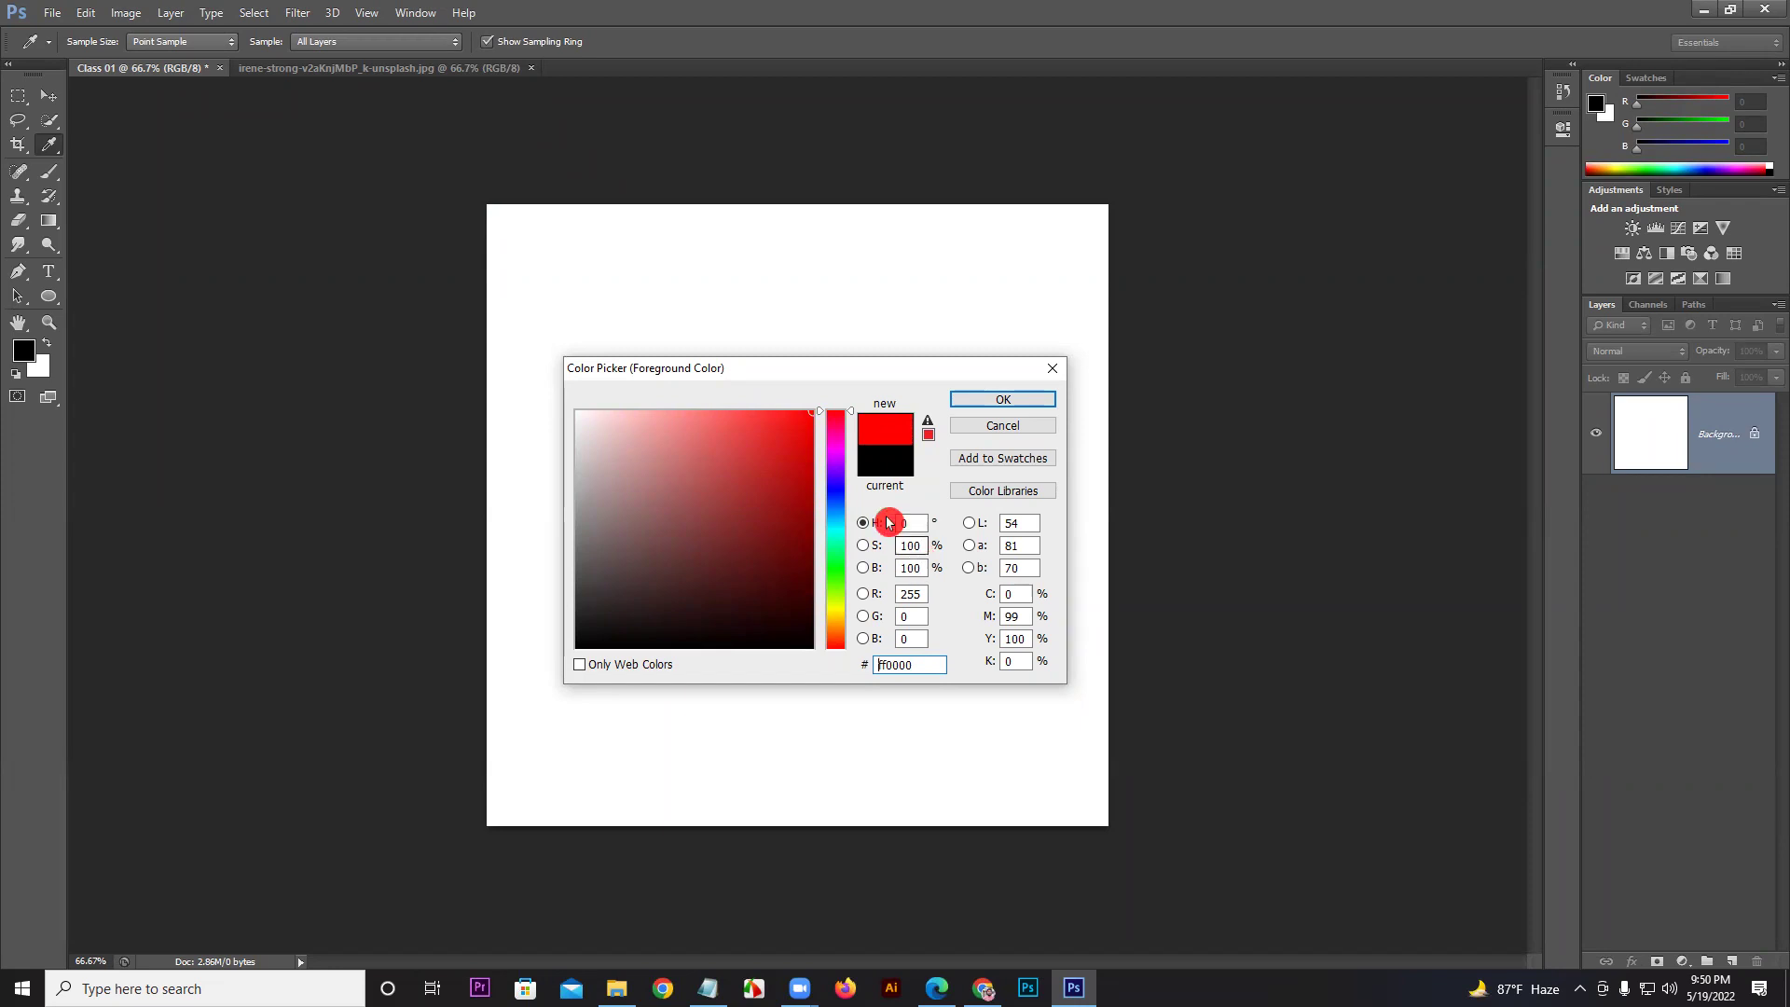
{"action": "left_click_drag", "start_coordinate": [812, 419], "coordinate": [812, 410]}
{"action": "left_click_drag", "start_coordinate": [812, 419], "coordinate": [566, 374]}
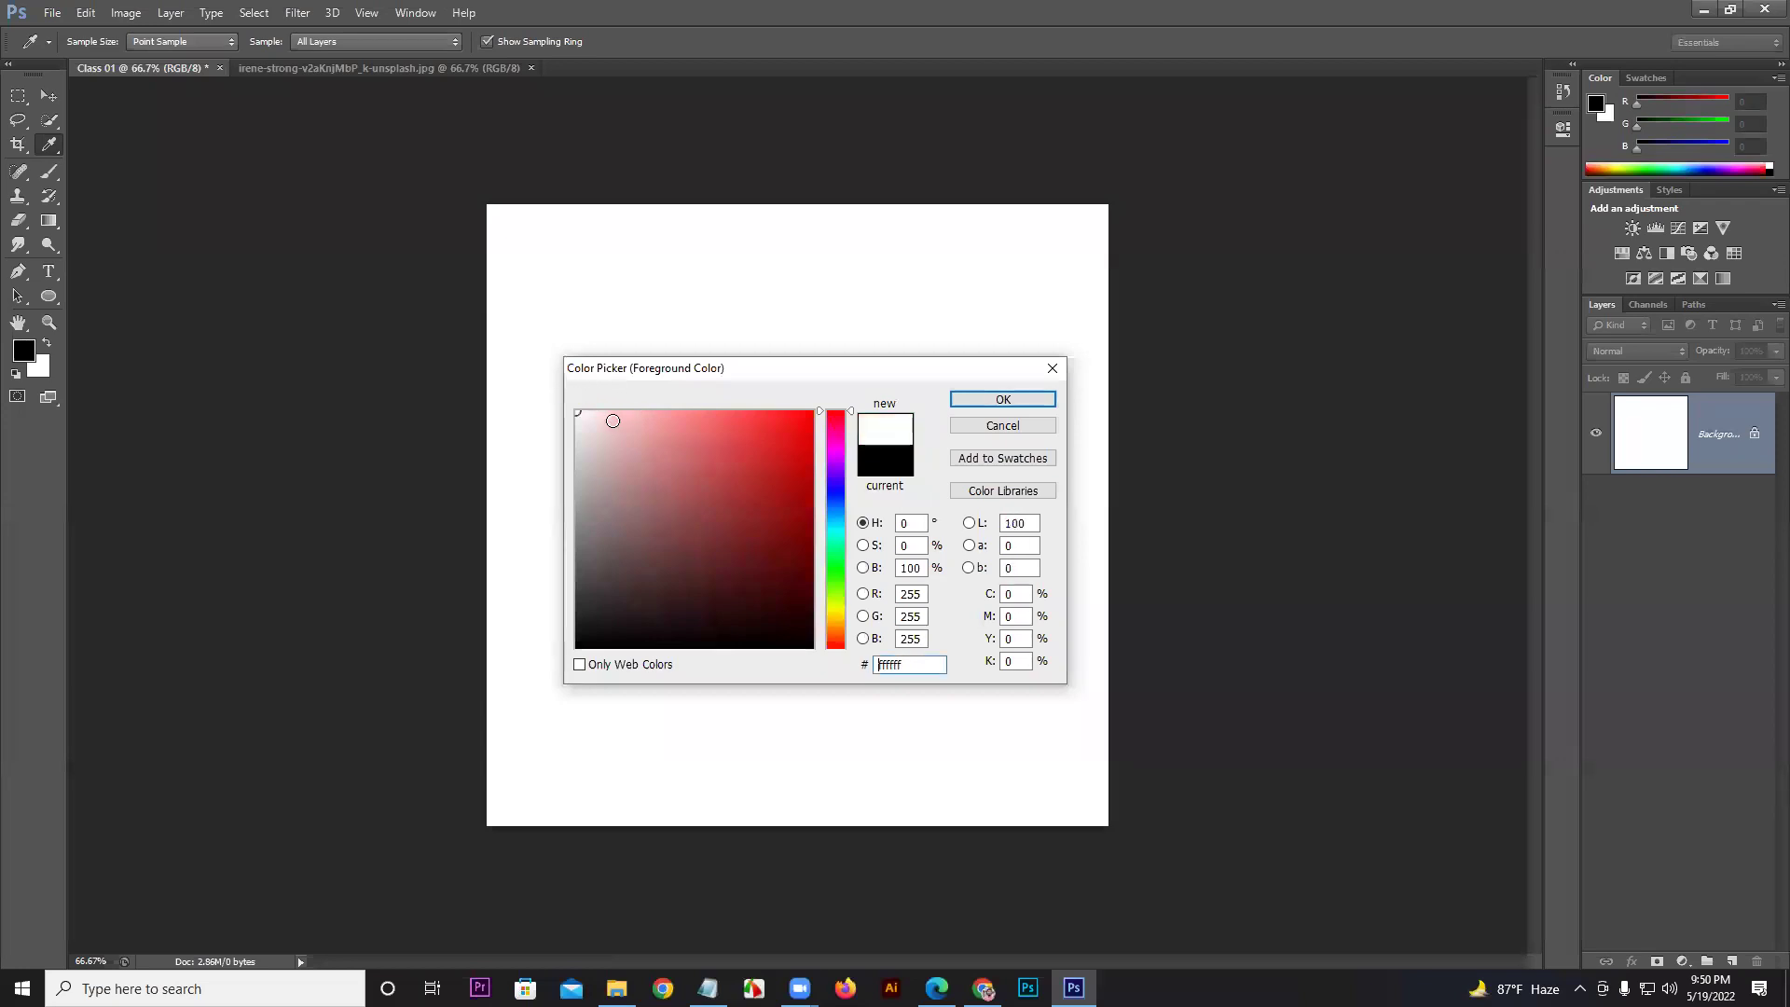
Step: Fade the colour to white, return to full red, then darken it to black, 000000
{"action": "left_click", "coordinate": [932, 562]}
{"action": "left_click", "coordinate": [910, 546]}
{"action": "left_click_drag", "start_coordinate": [746, 412], "coordinate": [820, 417]}
{"action": "left_click", "coordinate": [871, 559]}
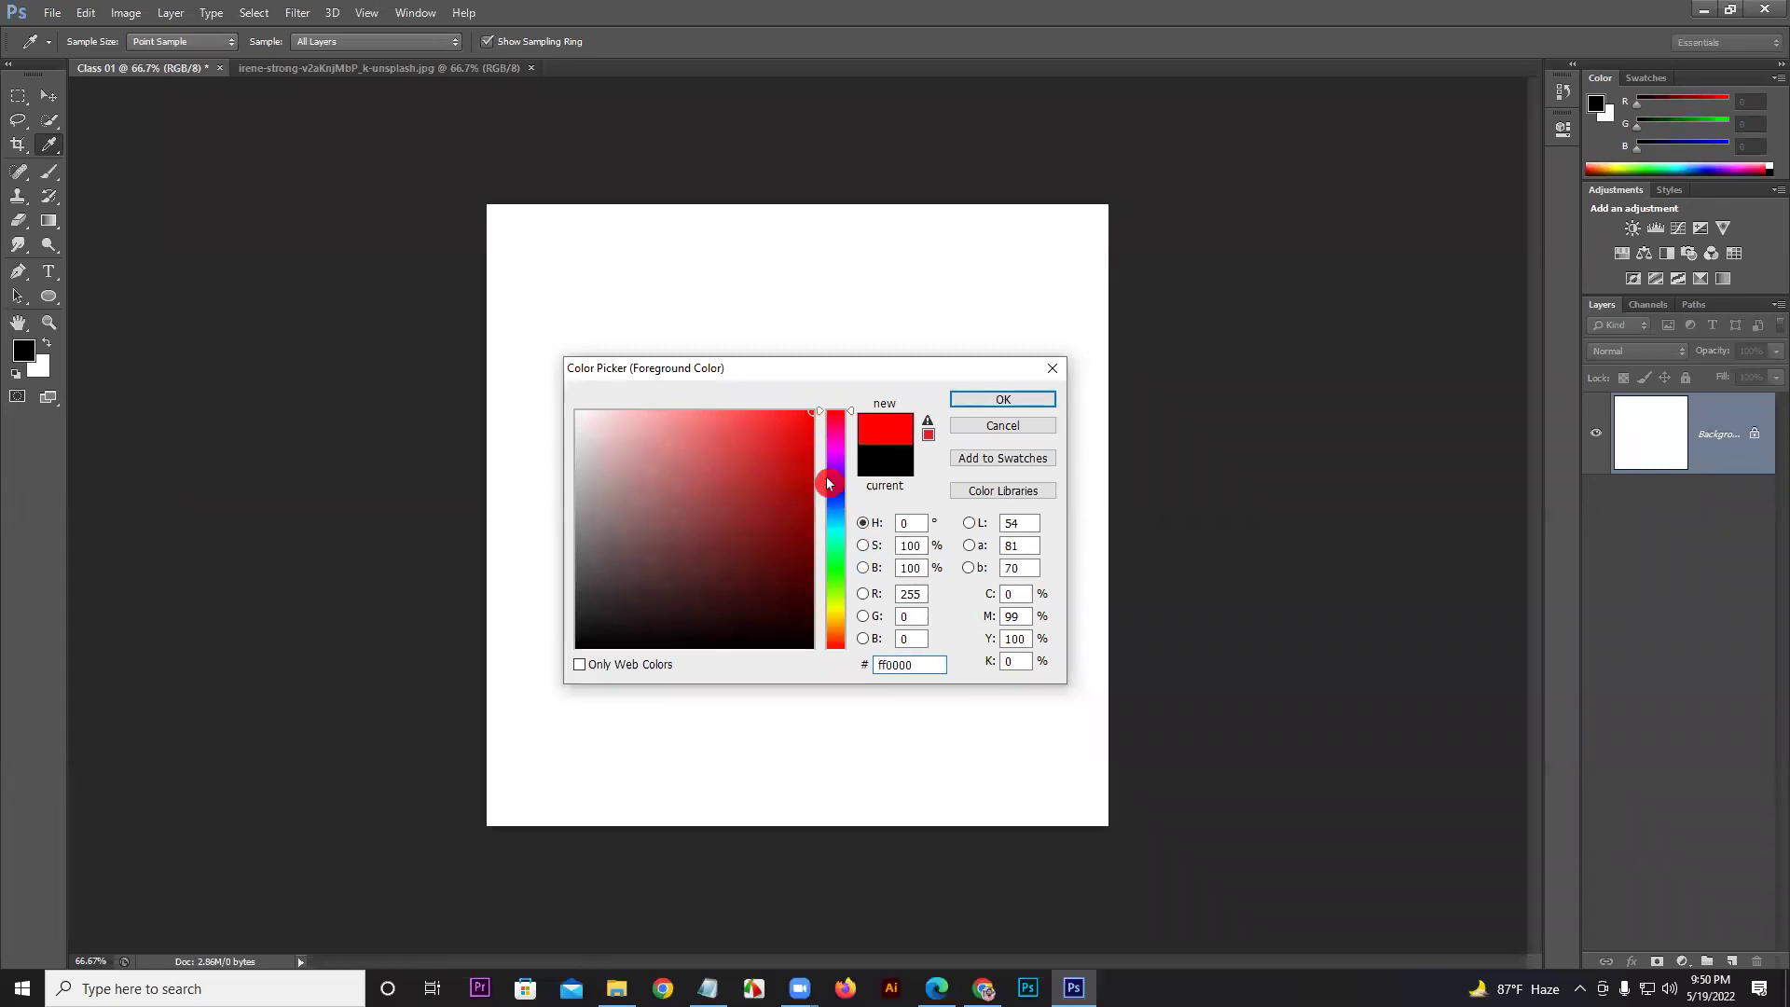
{"action": "left_click_drag", "start_coordinate": [806, 413], "coordinate": [813, 653]}
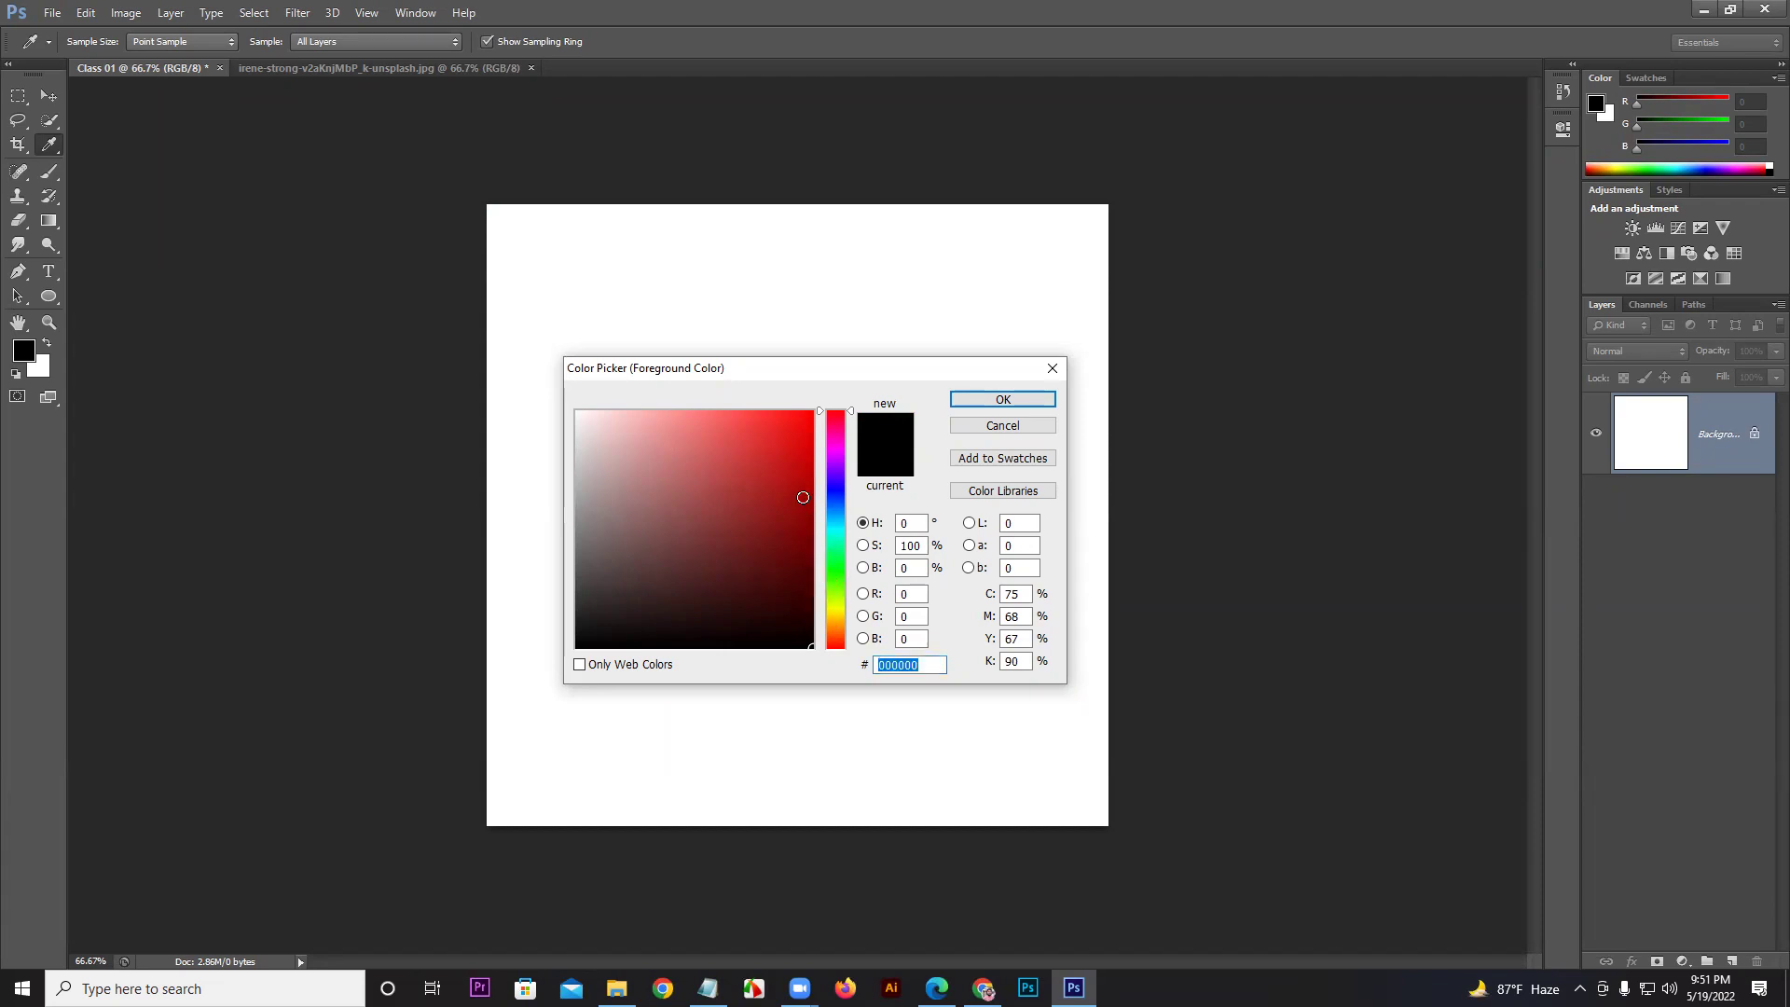
Step: Move from pure red ff0000 through green to vivid blue 0018ff and accept it as foreground
{"action": "left_click", "coordinate": [814, 419]}
{"action": "left_click_drag", "start_coordinate": [813, 419], "coordinate": [813, 406]}
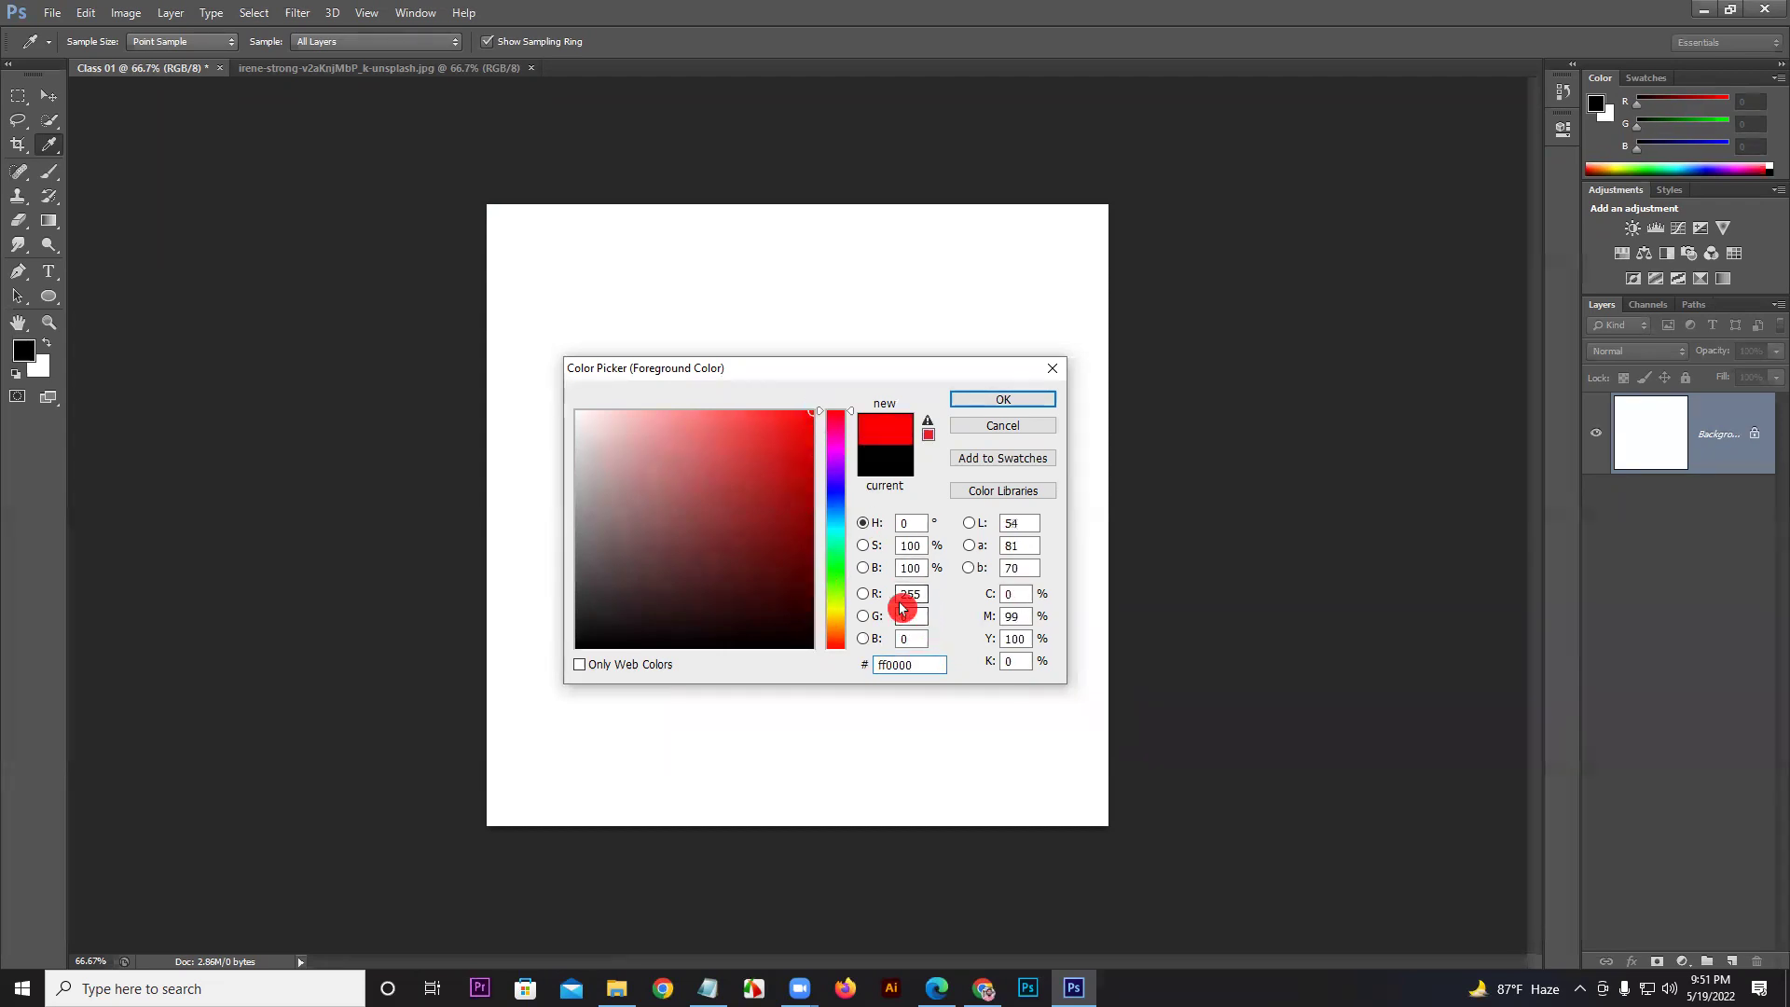
{"action": "left_click", "coordinate": [840, 560]}
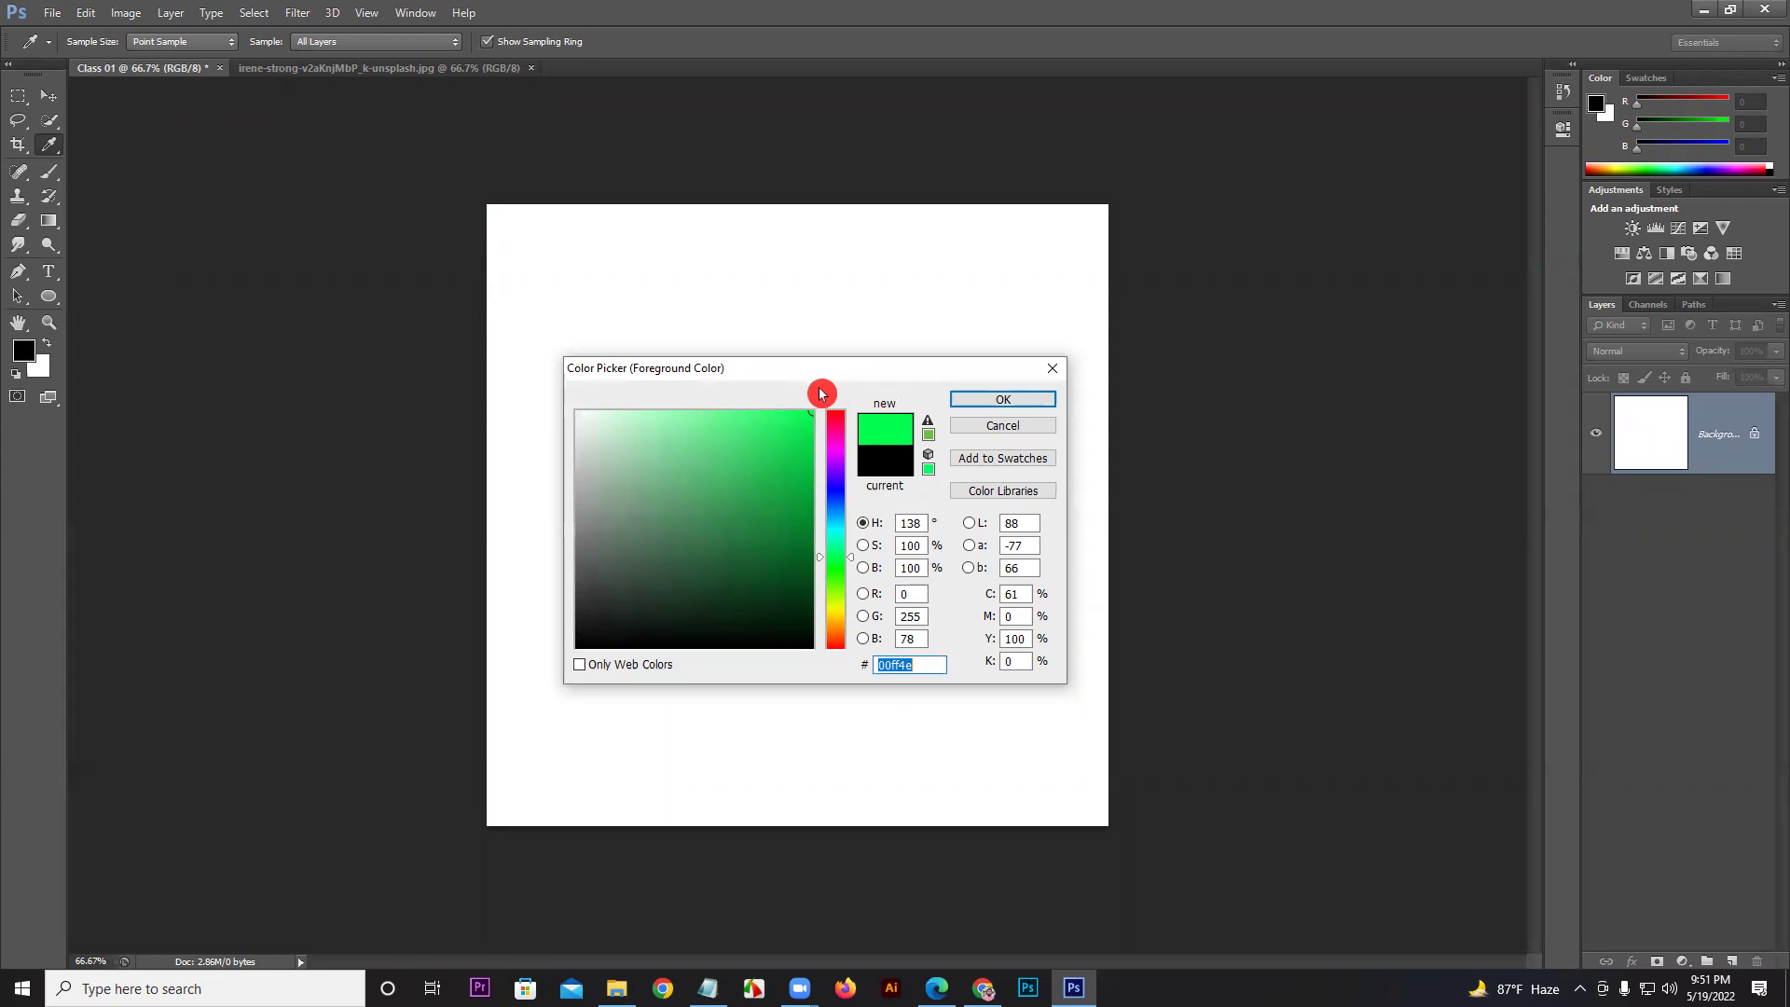
{"action": "left_click", "coordinate": [833, 492]}
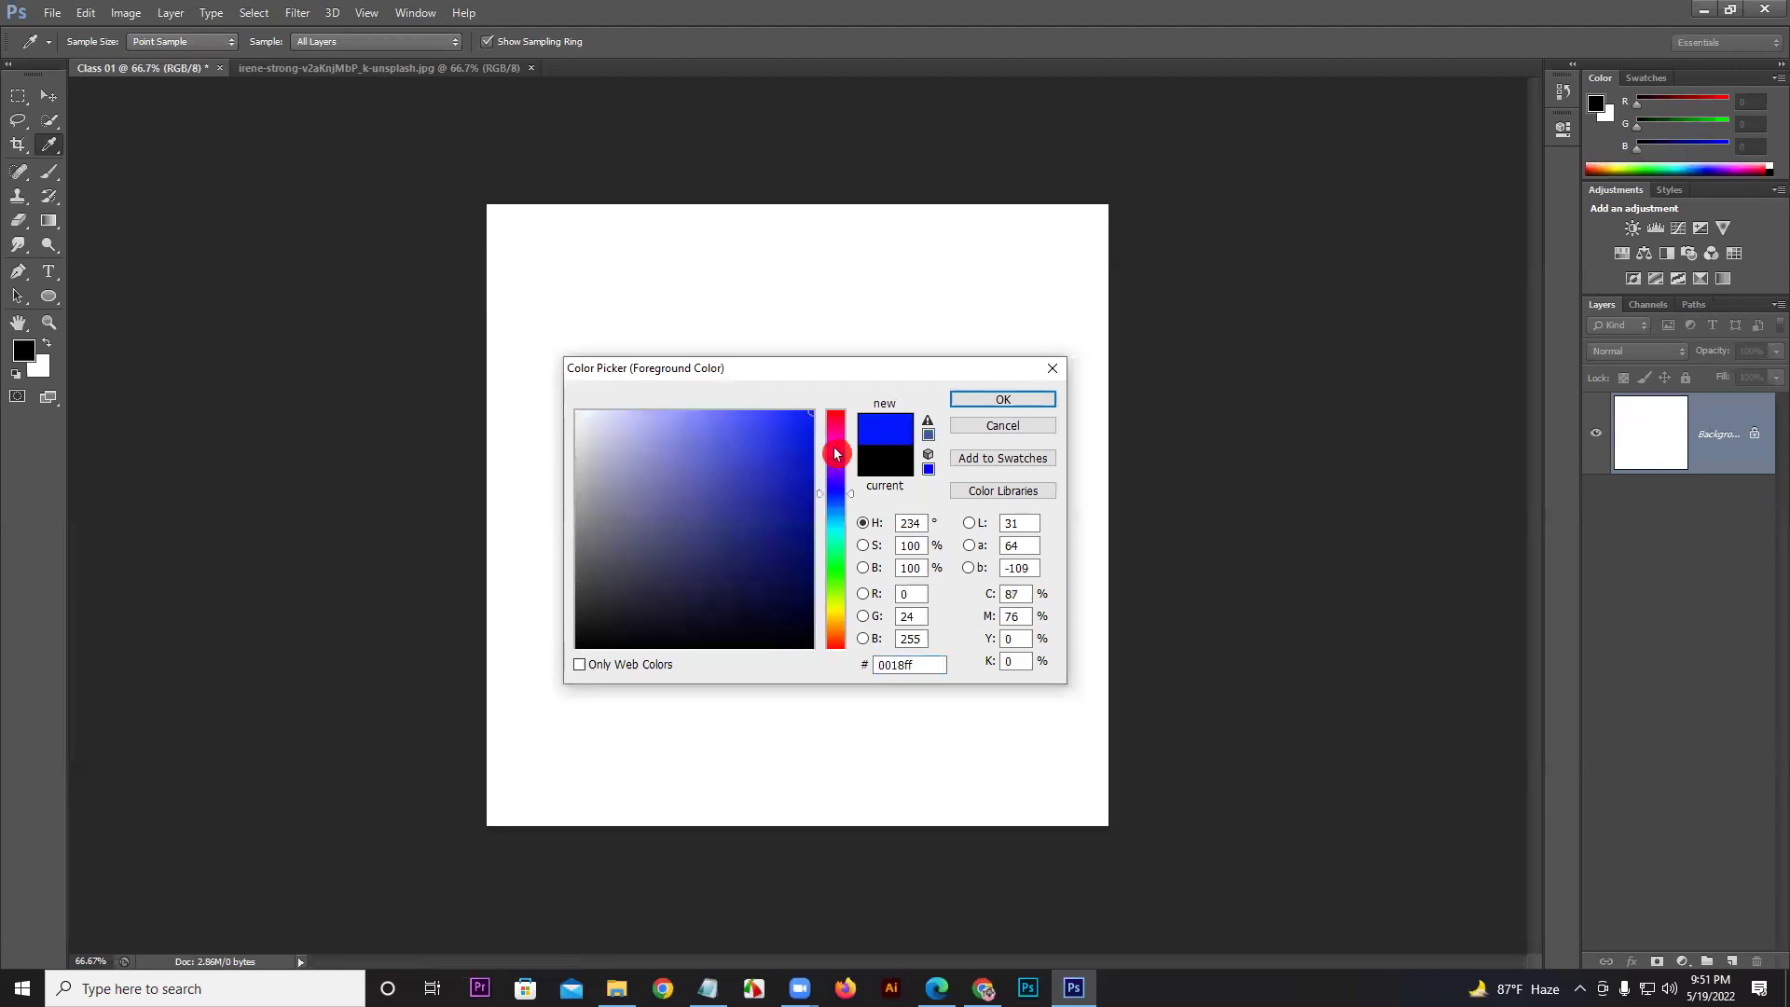
{"action": "left_click", "coordinate": [991, 404]}
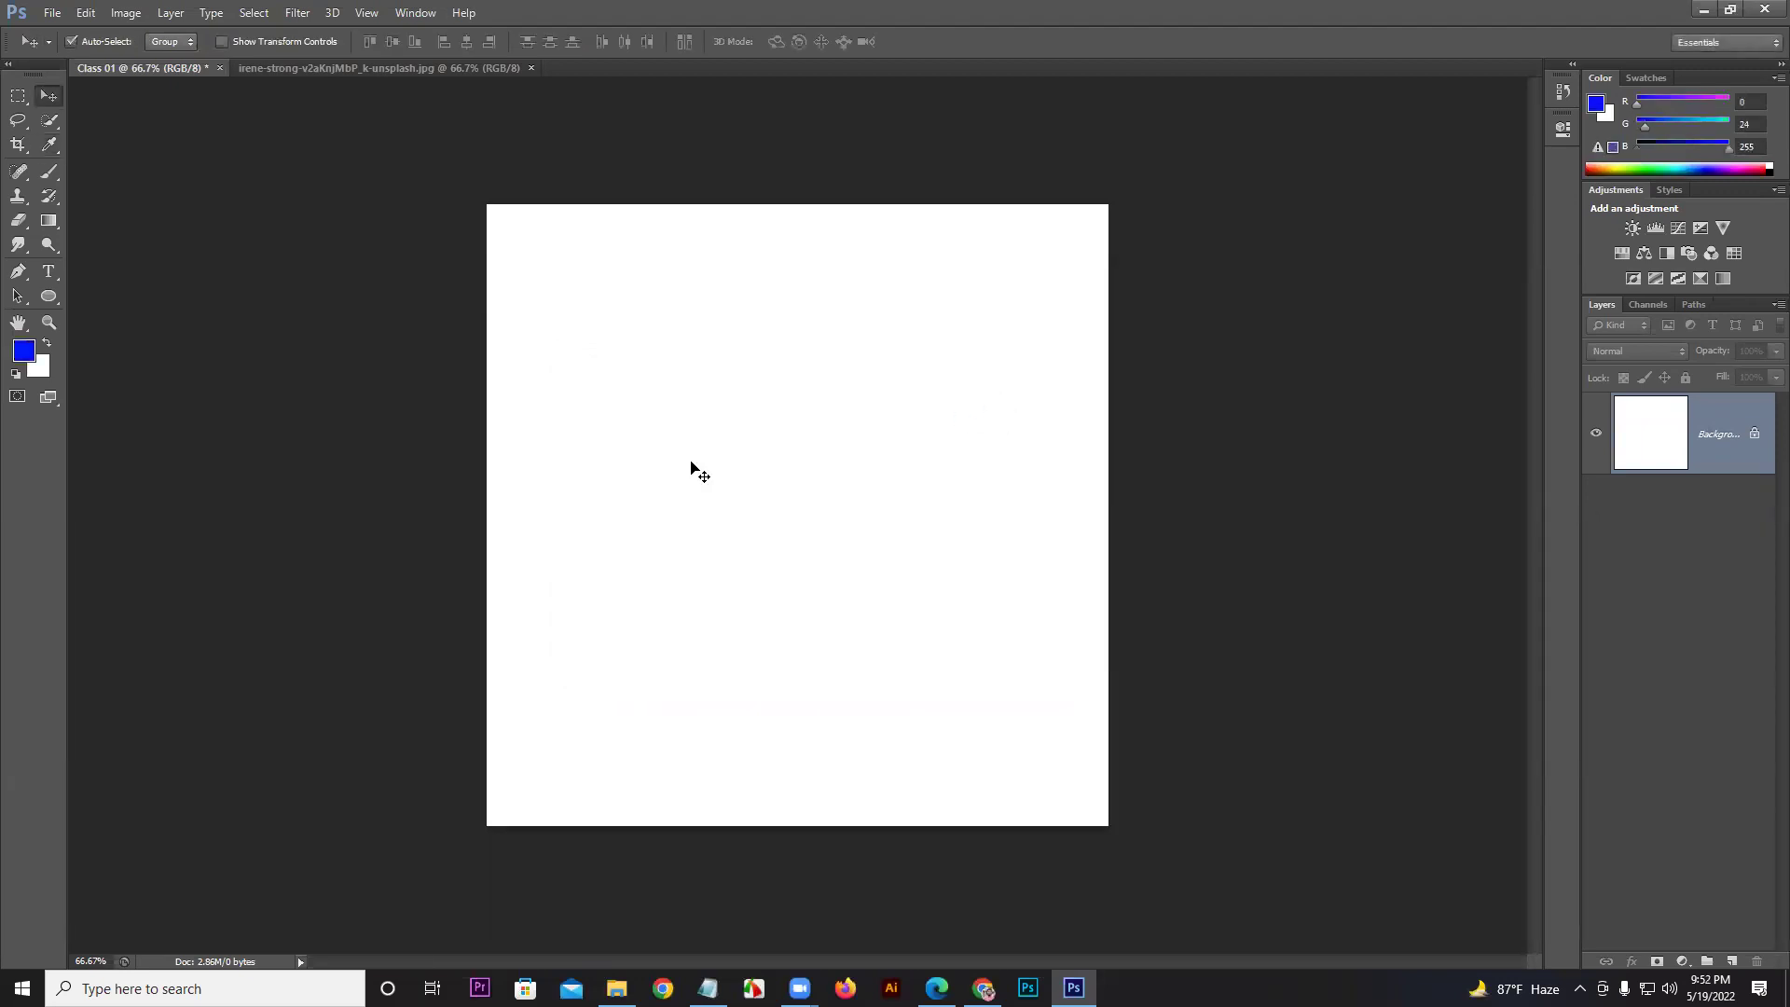
Step: Make the background colour bright red, fe0101, keeping the blue foreground
{"action": "left_click", "coordinate": [20, 355]}
{"action": "left_click", "coordinate": [40, 370]}
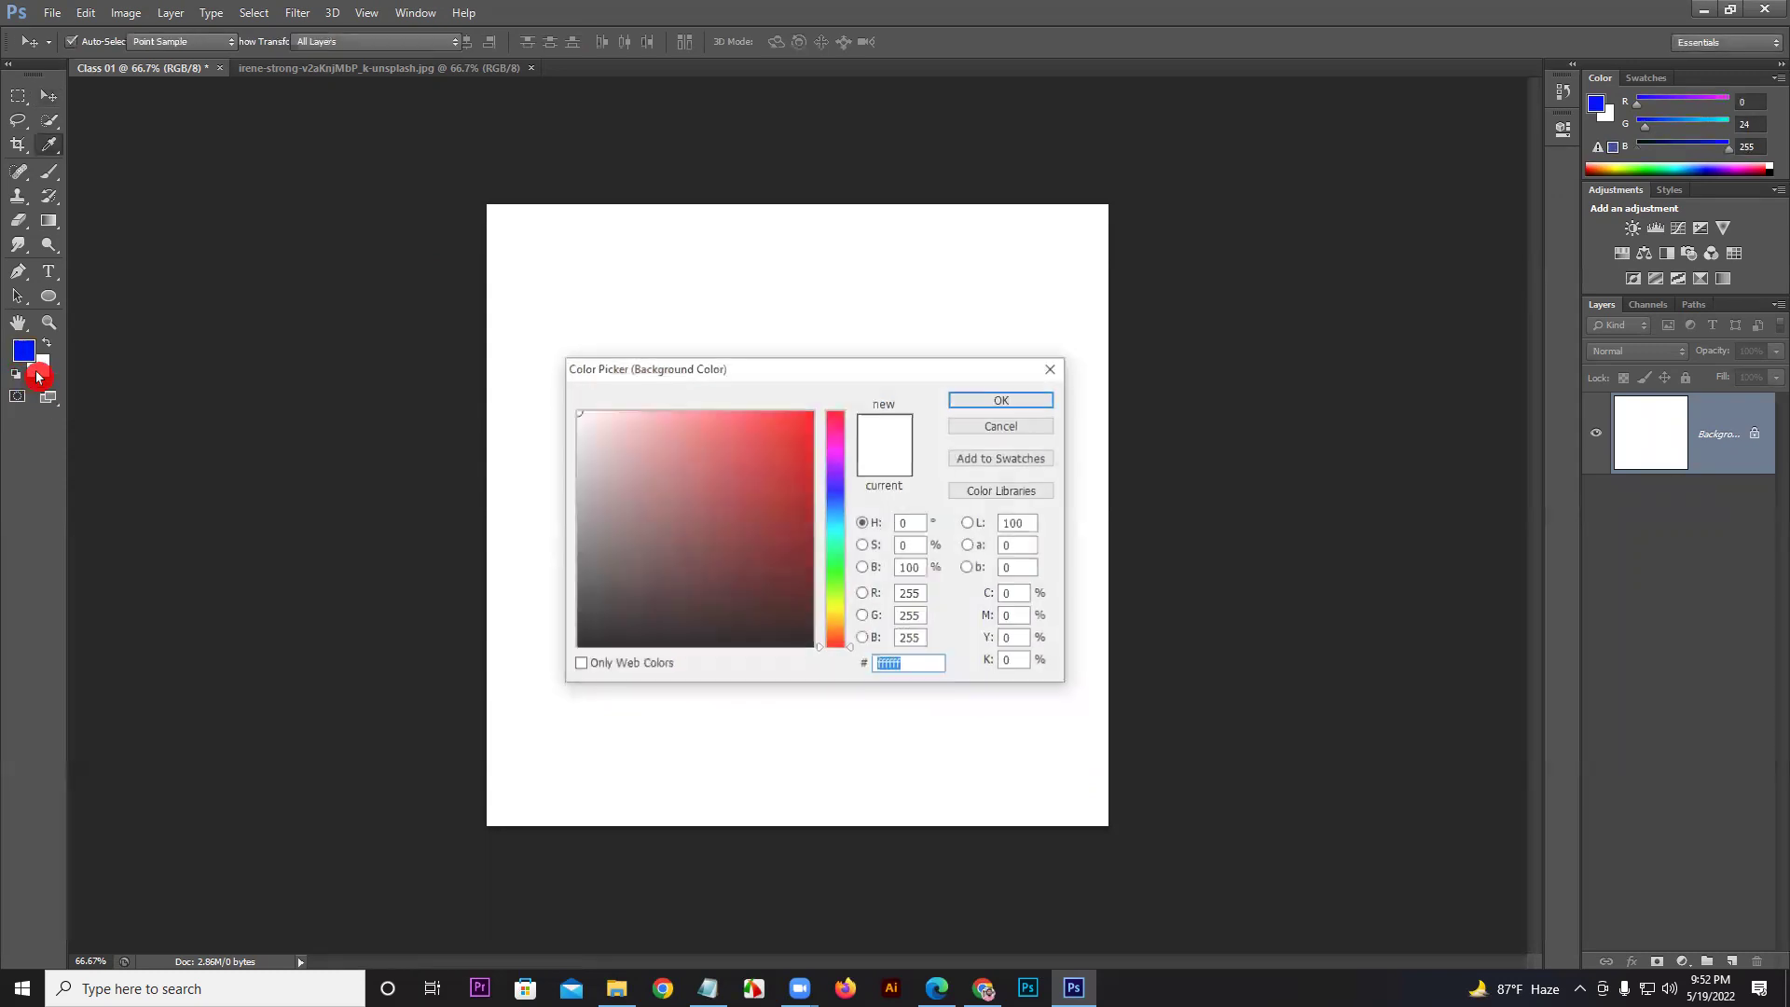
{"action": "left_click", "coordinate": [795, 445]}
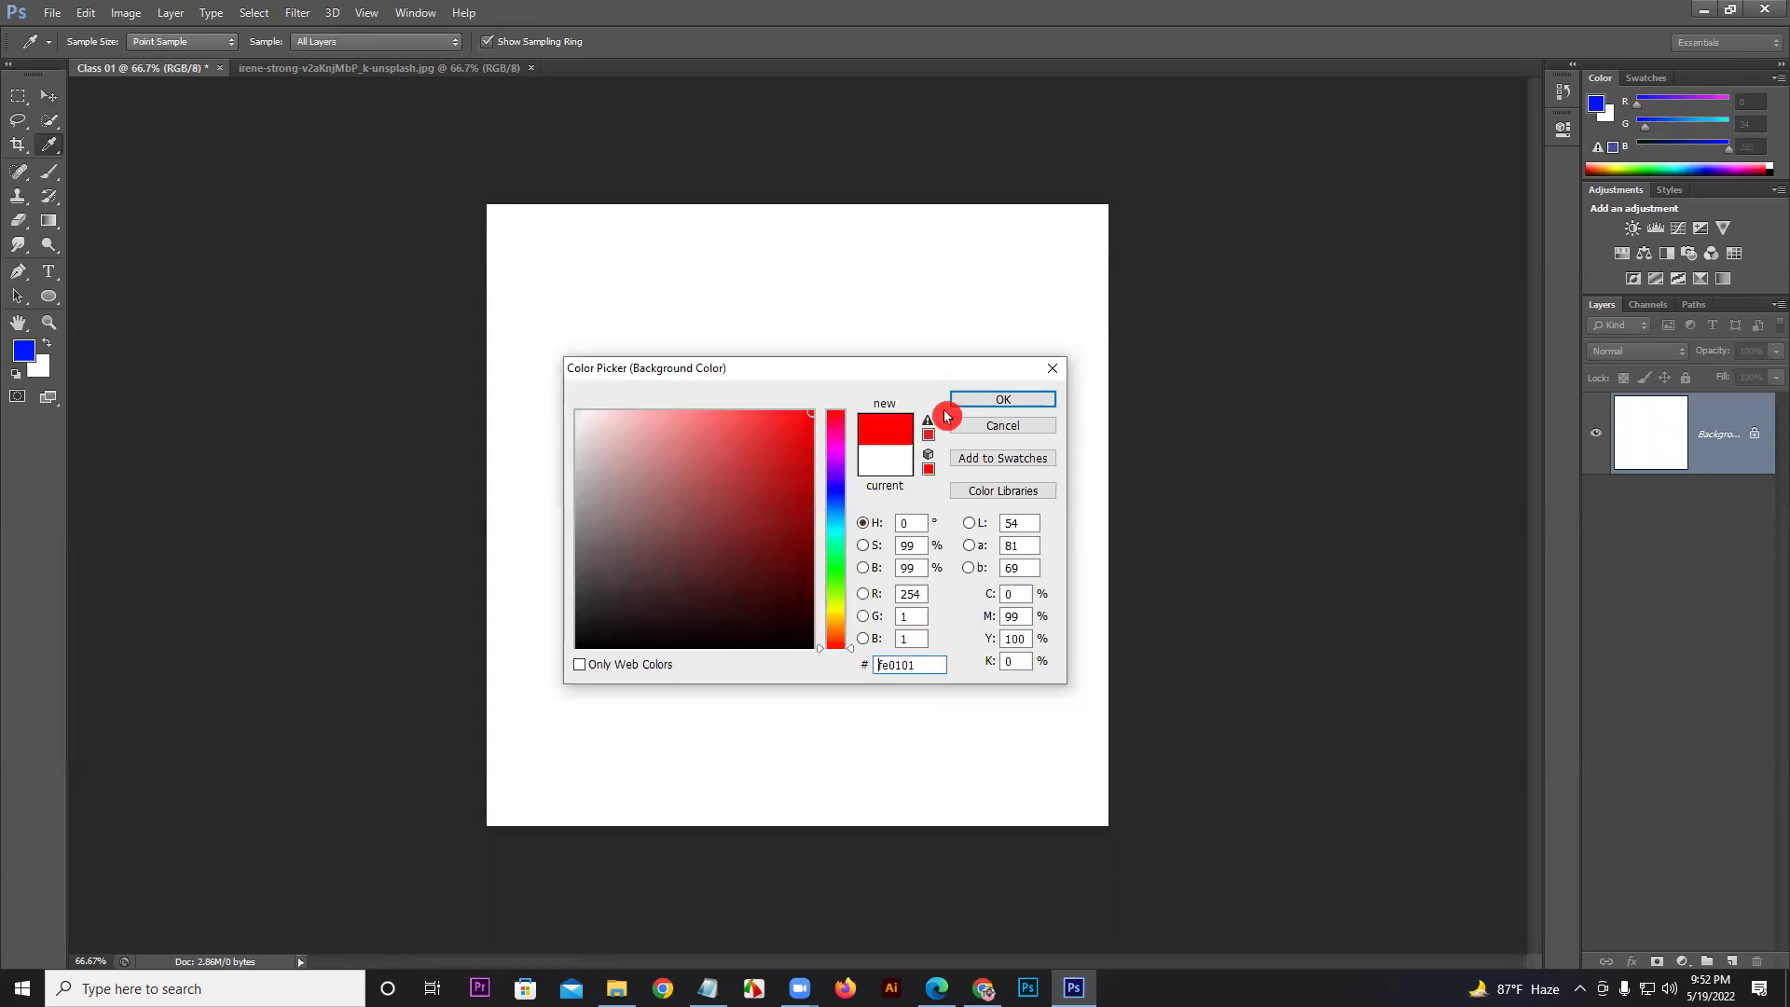
{"action": "left_click", "coordinate": [996, 401]}
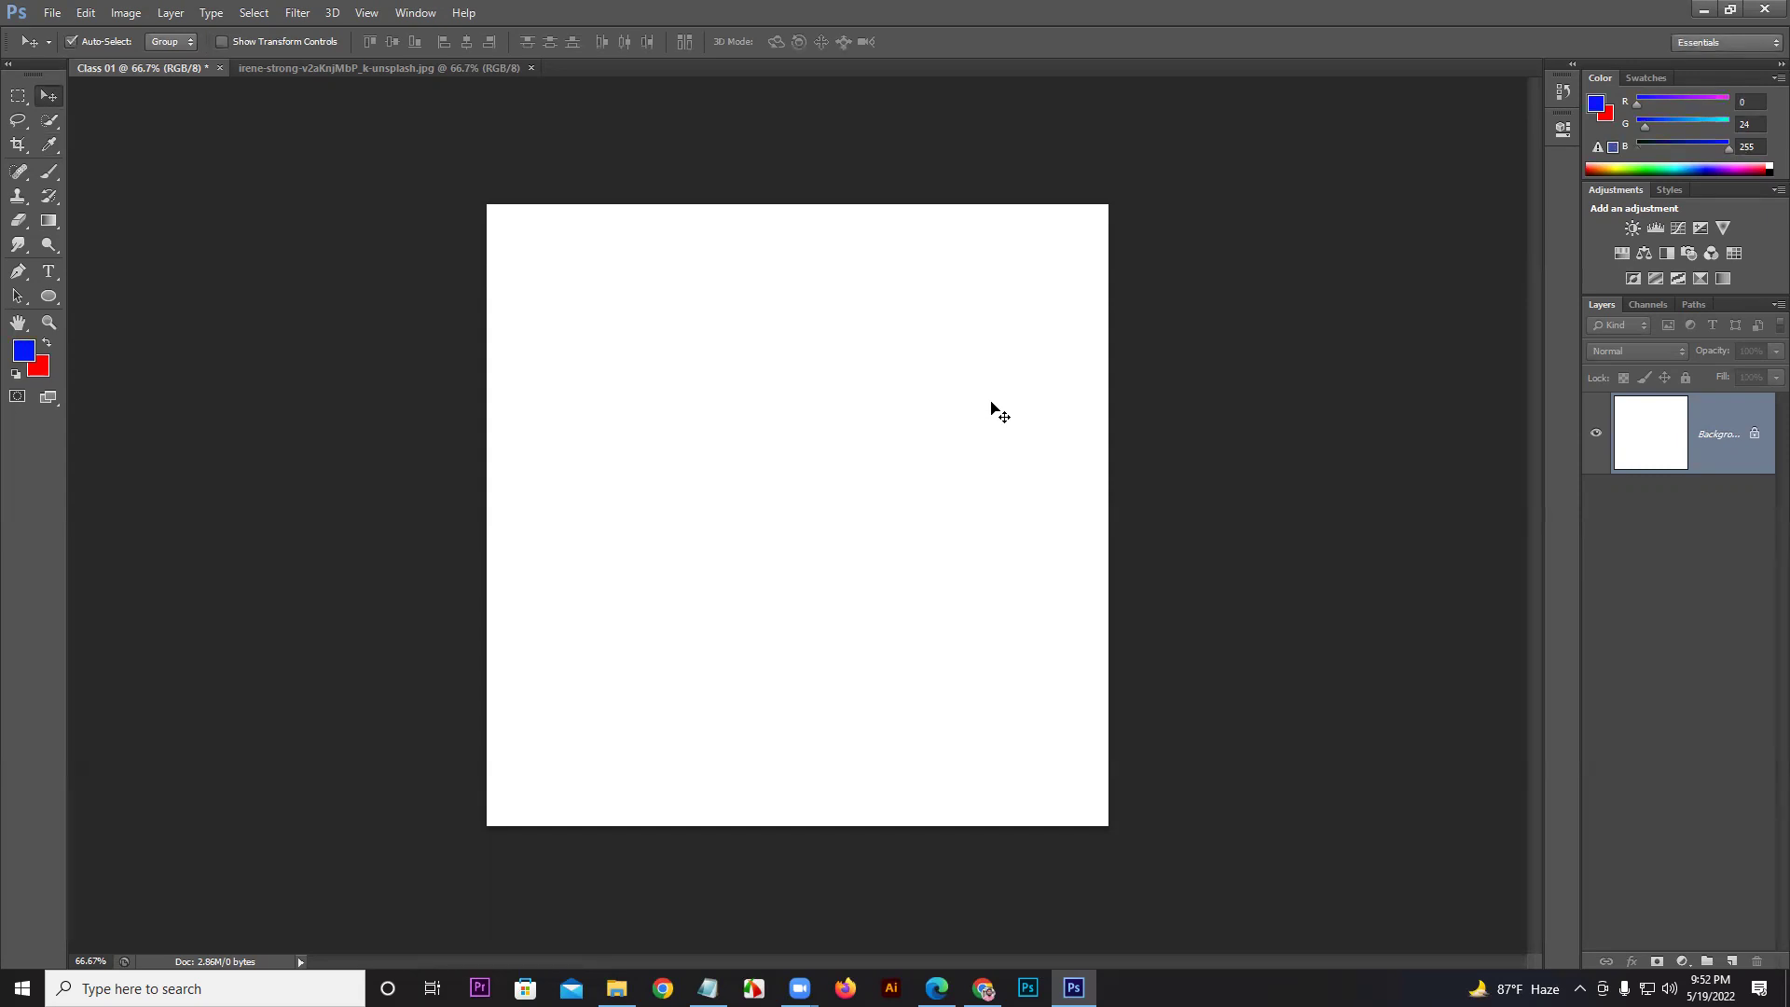
Step: Detach the Color panel from the dock and float it a little lower over the workspace
{"action": "left_click", "coordinate": [1637, 87]}
{"action": "left_click_drag", "start_coordinate": [1622, 98], "coordinate": [1300, 82]}
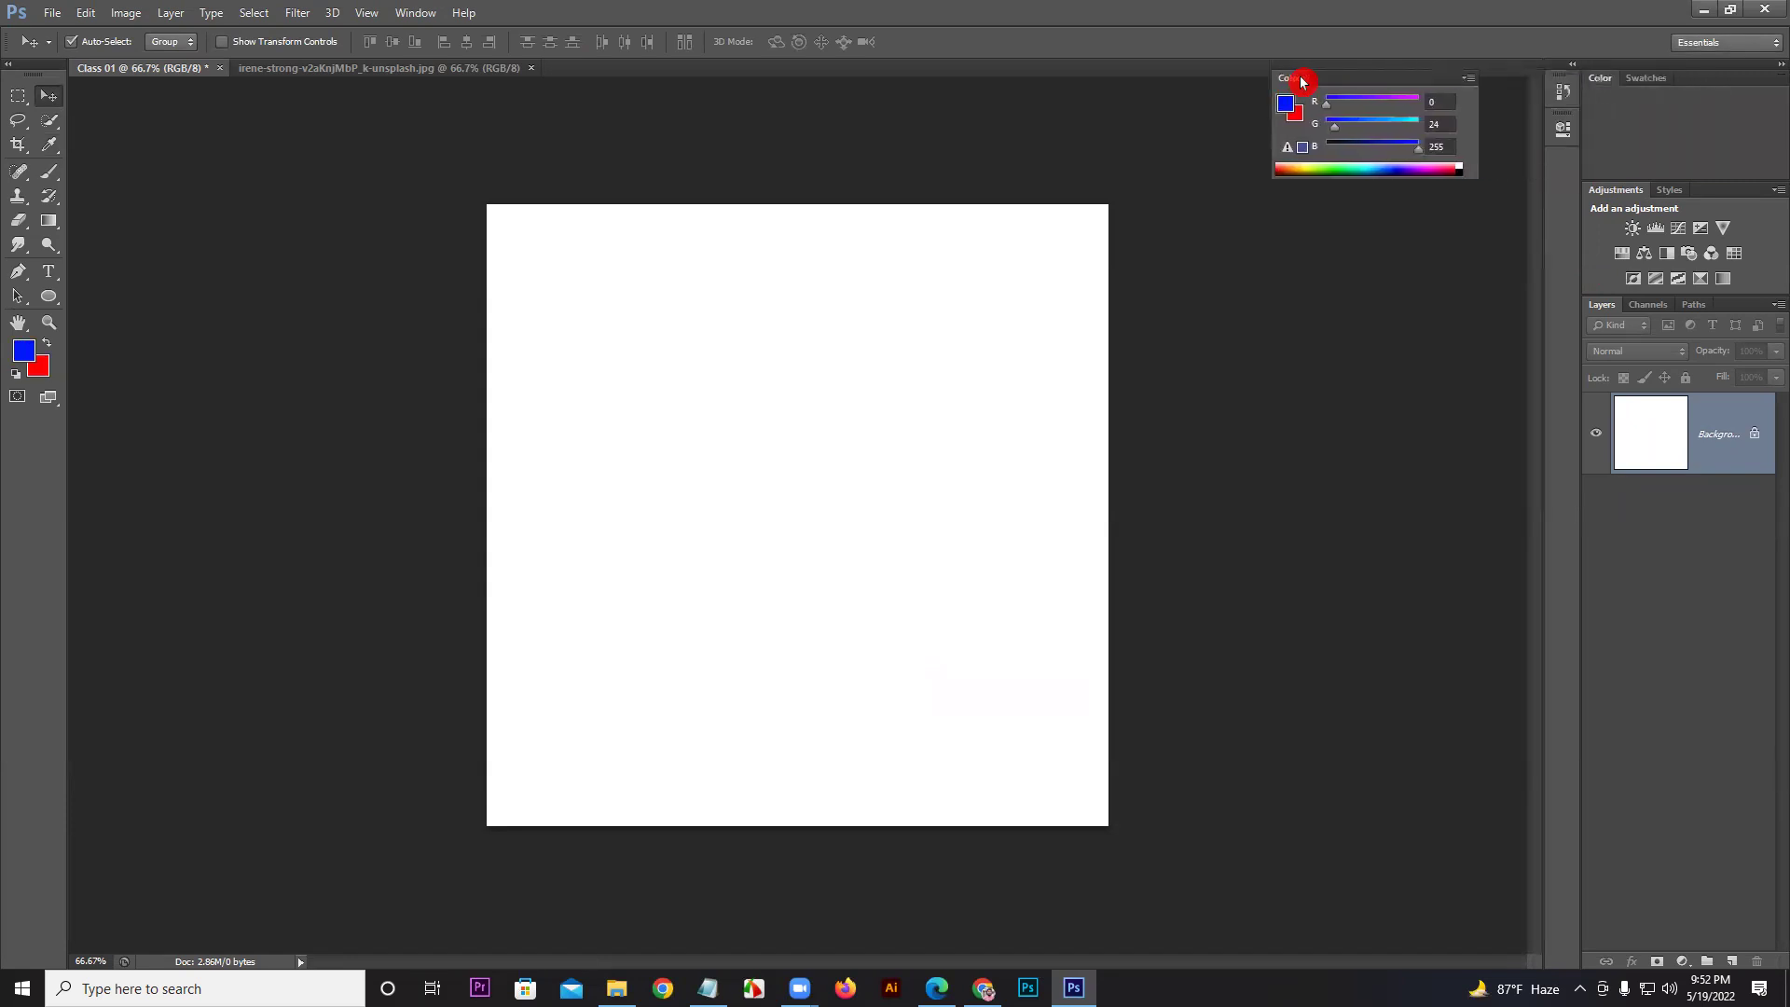
{"action": "left_click", "coordinate": [1373, 181]}
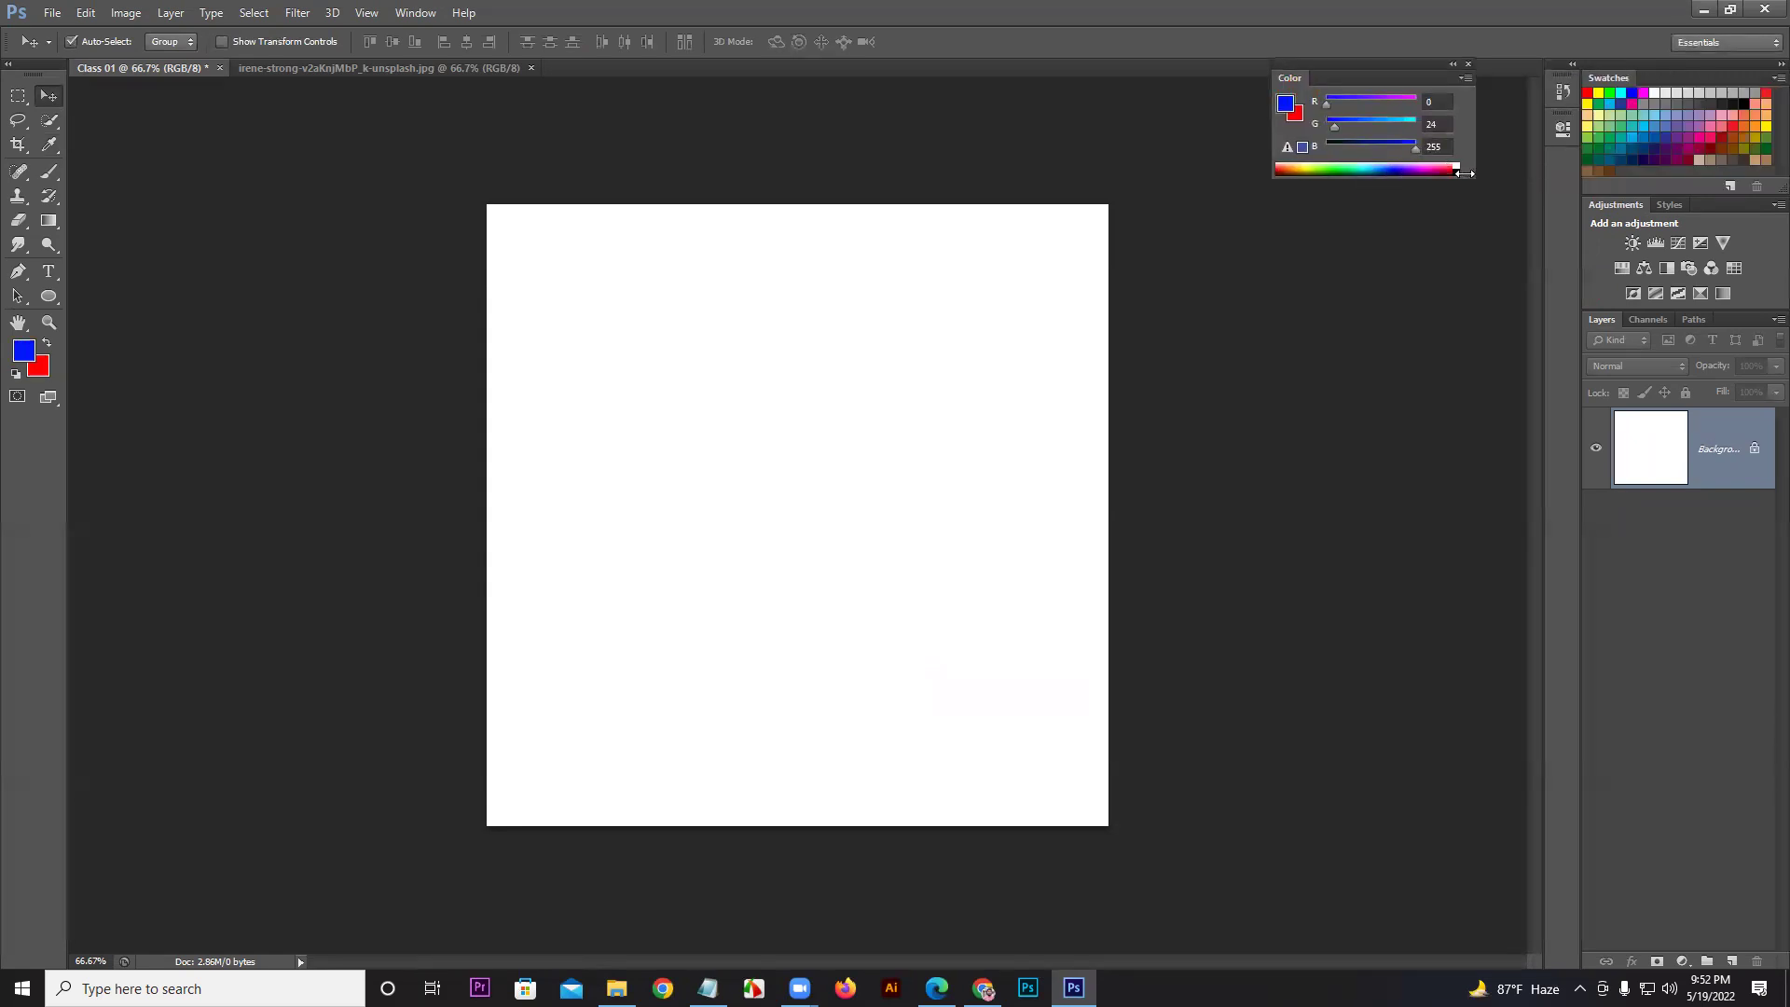
{"action": "left_click", "coordinate": [1352, 94]}
{"action": "left_click_drag", "start_coordinate": [1351, 76], "coordinate": [1378, 213]}
Step: Mix a purple foreground of R 181, G 88, B 255 in the Color panel spectrum
{"action": "left_click", "coordinate": [1342, 216]}
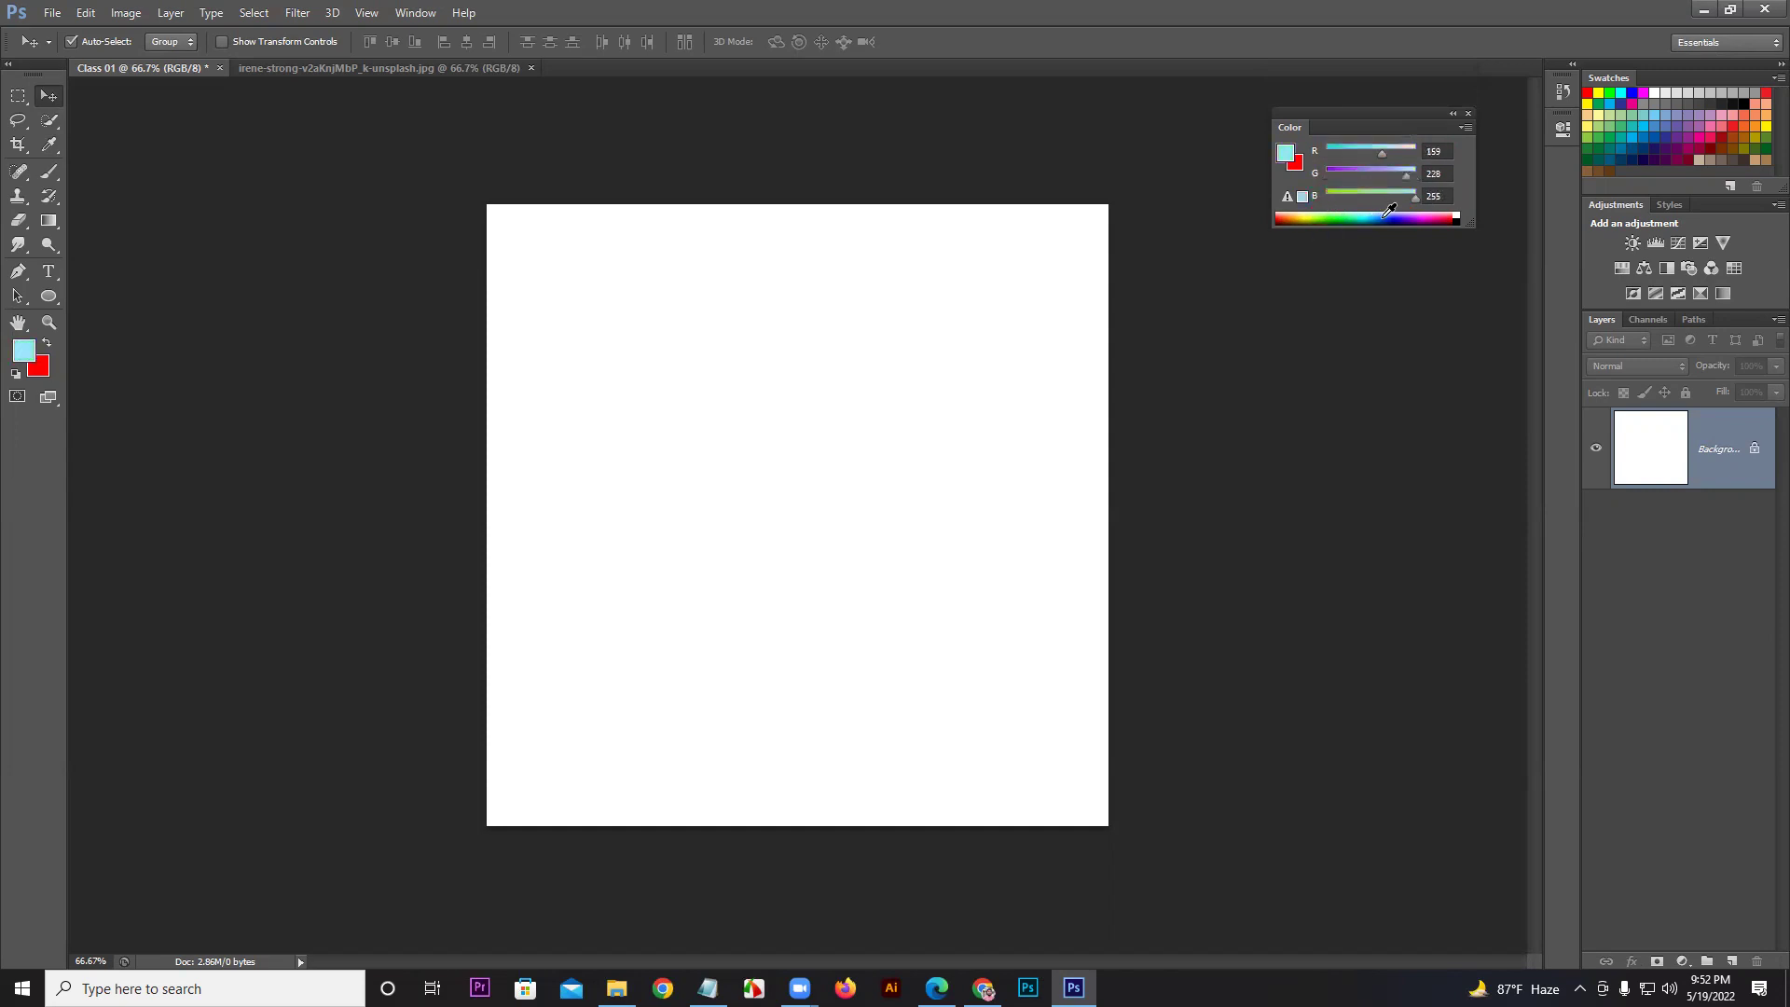
{"action": "left_click", "coordinate": [1386, 216]}
{"action": "left_click", "coordinate": [16, 363]}
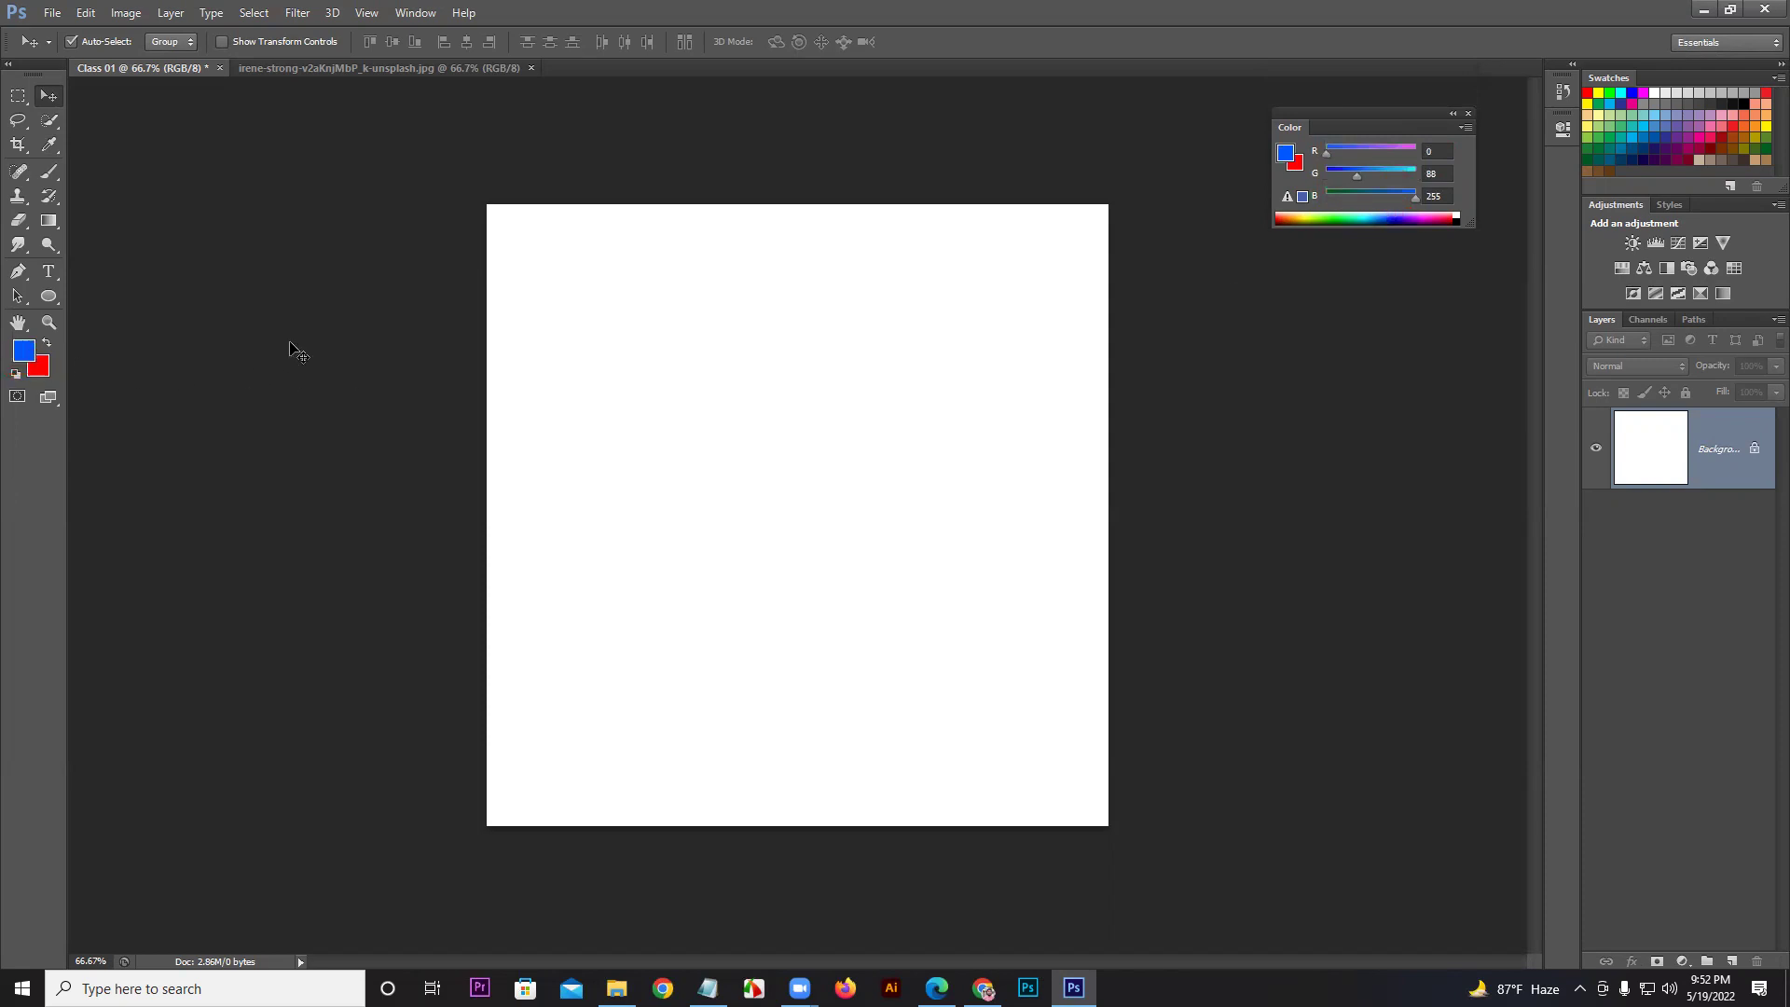
{"action": "left_click_drag", "start_coordinate": [1350, 159], "coordinate": [1410, 104]}
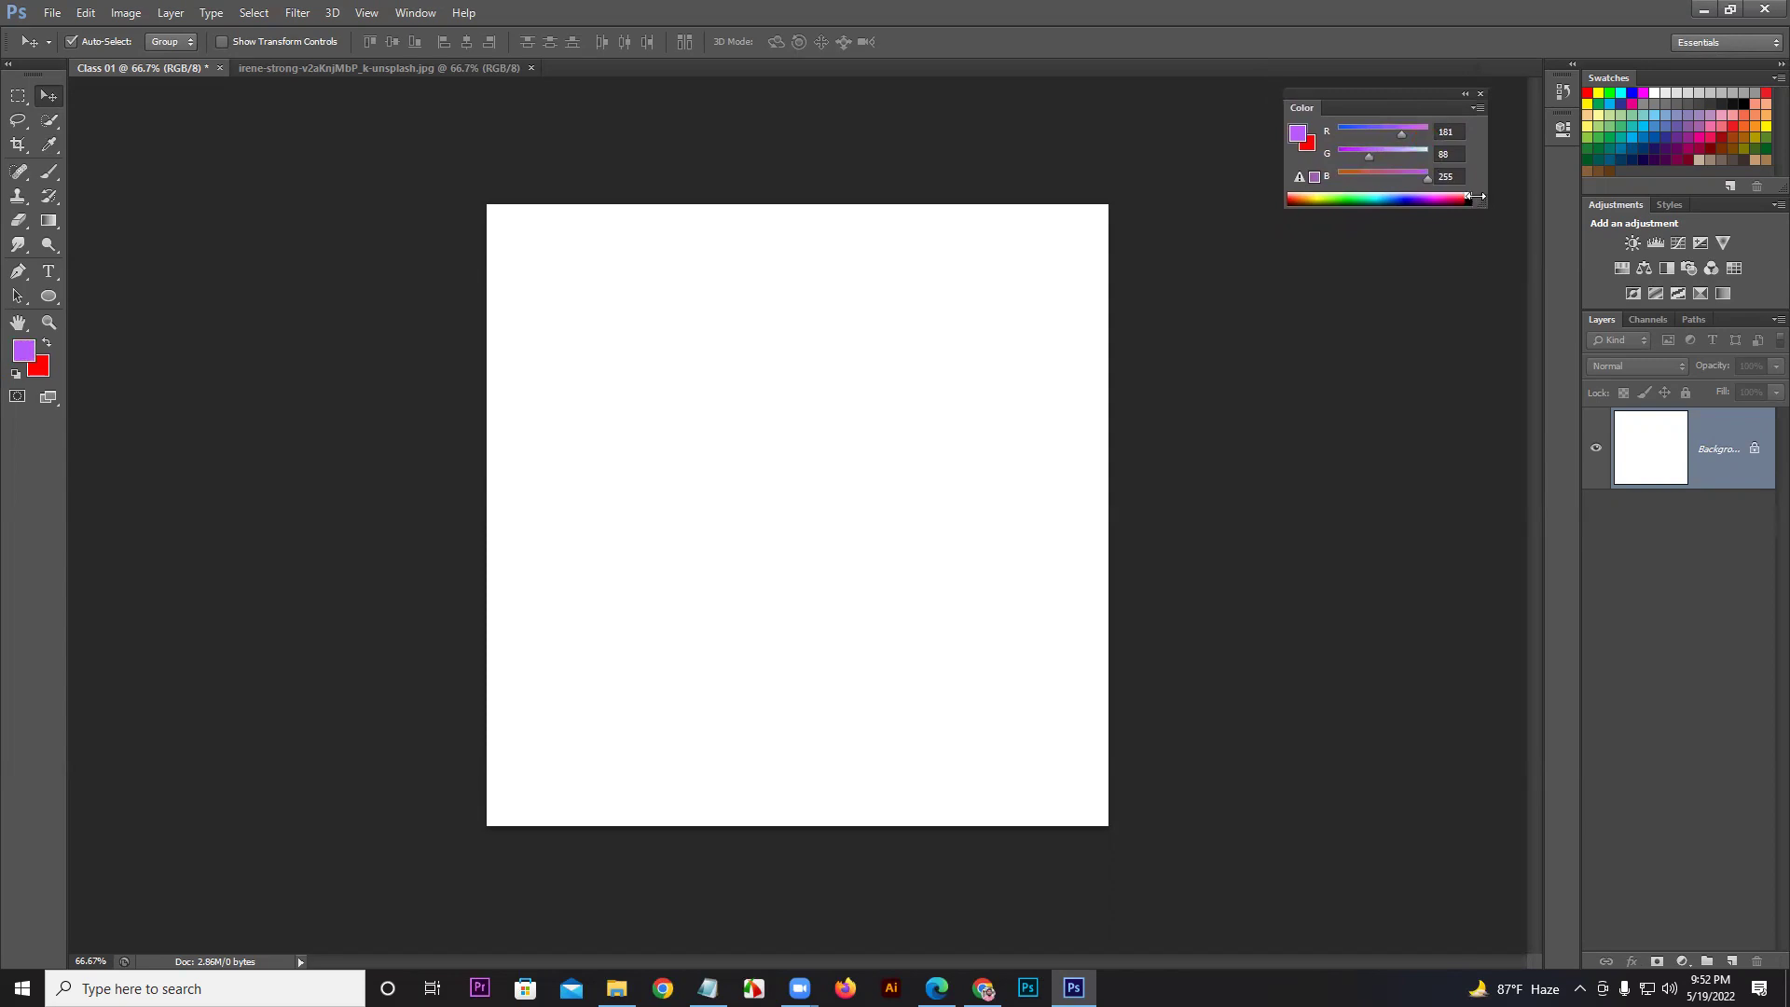
{"action": "left_click", "coordinate": [1480, 110]}
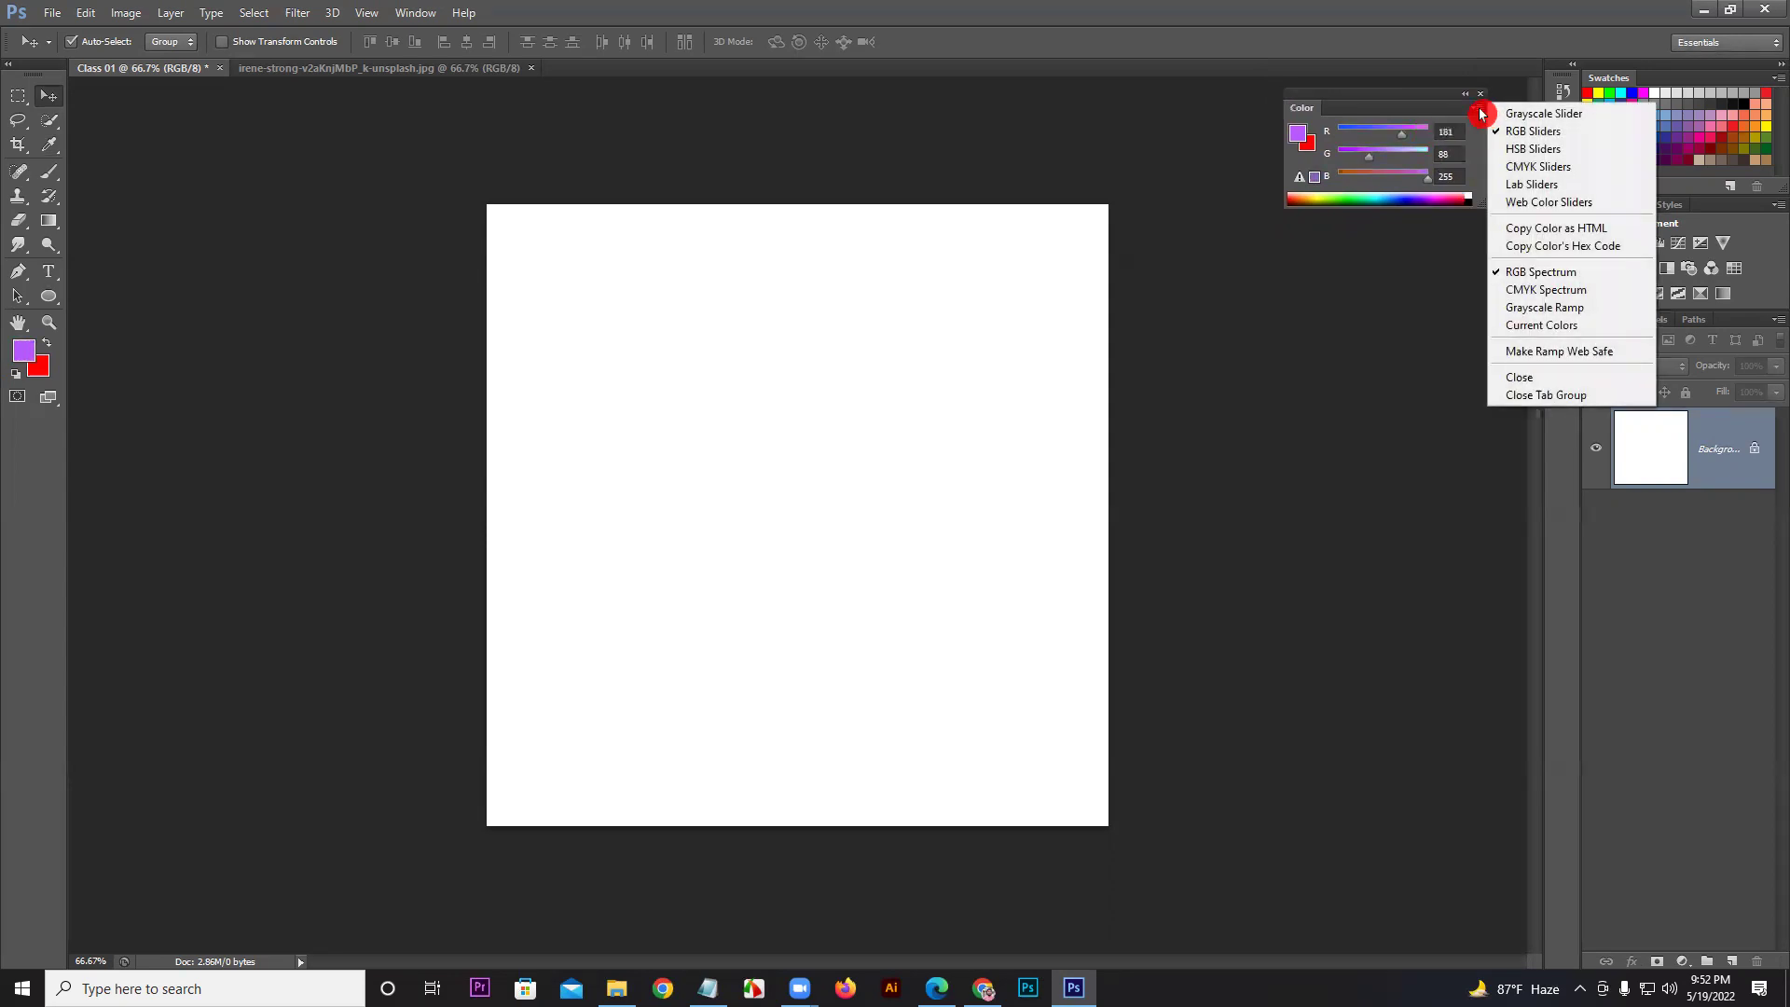
Step: Dismiss the Color panel's flyout menu
{"action": "left_click", "coordinate": [1481, 110]}
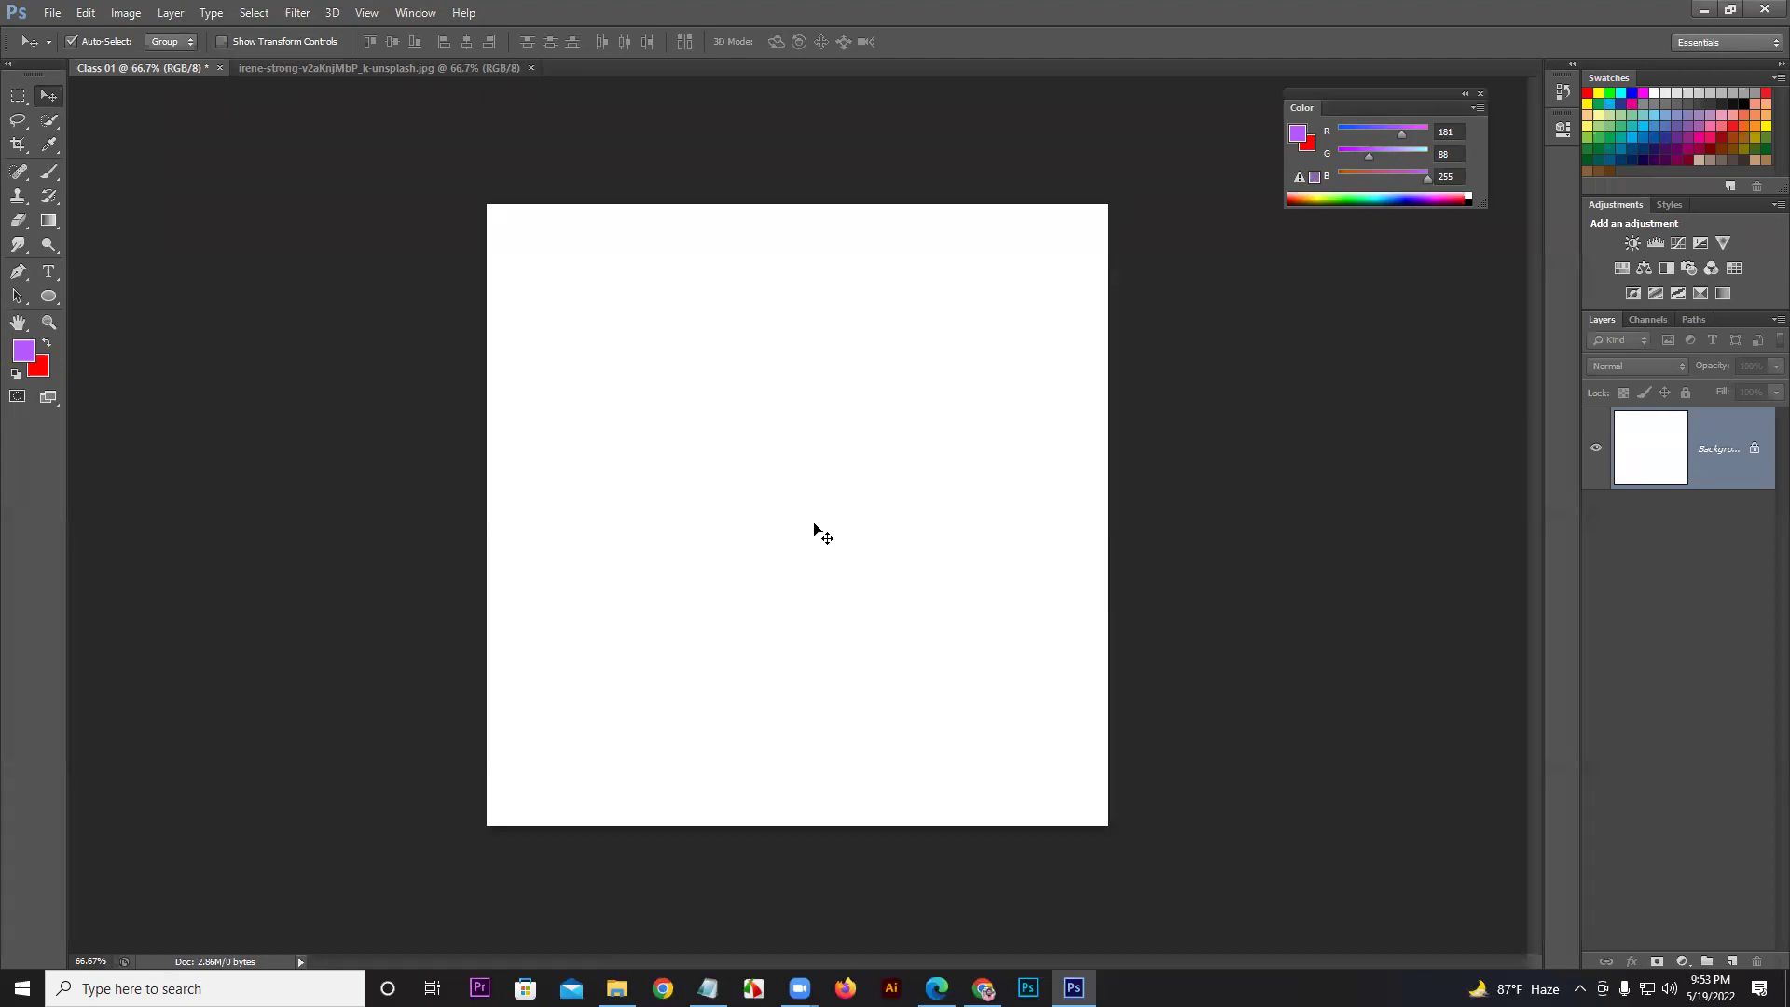
{"action": "key", "text": "ctrl+BackSpace"}
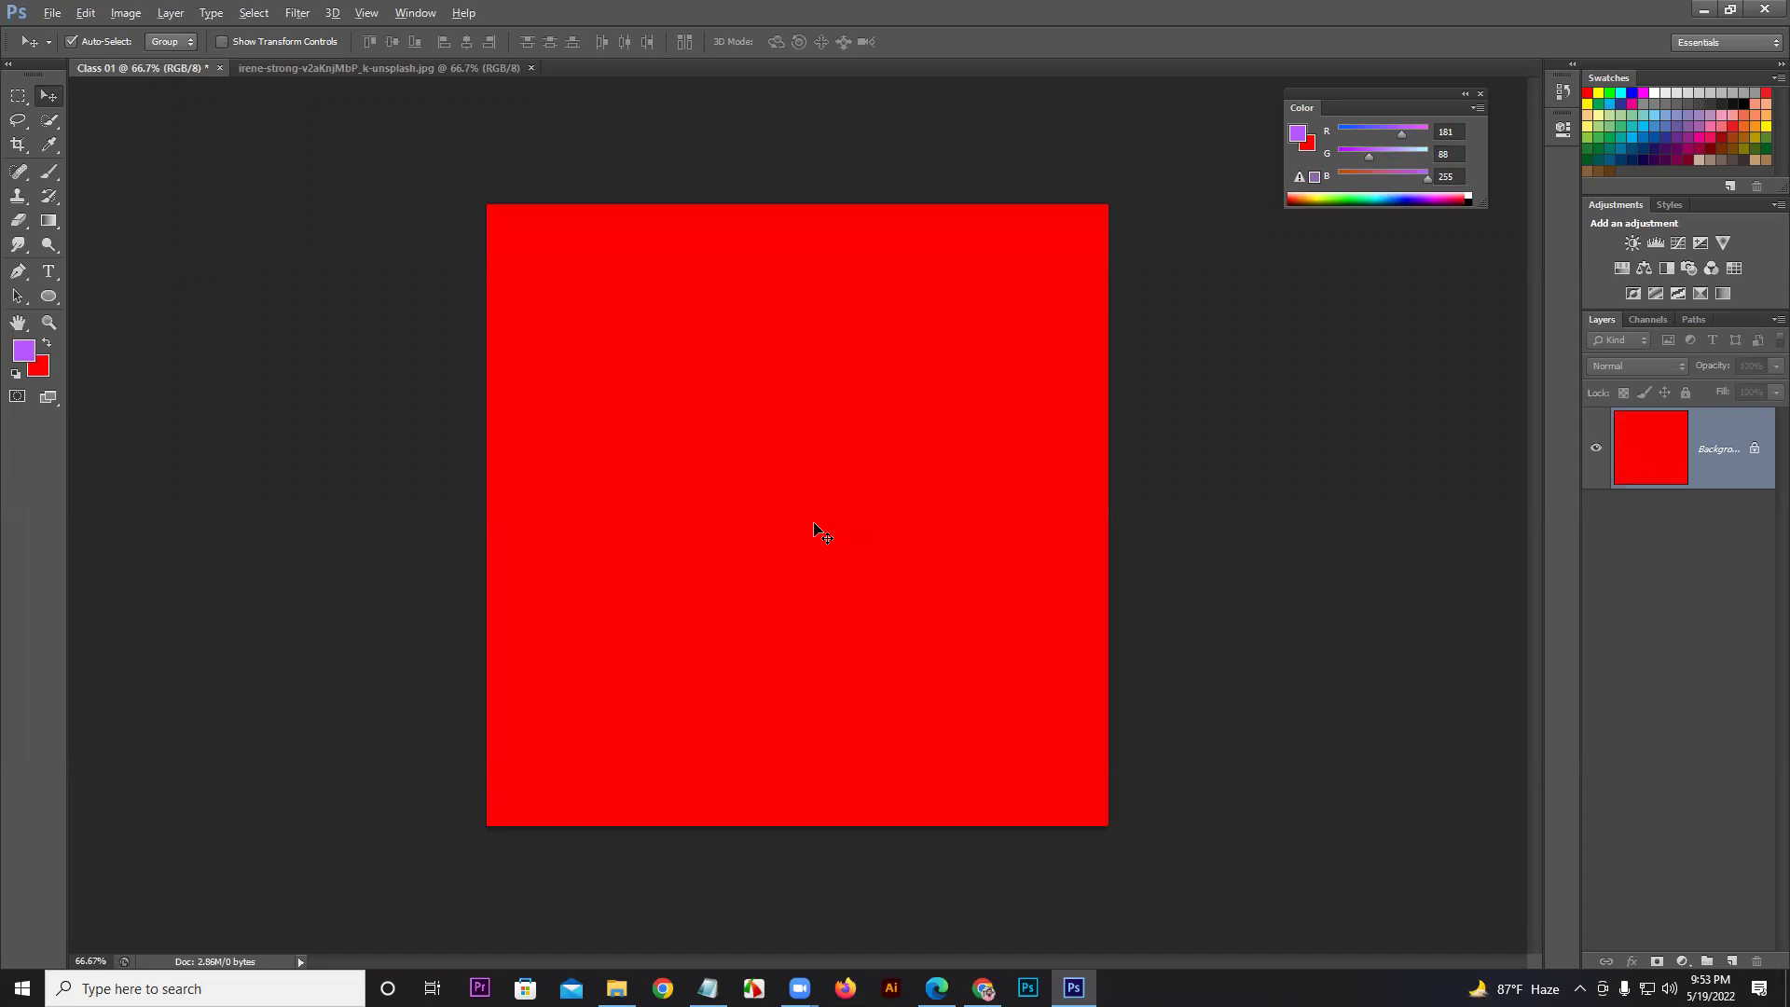
{"action": "key", "text": "alt"}
{"action": "key", "text": "alt"}
{"action": "key", "text": "alt+BackSpace"}
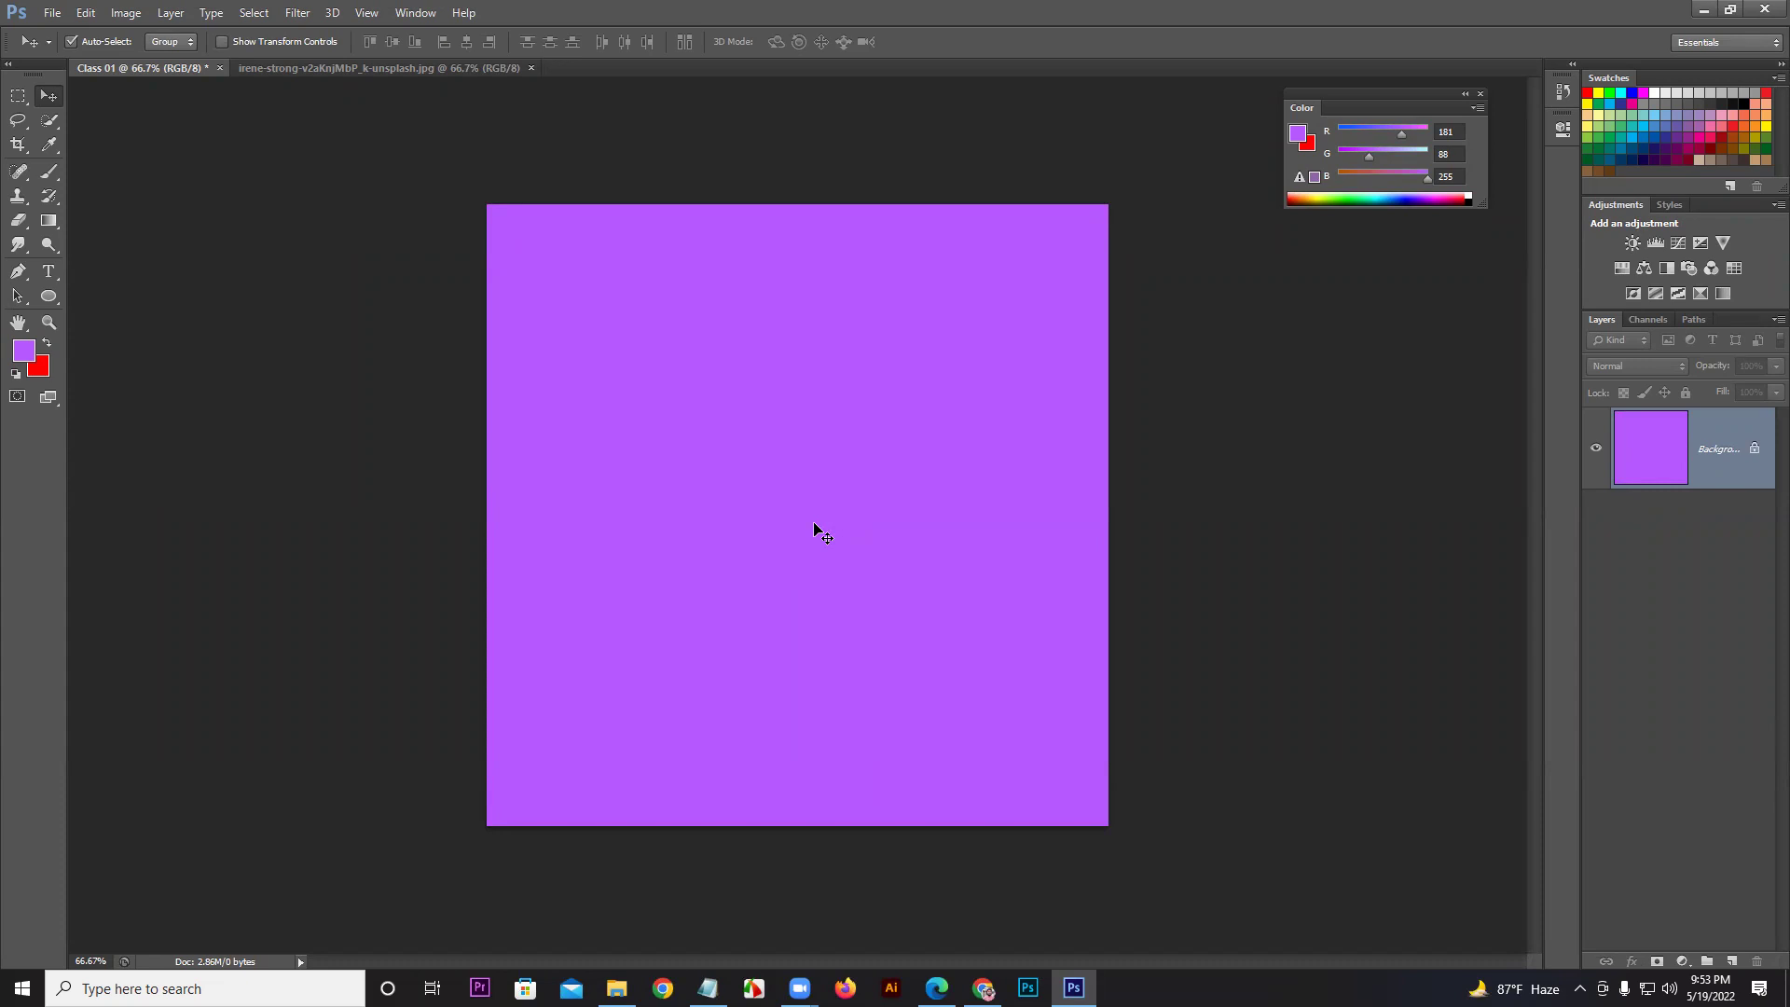
{"action": "key", "text": "ctrl+BackSpace"}
{"action": "key", "text": "ctrl+alt+z"}
{"action": "key", "text": "ctrl+alt+z"}
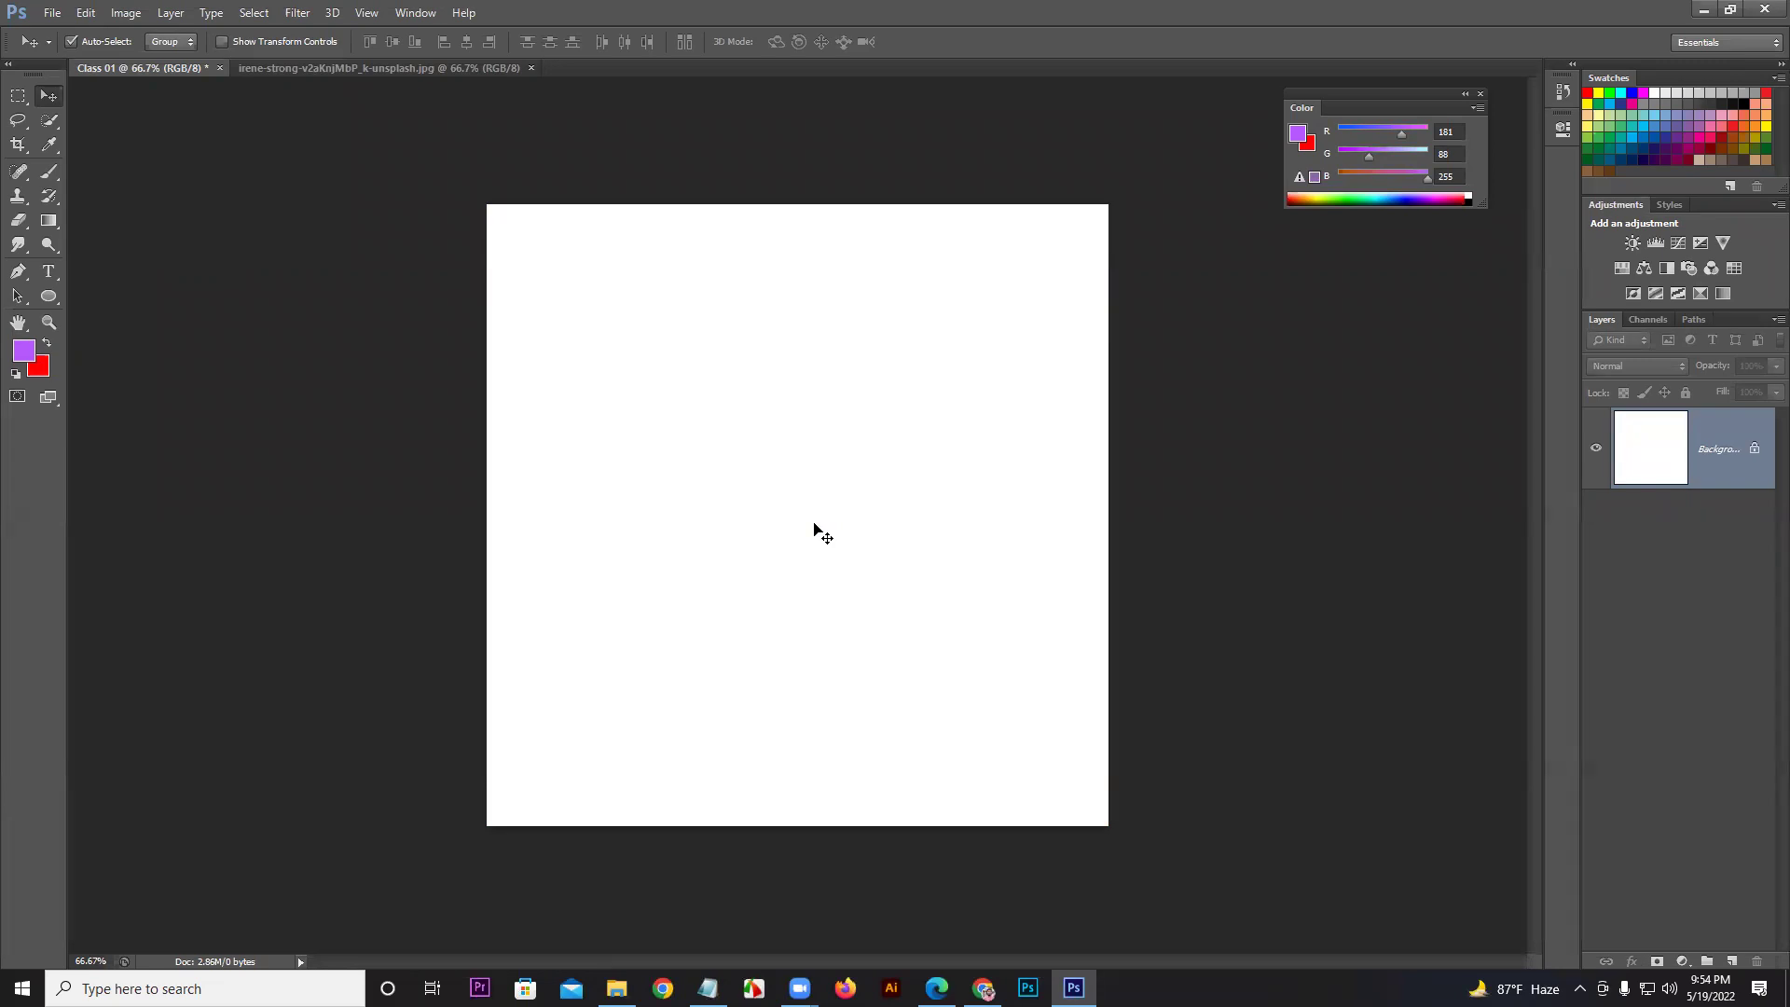
{"action": "left_click", "coordinate": [813, 525]}
{"action": "key", "text": "ctrl+BackSpace"}
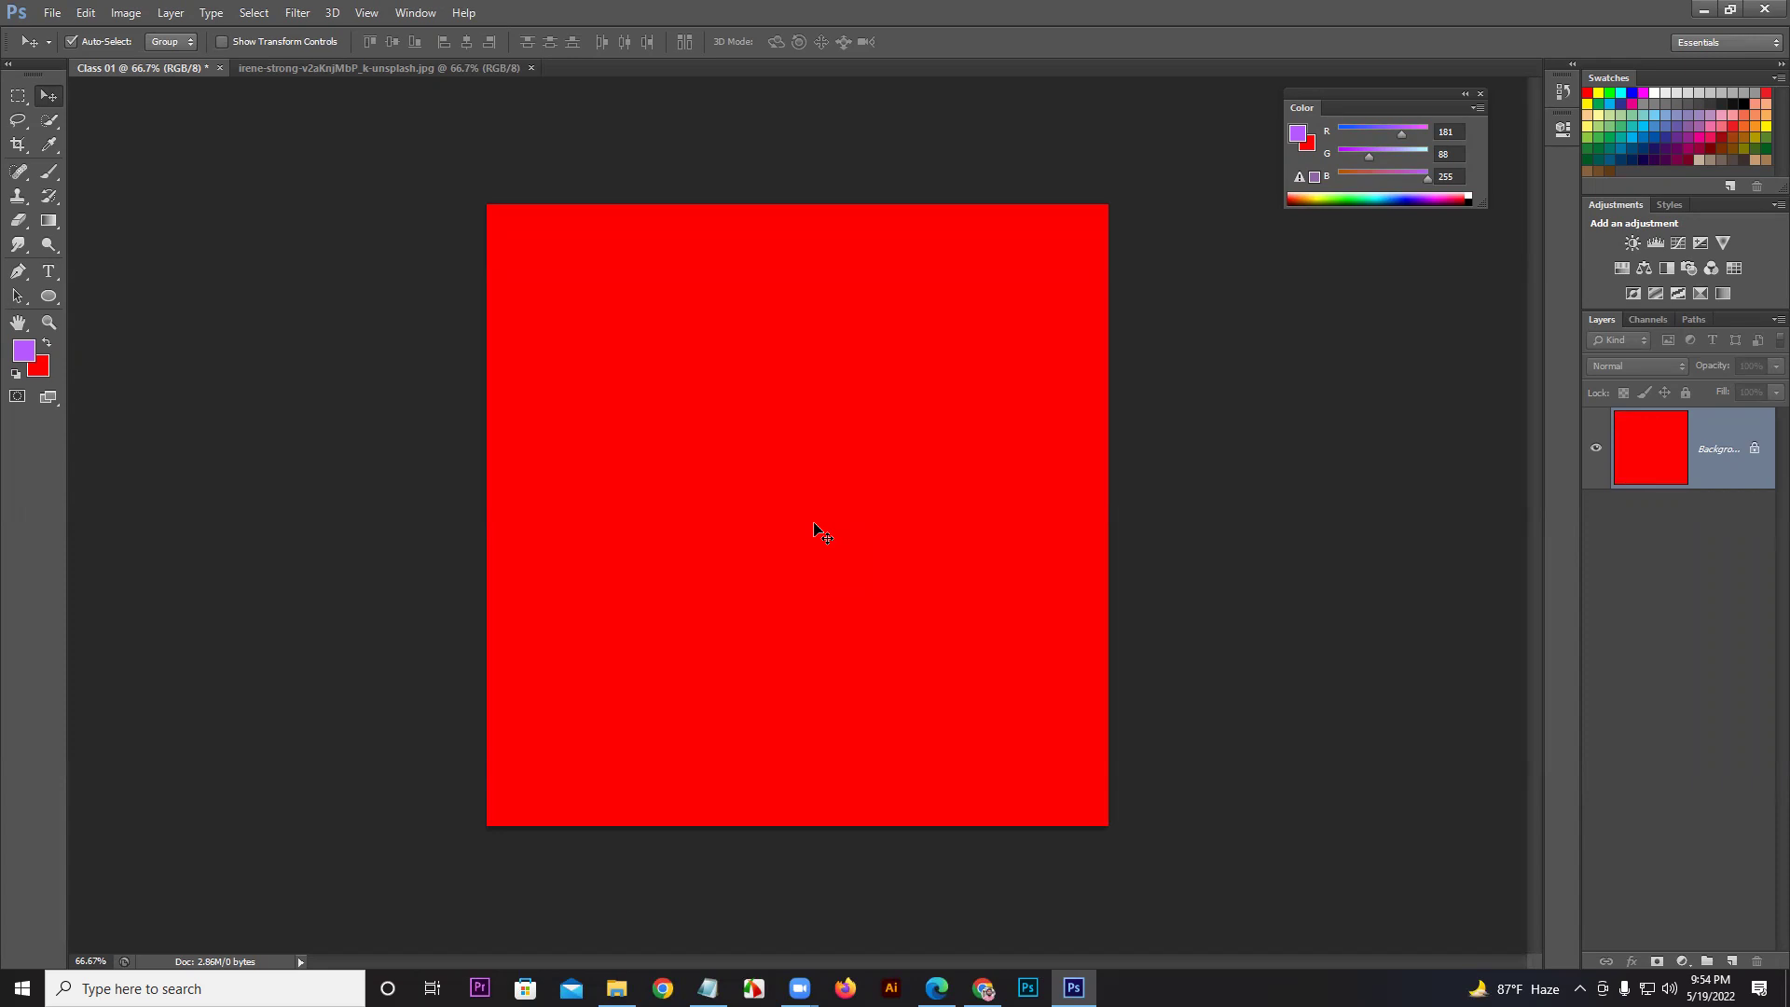
{"action": "key", "text": "ctrl+z"}
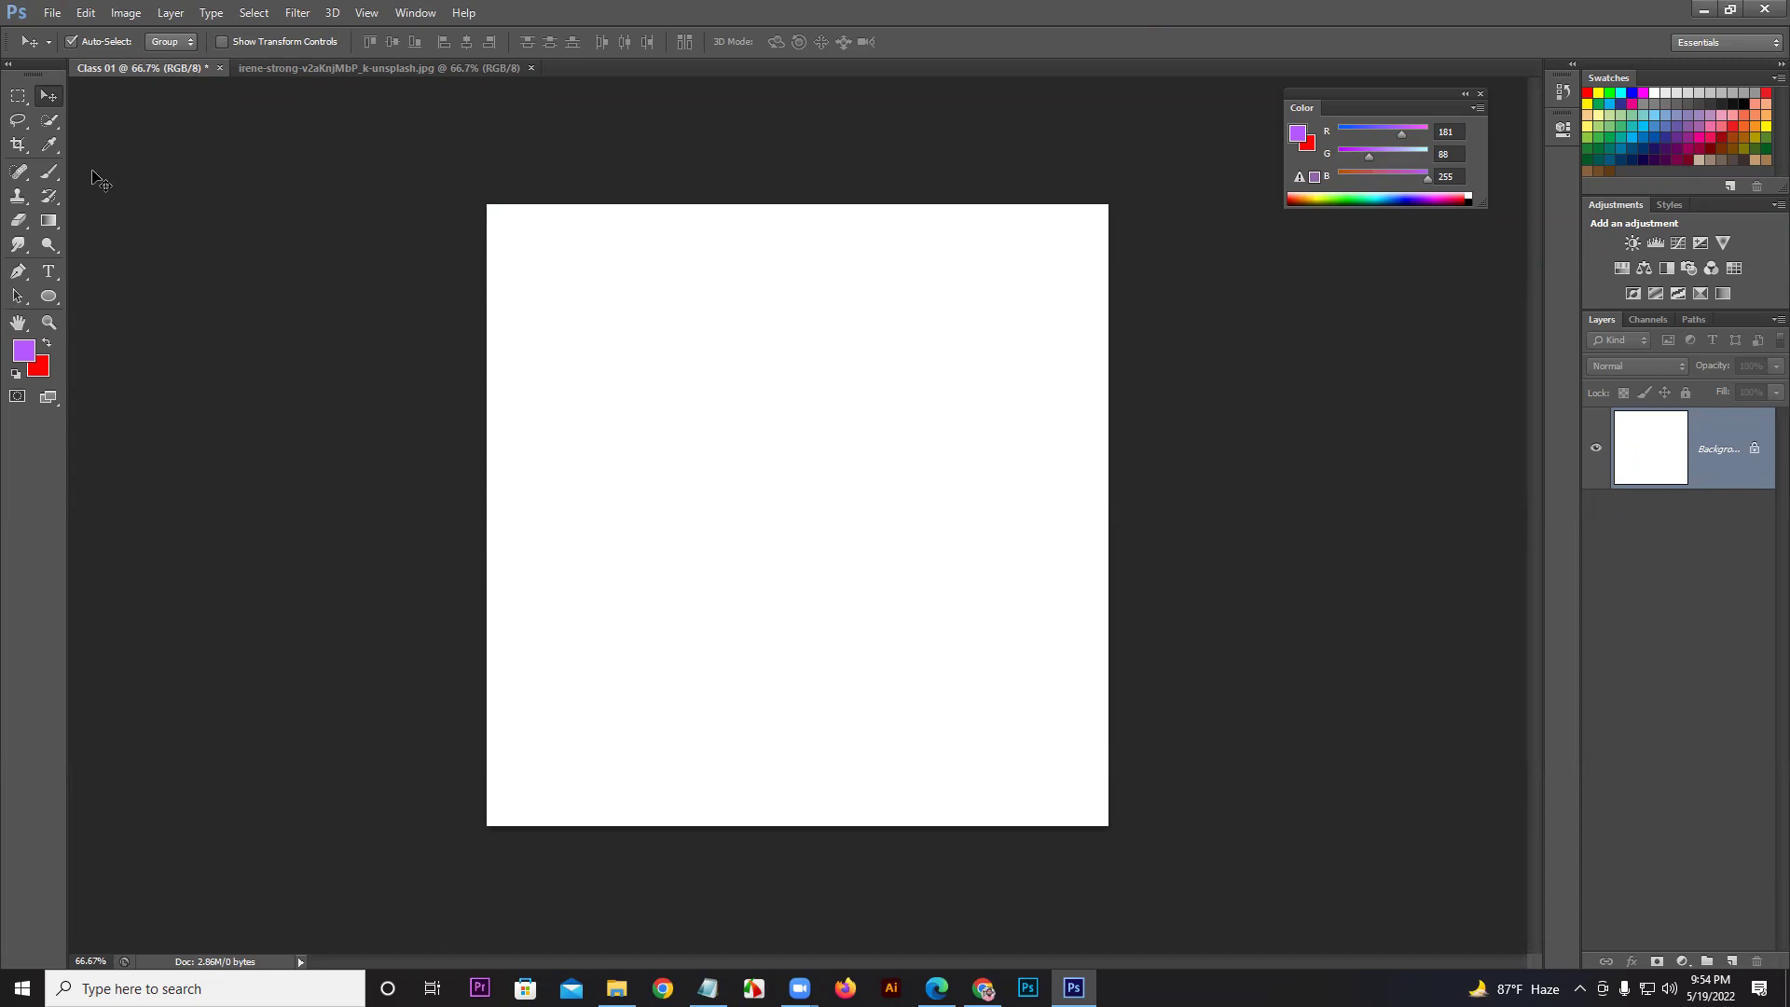
Step: With the Rectangular Marquee Tool, select a full-width middle band and fill it purple using Alt+Backspace
{"action": "left_click", "coordinate": [46, 168]}
{"action": "left_click", "coordinate": [14, 102]}
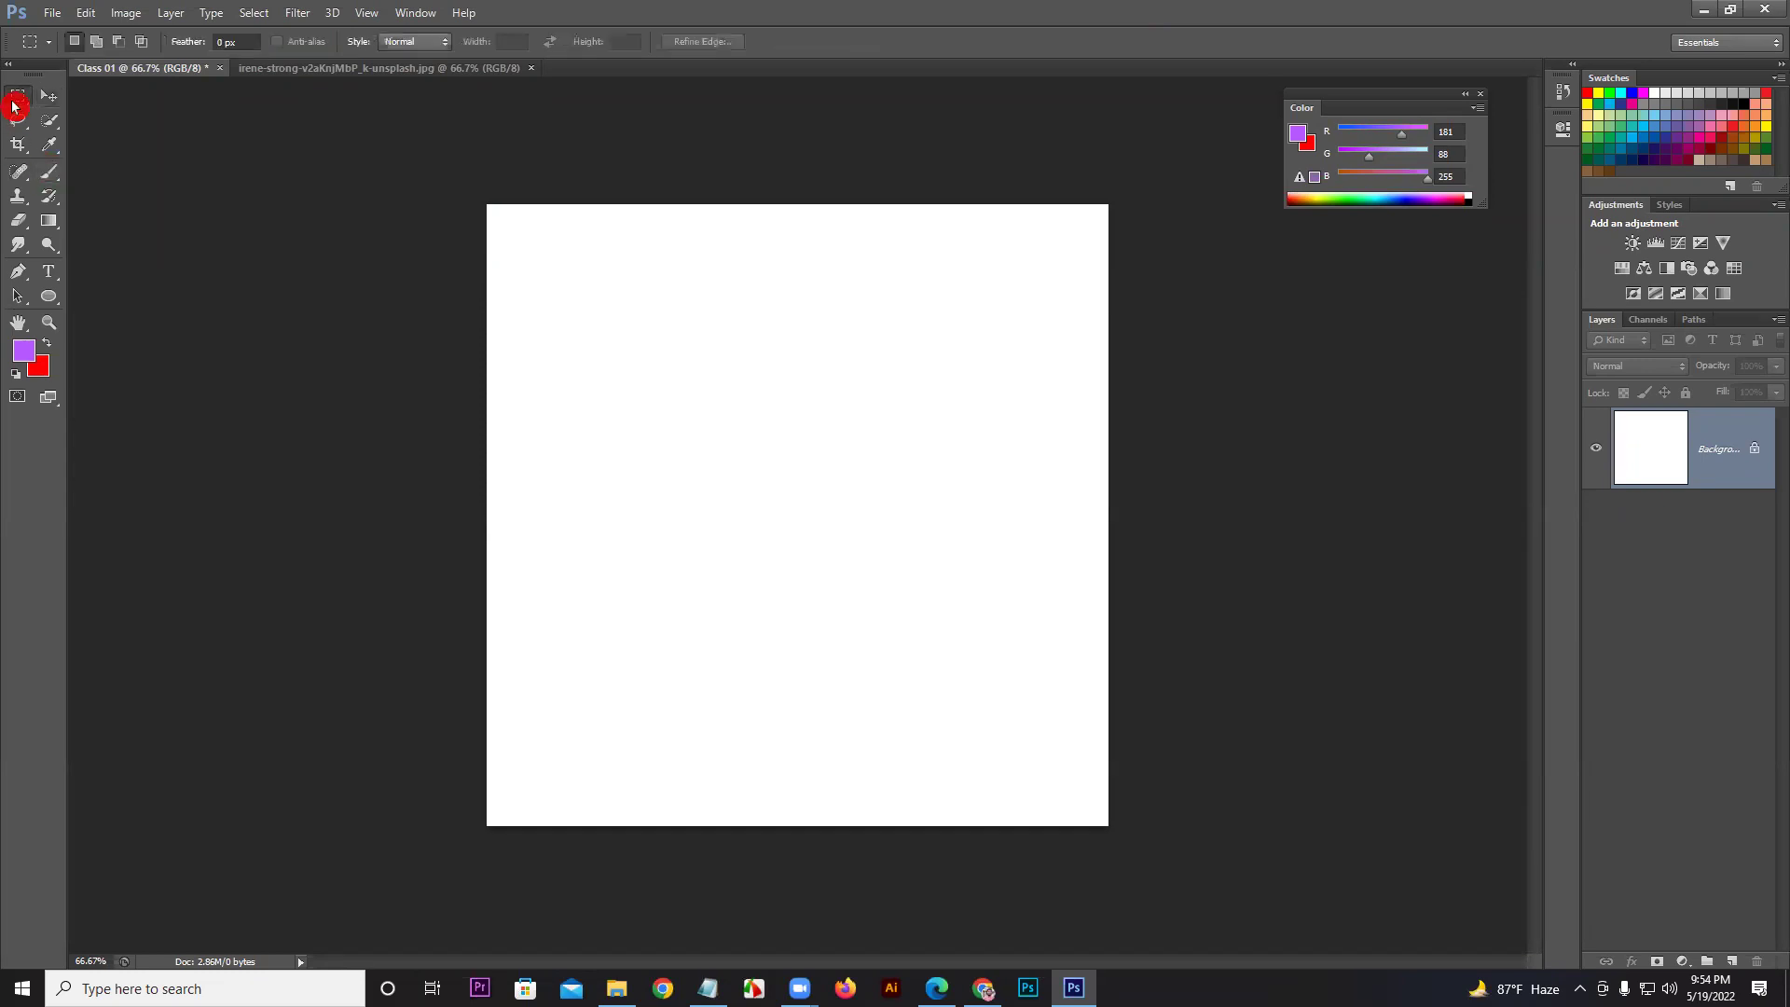
{"action": "left_click_drag", "start_coordinate": [15, 106], "coordinate": [80, 106]}
{"action": "left_click_drag", "start_coordinate": [486, 414], "coordinate": [1108, 616]}
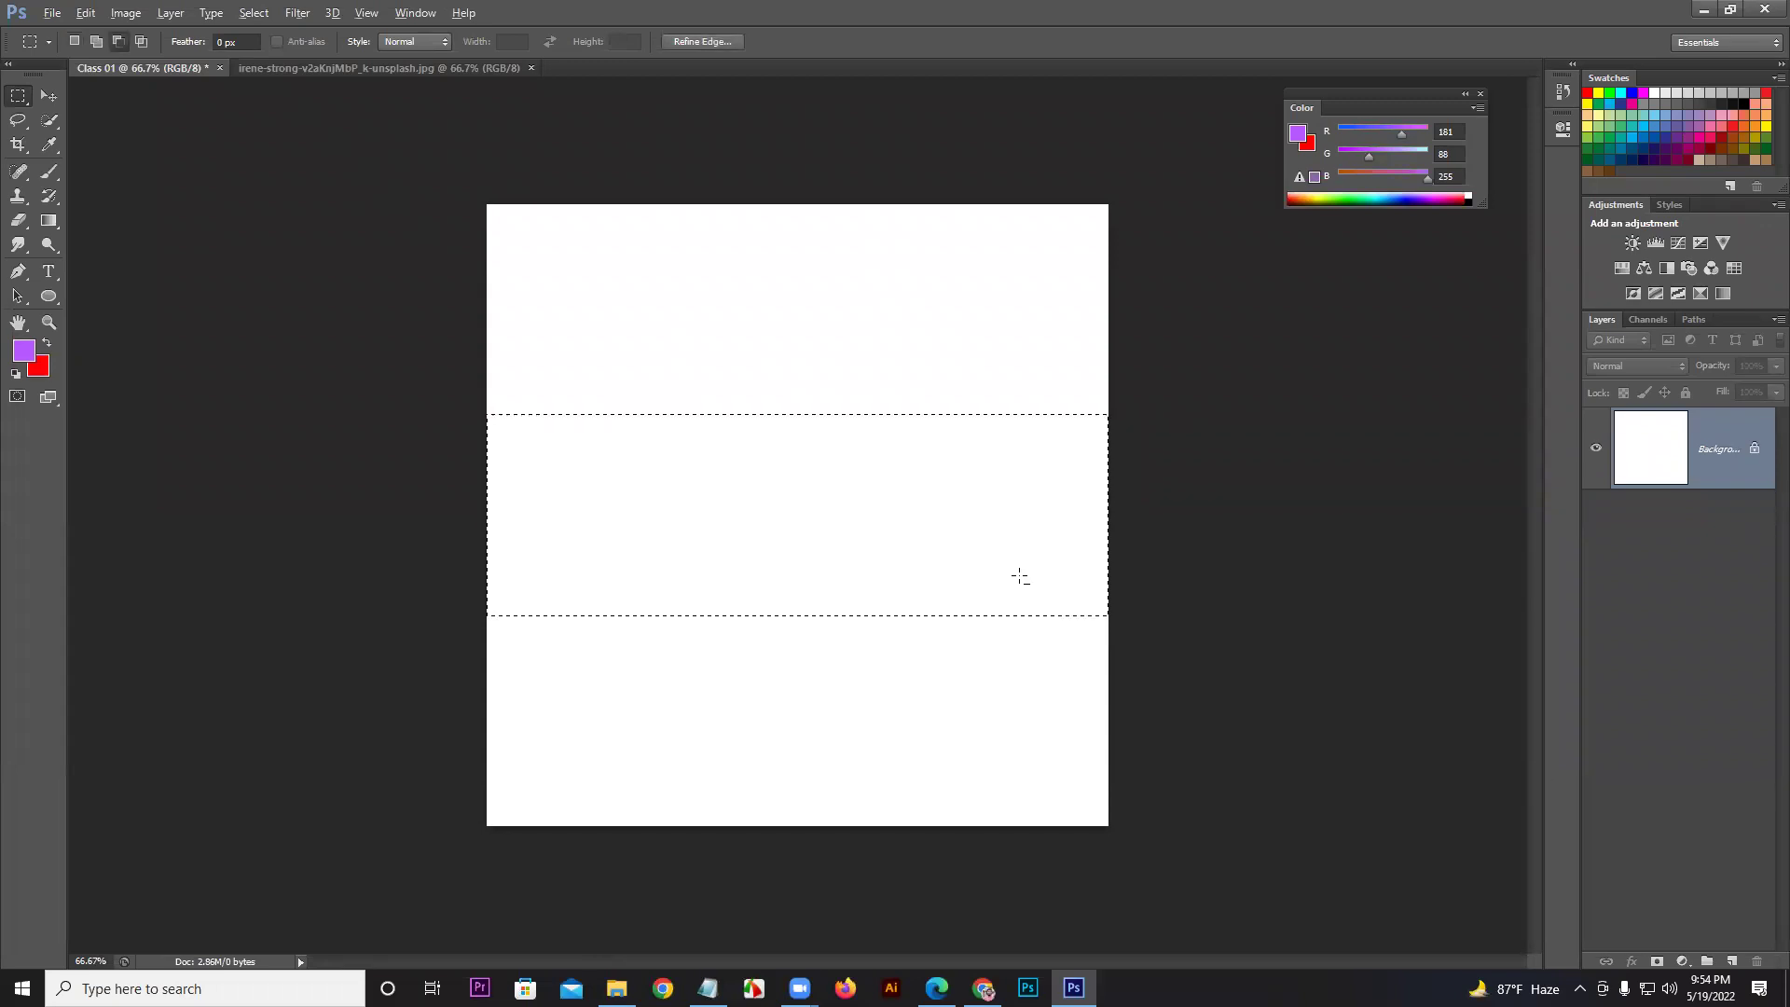
{"action": "key", "text": "alt+BackSpace"}
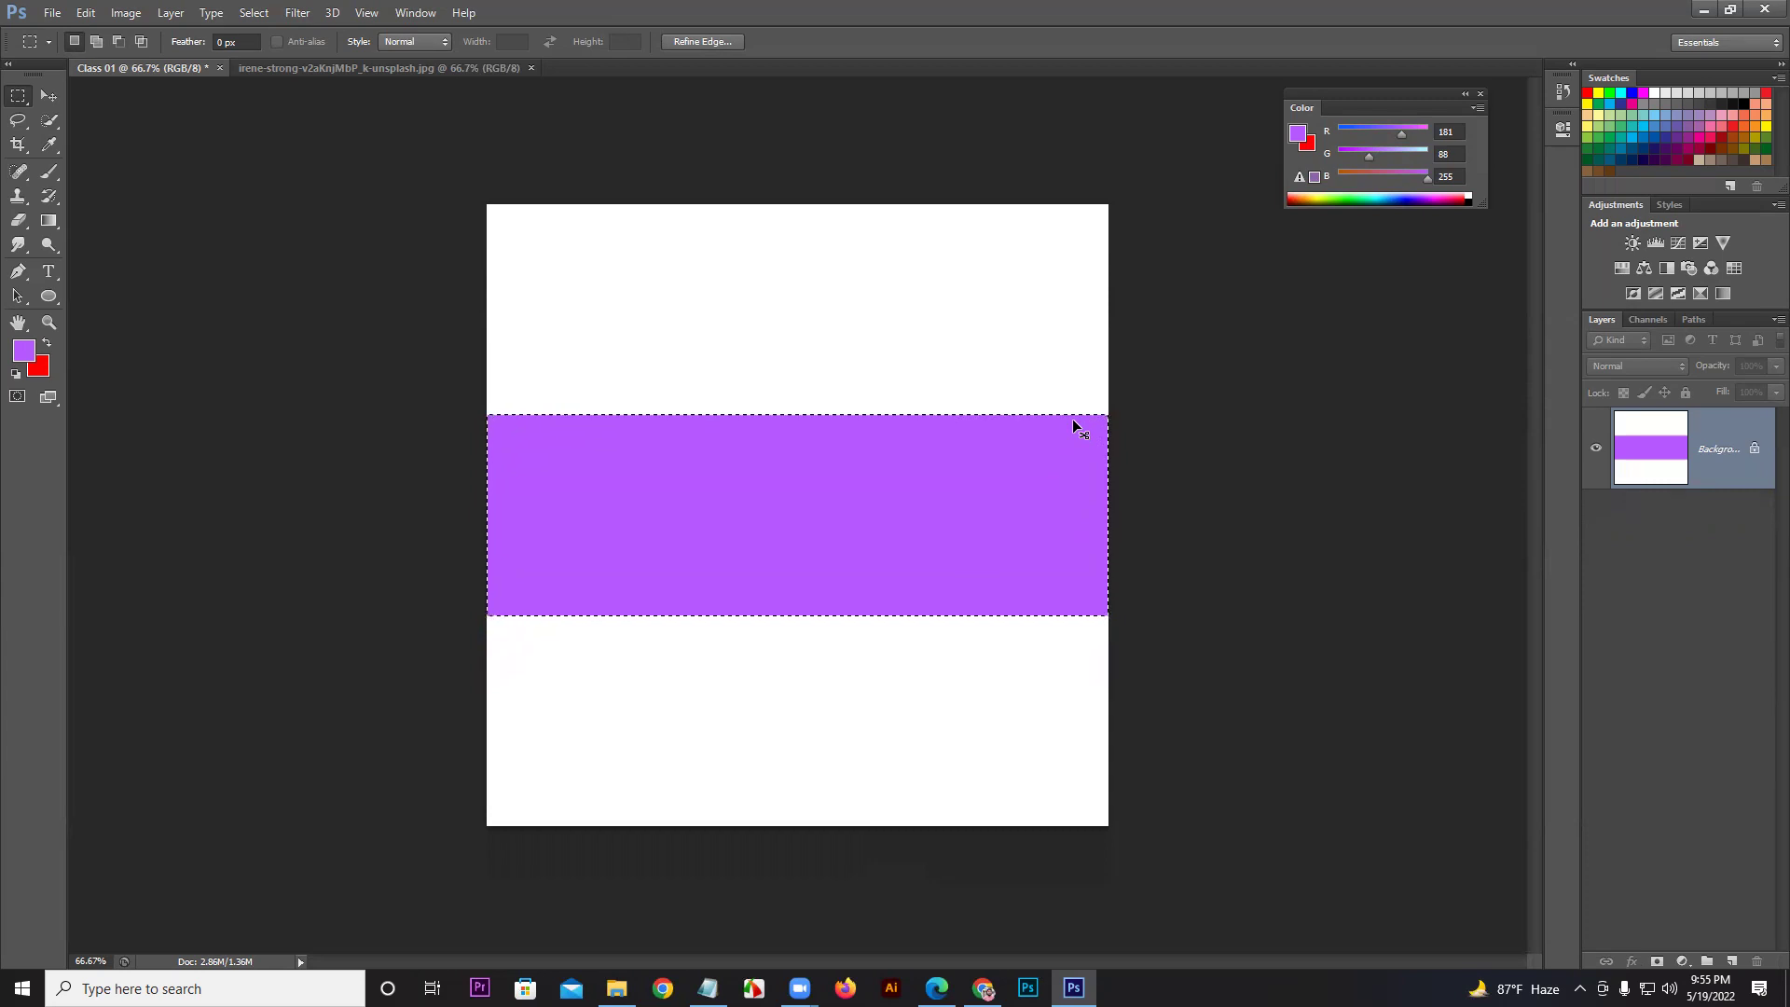
{"action": "key", "text": "ctrl+d"}
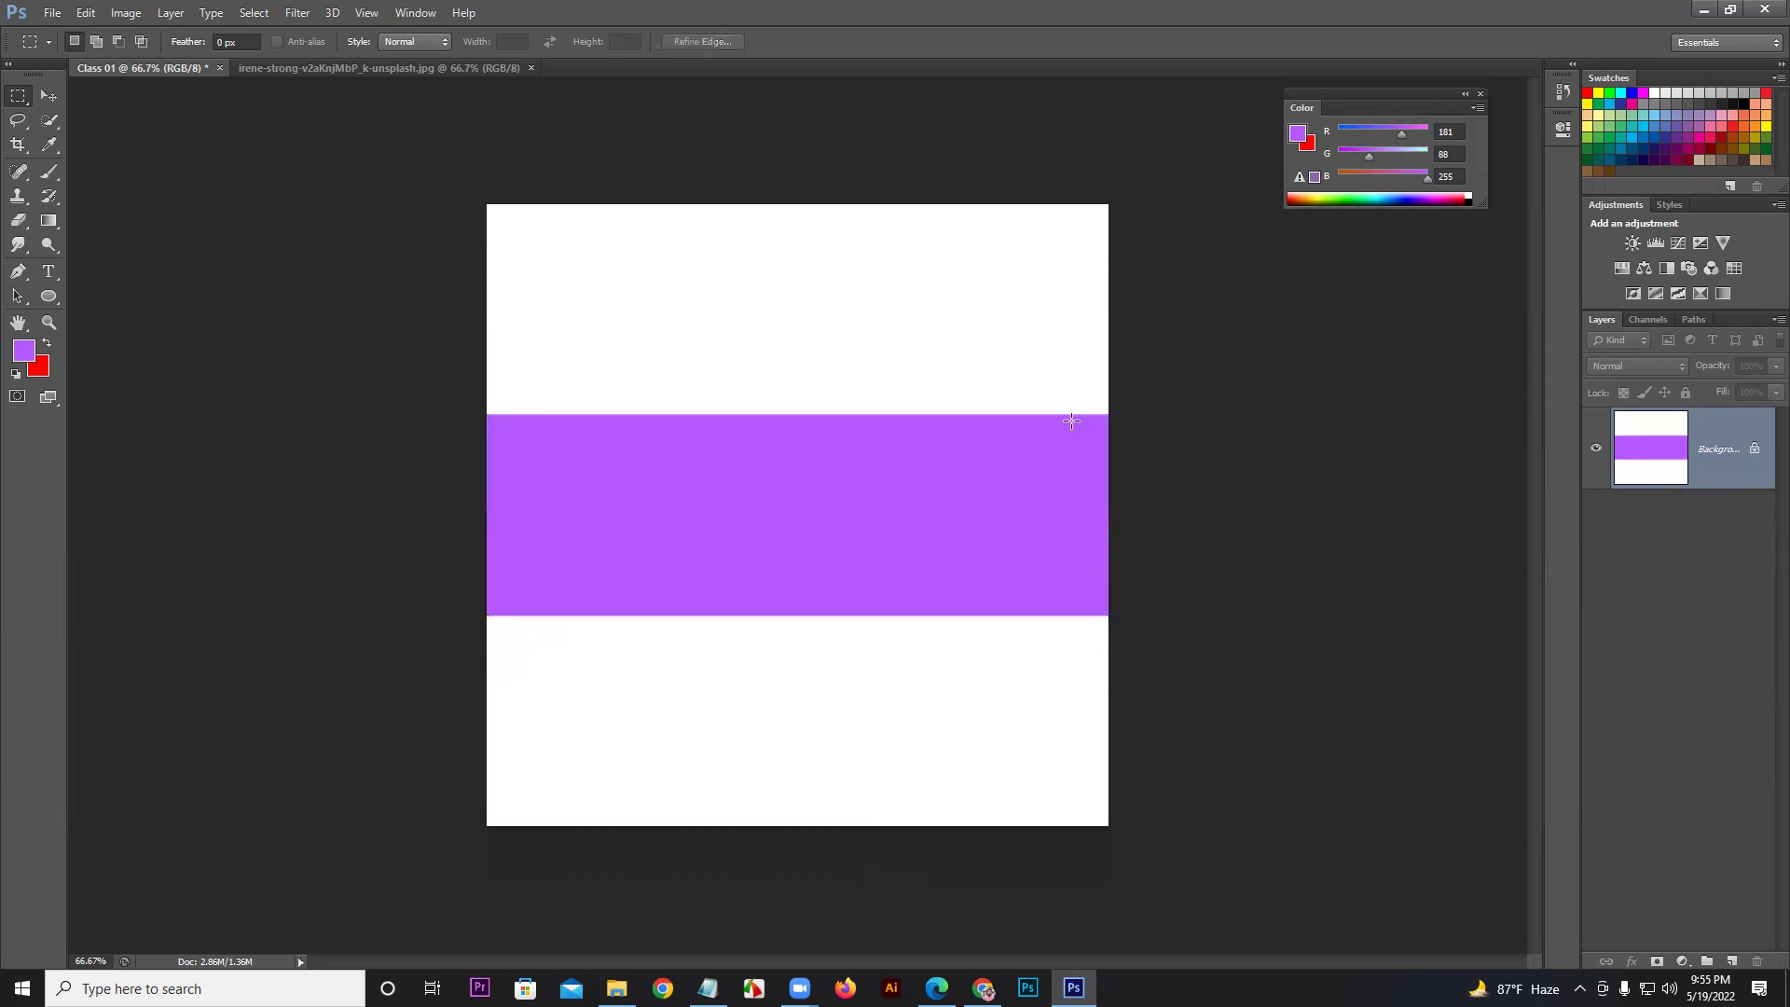
{"action": "key", "text": "ctrl+shift+d"}
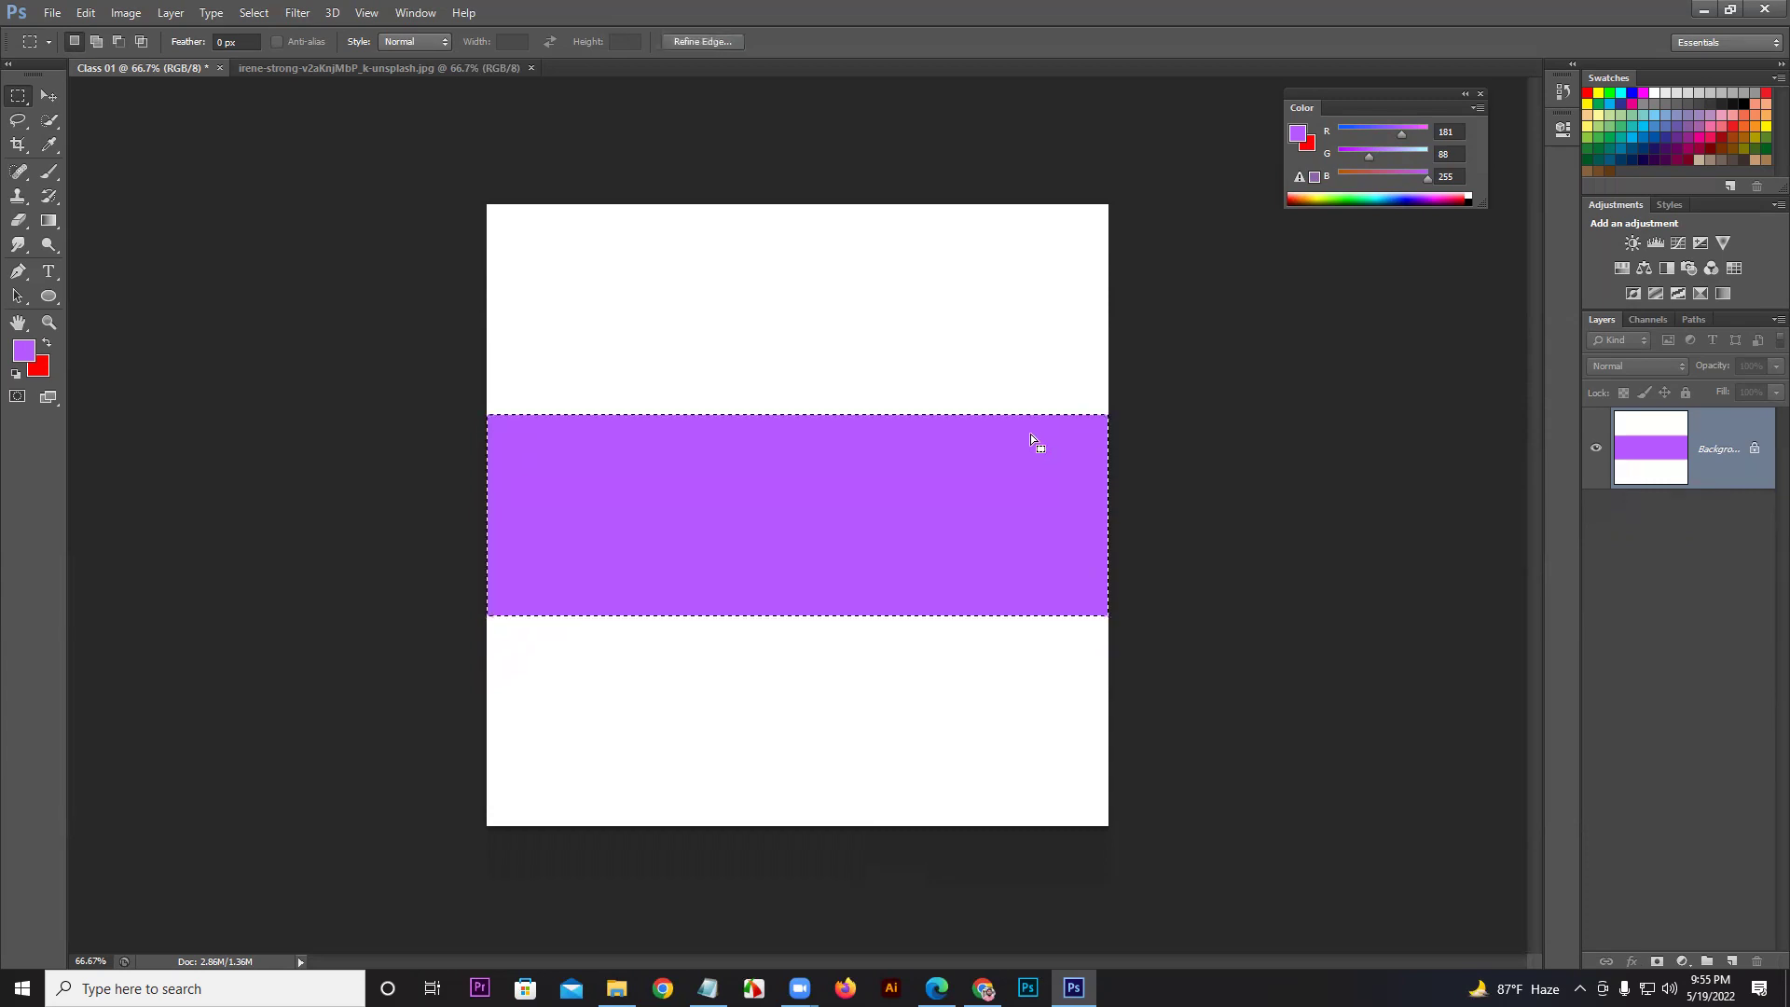
Step: Deselect the band and remove the purple fill, leaving the canvas all white
{"action": "right_click", "coordinate": [1029, 436]}
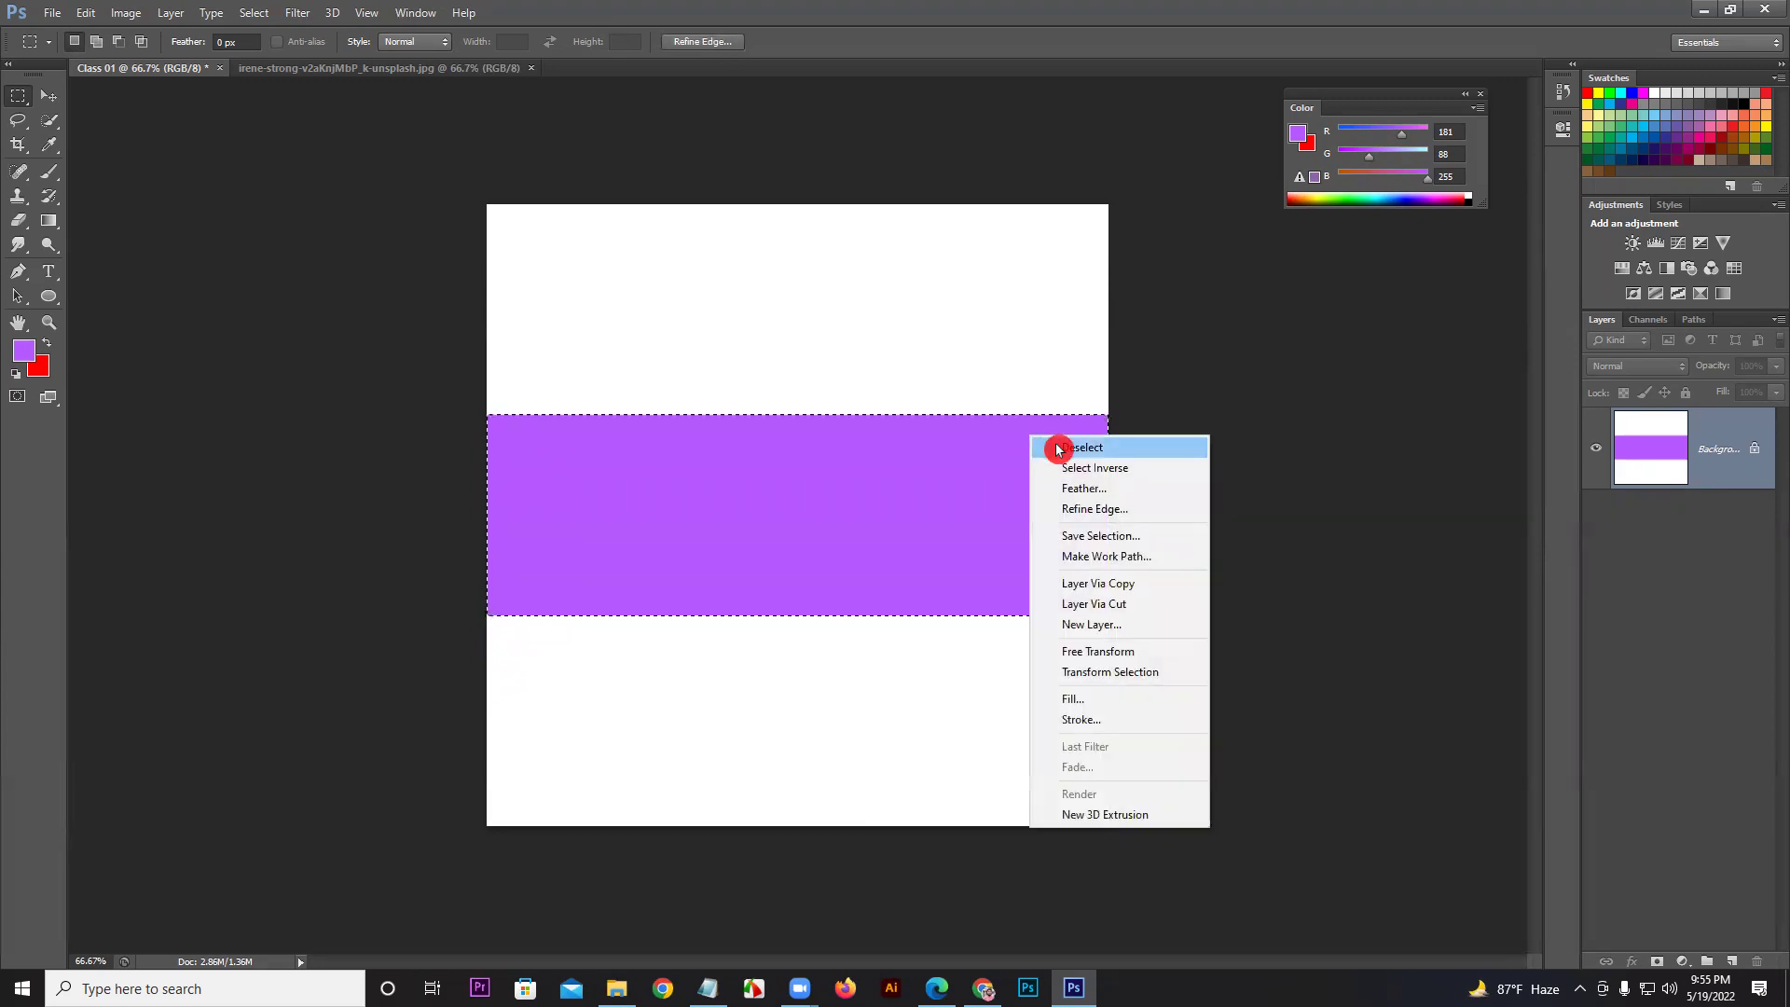
{"action": "left_click", "coordinate": [1116, 451]}
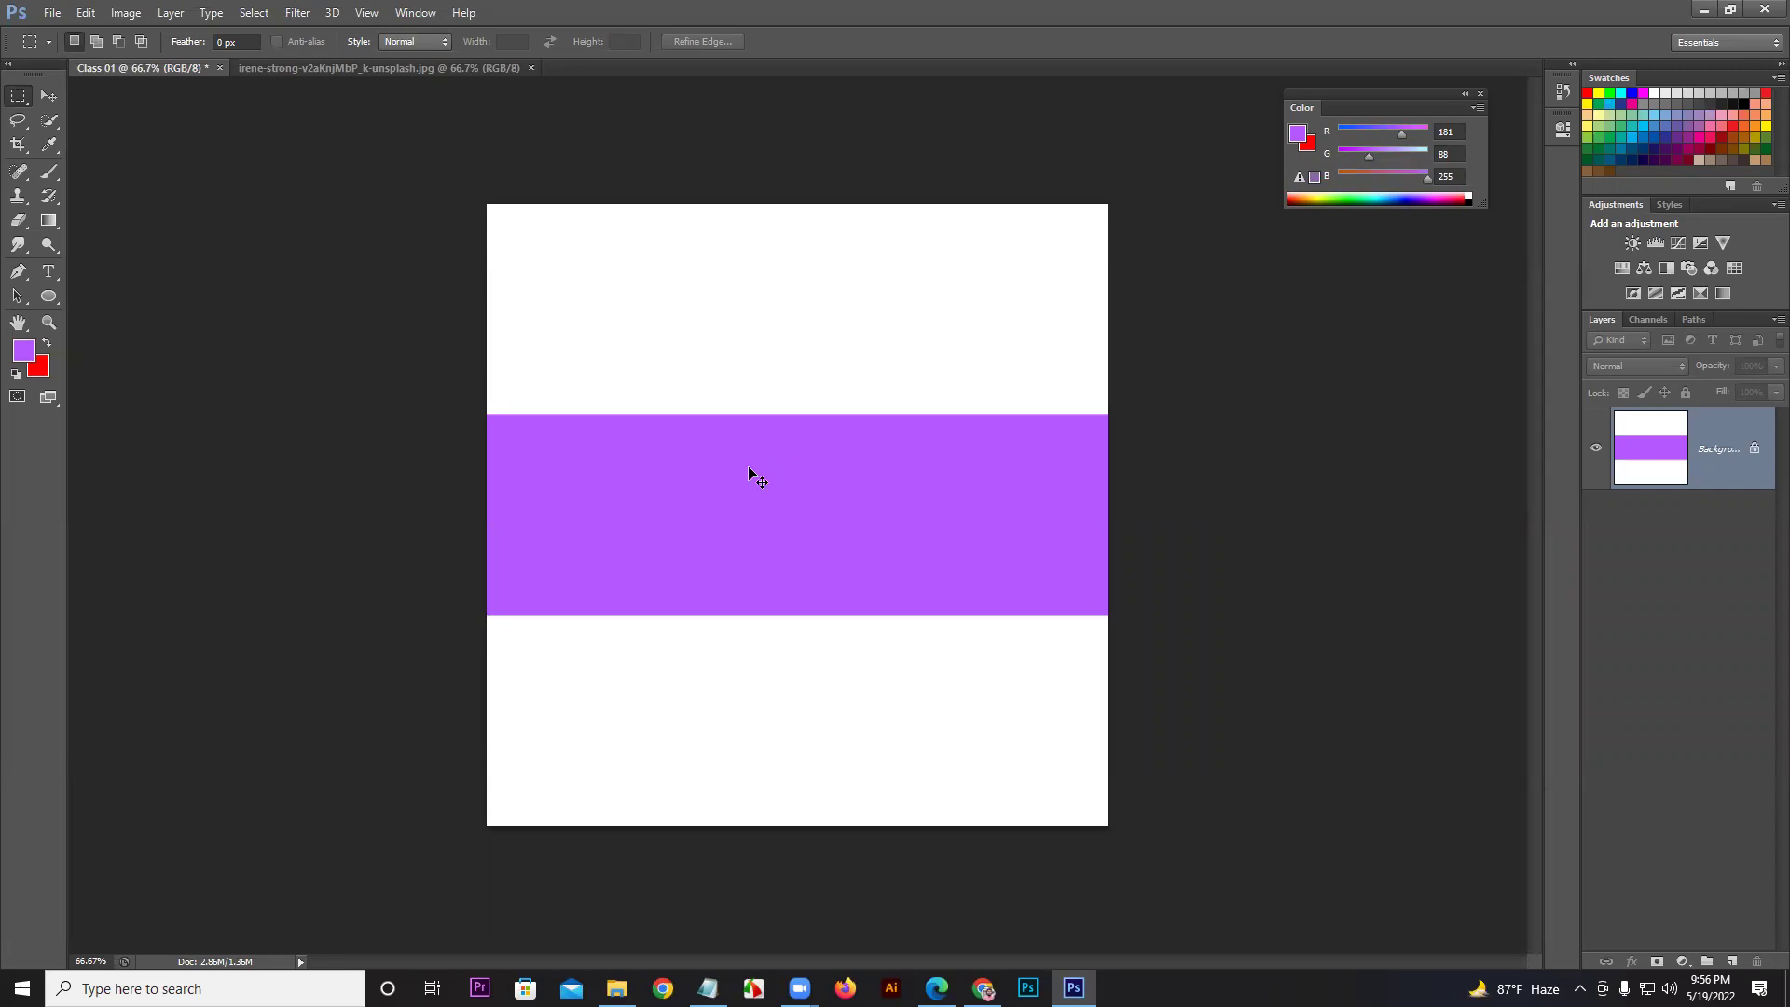
{"action": "key", "text": "ctrl+x"}
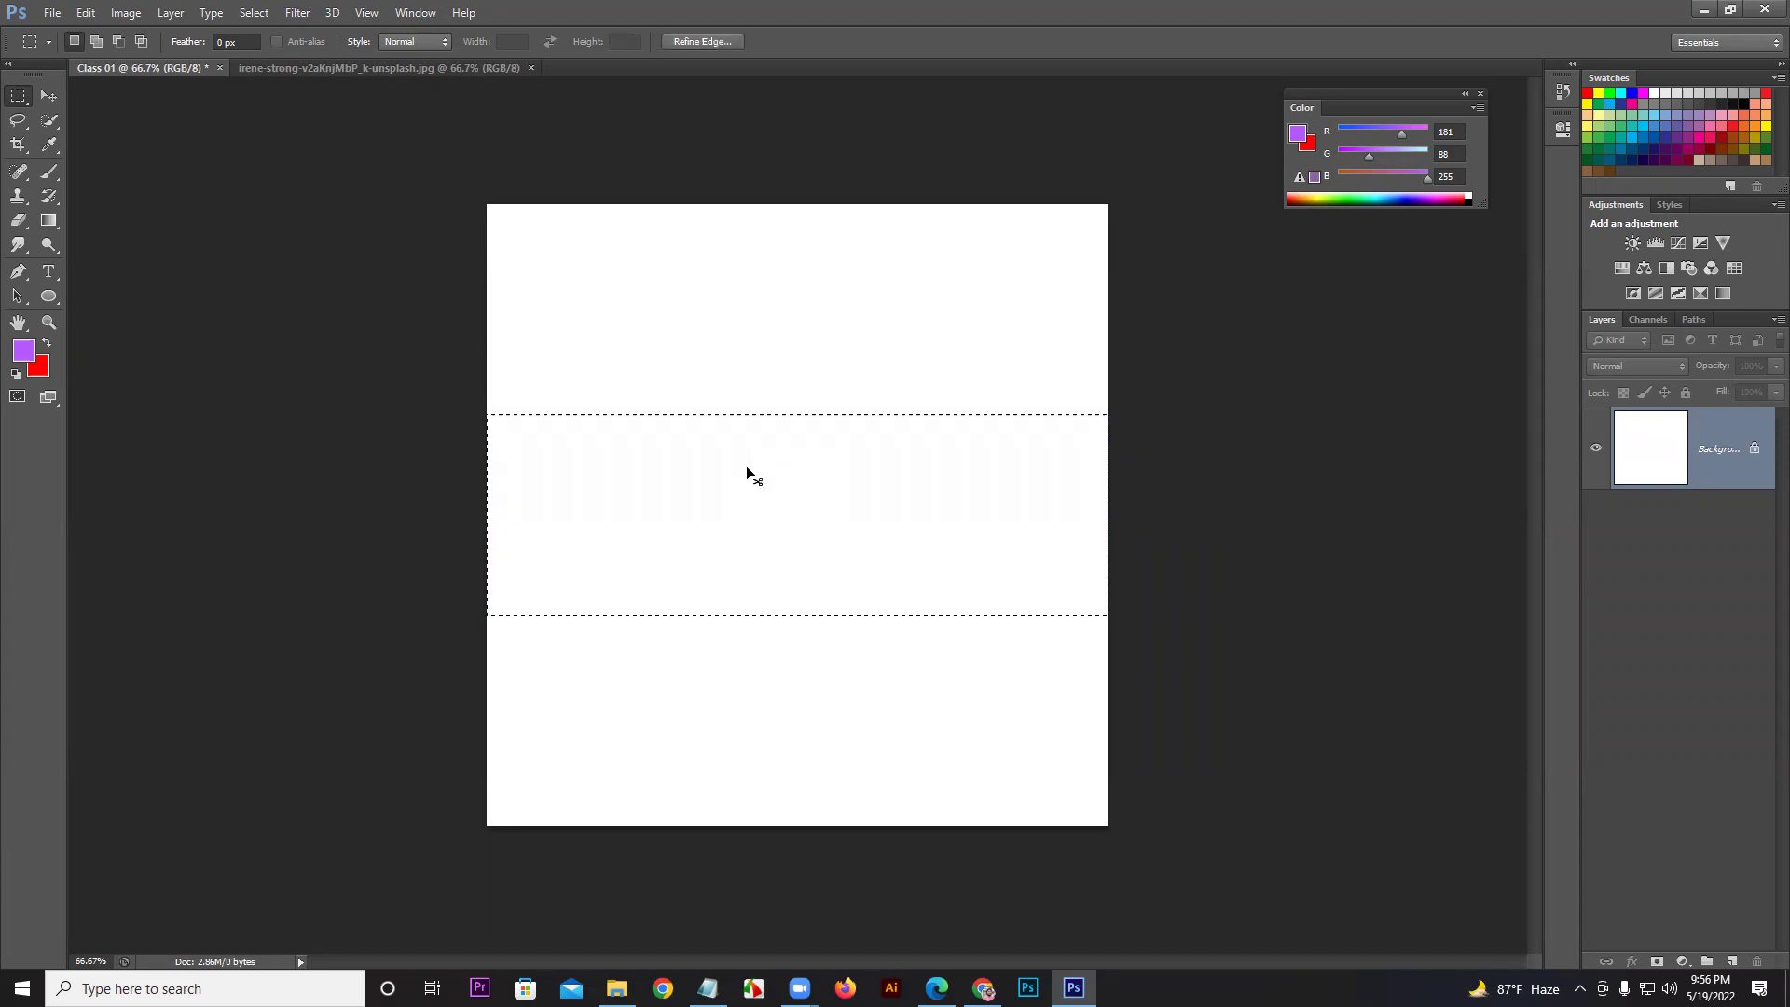
Step: Draw and clear practice marquees, ending with a roughly 2.51 × 1.54 inch rectangular selection
{"action": "key", "text": "ctrl+d"}
{"action": "left_click_drag", "start_coordinate": [543, 320], "coordinate": [573, 405]}
{"action": "left_click", "coordinate": [558, 382]}
{"action": "left_click_drag", "start_coordinate": [560, 319], "coordinate": [659, 599]}
{"action": "right_click", "coordinate": [642, 551]}
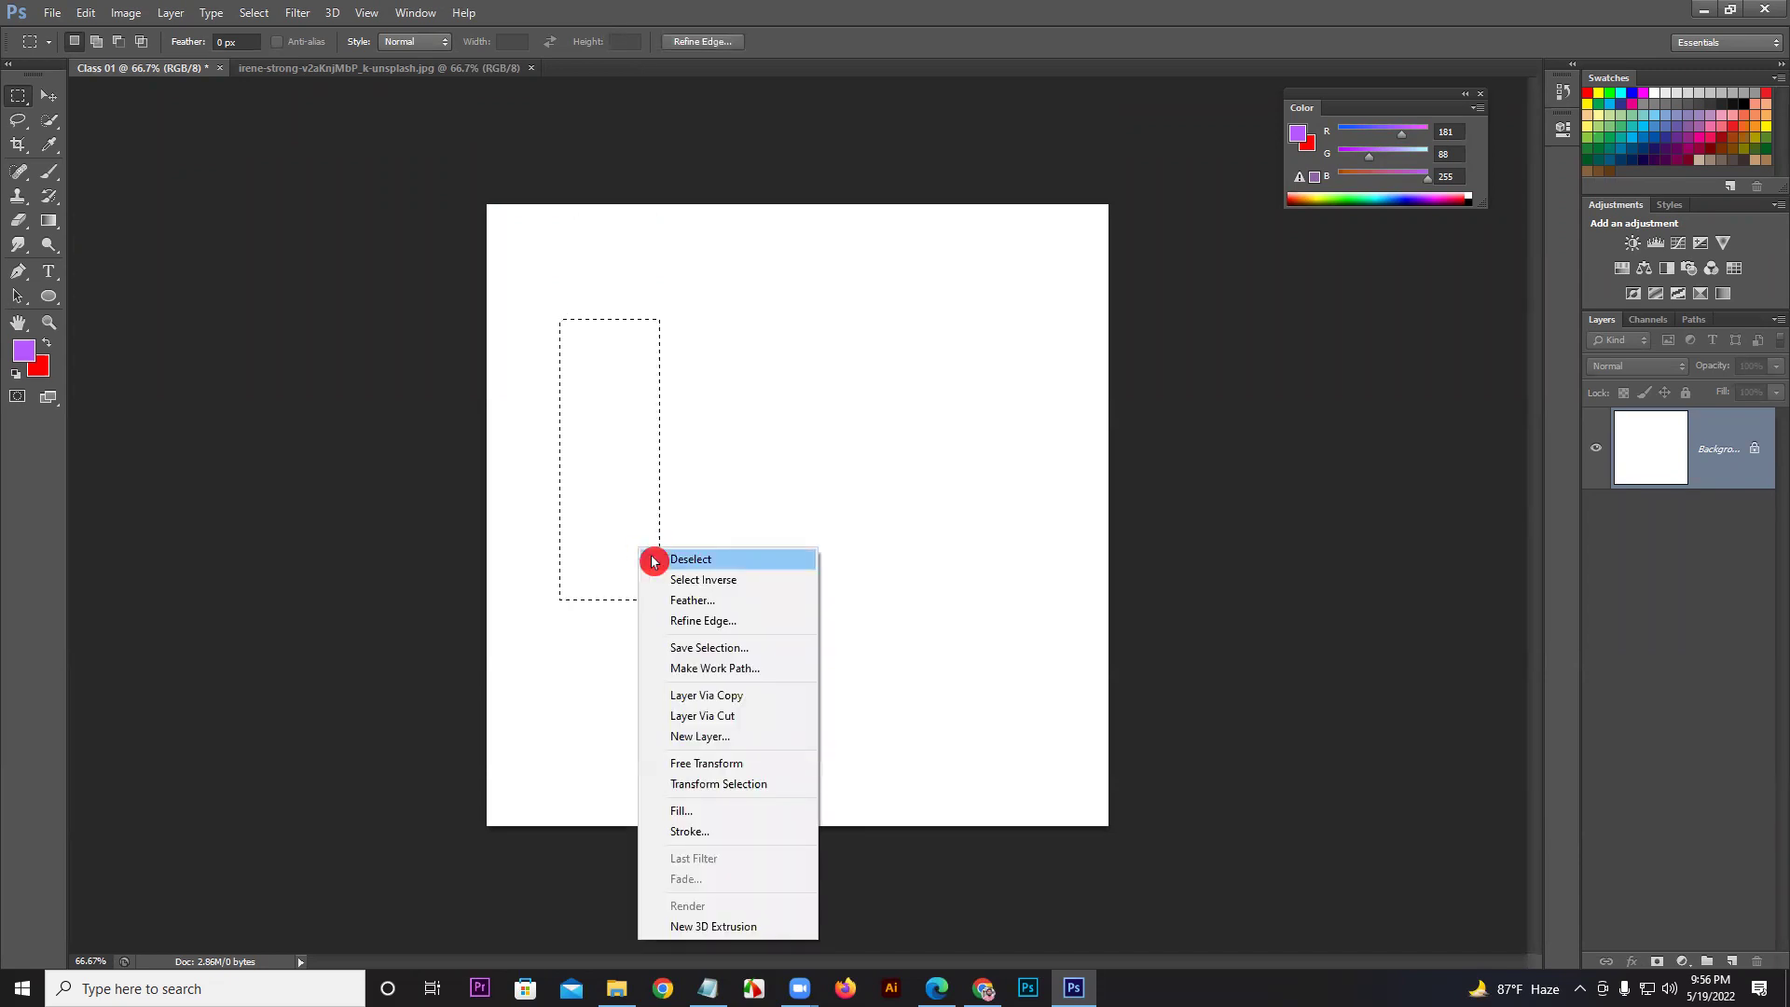
{"action": "left_click", "coordinate": [654, 560]}
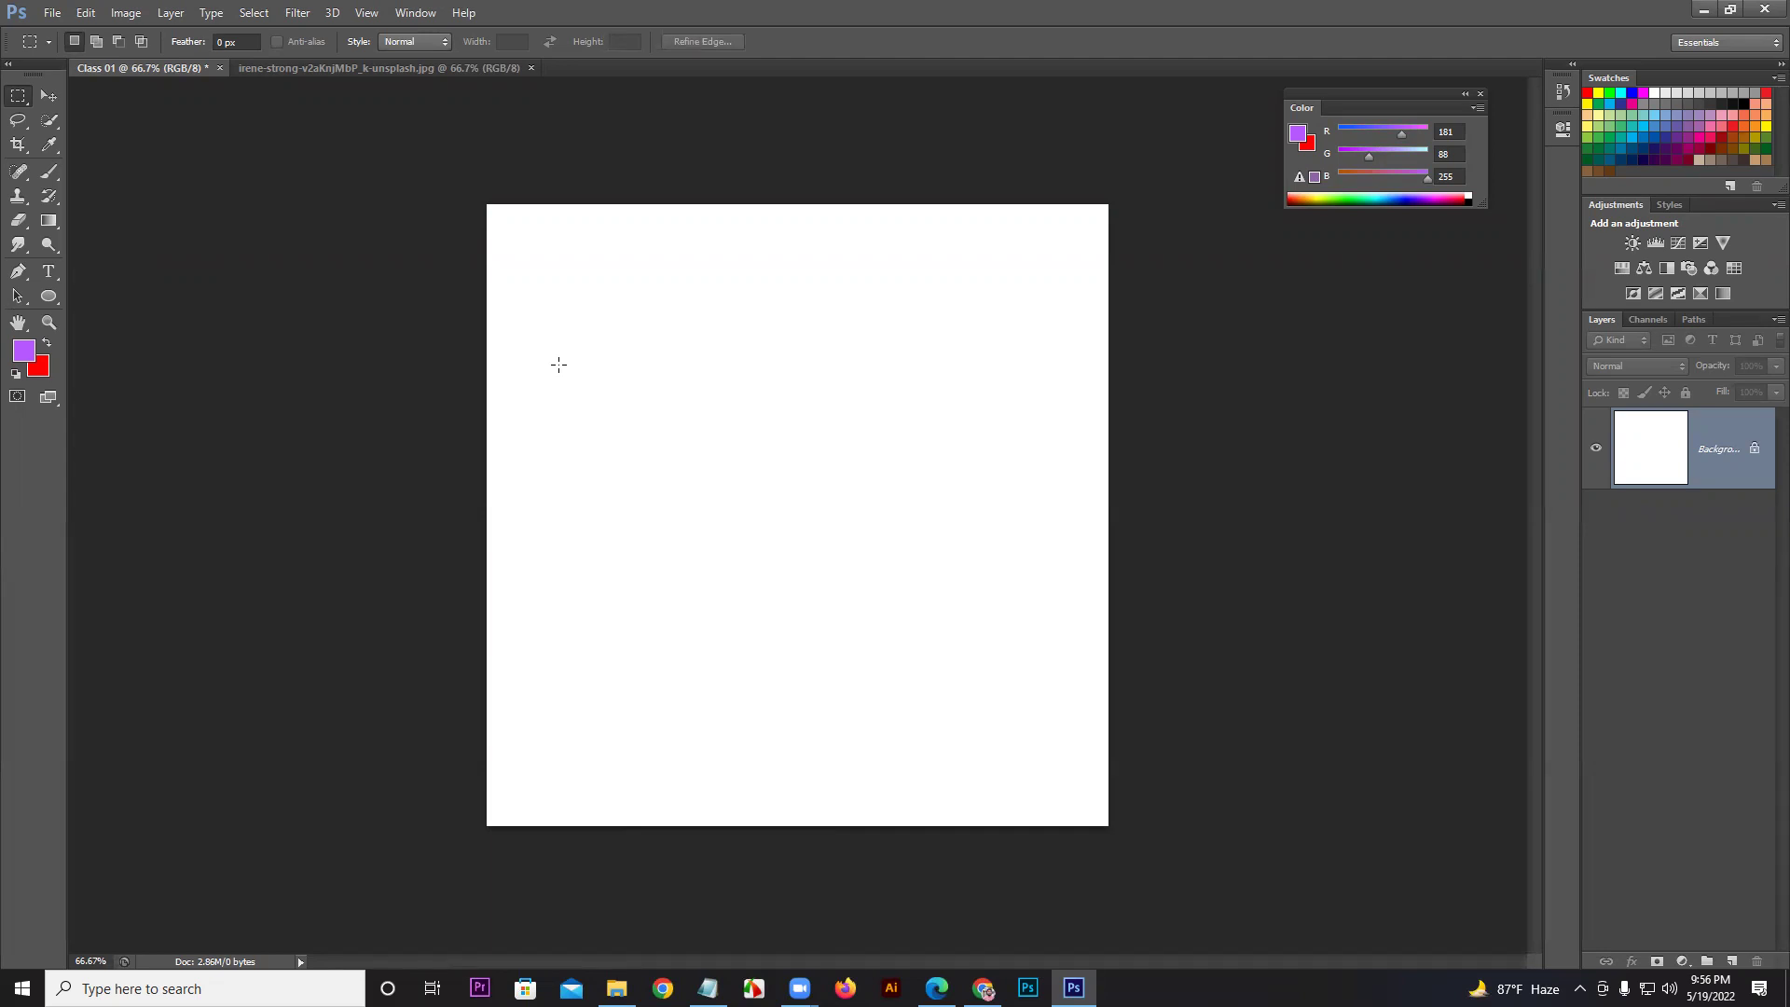
{"action": "left_click_drag", "start_coordinate": [588, 422], "coordinate": [1025, 653]}
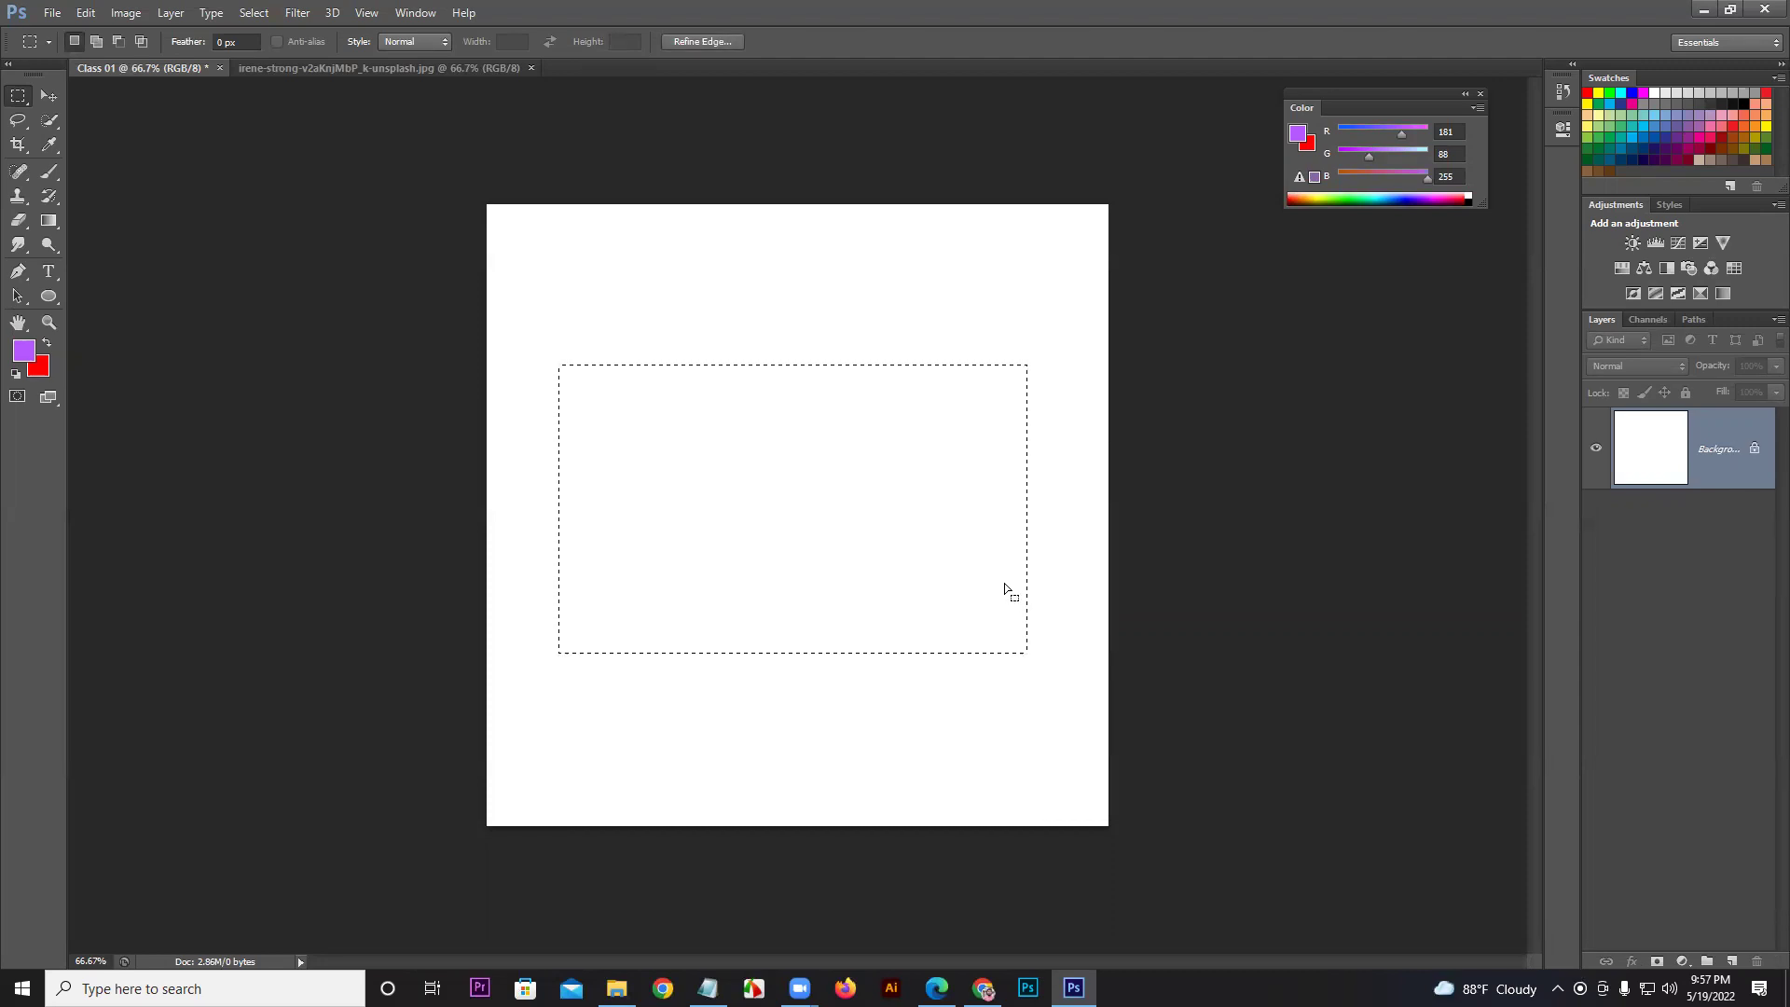
Step: Drag a large rectangular marquee across the blank canvas, clearing the selection before and after
{"action": "left_click", "coordinate": [982, 569]}
{"action": "left_click_drag", "start_coordinate": [542, 301], "coordinate": [1060, 777]}
{"action": "left_click", "coordinate": [1060, 746]}
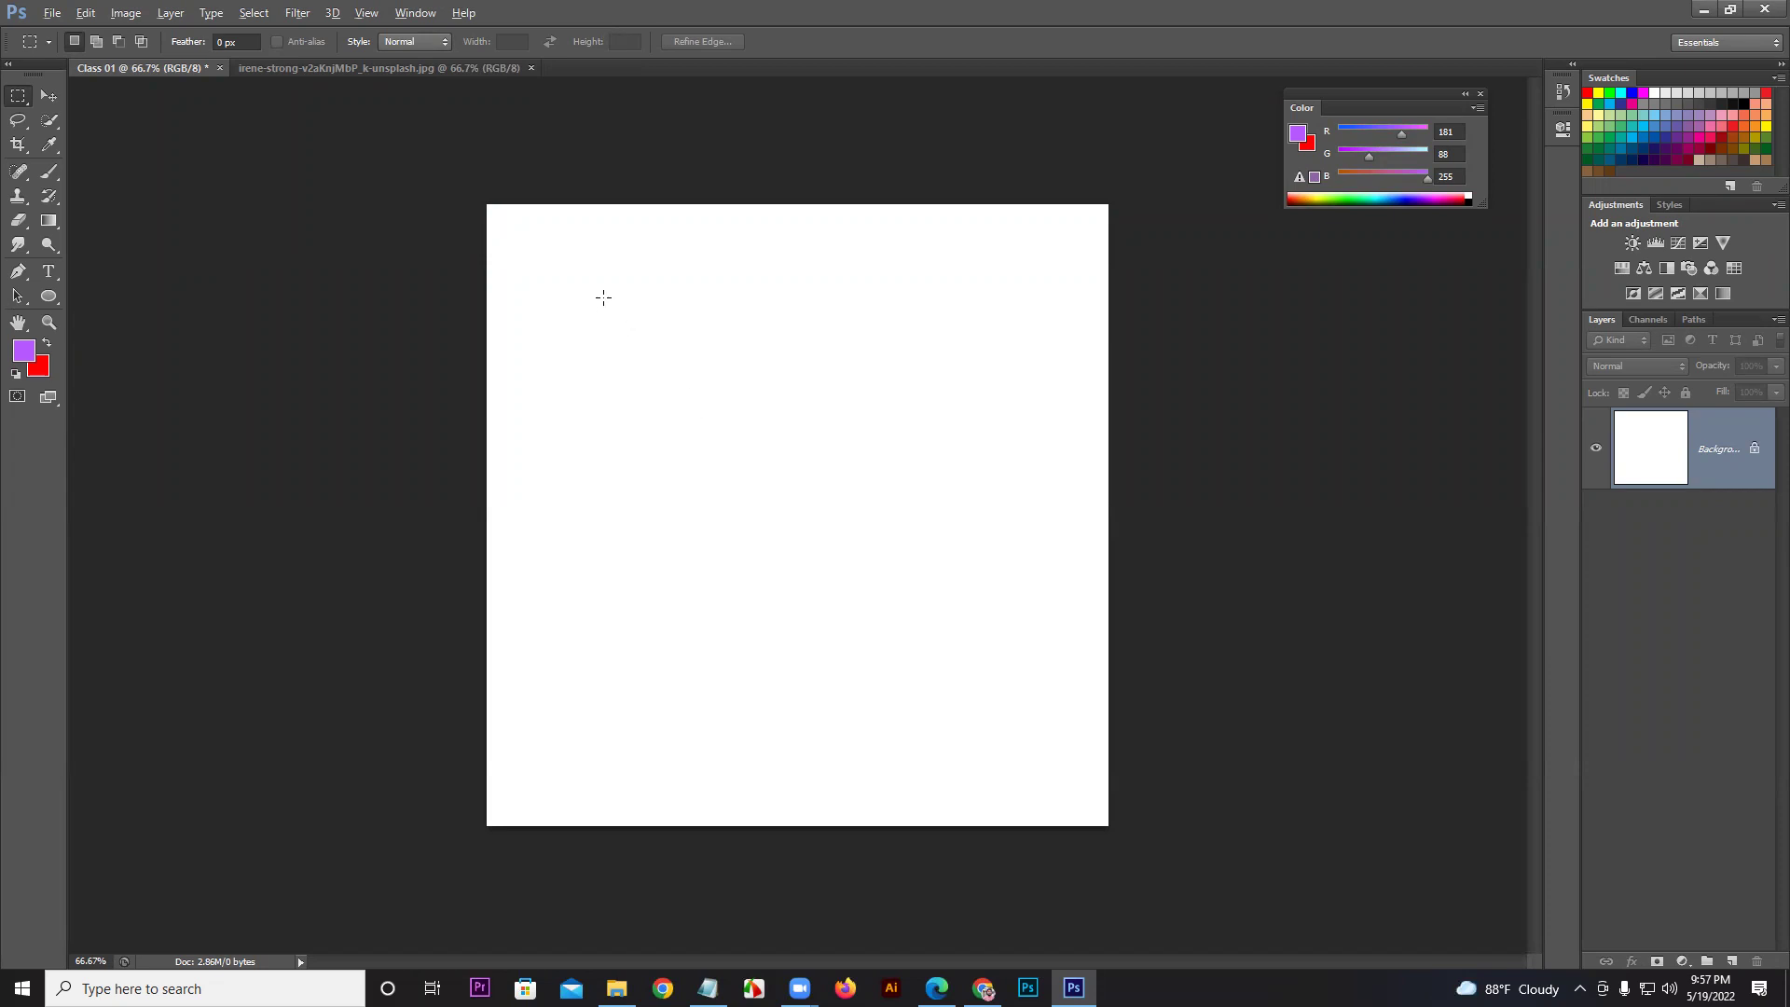
Step: Draw and clear a few small rectangular selections, ending with a square centred on a point
{"action": "mouse_move", "coordinate": [603, 297]}
{"action": "left_mouse_down"}
{"action": "mouse_move", "coordinate": [701, 407]}
{"action": "mouse_move", "coordinate": [676, 370]}
{"action": "mouse_move", "coordinate": [690, 383]}
{"action": "left_mouse_up"}
{"action": "left_click", "coordinate": [690, 383]}
{"action": "left_click_drag", "start_coordinate": [683, 300], "coordinate": [836, 480]}
{"action": "left_click", "coordinate": [836, 469]}
{"action": "left_click_drag", "start_coordinate": [771, 459], "coordinate": [997, 687]}
Step: Practise drawing and clearing a series of rectangular selections around the canvas middle
{"action": "left_click", "coordinate": [124, 71]}
{"action": "left_click_drag", "start_coordinate": [527, 250], "coordinate": [819, 380]}
{"action": "left_click_drag", "start_coordinate": [676, 443], "coordinate": [907, 556]}
{"action": "left_click_drag", "start_coordinate": [643, 383], "coordinate": [975, 544]}
{"action": "left_click", "coordinate": [952, 536]}
{"action": "left_click_drag", "start_coordinate": [601, 325], "coordinate": [990, 568]}
{"action": "left_click", "coordinate": [991, 569]}
{"action": "left_click_drag", "start_coordinate": [751, 420], "coordinate": [938, 559]}
{"action": "left_click", "coordinate": [939, 560]}
{"action": "left_click_drag", "start_coordinate": [641, 357], "coordinate": [872, 478]}
{"action": "left_click", "coordinate": [586, 366]}
{"action": "left_click_drag", "start_coordinate": [599, 320], "coordinate": [998, 516]}
Step: With Add to Selection on, merge overlapping rectangles into one wide selection
{"action": "left_click", "coordinate": [38, 82]}
{"action": "left_click", "coordinate": [97, 42]}
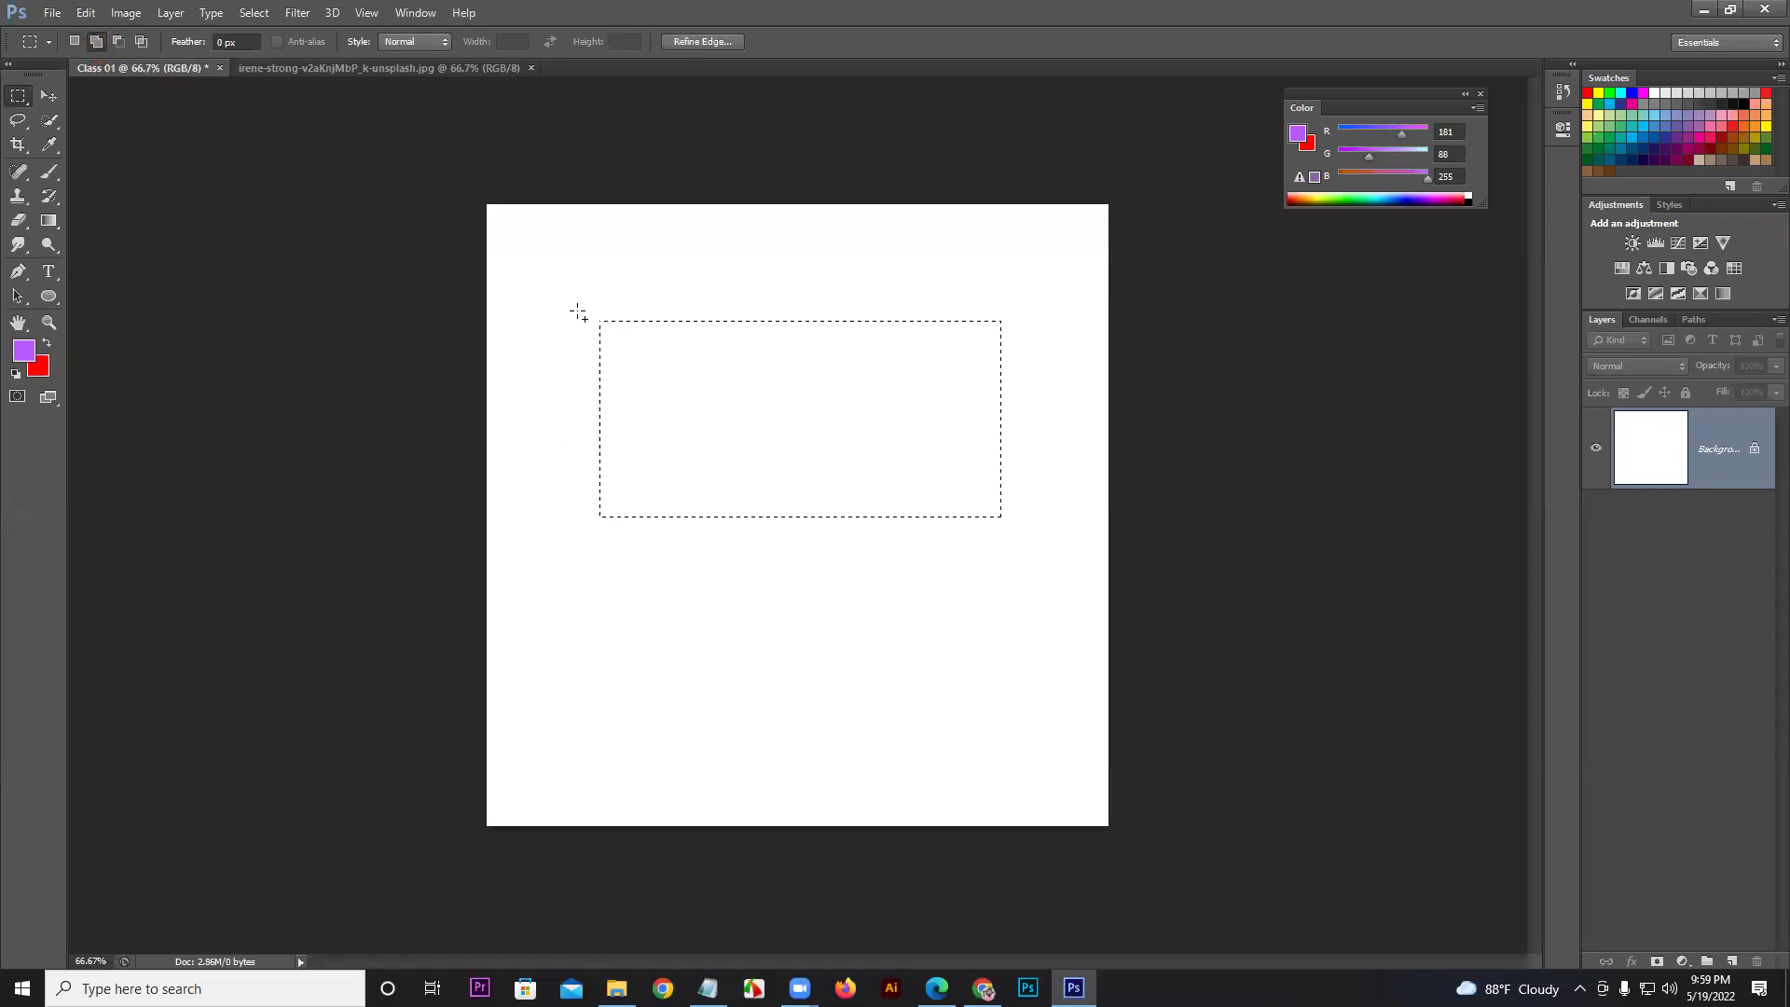
{"action": "left_click_drag", "start_coordinate": [578, 310], "coordinate": [1034, 545]}
{"action": "left_click_drag", "start_coordinate": [545, 485], "coordinate": [684, 562]}
{"action": "left_click_drag", "start_coordinate": [502, 282], "coordinate": [1088, 617]}
Step: With Subtract from Selection, cut the bottom strip and top part out of the wide selection
{"action": "left_click", "coordinate": [118, 42]}
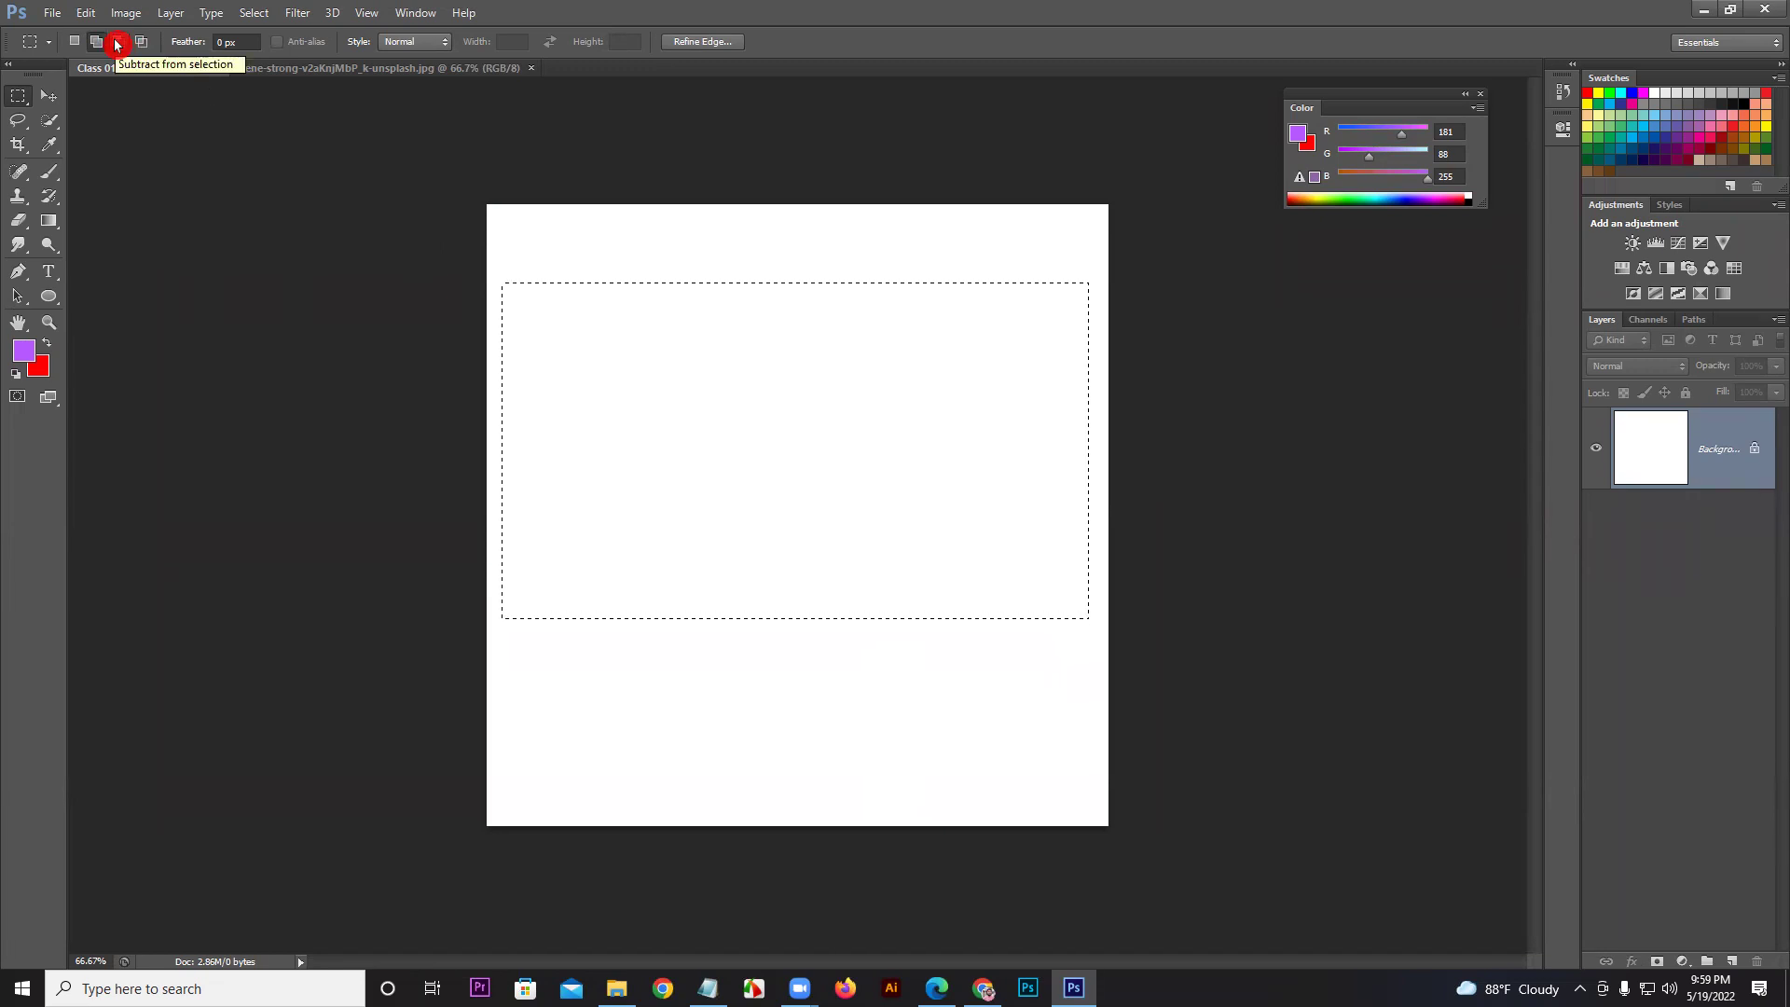
{"action": "left_click_drag", "start_coordinate": [492, 565], "coordinate": [1169, 774]}
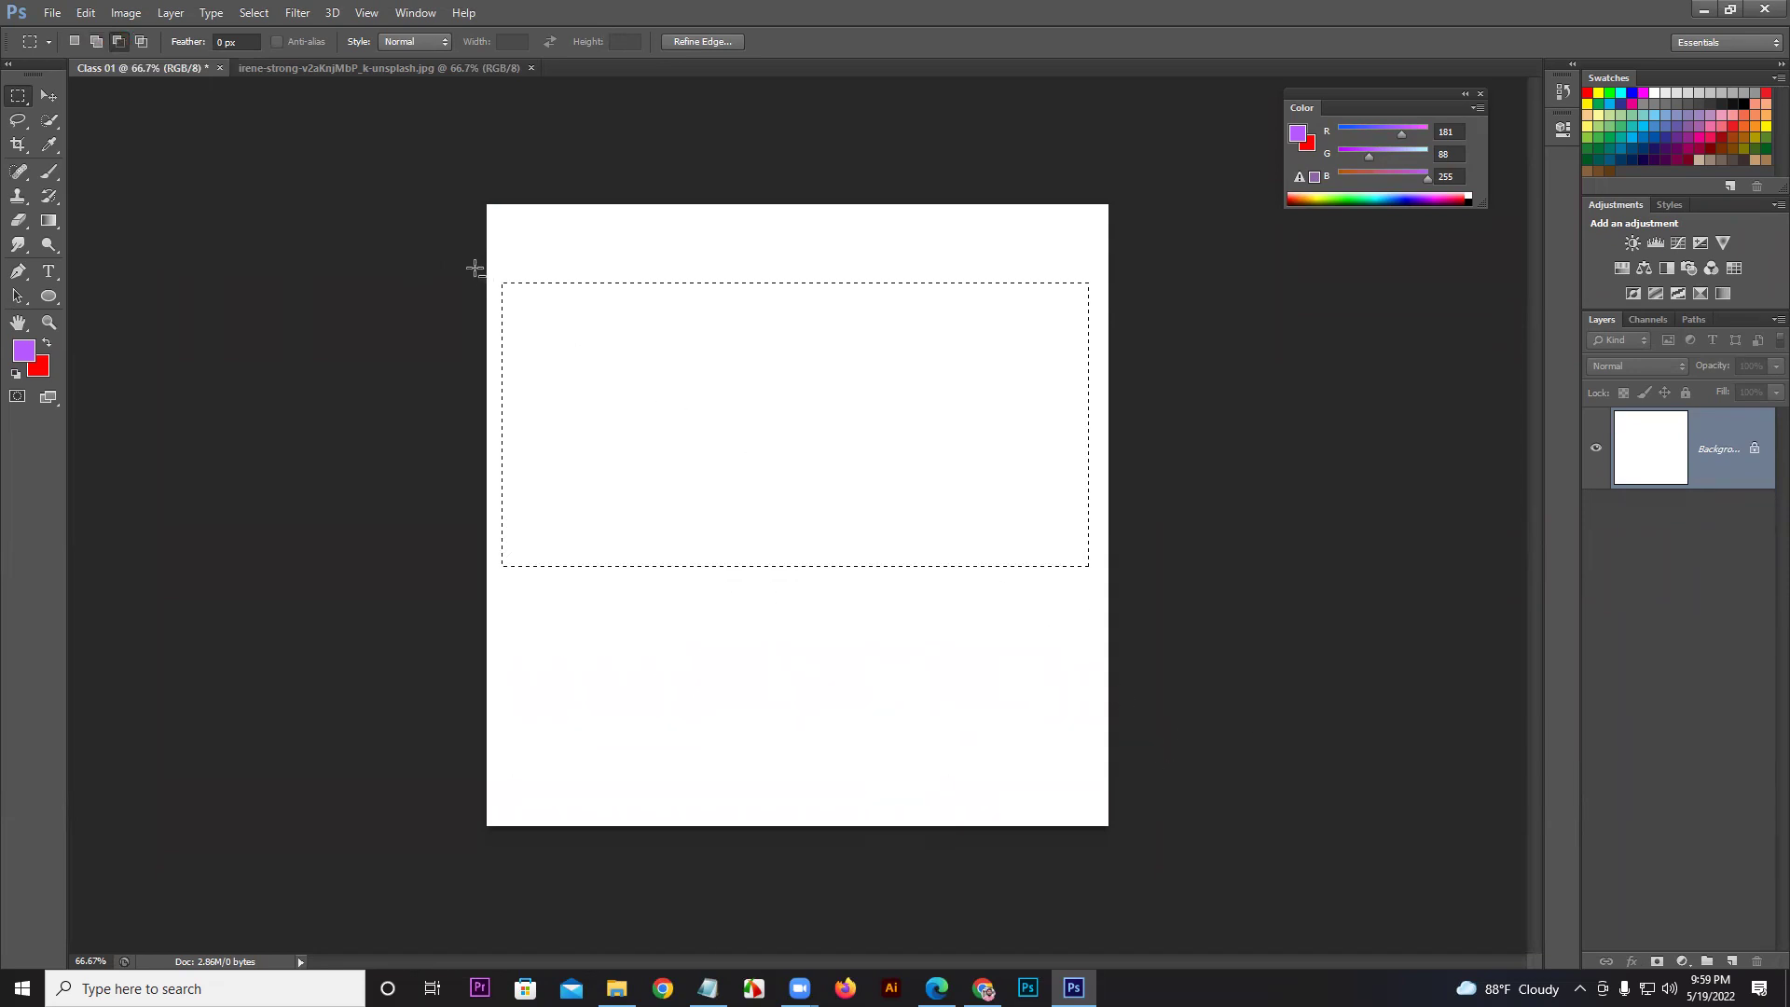
{"action": "left_click_drag", "start_coordinate": [510, 275], "coordinate": [1143, 361]}
{"action": "left_click", "coordinate": [143, 42]}
Step: Try Intersect with Selection outside the marquee, dismiss the No pixels warning, and undo
{"action": "left_click", "coordinate": [141, 70]}
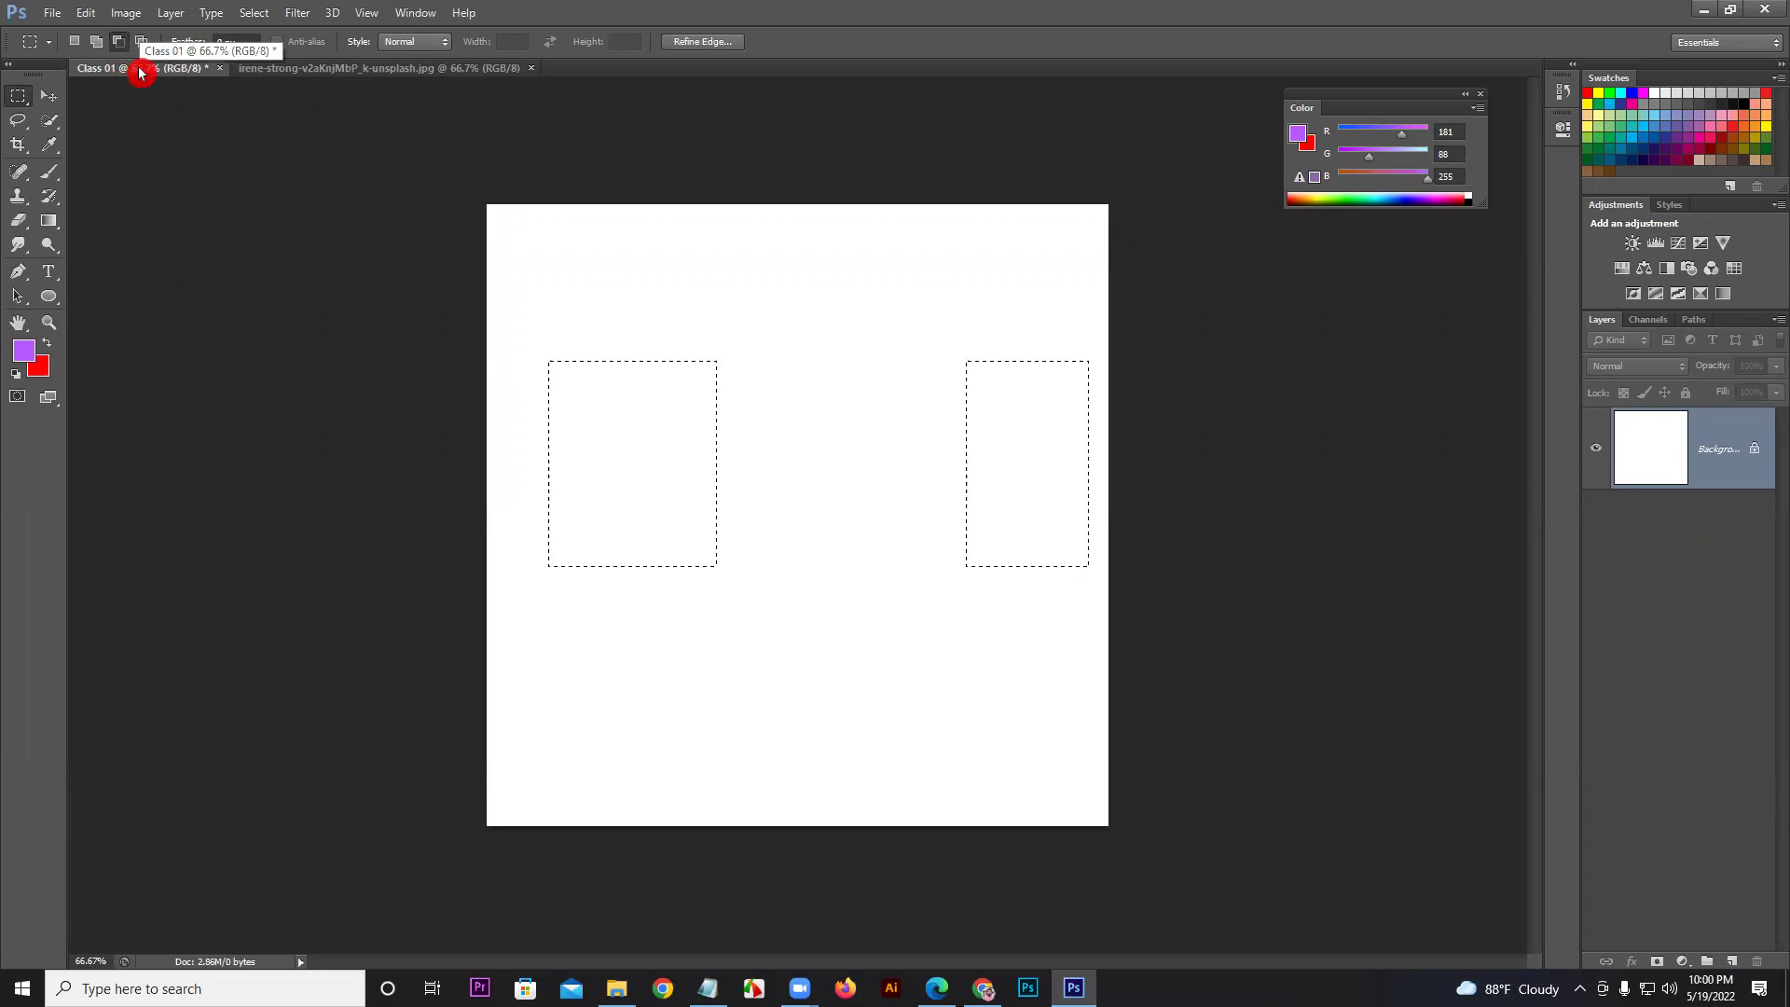
{"action": "key", "text": "ctrl+z"}
{"action": "left_click", "coordinate": [144, 43]}
{"action": "left_click_drag", "start_coordinate": [747, 400], "coordinate": [943, 715]}
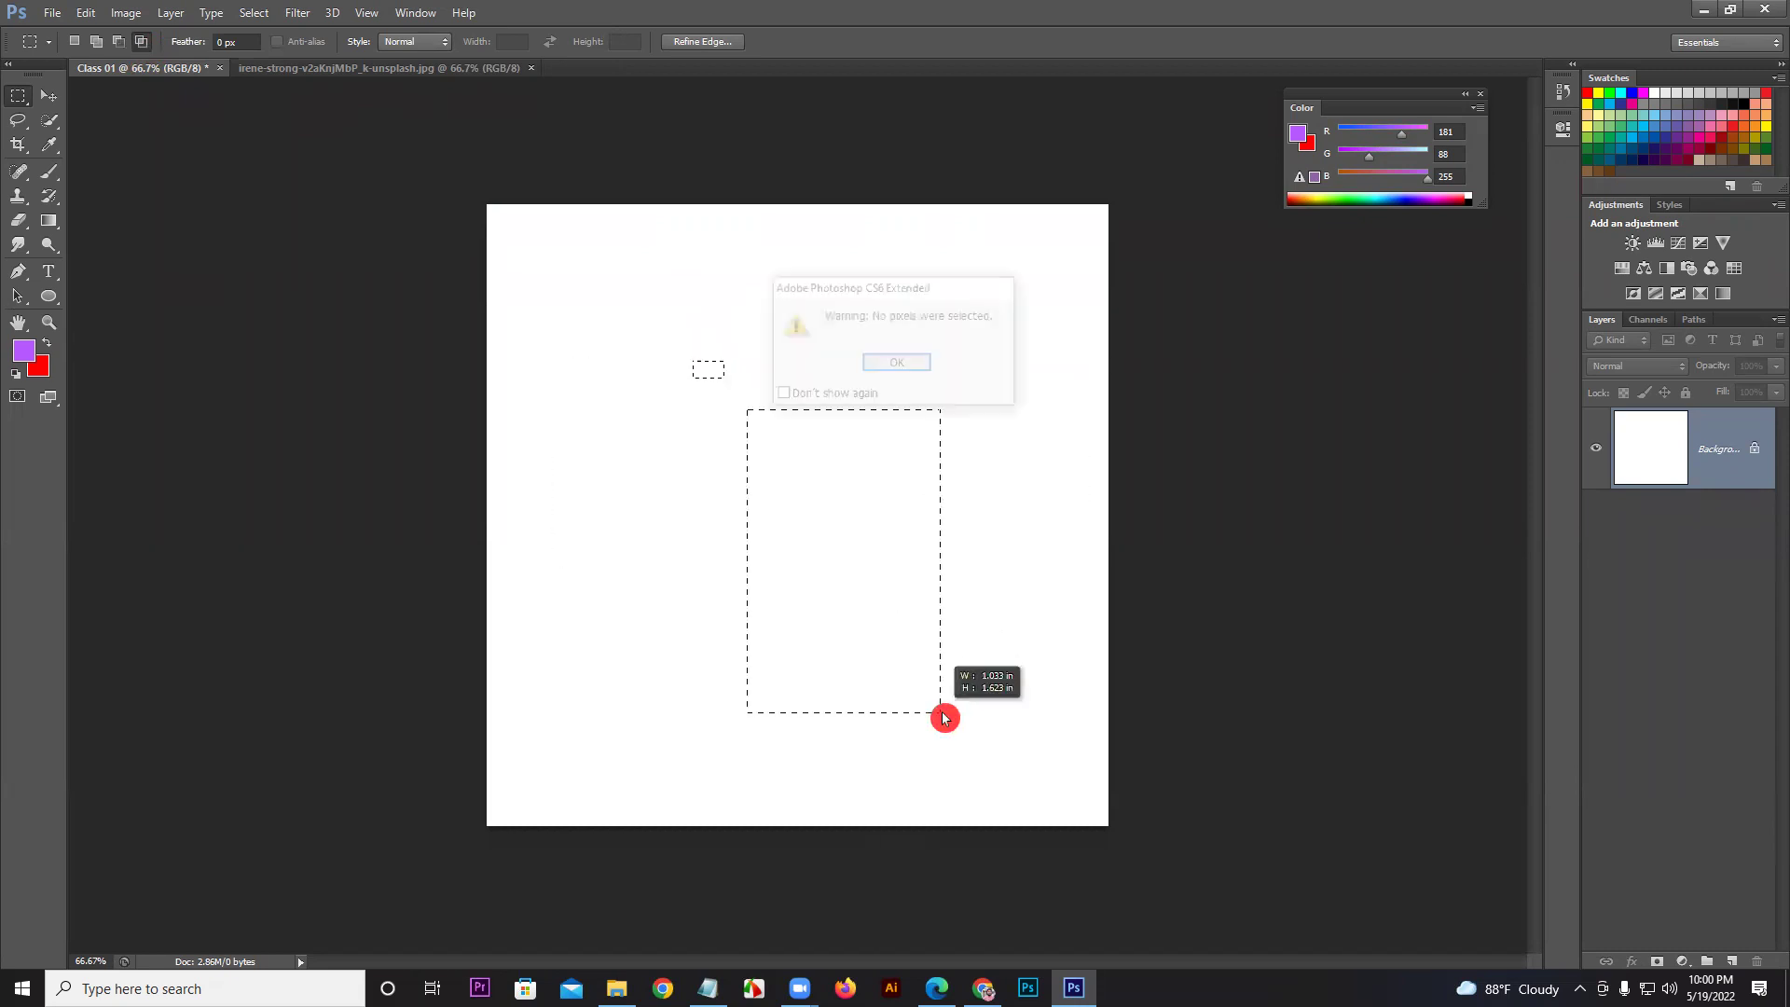
{"action": "left_click", "coordinate": [883, 364]}
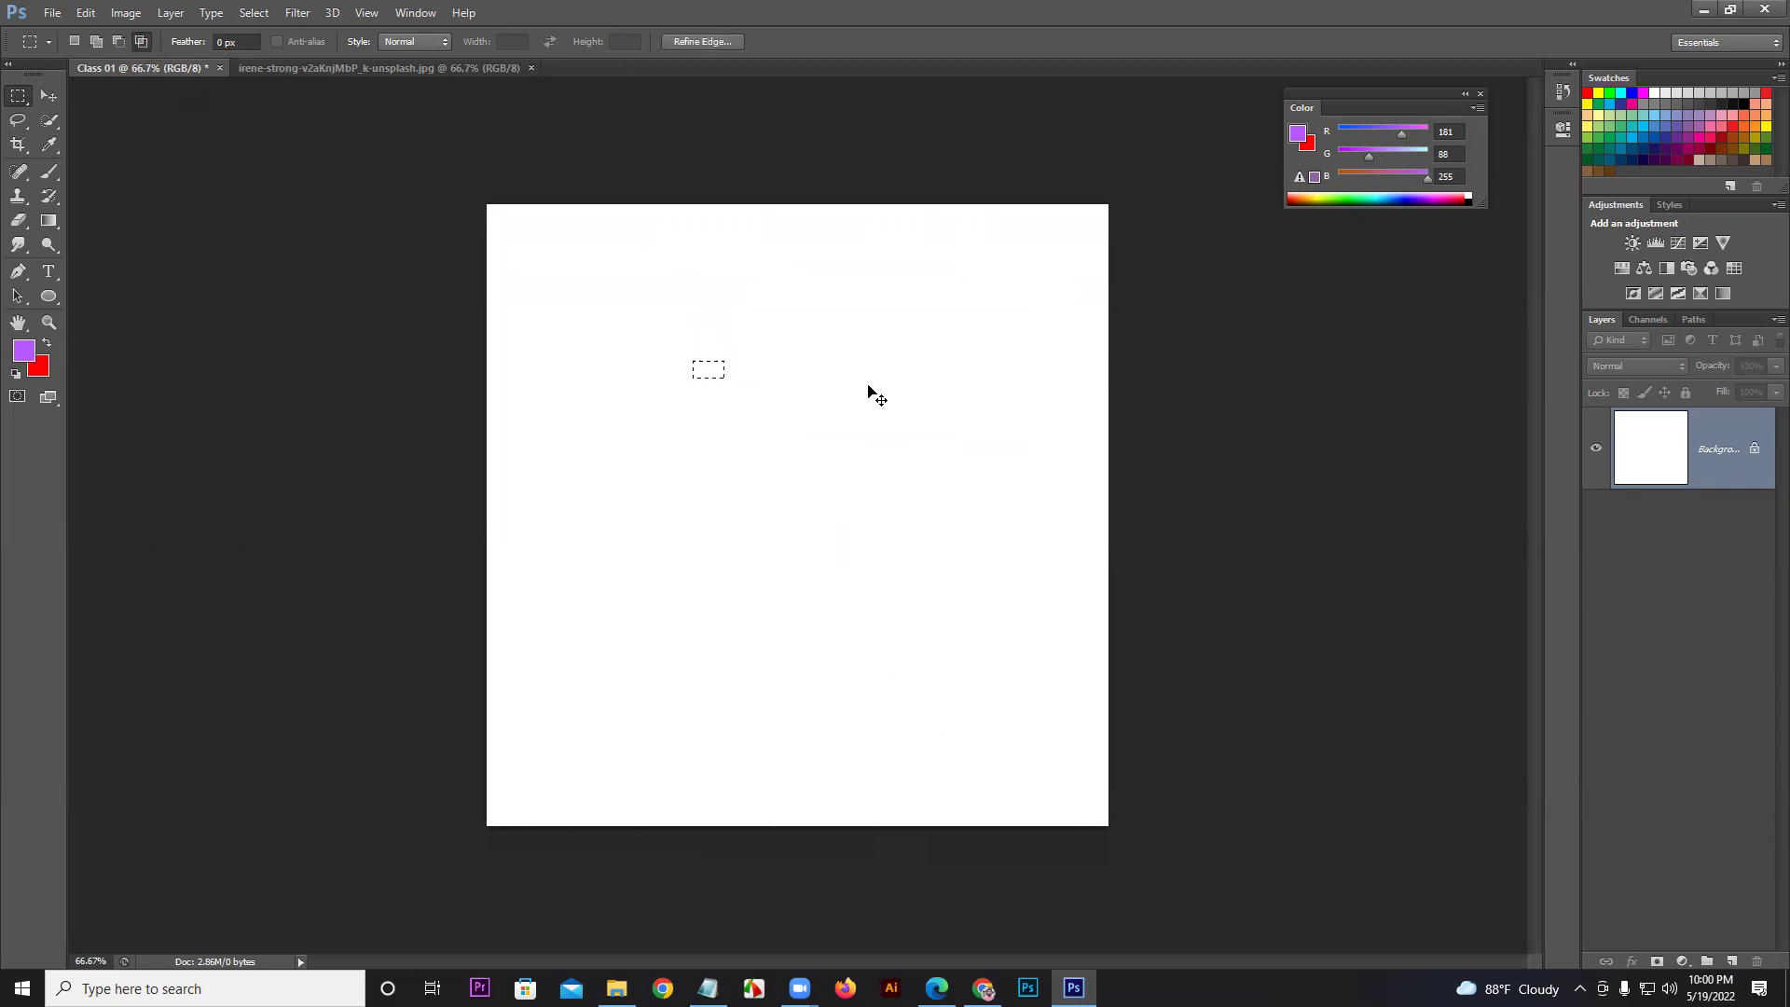
{"action": "key", "text": "ctrl+z"}
Step: Intersect the selection with narrower rectangles, leaving a tall narrow rectangle right of centre
{"action": "left_click_drag", "start_coordinate": [720, 252], "coordinate": [920, 608]}
{"action": "left_click_drag", "start_coordinate": [681, 369], "coordinate": [892, 452]}
{"action": "left_click_drag", "start_coordinate": [910, 456], "coordinate": [955, 469]}
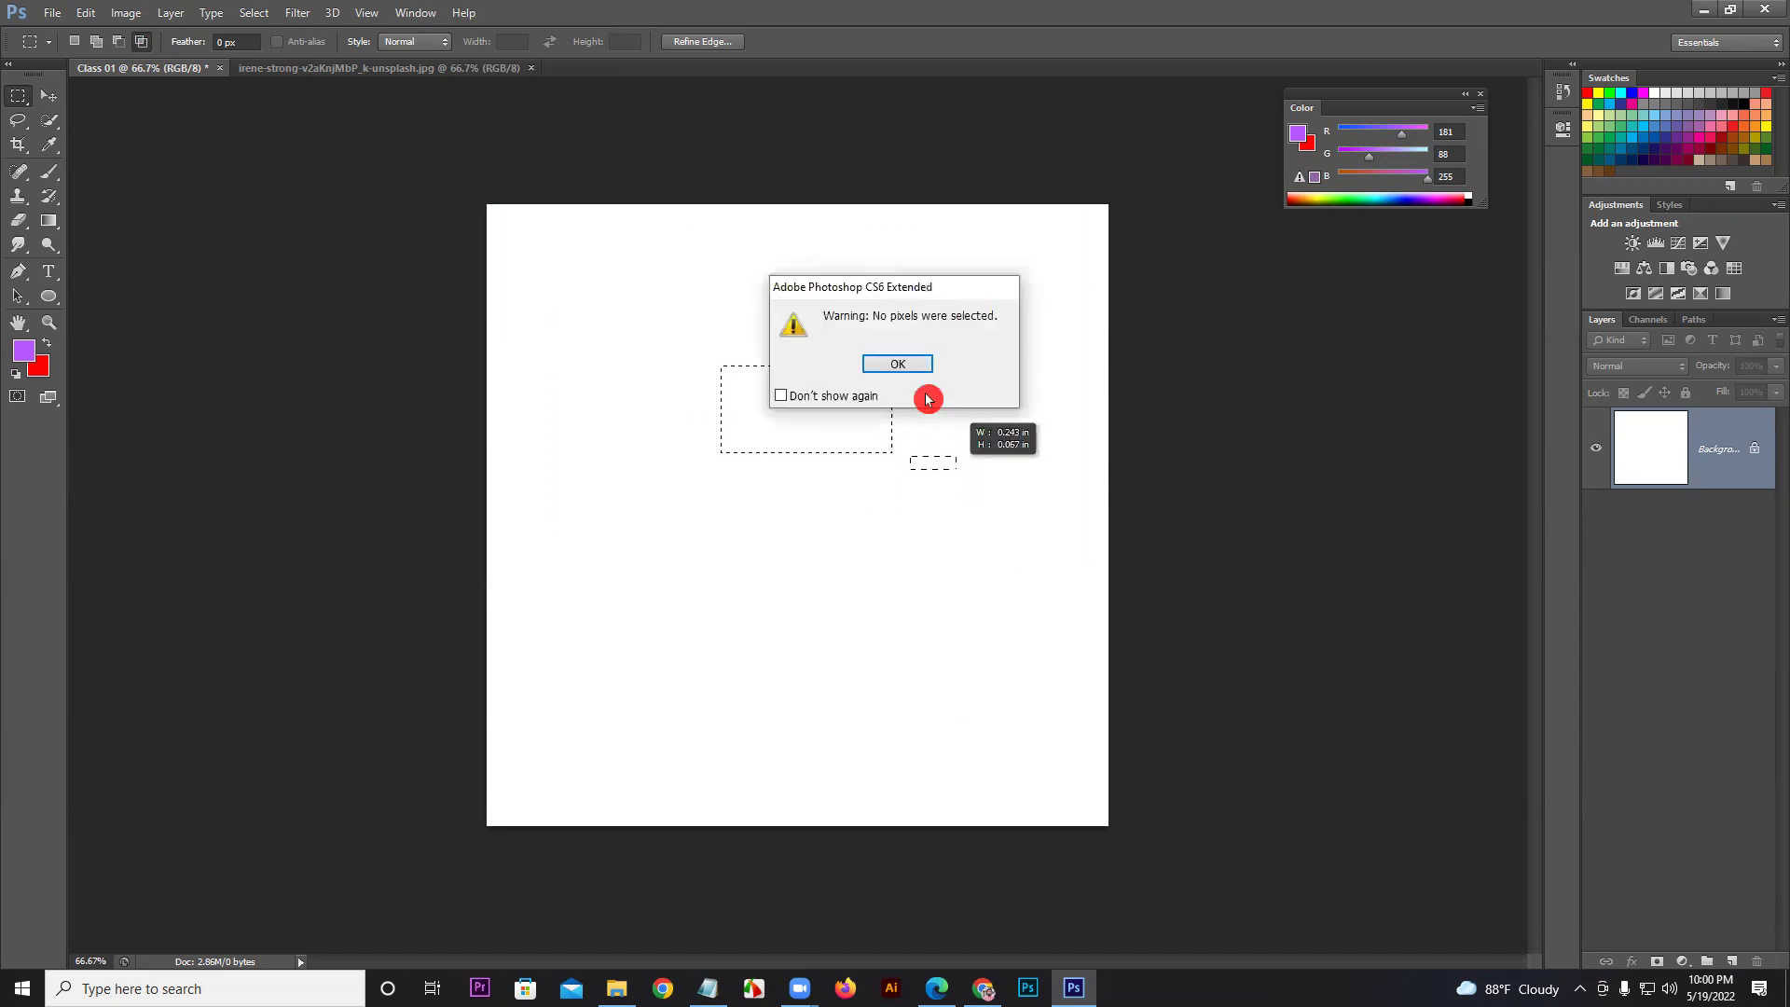
{"action": "left_click", "coordinate": [895, 364]}
{"action": "key", "text": "ctrl+z"}
{"action": "key", "text": "ctrl+z"}
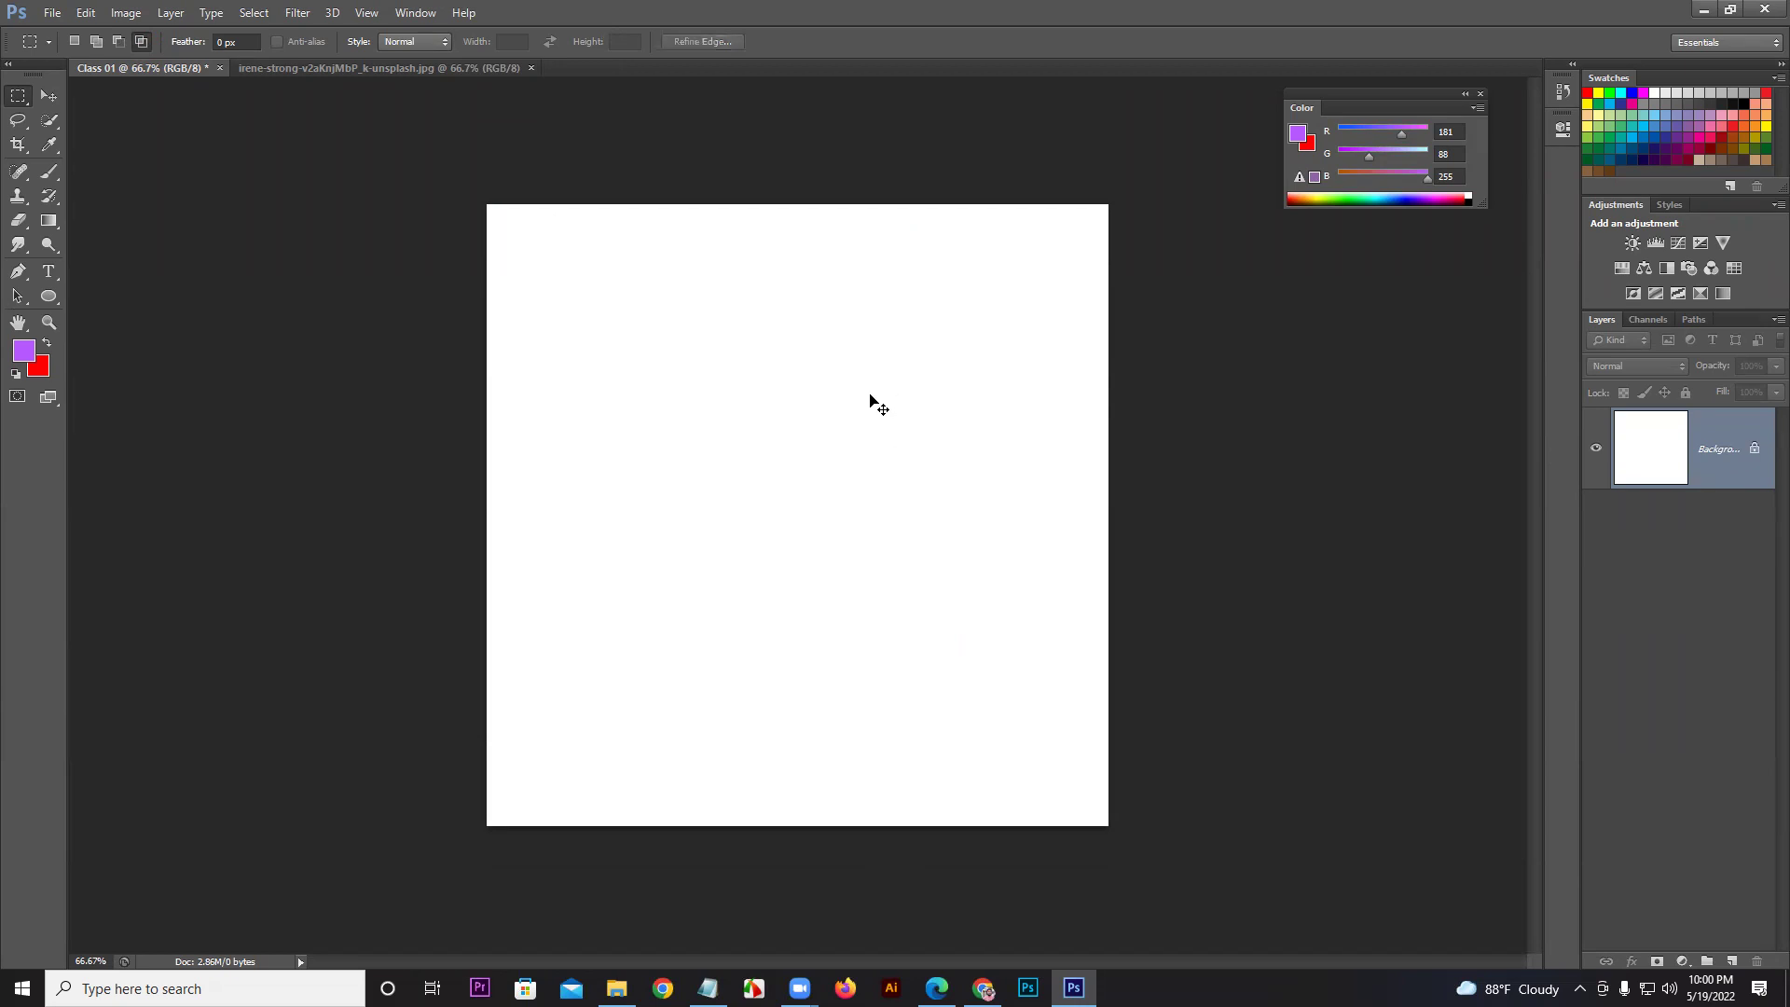
{"action": "key", "text": "ctrl+z"}
{"action": "left_click_drag", "start_coordinate": [680, 360], "coordinate": [977, 426]}
{"action": "left_click_drag", "start_coordinate": [735, 342], "coordinate": [1060, 581]}
{"action": "left_click_drag", "start_coordinate": [815, 285], "coordinate": [975, 650]}
Step: Back in New Selection mode, fill a rectangle near the canvas top with purple and deselect
{"action": "key", "text": "ctrl+d"}
{"action": "left_click", "coordinate": [73, 41]}
{"action": "left_click_drag", "start_coordinate": [662, 287], "coordinate": [927, 496]}
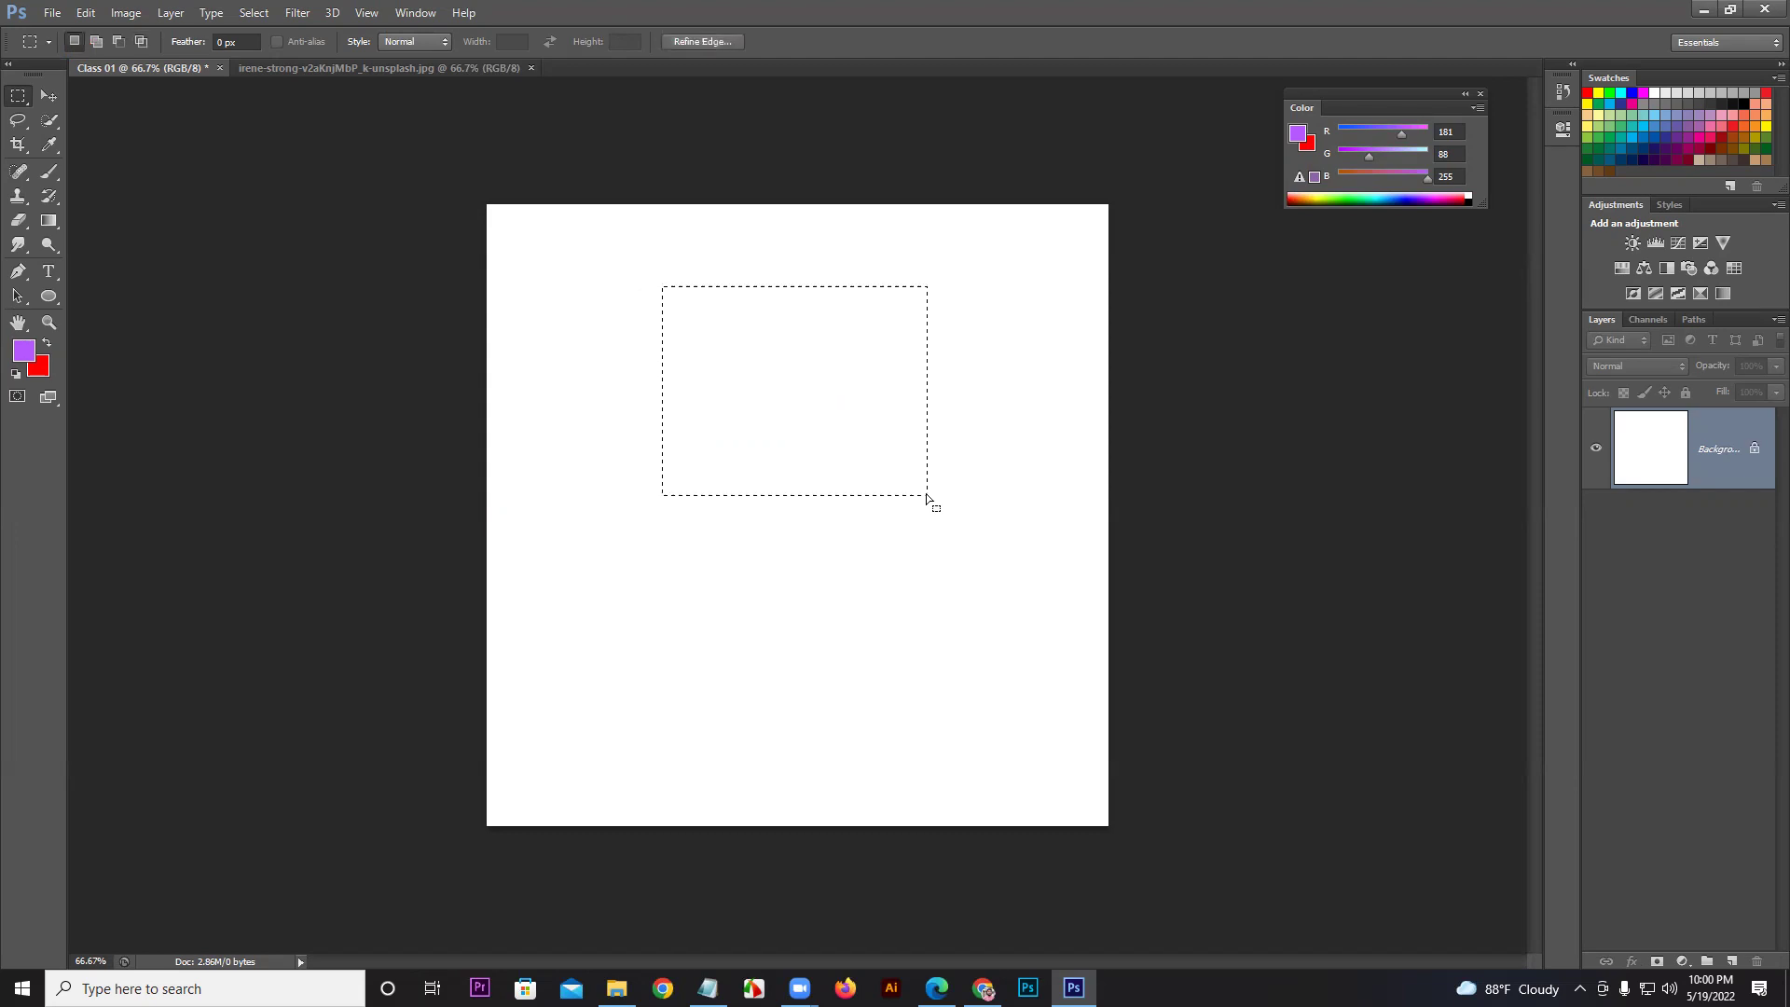
{"action": "key", "text": "alt+BackSpace"}
{"action": "key", "text": "ctrl+d"}
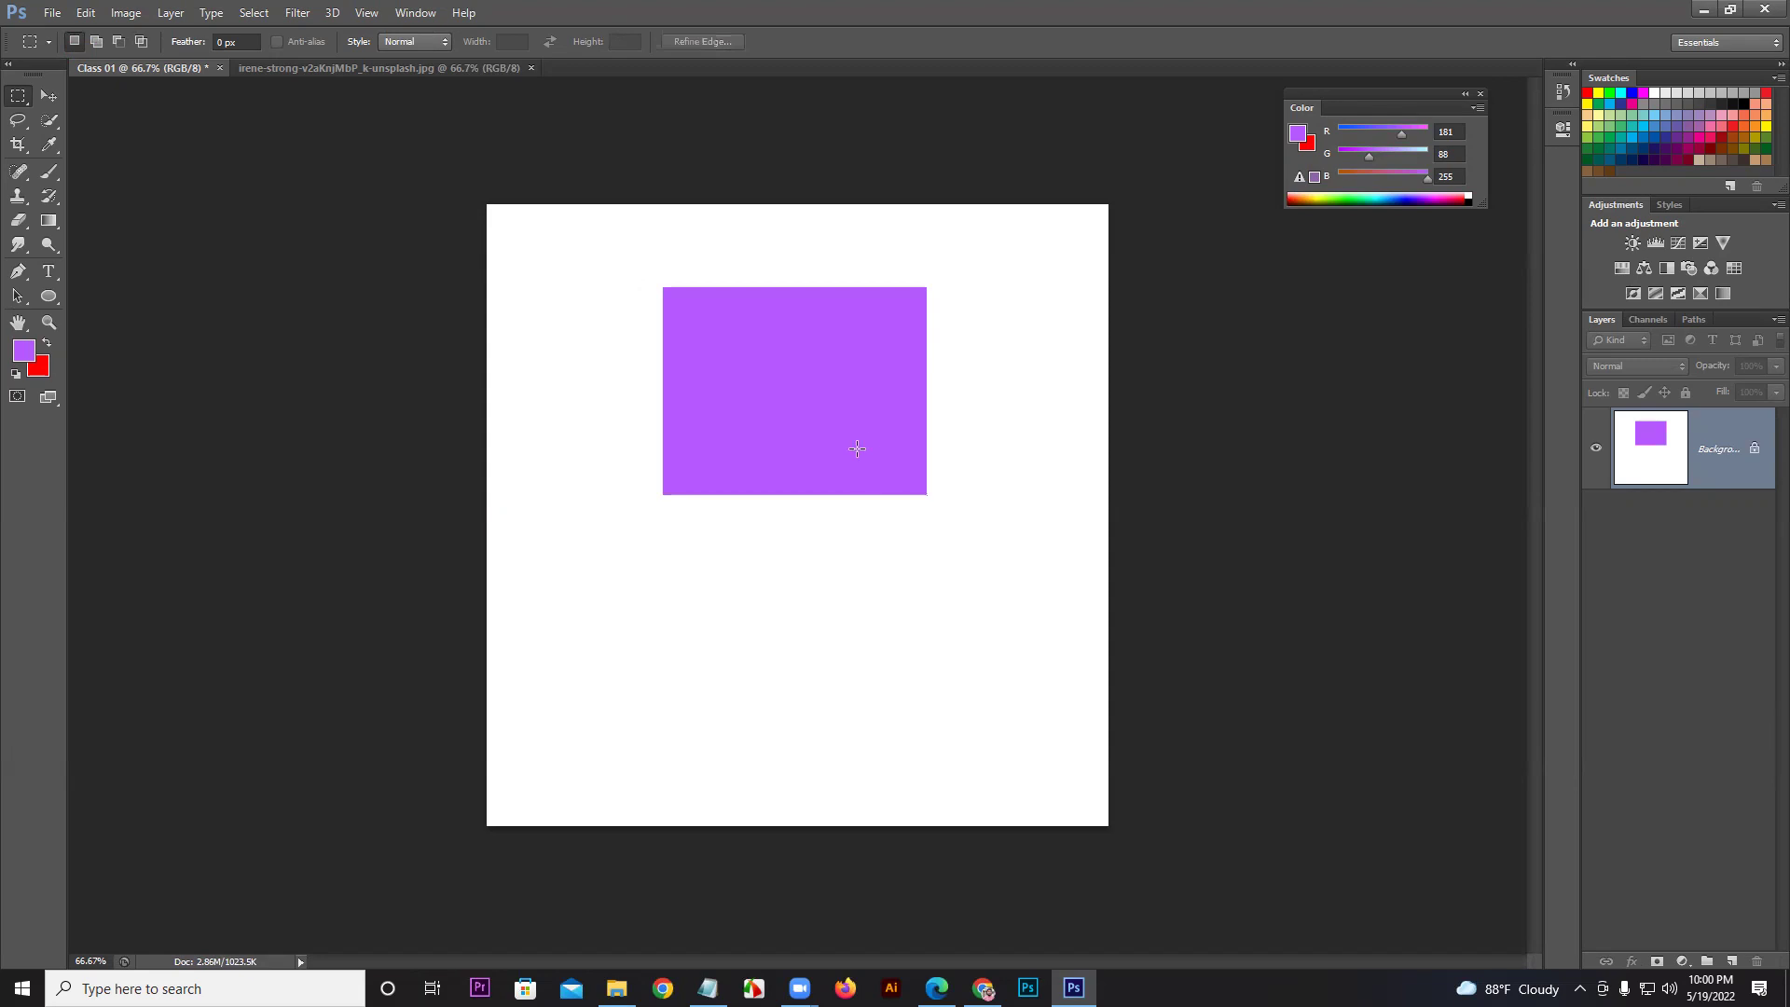
{"action": "scroll", "coordinate": [856, 448], "scroll_direction": "up", "scroll_amount": 5}
{"action": "scroll", "coordinate": [866, 465], "scroll_direction": "up", "scroll_amount": 4}
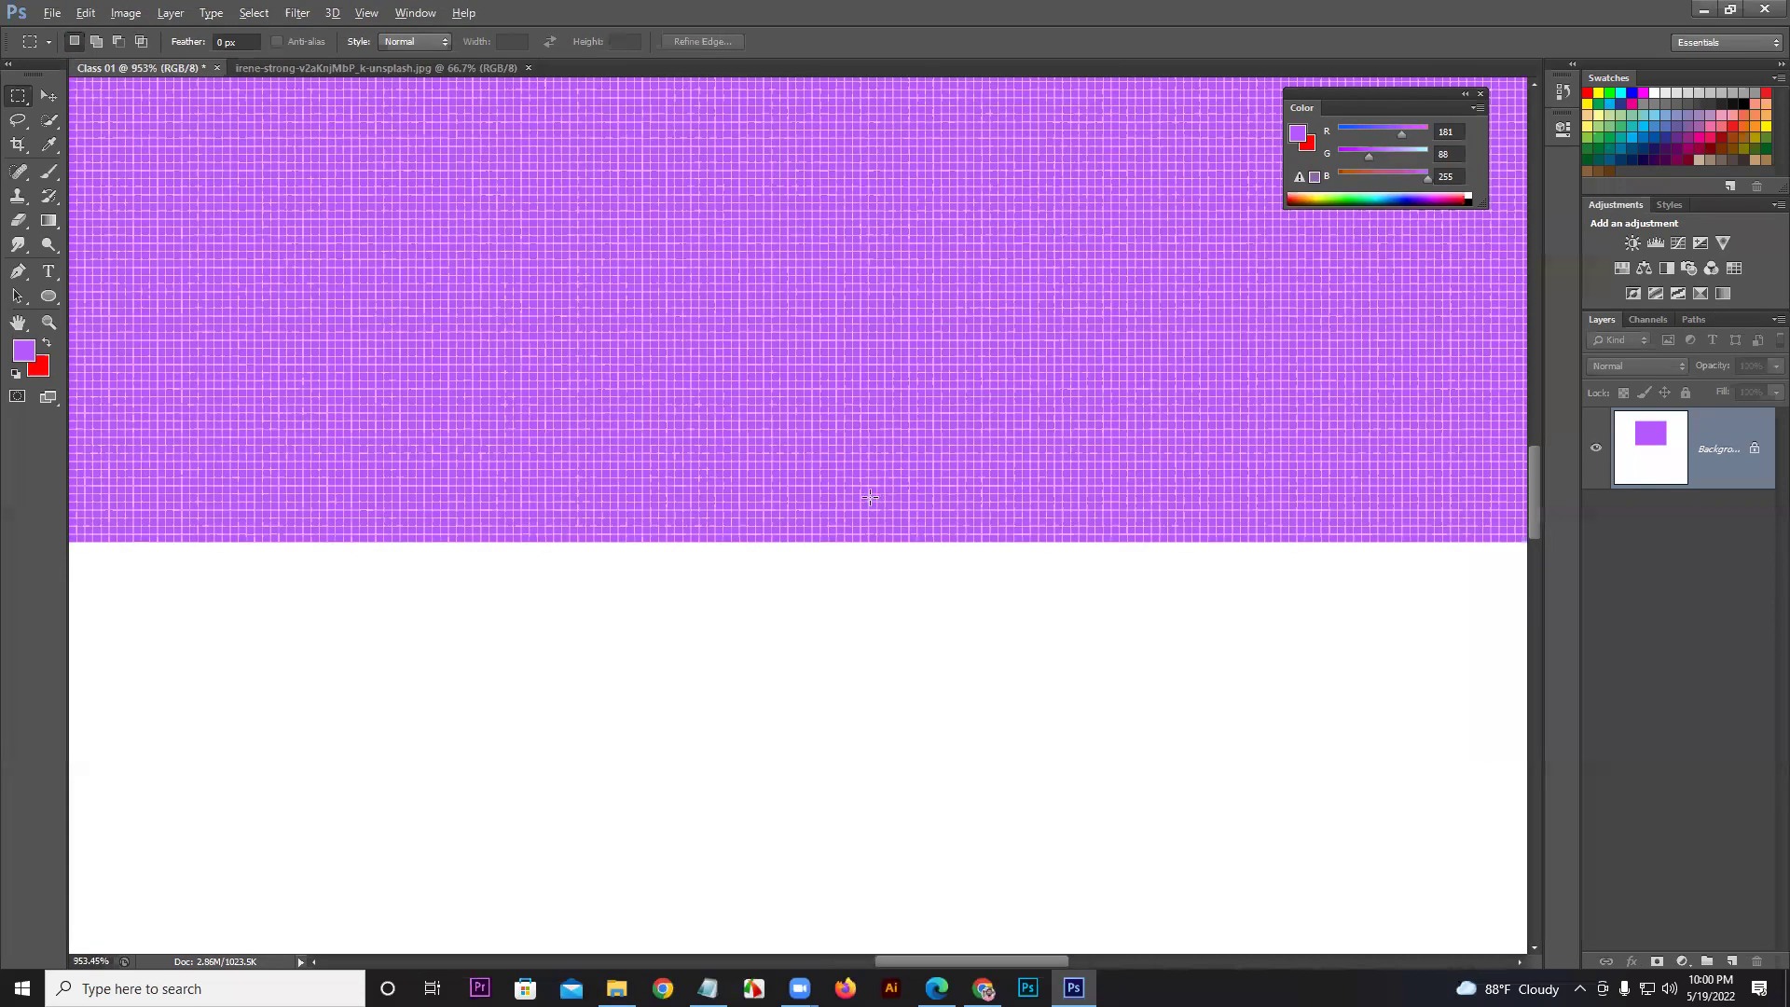
{"action": "scroll", "coordinate": [829, 365], "scroll_direction": "up", "scroll_amount": 4}
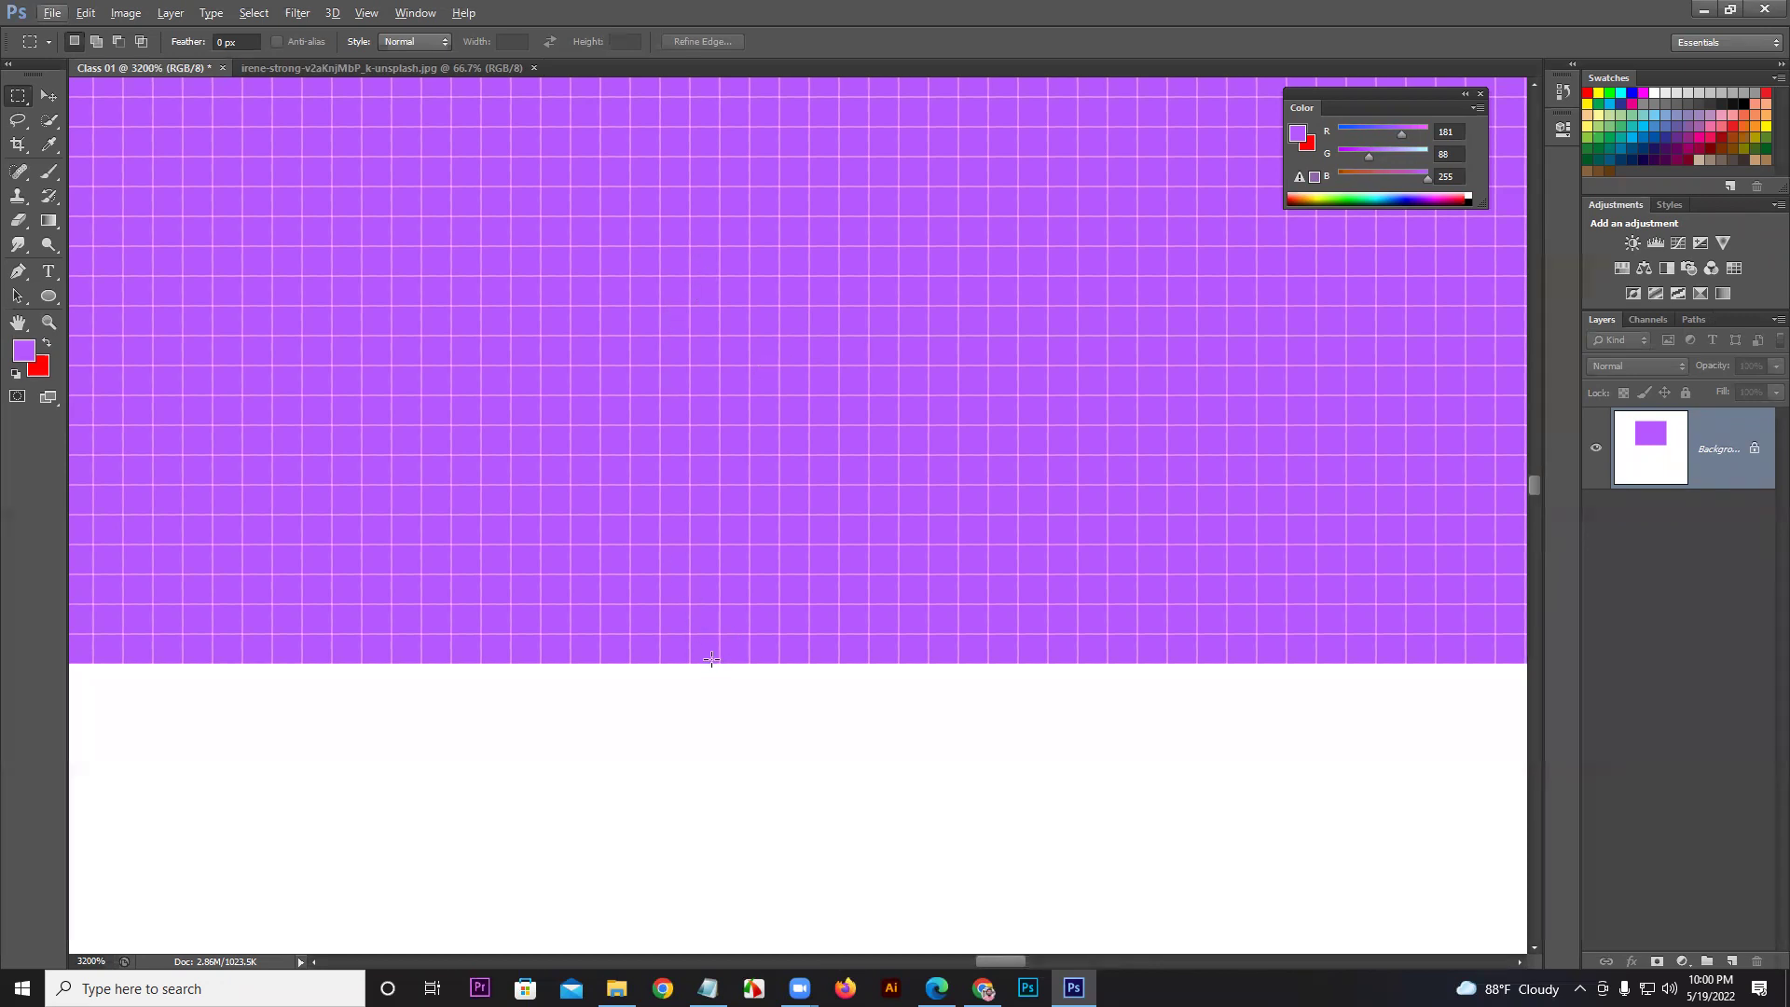
{"action": "scroll", "coordinate": [707, 655], "scroll_direction": "down", "scroll_amount": 4}
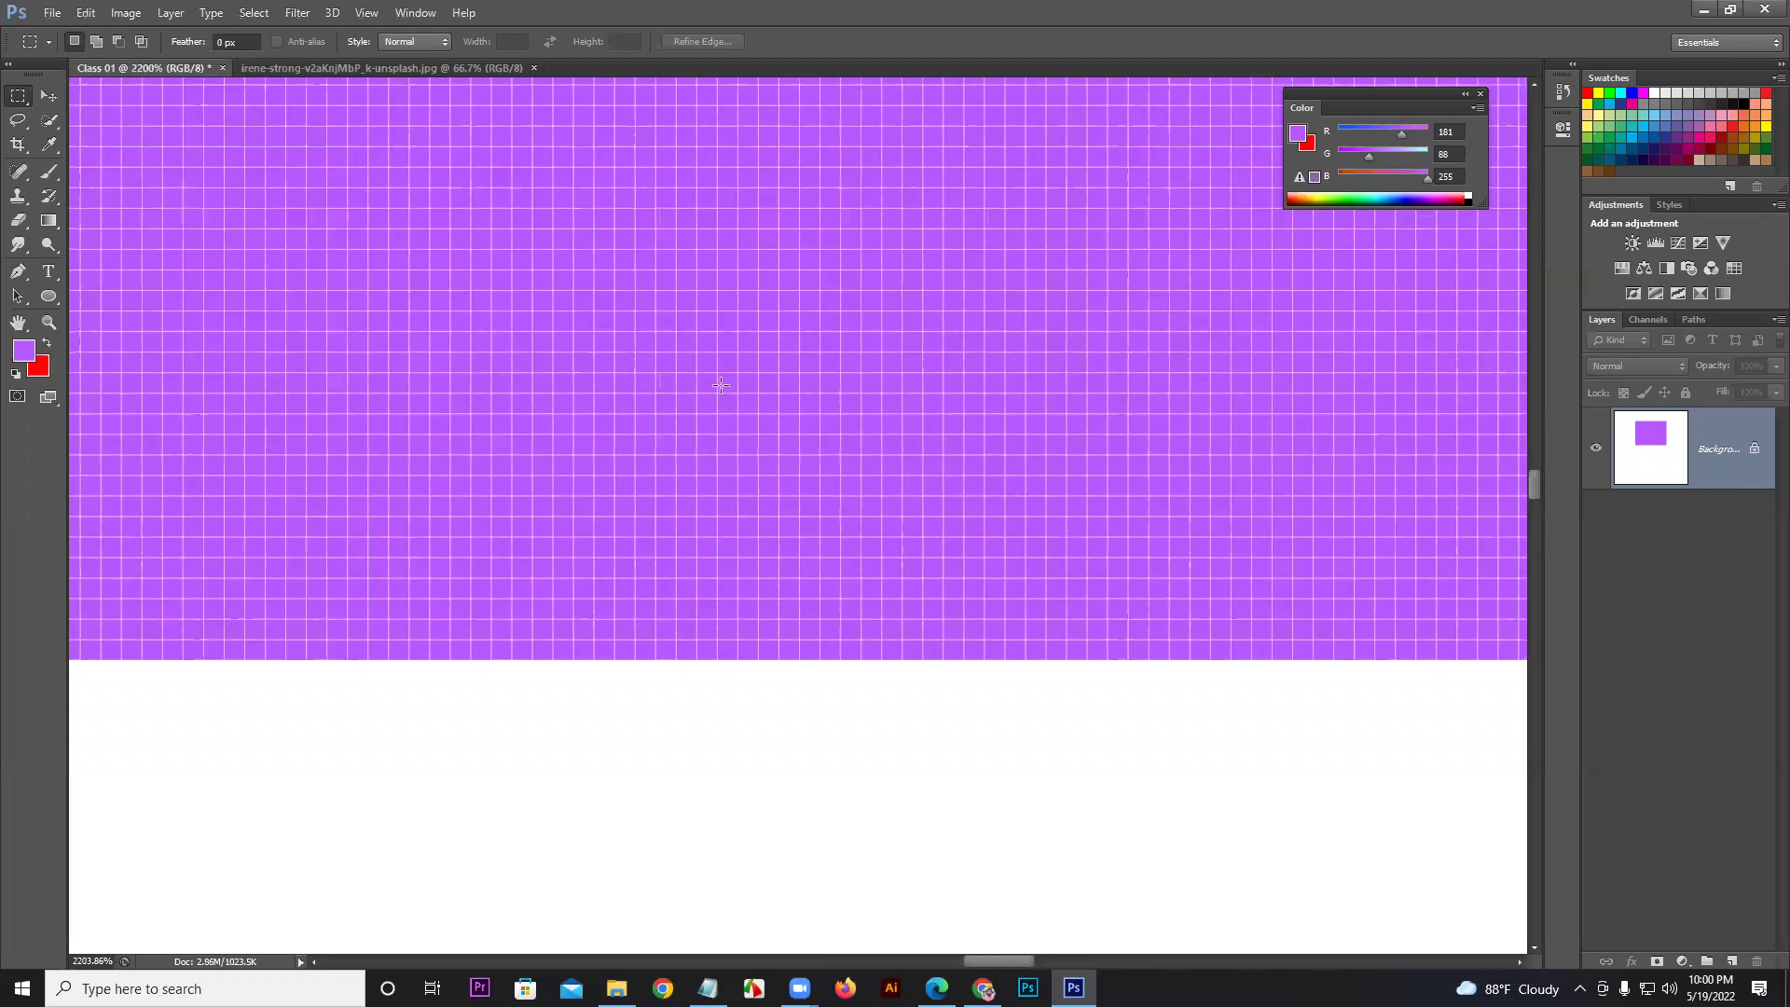
{"action": "scroll", "coordinate": [752, 237], "scroll_direction": "down", "scroll_amount": 4}
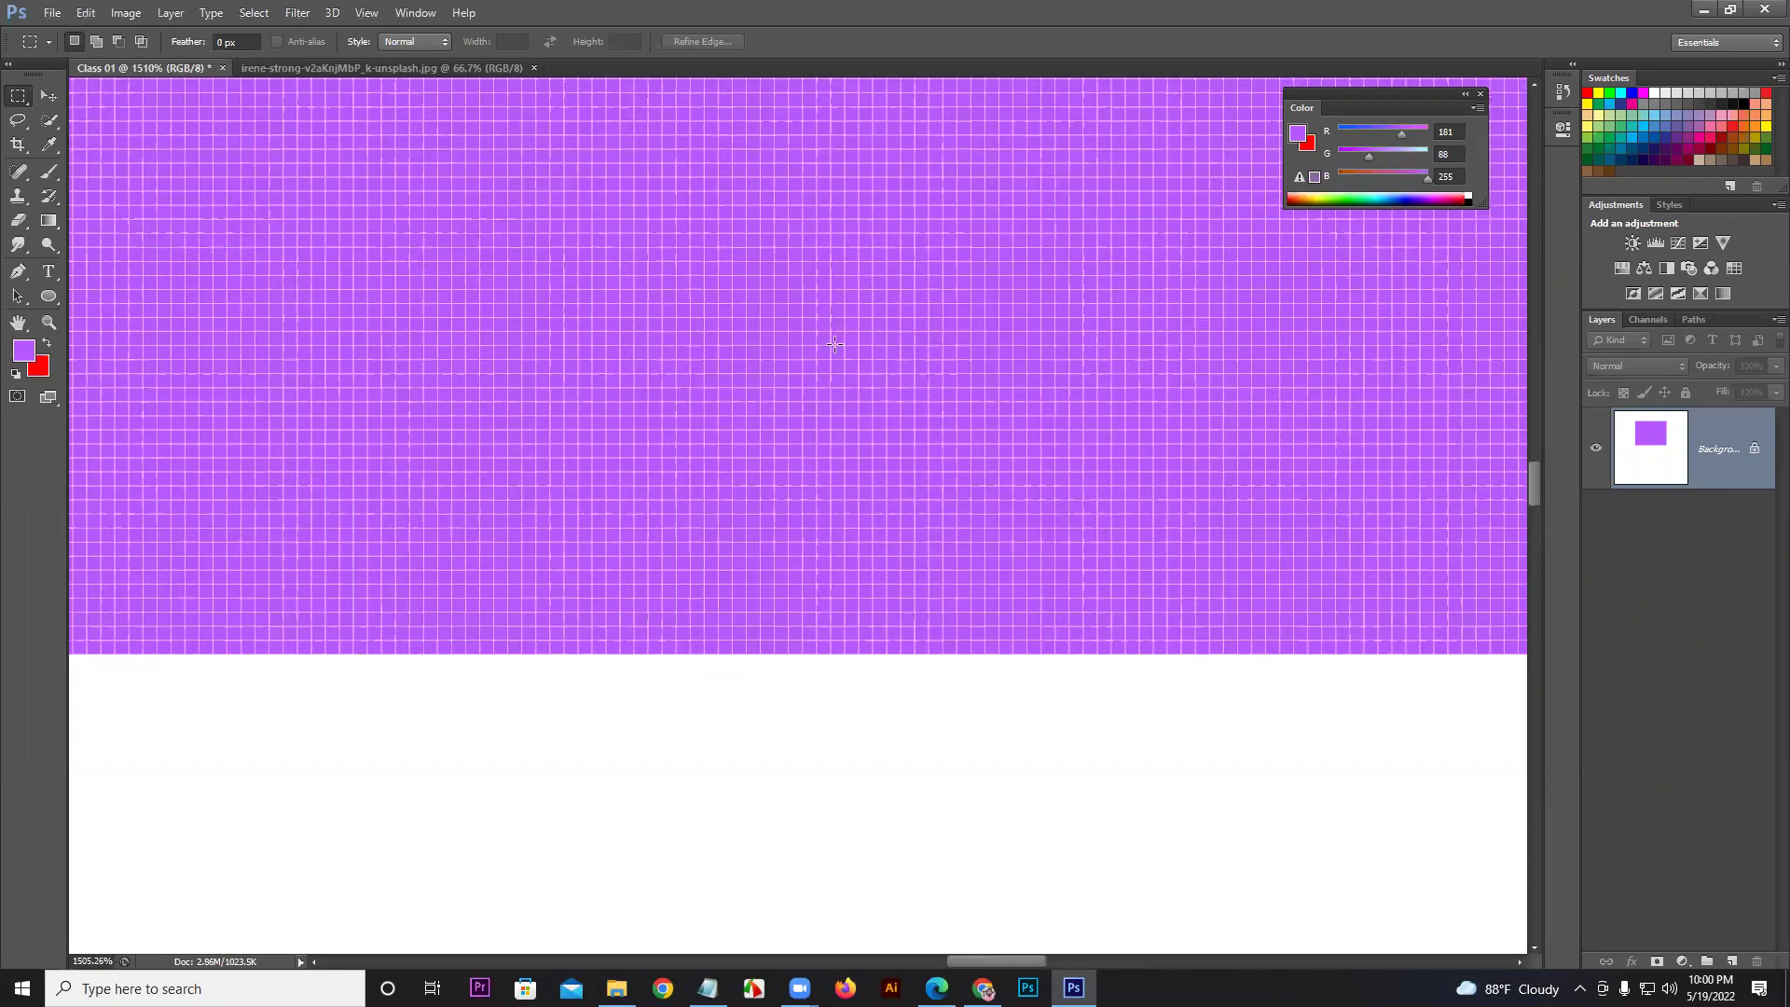
{"action": "scroll", "coordinate": [834, 344], "scroll_direction": "down", "scroll_amount": 20}
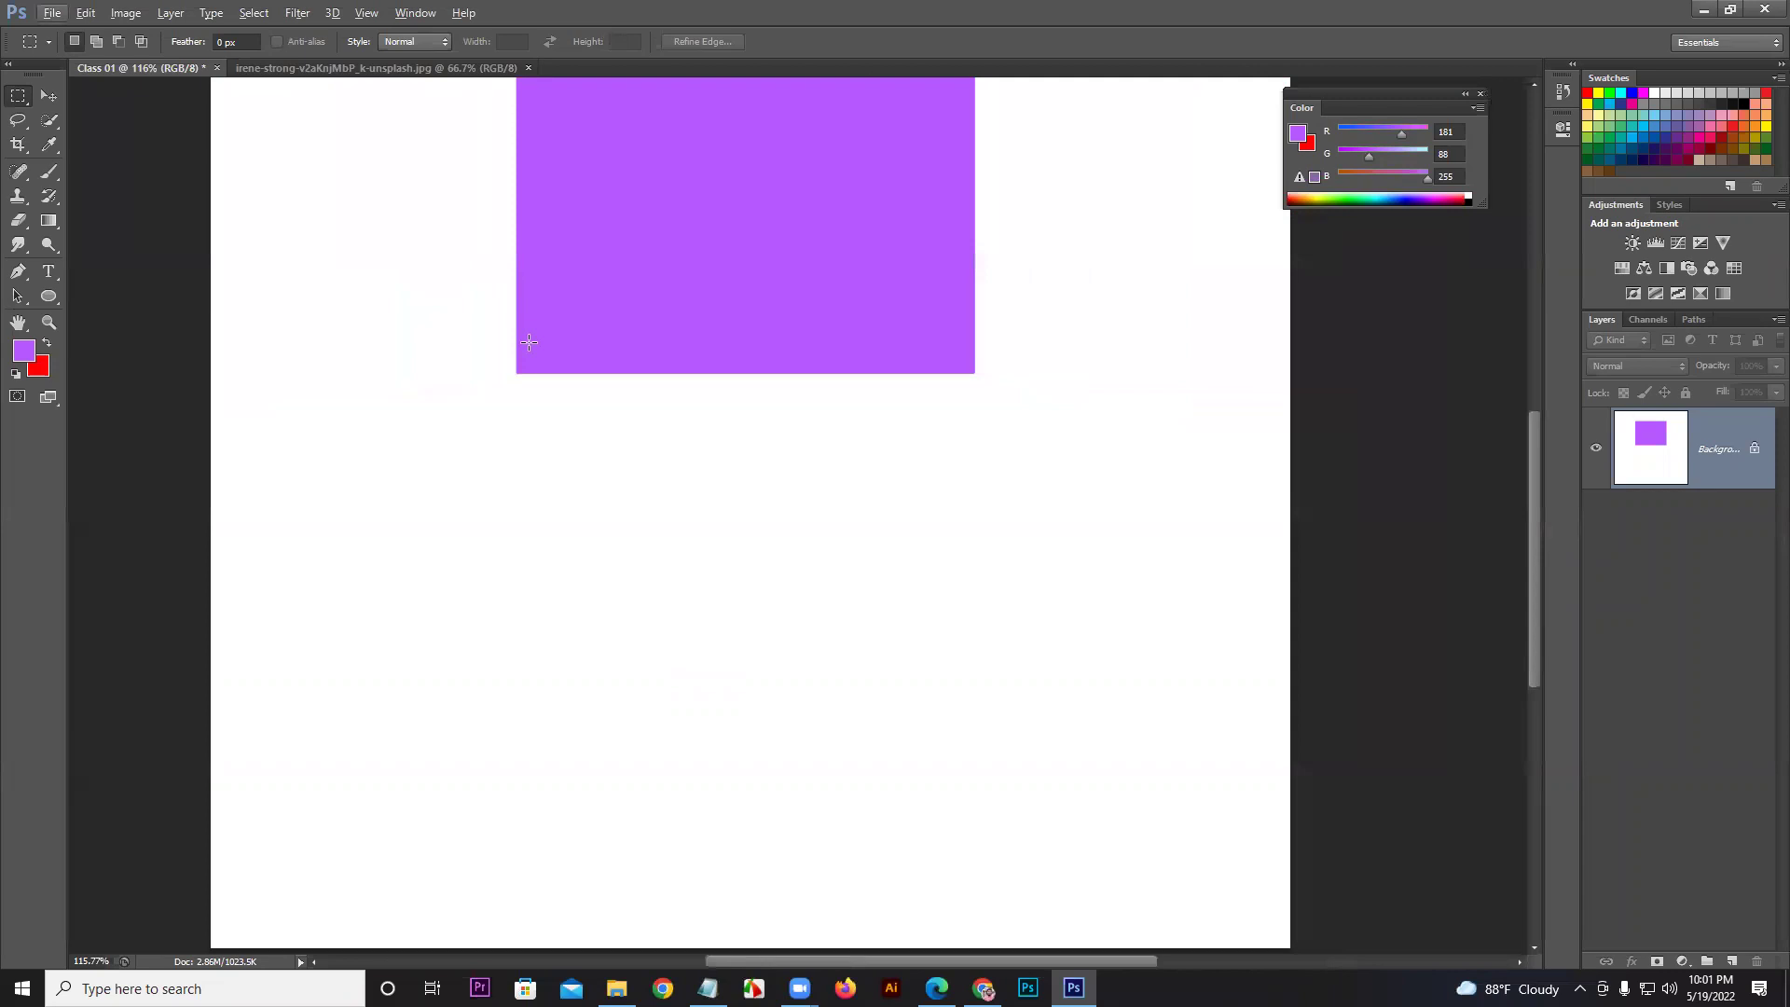
Step: Set Feather to 5 px and fill a soft-edged purple rectangle below the first one
{"action": "left_click", "coordinate": [238, 41]}
{"action": "key", "text": "BackSpace"}
{"action": "key", "text": "Return"}
{"action": "left_click_drag", "start_coordinate": [504, 448], "coordinate": [1004, 753]}
{"action": "key", "text": "alt+BackSpace"}
{"action": "key", "text": "ctrl+d"}
{"action": "scroll", "coordinate": [1012, 715], "scroll_direction": "up", "scroll_amount": 5}
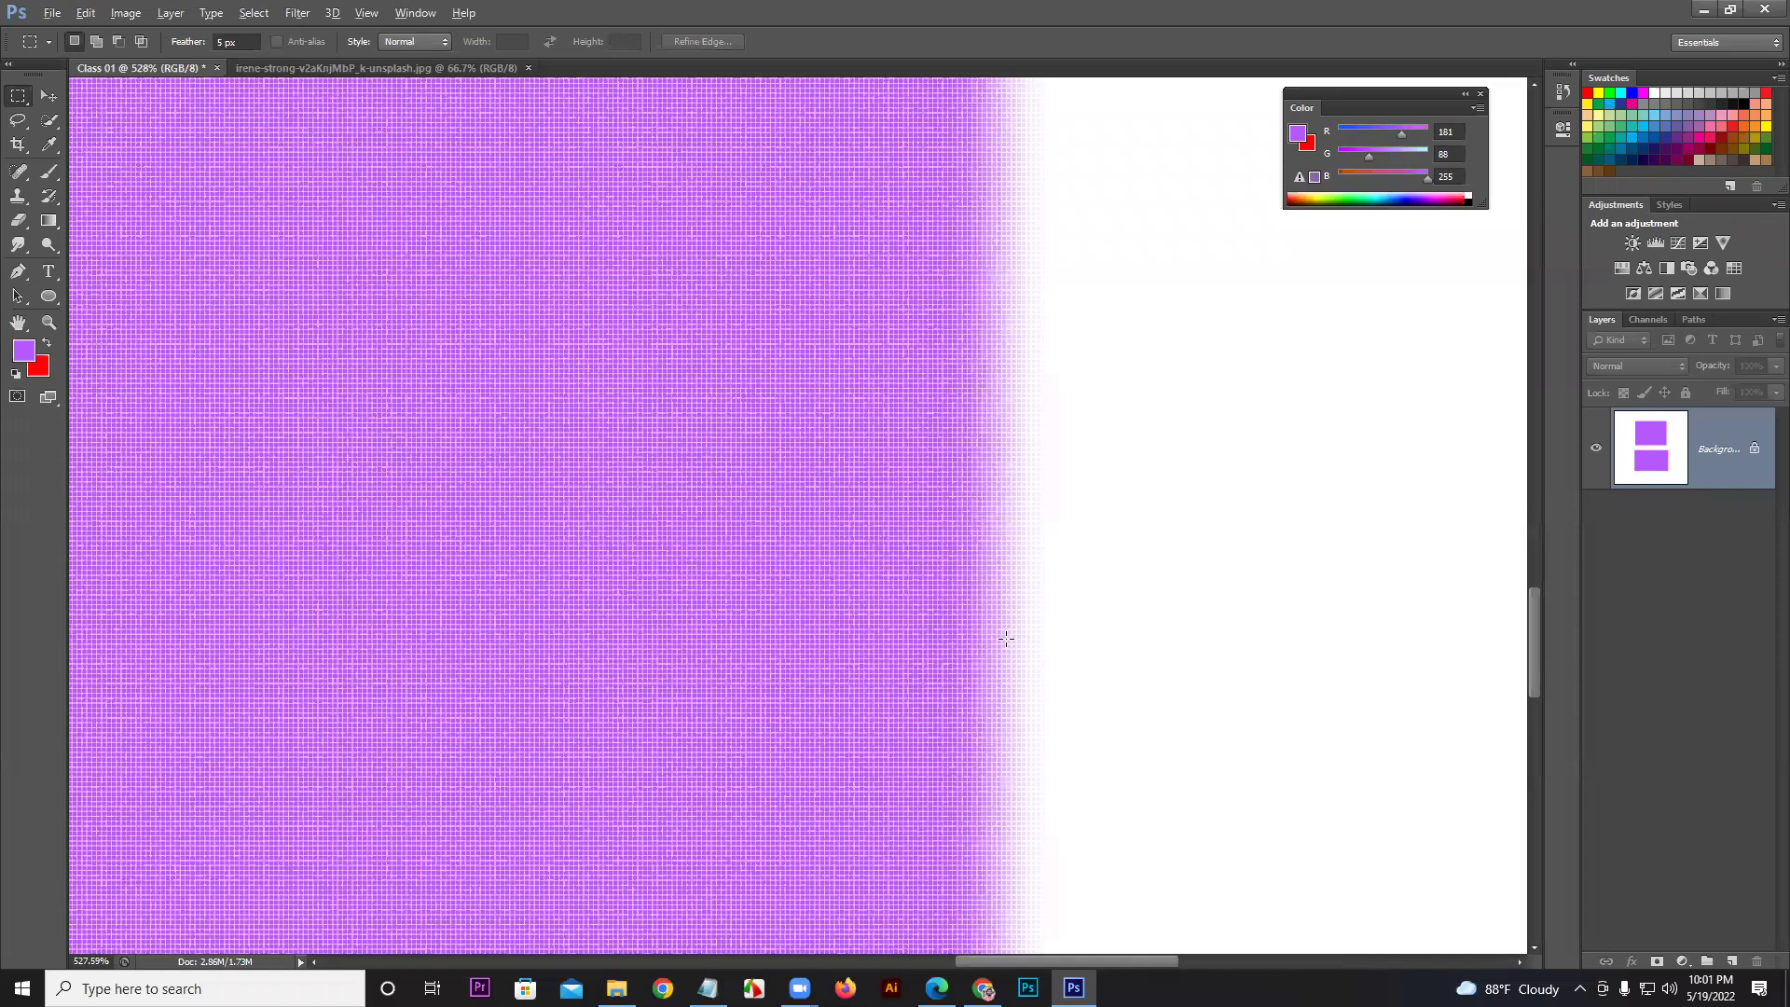
{"action": "scroll", "coordinate": [1002, 592], "scroll_direction": "up", "scroll_amount": 5}
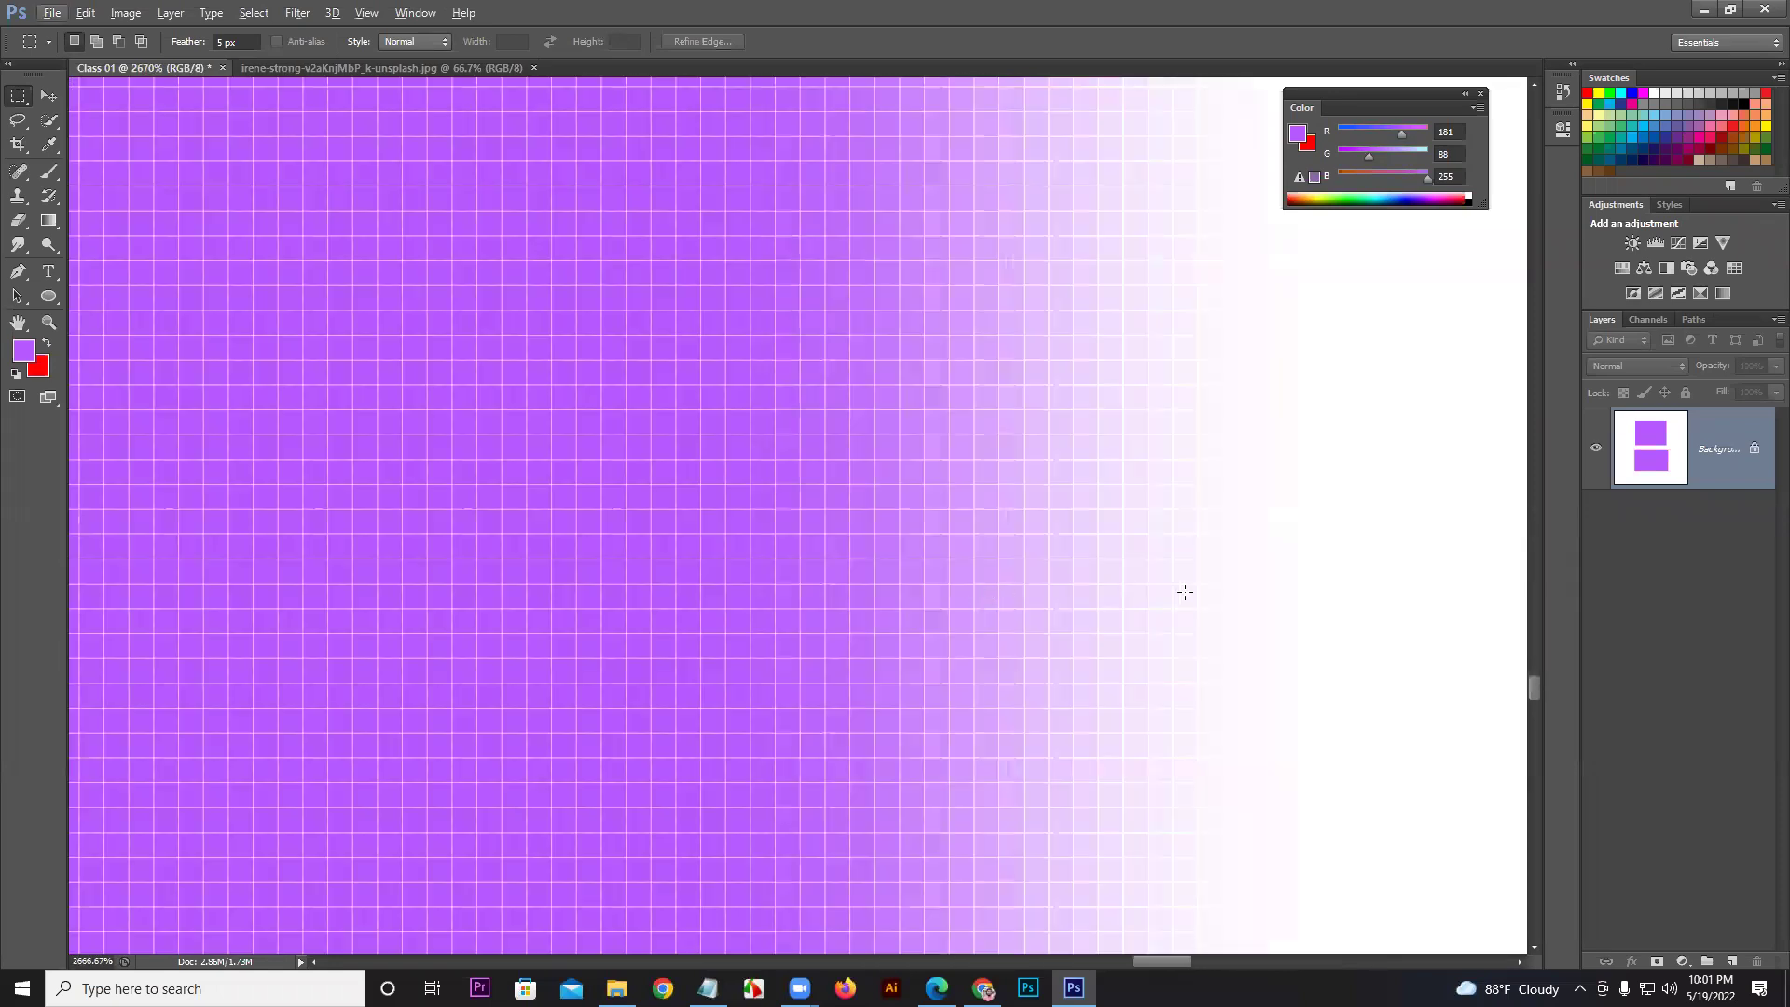
{"action": "scroll", "coordinate": [1179, 588], "scroll_direction": "down", "scroll_amount": 2}
{"action": "scroll", "coordinate": [1177, 591], "scroll_direction": "down", "scroll_amount": 8}
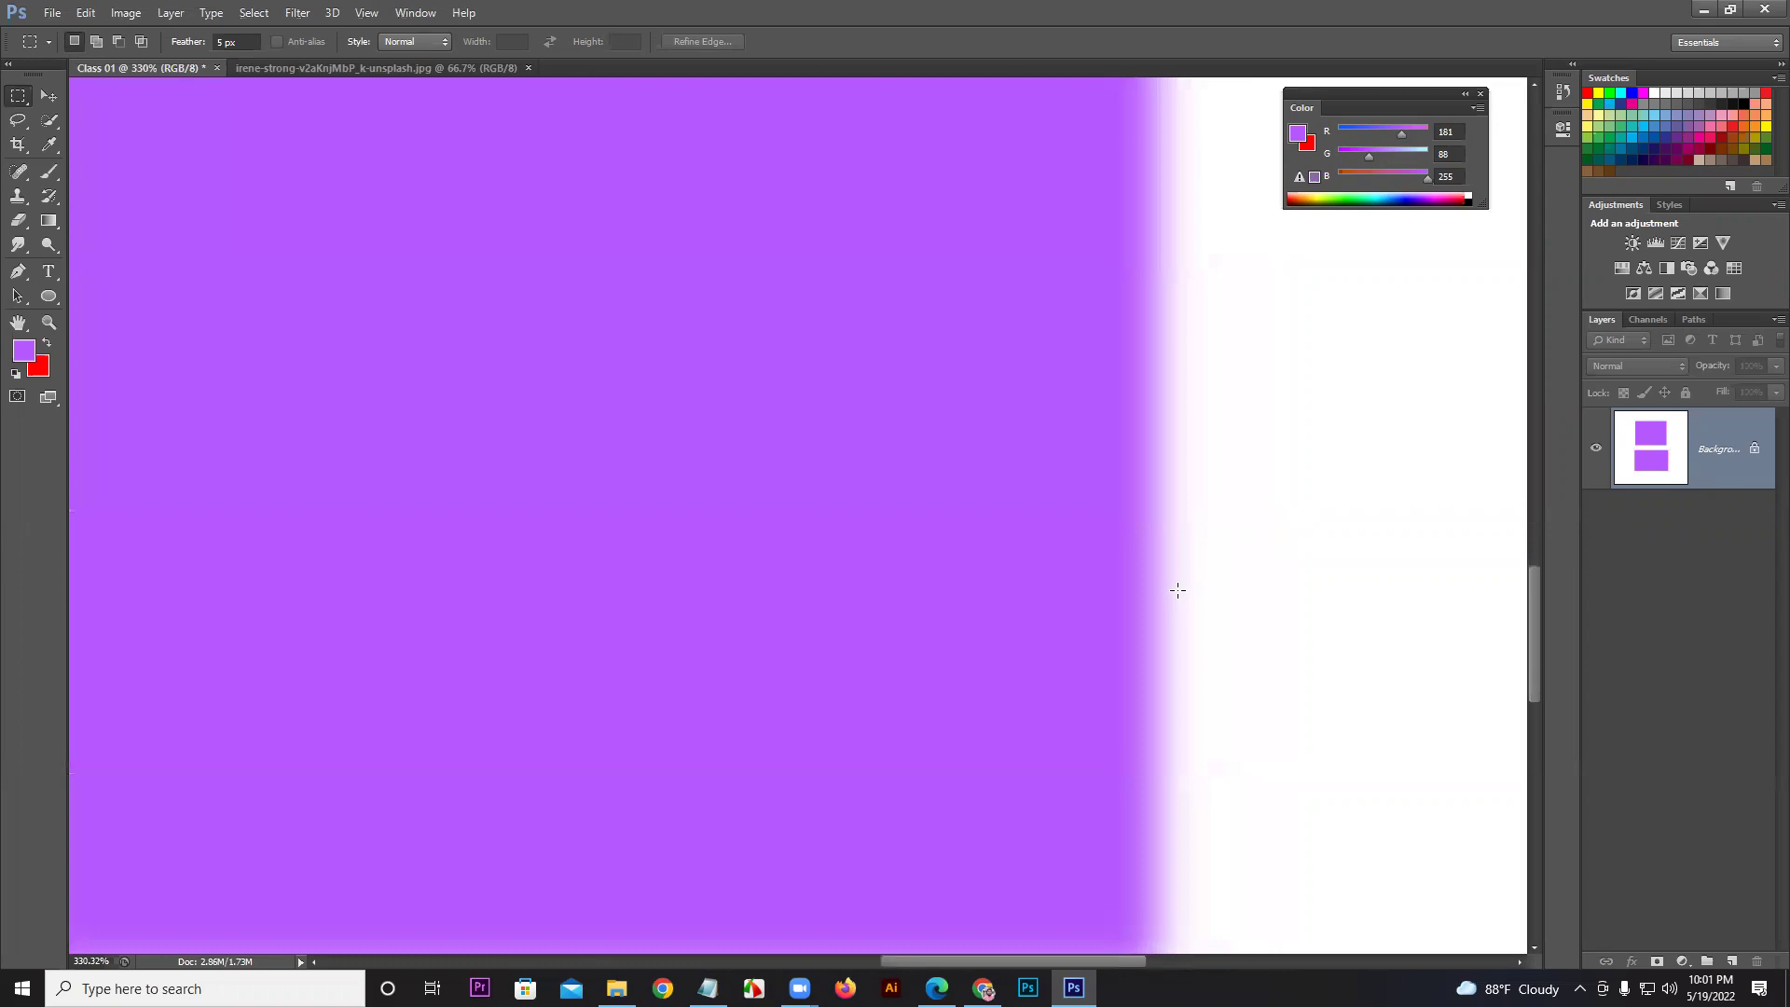
Step: On the portrait photo, fill a sky area left of the face with purple, then undo it
{"action": "left_click", "coordinate": [386, 70]}
{"action": "left_click_drag", "start_coordinate": [309, 400], "coordinate": [609, 613]}
{"action": "key", "text": "alt+BackSpace"}
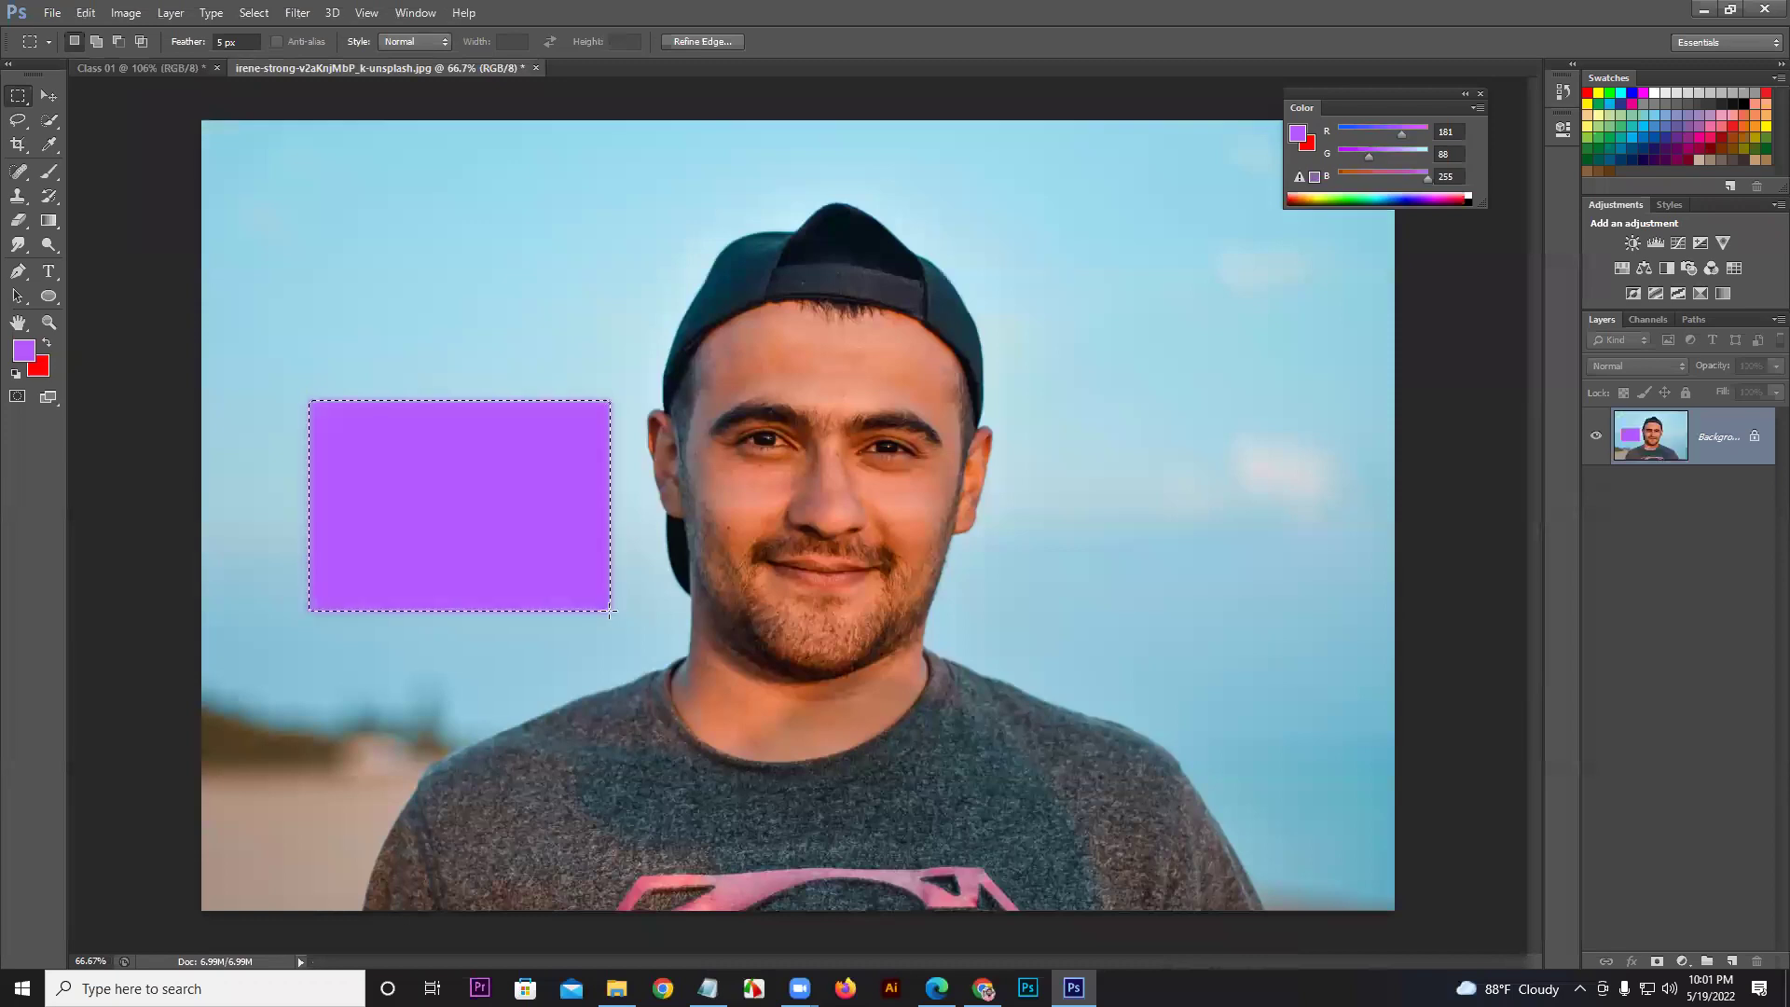
{"action": "key", "text": "ctrl+d"}
{"action": "scroll", "coordinate": [582, 518], "scroll_direction": "up", "scroll_amount": 6}
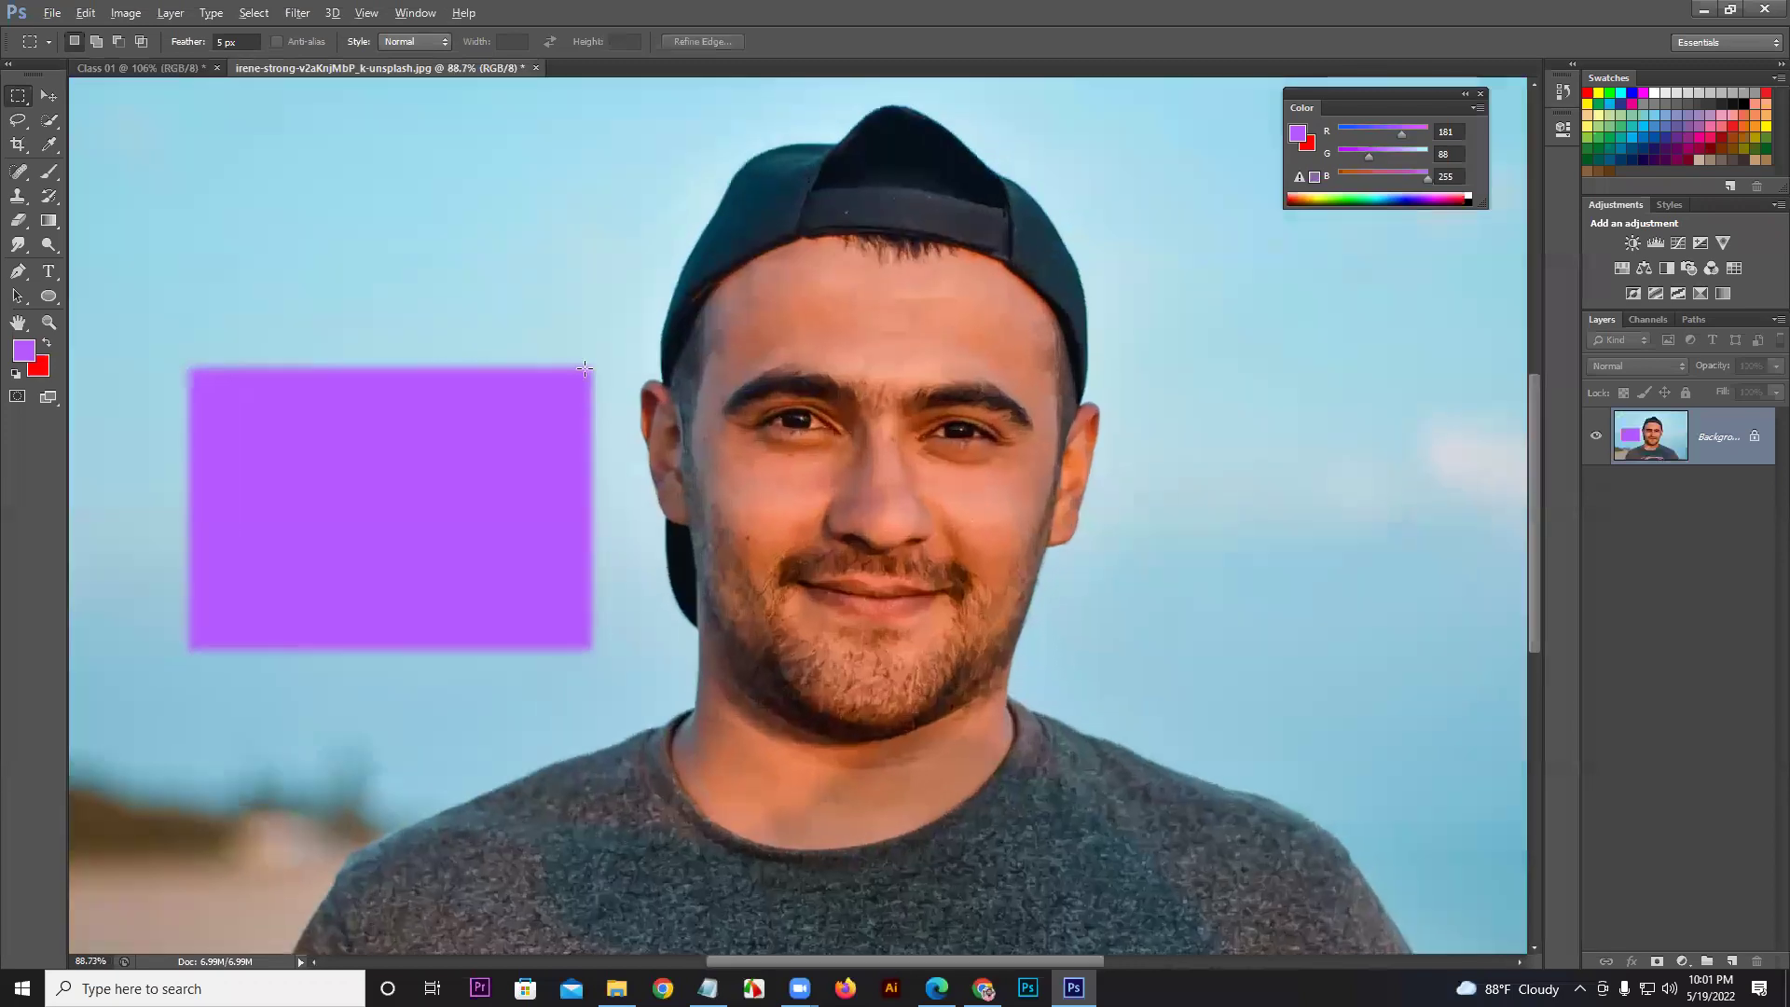
{"action": "scroll", "coordinate": [600, 377], "scroll_direction": "up", "scroll_amount": 3}
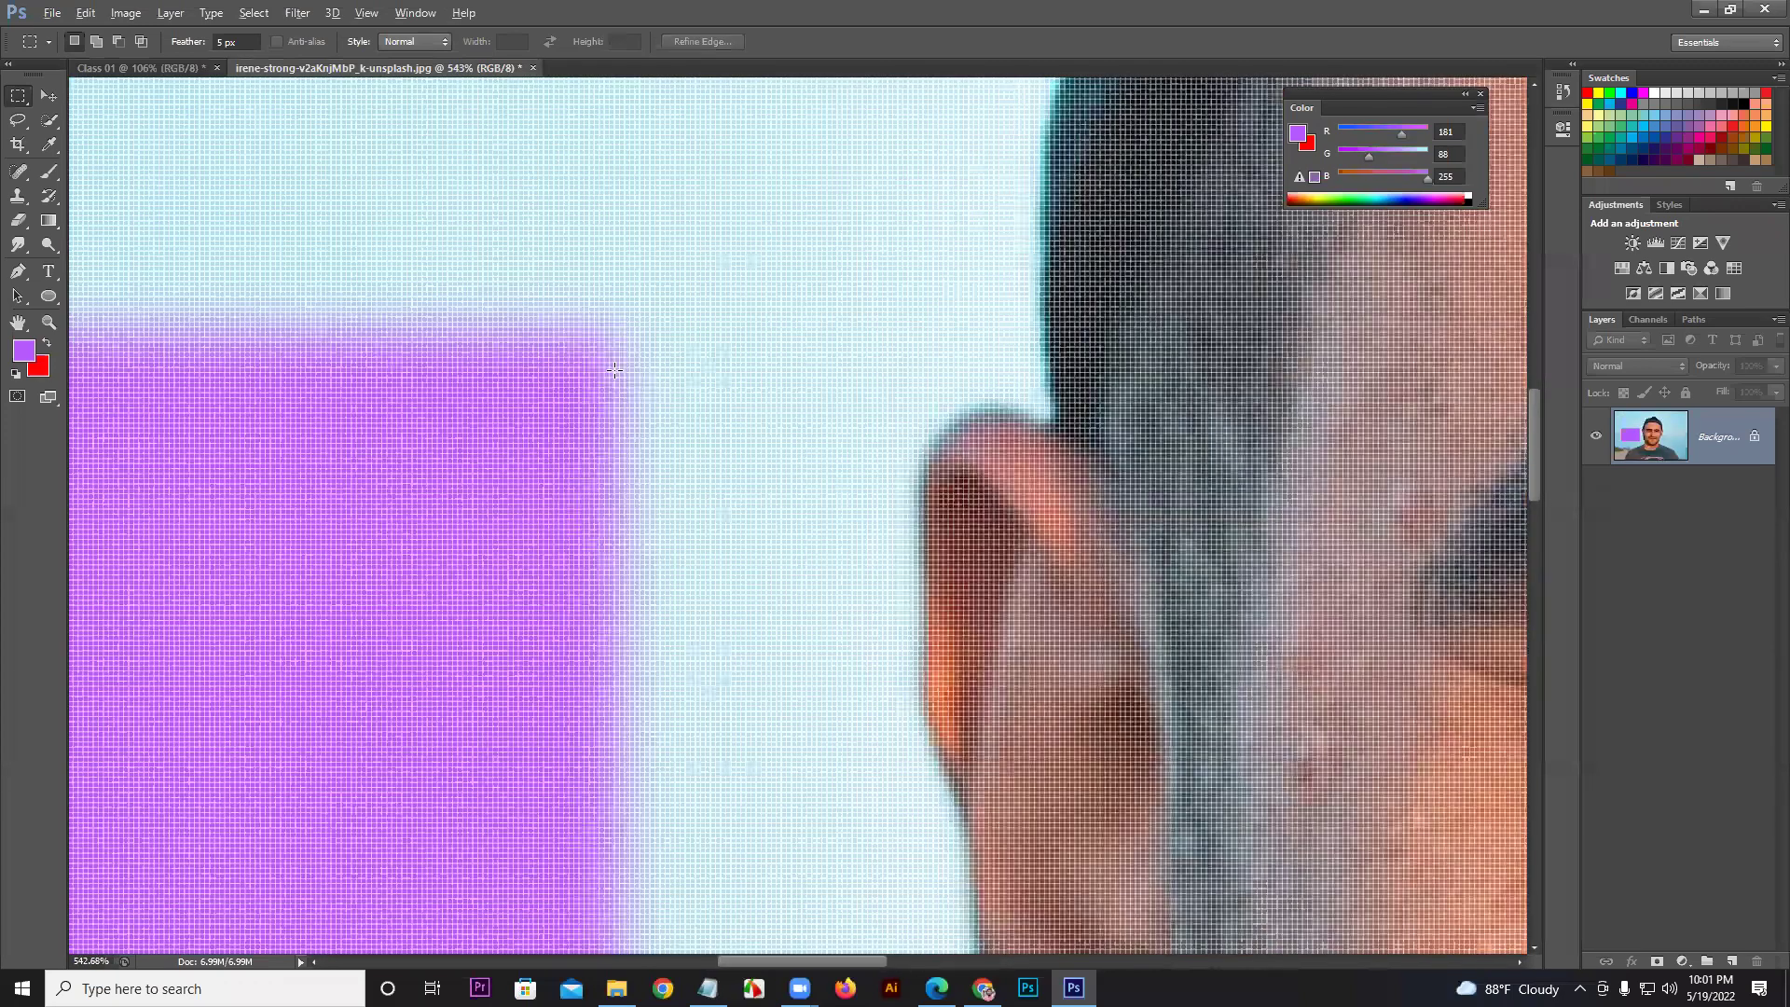
{"action": "scroll", "coordinate": [614, 370], "scroll_direction": "down", "scroll_amount": 12}
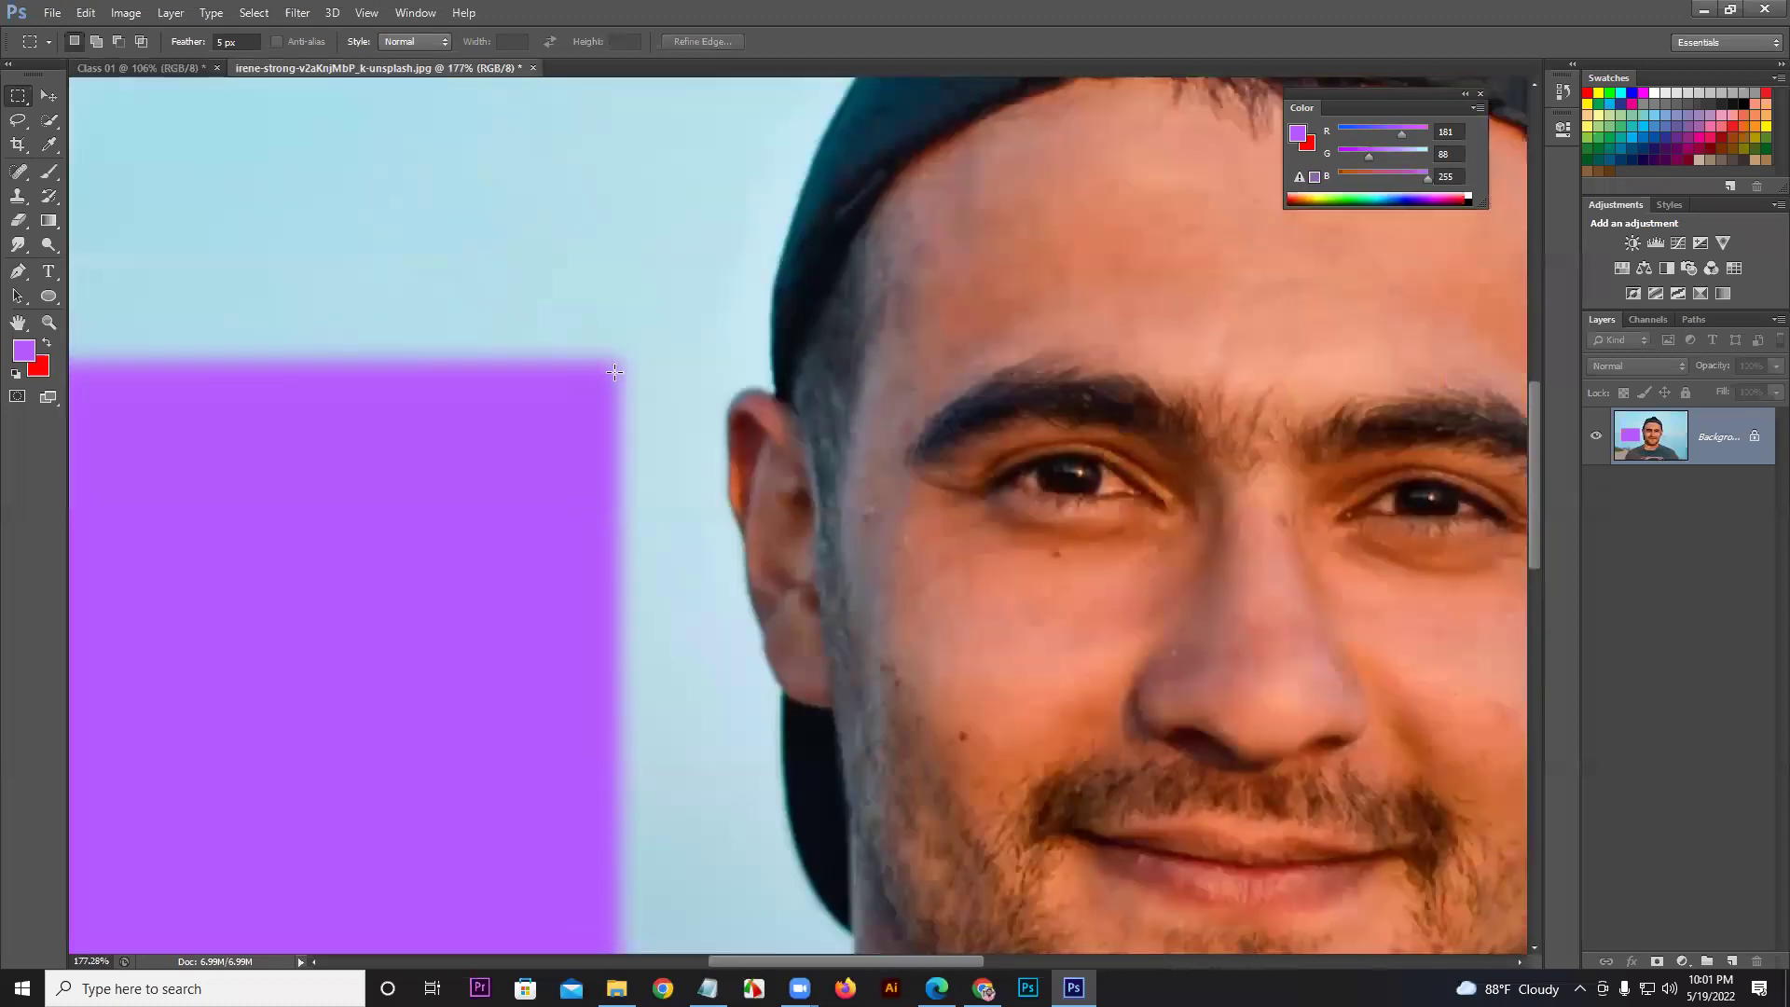
{"action": "key", "text": "ctrl+alt+z"}
{"action": "key", "text": "ctrl+alt+z"}
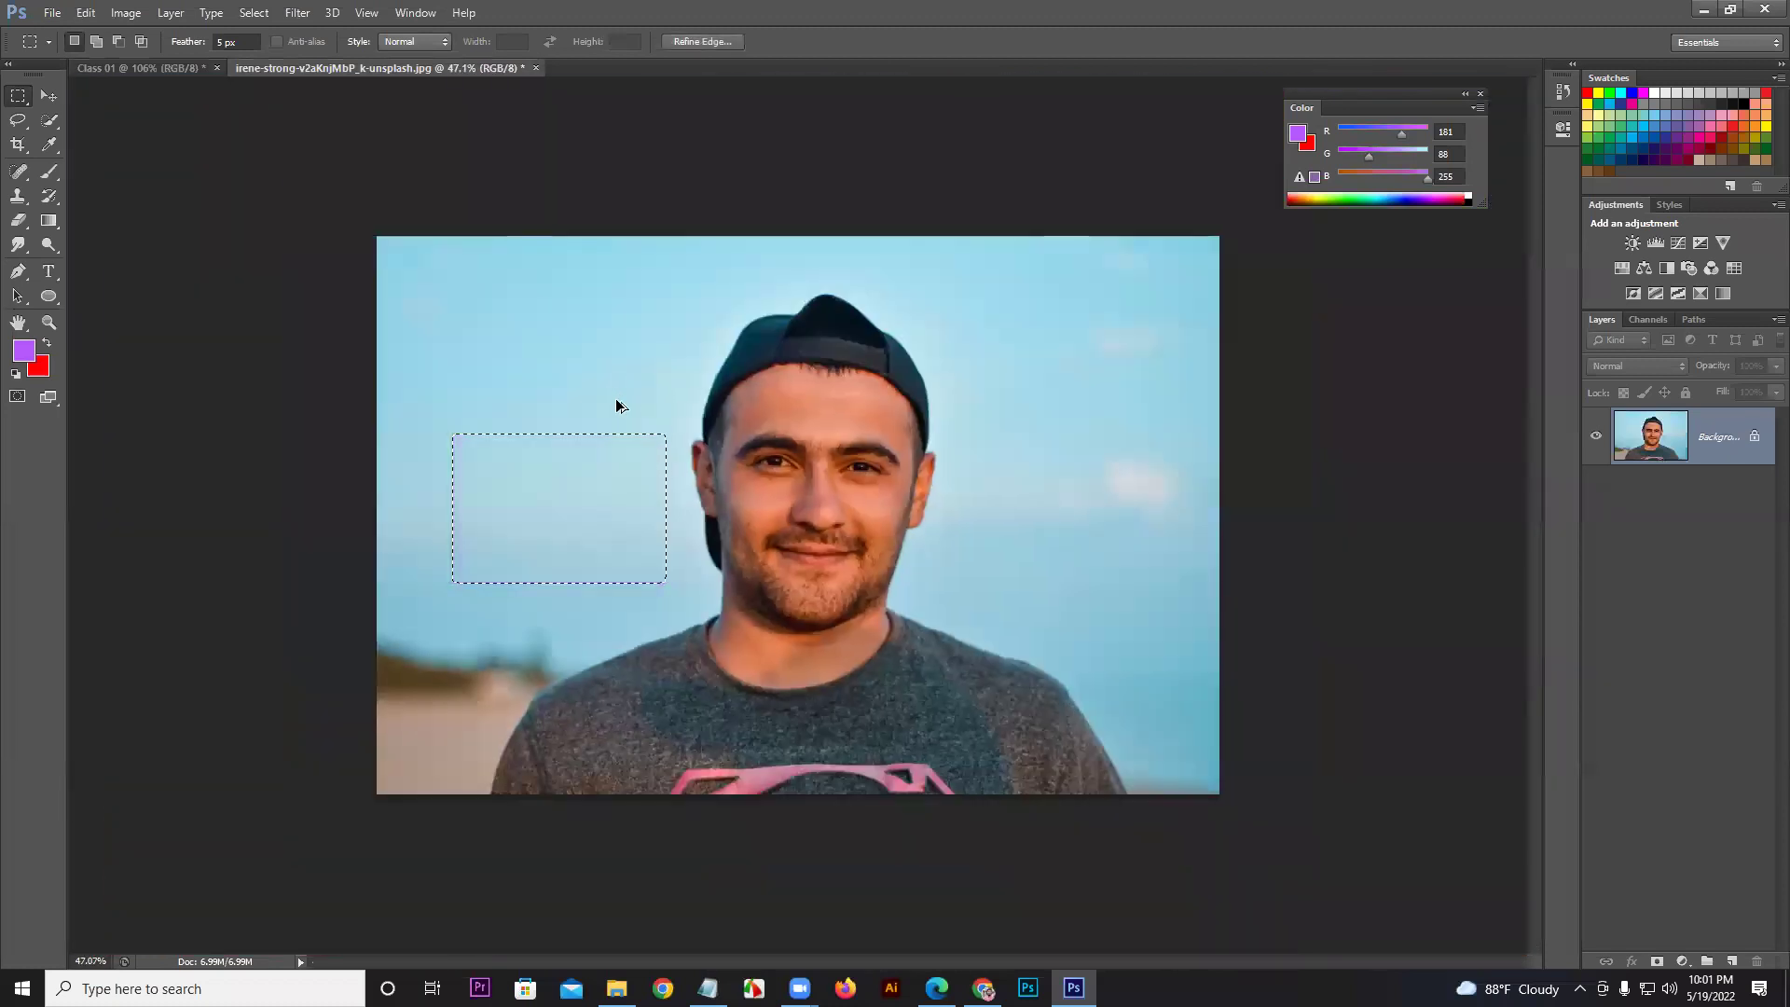
{"action": "left_click", "coordinate": [475, 110]}
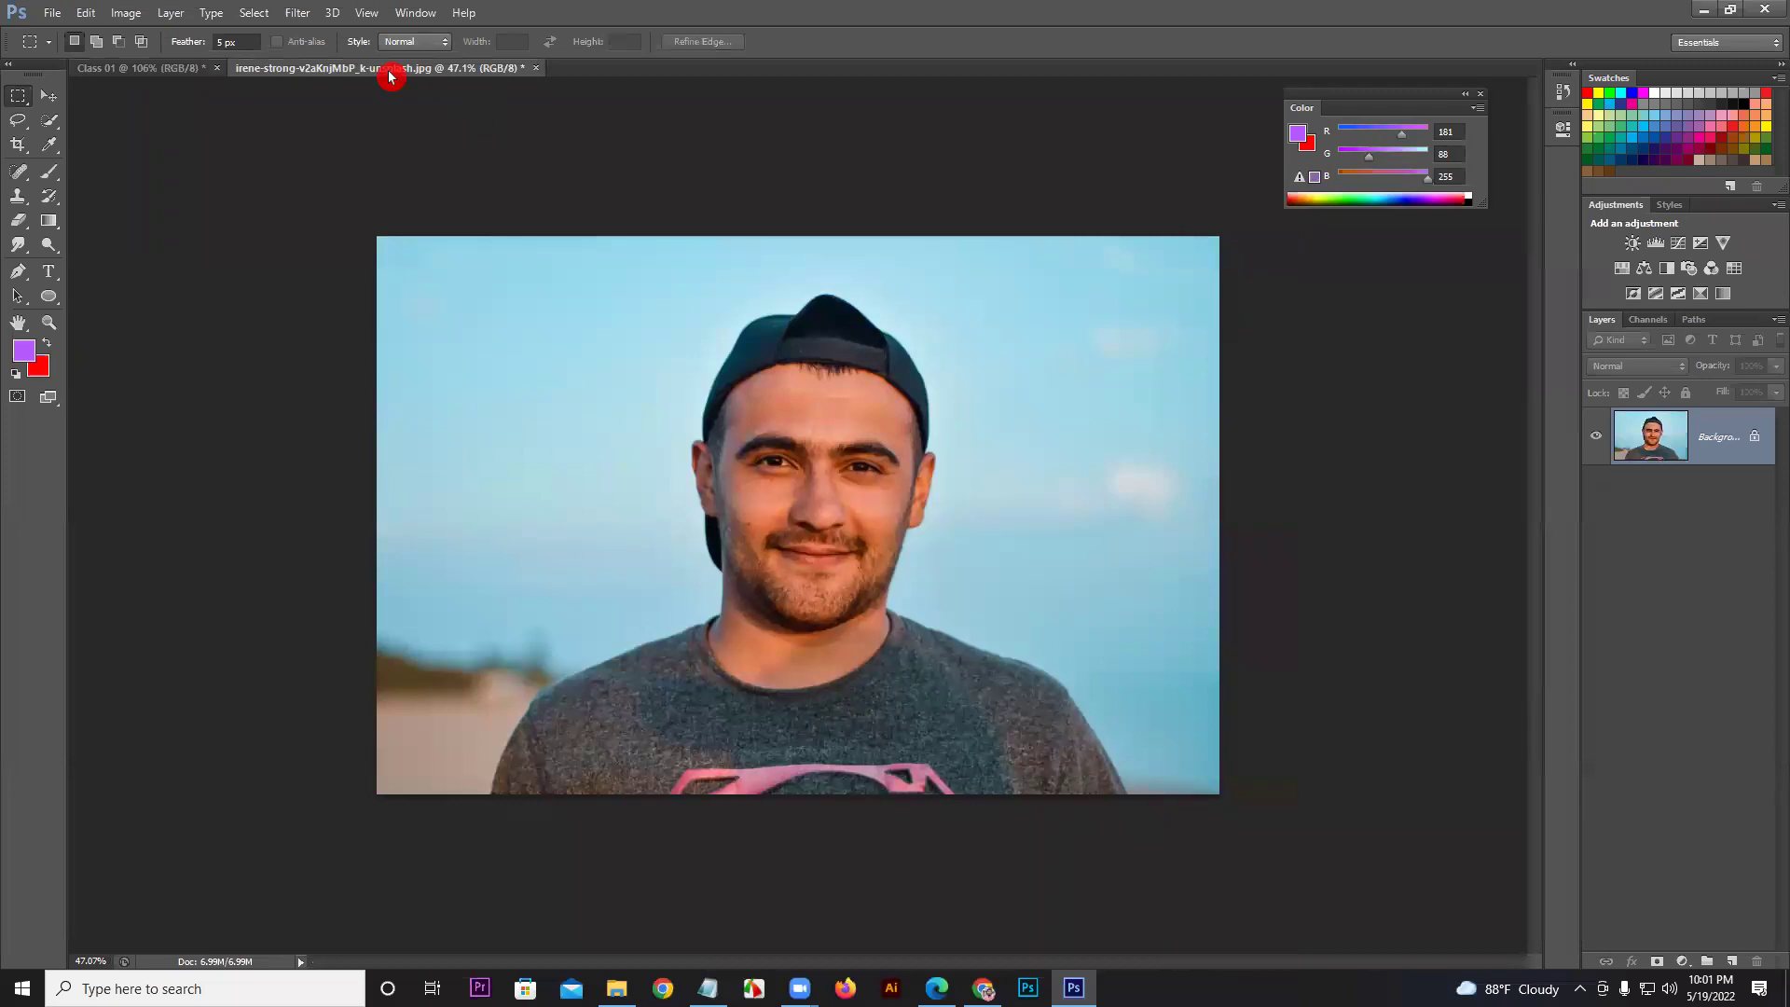
Step: Raise Feather to about 9.6 px and fill a feathered sky selection with purple
{"action": "left_click_drag", "start_coordinate": [183, 44], "coordinate": [223, 45]}
{"action": "left_click", "coordinate": [241, 44]}
{"action": "left_click_drag", "start_coordinate": [472, 387], "coordinate": [630, 491]}
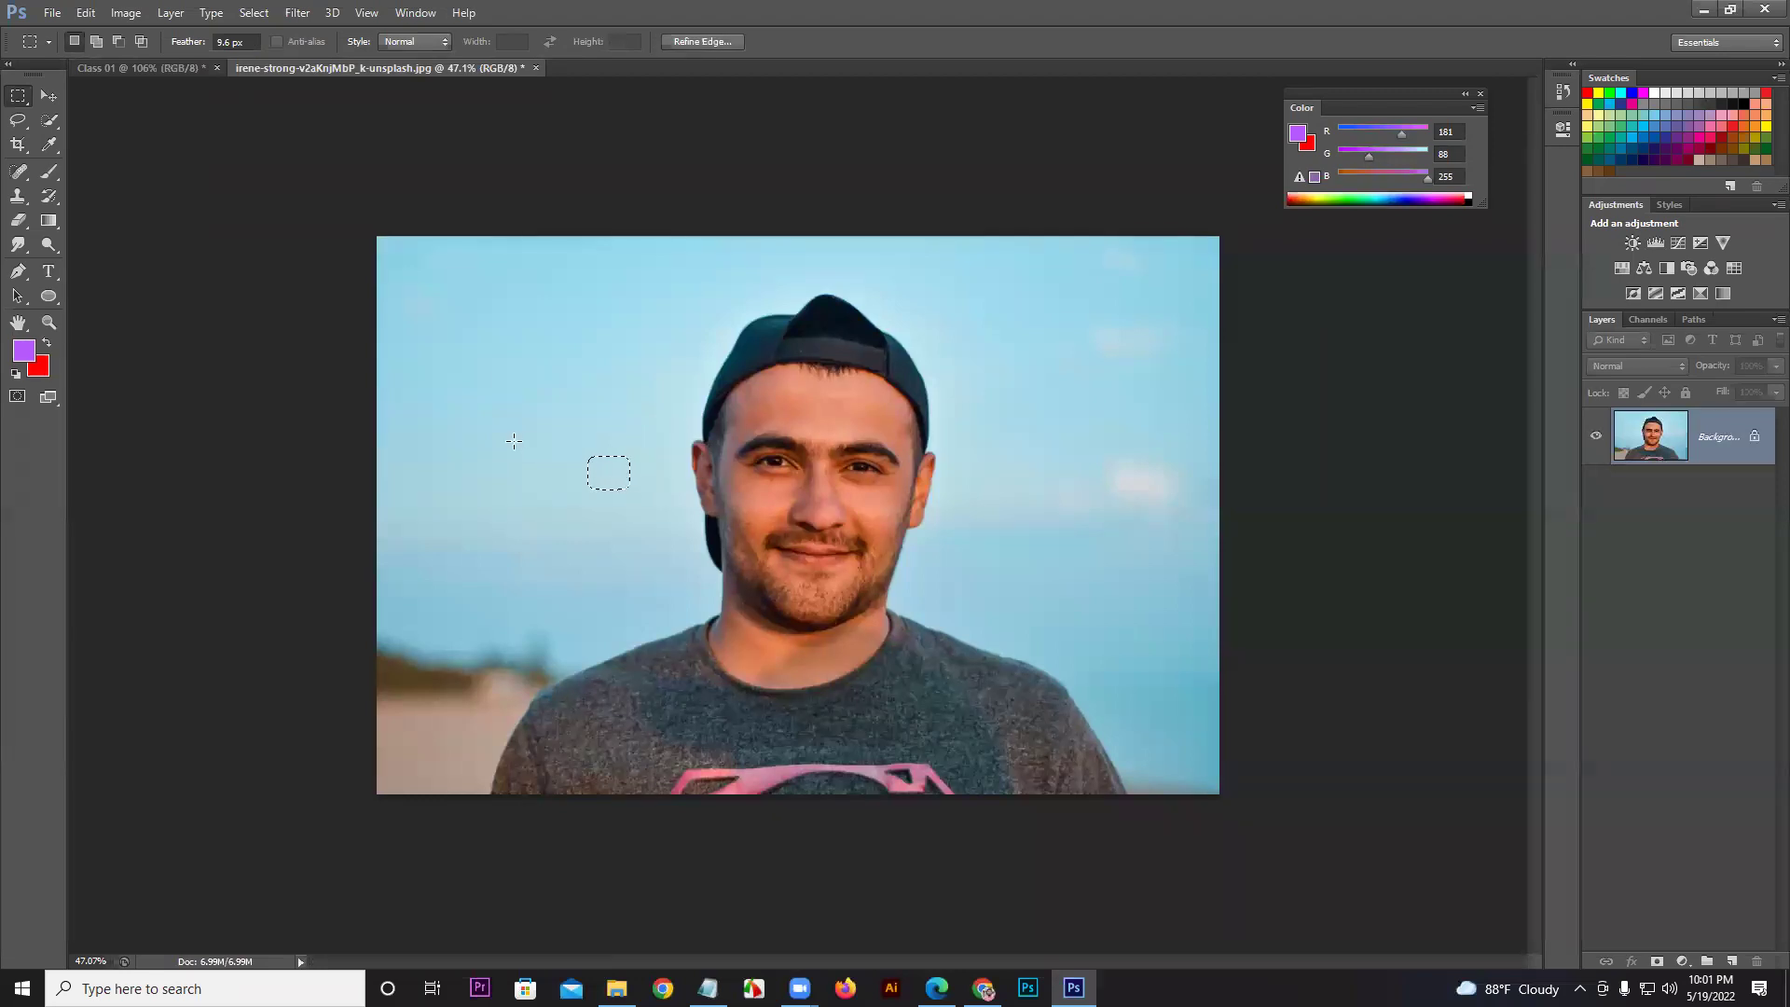
{"action": "key", "text": "alt+BackSpace"}
{"action": "key", "text": "ctrl+d"}
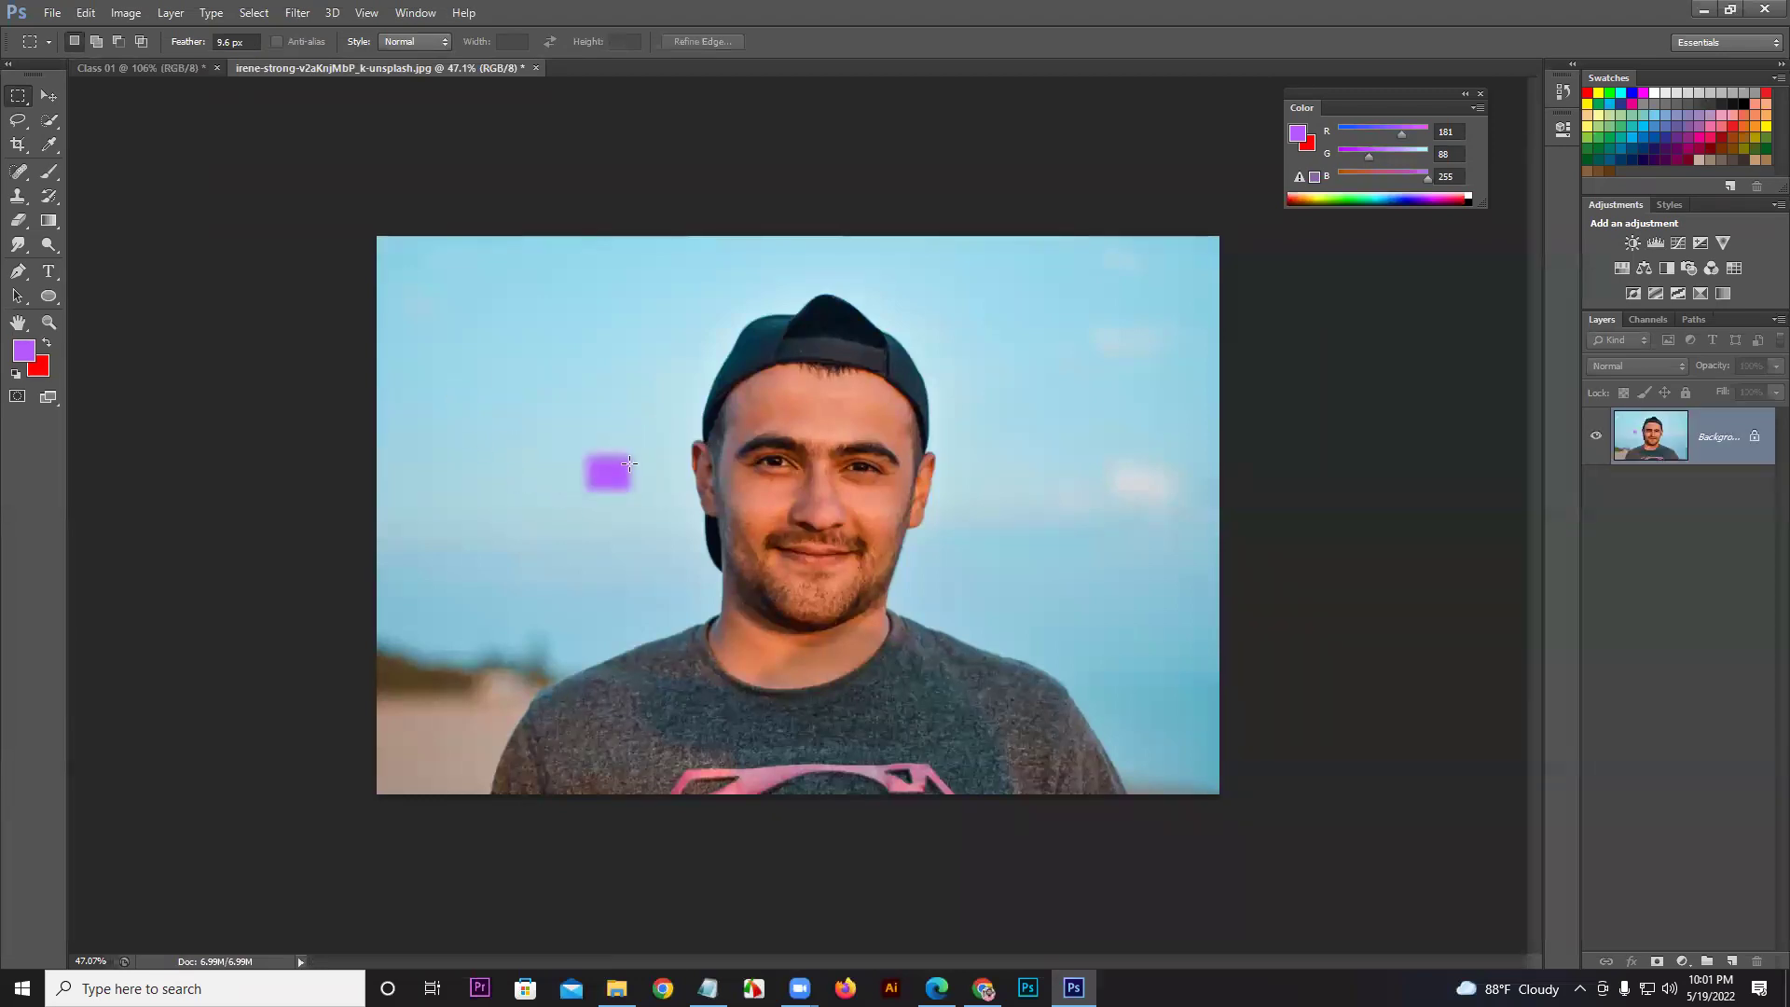
{"action": "scroll", "coordinate": [630, 463], "scroll_direction": "up", "scroll_amount": 10}
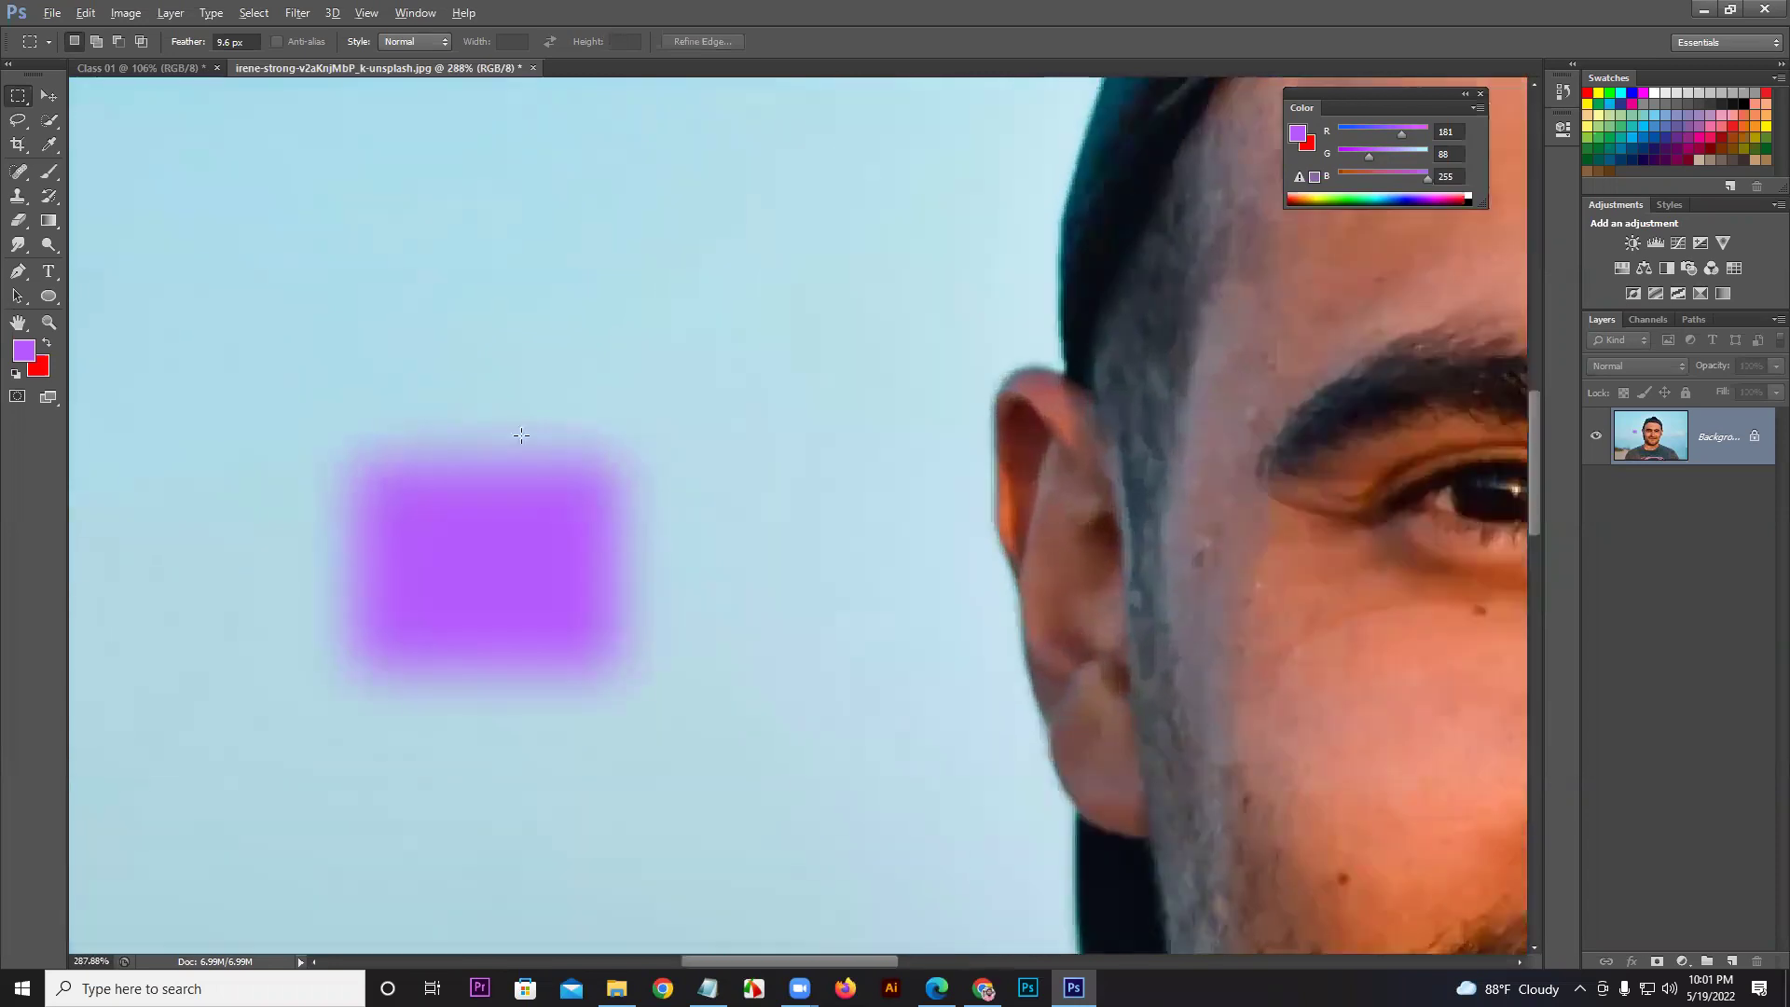
{"action": "scroll", "coordinate": [521, 435], "scroll_direction": "up", "scroll_amount": 2}
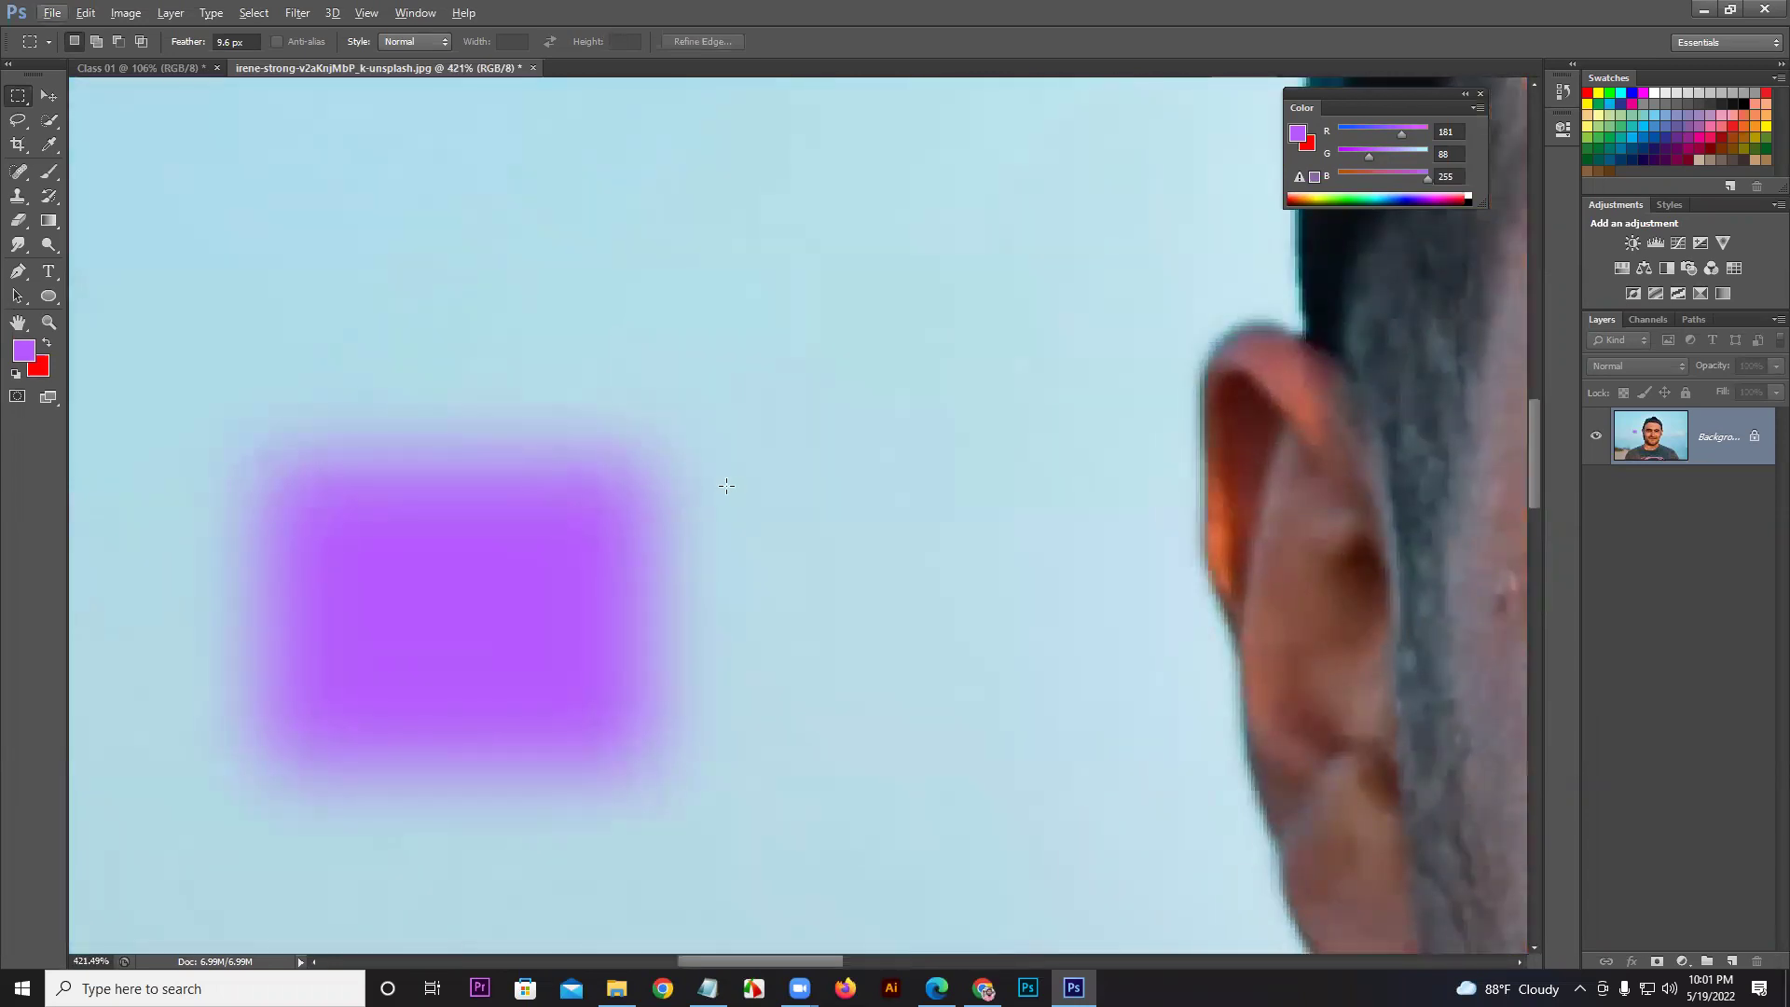
Step: Remove the soft purple fill from the sky and clear the selection
{"action": "key", "text": "ctrl+shift+d"}
{"action": "key", "text": "Delete"}
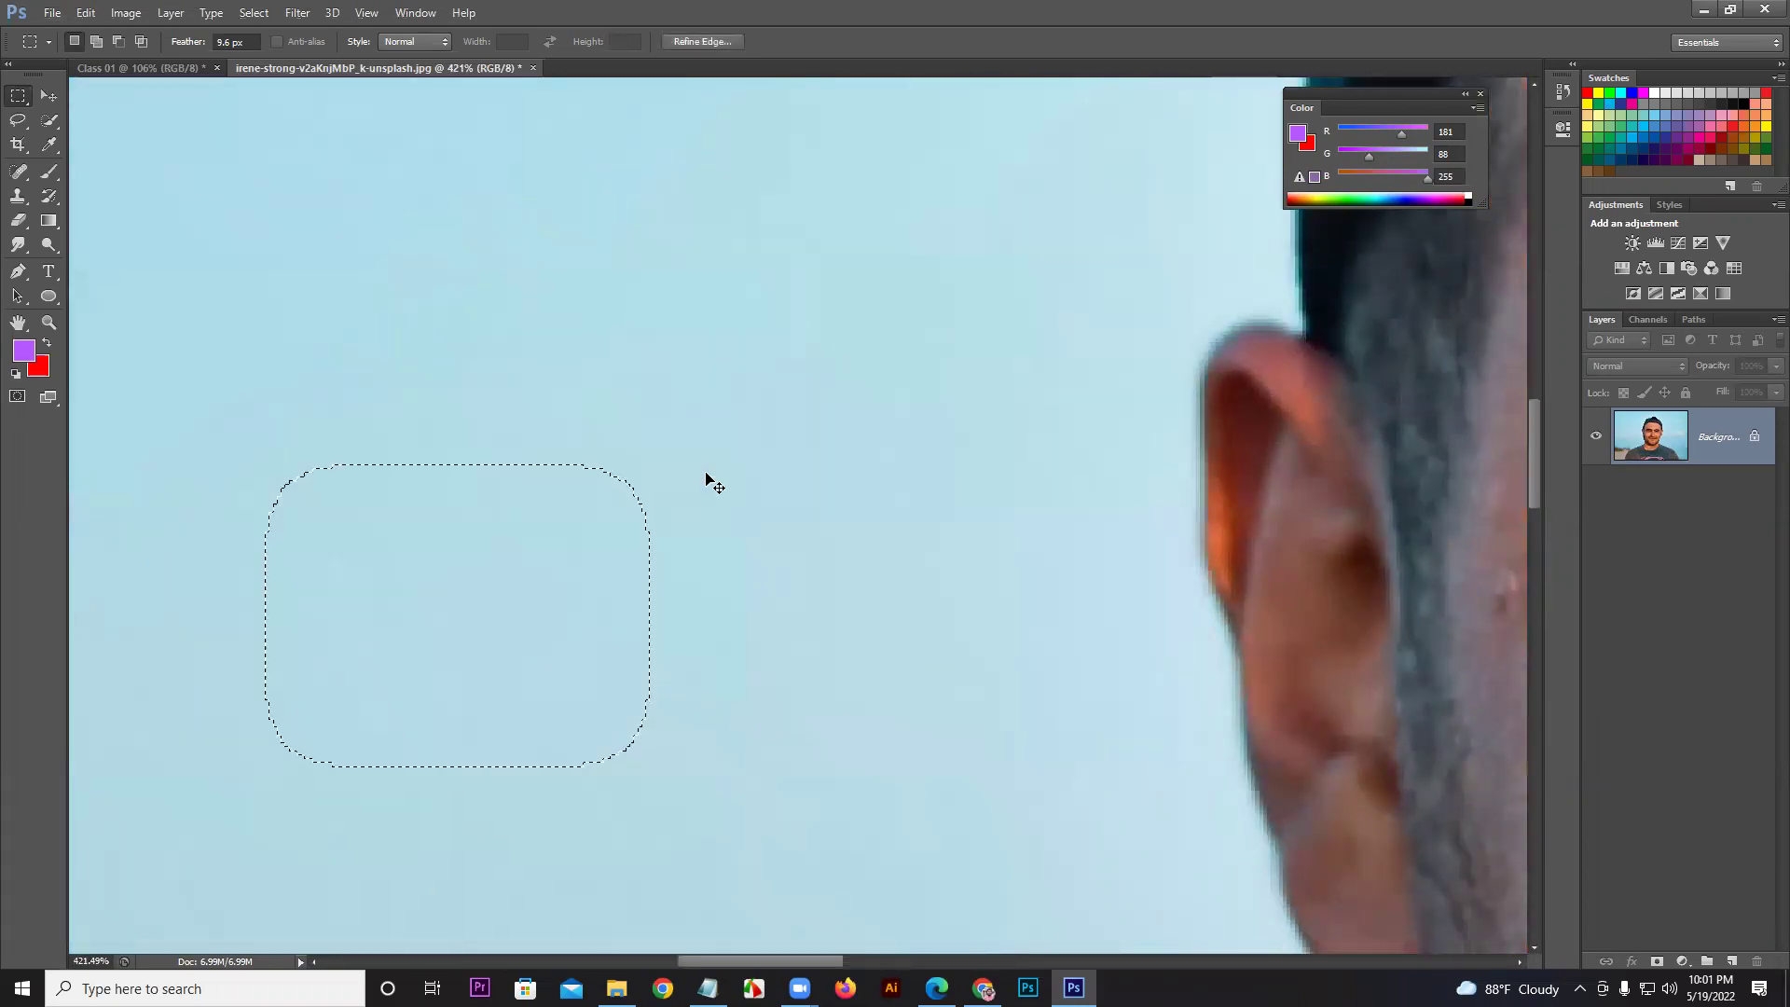
{"action": "key", "text": "ctrl+d"}
{"action": "scroll", "coordinate": [653, 459], "scroll_direction": "down", "scroll_amount": 2}
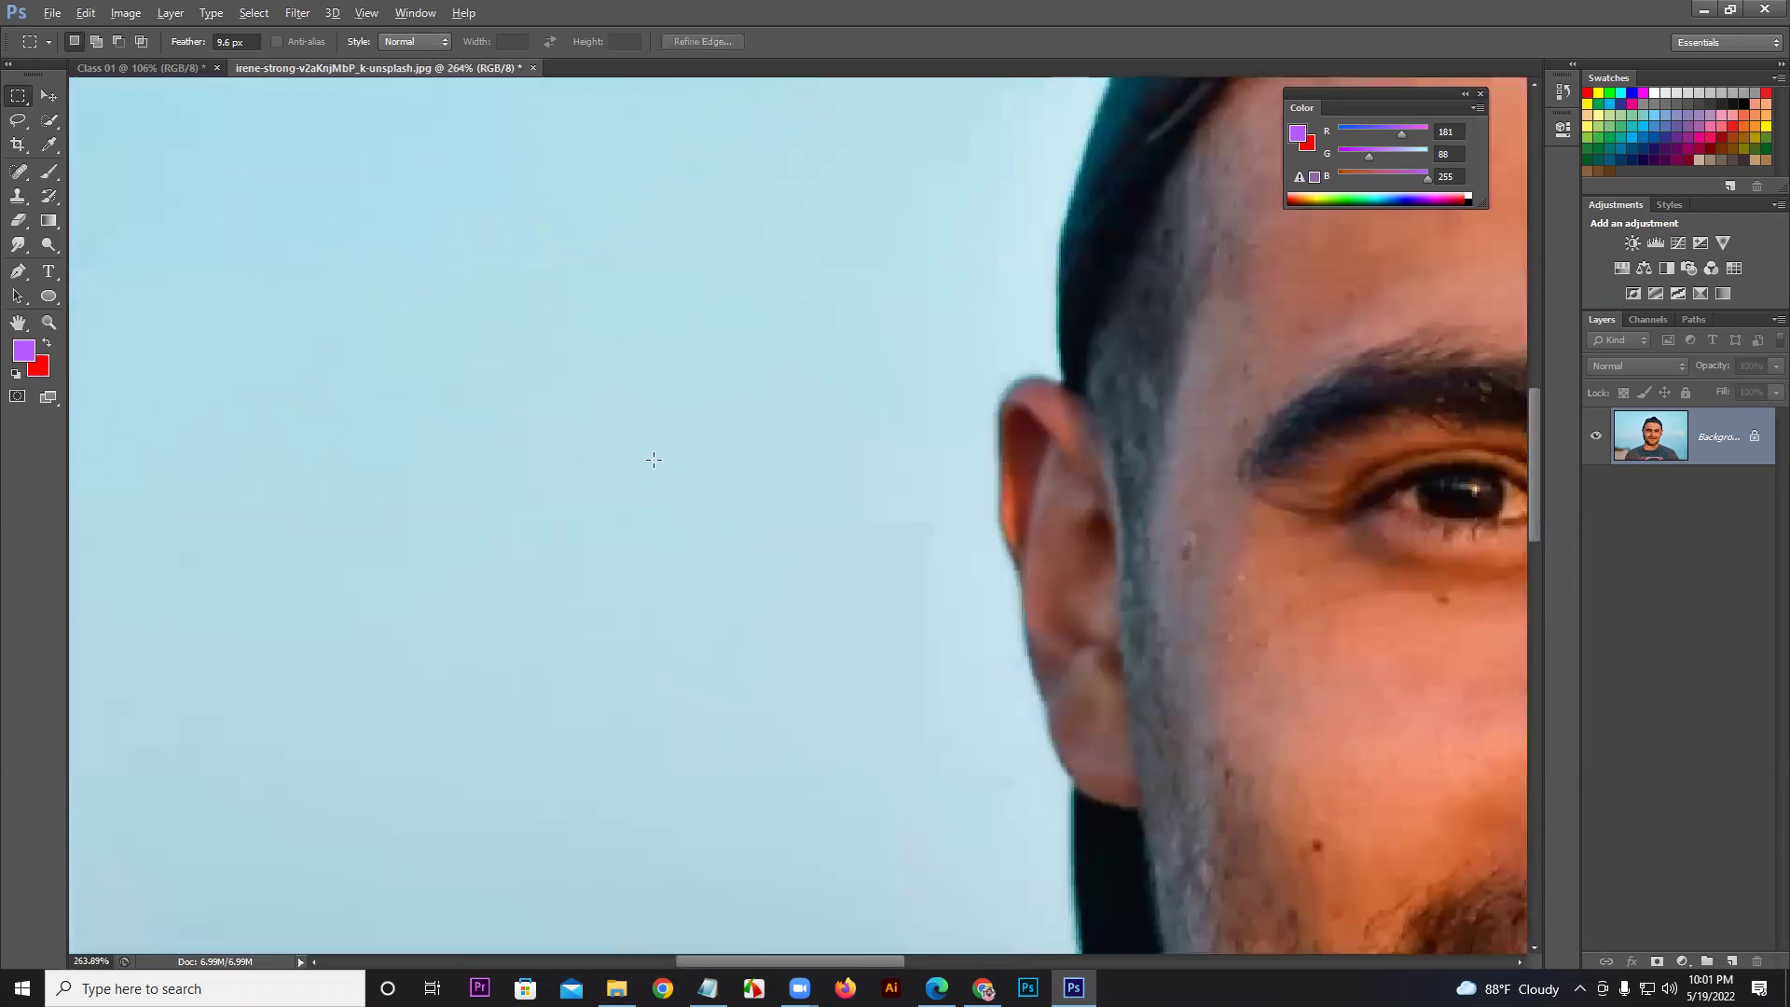
{"action": "scroll", "coordinate": [653, 458], "scroll_direction": "down", "scroll_amount": 8}
{"action": "key", "text": "alt"}
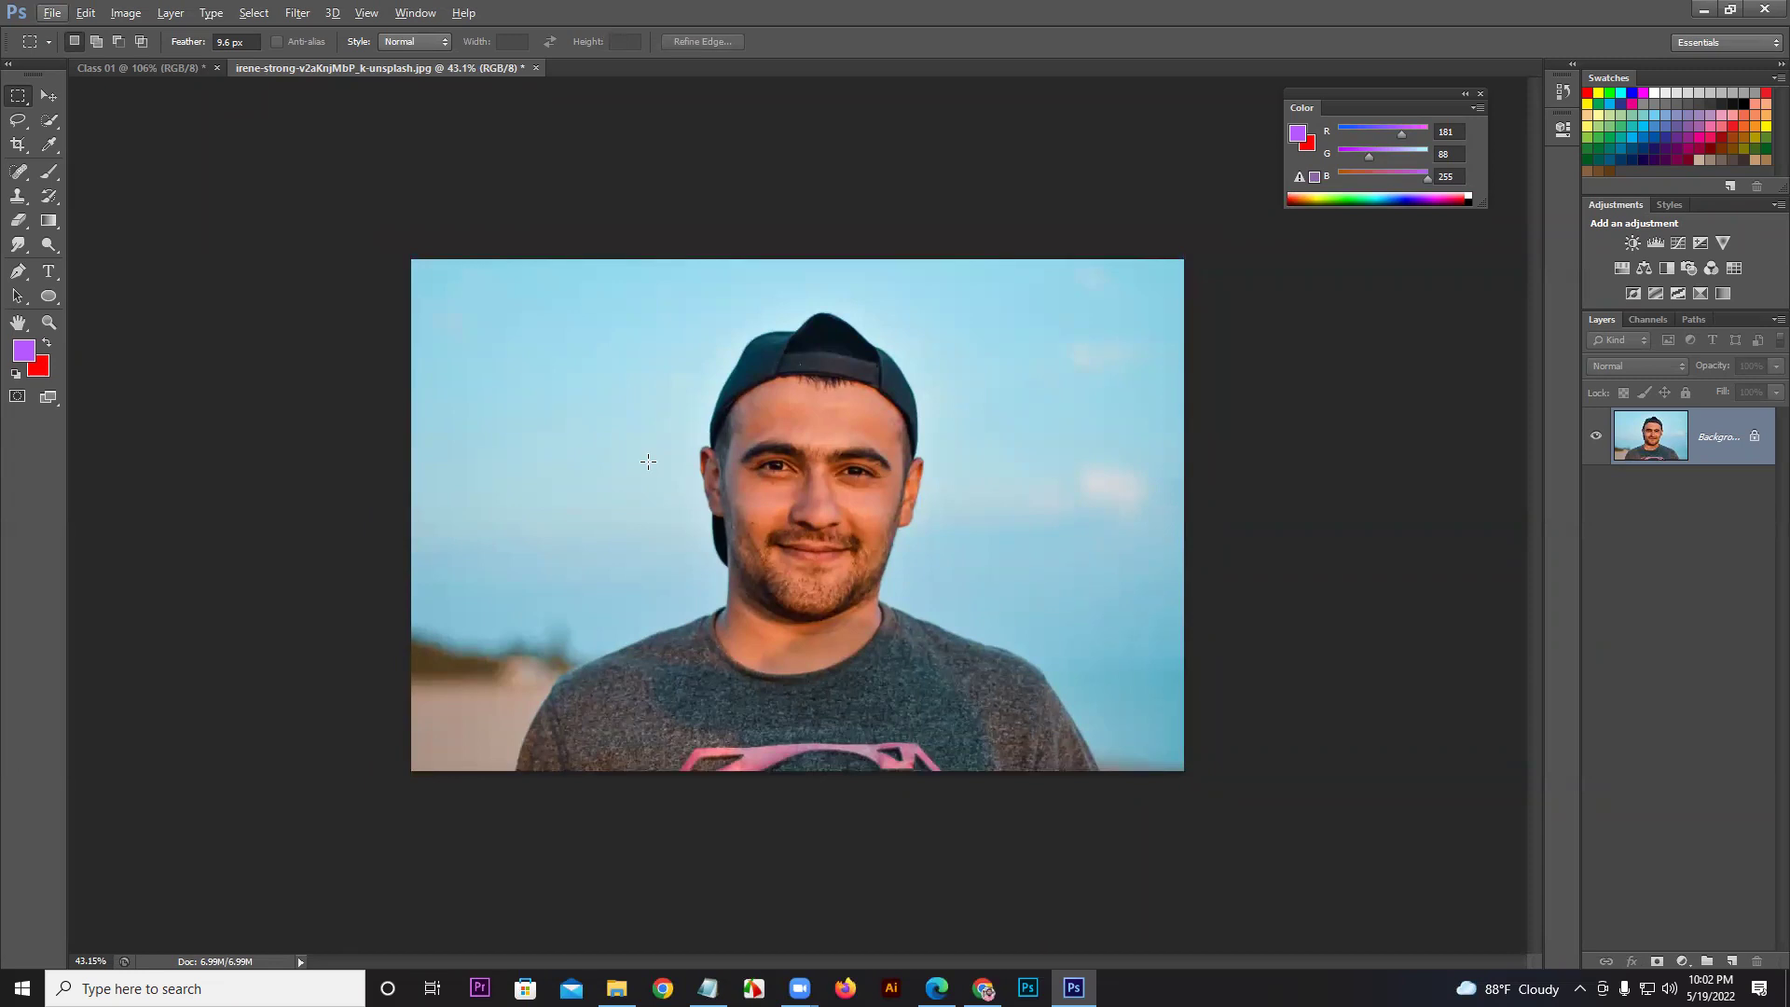
Step: Set Feather to 0 px and switch to the Class 01 canvas
{"action": "left_click", "coordinate": [132, 79]}
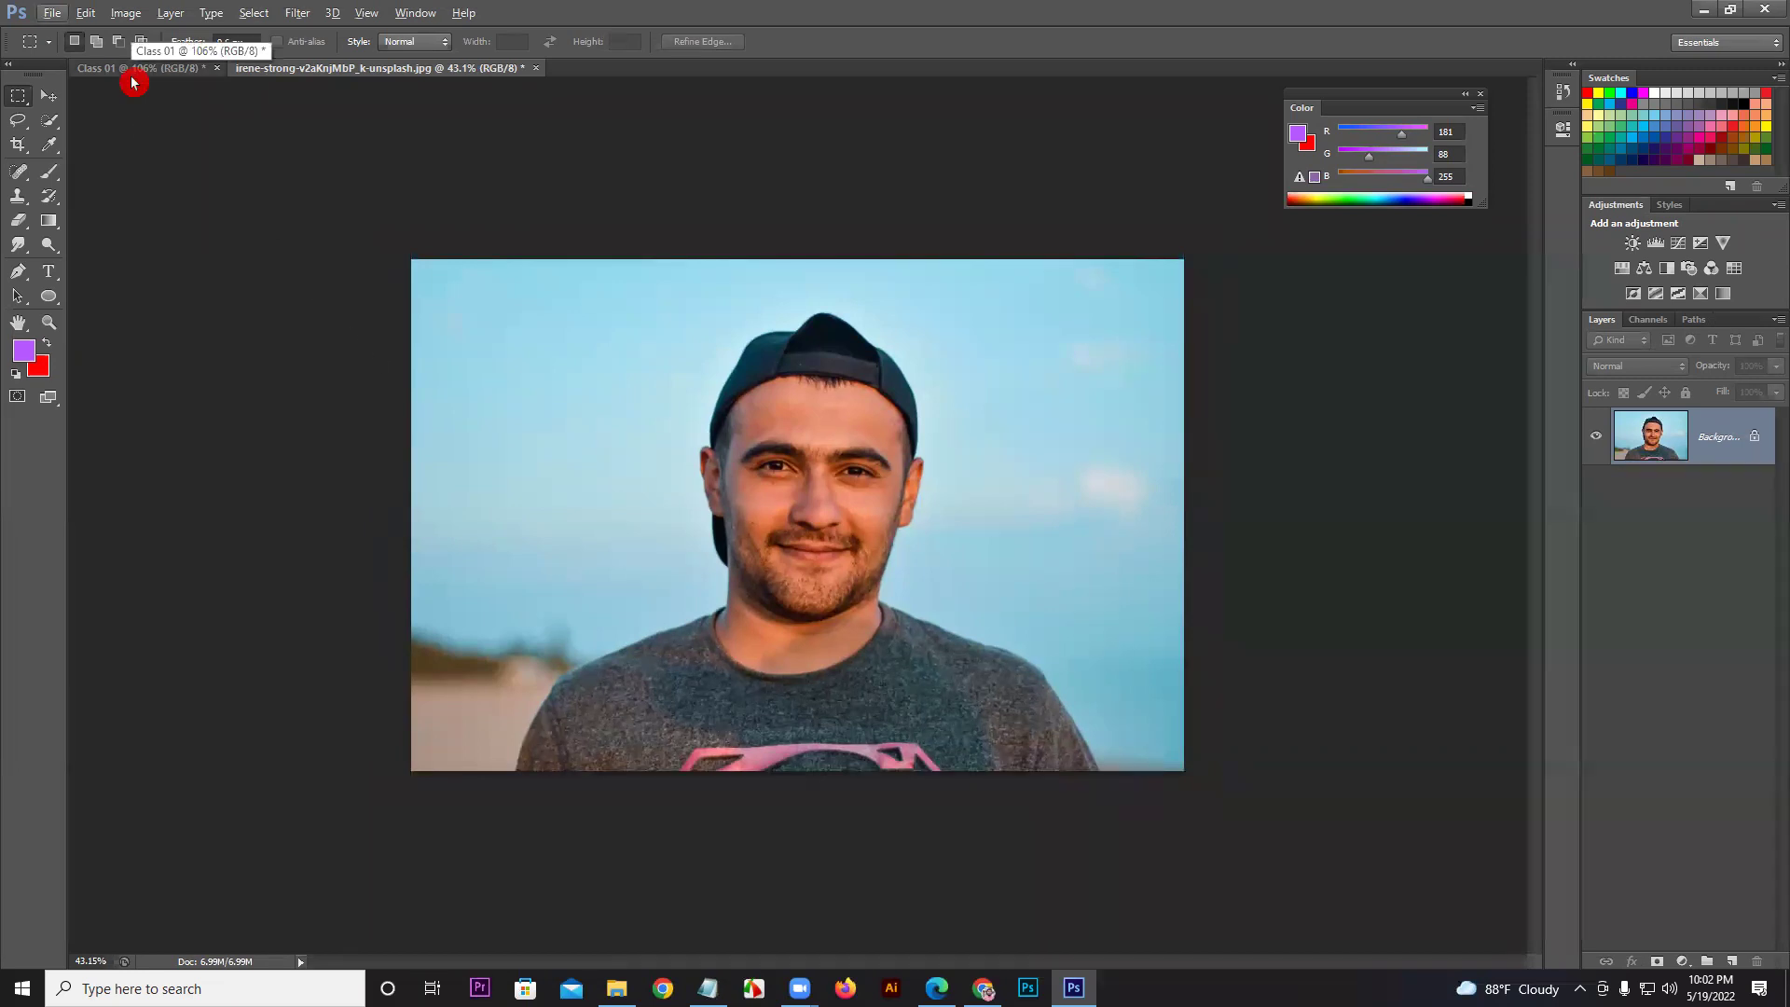
{"action": "left_click_drag", "start_coordinate": [184, 47], "coordinate": [54, 43]}
{"action": "left_click", "coordinate": [151, 82]}
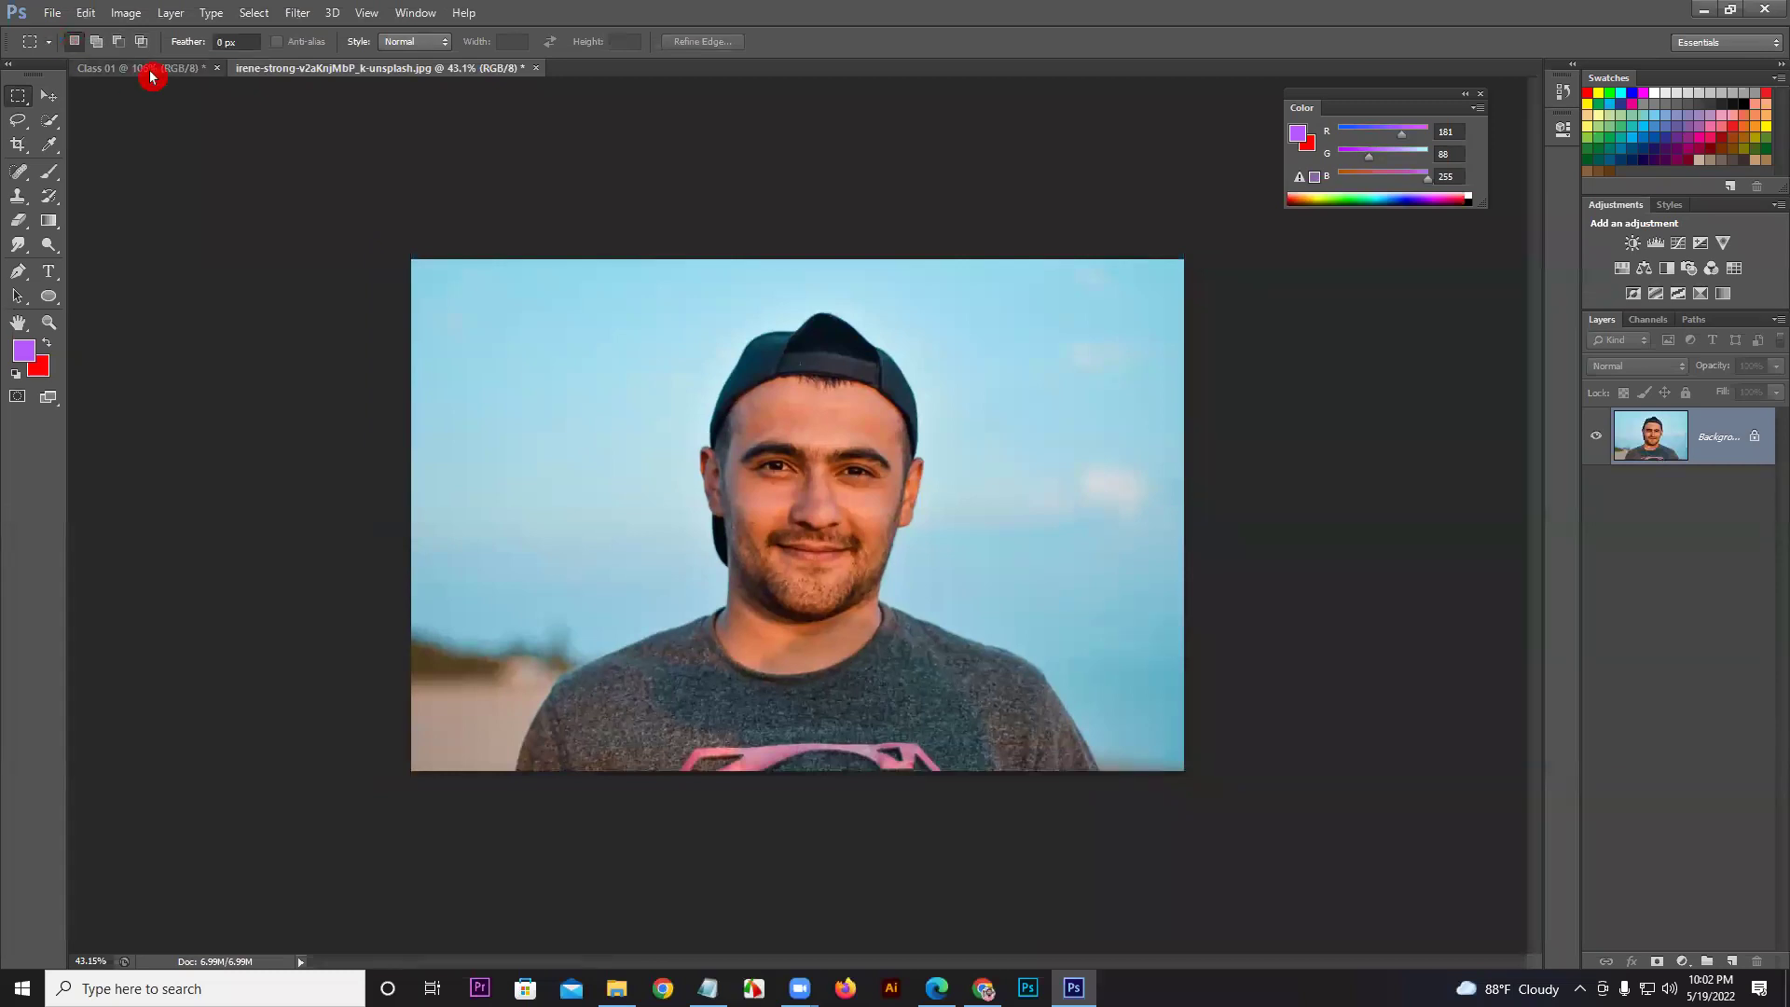
{"action": "left_click", "coordinate": [434, 64]}
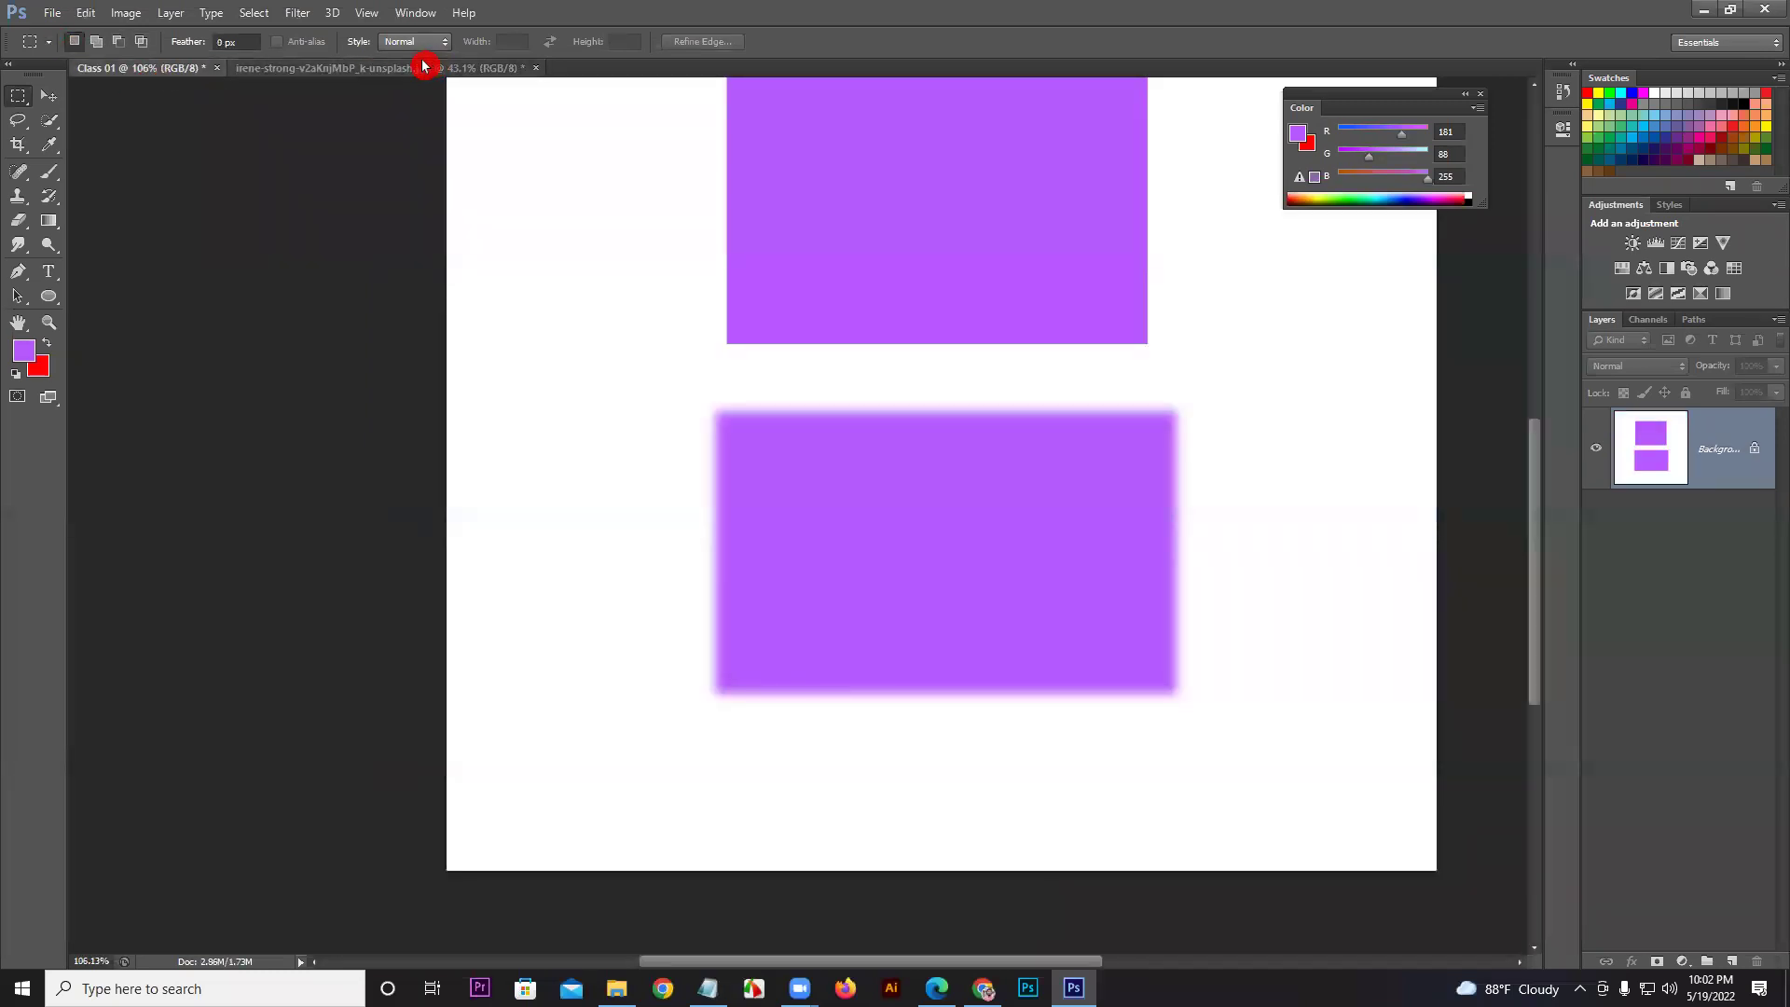
Step: Use the Fixed Ratio style, changing the height value to 2 to draw a 1:2 selection
{"action": "left_click", "coordinate": [411, 44]}
{"action": "mouse_move", "coordinate": [411, 48]}
{"action": "left_mouse_down"}
{"action": "mouse_move", "coordinate": [411, 77]}
{"action": "mouse_move", "coordinate": [398, 70]}
{"action": "mouse_move", "coordinate": [445, 81]}
{"action": "mouse_move", "coordinate": [435, 97]}
{"action": "mouse_move", "coordinate": [422, 78]}
{"action": "left_mouse_up"}
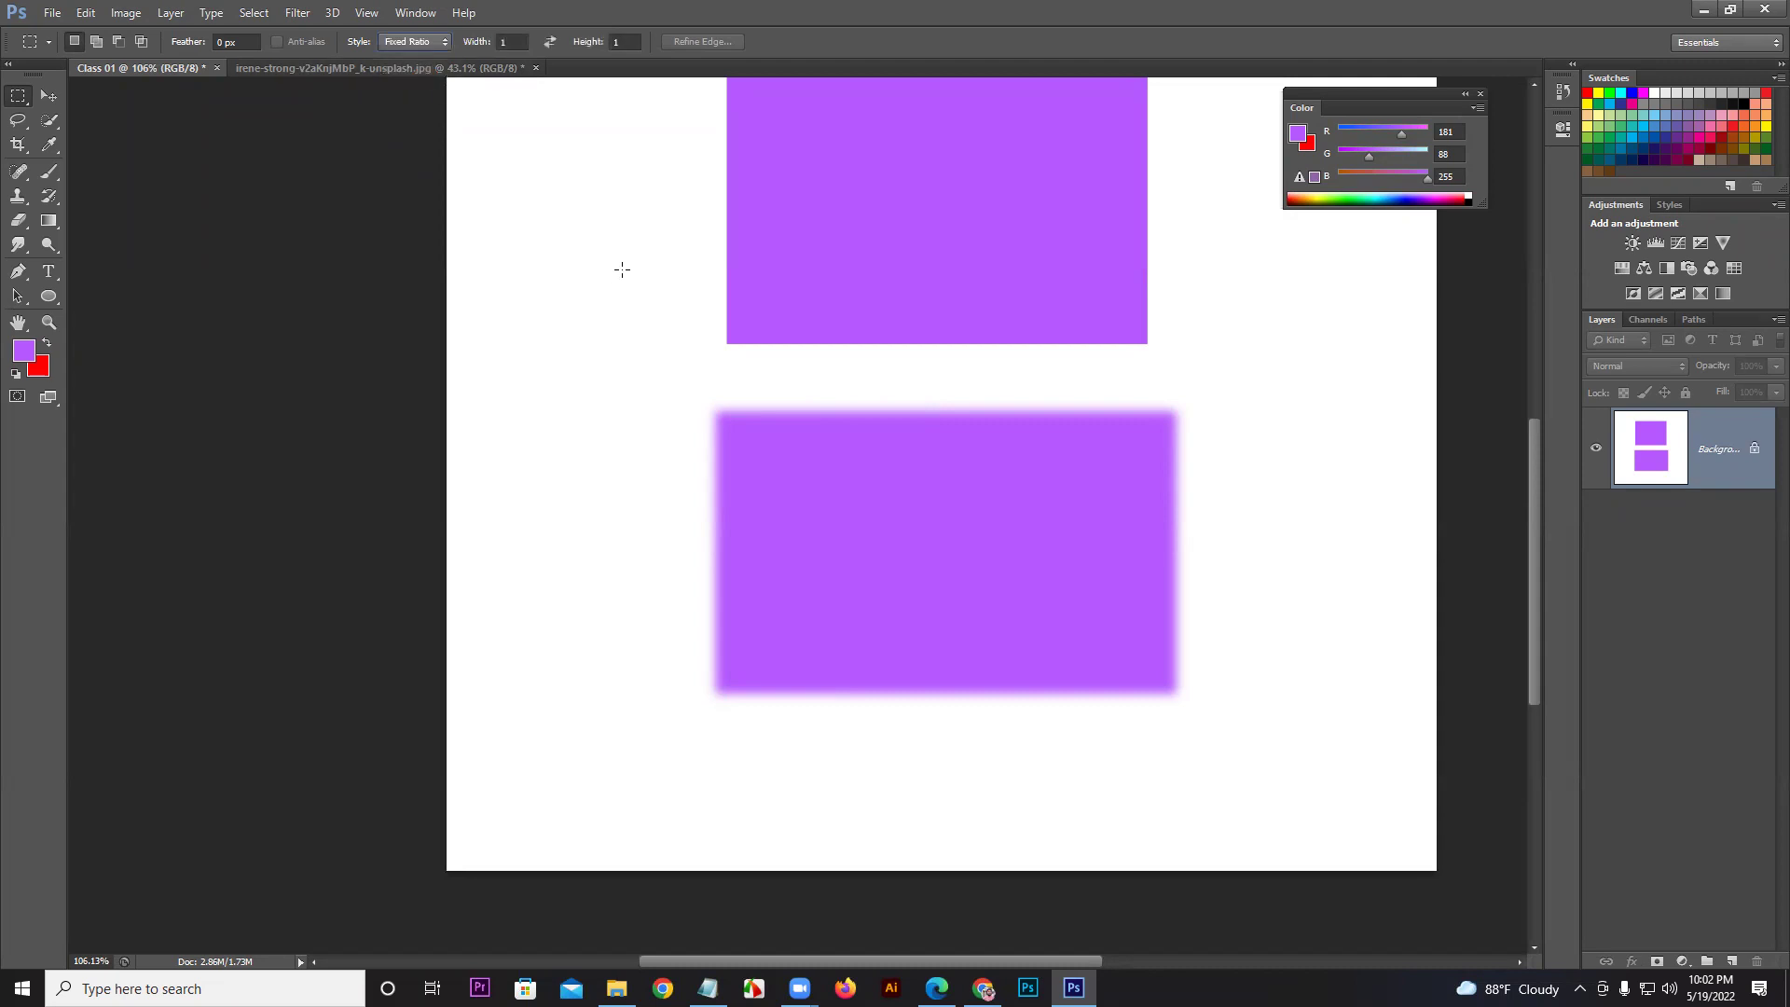
{"action": "left_click_drag", "start_coordinate": [560, 159], "coordinate": [737, 523]}
{"action": "left_click", "coordinate": [549, 41]}
{"action": "mouse_move", "coordinate": [582, 43]}
{"action": "left_mouse_down"}
{"action": "mouse_move", "coordinate": [701, 60]}
{"action": "mouse_move", "coordinate": [1655, 56]}
{"action": "mouse_move", "coordinate": [571, 41]}
{"action": "left_mouse_up"}
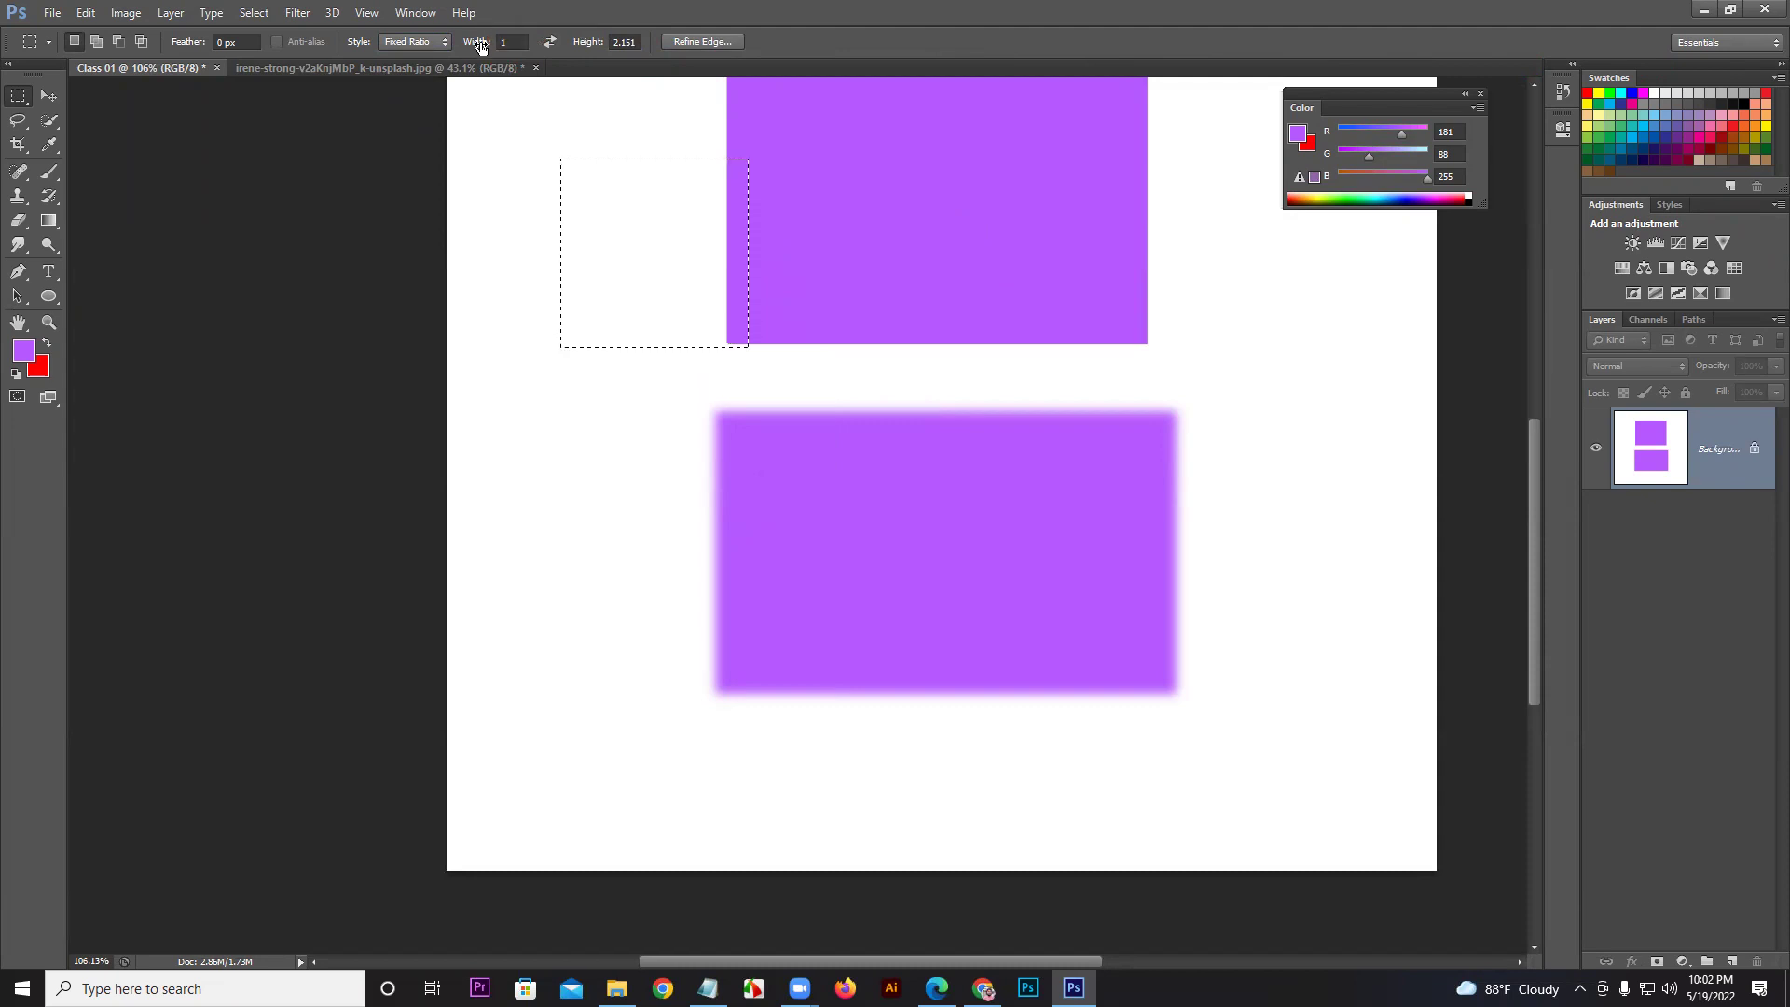
{"action": "left_click", "coordinate": [639, 41]}
{"action": "key", "text": "ctrl+d"}
{"action": "key", "text": "ctrl+a"}
{"action": "key", "text": "BackSpace"}
{"action": "type", "text": "2"}
{"action": "key", "text": "ctrl+d"}
{"action": "left_click_drag", "start_coordinate": [580, 133], "coordinate": [756, 397]}
Step: Switch to the Fixed Size style and place a 64 px square selection, then clear it
{"action": "left_click", "coordinate": [436, 41]}
{"action": "left_click", "coordinate": [416, 85]}
{"action": "key", "text": "ctrl+d"}
{"action": "left_click", "coordinate": [605, 234]}
{"action": "key", "text": "ctrl+d"}
Step: Keep the Rectangular Marquee Tool and set the selection style back to Normal
{"action": "mouse_move", "coordinate": [30, 109]}
{"action": "left_mouse_down"}
{"action": "mouse_move", "coordinate": [19, 98]}
{"action": "mouse_move", "coordinate": [56, 95]}
{"action": "left_mouse_up"}
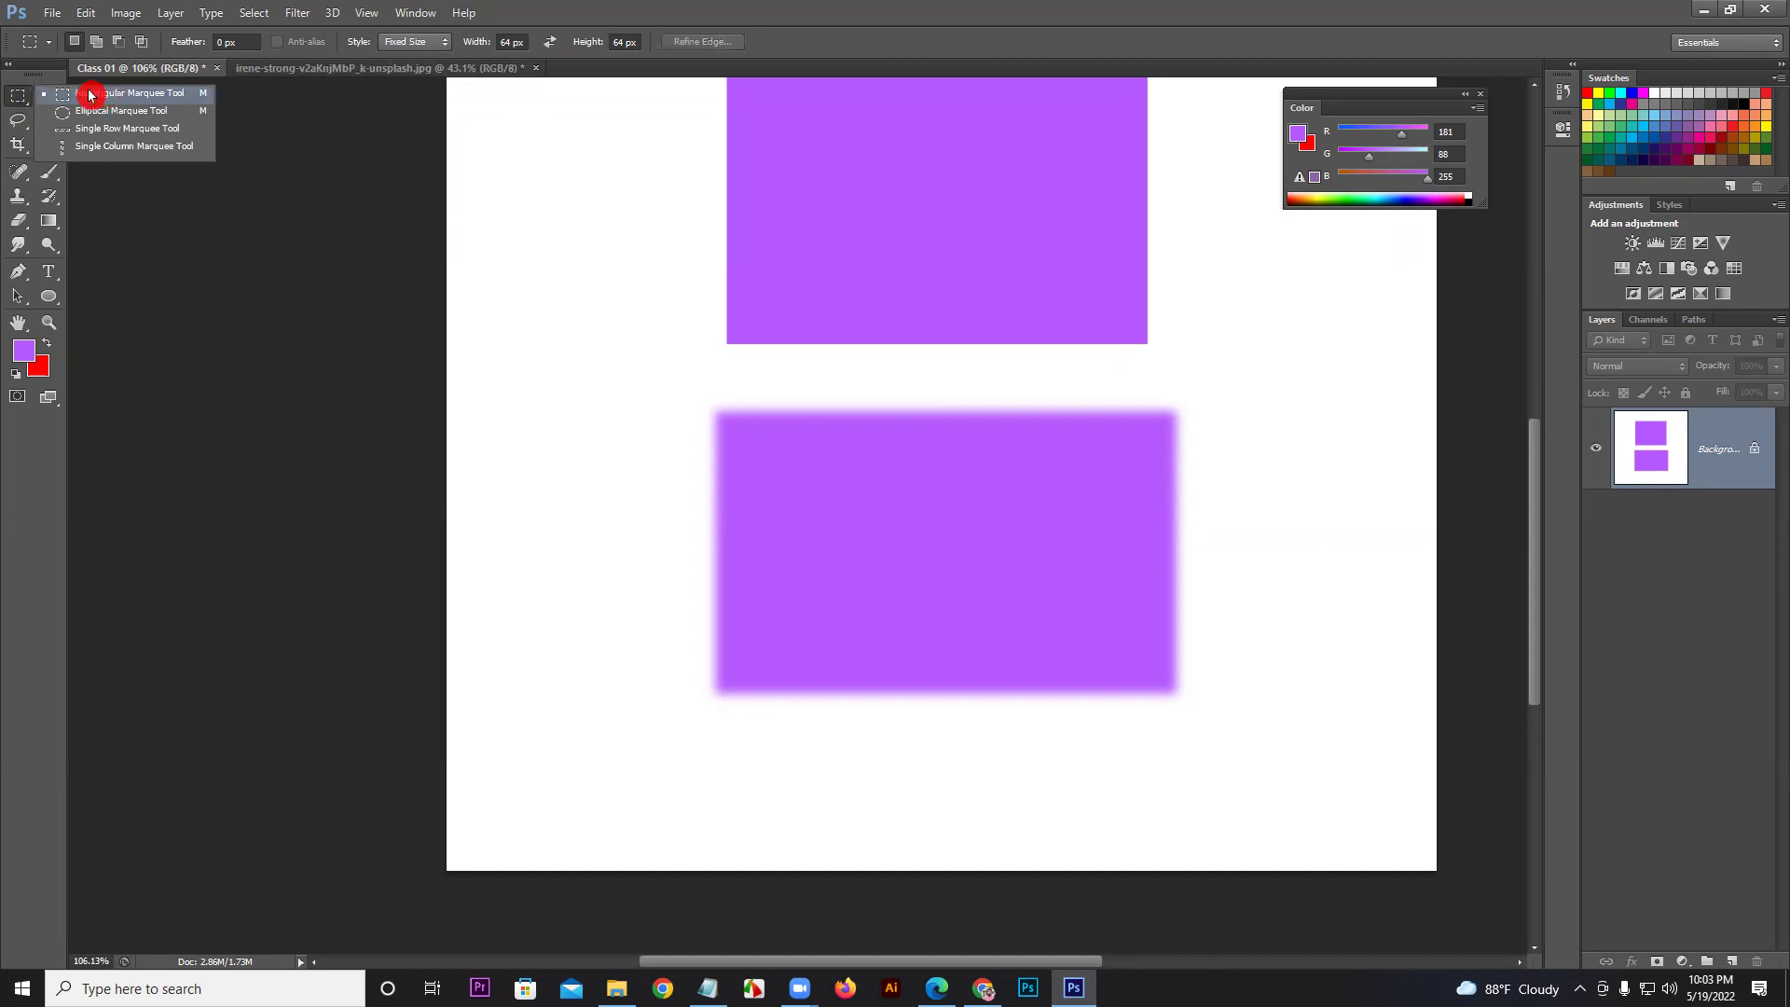
{"action": "left_click", "coordinate": [62, 93]}
{"action": "left_click", "coordinate": [398, 46]}
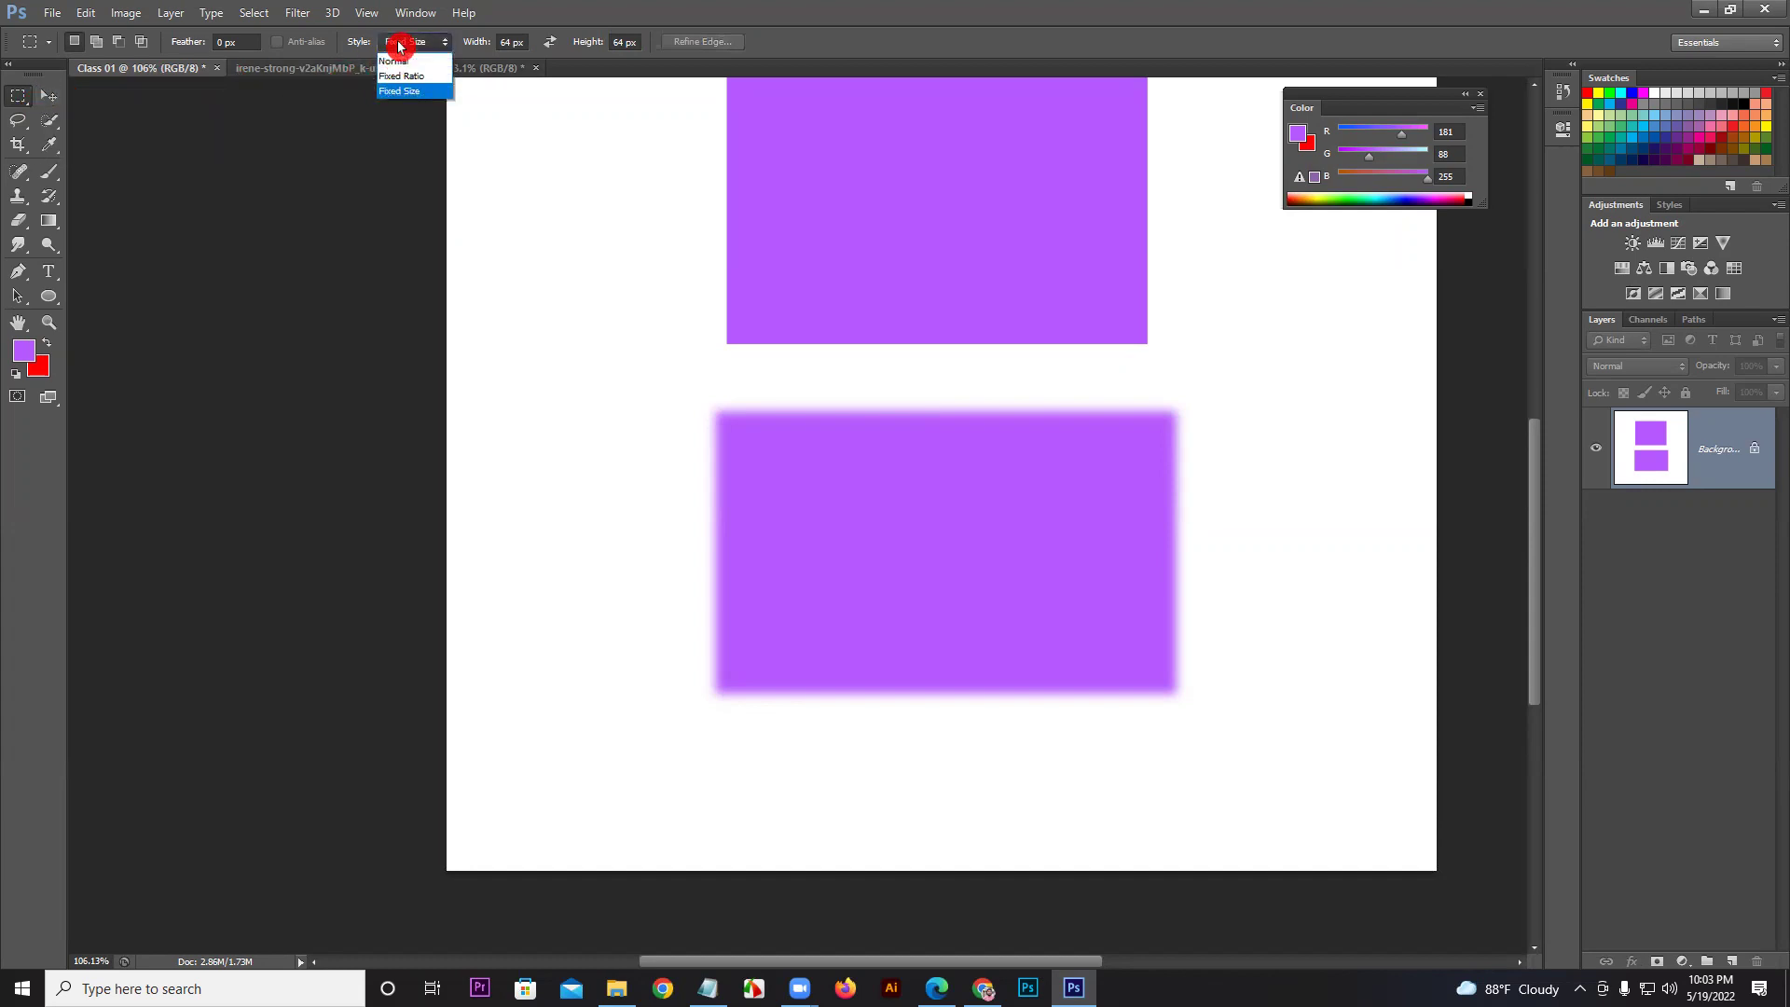
{"action": "left_click", "coordinate": [407, 61]}
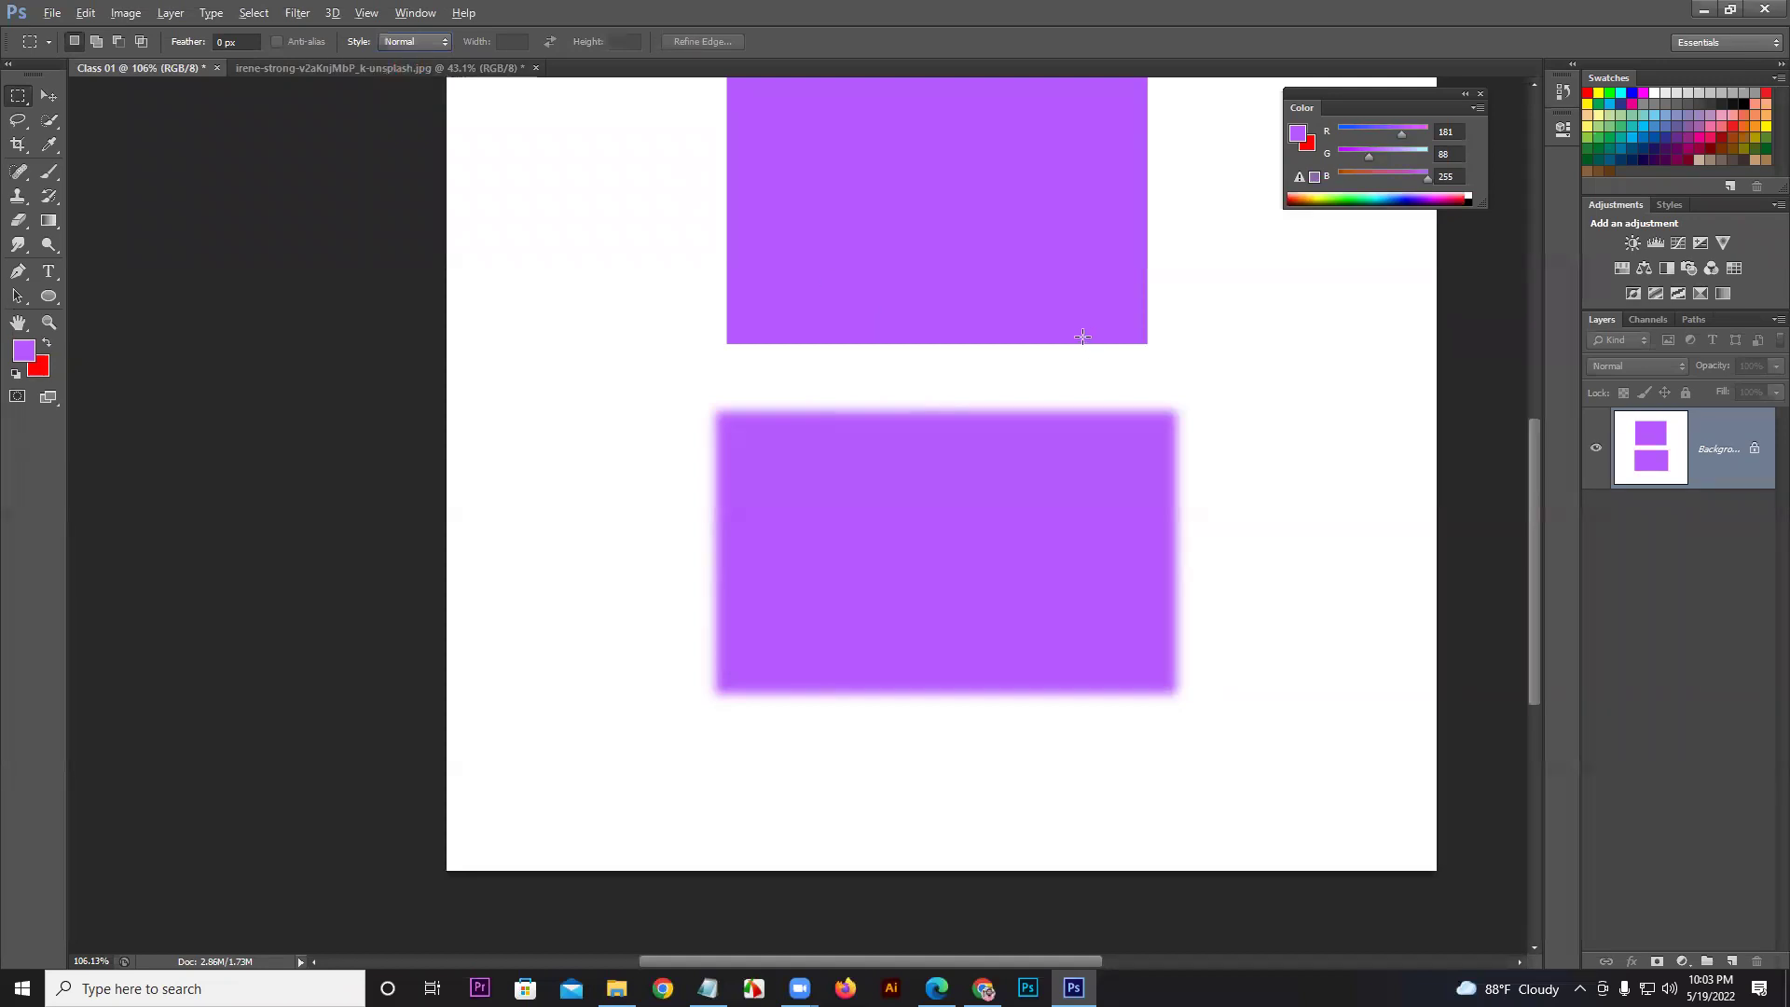
Step: Fit the canvas to the window, pick the Elliptical Marquee, and delete both purple rectangles
{"action": "left_click", "coordinate": [49, 95]}
{"action": "key", "text": "ctrl+0"}
{"action": "left_click_drag", "start_coordinate": [18, 94], "coordinate": [82, 114]}
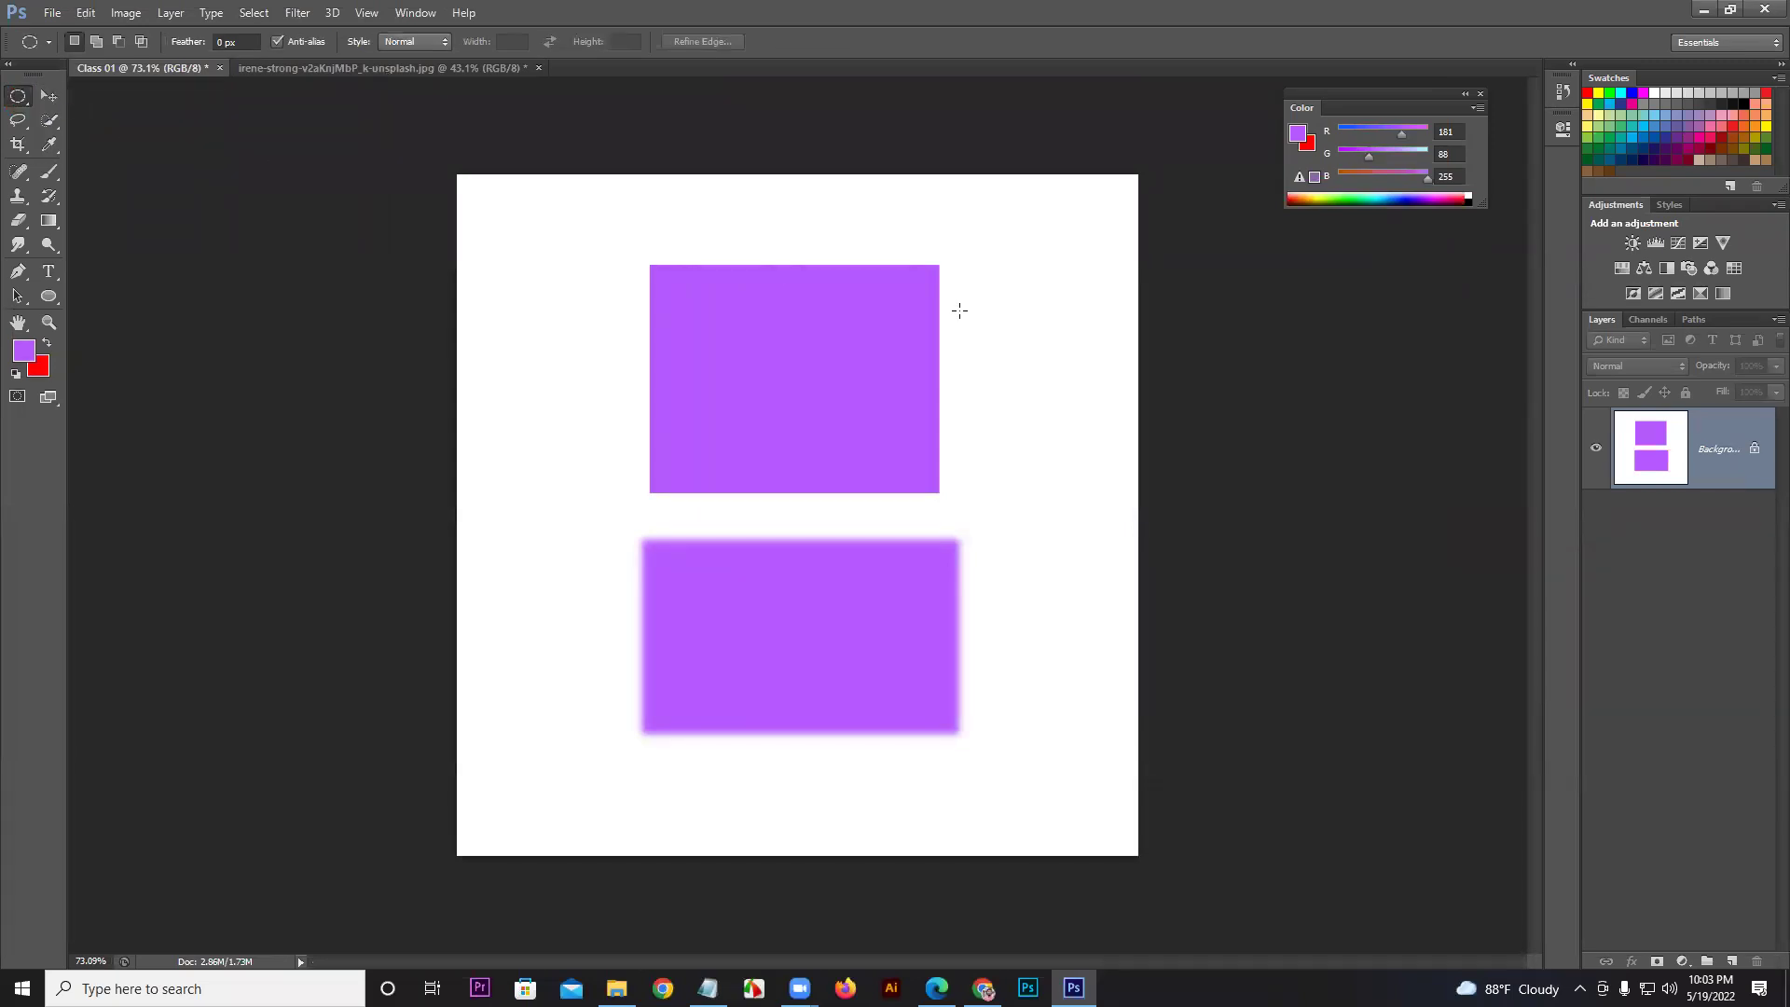
{"action": "key", "text": "ctrl+alt+z"}
{"action": "key", "text": "ctrl+alt+z"}
{"action": "key", "text": "ctrl+alt+z"}
{"action": "key", "text": "ctrl+alt+z"}
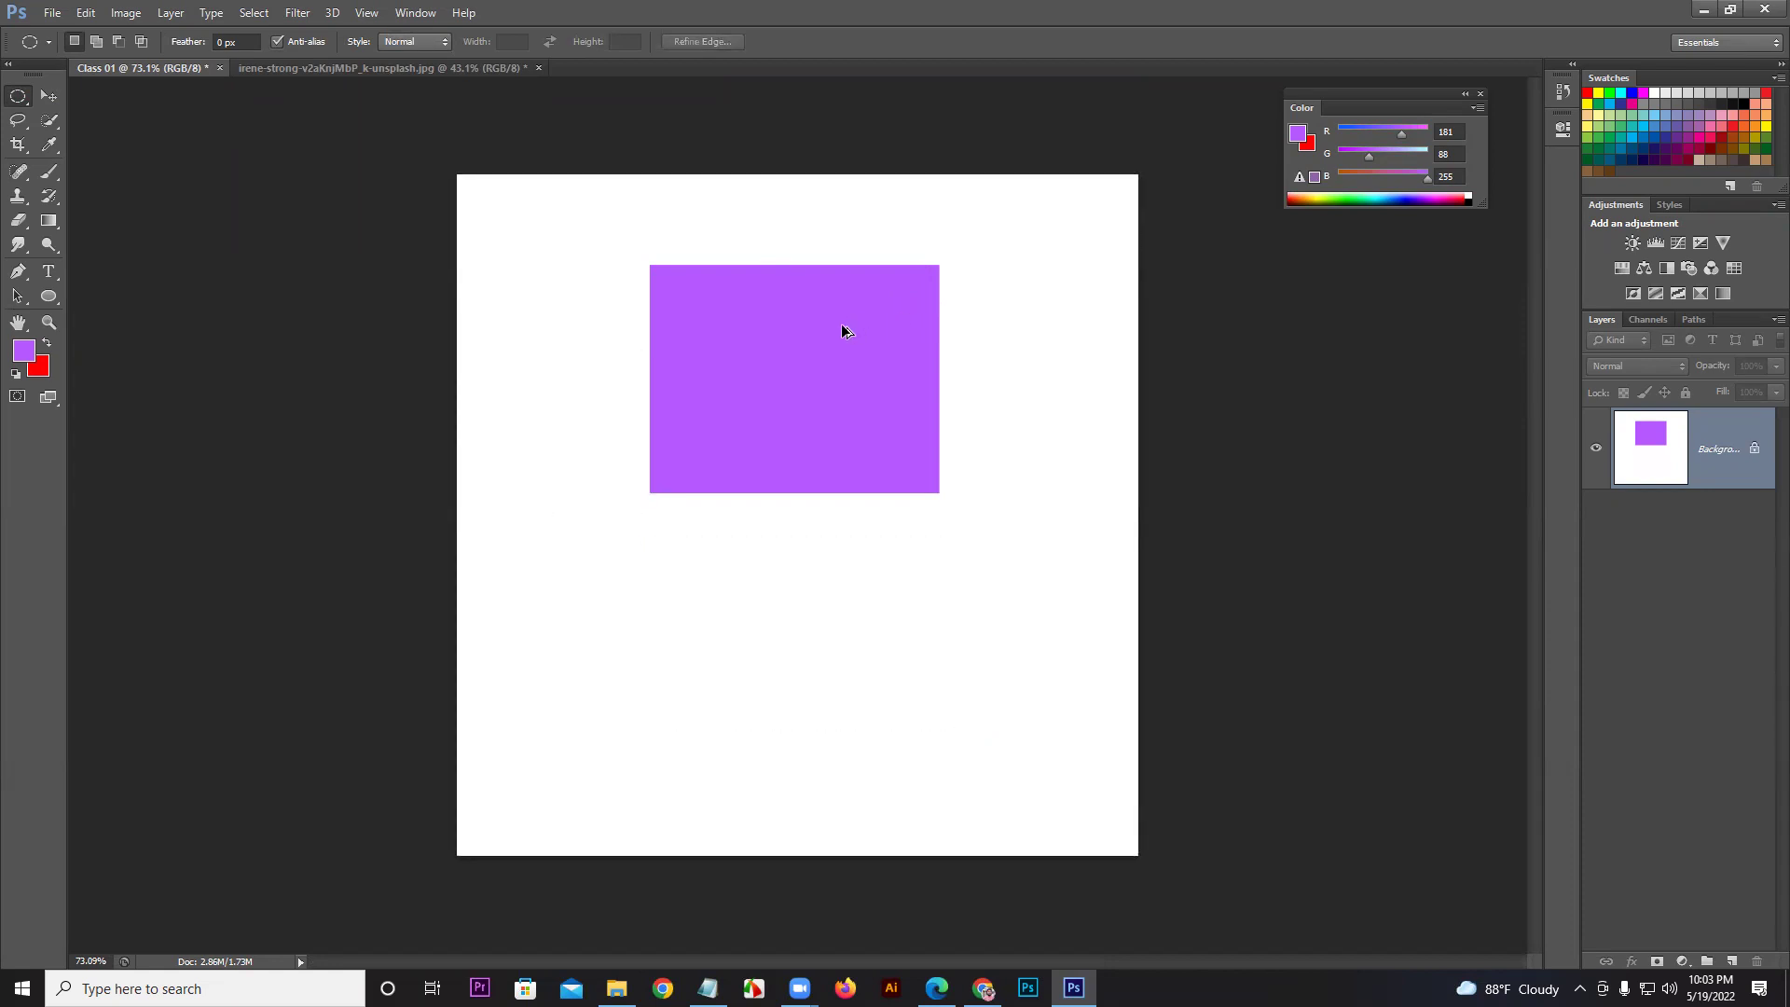
{"action": "key", "text": "ctrl+alt+z"}
{"action": "key", "text": "ctrl+alt+z"}
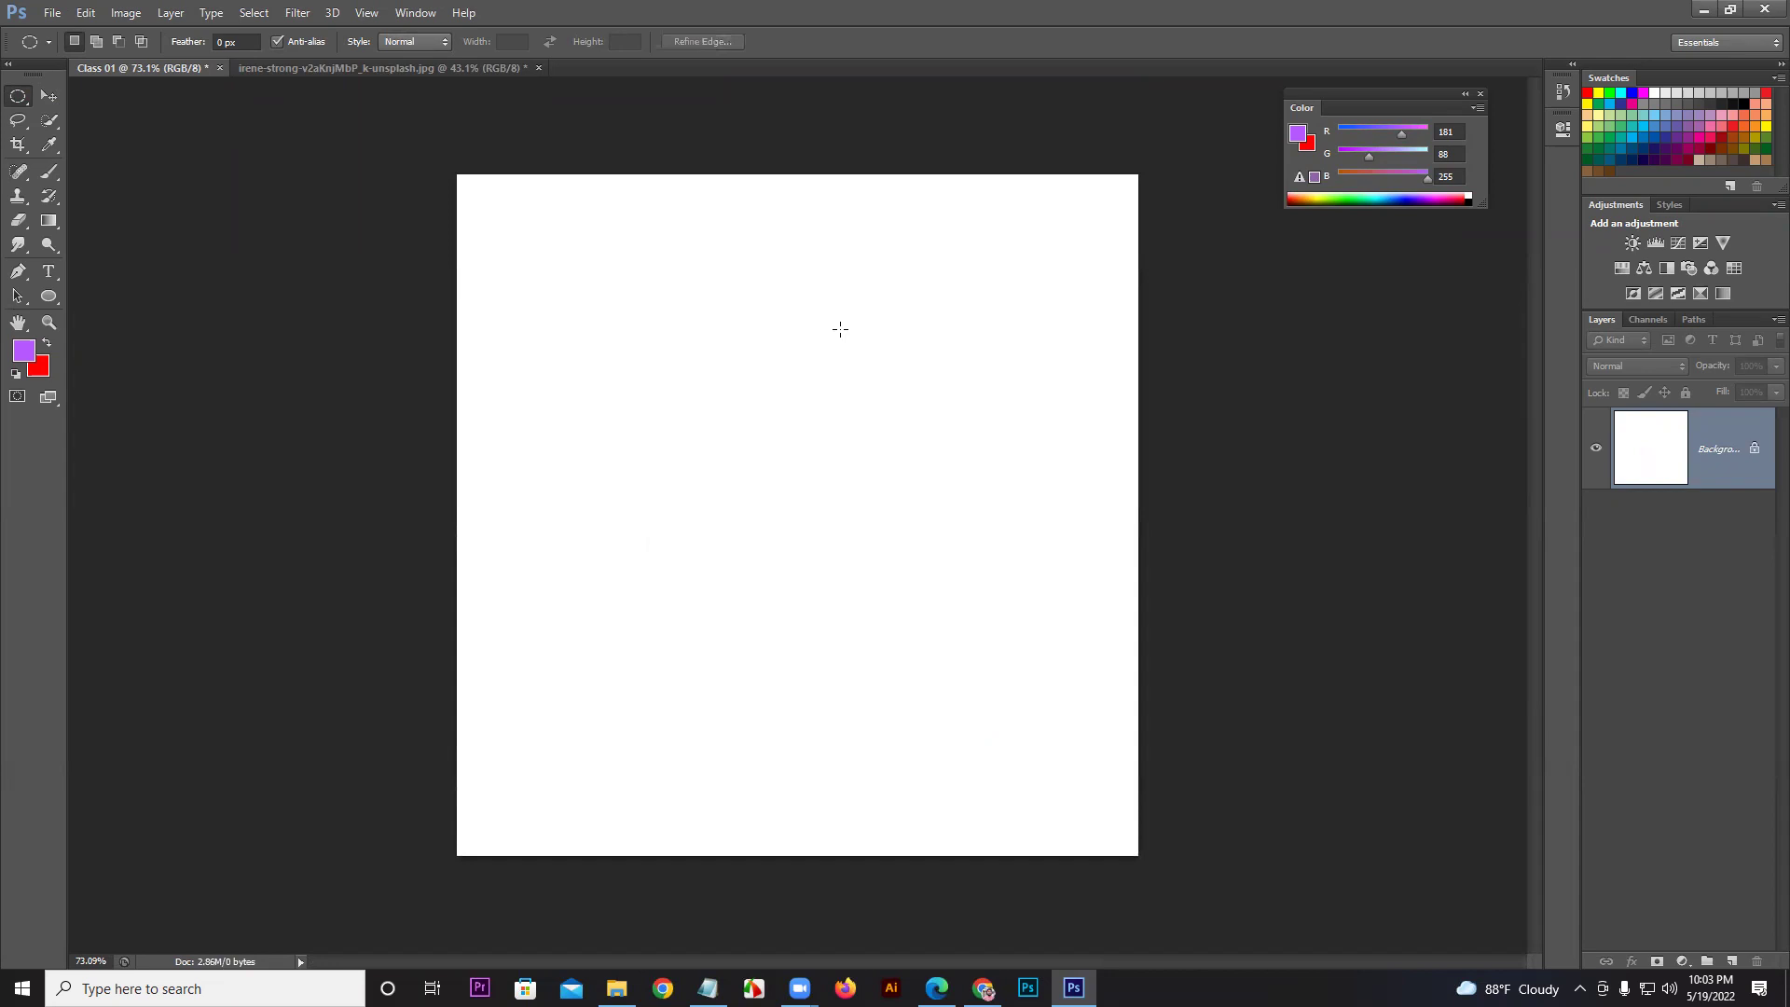
{"action": "scroll", "coordinate": [839, 329], "scroll_direction": "up", "scroll_amount": 3}
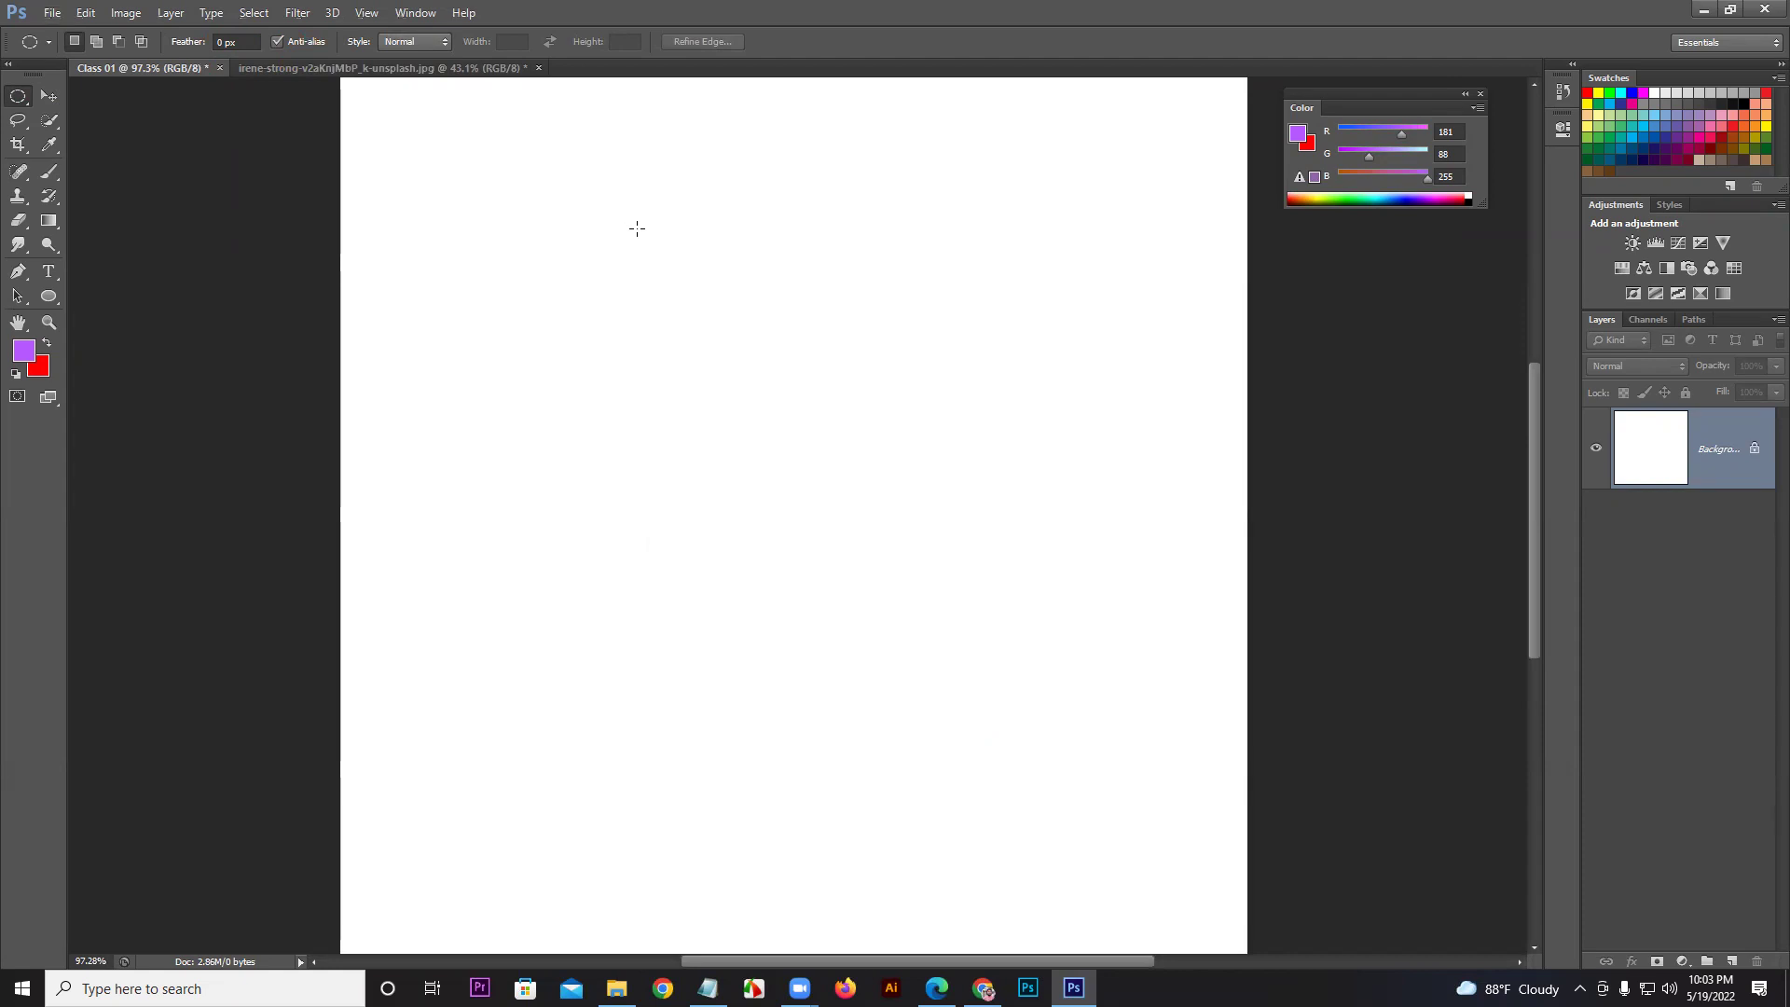
{"action": "scroll", "coordinate": [634, 235], "scroll_direction": "down", "scroll_amount": 1}
Step: Test a purple ellipse fill and undo it, then draw and clear a circular selection
{"action": "left_click_drag", "start_coordinate": [562, 254], "coordinate": [902, 503]}
{"action": "key", "text": "alt+BackSpace"}
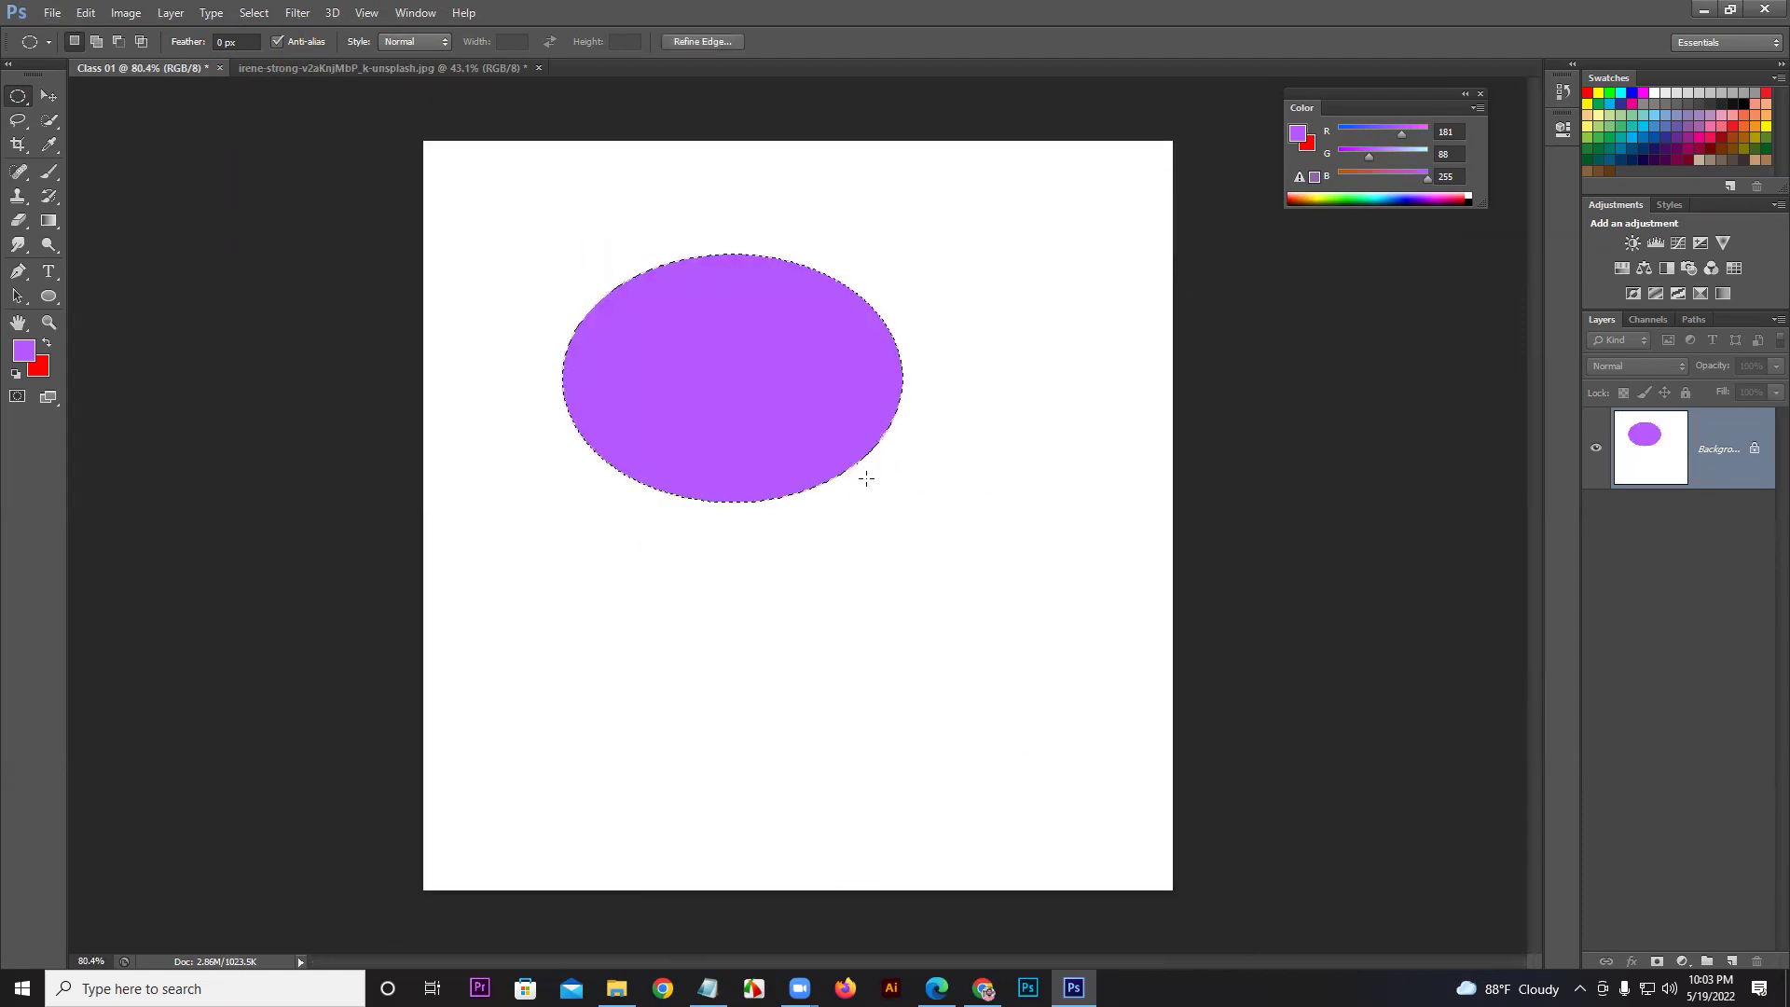
{"action": "key", "text": "ctrl+d"}
{"action": "key", "text": "ctrl+alt+z"}
{"action": "key", "text": "ctrl+alt+z"}
{"action": "left_click_drag", "start_coordinate": [570, 277], "coordinate": [821, 534]}
{"action": "left_click", "coordinate": [809, 550]}
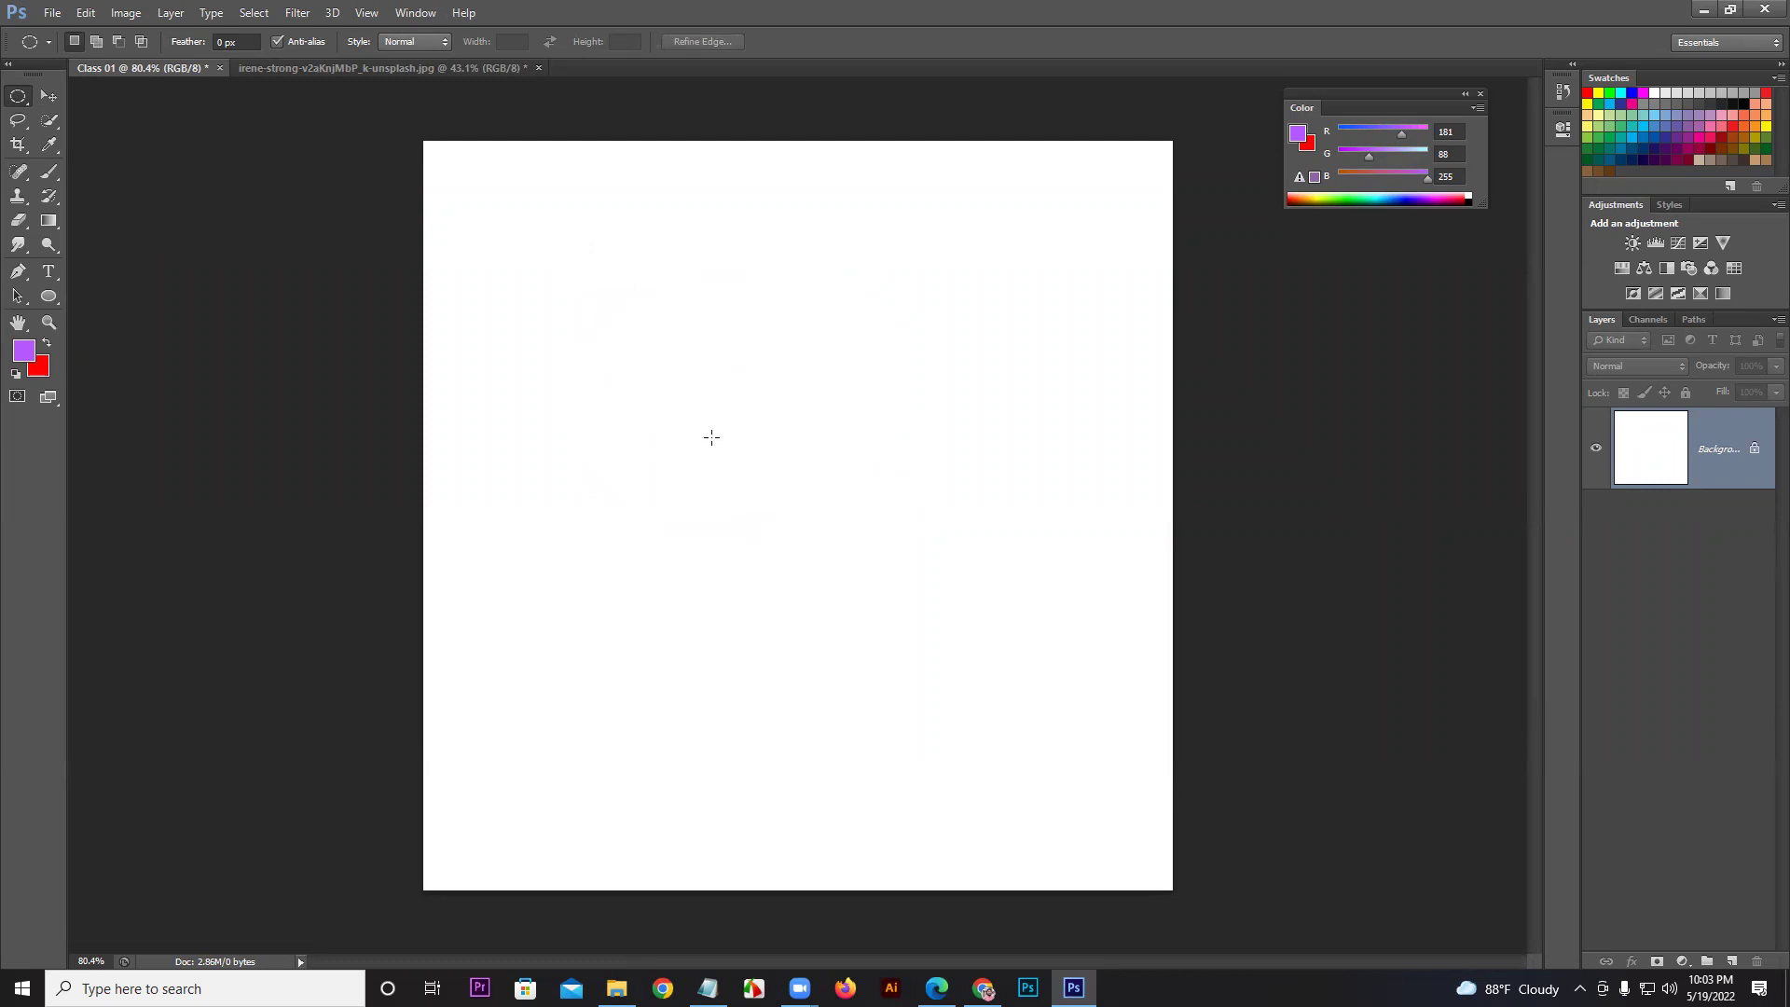
Step: Practice drawing circular selections on the canvas and clearing each one
{"action": "left_click_drag", "start_coordinate": [708, 398], "coordinate": [996, 840]}
{"action": "left_click", "coordinate": [999, 837]}
{"action": "left_click_drag", "start_coordinate": [762, 446], "coordinate": [1026, 883]}
{"action": "key", "text": "ctrl+d"}
Step: Switch back to the Rectangular Marquee and practice drawing and clearing rectangular selections
{"action": "left_click", "coordinate": [14, 296]}
{"action": "left_click_drag", "start_coordinate": [16, 96], "coordinate": [93, 94]}
{"action": "left_click_drag", "start_coordinate": [384, 403], "coordinate": [1133, 701]}
{"action": "left_click", "coordinate": [588, 398]}
{"action": "left_click_drag", "start_coordinate": [436, 345], "coordinate": [1206, 611]}
{"action": "left_click", "coordinate": [1207, 612]}
Step: Select a wide rectangle across the canvas middle and fill it with foreground purple
{"action": "left_click_drag", "start_coordinate": [430, 373], "coordinate": [930, 518]}
{"action": "left_click_drag", "start_coordinate": [1106, 562], "coordinate": [1128, 574]}
{"action": "left_click_drag", "start_coordinate": [552, 356], "coordinate": [987, 564]}
{"action": "key", "text": "alt+BackSpace"}
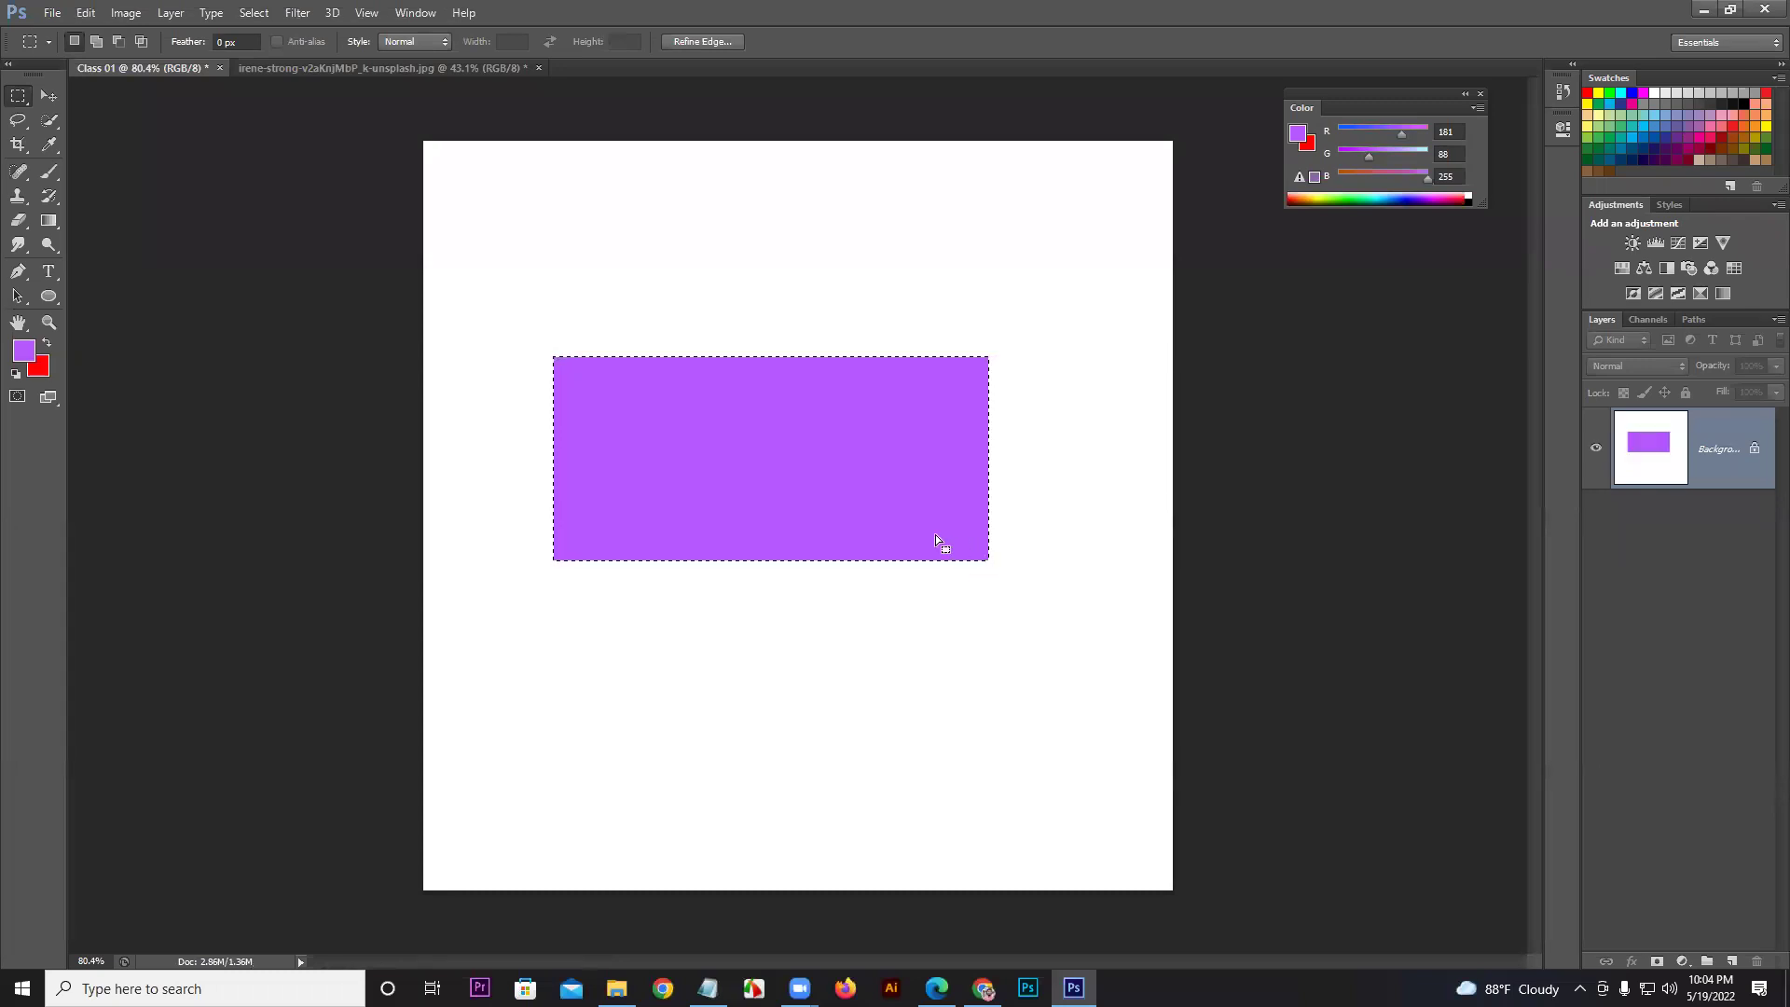
Step: With the Elliptical Marquee, fill a circle centred in the rectangle with background red, then deselect
{"action": "left_click_drag", "start_coordinate": [18, 97], "coordinate": [82, 119]}
{"action": "scroll", "coordinate": [787, 471], "scroll_direction": "up", "scroll_amount": 3}
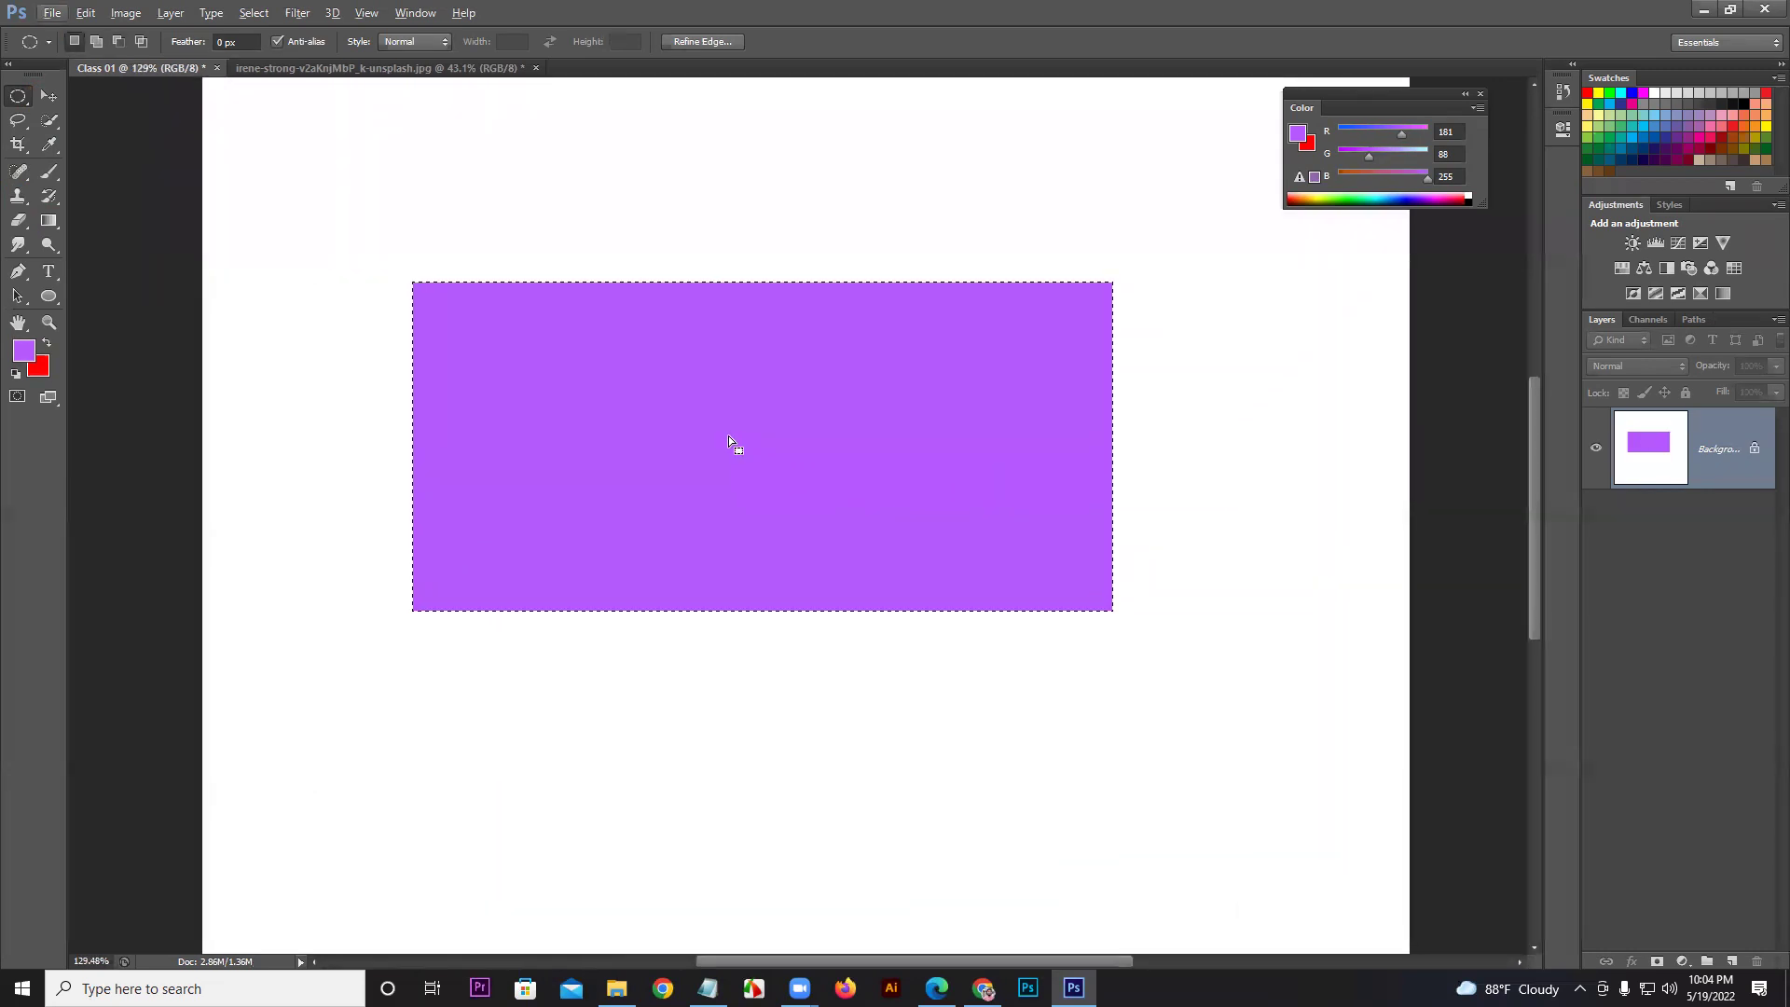
{"action": "left_click", "coordinate": [736, 435]}
{"action": "left_click_drag", "start_coordinate": [752, 433], "coordinate": [848, 567]}
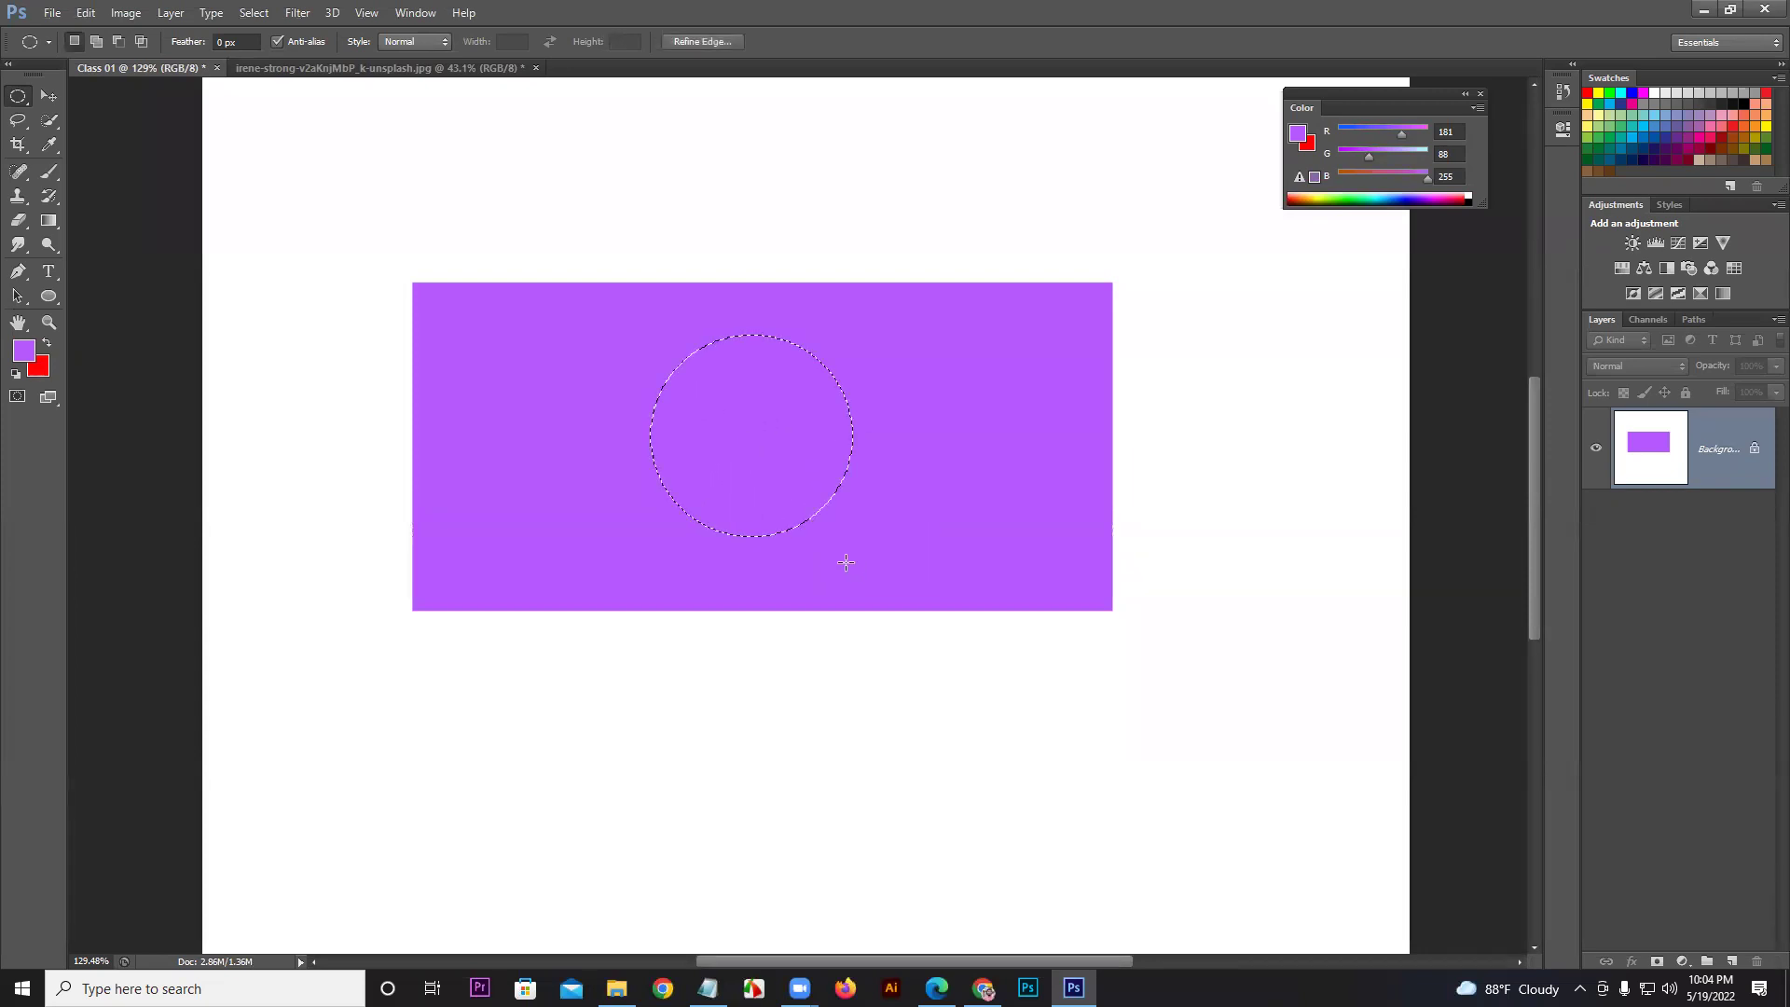
{"action": "key", "text": "ctrl+BackSpace"}
{"action": "left_click", "coordinate": [845, 561]}
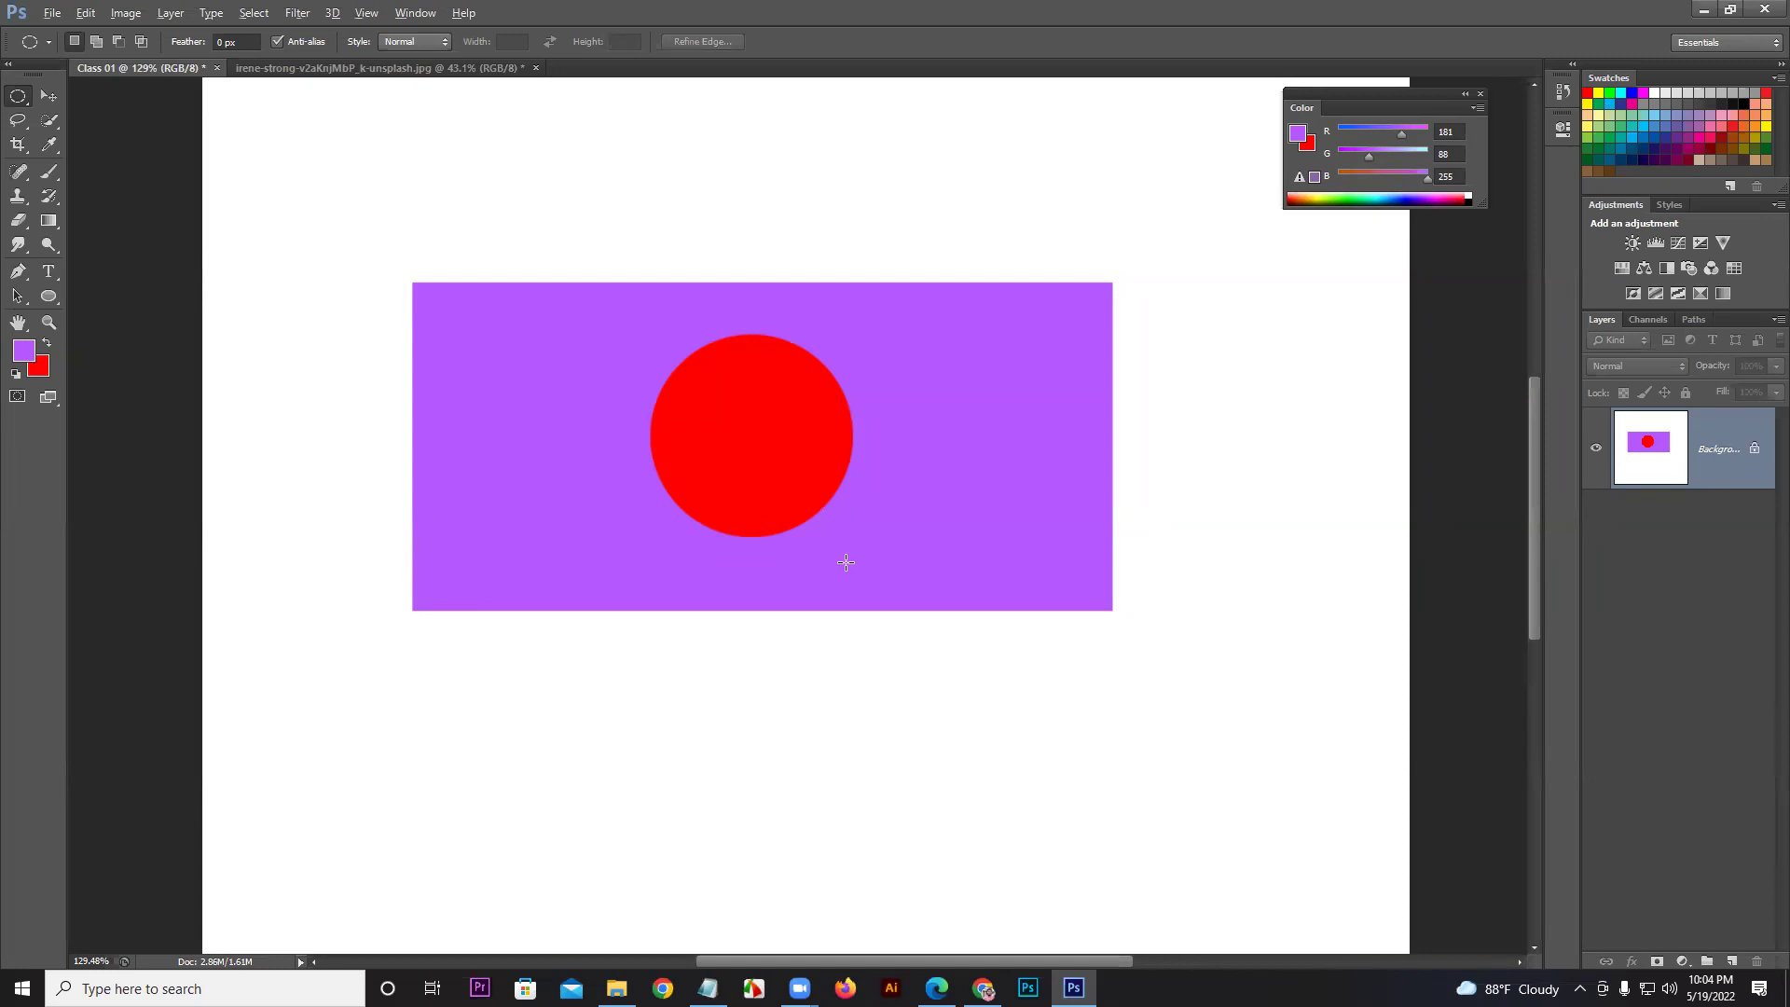
{"action": "key", "text": "alt"}
{"action": "key", "text": "alt"}
Step: Zoom out, float the Layers panel out of the dock, and stretch its bottom edge downward
{"action": "scroll", "coordinate": [1364, 436], "scroll_direction": "down", "scroll_amount": 5}
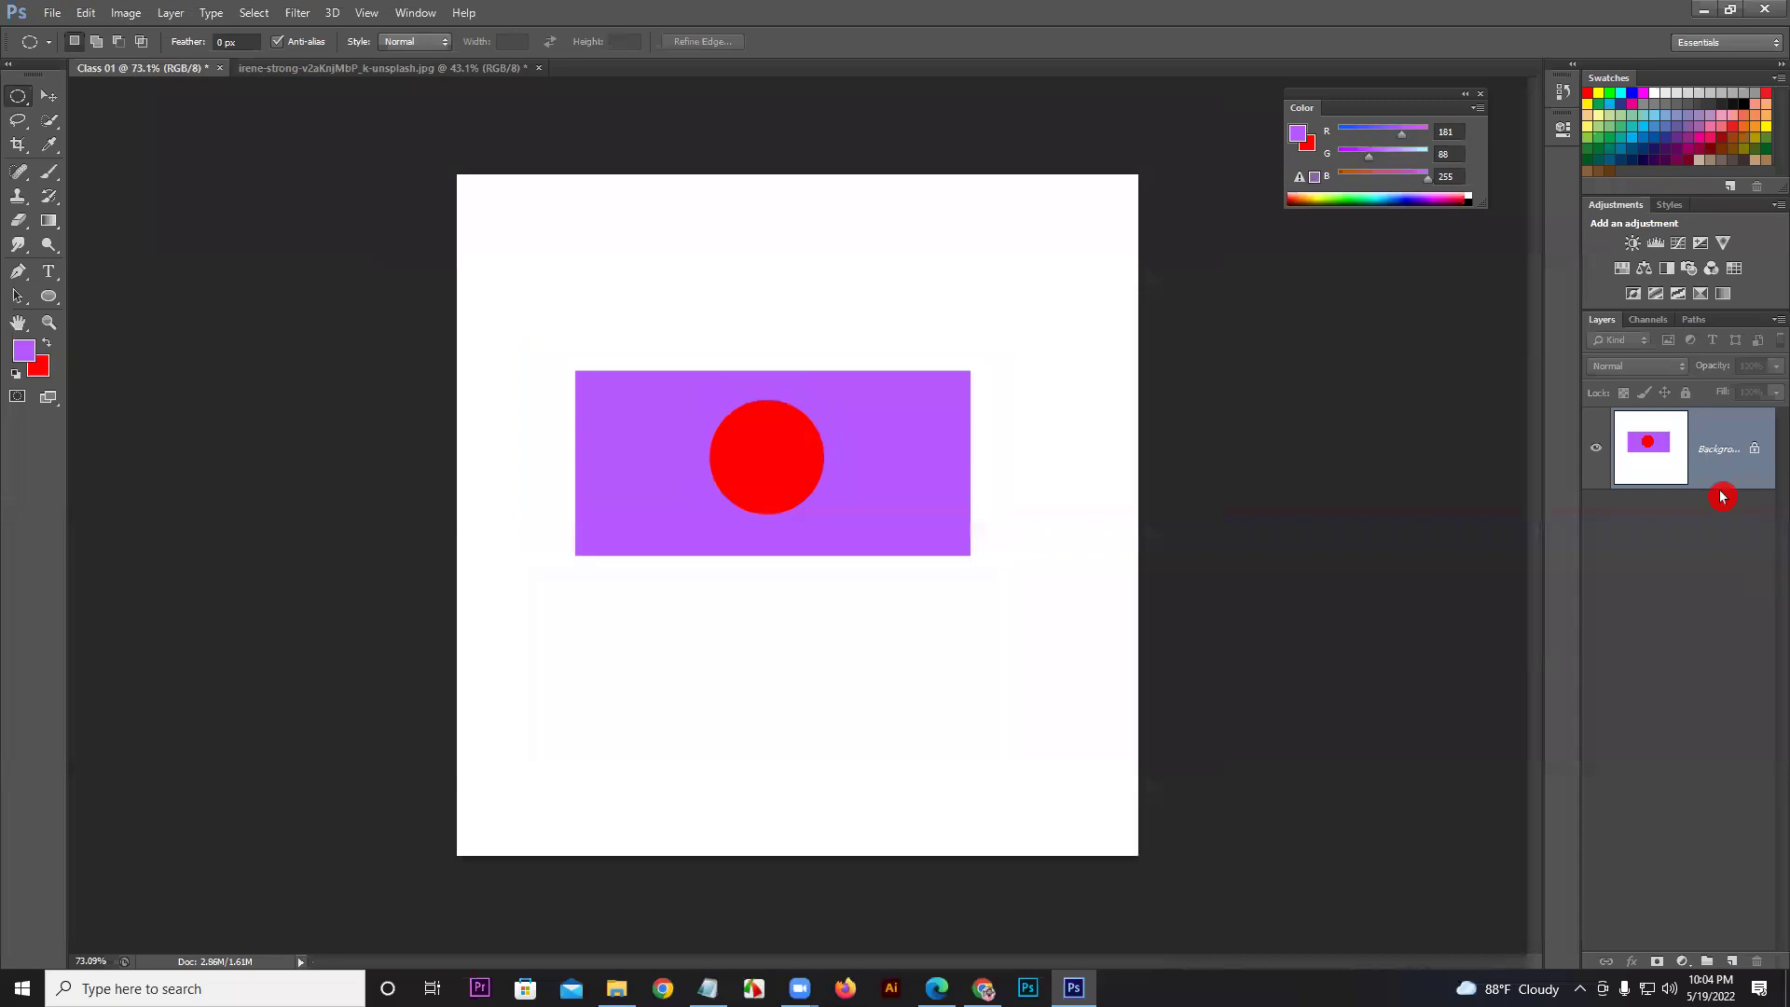
{"action": "left_click_drag", "start_coordinate": [1620, 328], "coordinate": [1348, 267]}
{"action": "left_click_drag", "start_coordinate": [1454, 453], "coordinate": [1450, 668]}
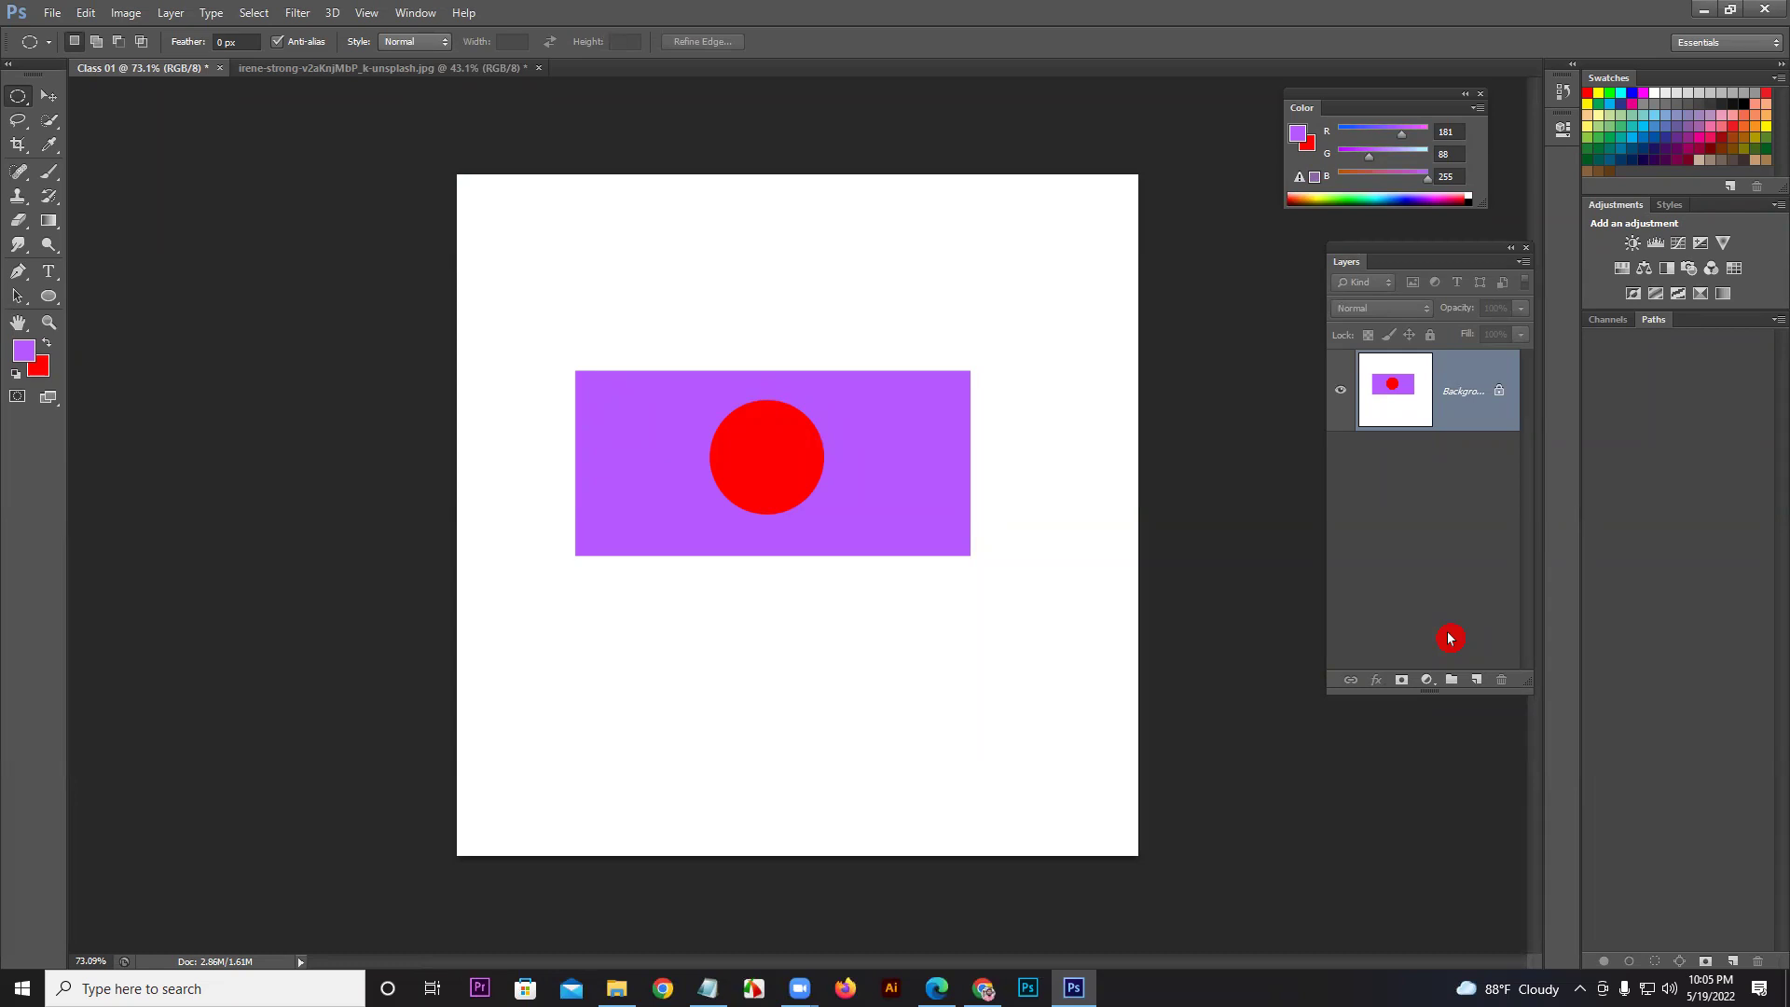
Step: Create a new Untitled-1 document, keeping the 1000 px width and setting the height to 500 px
{"action": "left_click", "coordinate": [52, 13]}
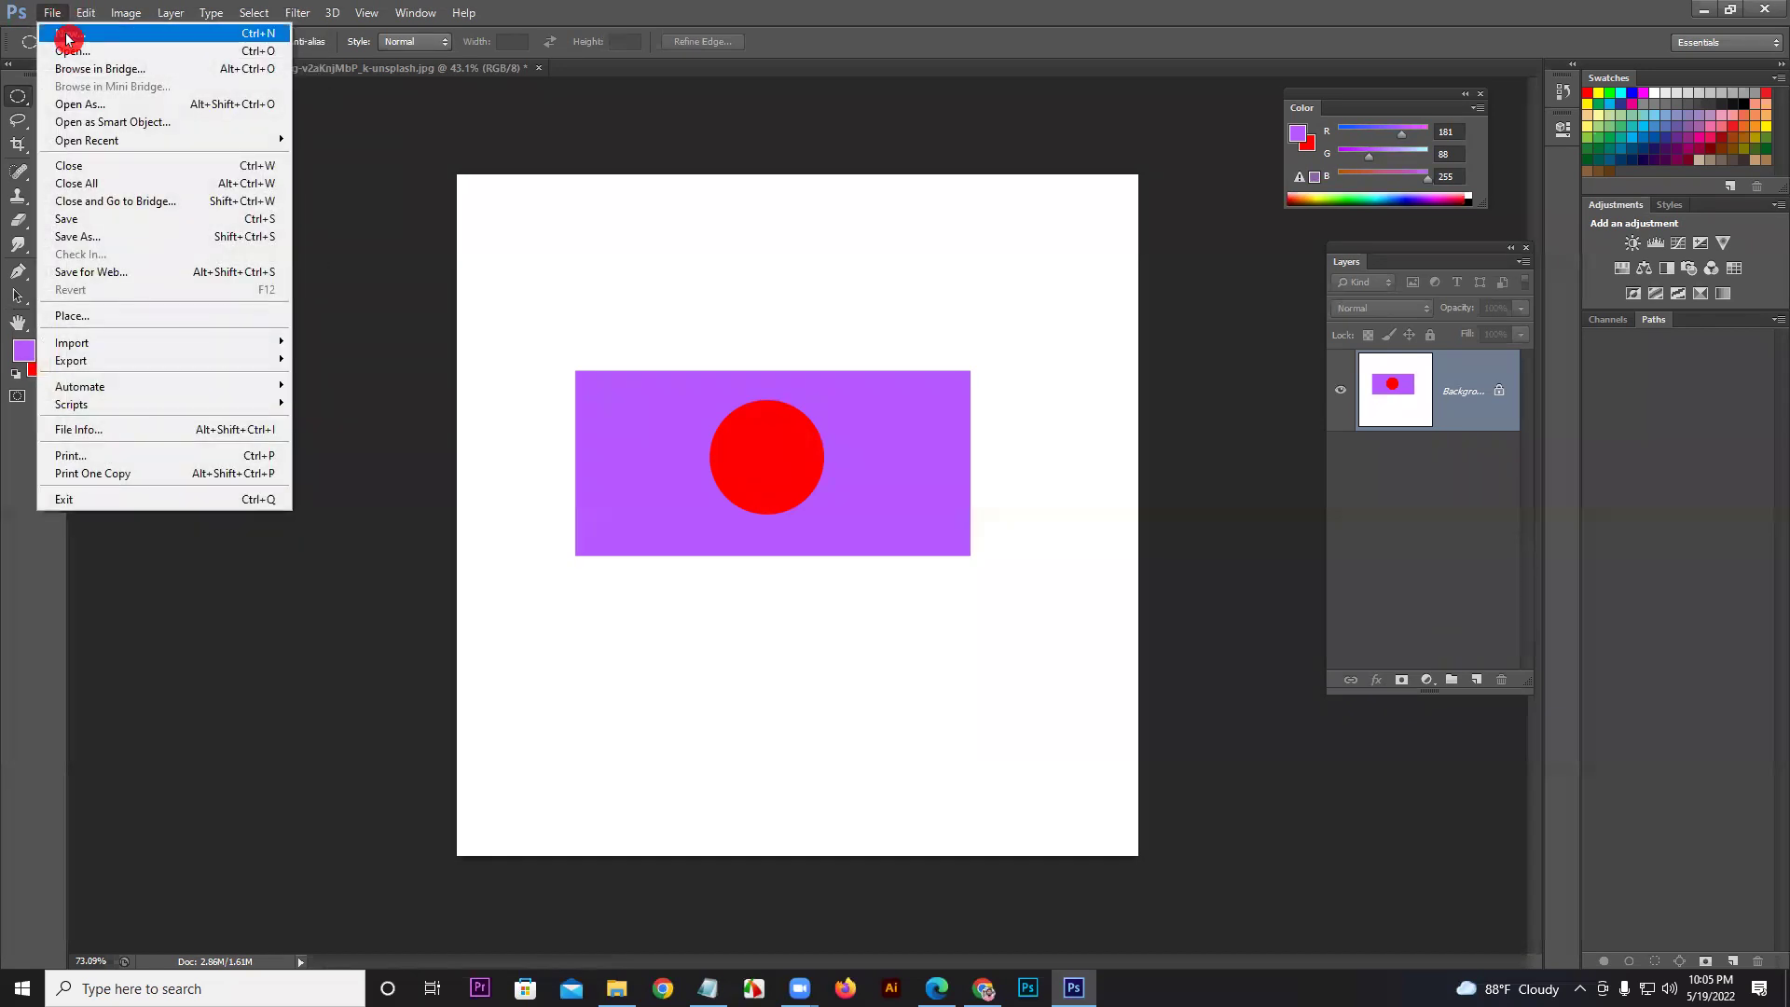
{"action": "left_click", "coordinate": [62, 33]}
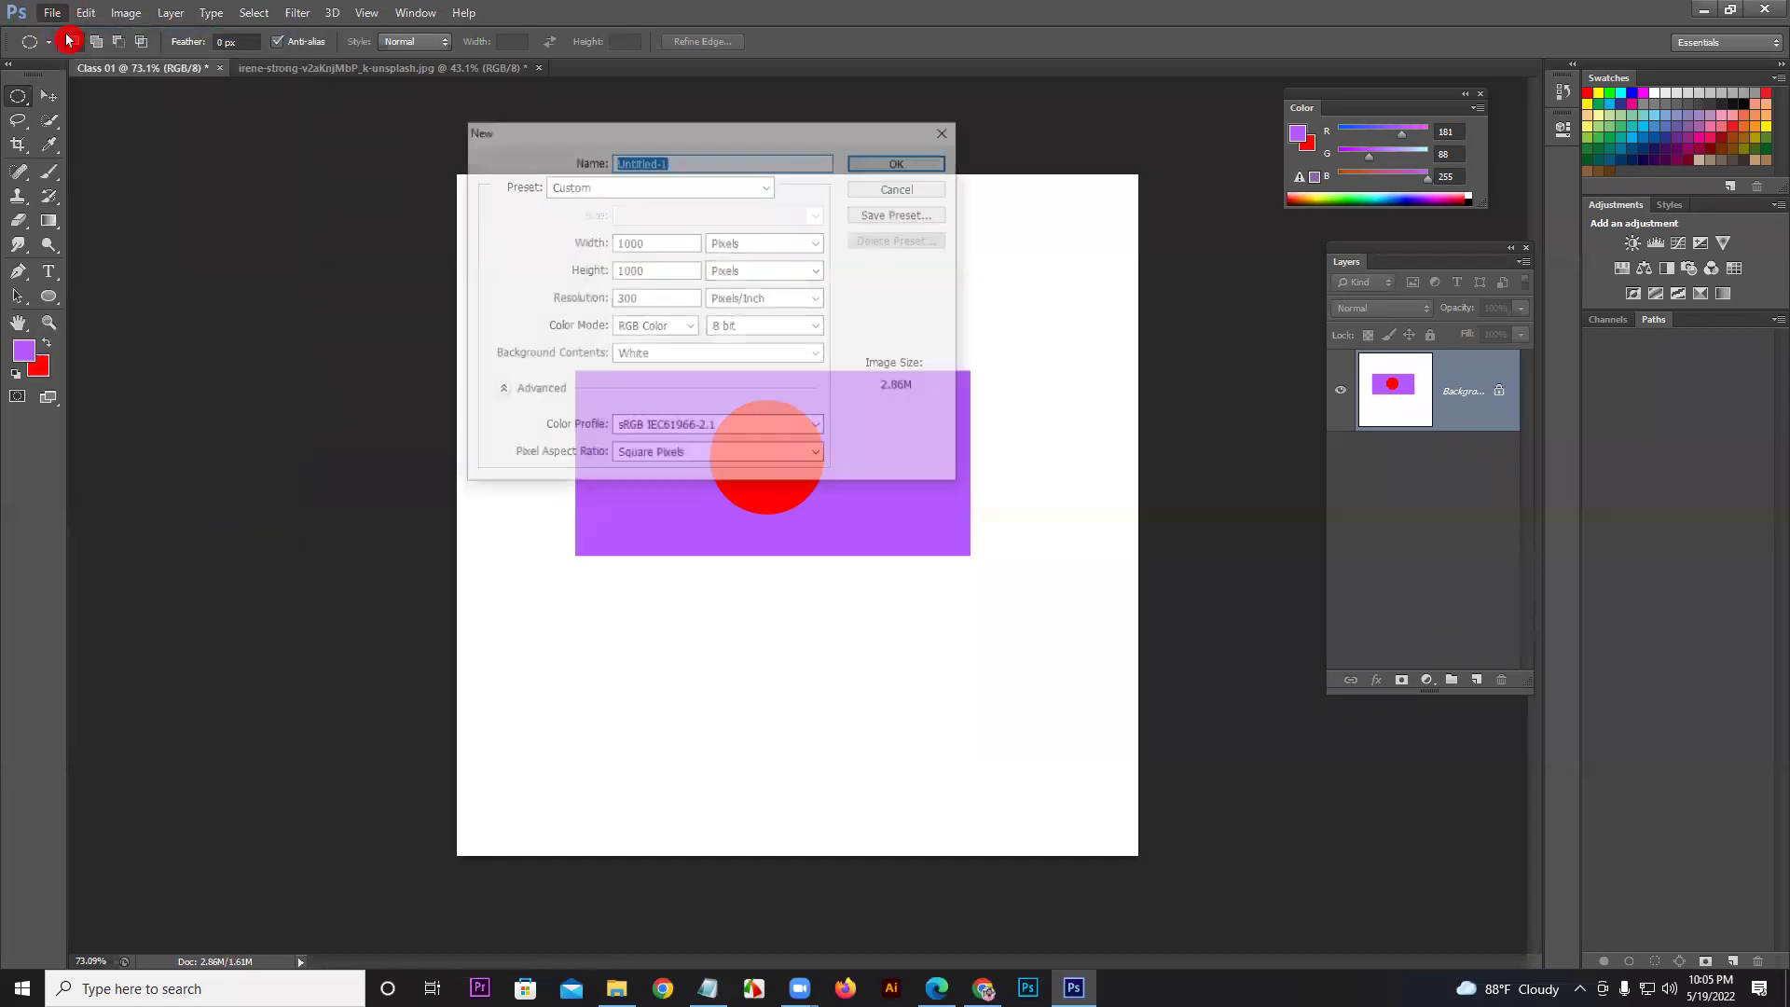
{"action": "left_click", "coordinate": [649, 270]}
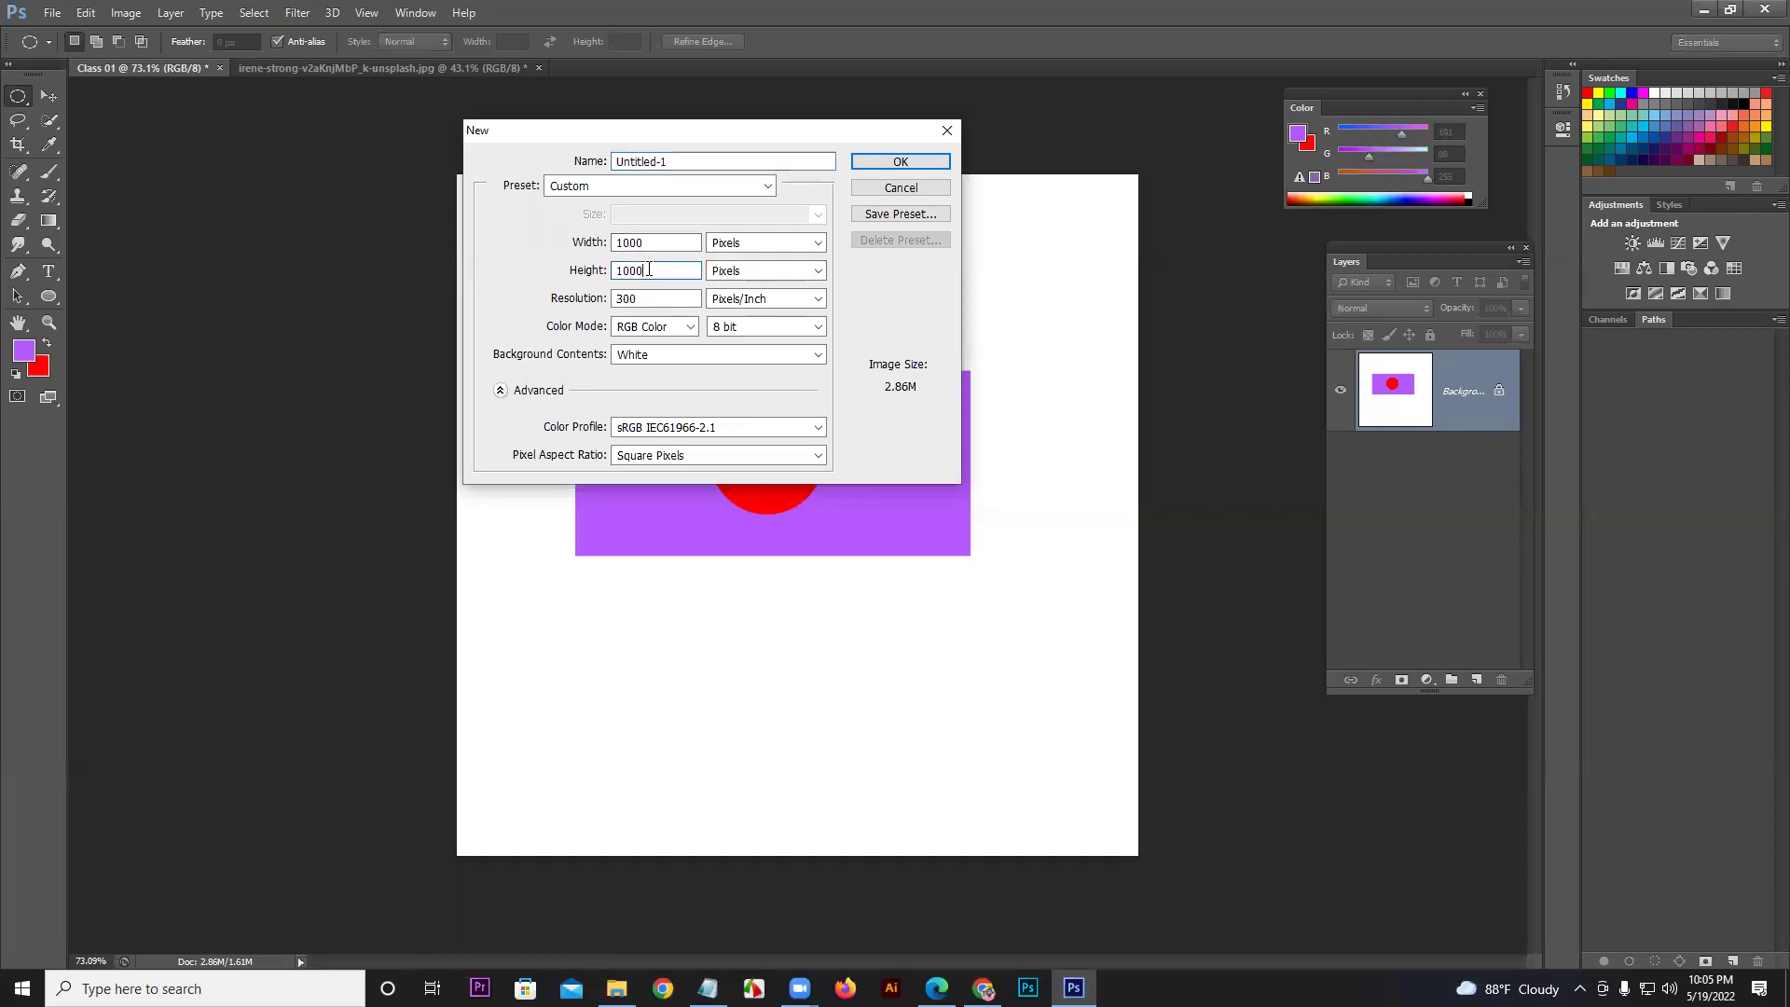
{"action": "key", "text": "BackSpace"}
{"action": "key", "text": "BackSpace"}
{"action": "key", "text": "BackSpace"}
{"action": "key", "text": "BackSpace"}
{"action": "type", "text": "5000"}
{"action": "key", "text": "Return"}
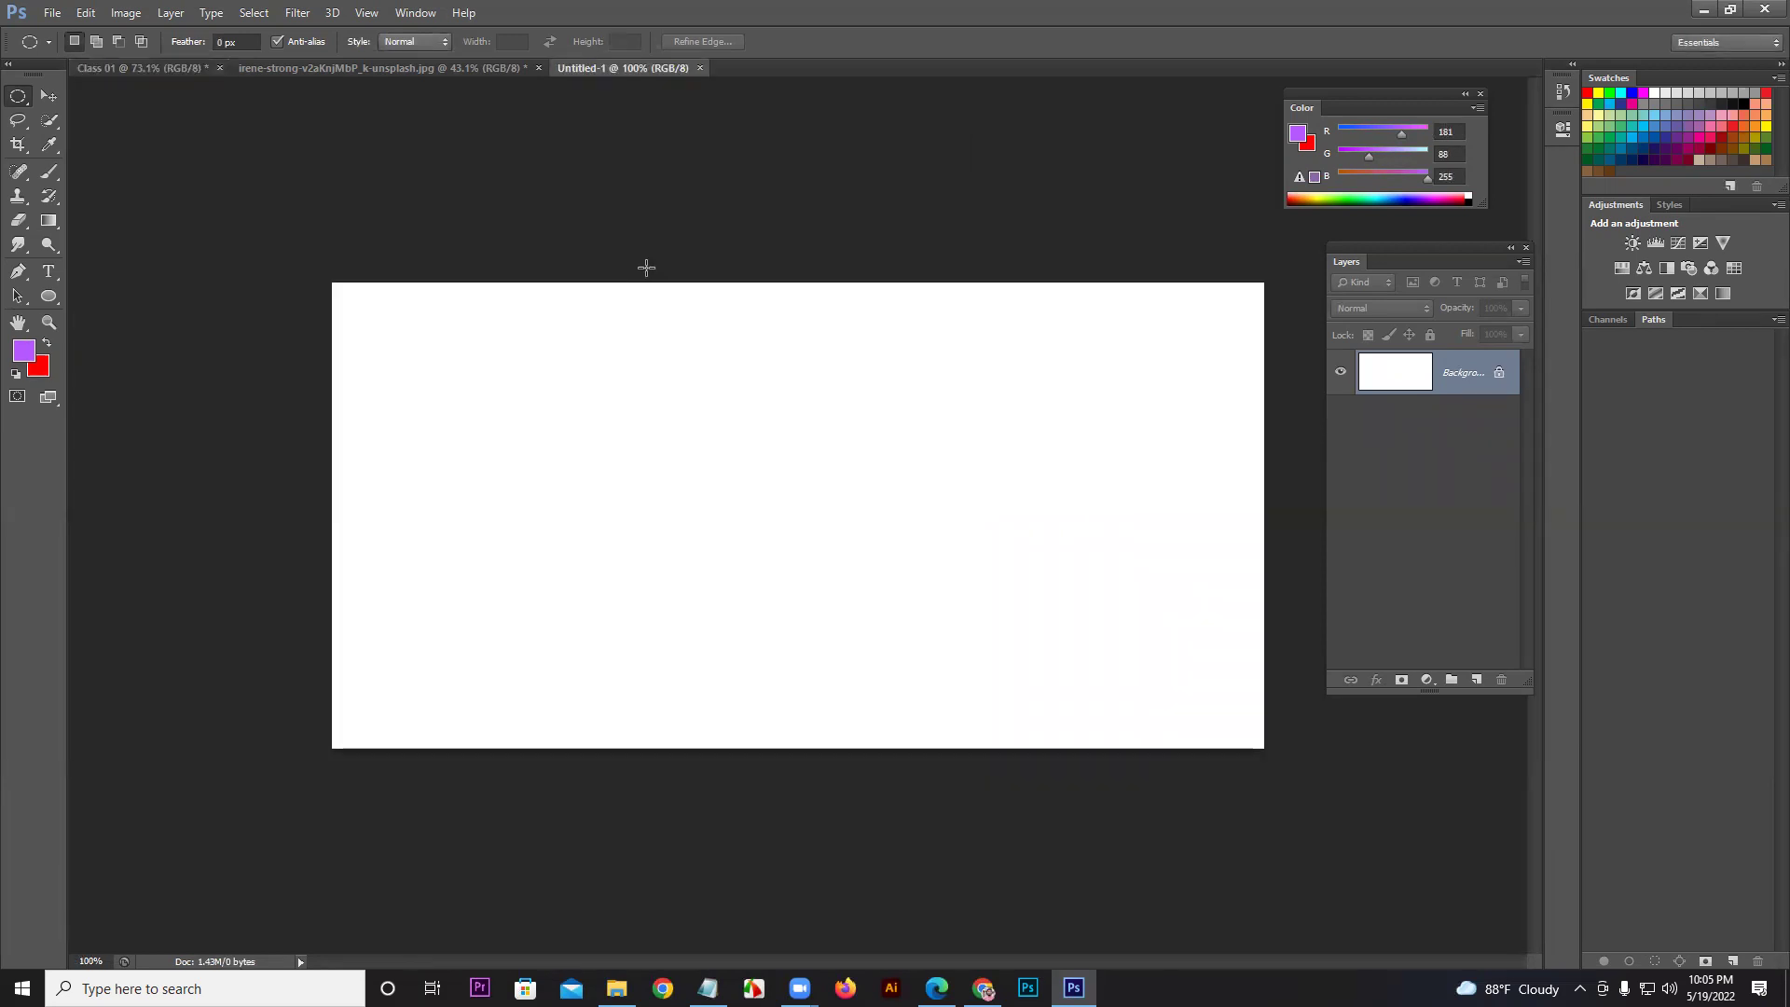
Step: Collapse the Color panel to an icon and dock it beside the Swatches panel
{"action": "left_click", "coordinate": [1510, 319]}
{"action": "left_click", "coordinate": [1423, 316]}
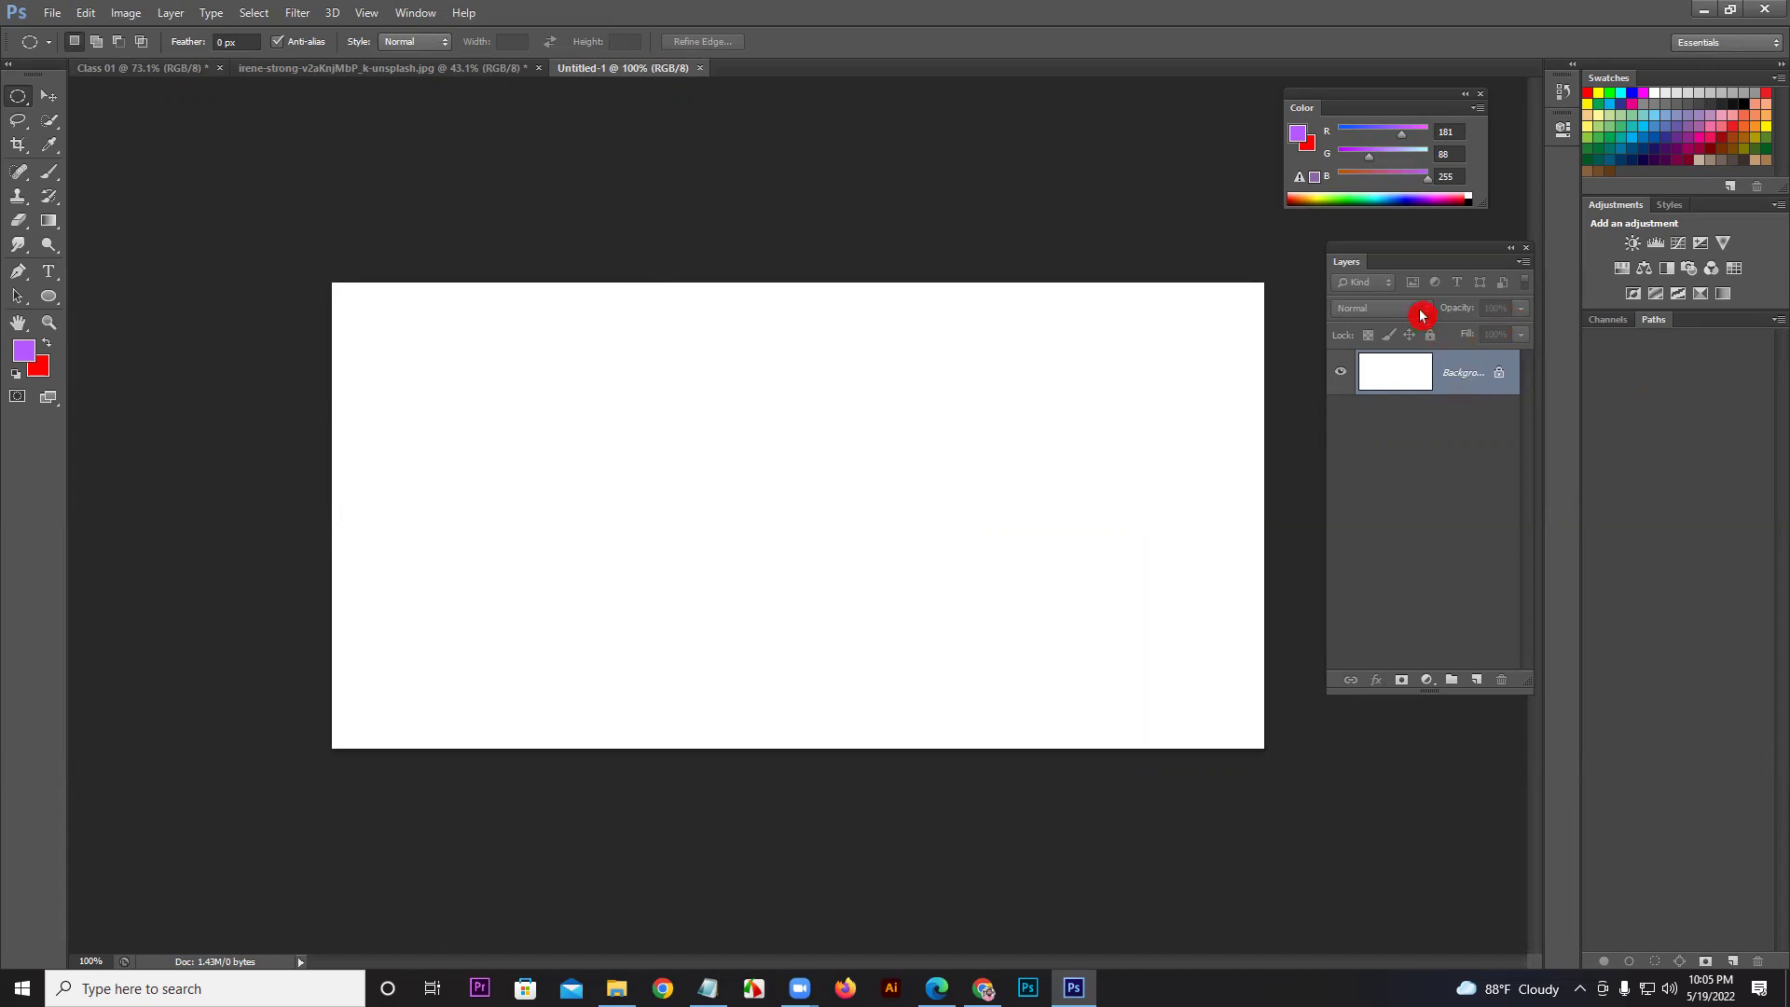
{"action": "left_click", "coordinate": [1464, 93]}
{"action": "left_click", "coordinate": [1418, 299]}
{"action": "mouse_move", "coordinate": [1318, 88]}
{"action": "left_mouse_down"}
{"action": "mouse_move", "coordinate": [1646, 86]}
{"action": "mouse_move", "coordinate": [1598, 88]}
{"action": "left_mouse_up"}
{"action": "left_click", "coordinate": [1478, 491]}
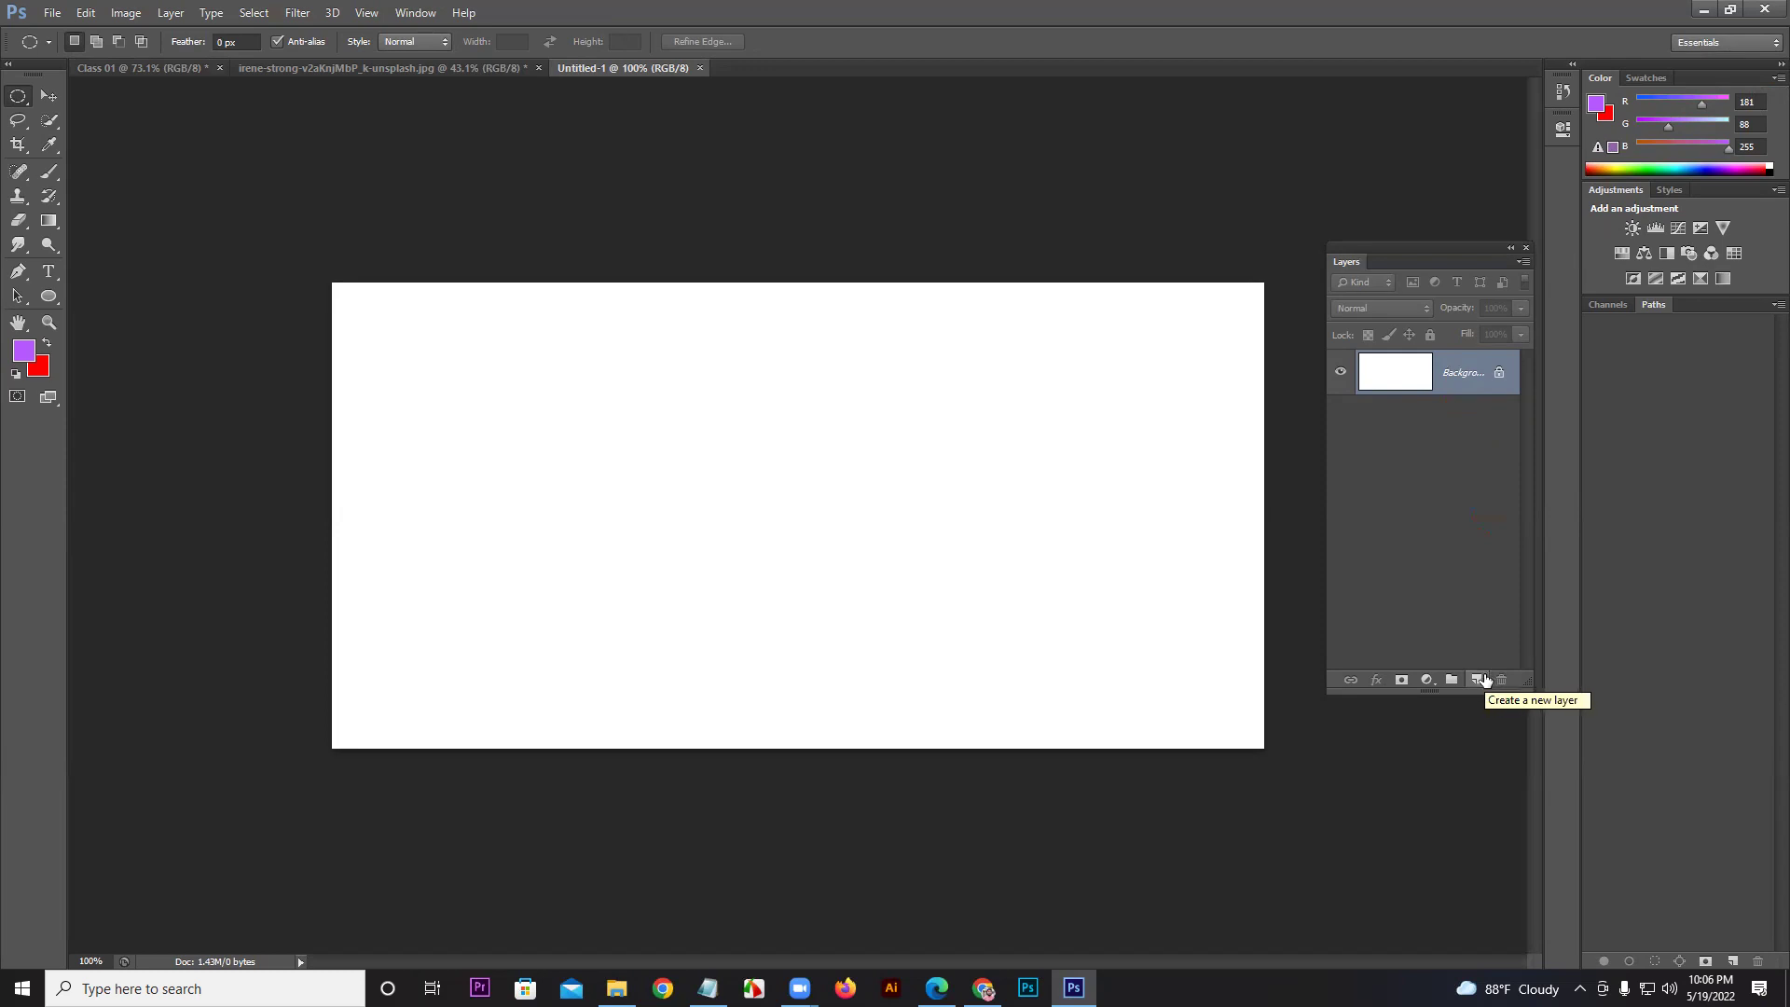
Step: Add several empty layers, undo them, then add a single fresh Layer 1 above Background
{"action": "left_click", "coordinate": [1482, 679]}
{"action": "left_click", "coordinate": [1479, 680]}
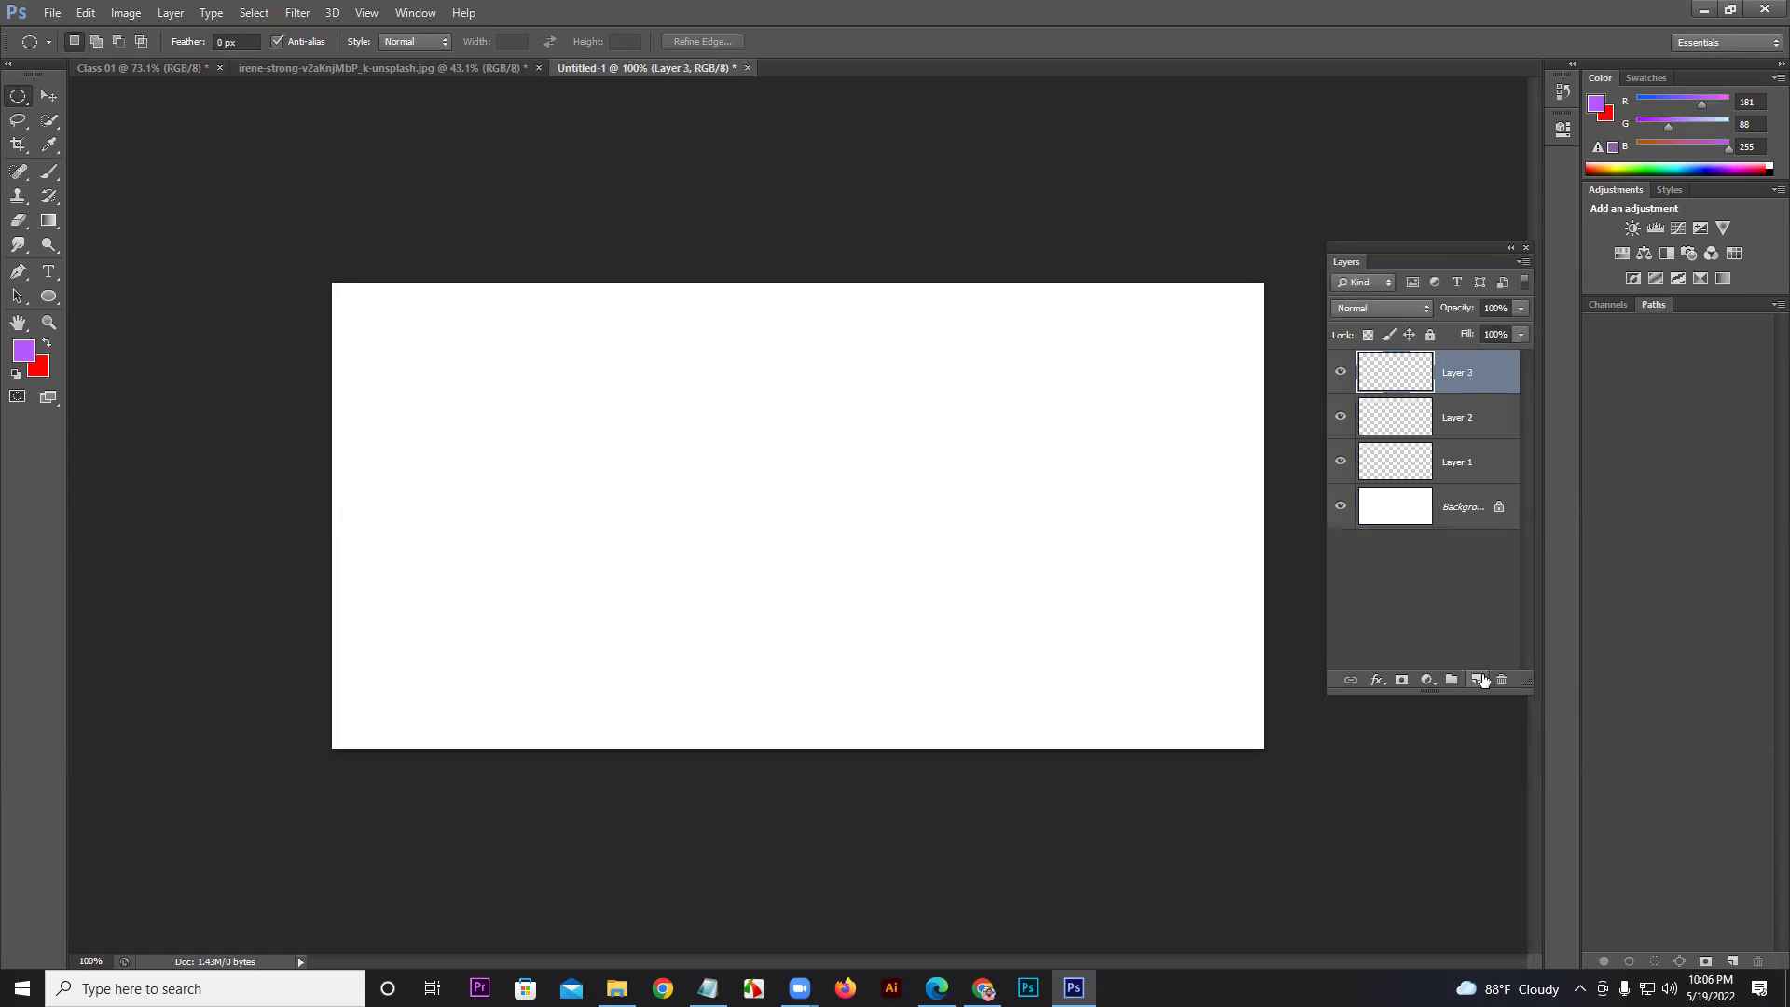
{"action": "left_click", "coordinate": [1480, 680]}
{"action": "left_click", "coordinate": [1479, 680]}
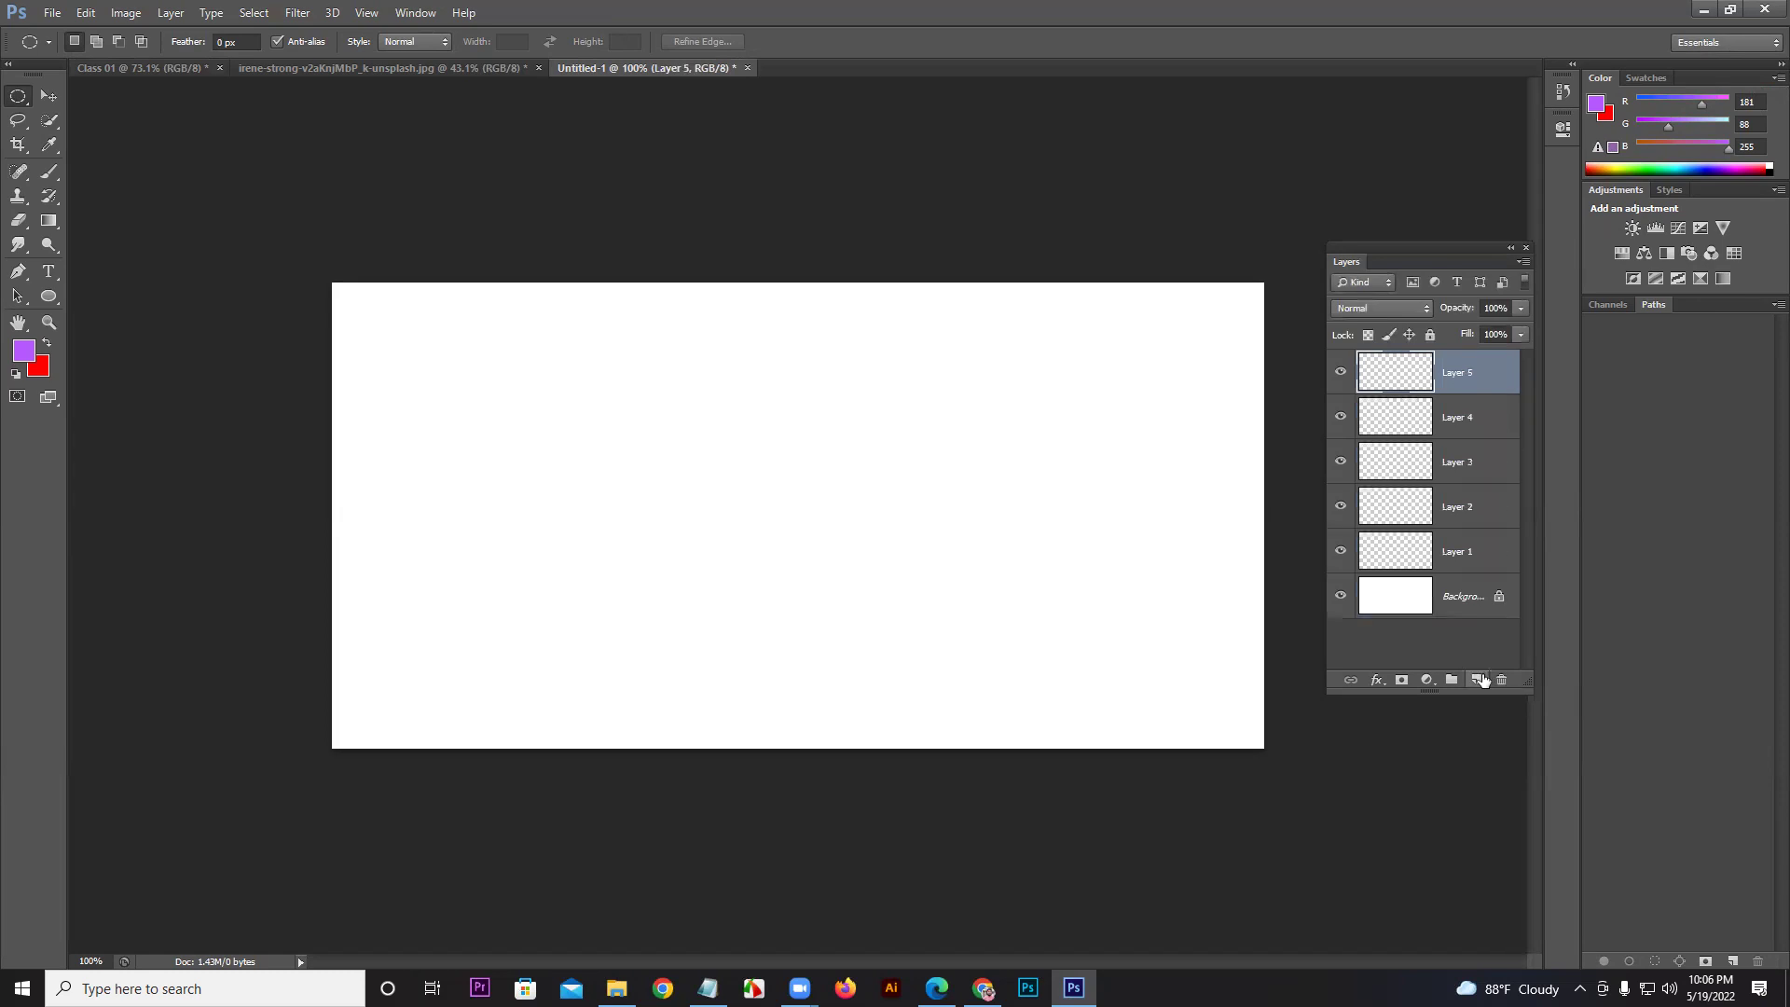
{"action": "left_click", "coordinate": [1479, 680]}
{"action": "left_click", "coordinate": [1479, 679]}
{"action": "left_click", "coordinate": [1479, 679]}
{"action": "left_click", "coordinate": [1481, 680]}
{"action": "left_click", "coordinate": [1481, 680]}
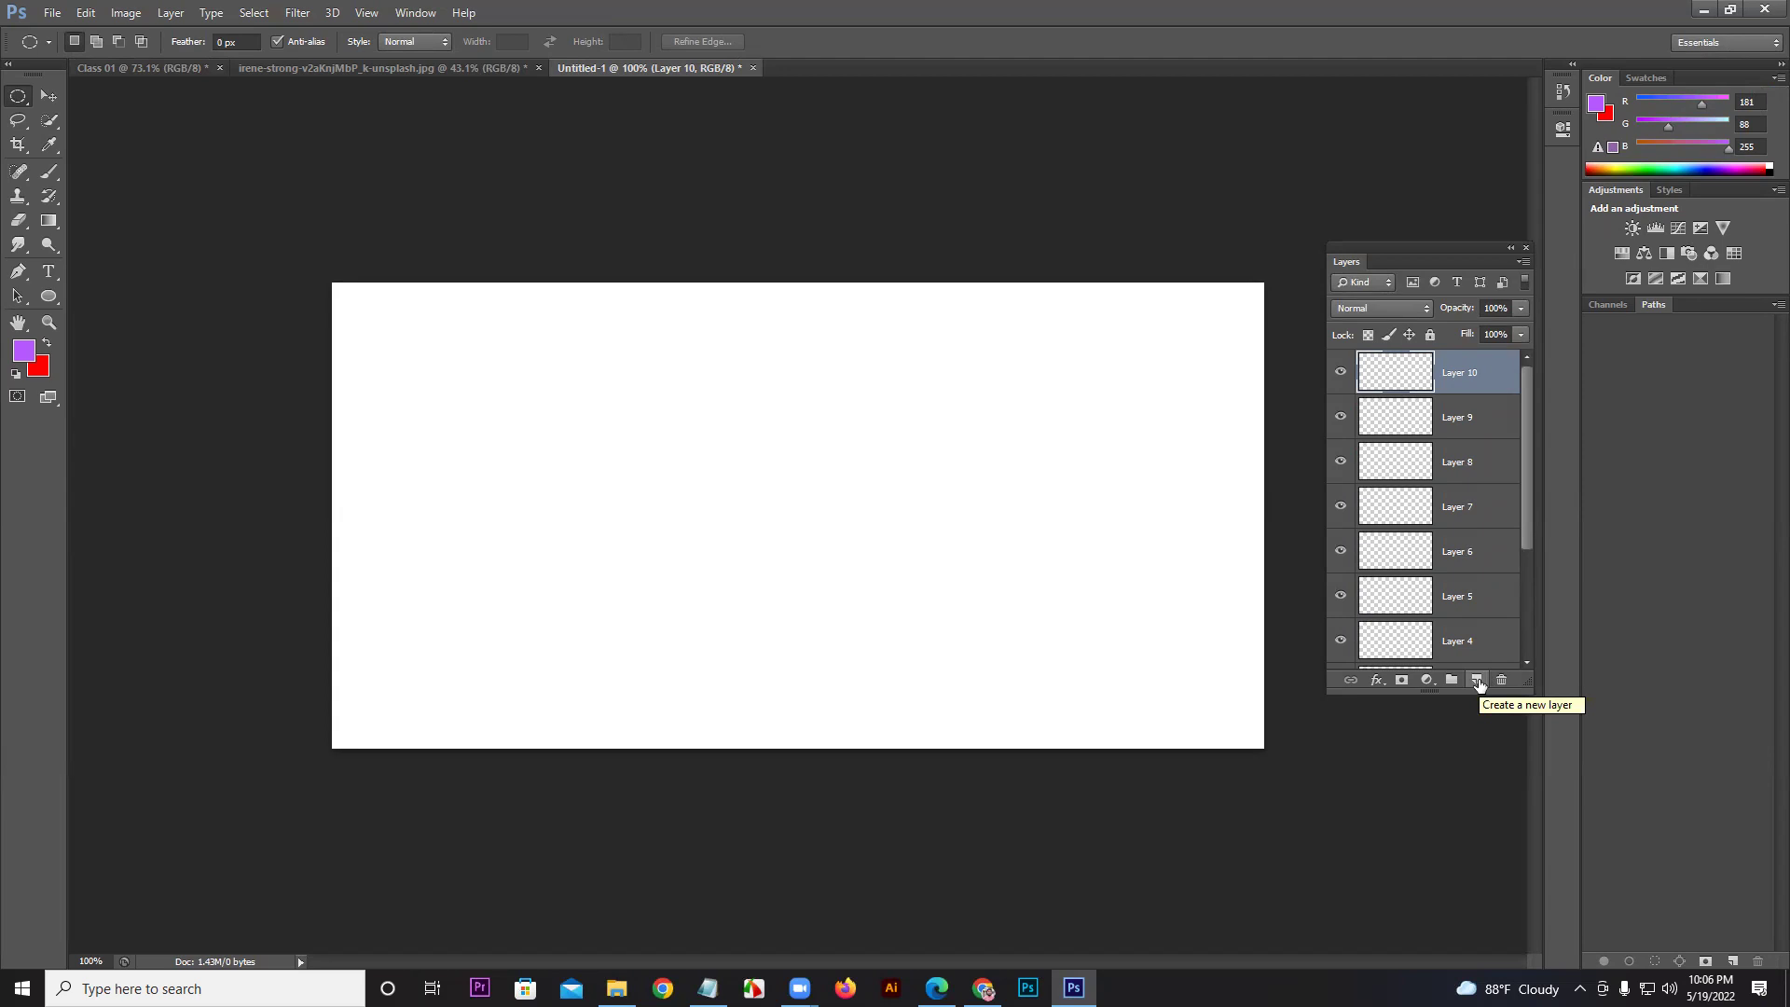
{"action": "key", "text": "ctrl+alt+z"}
{"action": "key", "text": "ctrl+alt+z"}
{"action": "key", "text": "ctrl+alt+z"}
{"action": "key", "text": "ctrl+alt+z"}
{"action": "key", "text": "ctrl+alt+z"}
{"action": "key", "text": "ctrl+alt+z"}
{"action": "key", "text": "ctrl+alt+z"}
{"action": "key", "text": "ctrl+alt+z"}
{"action": "key", "text": "ctrl+alt+z"}
{"action": "key", "text": "ctrl+alt+z"}
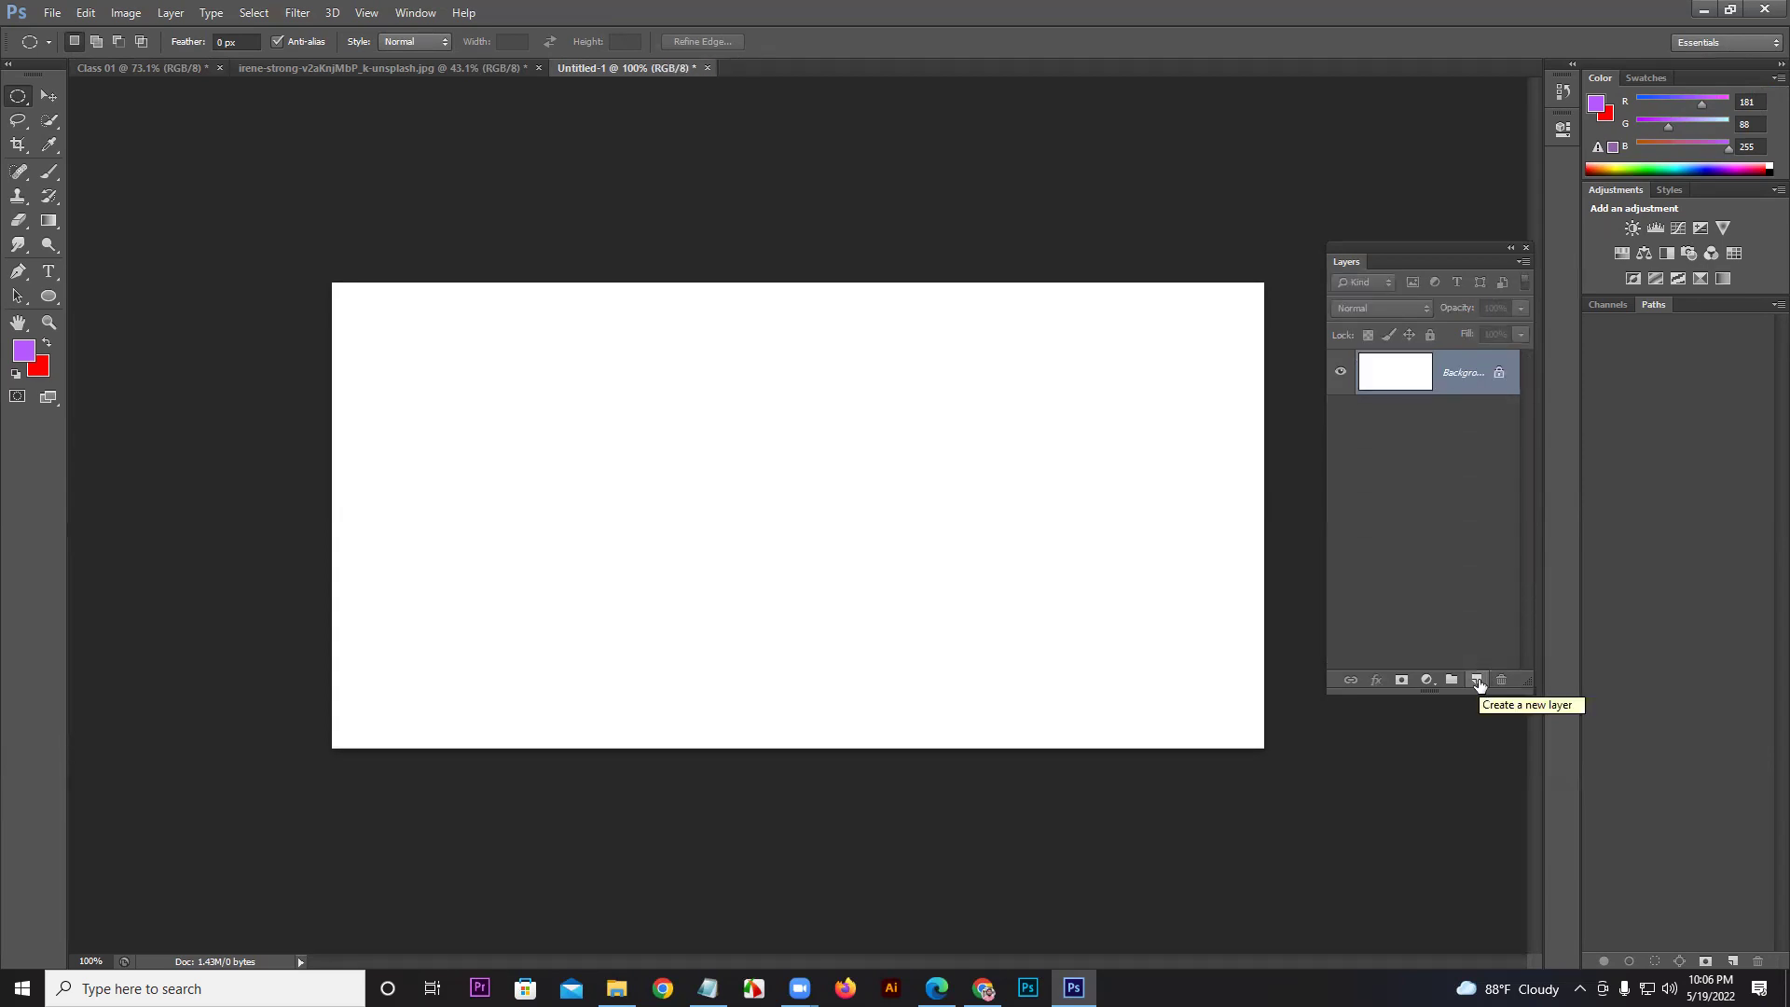
{"action": "left_click", "coordinate": [1477, 680]}
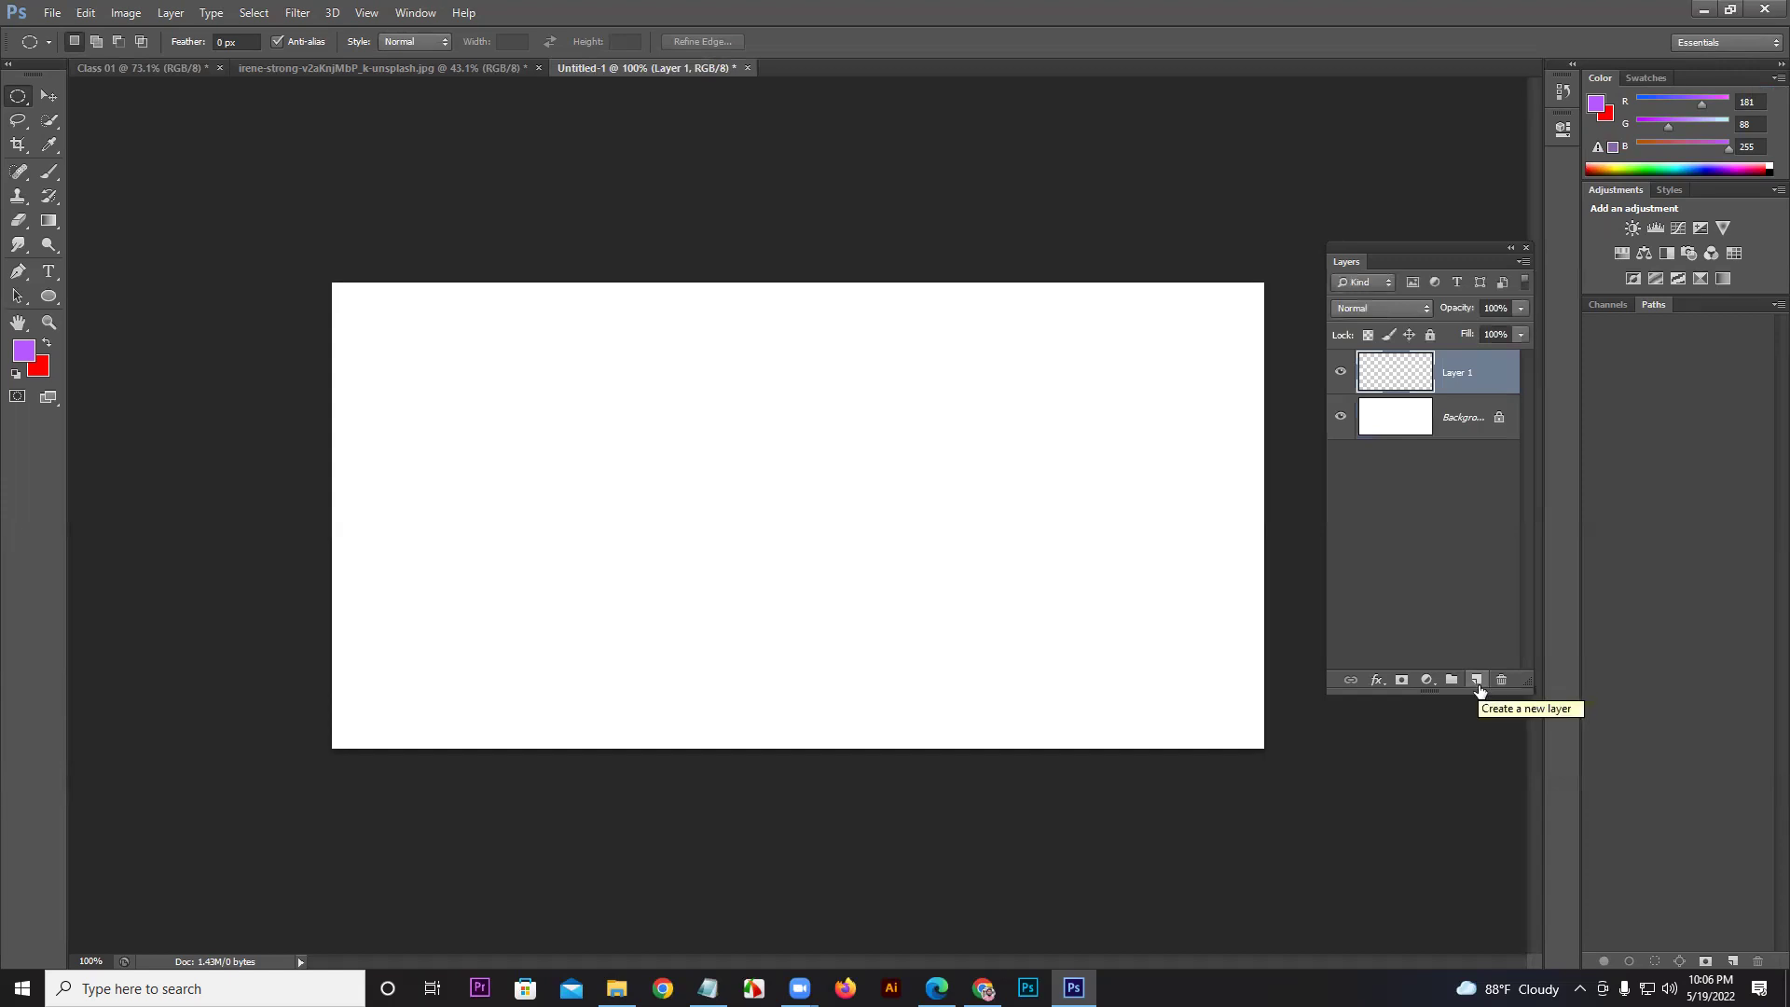
Step: Set the foreground colour to green (R 12, G 156, B 66) and fill Layer 1 with it
{"action": "left_click", "coordinate": [24, 350]}
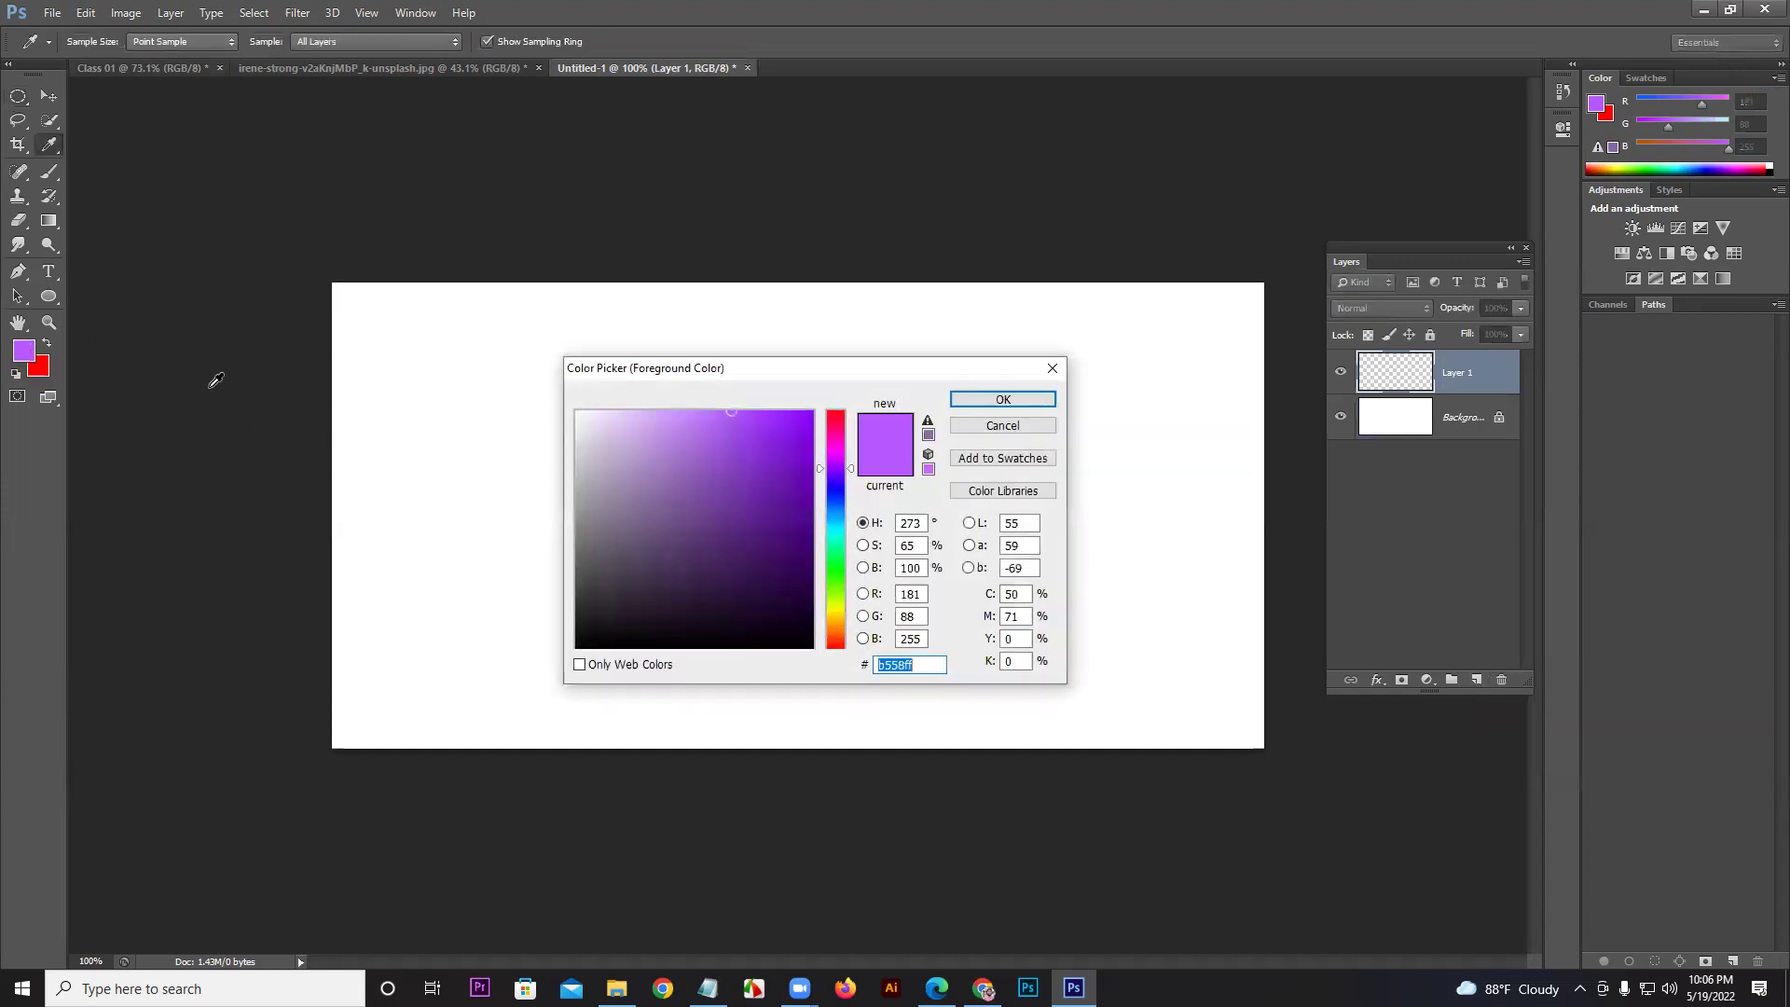
{"action": "left_click", "coordinate": [841, 548]}
{"action": "left_click", "coordinate": [796, 503]}
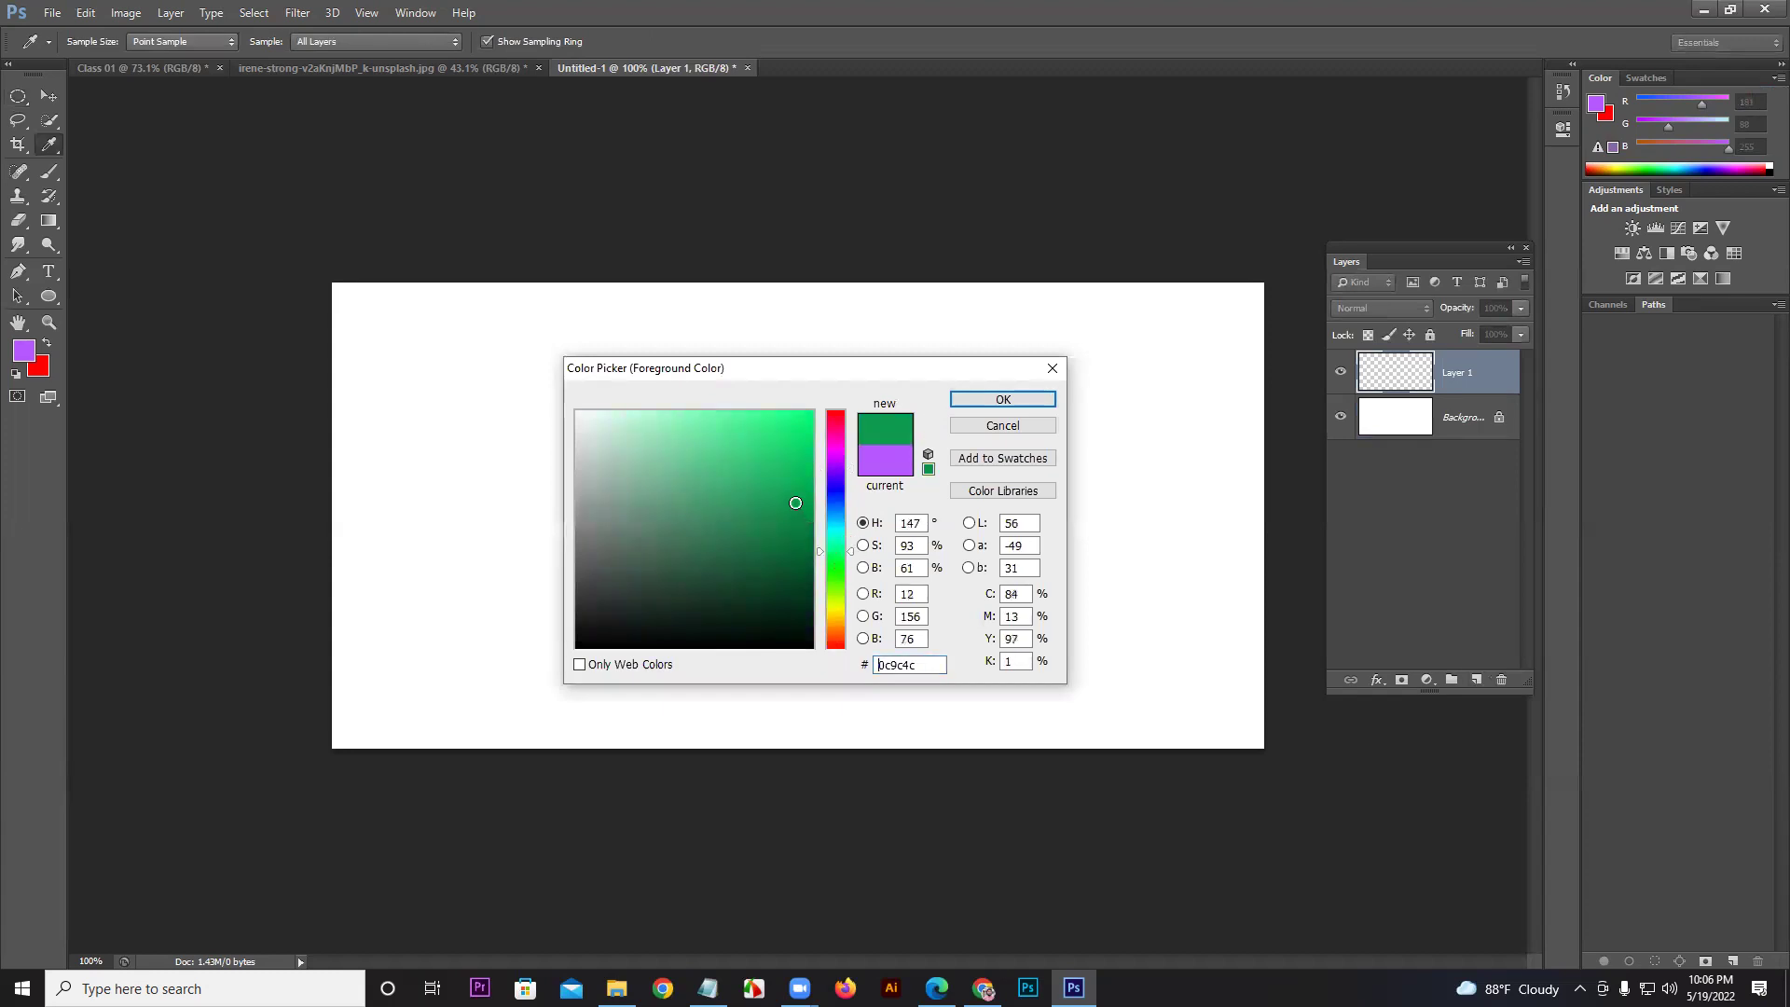
{"action": "mouse_move", "coordinate": [837, 551]}
{"action": "left_mouse_down"}
{"action": "mouse_move", "coordinate": [842, 570]}
{"action": "mouse_move", "coordinate": [841, 555]}
{"action": "left_mouse_up"}
{"action": "left_click", "coordinate": [985, 408]}
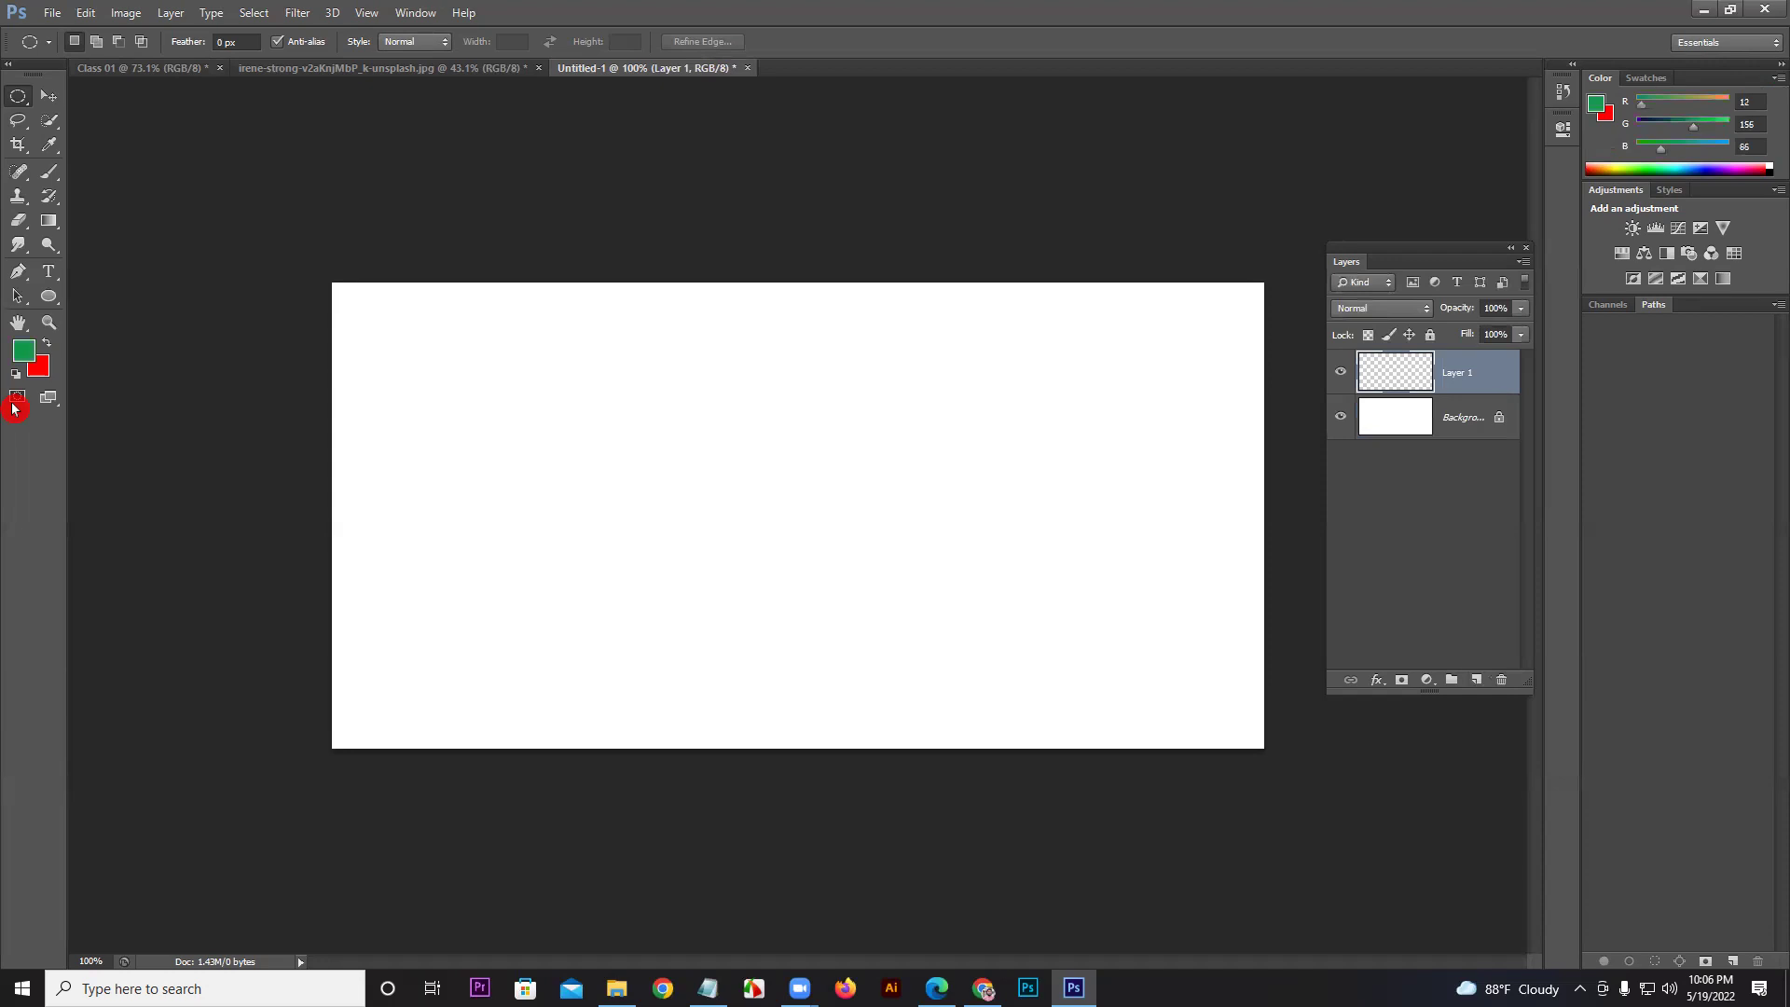
{"action": "left_click", "coordinate": [19, 356]}
{"action": "key", "text": "alt+BackSpace"}
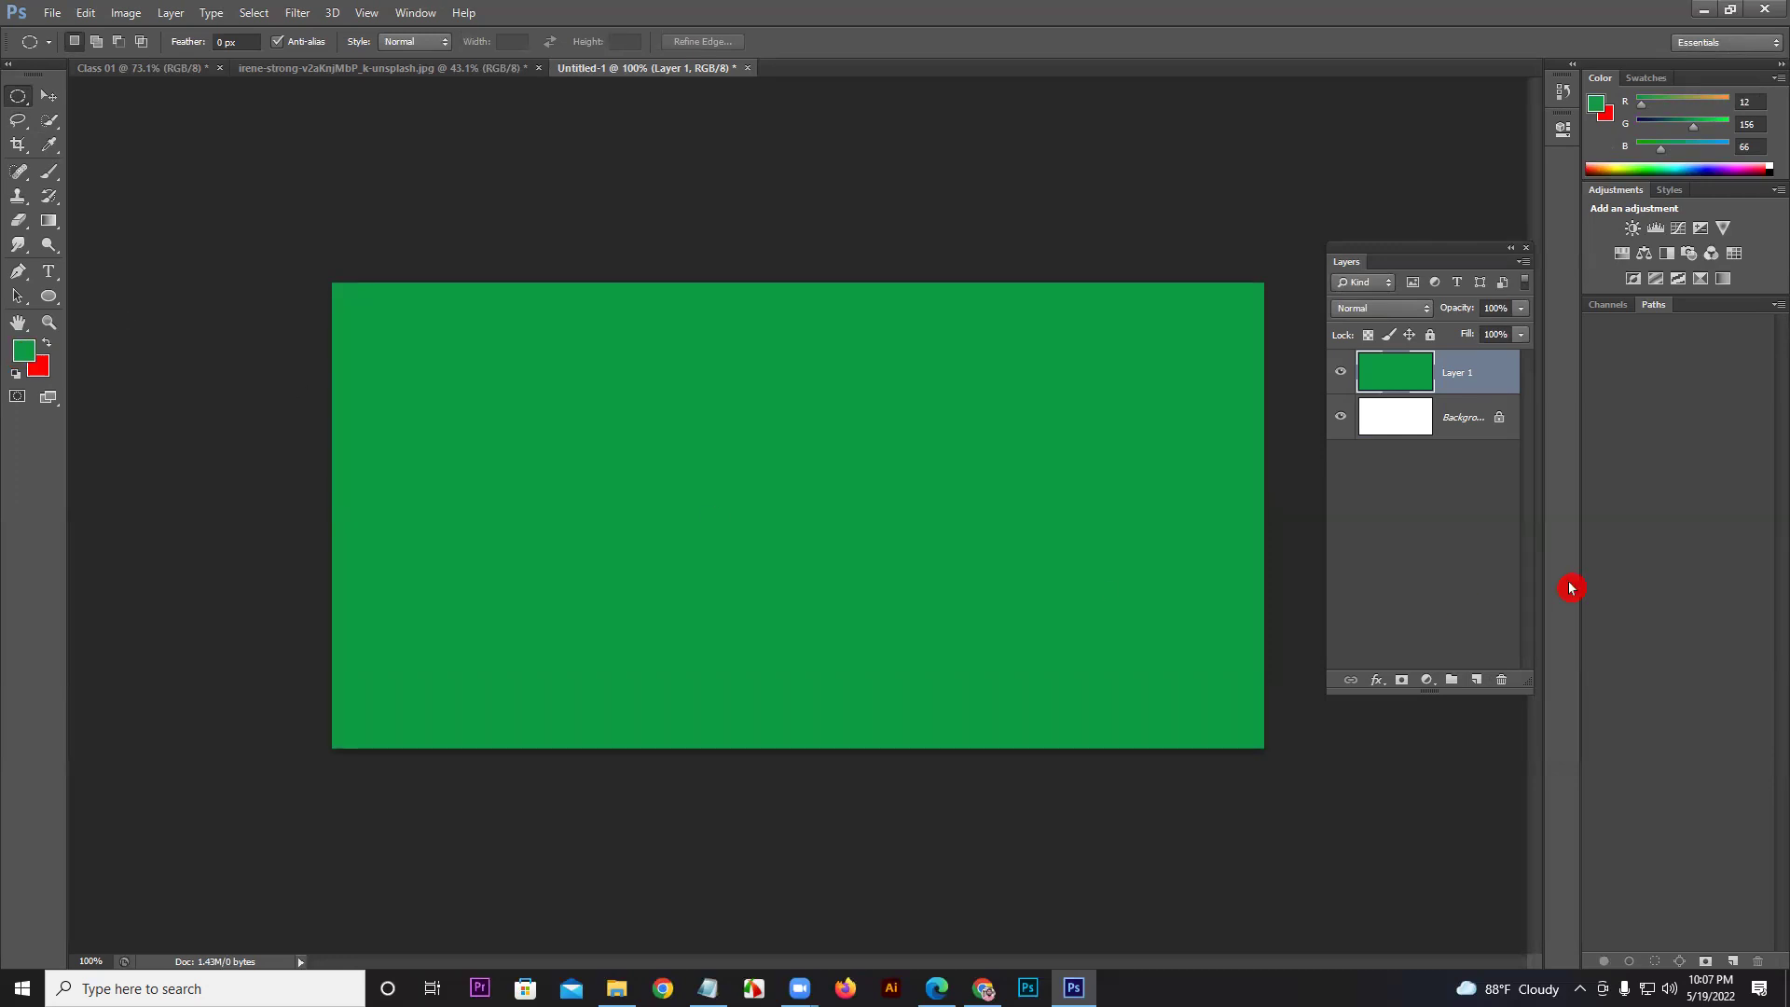
Step: On a new Layer 2, fill a circular selection left of centre with red, then deselect
{"action": "left_click", "coordinate": [1476, 683]}
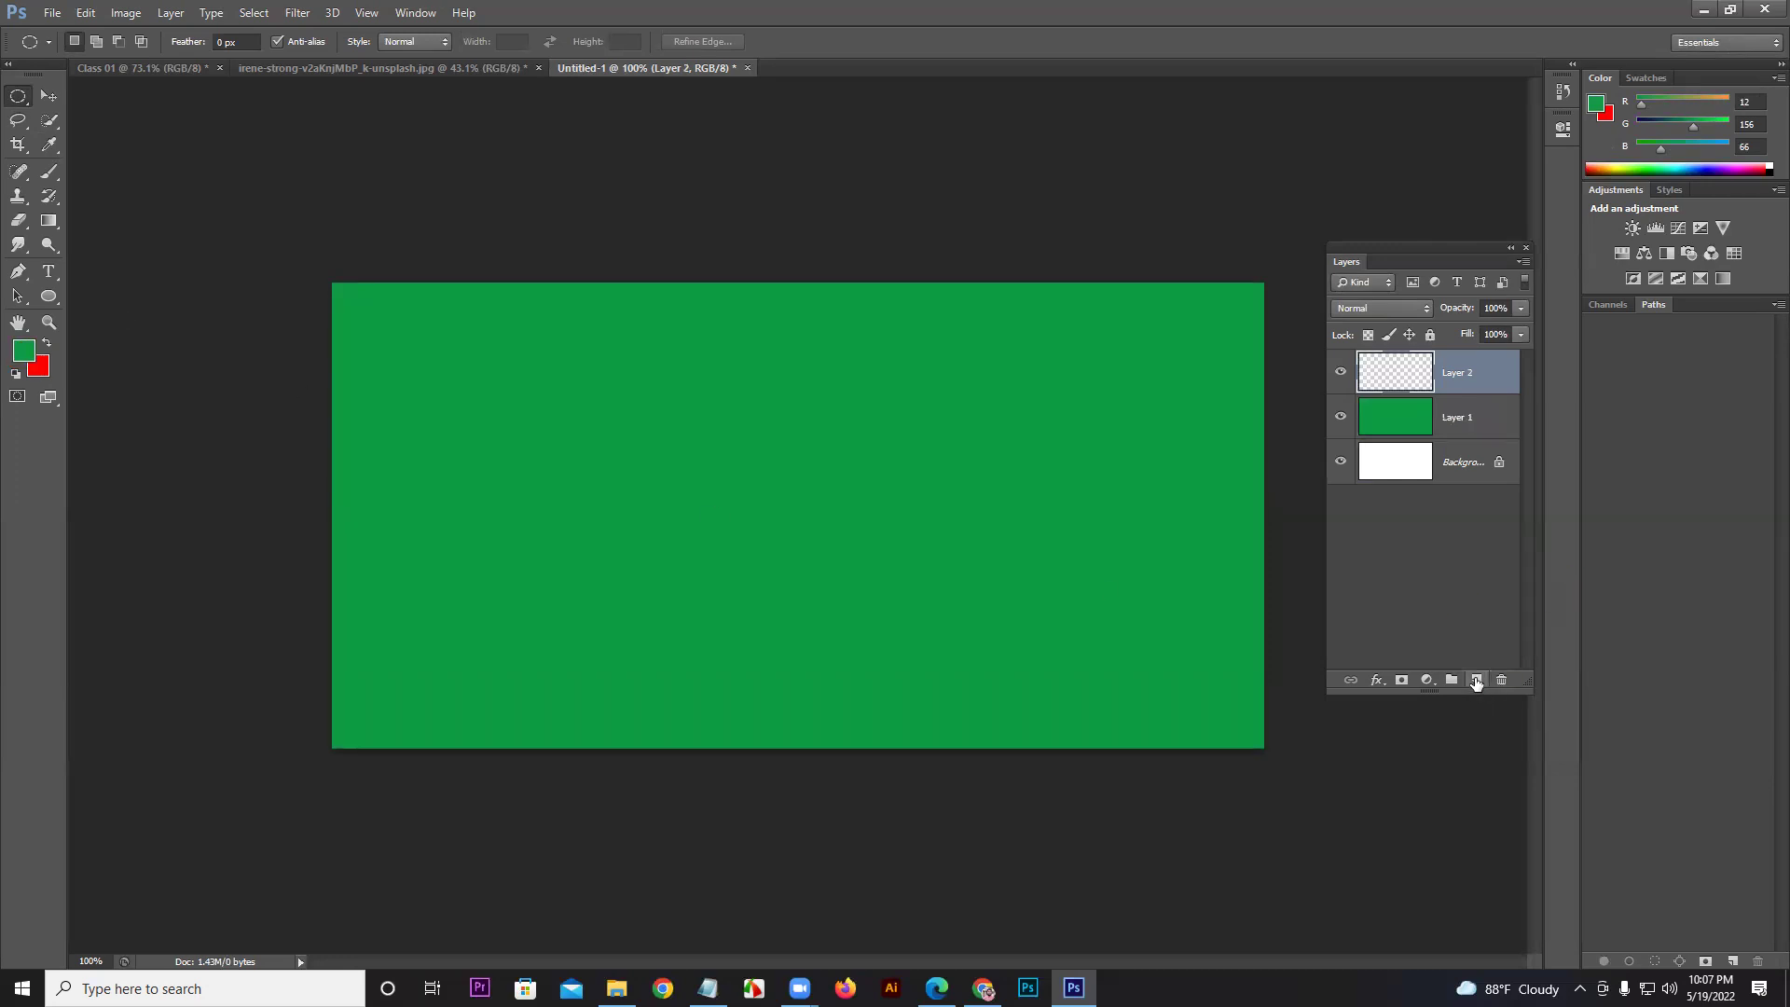
{"action": "left_click", "coordinate": [21, 101]}
{"action": "left_click_drag", "start_coordinate": [737, 432], "coordinate": [971, 563]}
{"action": "key", "text": "ctrl+BackSpace"}
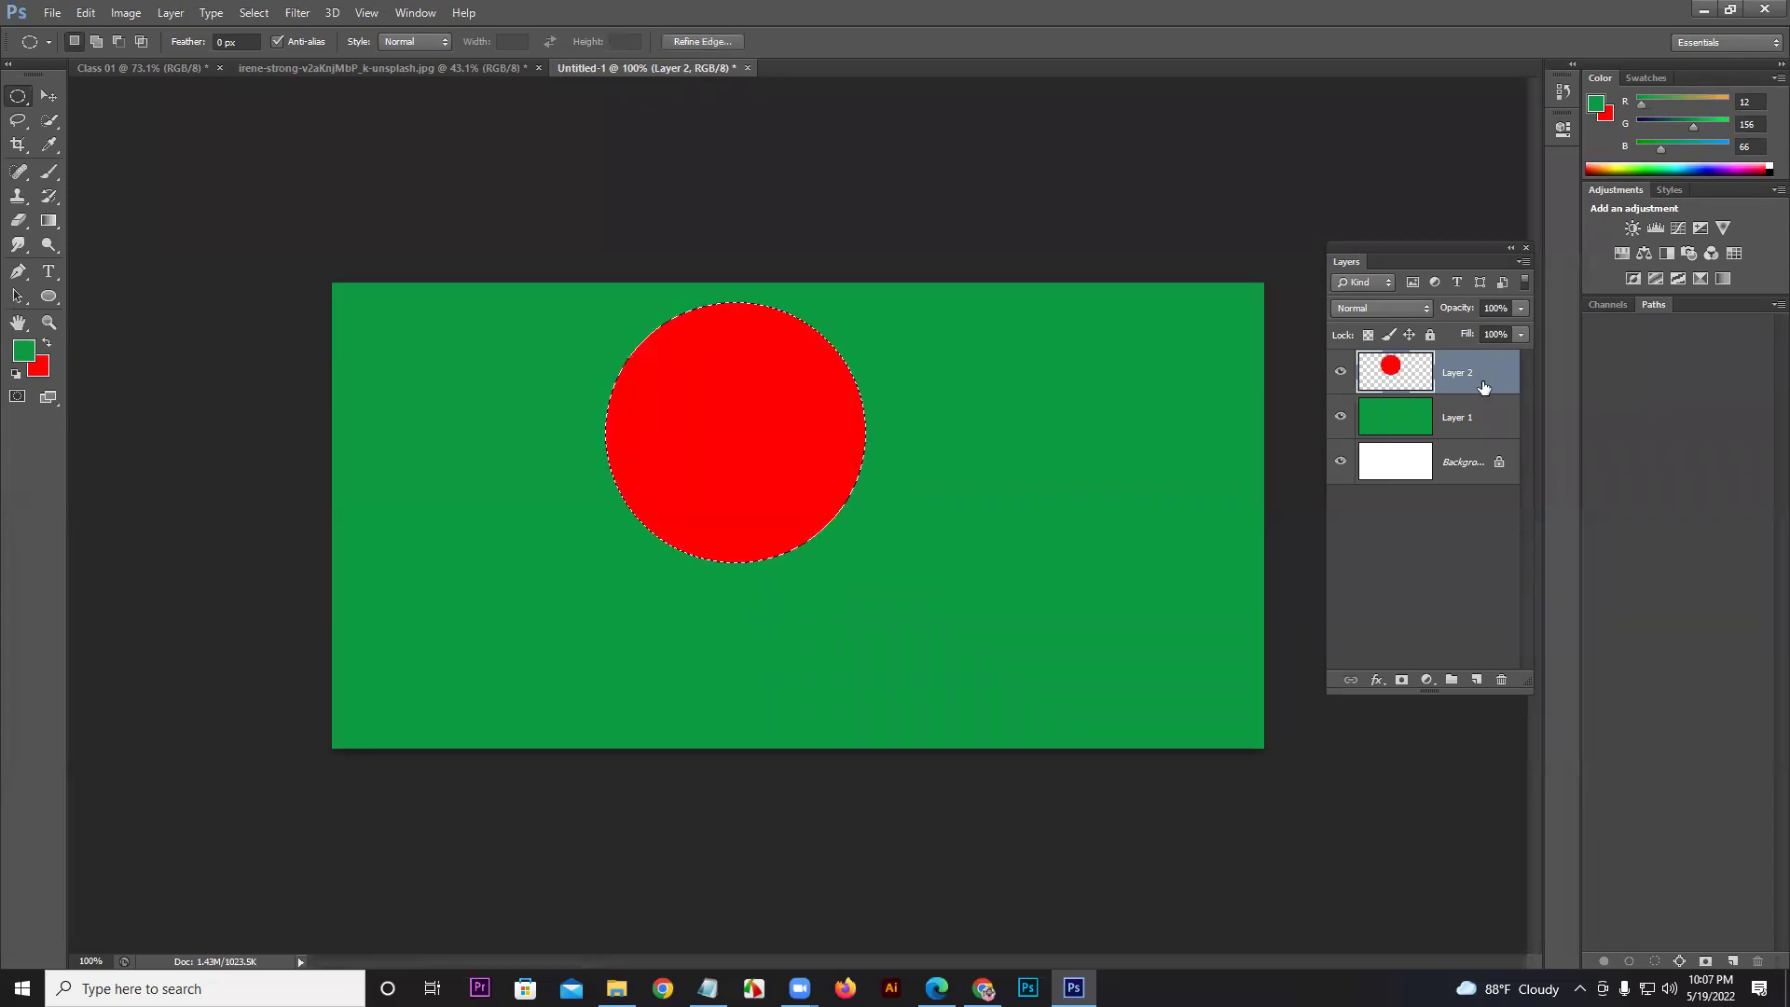
{"action": "right_click", "coordinate": [769, 367]}
{"action": "left_click", "coordinate": [822, 382]}
{"action": "left_click", "coordinate": [27, 110]}
{"action": "left_click_drag", "start_coordinate": [25, 109], "coordinate": [120, 77]}
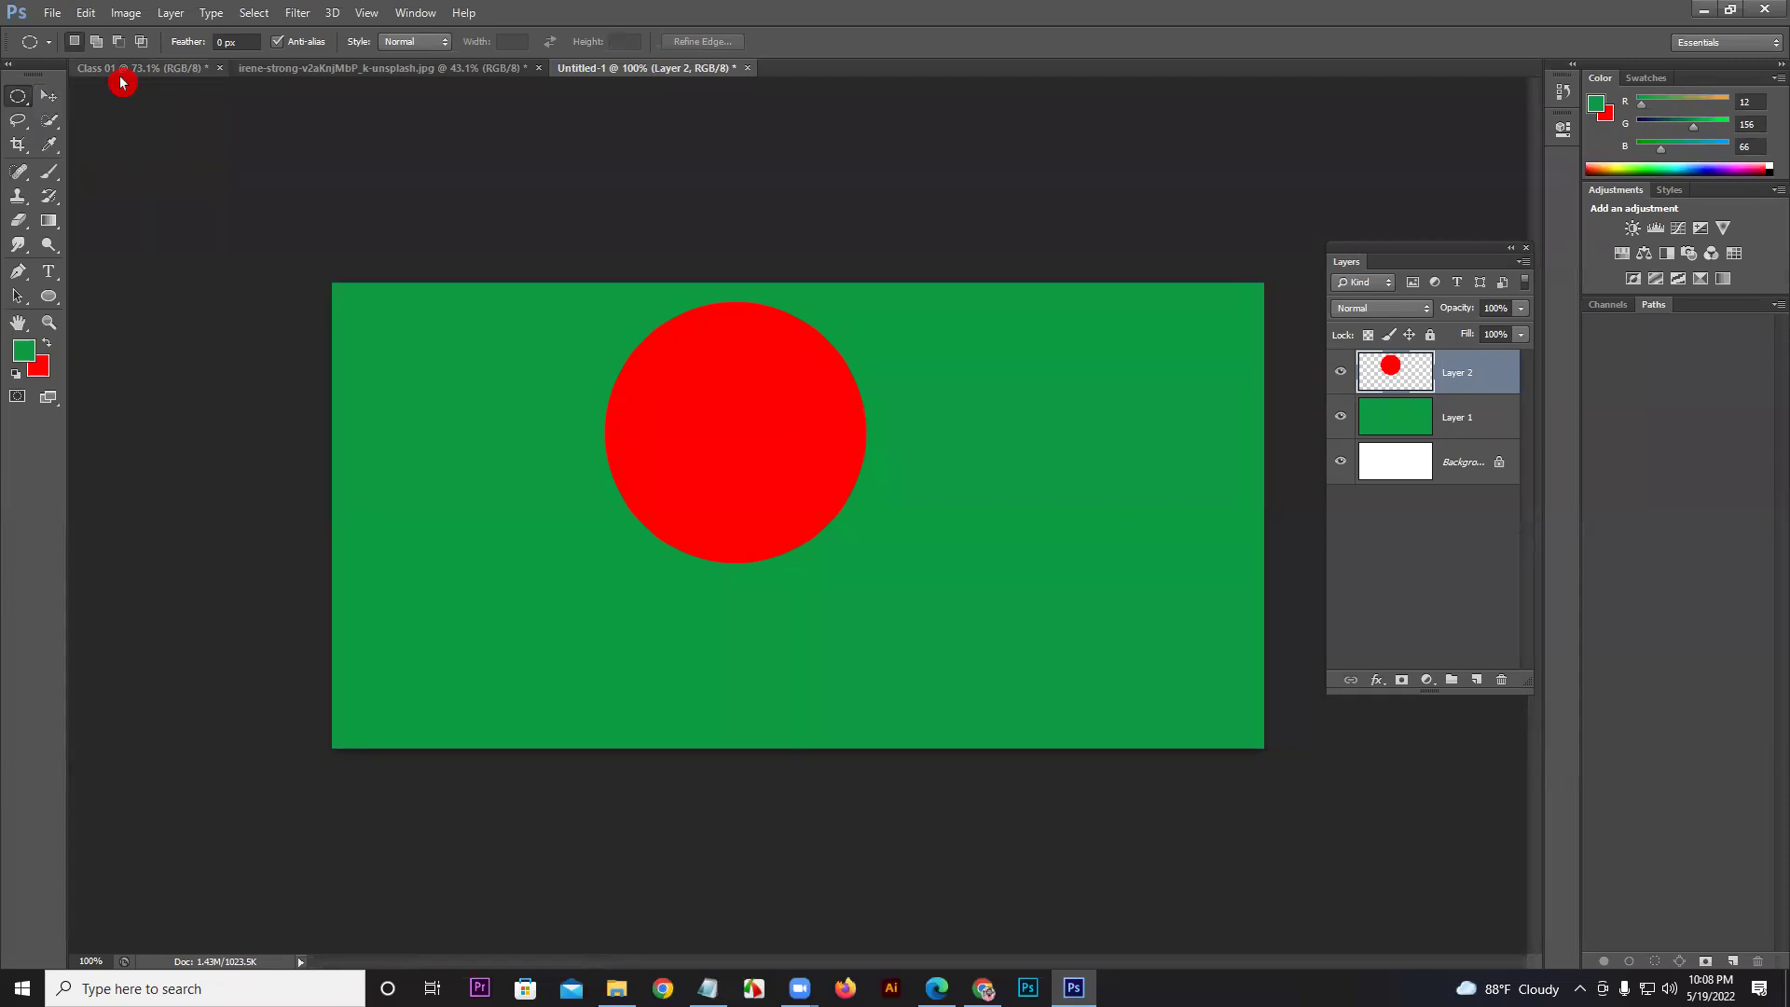
Step: In Class 01, paint a one-pixel row red and a one-pixel column green
{"action": "left_click", "coordinate": [119, 72]}
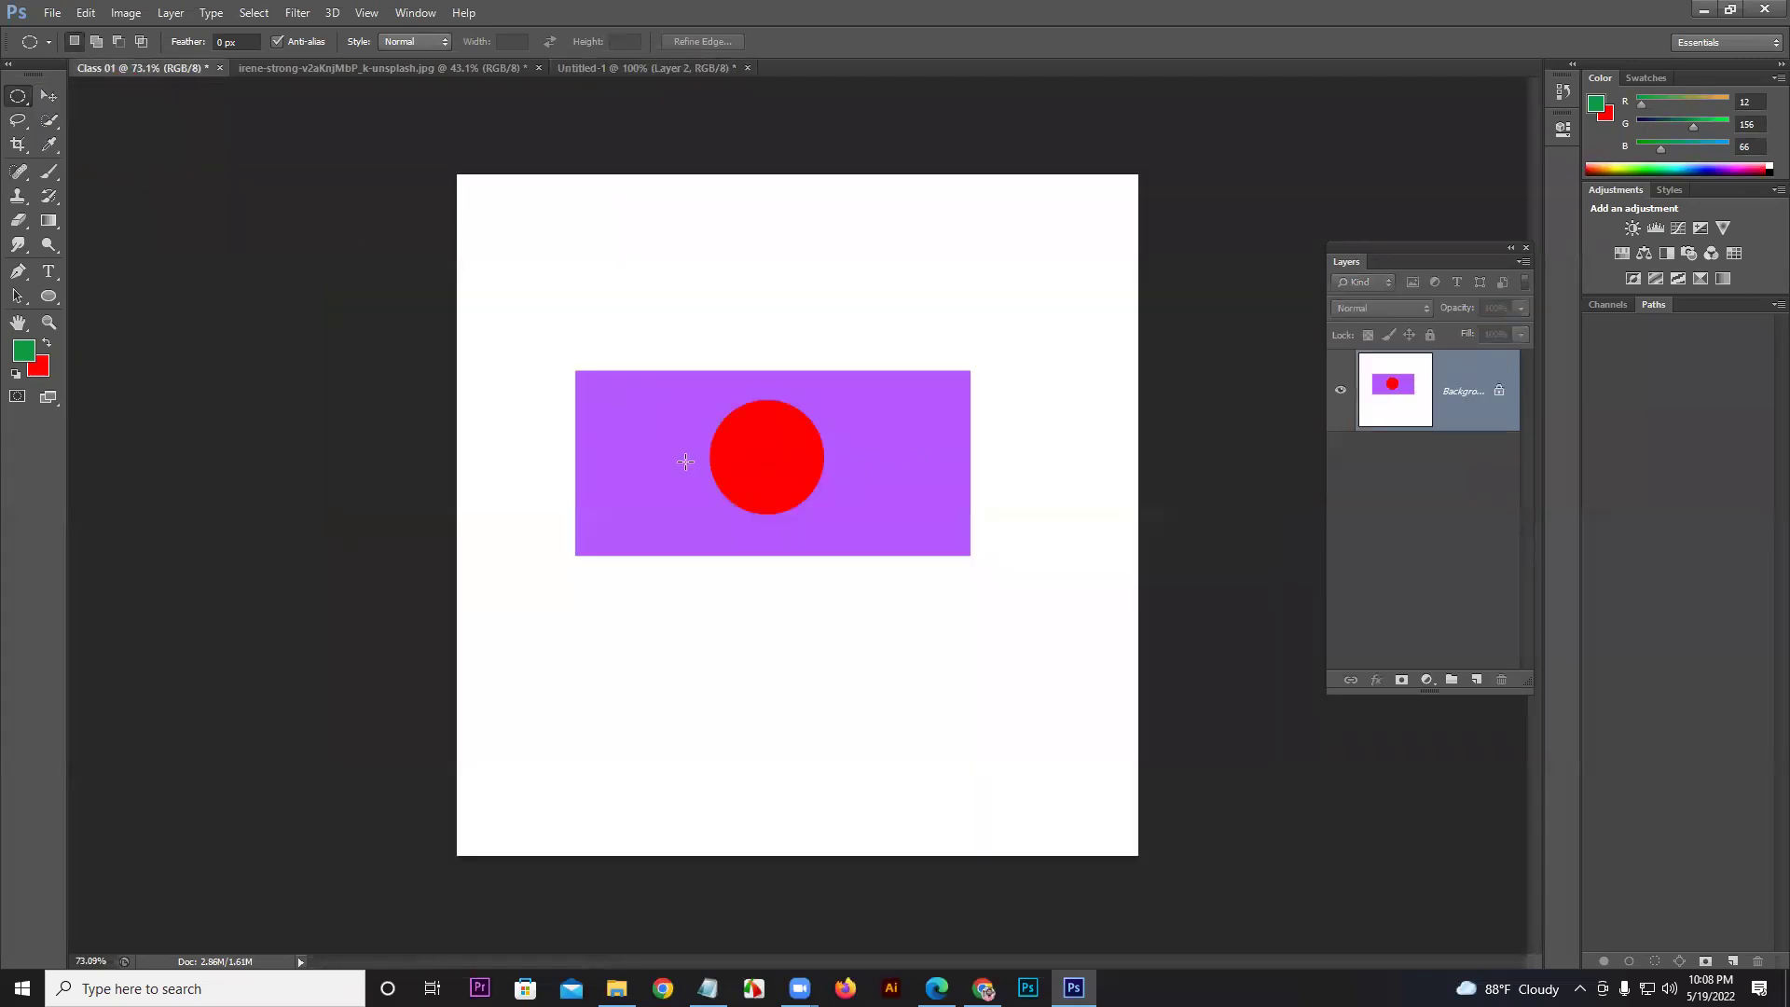
{"action": "left_click", "coordinate": [14, 100]}
{"action": "left_click_drag", "start_coordinate": [14, 101], "coordinate": [60, 136]}
{"action": "left_click", "coordinate": [59, 133]}
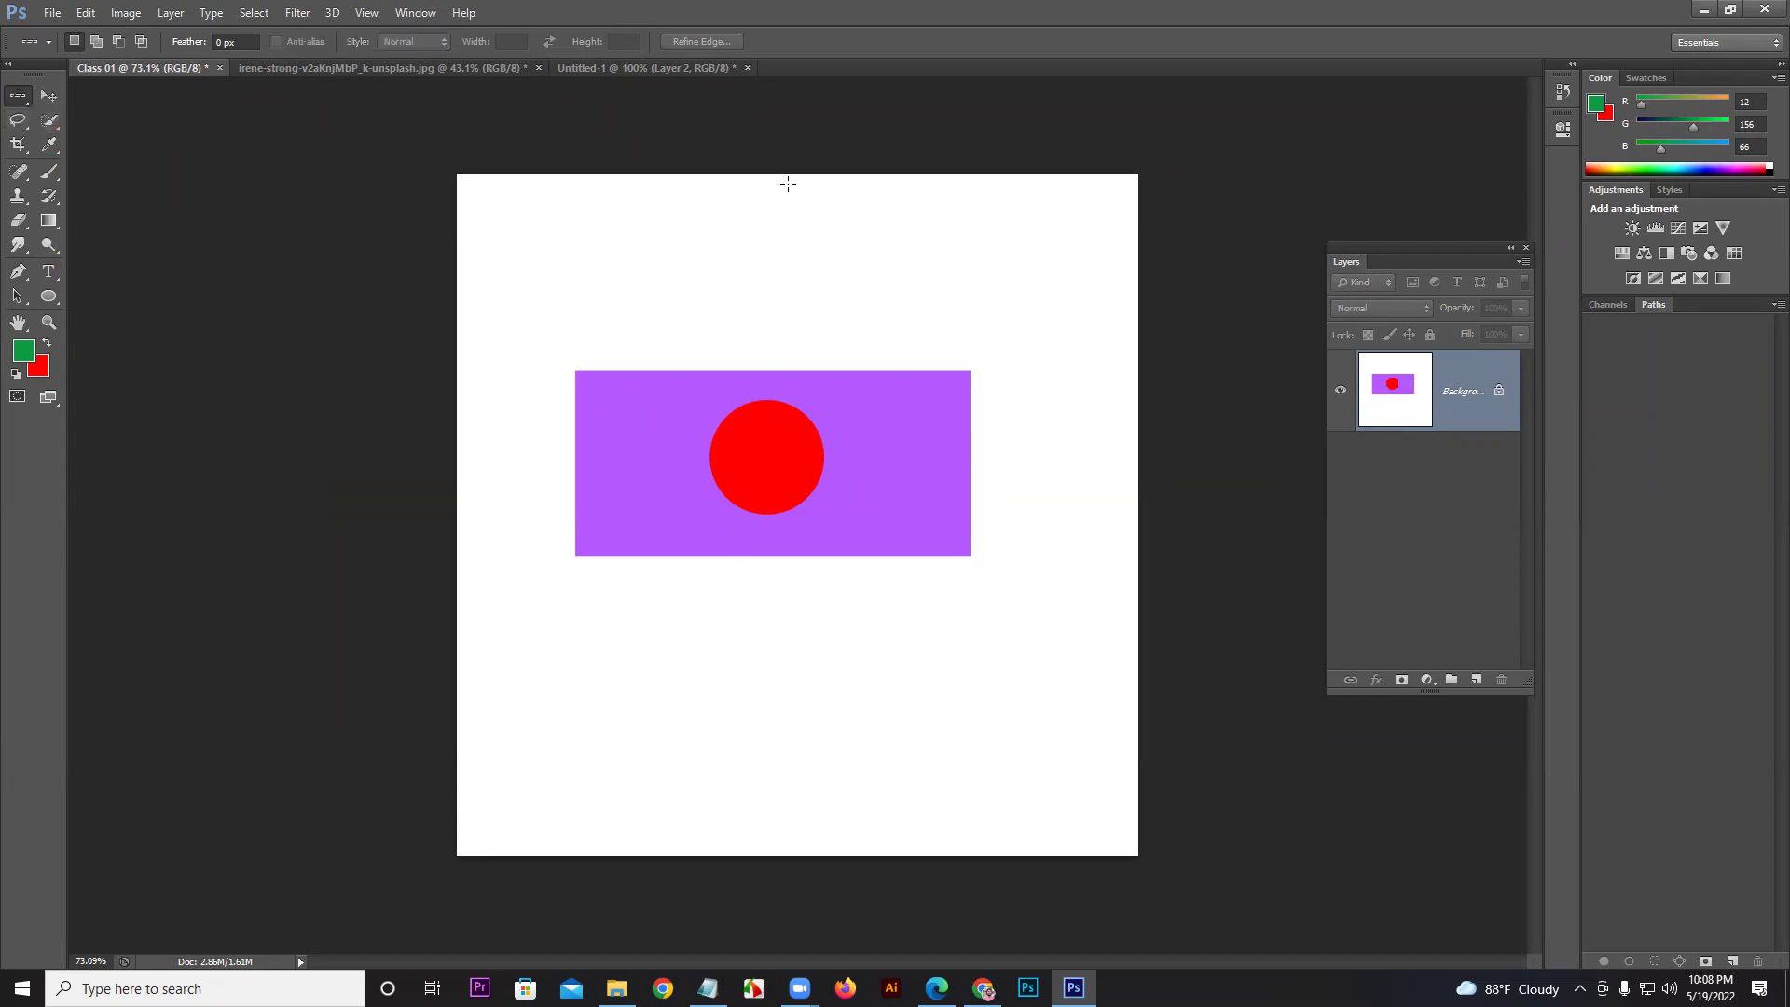
{"action": "left_click", "coordinate": [1009, 285]}
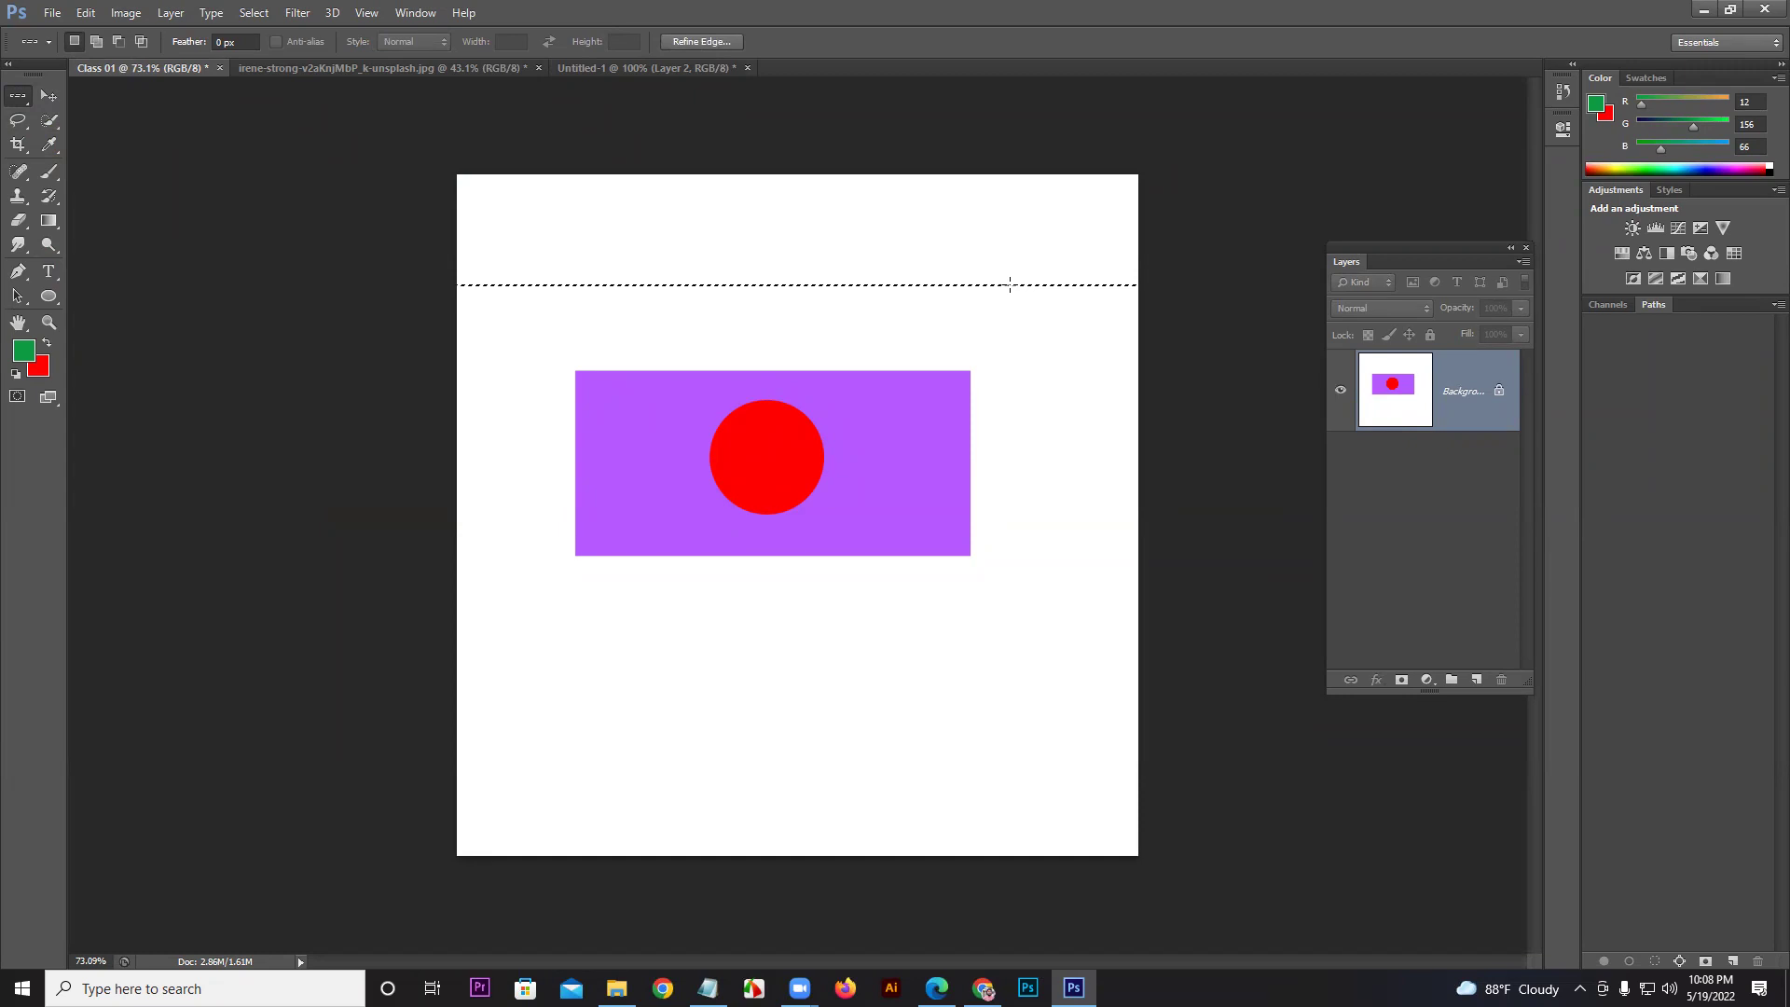
{"action": "left_click", "coordinate": [1011, 285]}
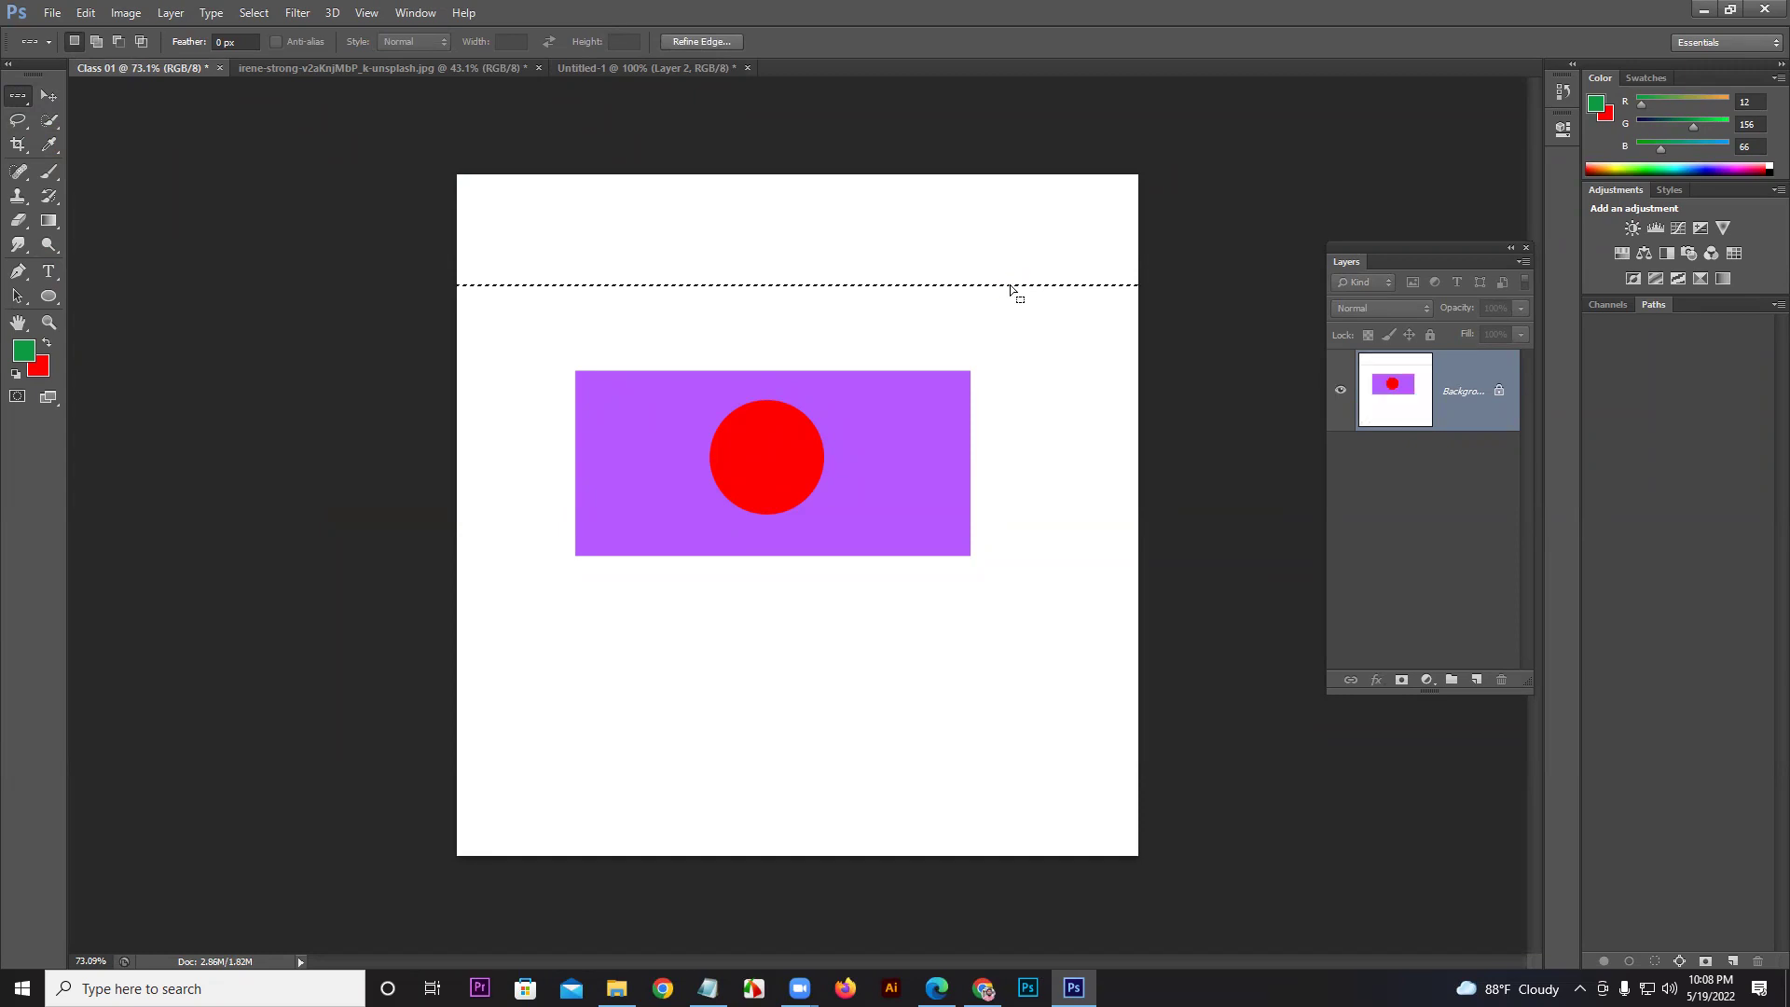
{"action": "left_click_drag", "start_coordinate": [19, 94], "coordinate": [82, 144]}
{"action": "left_click", "coordinate": [1019, 248]}
{"action": "left_click", "coordinate": [1020, 250]}
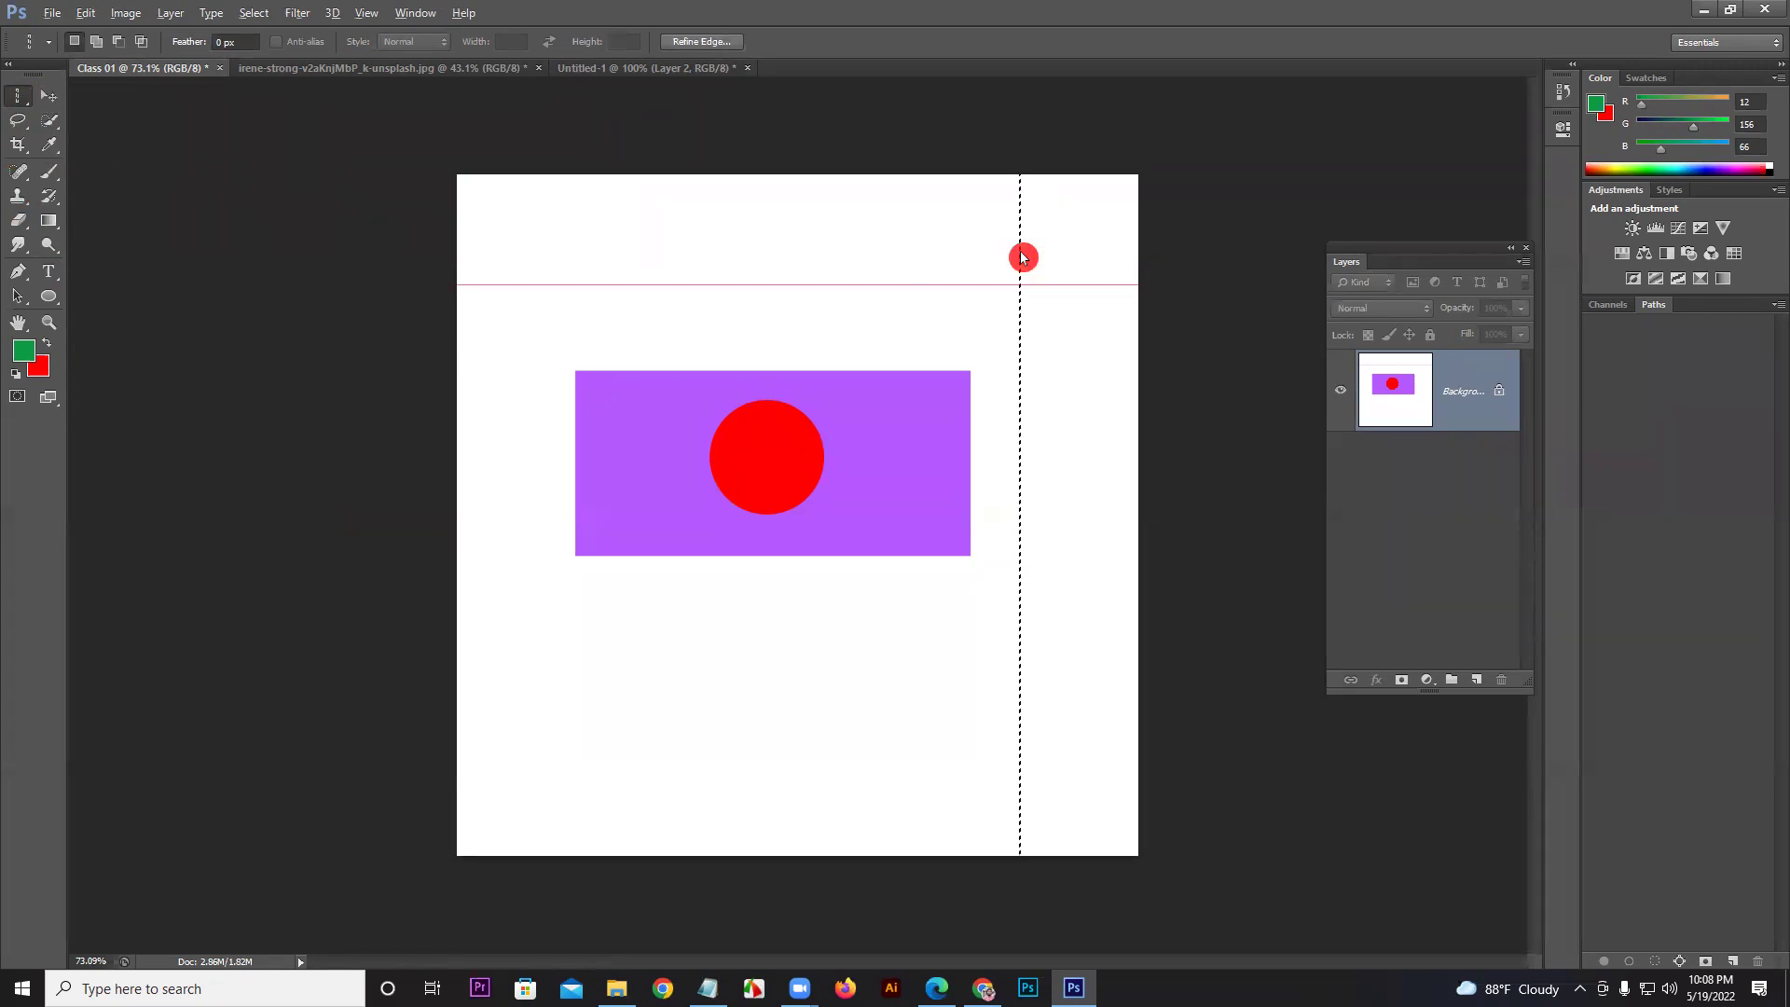
{"action": "key", "text": "ctrl+d"}
Step: Switch back to the Rectangular Marquee selection shape
{"action": "scroll", "coordinate": [985, 266], "scroll_direction": "up", "scroll_amount": 4}
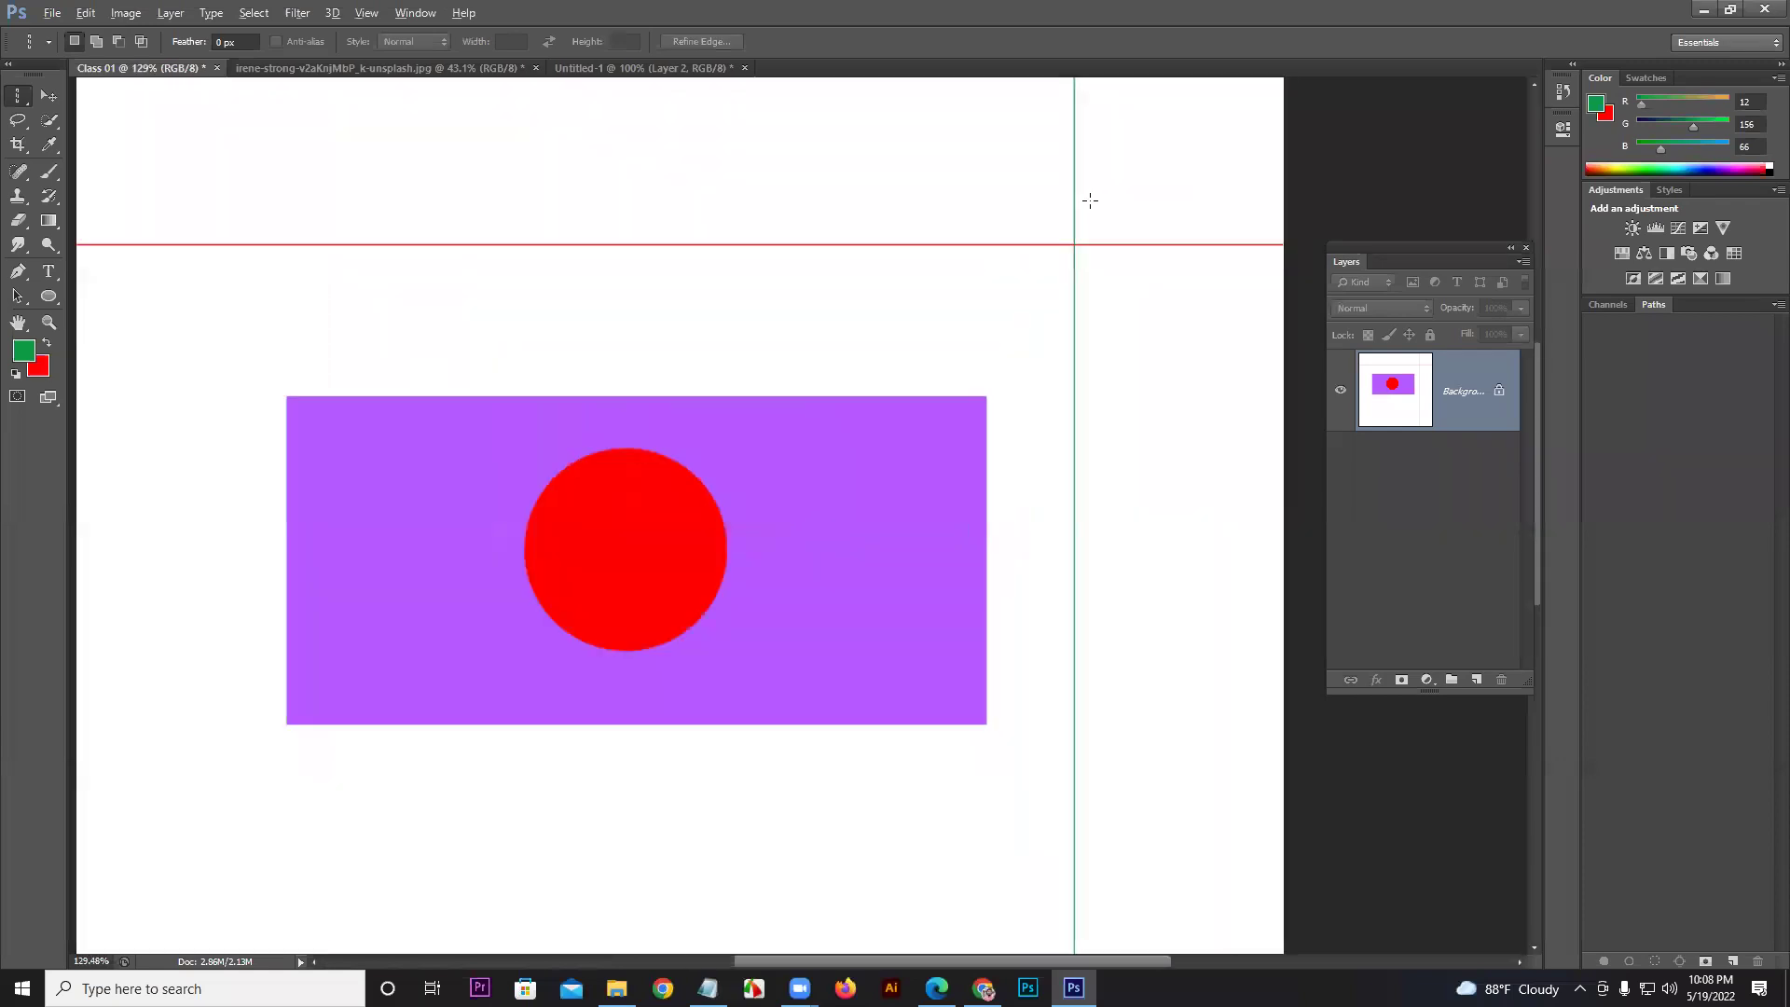
{"action": "scroll", "coordinate": [1065, 242], "scroll_direction": "up", "scroll_amount": 10}
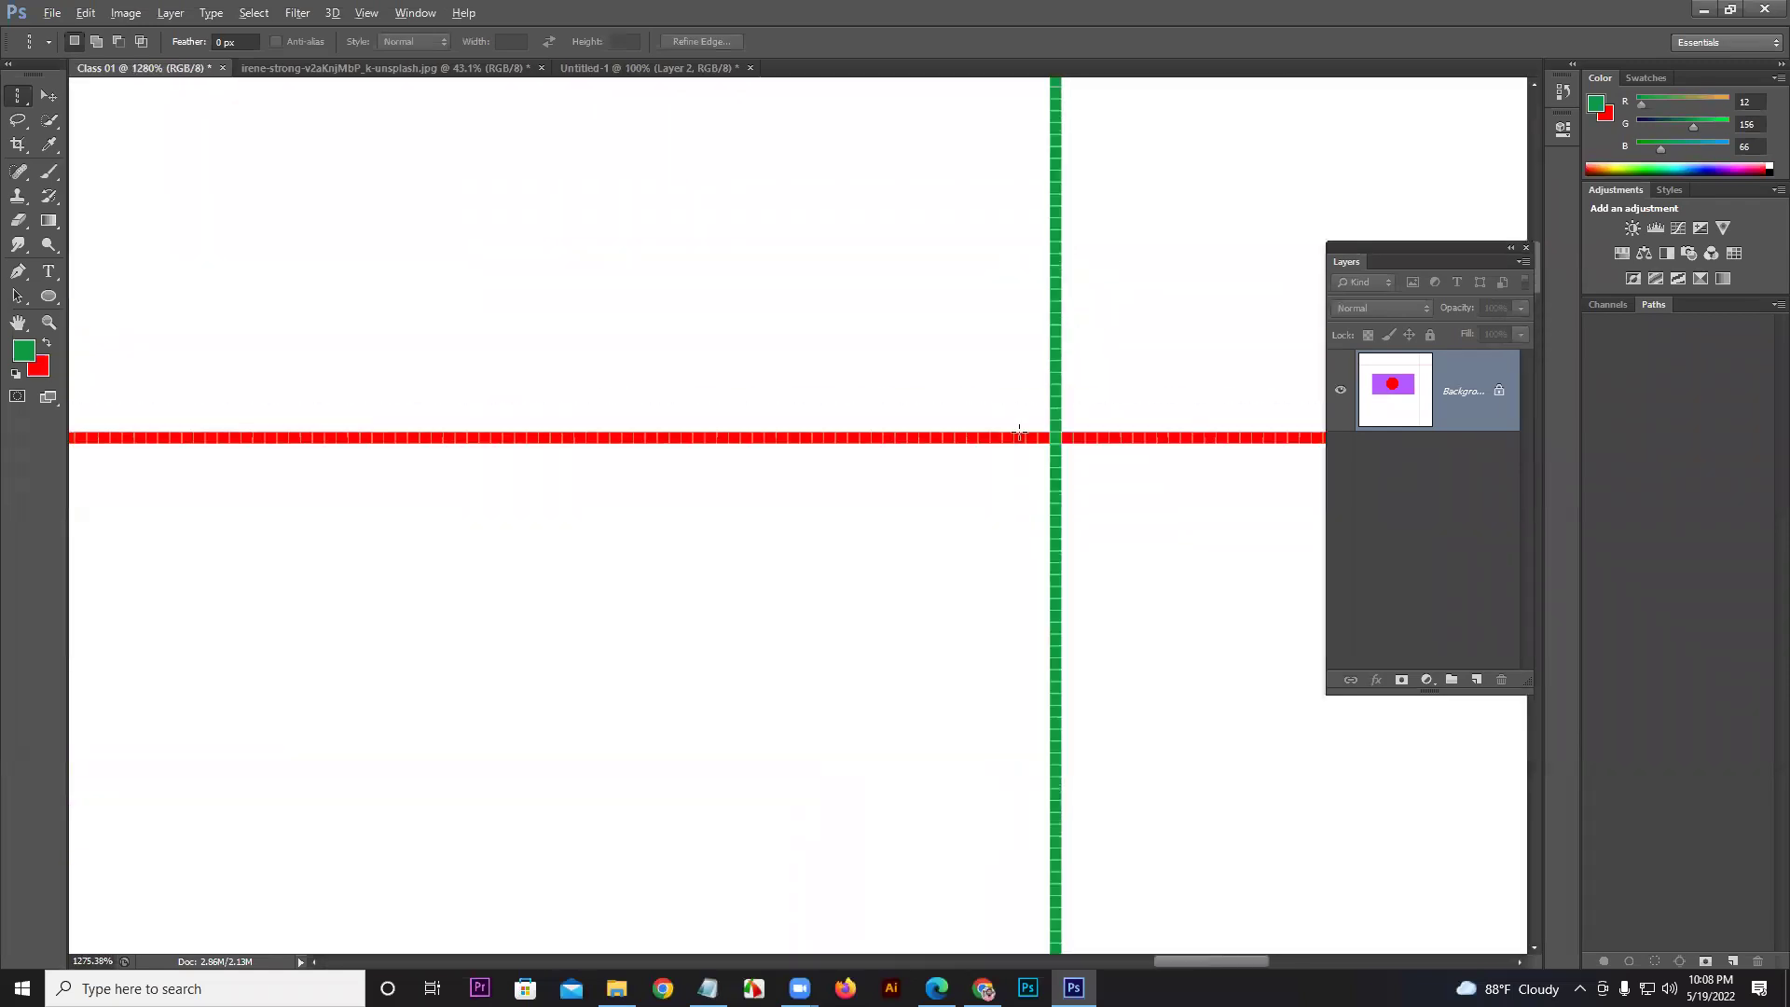
{"action": "scroll", "coordinate": [1076, 415], "scroll_direction": "up", "scroll_amount": 2}
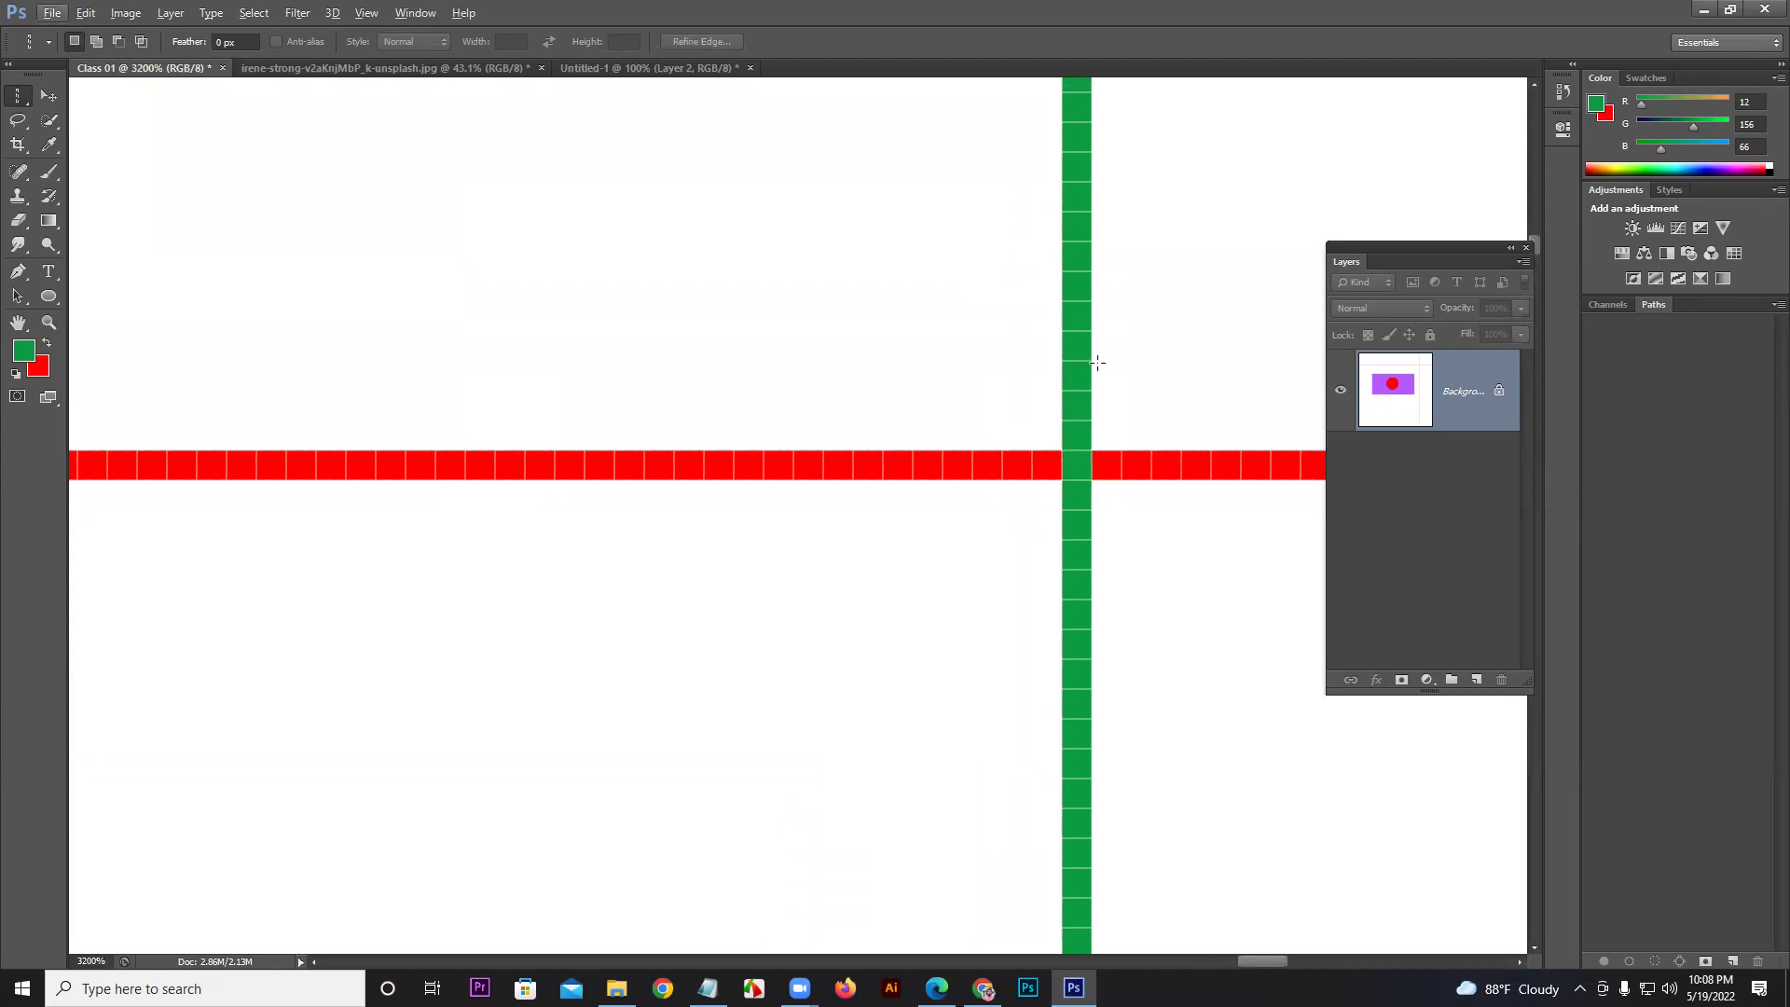
{"action": "left_click_drag", "start_coordinate": [18, 99], "coordinate": [56, 93]}
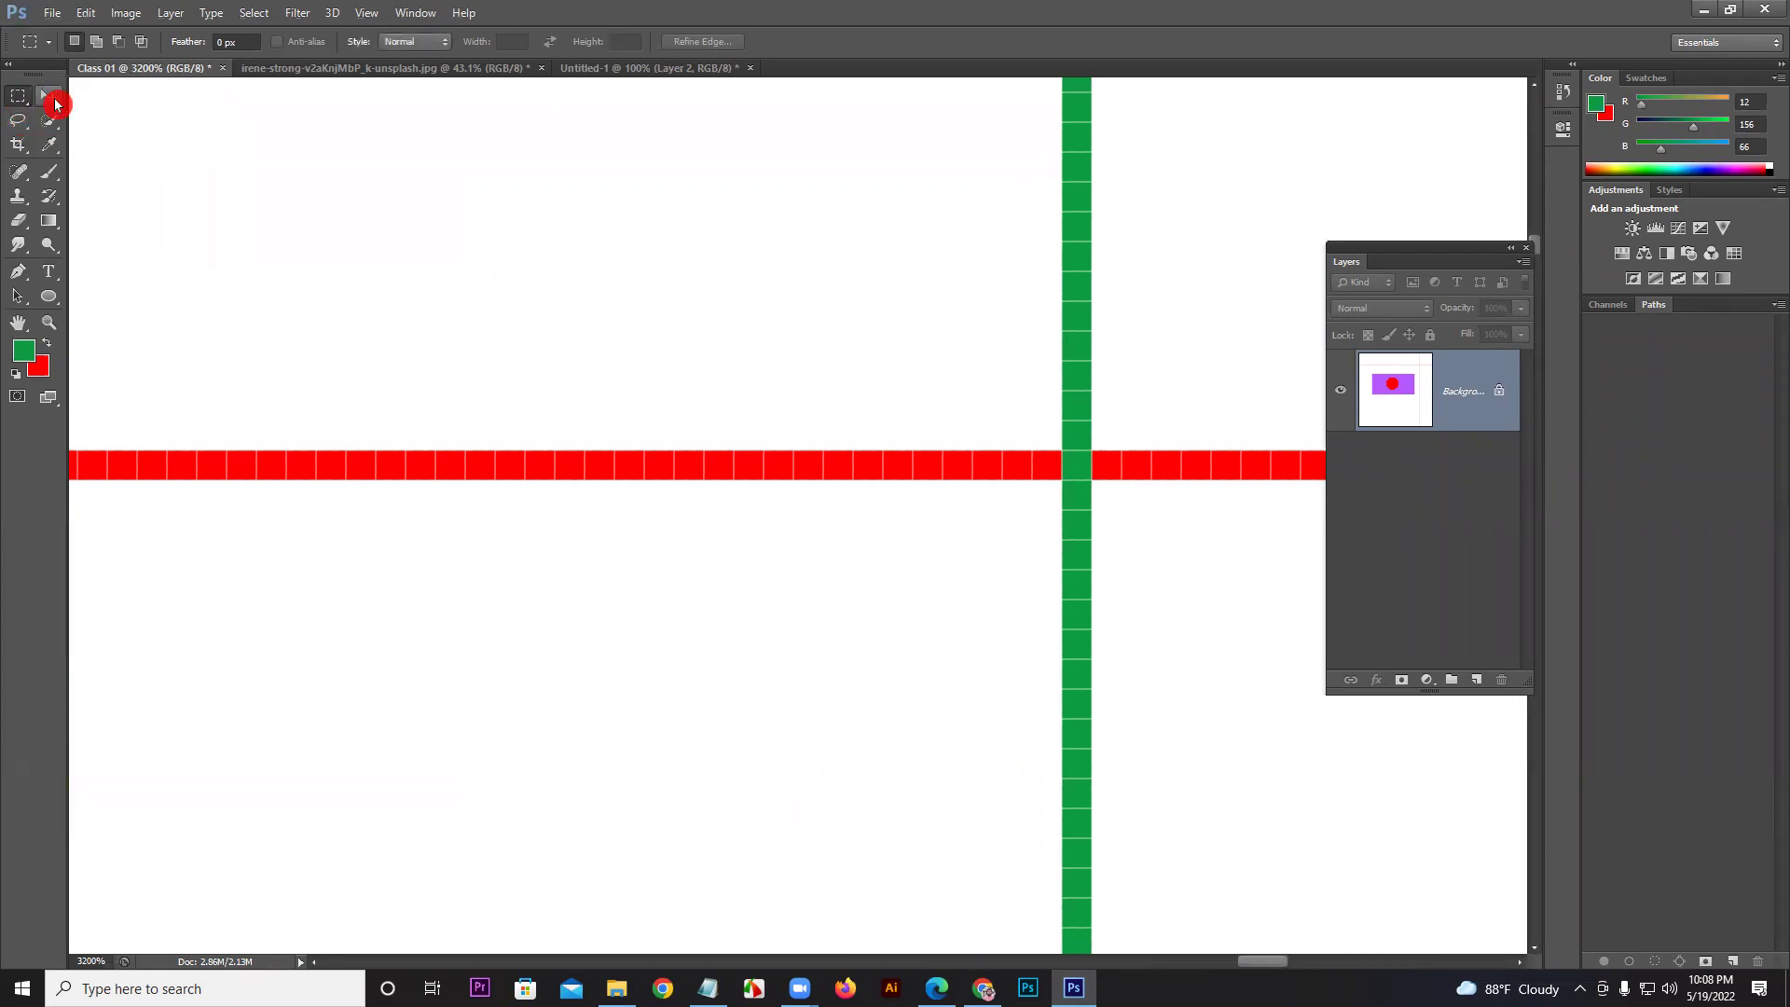
{"action": "left_click", "coordinate": [607, 68]}
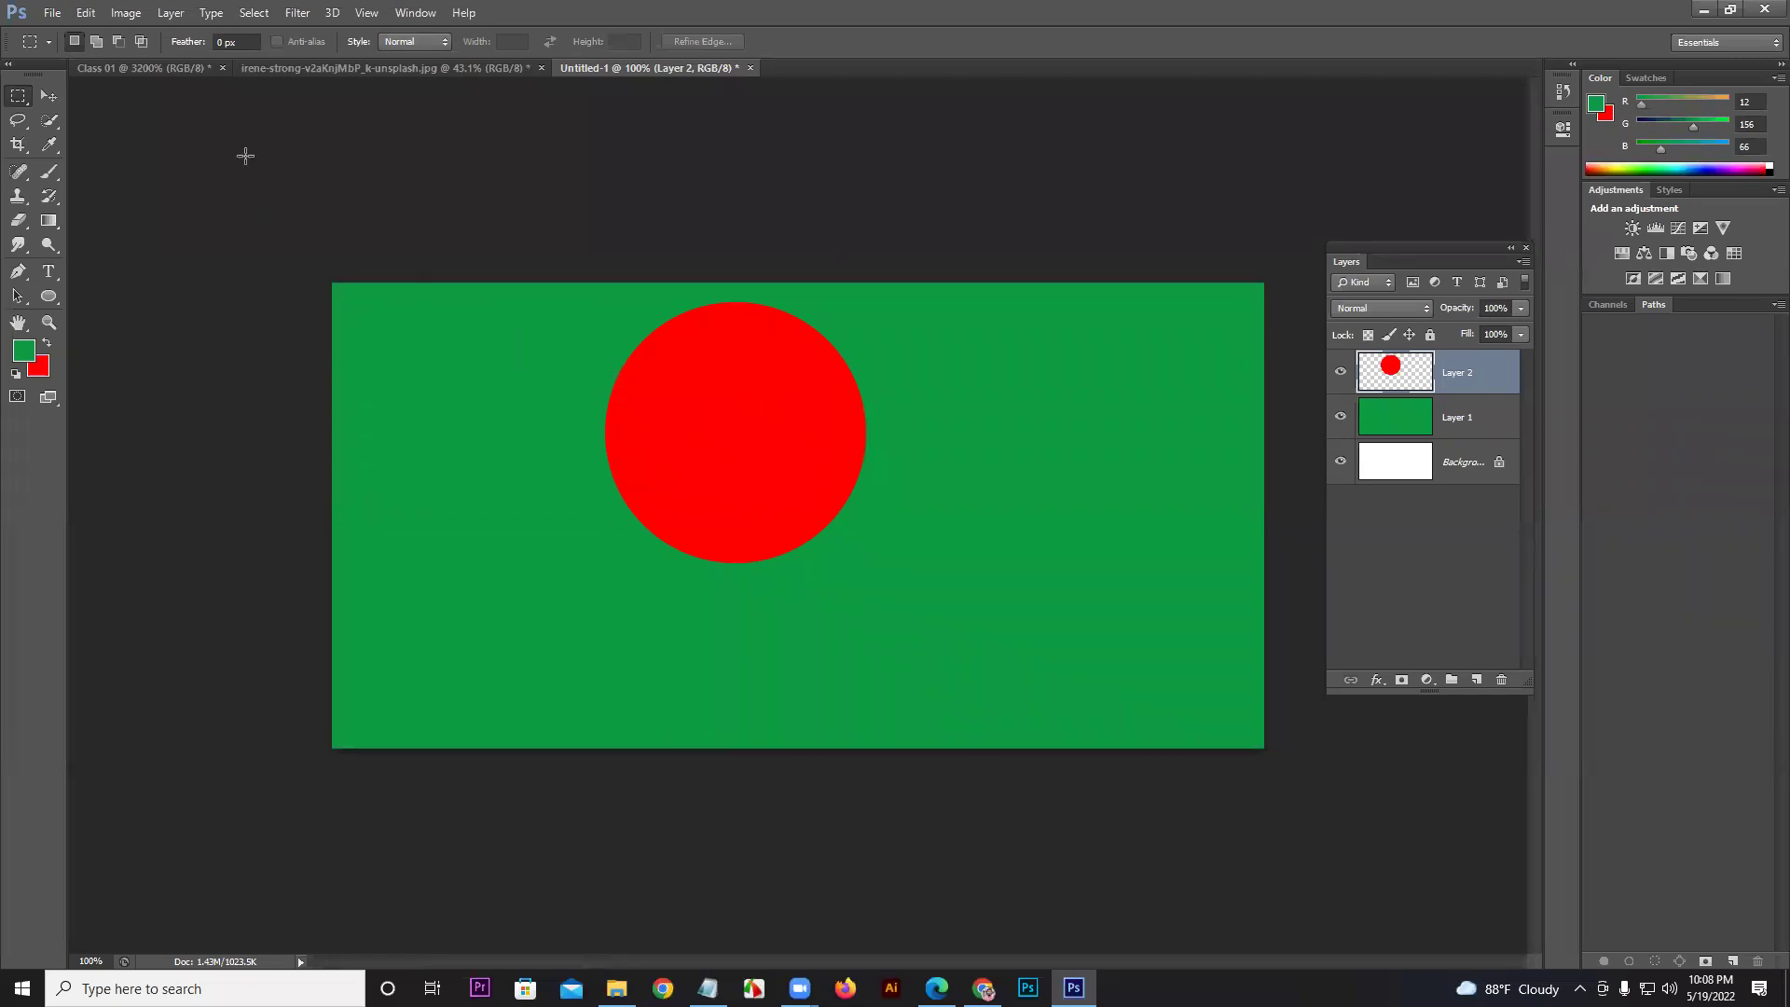
Step: Try moving Class 01's locked purple flag artwork, dismiss the warning, and return to Untitled-1
{"action": "left_click", "coordinate": [81, 77]}
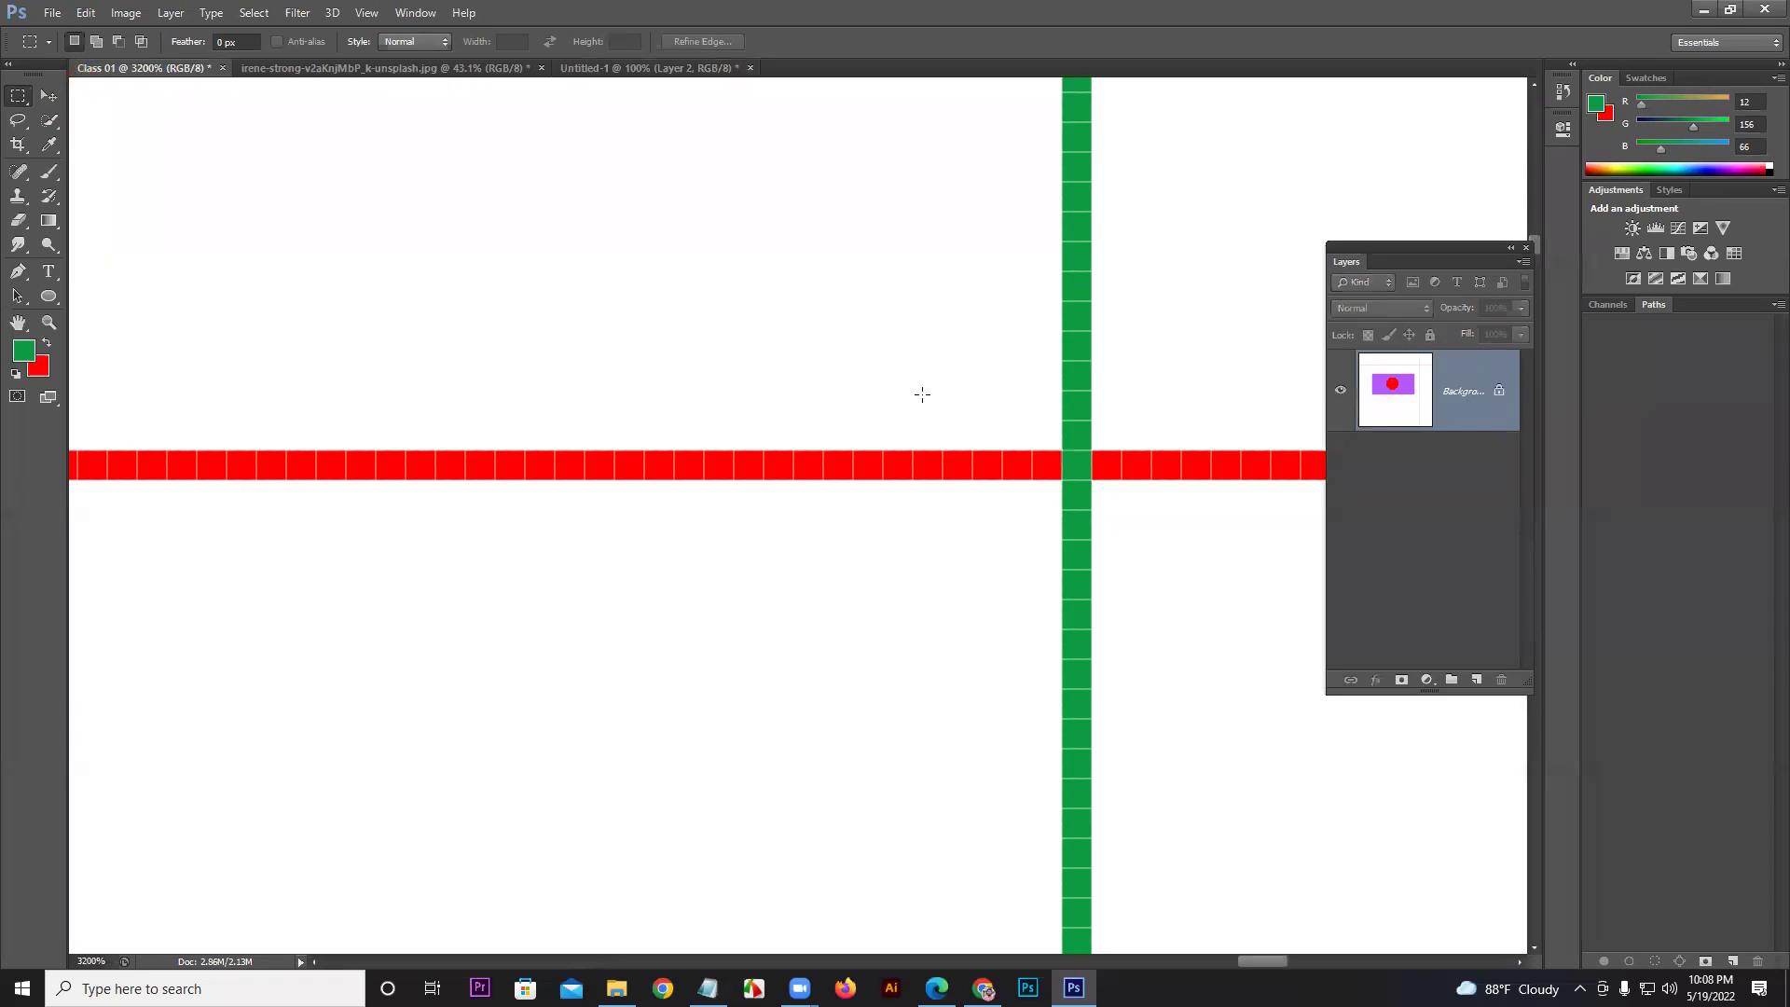
{"action": "scroll", "coordinate": [898, 418], "scroll_direction": "down", "scroll_amount": 10}
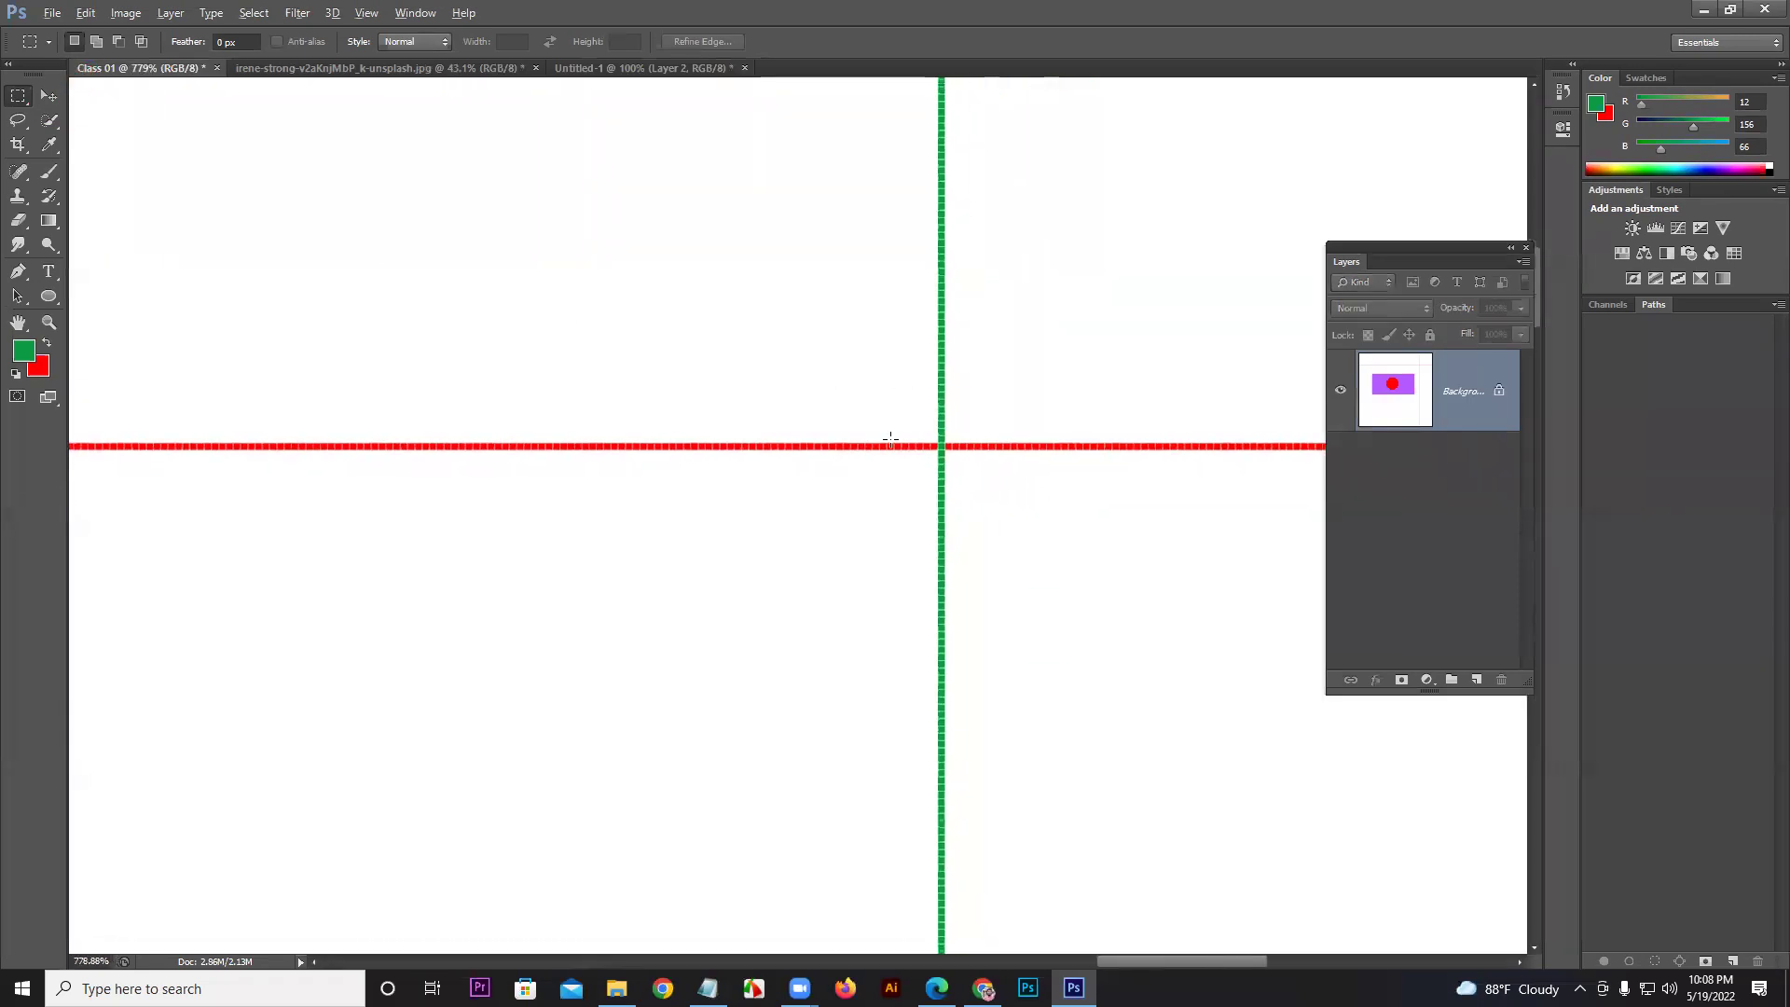
{"action": "scroll", "coordinate": [884, 446], "scroll_direction": "down", "scroll_amount": 3}
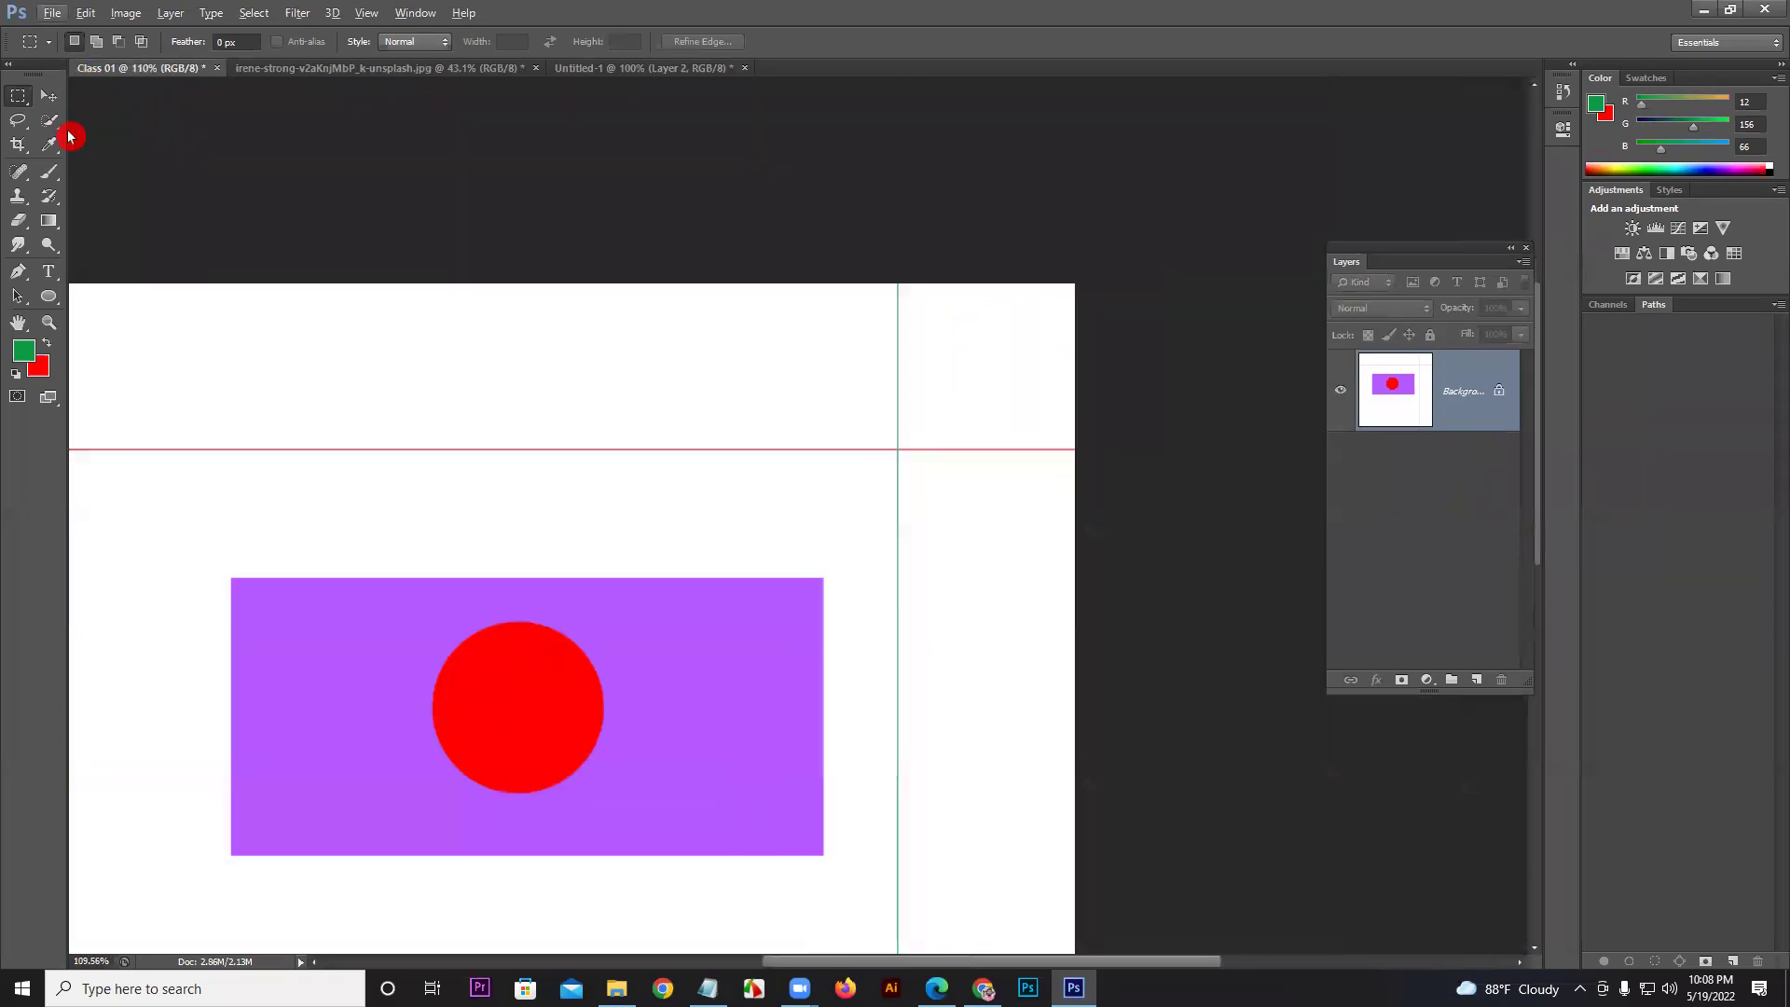
{"action": "left_click", "coordinate": [49, 96]}
{"action": "scroll", "coordinate": [653, 550], "scroll_direction": "down", "scroll_amount": 2}
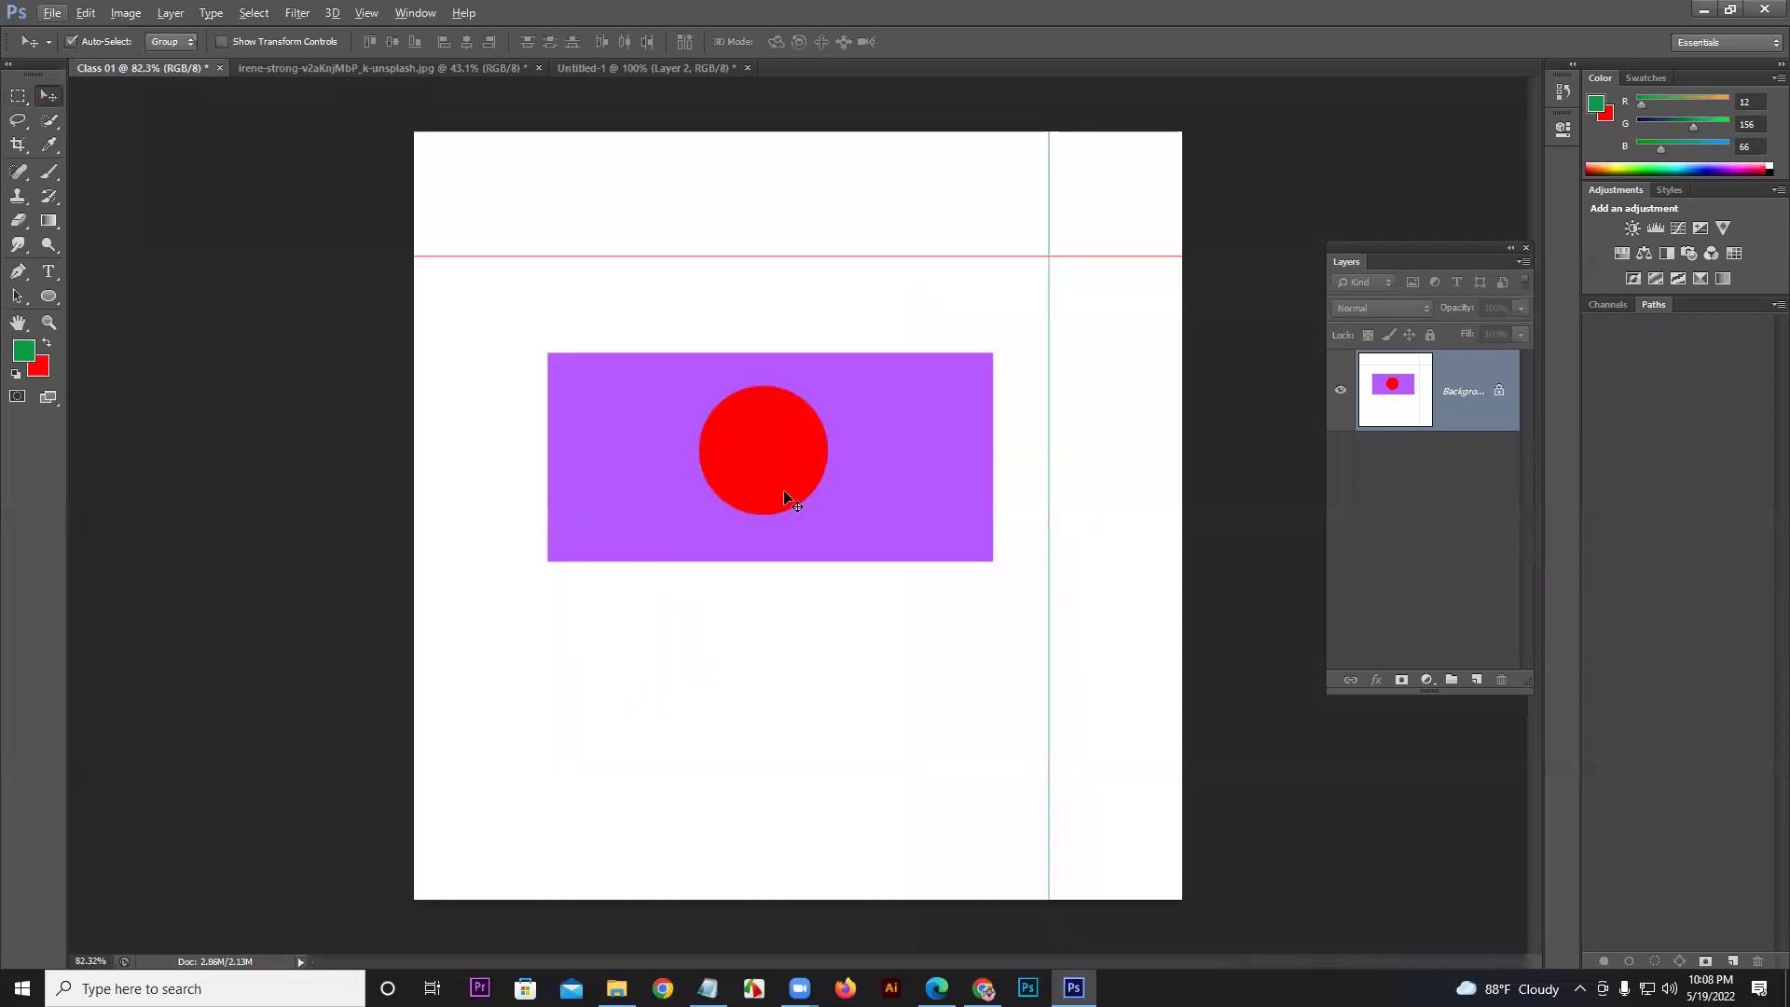
{"action": "left_click", "coordinate": [703, 404]}
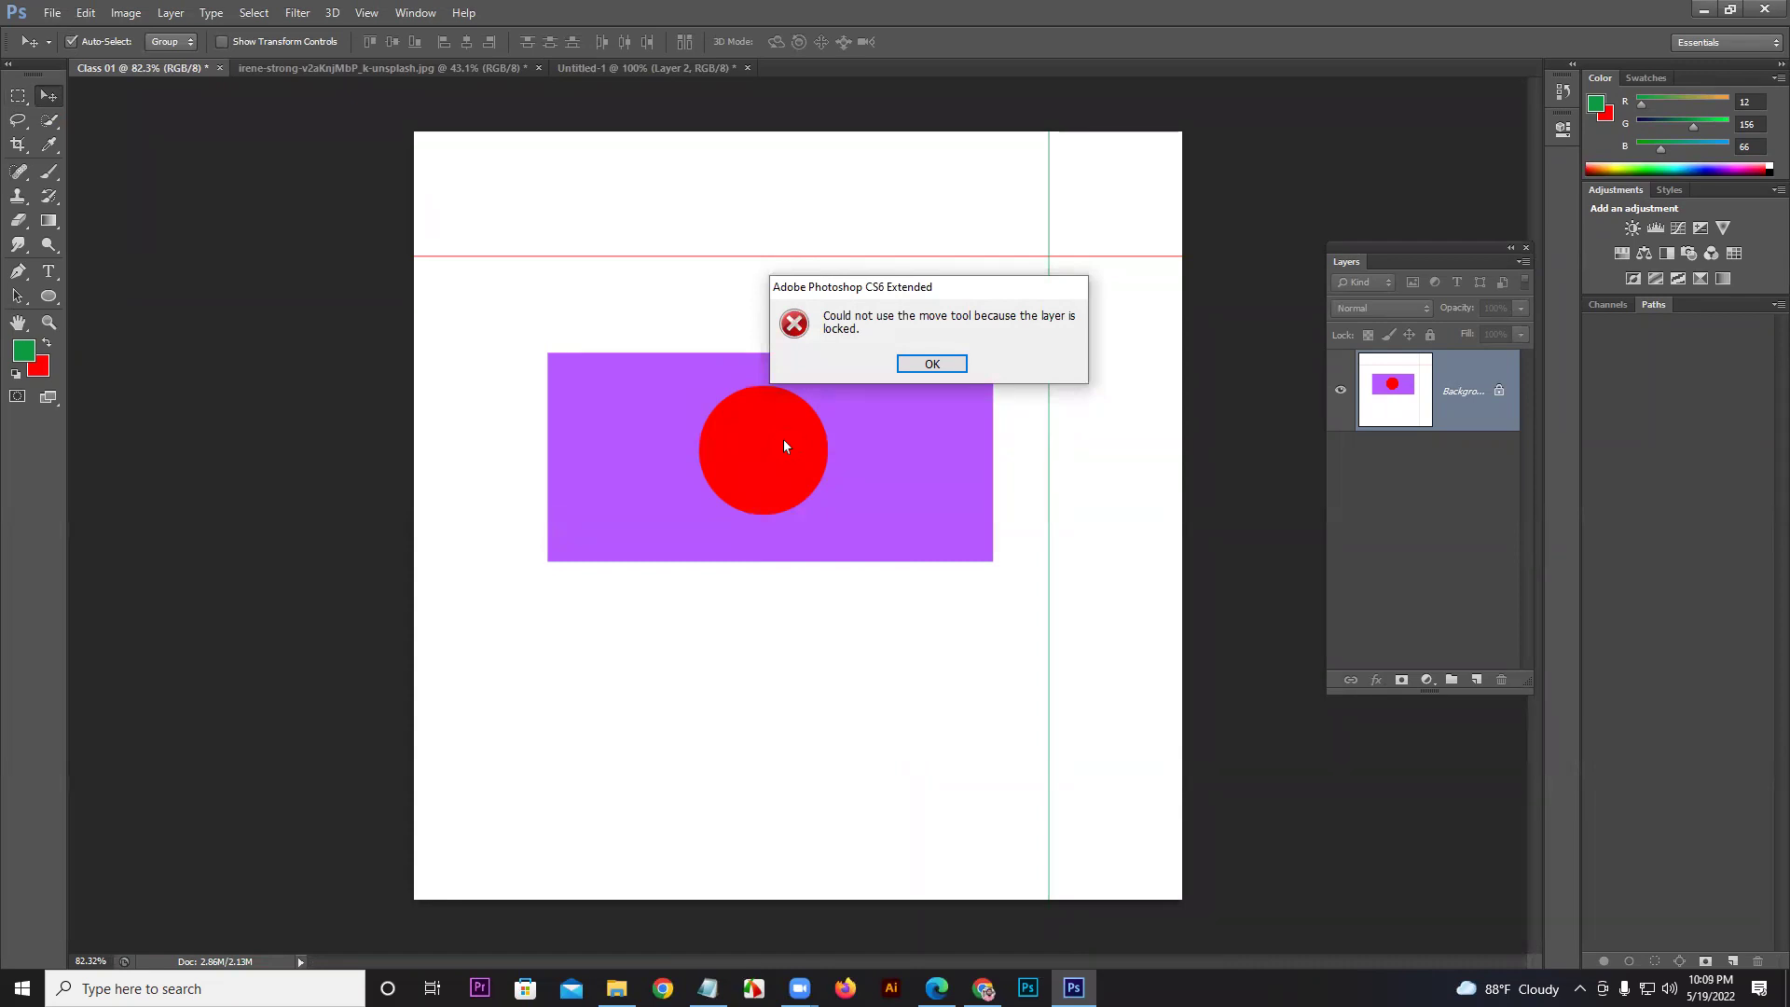
{"action": "left_click", "coordinate": [932, 364]}
{"action": "left_click", "coordinate": [636, 71]}
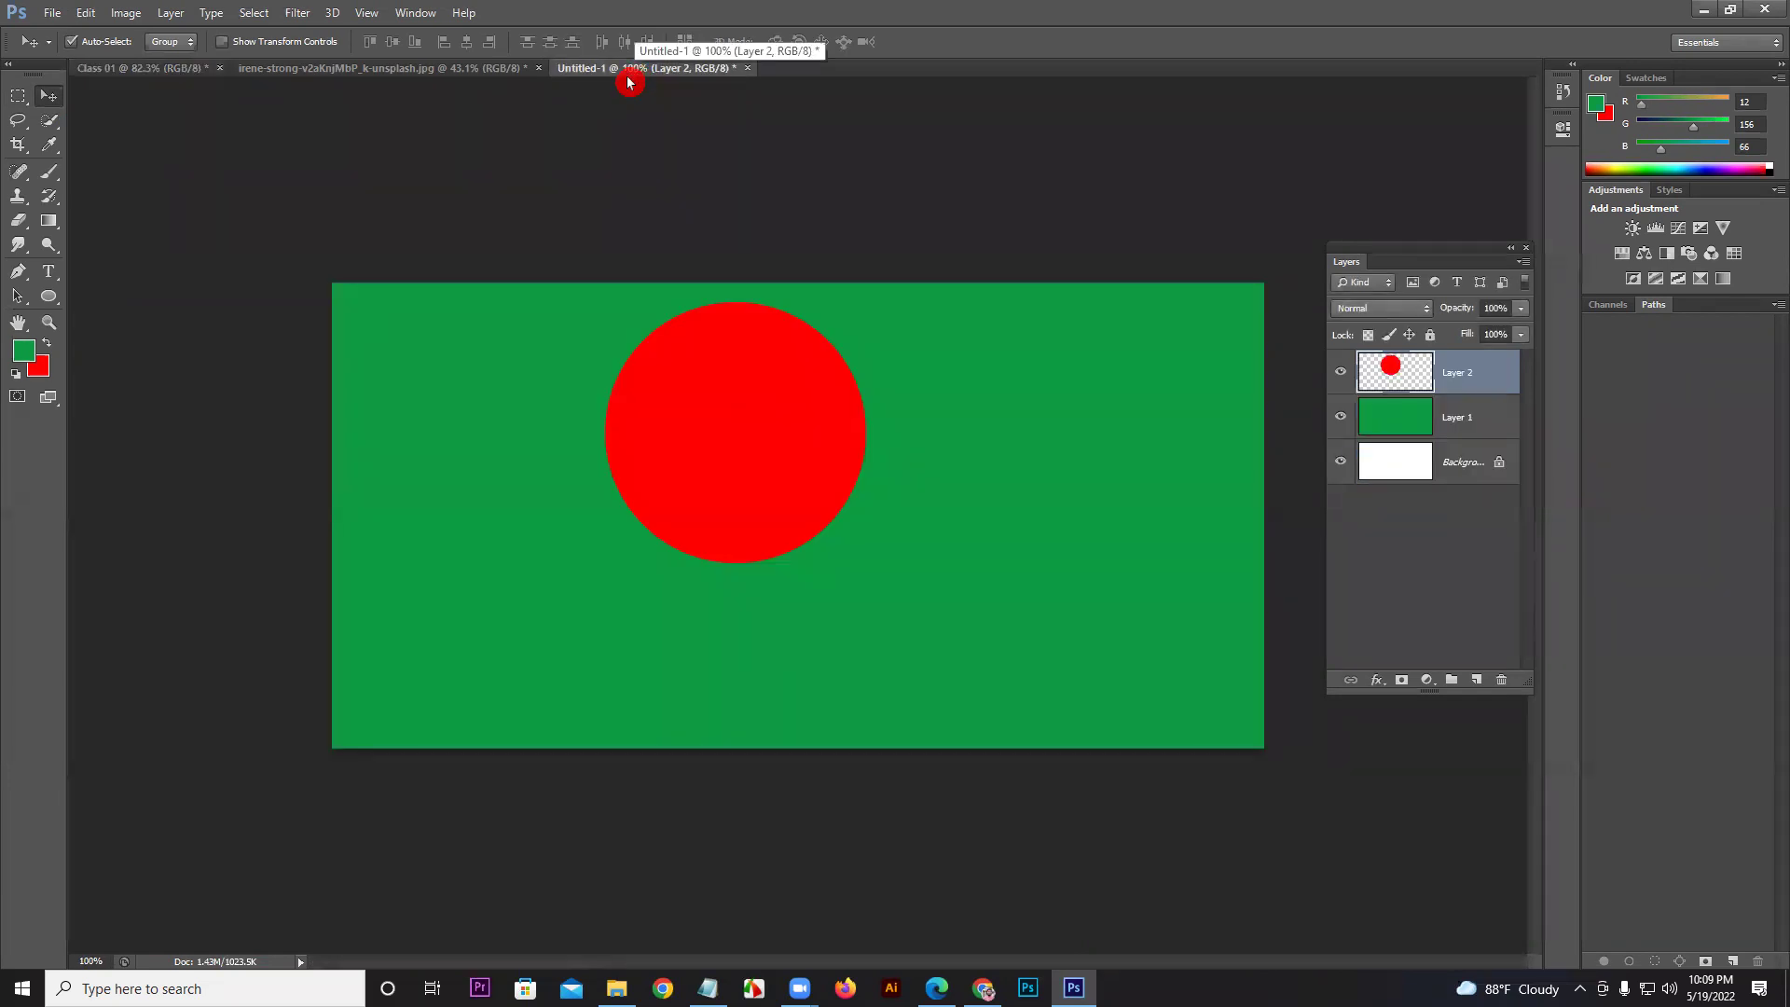
Step: Drag the red circle down and right, then turn off Auto-Select
{"action": "left_click", "coordinate": [46, 98]}
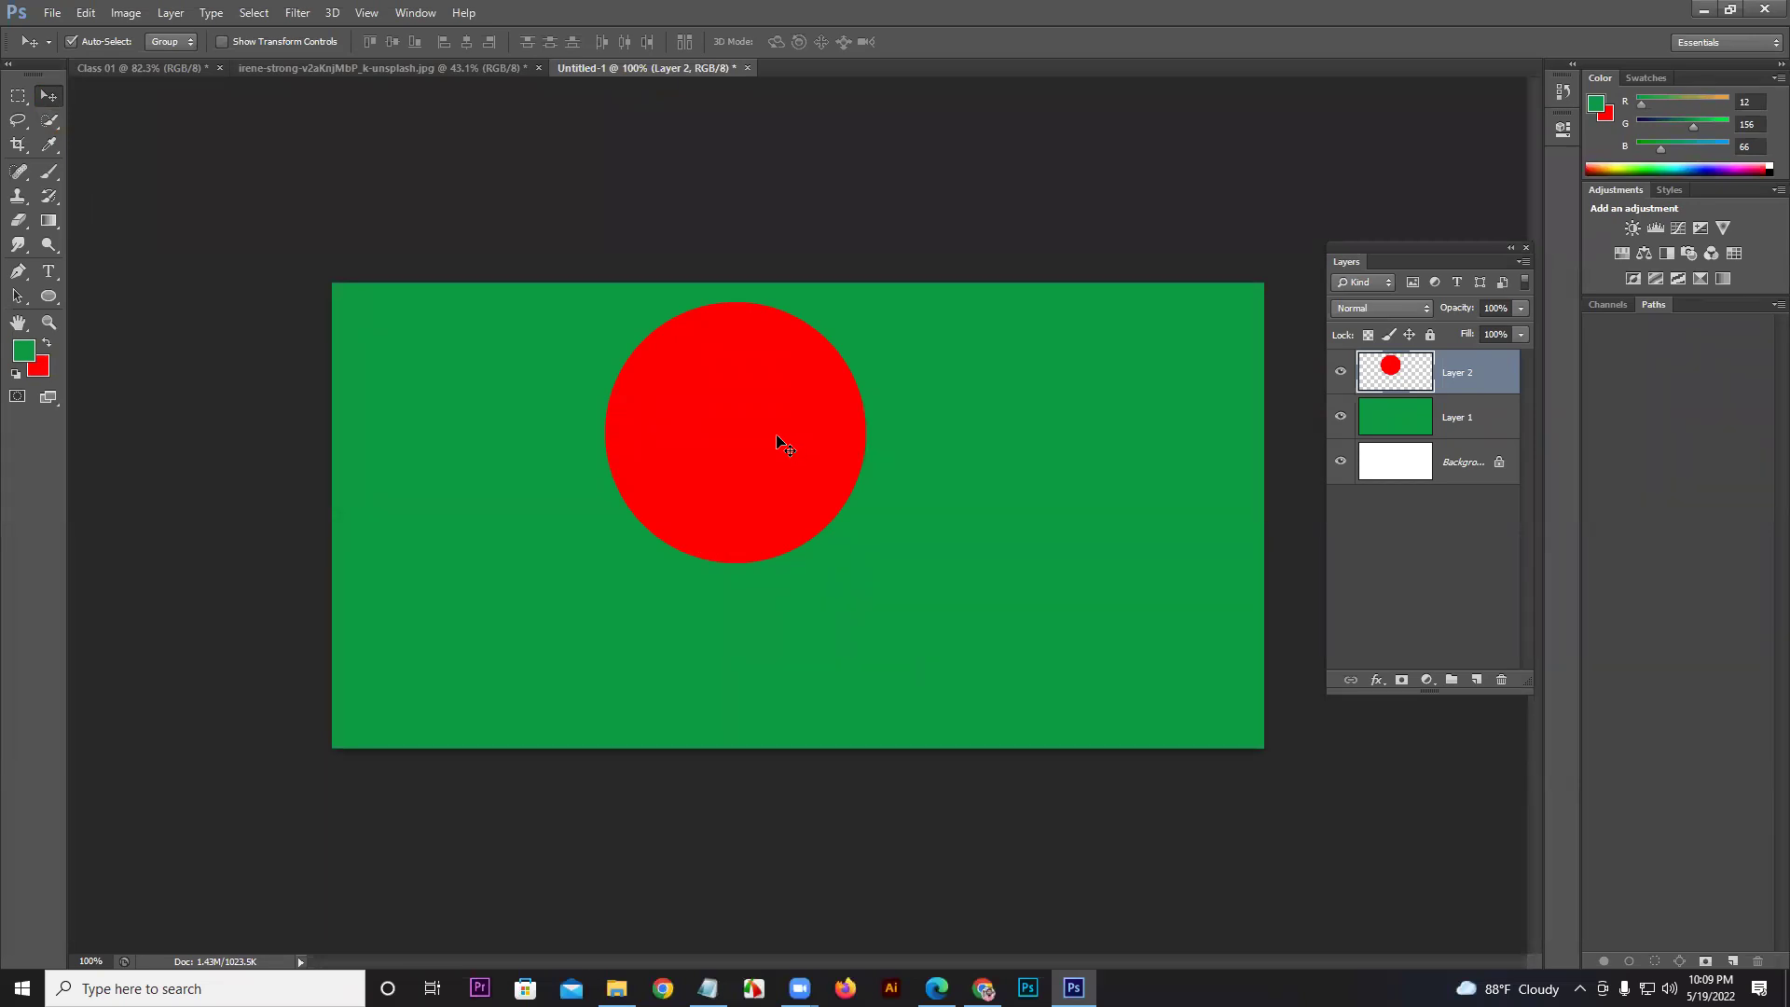
{"action": "left_click_drag", "start_coordinate": [794, 428], "coordinate": [839, 491]}
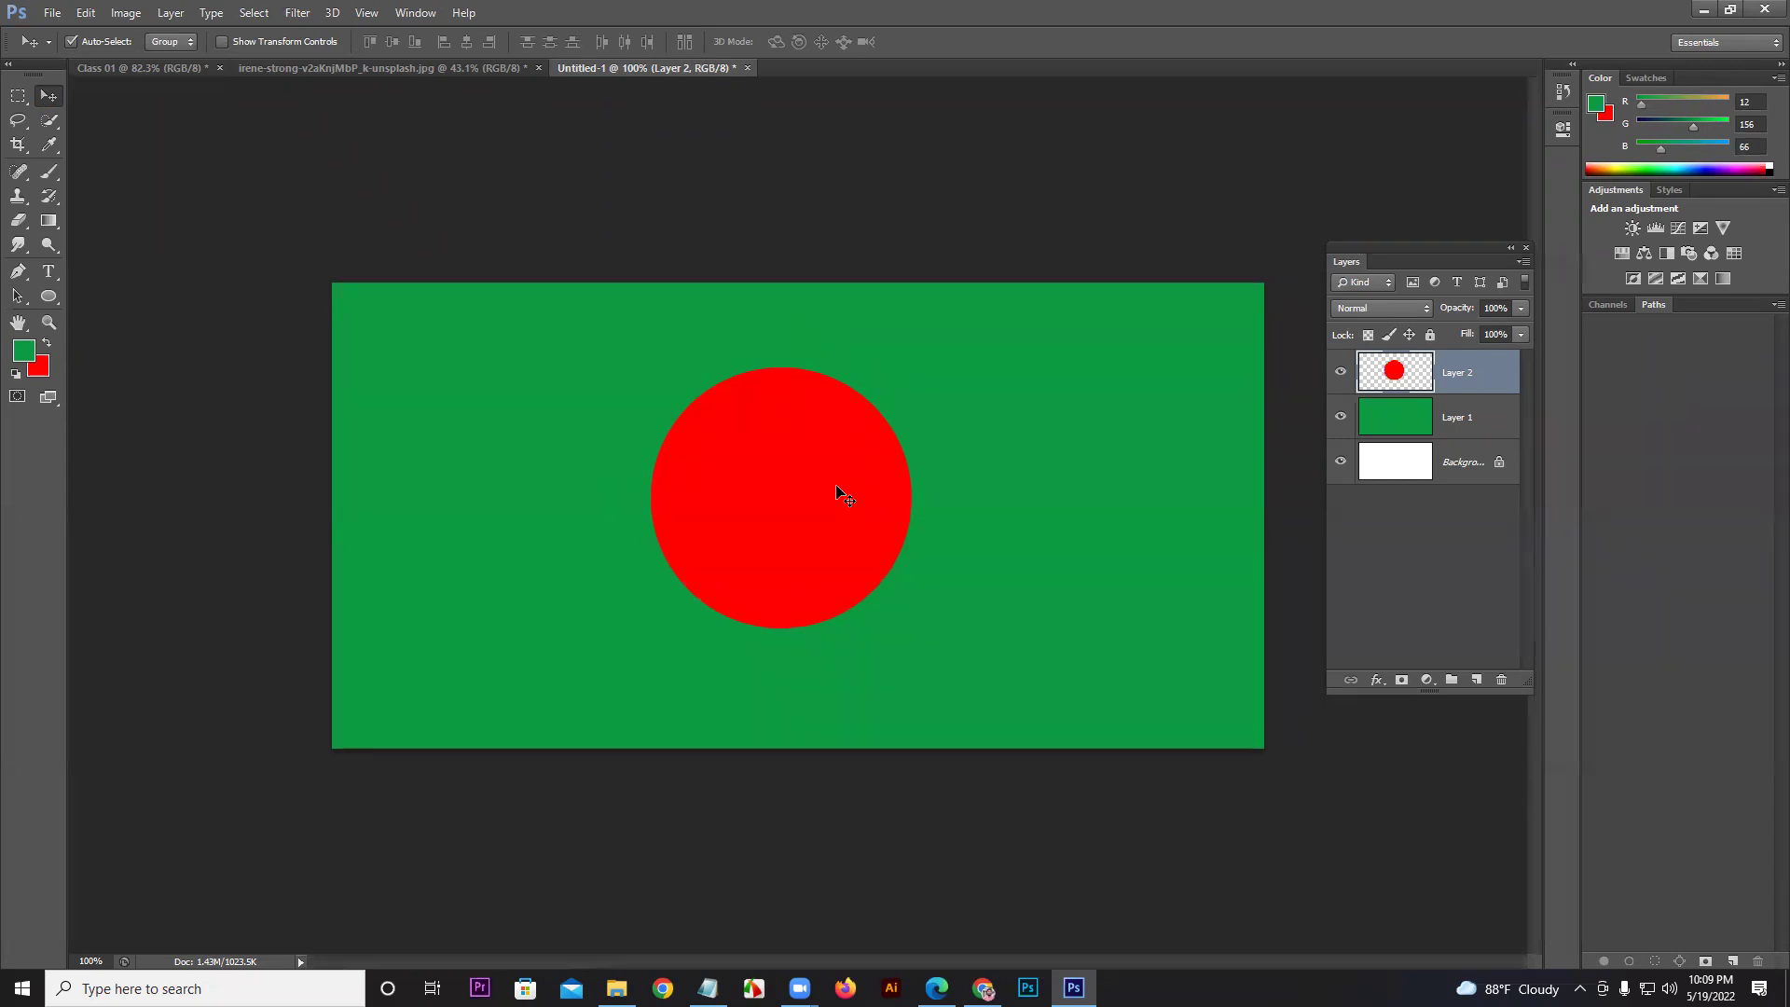
{"action": "left_click", "coordinate": [107, 48]}
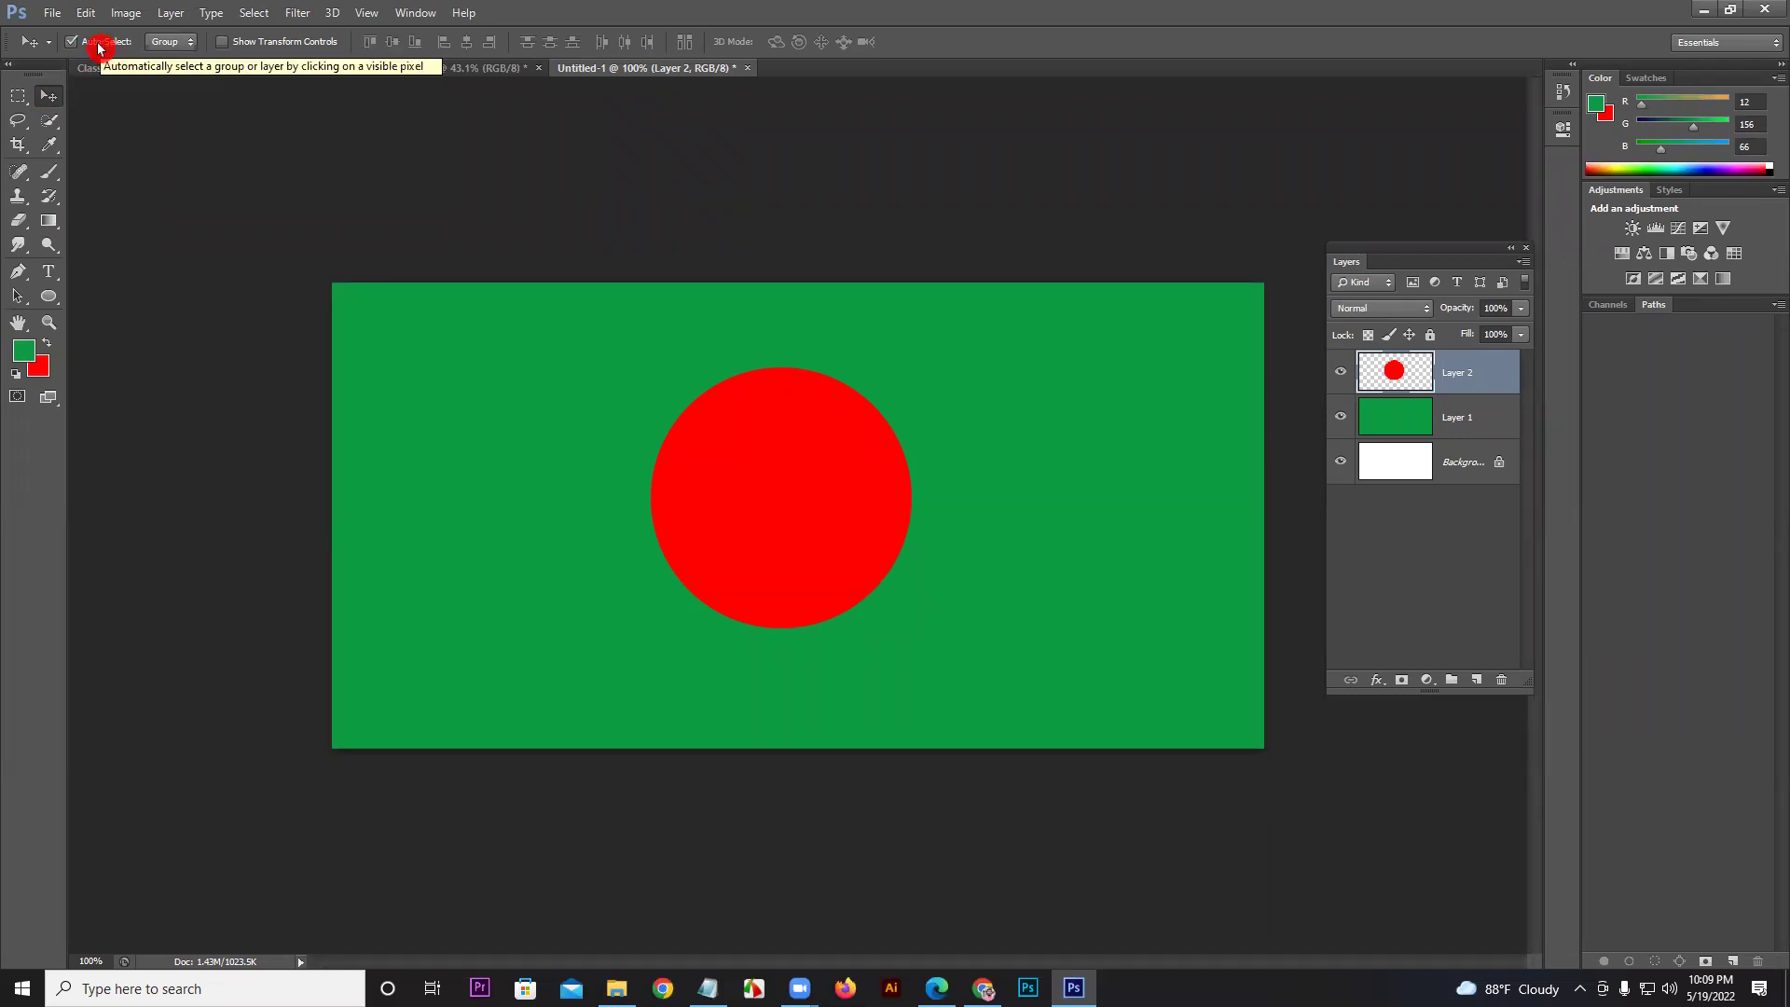
{"action": "left_click", "coordinate": [94, 54]}
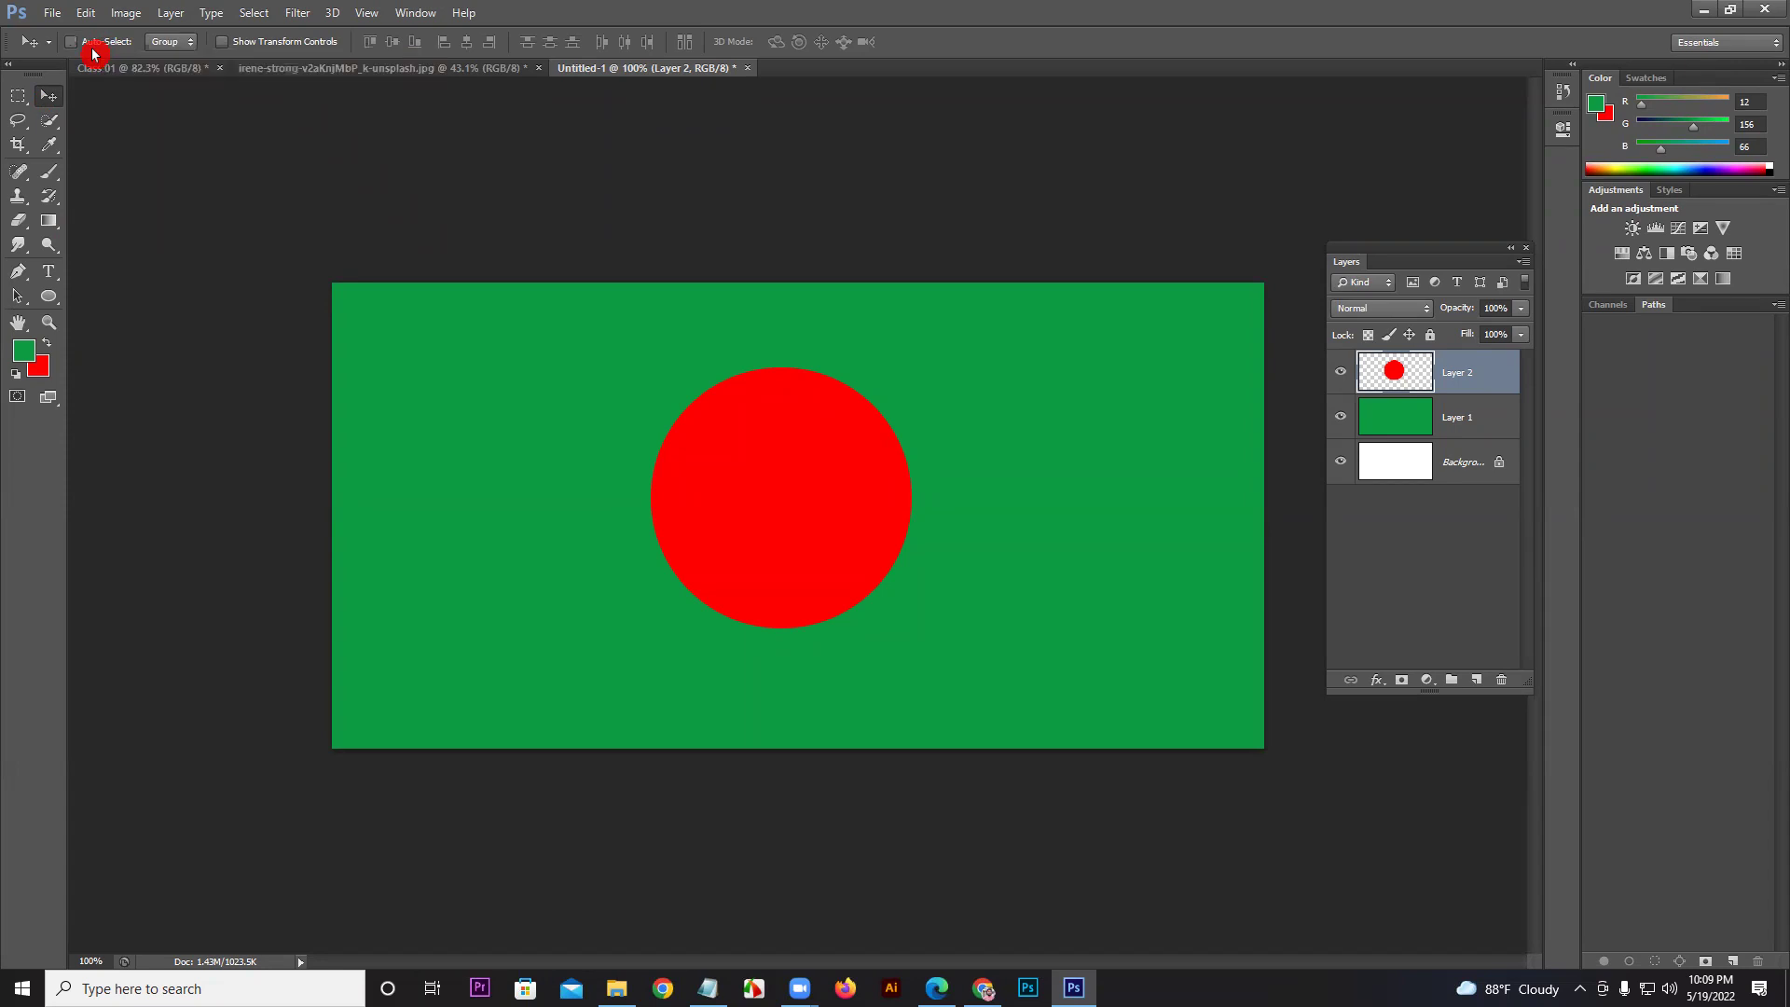
Step: Select Layer 1 and drag the green rectangle around the canvas
{"action": "left_click", "coordinate": [1396, 422]}
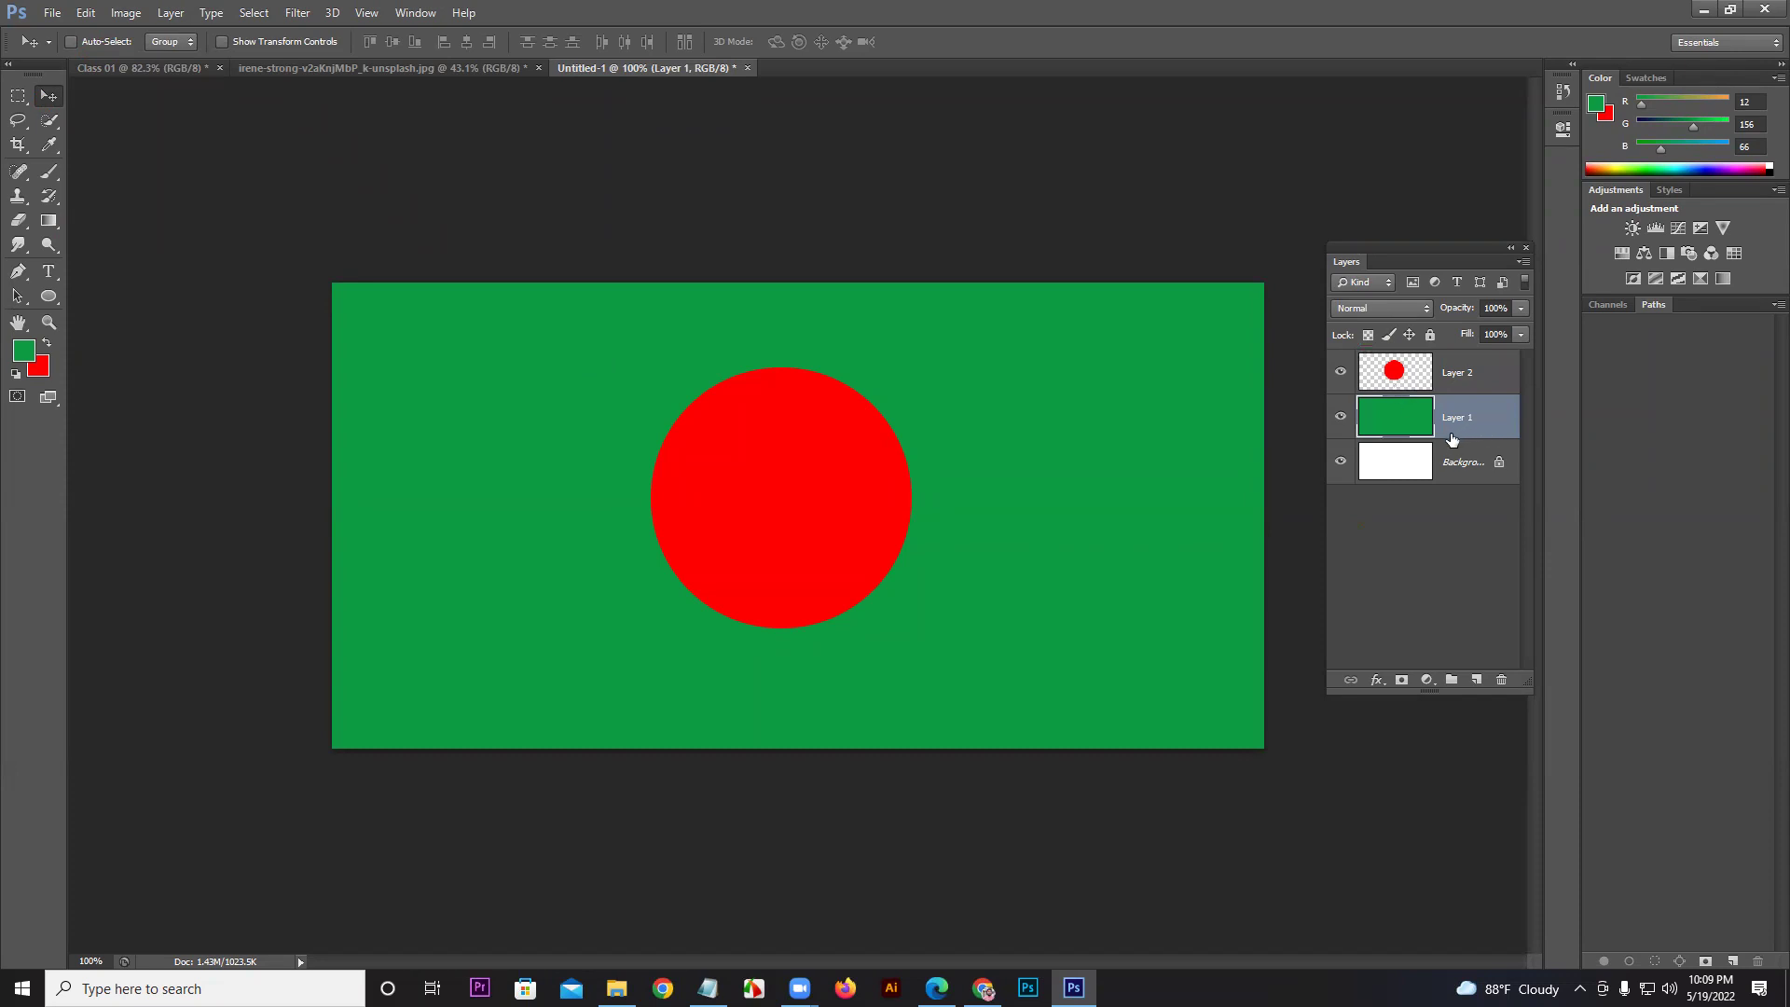
{"action": "left_click_drag", "start_coordinate": [1020, 411], "coordinate": [1148, 524]}
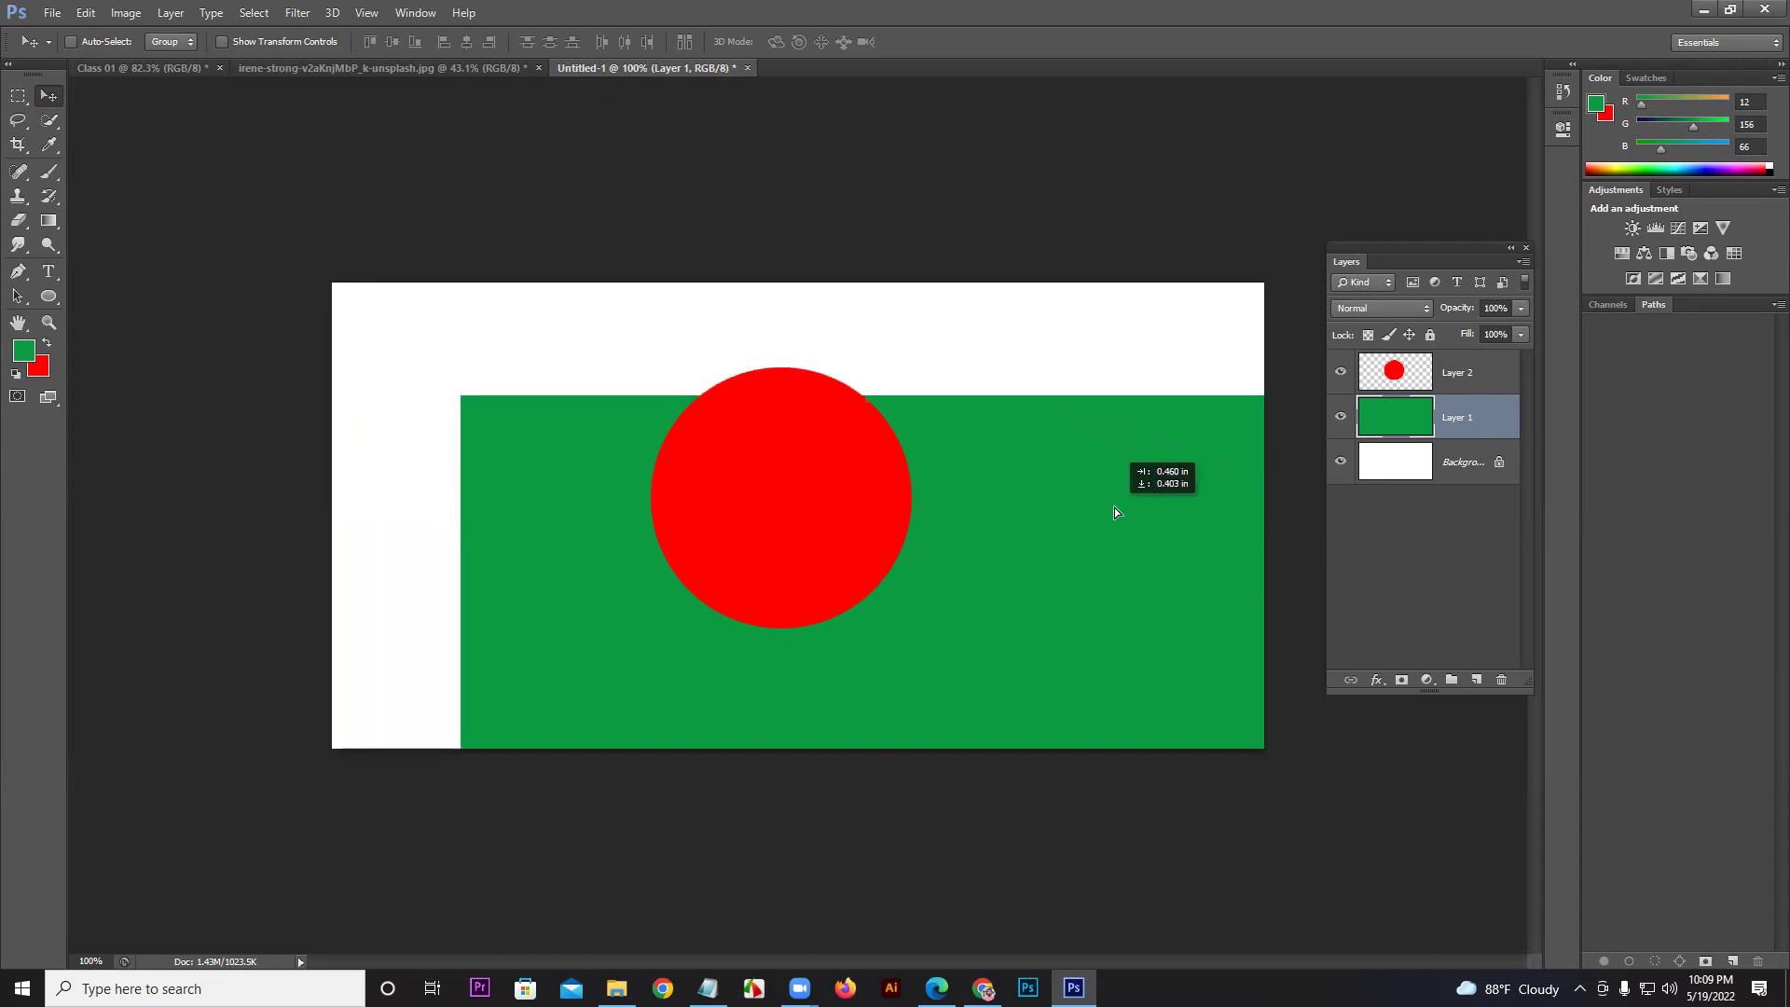
{"action": "left_click_drag", "start_coordinate": [772, 504], "coordinate": [770, 465]}
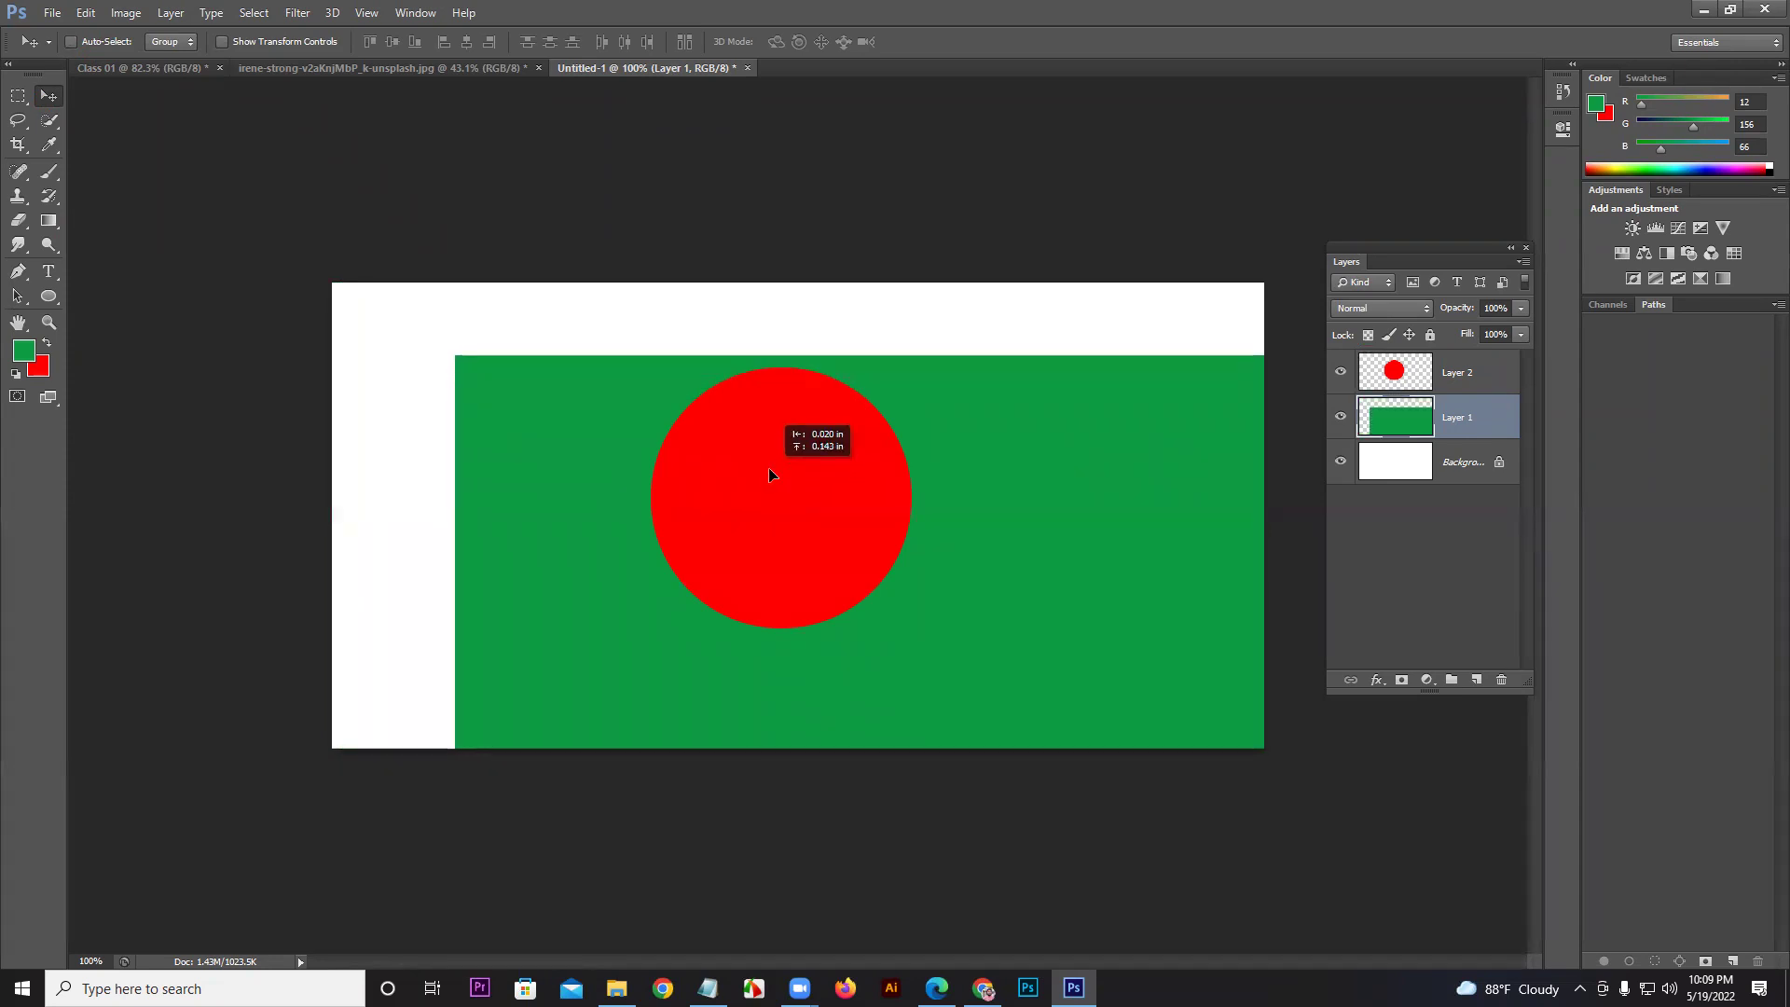
{"action": "mouse_move", "coordinate": [1010, 503]}
{"action": "left_mouse_down"}
{"action": "mouse_move", "coordinate": [1135, 561]}
{"action": "mouse_move", "coordinate": [1045, 506]}
{"action": "left_mouse_up"}
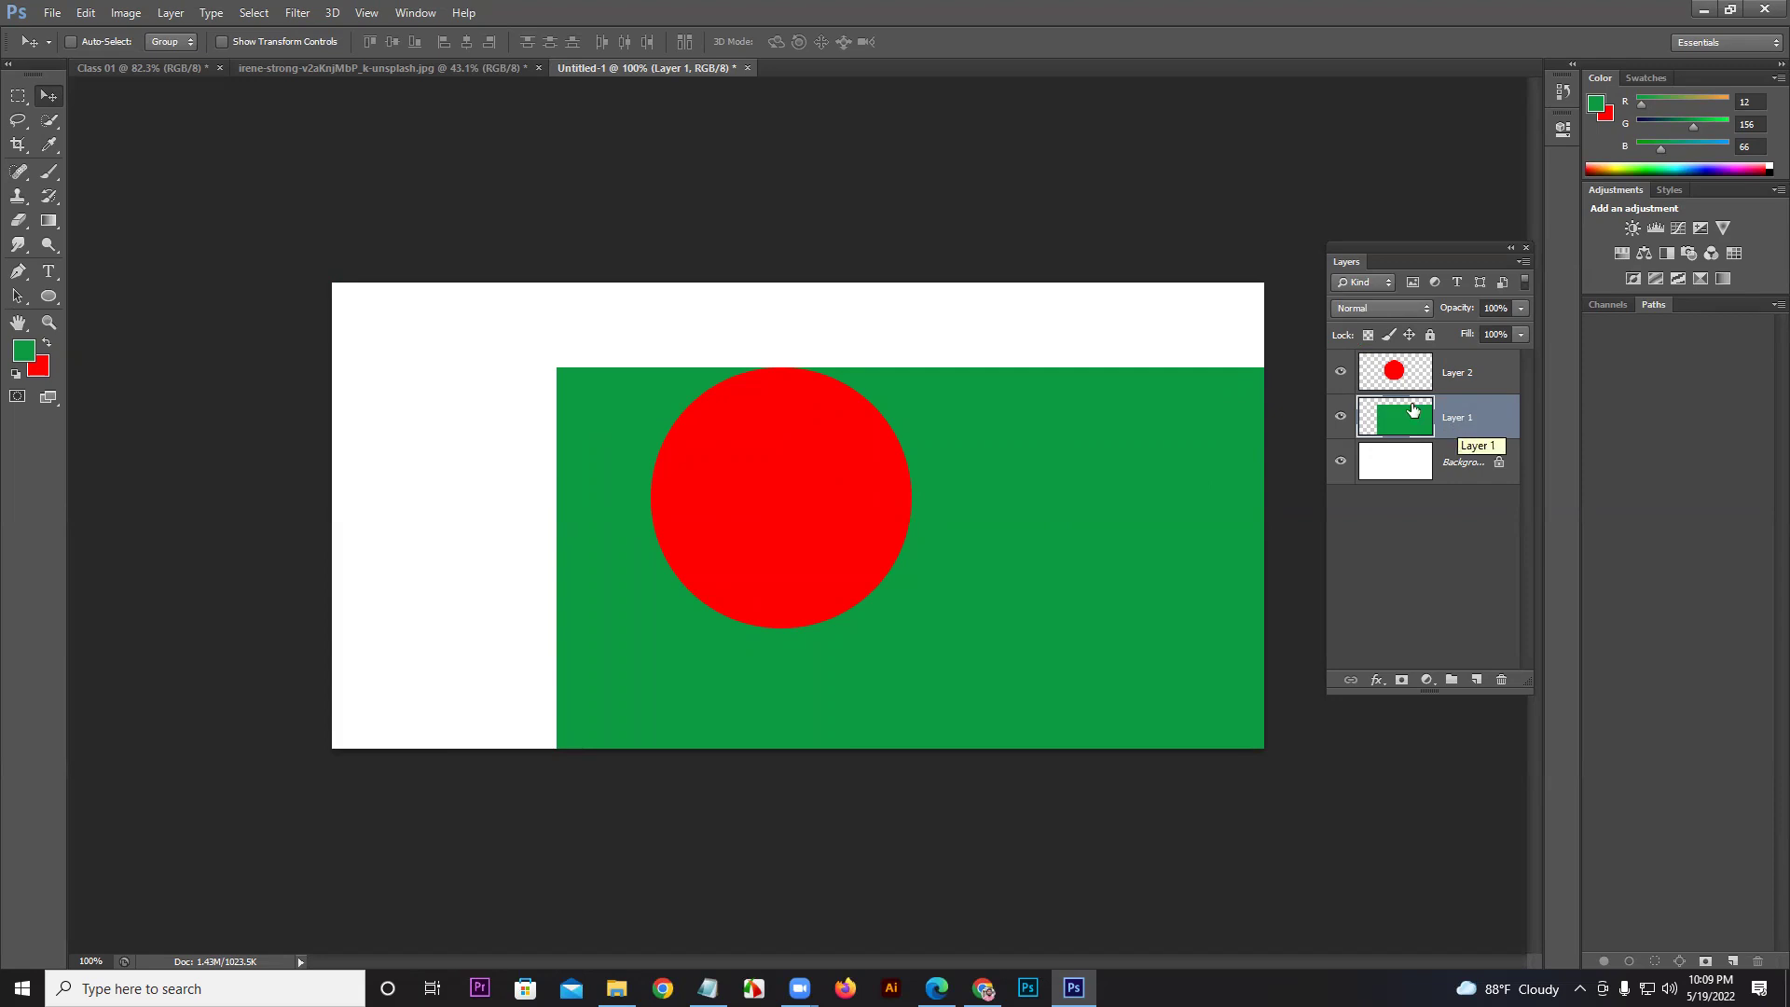
{"action": "mouse_move", "coordinate": [815, 427]}
{"action": "left_mouse_down"}
{"action": "mouse_move", "coordinate": [783, 410]}
{"action": "mouse_move", "coordinate": [766, 494]}
{"action": "mouse_move", "coordinate": [828, 456]}
{"action": "left_mouse_up"}
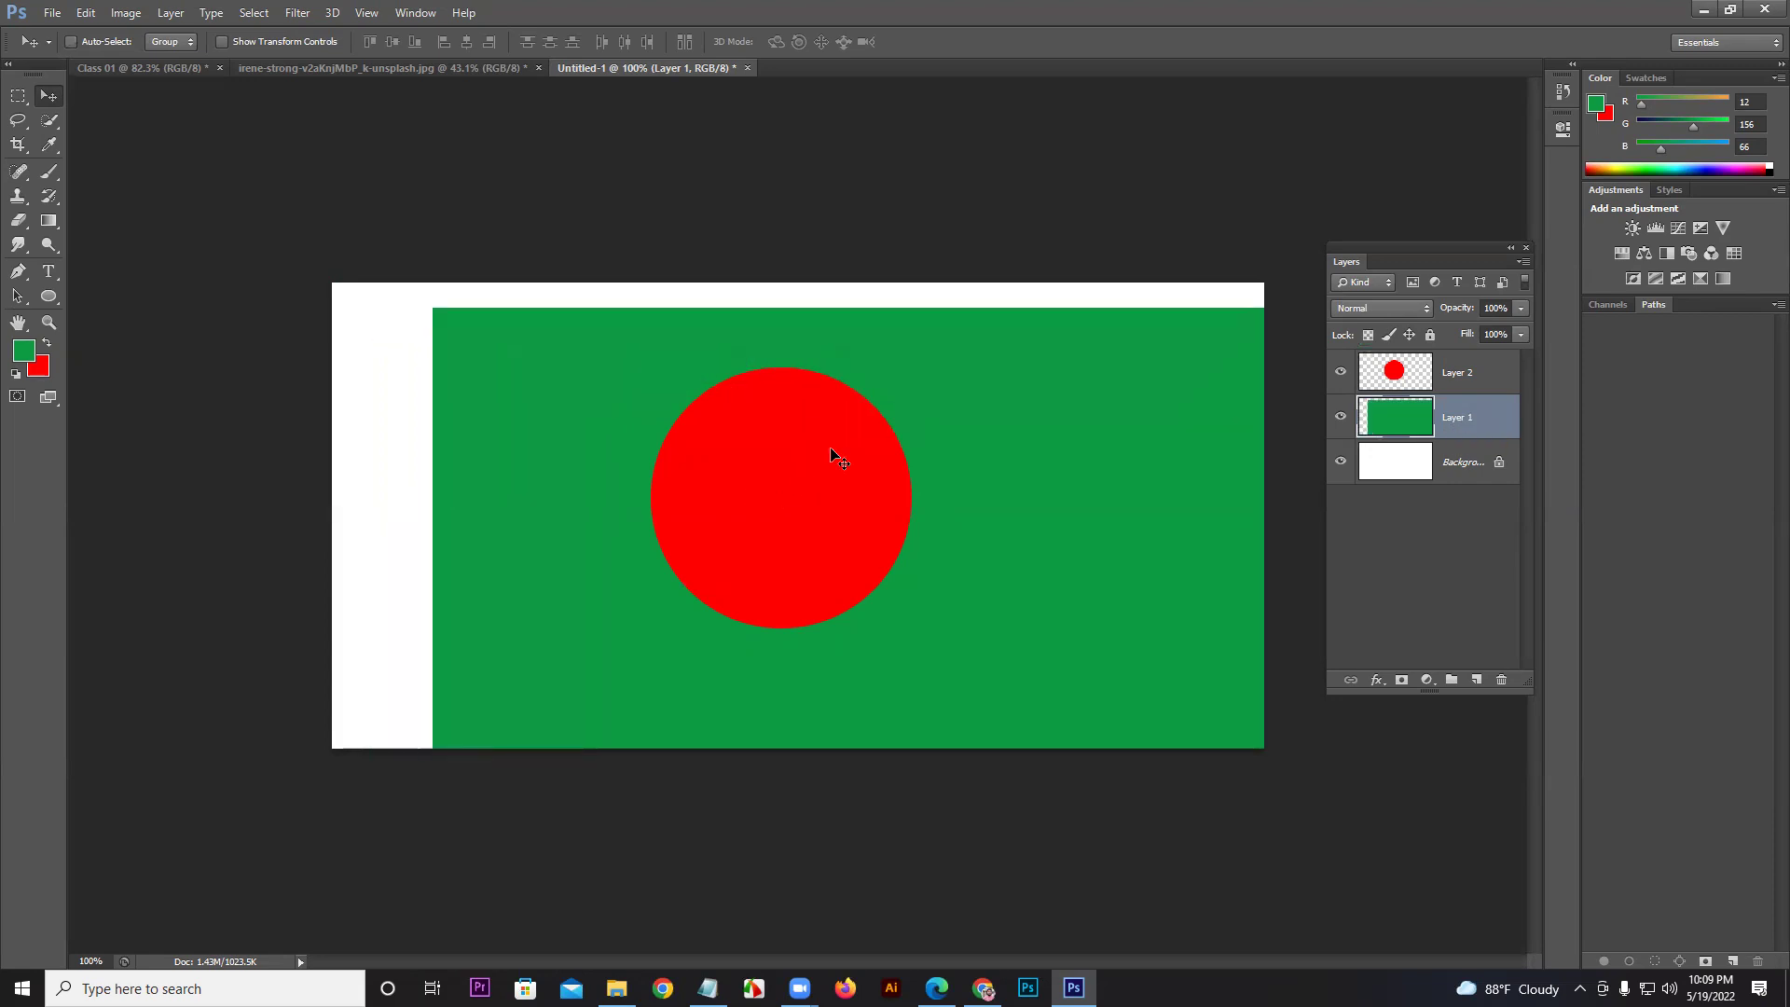
{"action": "left_click", "coordinate": [108, 52]}
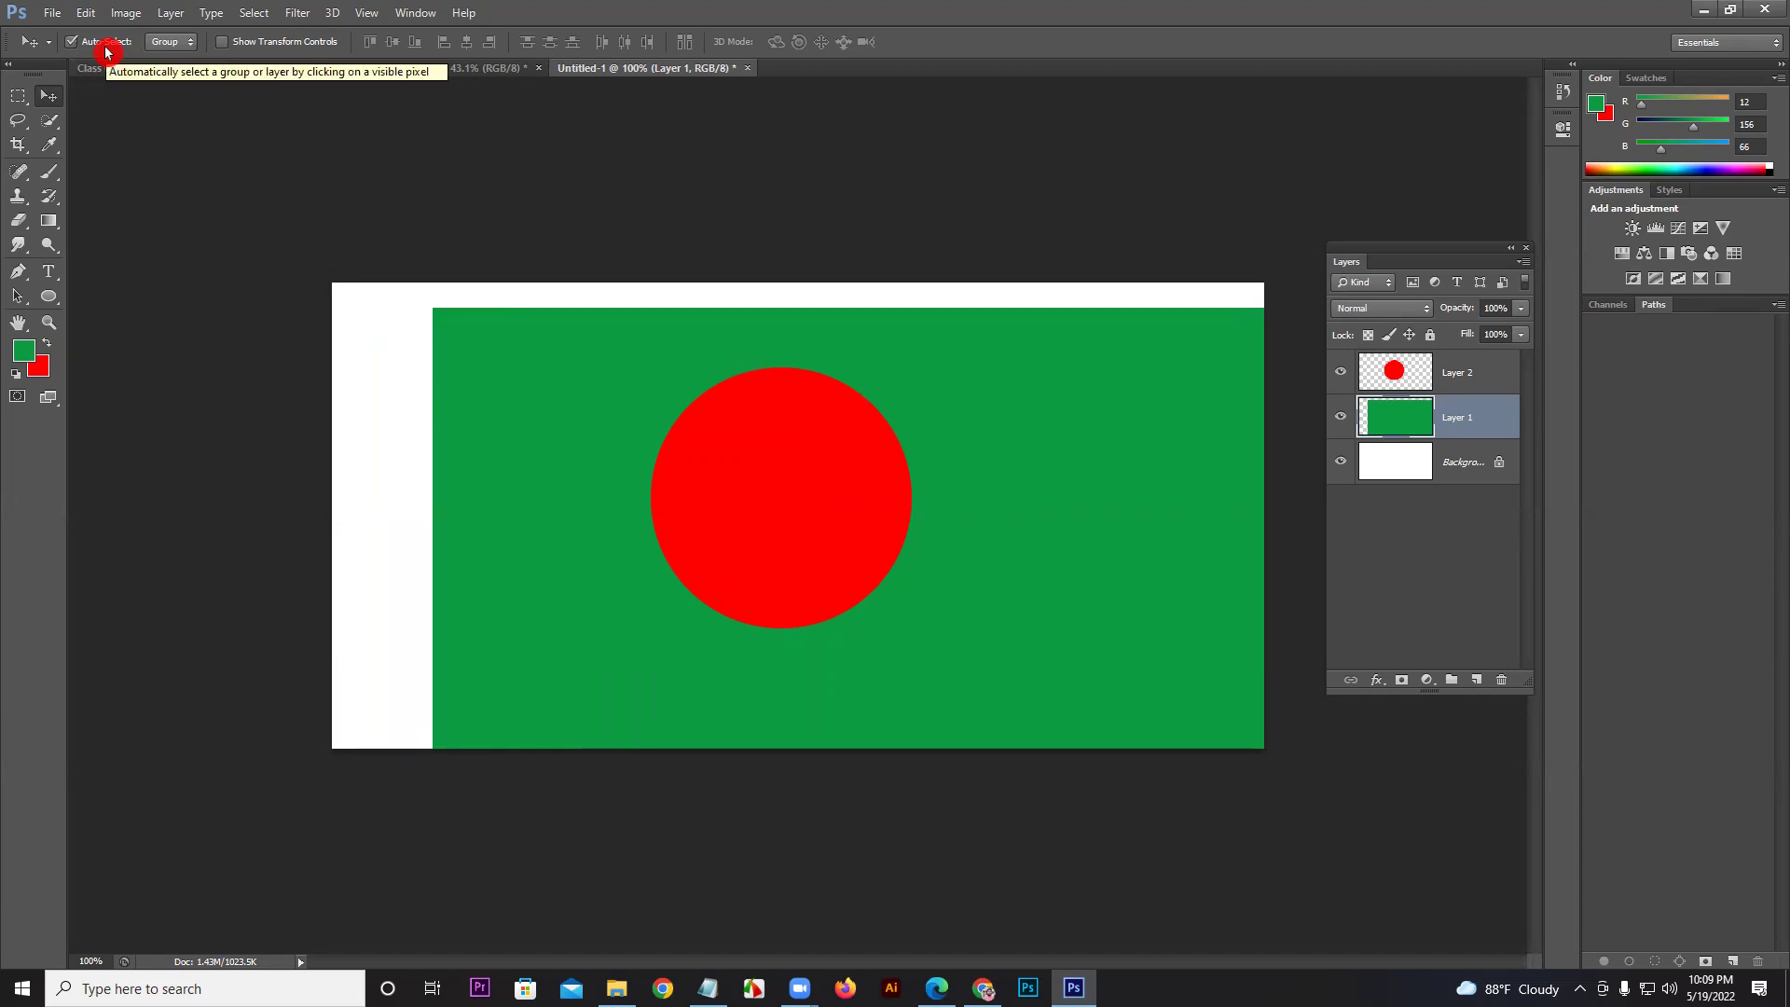
Step: Place the red circle just left of centre, restore the green fill, and keep Auto-Select on Group
{"action": "left_click", "coordinate": [742, 526]}
{"action": "left_click_drag", "start_coordinate": [742, 528], "coordinate": [571, 580]}
{"action": "left_click_drag", "start_coordinate": [500, 529], "coordinate": [394, 492]}
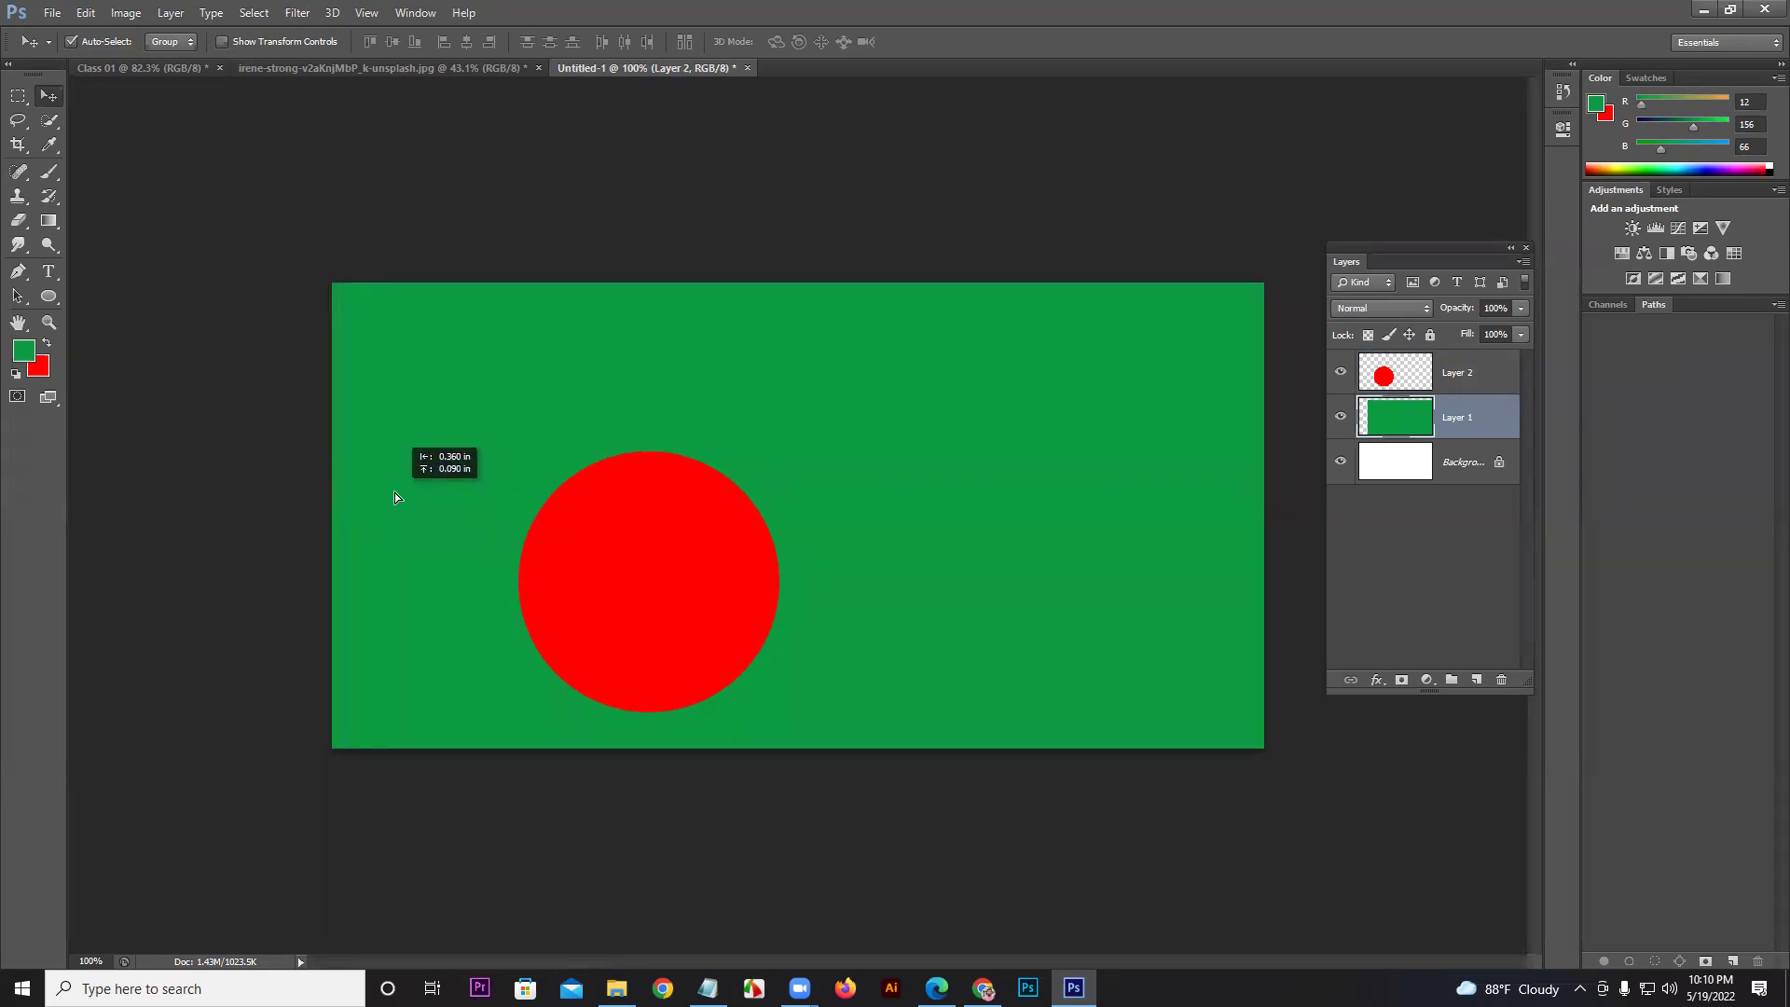
{"action": "left_click_drag", "start_coordinate": [742, 601], "coordinate": [820, 519]}
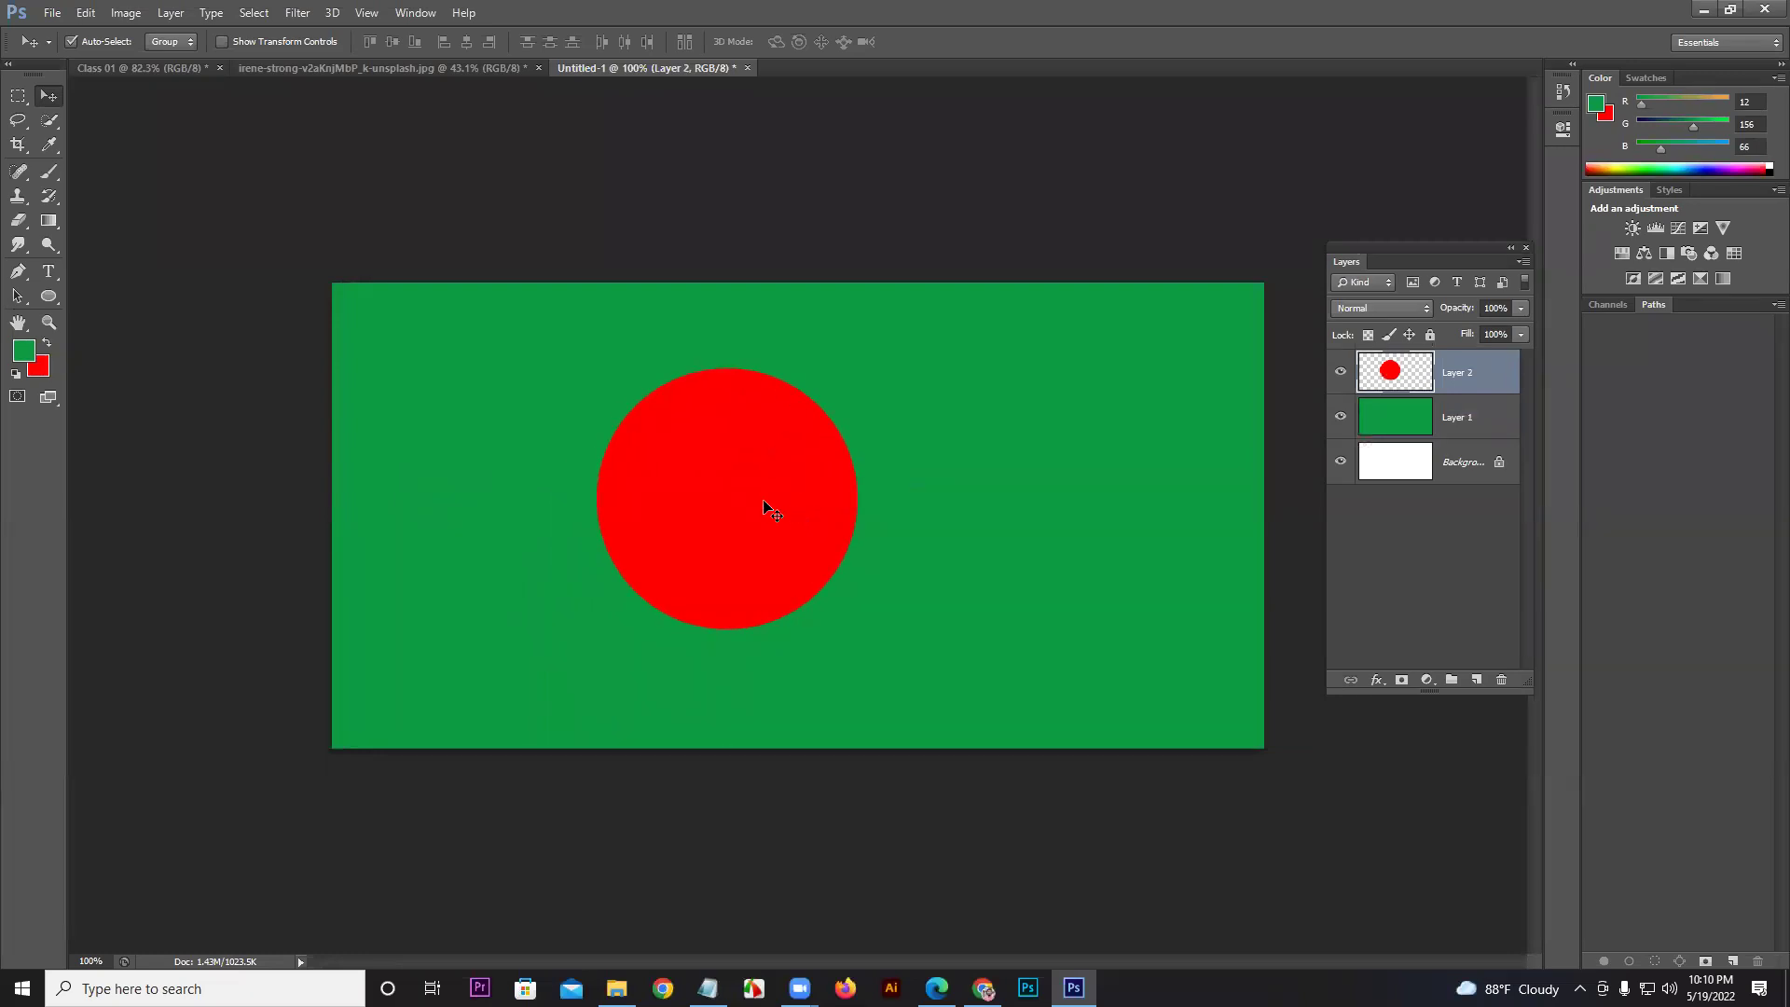
{"action": "left_click", "coordinate": [165, 42]}
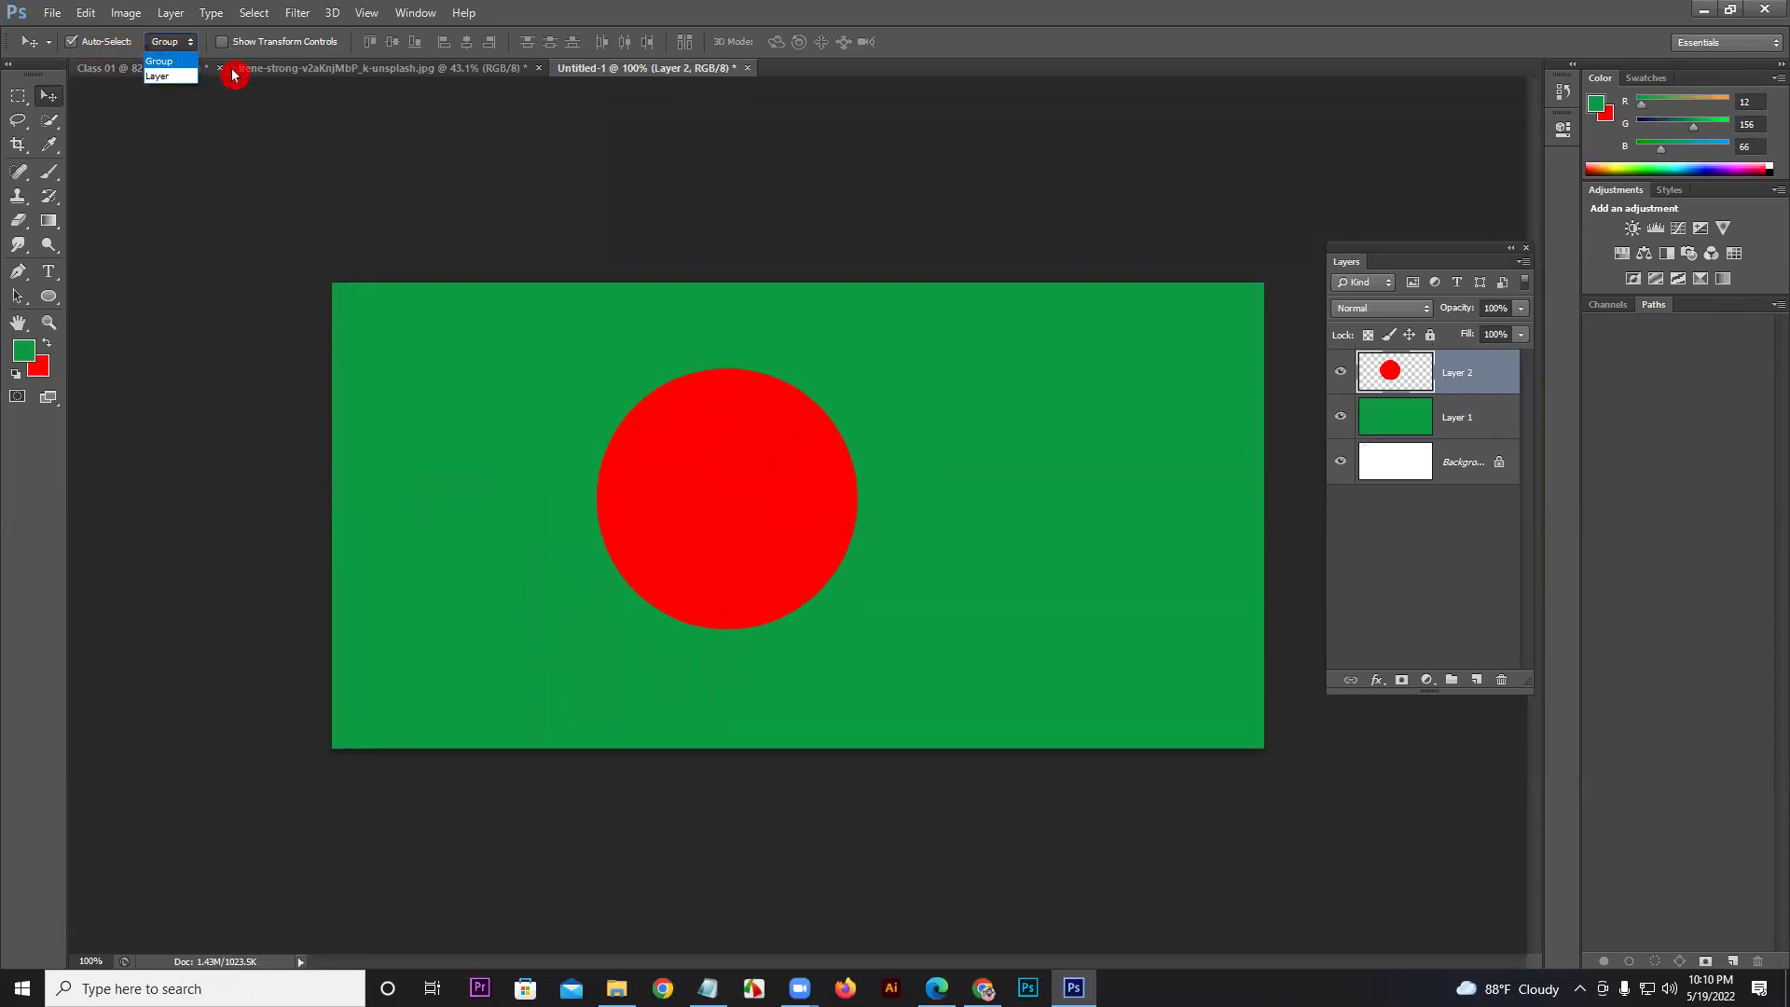
{"action": "left_click", "coordinate": [173, 61]}
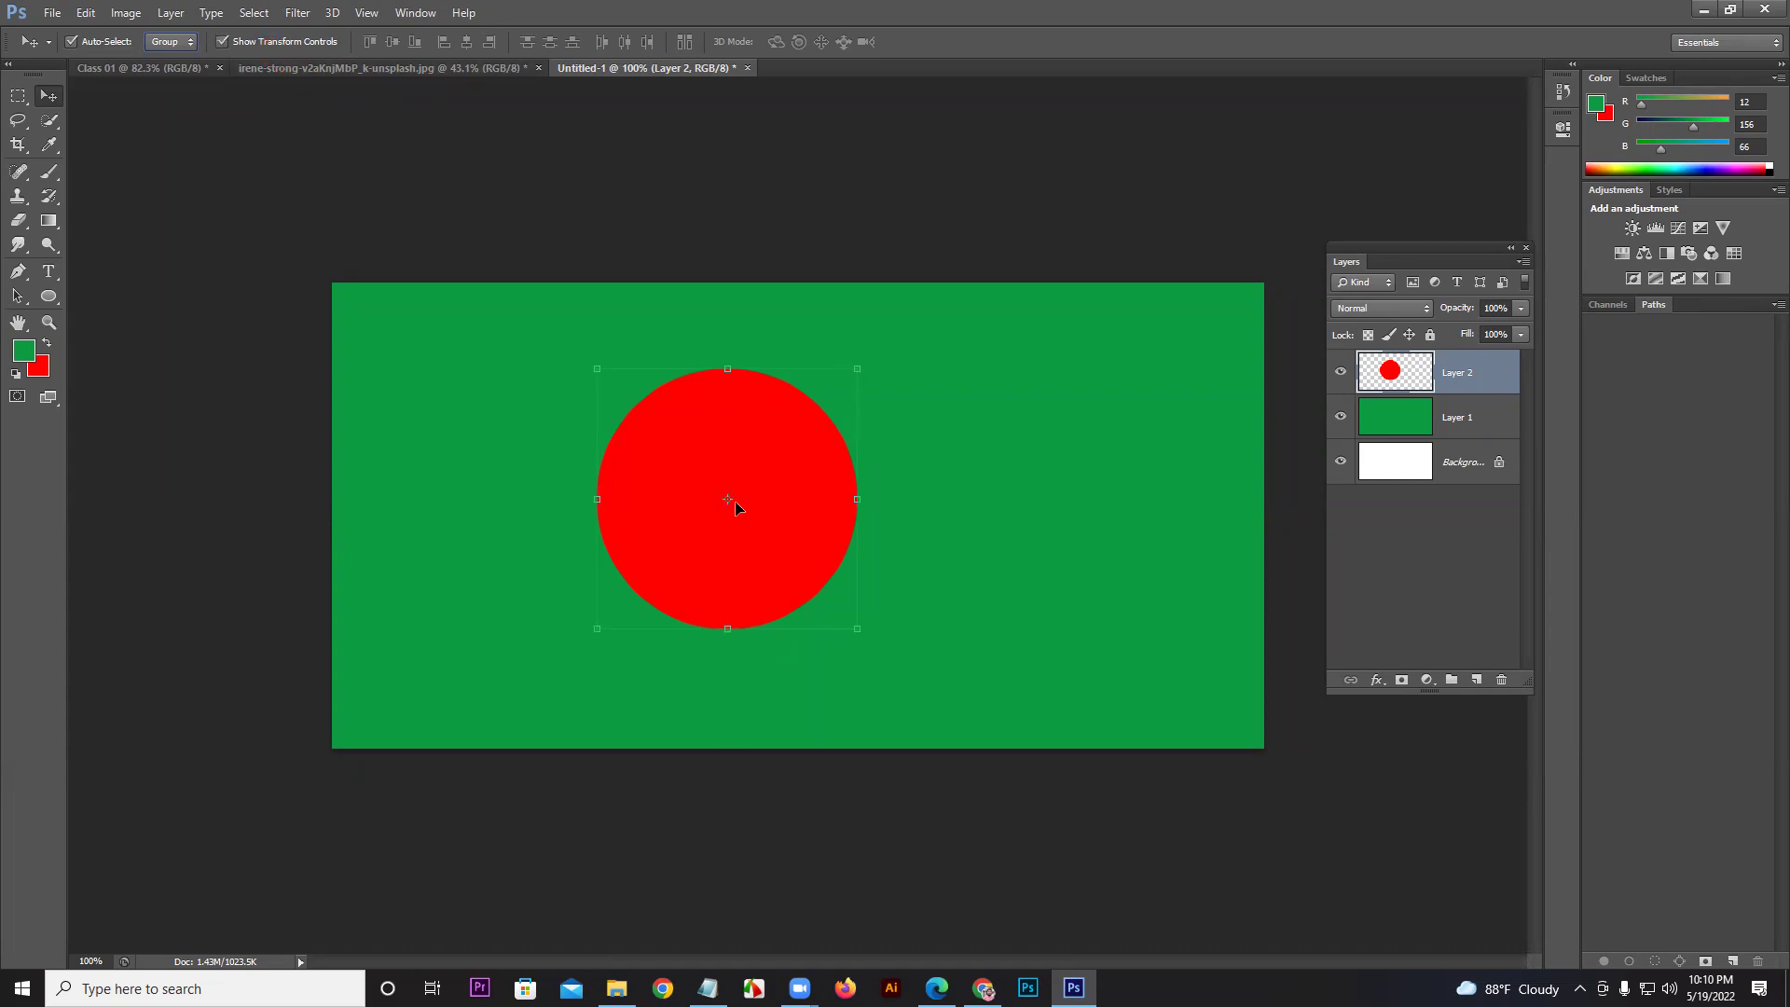
Step: Discard a tilted-ellipse stretch, then enlarge the red circle proportionally and apply it
{"action": "left_click_drag", "start_coordinate": [856, 370], "coordinate": [1016, 207]}
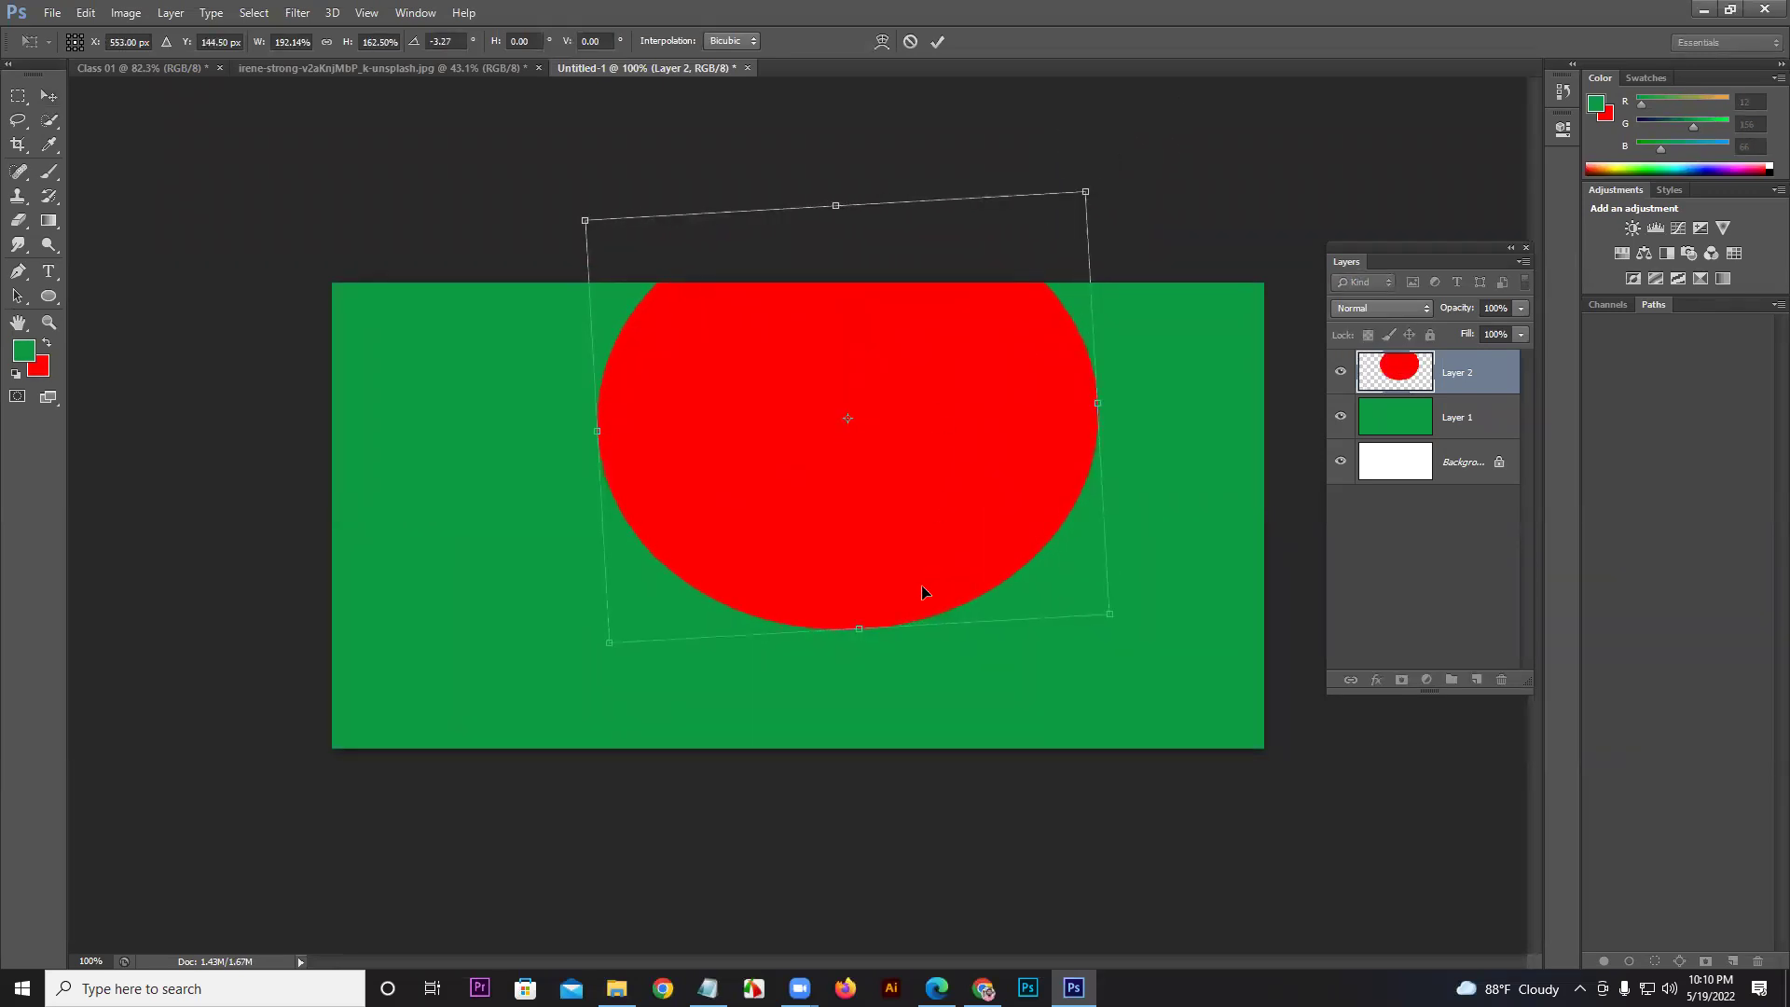
{"action": "left_click", "coordinate": [911, 41]}
{"action": "left_click_drag", "start_coordinate": [853, 626], "coordinate": [972, 690]}
{"action": "left_click", "coordinate": [937, 41]}
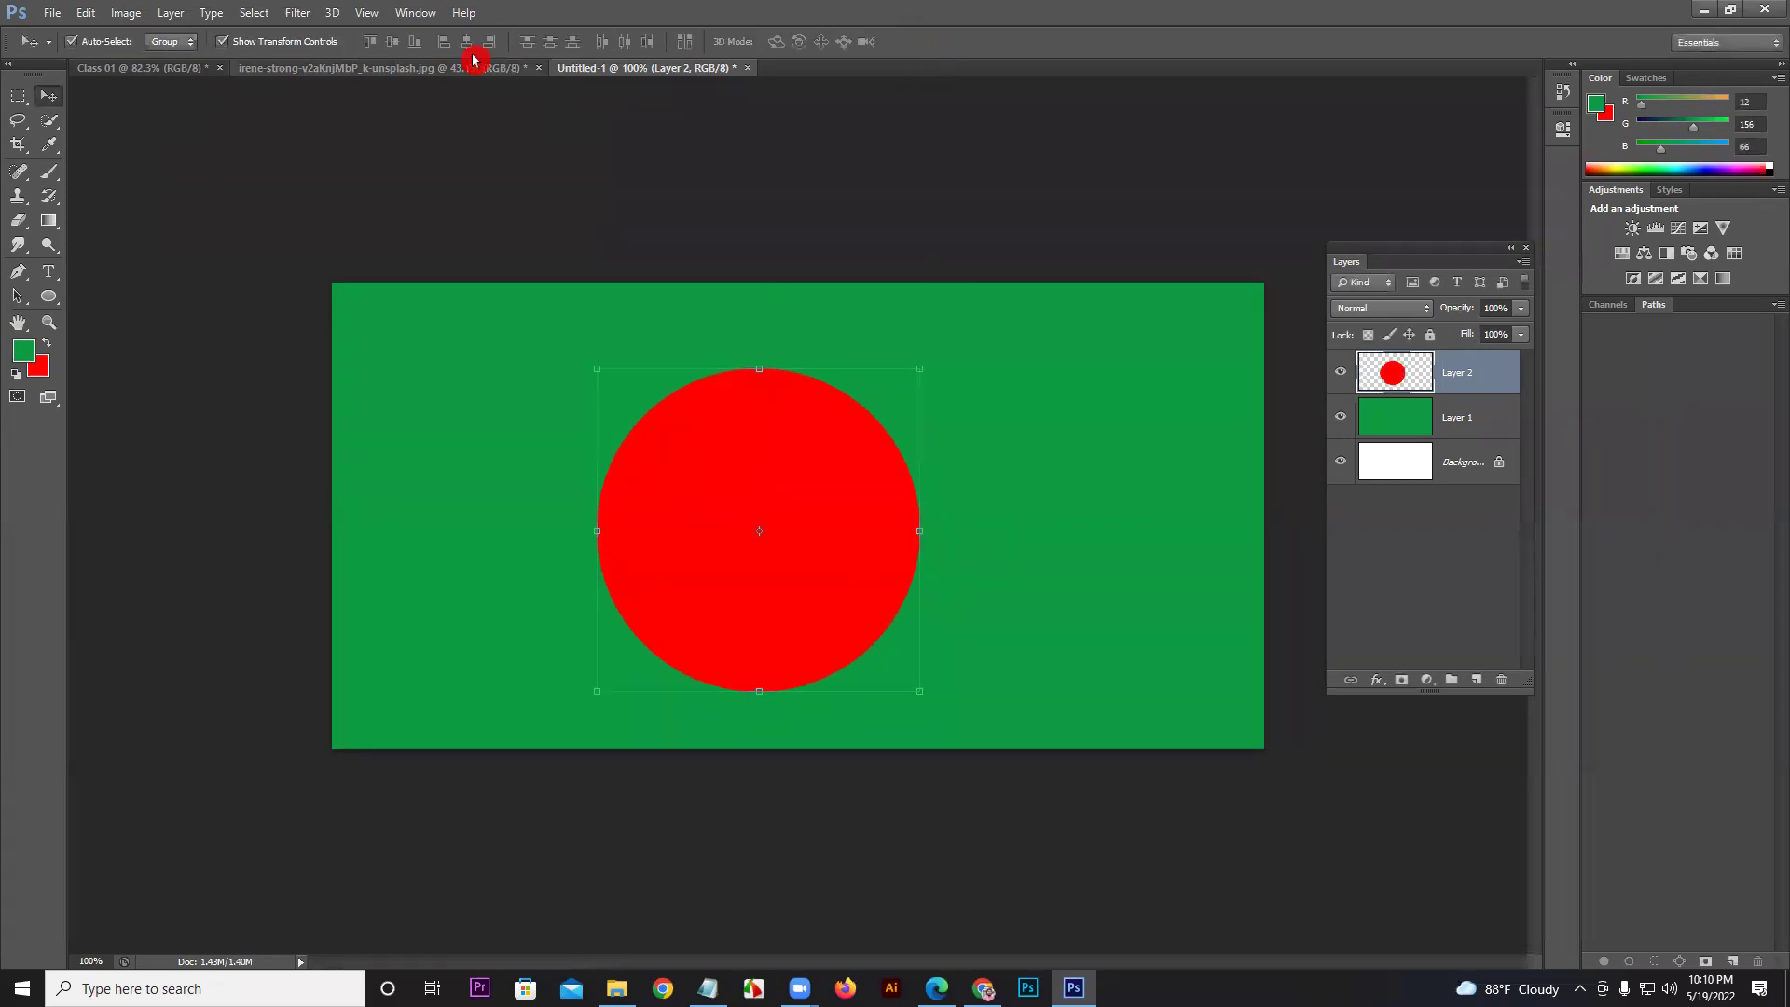
Step: Shrink the red circle to about 95% with Ctrl+T and move it to the flag's centre
{"action": "left_click", "coordinate": [300, 42]}
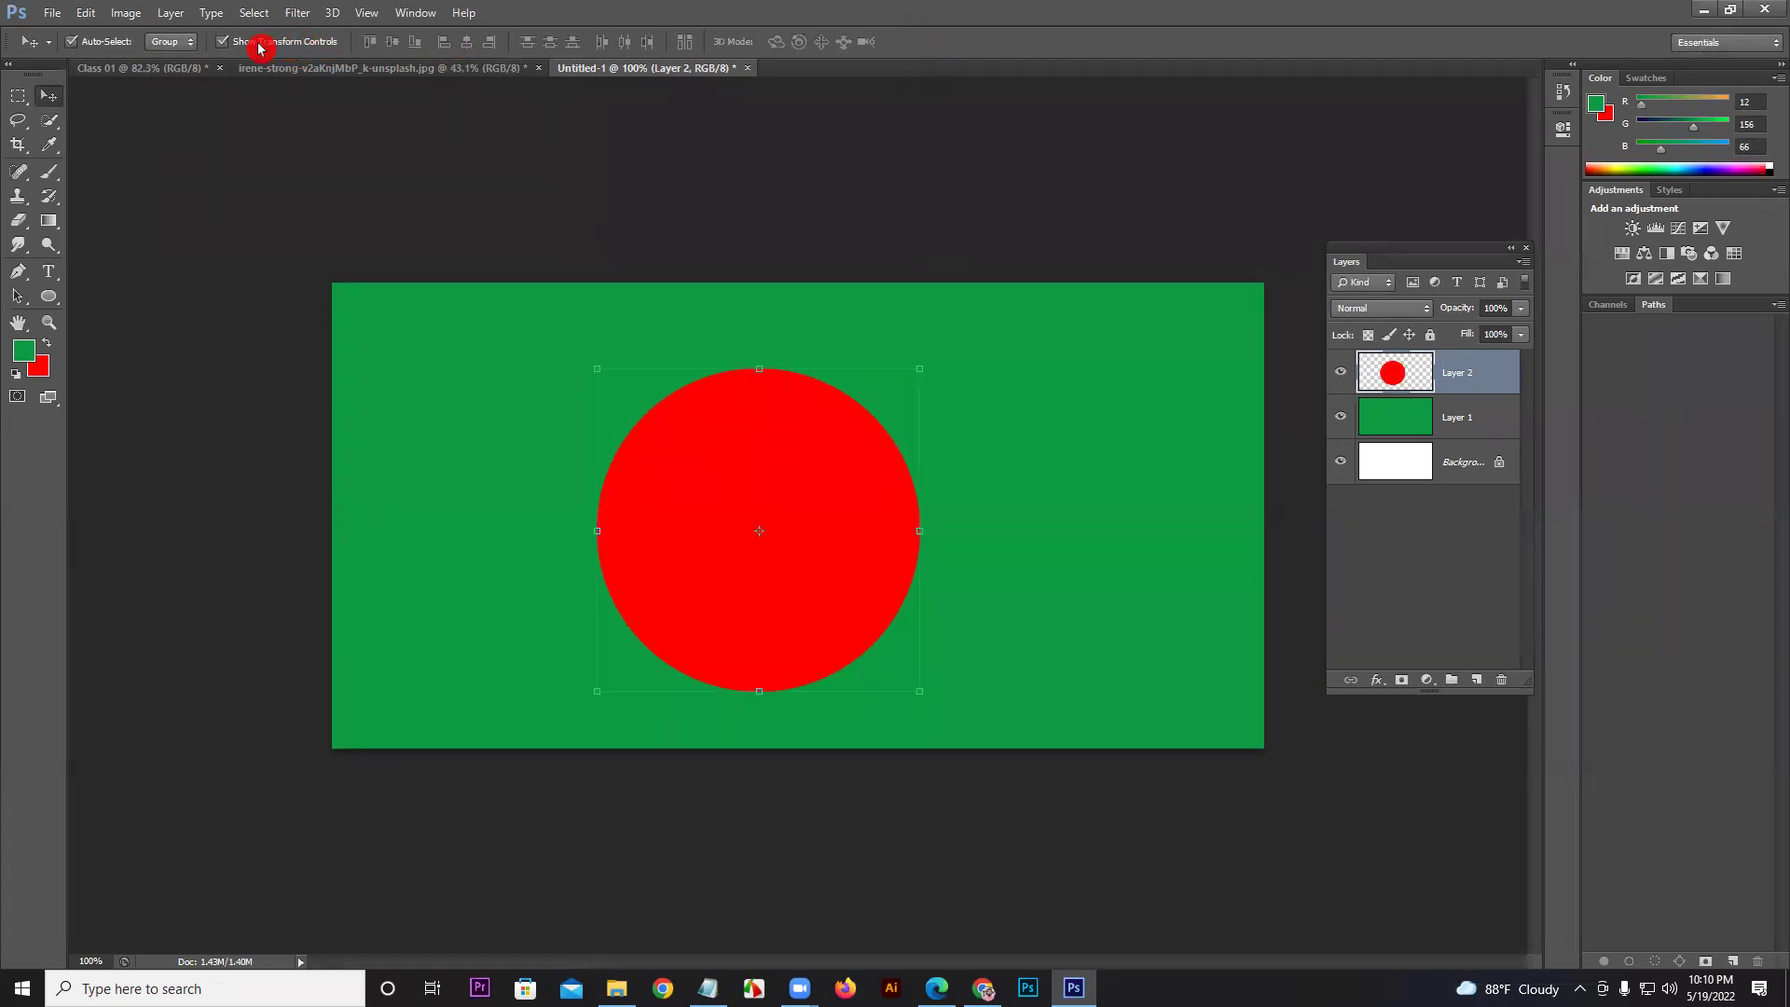
{"action": "mouse_move", "coordinate": [788, 543]}
{"action": "left_mouse_down"}
{"action": "mouse_move", "coordinate": [788, 520]}
{"action": "mouse_move", "coordinate": [795, 536]}
{"action": "left_mouse_up"}
{"action": "key", "text": "ctrl+t"}
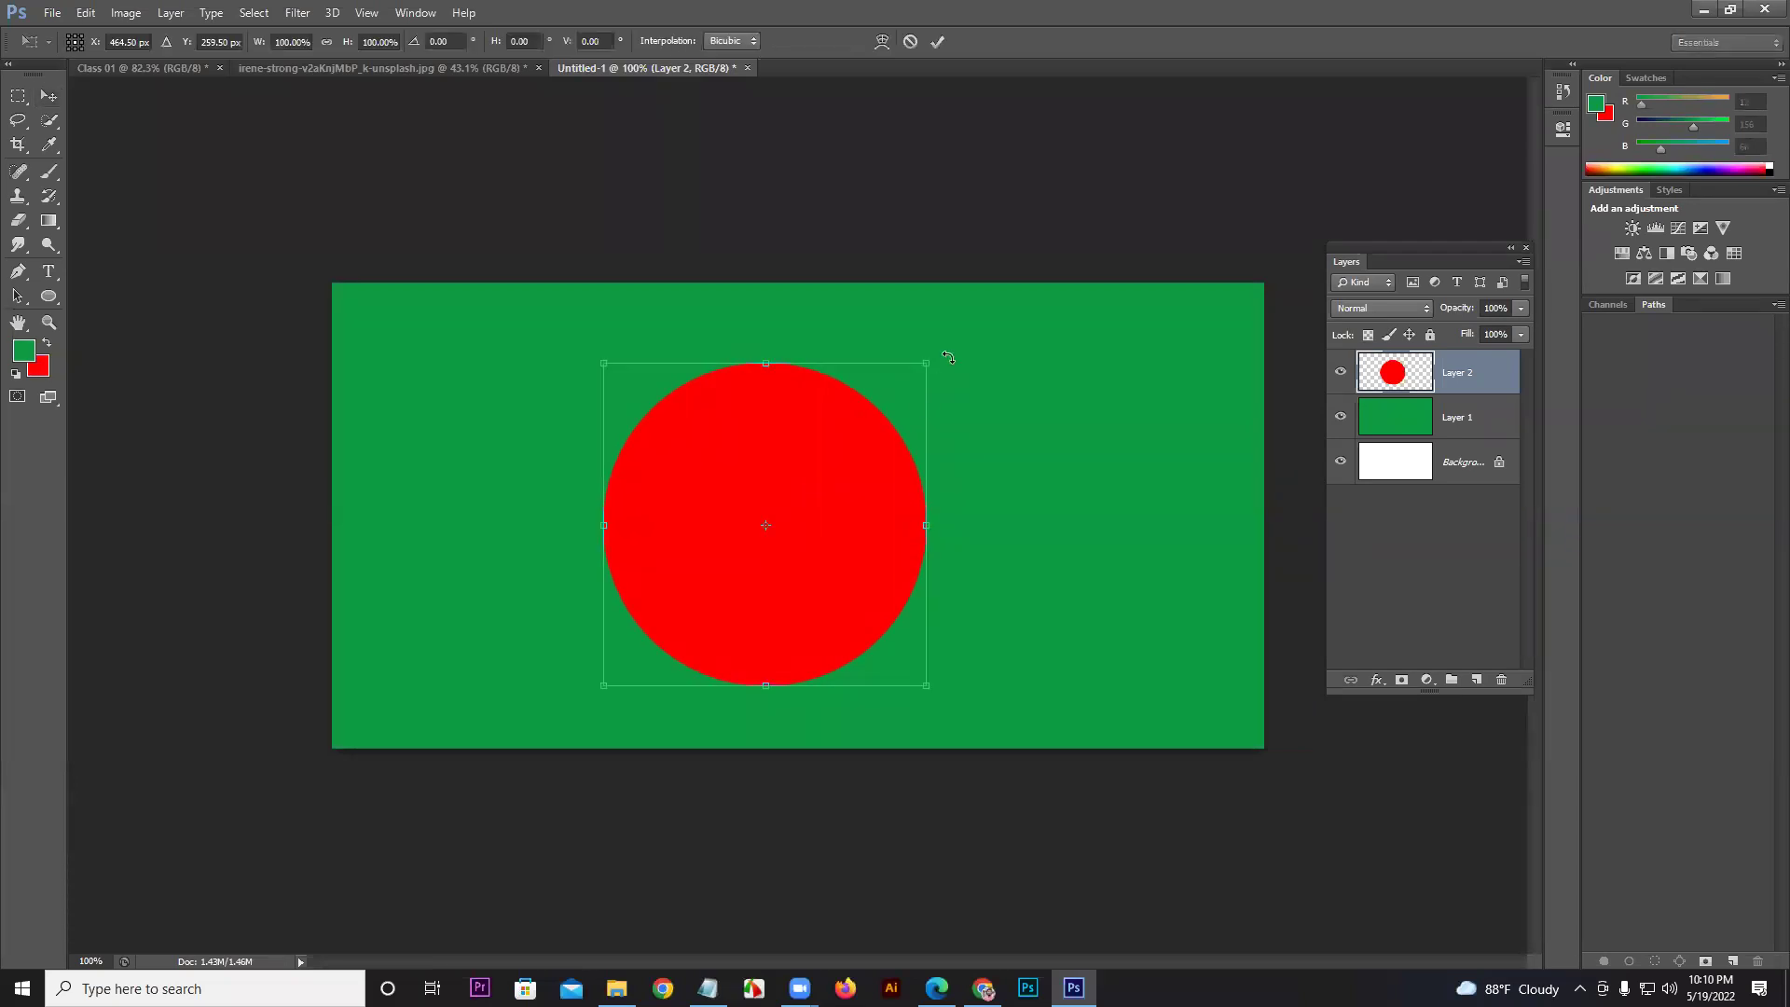
{"action": "left_click_drag", "start_coordinate": [928, 365], "coordinate": [897, 400]}
{"action": "left_click", "coordinate": [936, 48]}
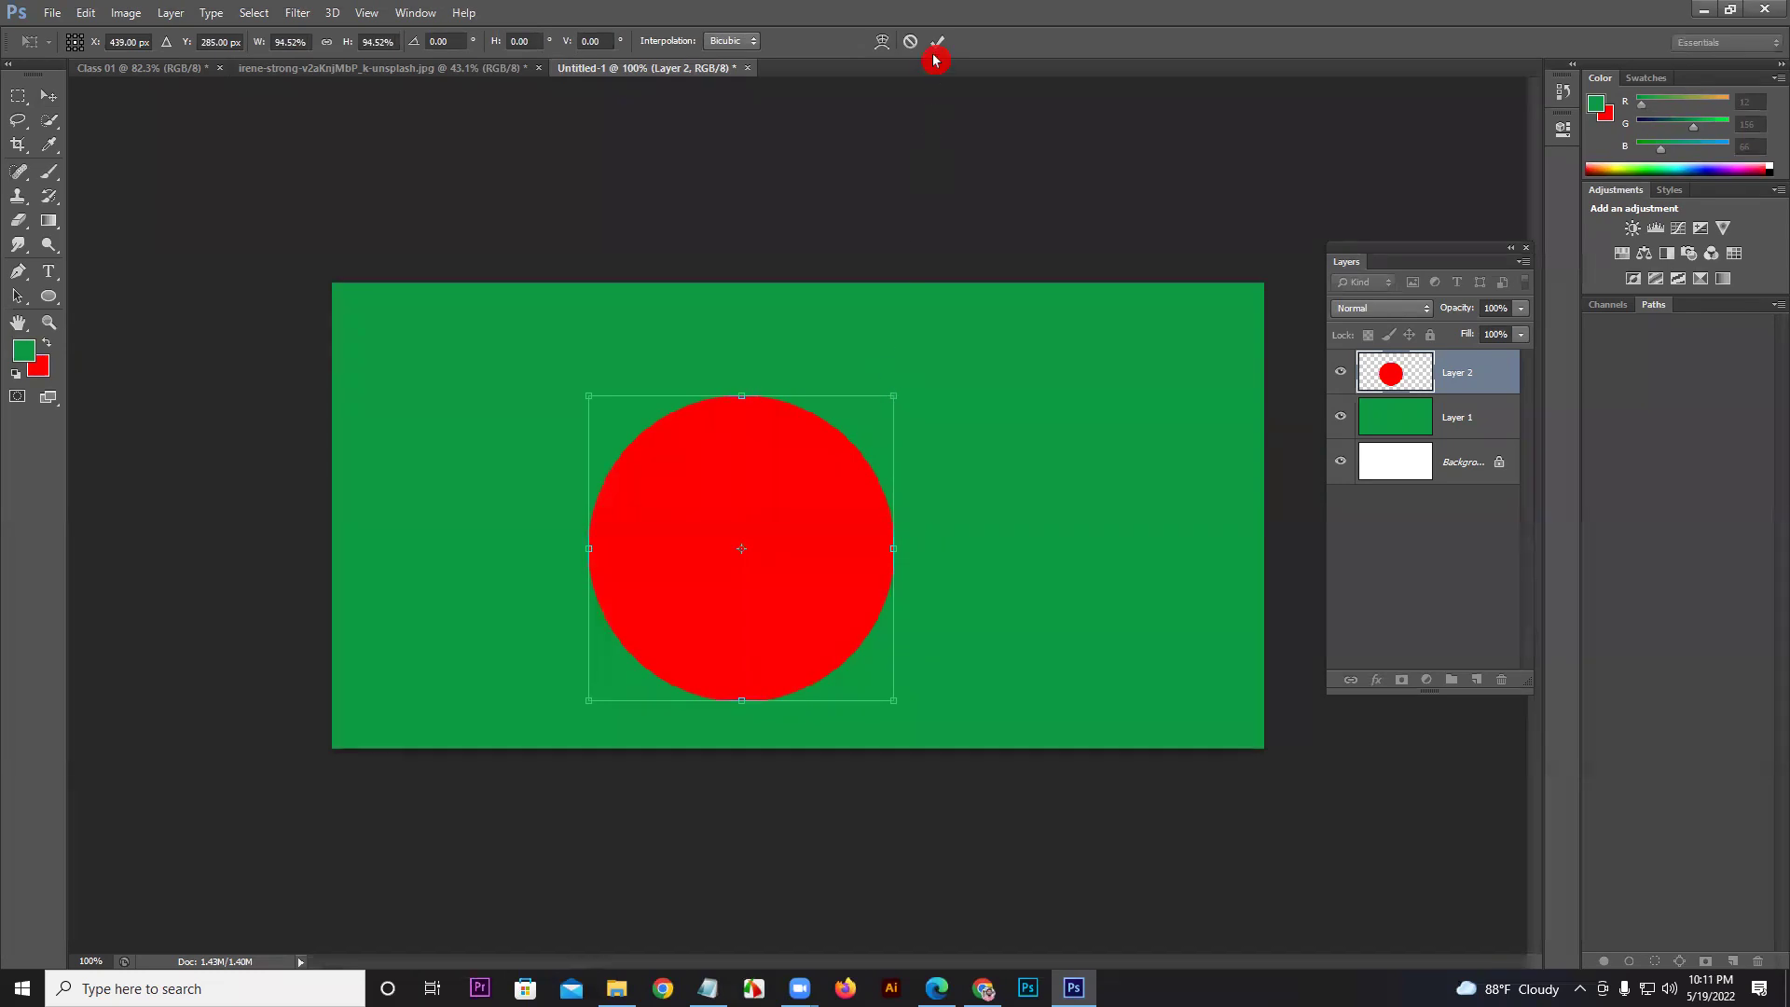
{"action": "left_click_drag", "start_coordinate": [758, 587], "coordinate": [809, 548]}
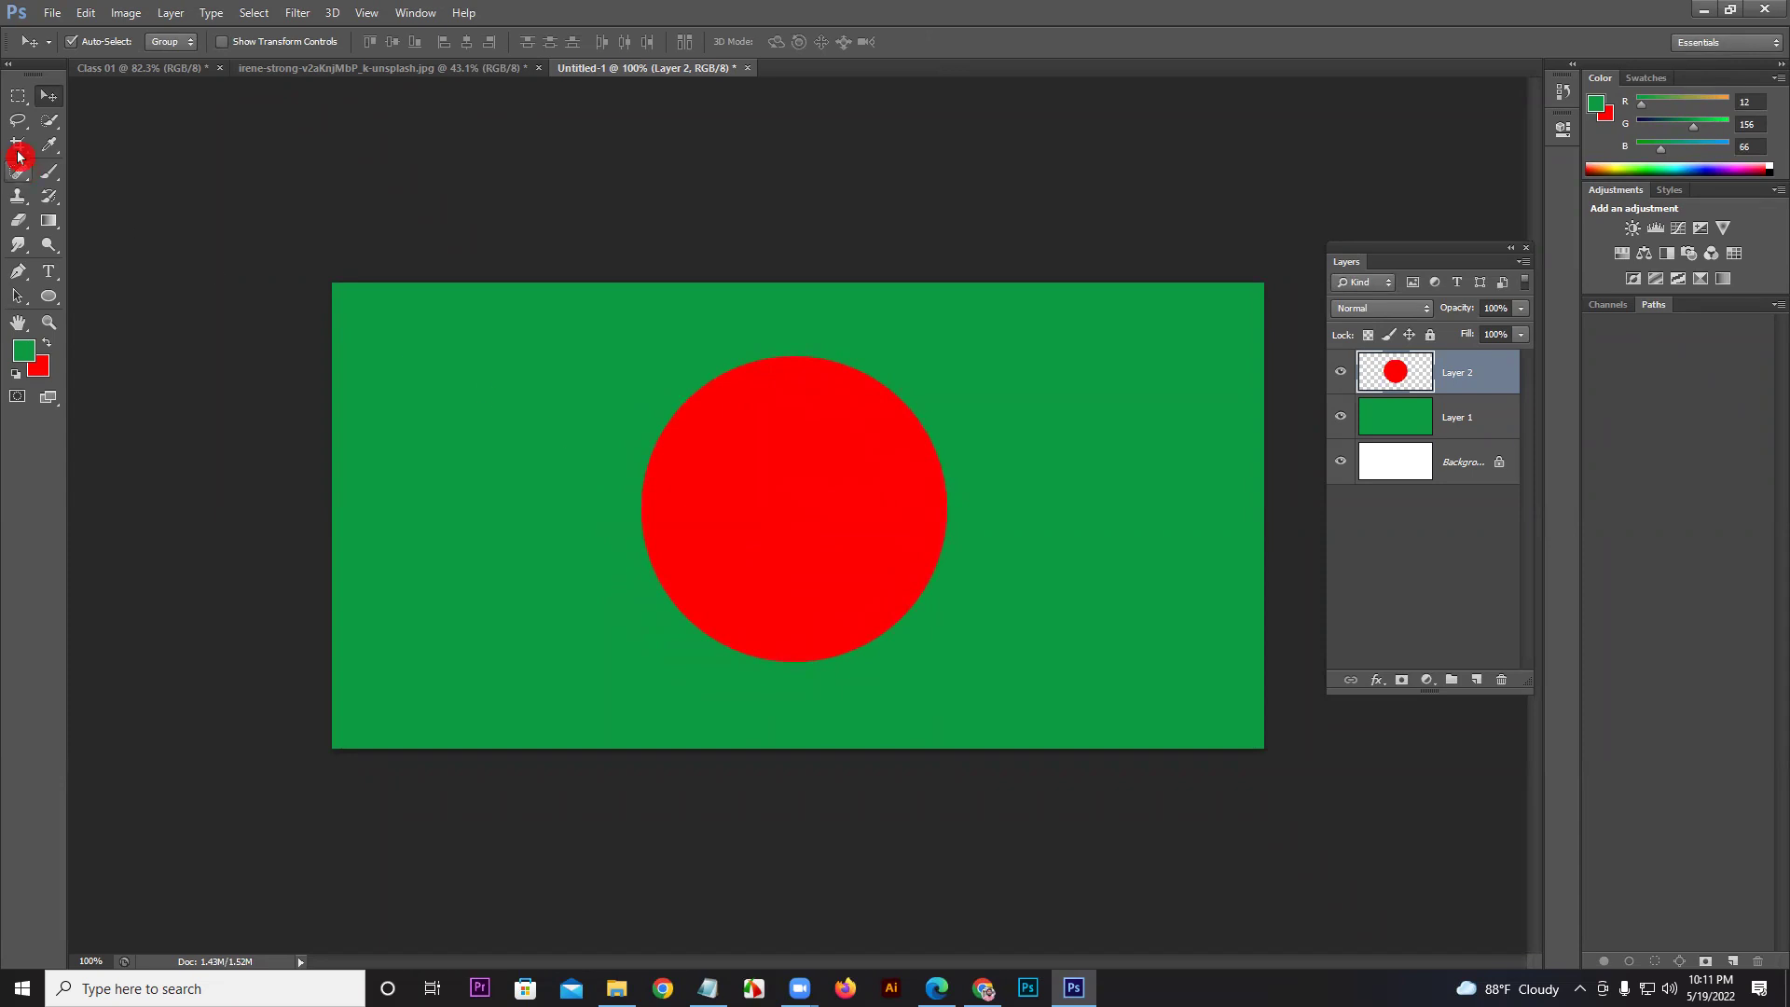
Step: Revert Class 01 to a blank white canvas with default black and white colours
{"action": "left_click", "coordinate": [111, 71]}
{"action": "left_click", "coordinate": [17, 373]}
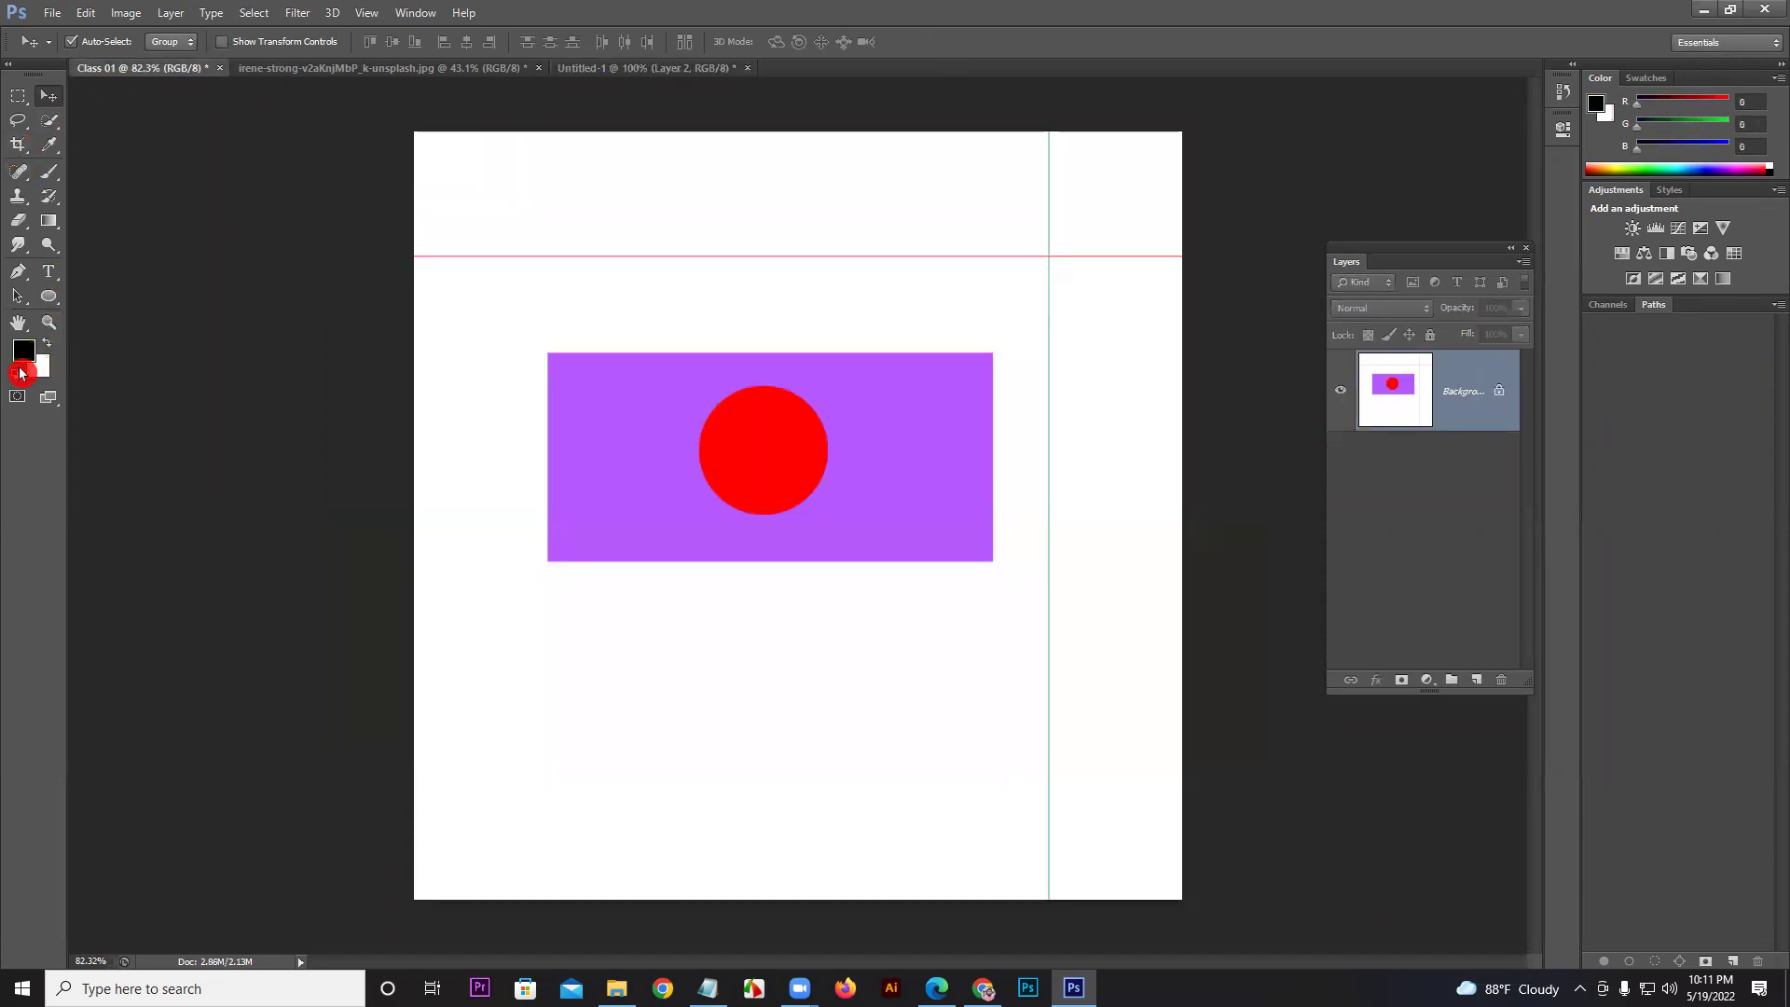
{"action": "key", "text": "F12"}
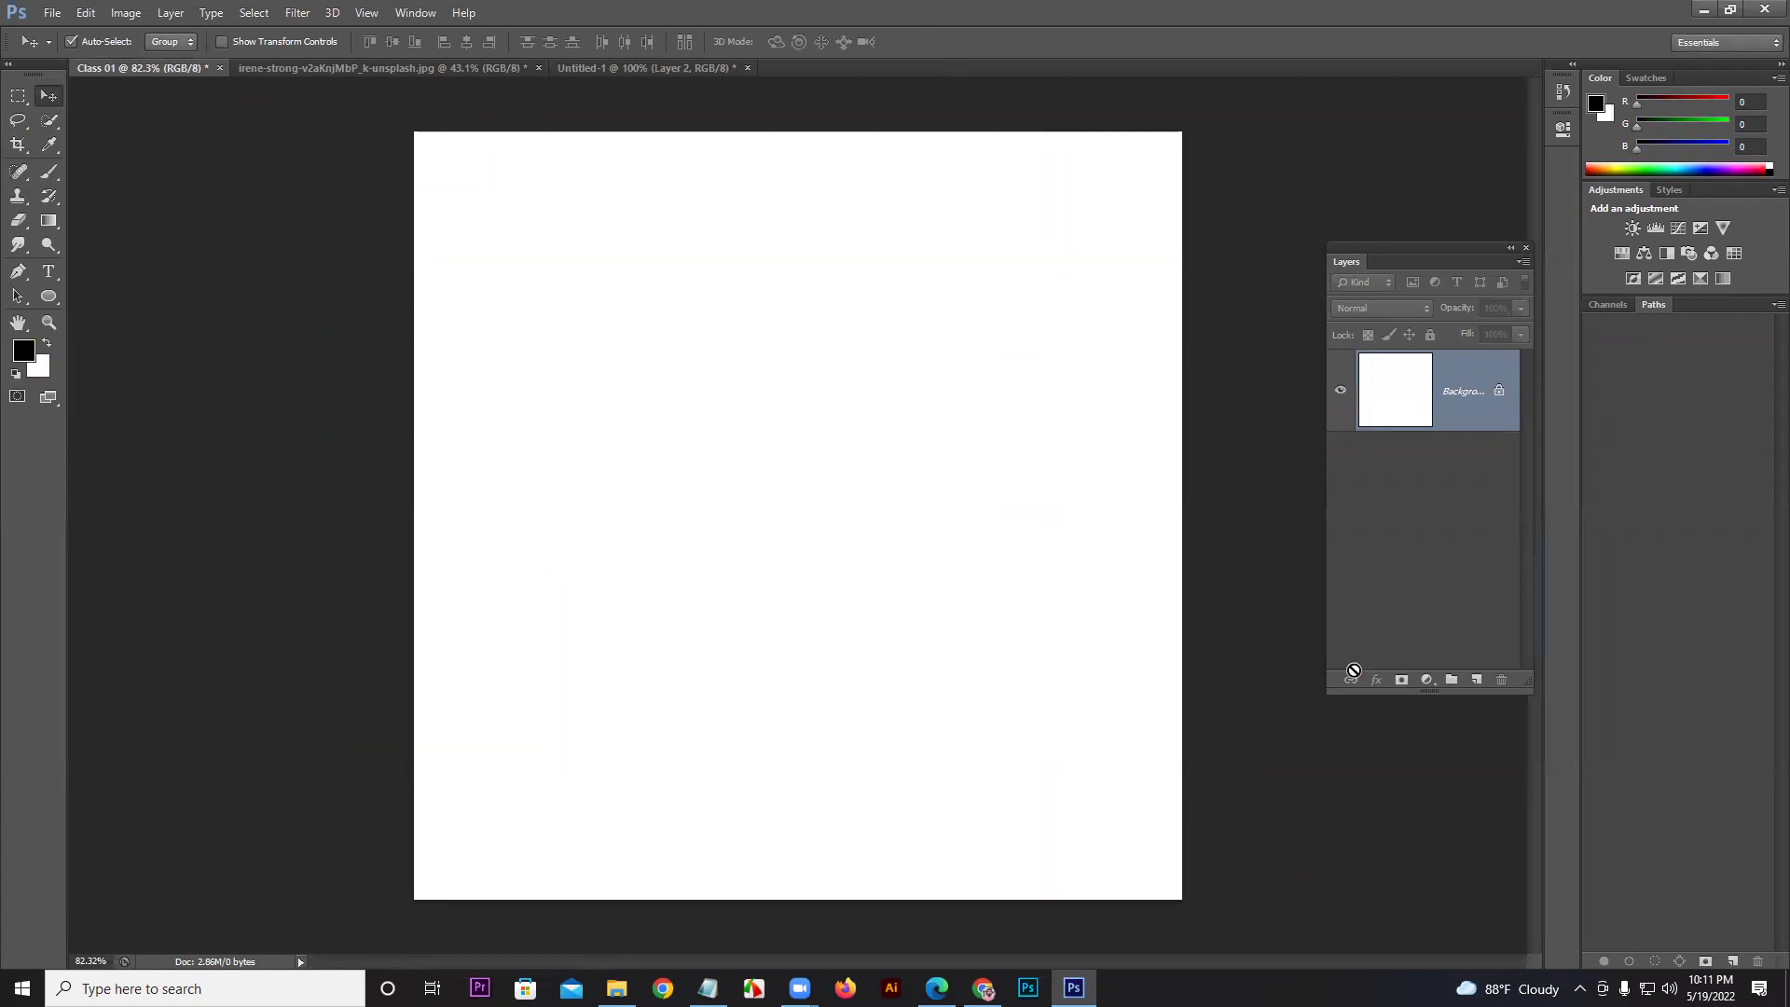
Step: On a new Layer 1, fill a wide rectangle across the canvas middle with black
{"action": "left_click", "coordinate": [1477, 680]}
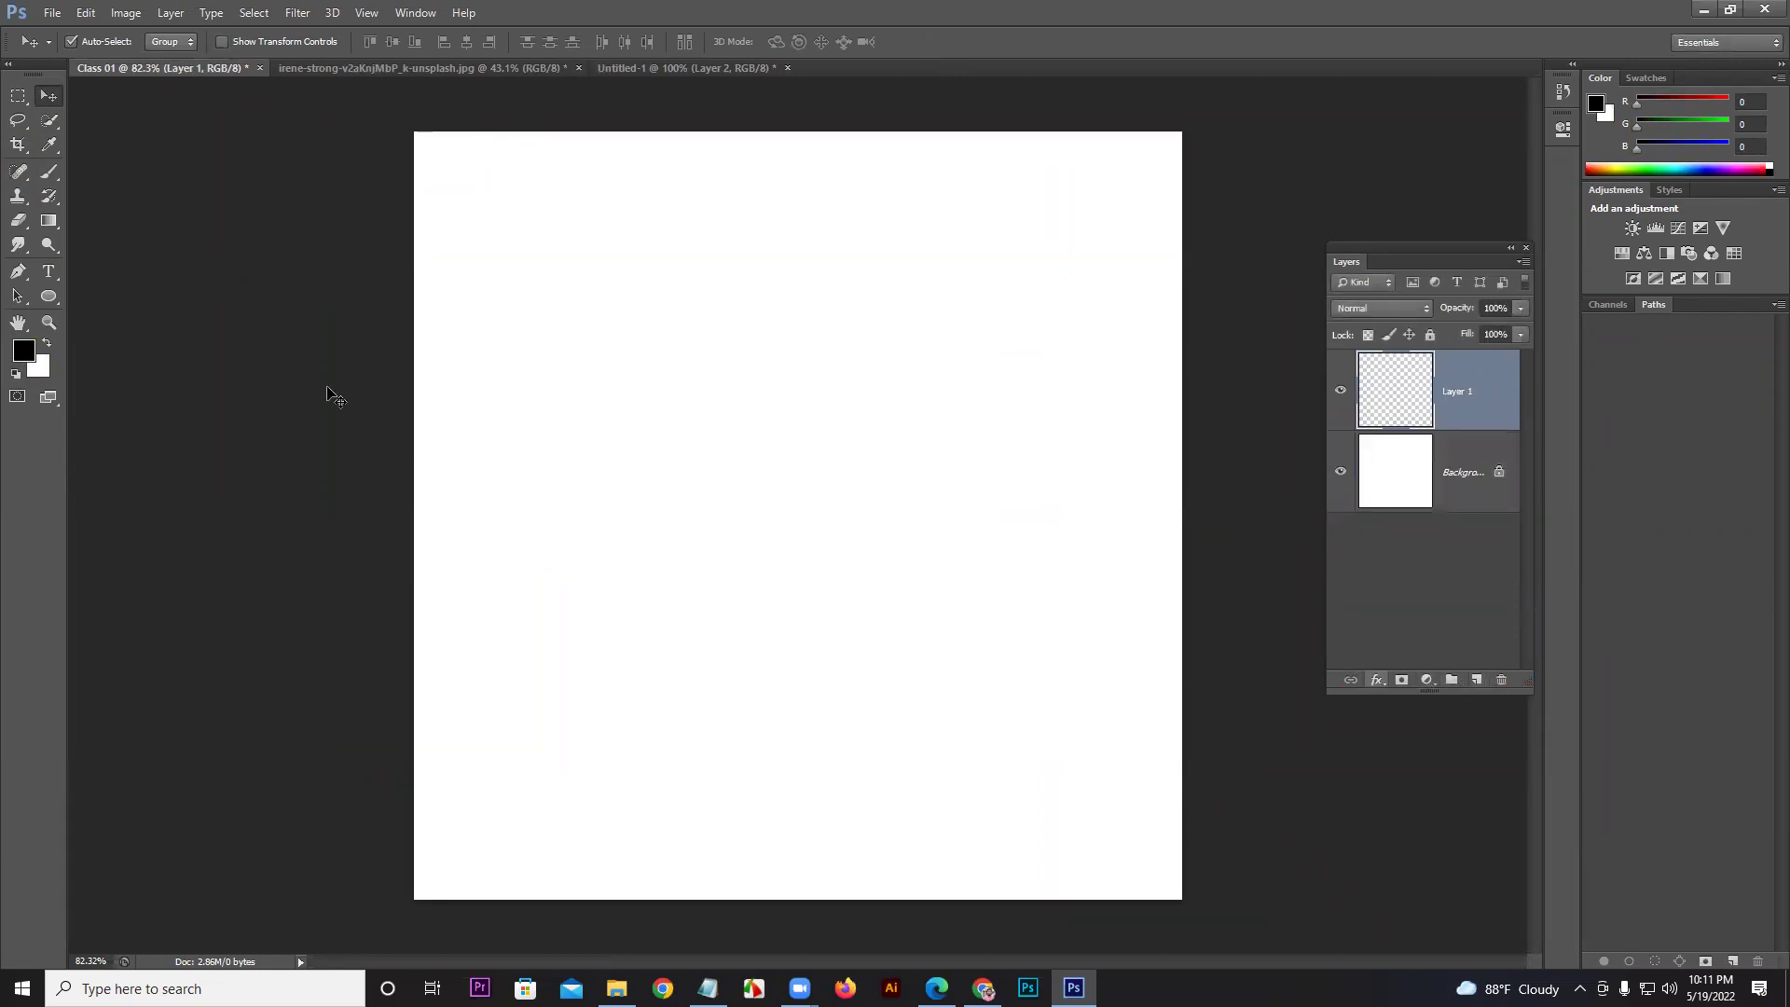
{"action": "left_click", "coordinate": [28, 96]}
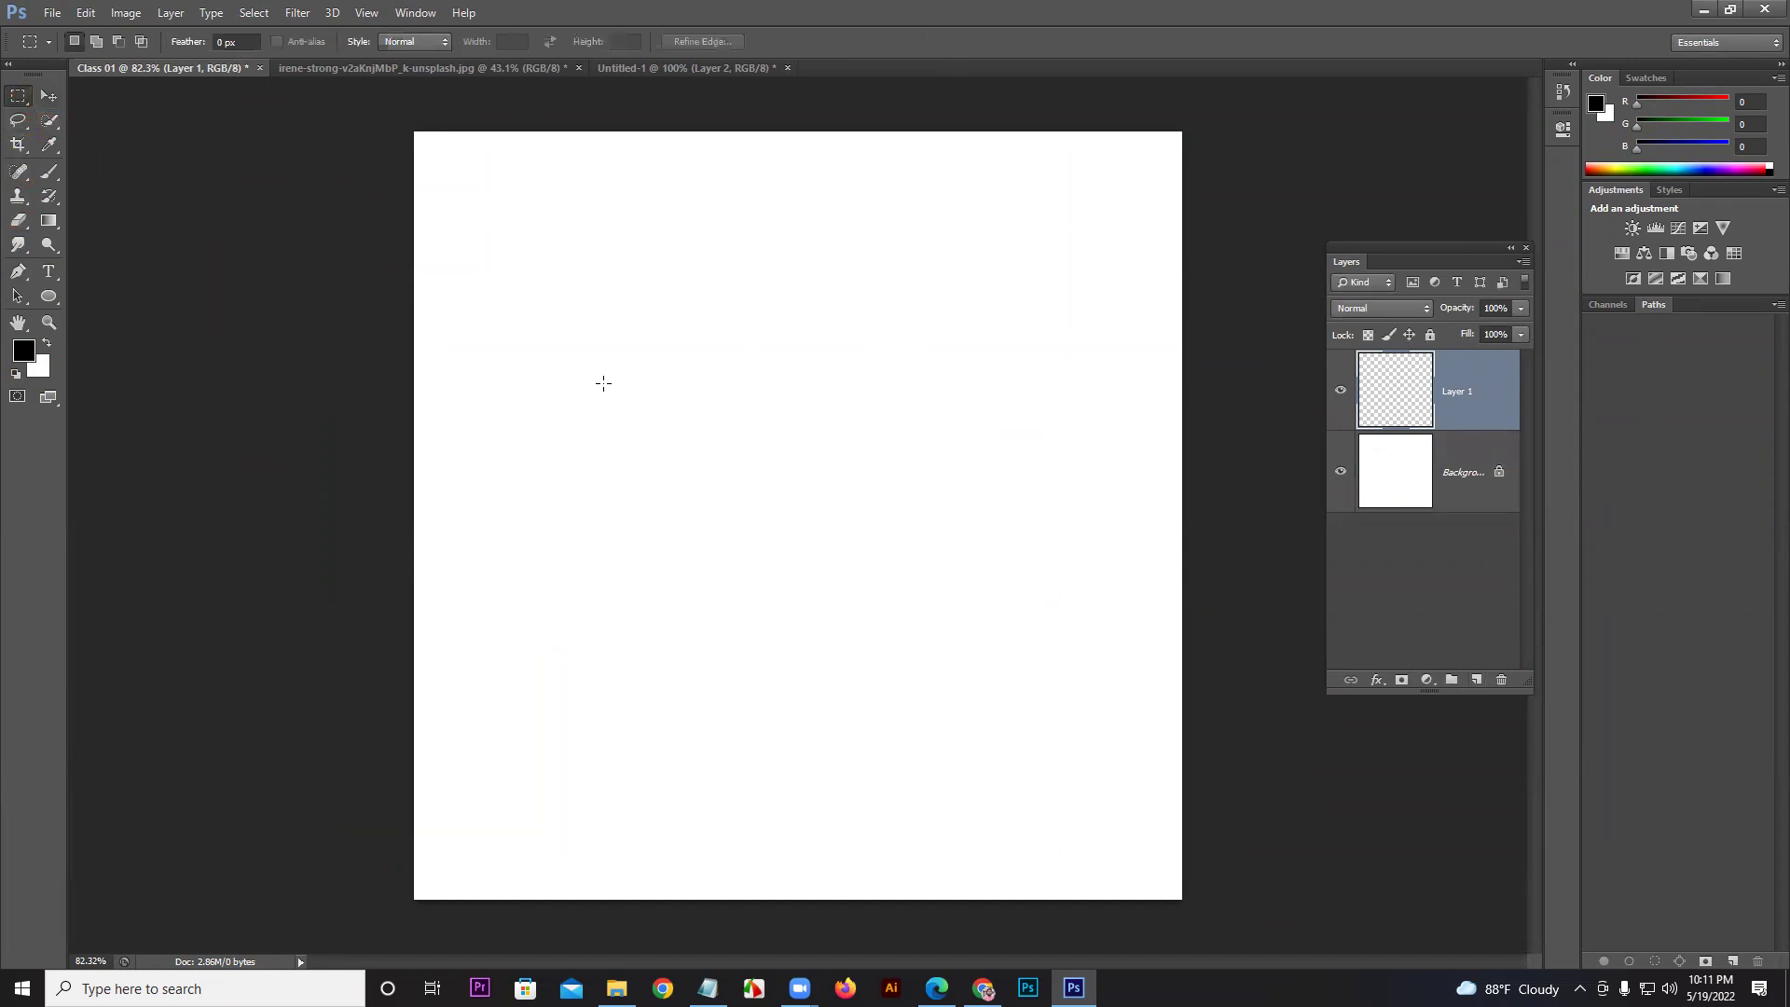
{"action": "left_click_drag", "start_coordinate": [515, 382], "coordinate": [1099, 631]}
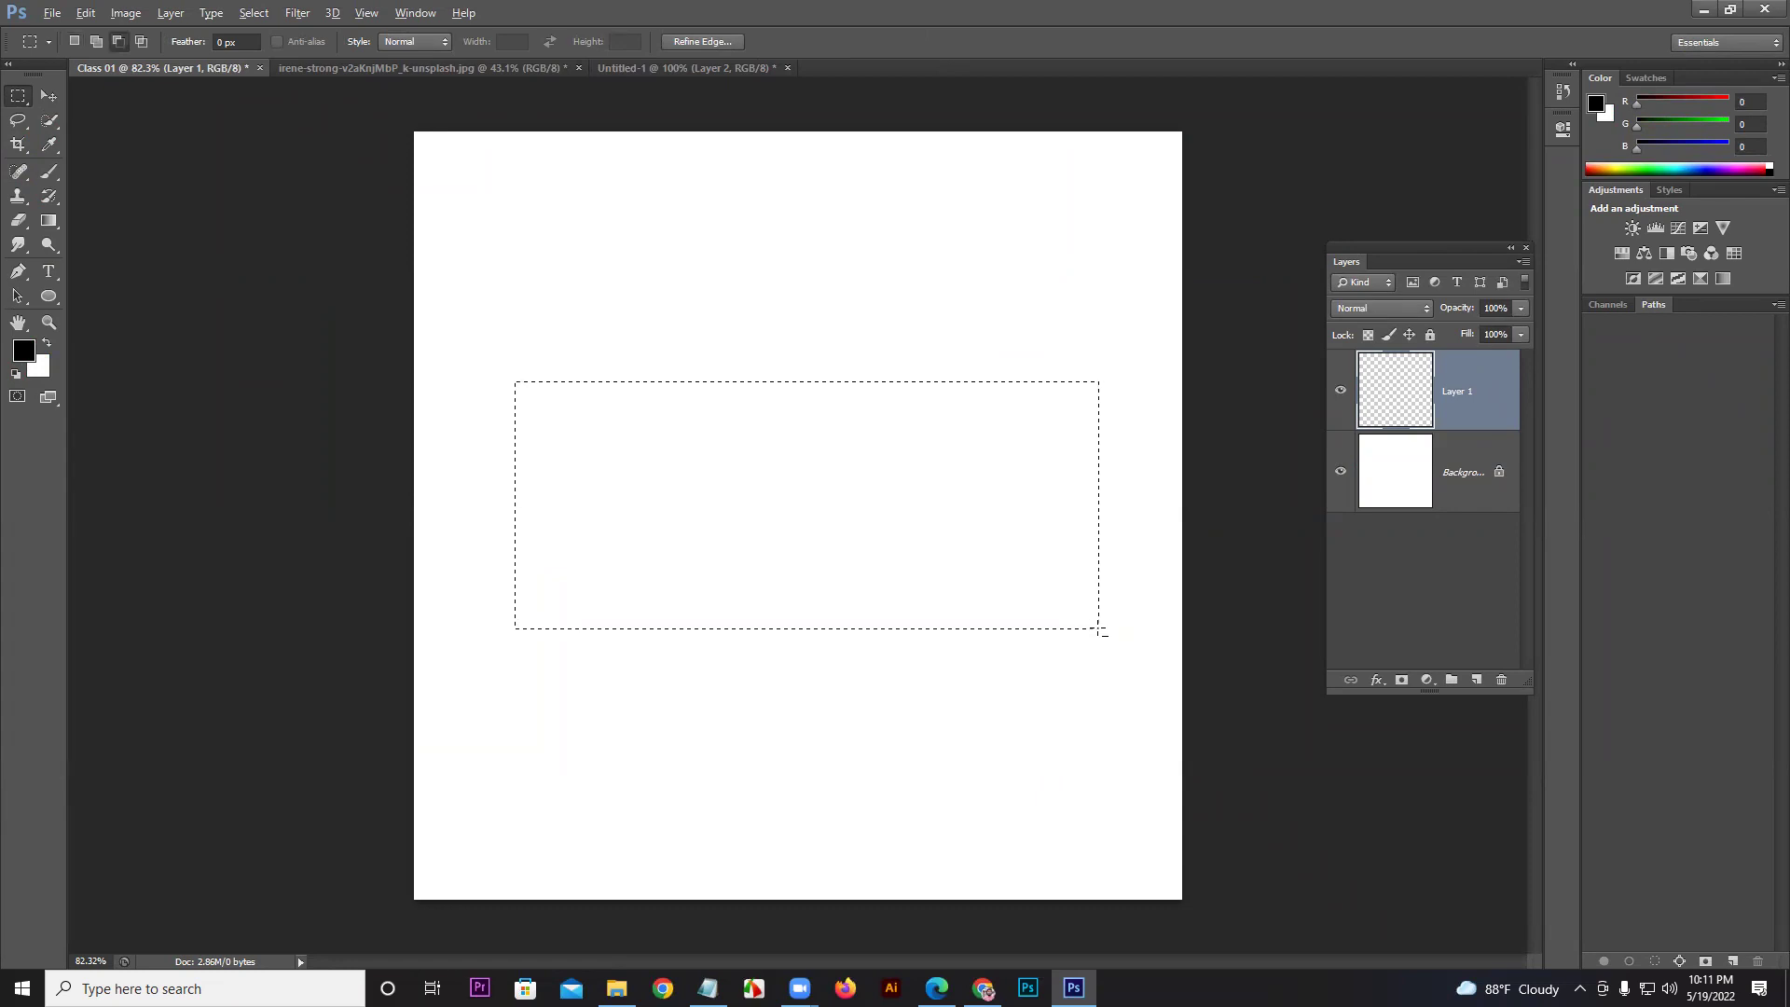
{"action": "key", "text": "alt+BackSpace"}
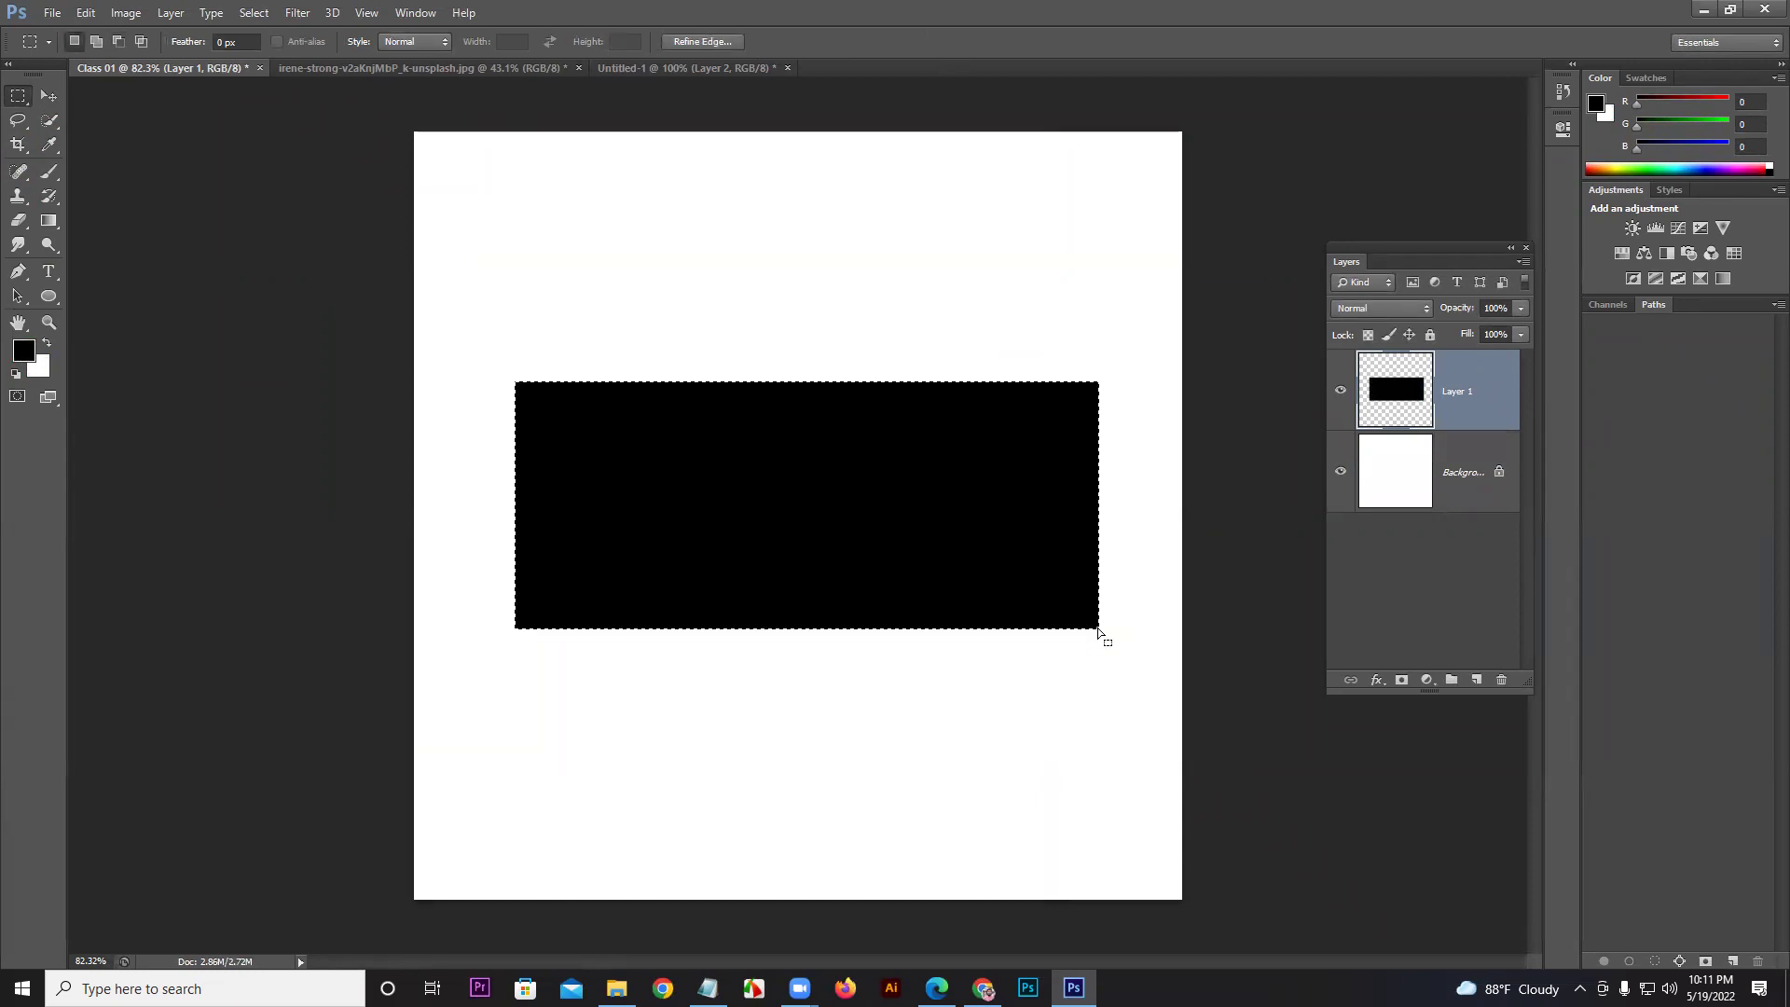
{"action": "key", "text": "ctrl+d"}
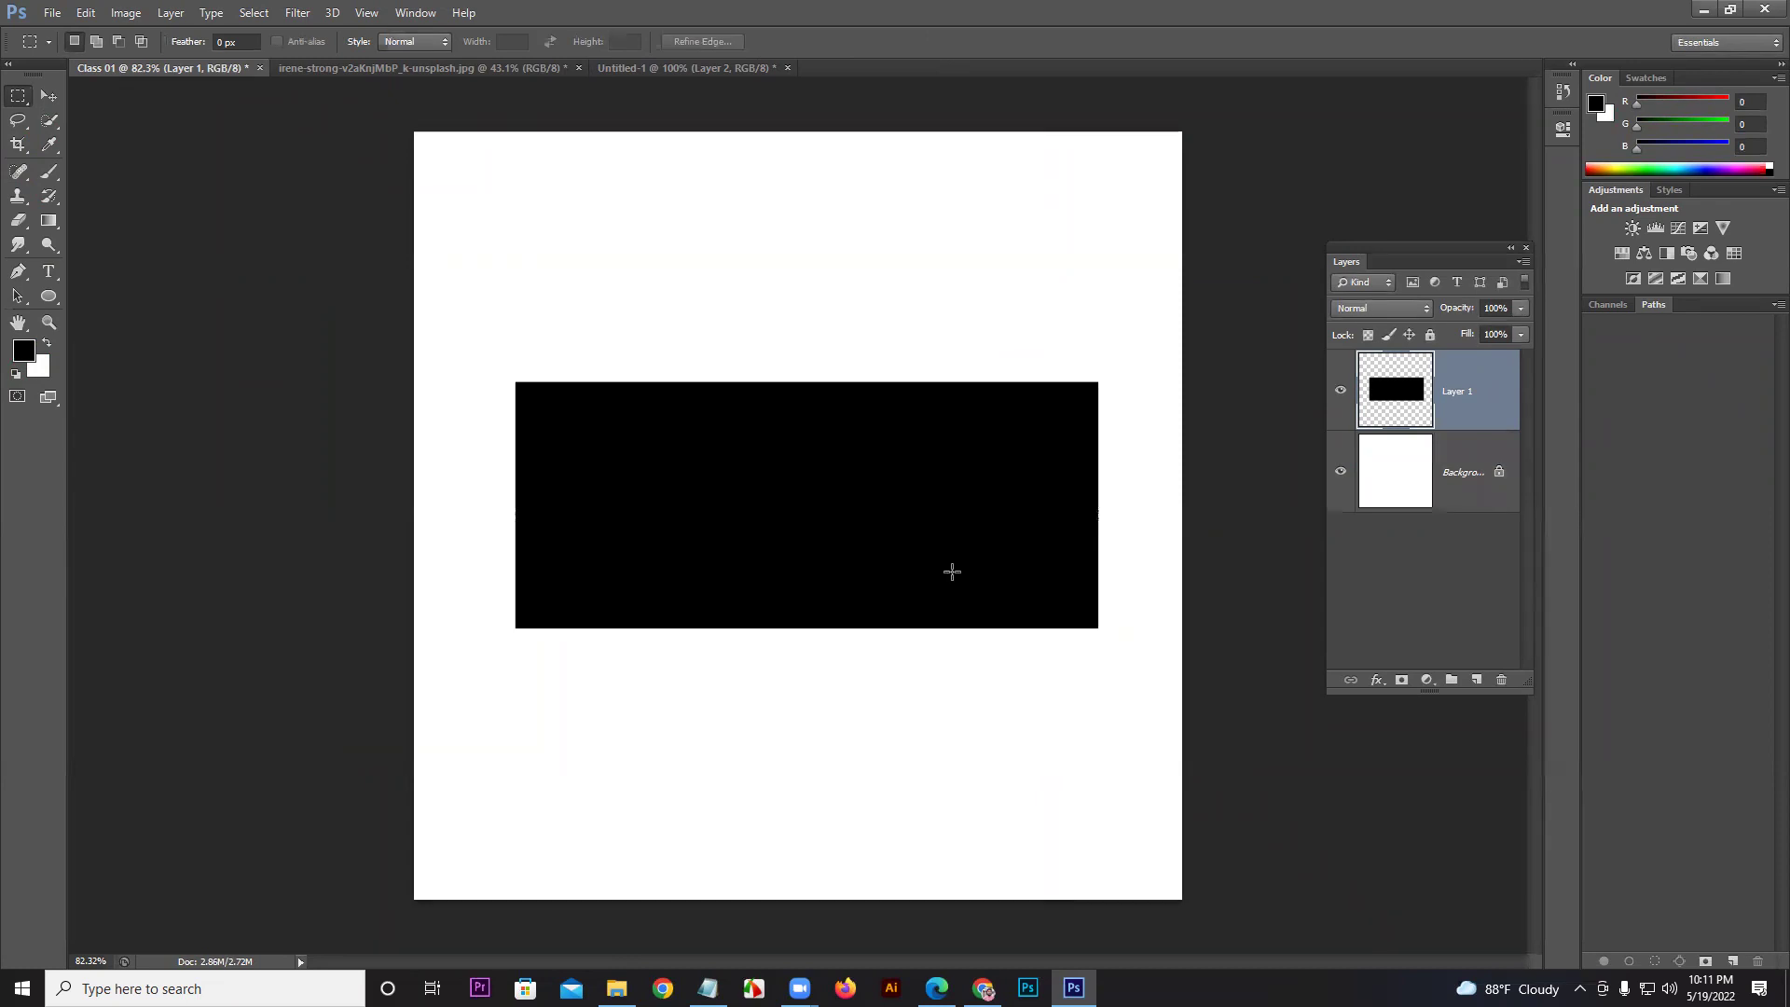
{"action": "left_click", "coordinate": [48, 106]}
Step: Resize the black rectangle to 96.05% width and 102.80% height
{"action": "left_click_drag", "start_coordinate": [900, 571], "coordinate": [896, 557]}
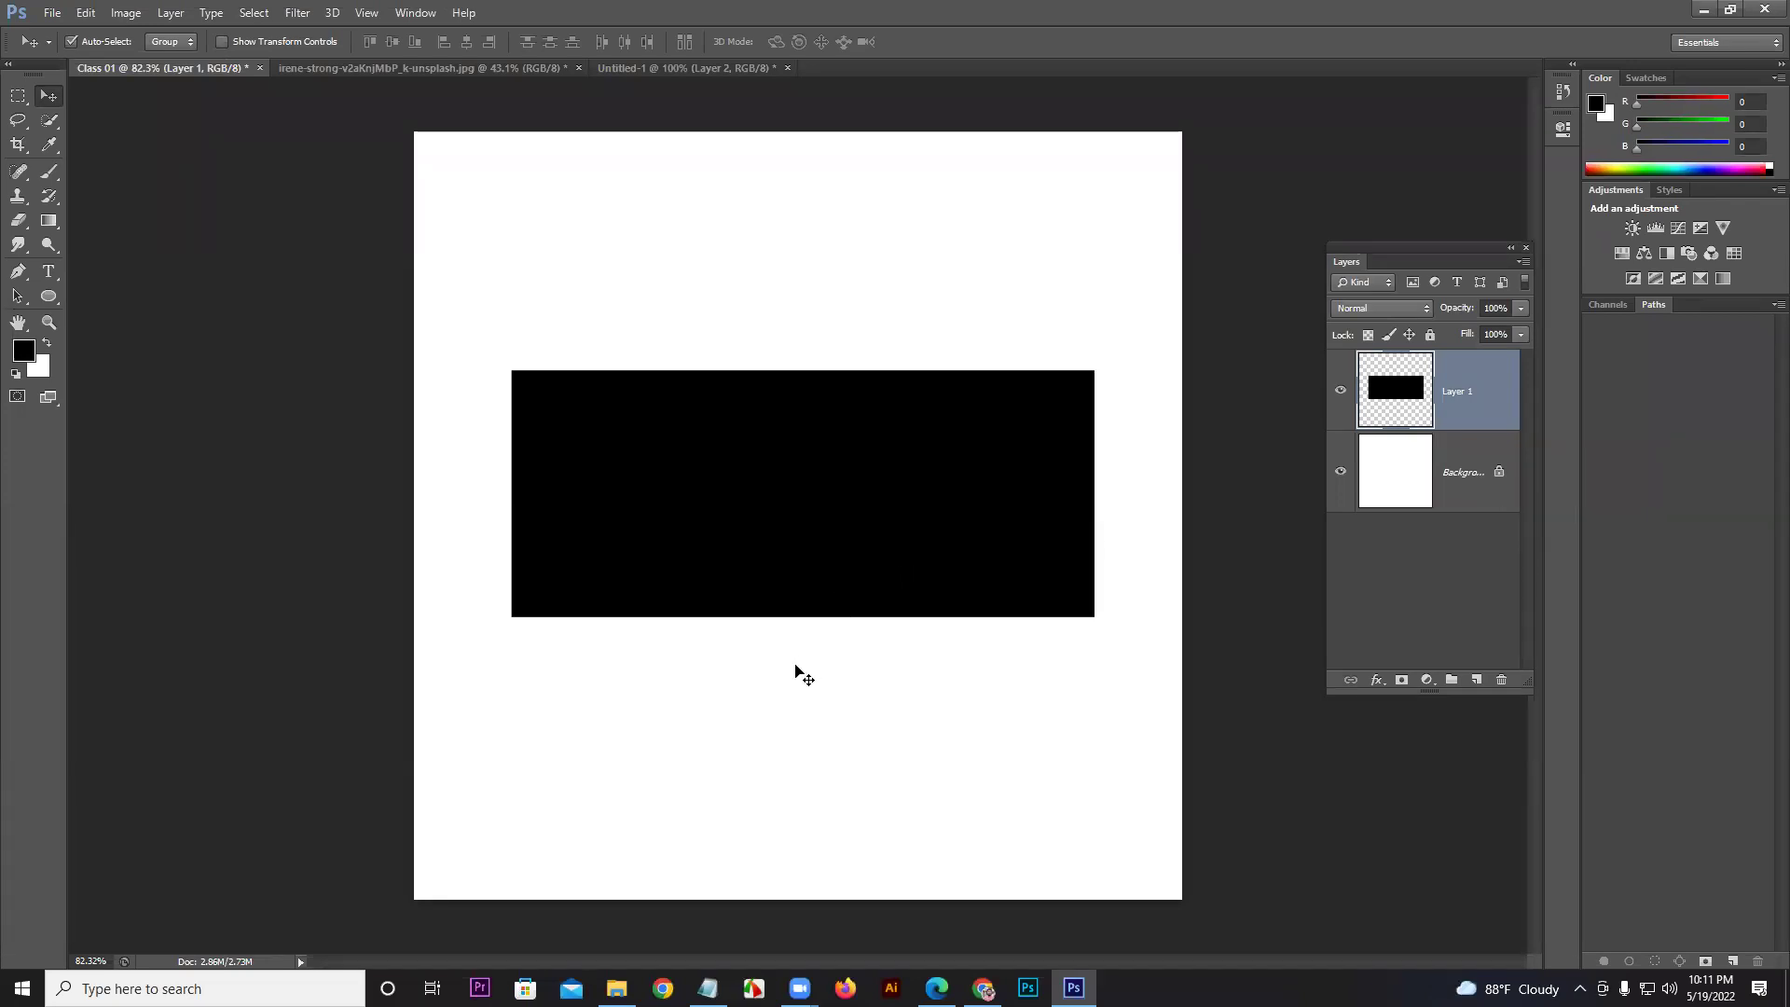
{"action": "key", "text": "ctrl+t"}
{"action": "mouse_move", "coordinate": [898, 508]}
{"action": "left_mouse_down"}
{"action": "mouse_move", "coordinate": [899, 547]}
{"action": "mouse_move", "coordinate": [899, 496]}
{"action": "mouse_move", "coordinate": [890, 517]}
{"action": "left_mouse_up"}
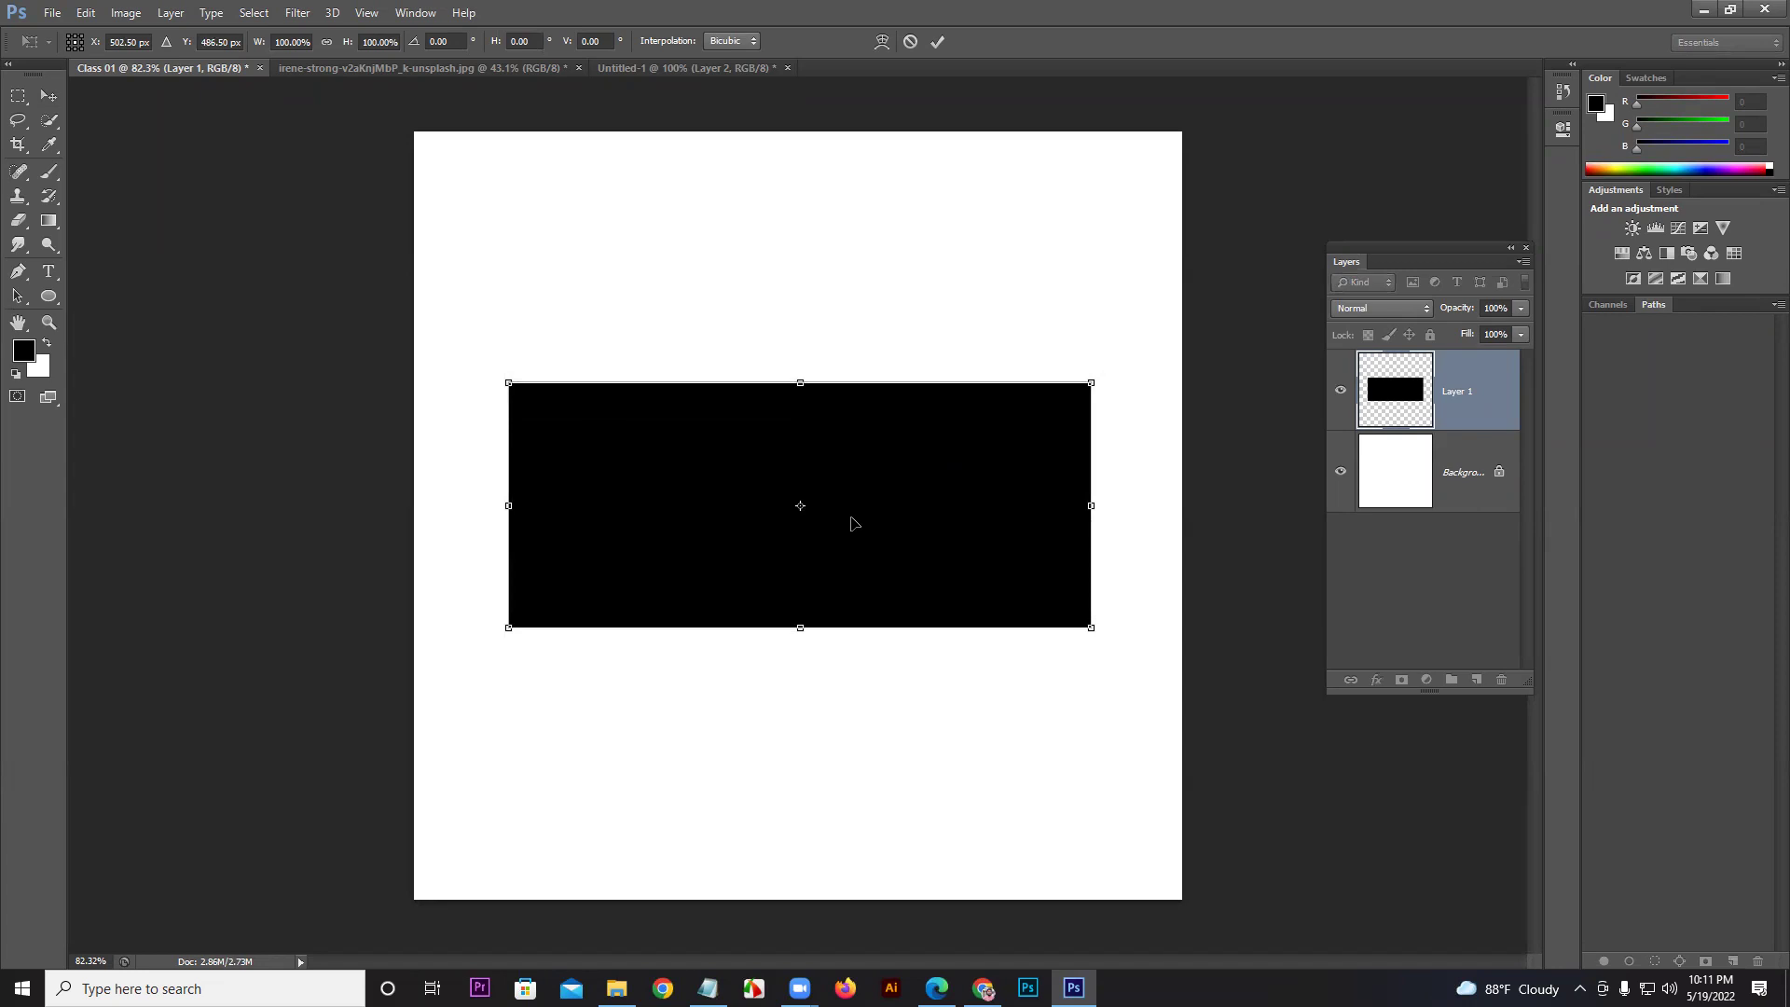
{"action": "left_click_drag", "start_coordinate": [801, 375], "coordinate": [801, 321]}
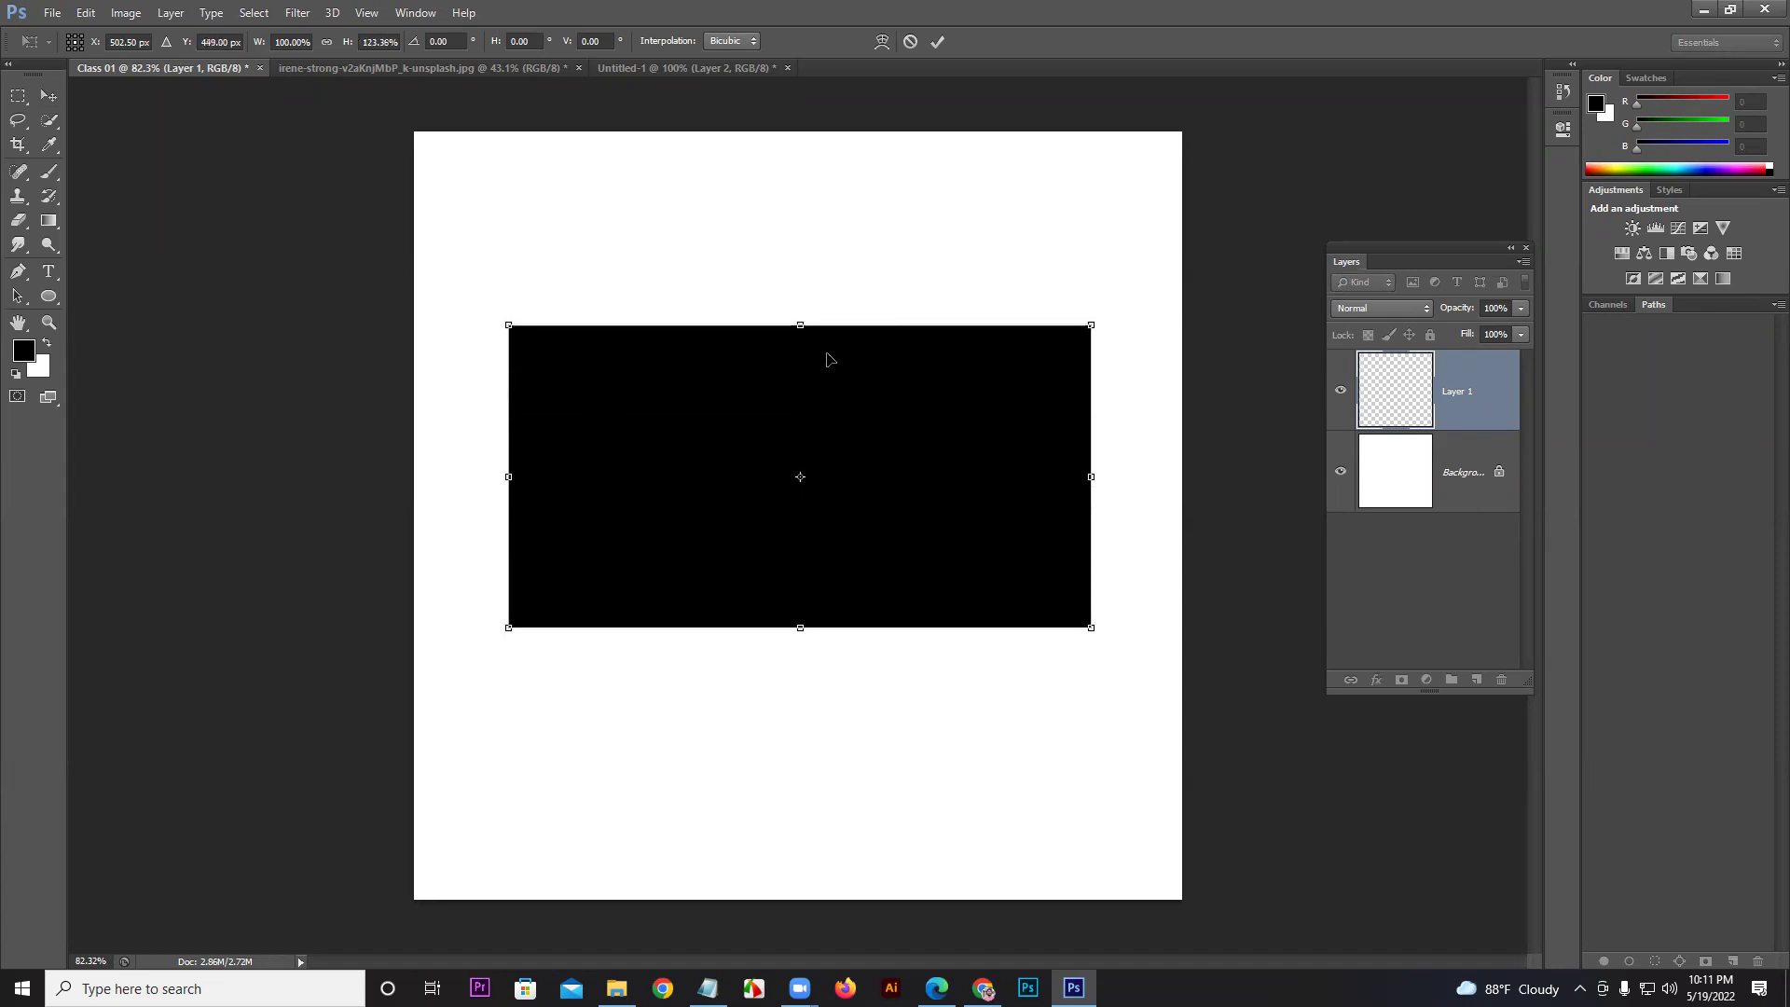
{"action": "left_click_drag", "start_coordinate": [1092, 478], "coordinate": [1122, 484]}
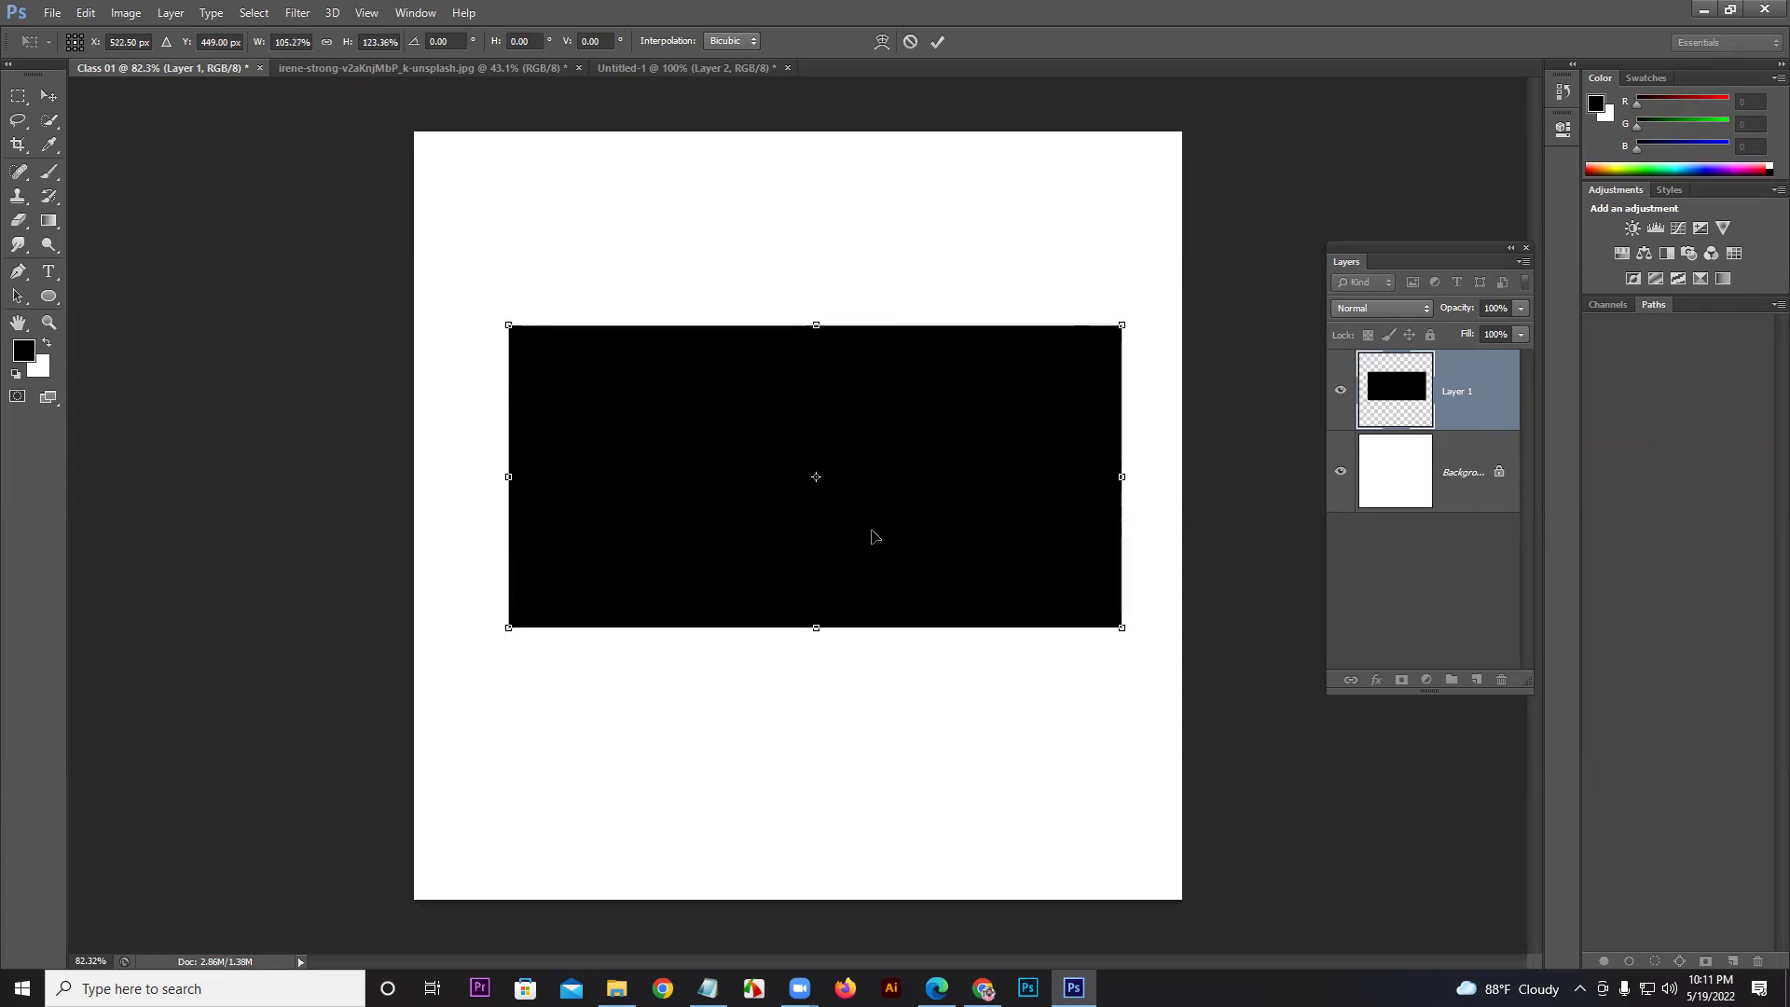
{"action": "left_click_drag", "start_coordinate": [508, 478], "coordinate": [562, 478]}
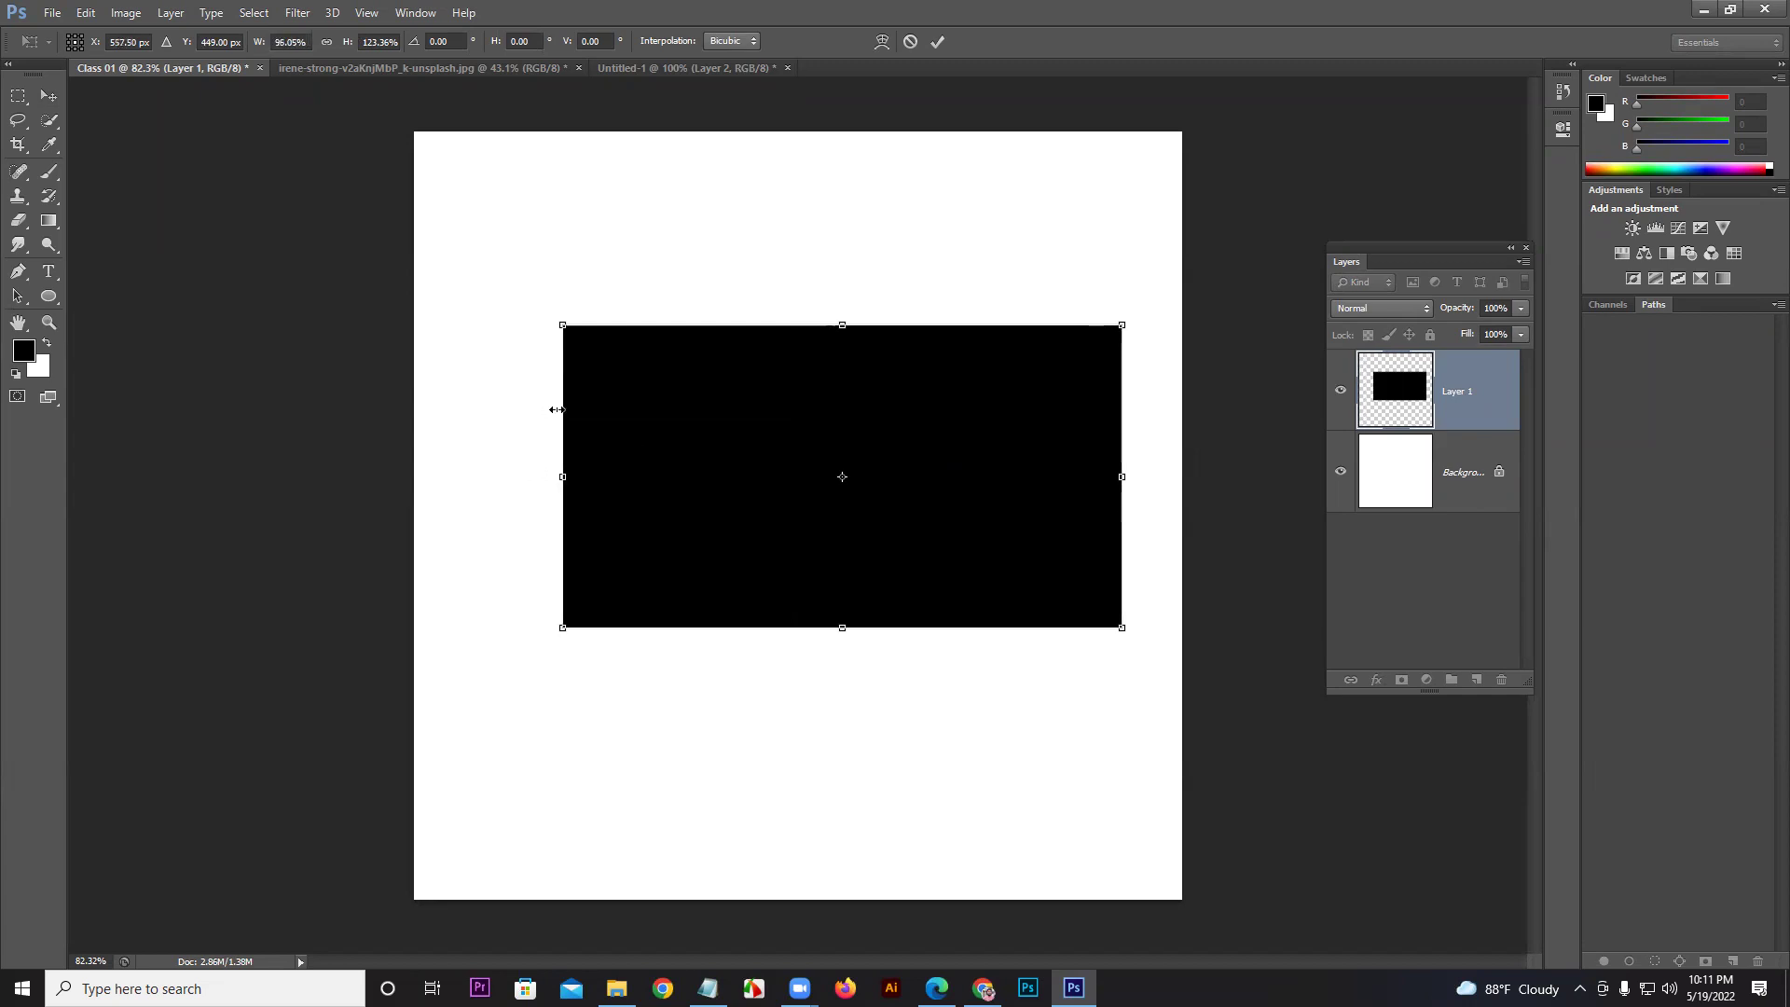
{"action": "left_click_drag", "start_coordinate": [842, 325], "coordinate": [842, 375]}
{"action": "left_click_drag", "start_coordinate": [929, 477], "coordinate": [887, 489]}
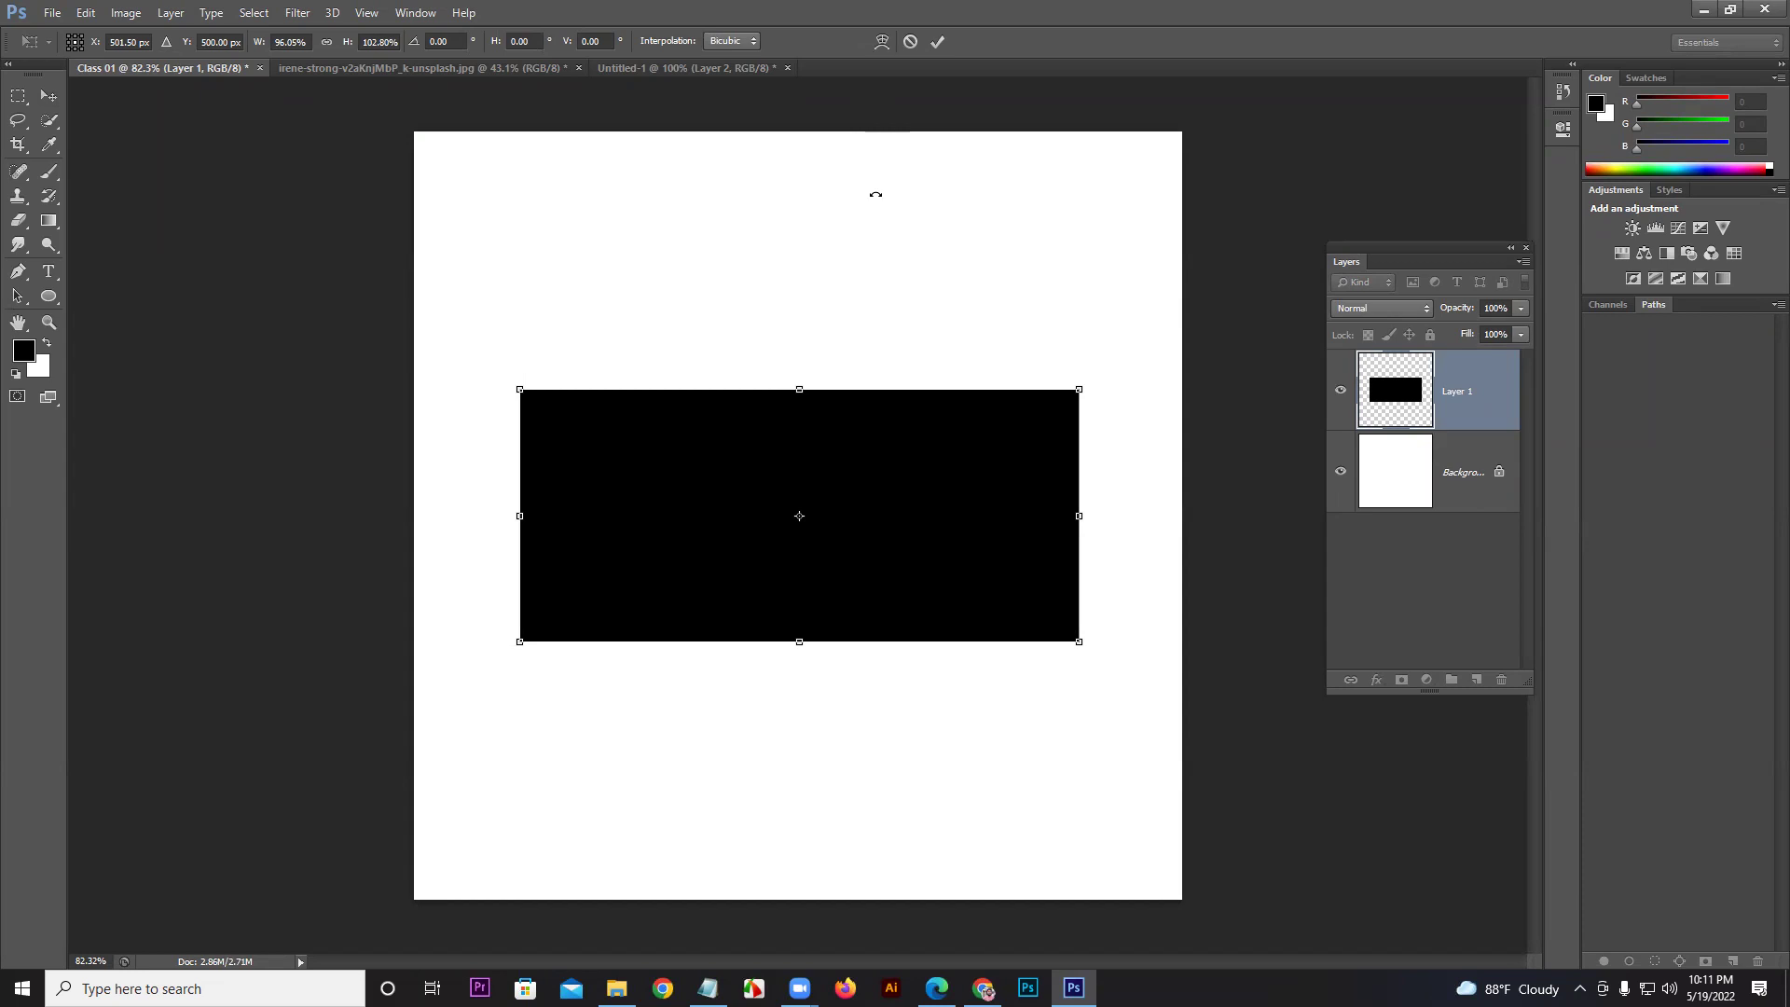
{"action": "left_click", "coordinate": [940, 42]}
Step: Test rotating the rectangle around its centre and lower-left corner, undoing each rotation
{"action": "left_click_drag", "start_coordinate": [936, 369], "coordinate": [607, 647]}
{"action": "key", "text": "ctrl+z"}
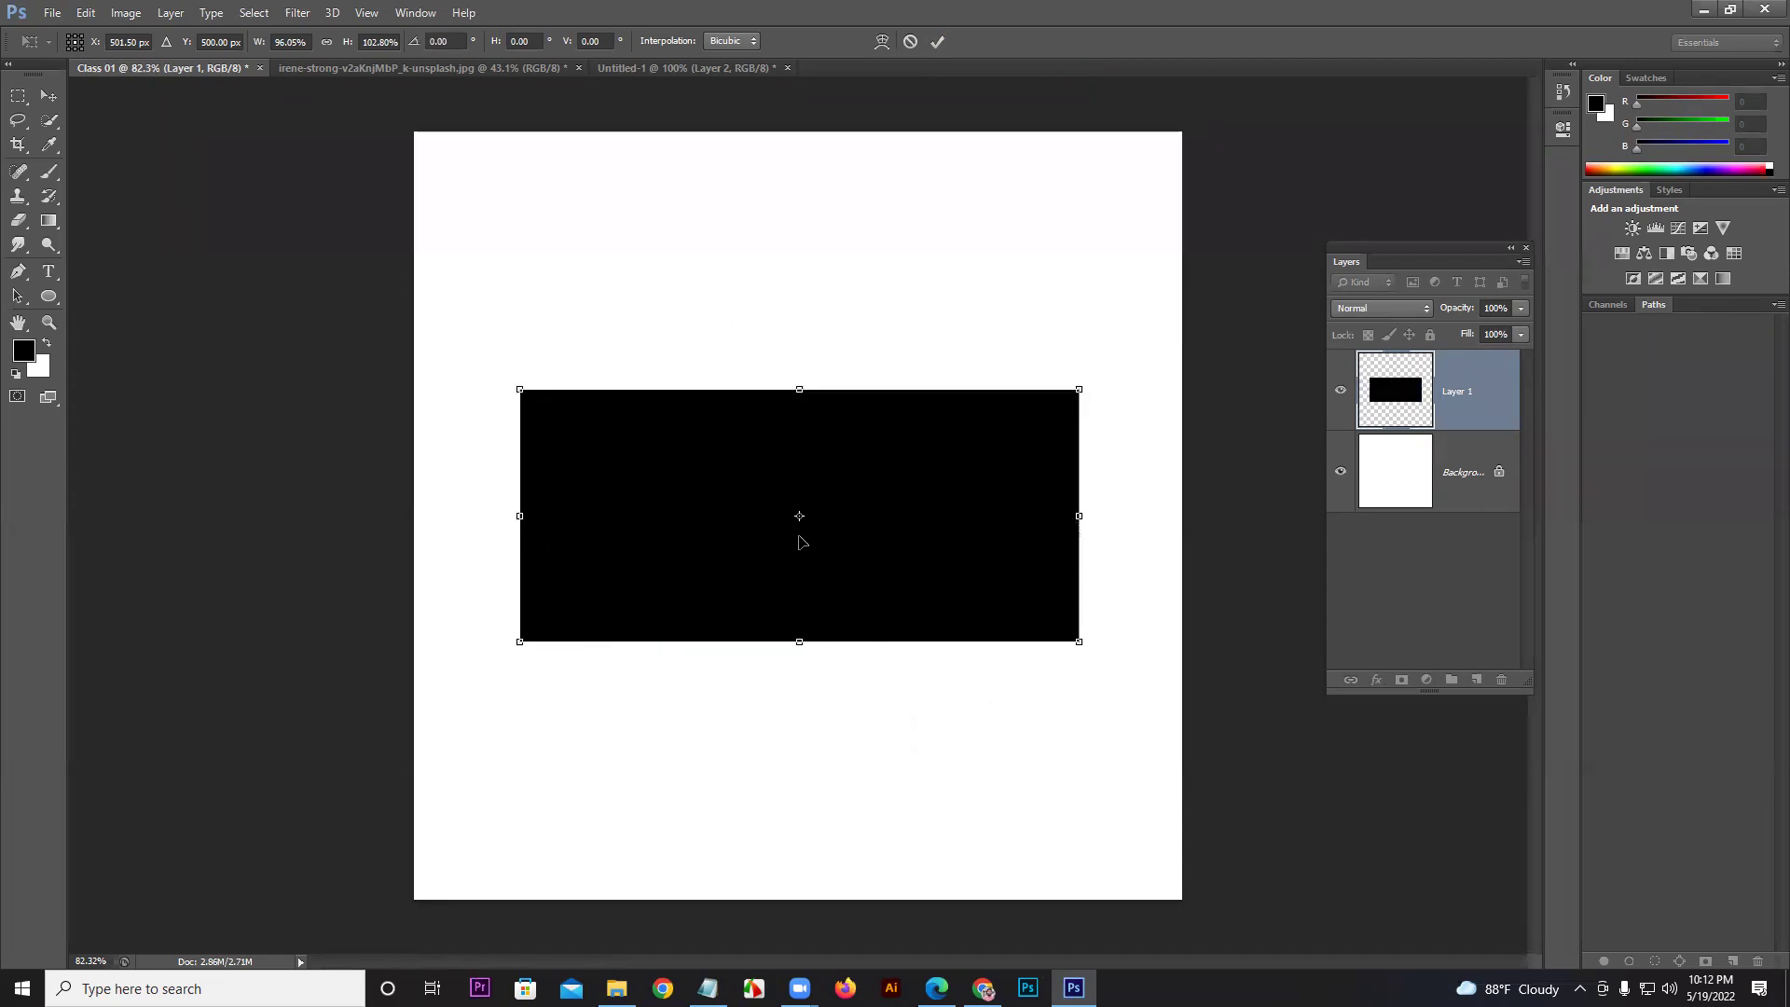
{"action": "left_click_drag", "start_coordinate": [800, 516], "coordinate": [519, 643]}
{"action": "left_click_drag", "start_coordinate": [1091, 387], "coordinate": [815, 739]}
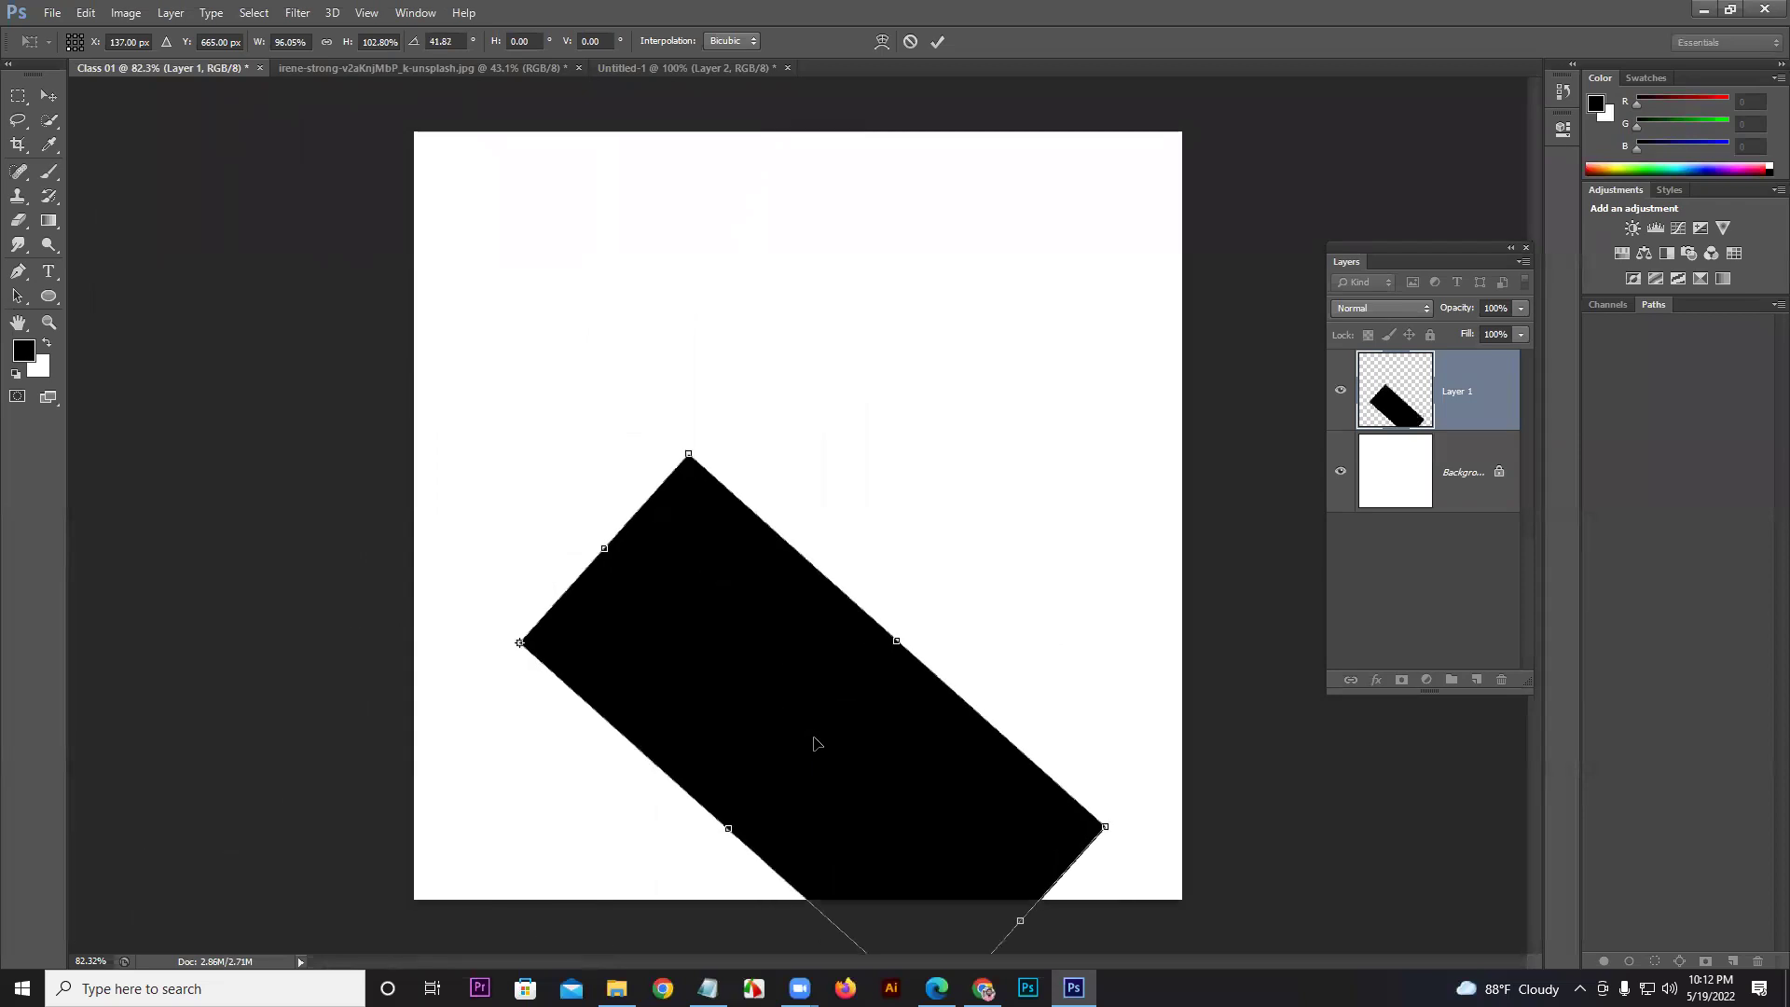
{"action": "key", "text": "ctrl+z"}
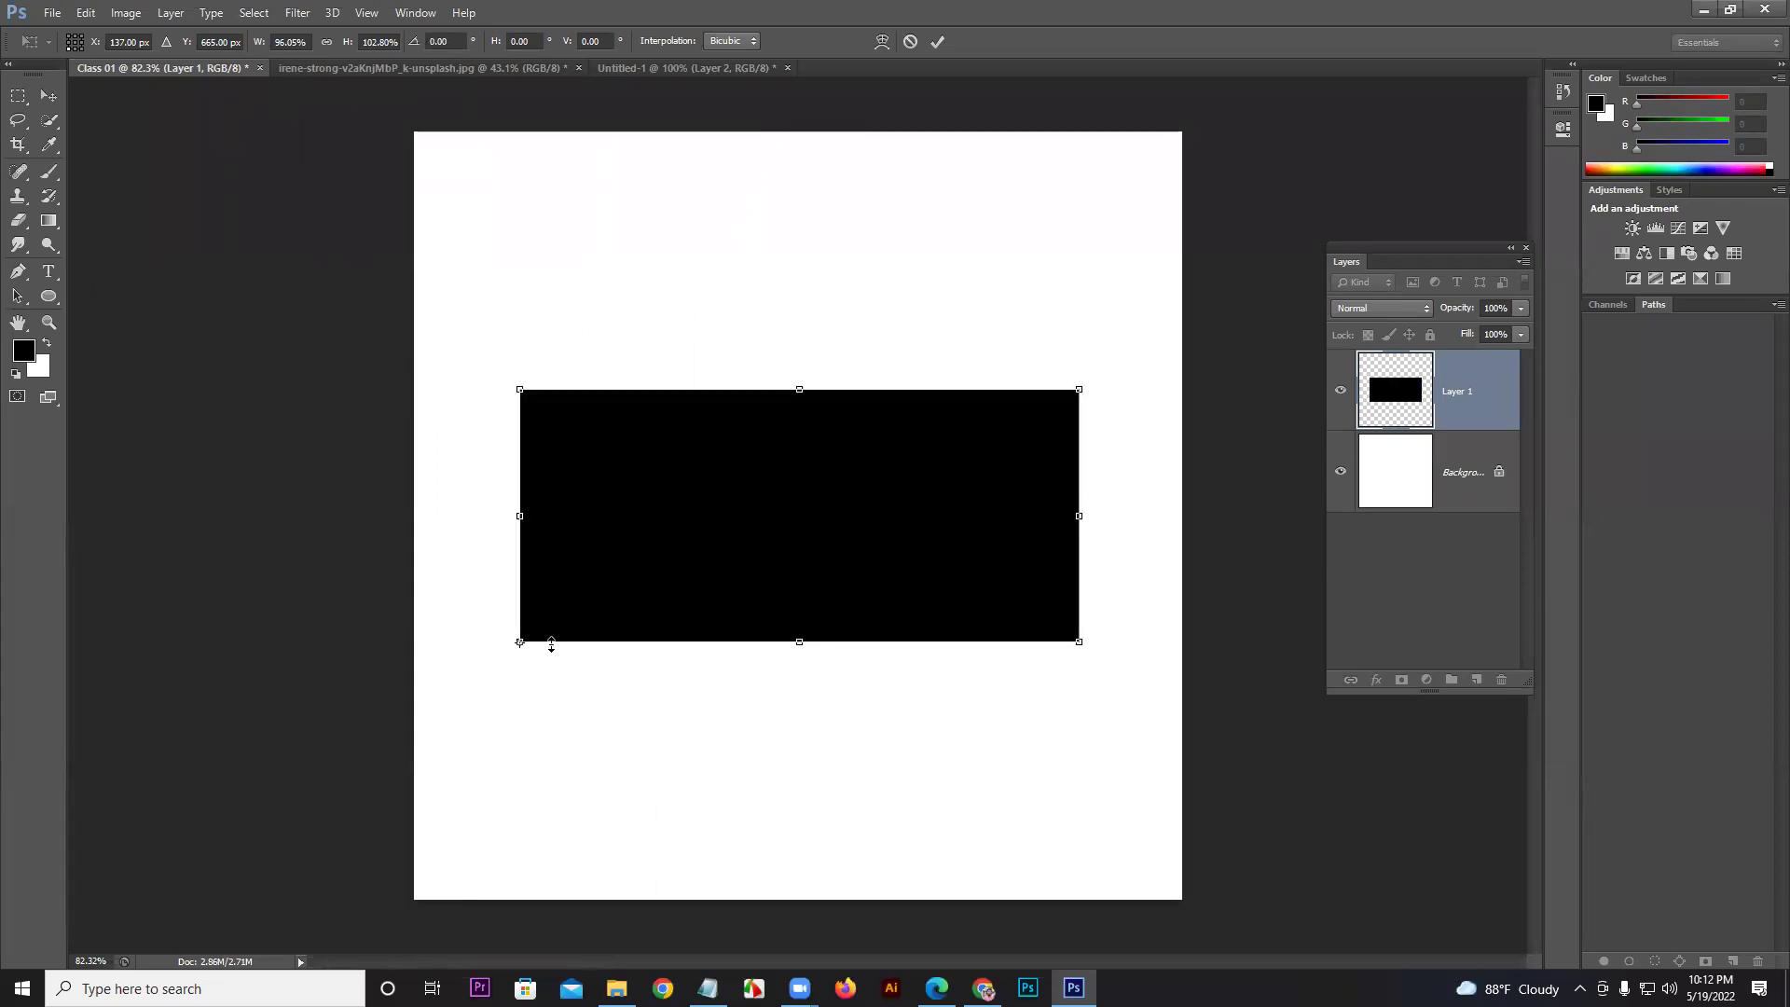
{"action": "left_click_drag", "start_coordinate": [520, 643], "coordinate": [807, 522]}
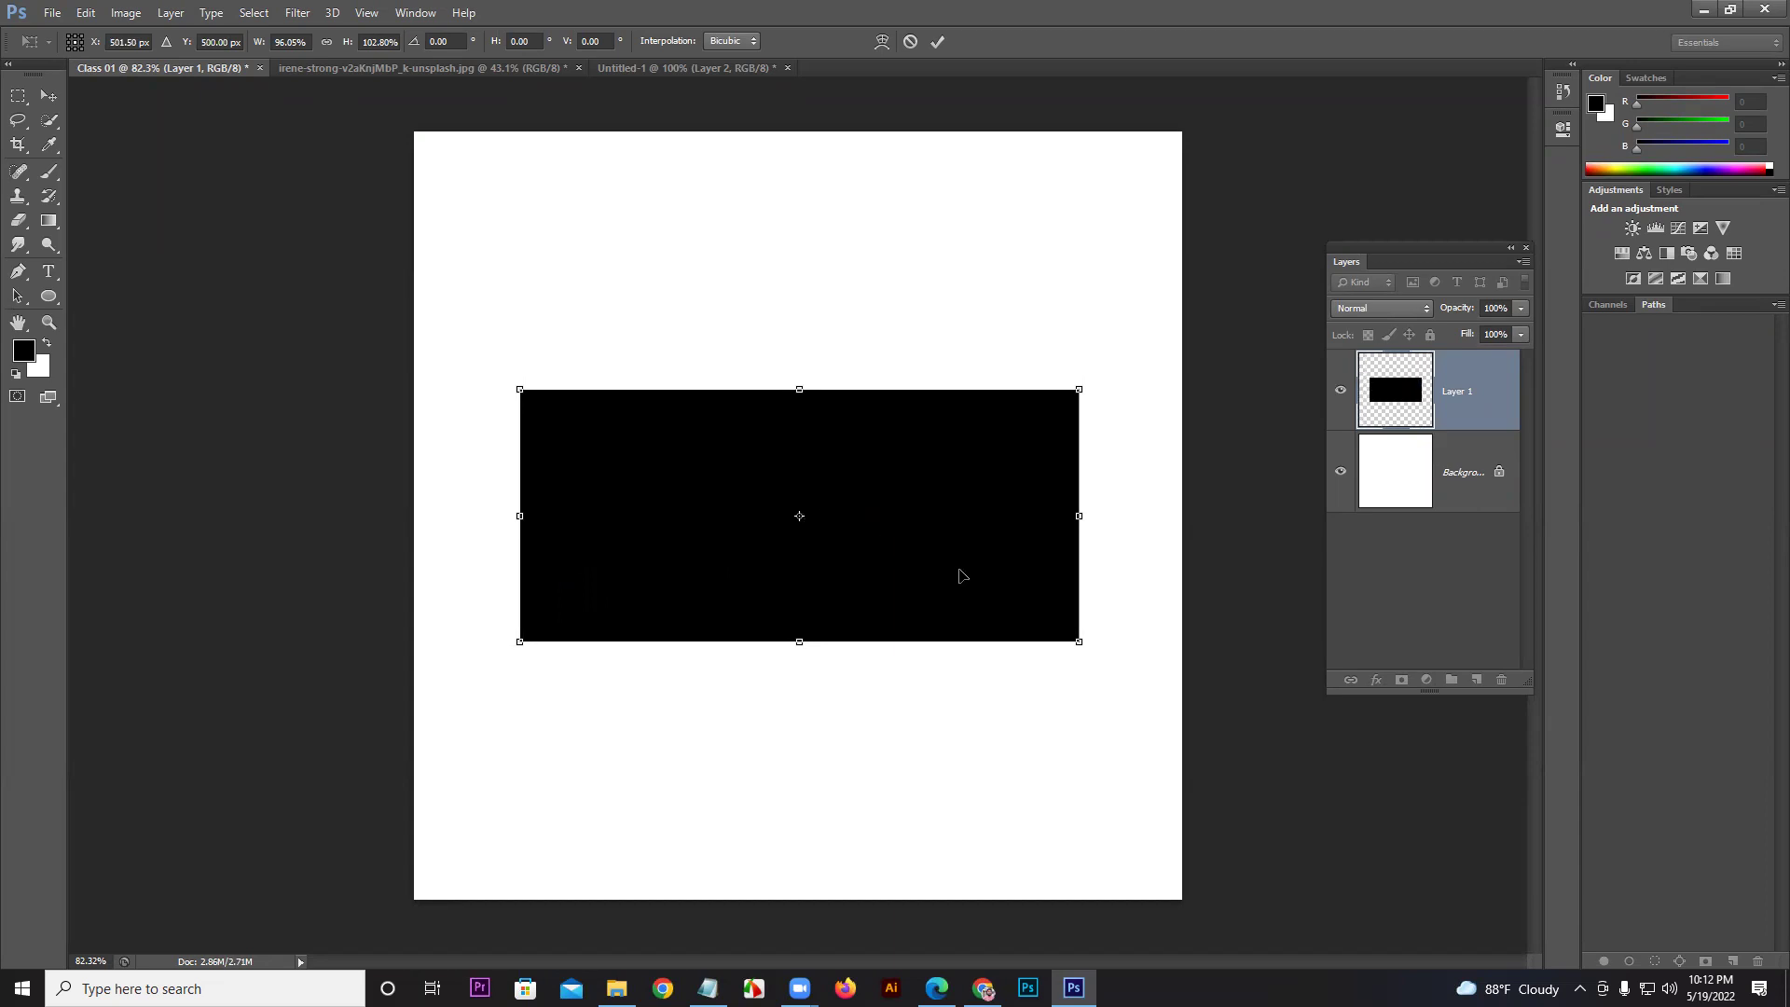
Step: Switch between Free Transform and Scale modes and resize the rectangle from its top-right corner
{"action": "right_click", "coordinate": [1015, 458]}
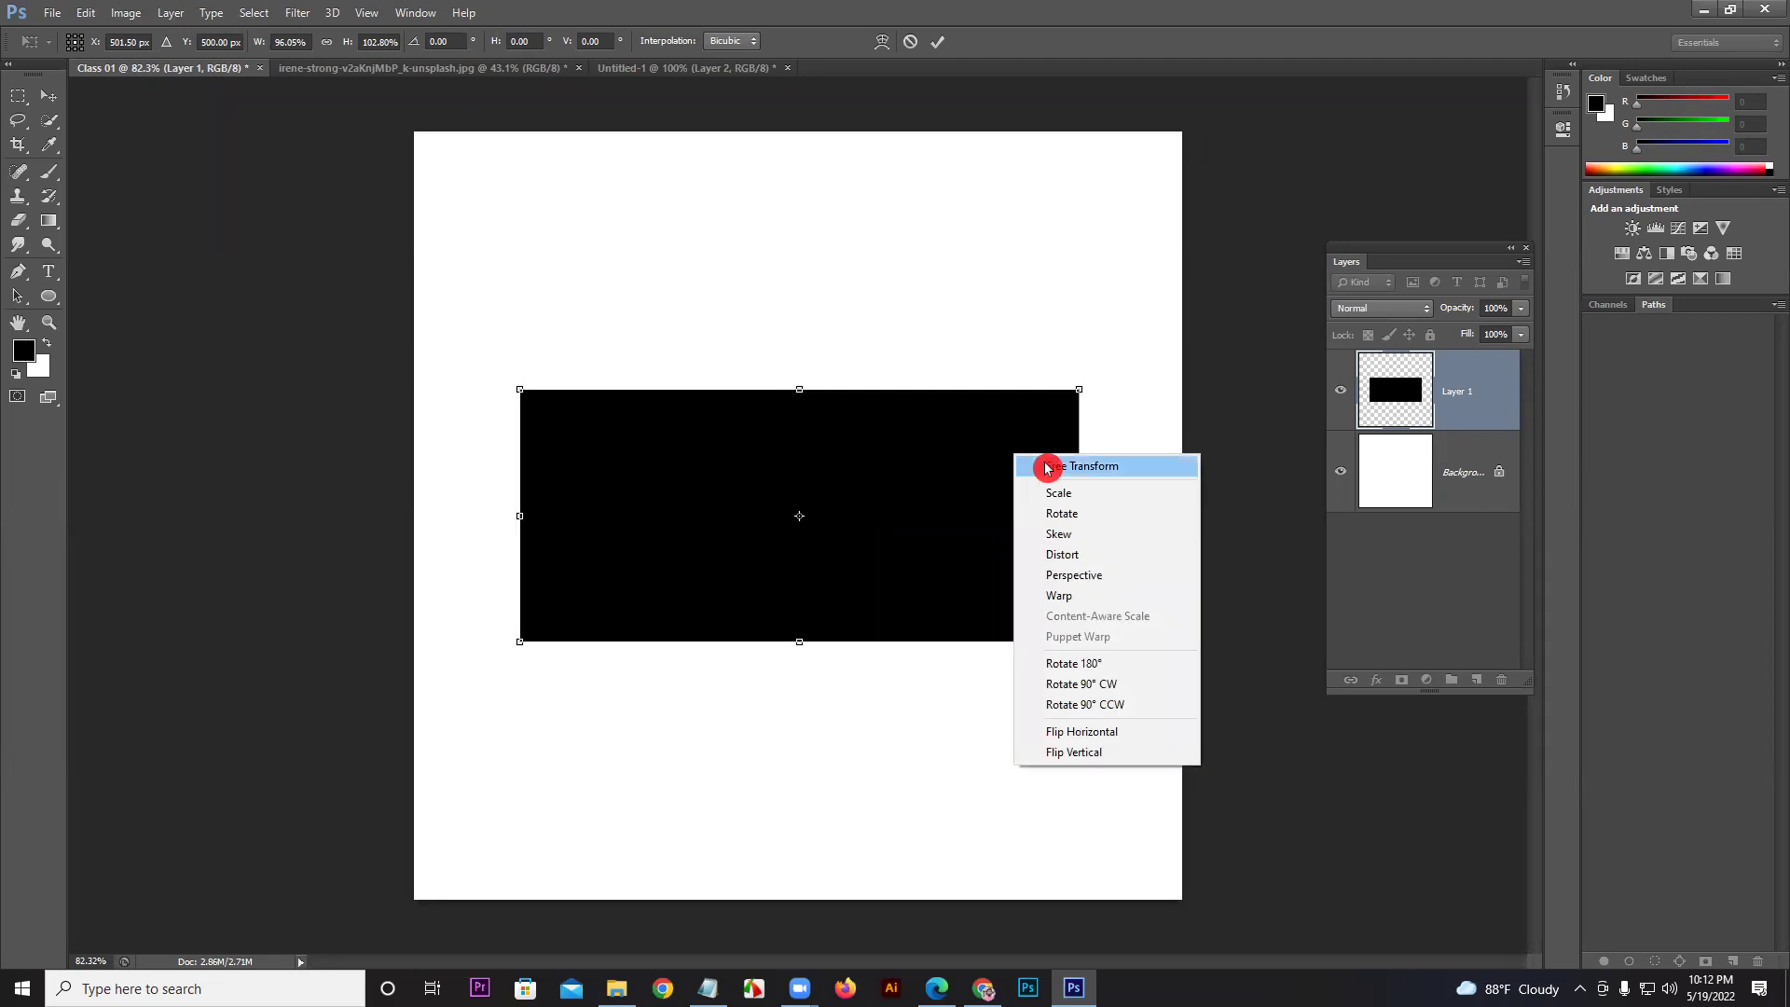
{"action": "left_click", "coordinate": [1046, 467]}
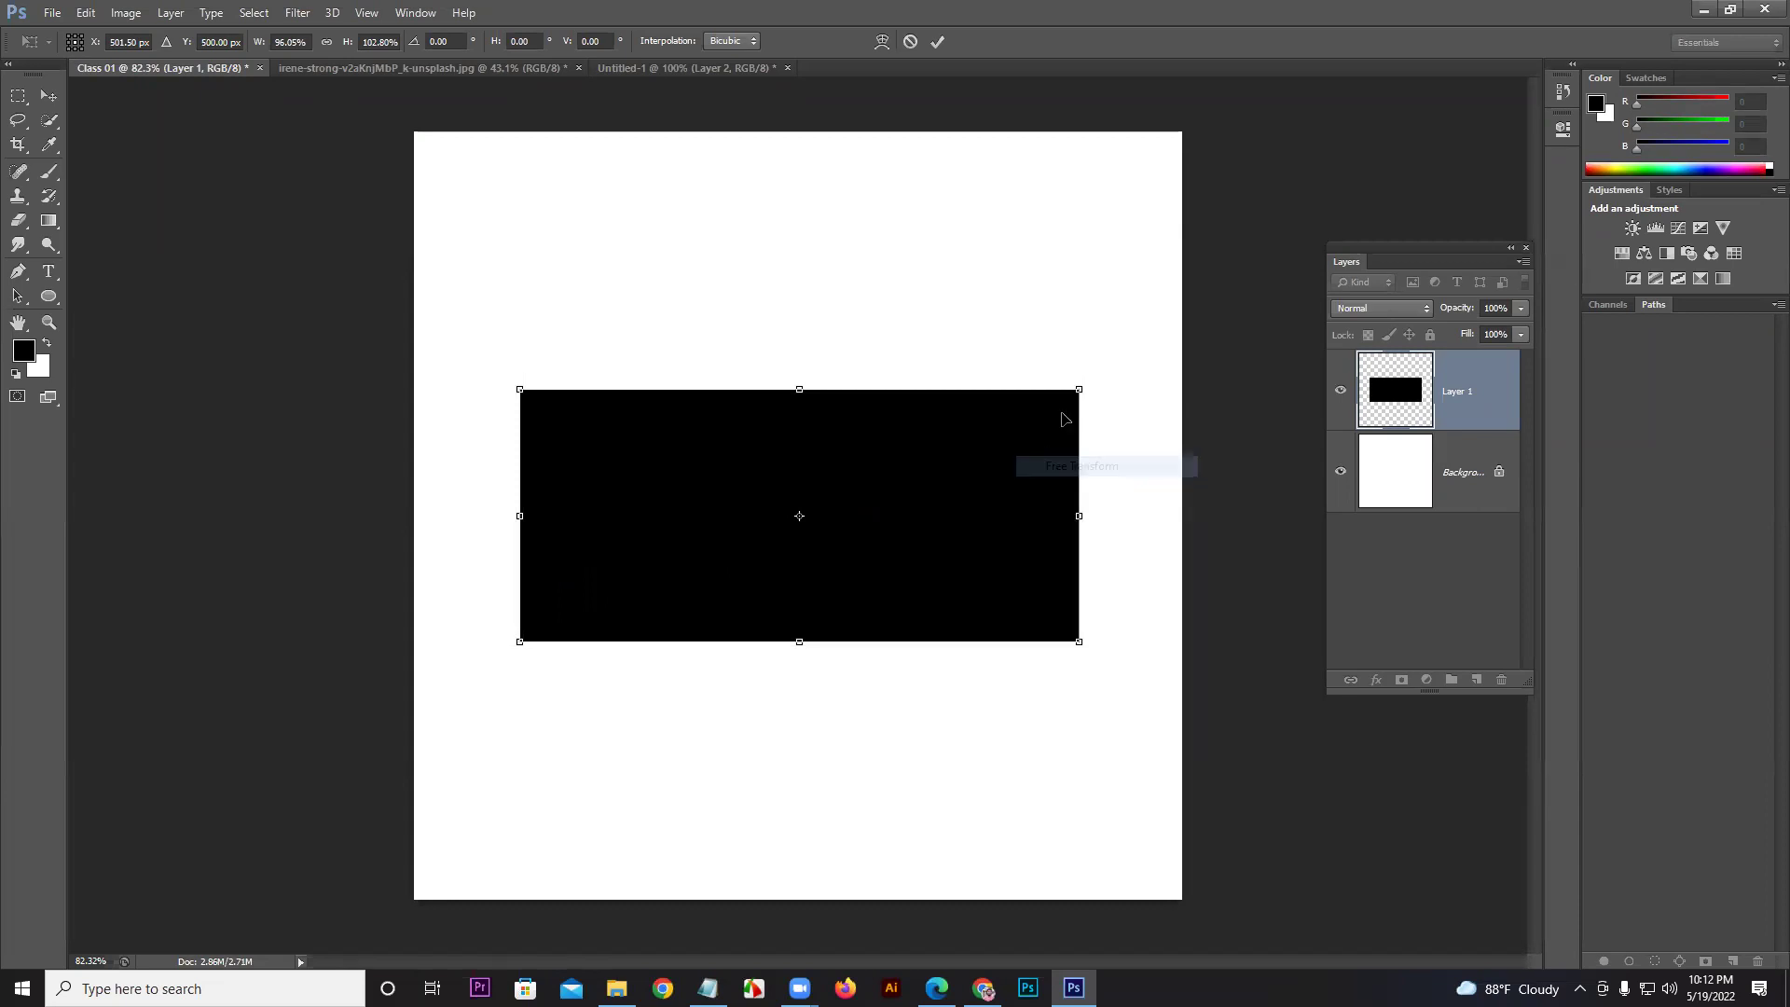
{"action": "mouse_move", "coordinate": [1077, 387]}
{"action": "left_mouse_down"}
{"action": "mouse_move", "coordinate": [1079, 336]}
{"action": "mouse_move", "coordinate": [1083, 392]}
{"action": "left_mouse_up"}
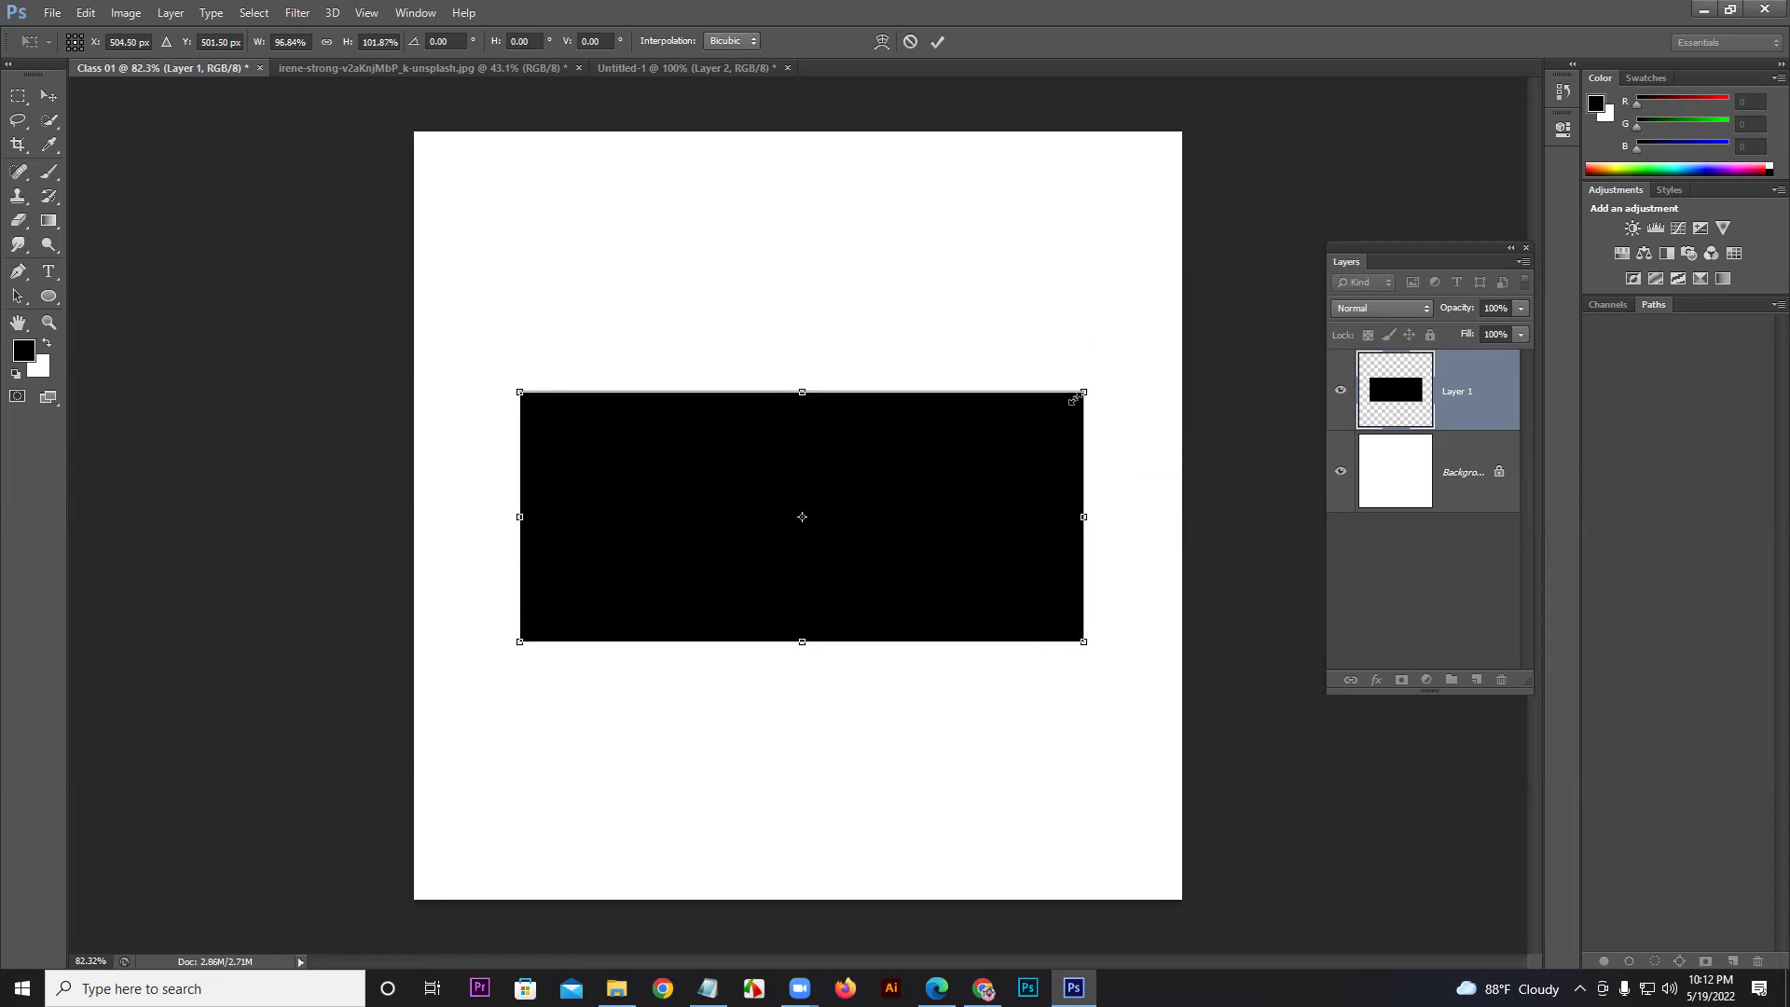
{"action": "right_click", "coordinate": [855, 459]}
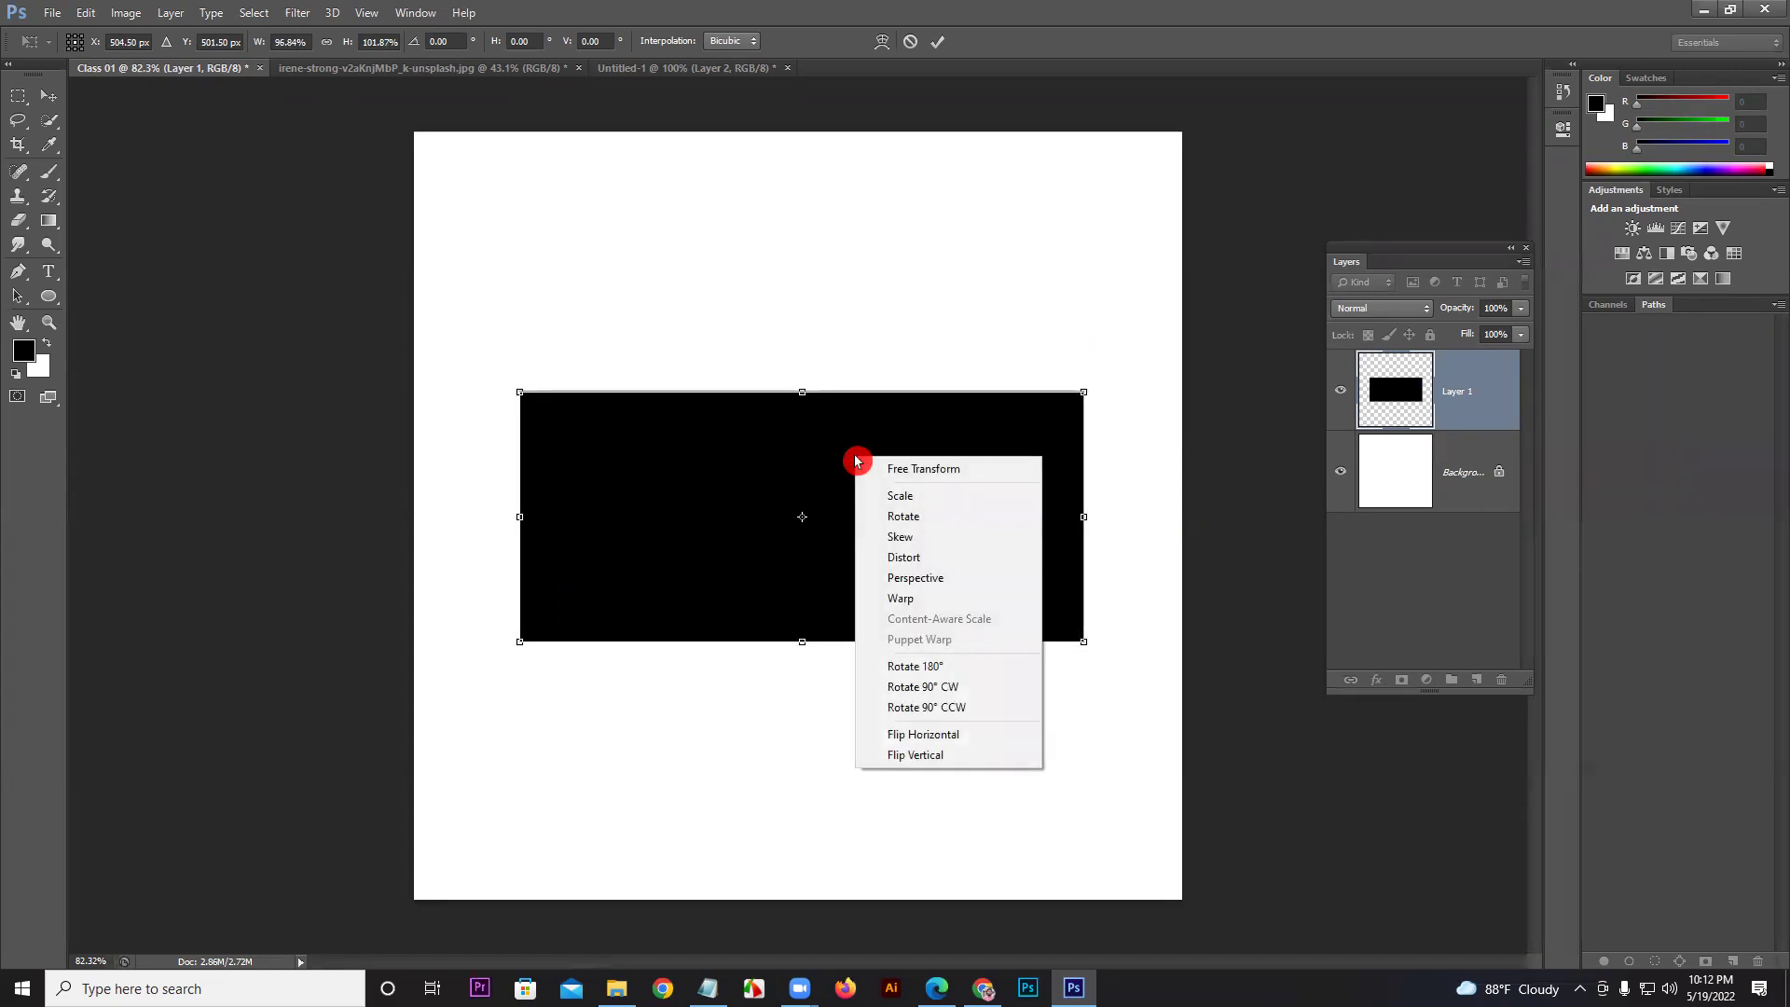
{"action": "left_click", "coordinate": [884, 502]}
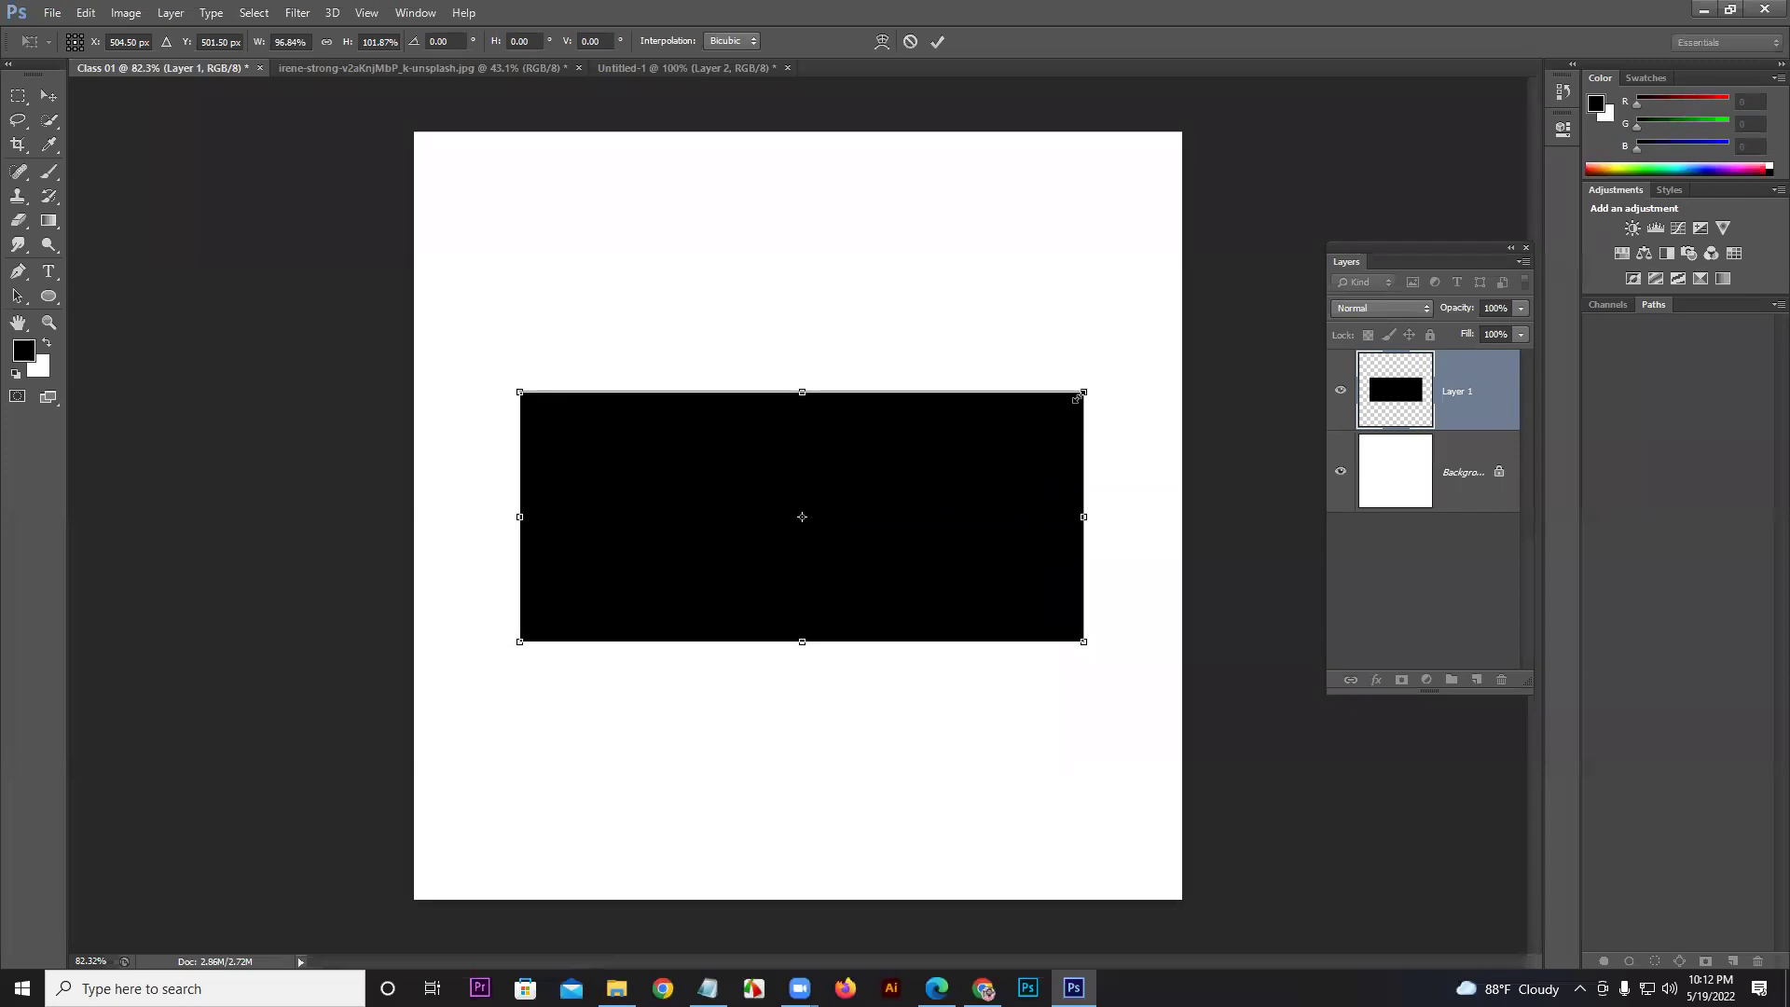
{"action": "left_click_drag", "start_coordinate": [1087, 376], "coordinate": [1098, 423]}
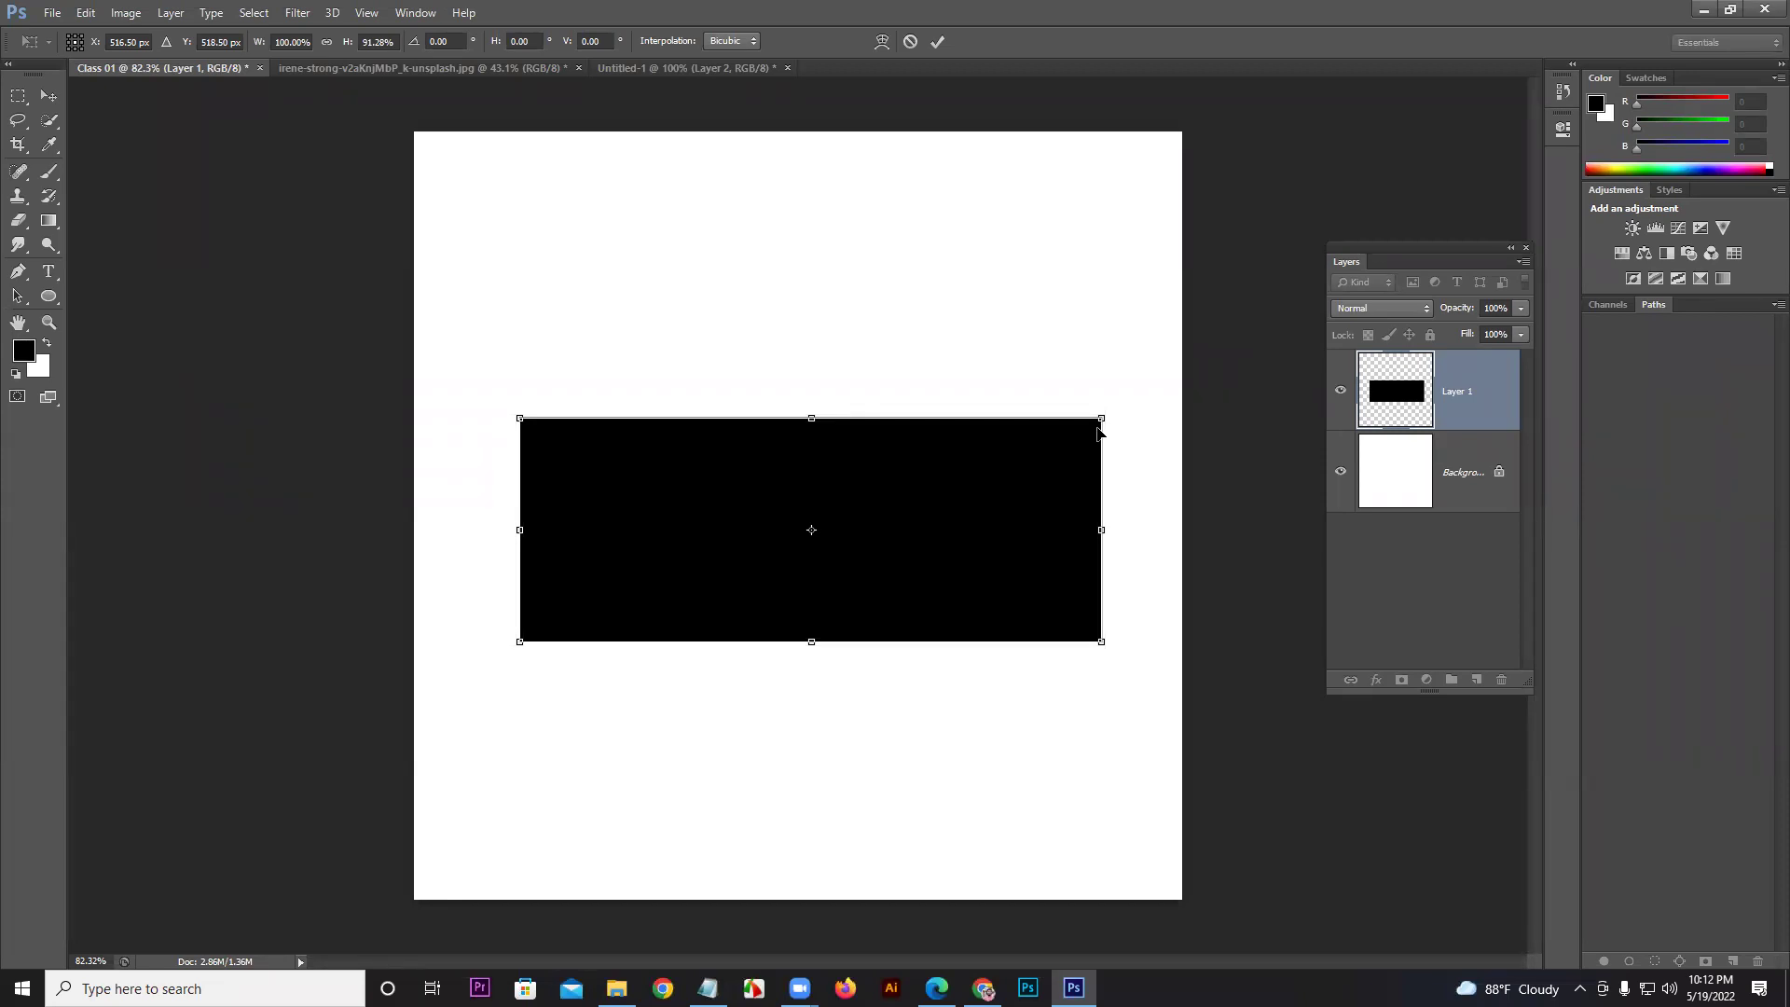
Step: Try rotations about several pivot points, then move the upright rectangle below centre and commit
{"action": "right_click", "coordinate": [802, 483]}
{"action": "left_click", "coordinate": [823, 541]}
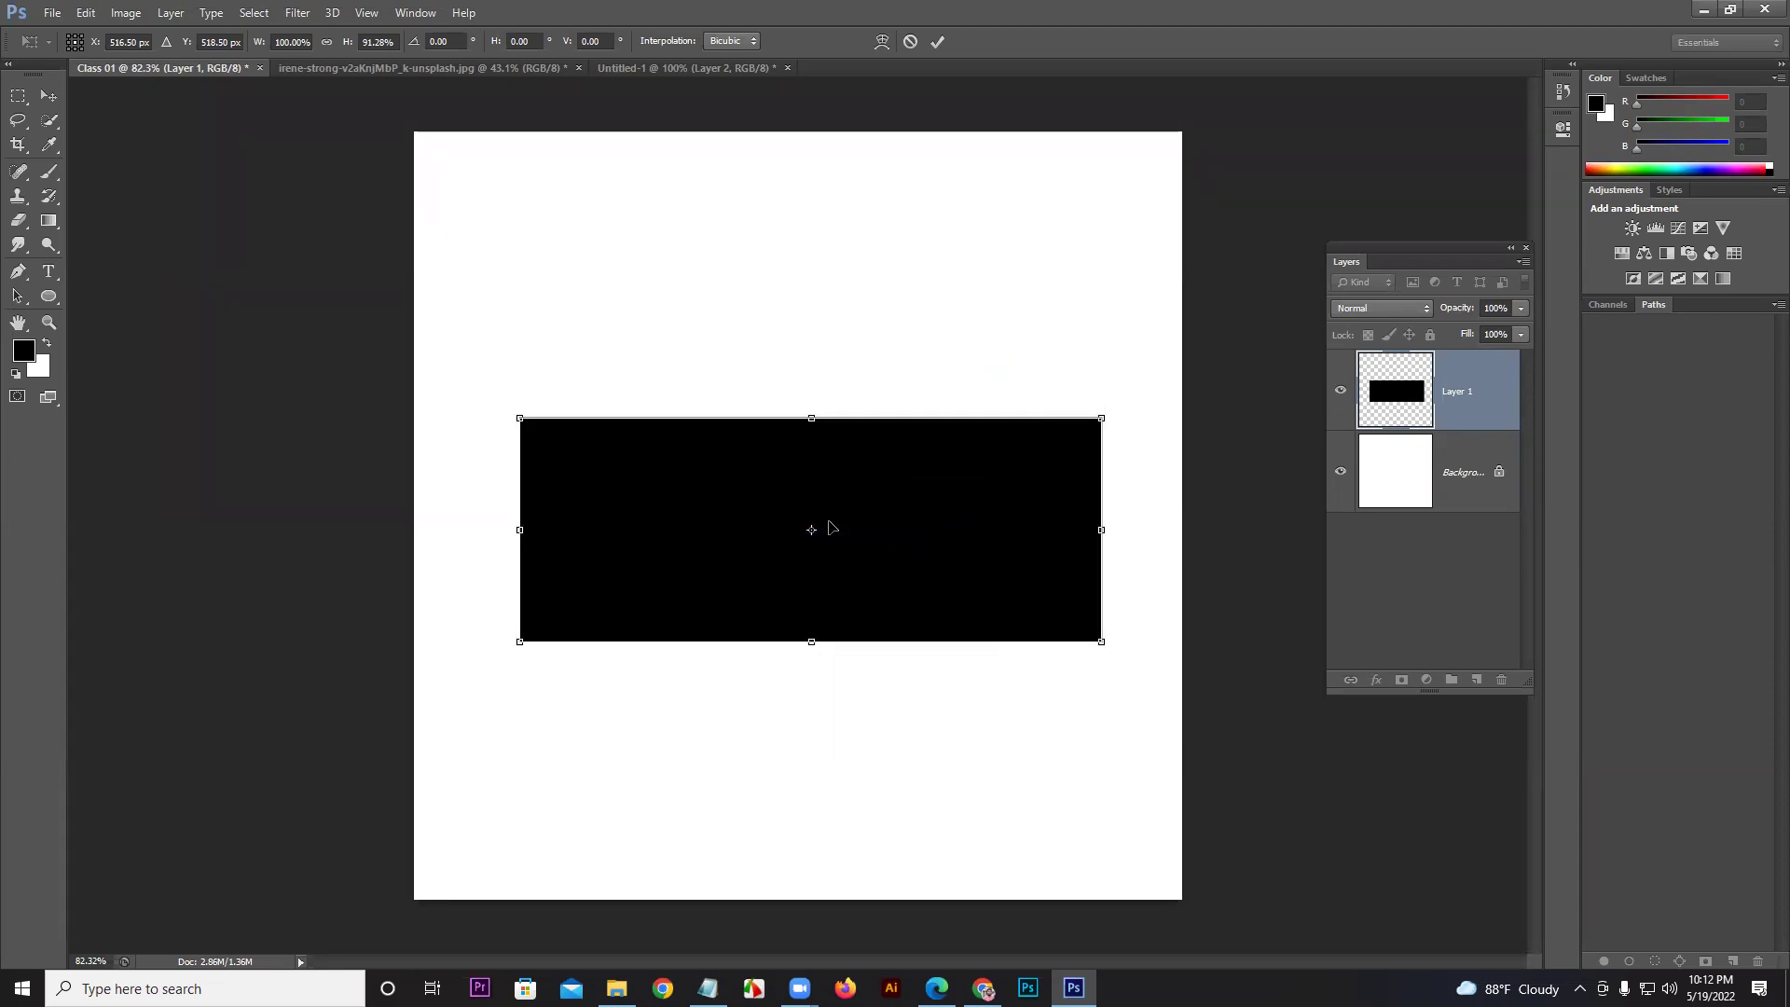
{"action": "mouse_move", "coordinate": [812, 531]}
{"action": "left_mouse_down"}
{"action": "mouse_move", "coordinate": [817, 418]}
{"action": "mouse_move", "coordinate": [797, 538]}
{"action": "mouse_move", "coordinate": [811, 530]}
{"action": "left_mouse_up"}
{"action": "left_click_drag", "start_coordinate": [1107, 415], "coordinate": [482, 646]}
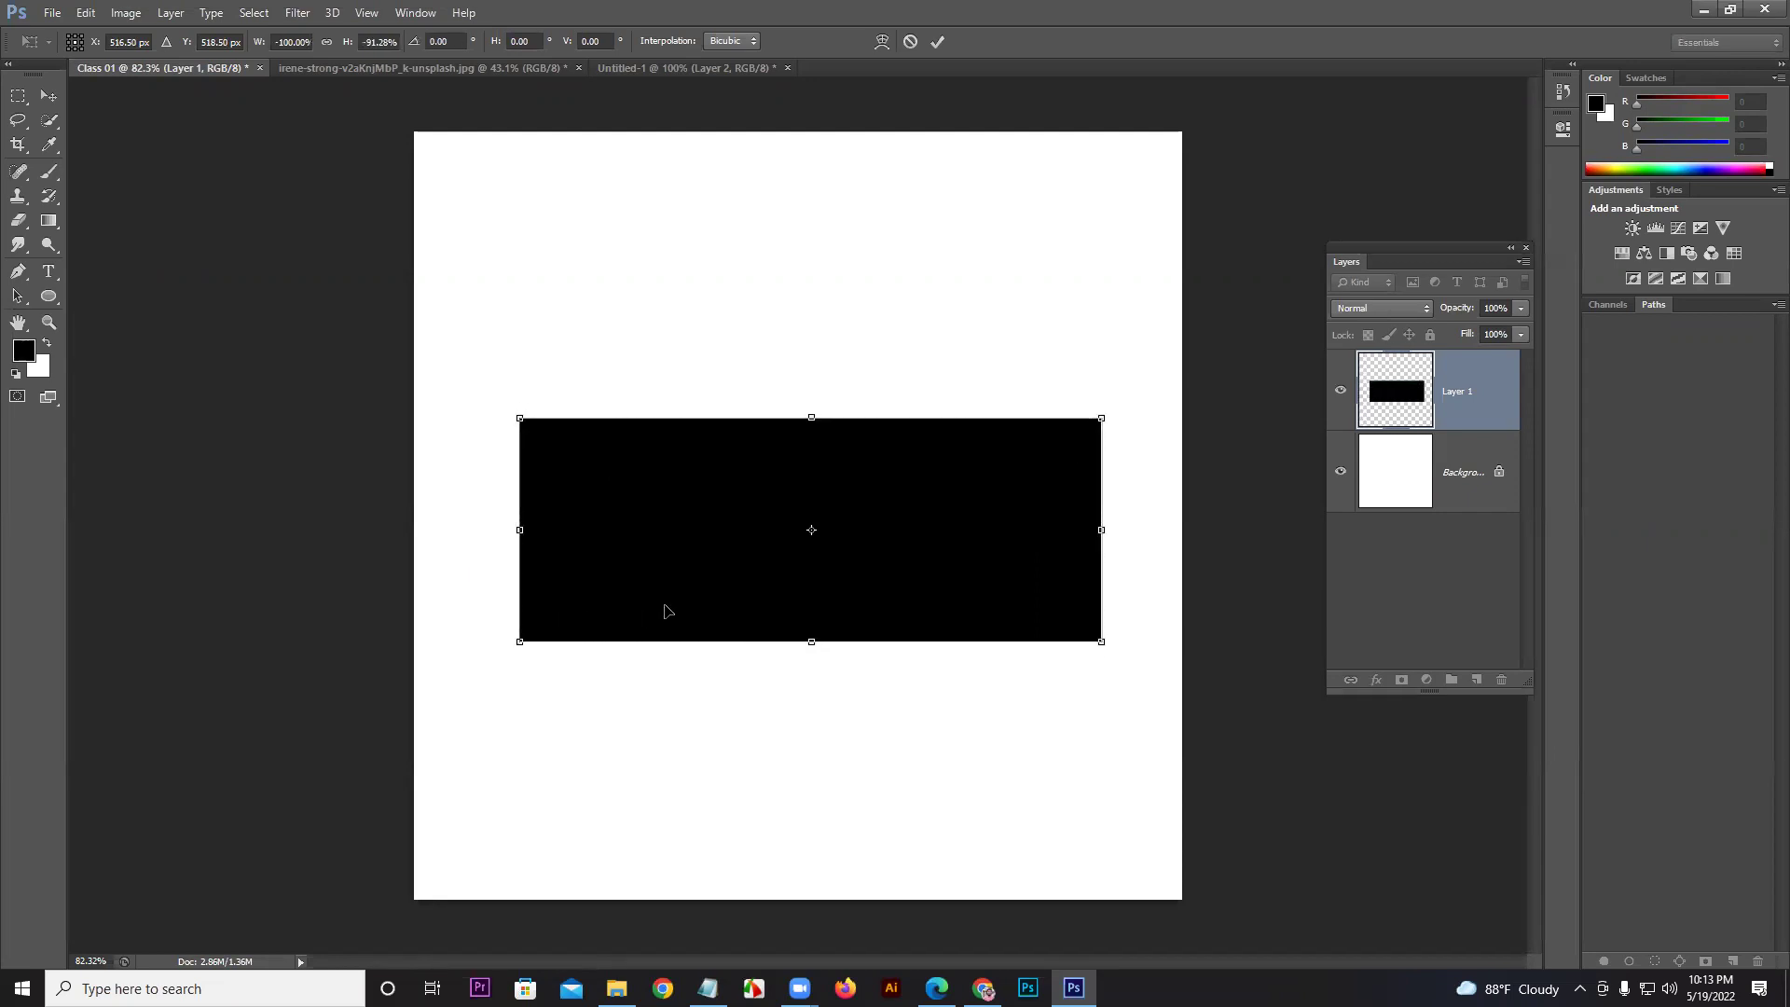
{"action": "left_click_drag", "start_coordinate": [812, 530], "coordinate": [811, 417]}
{"action": "left_click_drag", "start_coordinate": [1103, 394], "coordinate": [547, 486]}
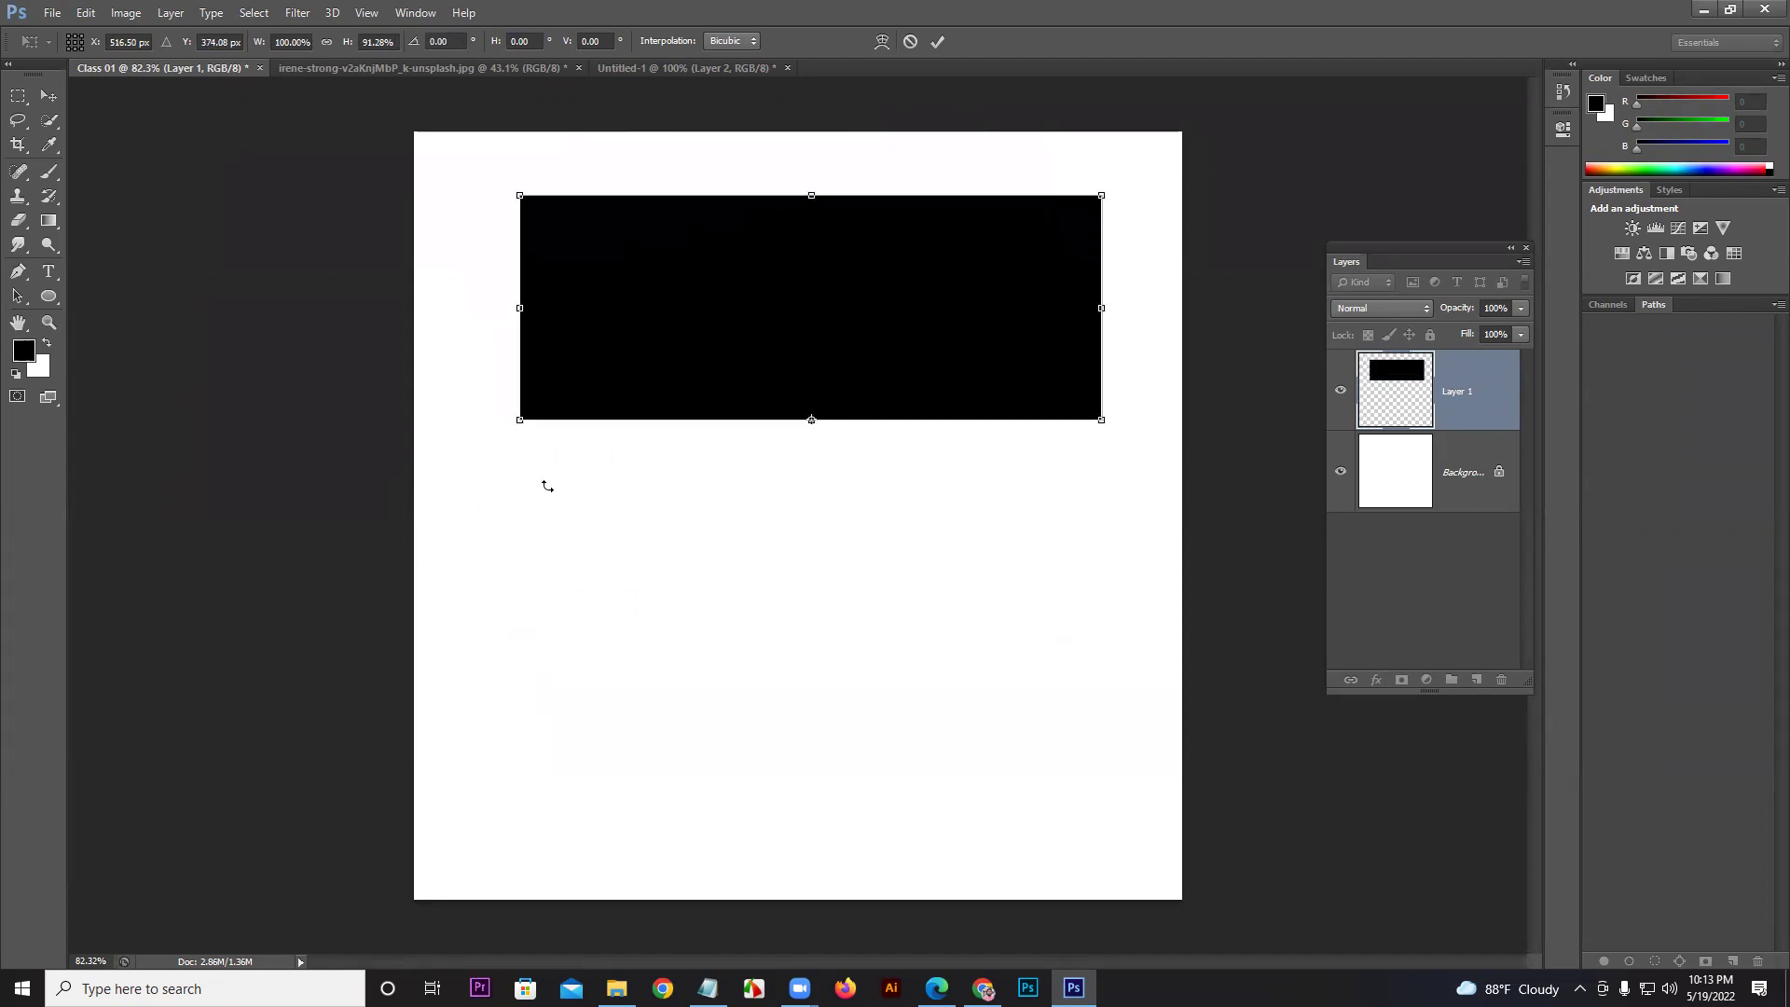
{"action": "left_click_drag", "start_coordinate": [813, 422], "coordinate": [815, 579]}
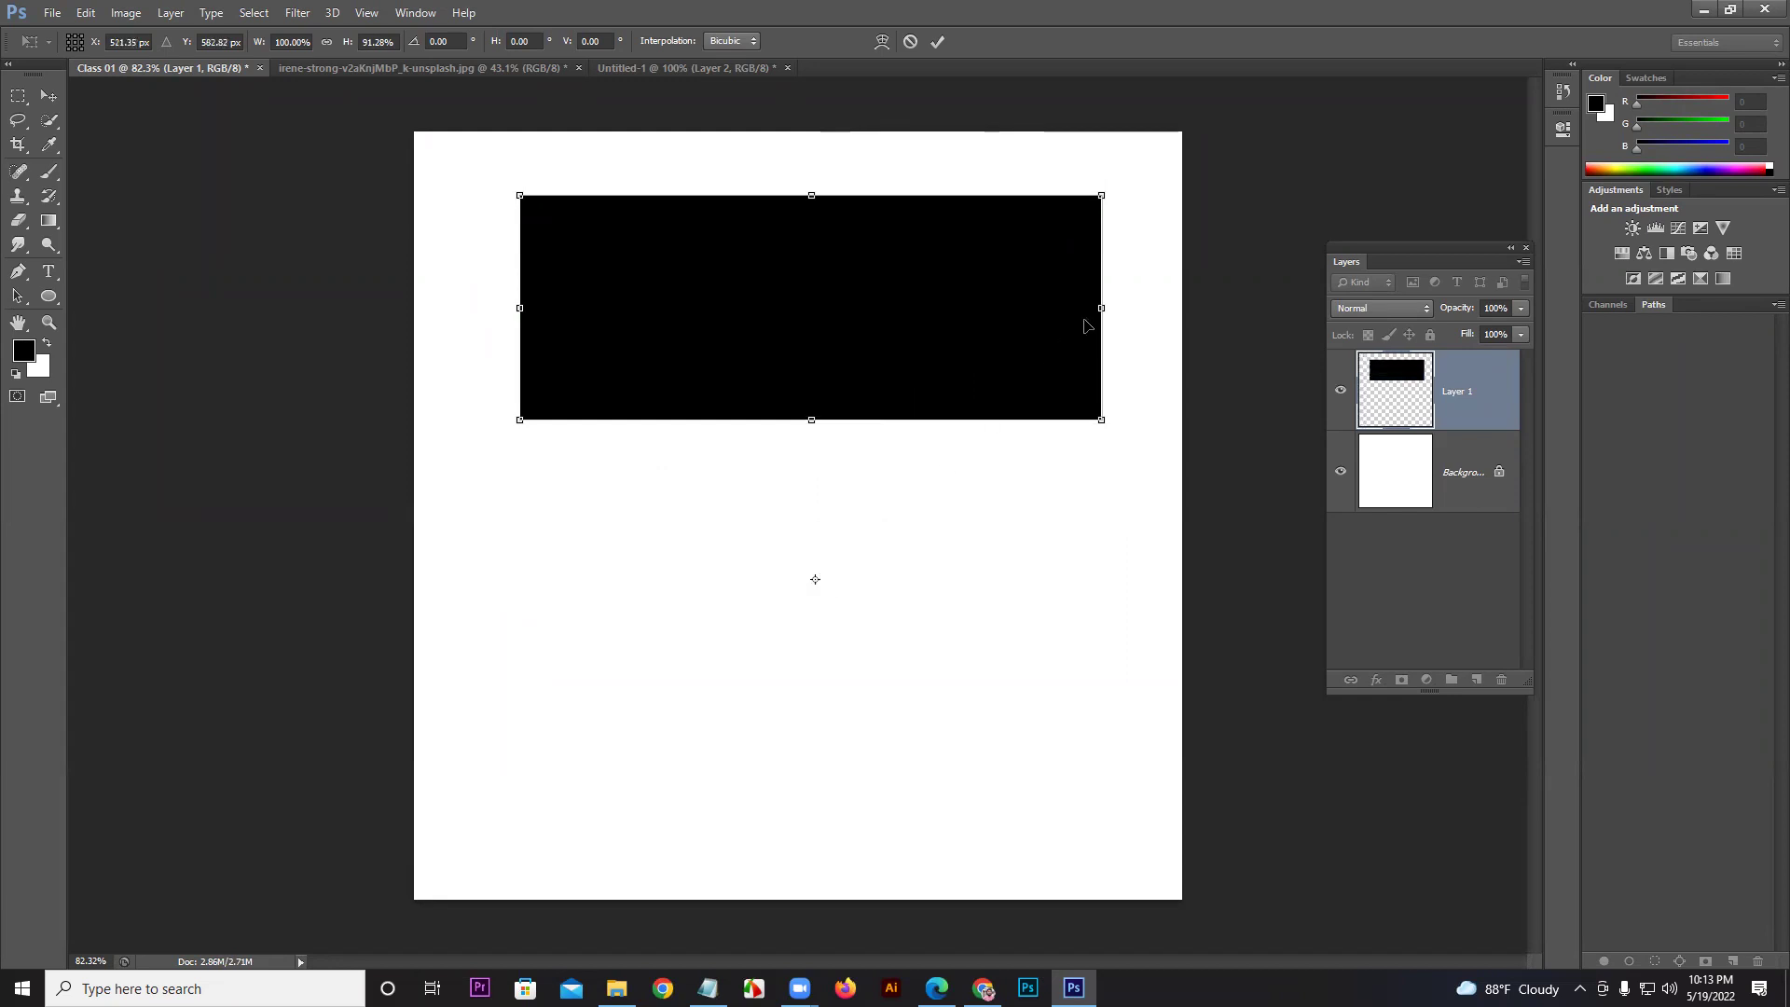
{"action": "left_click_drag", "start_coordinate": [1131, 220], "coordinate": [857, 518]}
{"action": "mouse_move", "coordinate": [833, 338]}
{"action": "left_mouse_down"}
{"action": "mouse_move", "coordinate": [851, 599]}
{"action": "mouse_move", "coordinate": [836, 614]}
{"action": "left_mouse_up"}
{"action": "left_click", "coordinate": [938, 54]}
Step: Distort the black rectangle by dragging its right-side corners and edge outward
{"action": "right_click", "coordinate": [868, 571]}
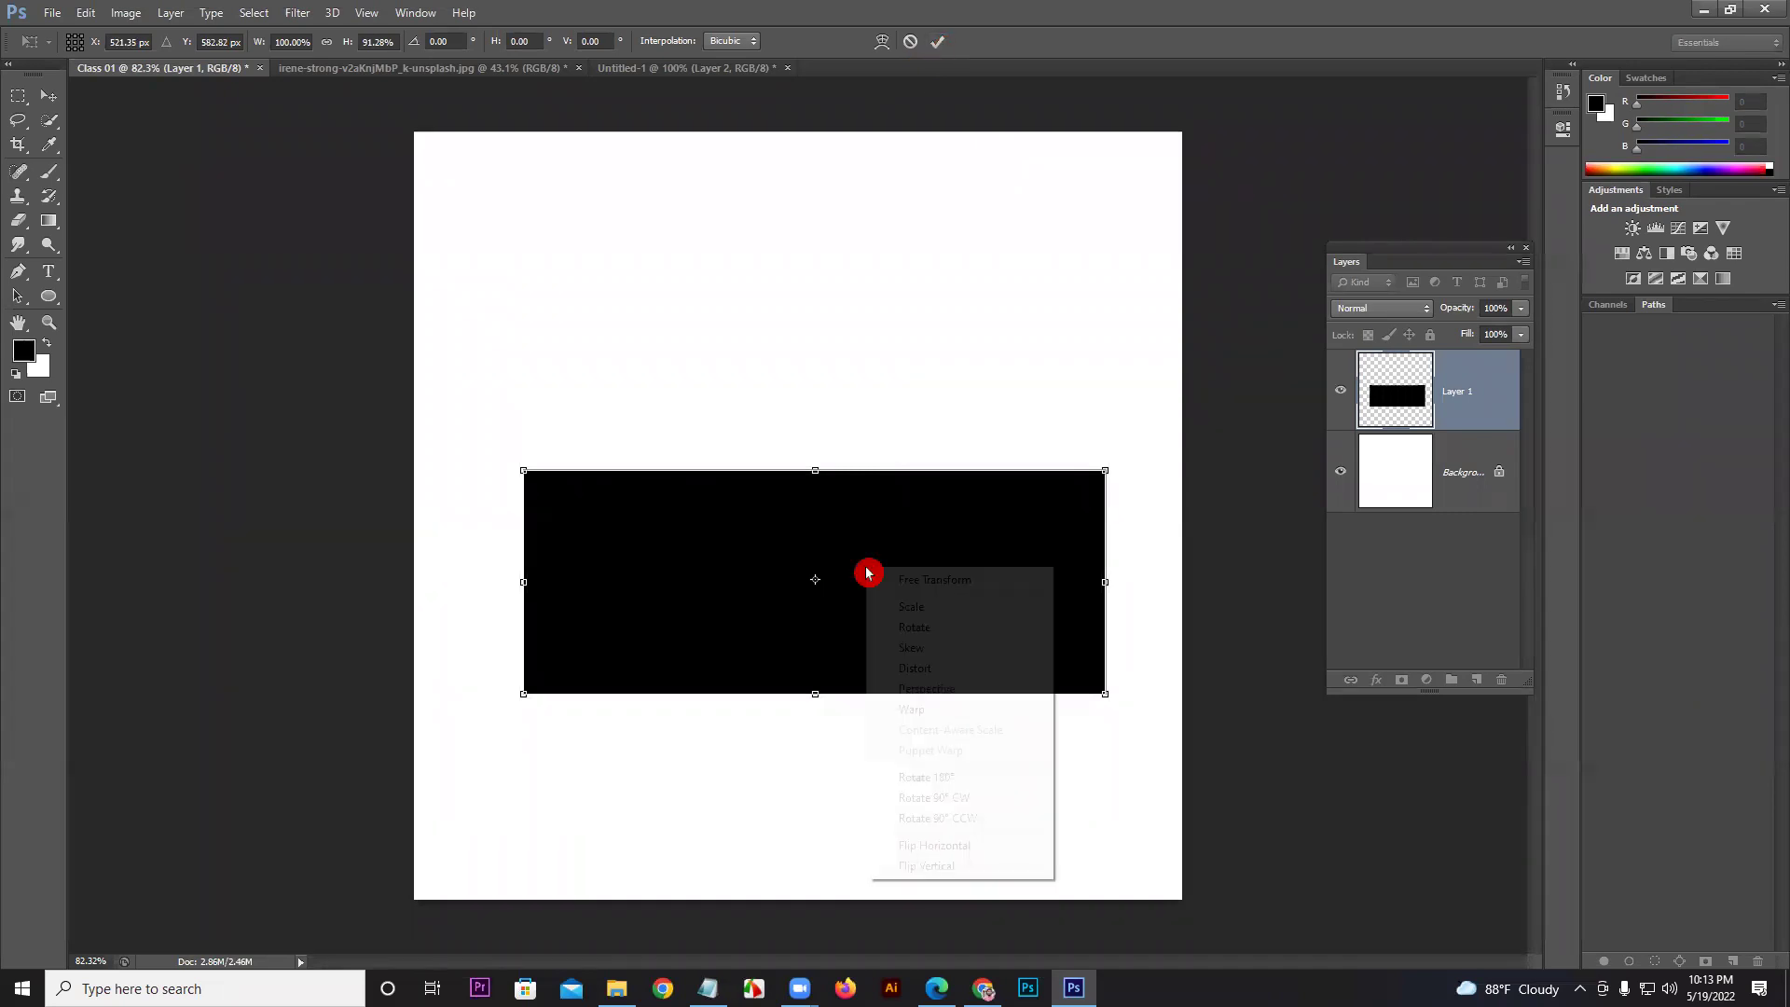
{"action": "left_click", "coordinate": [914, 668]}
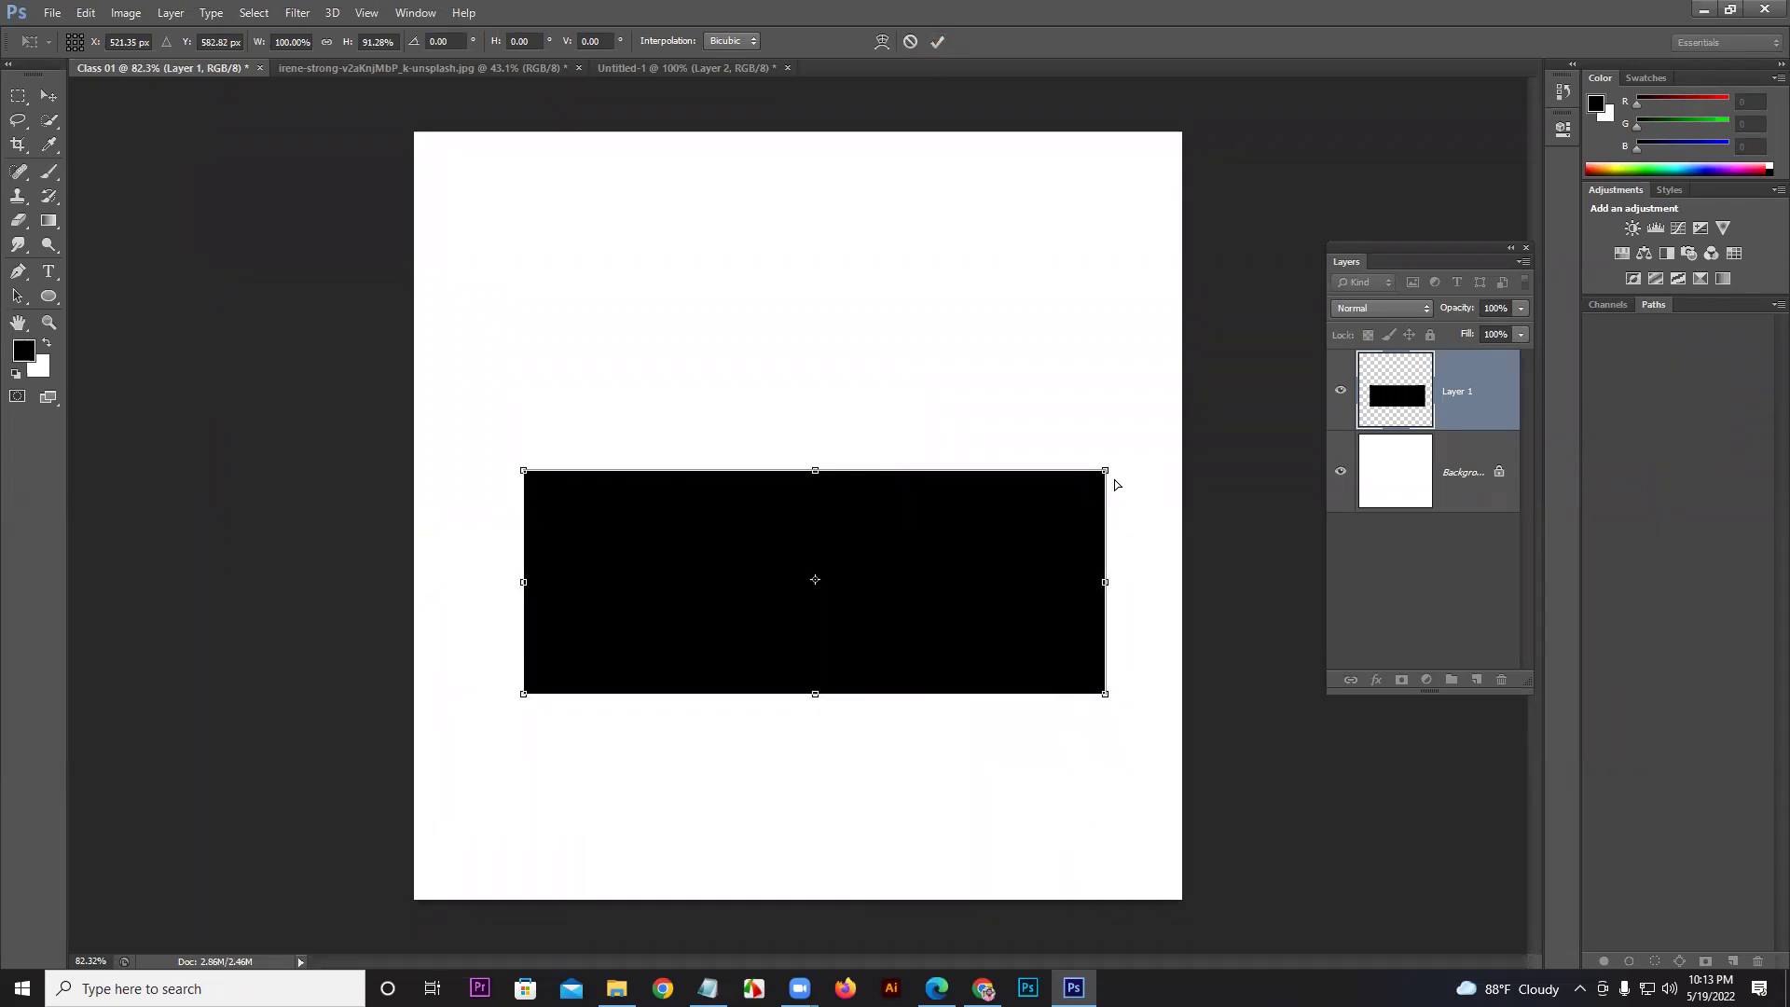
{"action": "left_click_drag", "start_coordinate": [1105, 473], "coordinate": [989, 433]}
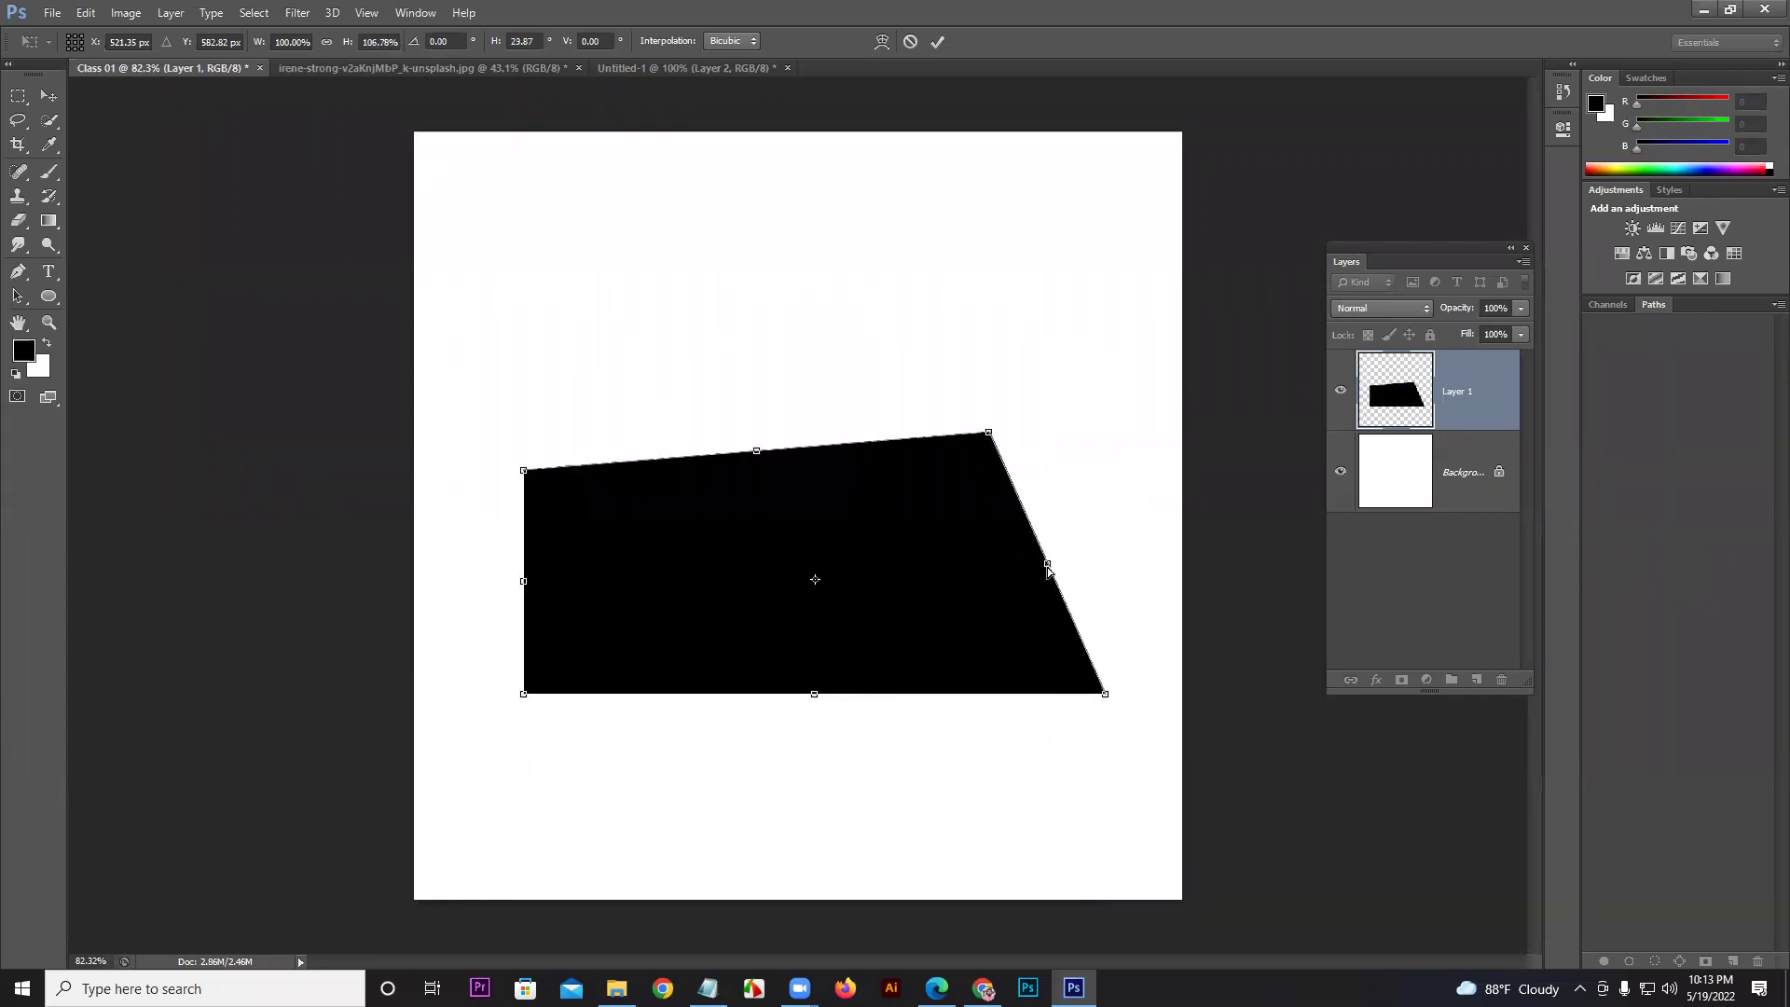
{"action": "left_click_drag", "start_coordinate": [1051, 568], "coordinate": [1109, 547]}
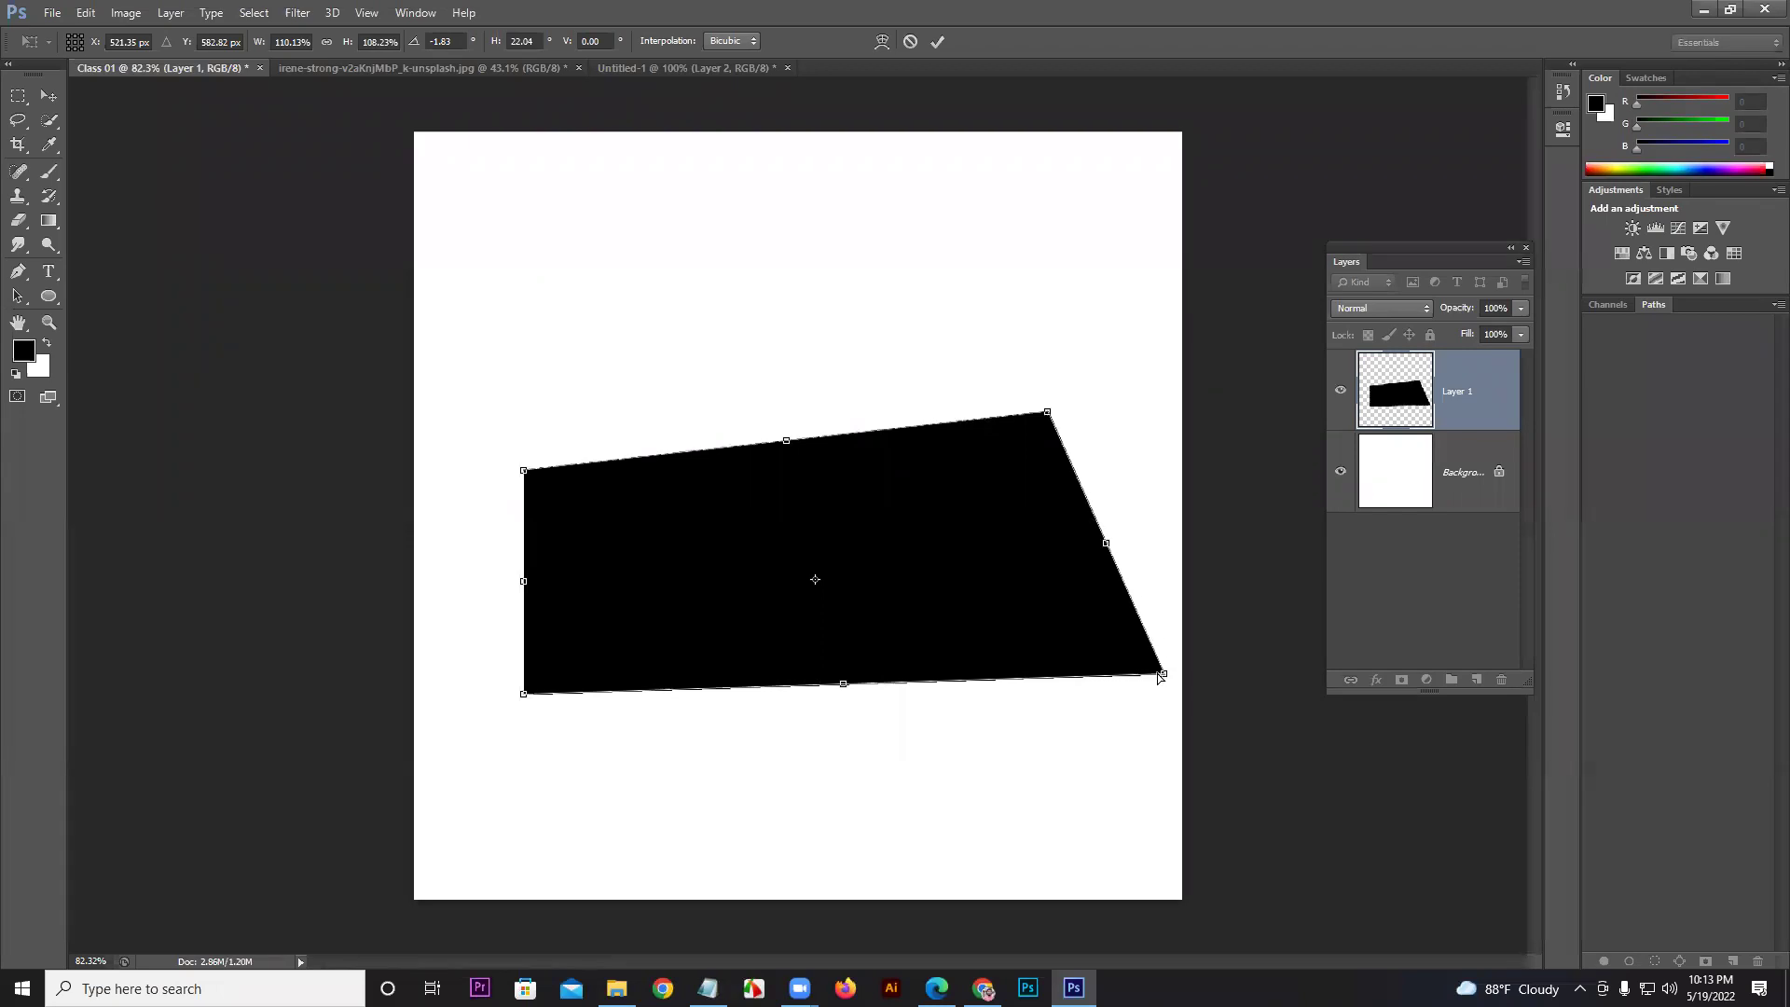
{"action": "left_click_drag", "start_coordinate": [1163, 673], "coordinate": [1062, 788]}
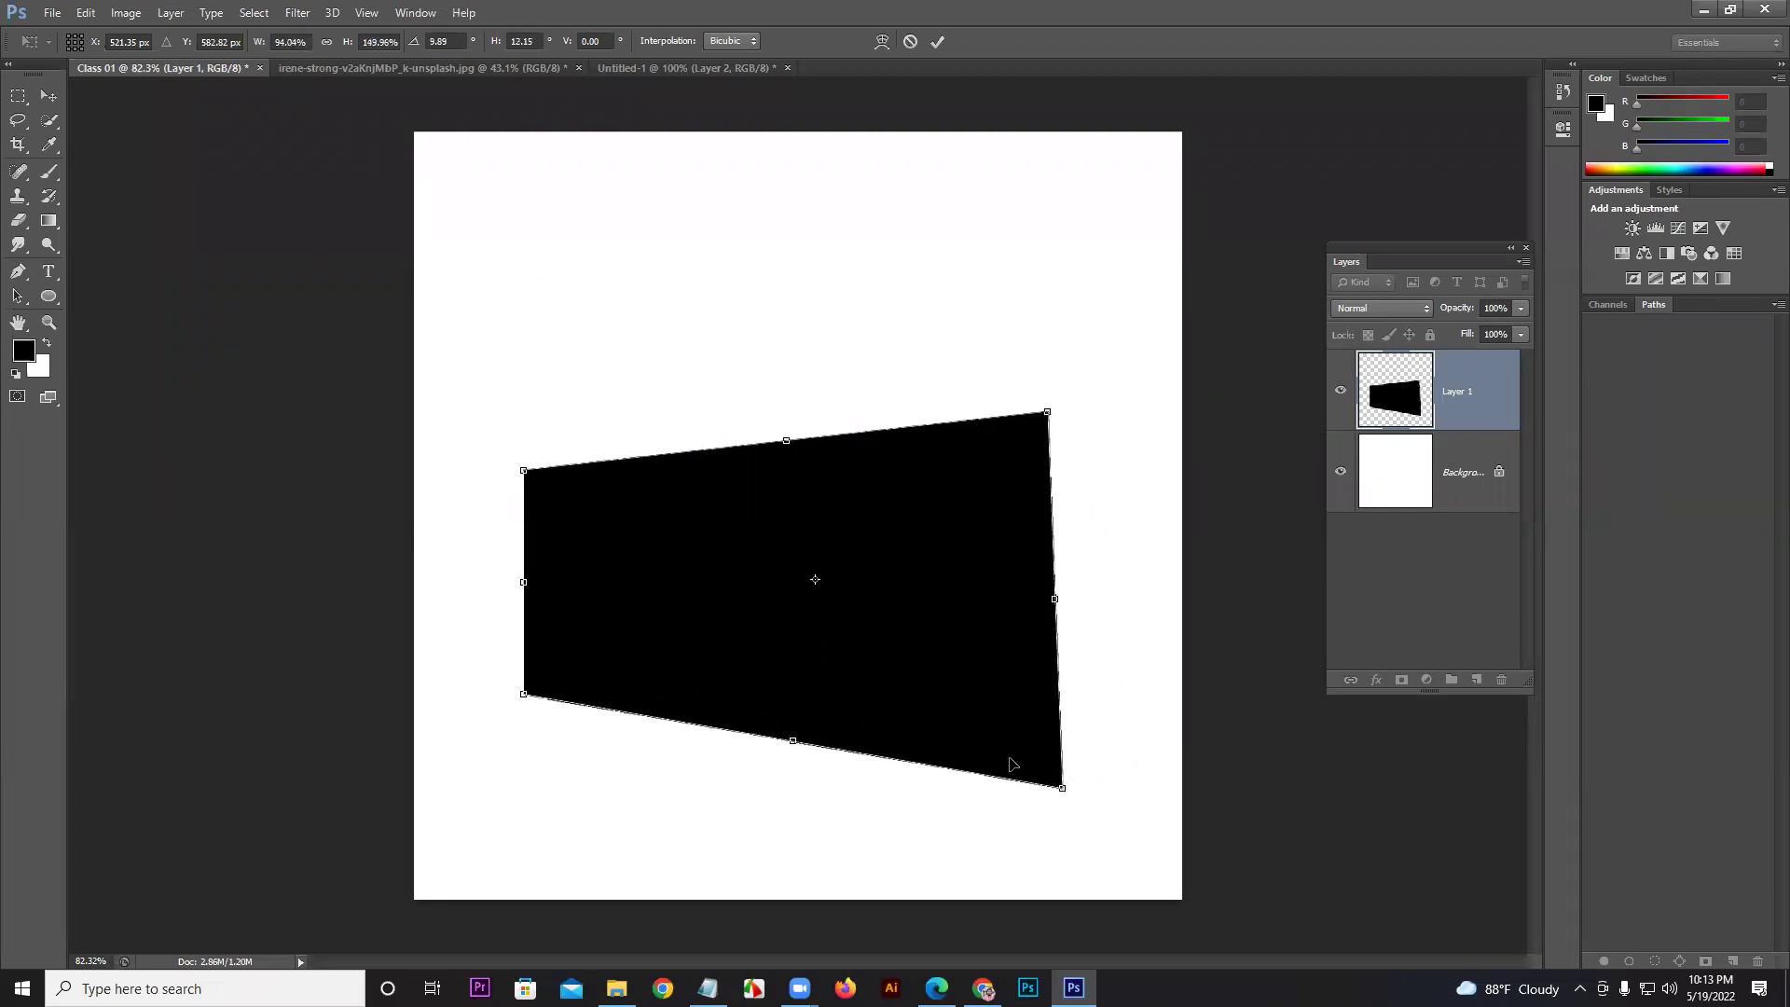
Step: Flare the shape's right side symmetrically with a Perspective transform
{"action": "right_click", "coordinate": [976, 720]}
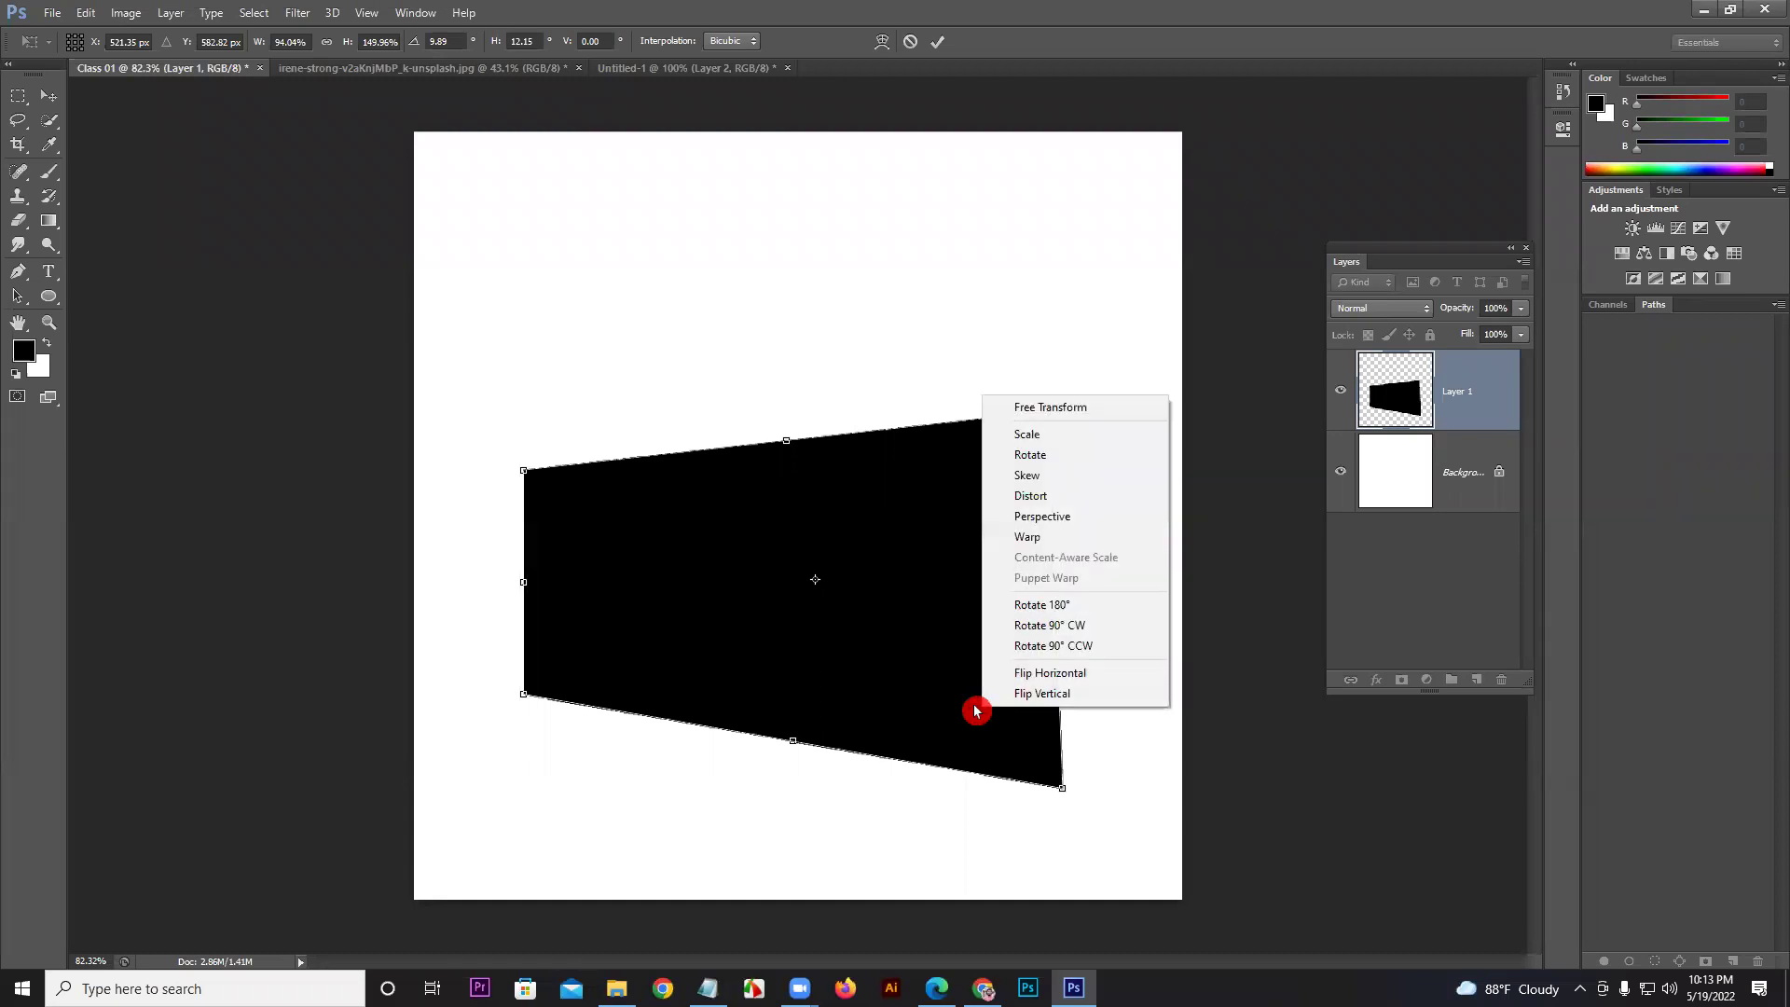
{"action": "left_click", "coordinate": [1057, 517]}
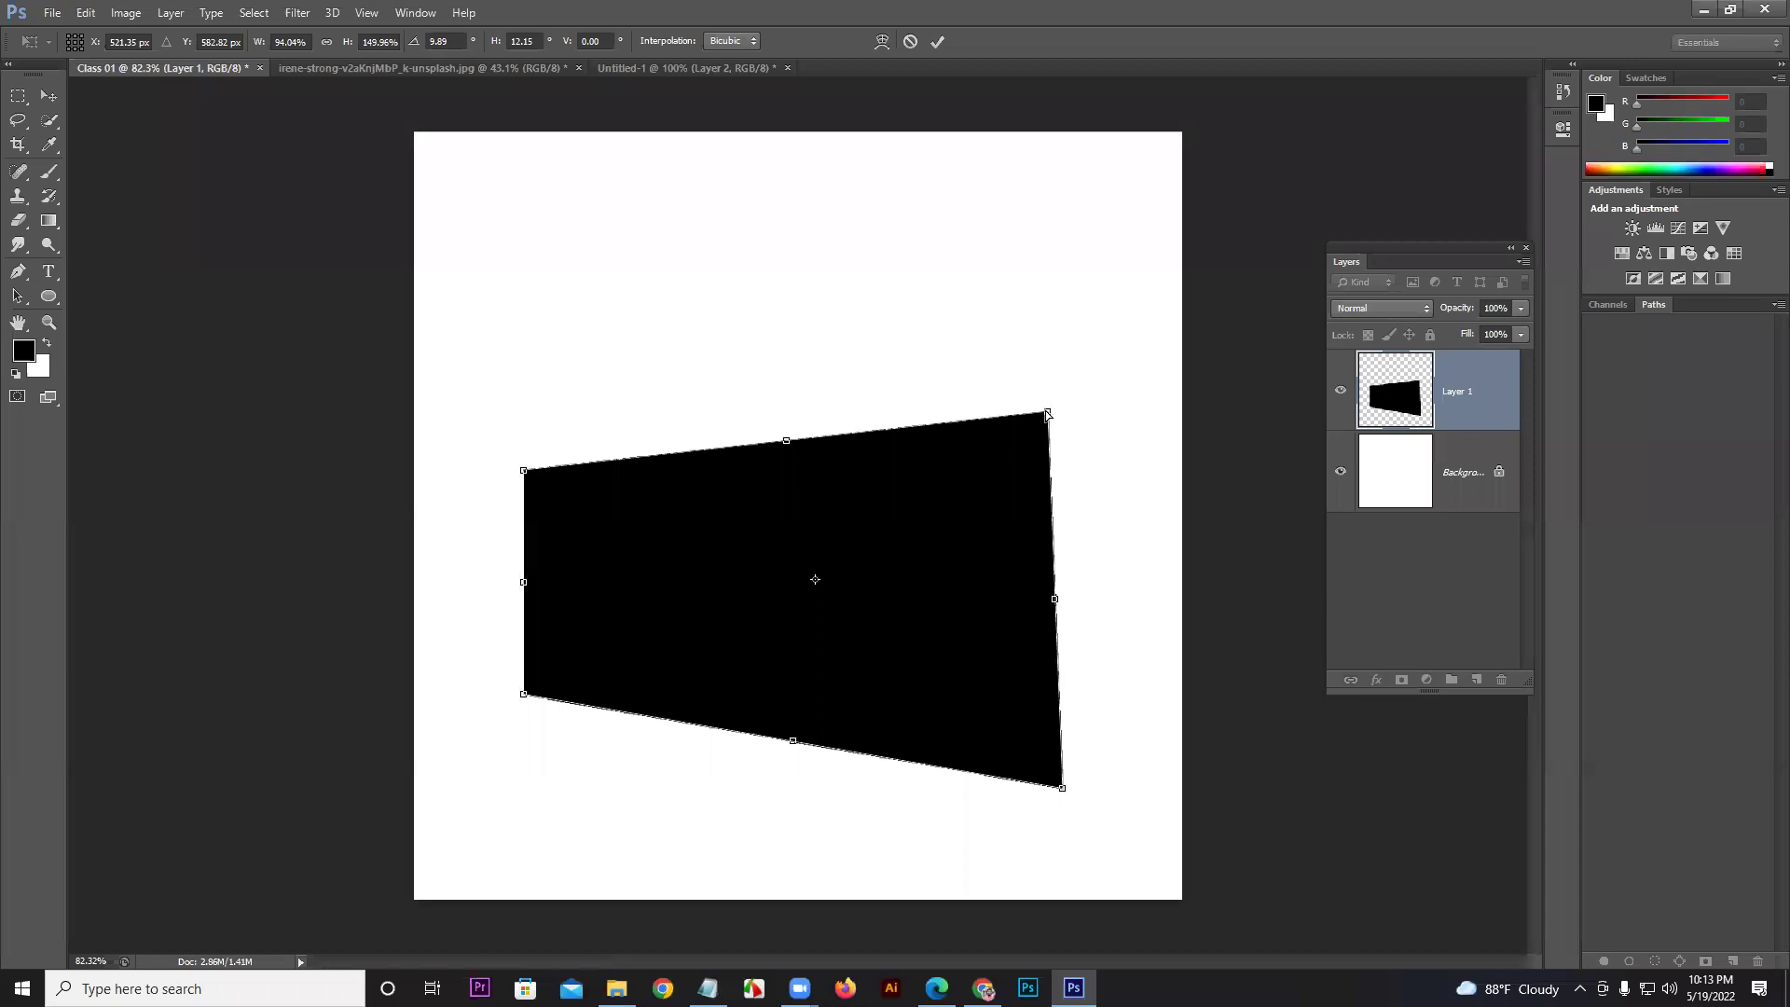
{"action": "left_click_drag", "start_coordinate": [1048, 413], "coordinate": [1044, 369]}
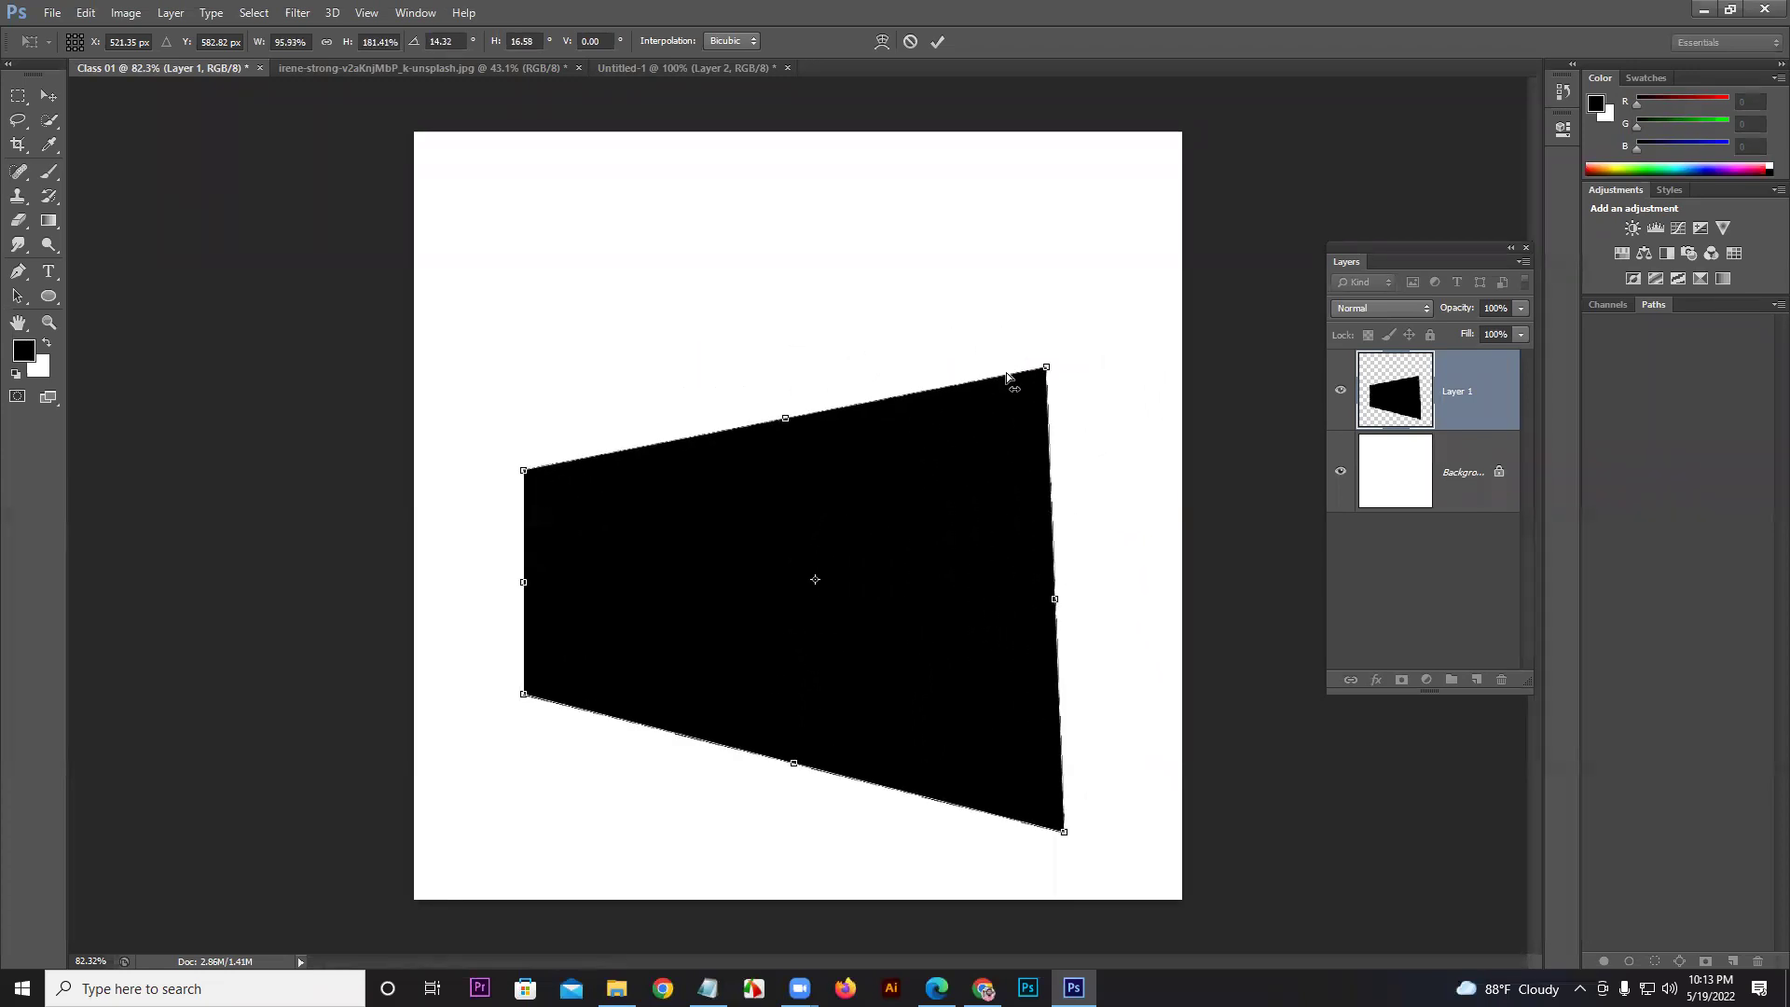
{"action": "right_click", "coordinate": [994, 402]}
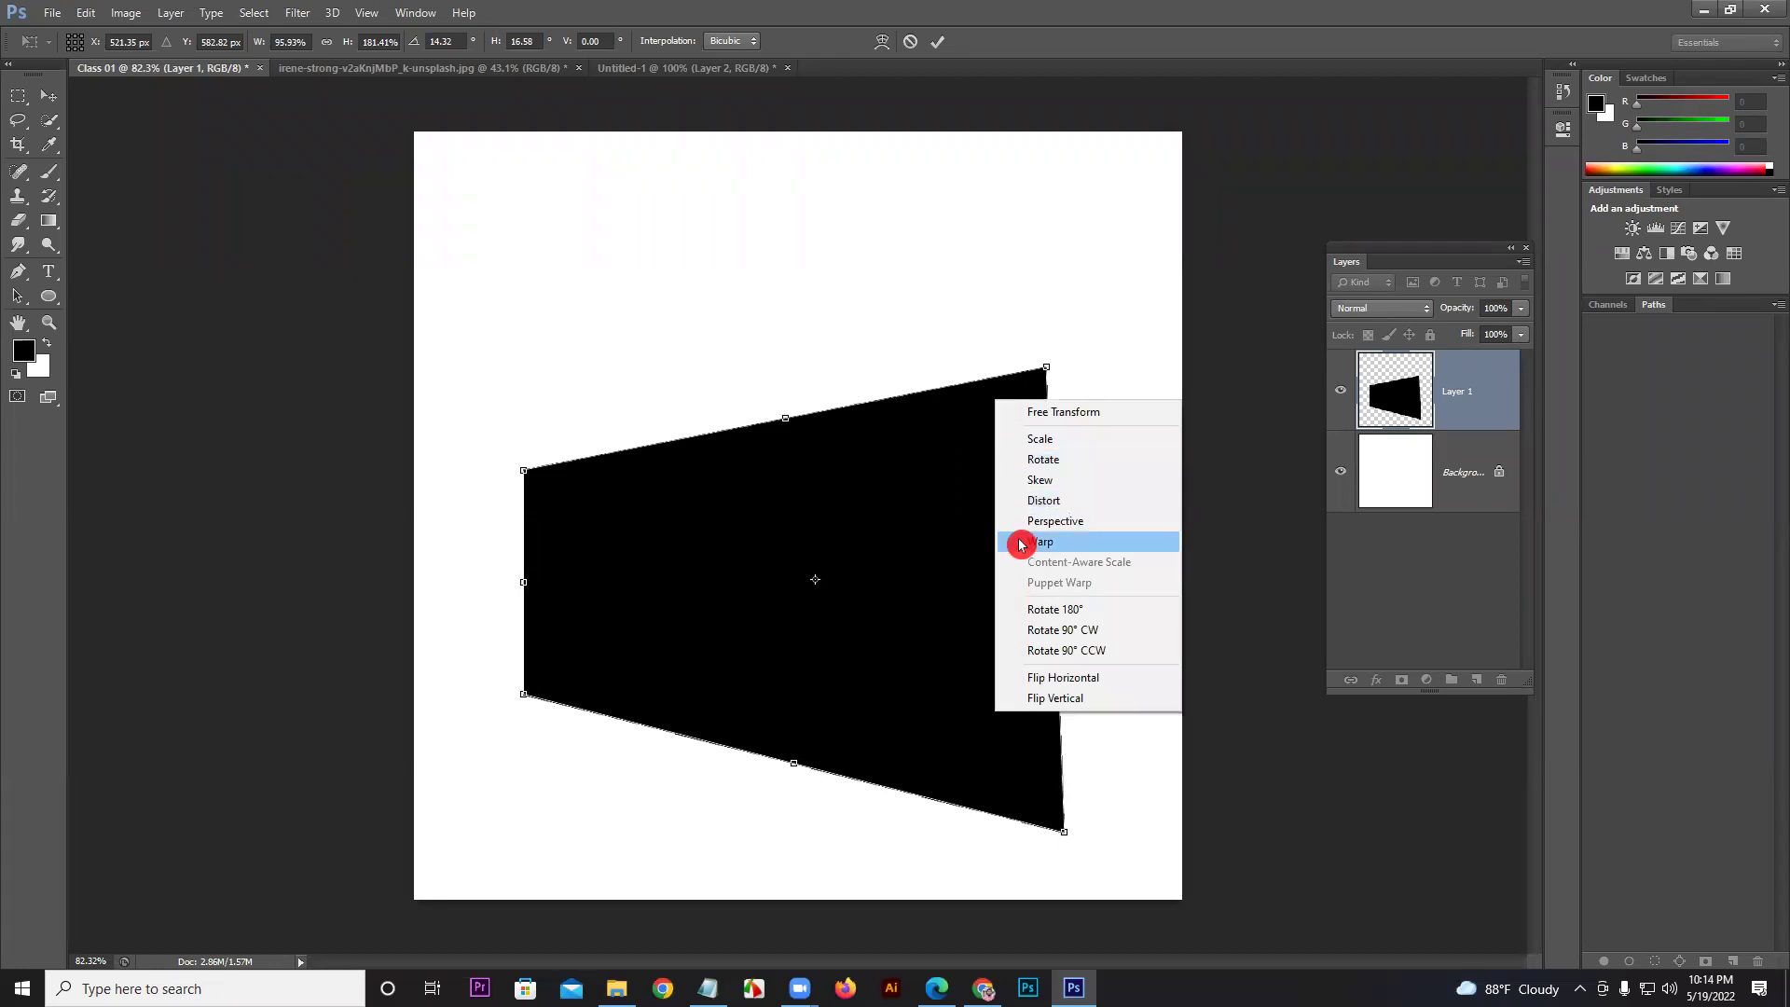
{"action": "left_click", "coordinate": [1020, 543]}
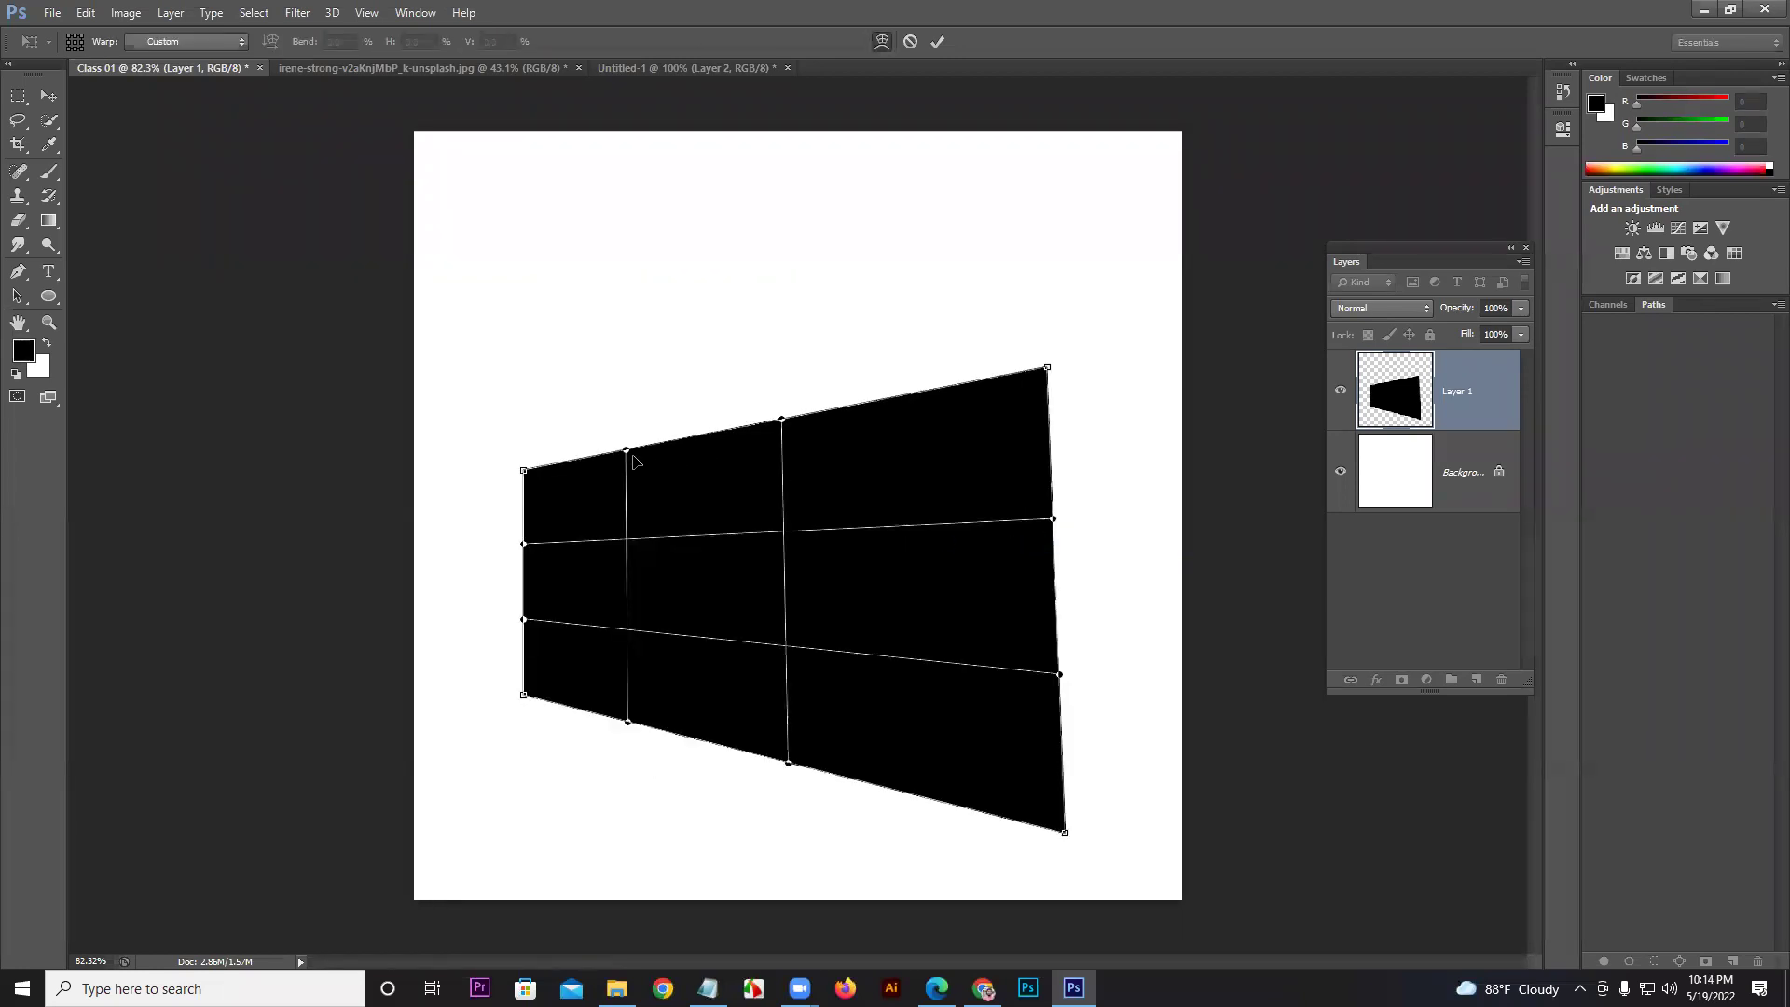
Step: Bend the warp grid's top and bottom edges into waves for a flag-like shape
{"action": "left_click_drag", "start_coordinate": [625, 454], "coordinate": [671, 302]}
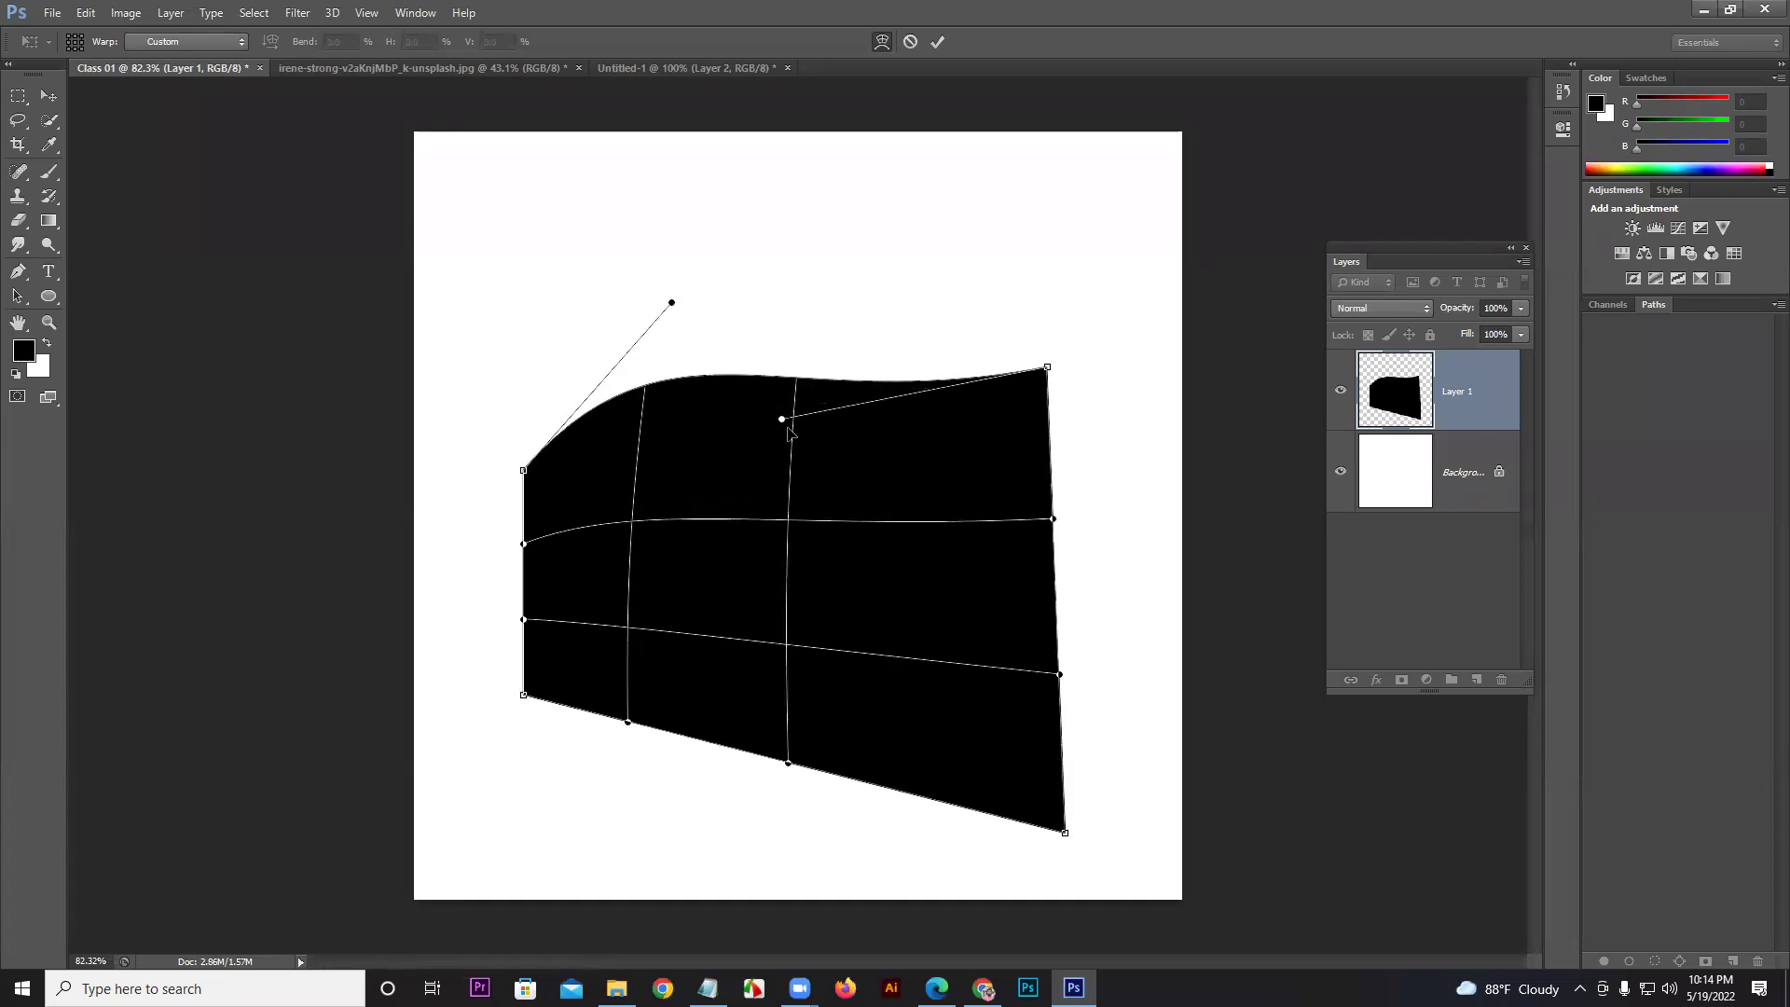
{"action": "left_click_drag", "start_coordinate": [783, 421], "coordinate": [708, 559]}
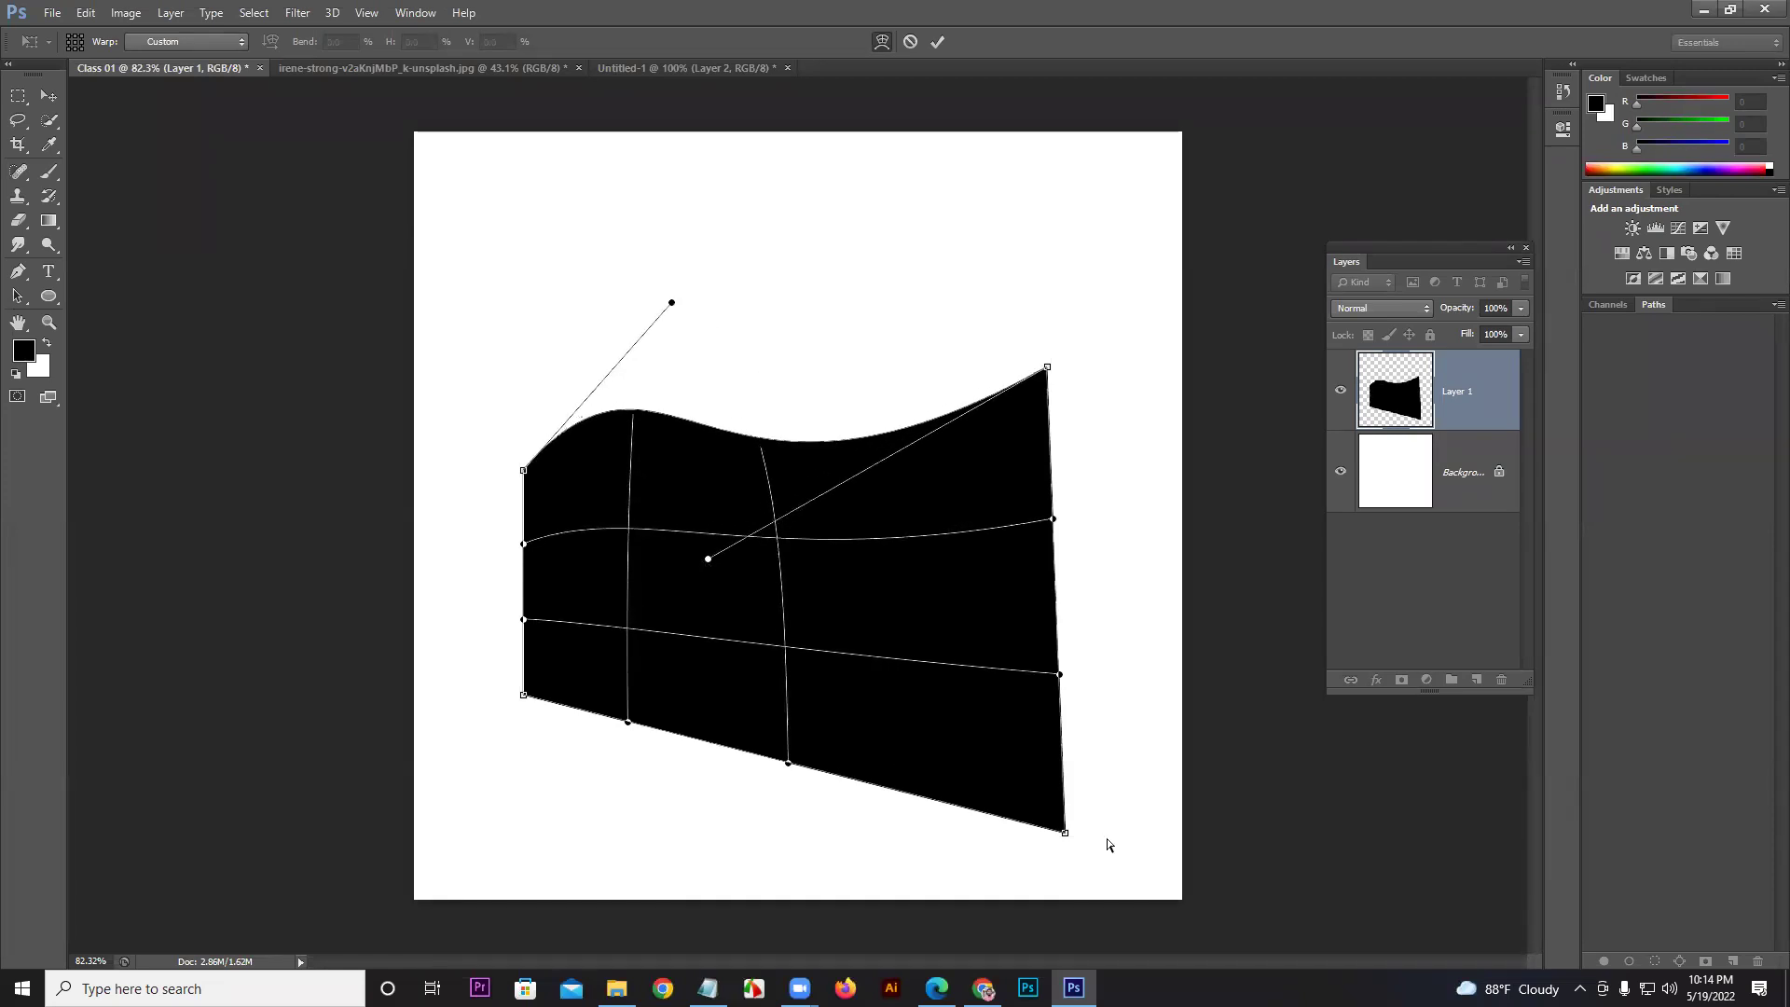
{"action": "left_click_drag", "start_coordinate": [1064, 832], "coordinate": [1058, 794]}
{"action": "left_click_drag", "start_coordinate": [625, 726], "coordinate": [765, 703]}
{"action": "left_click_drag", "start_coordinate": [788, 765], "coordinate": [625, 863]}
{"action": "left_click_drag", "start_coordinate": [923, 40], "coordinate": [931, 74]}
Step: Flip the warped shape horizontally, then vertically twice
{"action": "right_click", "coordinate": [853, 456]}
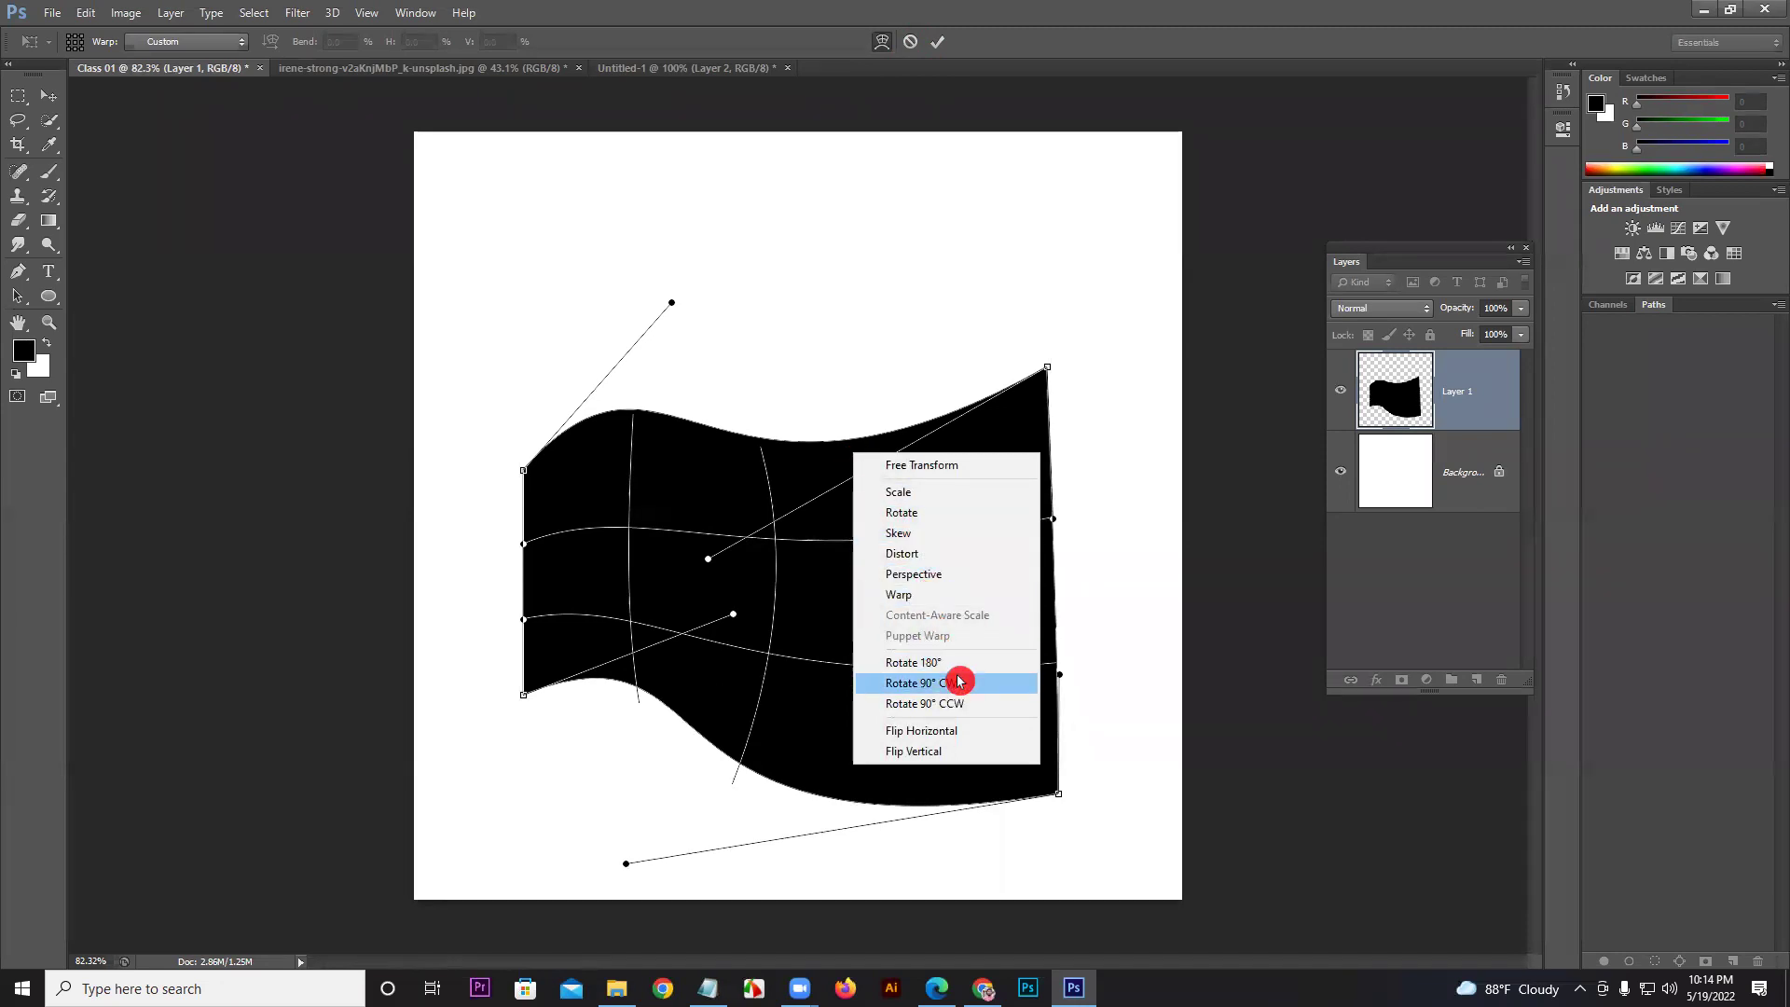
{"action": "left_click", "coordinate": [970, 739]}
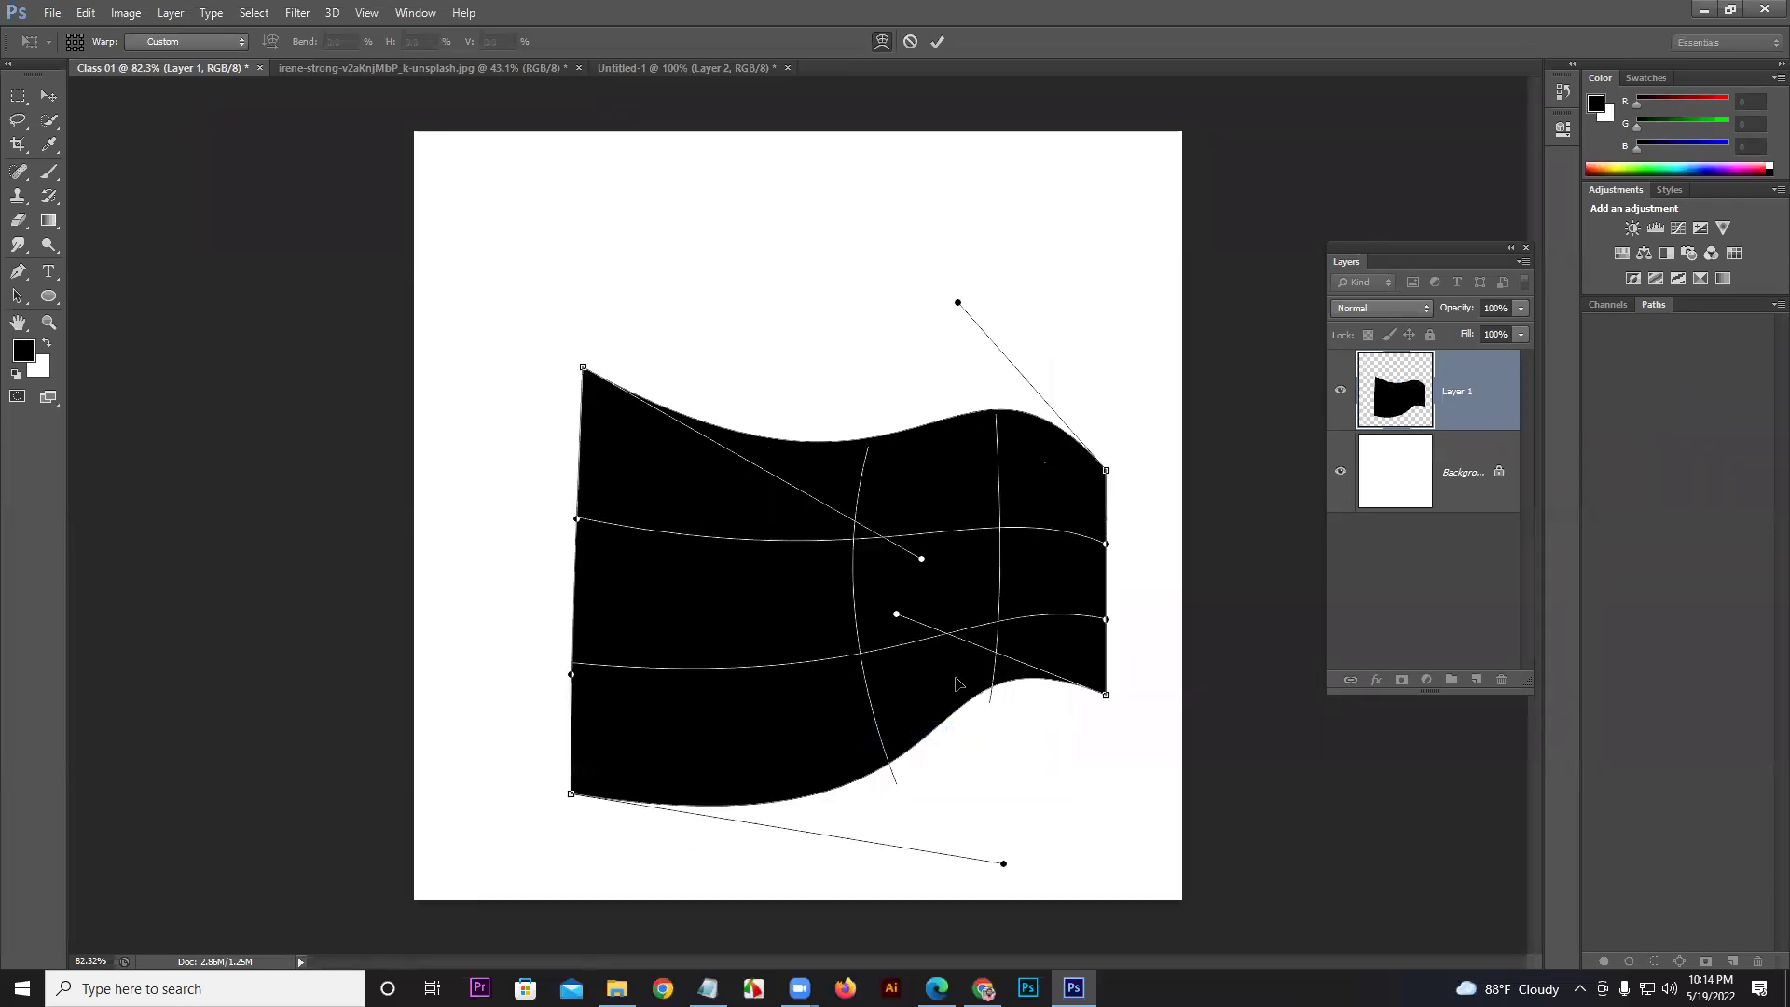
{"action": "right_click", "coordinate": [897, 572]}
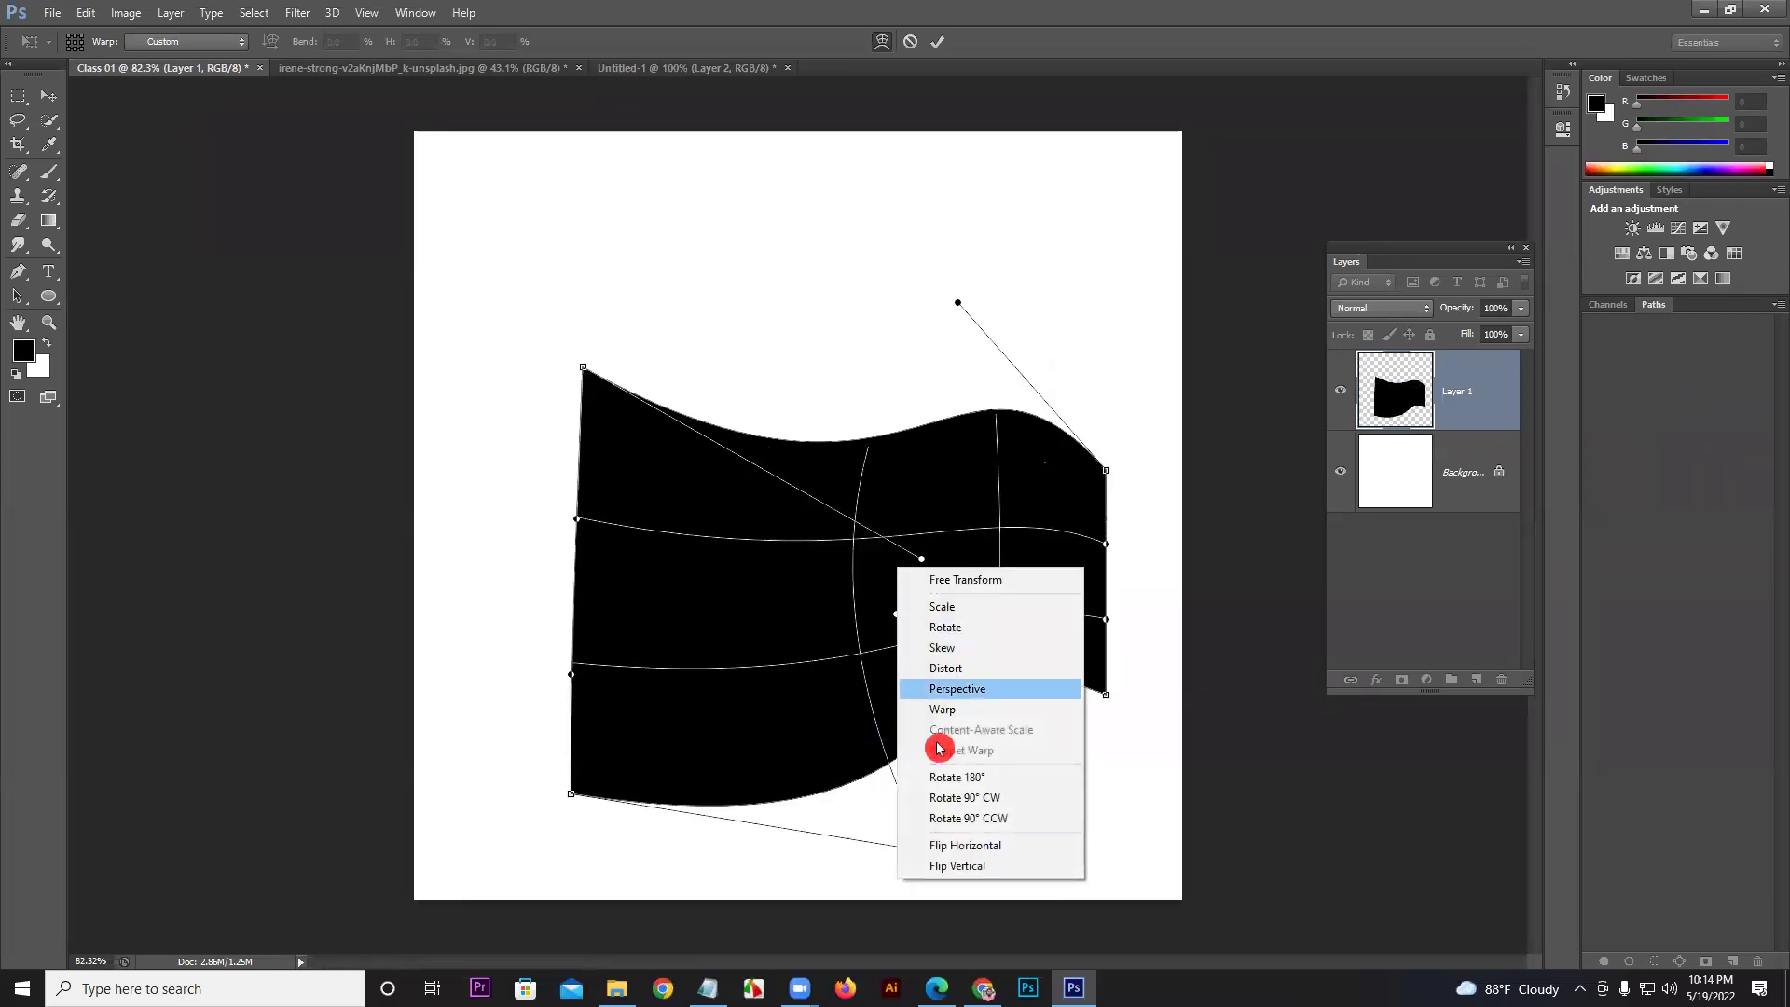
{"action": "left_click", "coordinate": [958, 865]}
{"action": "right_click", "coordinate": [885, 519]}
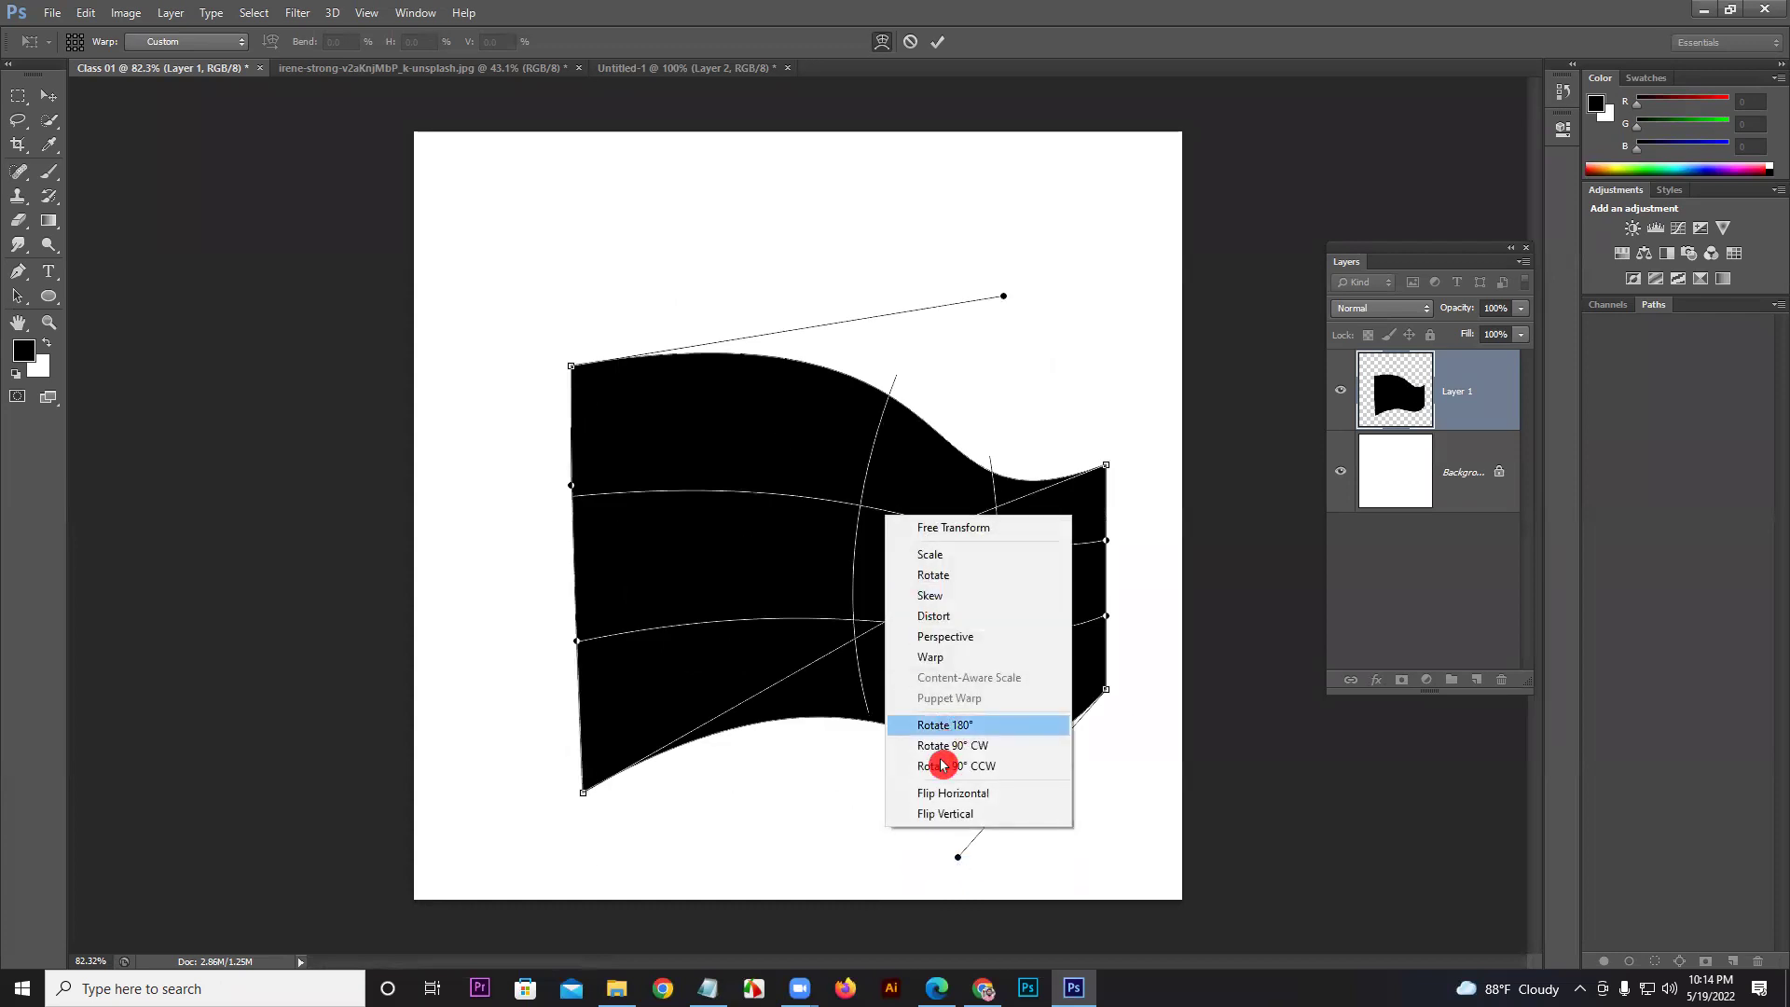
{"action": "left_click", "coordinate": [937, 813]}
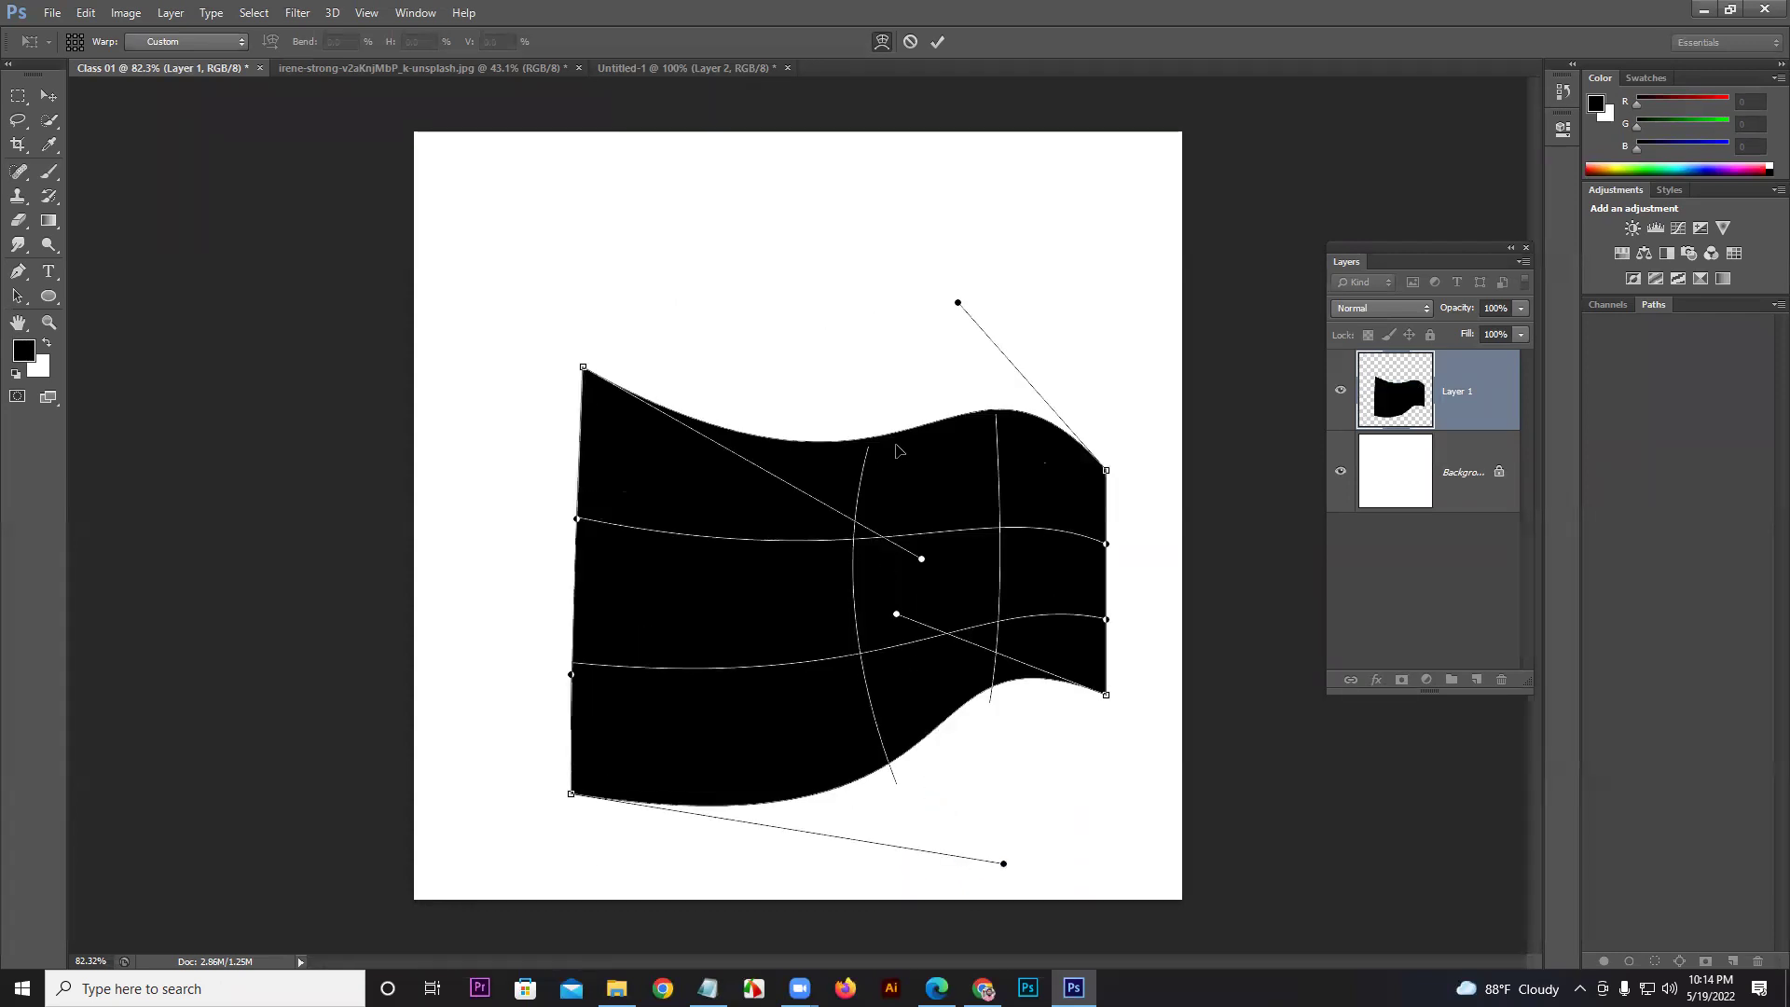
Step: Rotate the shape 180° then 90°, commit the warp, and nudge it up-left
{"action": "right_click", "coordinate": [879, 479]}
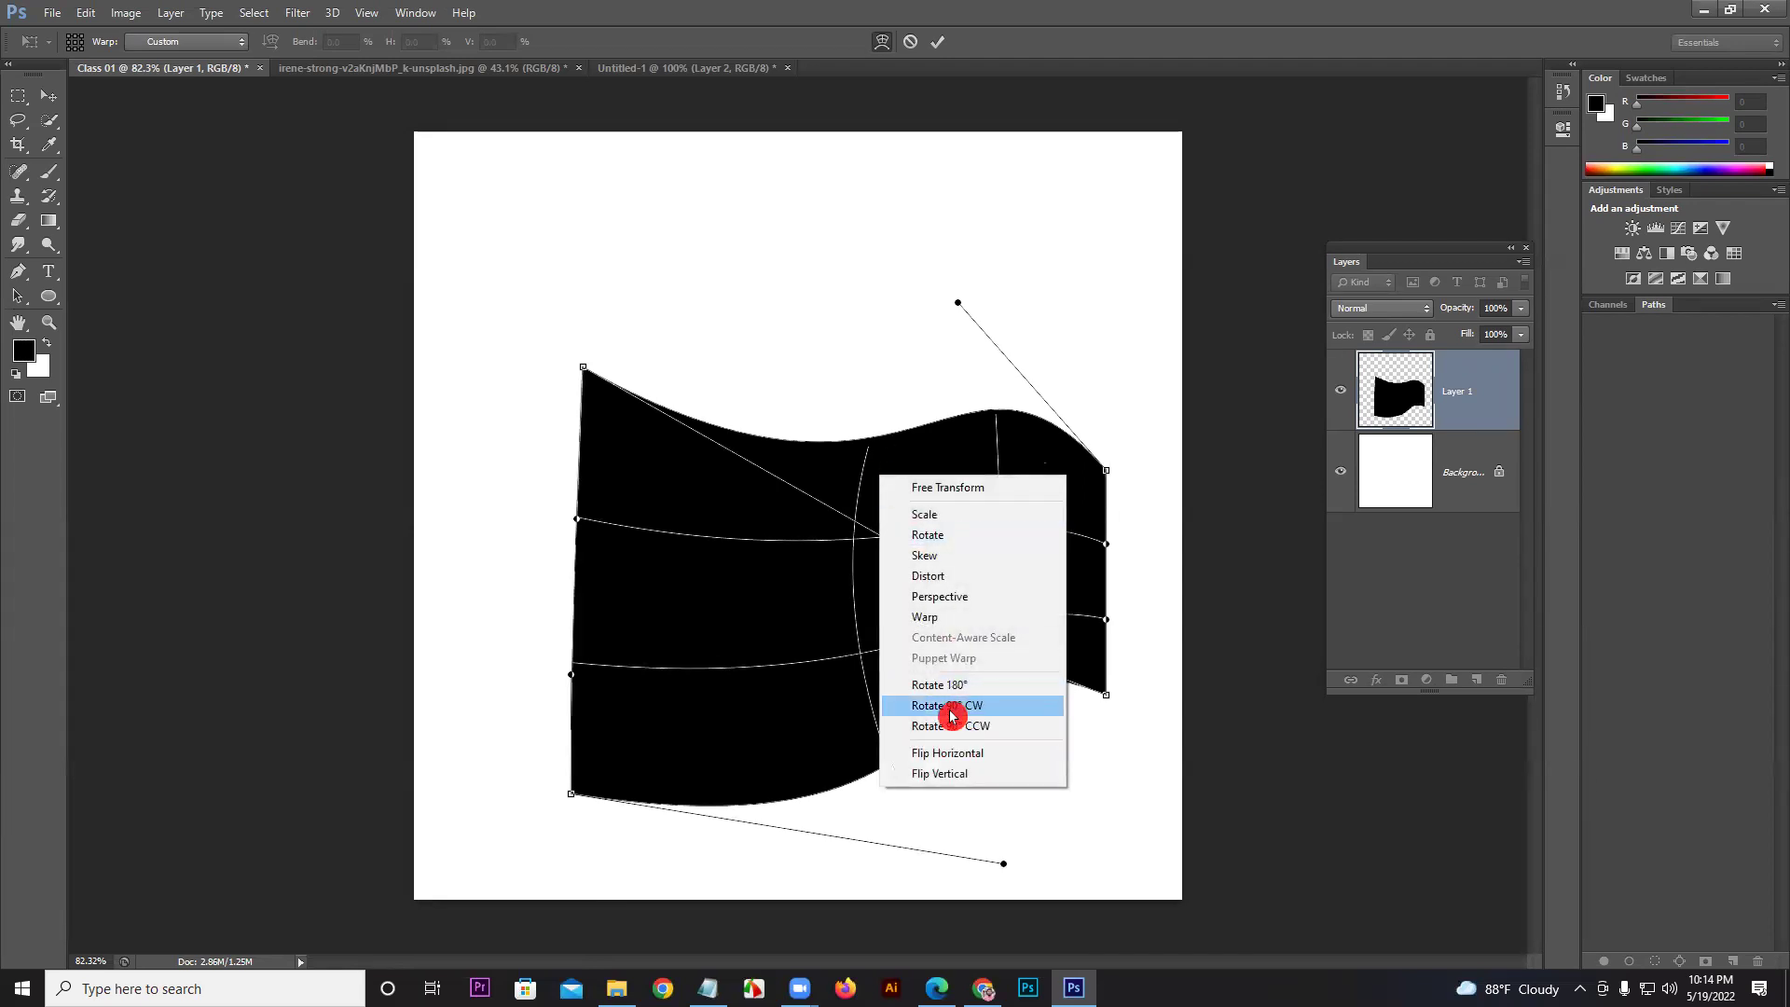
{"action": "left_click", "coordinate": [940, 686]}
{"action": "right_click", "coordinate": [871, 544]}
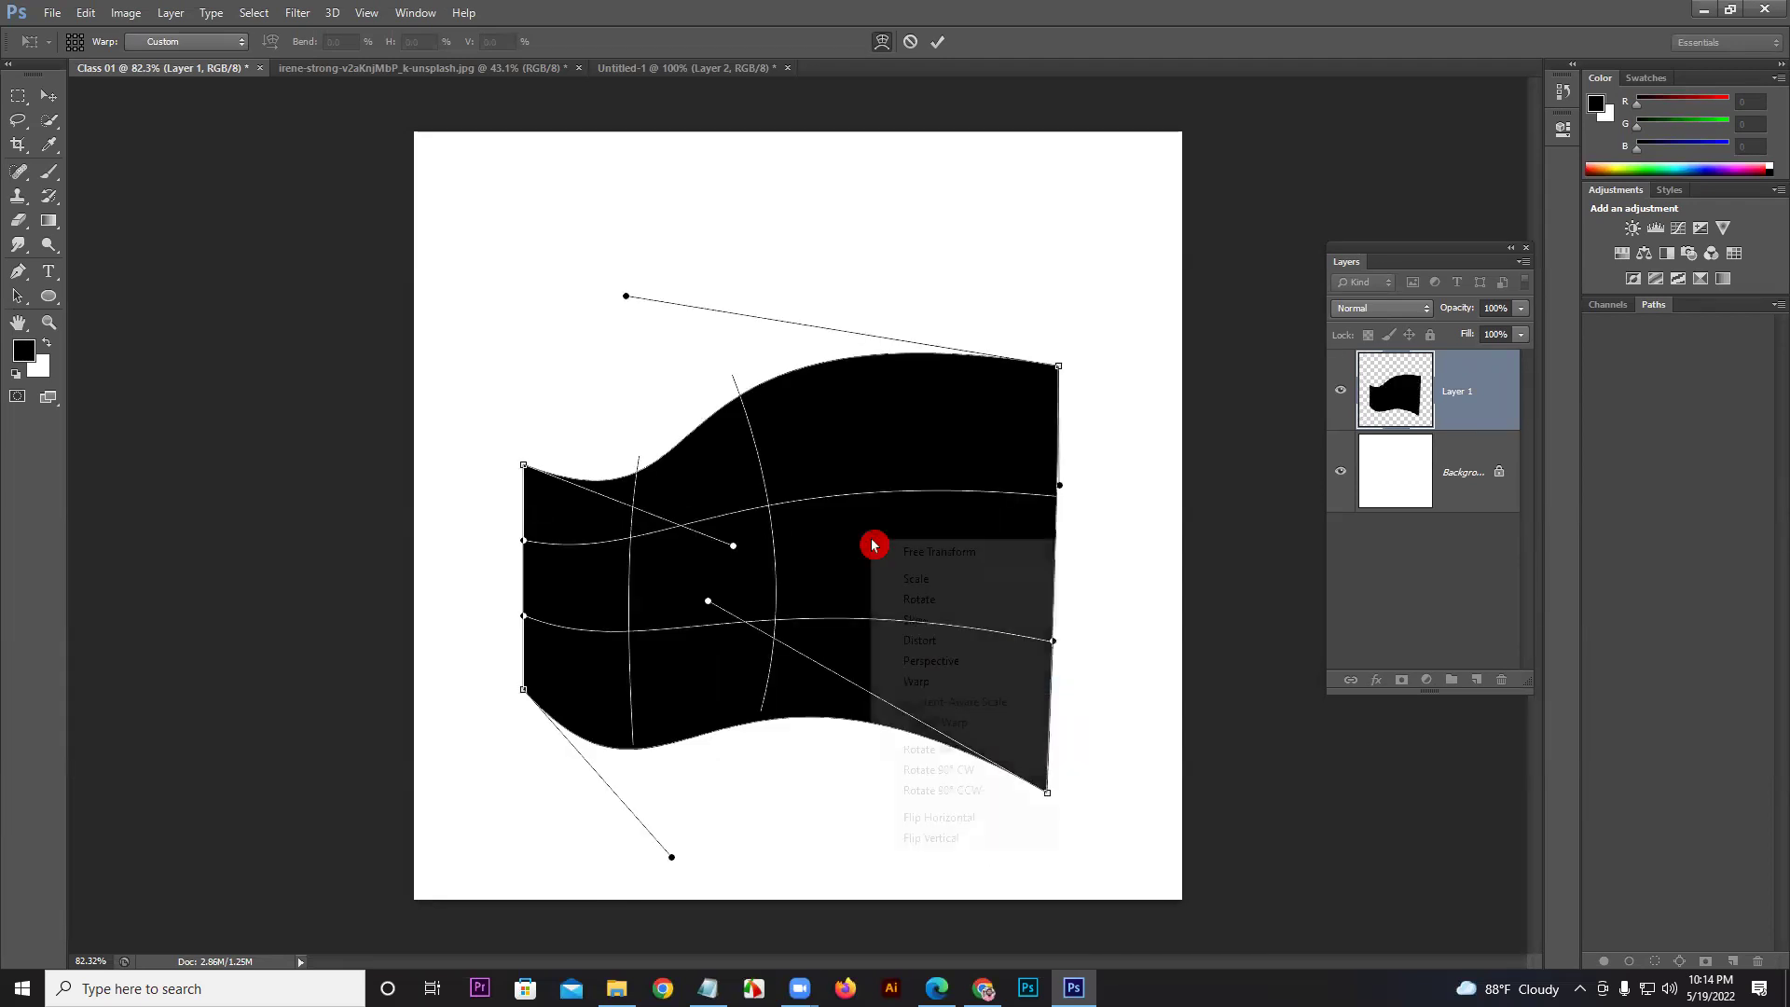
{"action": "left_click", "coordinate": [955, 772]}
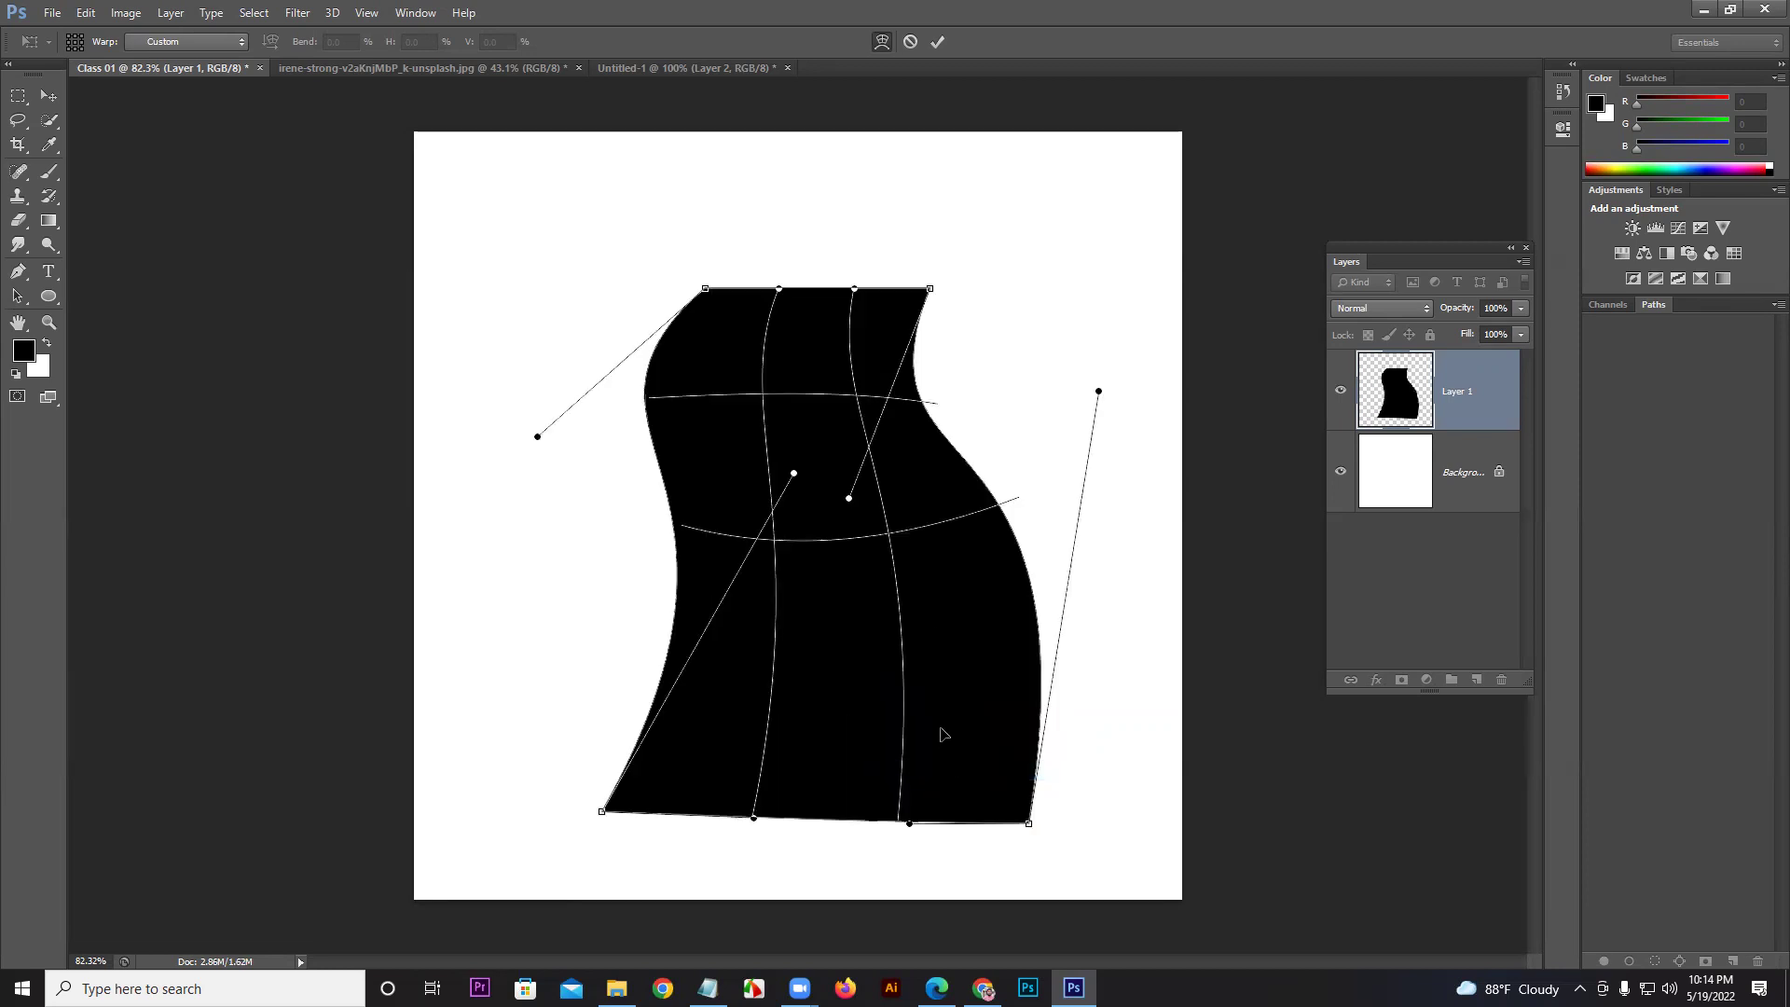
{"action": "left_click", "coordinate": [940, 44]}
{"action": "left_click_drag", "start_coordinate": [813, 311], "coordinate": [771, 363]}
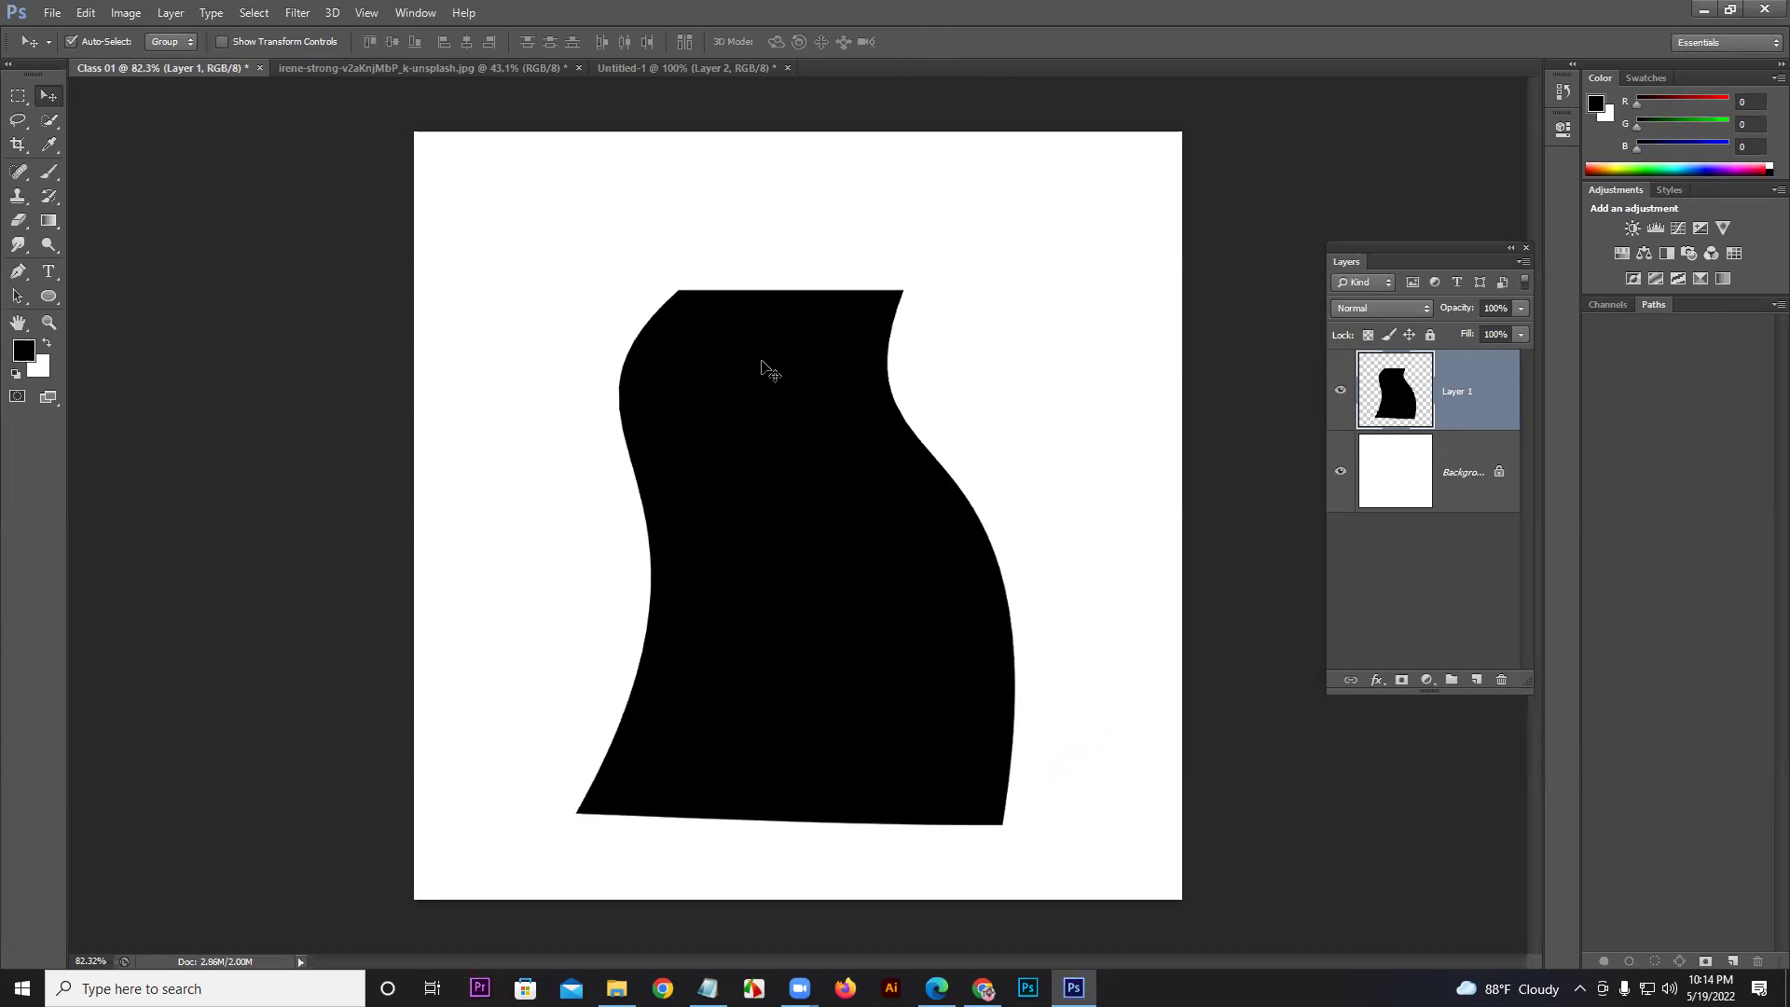
Step: Bring up the Untitled-1 document with the green flag and red circle
{"action": "left_click", "coordinate": [644, 70]}
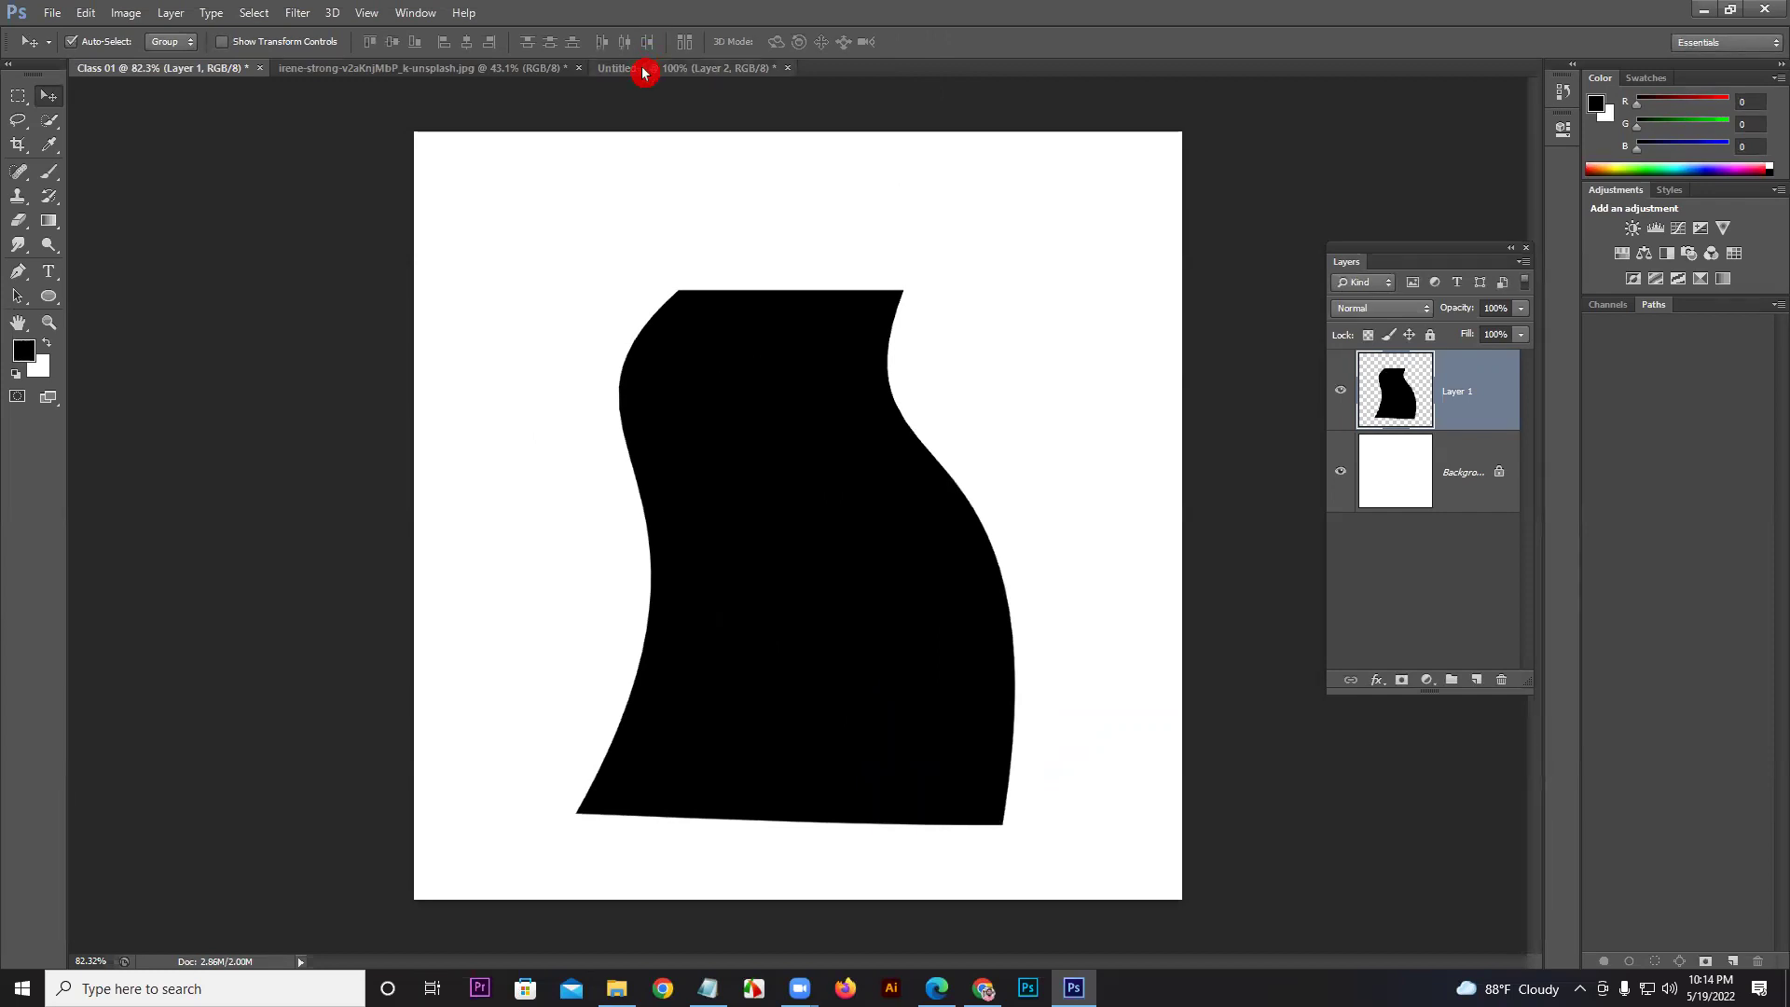
{"action": "left_click", "coordinate": [670, 72]}
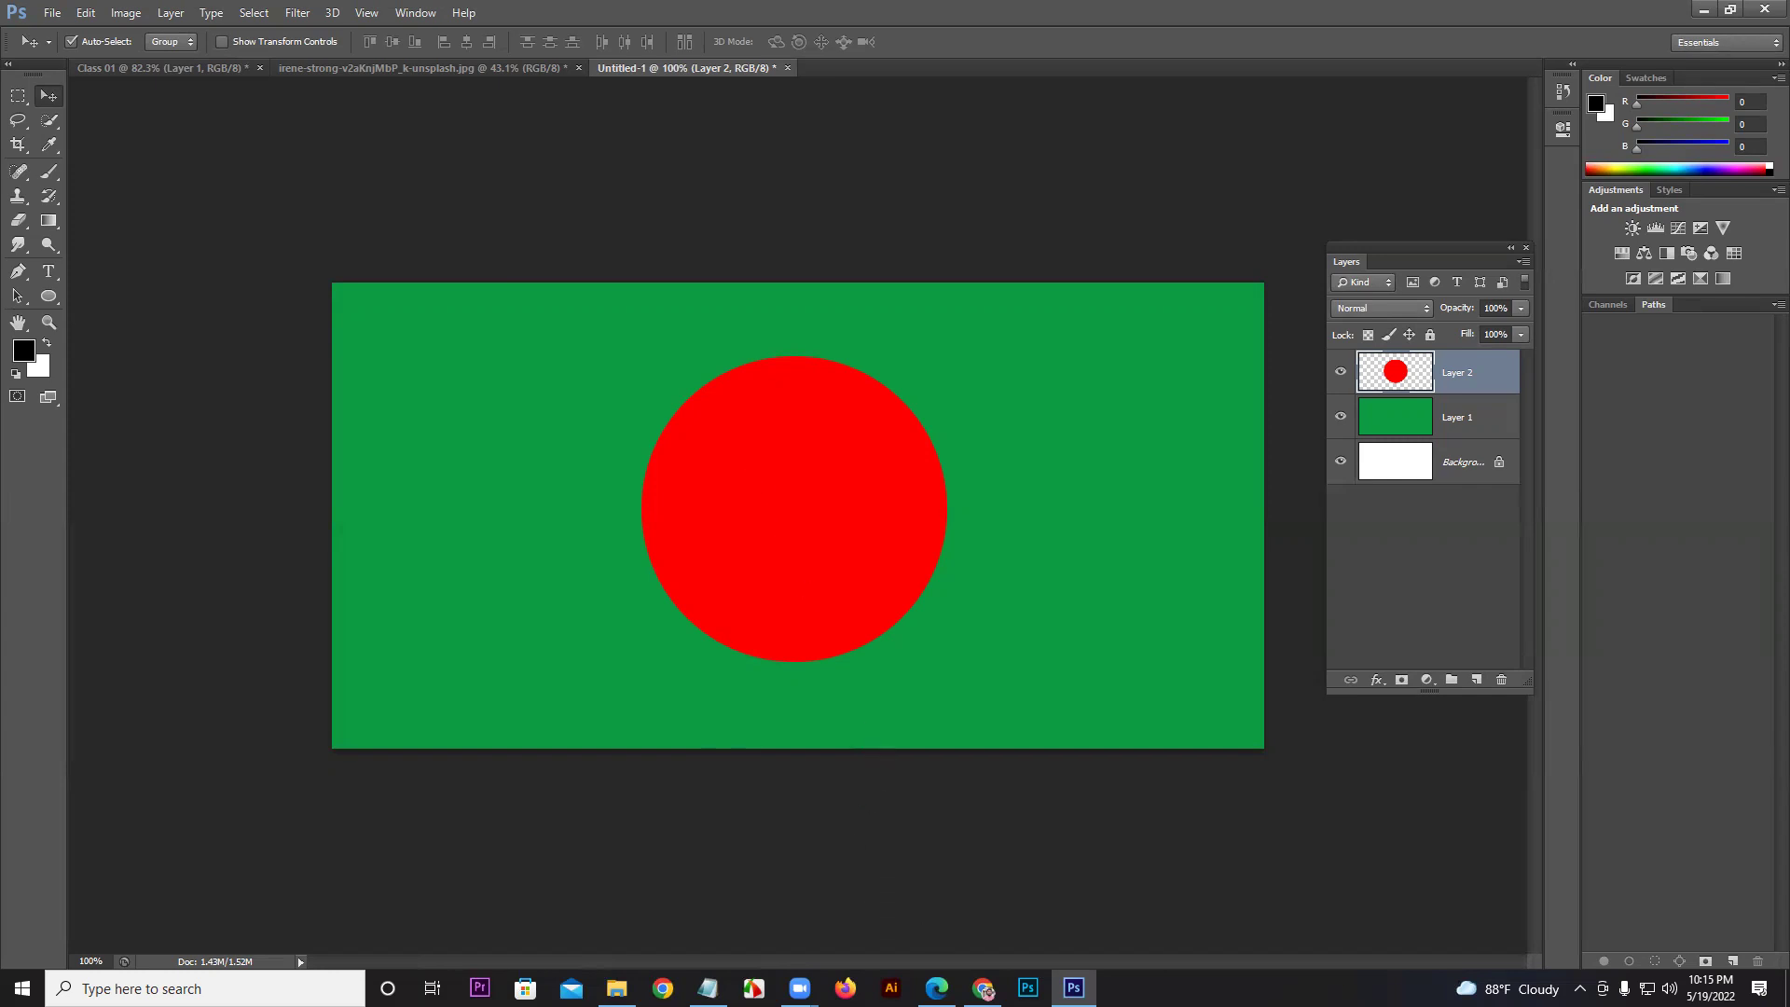
{"action": "key", "text": "alt+Tab"}
Step: Read the Class 01 topic list in Grapic-Photoshop.pdf, then return to Photoshop
{"action": "scroll", "coordinate": [976, 680], "scroll_direction": "up", "scroll_amount": 2}
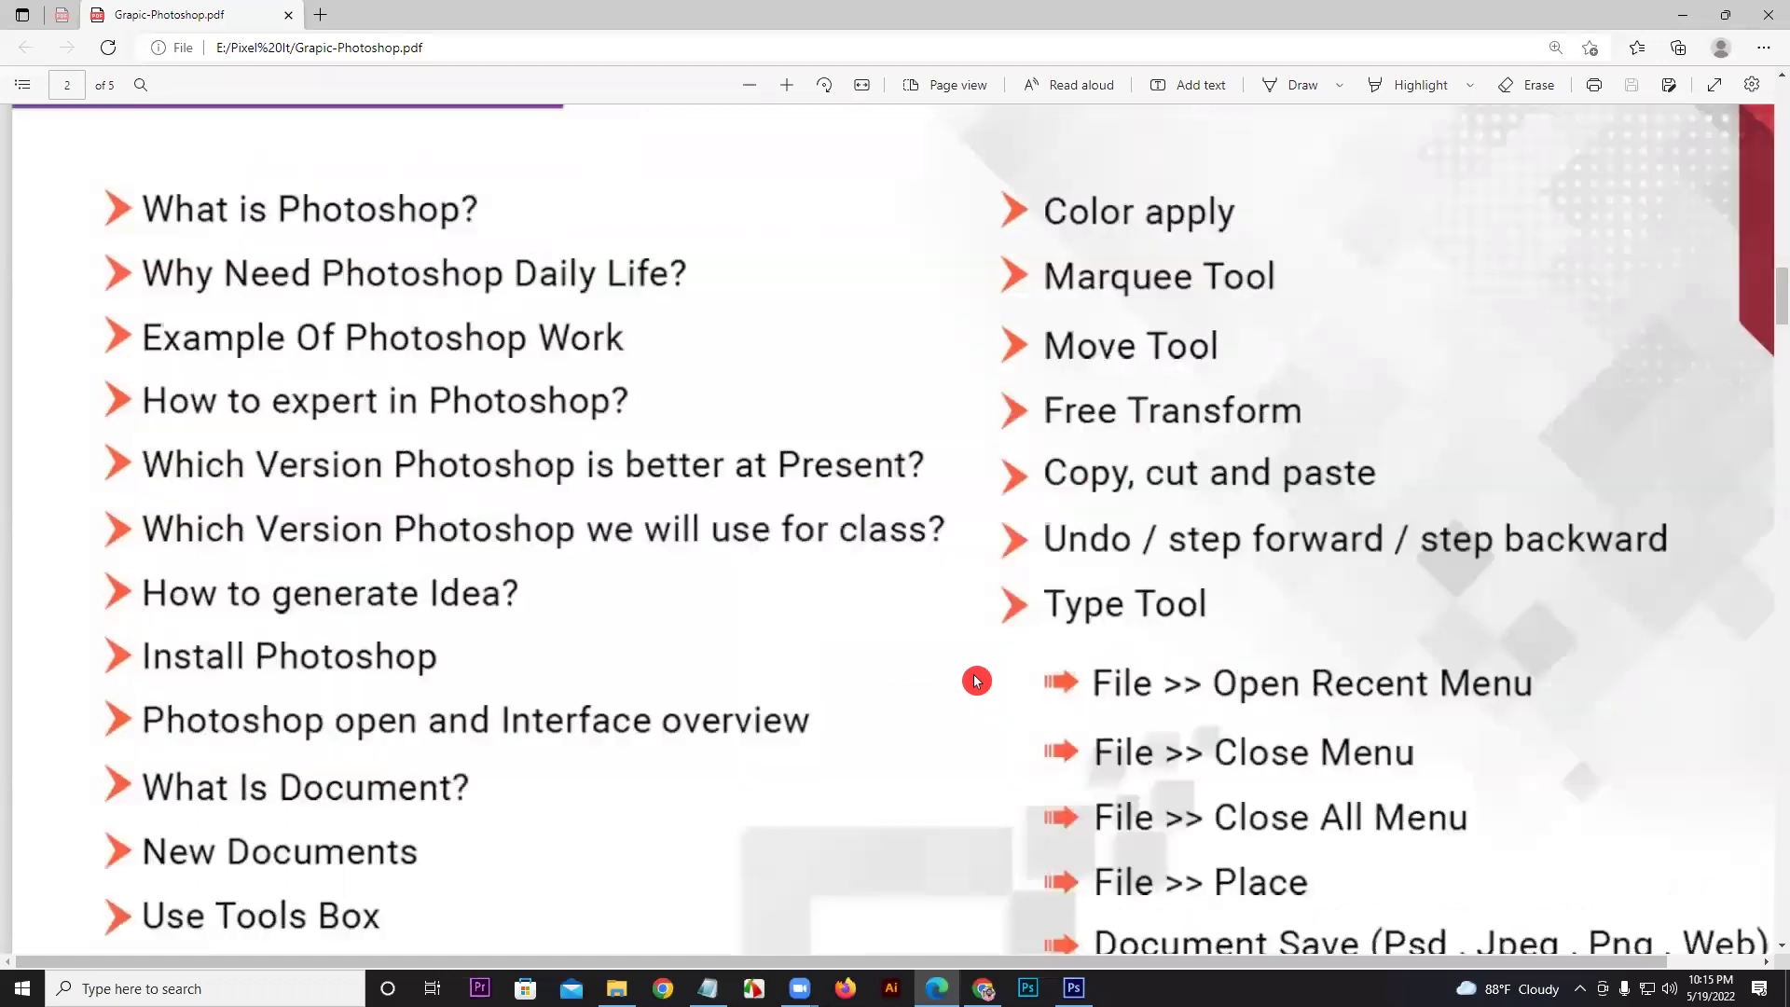
{"action": "scroll", "coordinate": [975, 680], "scroll_direction": "down", "scroll_amount": 1}
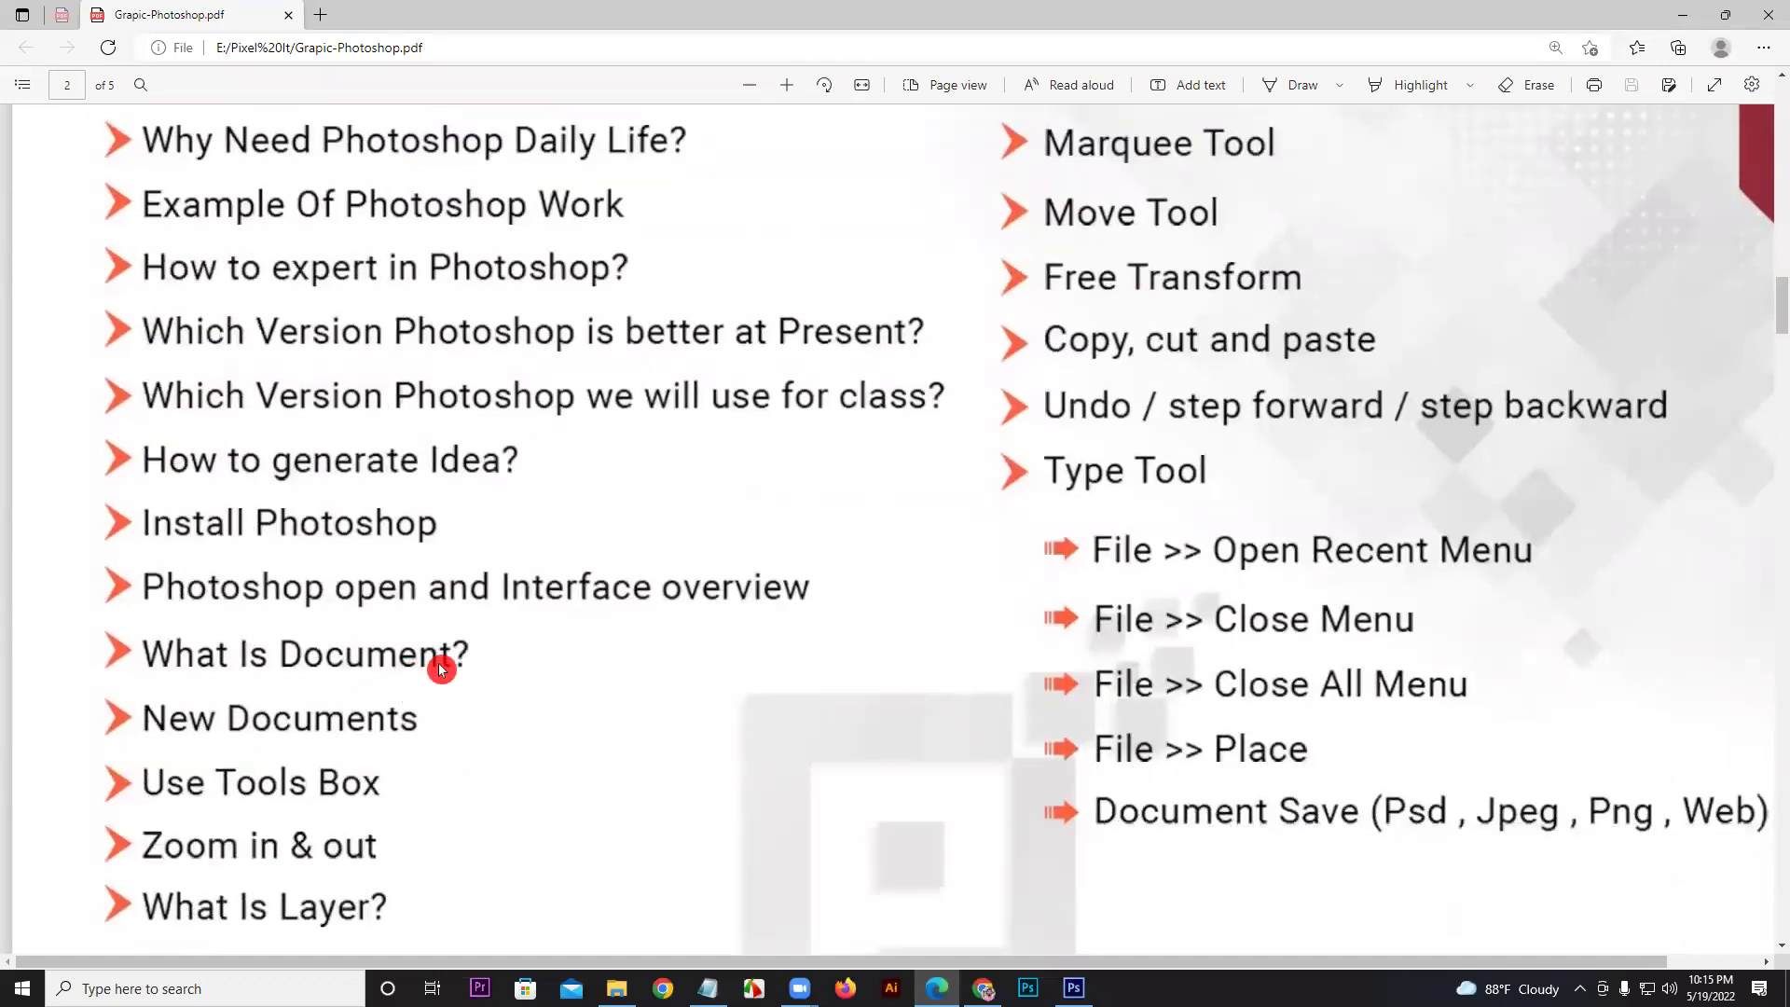
{"action": "scroll", "coordinate": [381, 753], "scroll_direction": "down", "scroll_amount": 1}
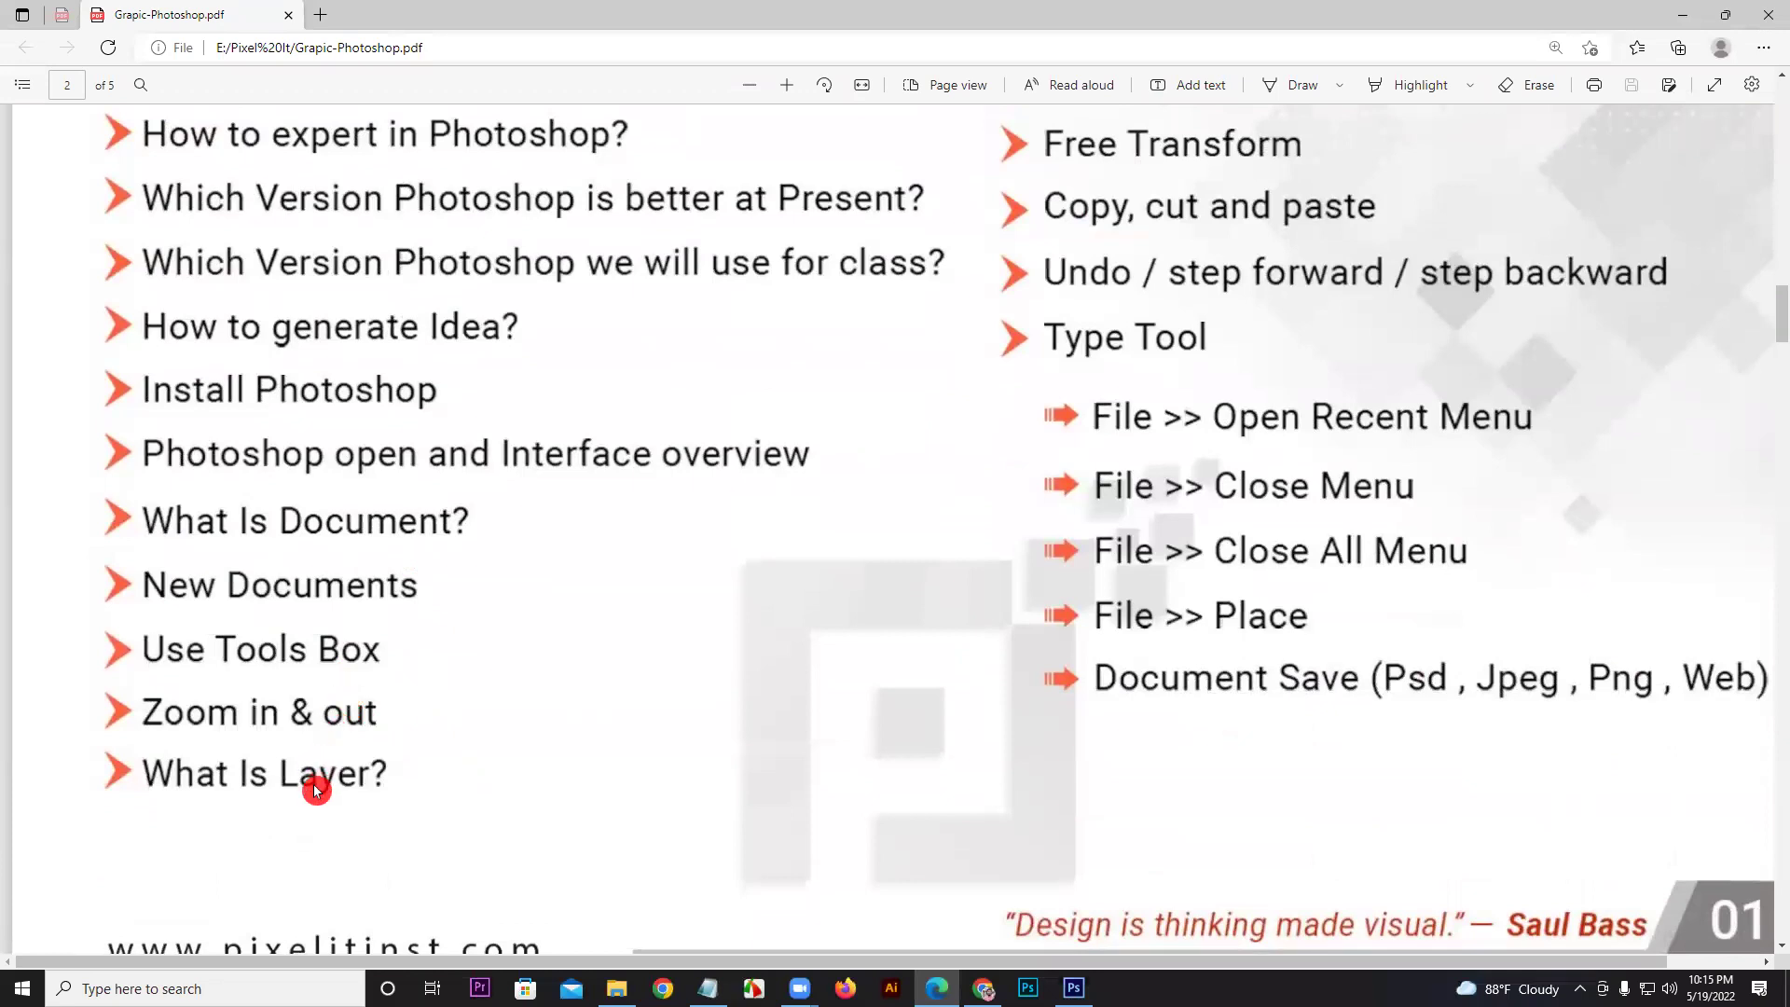
{"action": "scroll", "coordinate": [1053, 439], "scroll_direction": "up", "scroll_amount": 3}
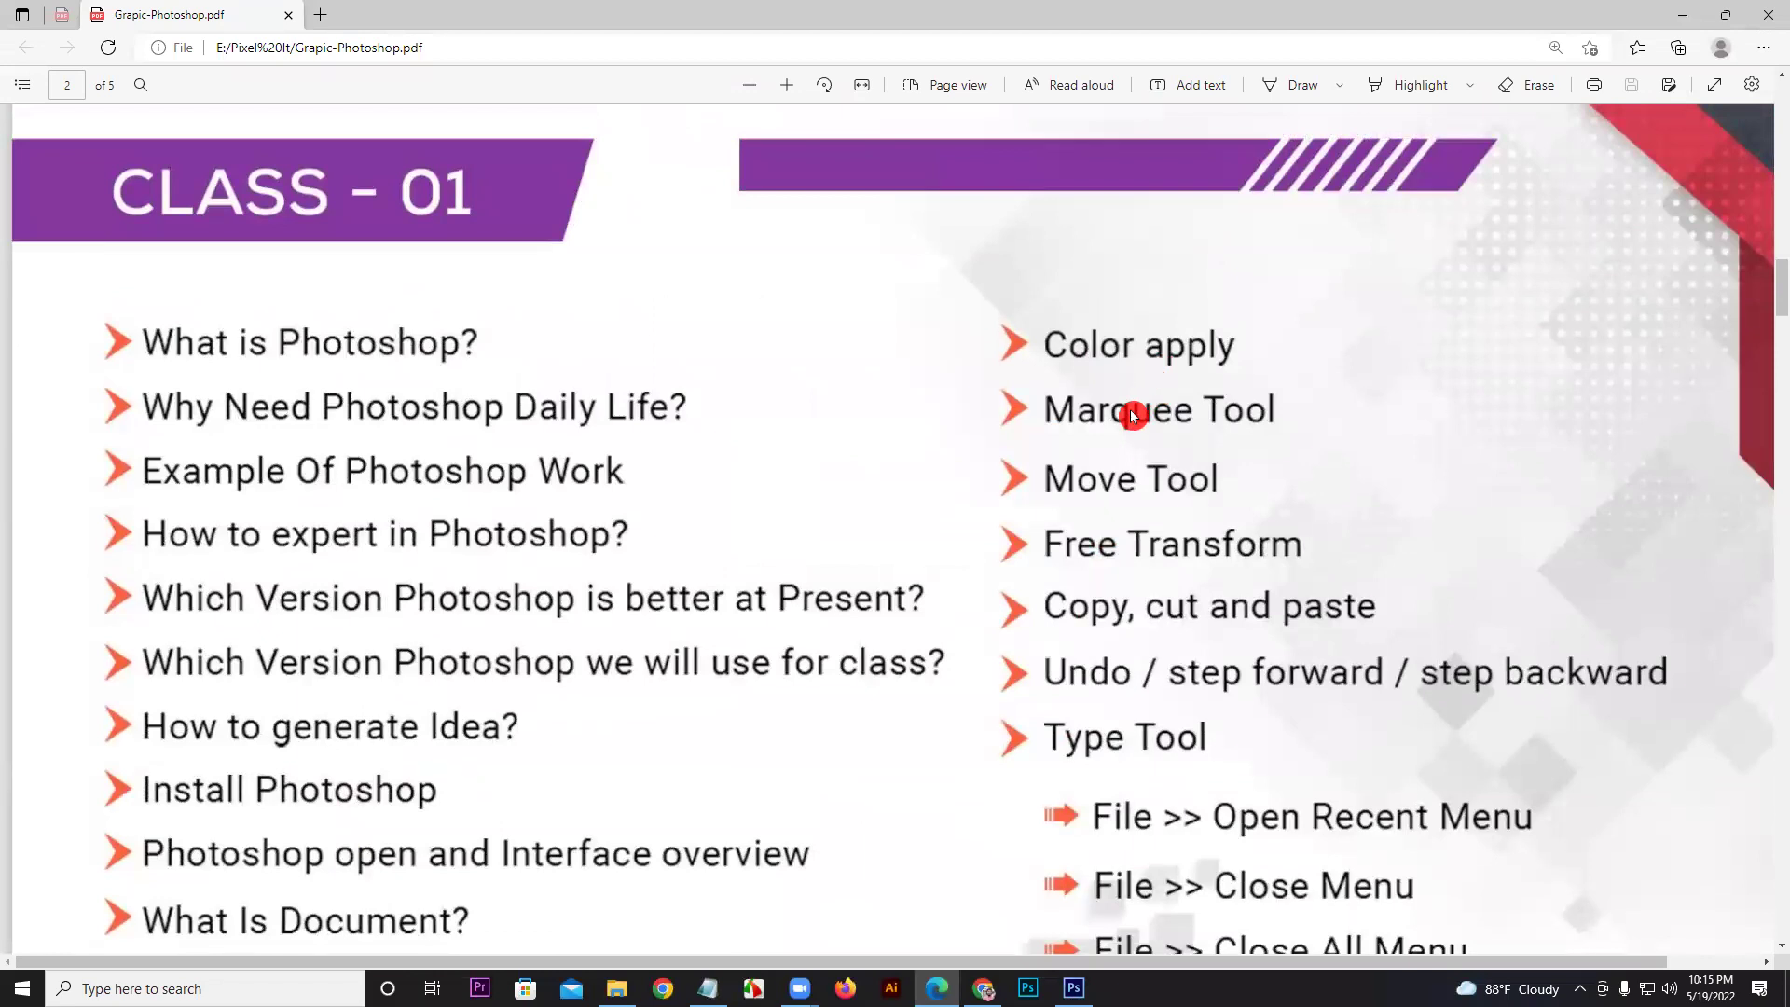
{"action": "scroll", "coordinate": [1120, 541], "scroll_direction": "down", "scroll_amount": 2}
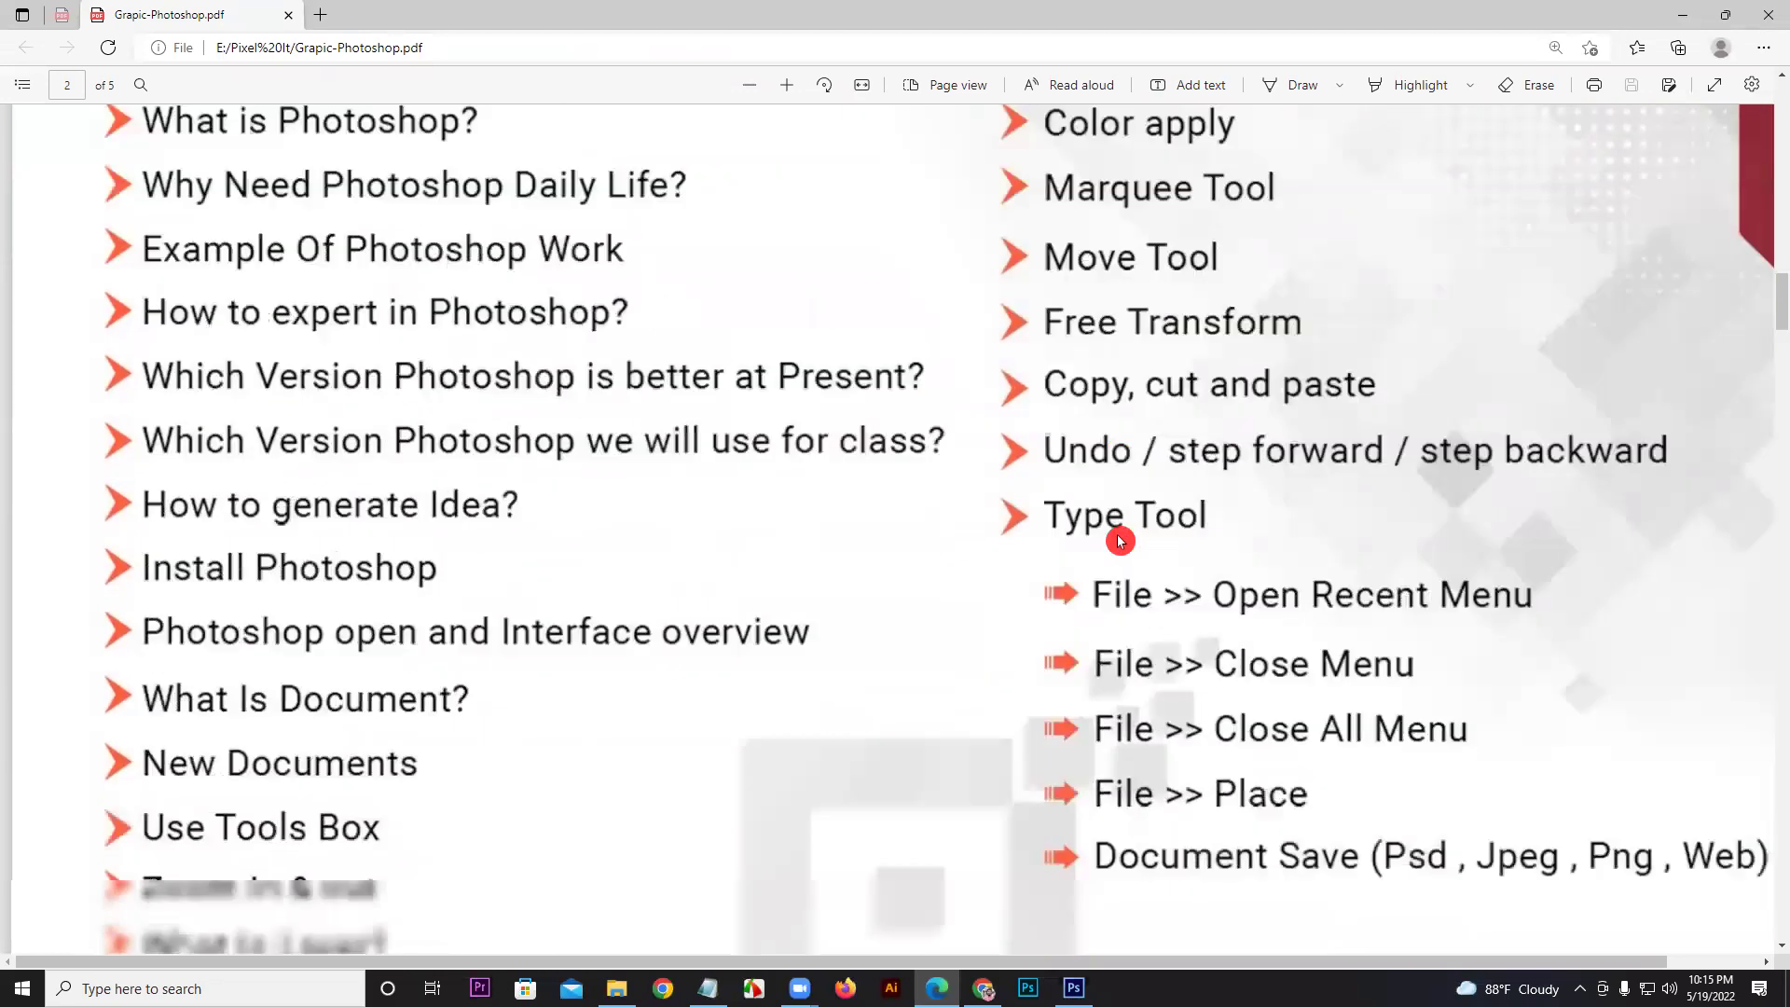
{"action": "scroll", "coordinate": [1119, 540], "scroll_direction": "down", "scroll_amount": 2}
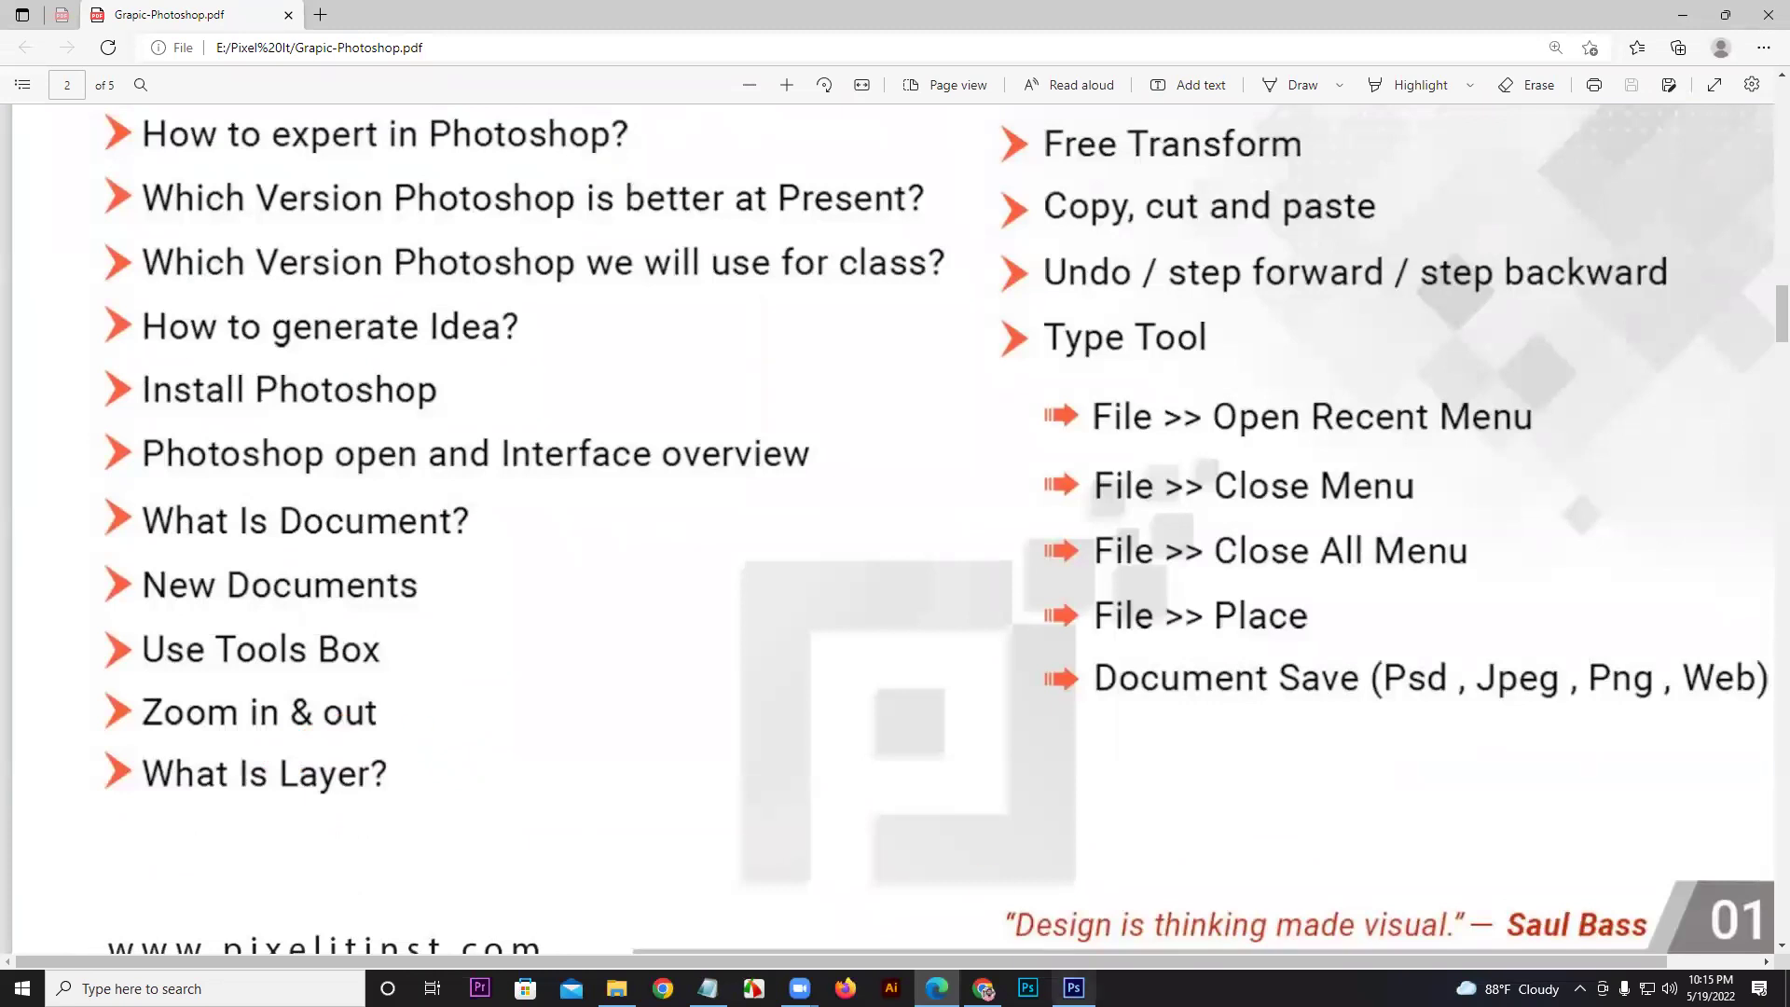
{"action": "left_click", "coordinate": [1073, 988]}
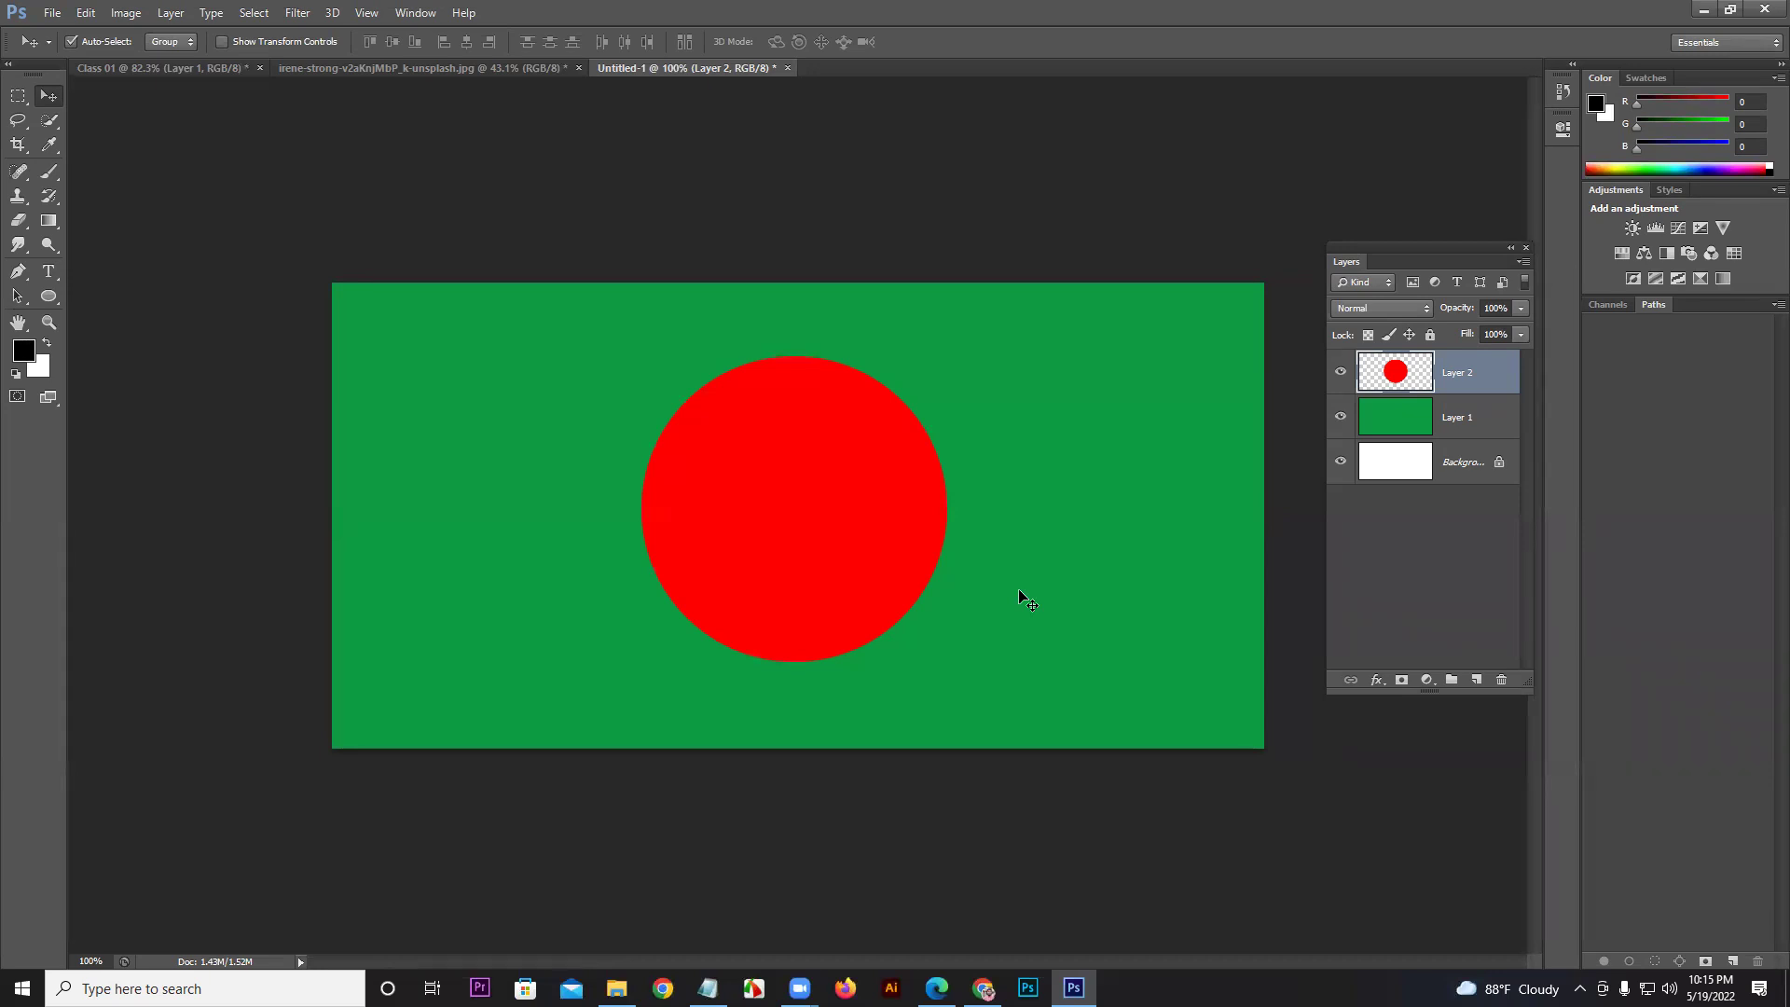
Step: Zoom in on the red circle to 400%, then back out to 66.67%
{"action": "key", "text": "ctrl+plus"}
{"action": "key", "text": "ctrl+plus"}
{"action": "key", "text": "ctrl+plus"}
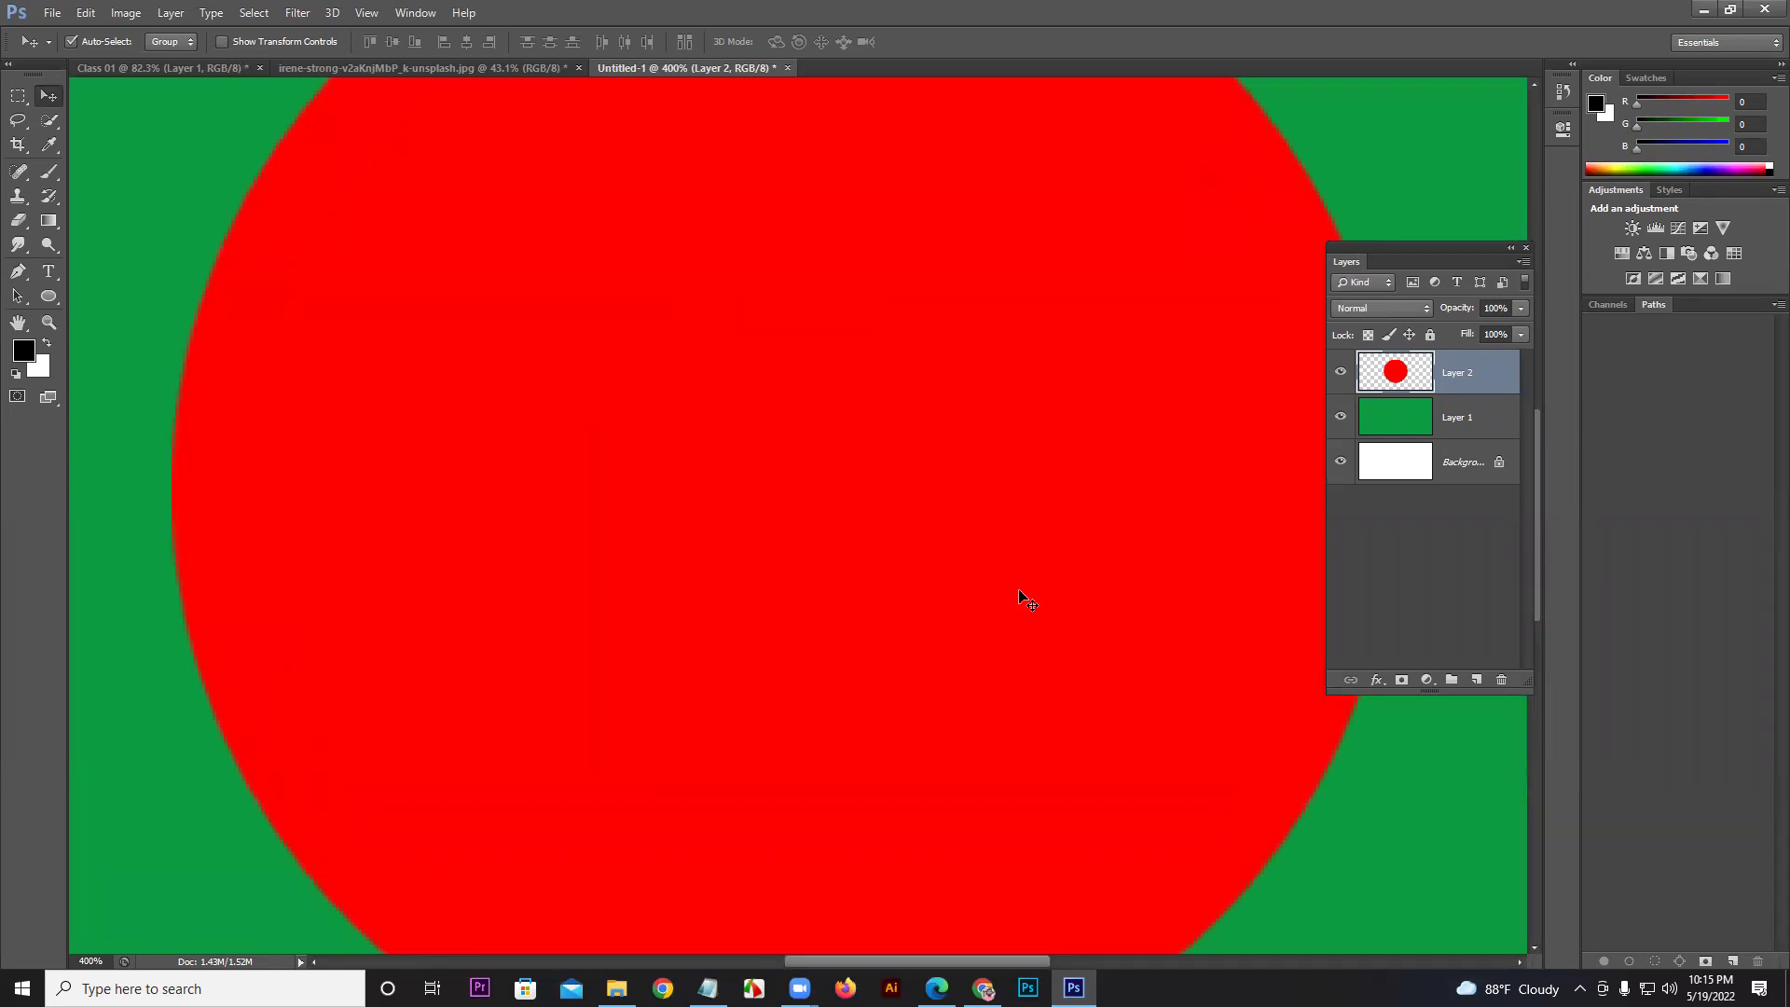
{"action": "key", "text": "ctrl+minus"}
{"action": "key", "text": "ctrl+minus"}
{"action": "key", "text": "ctrl+minus"}
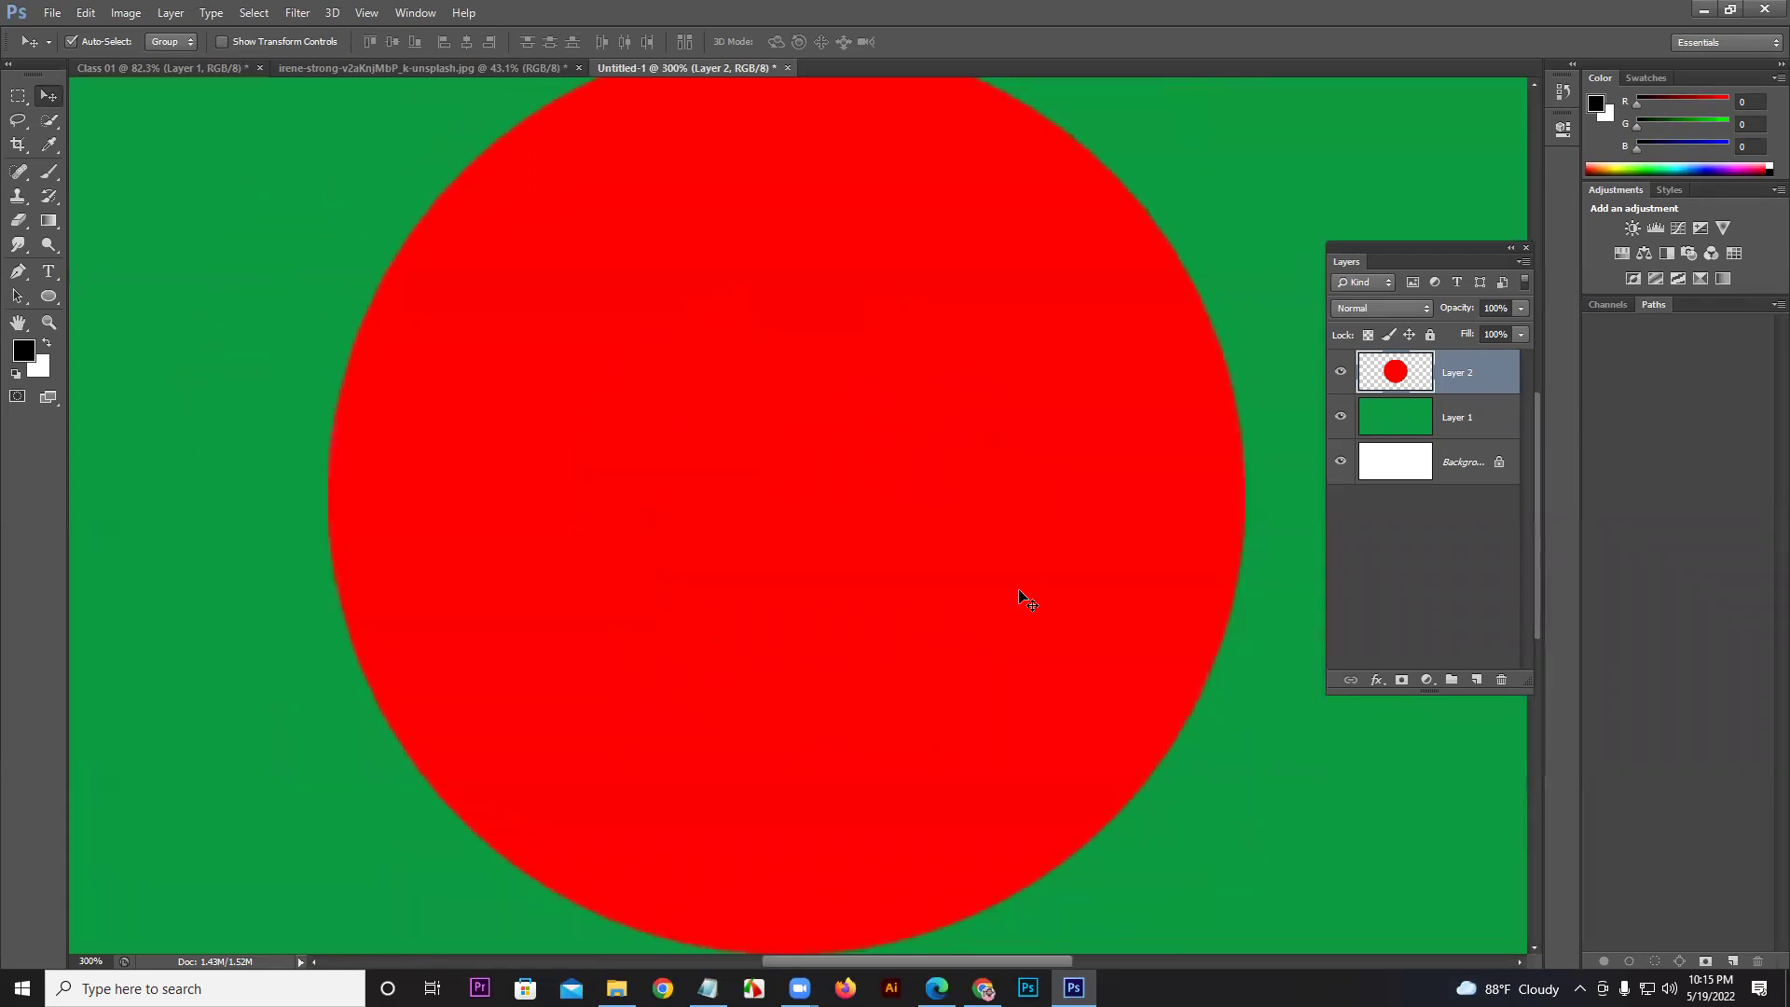
{"action": "key", "text": "ctrl+minus"}
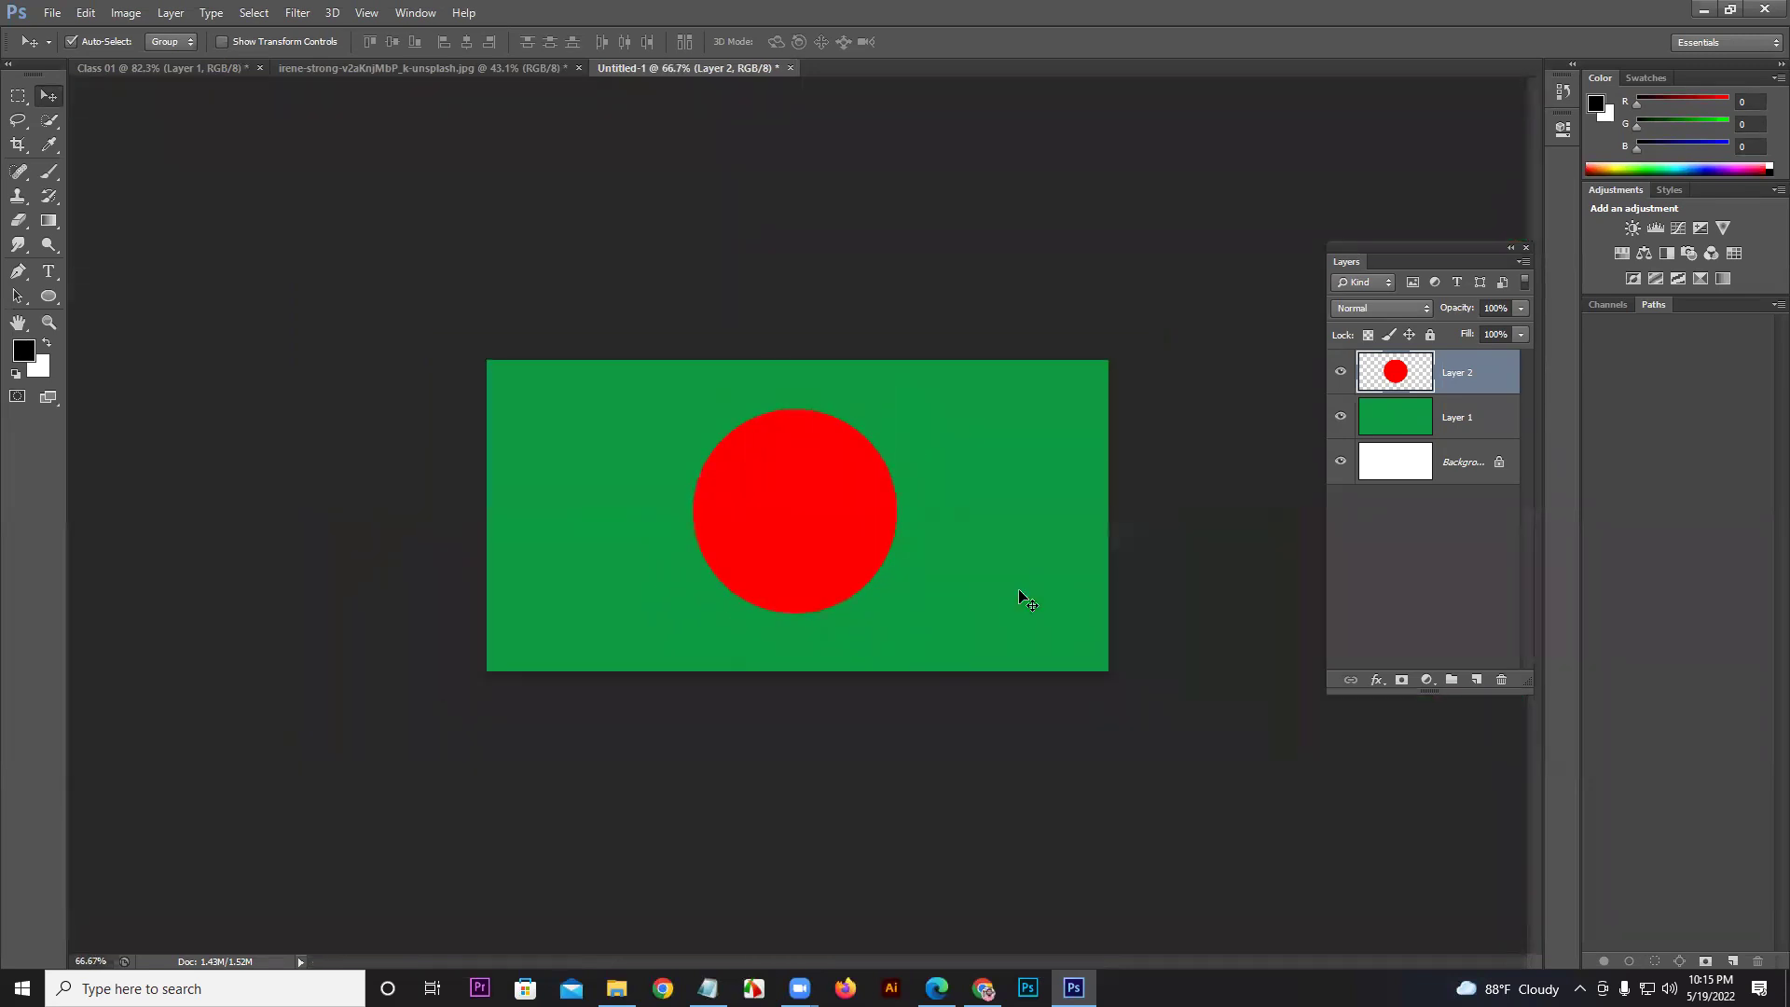
{"action": "key", "text": "ctrl+plus"}
{"action": "key", "text": "ctrl+plus"}
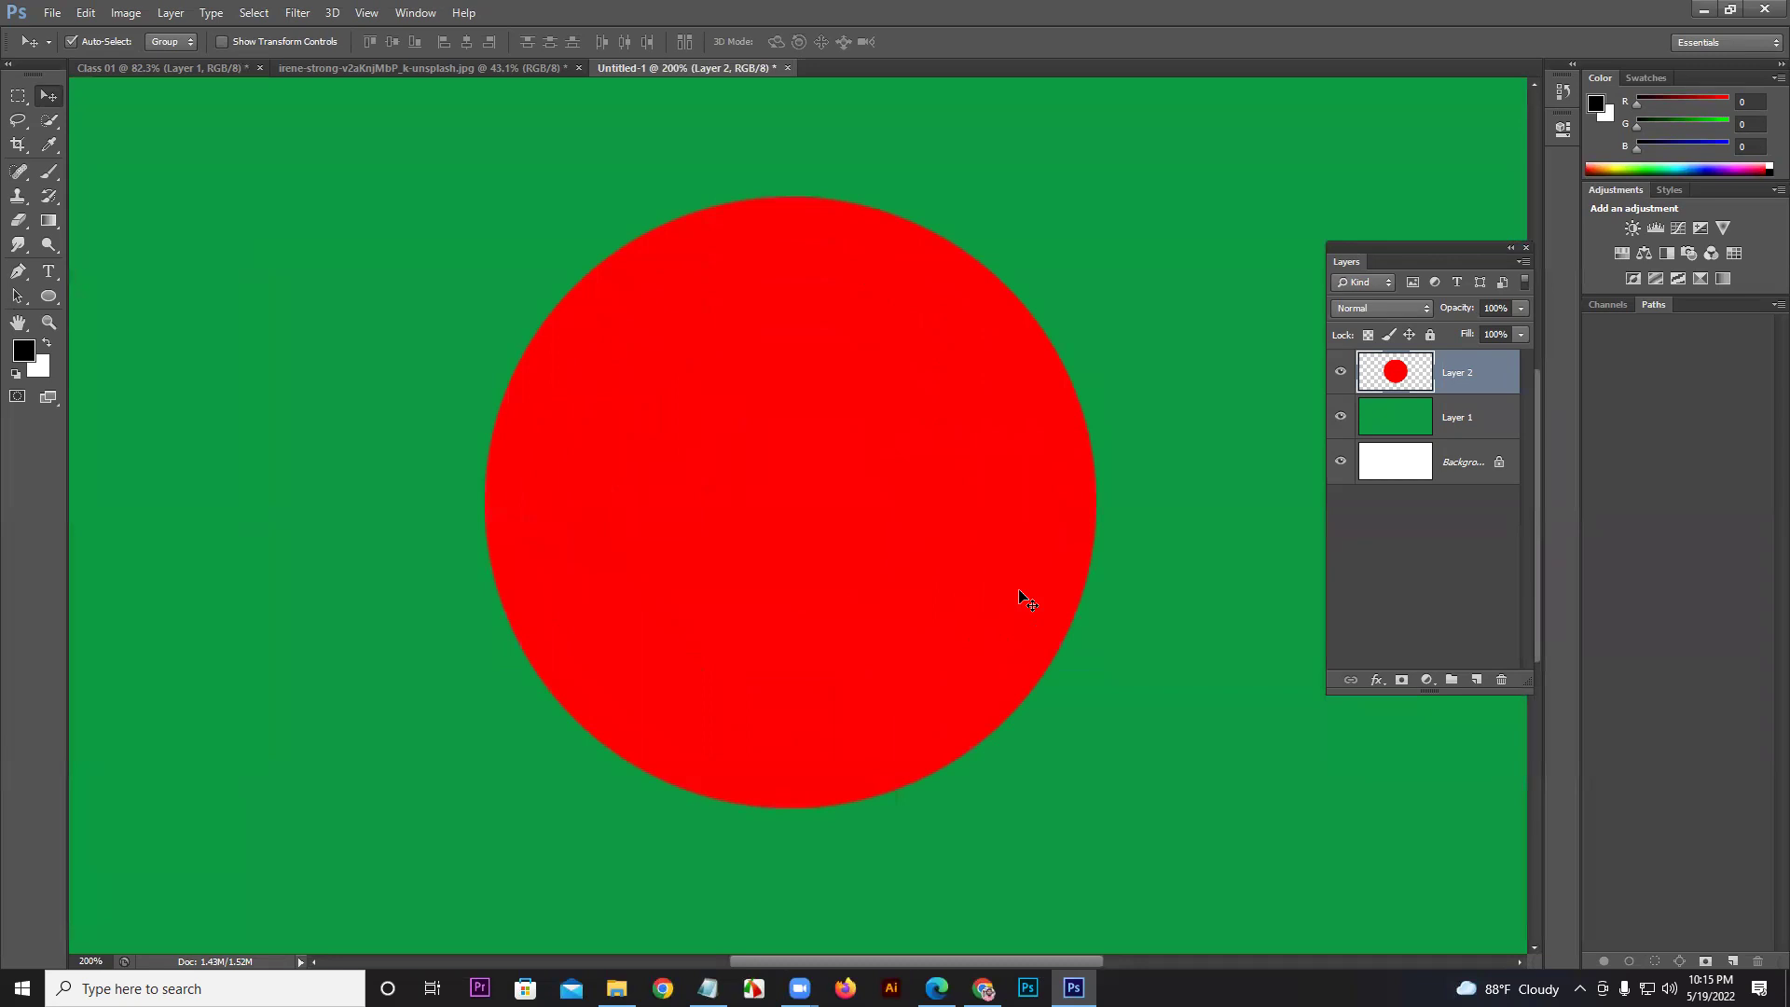
{"action": "key", "text": "ctrl+minus"}
{"action": "key", "text": "ctrl+minus"}
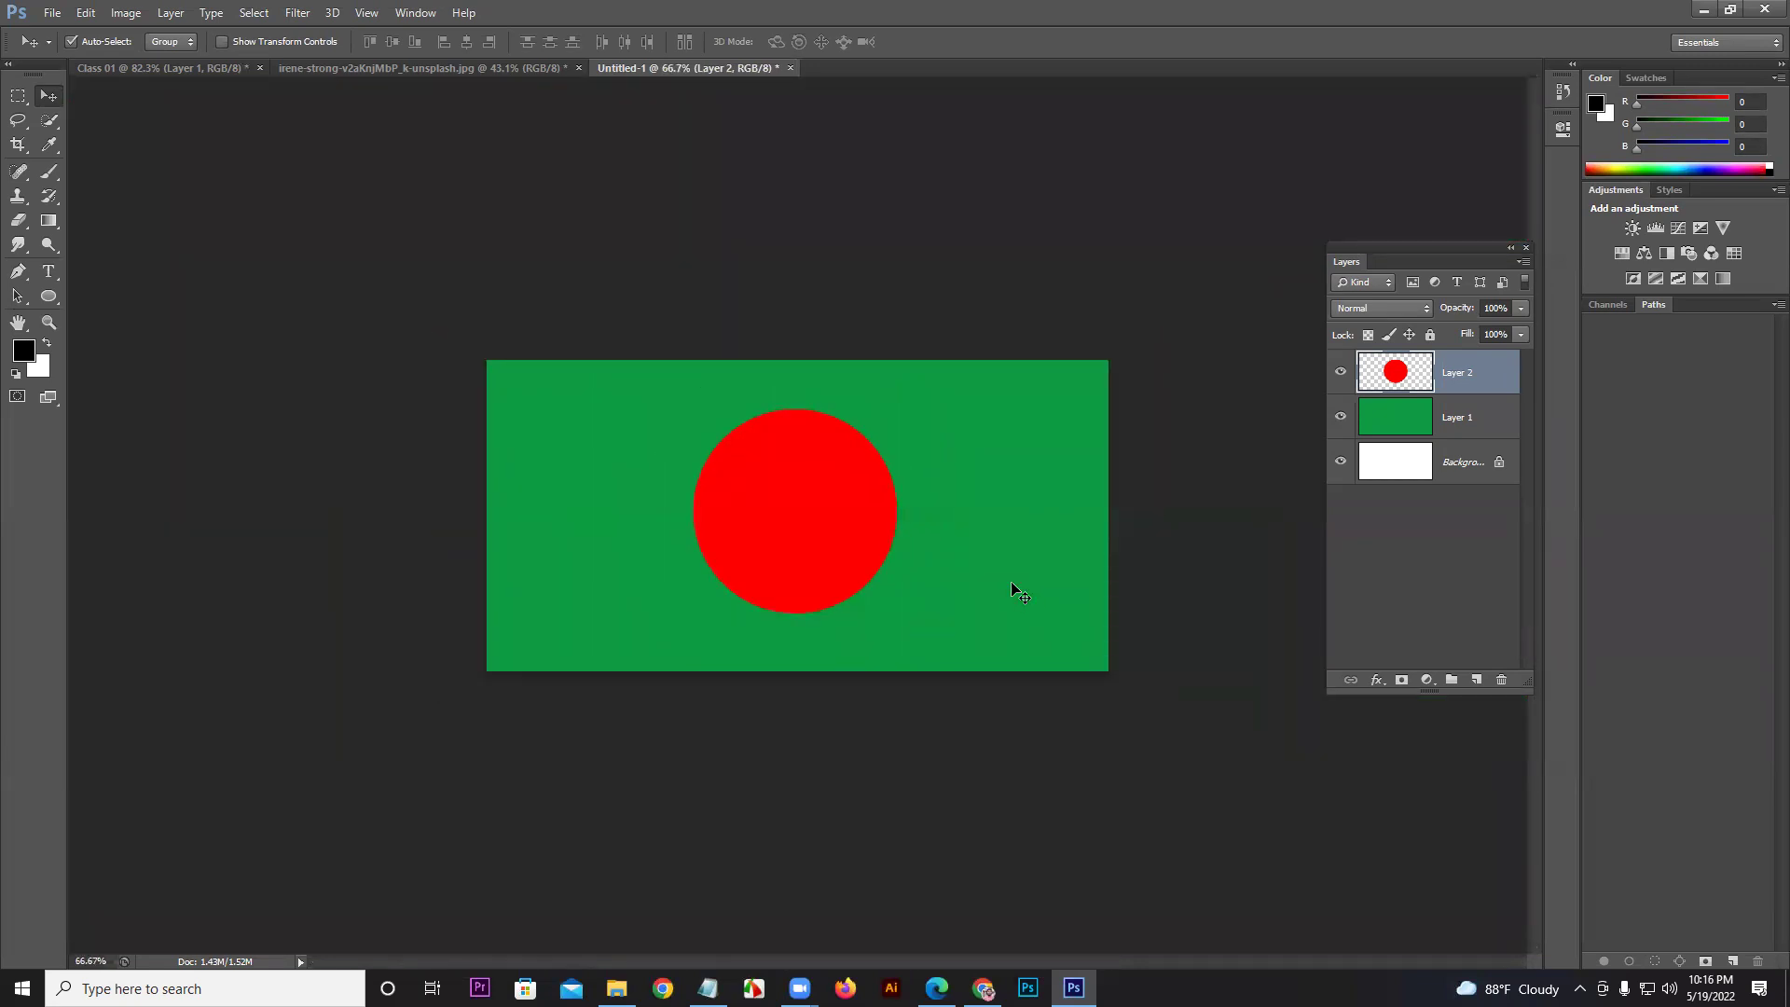
{"action": "left_click", "coordinate": [17, 130]}
{"action": "left_click", "coordinate": [51, 328]}
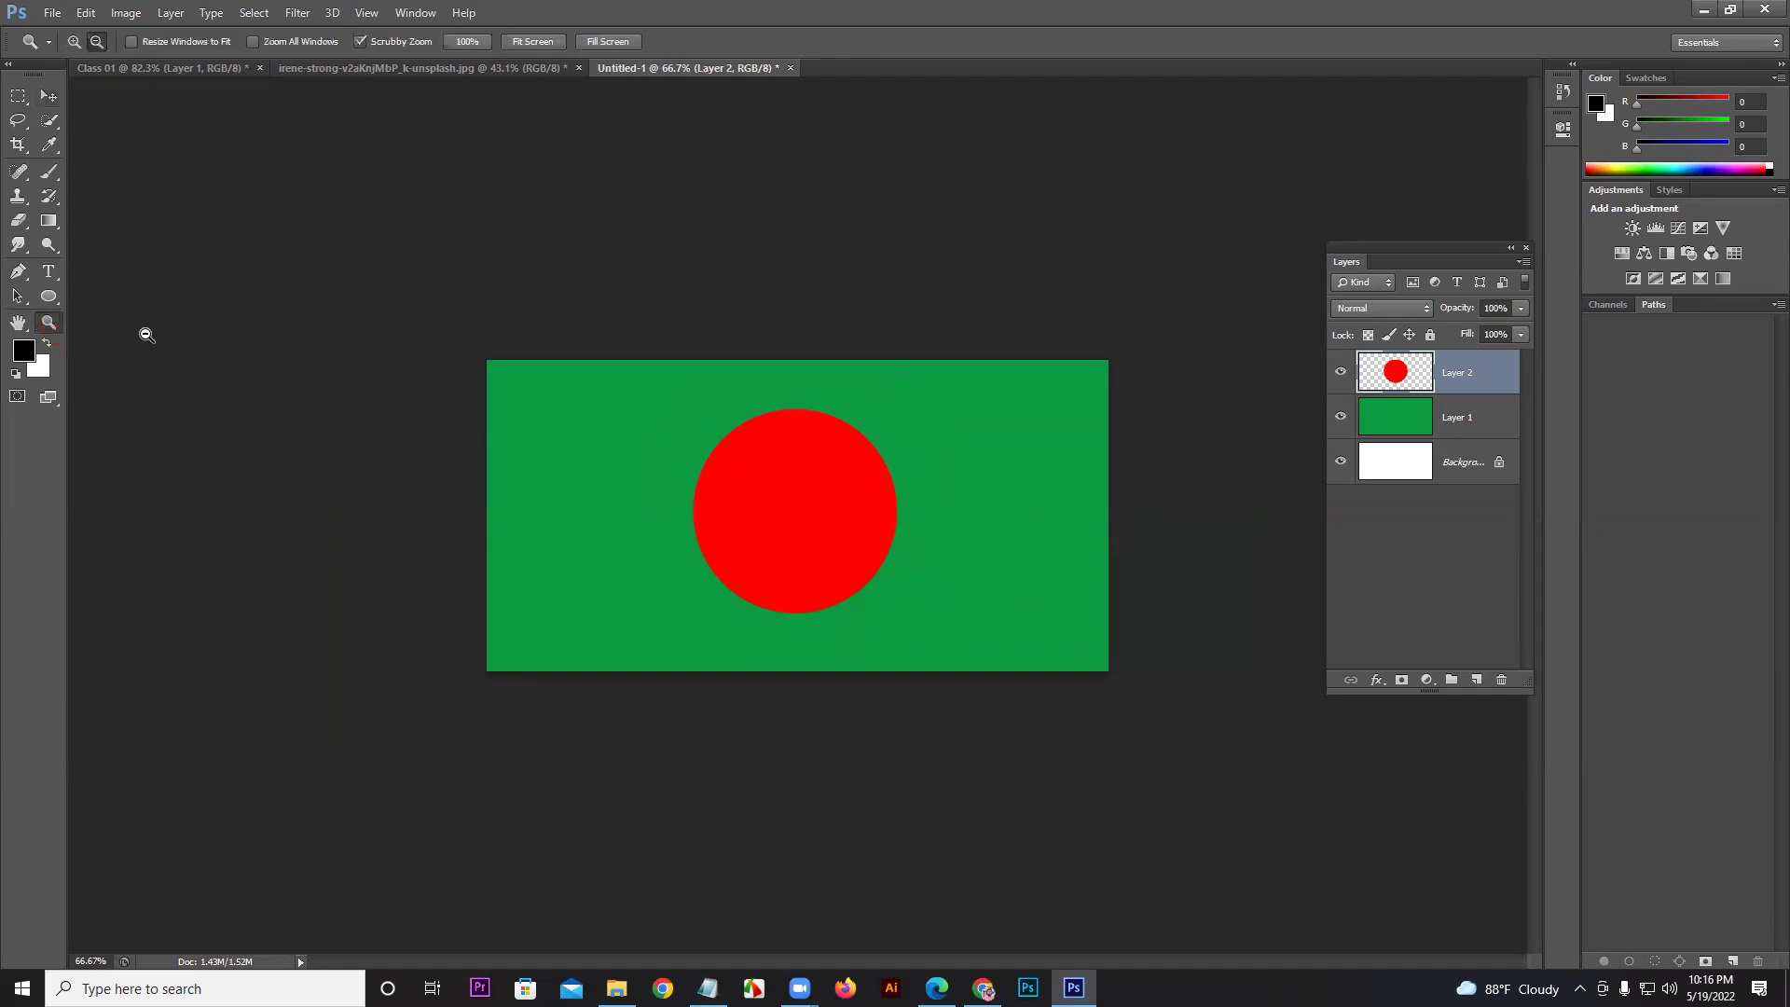
{"action": "left_click", "coordinate": [77, 46]}
{"action": "left_click_drag", "start_coordinate": [786, 557], "coordinate": [873, 301]}
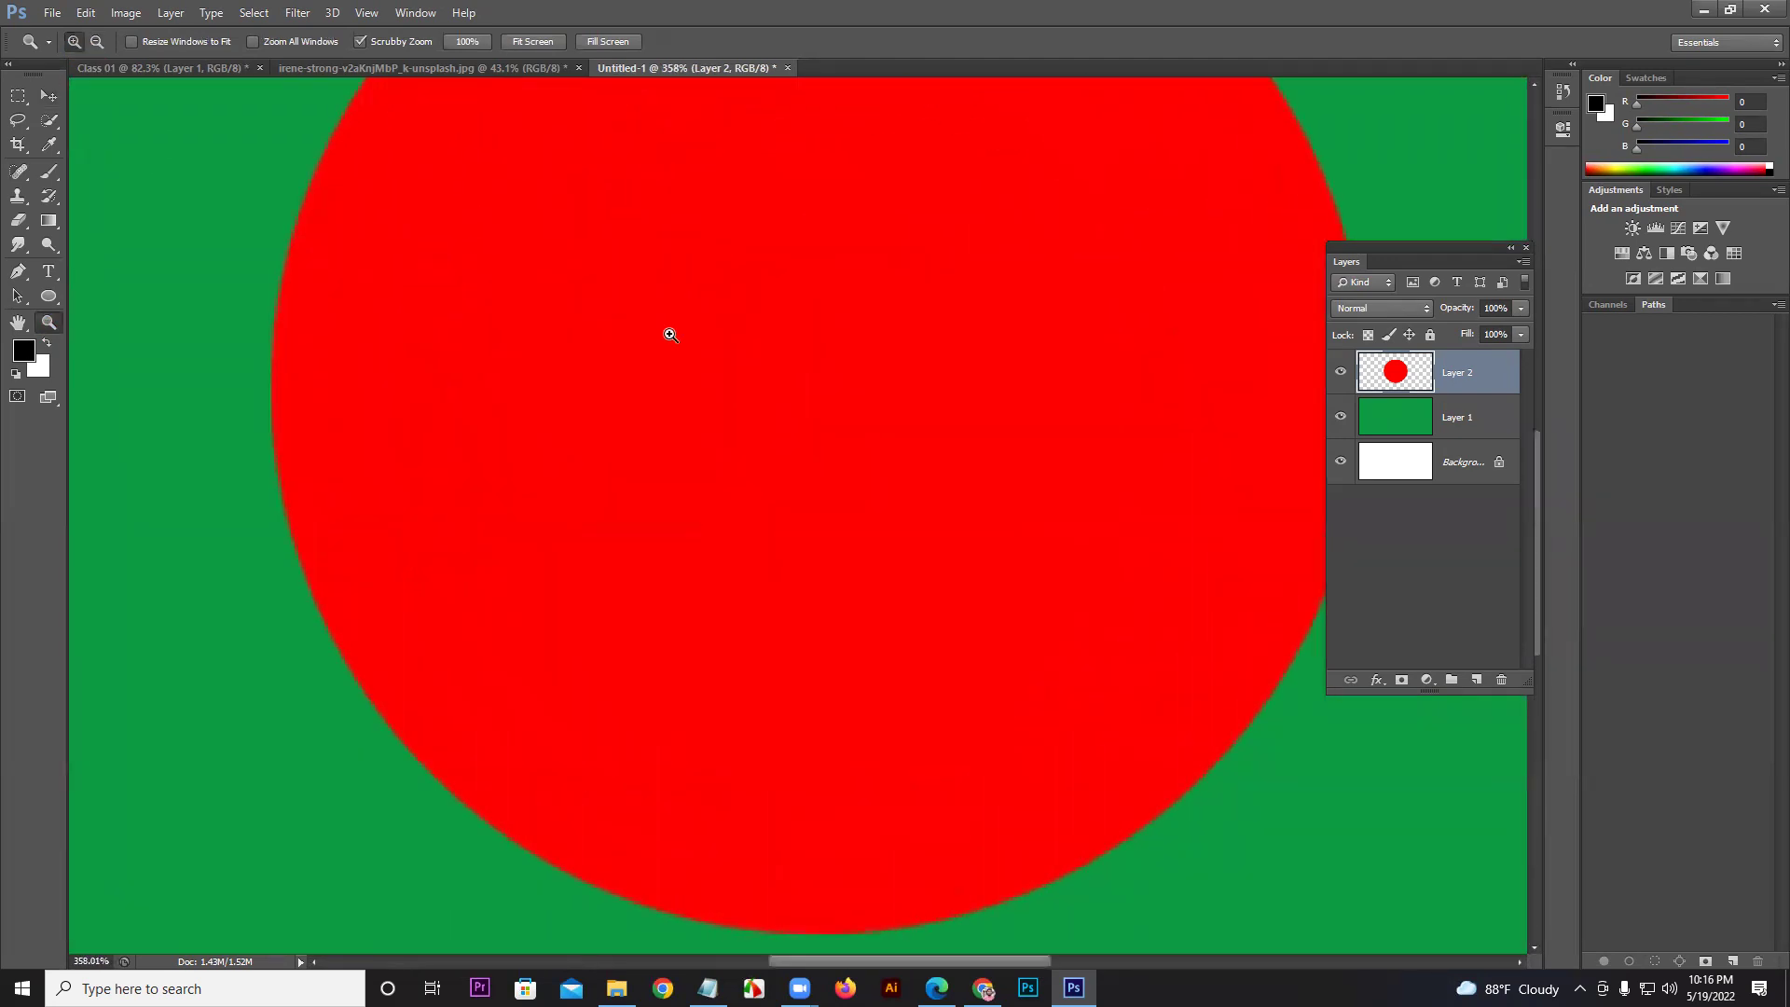
{"action": "left_click", "coordinate": [96, 41]}
{"action": "left_click_drag", "start_coordinate": [879, 345], "coordinate": [853, 562]}
{"action": "left_click_drag", "start_coordinate": [818, 654], "coordinate": [811, 742]}
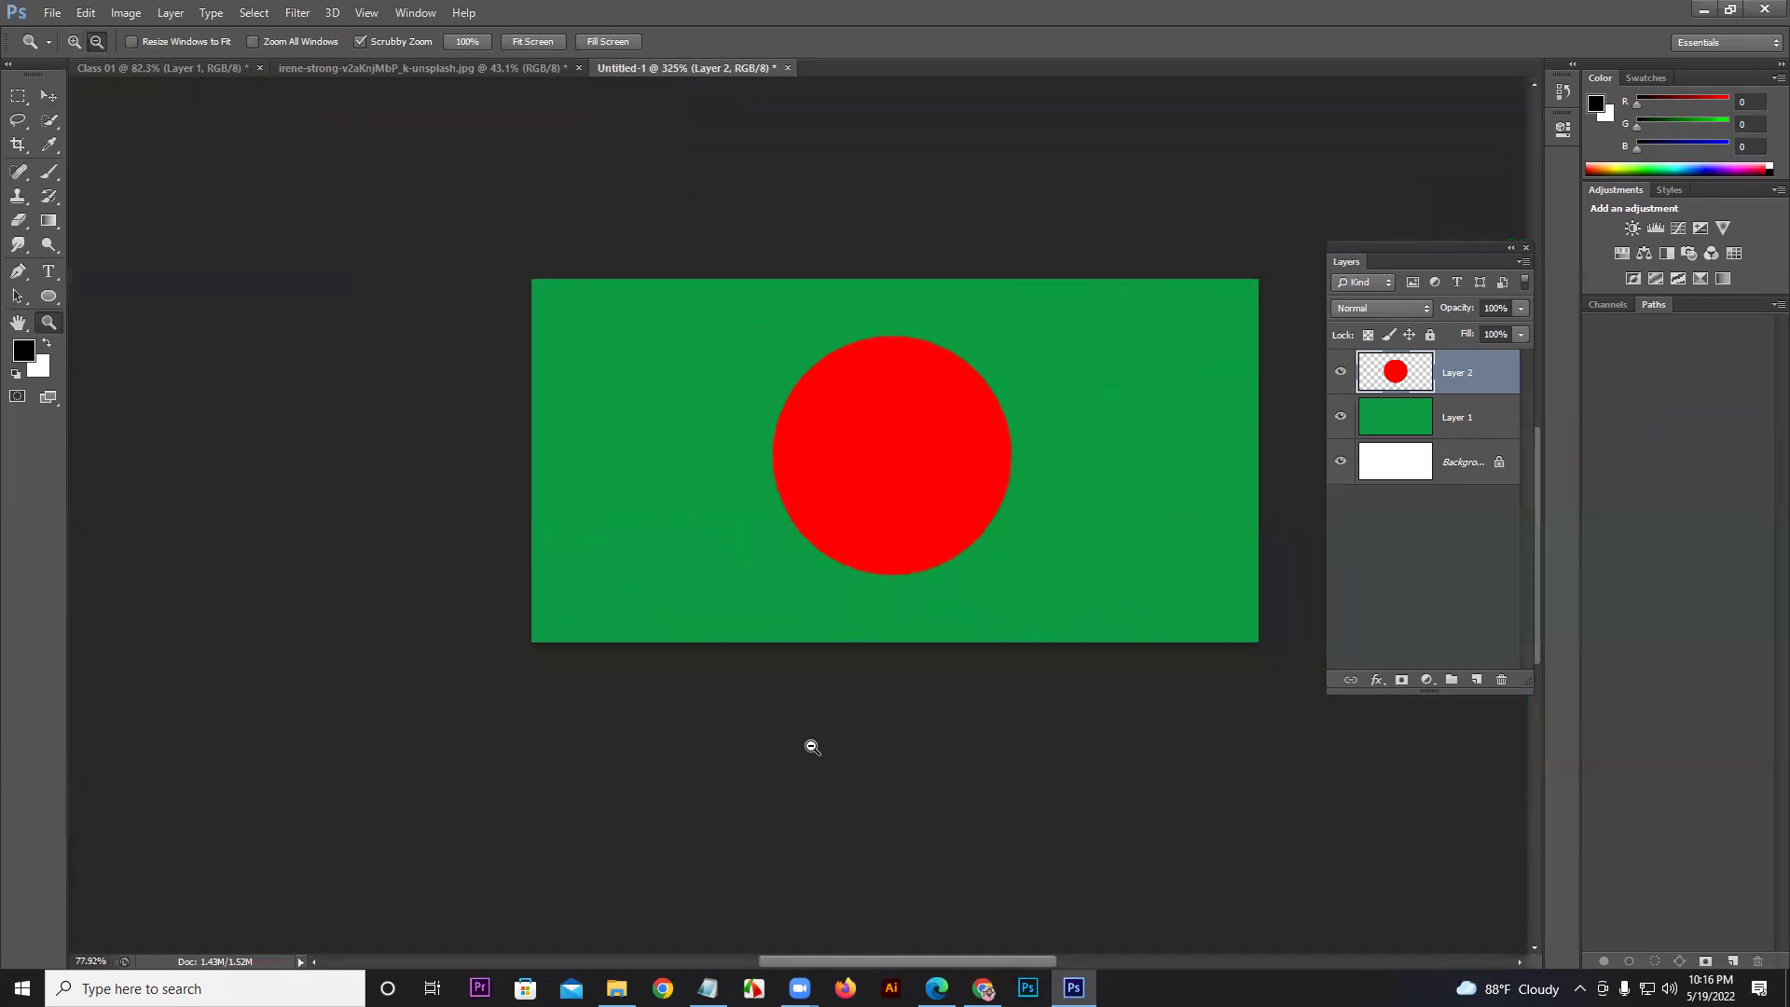
{"action": "left_click", "coordinate": [73, 42]}
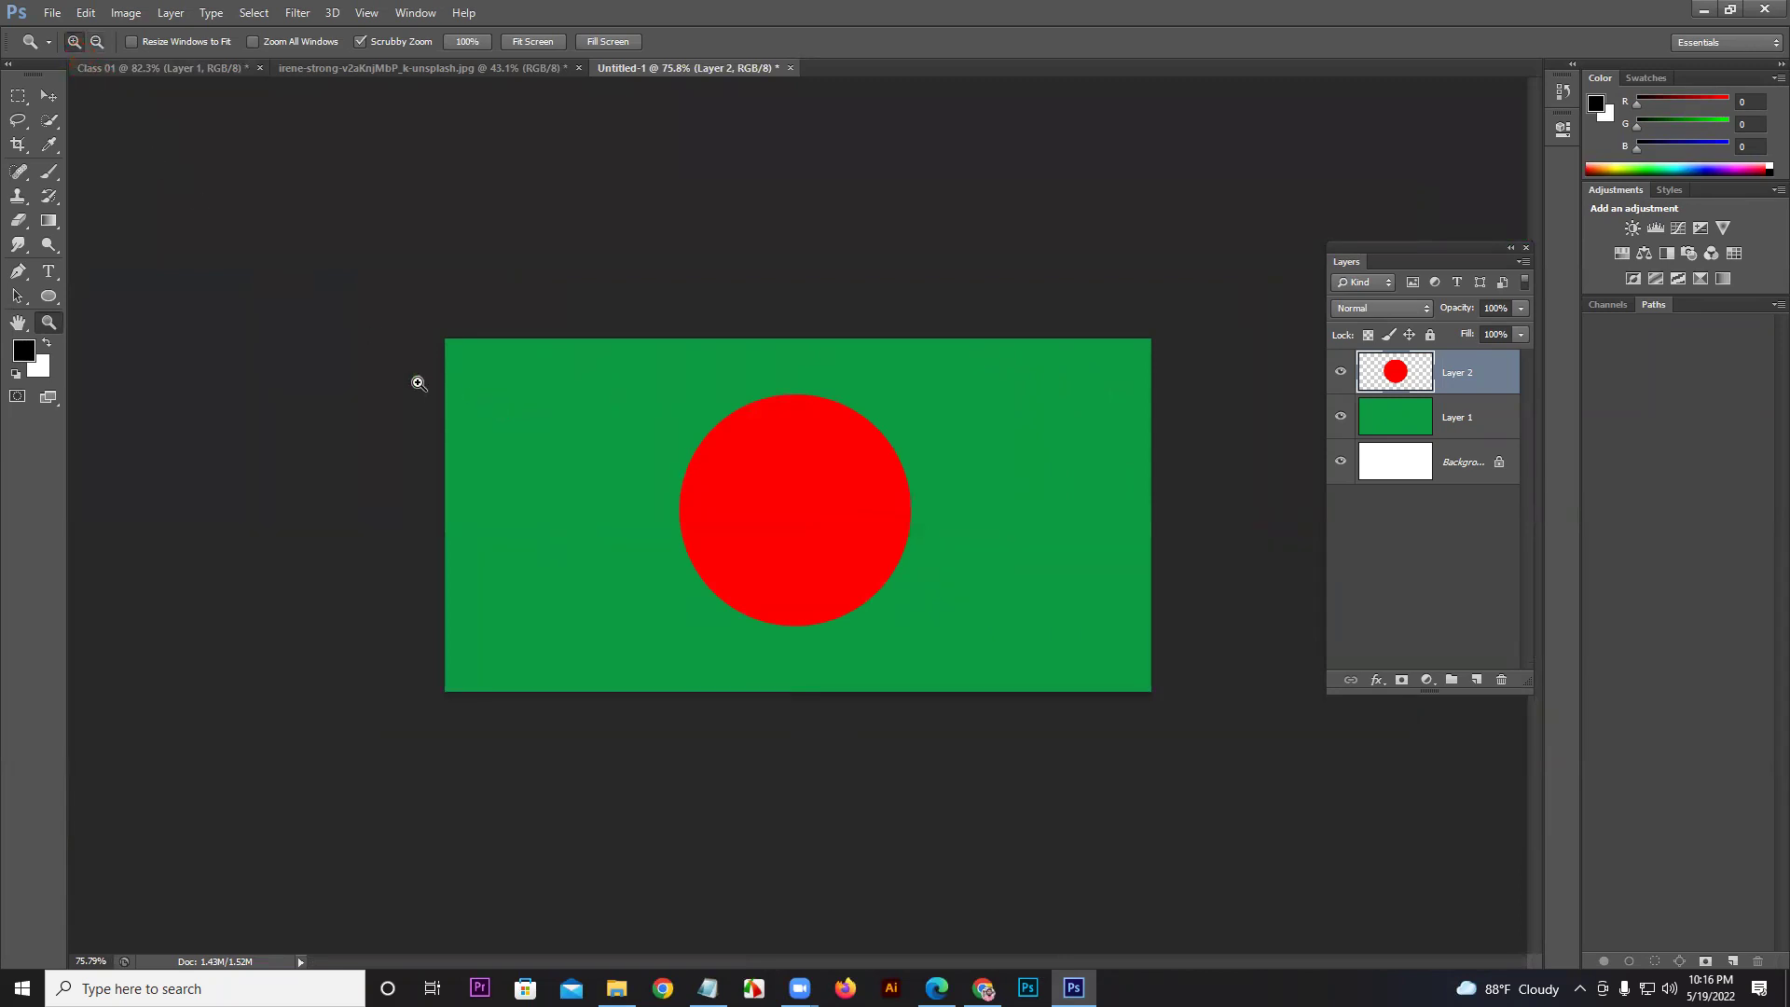
{"action": "key", "text": "v"}
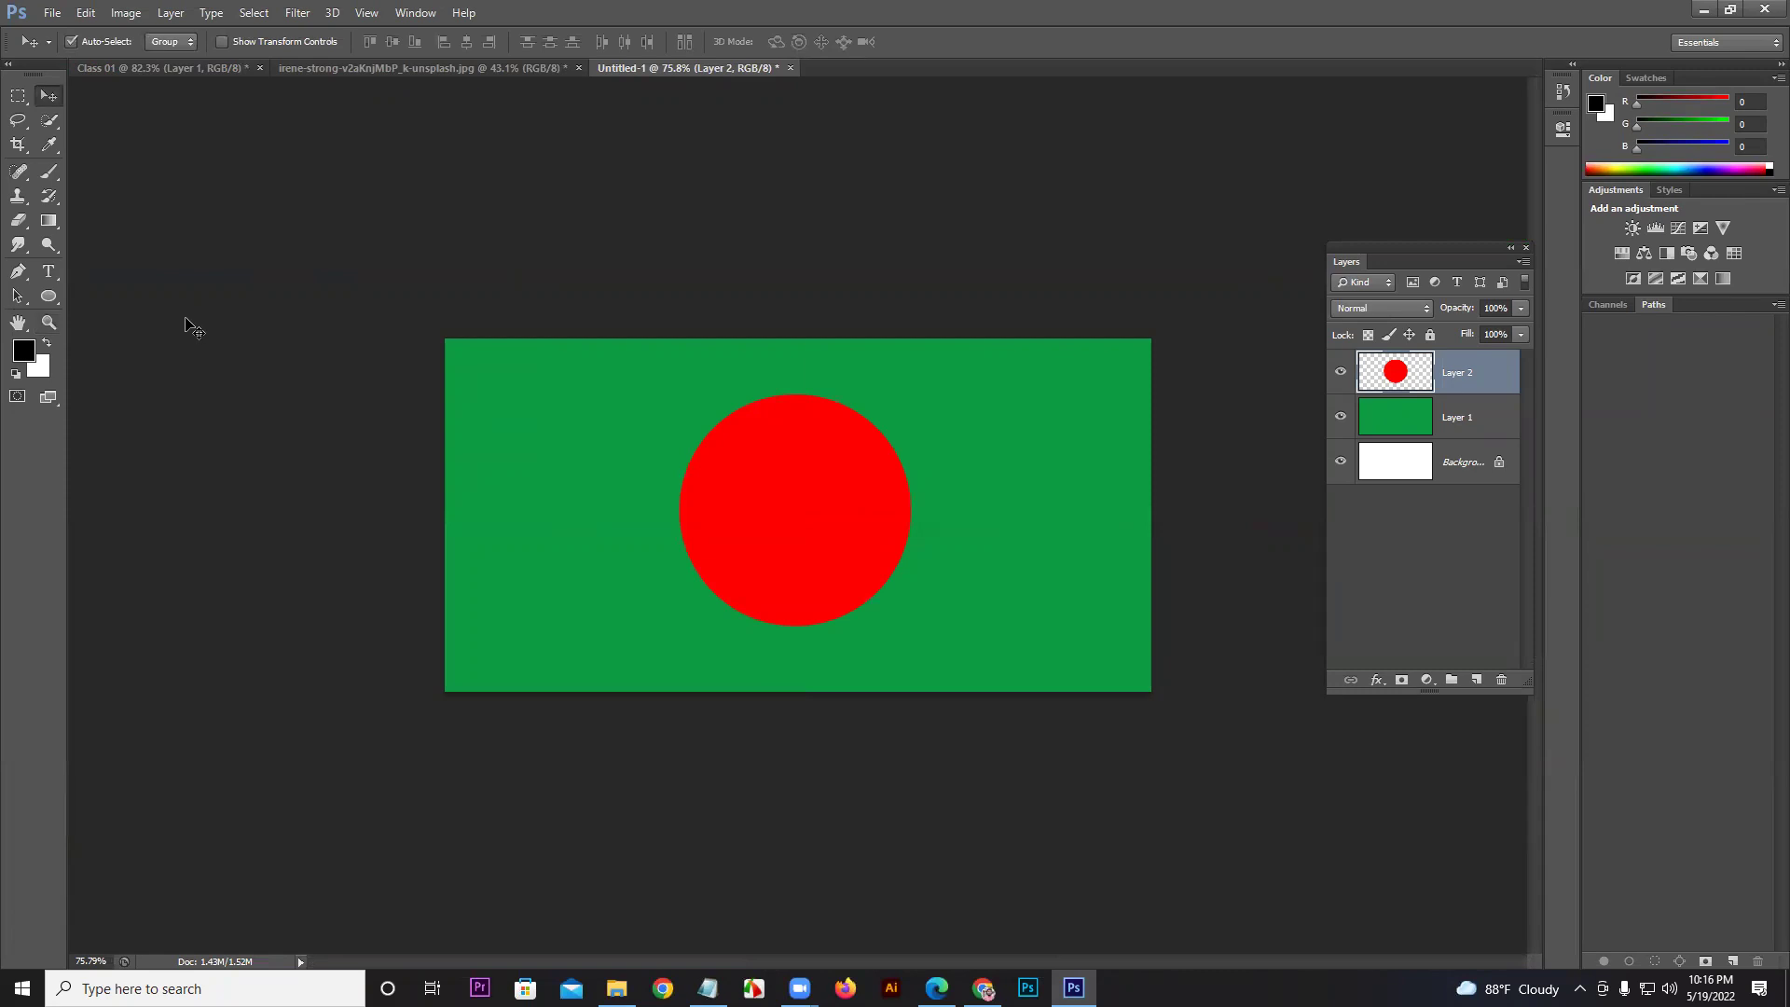
Step: Set the flag document's zoom to exactly 100% from the status bar
{"action": "left_click", "coordinate": [114, 962]}
{"action": "key", "text": "ctrl+a"}
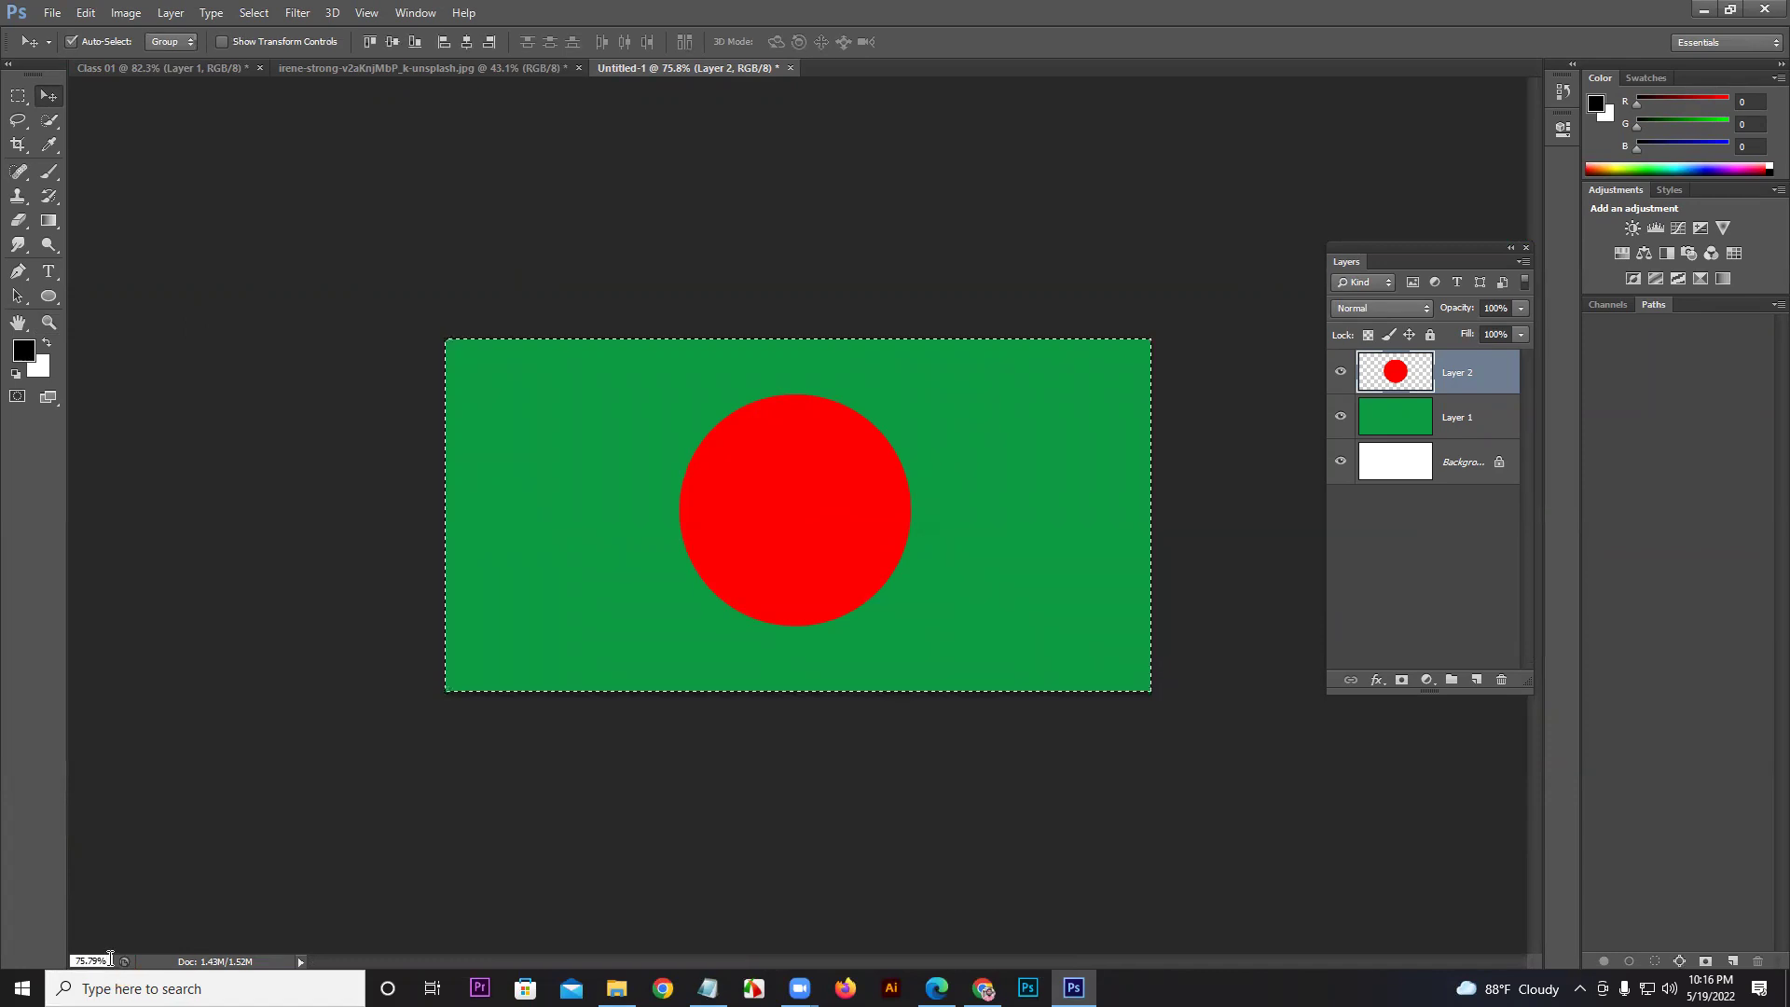
{"action": "key", "text": "ctrl+d"}
{"action": "left_click", "coordinate": [104, 959]}
{"action": "key", "text": "Return"}
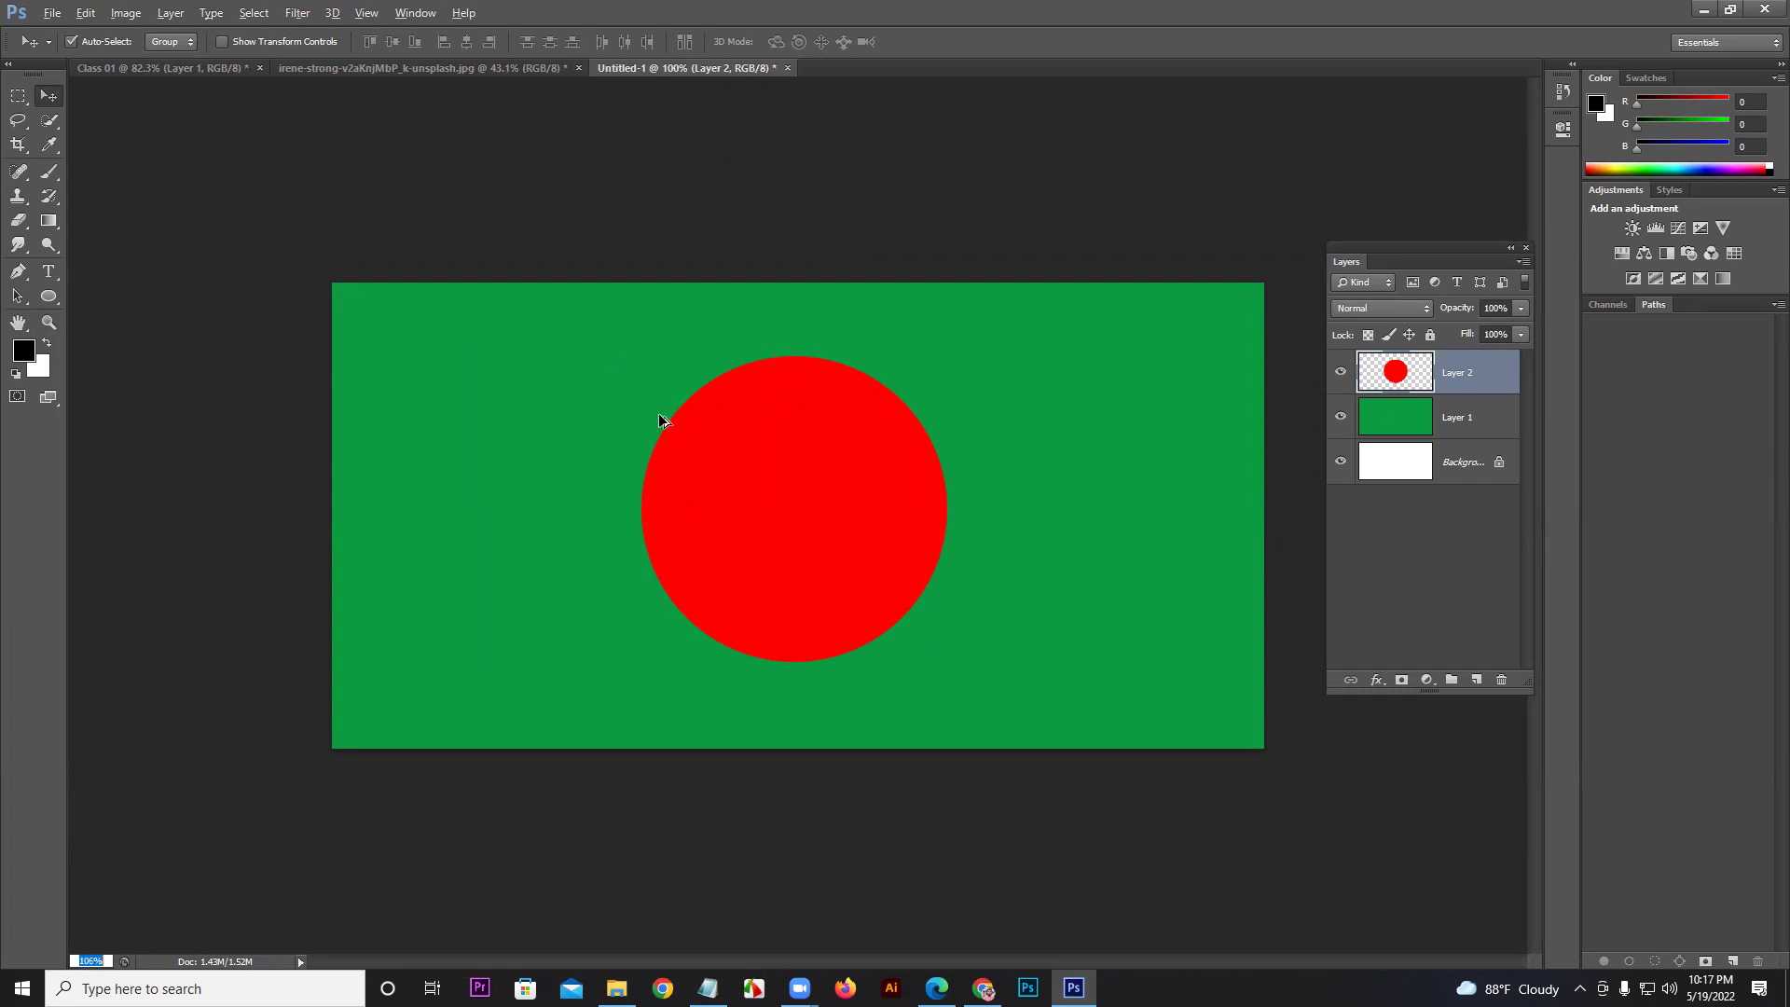
{"action": "left_click", "coordinate": [659, 421]}
{"action": "scroll", "coordinate": [659, 420], "scroll_direction": "up", "scroll_amount": 5}
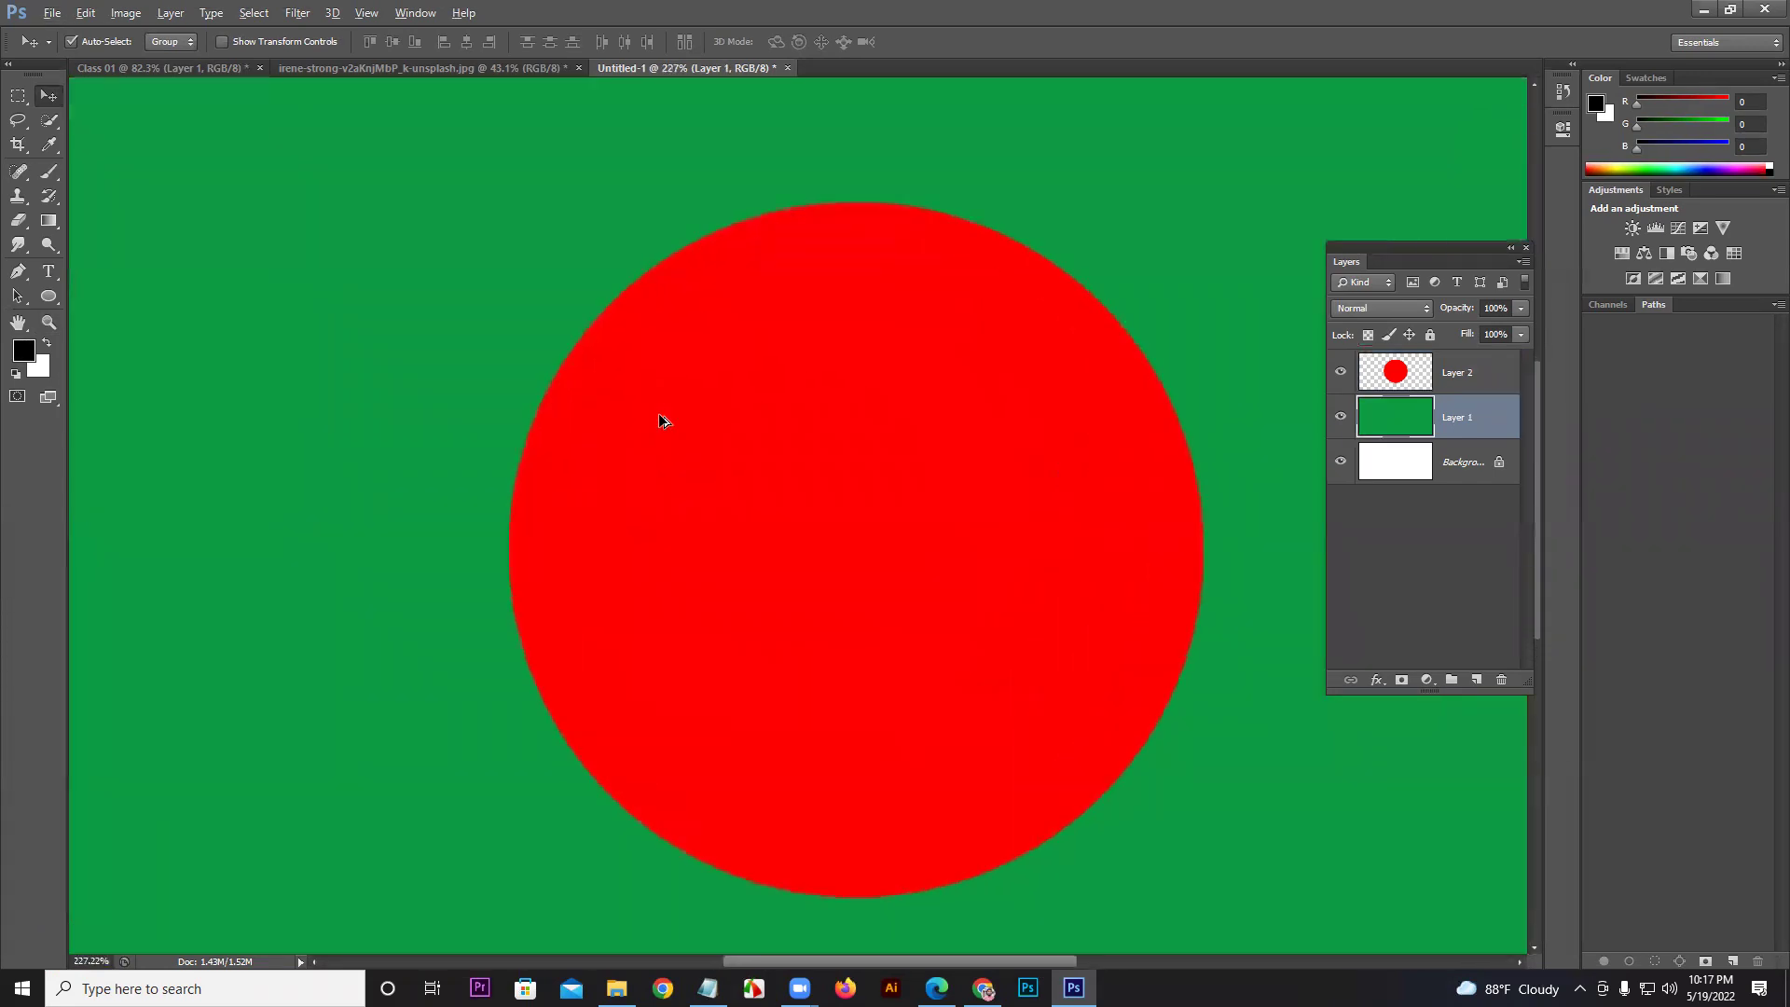
{"action": "scroll", "coordinate": [661, 420], "scroll_direction": "down", "scroll_amount": 5}
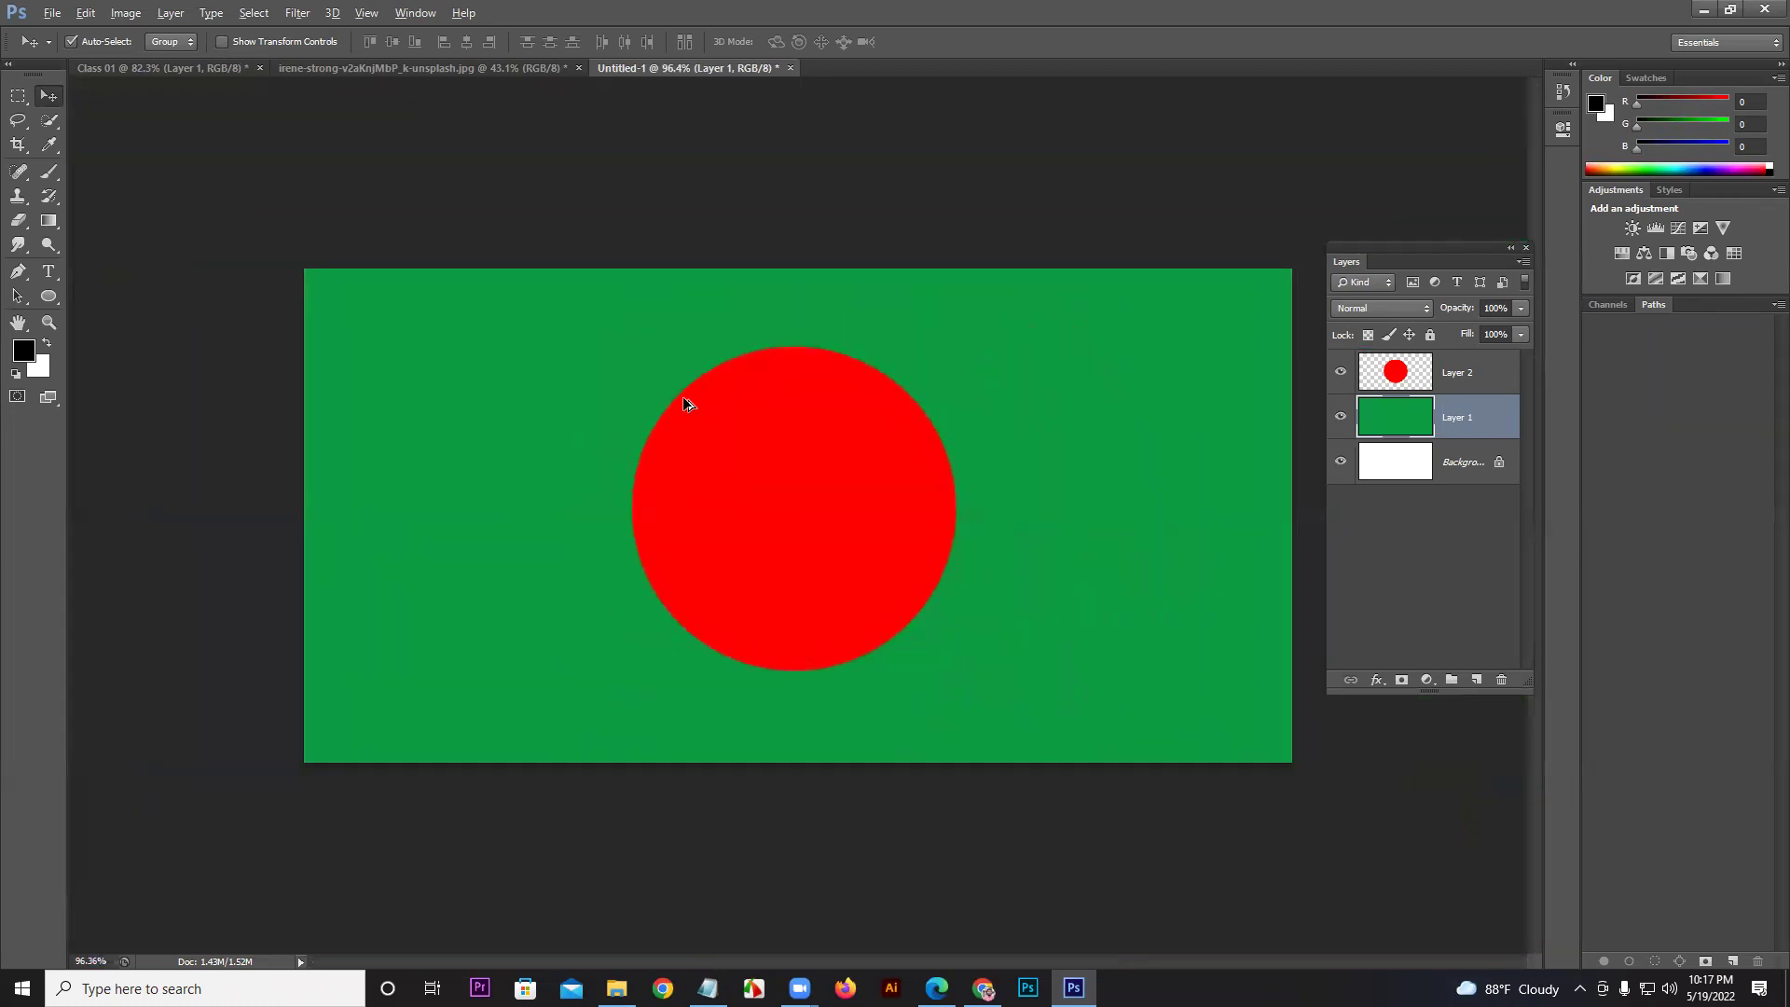
{"action": "key", "text": "alt"}
{"action": "key", "text": "alt"}
{"action": "scroll", "coordinate": [684, 404], "scroll_direction": "up", "scroll_amount": 4}
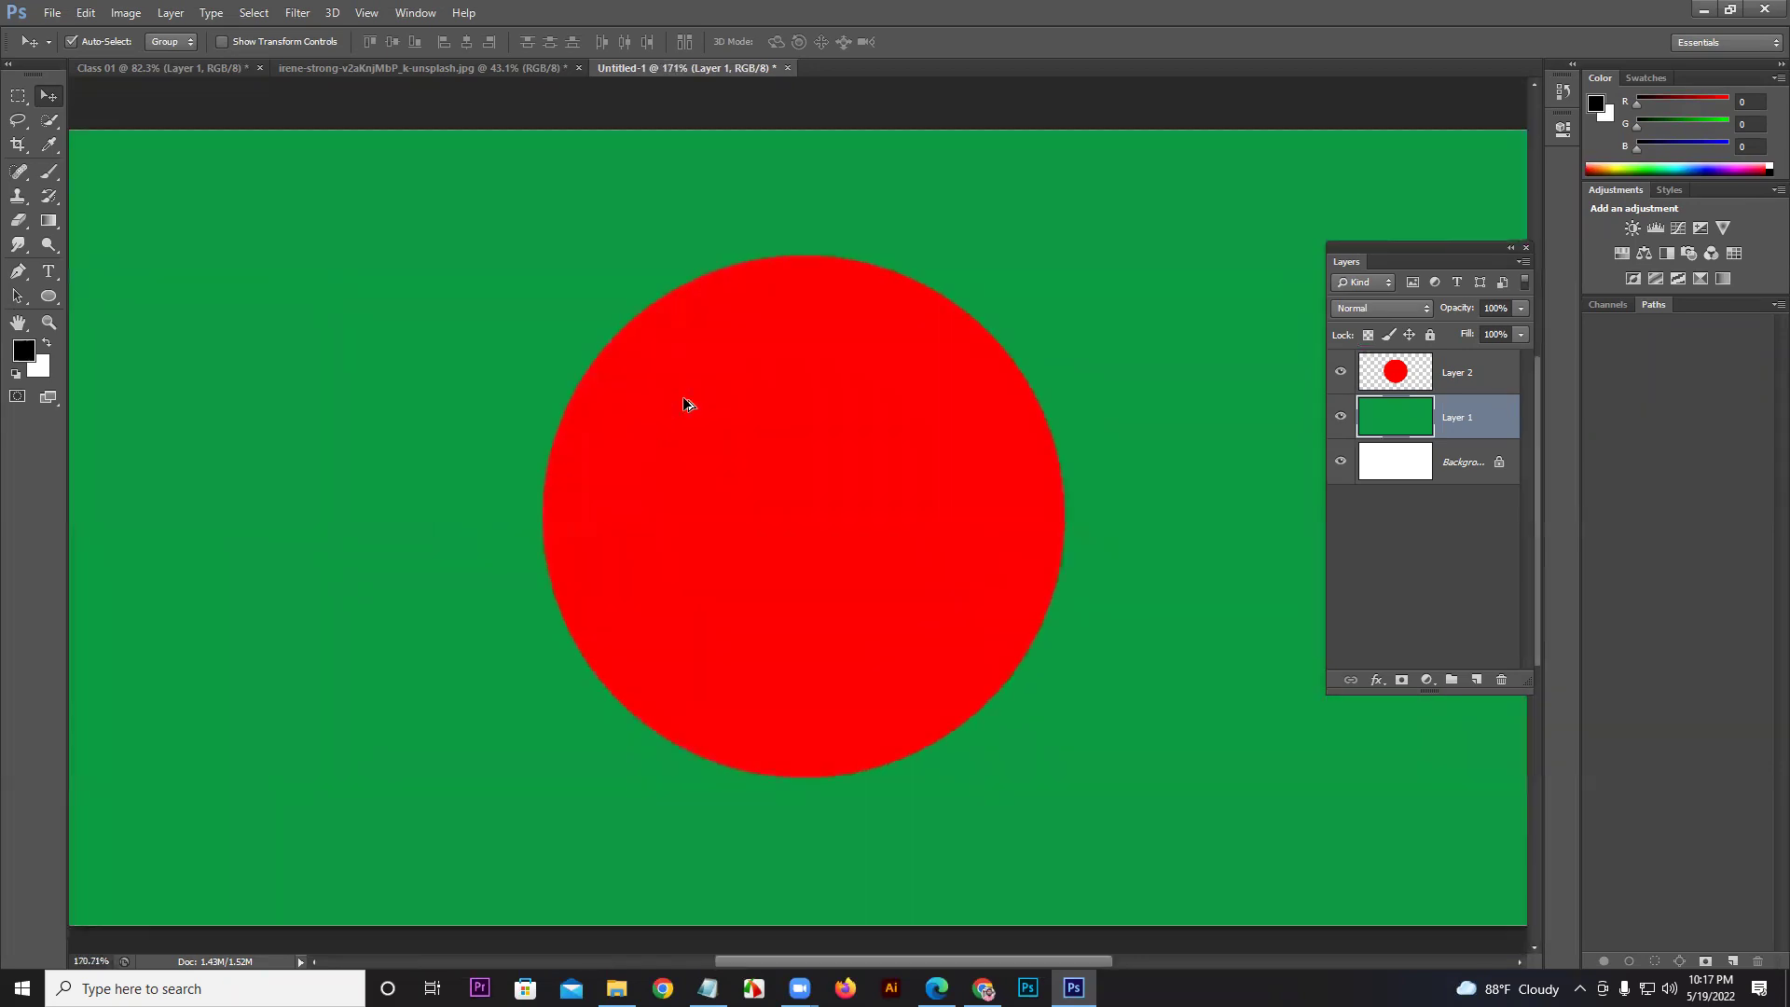
{"action": "scroll", "coordinate": [683, 403], "scroll_direction": "up", "scroll_amount": 4}
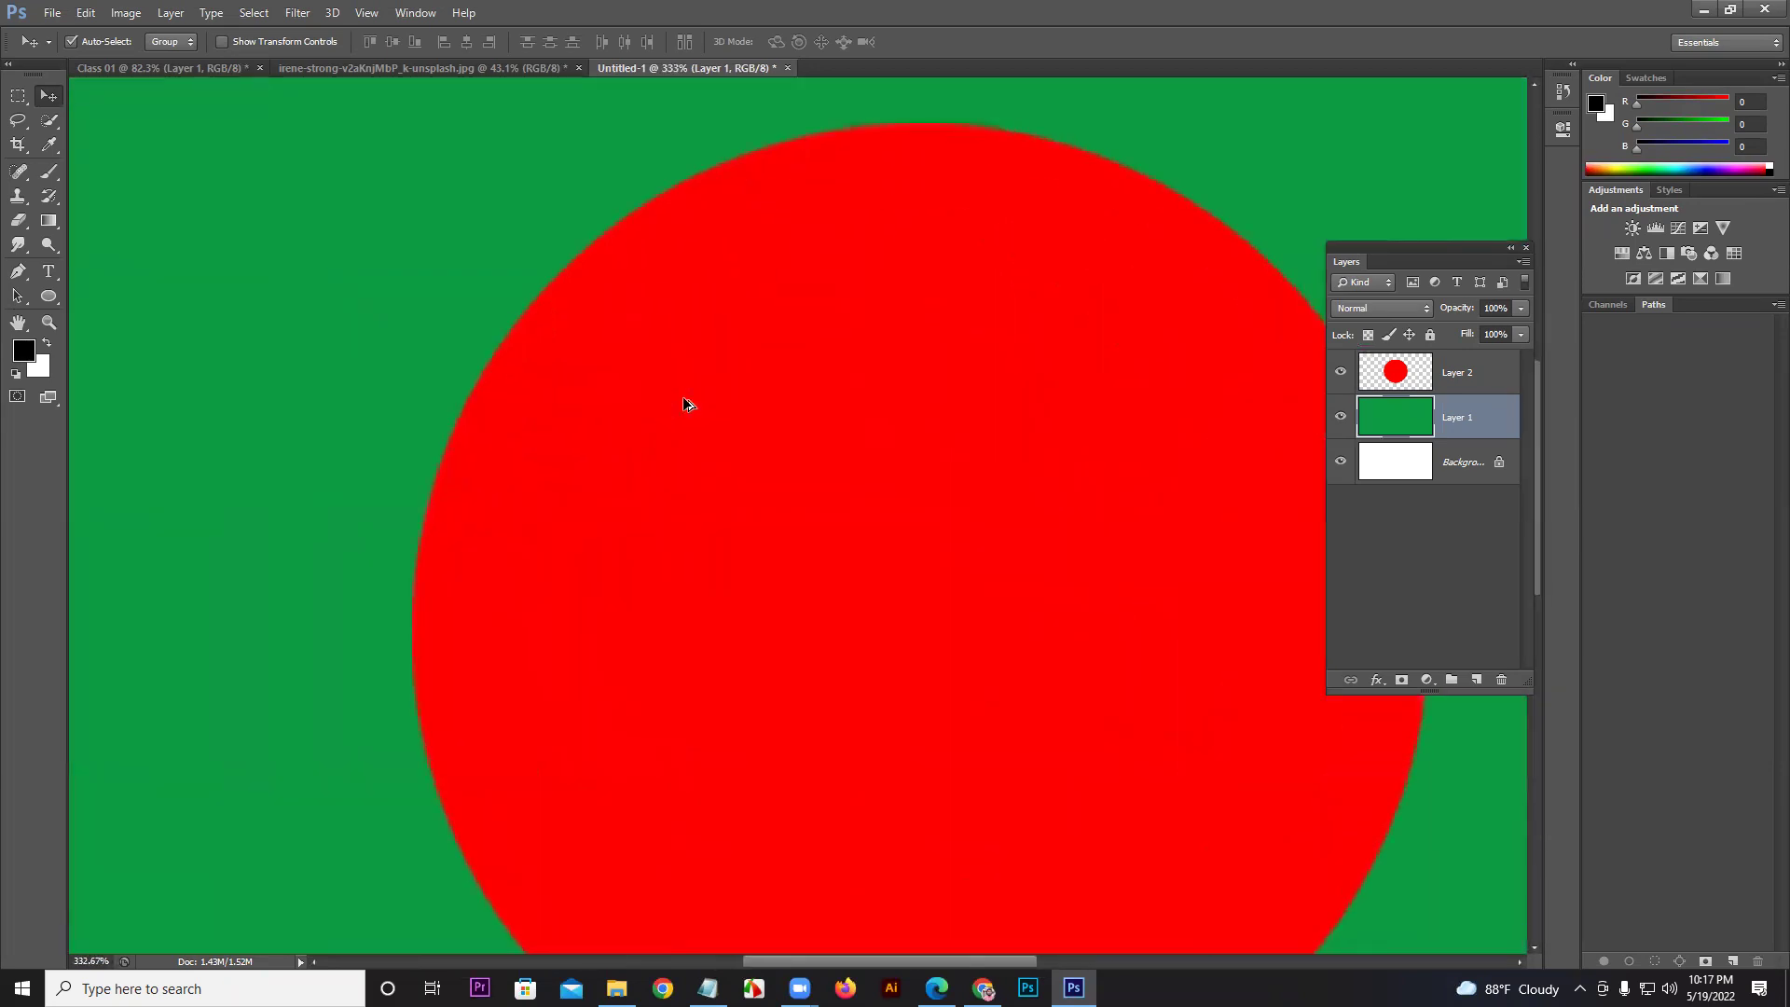
{"action": "scroll", "coordinate": [684, 404], "scroll_direction": "down", "scroll_amount": 5}
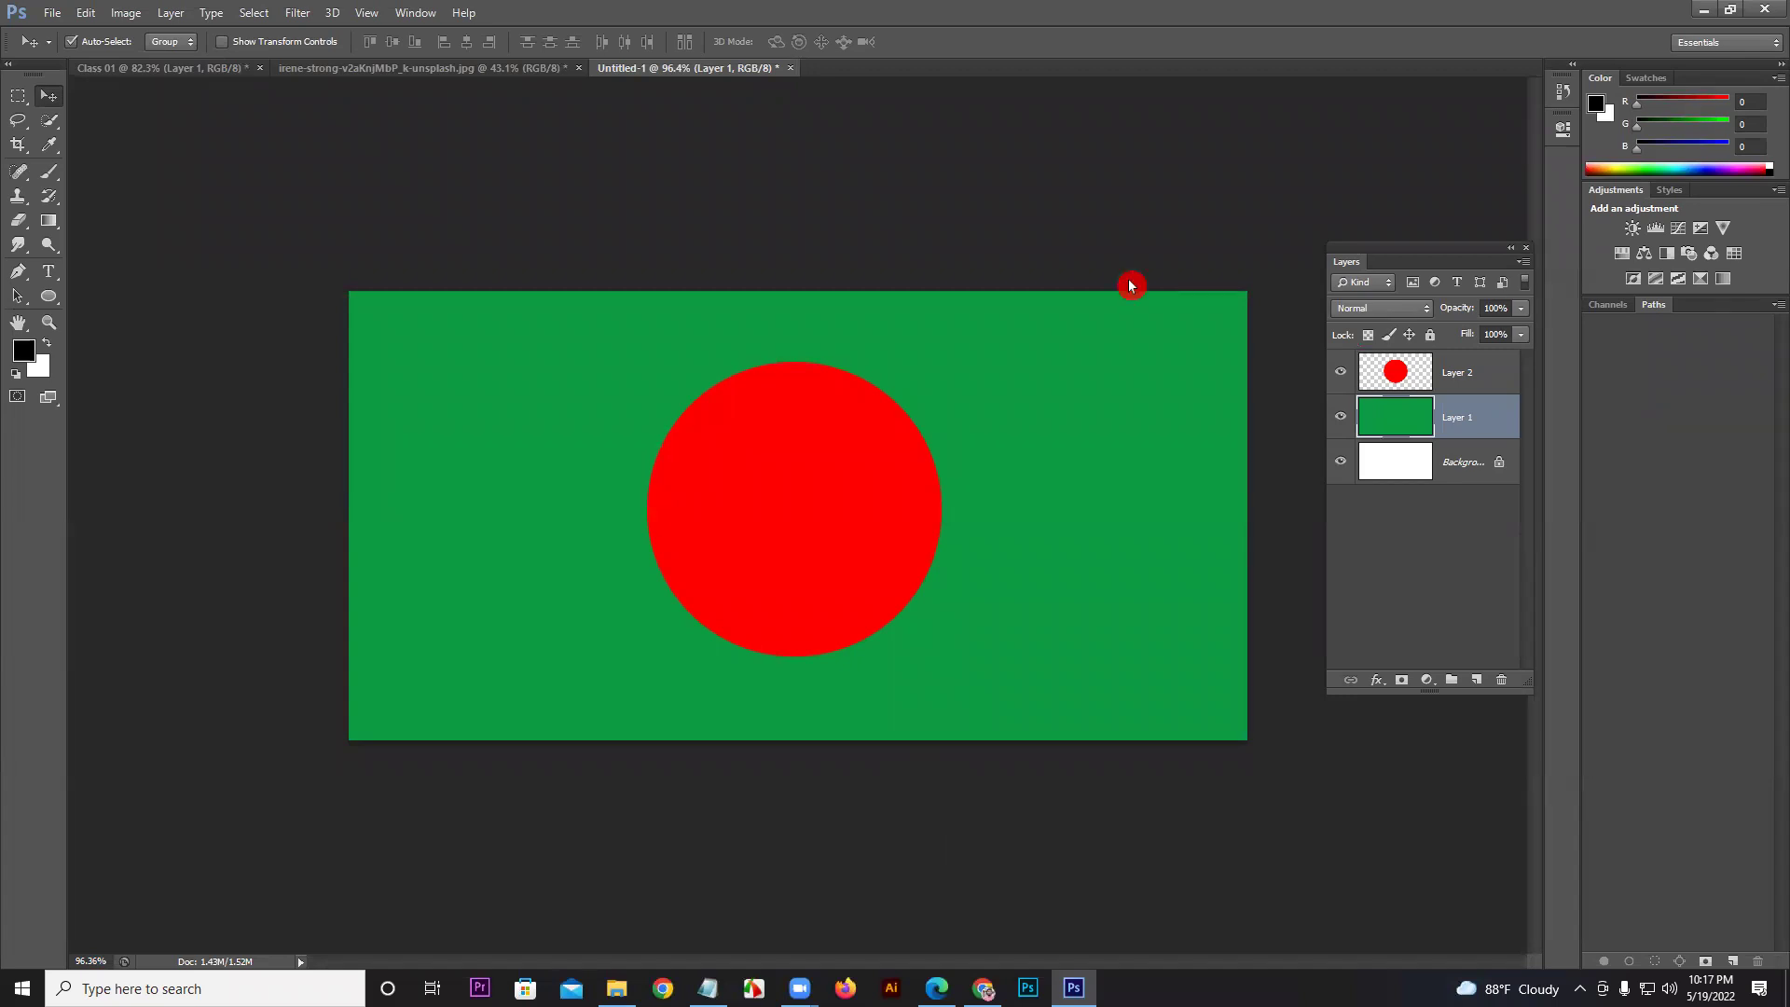
Step: Check the syllabus PDF, then return to Photoshop's Class 01 document
{"action": "key", "text": "alt+Tab"}
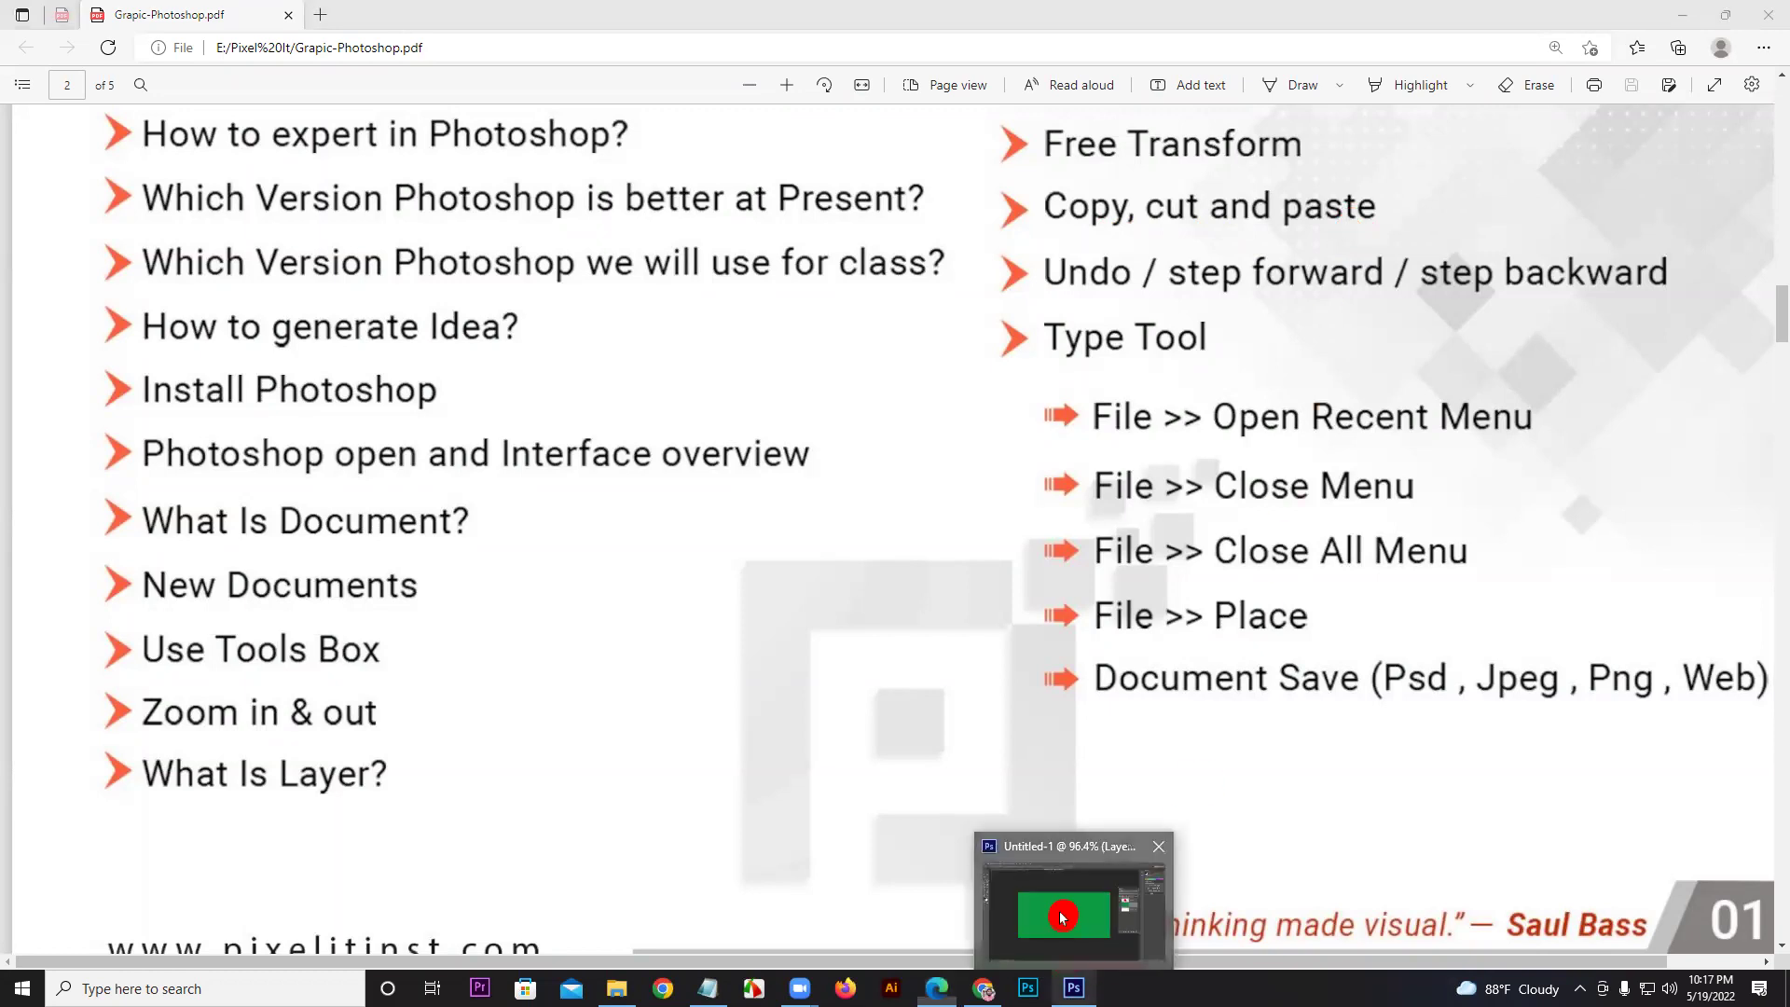
{"action": "left_click", "coordinate": [1073, 987]}
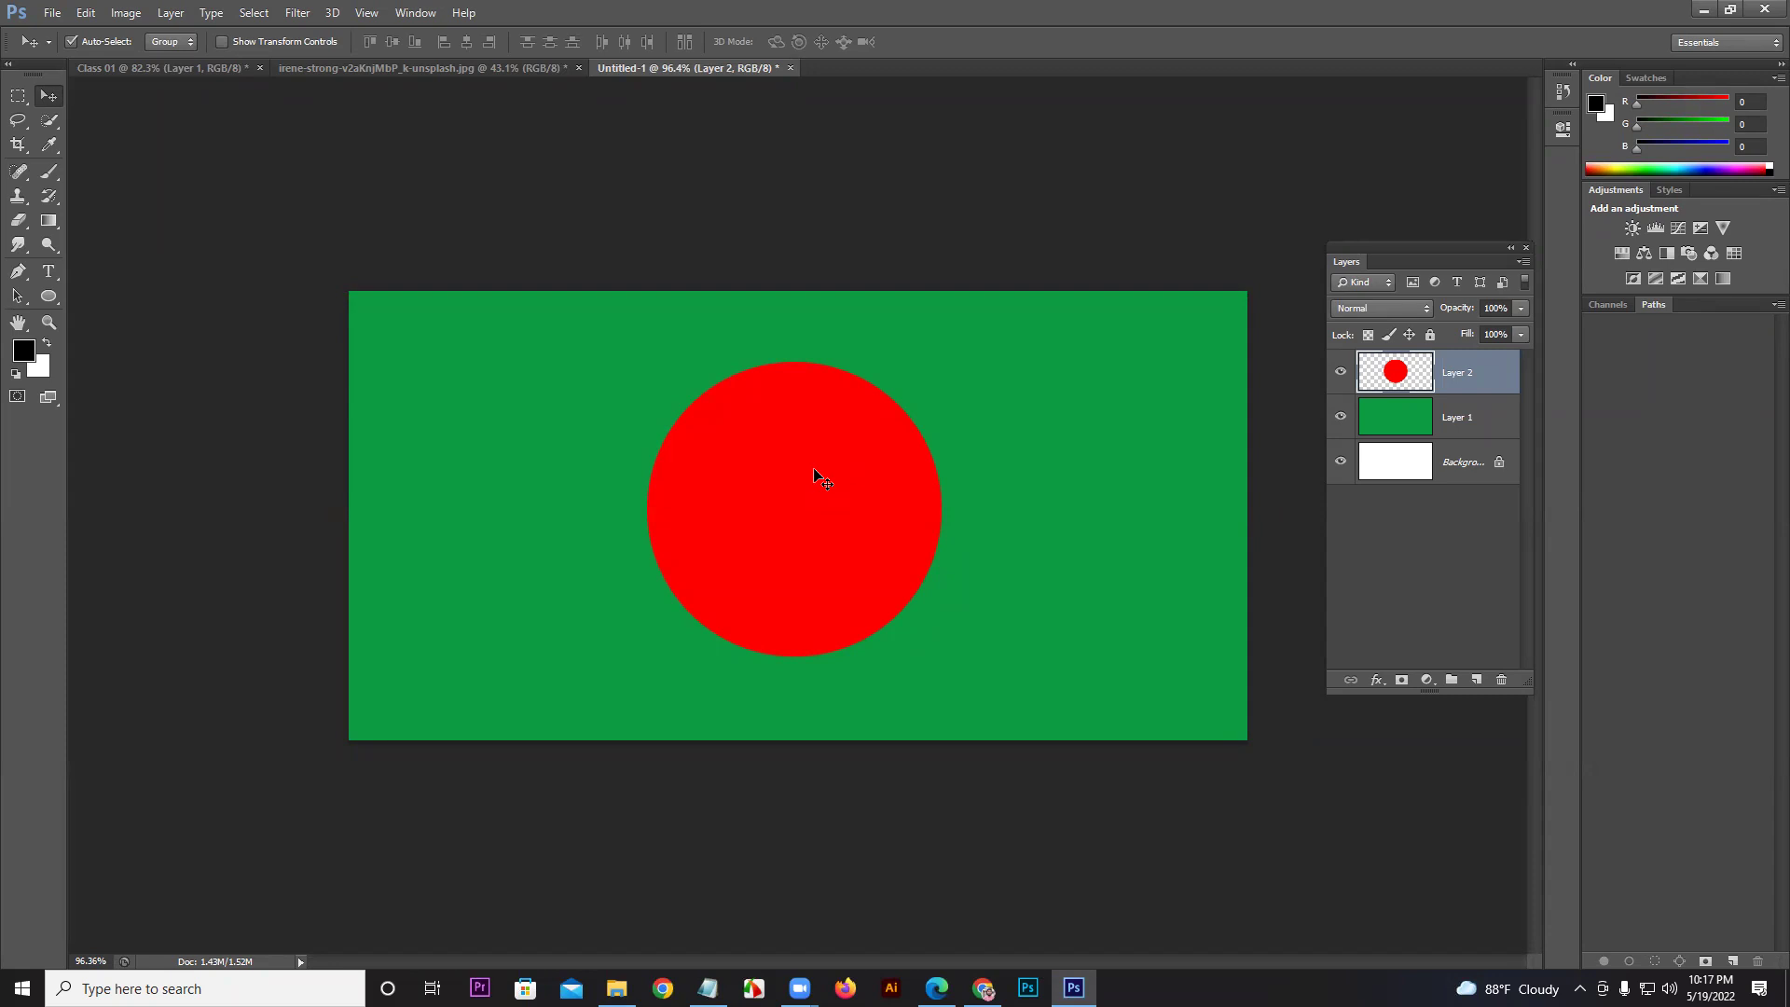
{"action": "left_click", "coordinate": [222, 71]}
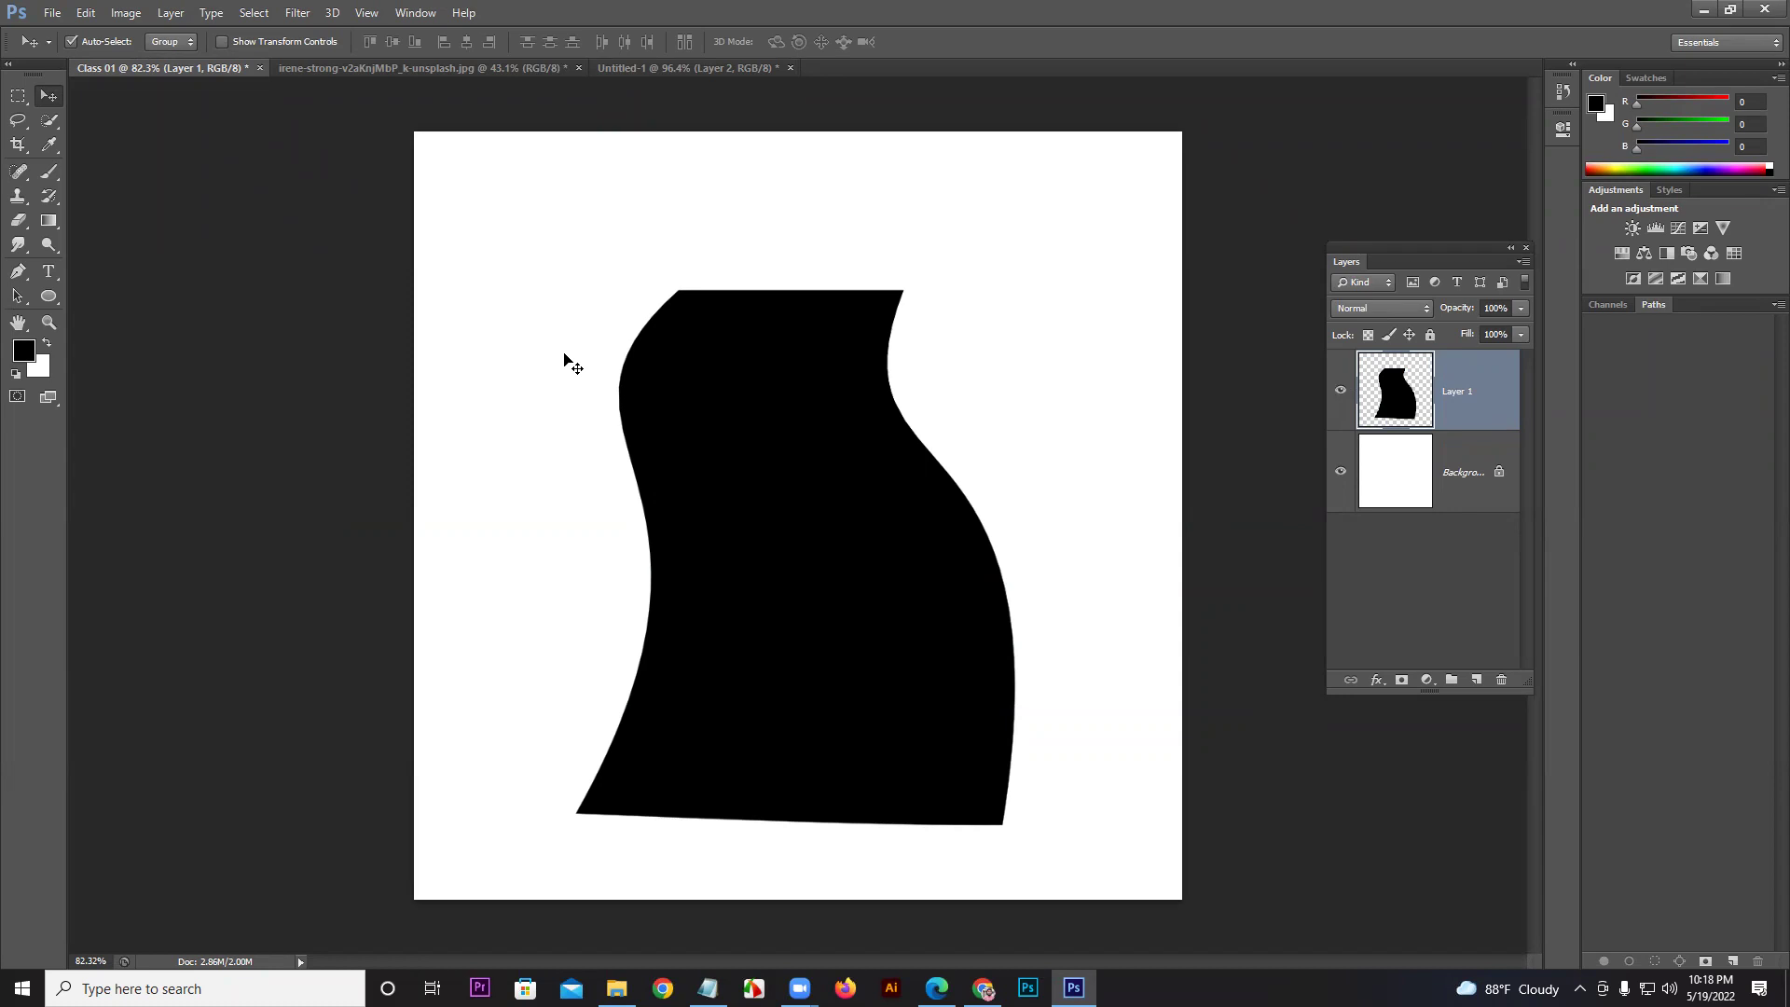
Step: Show the irene-strong portrait document and choose the Elliptical Marquee Tool
{"action": "left_click", "coordinate": [646, 68]}
{"action": "right_click", "coordinate": [1447, 375]}
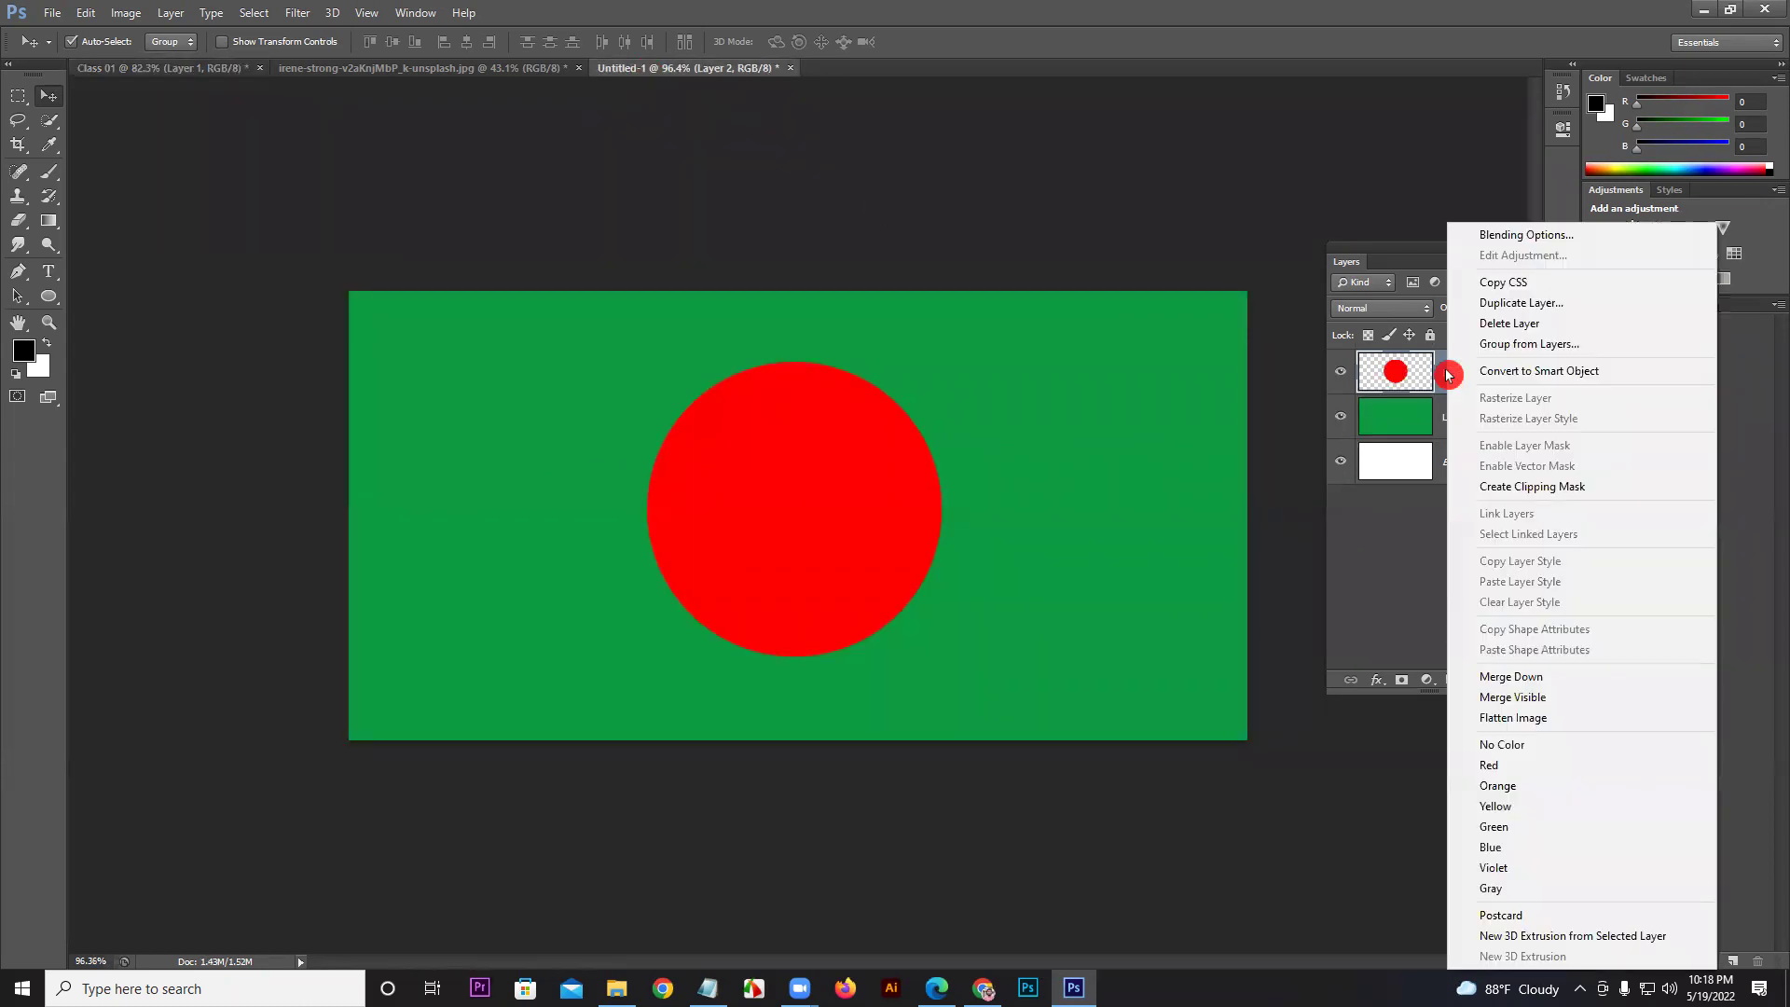
{"action": "left_click", "coordinate": [836, 366]}
{"action": "left_click", "coordinate": [390, 61]}
{"action": "left_click", "coordinate": [14, 102]}
{"action": "left_click", "coordinate": [88, 113]}
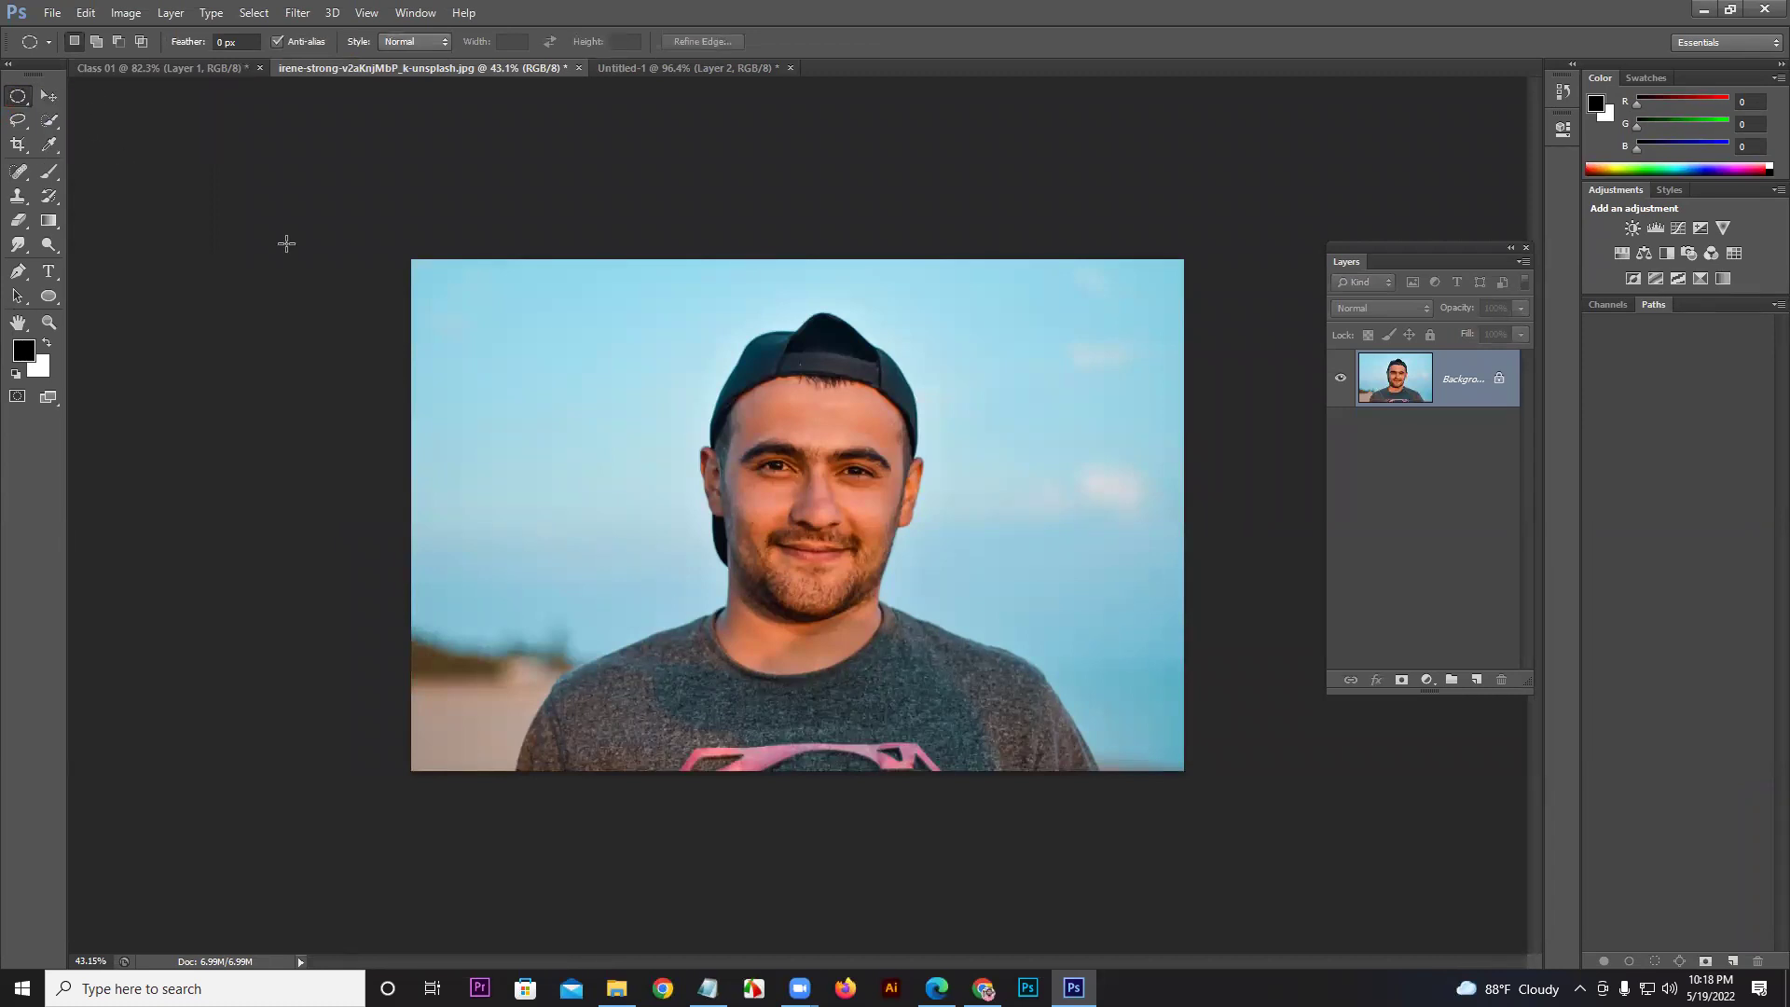
Step: Open achieve-1822503_1920.jpg and draw a circular selection around the leaping runner
{"action": "scroll", "coordinate": [1076, 383], "scroll_direction": "up", "scroll_amount": 2}
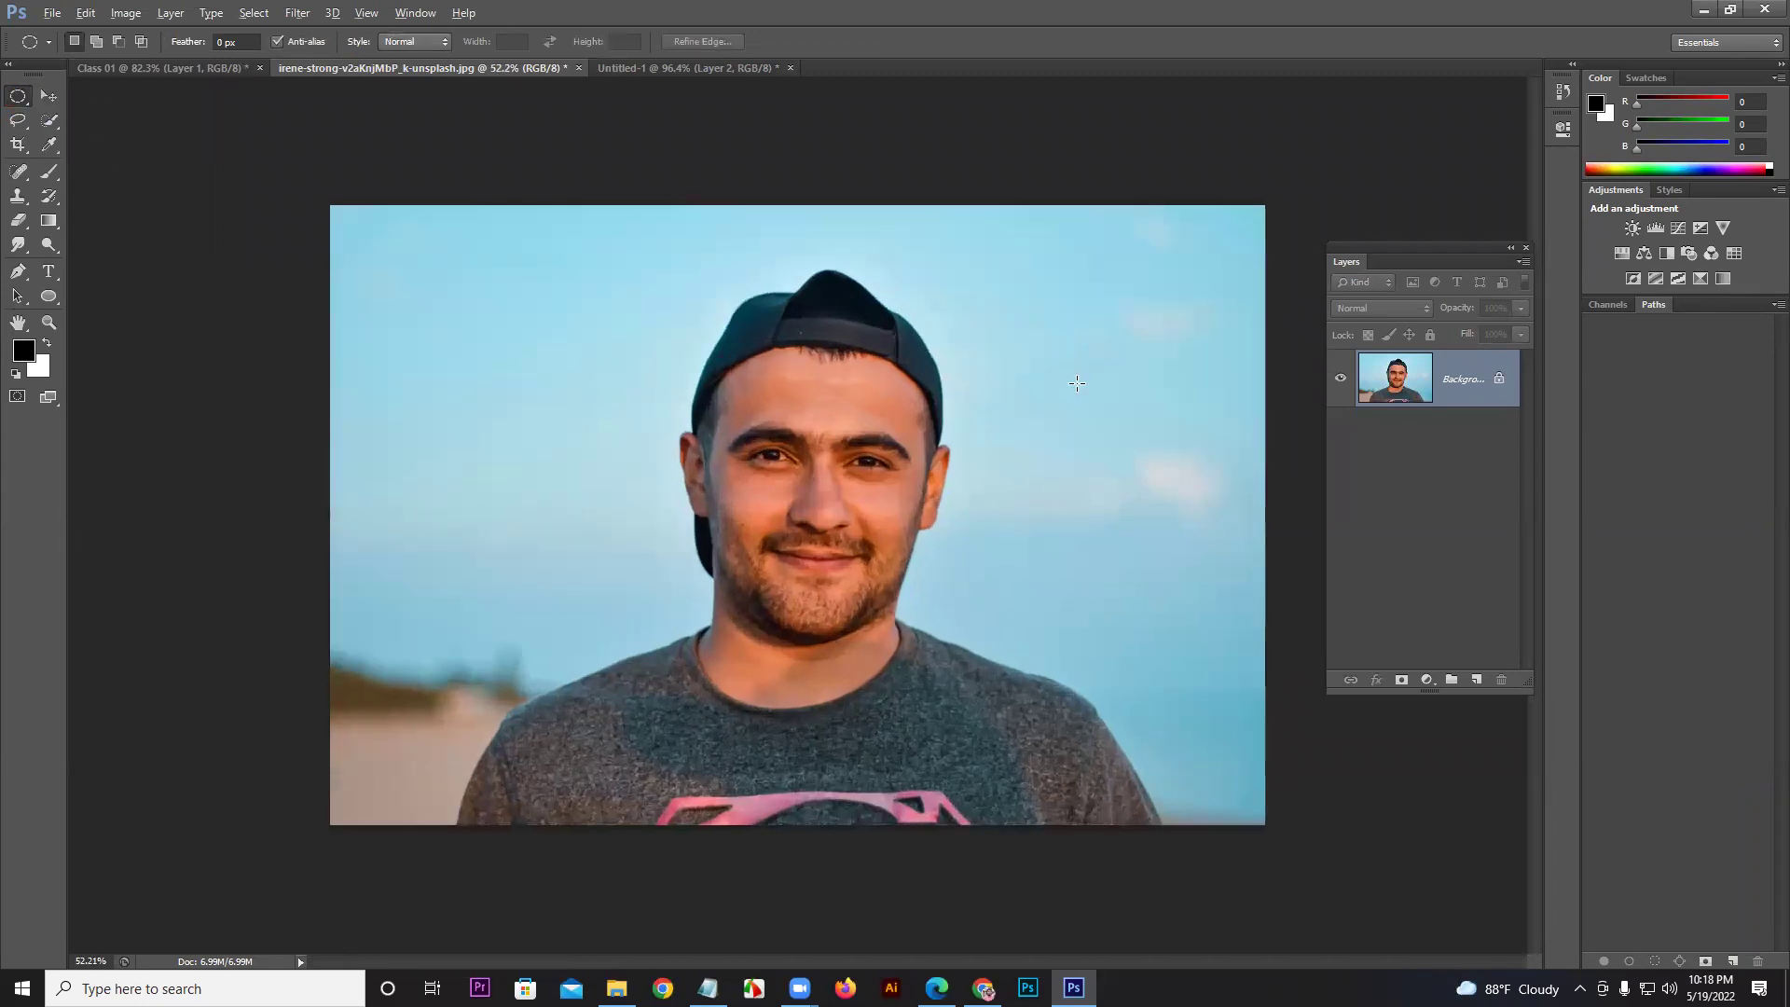
{"action": "left_click", "coordinate": [51, 13]}
{"action": "left_click", "coordinate": [58, 51]}
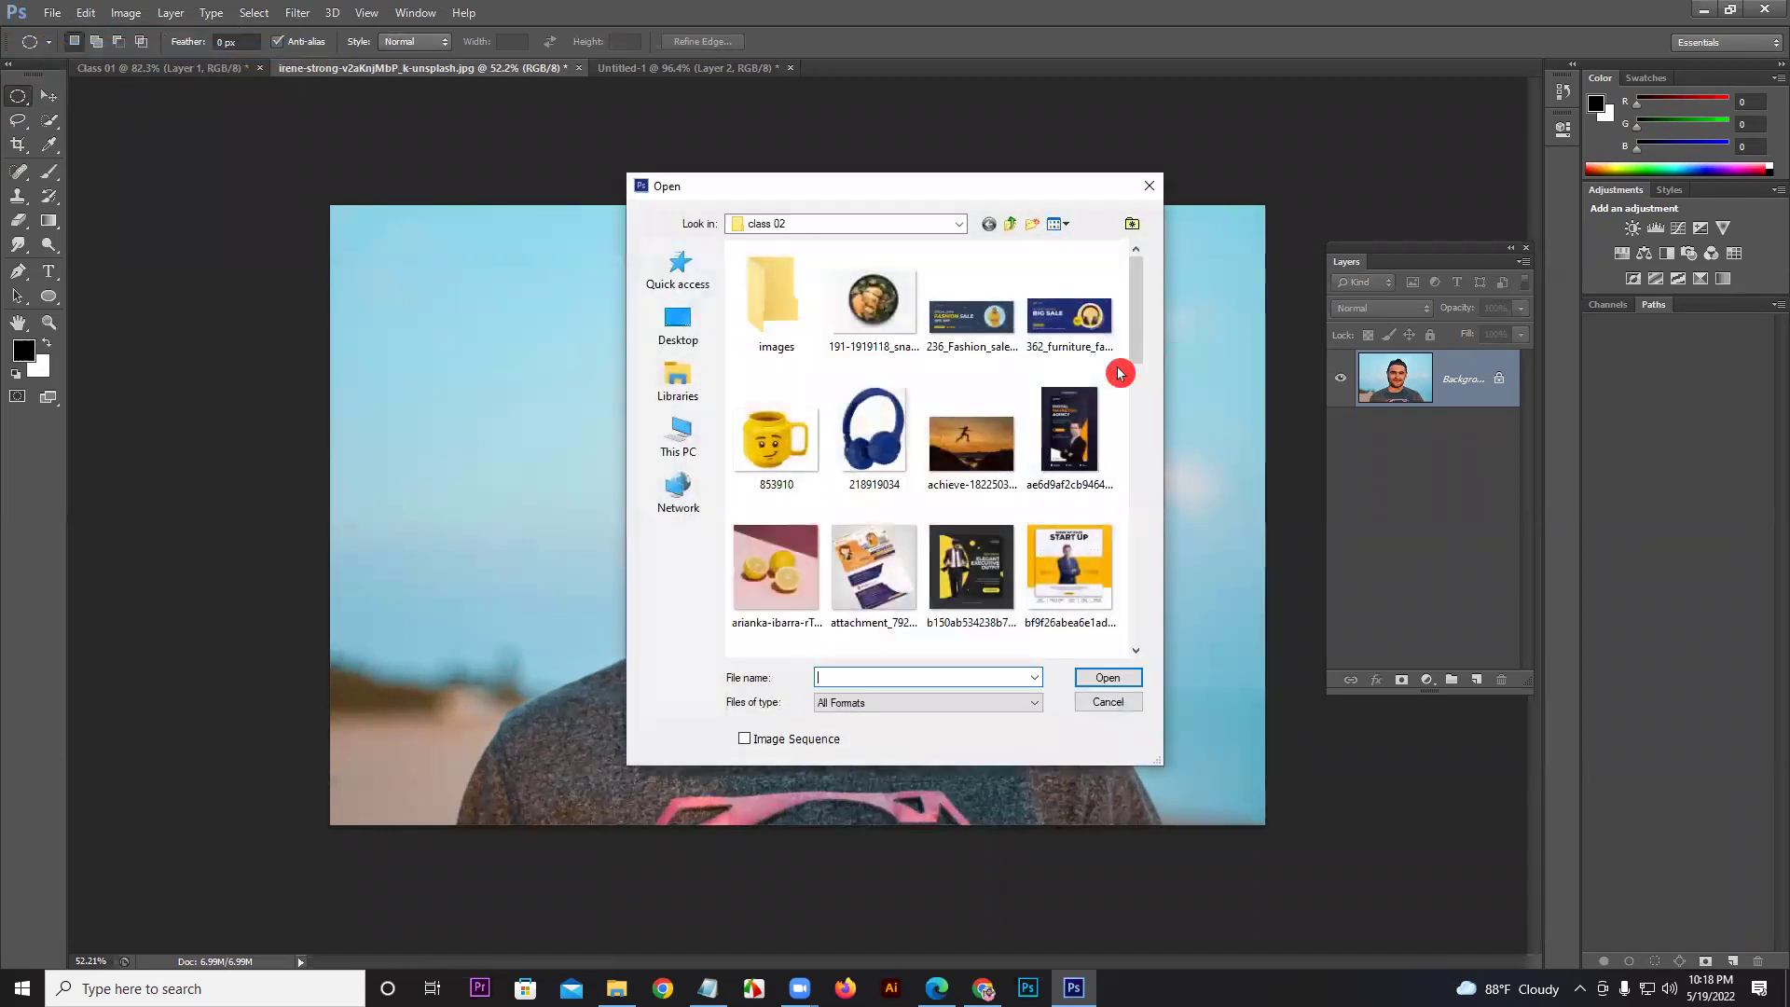
{"action": "left_click", "coordinate": [980, 451]}
{"action": "left_click", "coordinate": [1128, 680]}
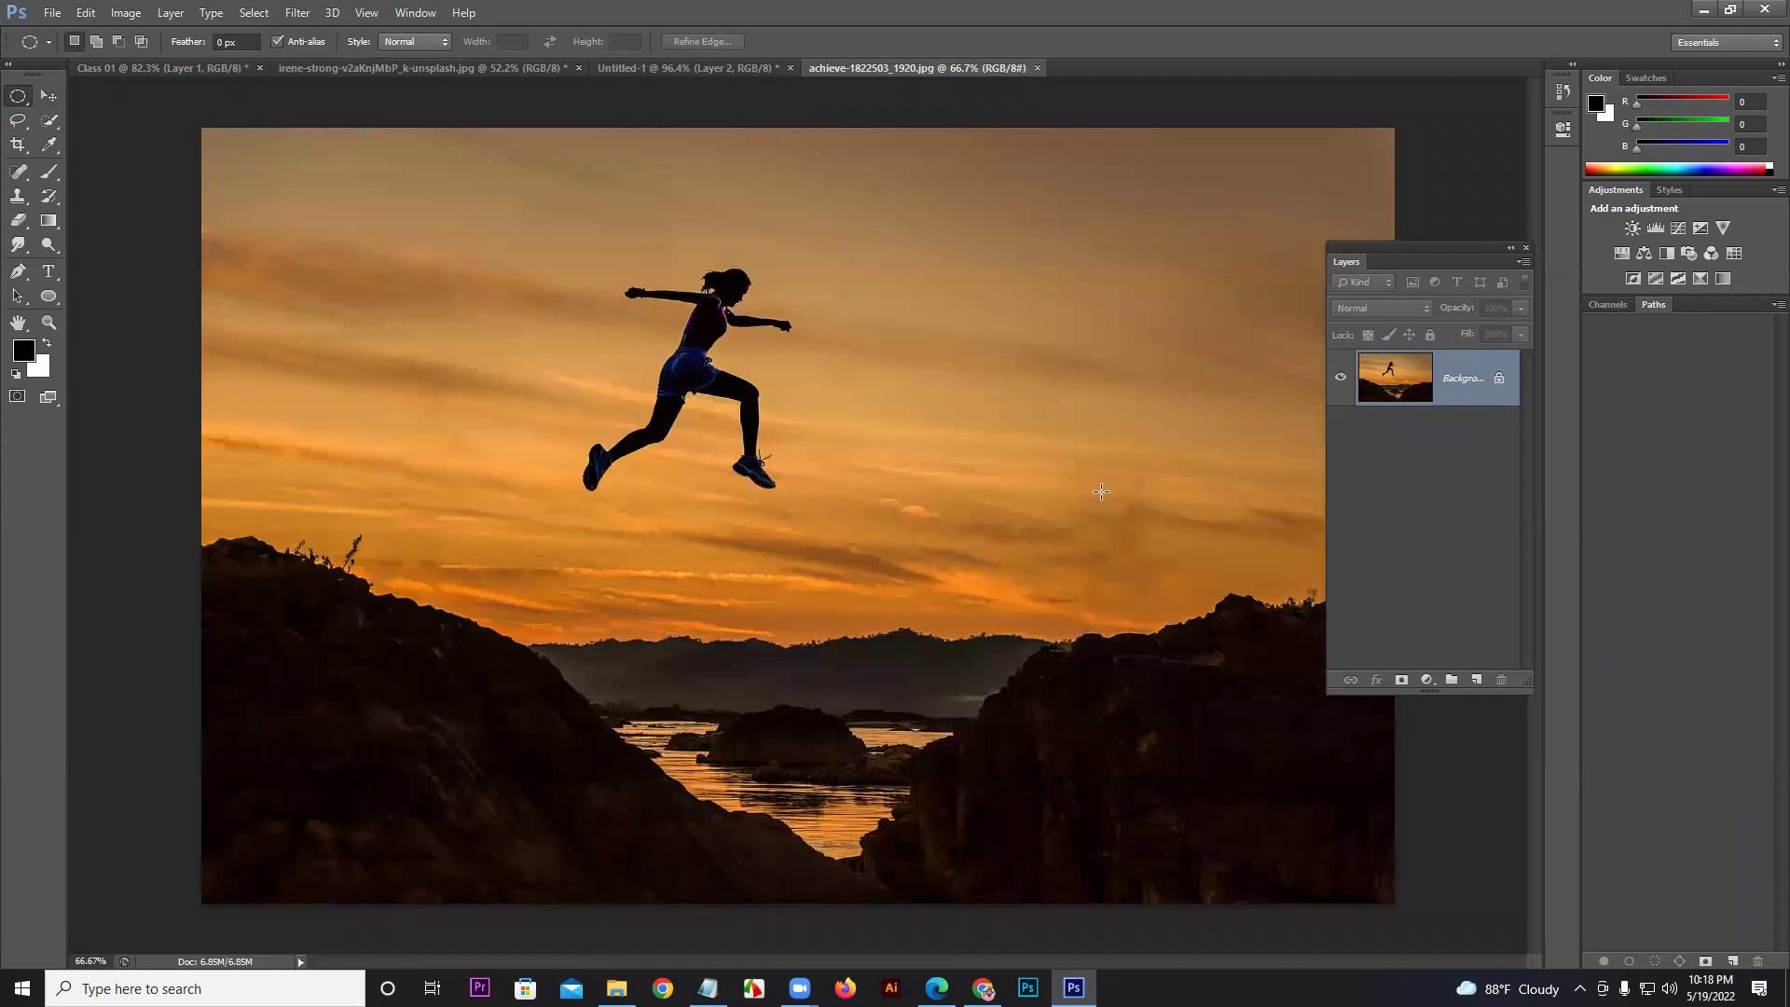
{"action": "left_click_drag", "start_coordinate": [690, 359], "coordinate": [895, 608]}
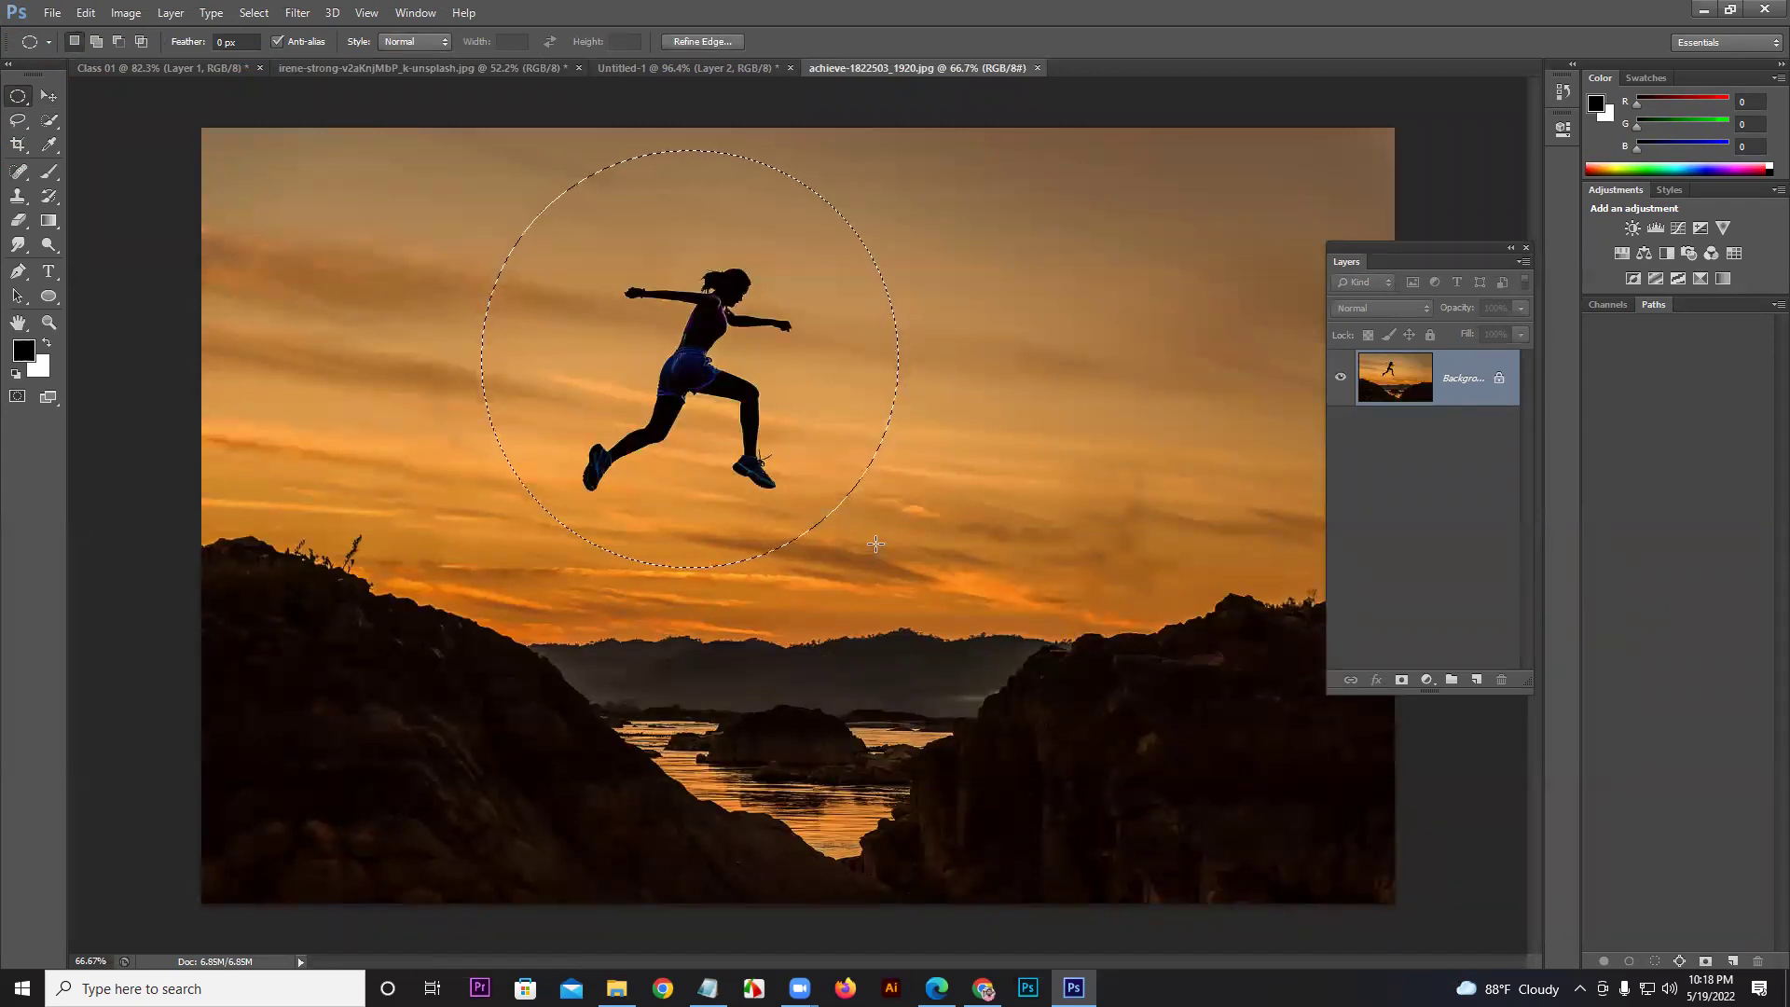
Step: Replace Class 01's black shape with the pasted runner circle, then return to the sunset photo with the Move tool
{"action": "left_click", "coordinate": [196, 70]}
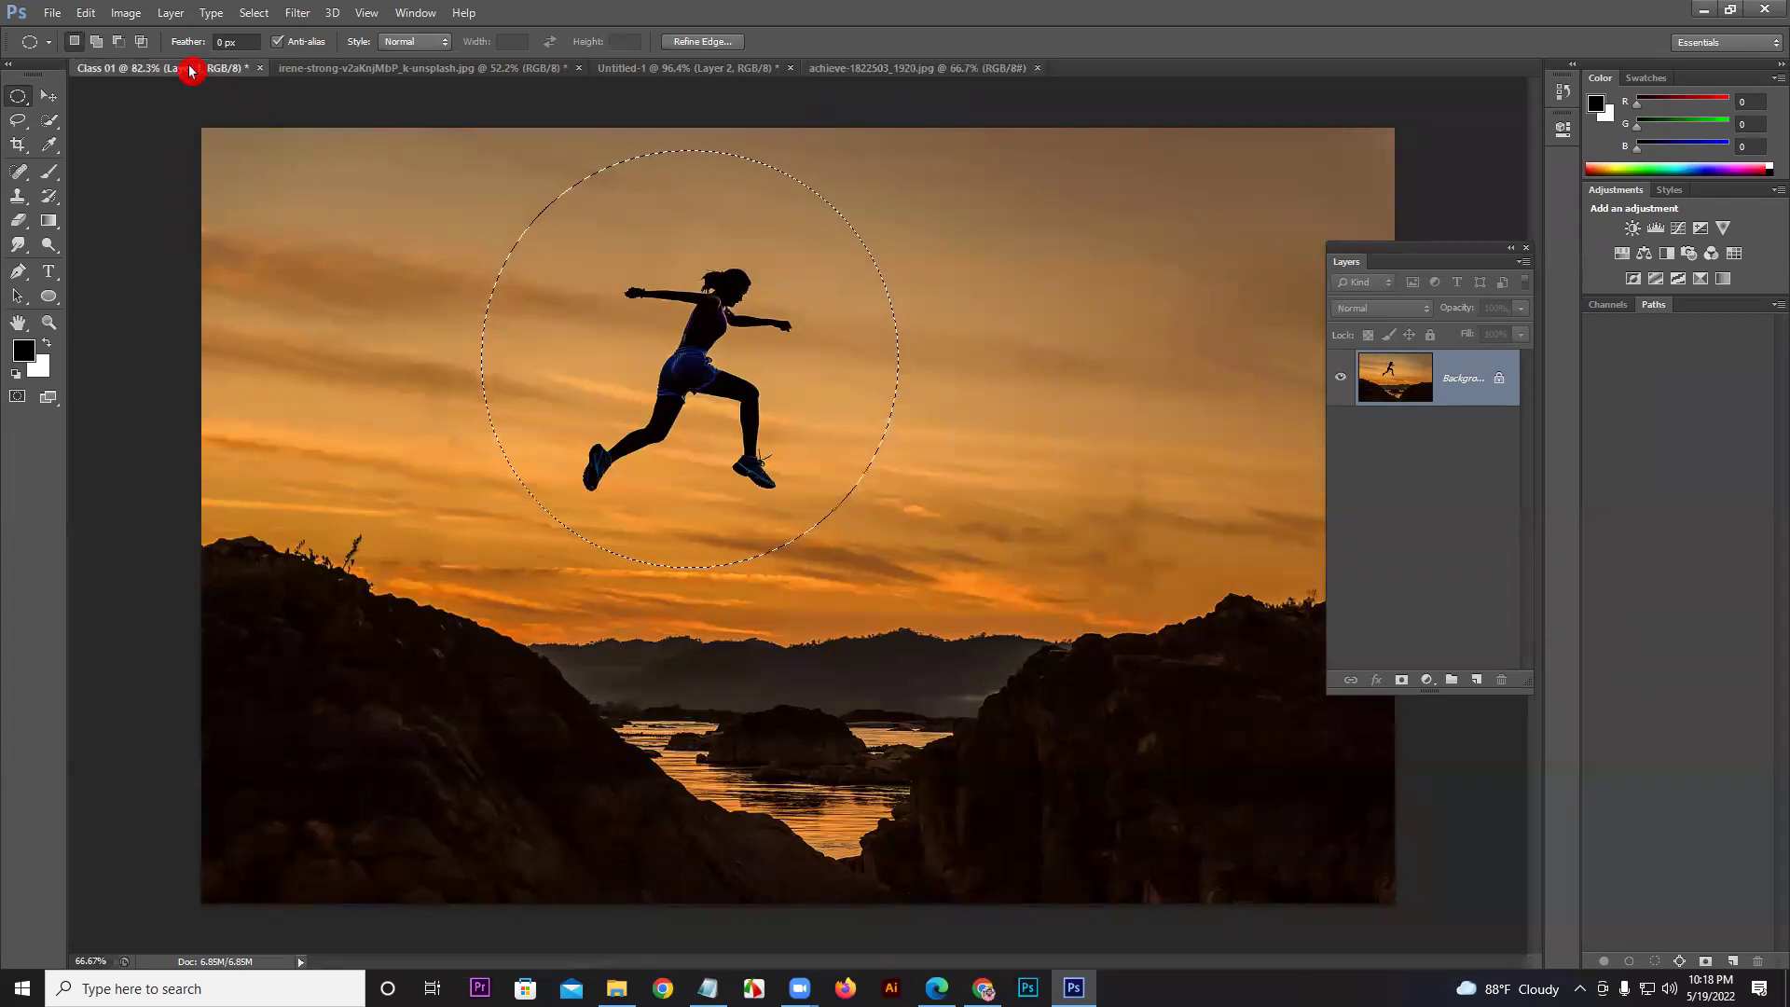
{"action": "key", "text": "Delete"}
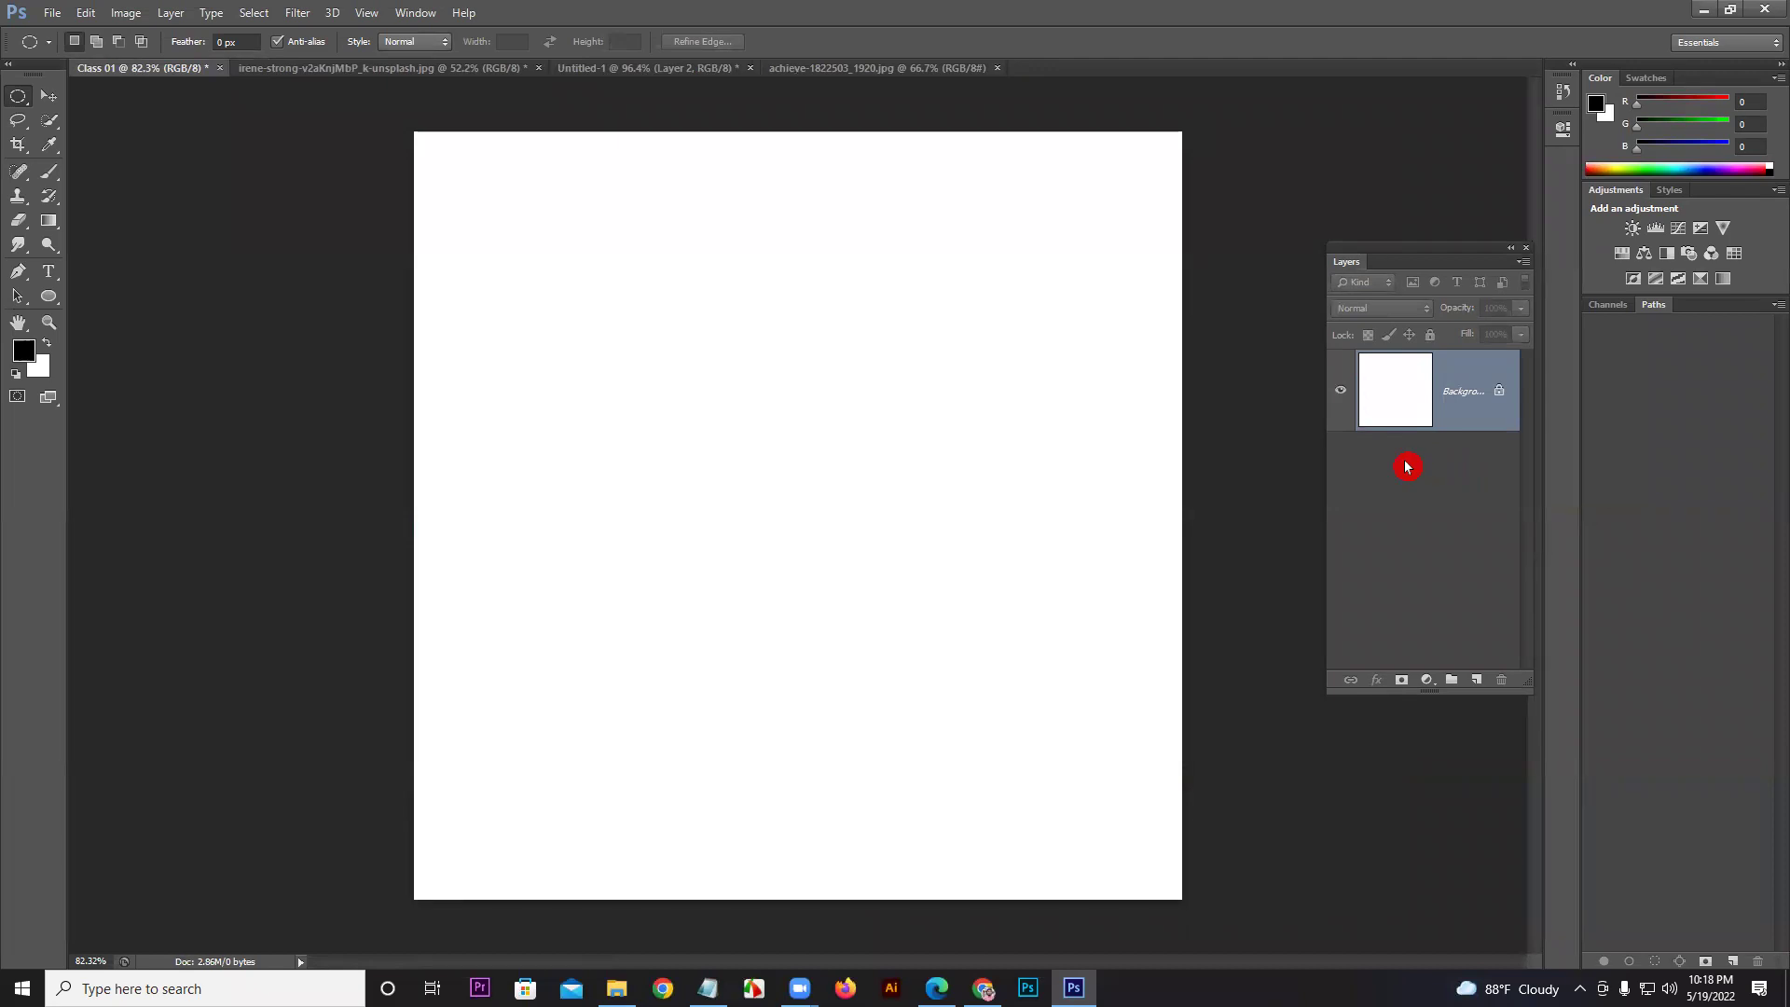
{"action": "key", "text": "ctrl+v"}
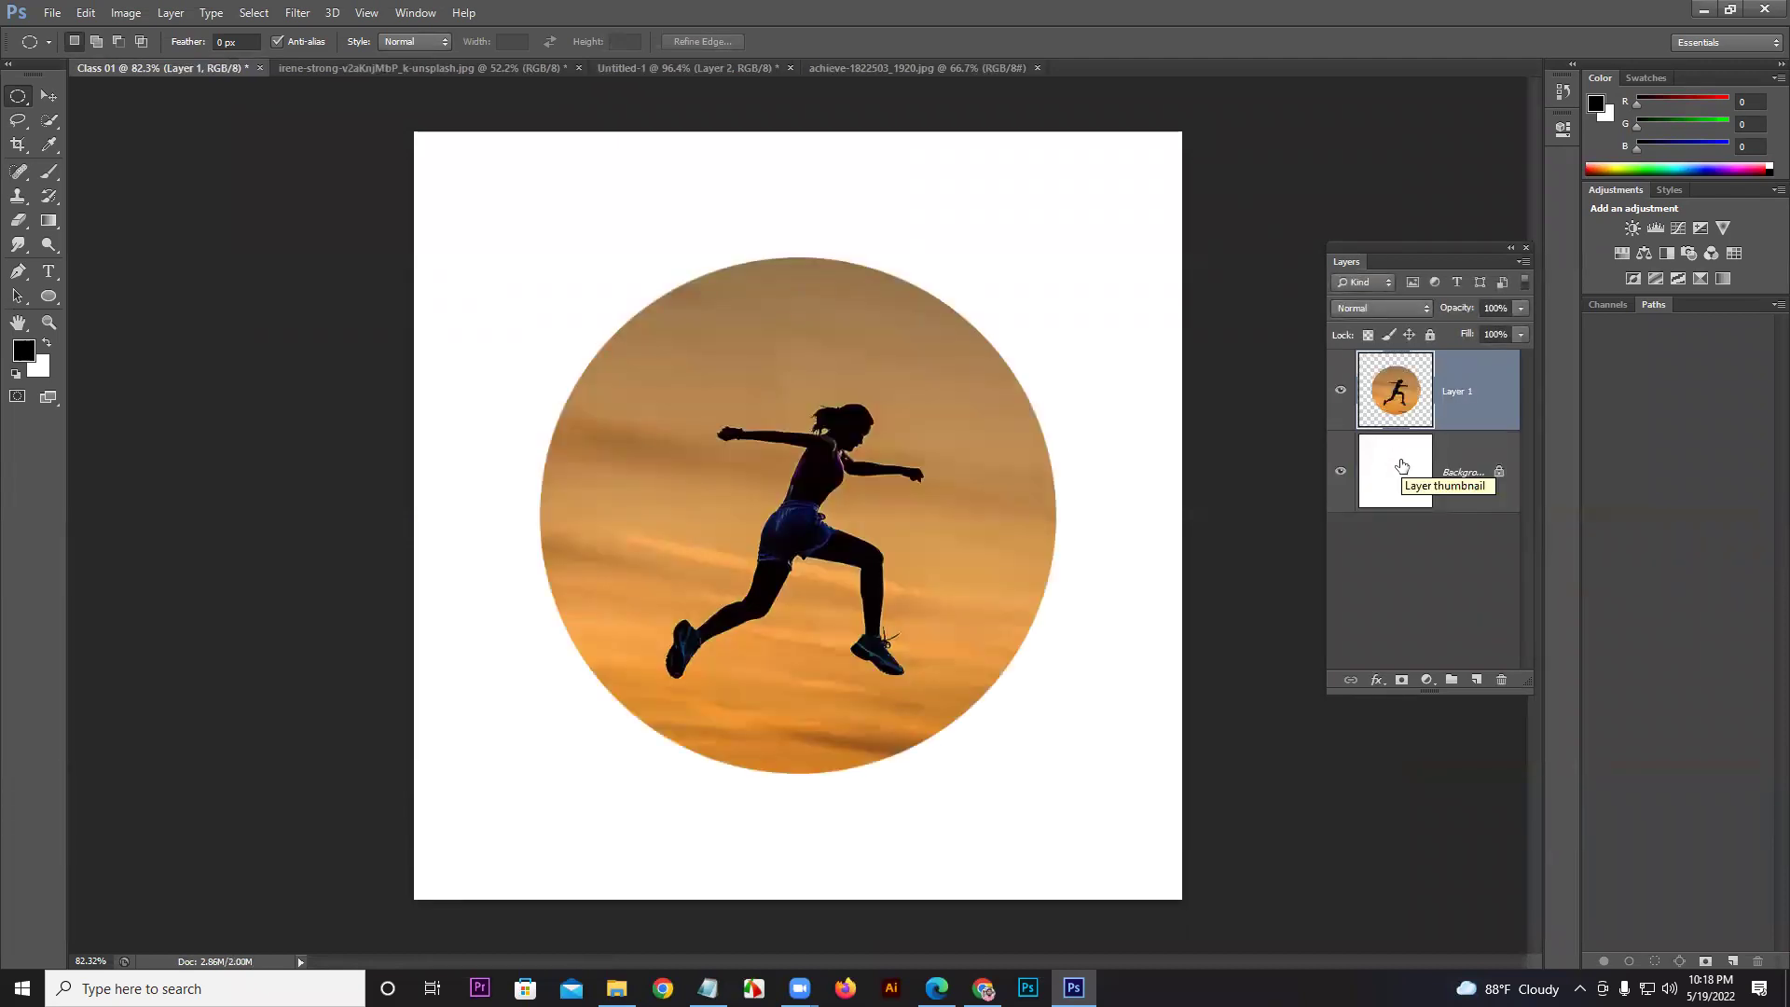
{"action": "left_click", "coordinate": [922, 76]}
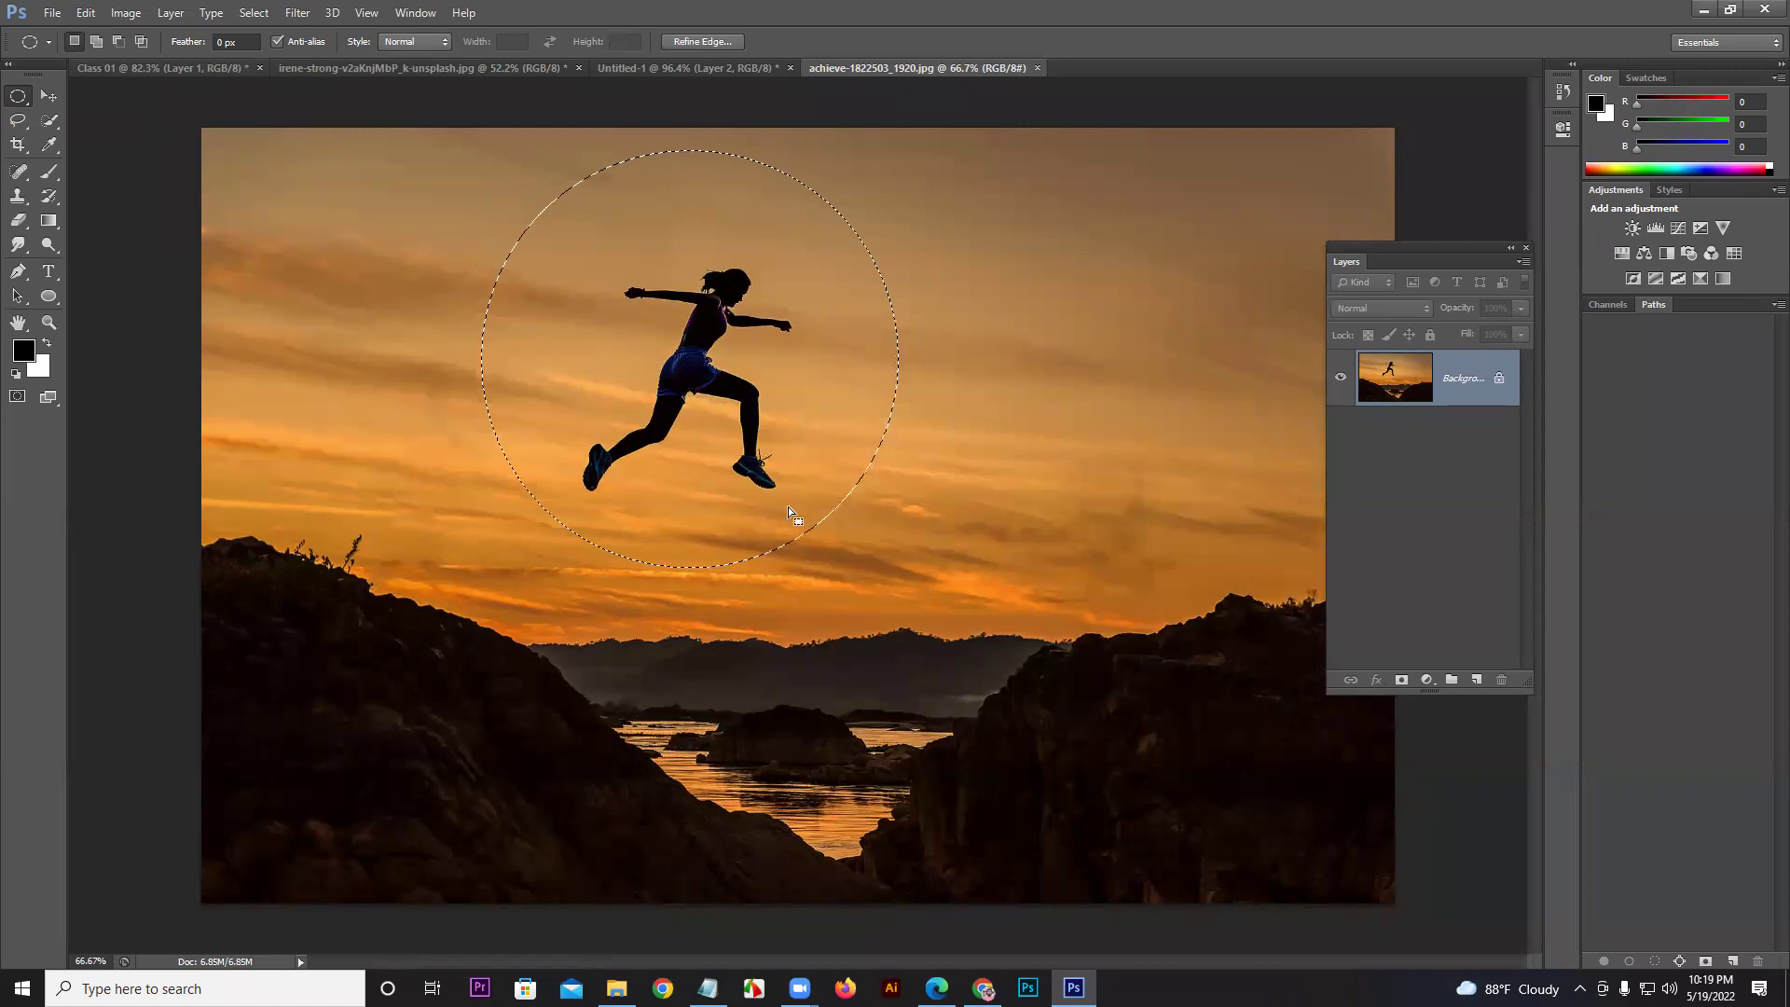
{"action": "left_click", "coordinate": [49, 98]}
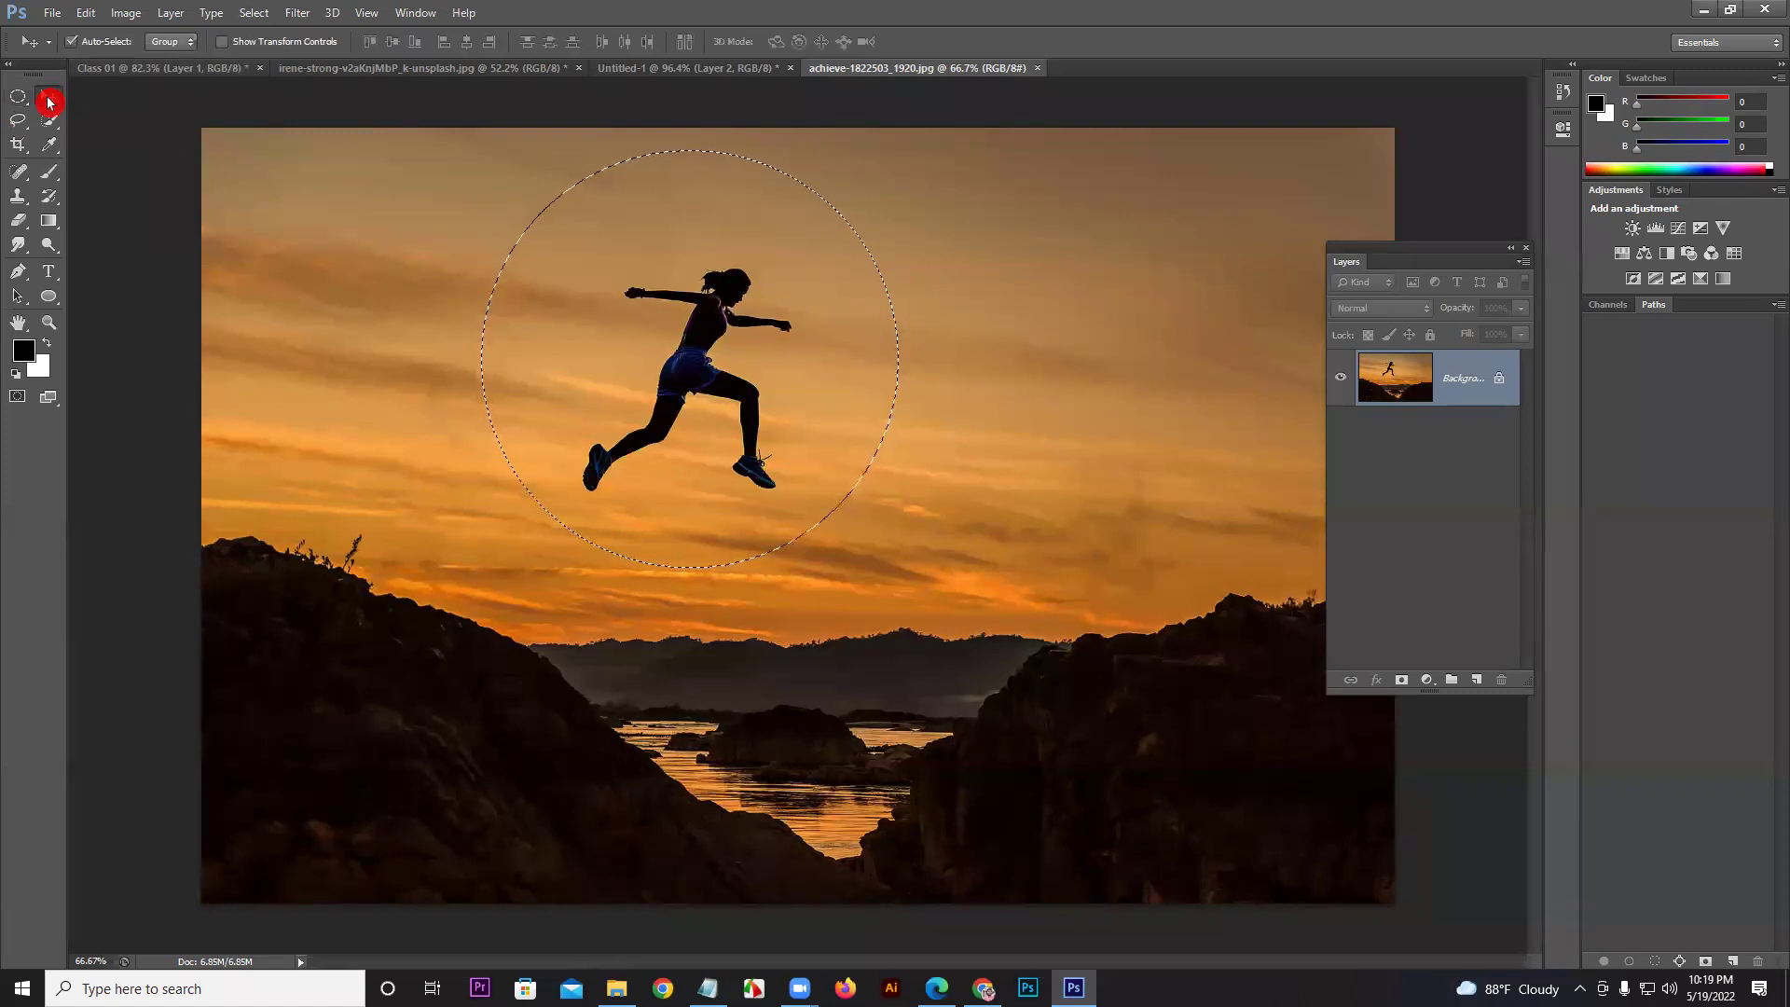
Step: Drag the runner circle into Class 01, removing the extra layers from the first attempts
{"action": "left_click_drag", "start_coordinate": [734, 392], "coordinate": [949, 557]}
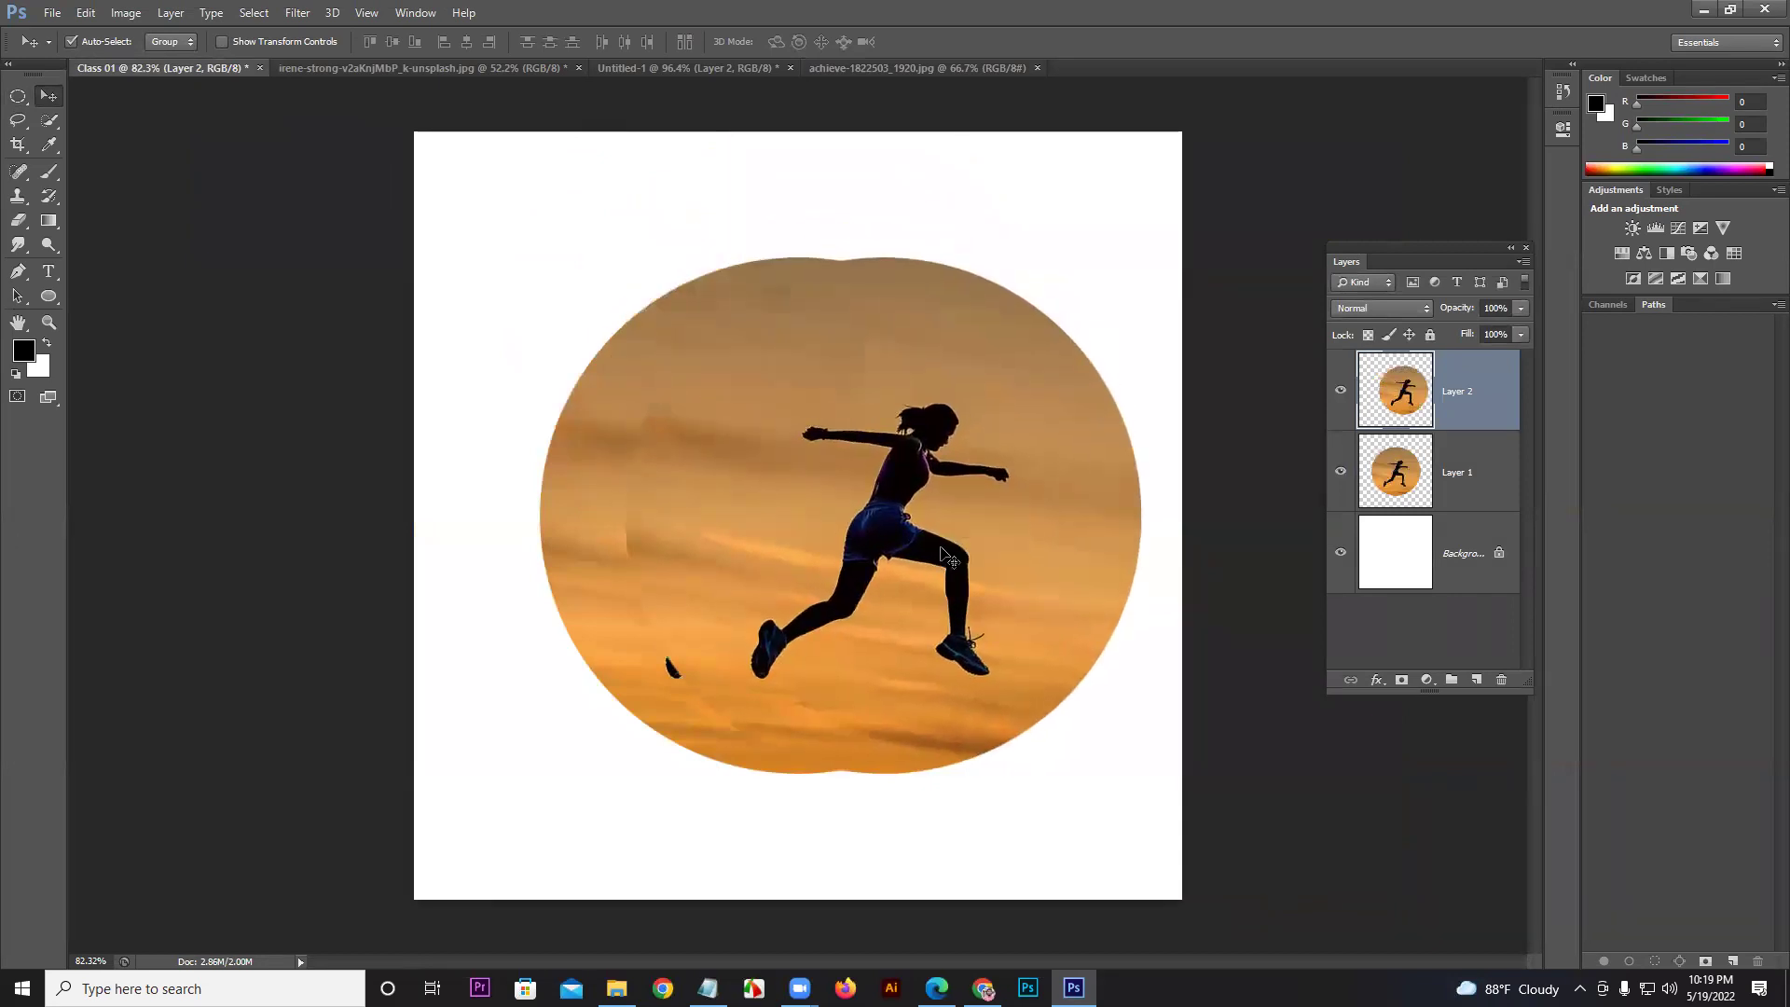
{"action": "key", "text": "Delete"}
{"action": "key", "text": "Delete"}
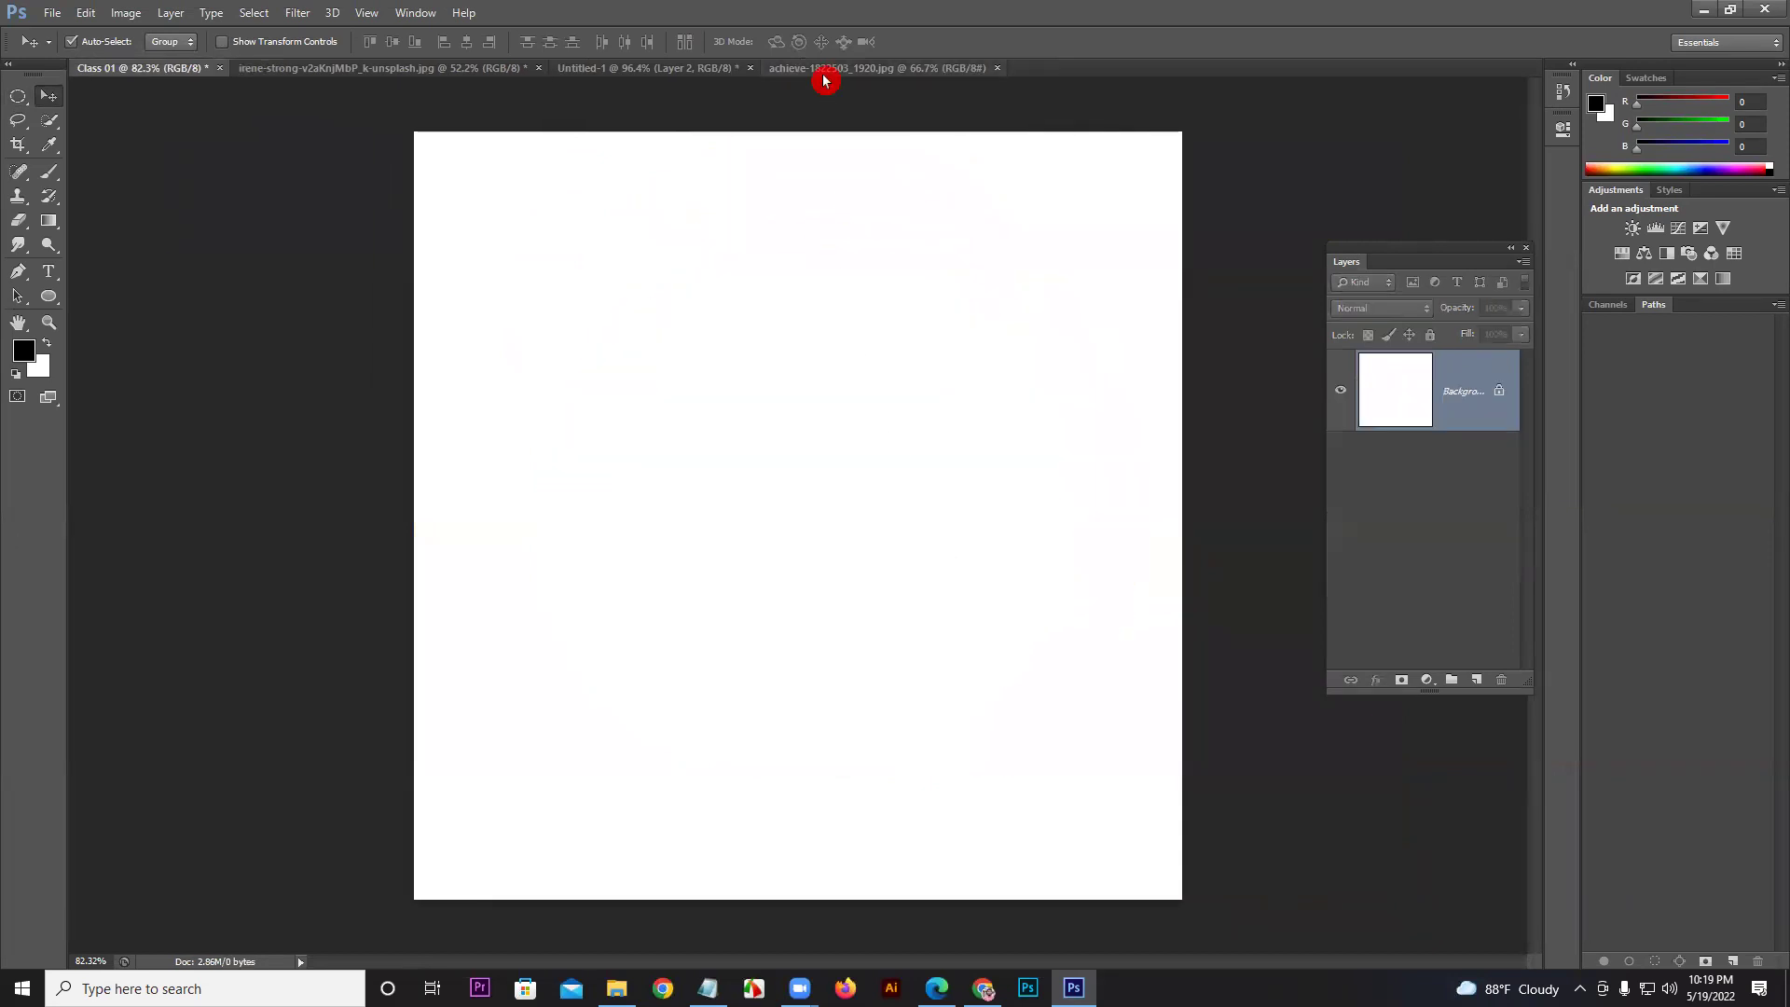
{"action": "left_click", "coordinate": [824, 71]}
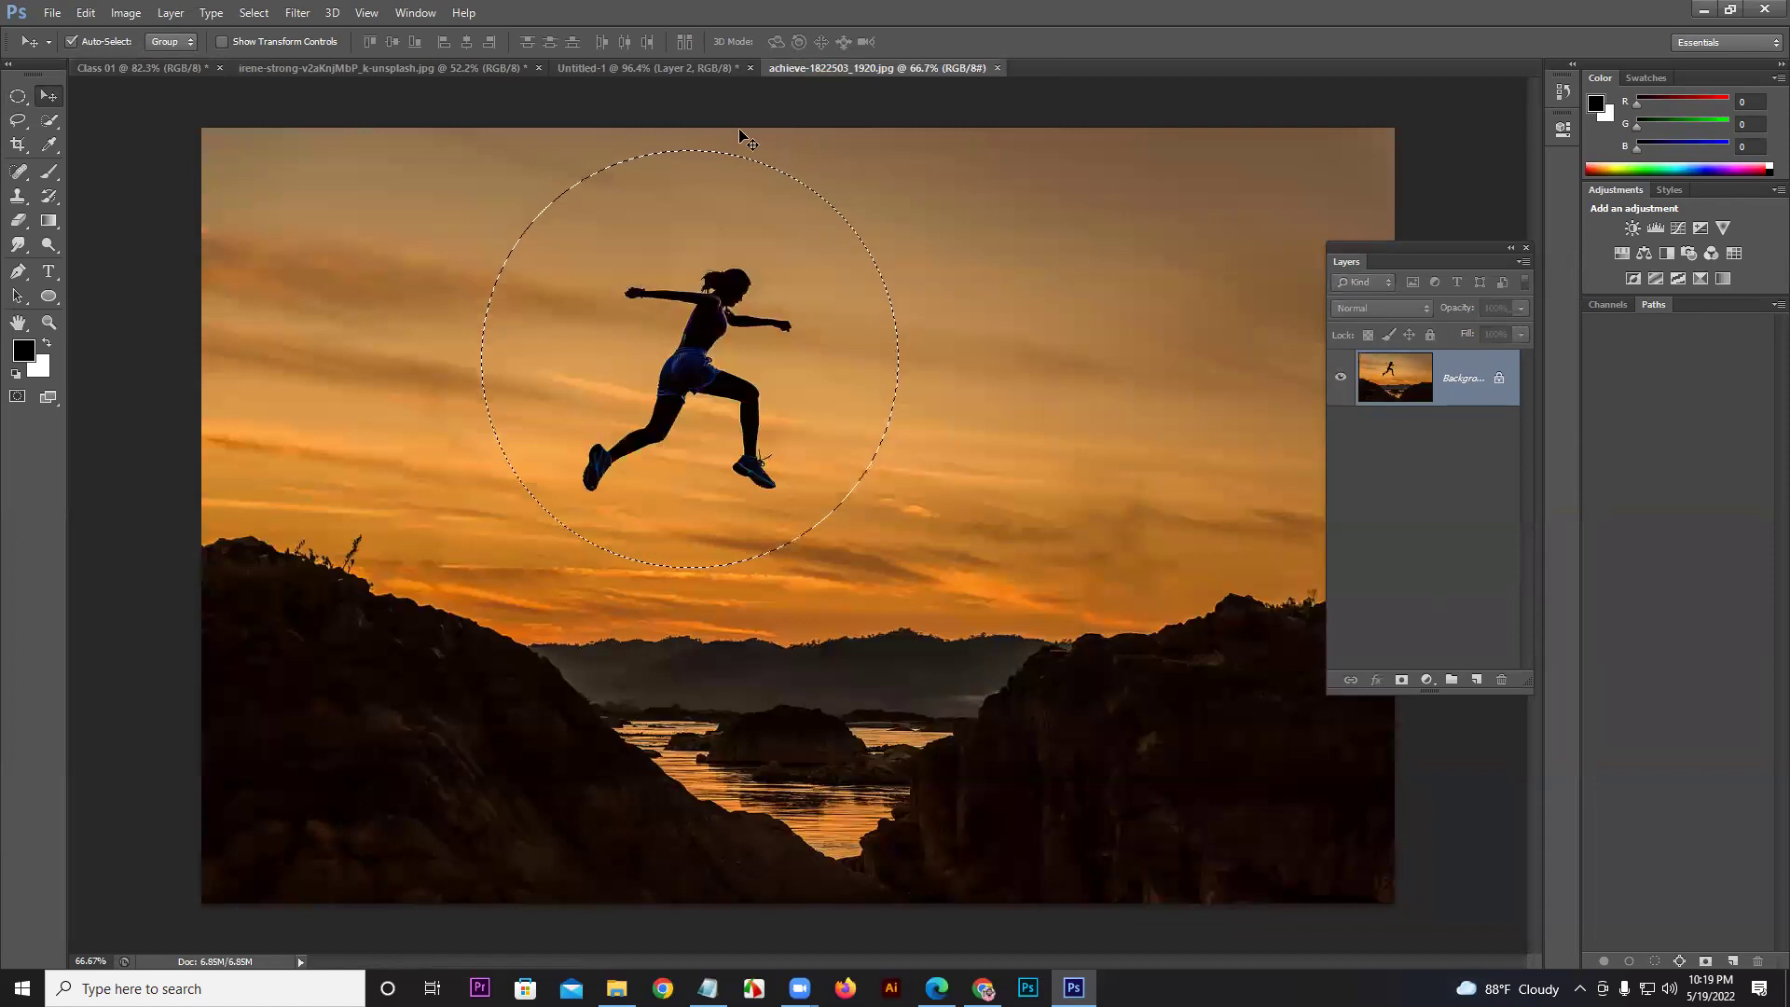
{"action": "left_click_drag", "start_coordinate": [716, 312], "coordinate": [673, 439]}
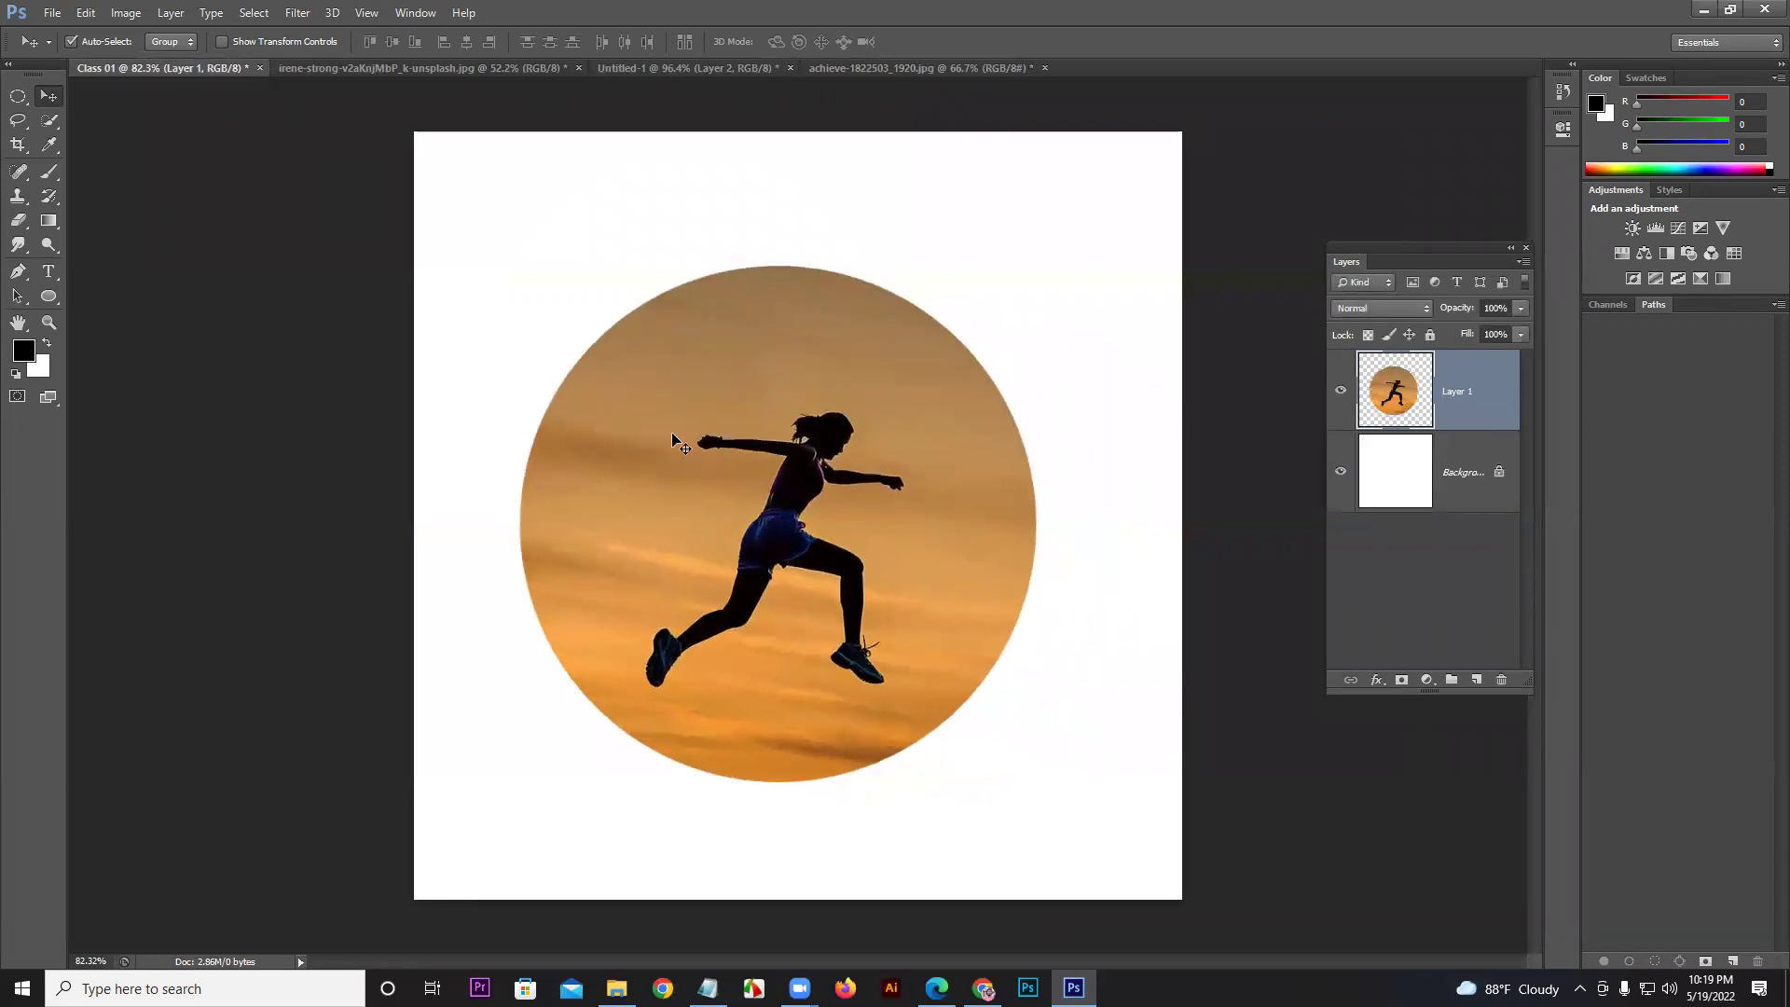
{"action": "key", "text": "ctrl+z"}
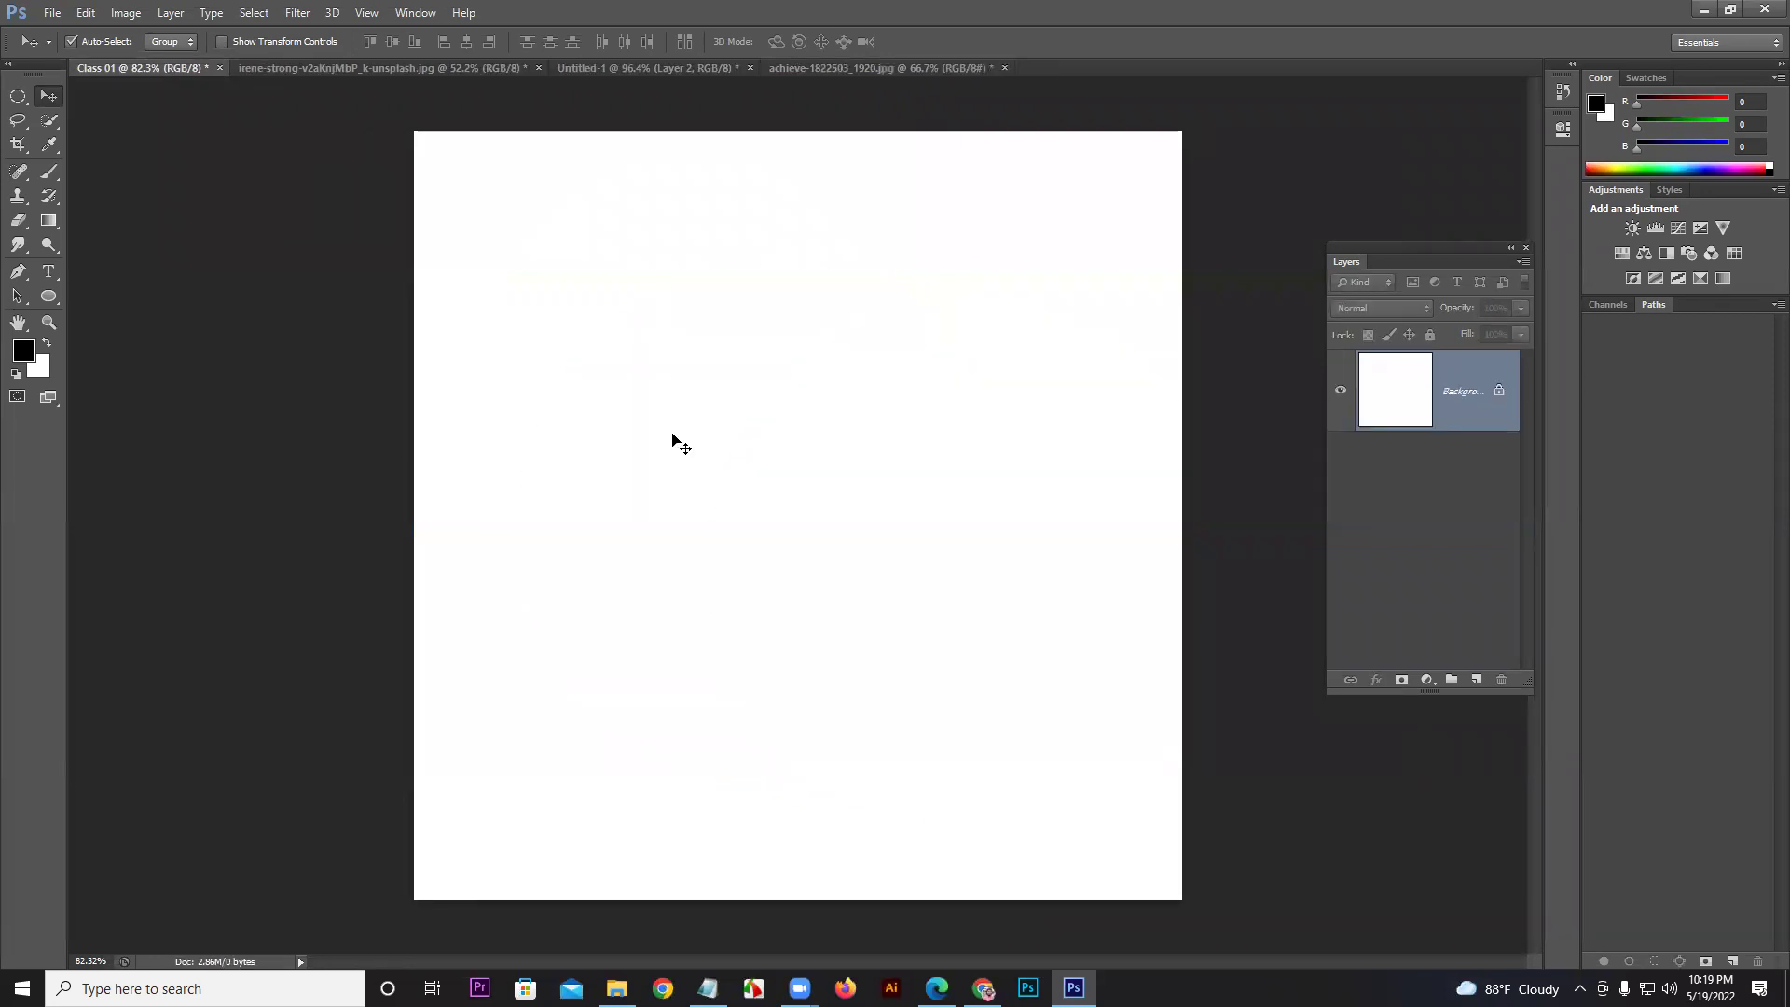
{"action": "left_click", "coordinate": [863, 70]}
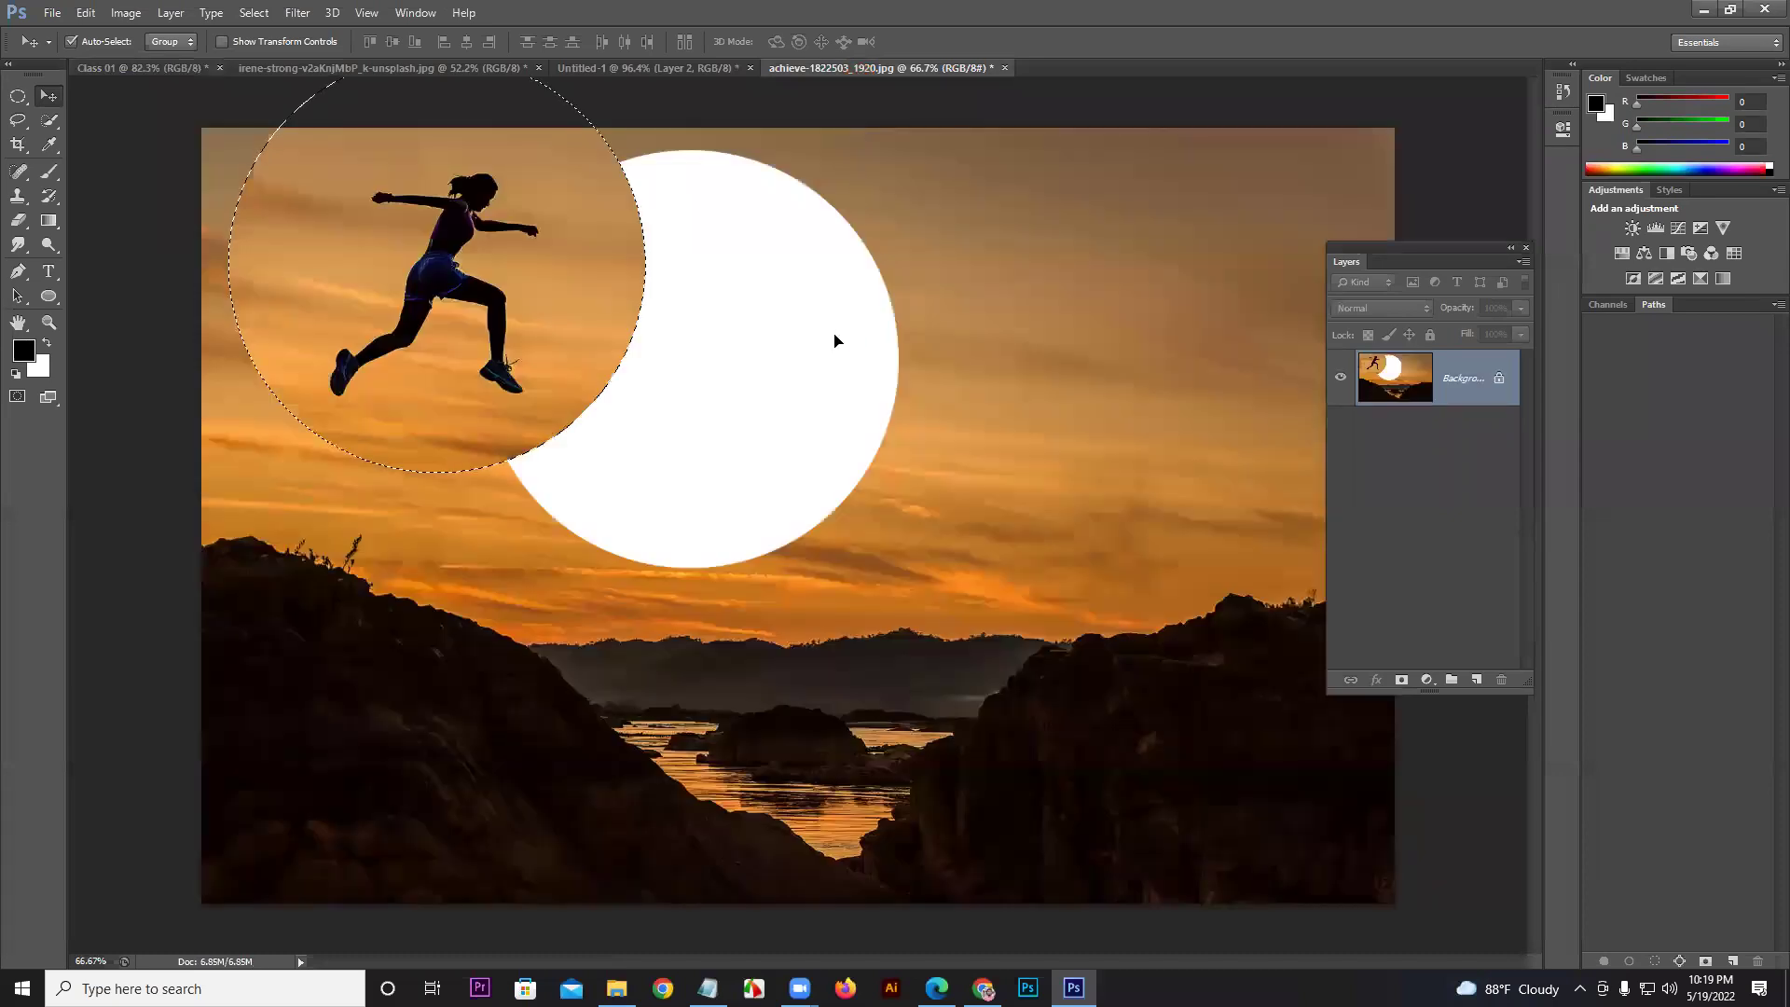
Step: Bring the runner circle into Class 01 as one layer, centre it on the page, and switch to the syllabus PDF
{"action": "left_click_drag", "start_coordinate": [560, 329], "coordinate": [191, 71]}
{"action": "left_click_drag", "start_coordinate": [411, 252], "coordinate": [575, 403]}
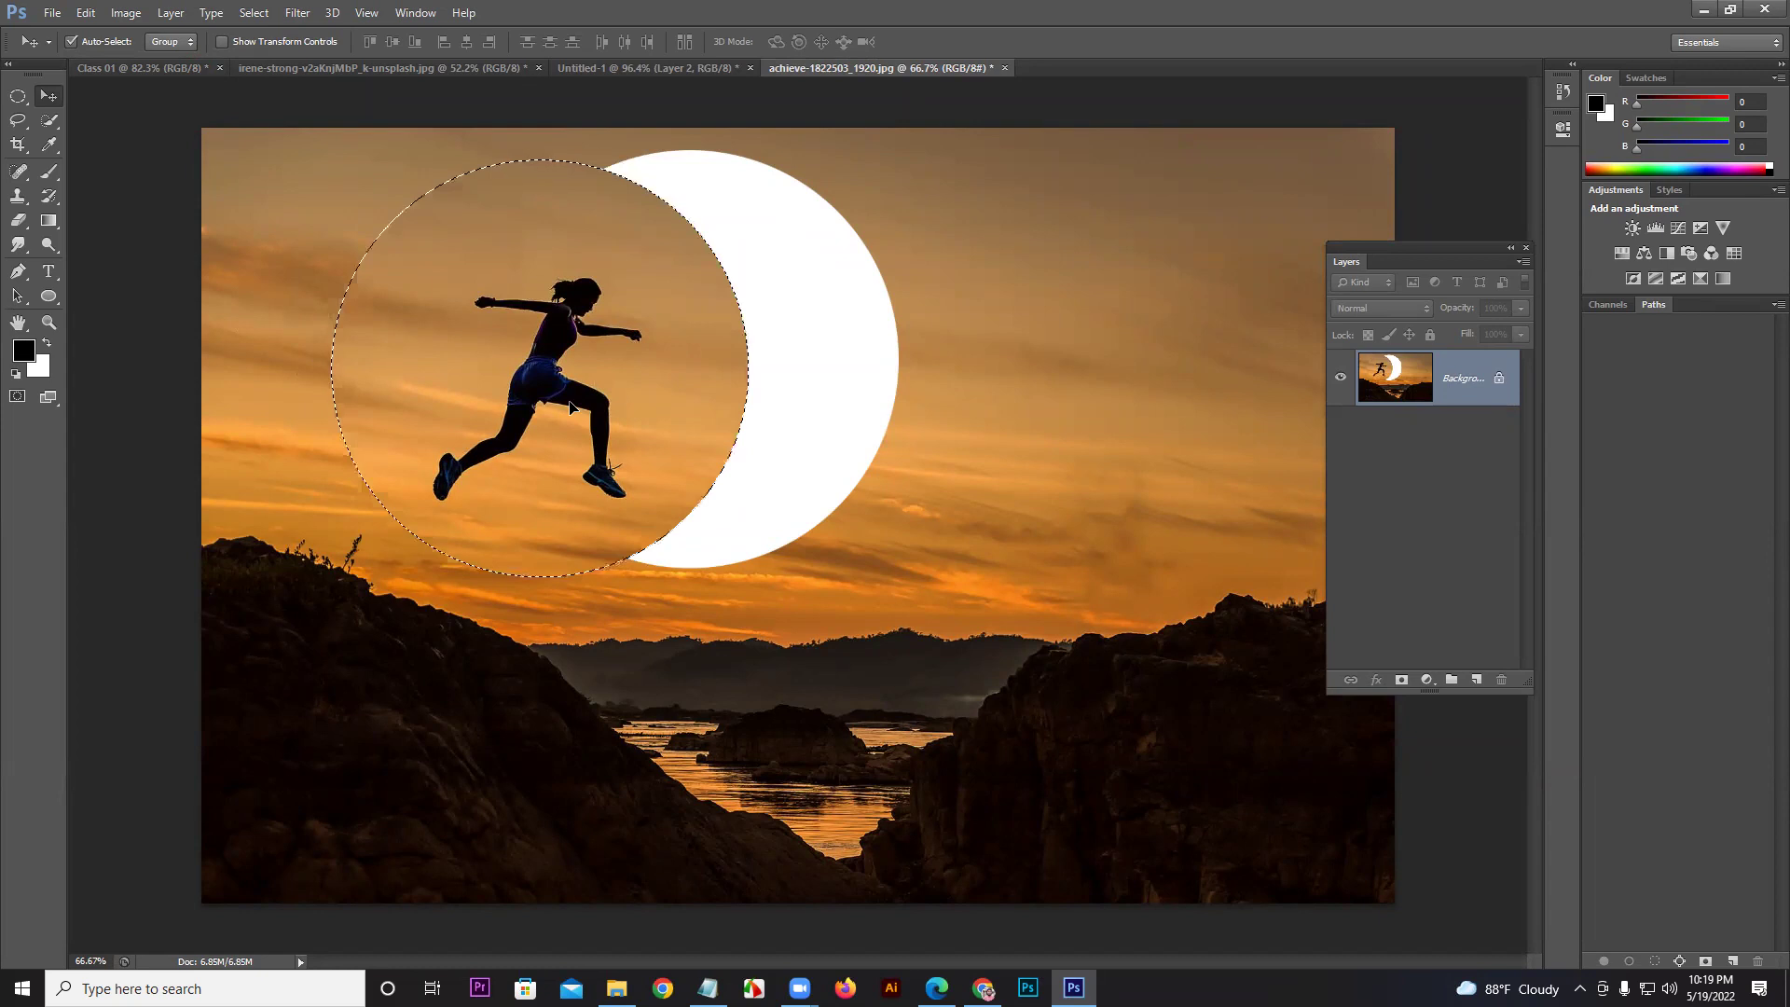
{"action": "left_click_drag", "start_coordinate": [605, 433], "coordinate": [768, 487]}
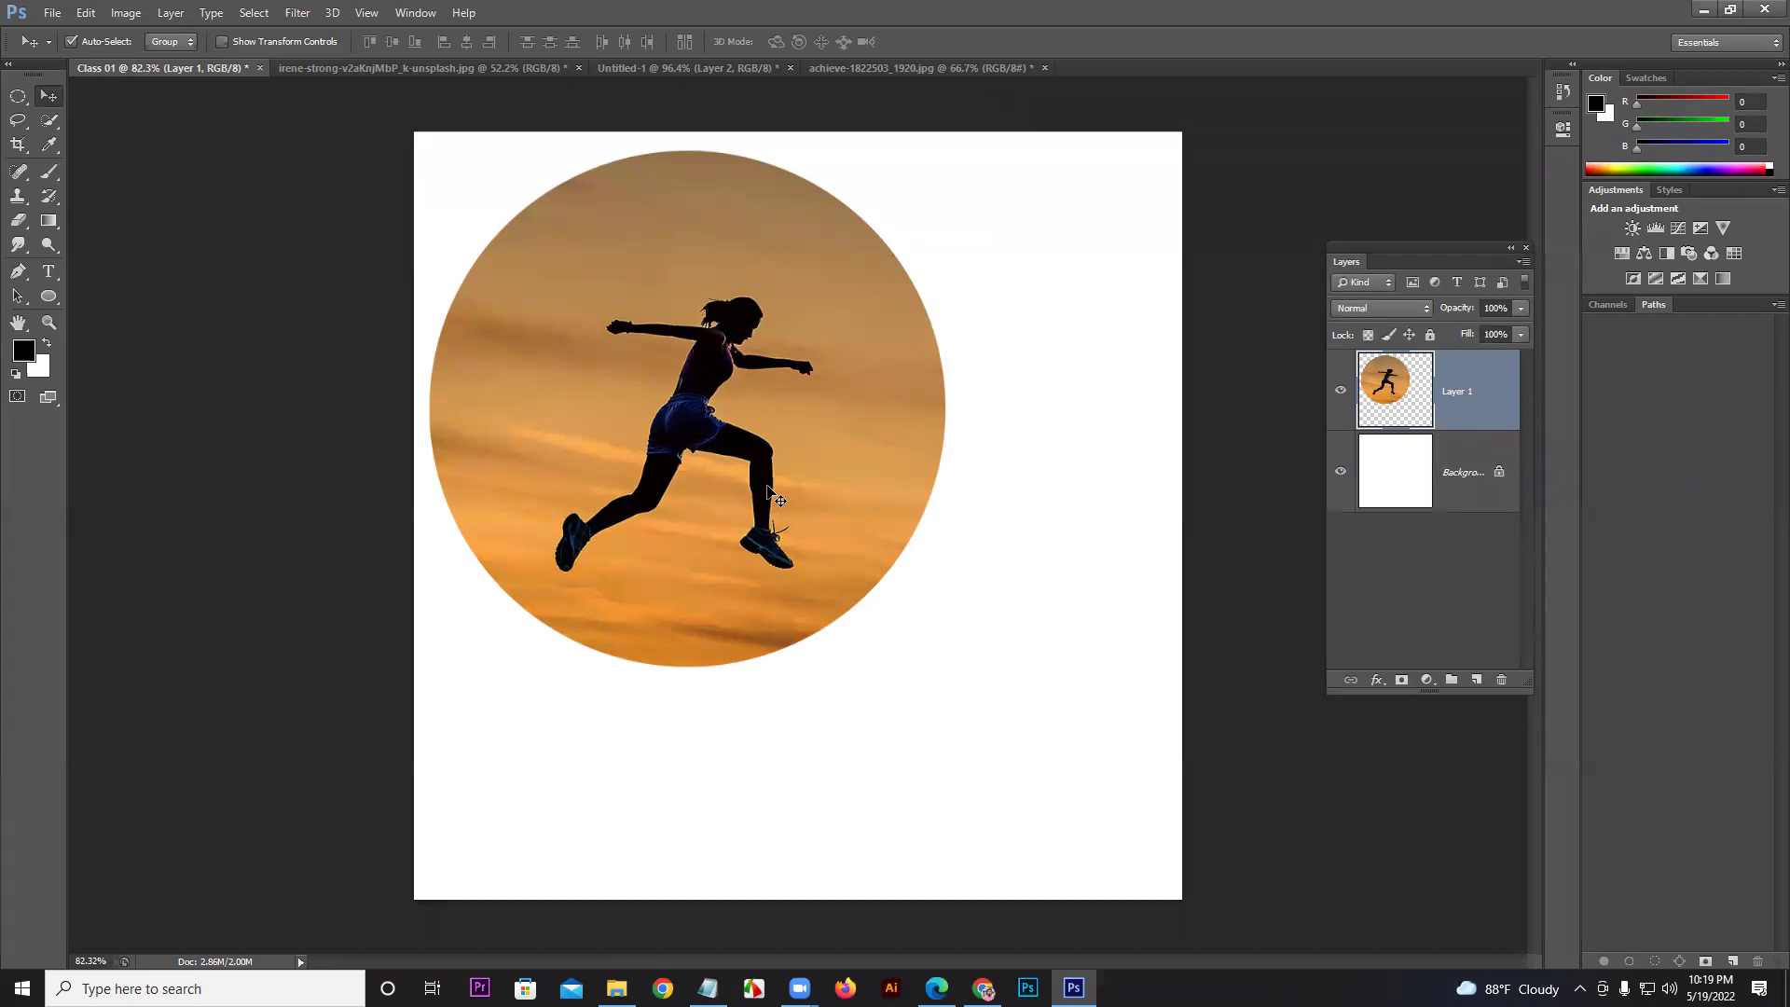
{"action": "left_click_drag", "start_coordinate": [726, 449], "coordinate": [838, 520]}
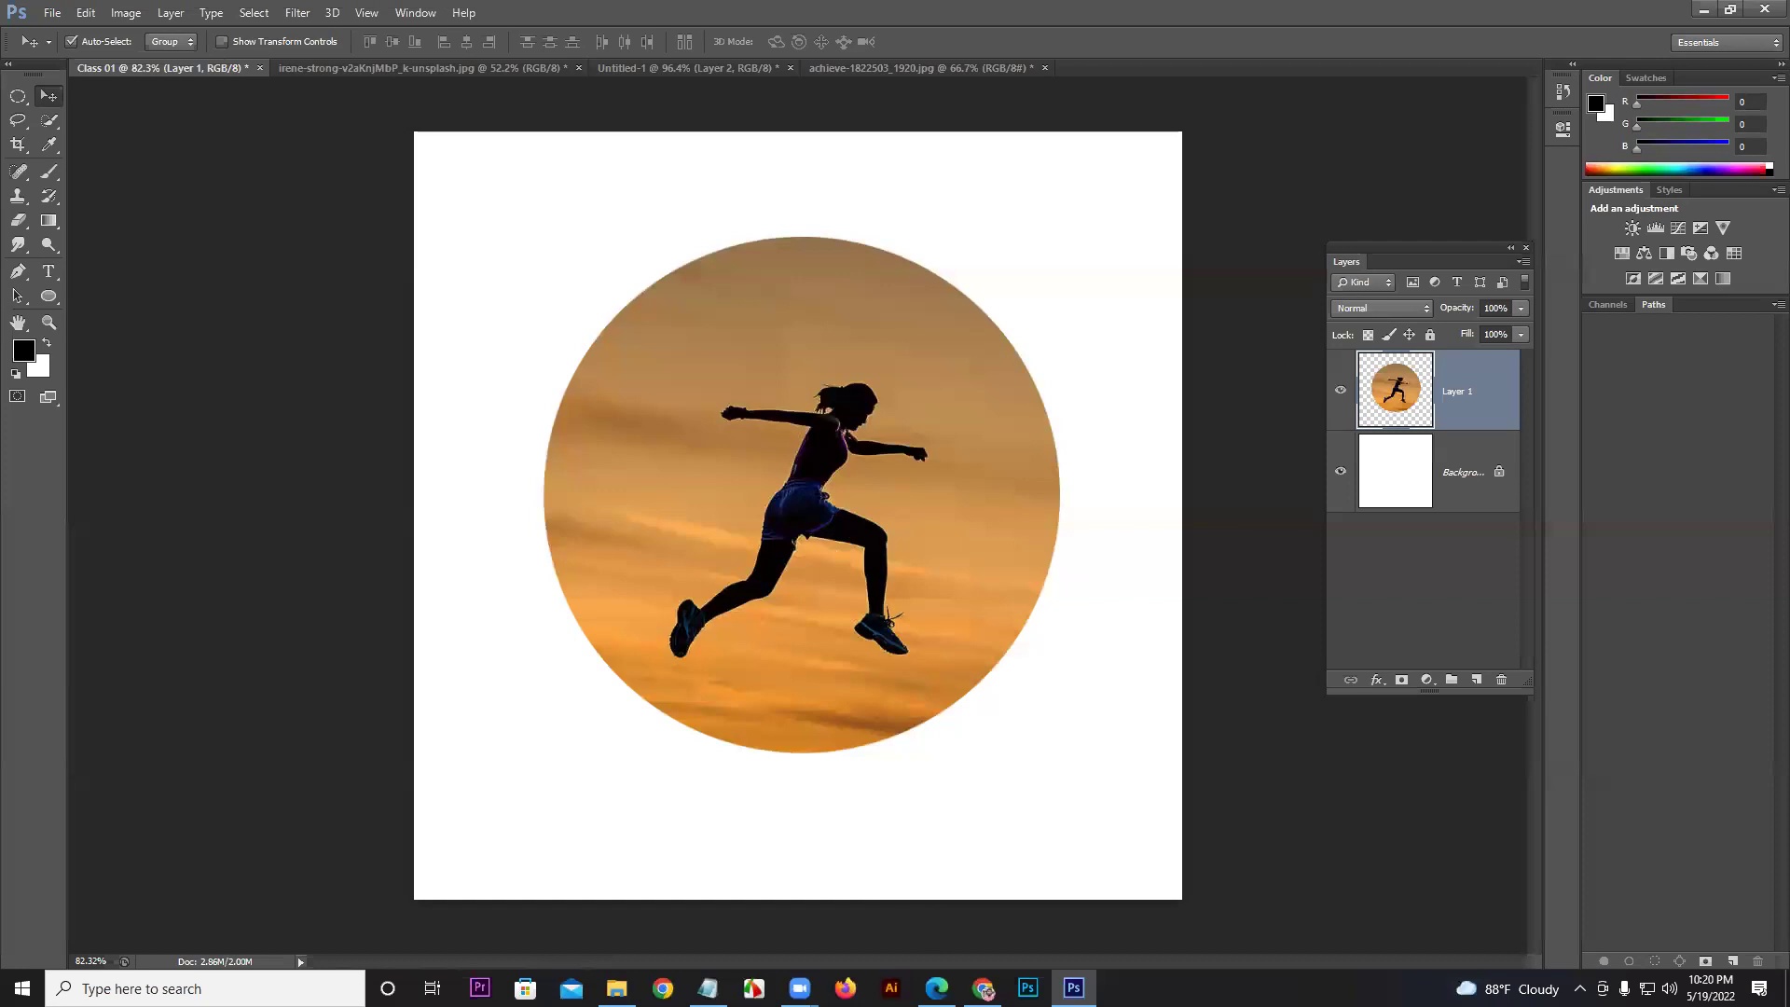
{"action": "left_click", "coordinate": [937, 988]}
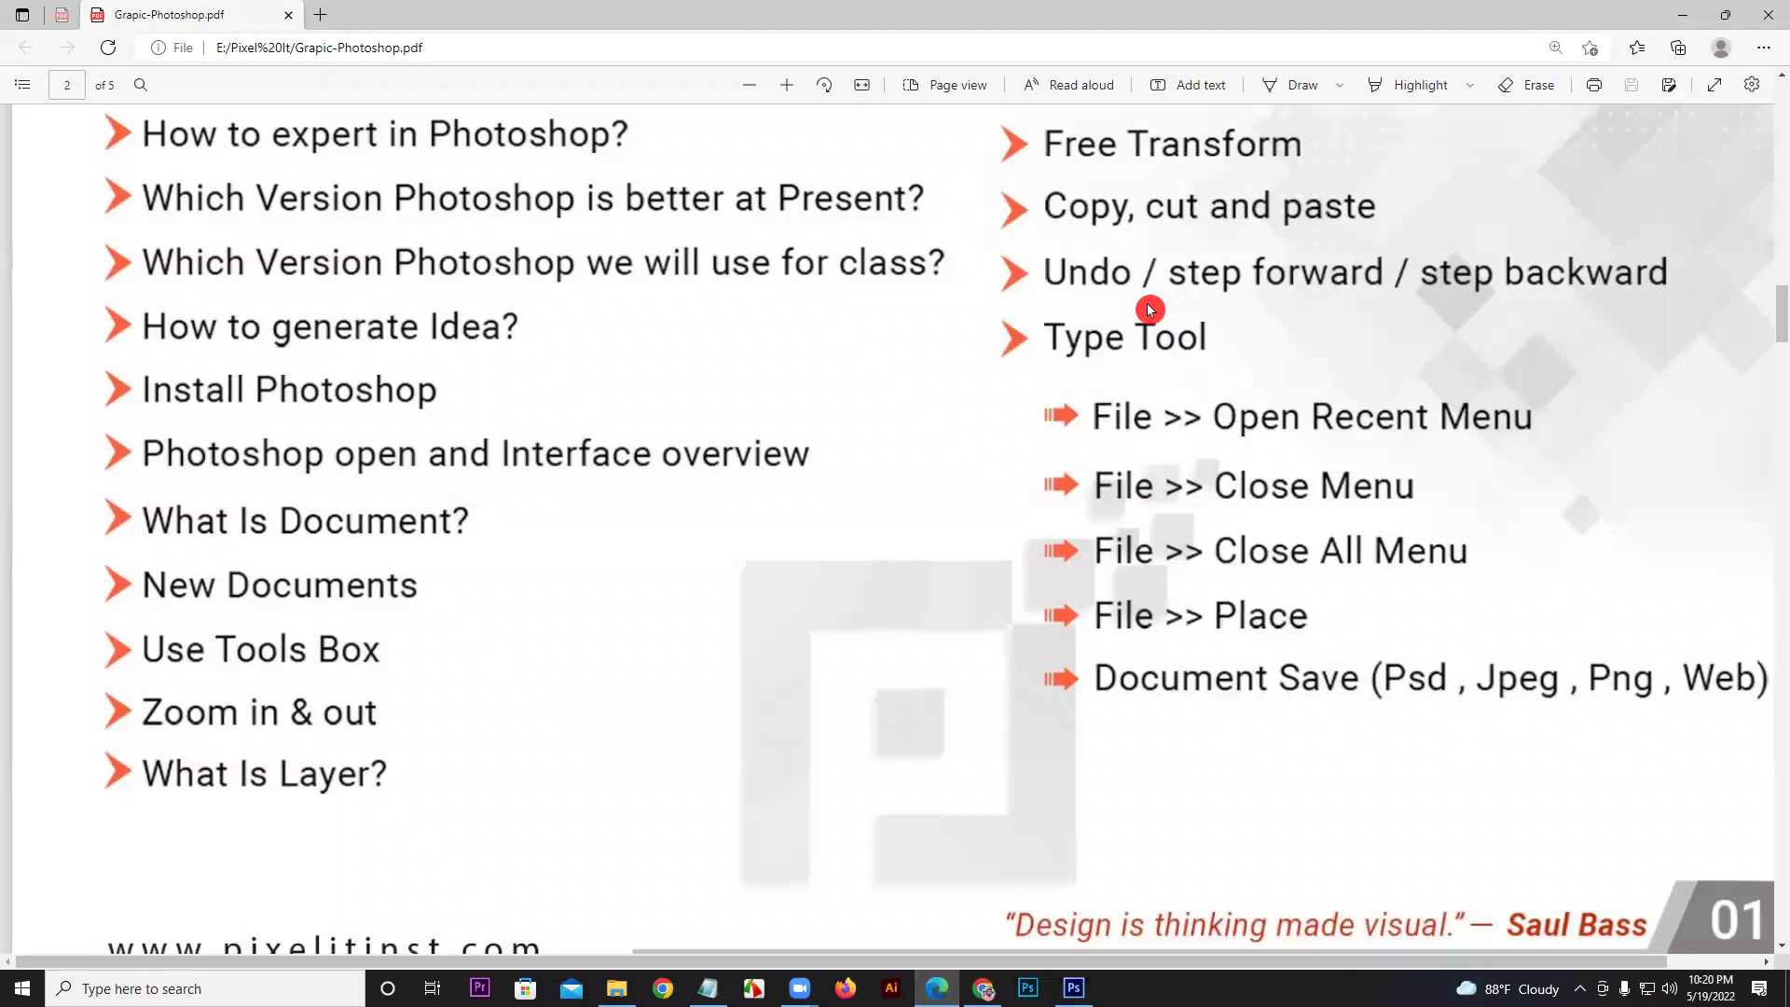
Step: Scroll up to the first syllabus topics in Edge, then return to Photoshop
{"action": "scroll", "coordinate": [1149, 306], "scroll_direction": "up", "scroll_amount": 3}
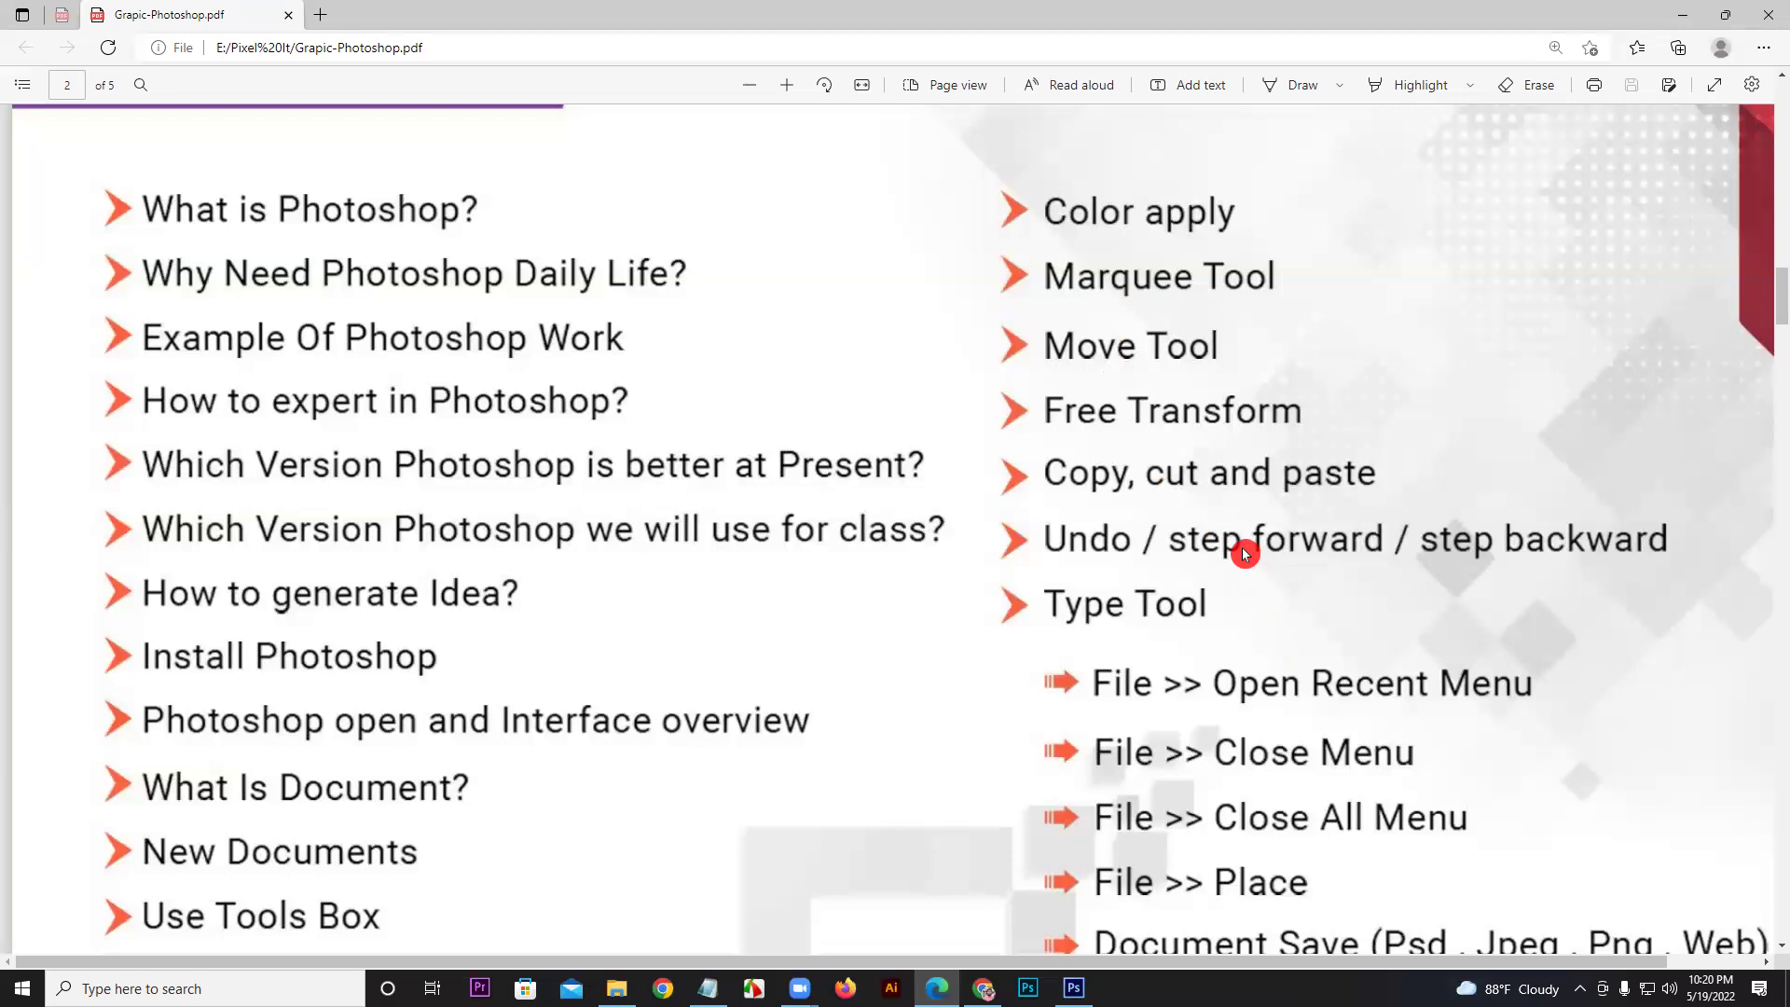
{"action": "left_click", "coordinate": [1074, 988]}
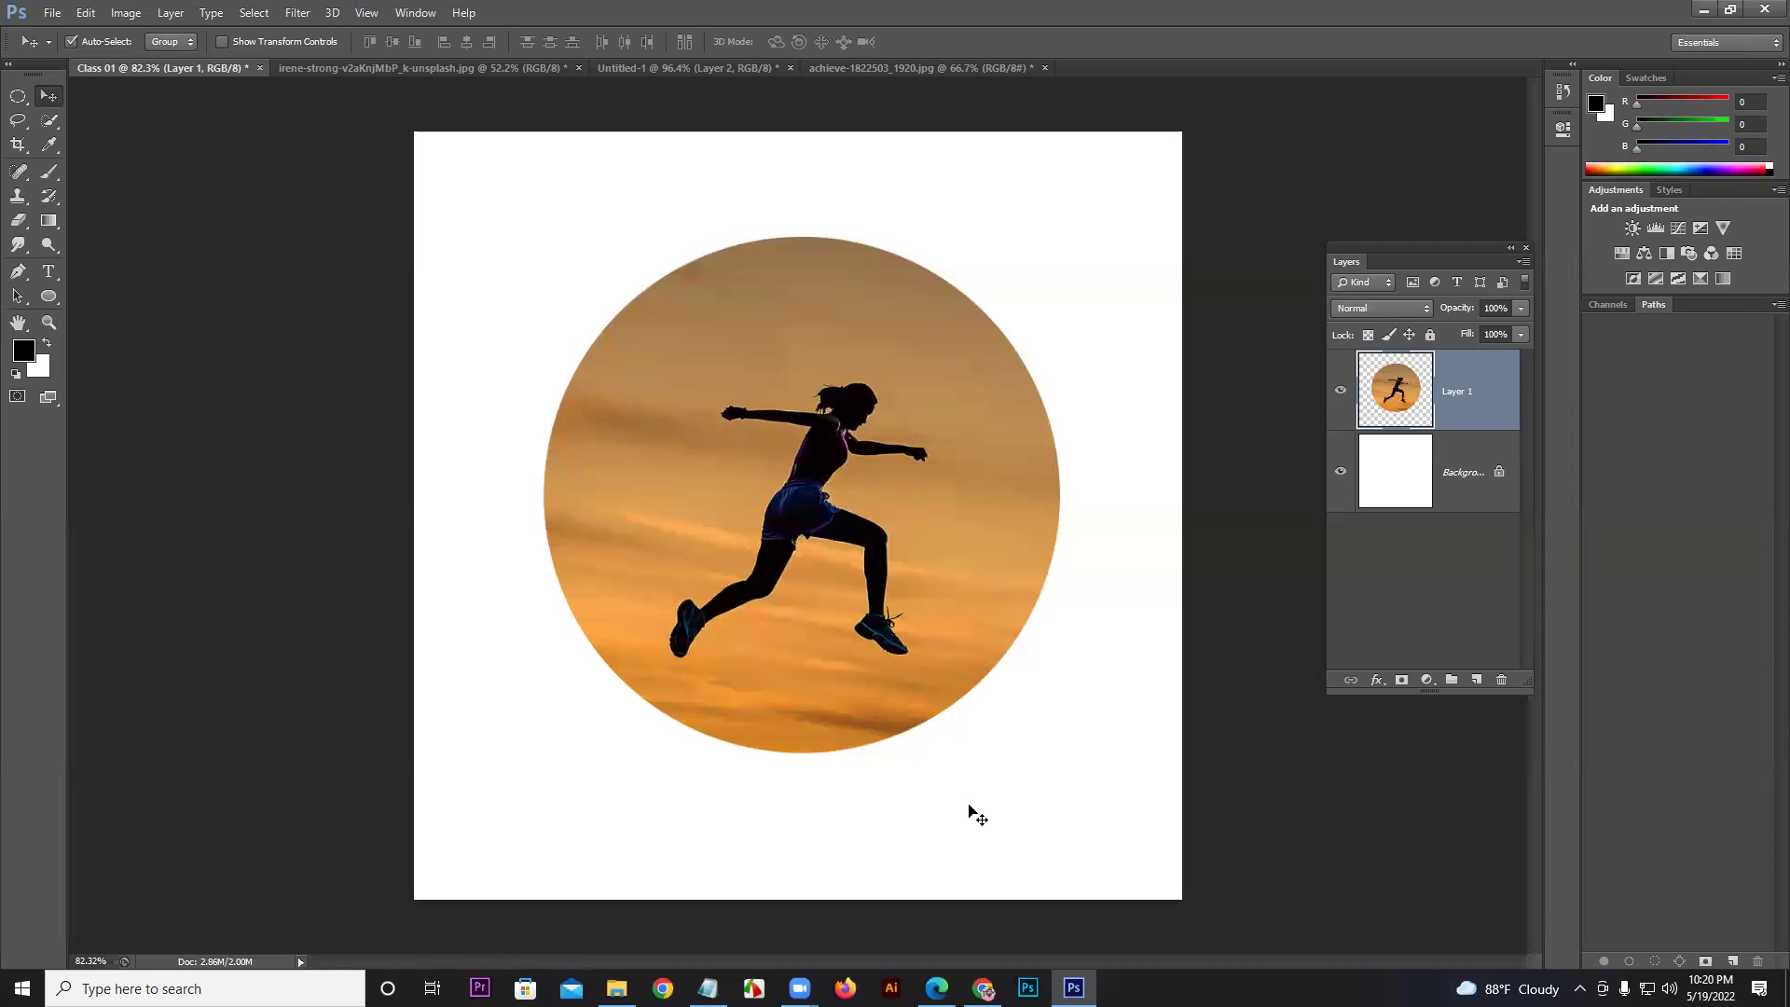
Step: Step back through the history to the purple rectangle, red circle and horizontal guide state
{"action": "key", "text": "ctrl+z"}
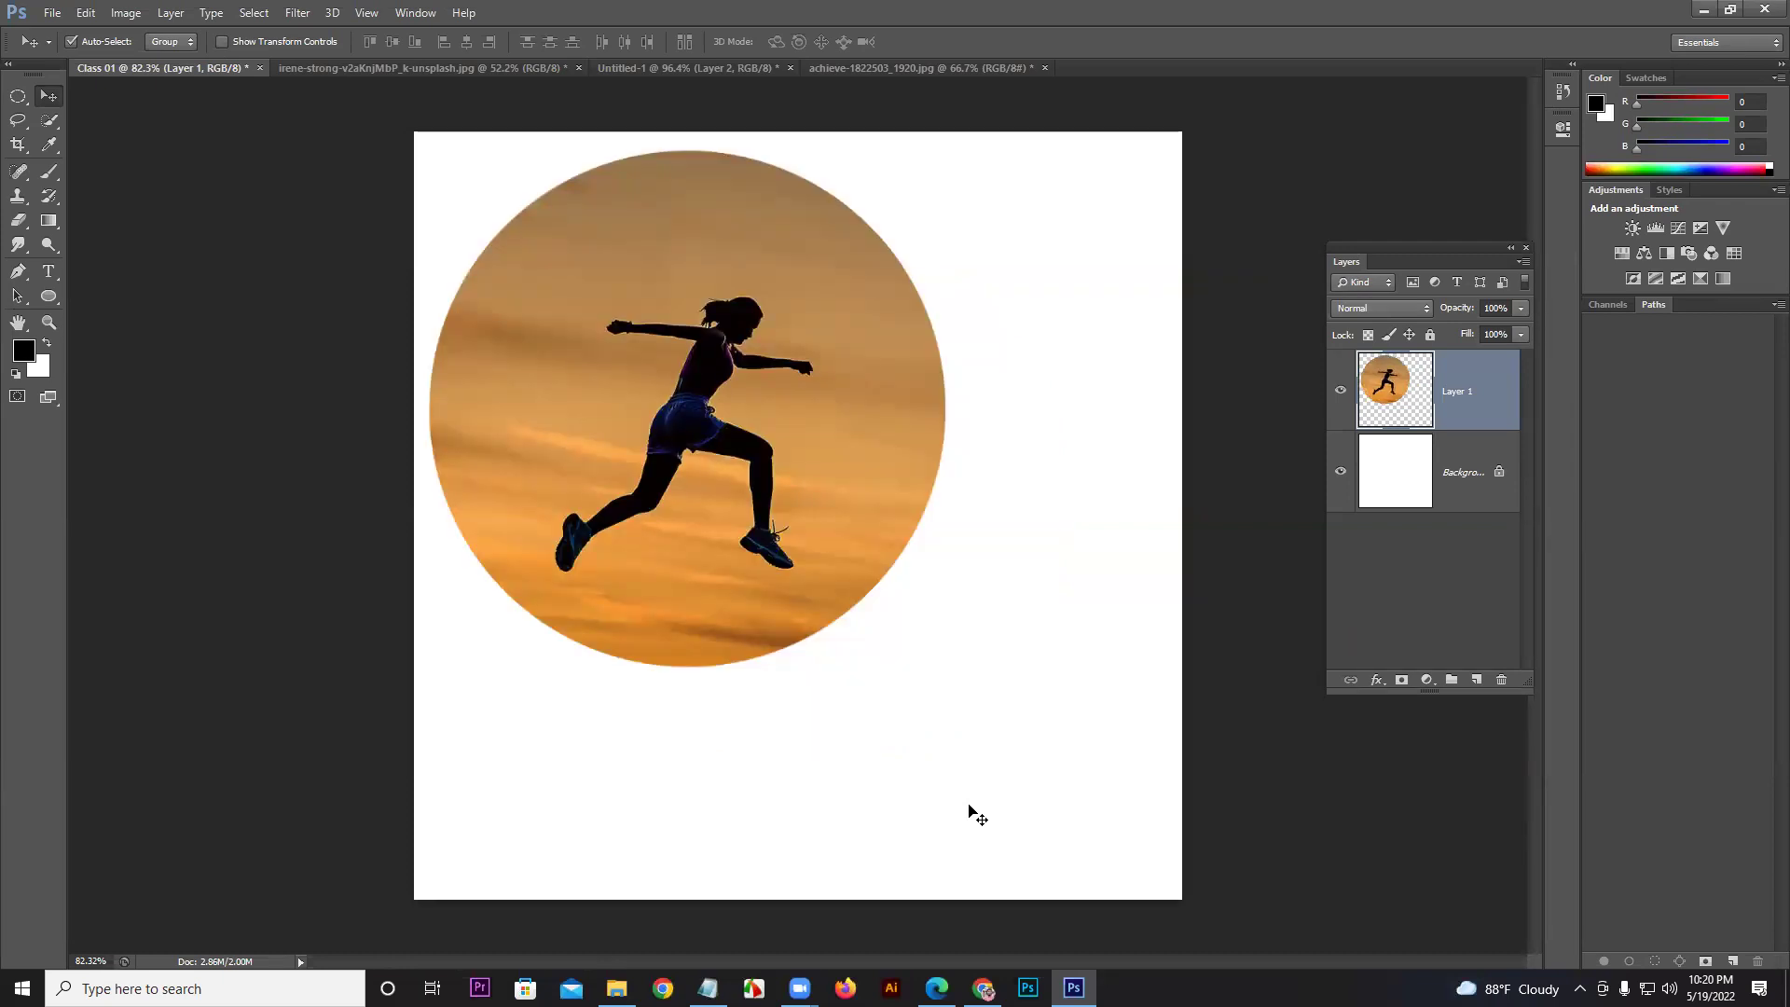
{"action": "key", "text": "ctrl+z"}
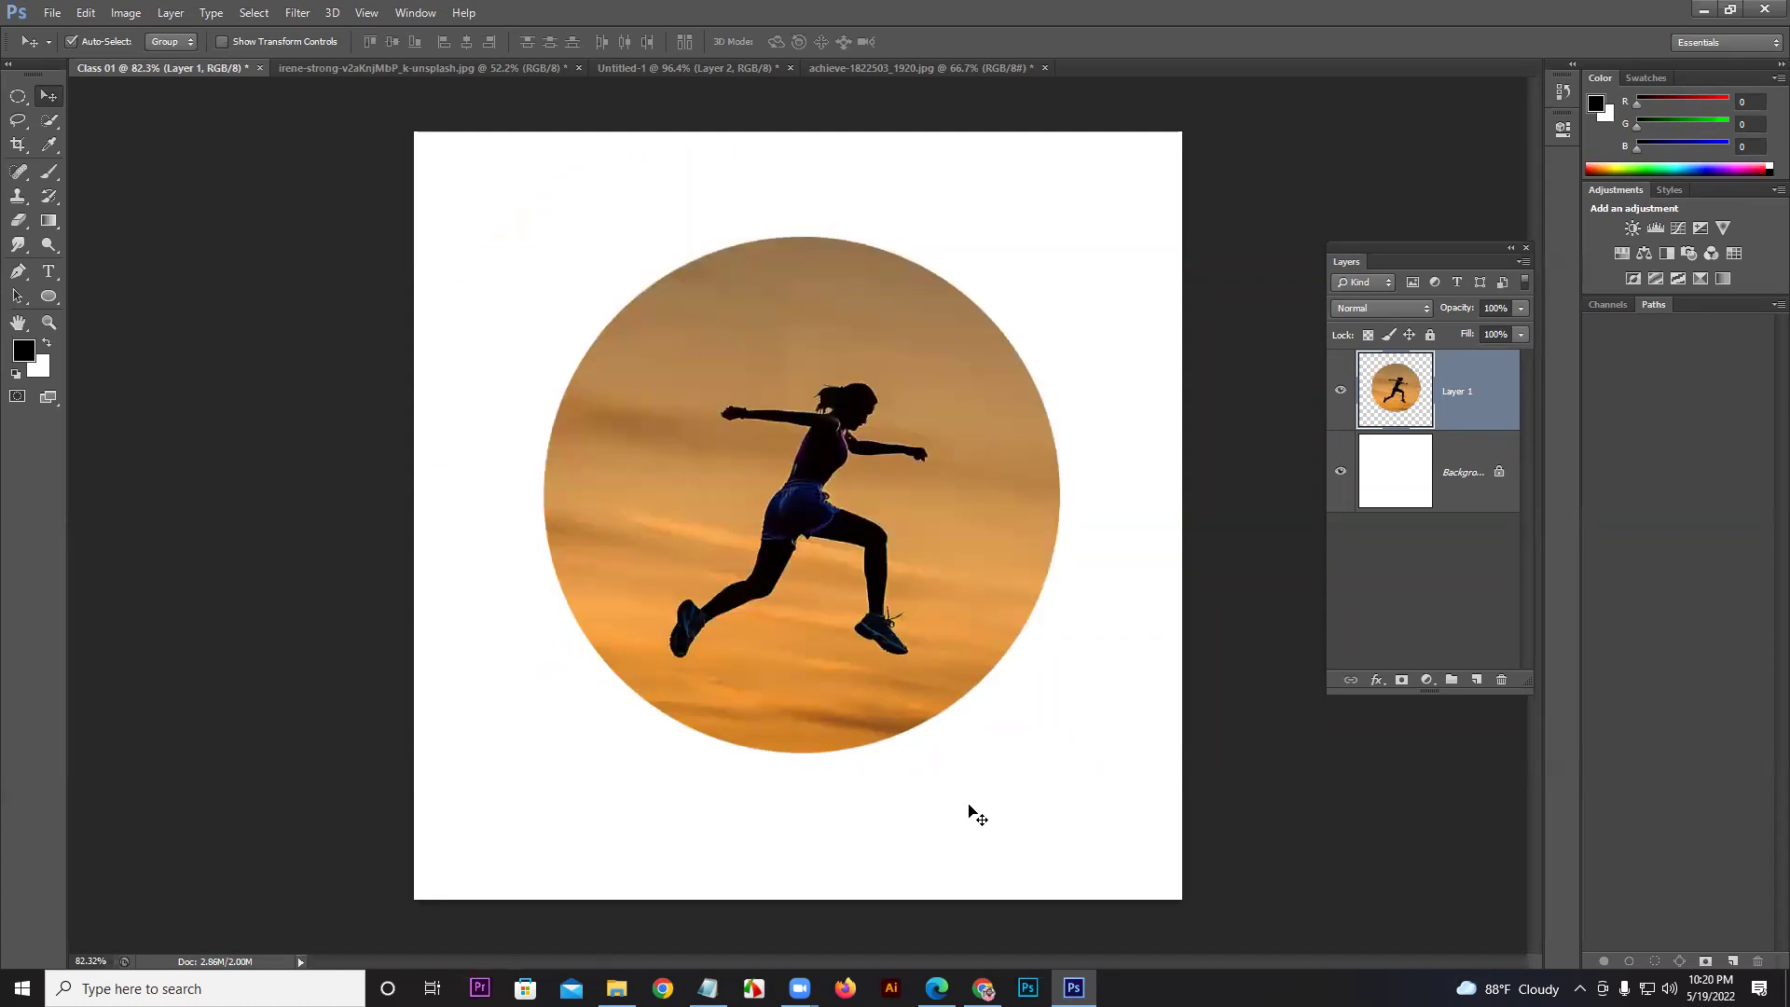
{"action": "key", "text": "ctrl+z"}
{"action": "key", "text": "ctrl+z"}
{"action": "key", "text": "ctrl+alt+z"}
{"action": "key", "text": "ctrl+alt+z"}
{"action": "key", "text": "ctrl+alt+z"}
{"action": "key", "text": "ctrl+alt+z"}
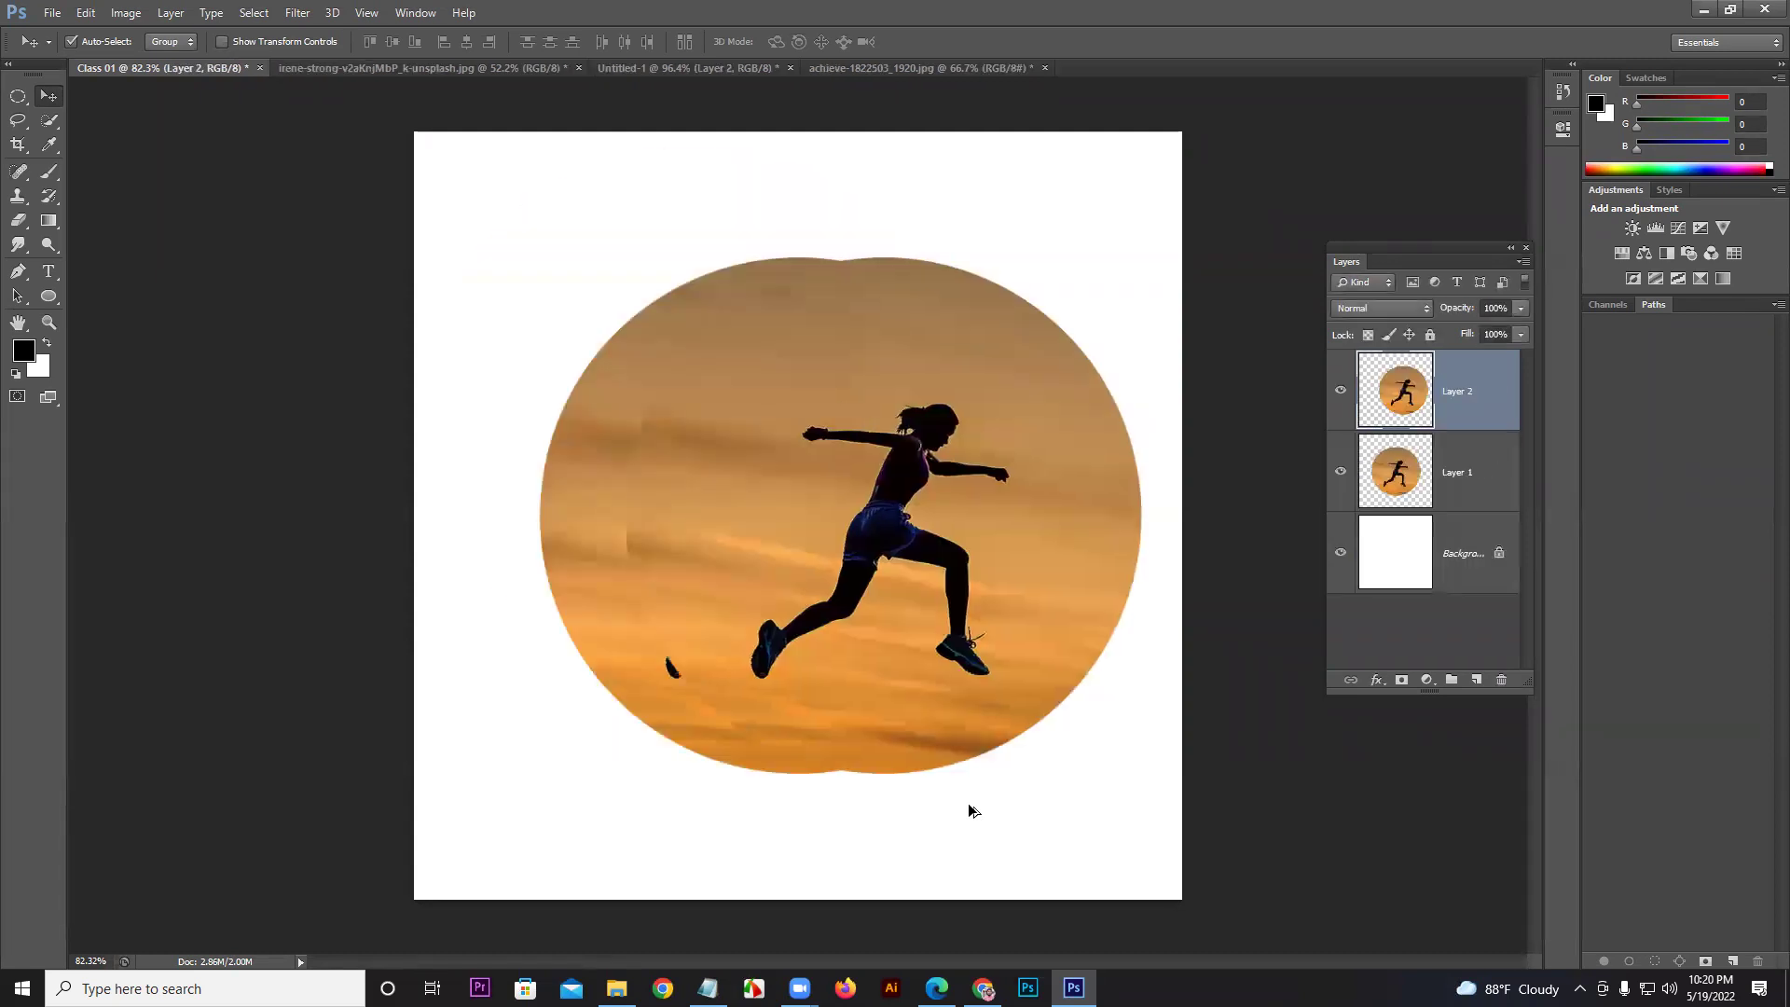
{"action": "key", "text": "ctrl+alt+z"}
{"action": "key", "text": "ctrl+alt+z"}
{"action": "key", "text": "ctrl+alt+z"}
{"action": "key", "text": "ctrl+alt+z"}
{"action": "key", "text": "ctrl+alt+z"}
{"action": "key", "text": "ctrl+alt+z"}
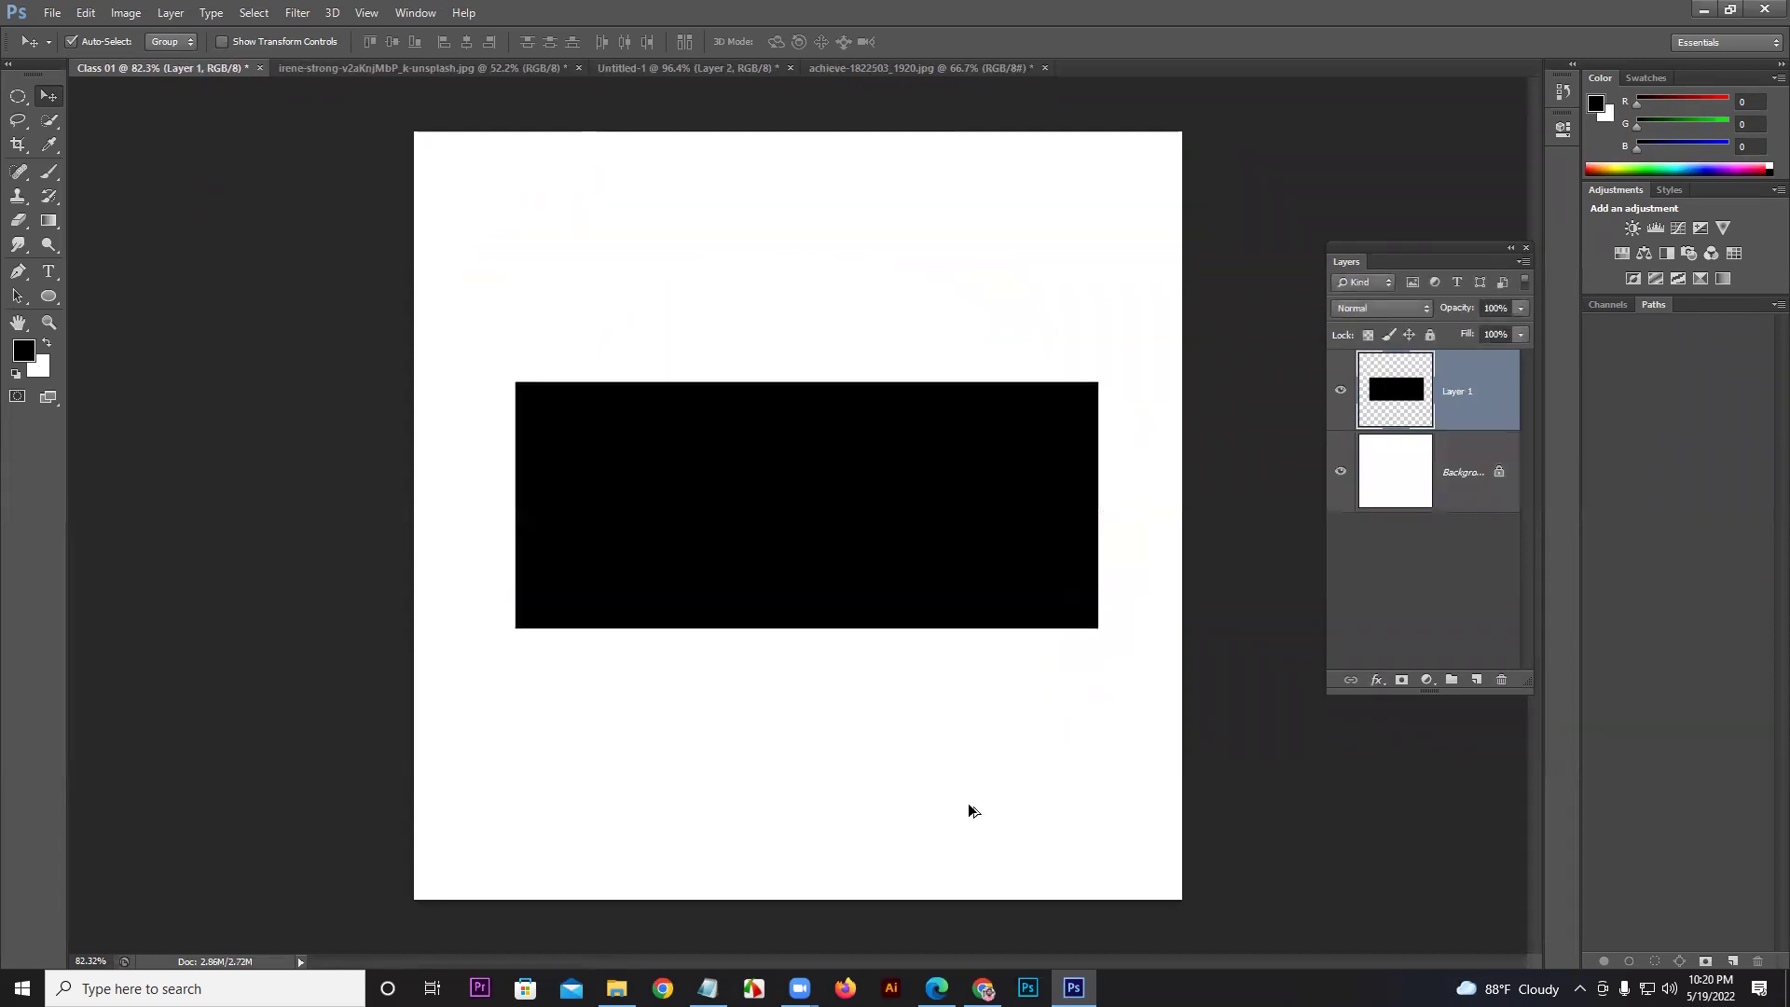
{"action": "key", "text": "ctrl+alt+z"}
{"action": "key", "text": "ctrl+alt+z"}
{"action": "key", "text": "ctrl+alt+z"}
{"action": "key", "text": "ctrl+alt+z"}
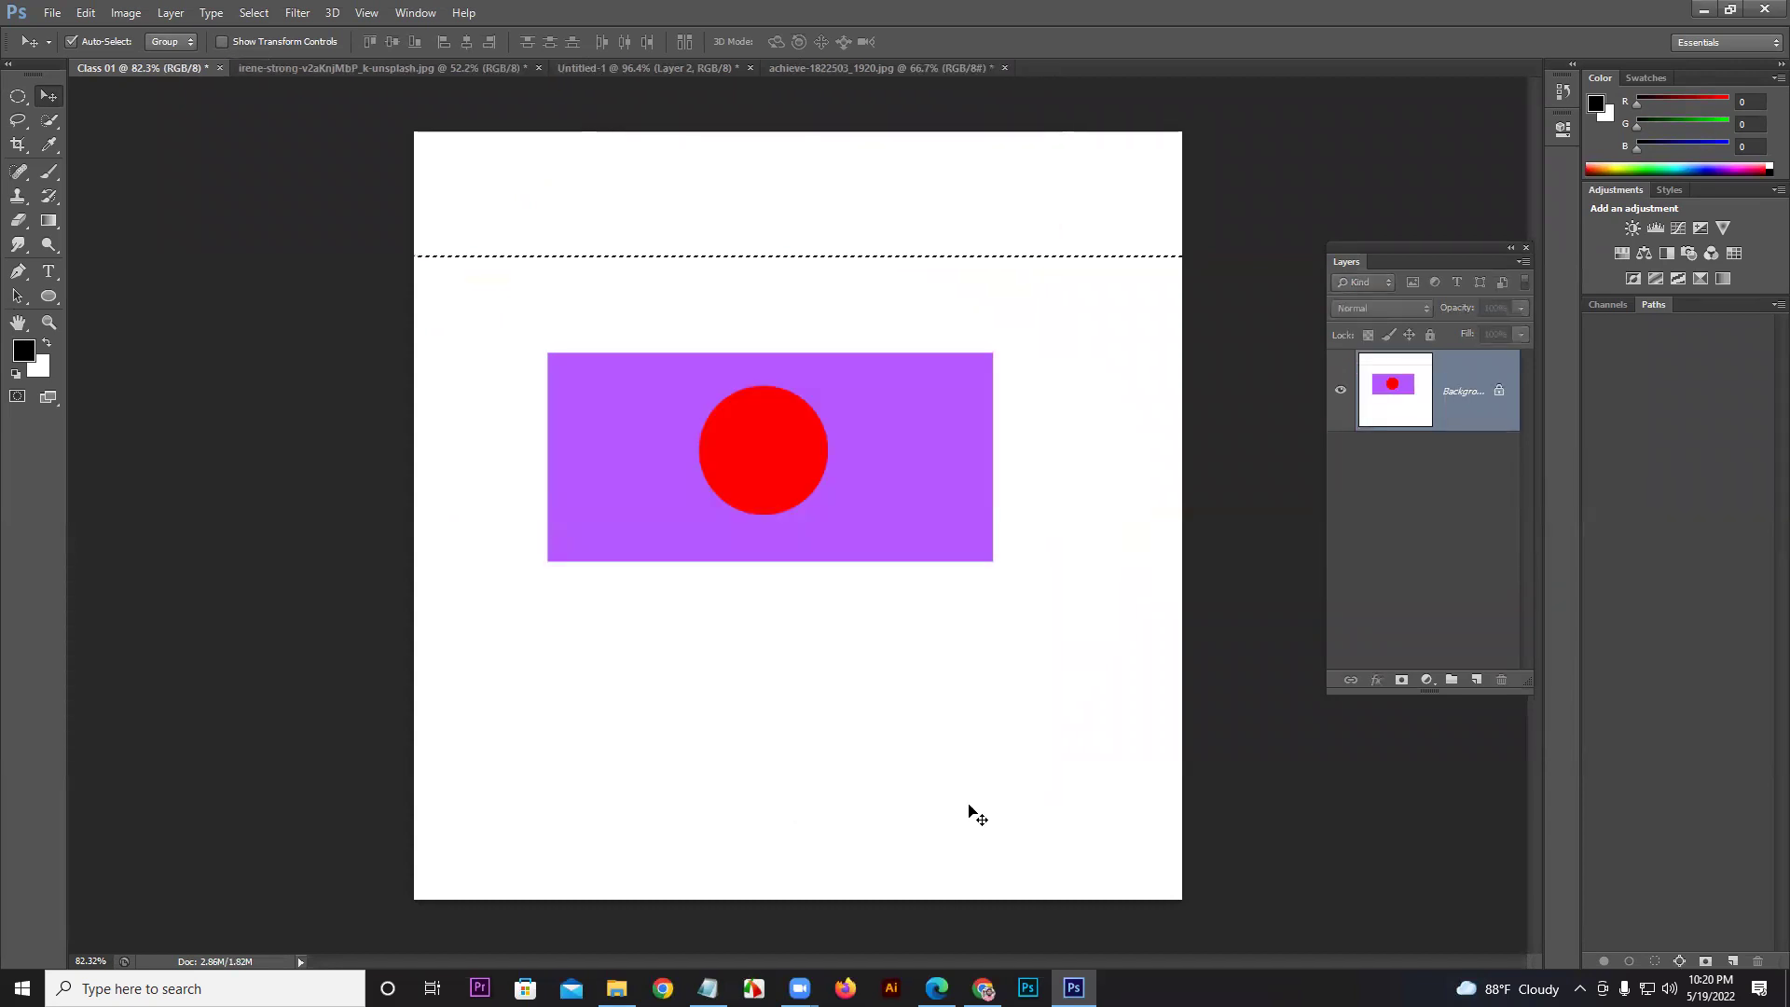
{"action": "key", "text": "ctrl+alt+z"}
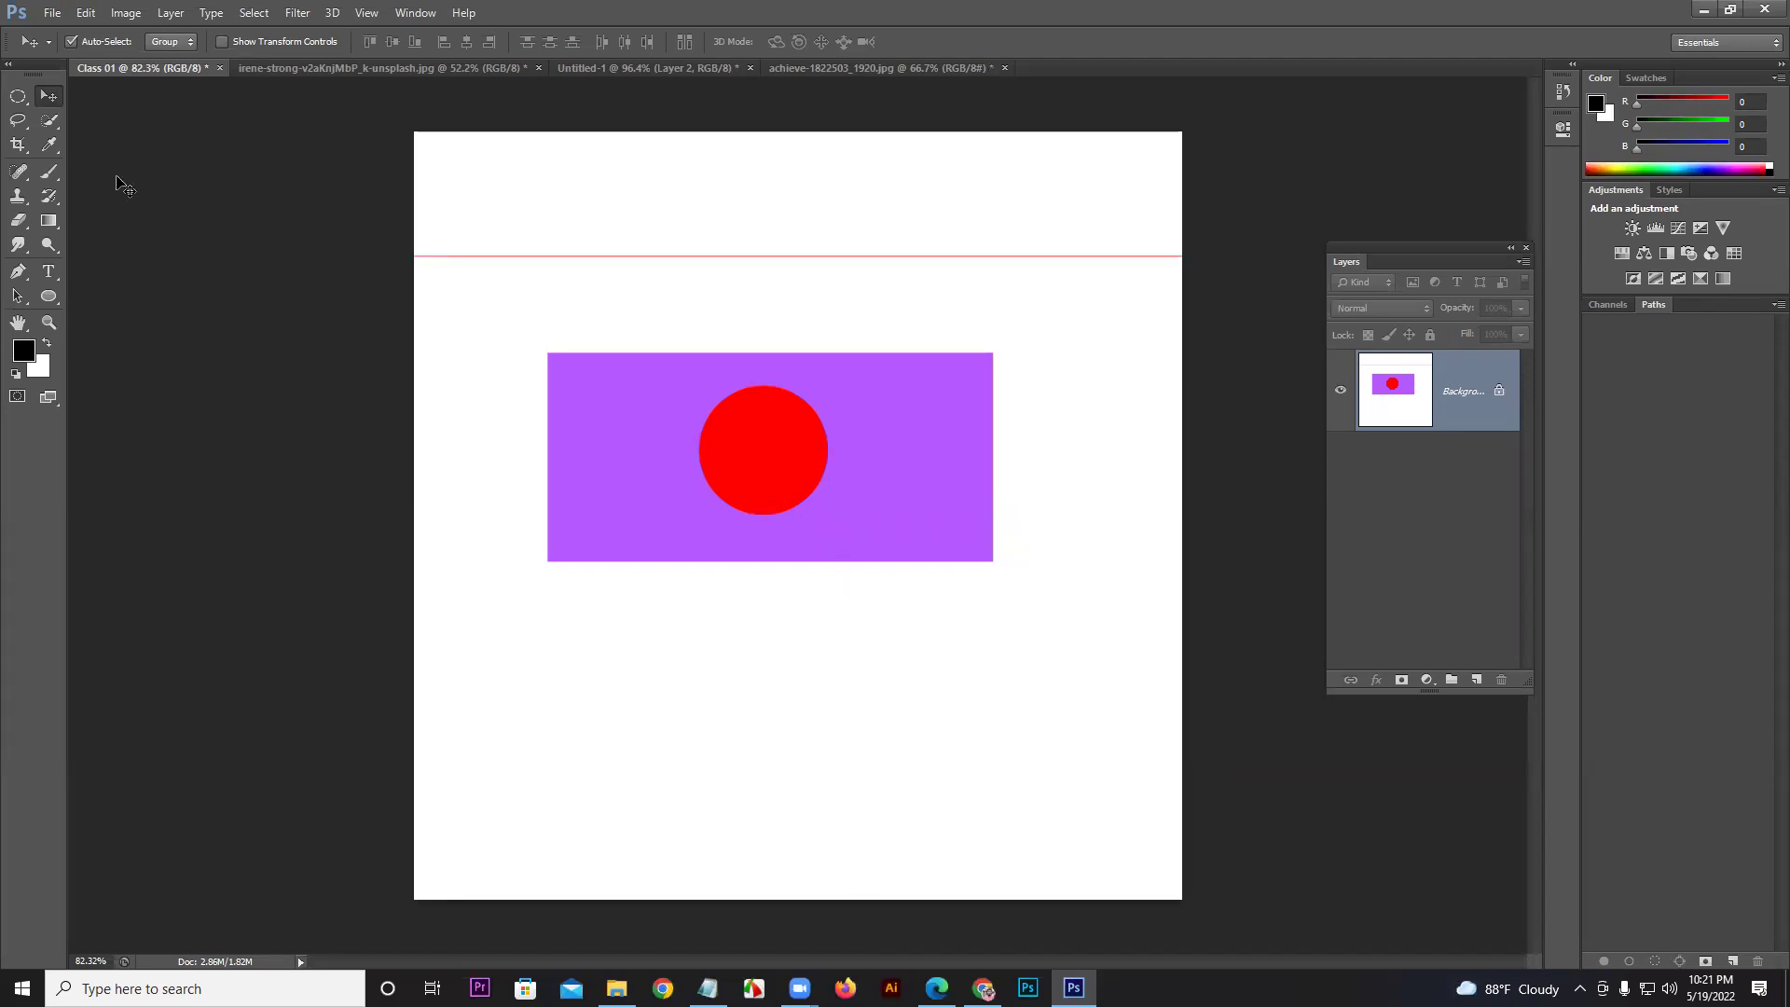
Step: Return to Class 01 and step back to an empty white canvas
{"action": "left_click", "coordinate": [642, 77]}
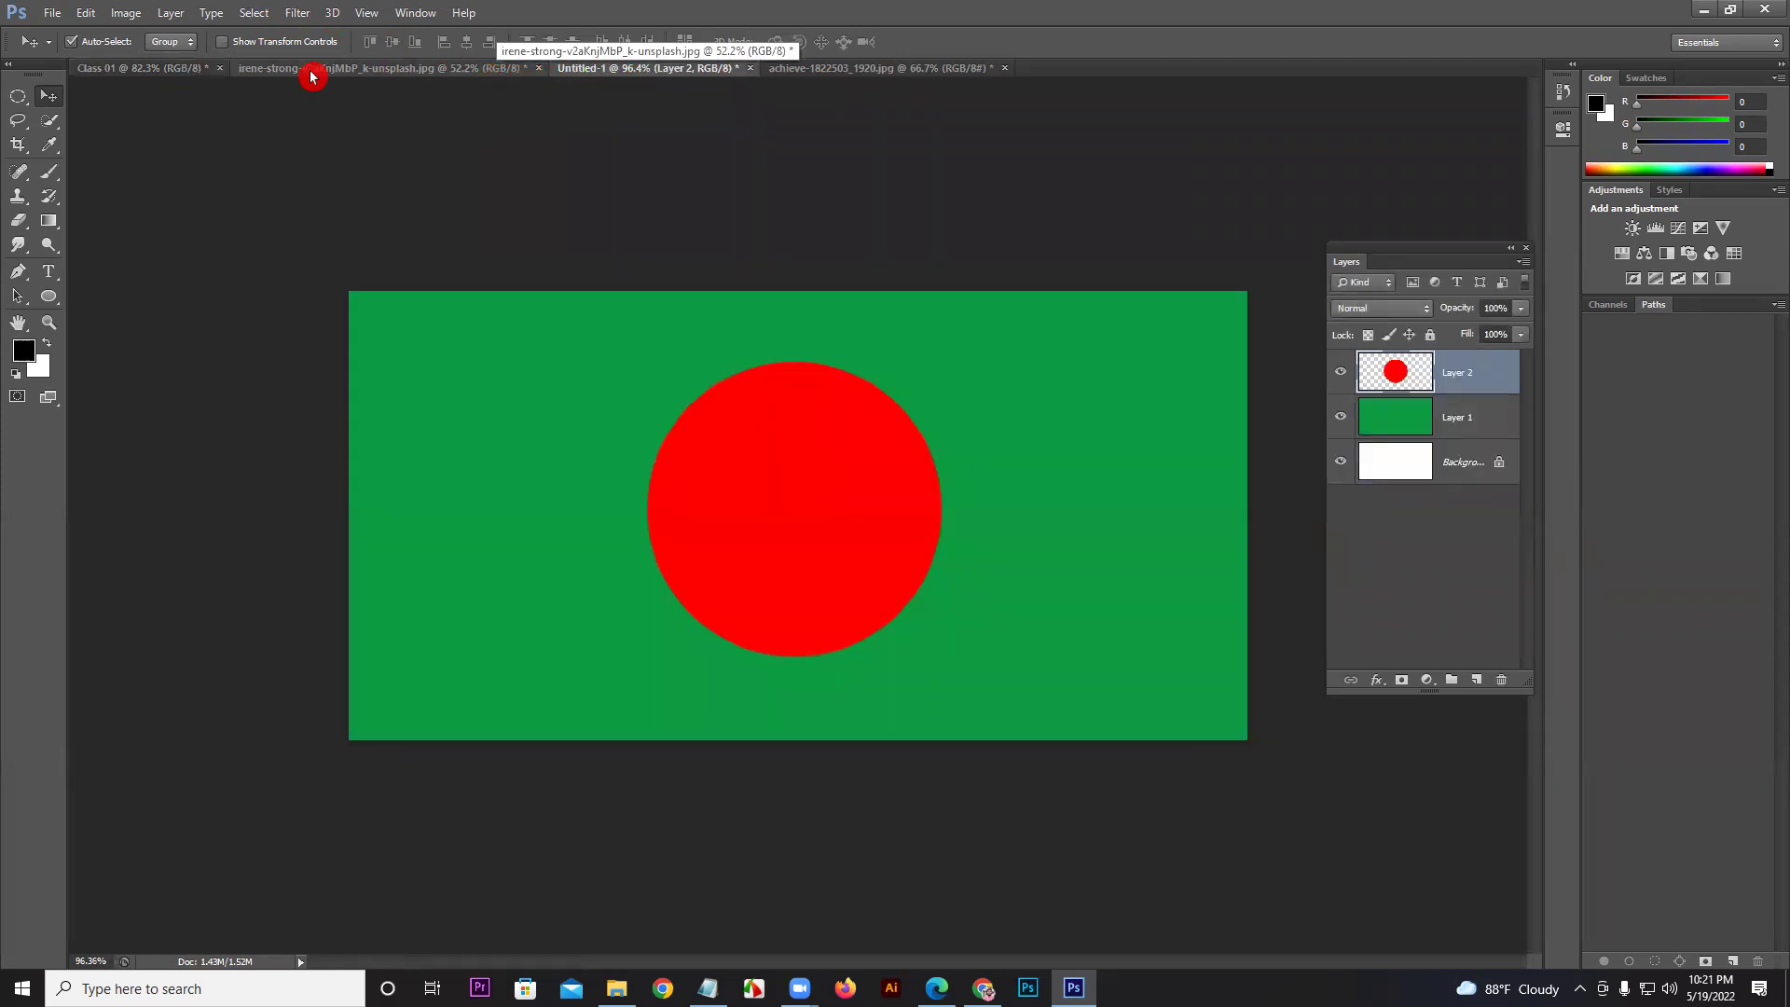
{"action": "left_click", "coordinate": [121, 70]}
{"action": "left_click", "coordinate": [893, 446]}
{"action": "left_click", "coordinate": [927, 365]}
{"action": "key", "text": "ctrl+z"}
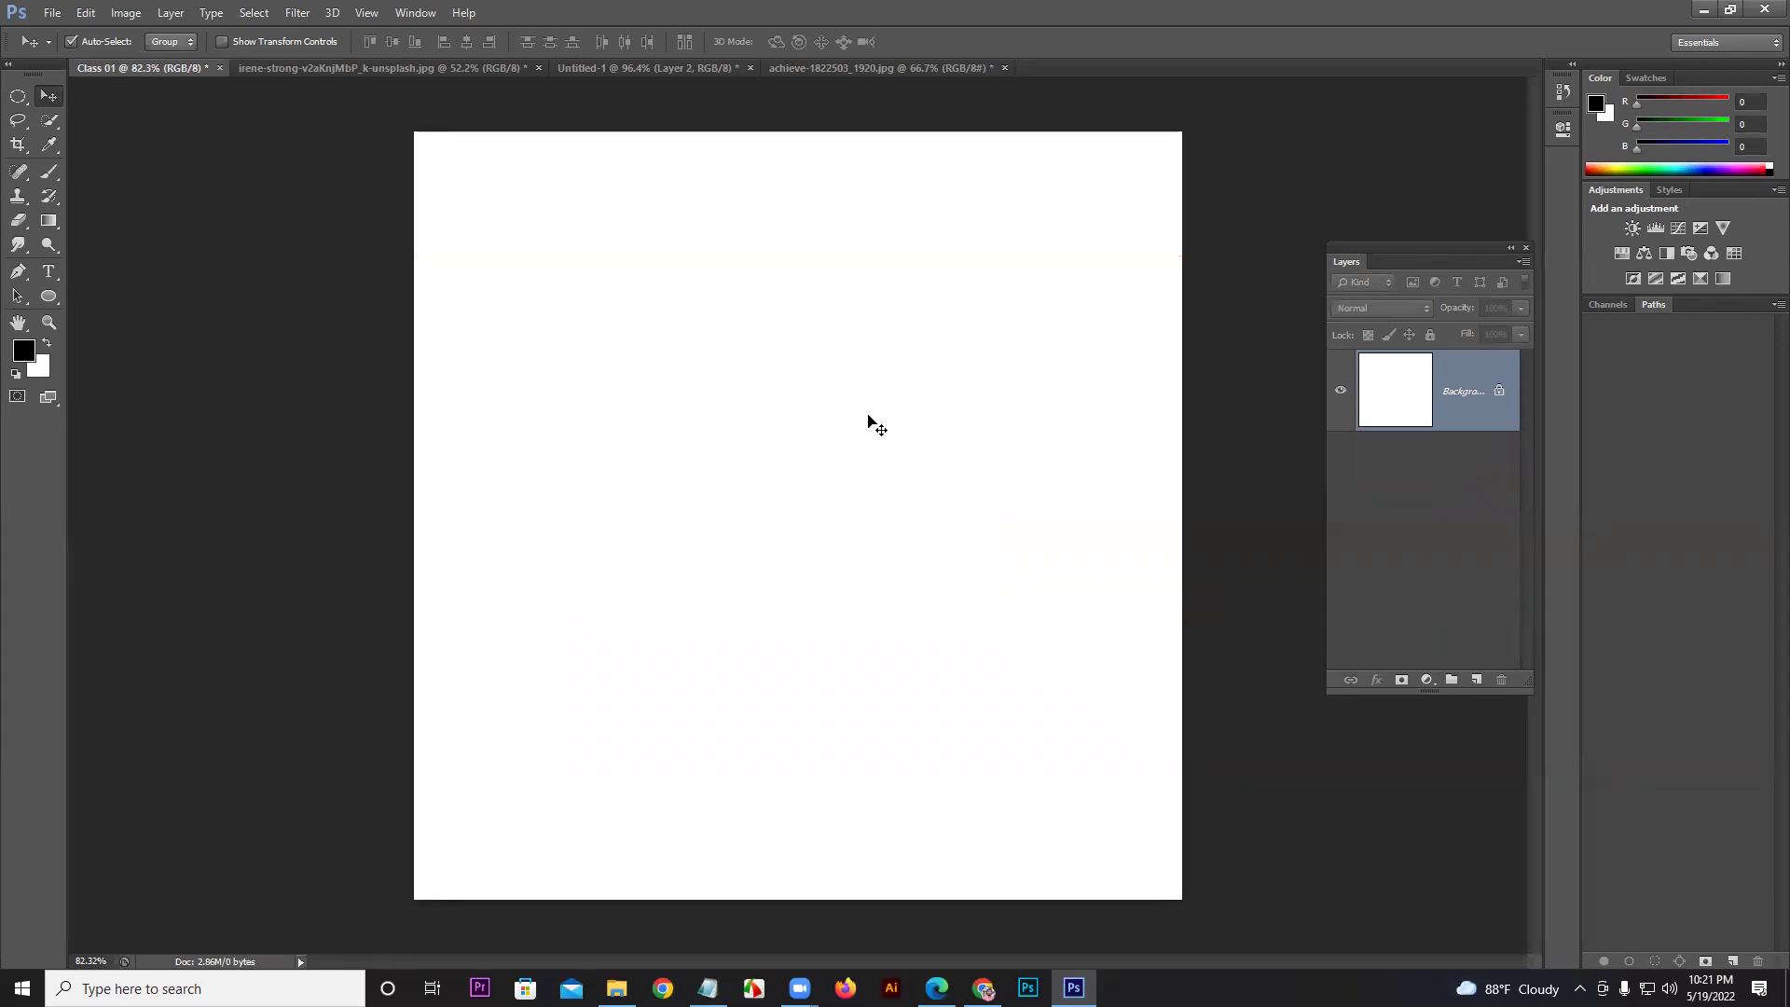
Step: Draw two elliptical selections, upper and lower right, and fill each with black
{"action": "left_click", "coordinate": [18, 96]}
{"action": "left_click_drag", "start_coordinate": [578, 364], "coordinate": [927, 565]}
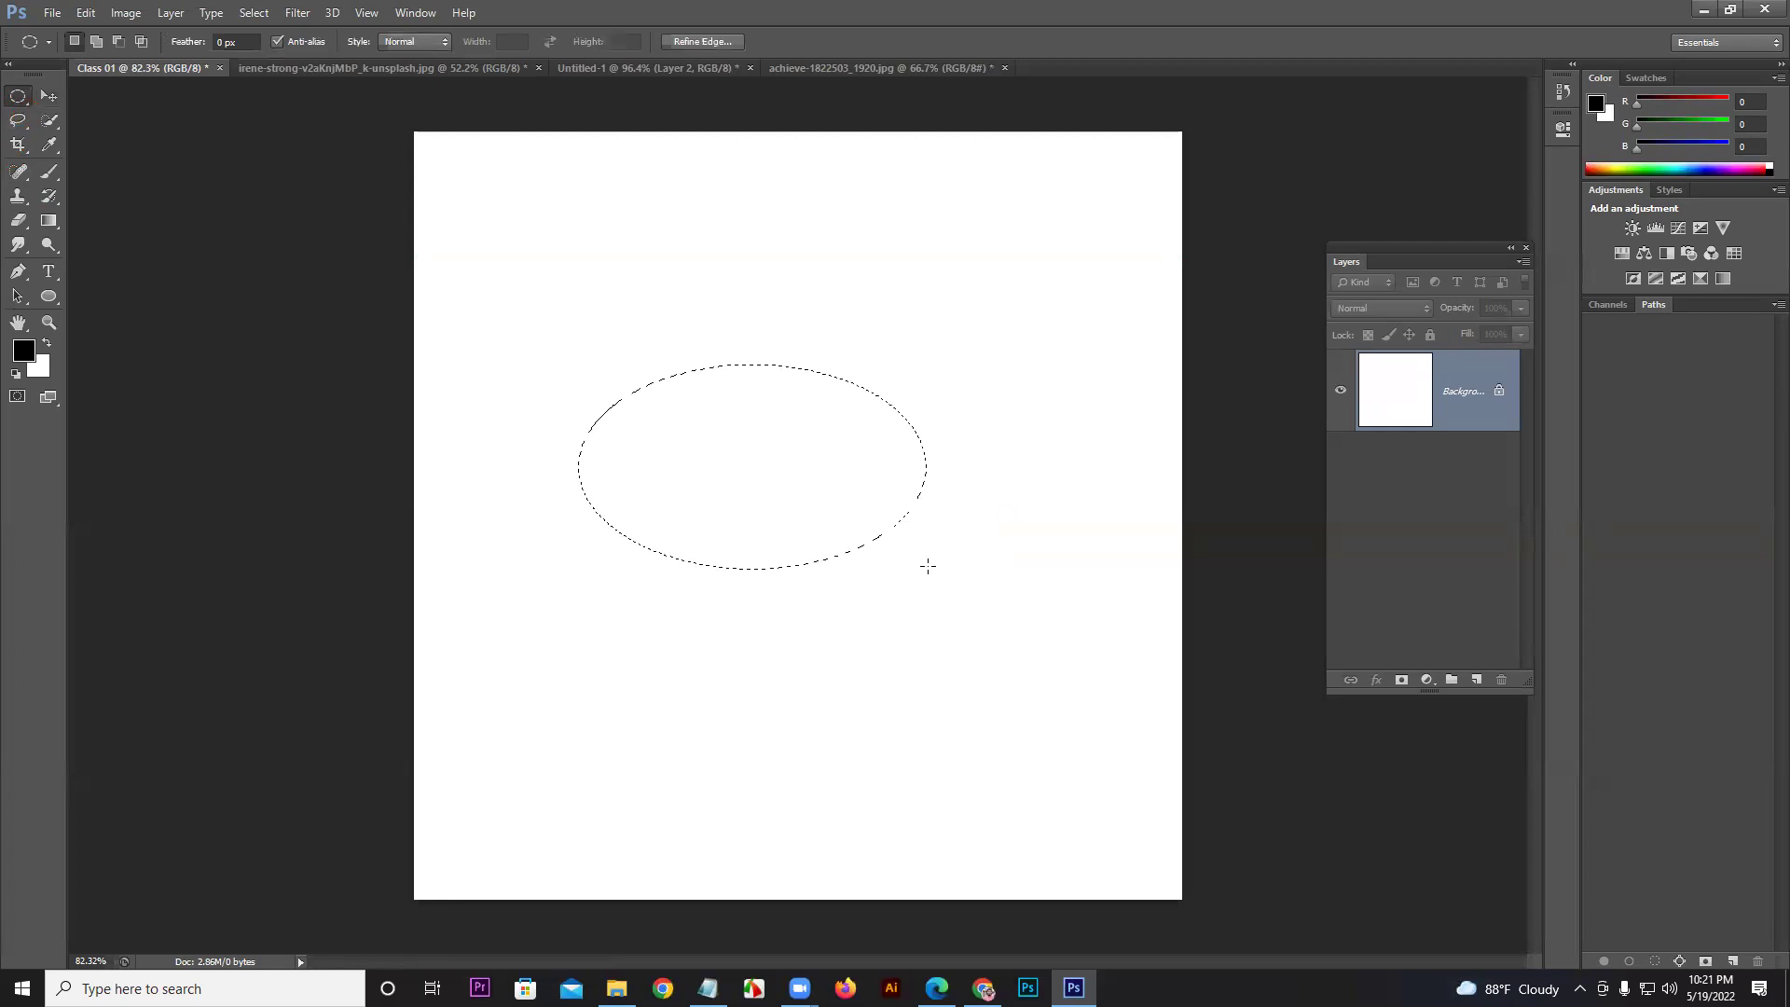
{"action": "key", "text": "alt+BackSpace"}
{"action": "left_click_drag", "start_coordinate": [870, 622], "coordinate": [1115, 756]}
{"action": "key", "text": "alt+BackSpace"}
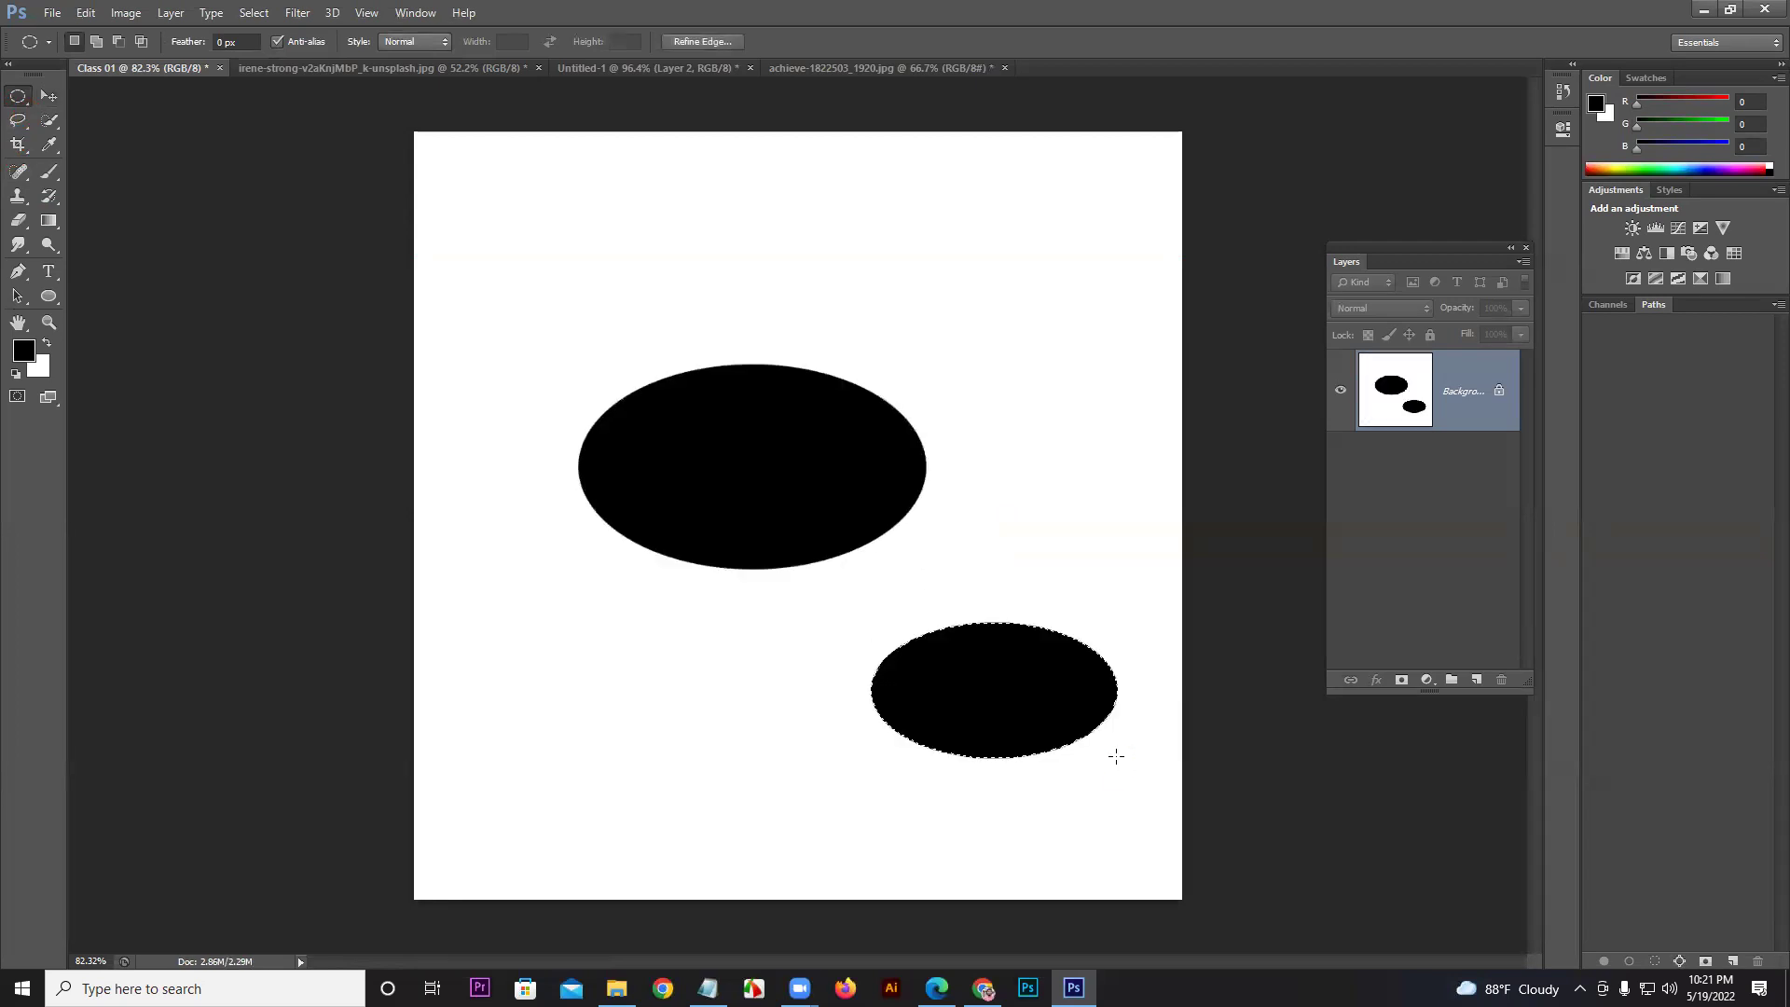
{"action": "key", "text": "ctrl+d"}
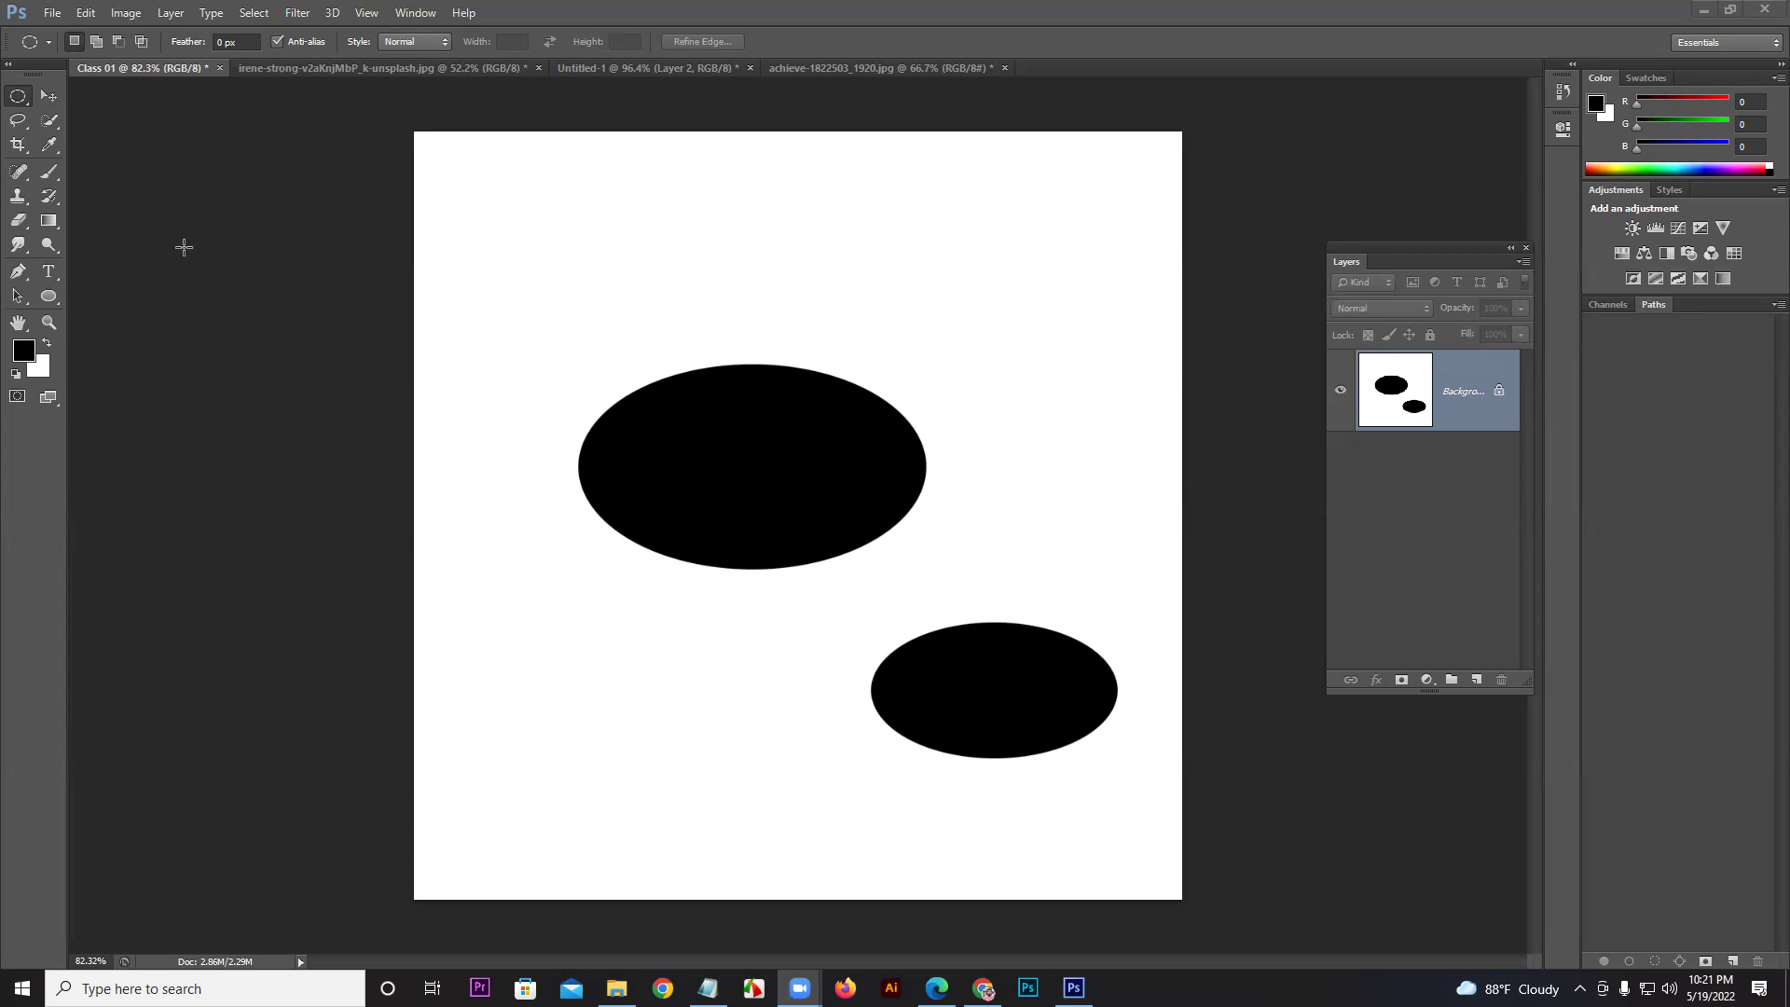
Step: Undo both black ellipses, leaving Class 01 a plain white canvas
{"action": "left_click", "coordinate": [48, 97]}
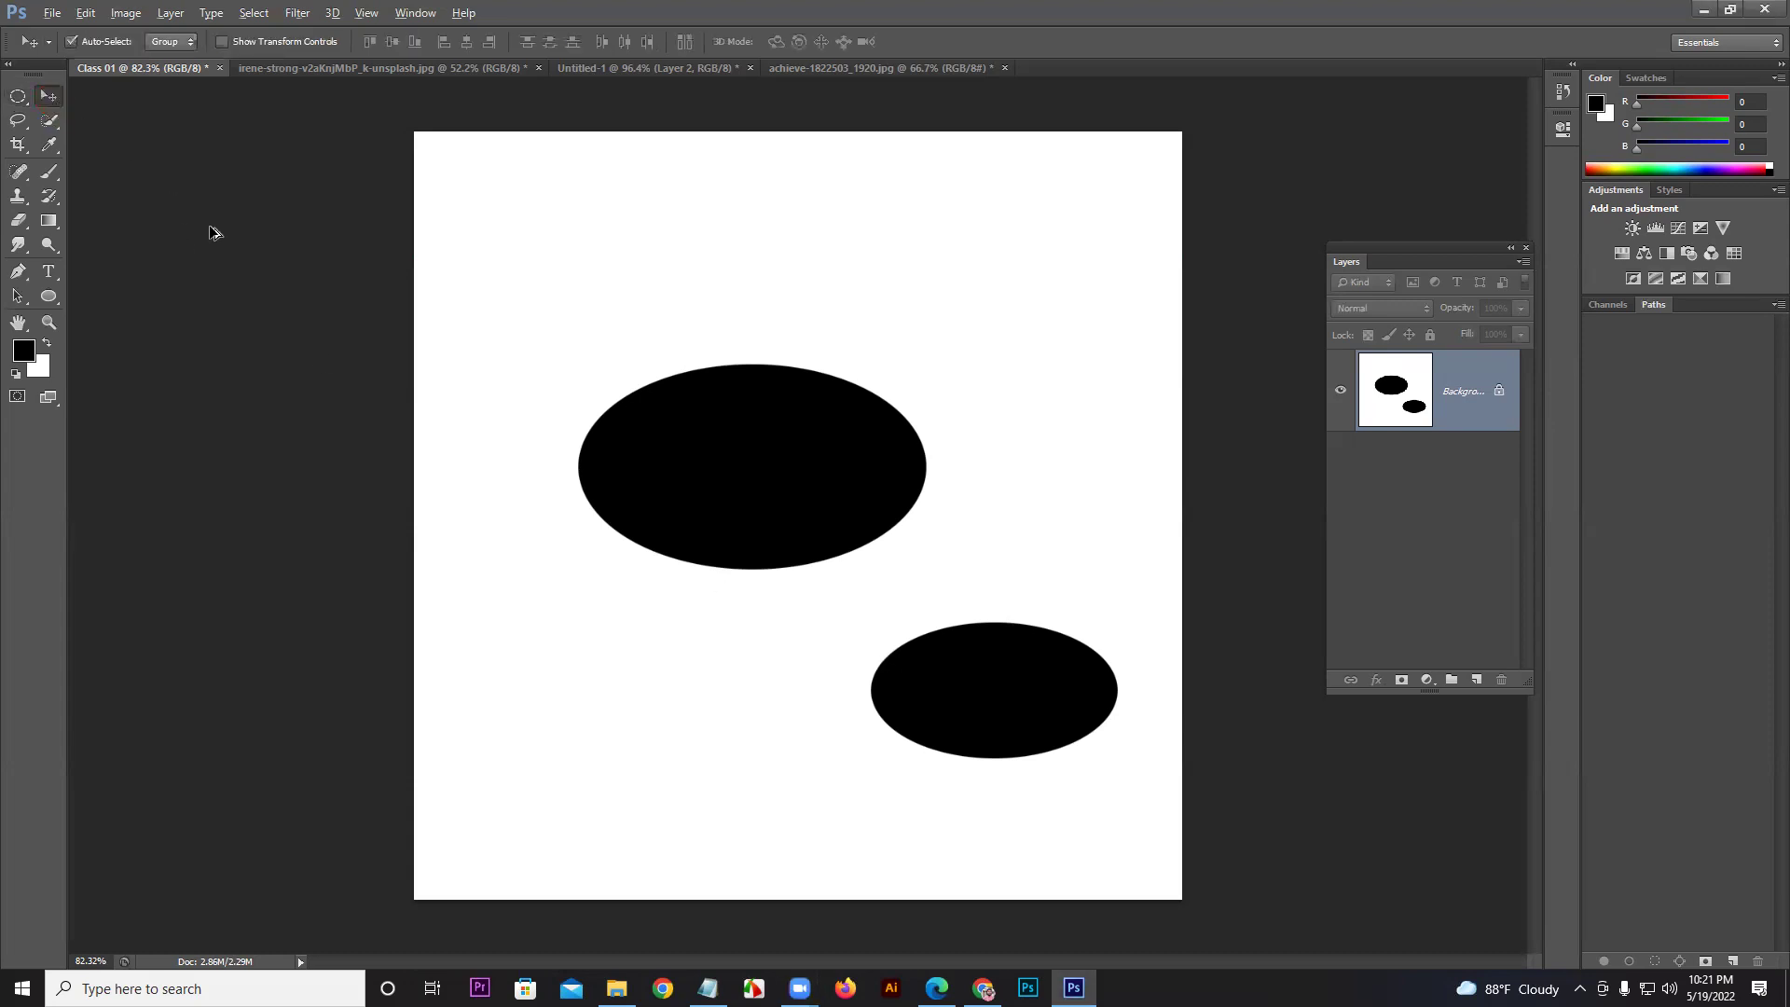
{"action": "key", "text": "Delete"}
{"action": "key", "text": "Delete"}
{"action": "key", "text": "ctrl+d"}
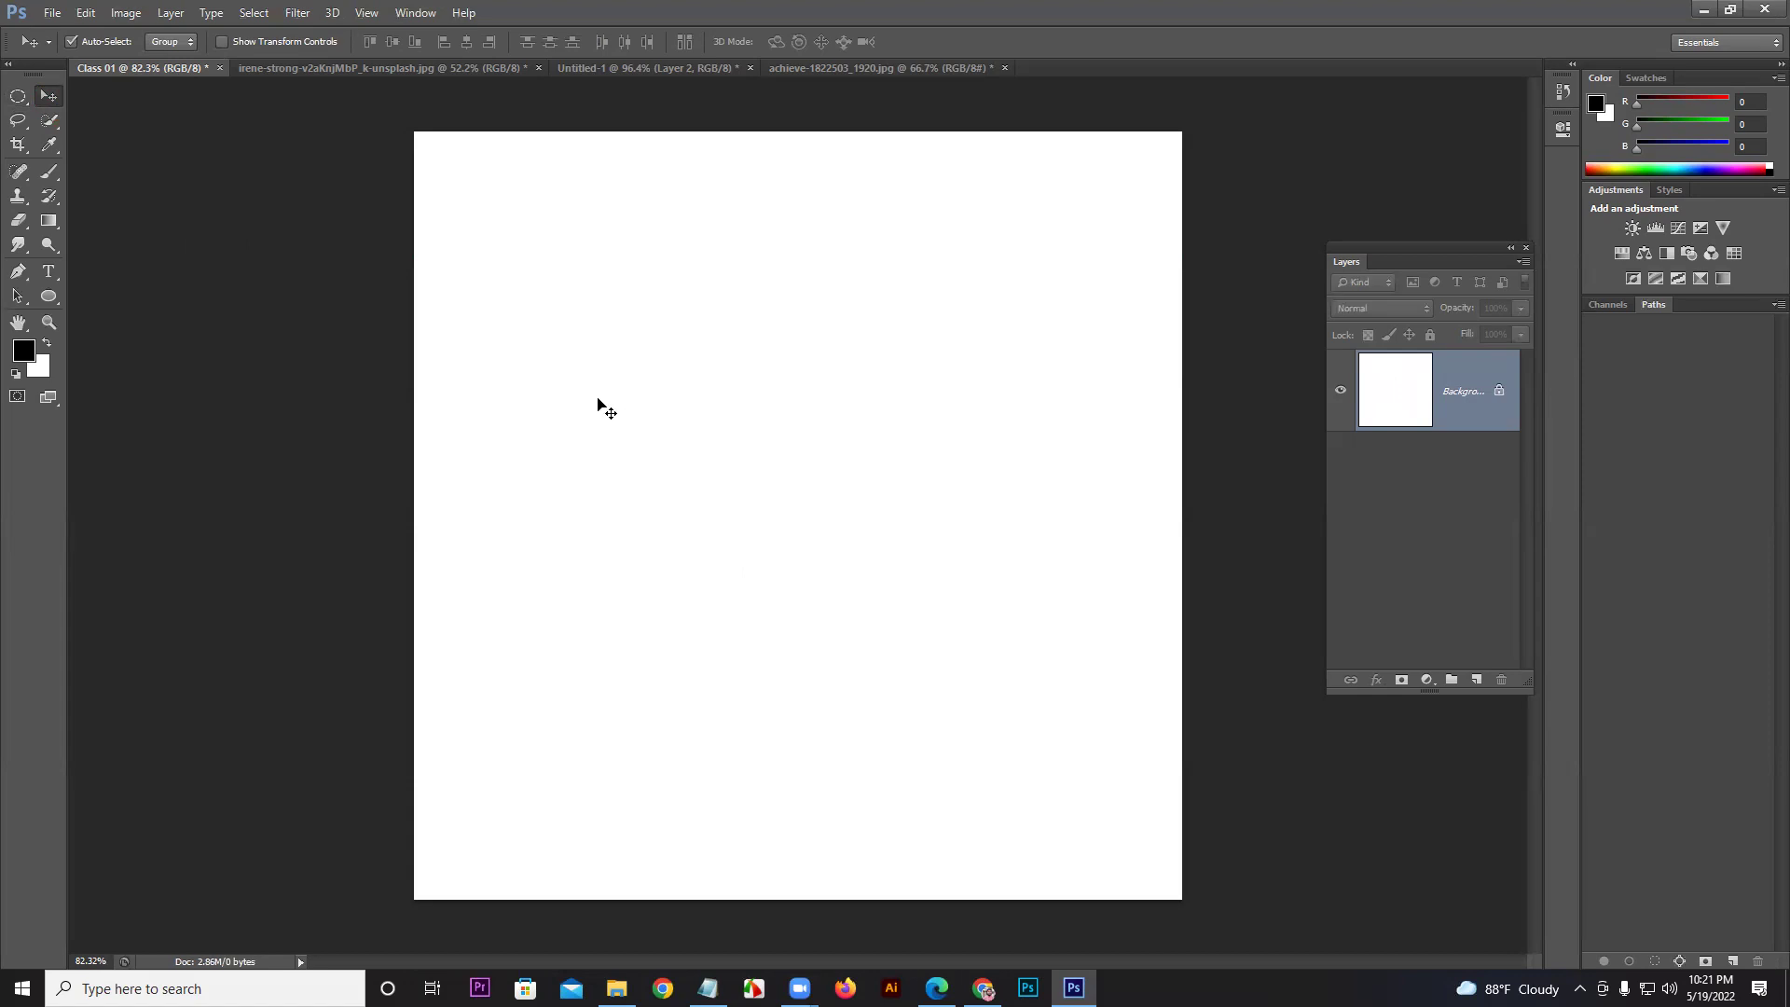
{"action": "key", "text": "ctrl+alt+z"}
{"action": "key", "text": "ctrl+alt+z"}
{"action": "key", "text": "ctrl+alt+z"}
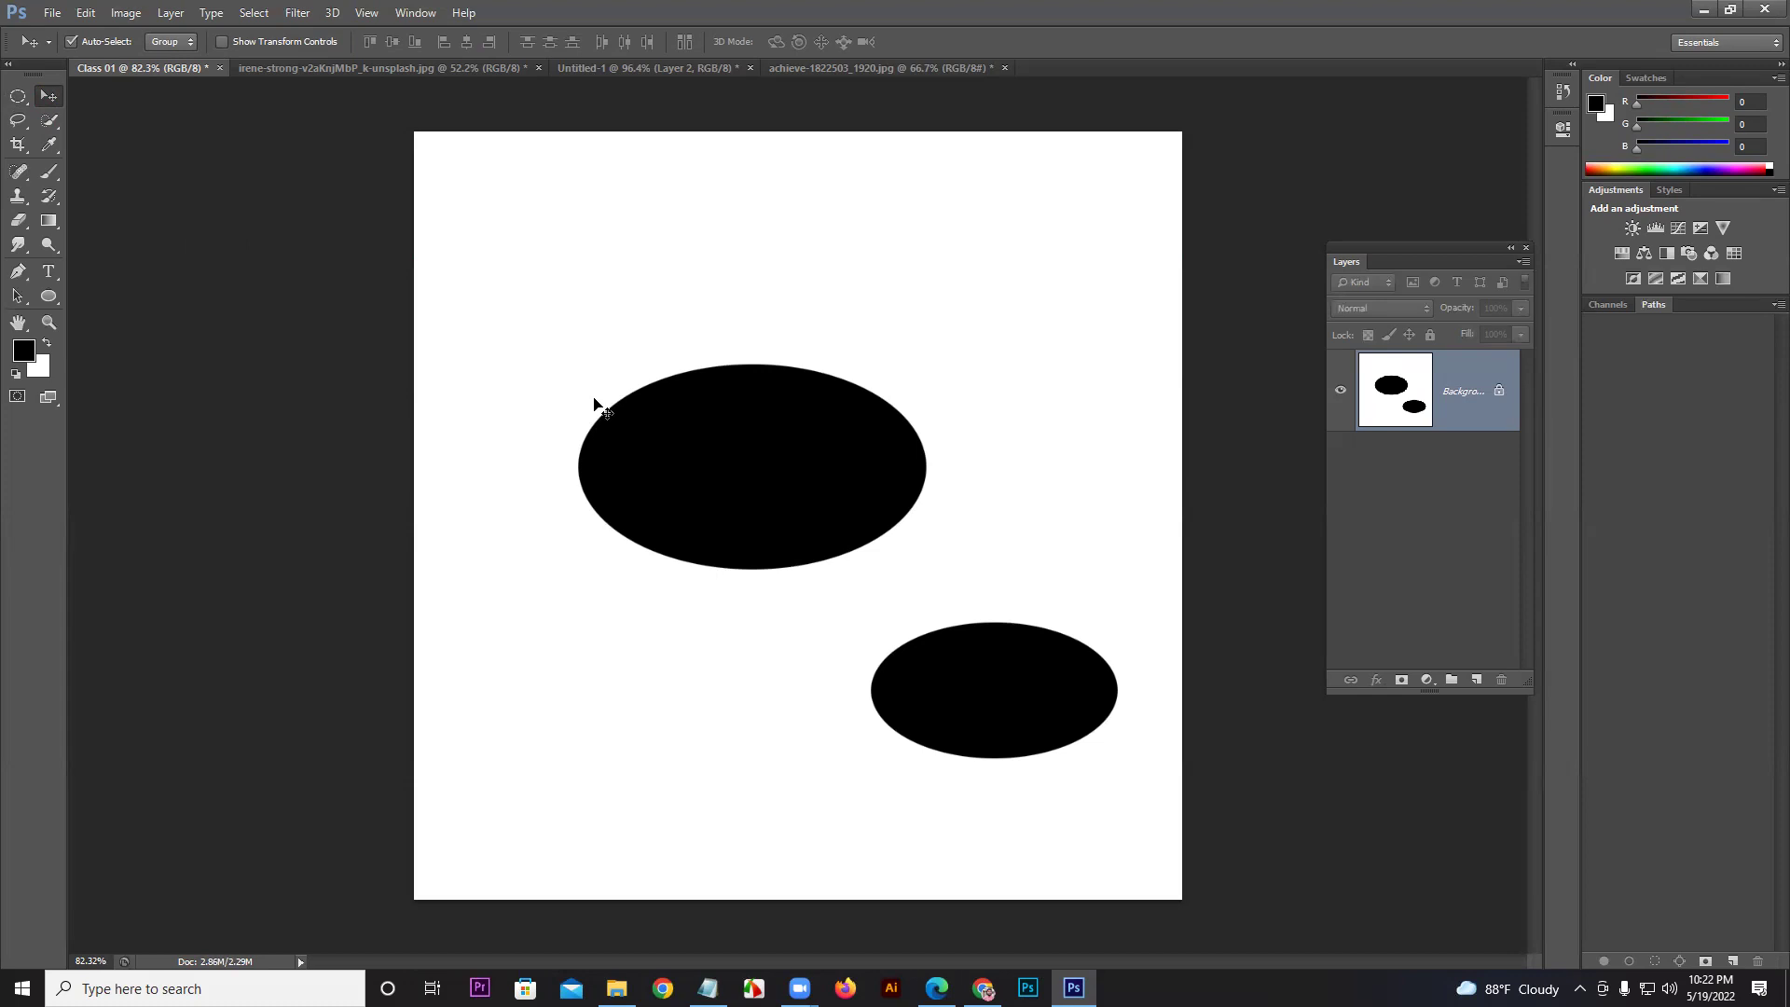
{"action": "key", "text": "ctrl+z"}
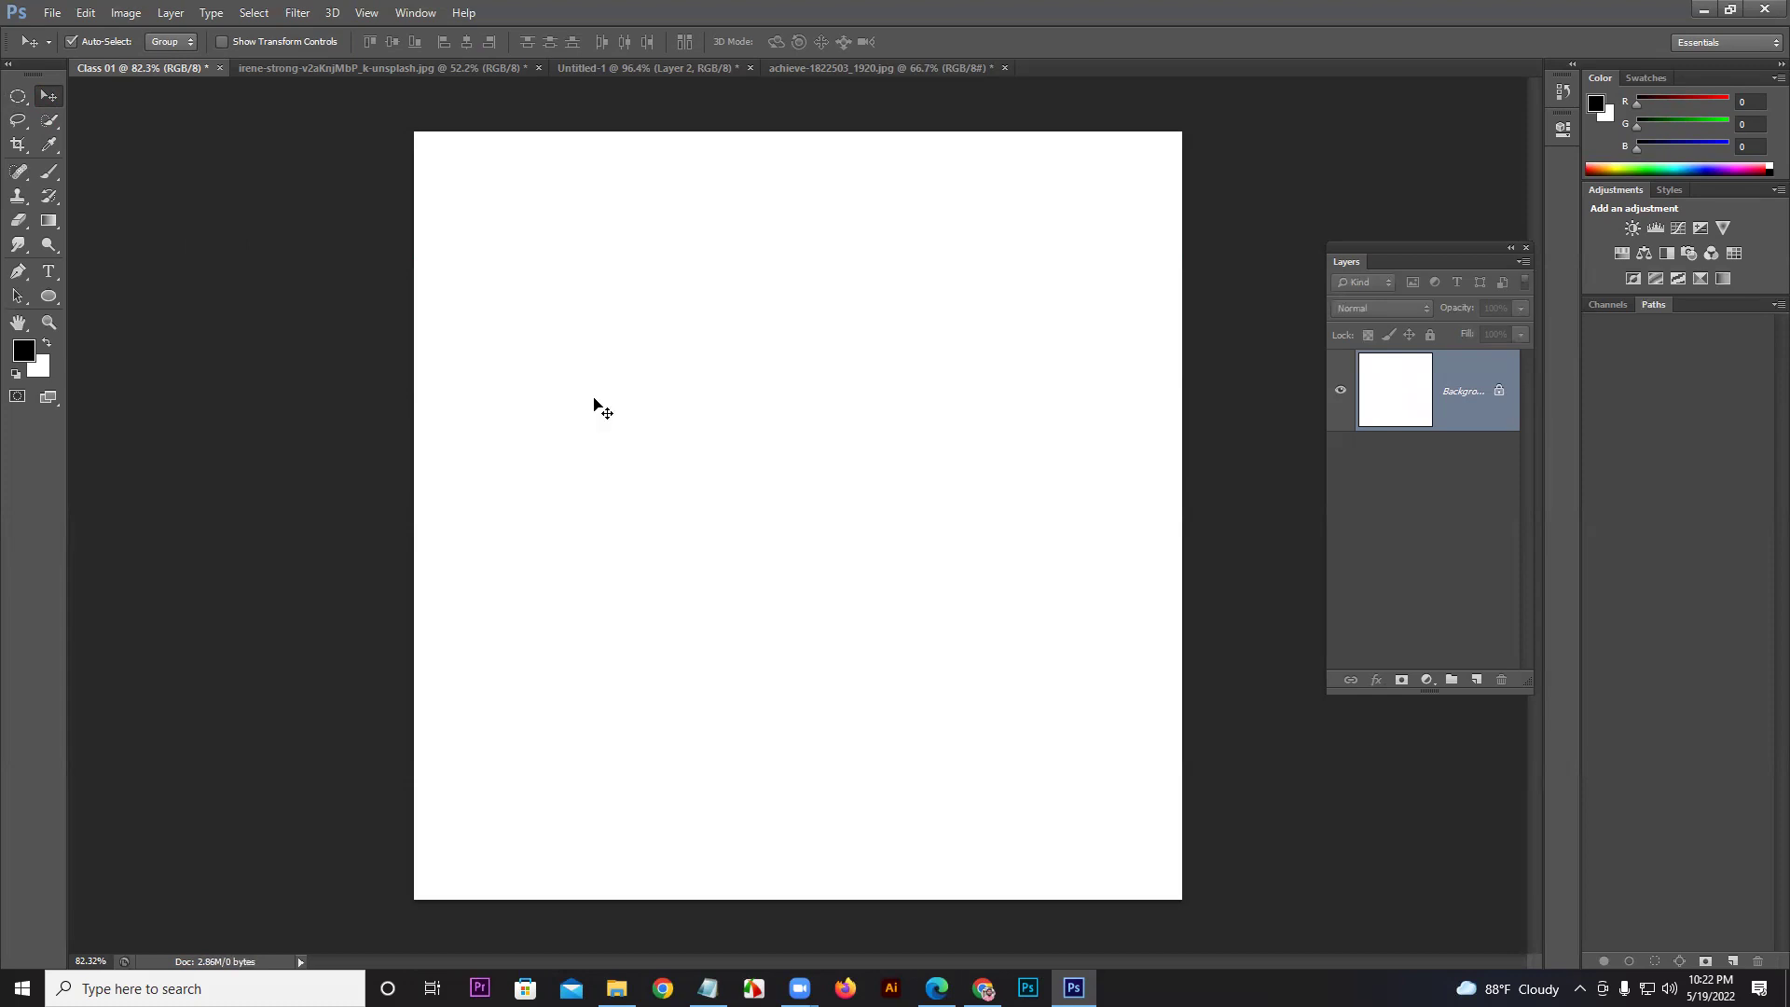
Step: Select the Type tool and show its flyout of horizontal and vertical type variants
{"action": "left_click", "coordinate": [783, 13]}
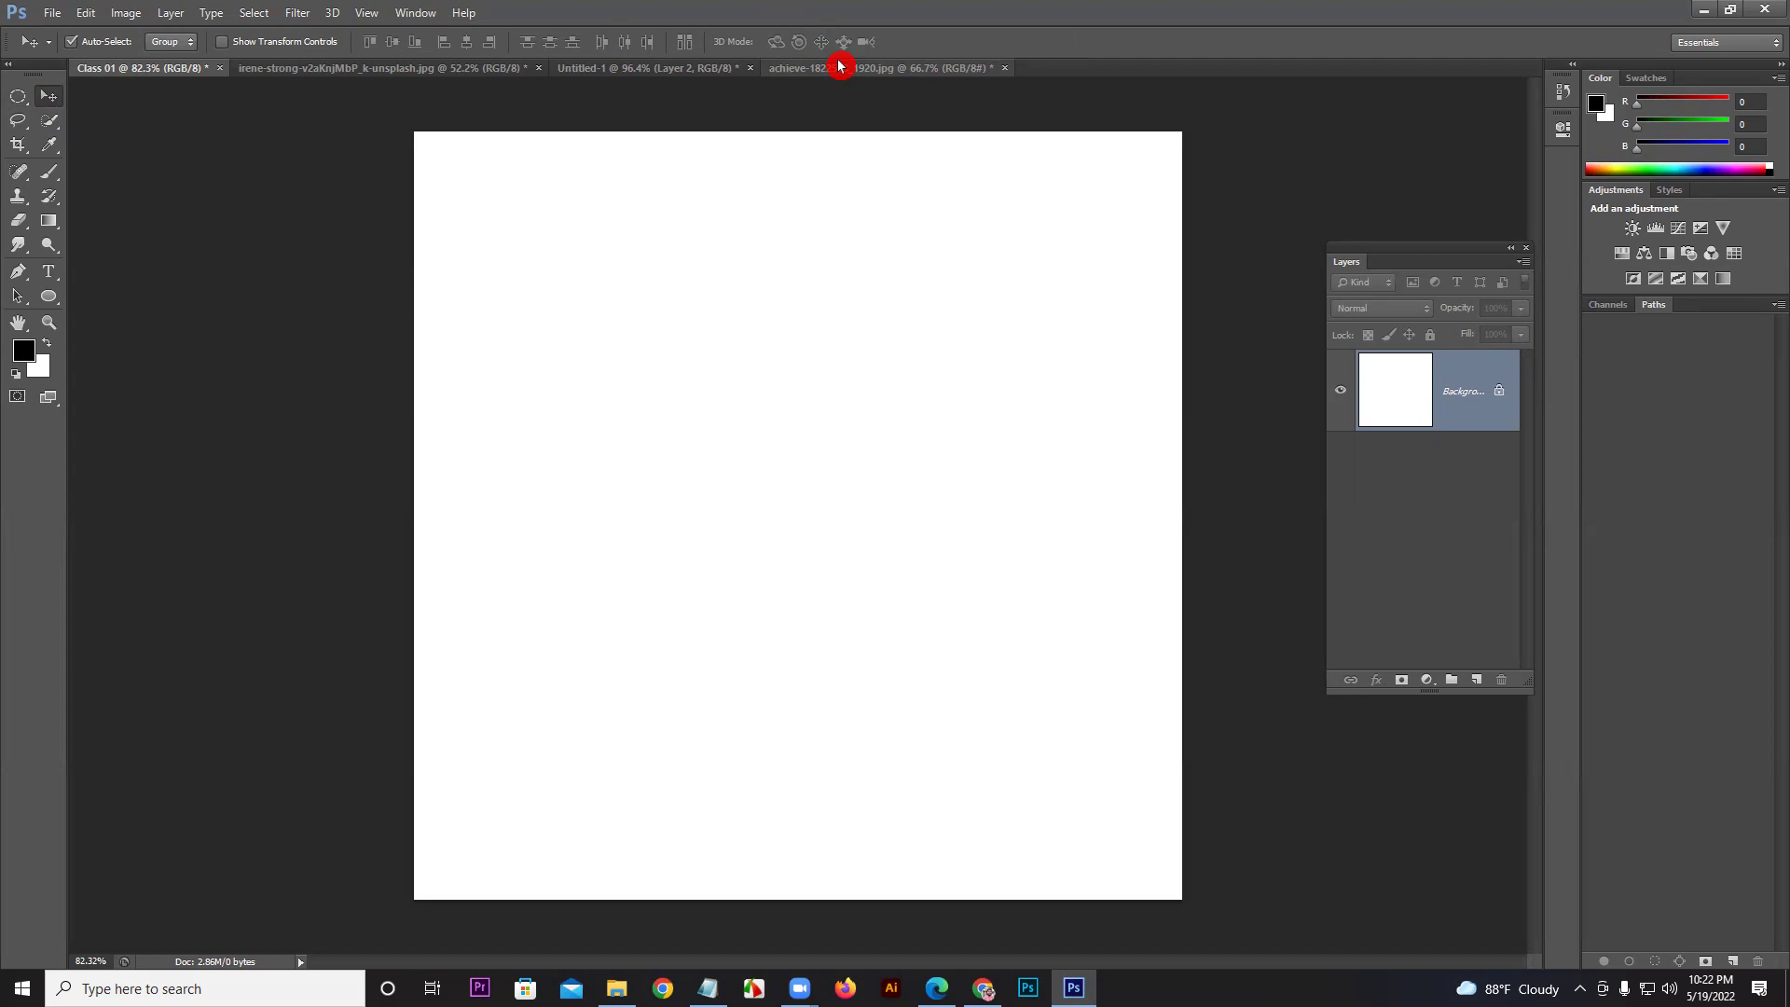
{"action": "left_click", "coordinate": [51, 94]}
{"action": "left_click", "coordinate": [53, 275]}
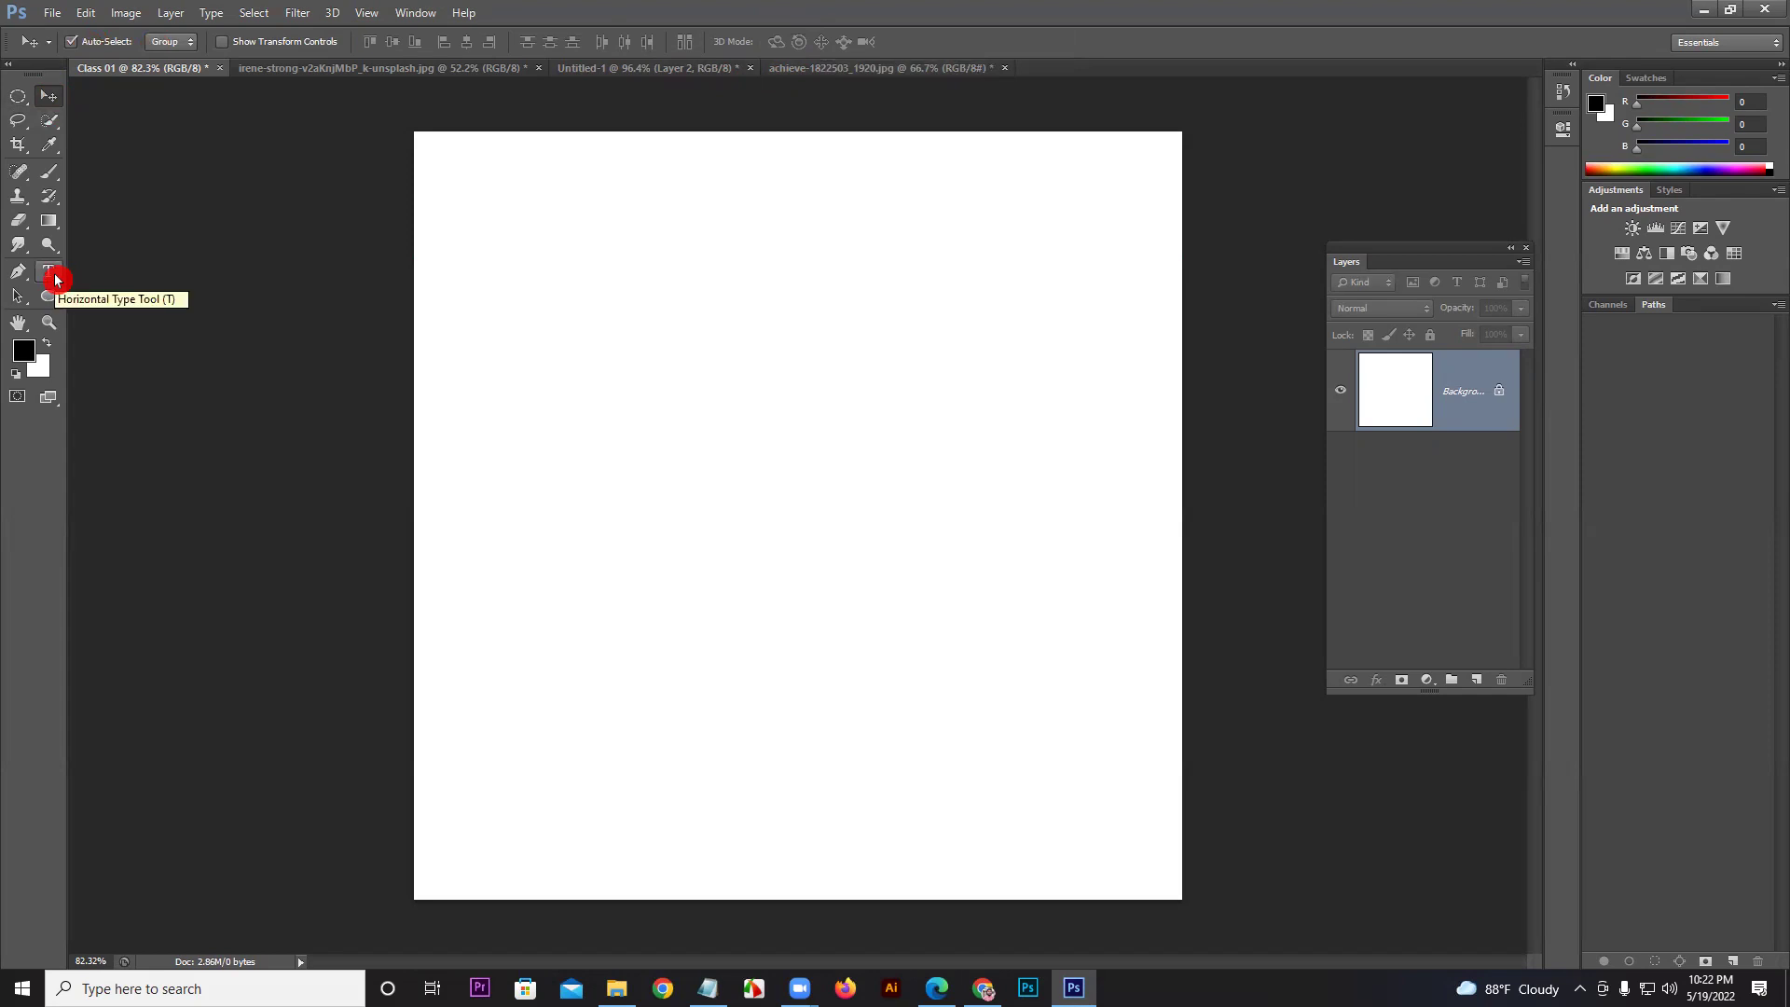
{"action": "left_click", "coordinate": [53, 276]}
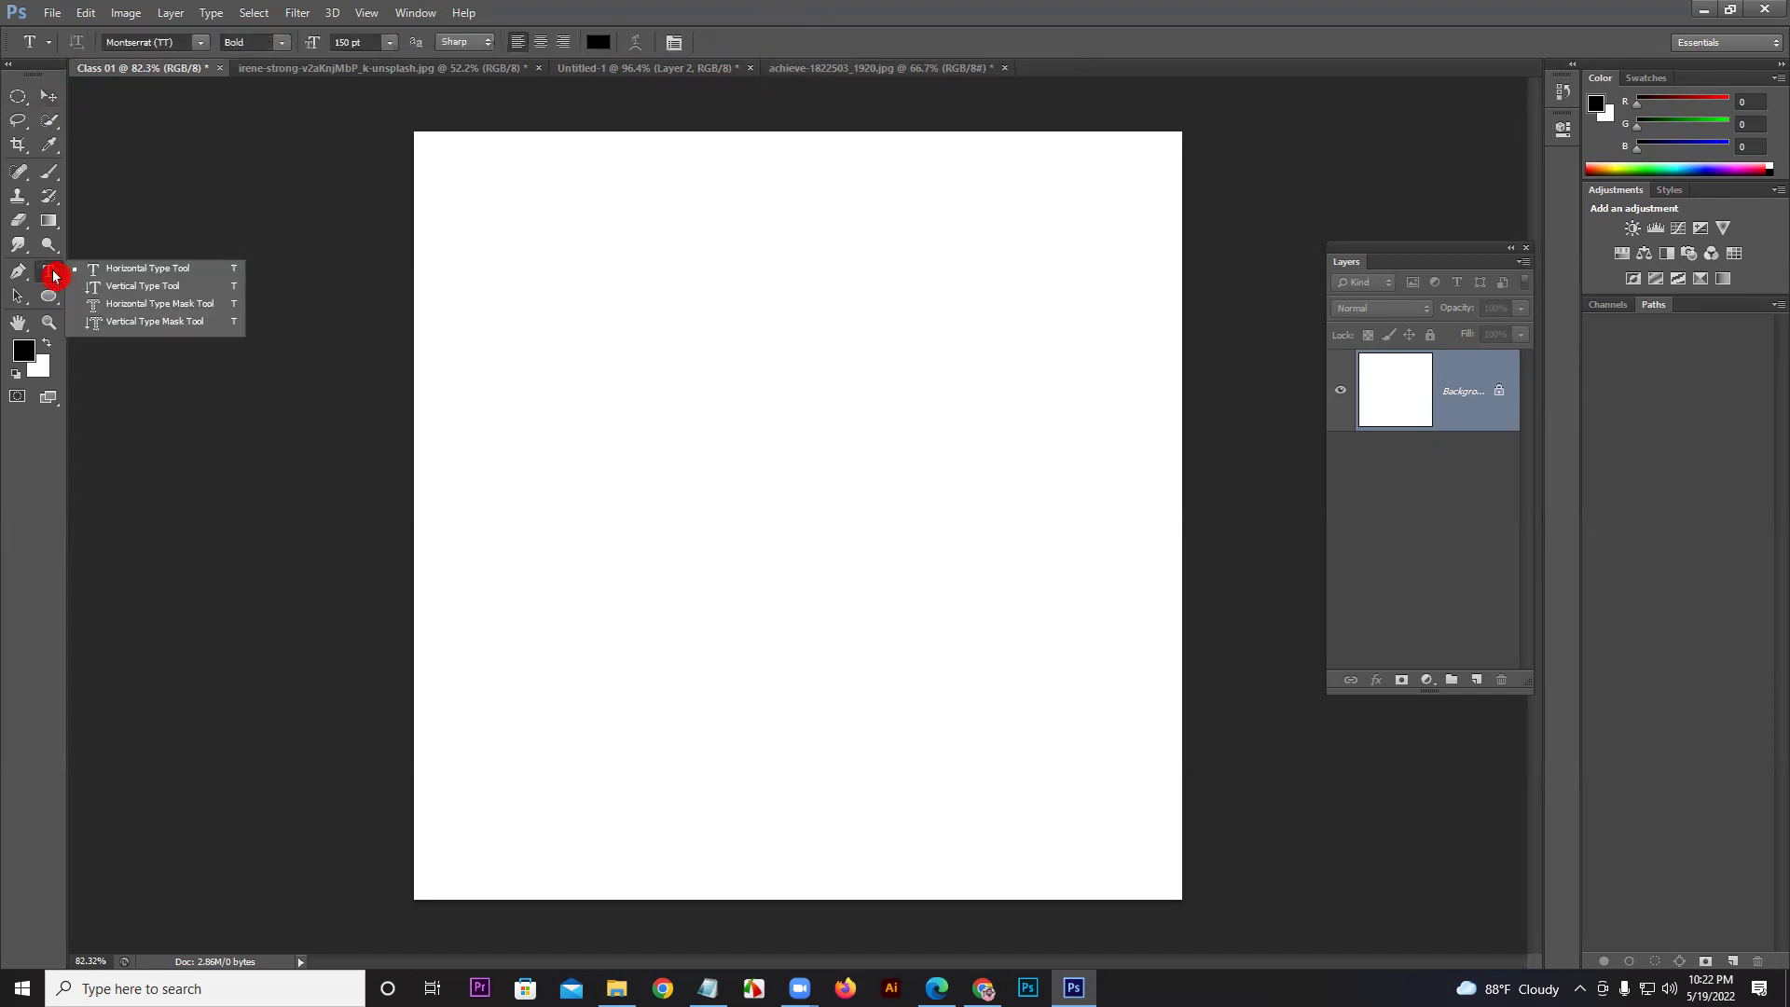
Step: Choose the Horizontal Type Tool, keeping Montserrat Bold at 150 pt
{"action": "mouse_move", "coordinate": [53, 276]}
{"action": "left_mouse_down"}
{"action": "mouse_move", "coordinate": [224, 281]}
{"action": "mouse_move", "coordinate": [208, 306]}
{"action": "mouse_move", "coordinate": [226, 314]}
{"action": "mouse_move", "coordinate": [203, 319]}
{"action": "left_mouse_up"}
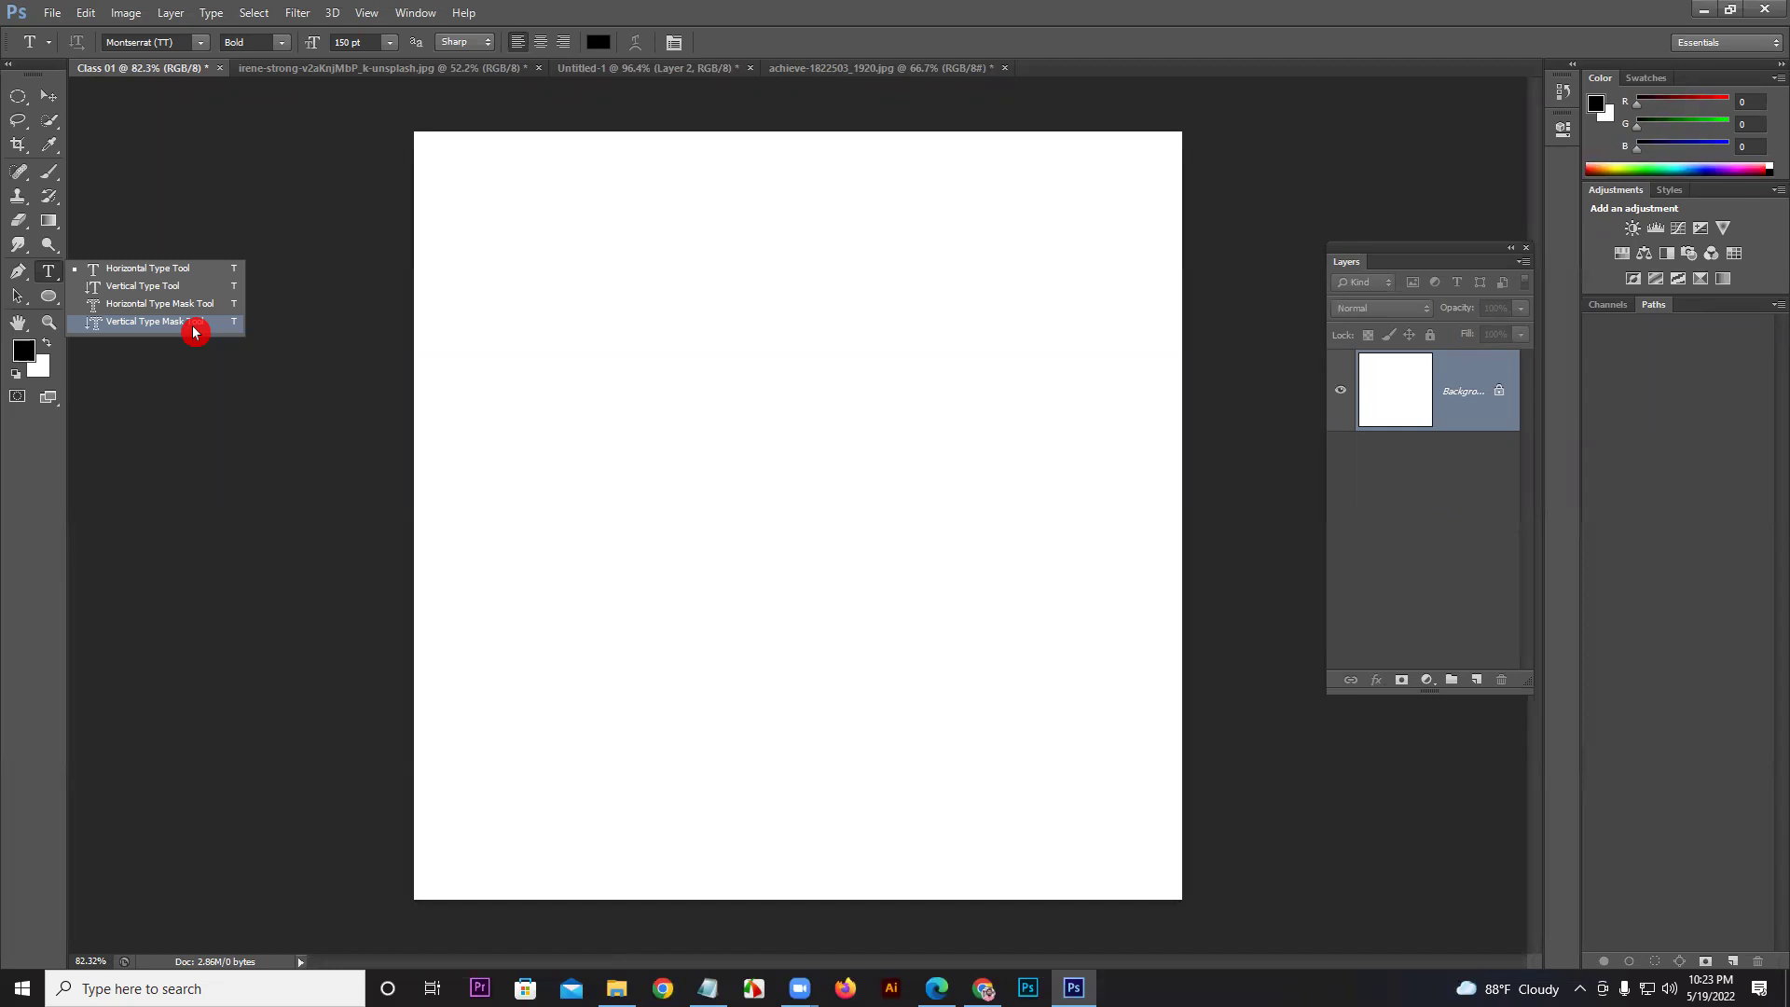
{"action": "left_click", "coordinate": [160, 273]}
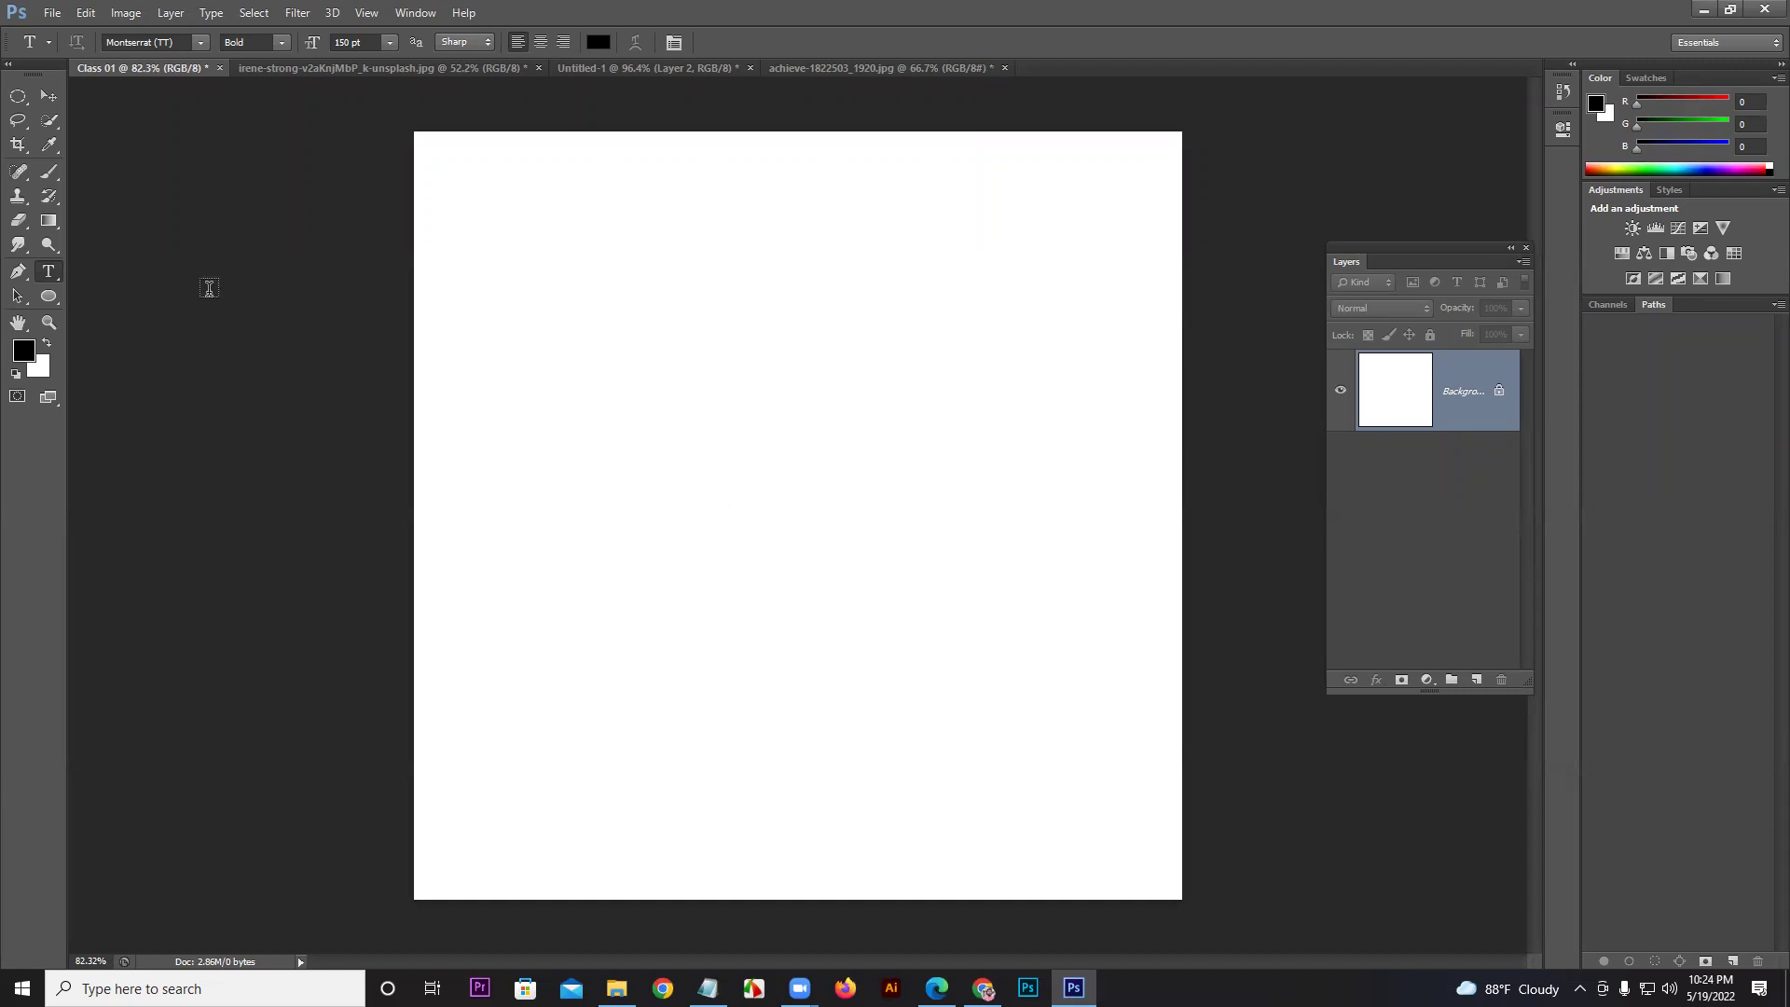
{"action": "left_click", "coordinate": [54, 297]}
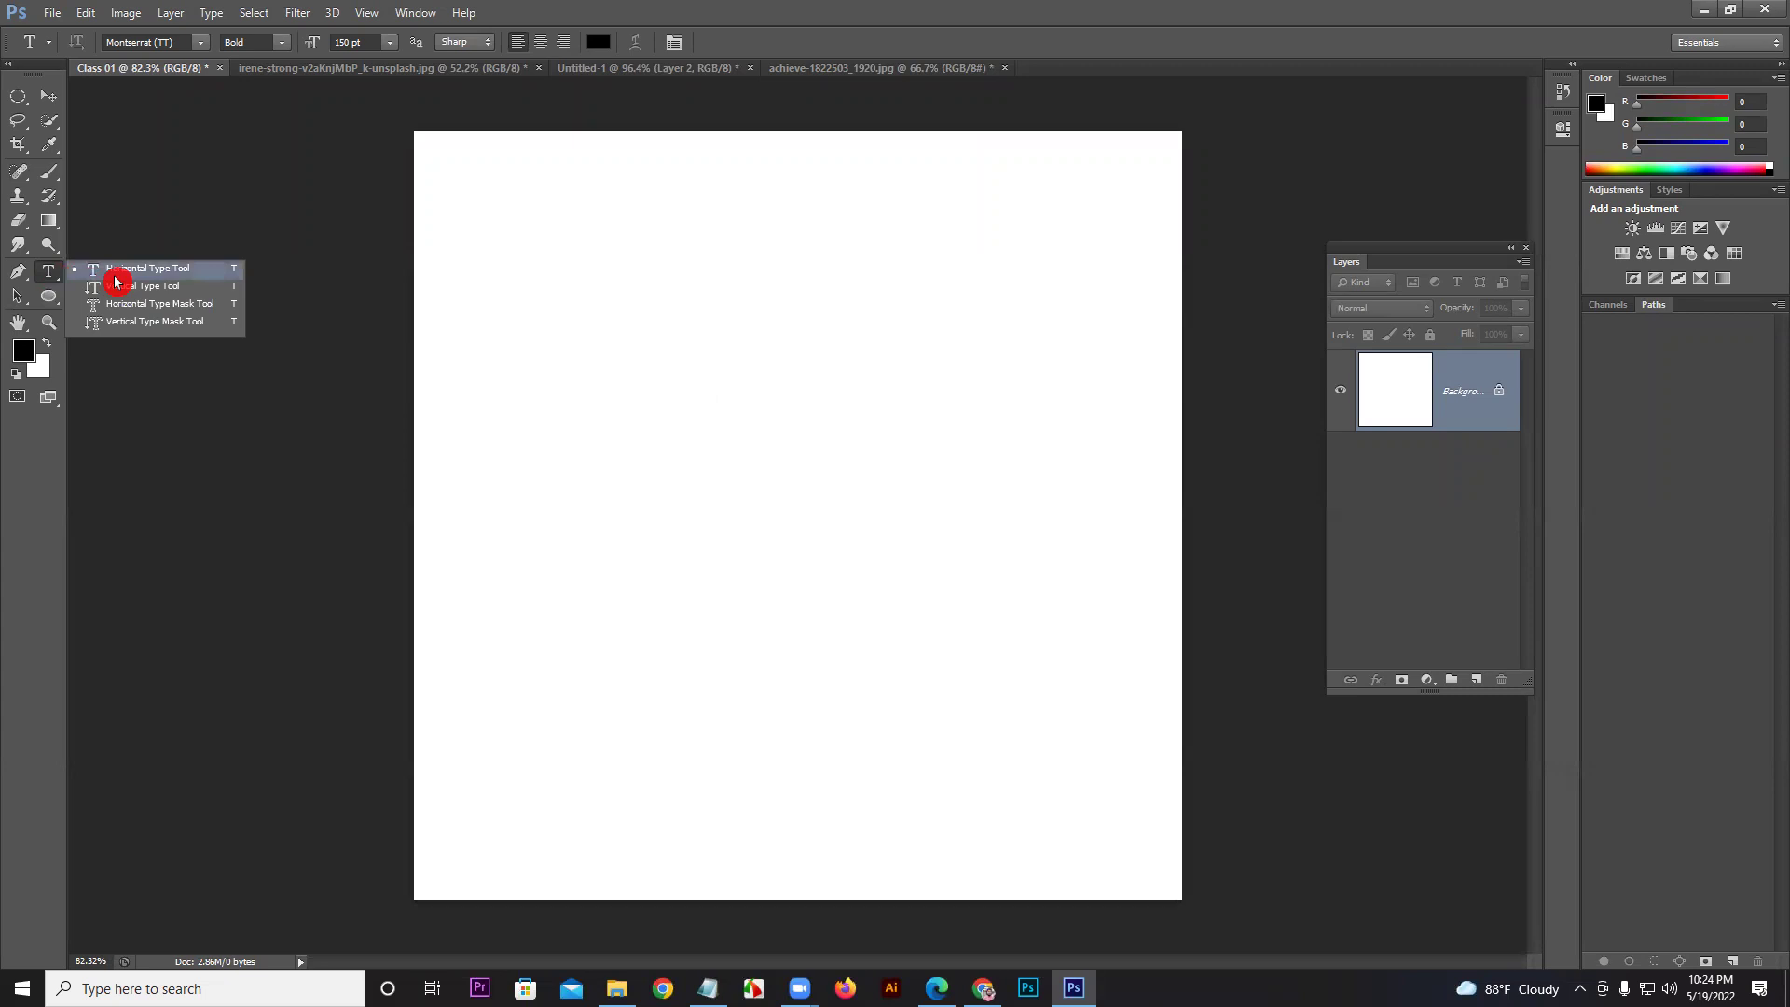
{"action": "left_click", "coordinate": [117, 277]}
{"action": "left_click", "coordinate": [124, 68]}
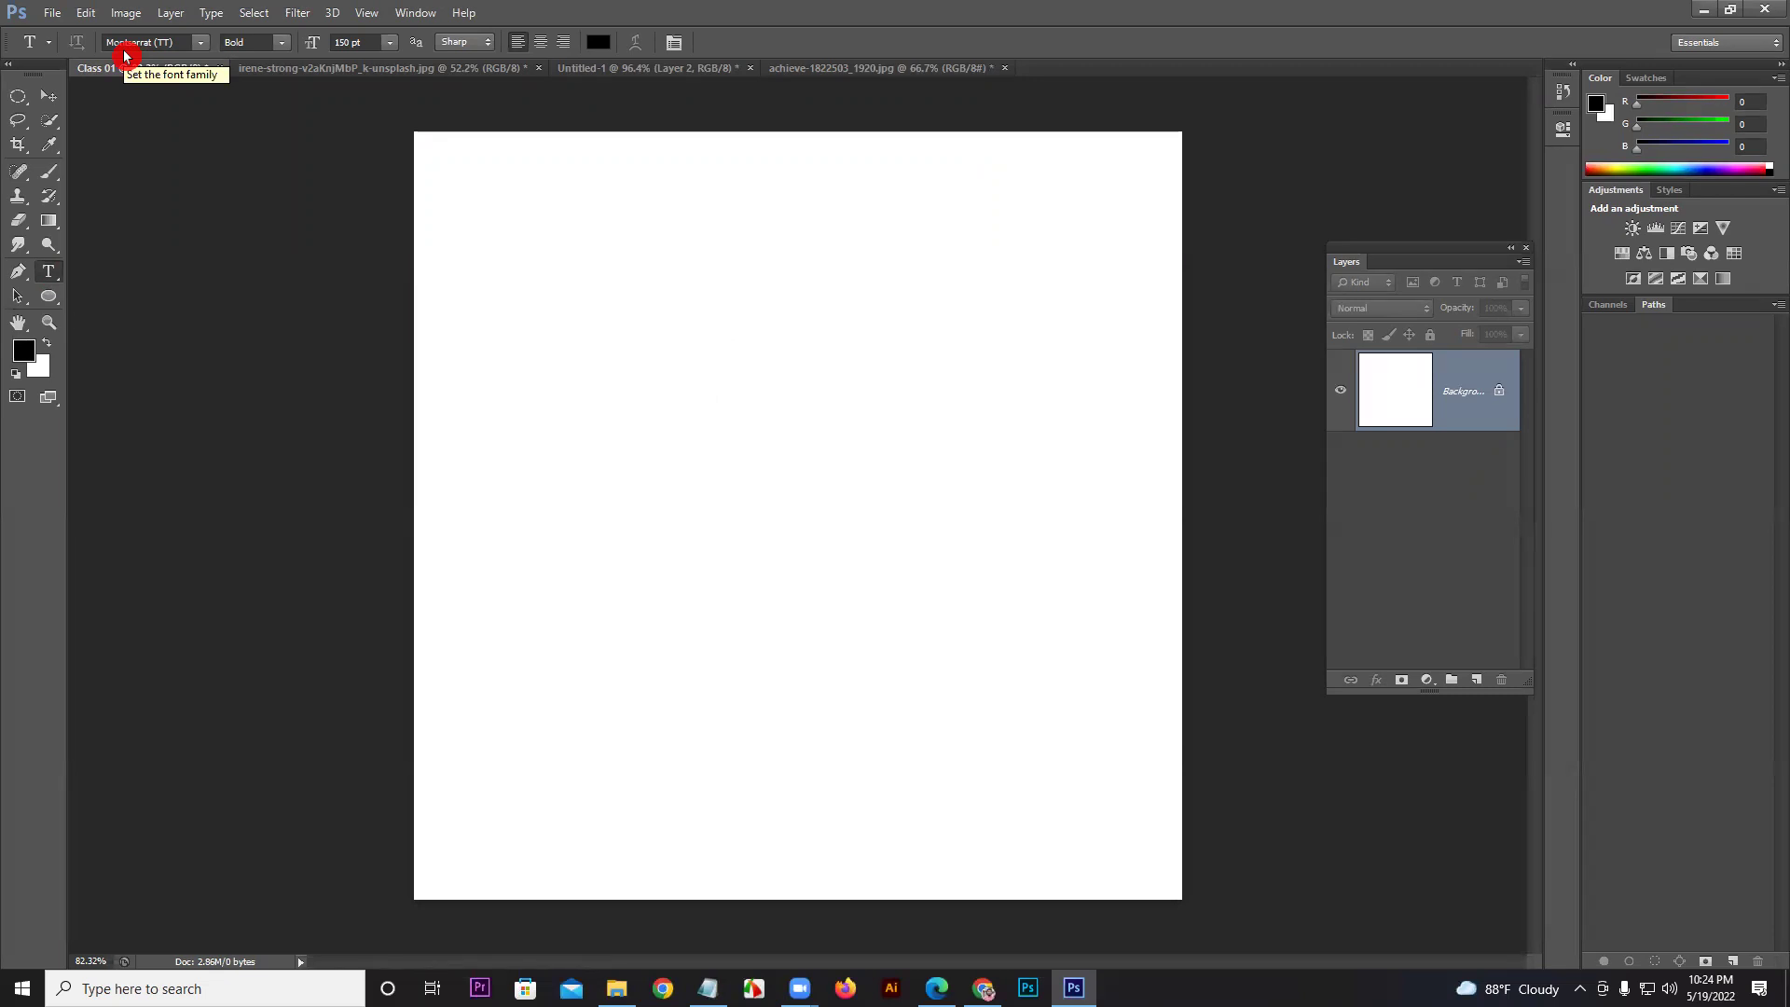
Step: Scroll the font family list up to Lato and select it
{"action": "left_click", "coordinate": [124, 43]}
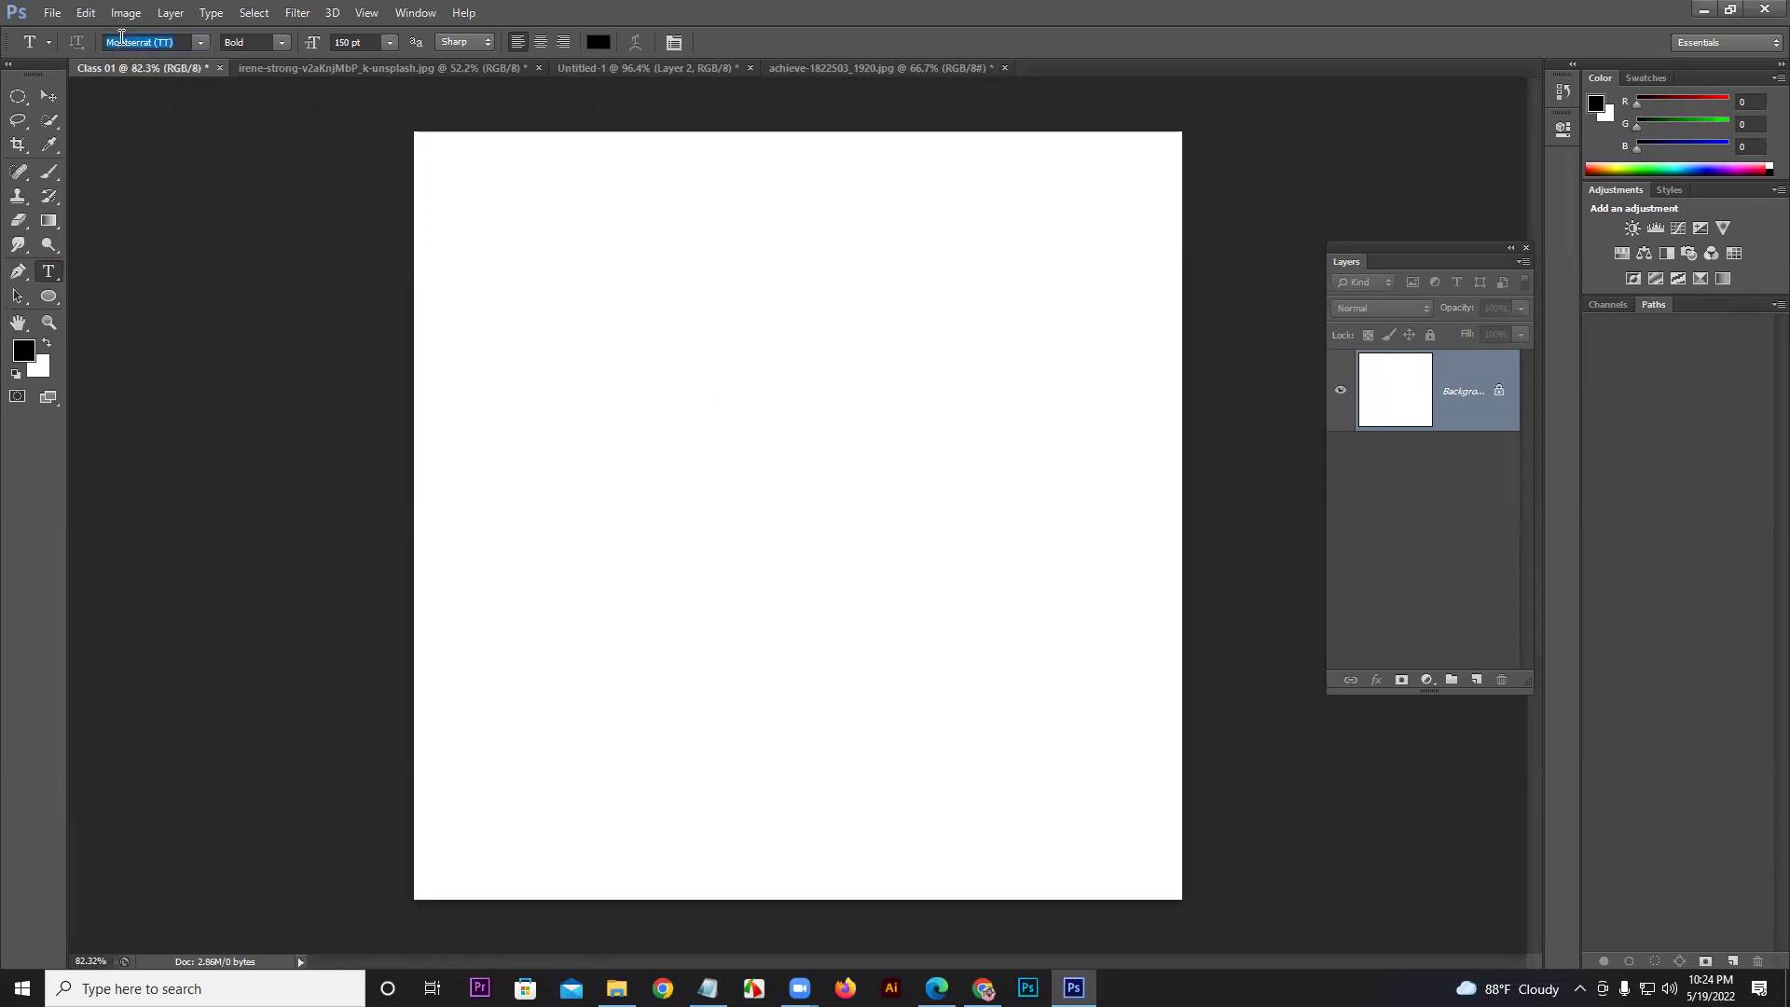
{"action": "left_click", "coordinate": [200, 44]}
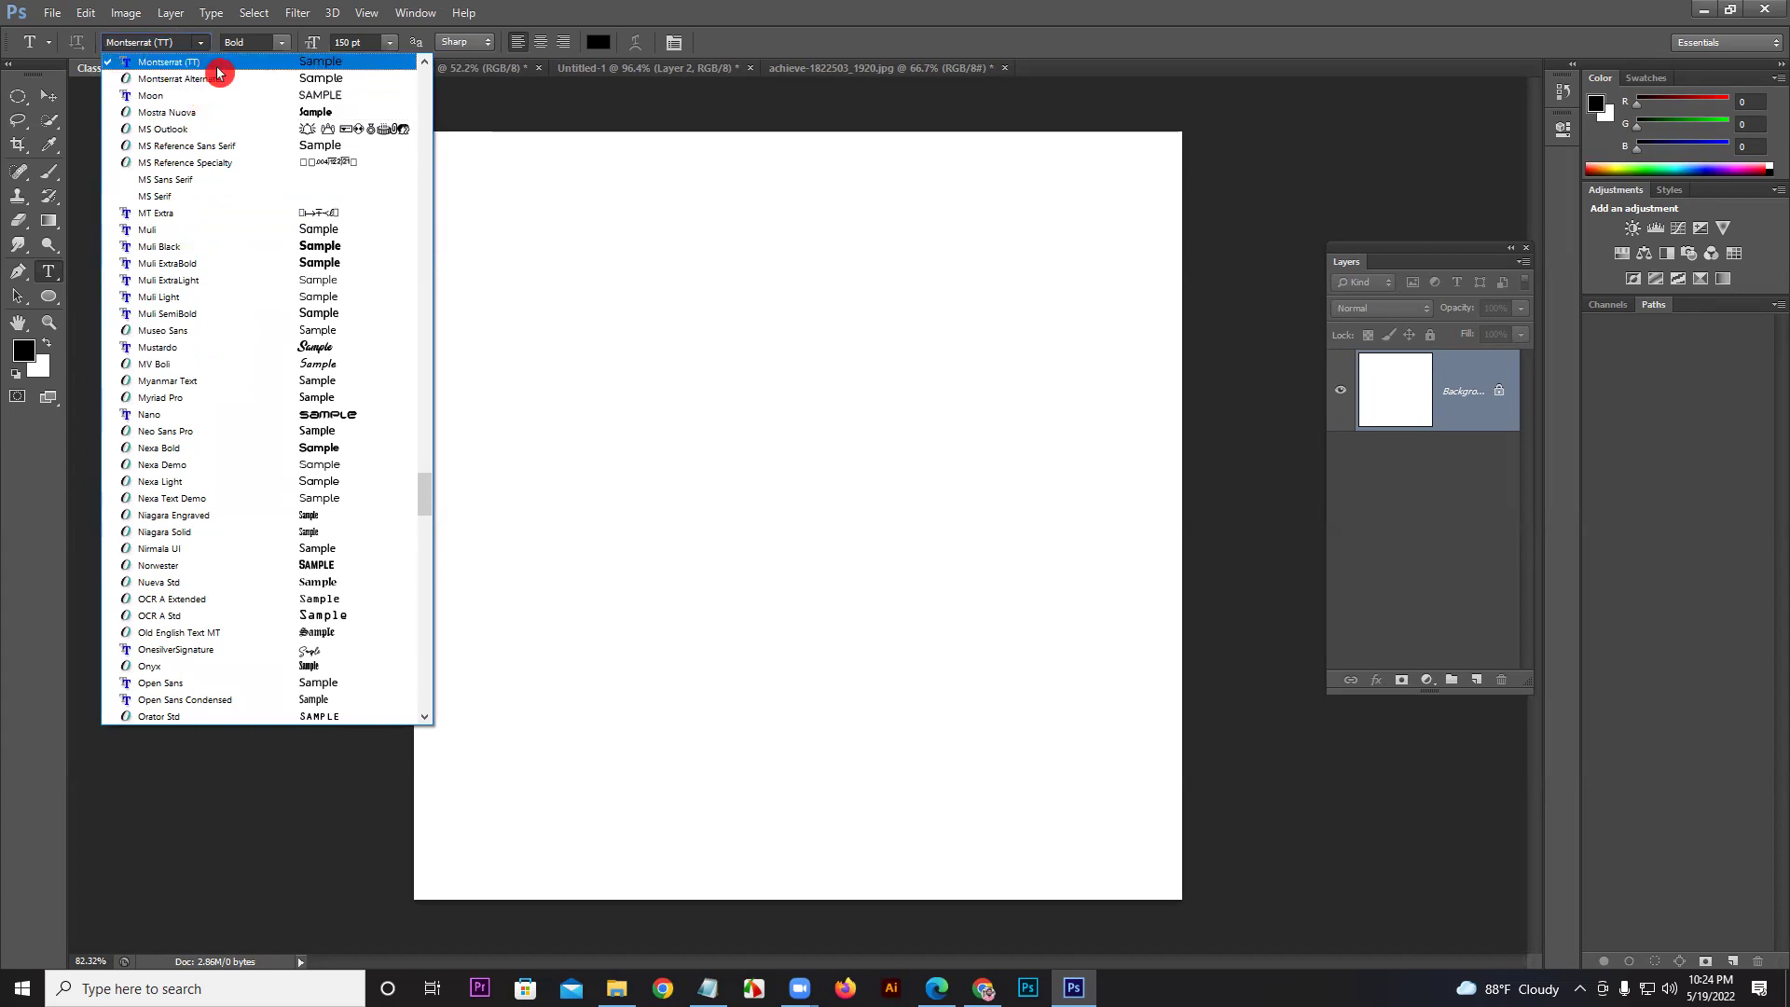
{"action": "left_click", "coordinate": [216, 68]}
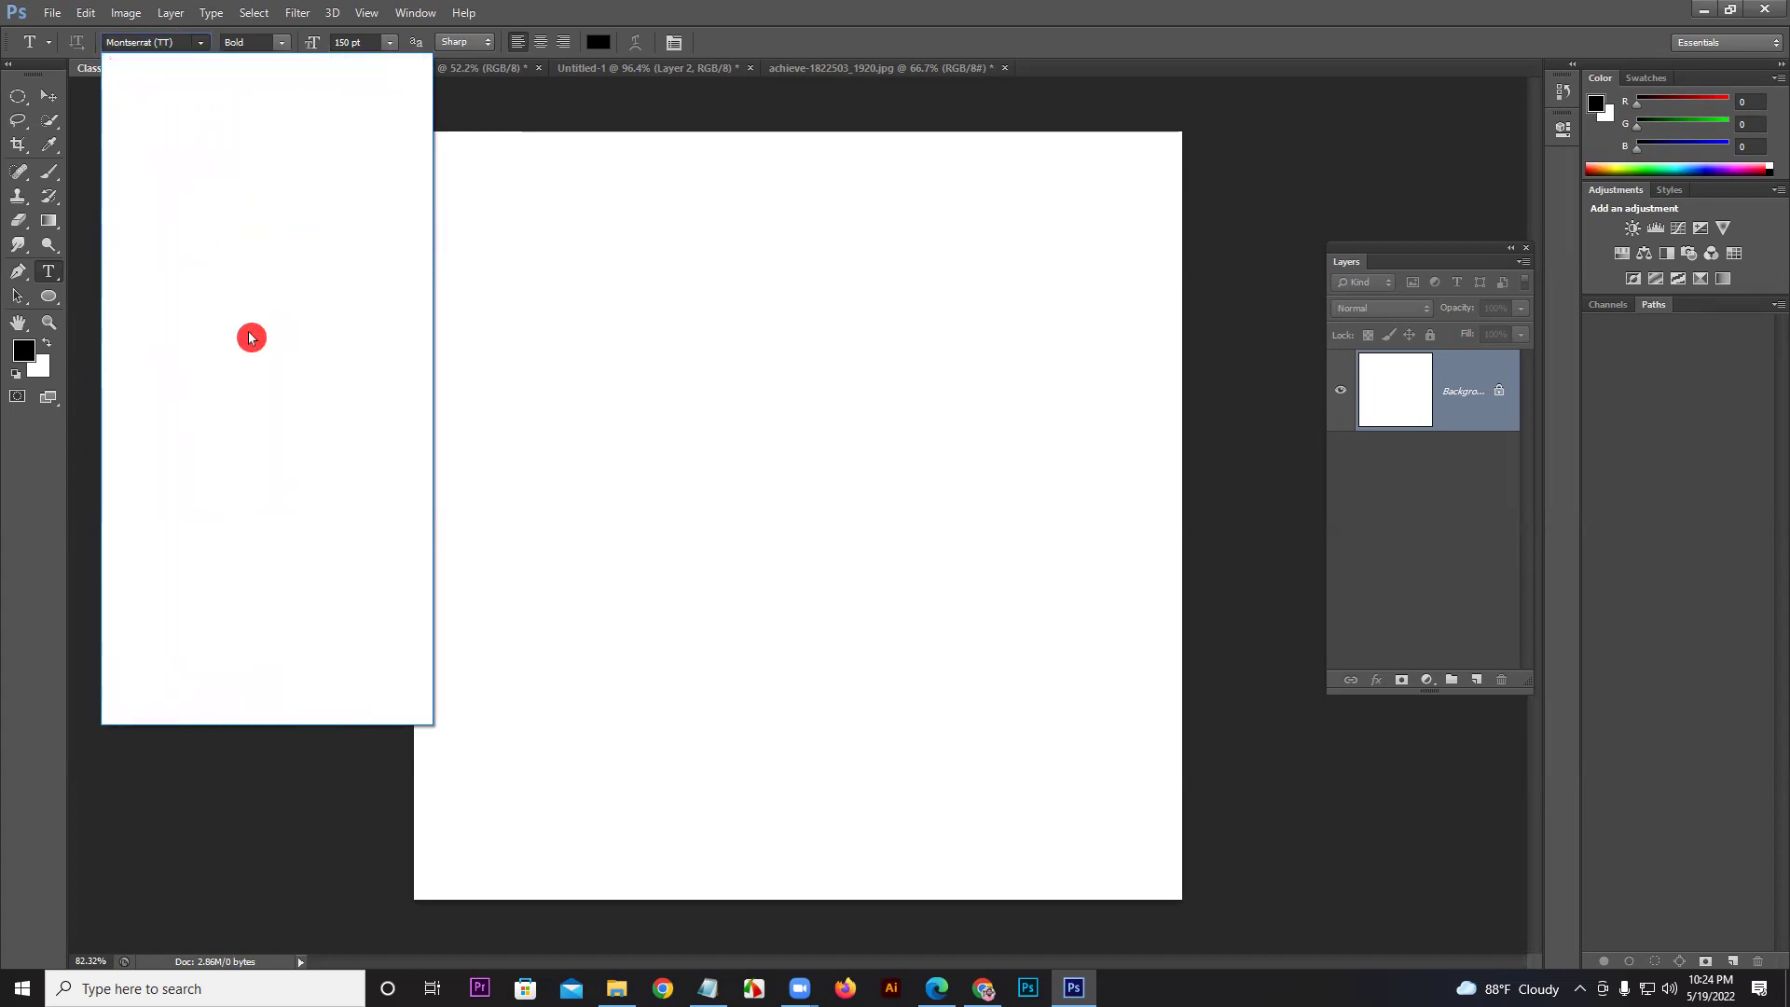
{"action": "left_click", "coordinate": [201, 48]}
{"action": "key", "text": "Down"}
{"action": "key", "text": "Down"}
{"action": "key", "text": "Down"}
{"action": "key", "text": "Down"}
{"action": "key", "text": "Down"}
{"action": "key", "text": "Down"}
{"action": "key", "text": "Down"}
{"action": "key", "text": "Down"}
{"action": "key", "text": "Down"}
{"action": "key", "text": "Down"}
{"action": "key", "text": "Down"}
{"action": "key", "text": "Down"}
{"action": "key", "text": "Down"}
{"action": "key", "text": "Down"}
{"action": "scroll", "coordinate": [247, 338], "scroll_direction": "up", "scroll_amount": 1}
{"action": "scroll", "coordinate": [247, 337], "scroll_direction": "up", "scroll_amount": 3}
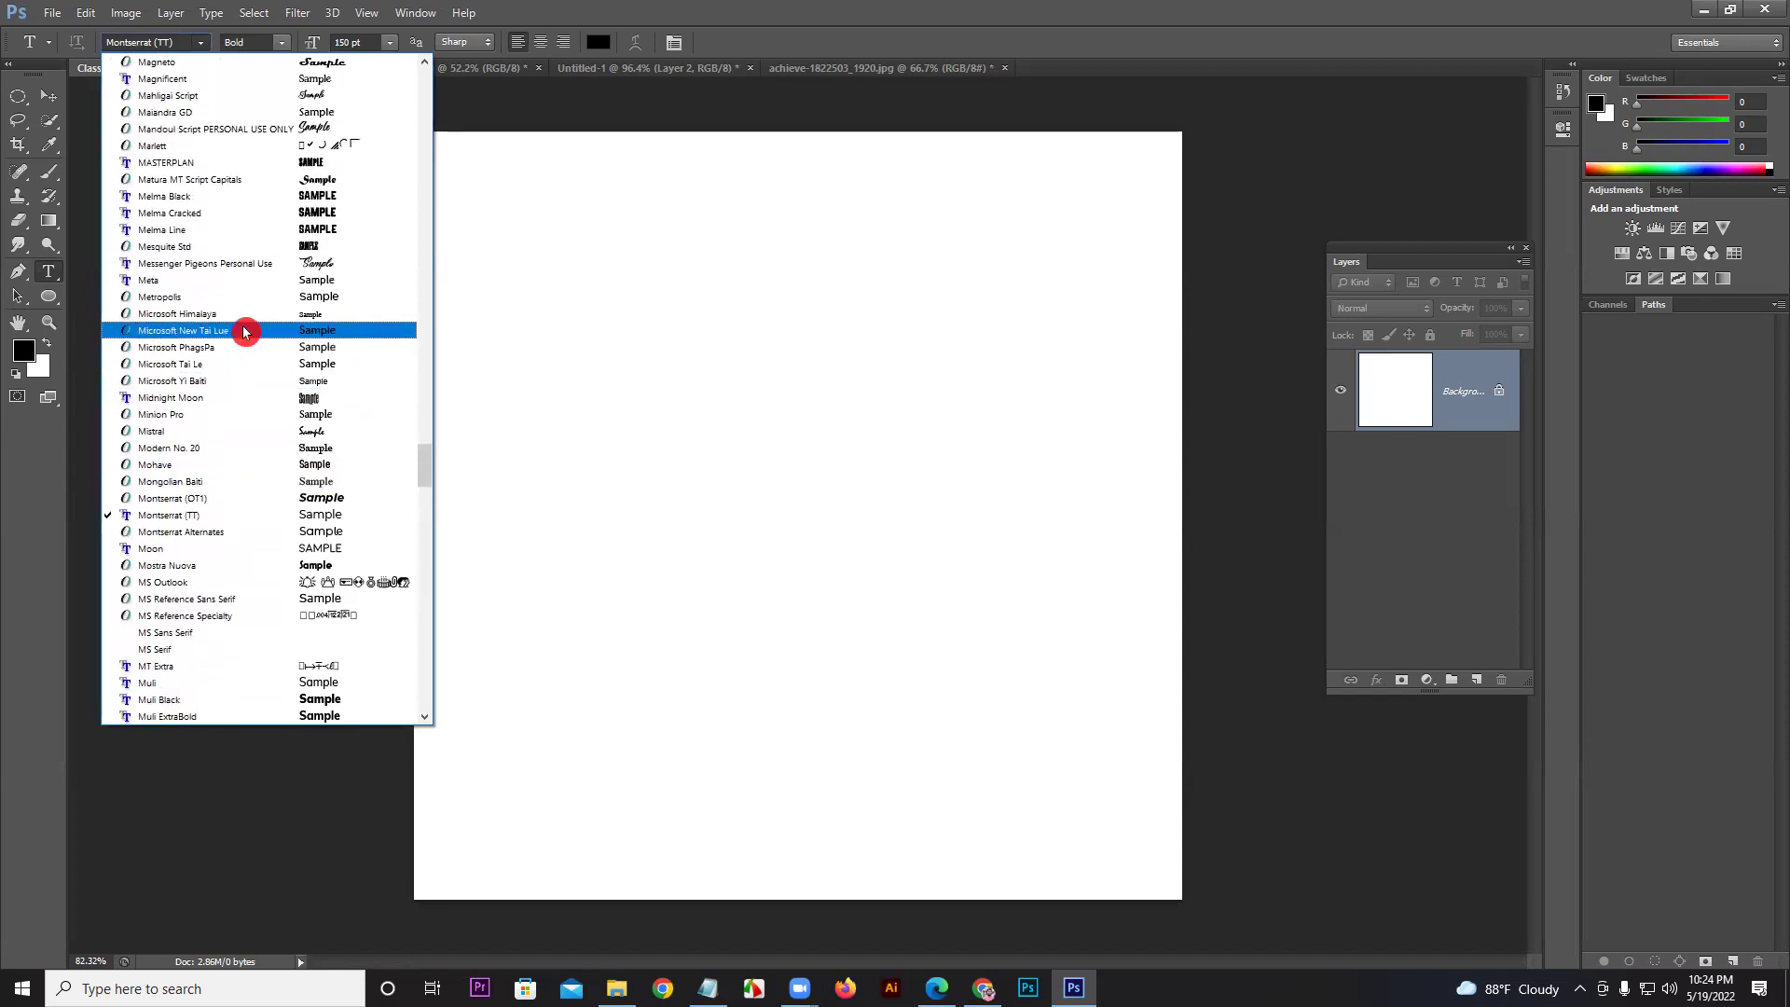
{"action": "scroll", "coordinate": [245, 334], "scroll_direction": "up", "scroll_amount": 1}
{"action": "scroll", "coordinate": [245, 332], "scroll_direction": "up", "scroll_amount": 1}
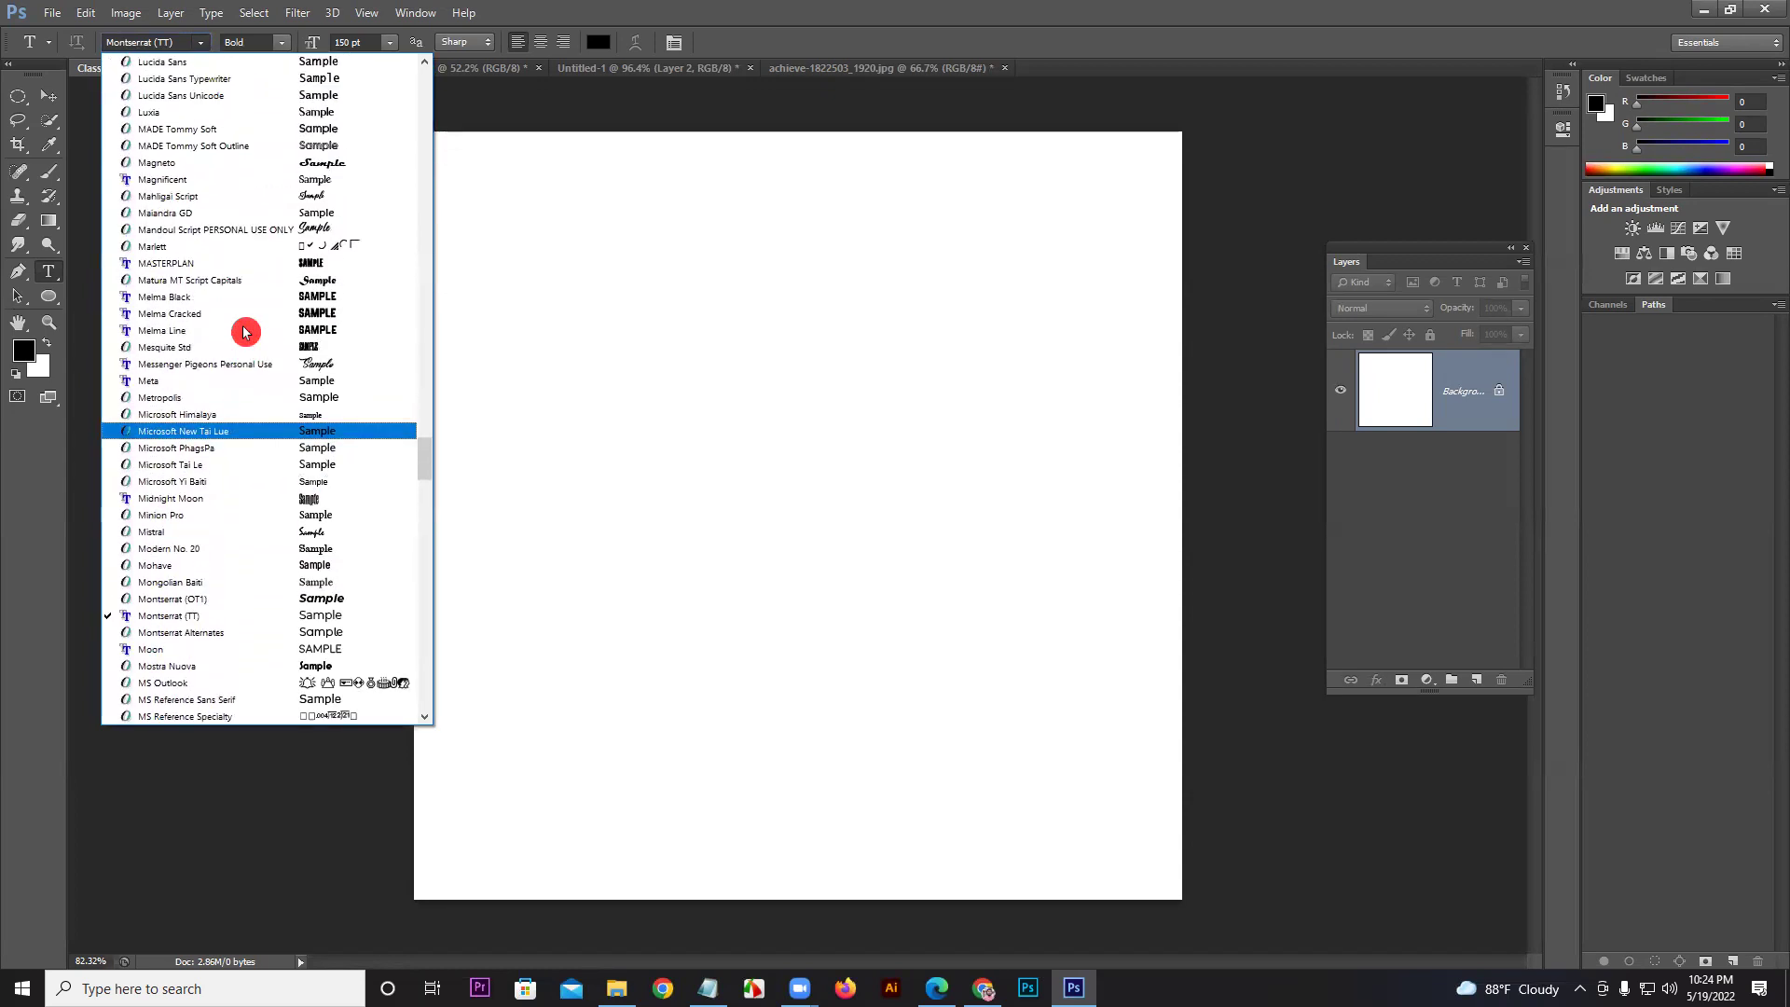
{"action": "scroll", "coordinate": [240, 325], "scroll_direction": "up", "scroll_amount": 1}
{"action": "scroll", "coordinate": [241, 324], "scroll_direction": "up", "scroll_amount": 3}
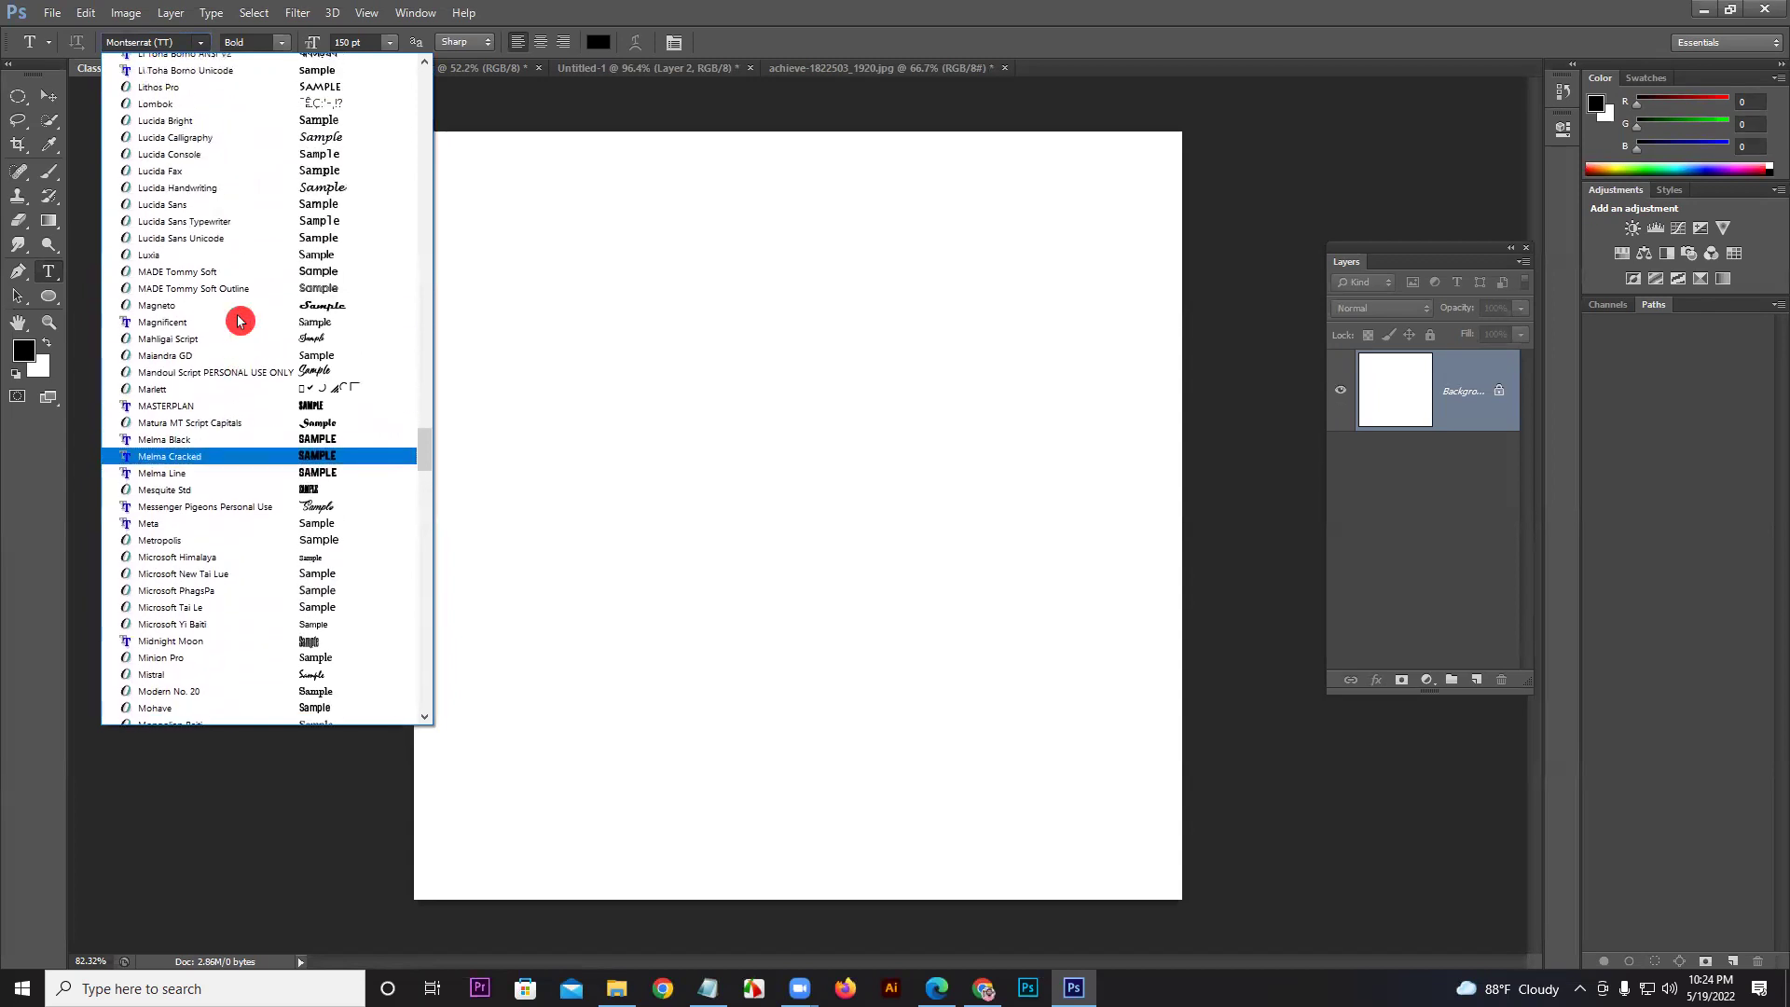
{"action": "scroll", "coordinate": [231, 298], "scroll_direction": "up", "scroll_amount": 2}
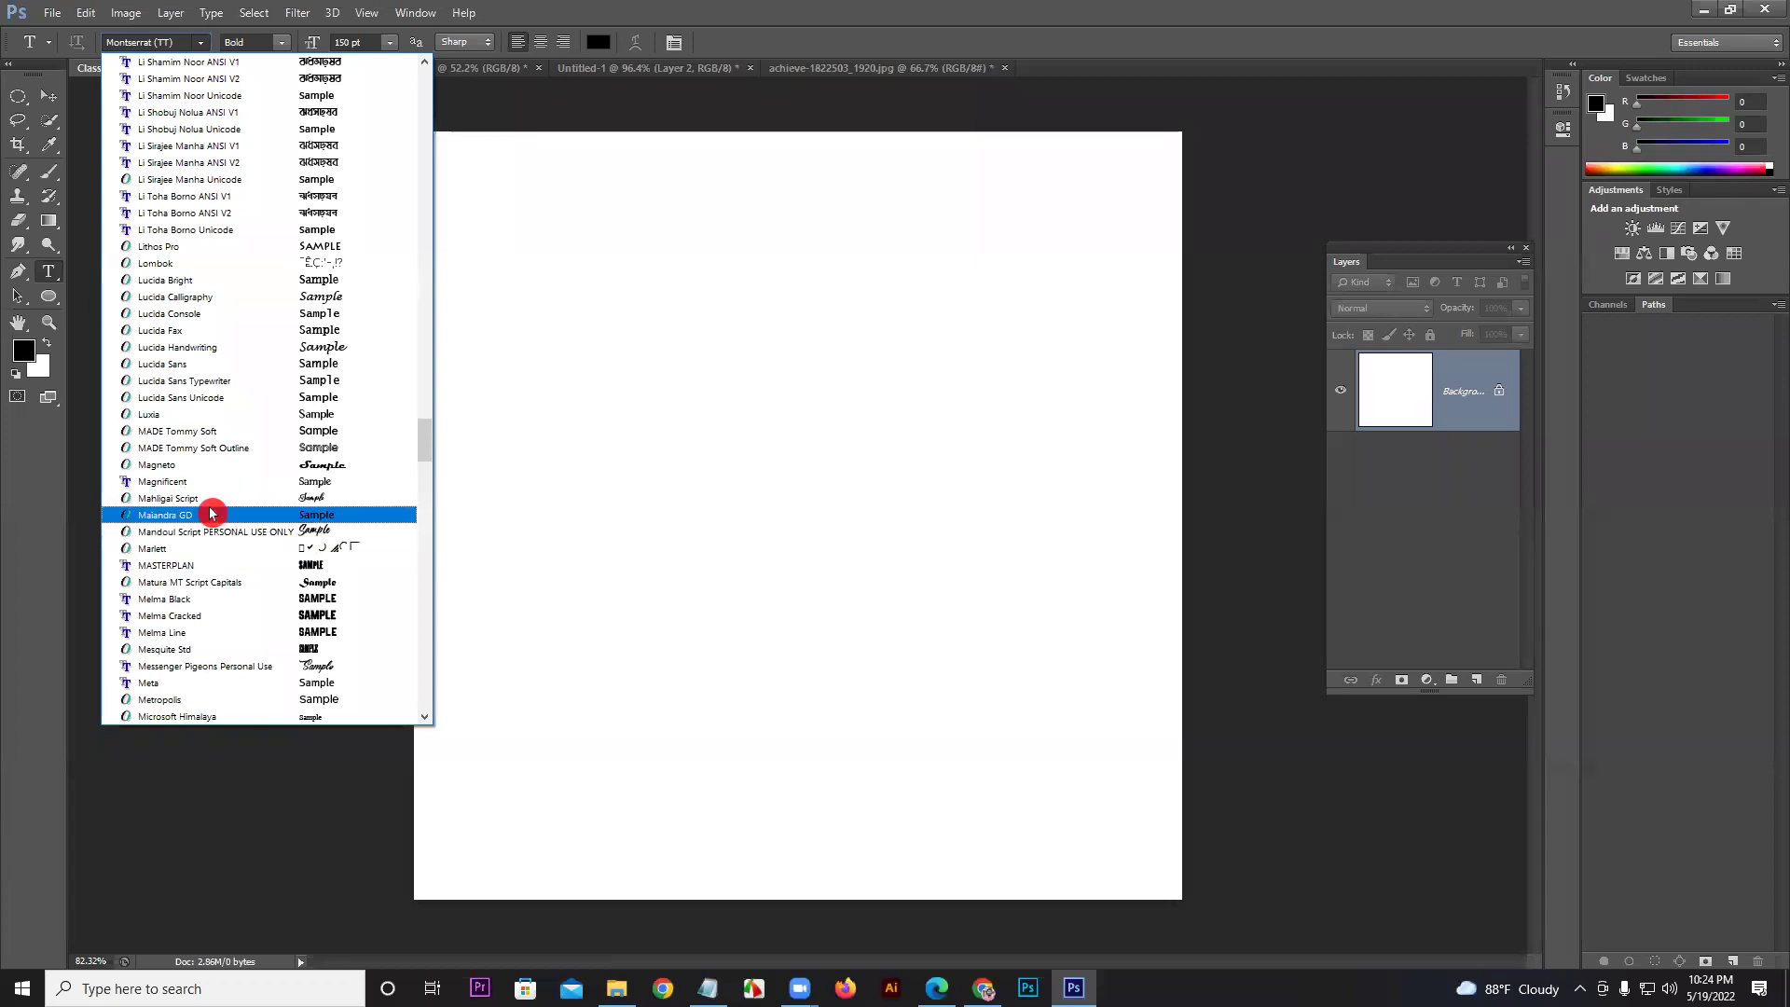
{"action": "scroll", "coordinate": [210, 513], "scroll_direction": "up", "scroll_amount": 9}
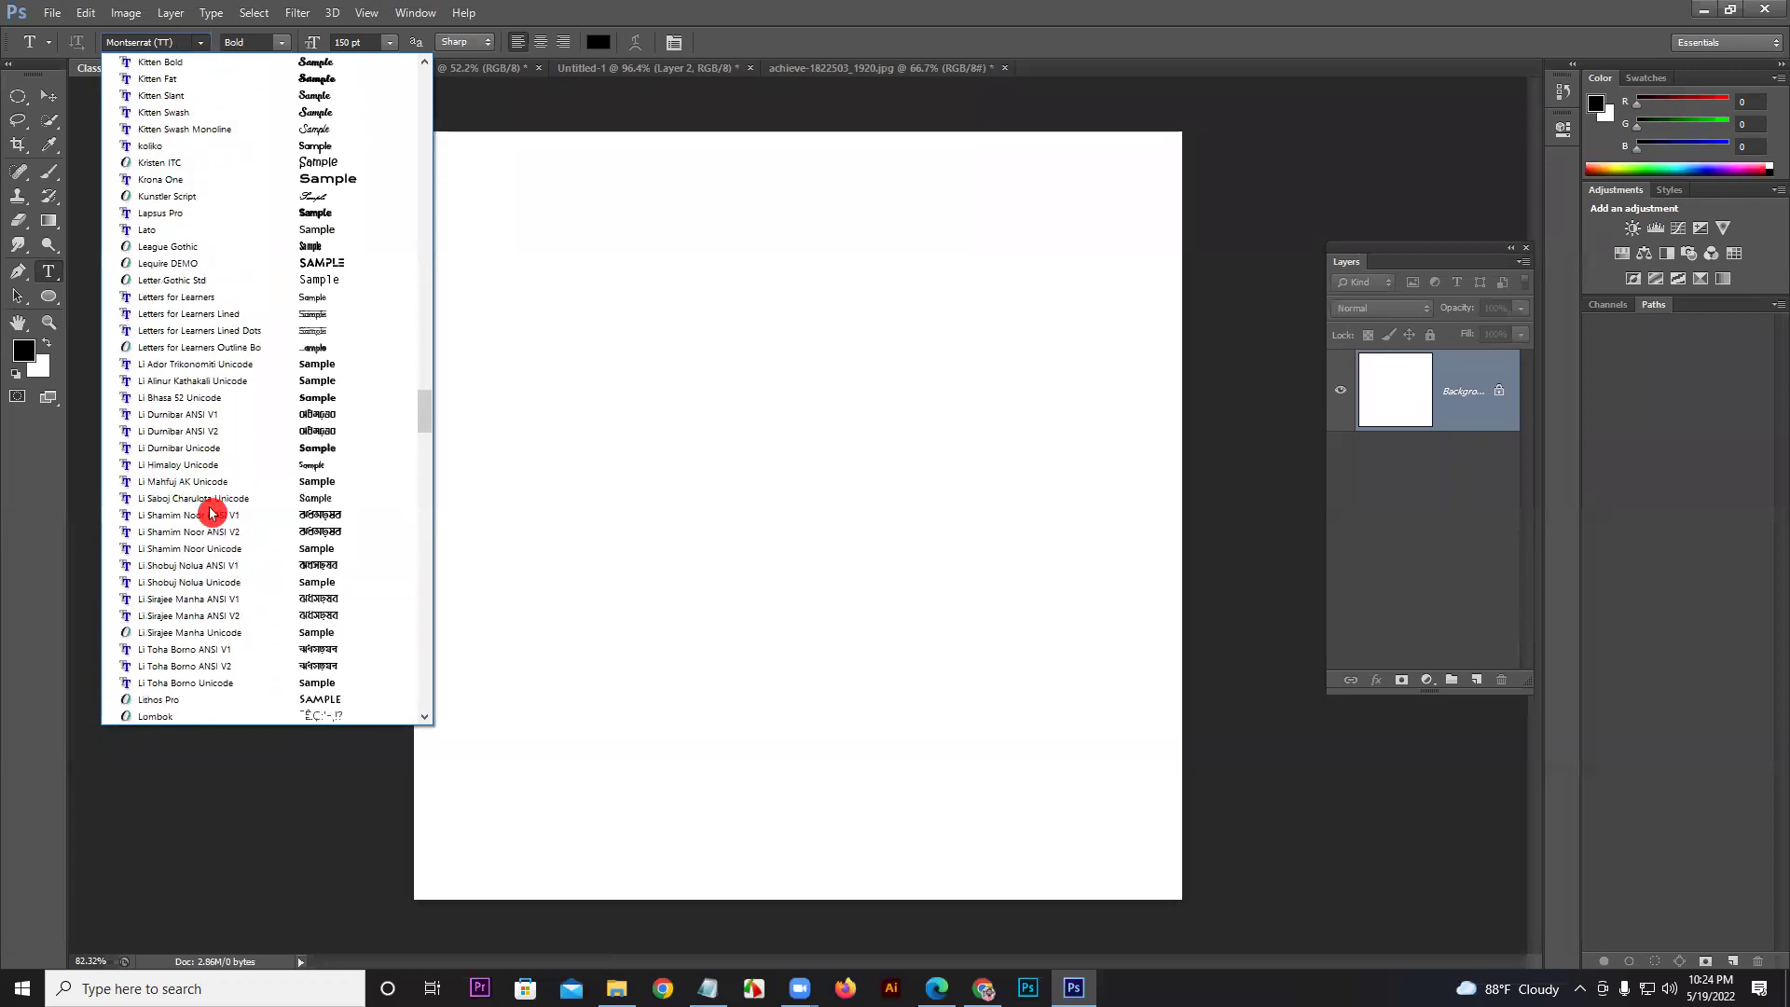
{"action": "left_click", "coordinate": [218, 231]}
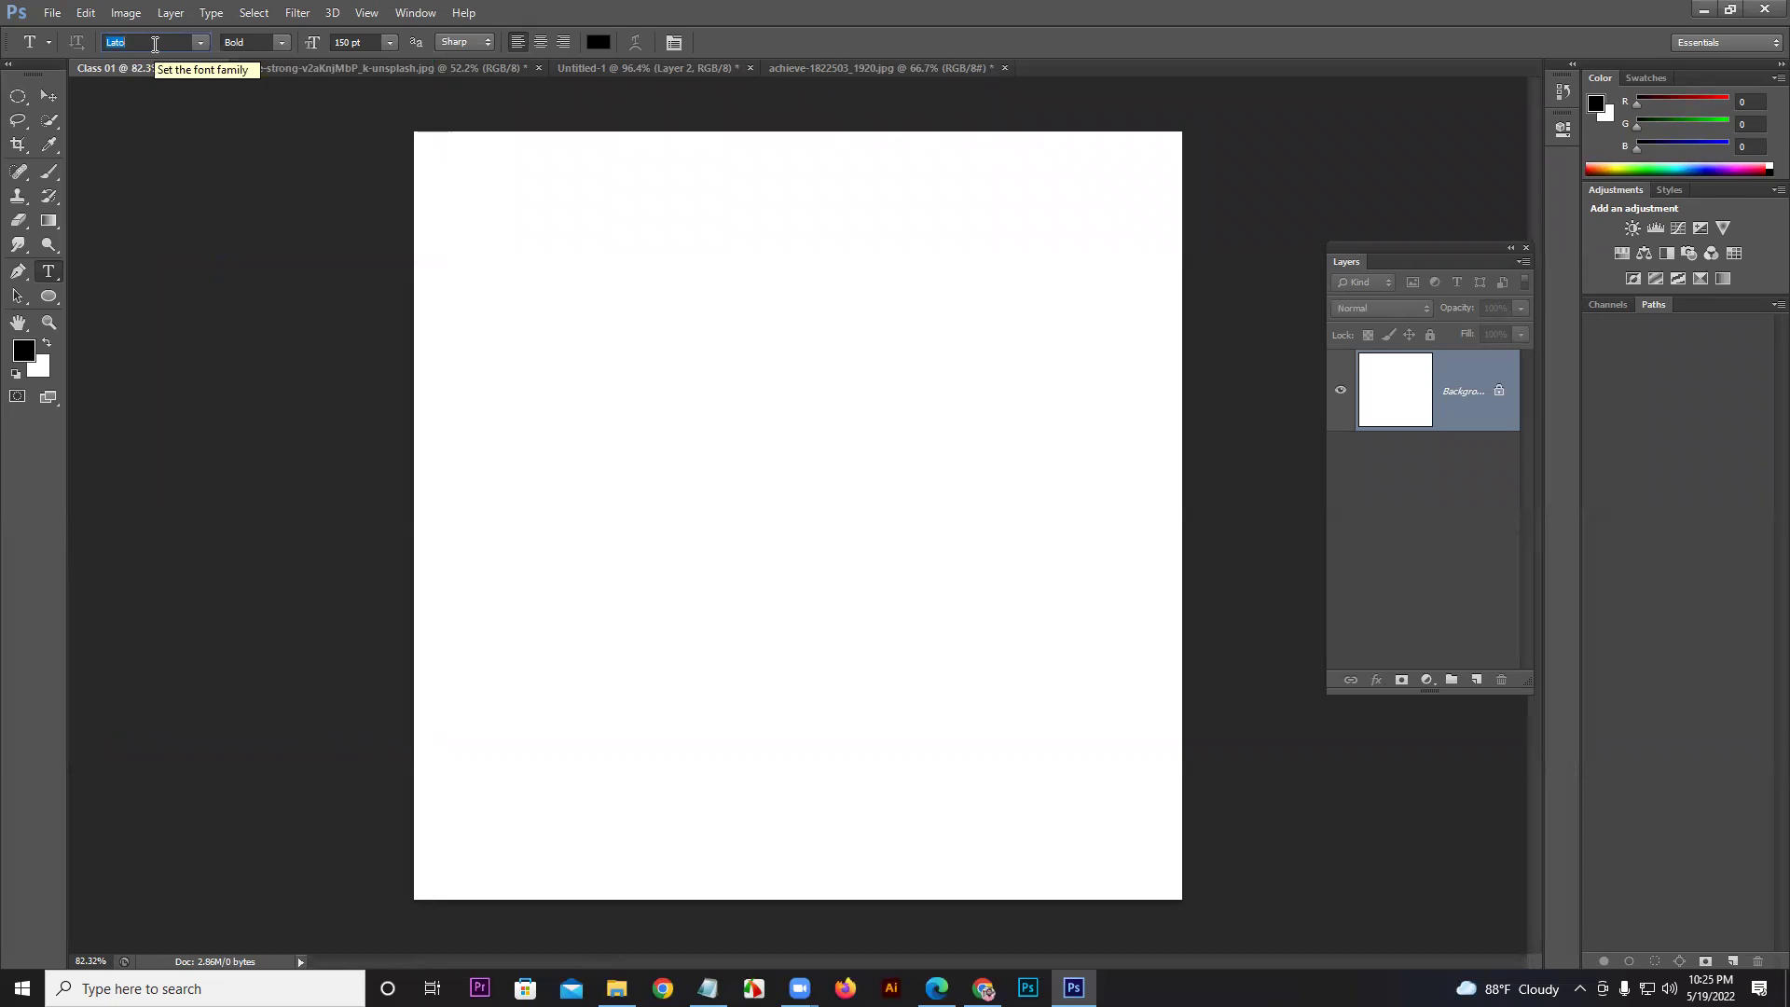
Step: Keep the Bold style and enter 100 pt as the font size
{"action": "left_click", "coordinate": [285, 43]}
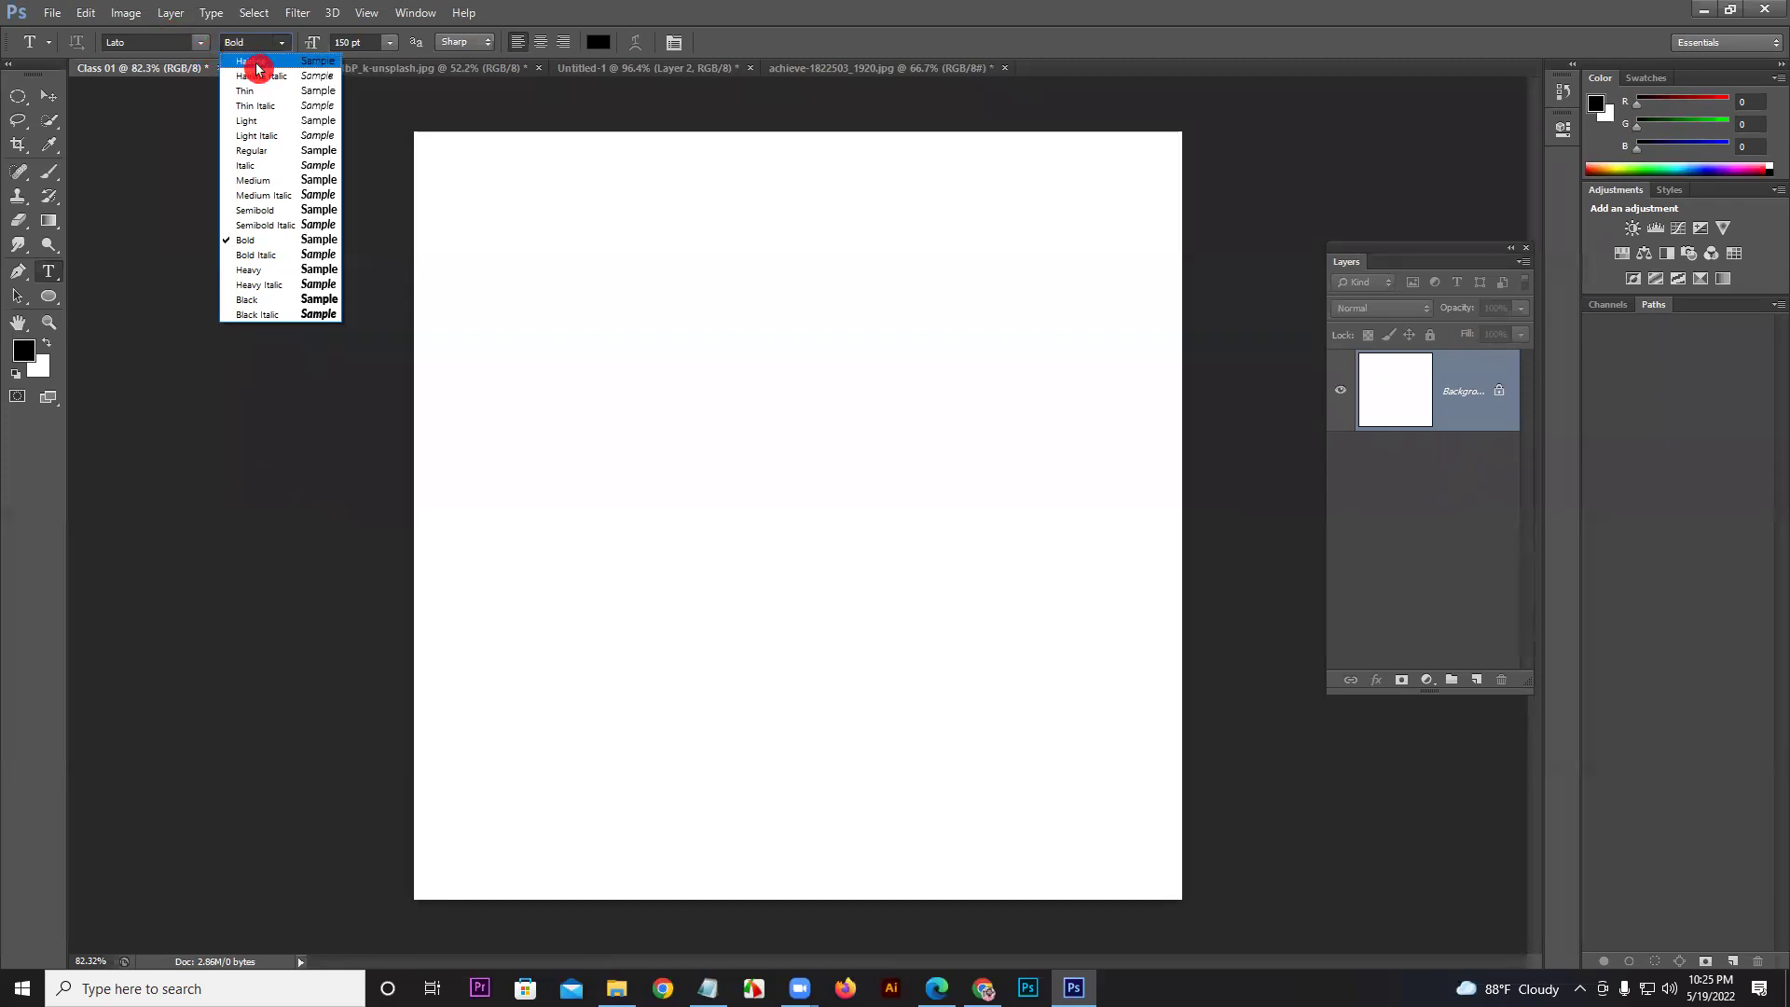
{"action": "left_click", "coordinate": [352, 43]}
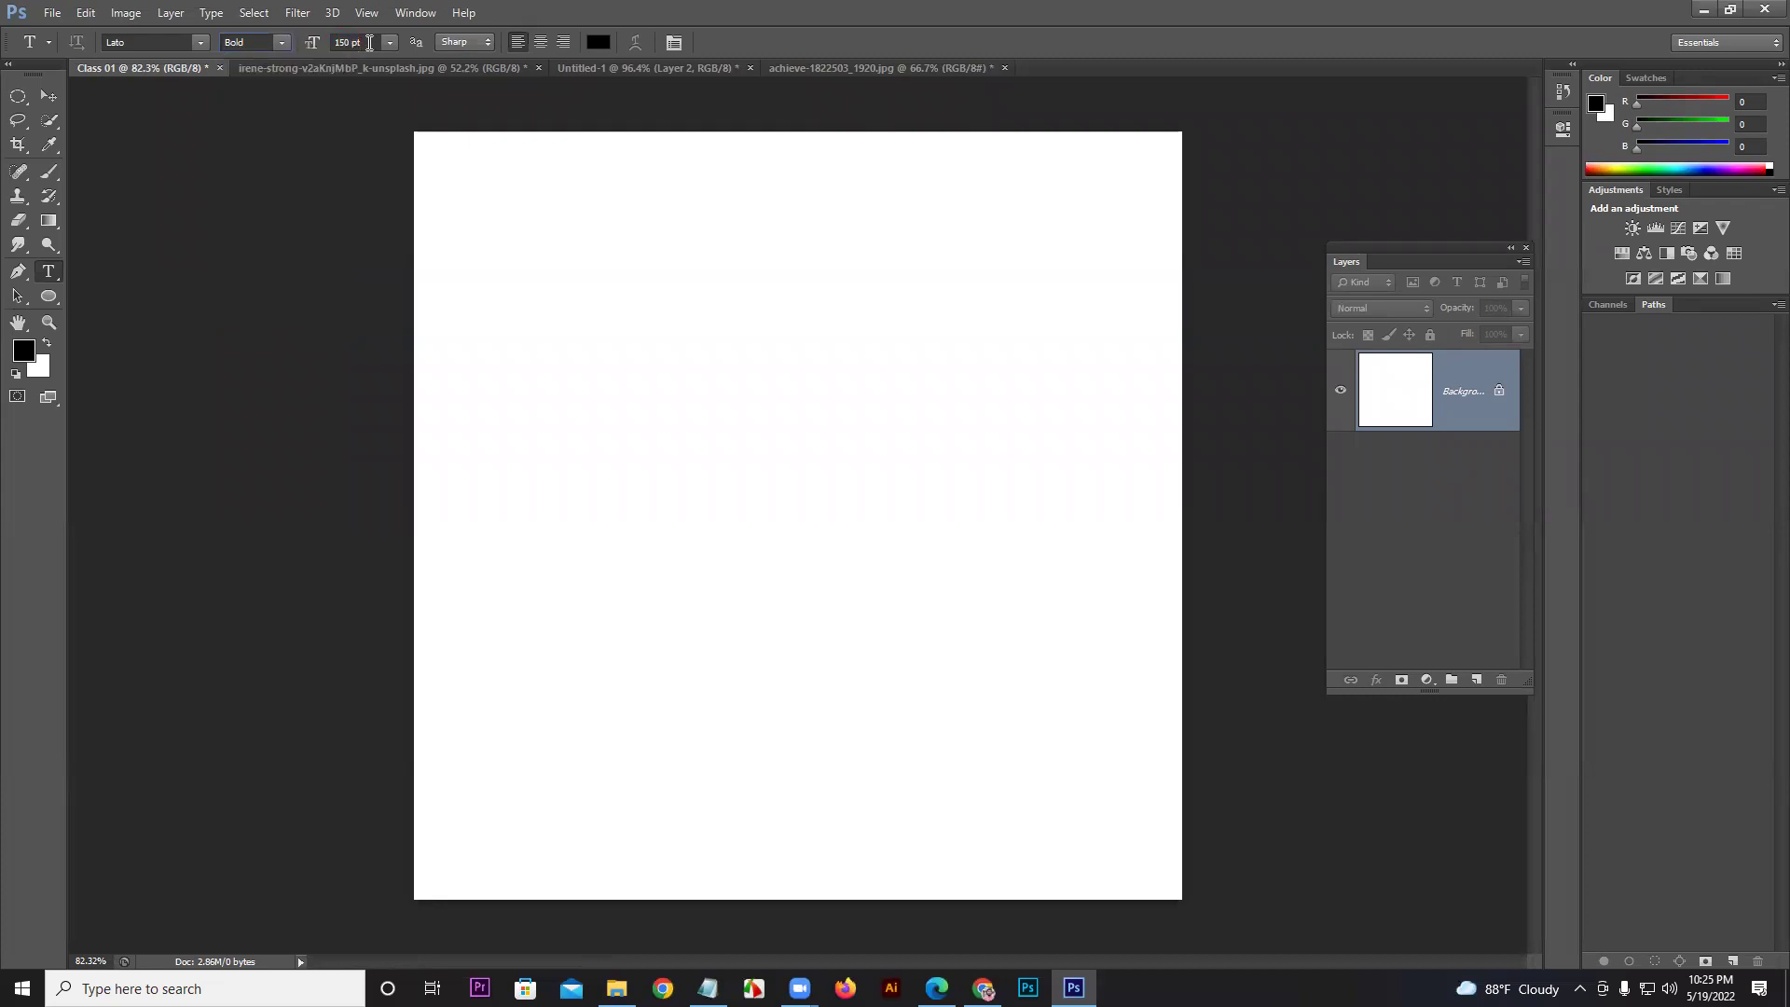
{"action": "mouse_move", "coordinate": [389, 44]}
{"action": "left_mouse_down"}
{"action": "mouse_move", "coordinate": [404, 167]}
{"action": "mouse_move", "coordinate": [385, 361]}
{"action": "mouse_move", "coordinate": [393, 97]}
{"action": "mouse_move", "coordinate": [390, 357]}
{"action": "left_mouse_up"}
{"action": "left_click", "coordinate": [366, 42]}
{"action": "double_click", "coordinate": [366, 42]}
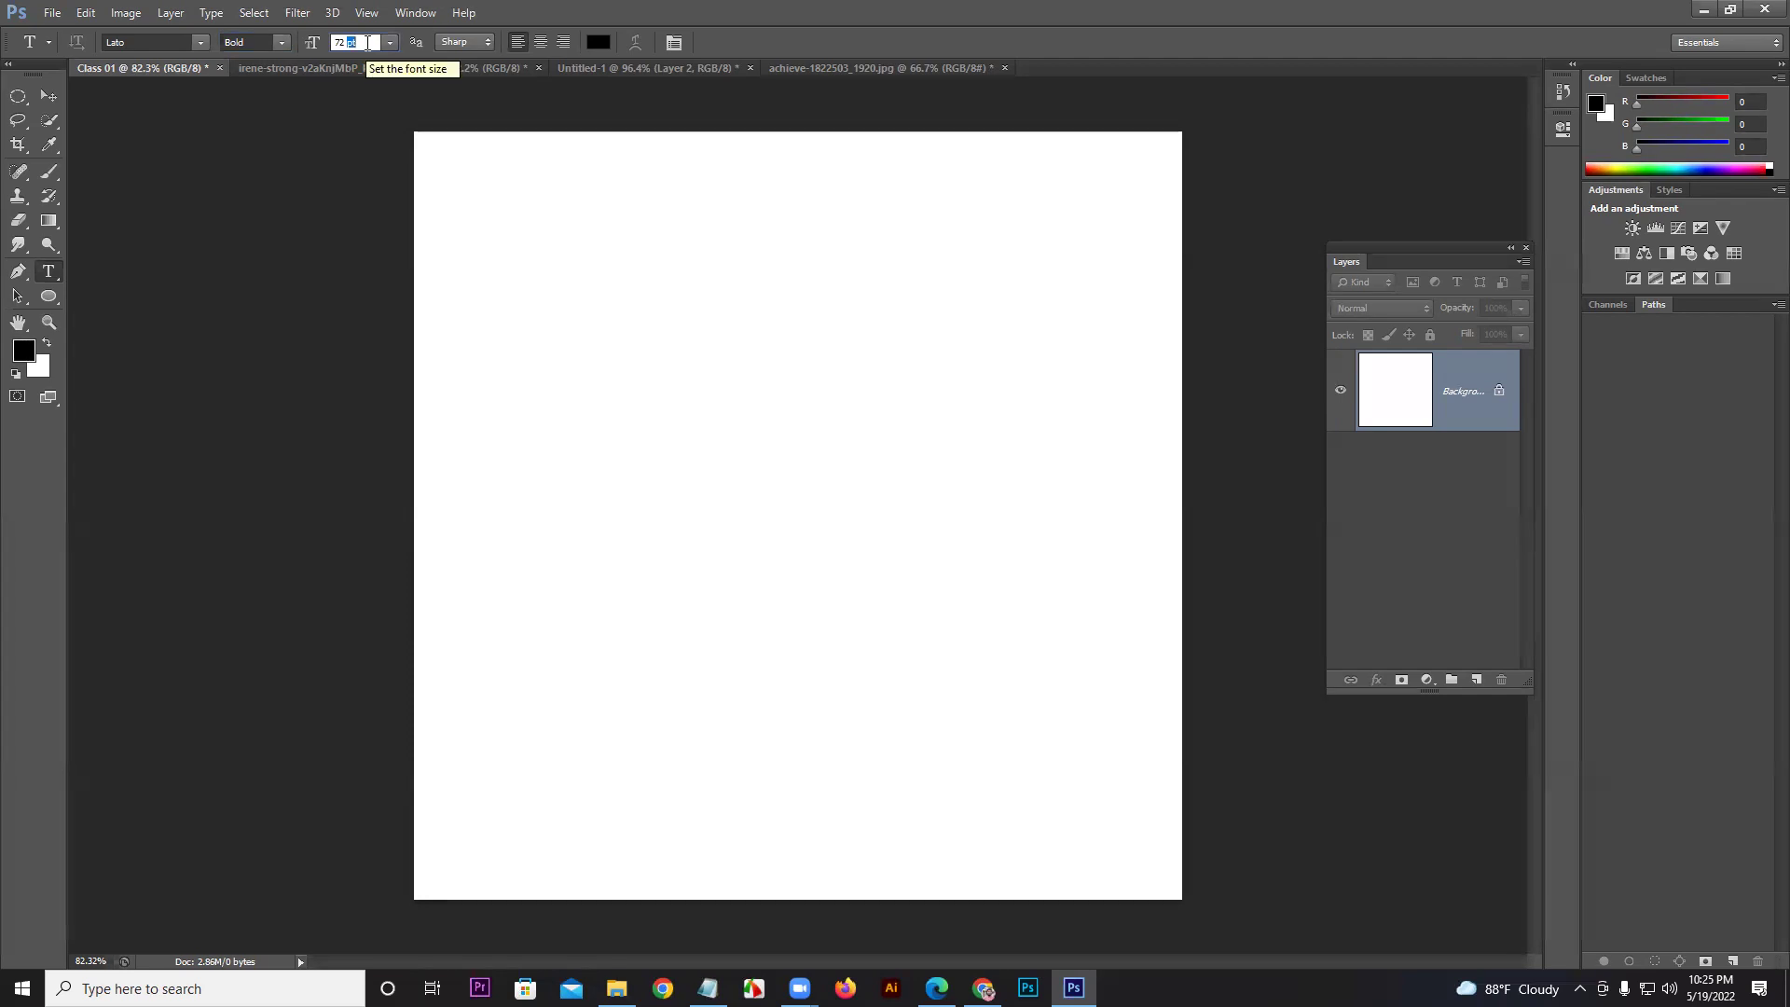
{"action": "type", "text": "7"}
{"action": "type", "text": "1"}
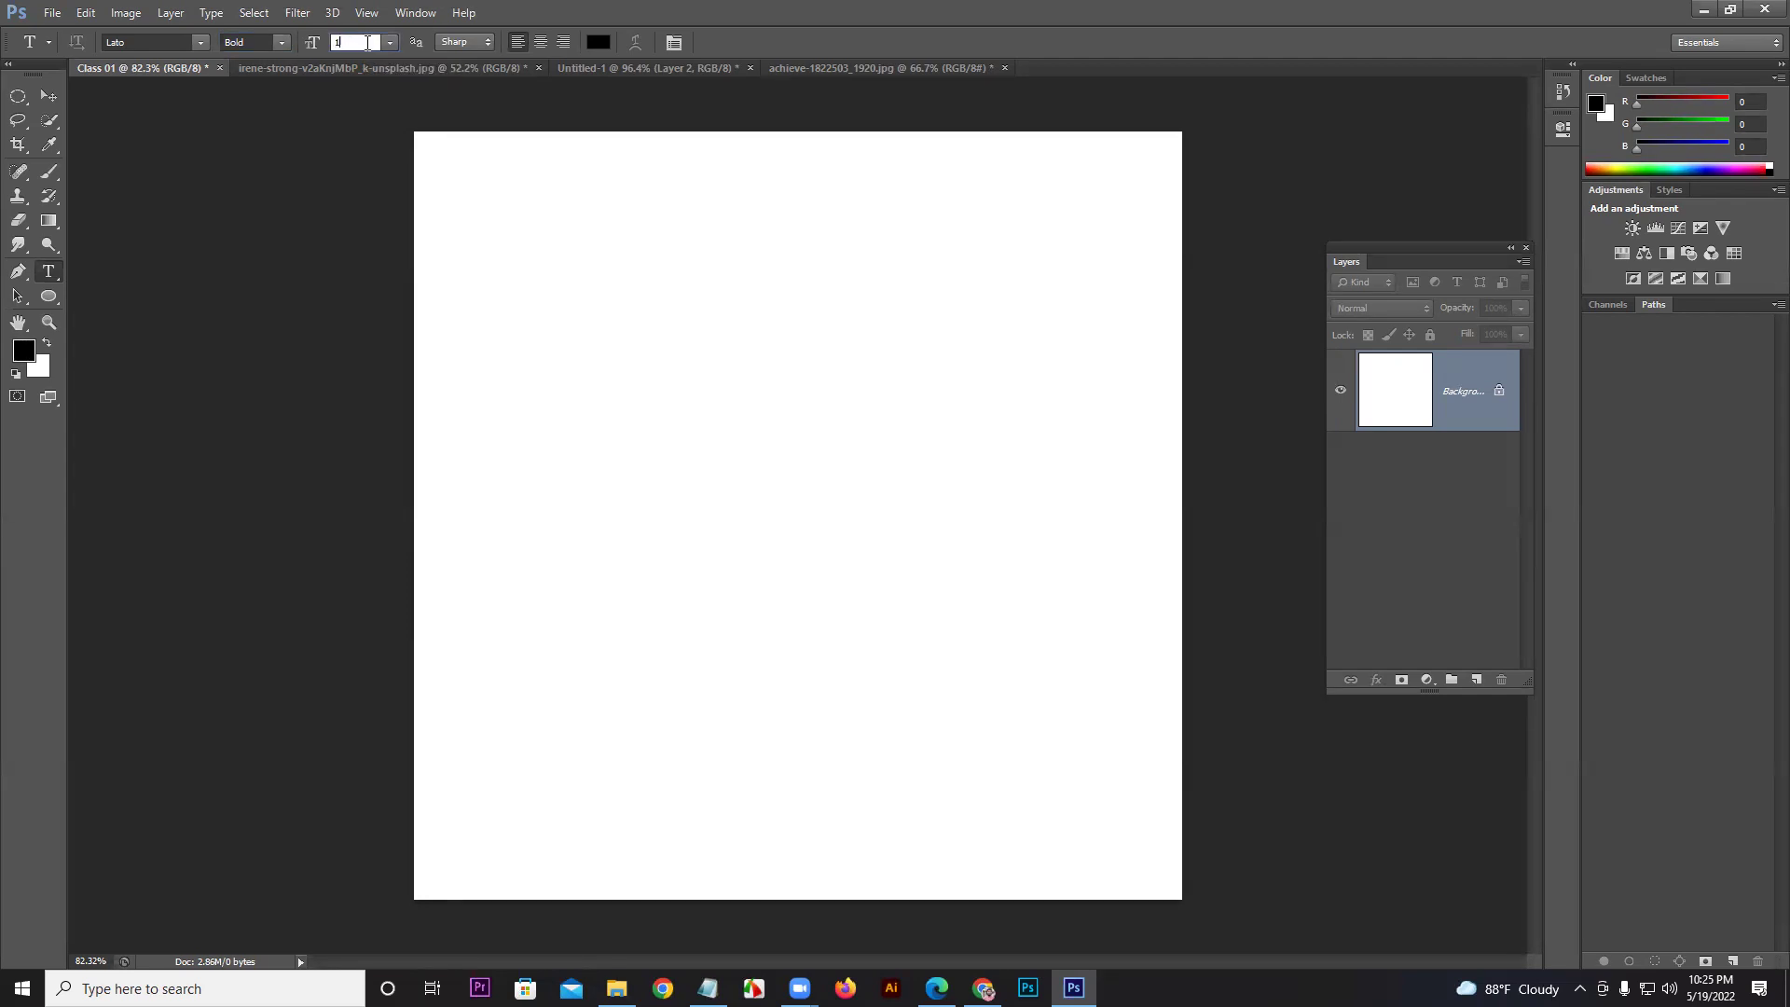
{"action": "type", "text": "00"}
{"action": "key", "text": "Return"}
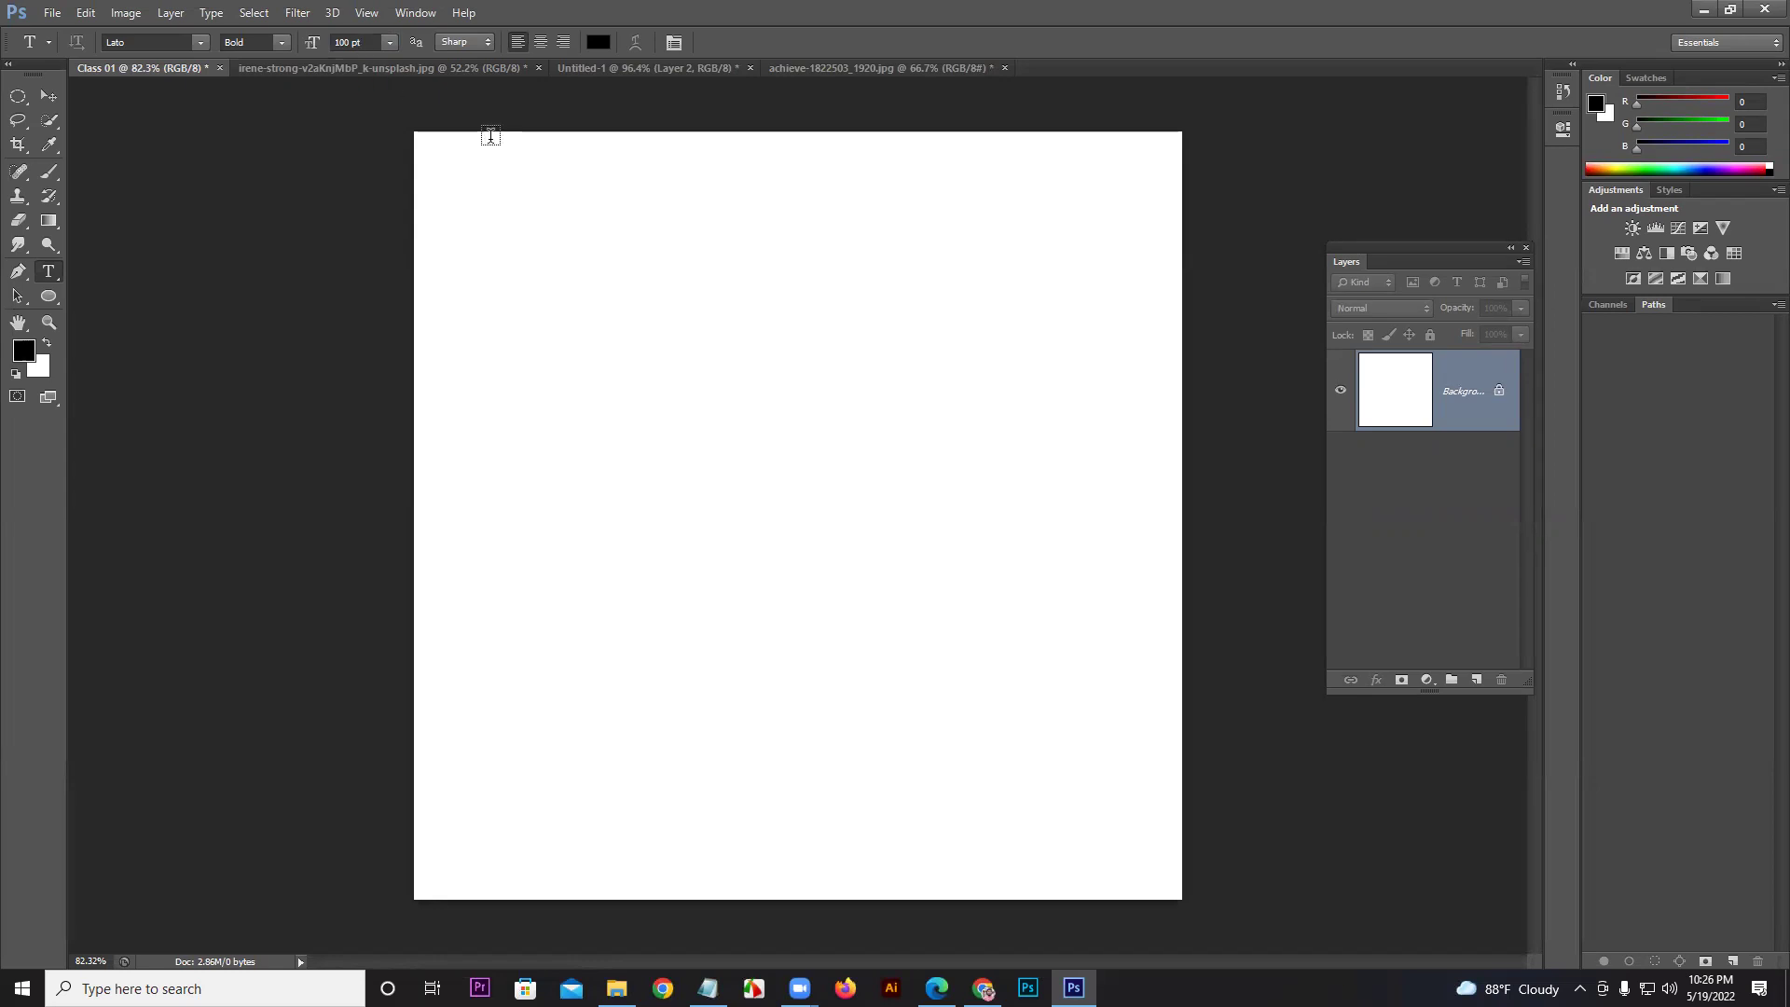
Step: Cancel the empty text entry and set the type size to 60 pt
{"action": "left_click", "coordinate": [485, 308]}
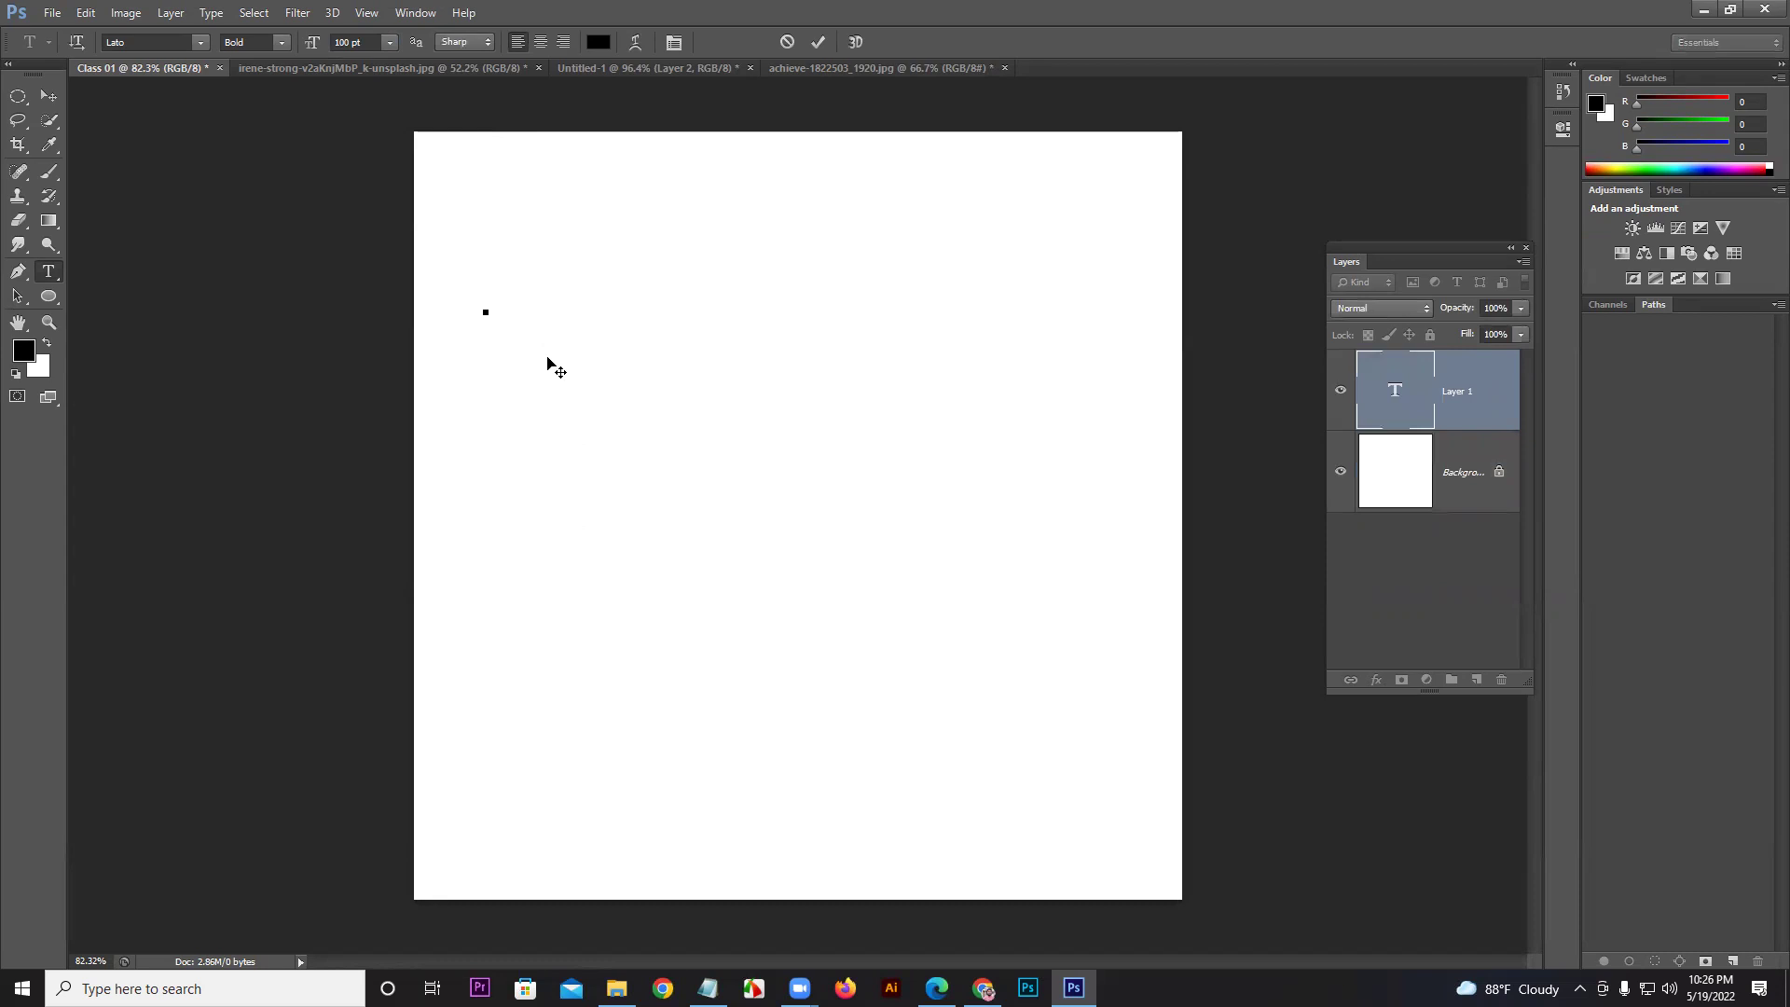
{"action": "key", "text": "super"}
{"action": "key", "text": "super"}
{"action": "scroll", "coordinate": [536, 283], "scroll_direction": "down", "scroll_amount": 2}
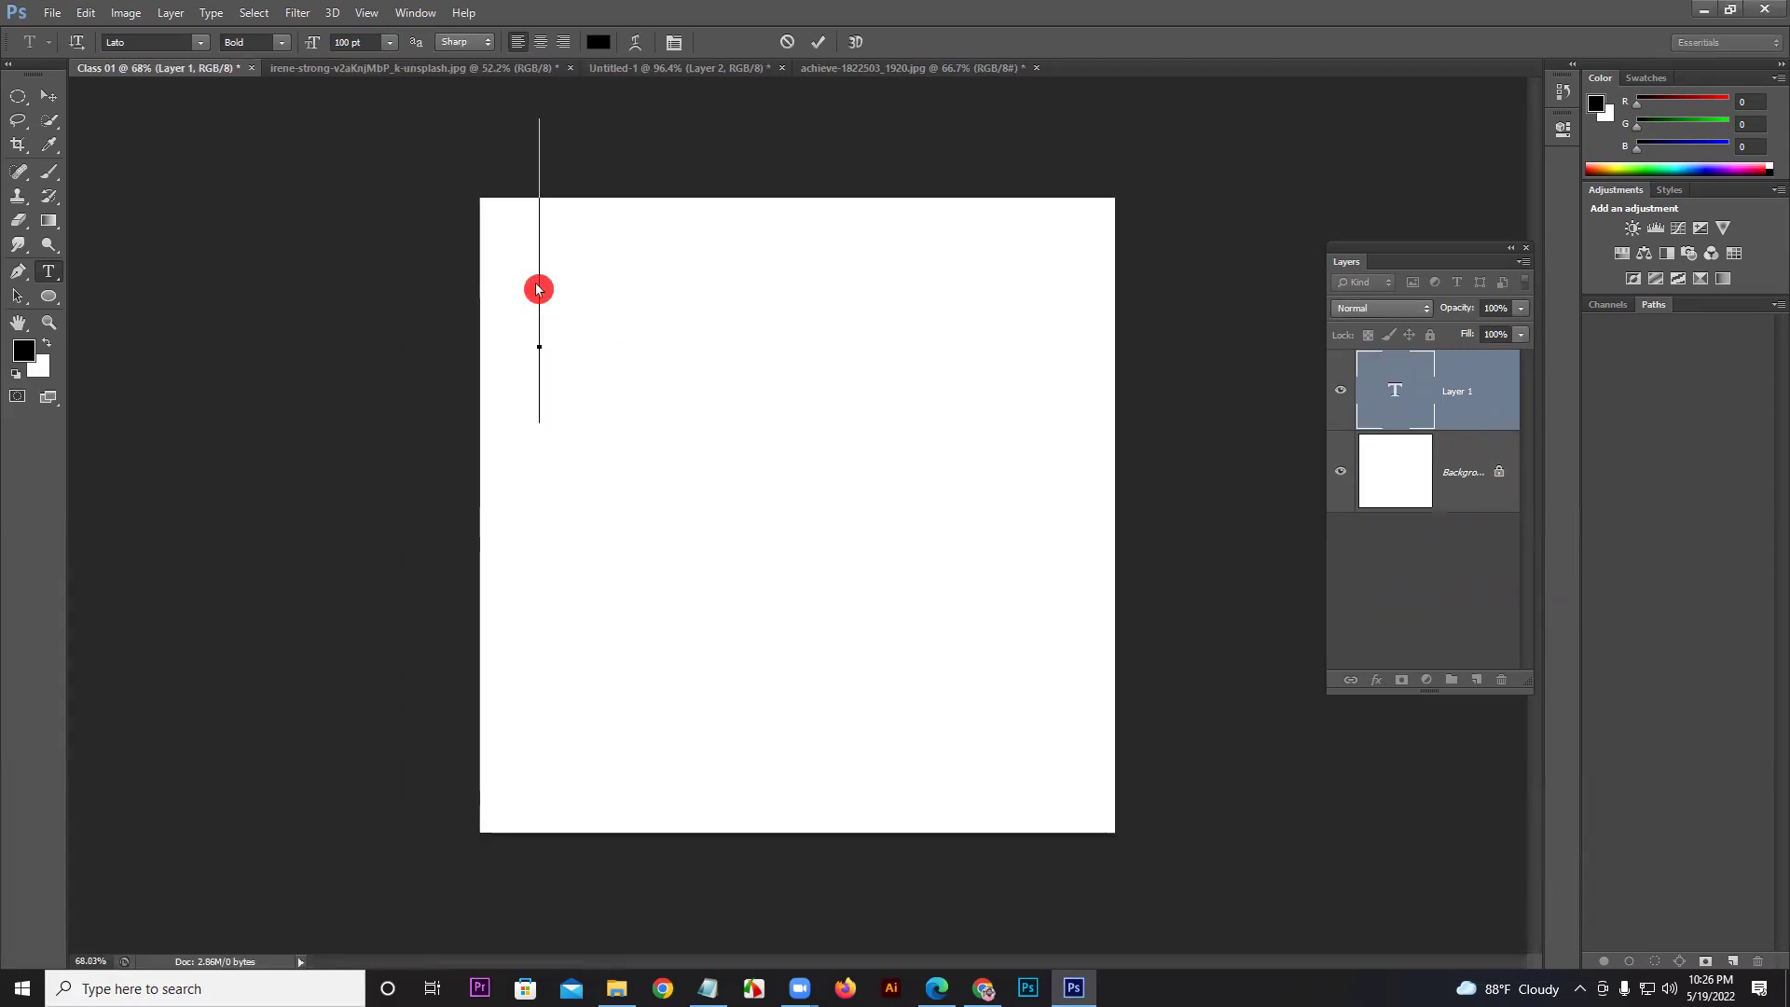
{"action": "left_click", "coordinate": [784, 45]}
{"action": "left_click", "coordinate": [390, 43]}
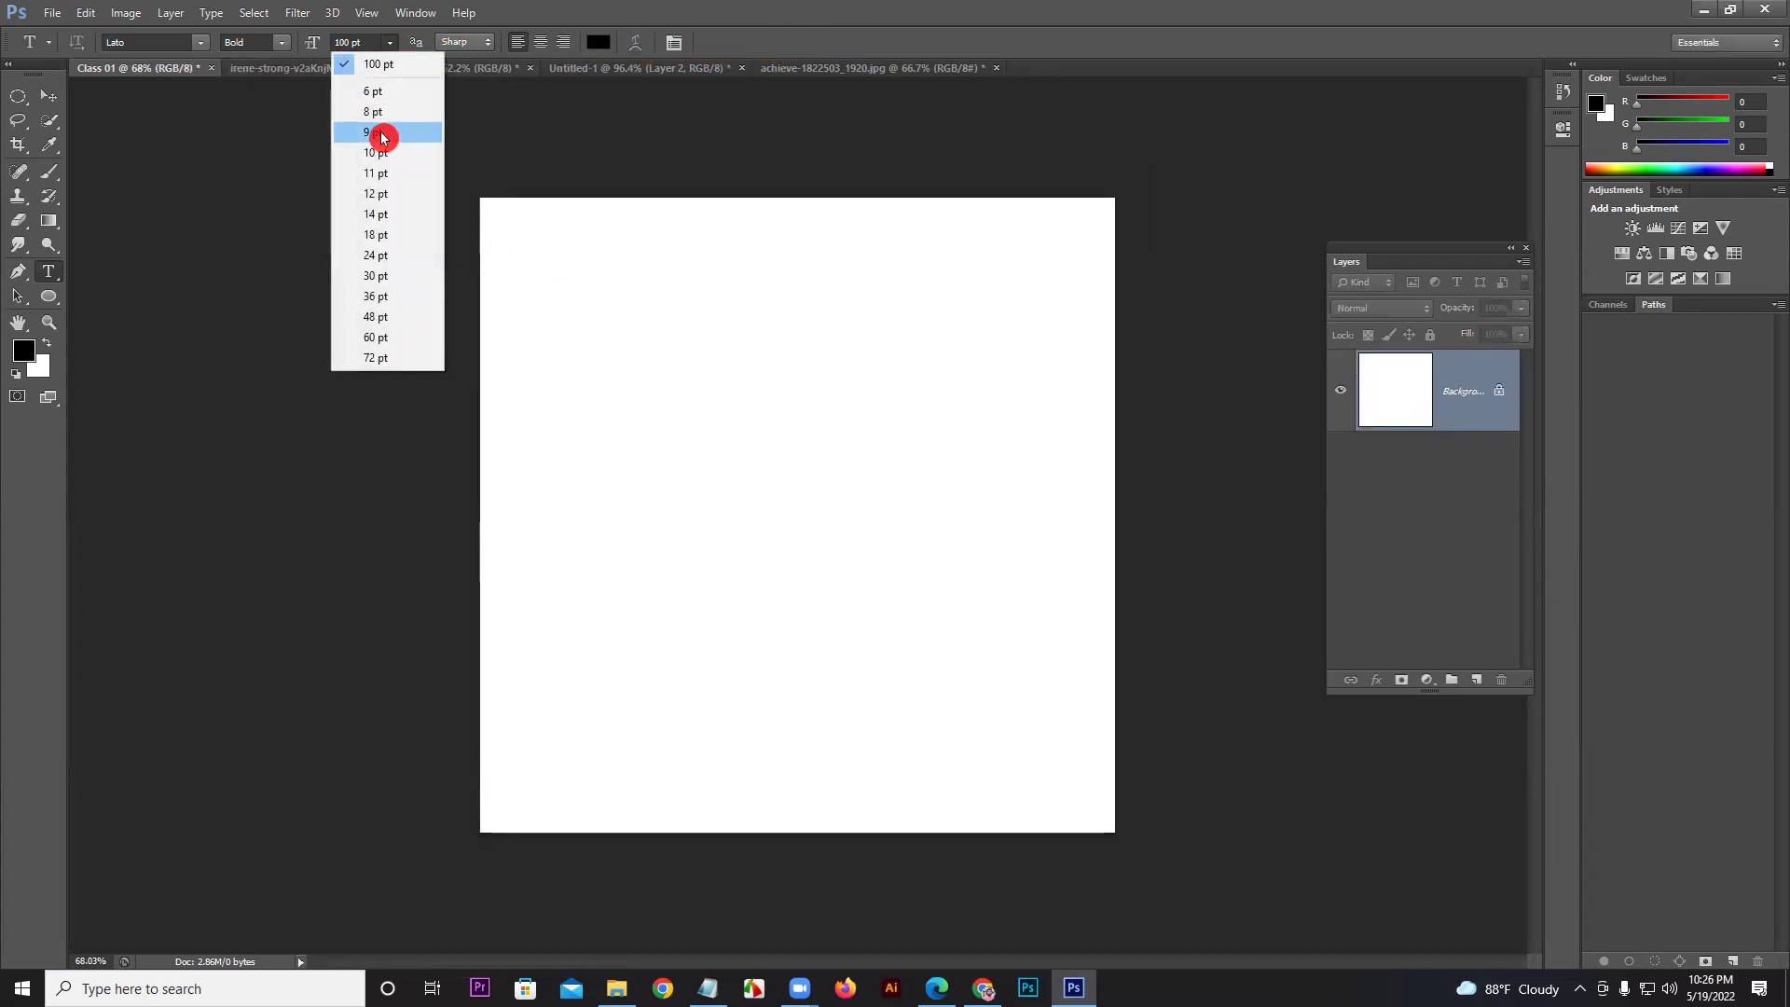
{"action": "left_click", "coordinate": [407, 340]}
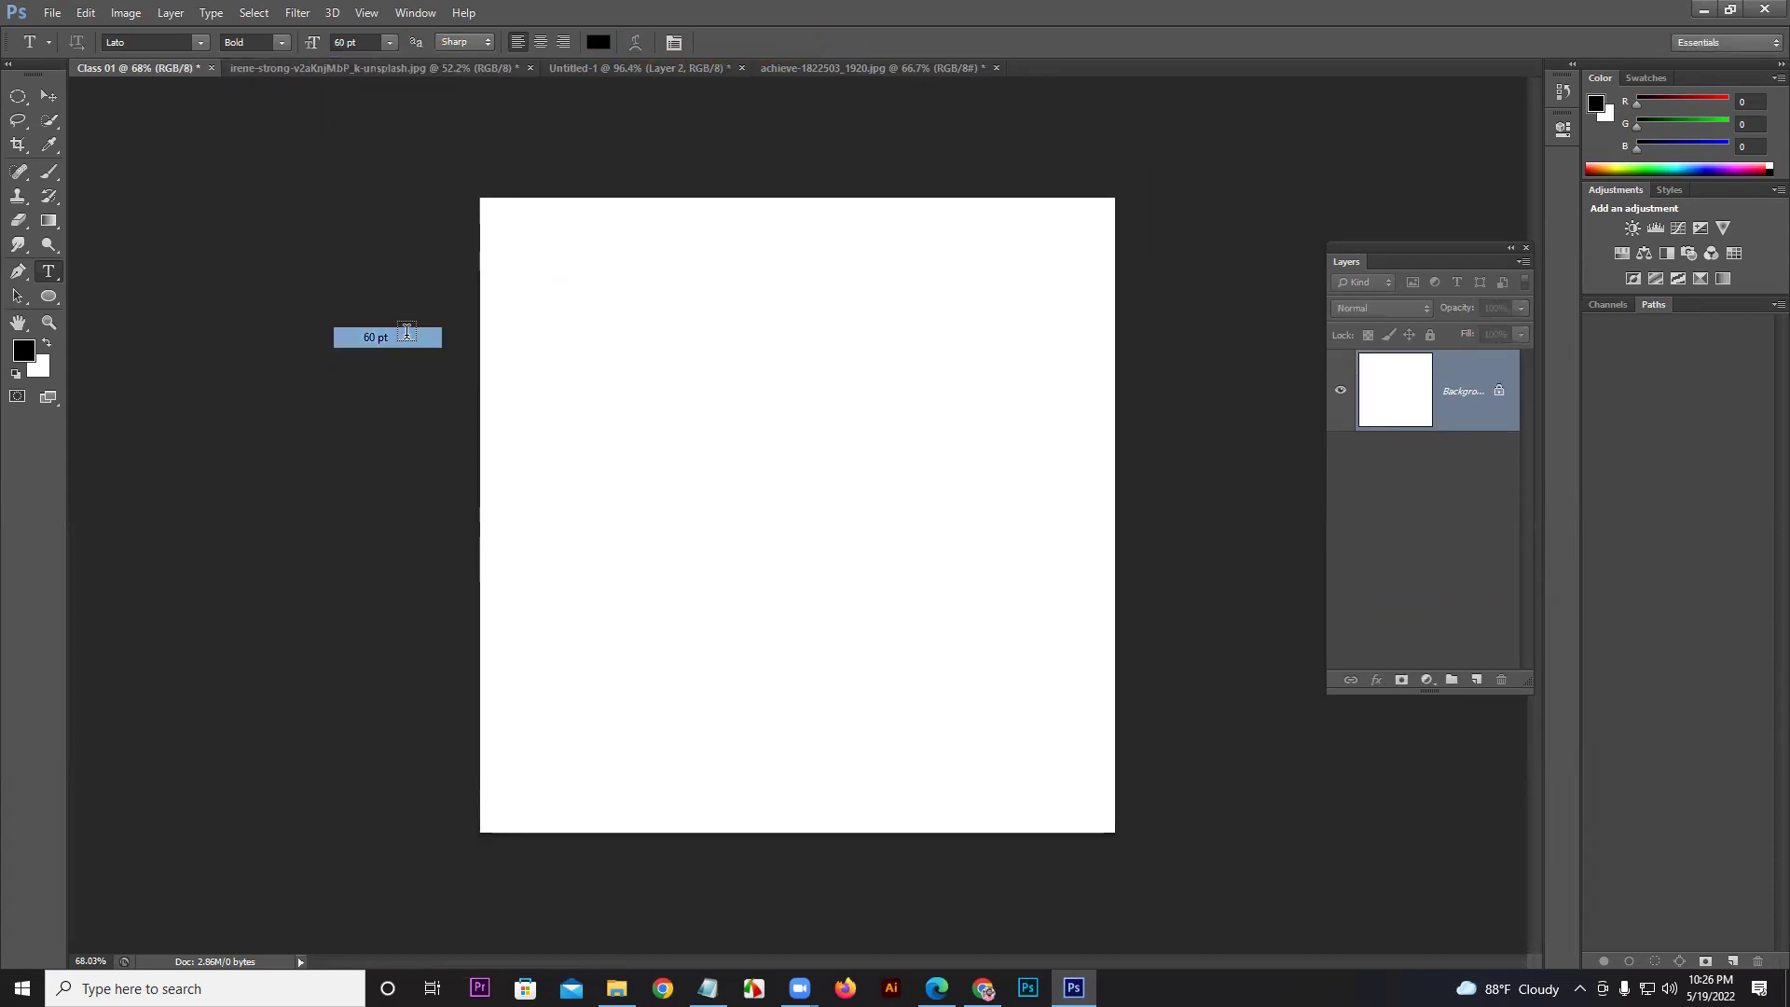
Step: Type 'PIXEL IT' and 'INSTITUTE' on two lines on the canvas
{"action": "left_click", "coordinate": [550, 379]}
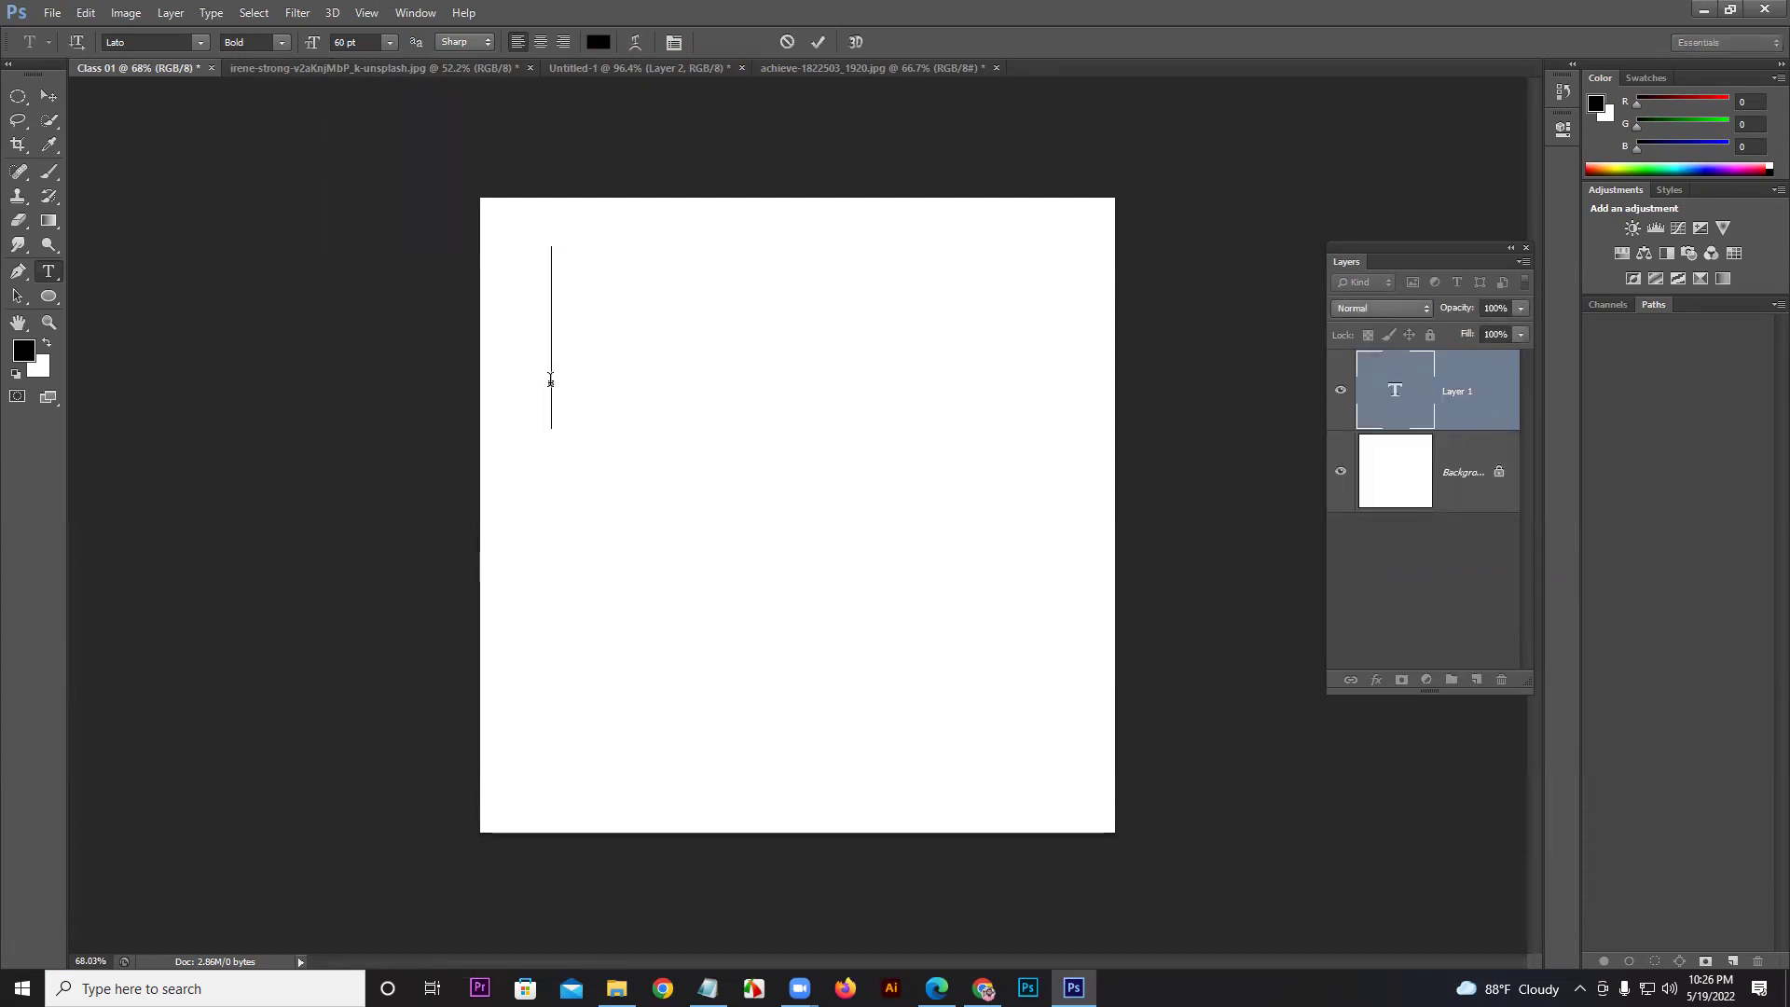
{"action": "type", "text": "PIXEL"}
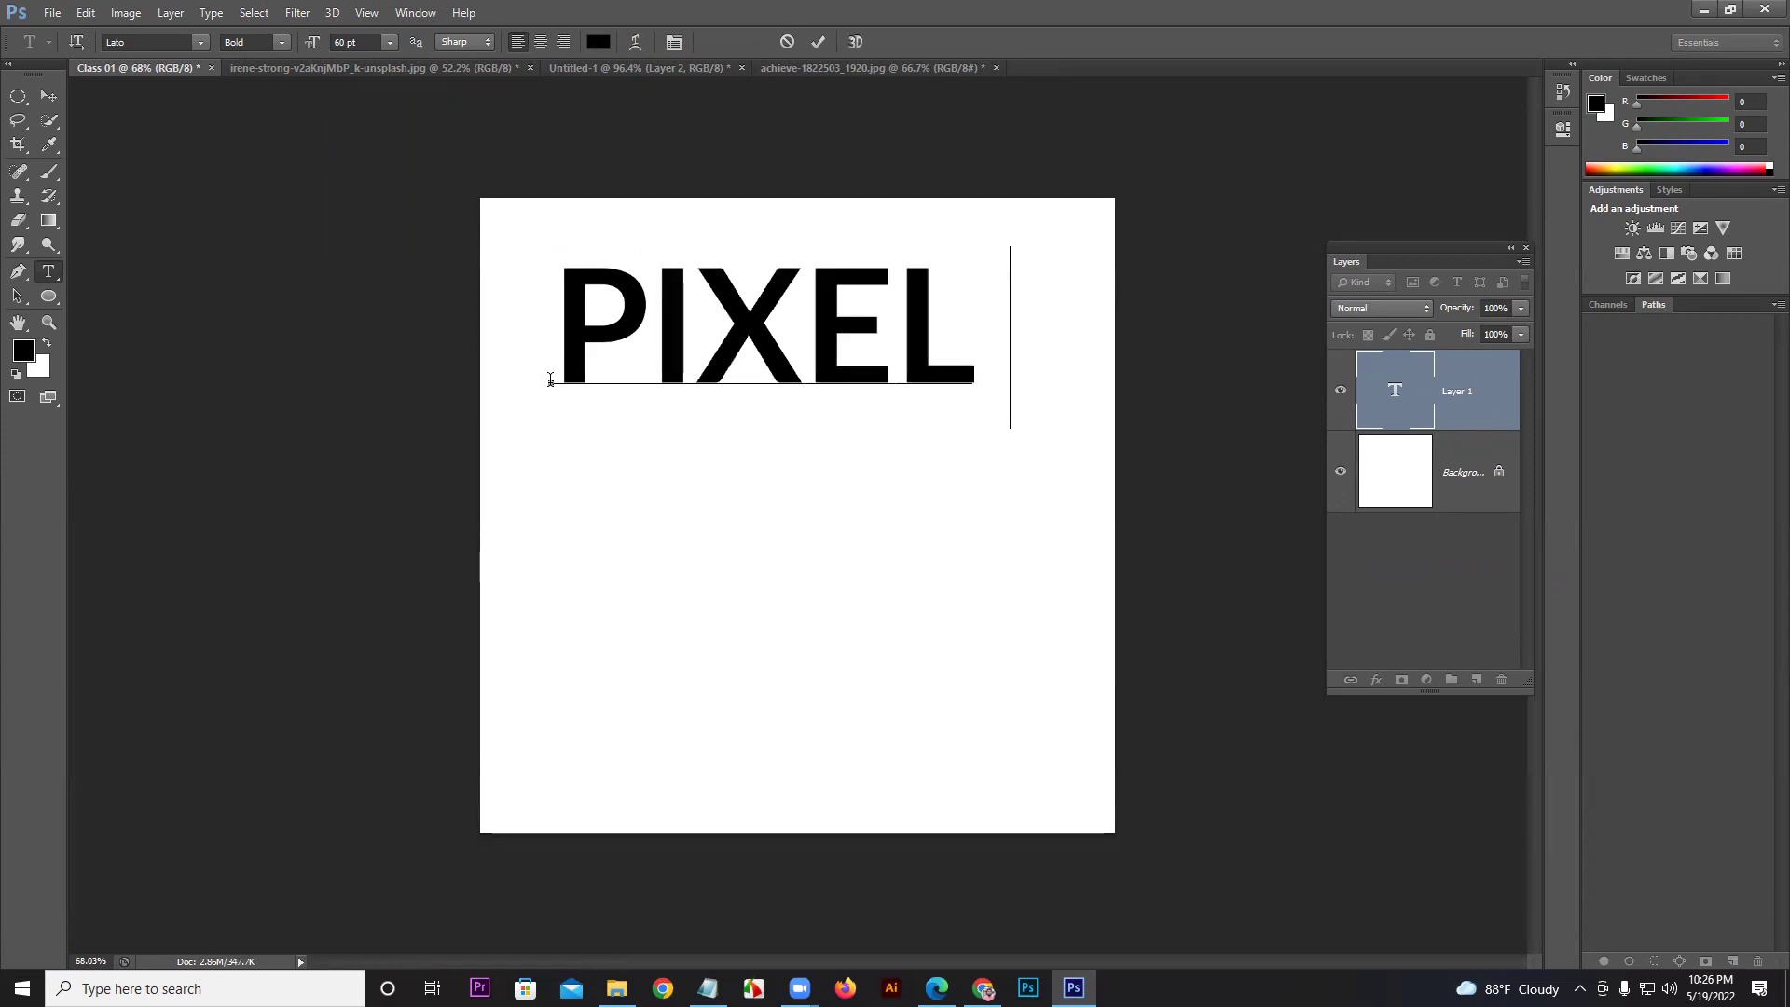
{"action": "type", "text": "IT"}
{"action": "key", "text": "Return"}
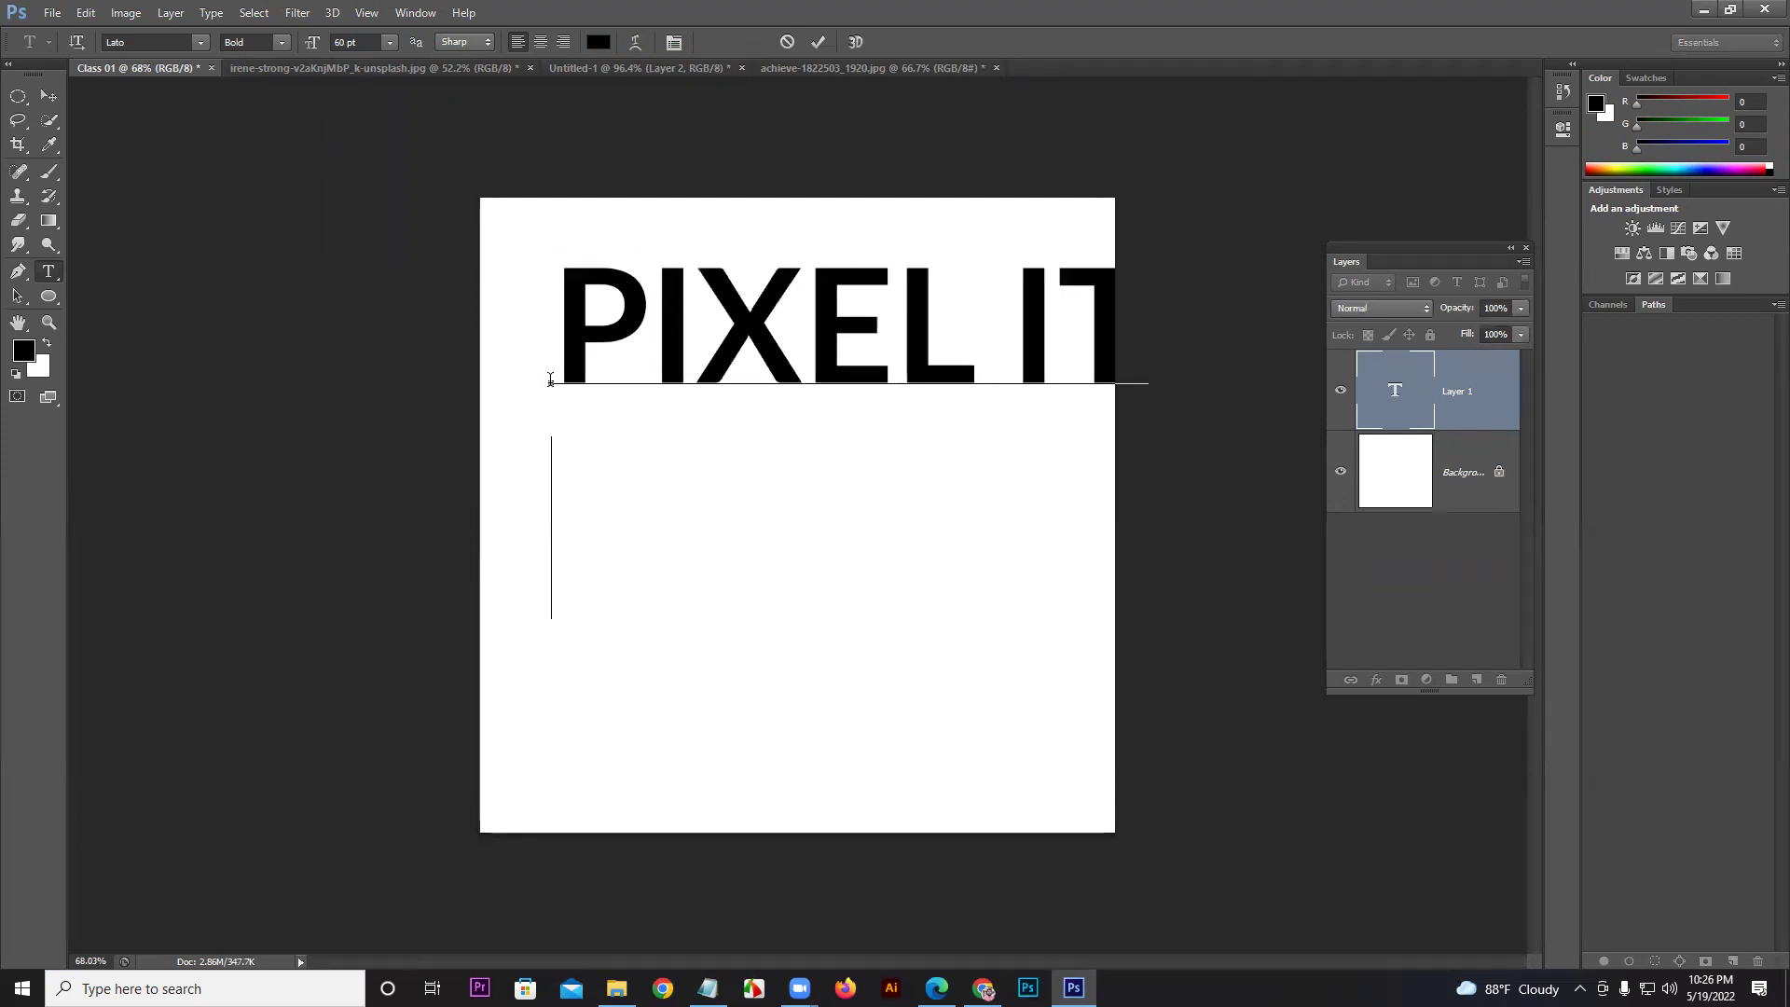
{"action": "type", "text": "INS"}
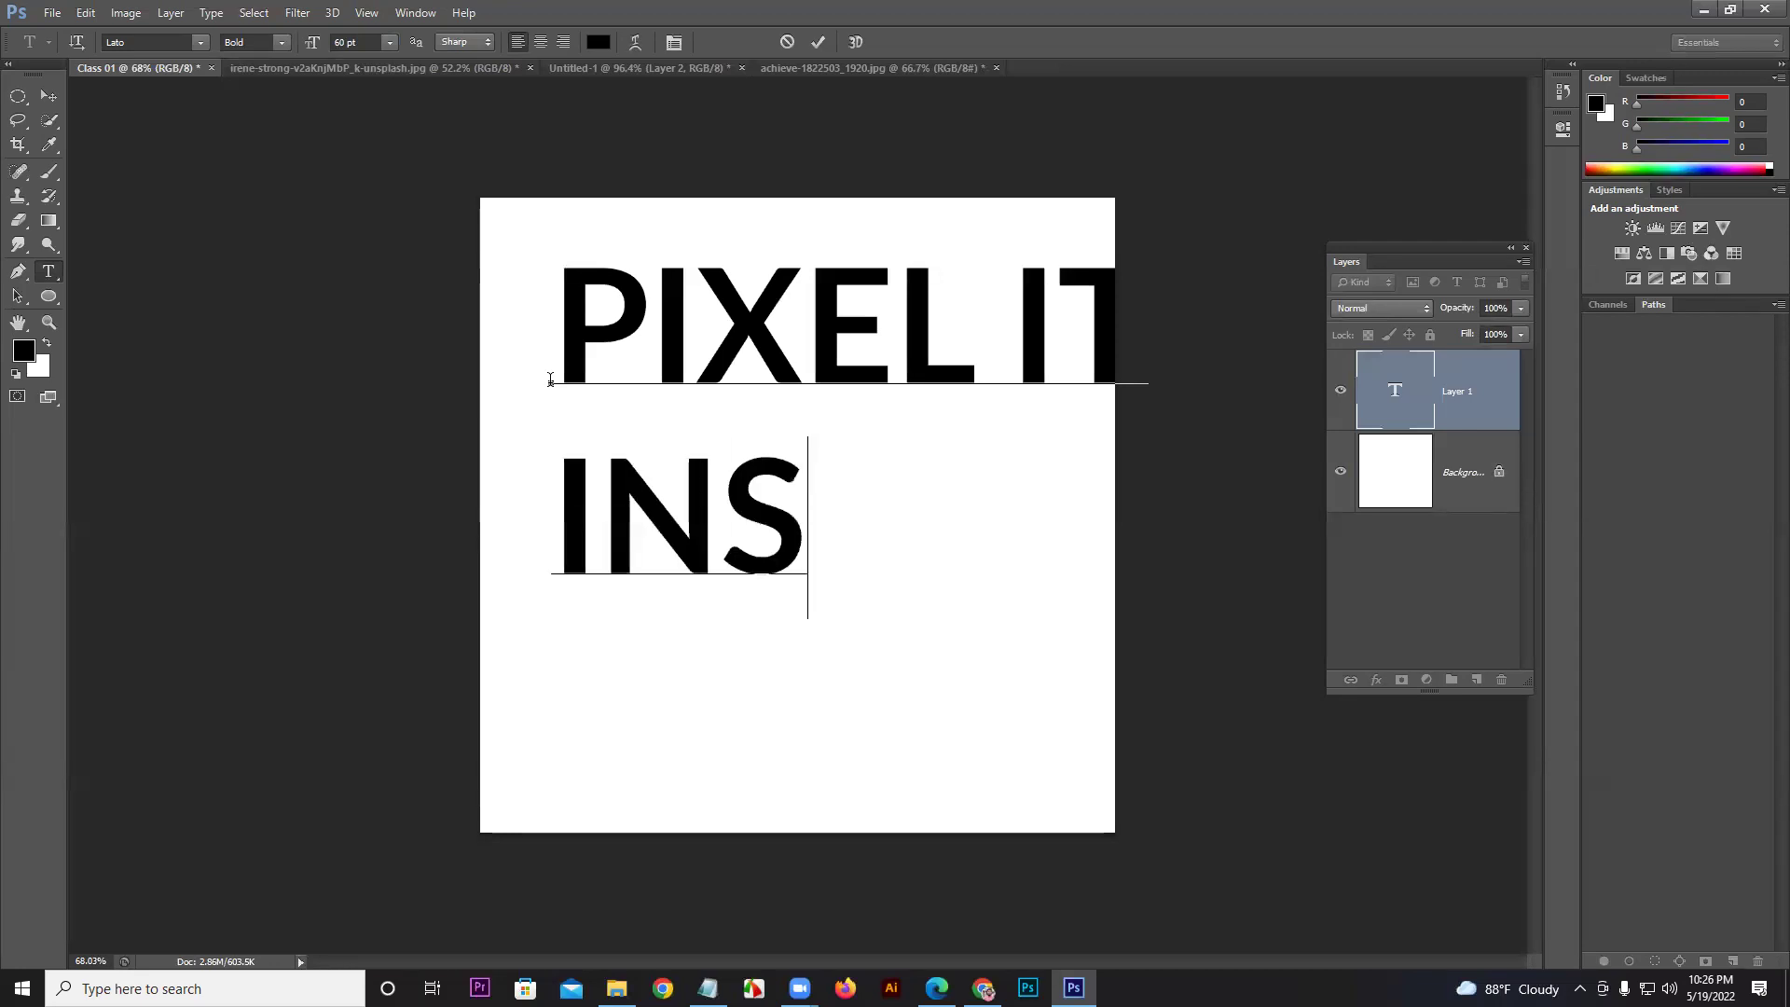
{"action": "type", "text": "TITUT"}
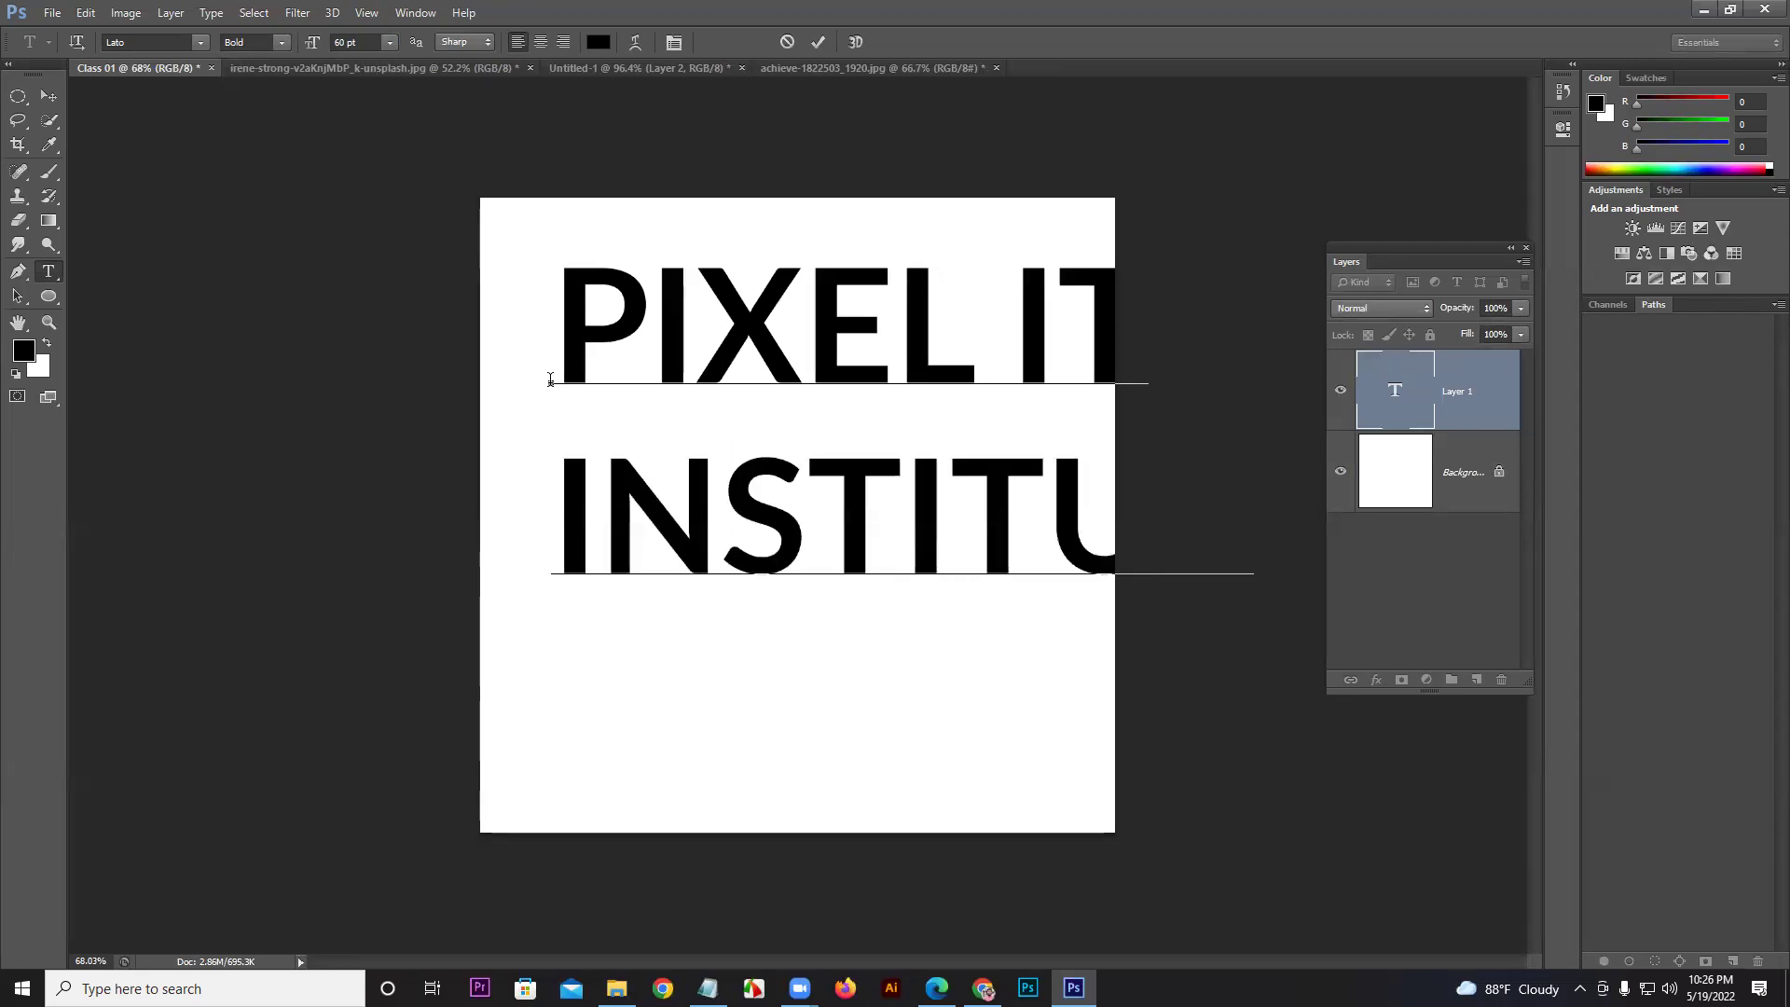
Step: Resize all the text to 48 pt, centre-align it, and commit the layer
{"action": "key", "text": "ctrl+a"}
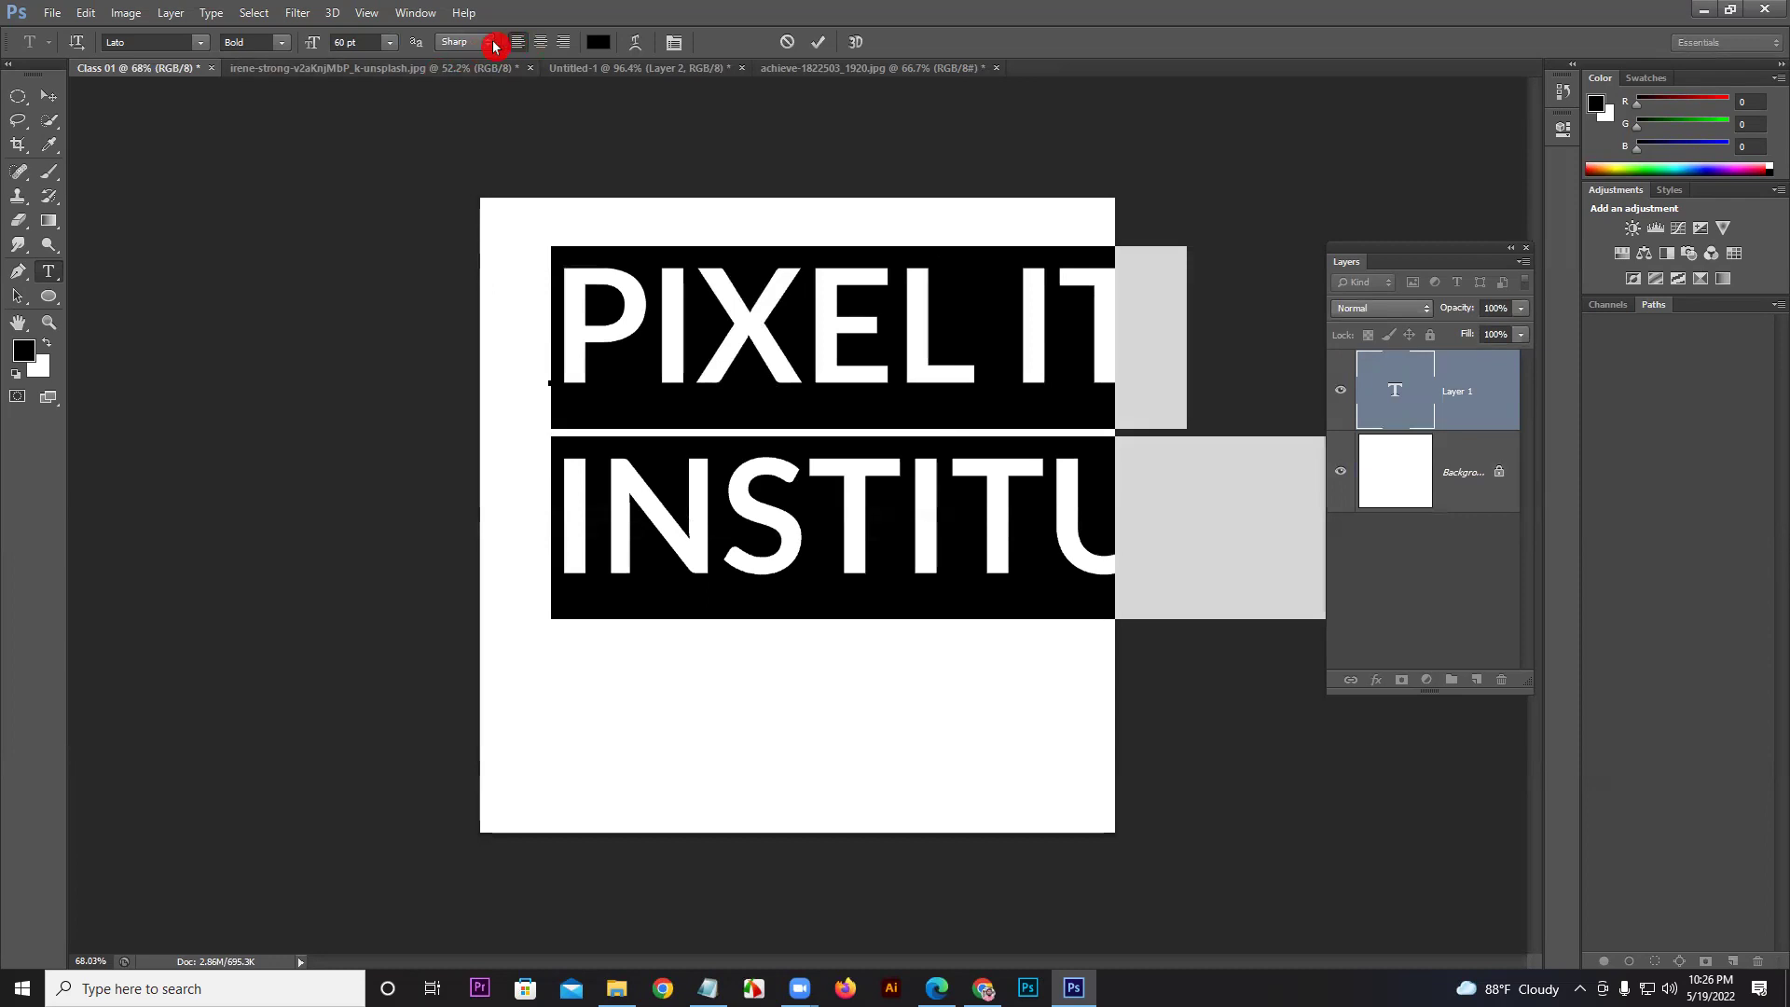
{"action": "left_click", "coordinate": [389, 55]}
{"action": "left_click", "coordinate": [381, 320]}
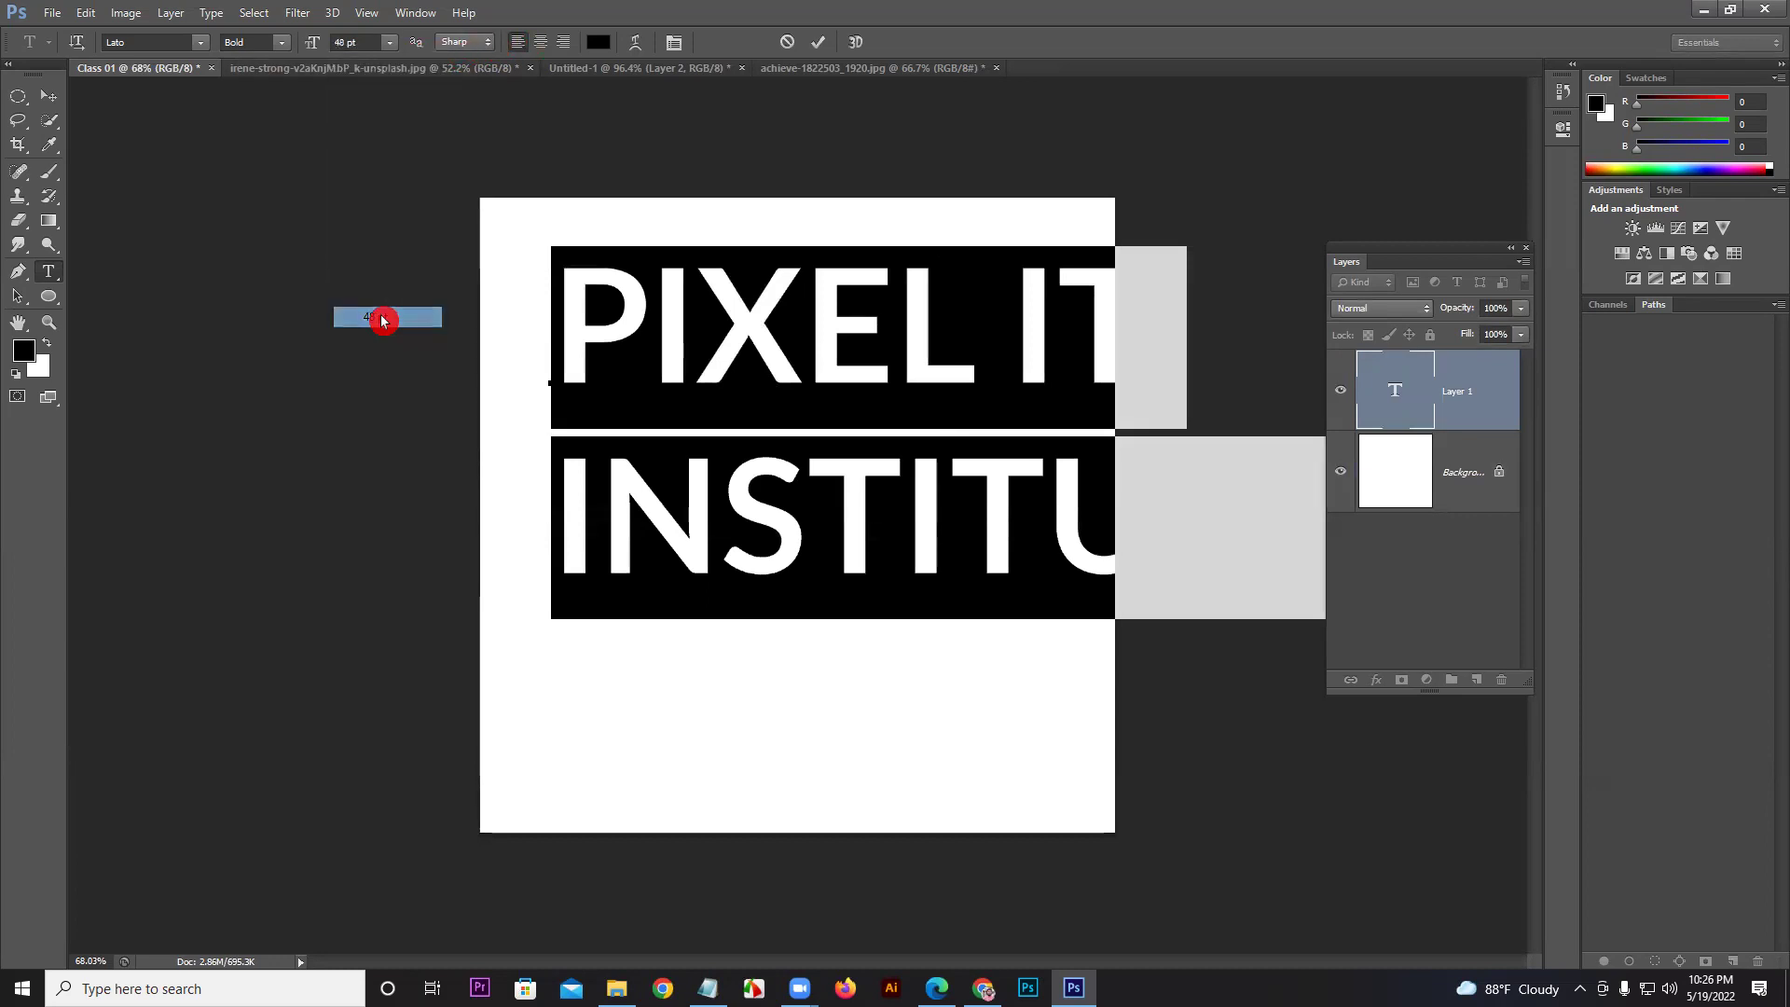
{"action": "left_click", "coordinate": [541, 42]}
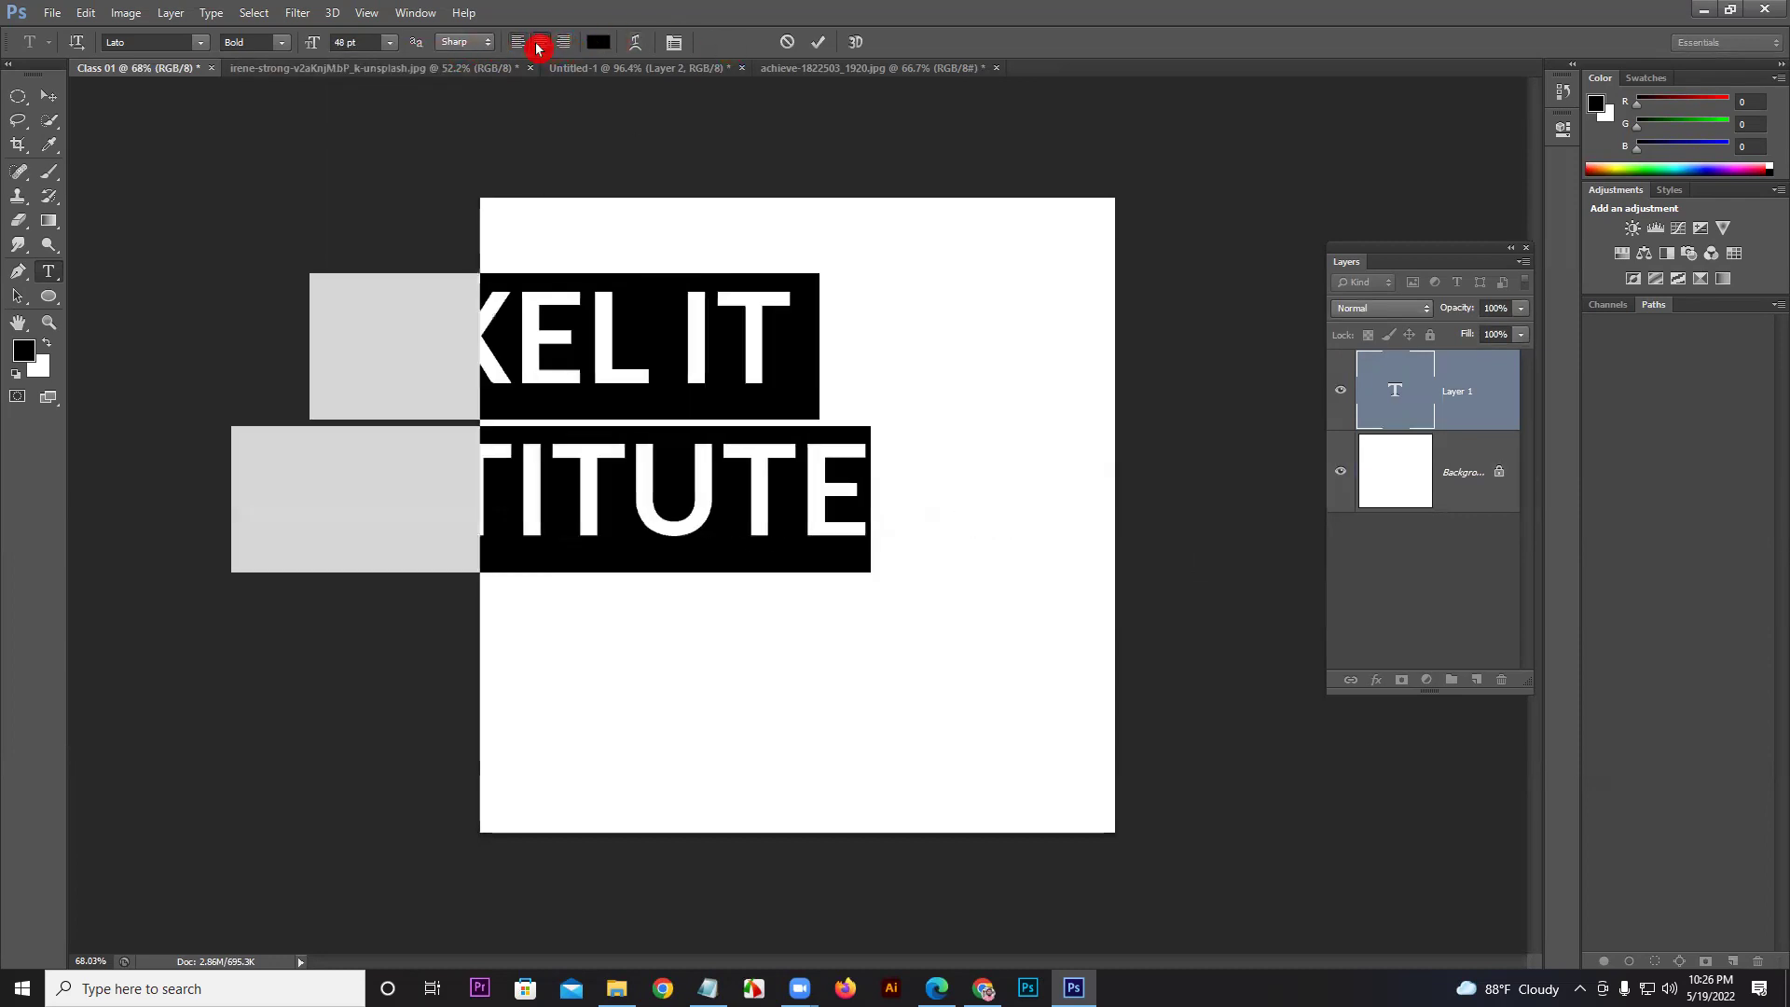
{"action": "left_click", "coordinate": [808, 44]}
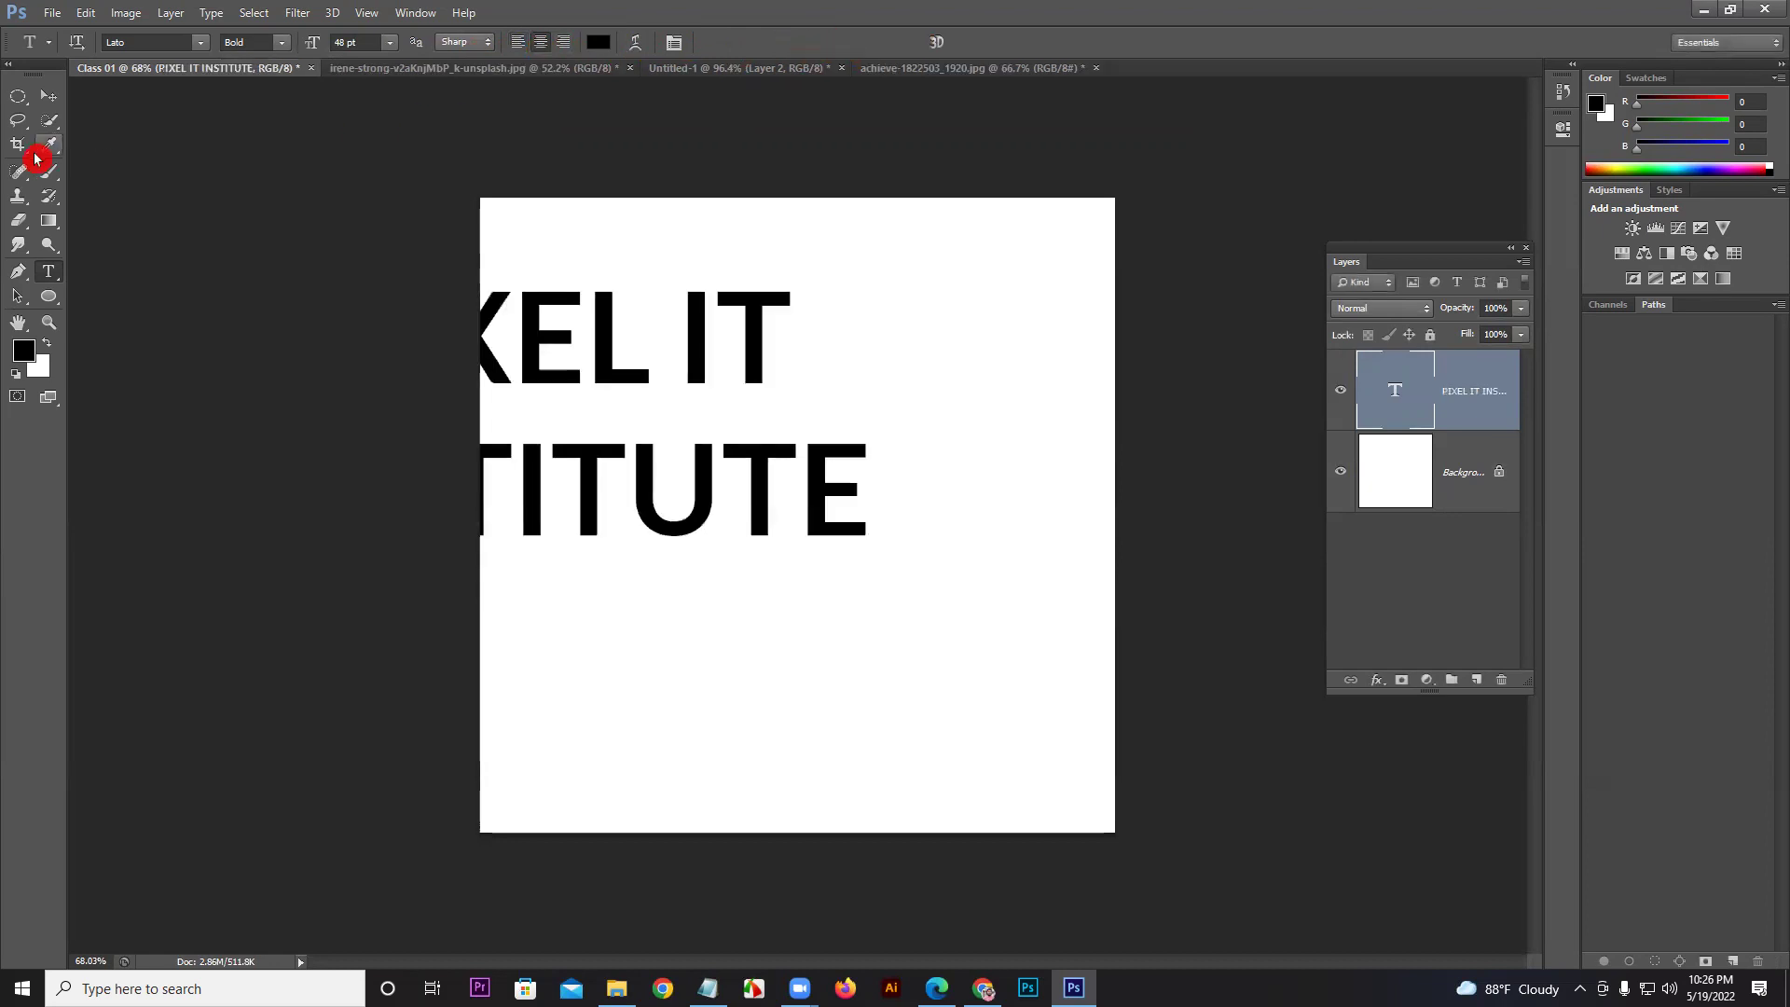
Step: Move the title to the canvas centre and scale it down to about 85%
{"action": "left_click", "coordinate": [48, 96]}
{"action": "left_click_drag", "start_coordinate": [595, 322], "coordinate": [852, 427]}
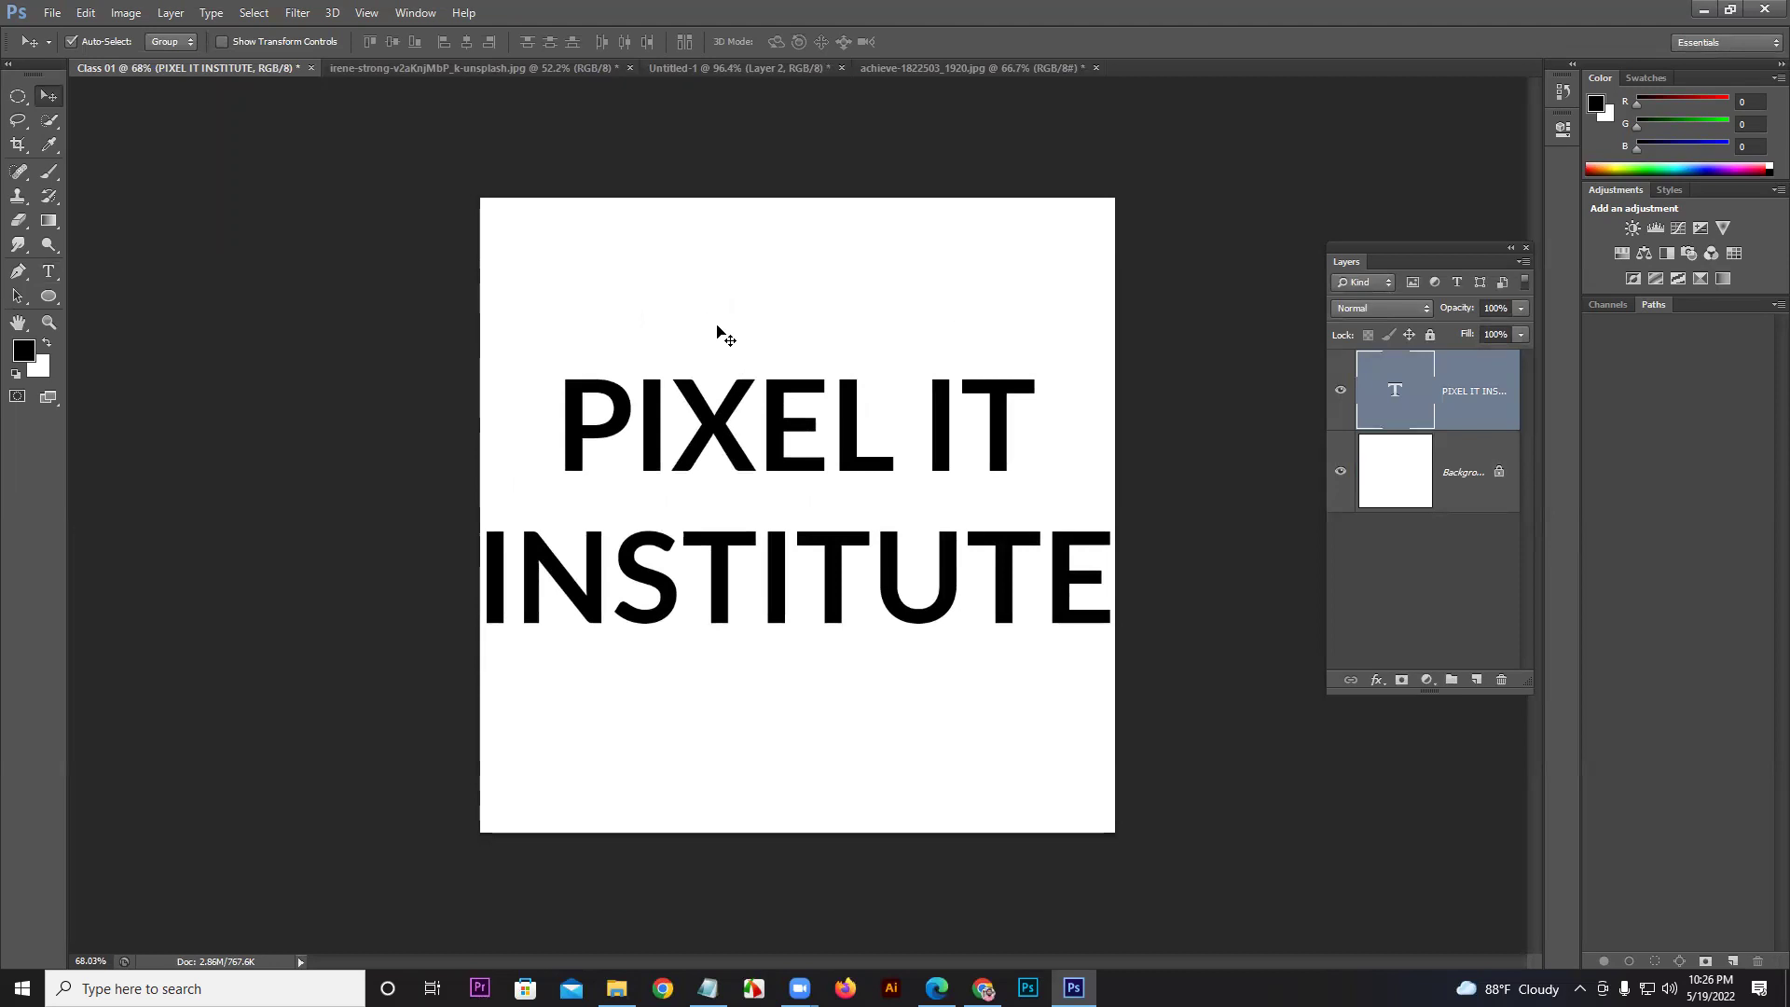
{"action": "key", "text": "ctrl+t"}
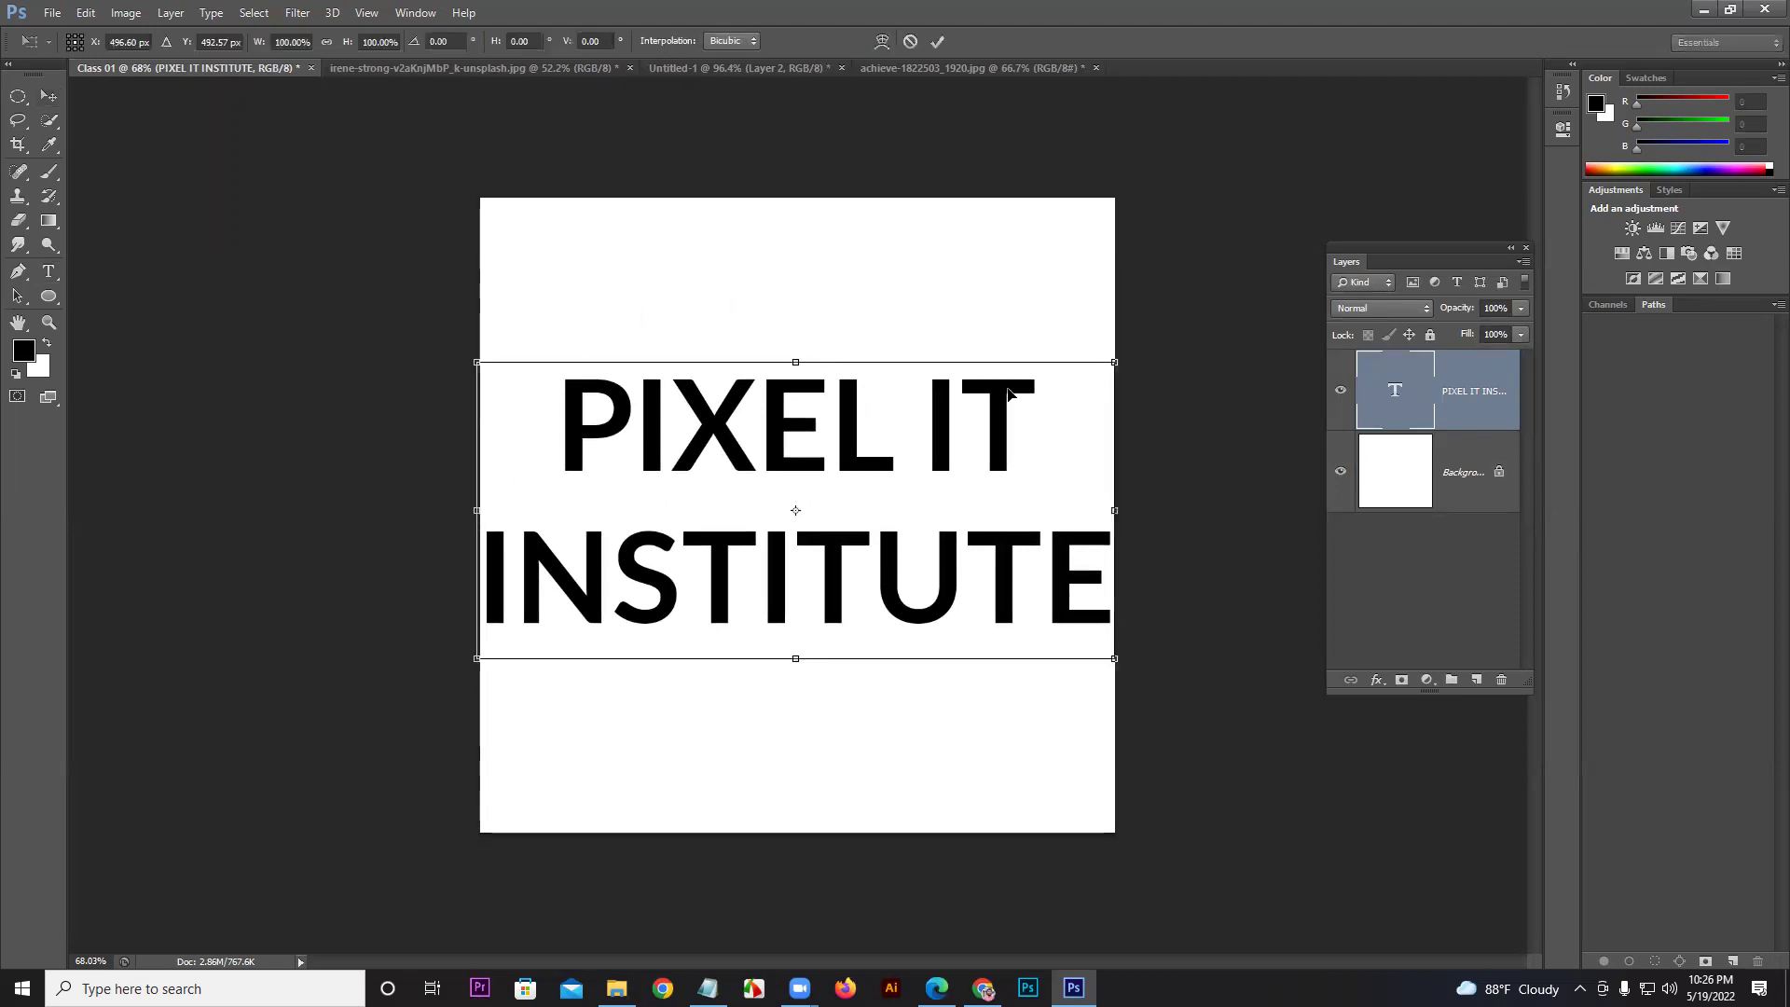
{"action": "left_click_drag", "start_coordinate": [1117, 362], "coordinate": [1022, 408]}
{"action": "left_click_drag", "start_coordinate": [939, 453], "coordinate": [971, 437]}
{"action": "key", "text": "Return"}
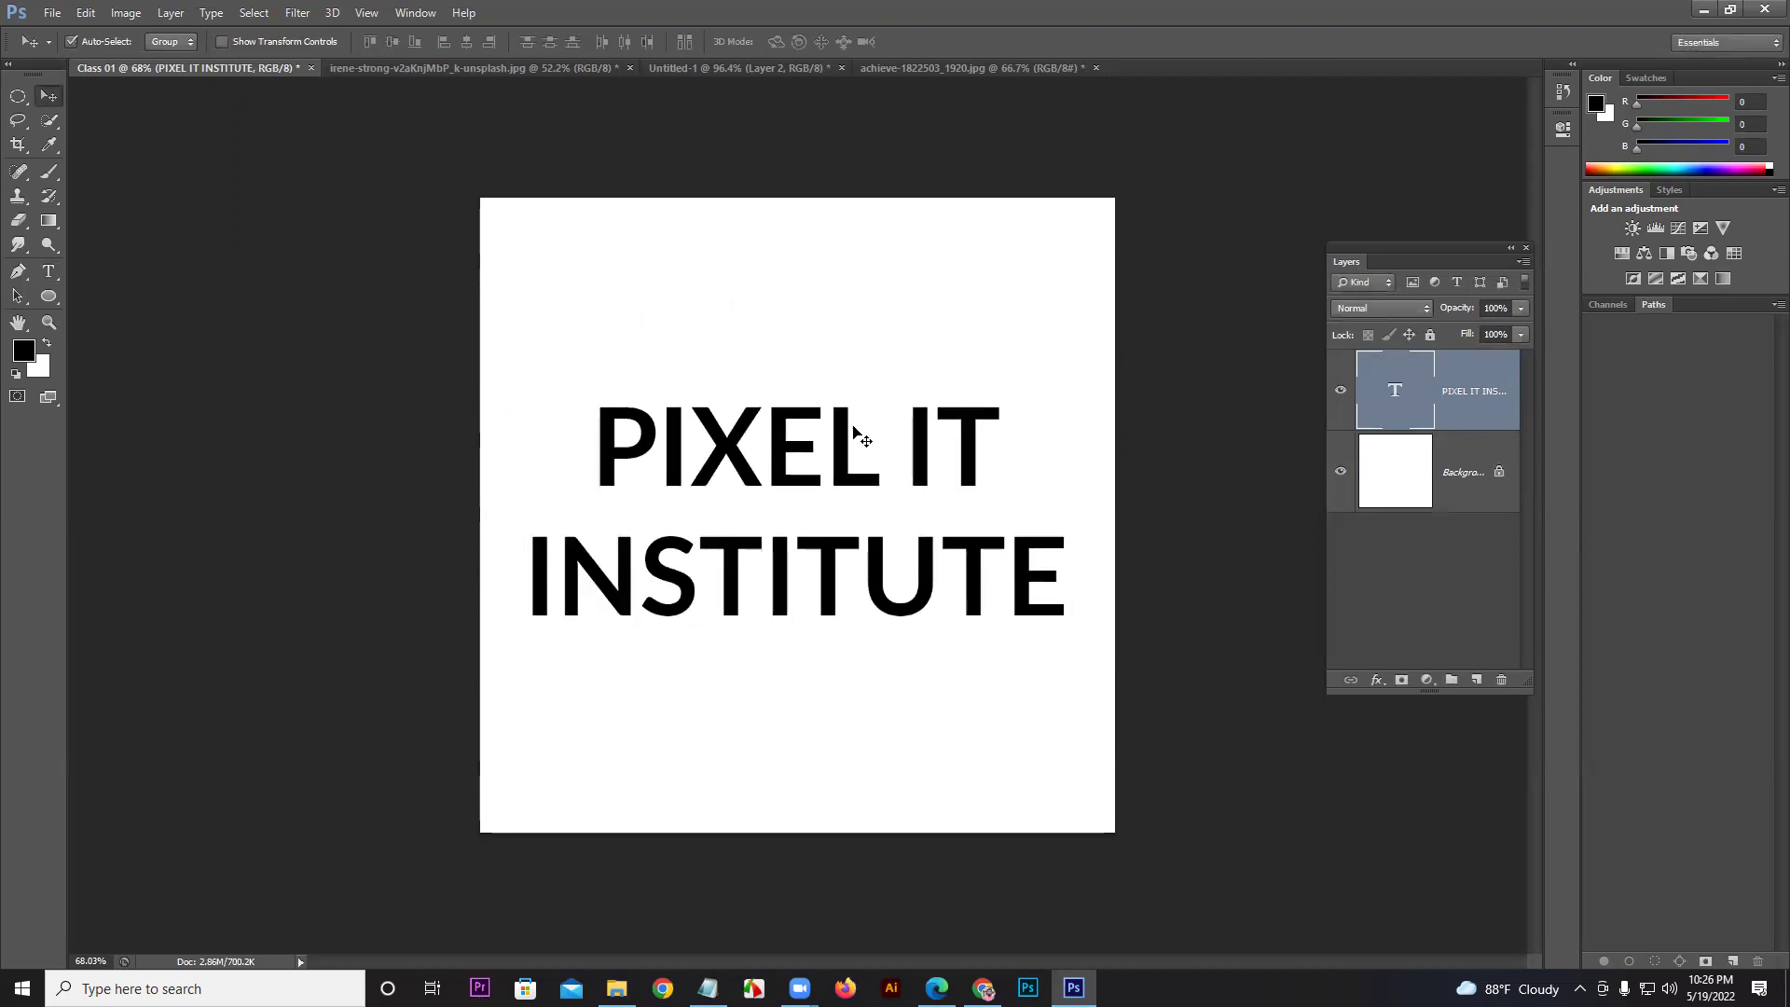
{"action": "left_click_drag", "start_coordinate": [843, 456], "coordinate": [843, 430]}
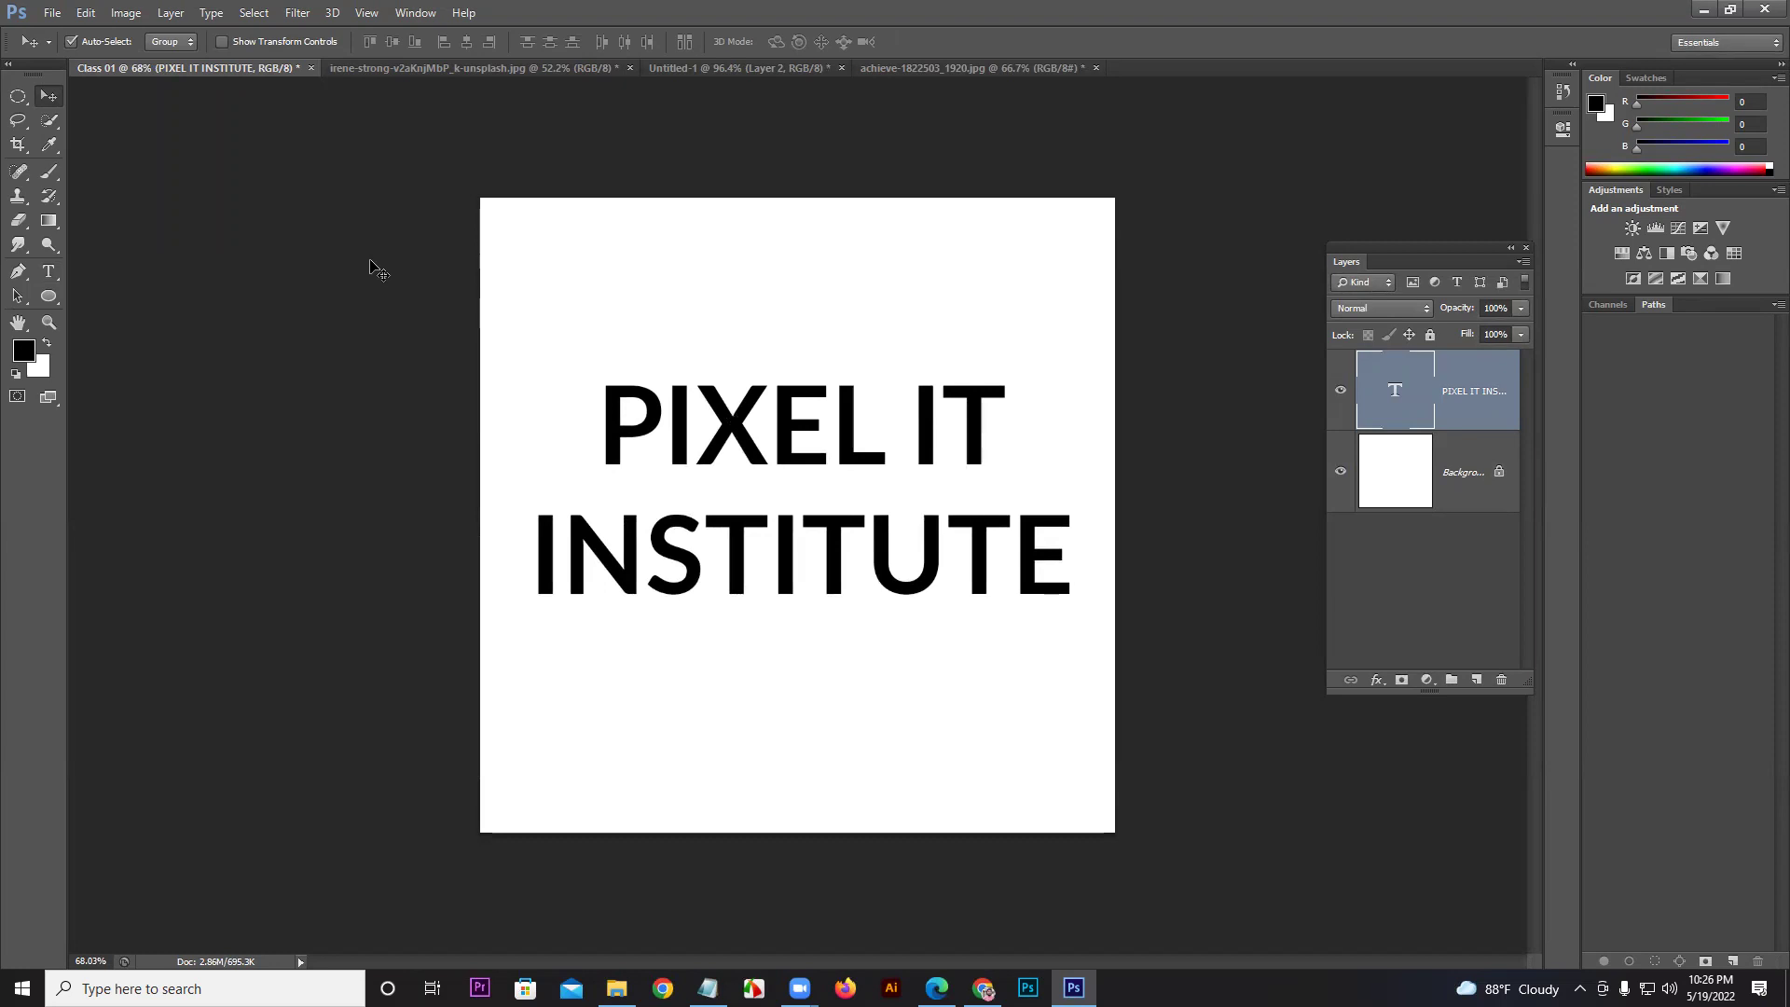
Step: Briefly check the Character panel, then raise the title about 39 px above centre
{"action": "left_click", "coordinate": [403, 14]}
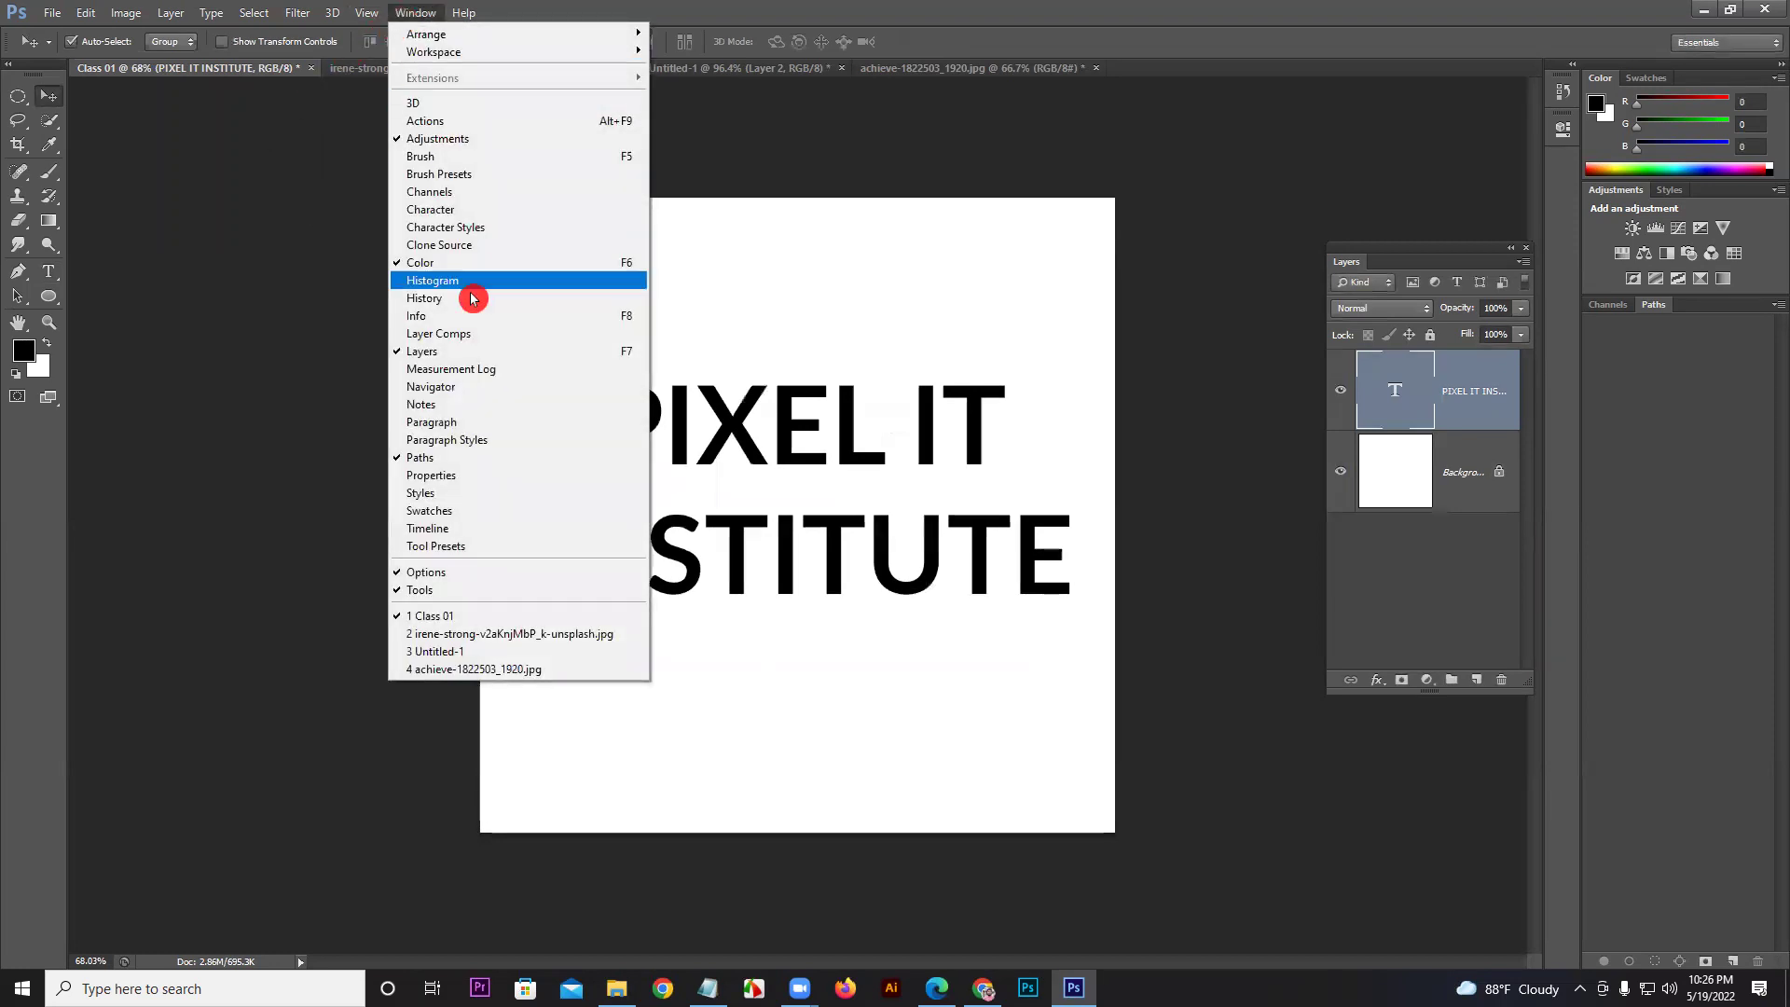
{"action": "left_click", "coordinate": [430, 211]}
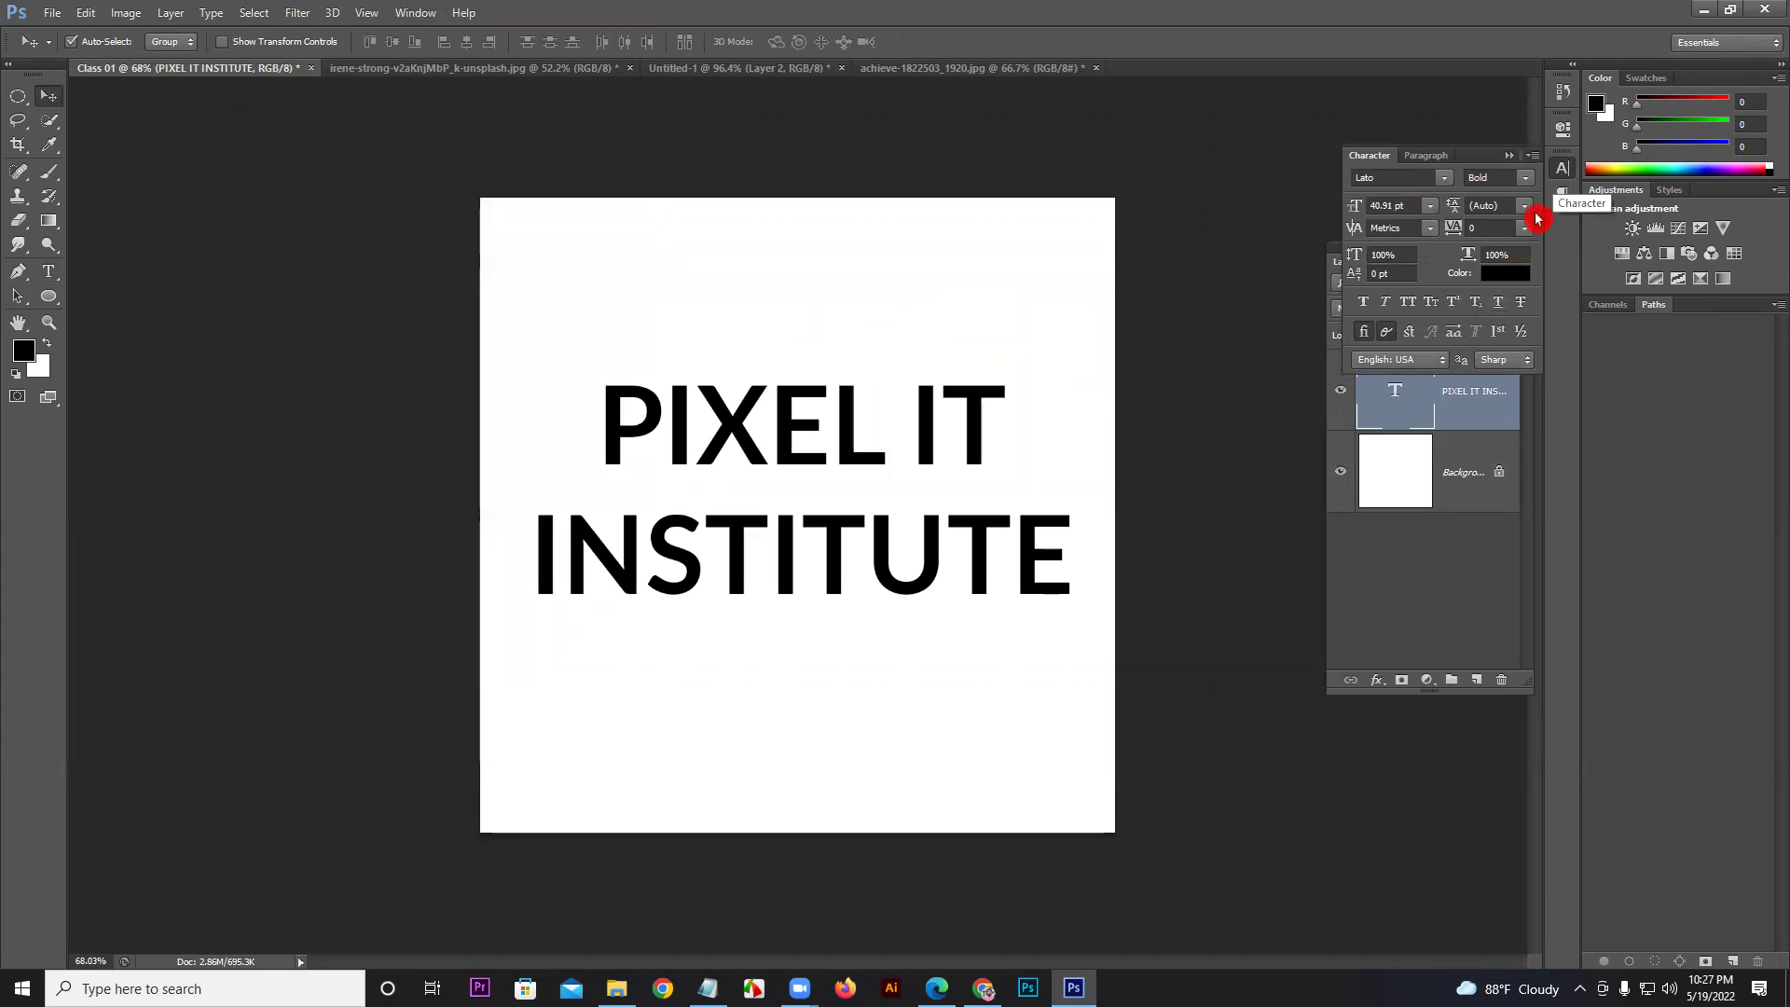
{"action": "left_click", "coordinate": [1513, 160]}
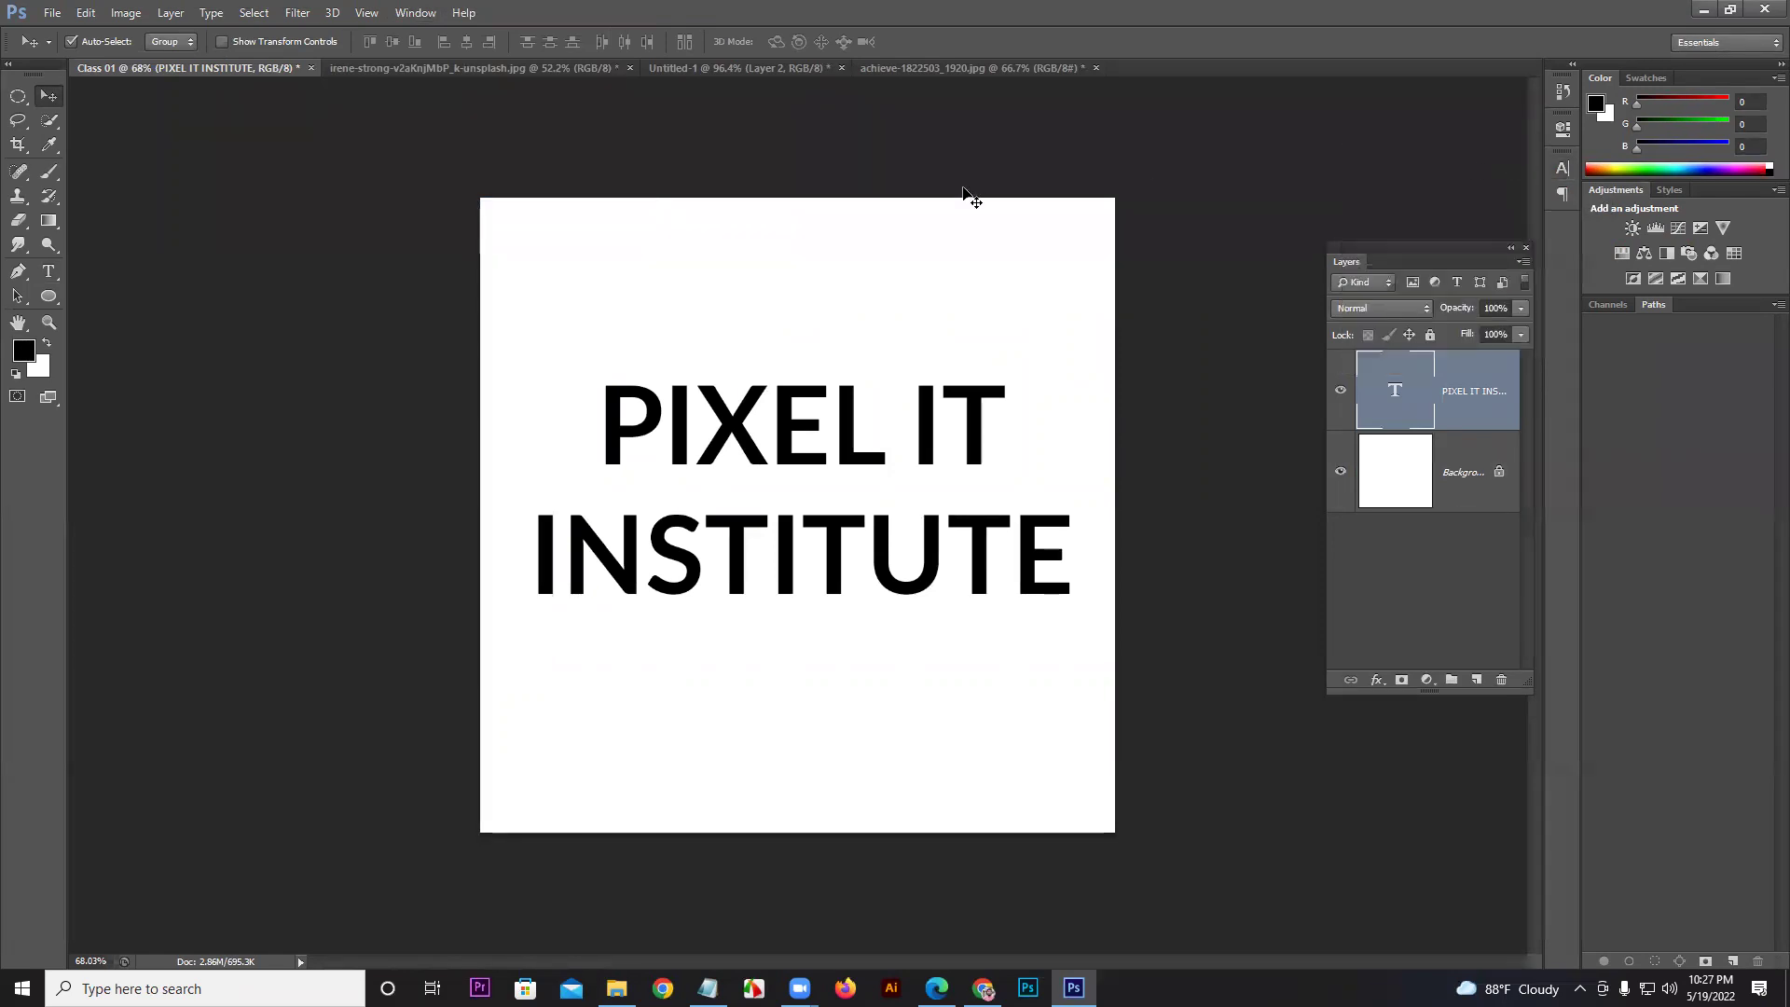
{"action": "left_click_drag", "start_coordinate": [912, 419], "coordinate": [925, 376]}
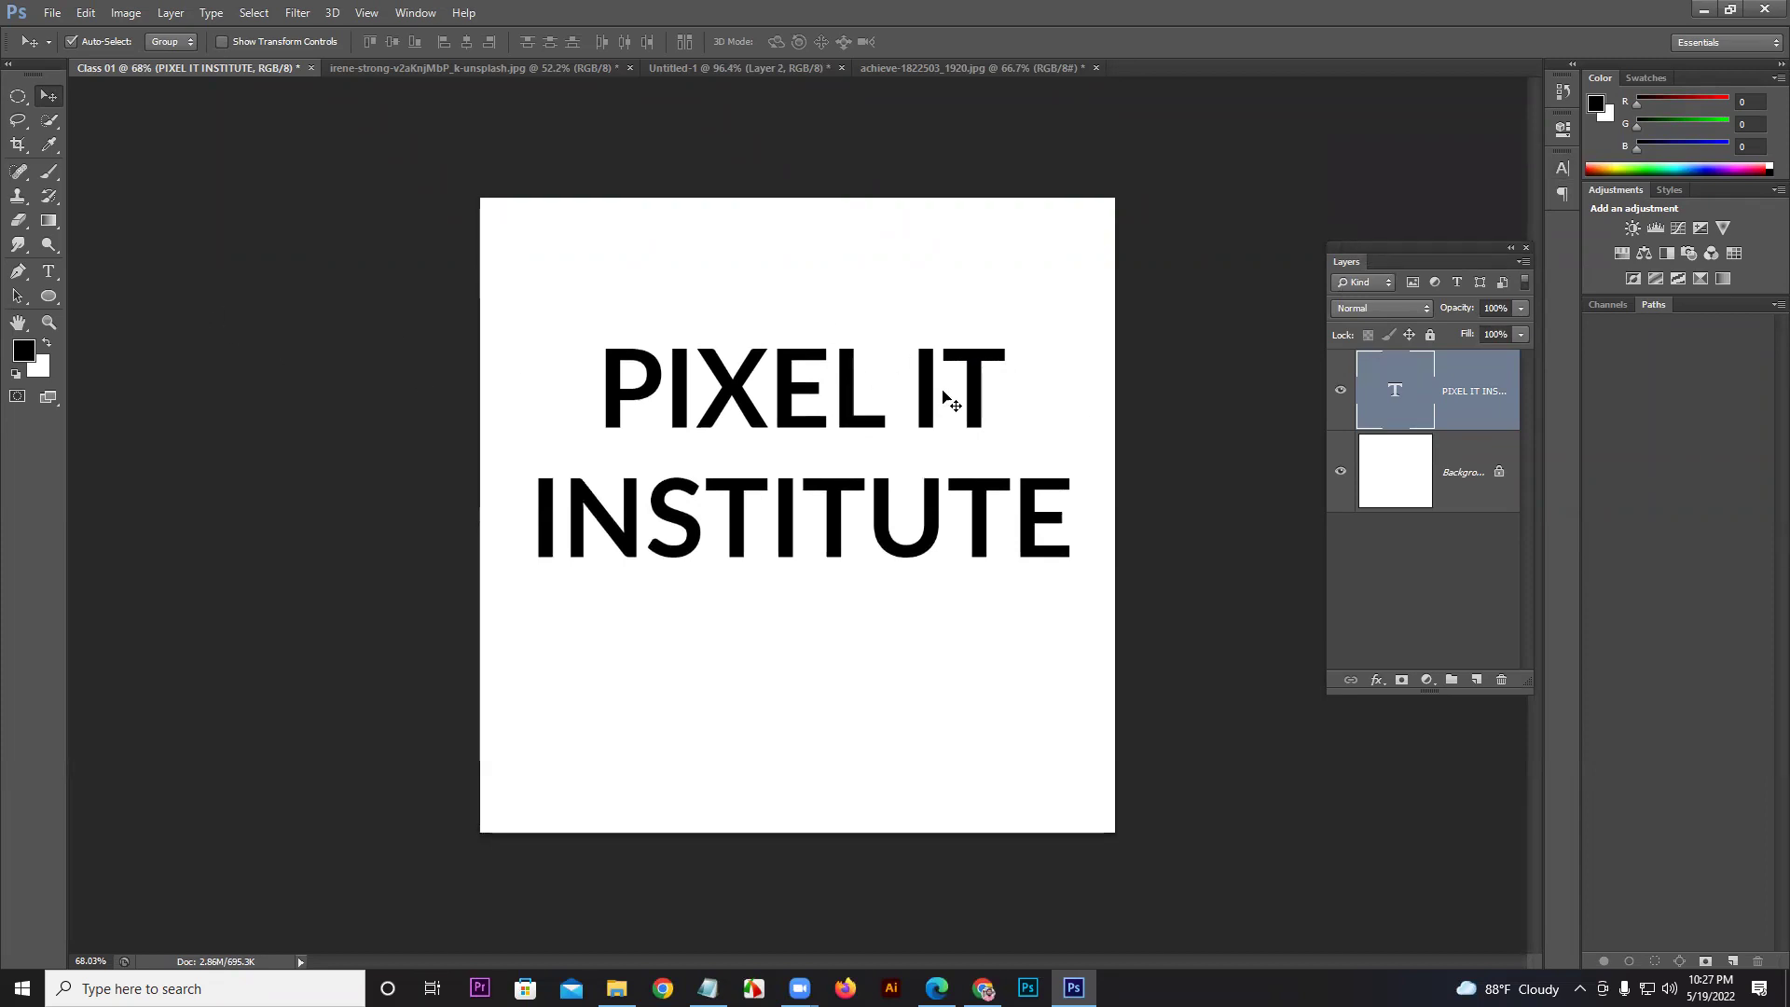
Step: Hide the horizontal title and add top-aligned vertical text 'PIXEL IT INSTITUT'
{"action": "left_click", "coordinate": [1341, 390]}
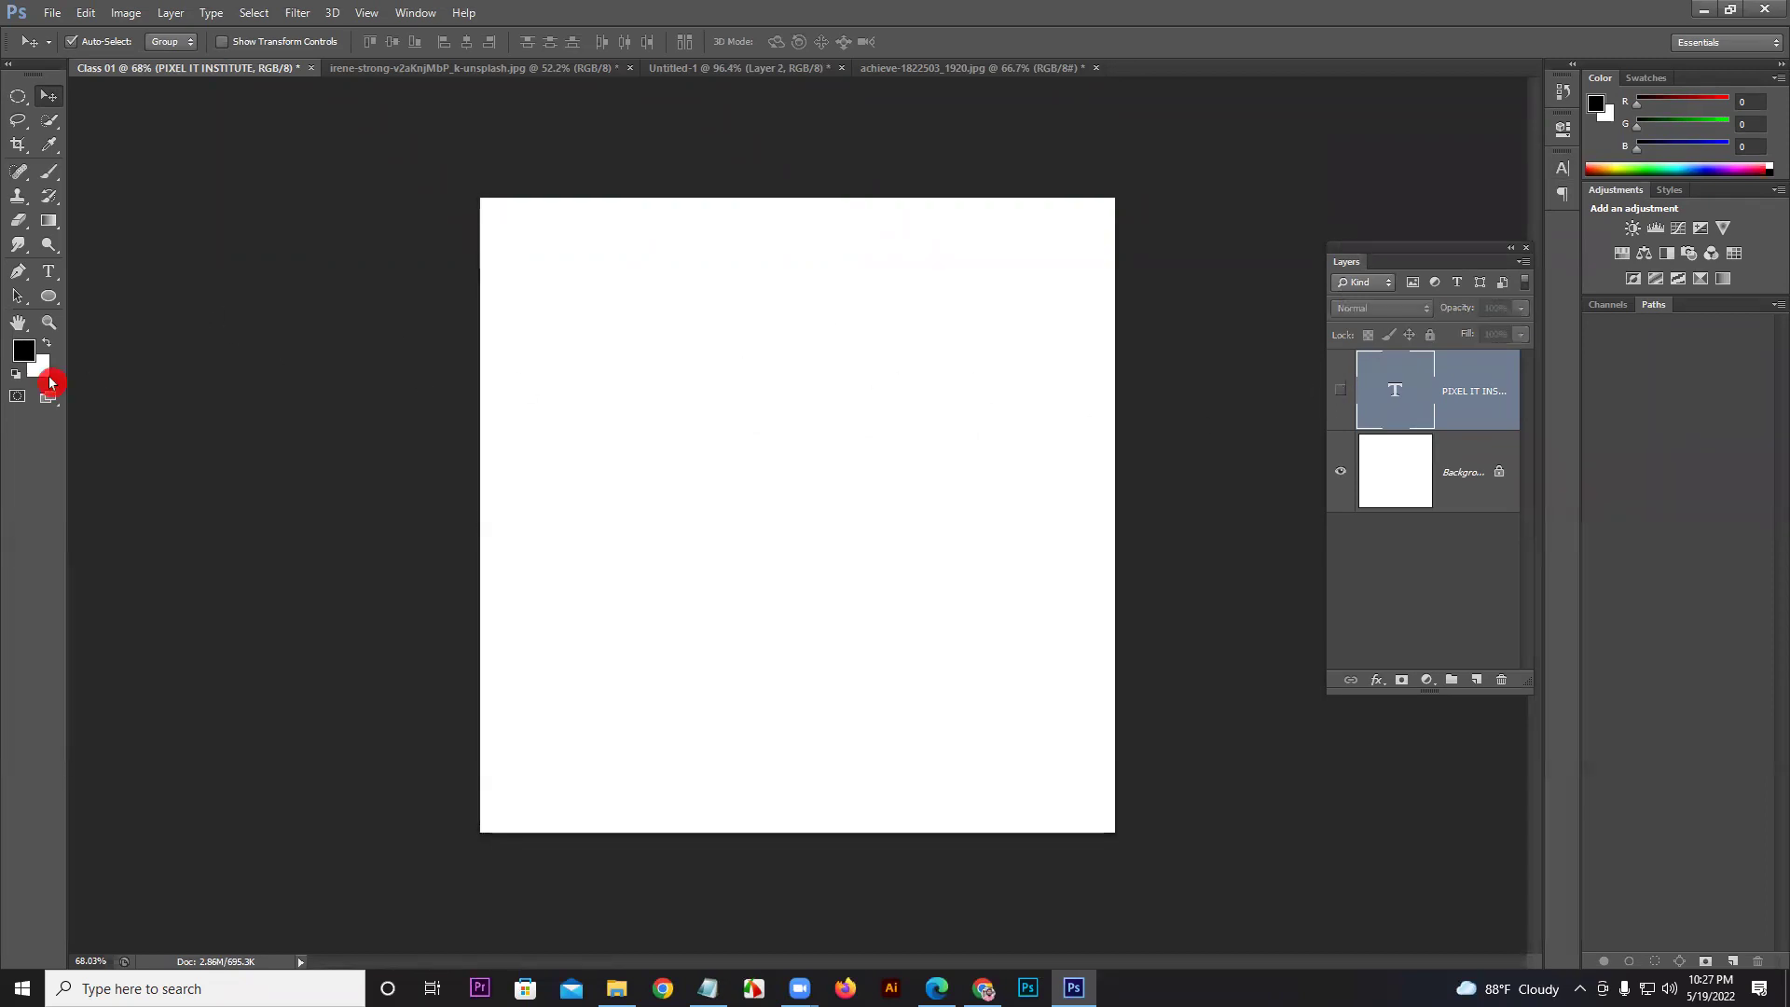
{"action": "left_click_drag", "start_coordinate": [48, 272], "coordinate": [144, 288]}
{"action": "left_click", "coordinate": [995, 262]}
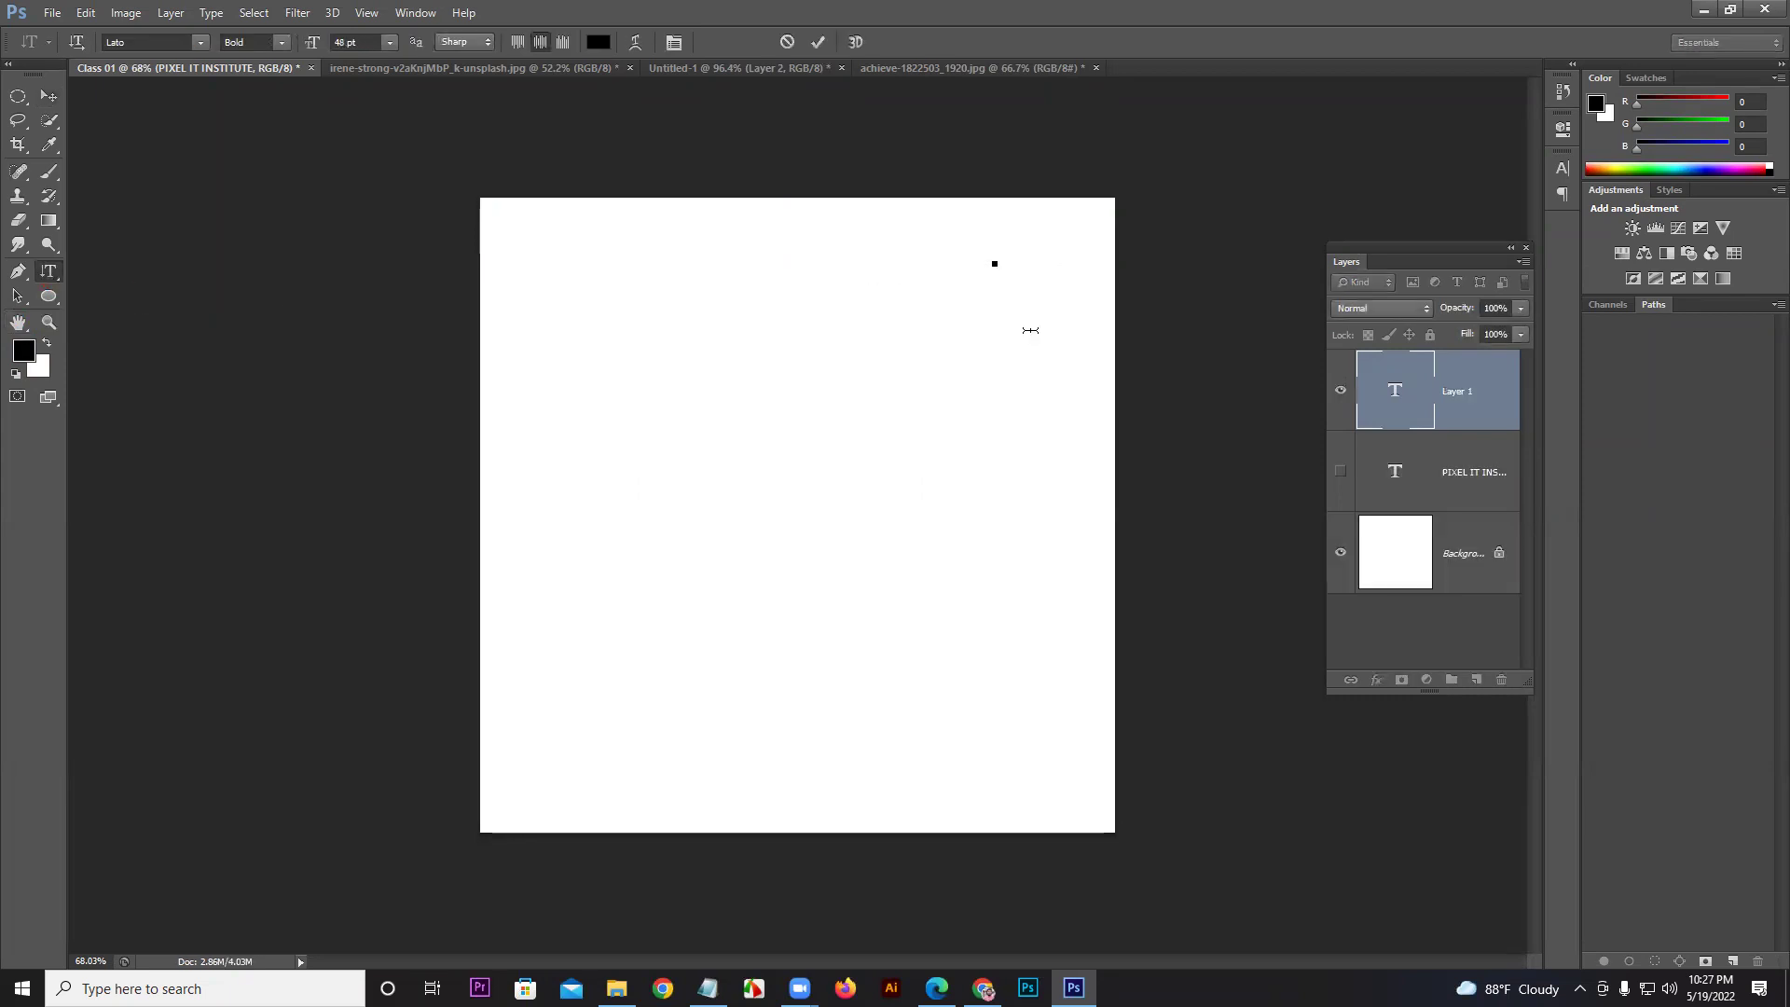
{"action": "type", "text": "PI"}
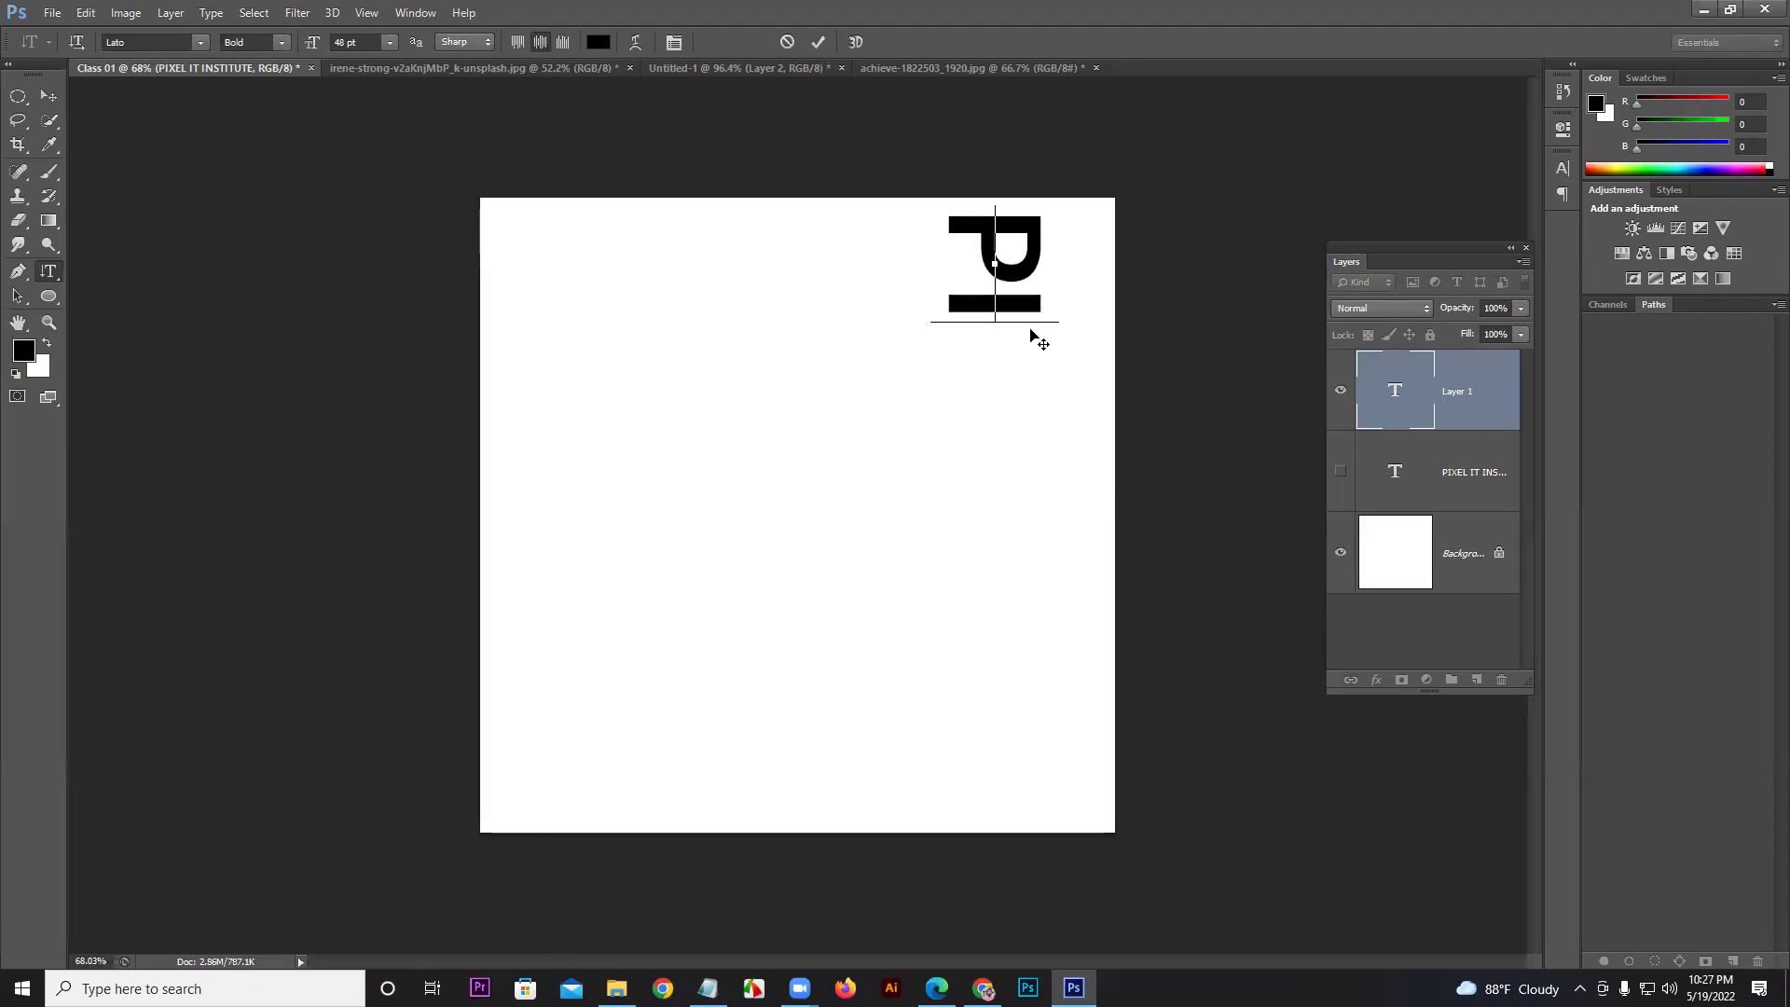
{"action": "left_click", "coordinate": [518, 43]}
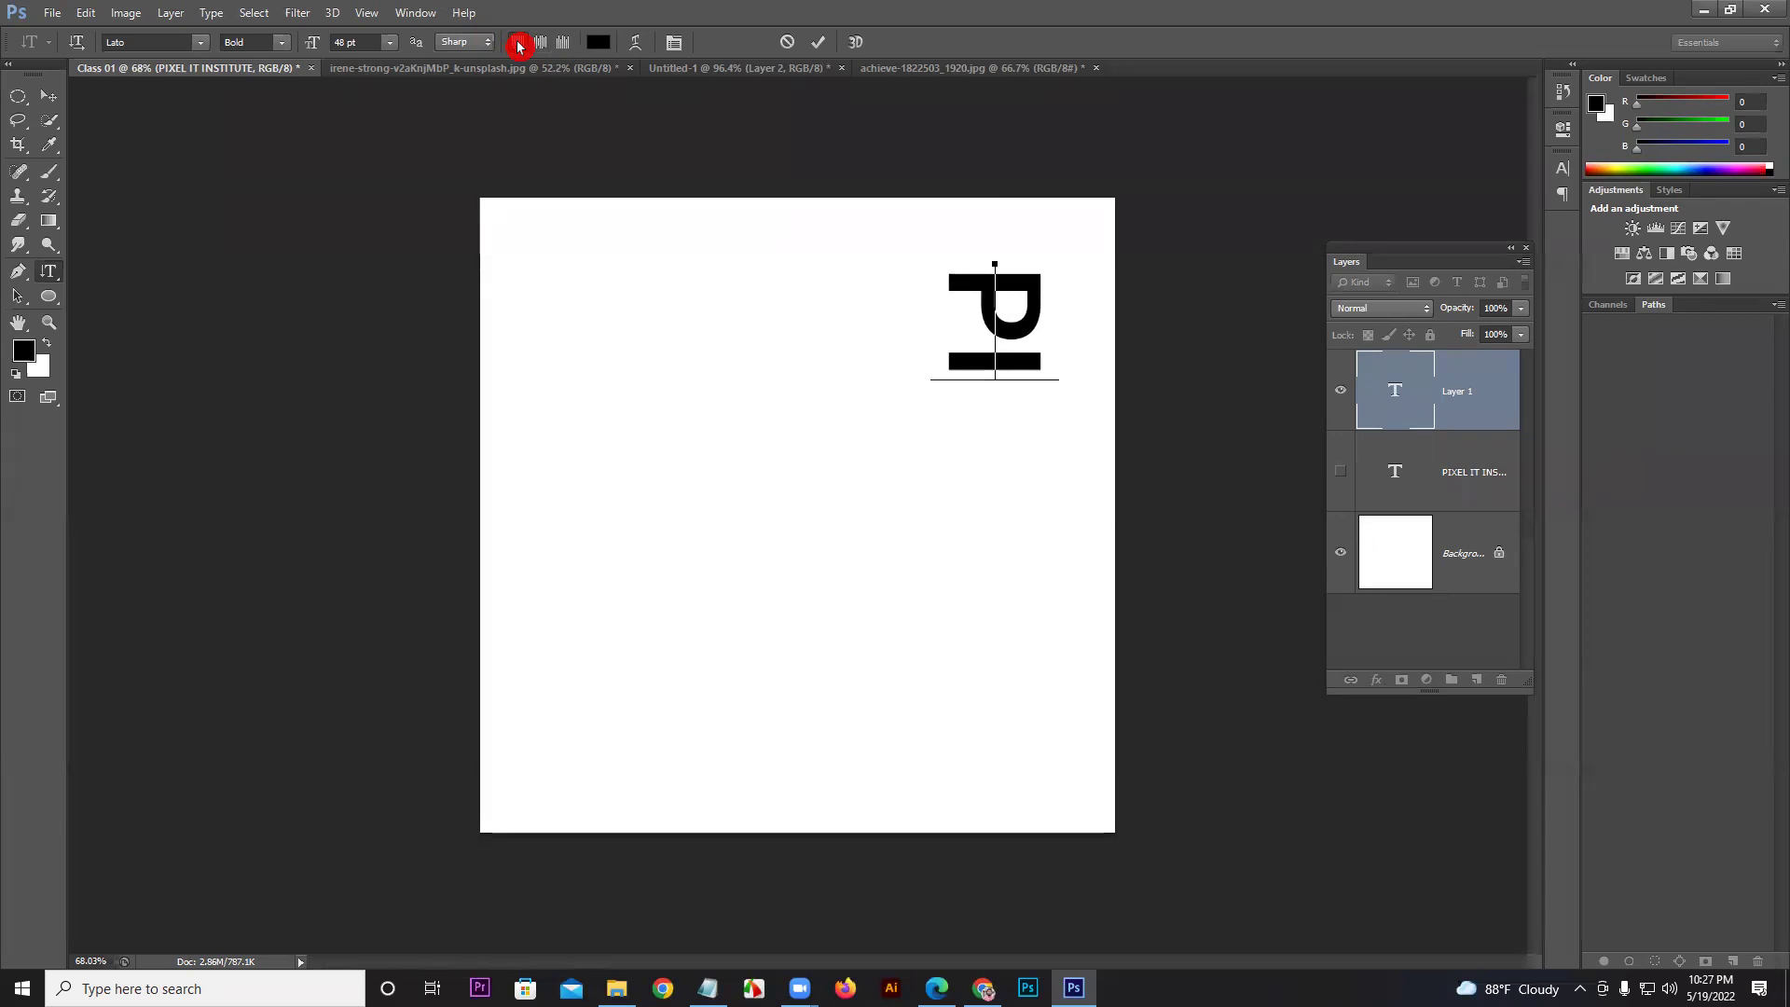
{"action": "type", "text": "XEL "}
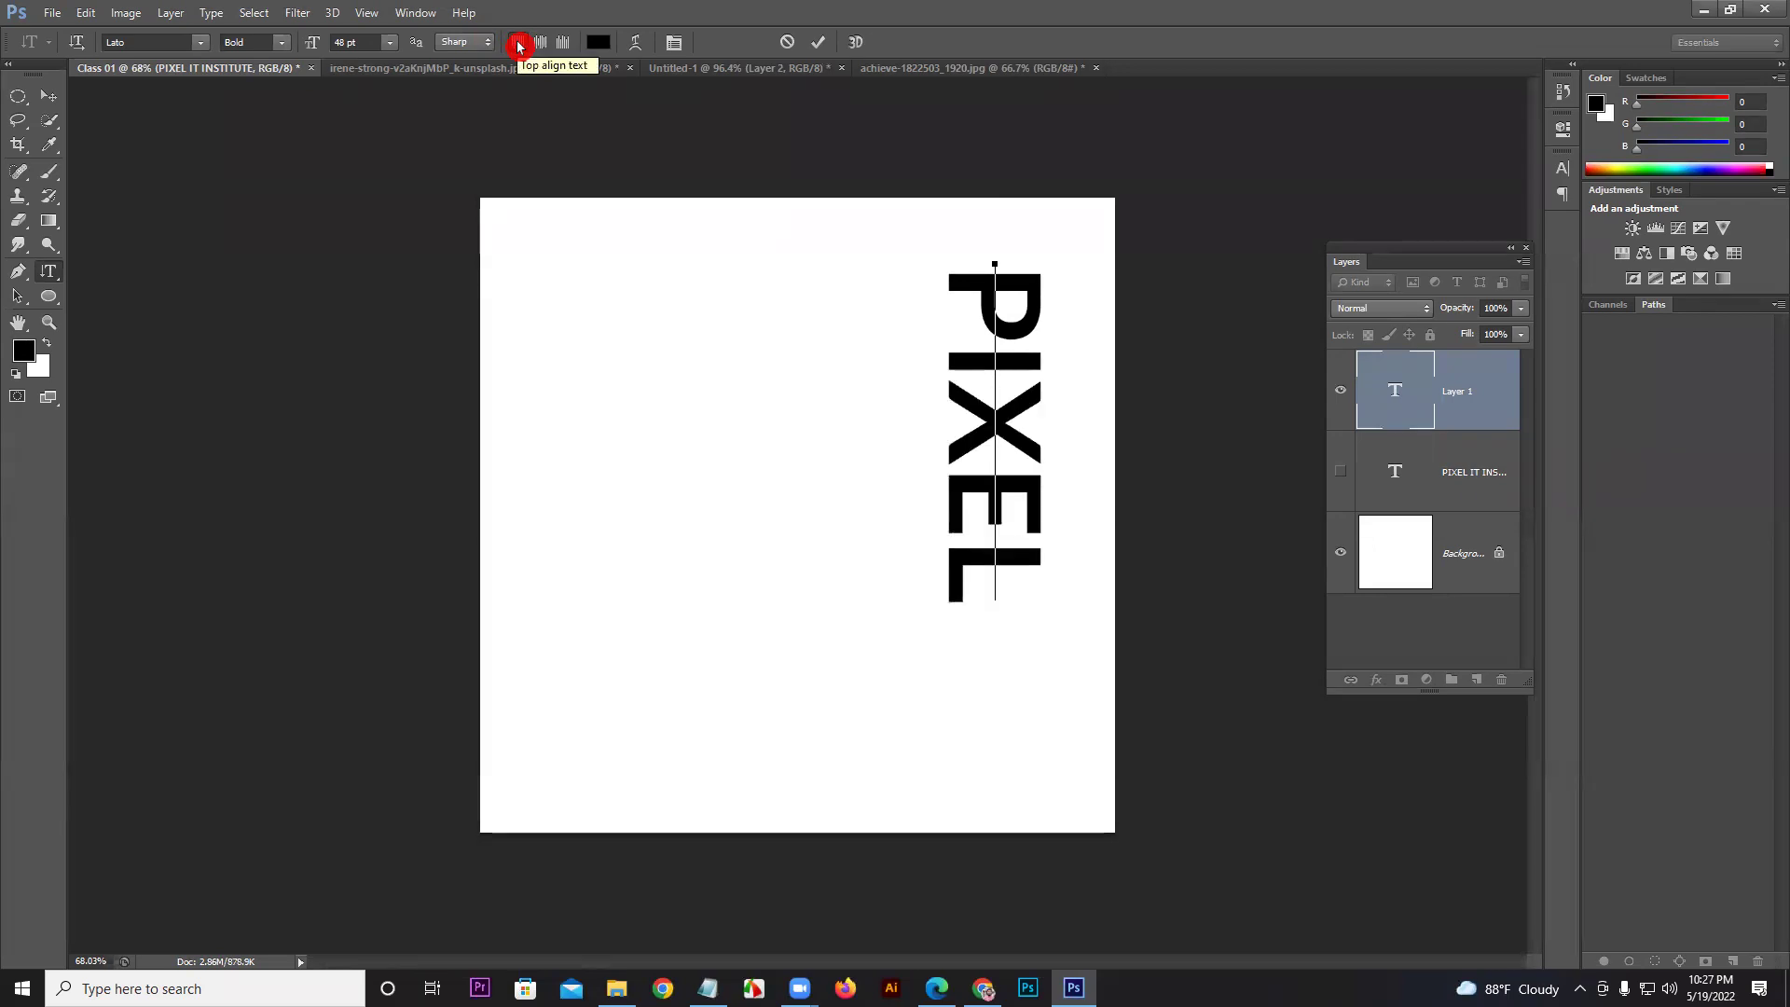
{"action": "type", "text": "I"}
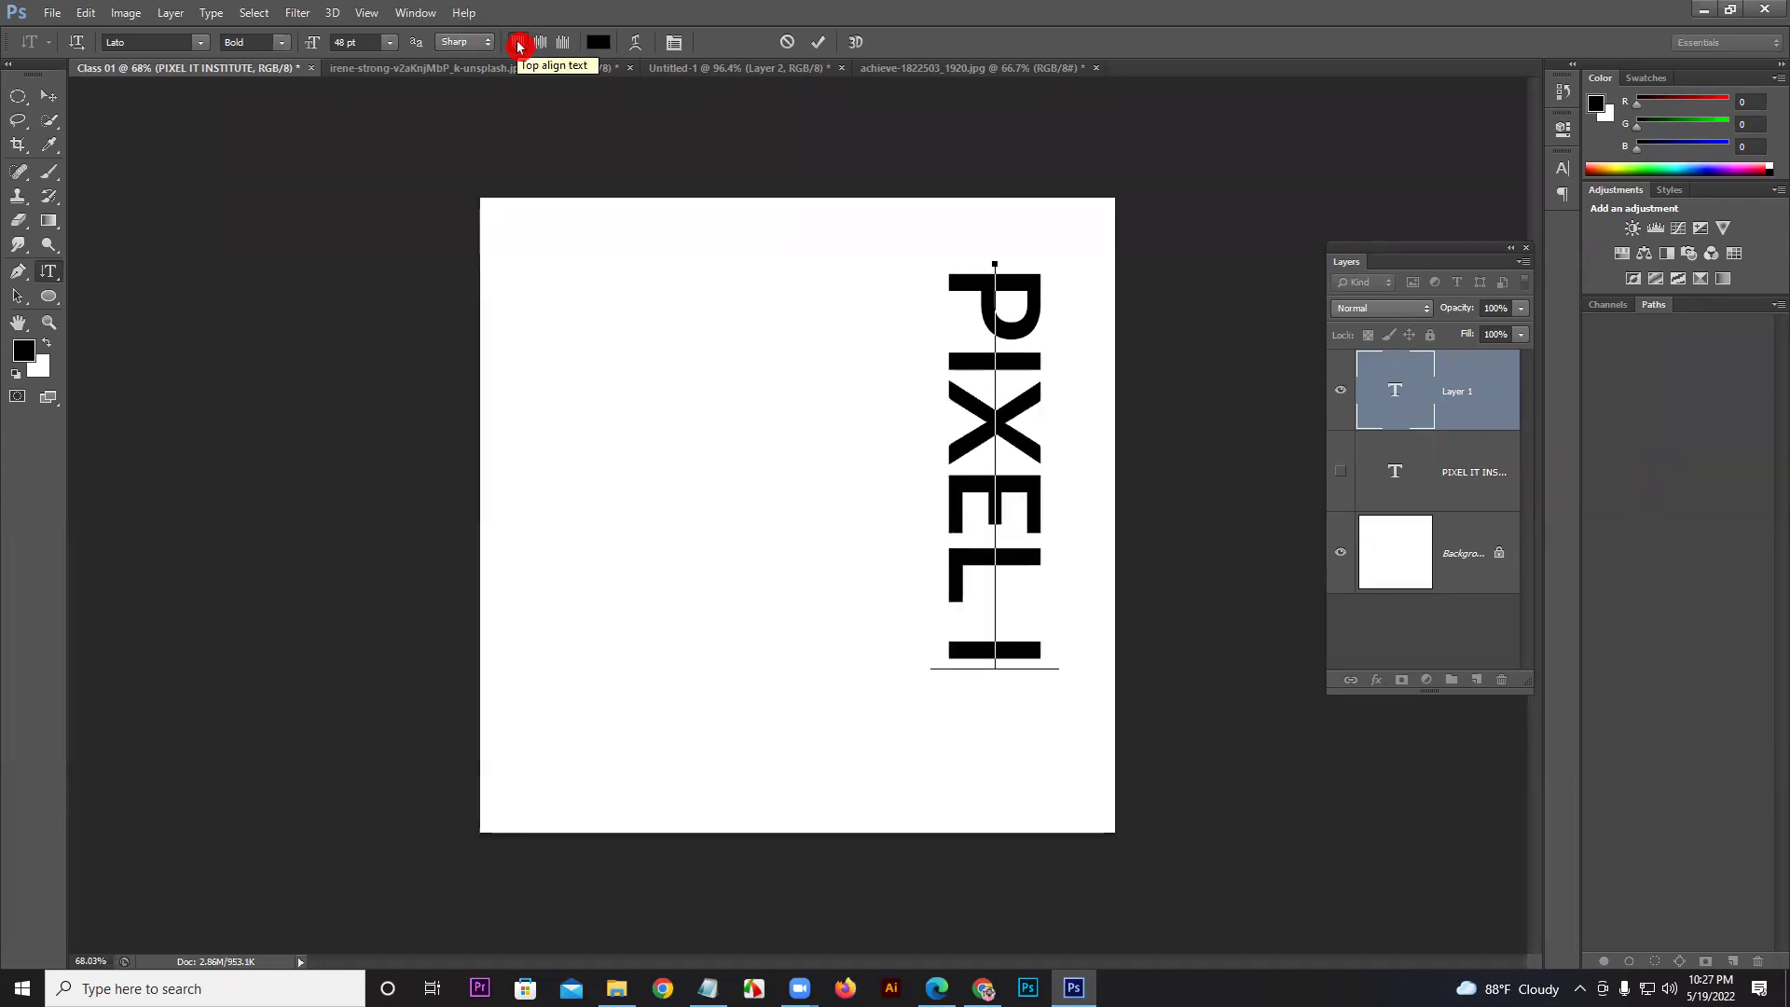
{"action": "type", "text": "T I"}
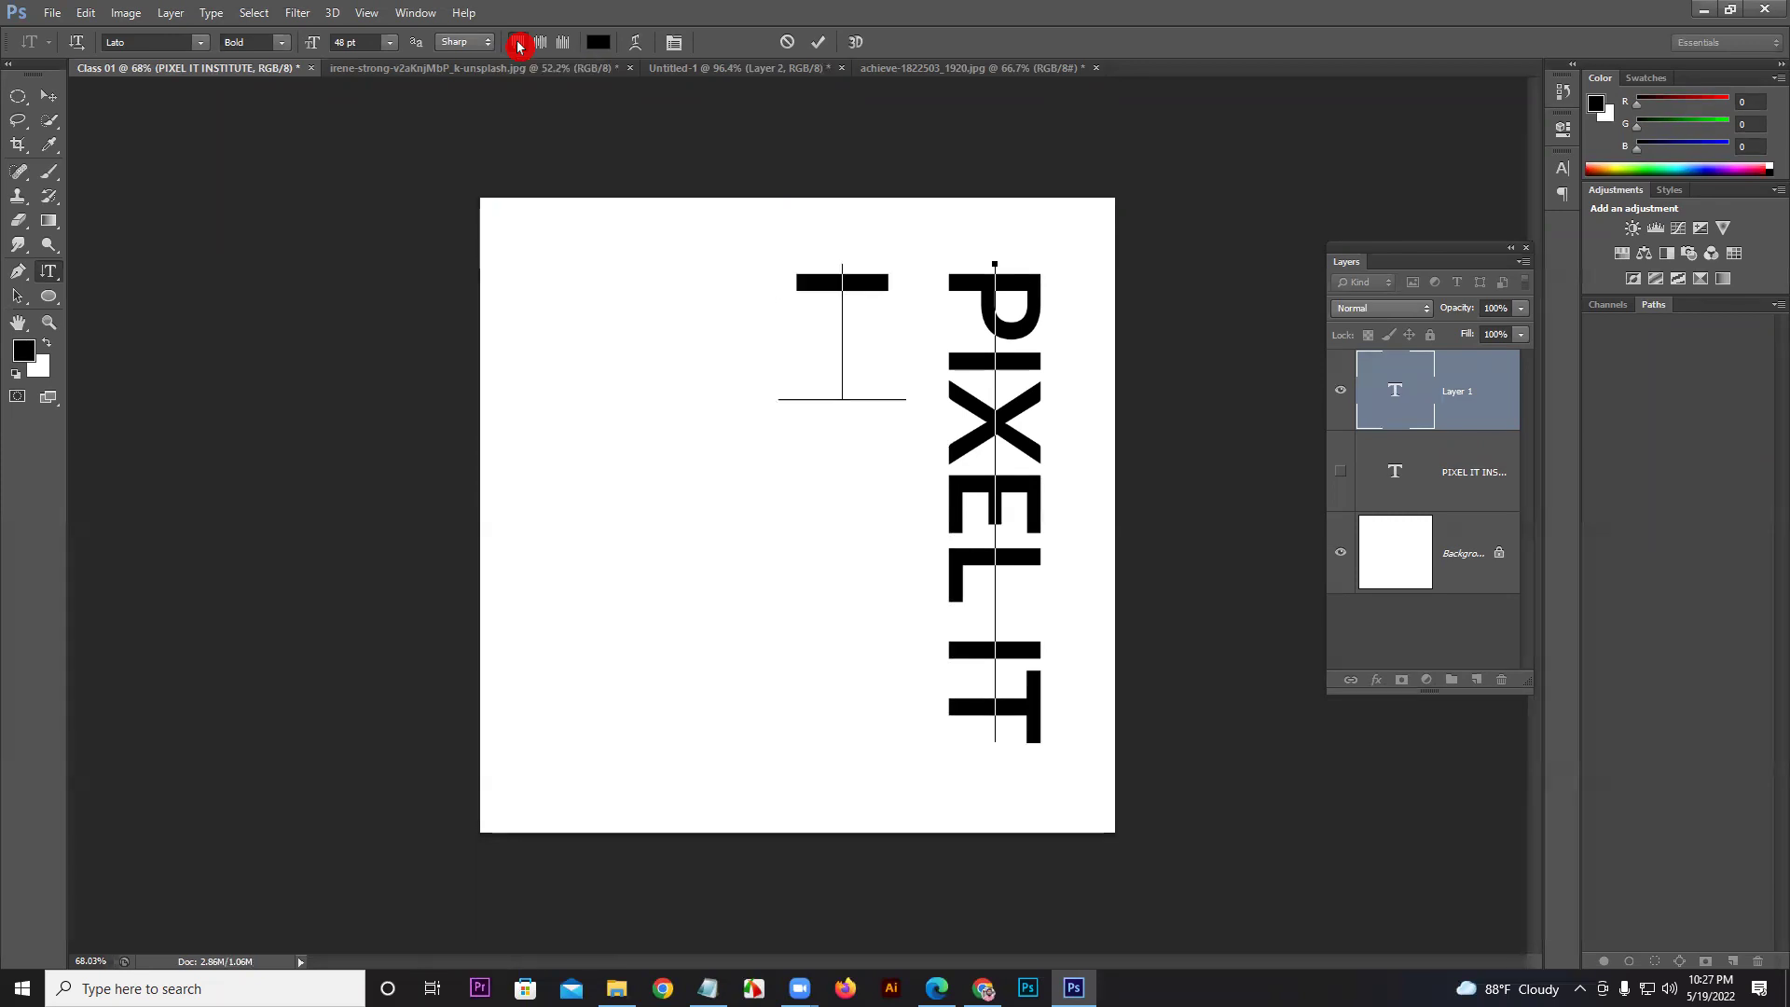
{"action": "type", "text": "NSTITUT"}
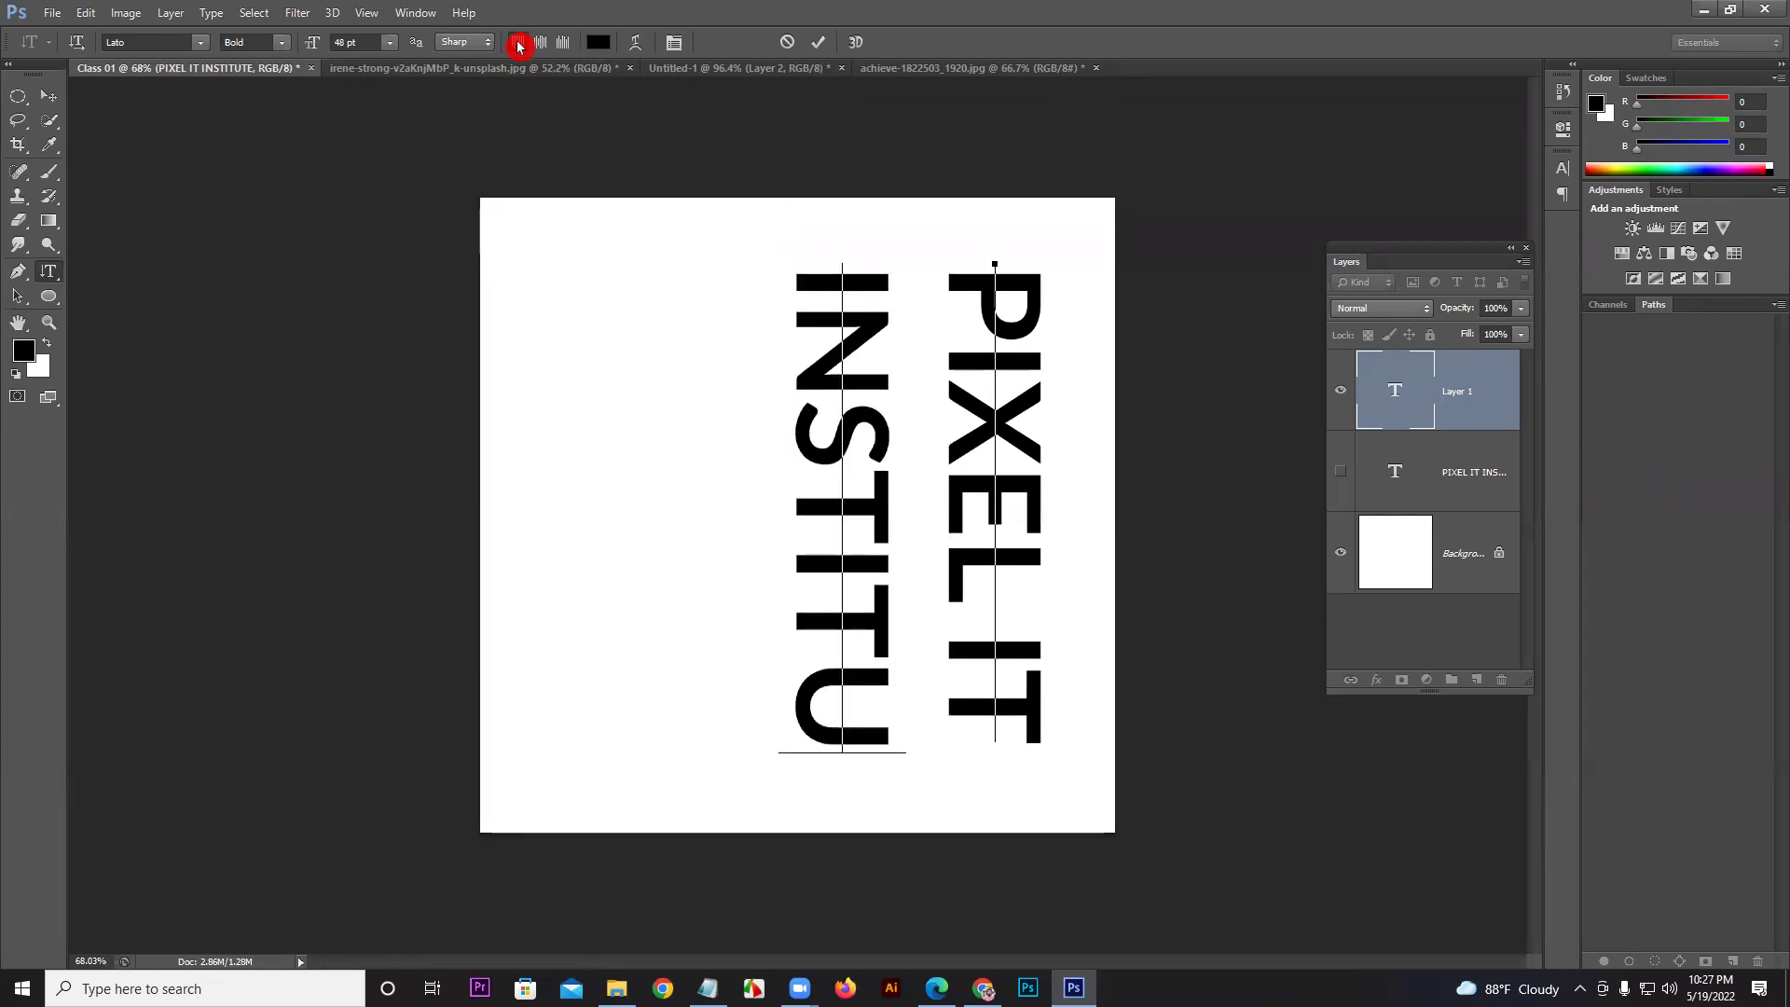
{"action": "left_click", "coordinate": [817, 42]}
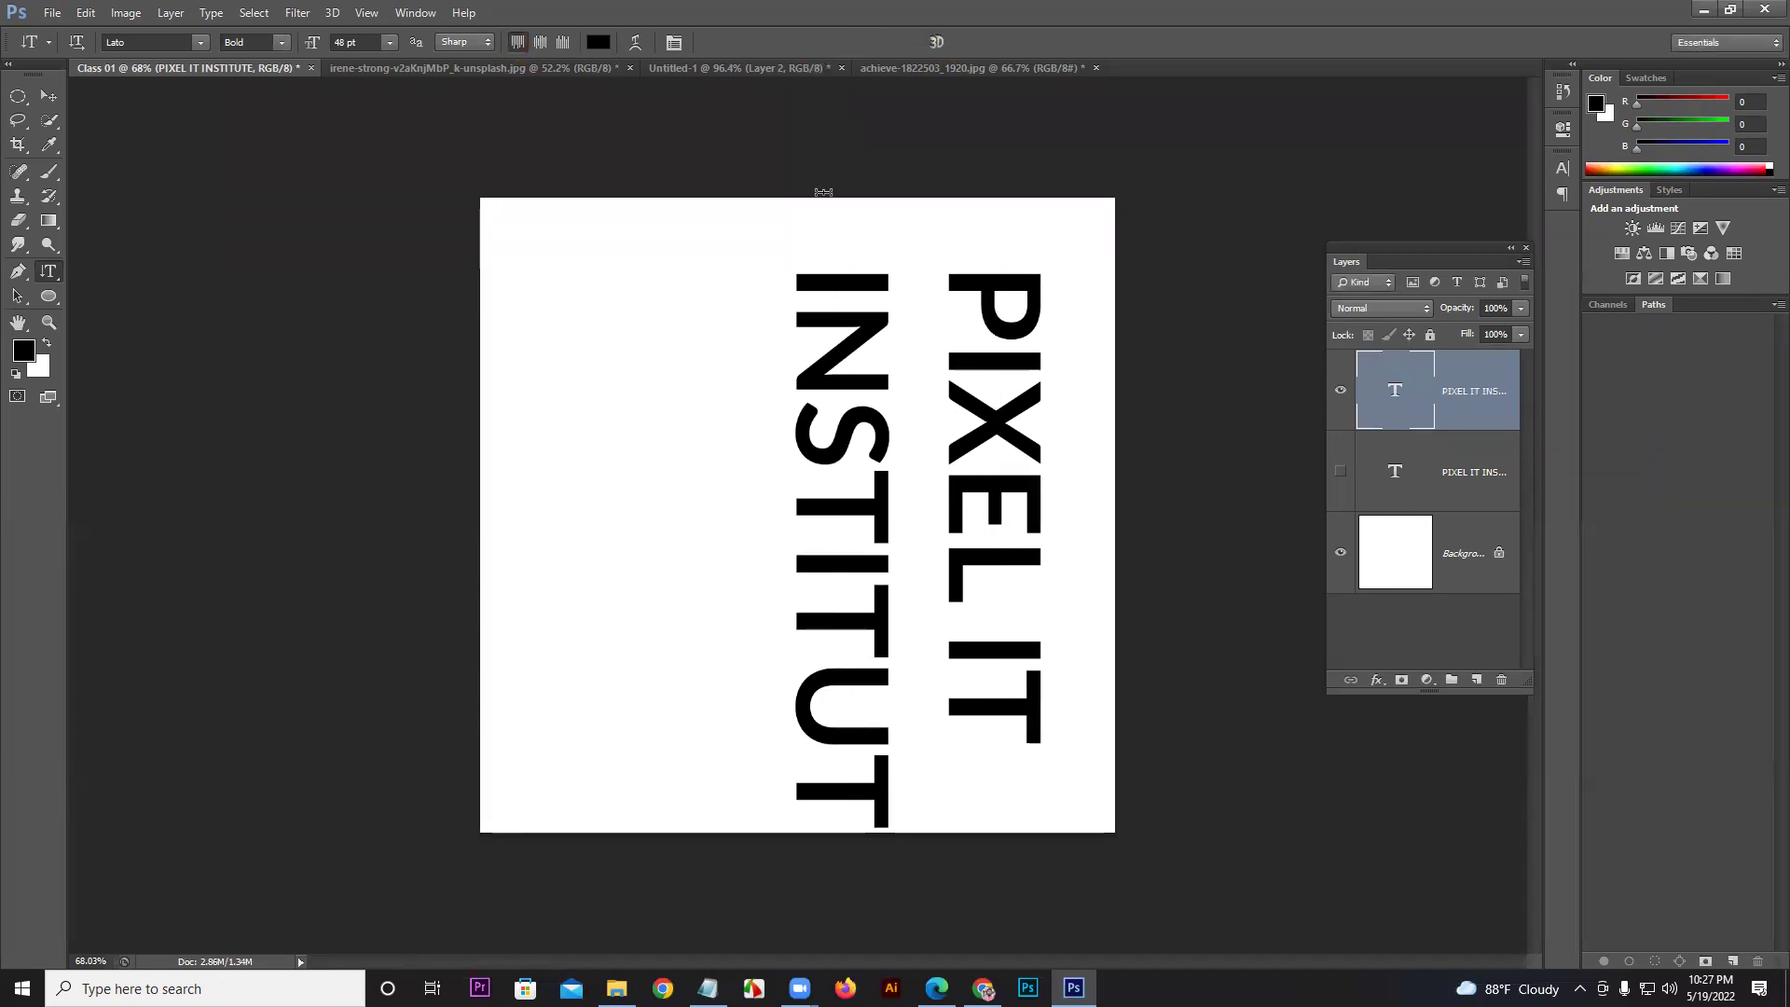
Step: Move the vertical text up-left, join it into one column and select 'PIXEL'
{"action": "left_click", "coordinate": [48, 95]}
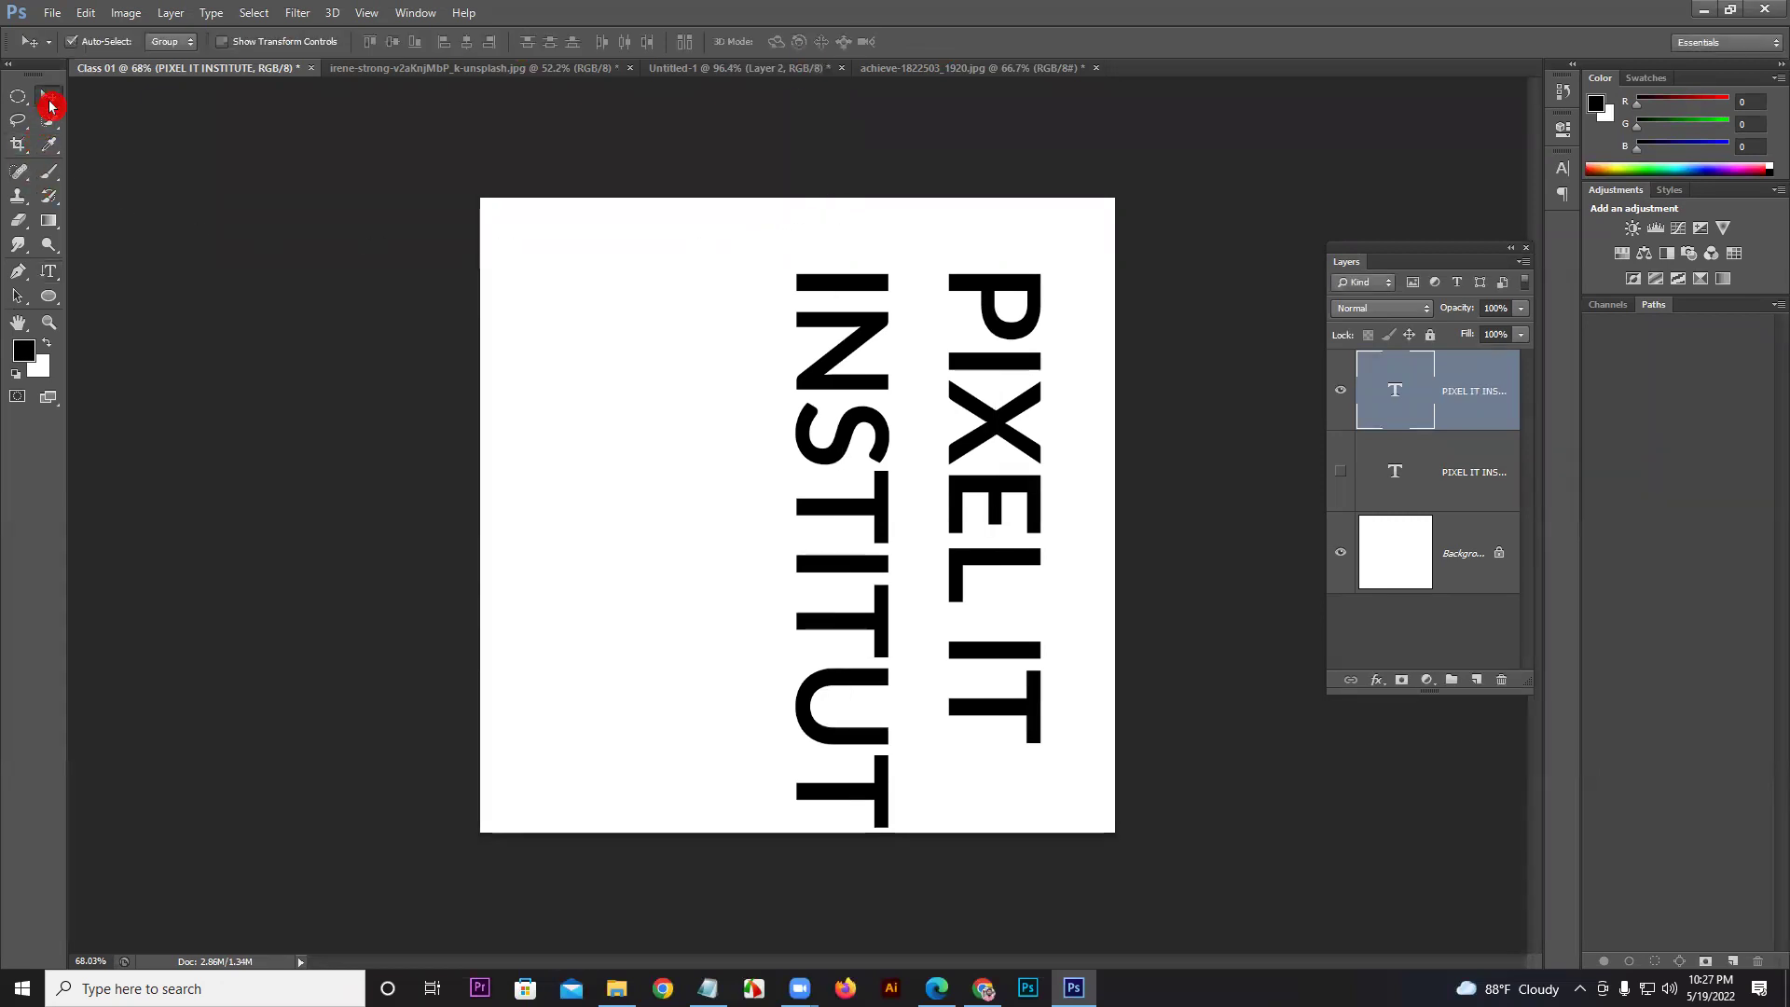
{"action": "left_click_drag", "start_coordinate": [811, 315], "coordinate": [719, 217]}
{"action": "left_click", "coordinate": [48, 271]}
{"action": "key", "text": "BackSpace"}
{"action": "key", "text": "BackSpace"}
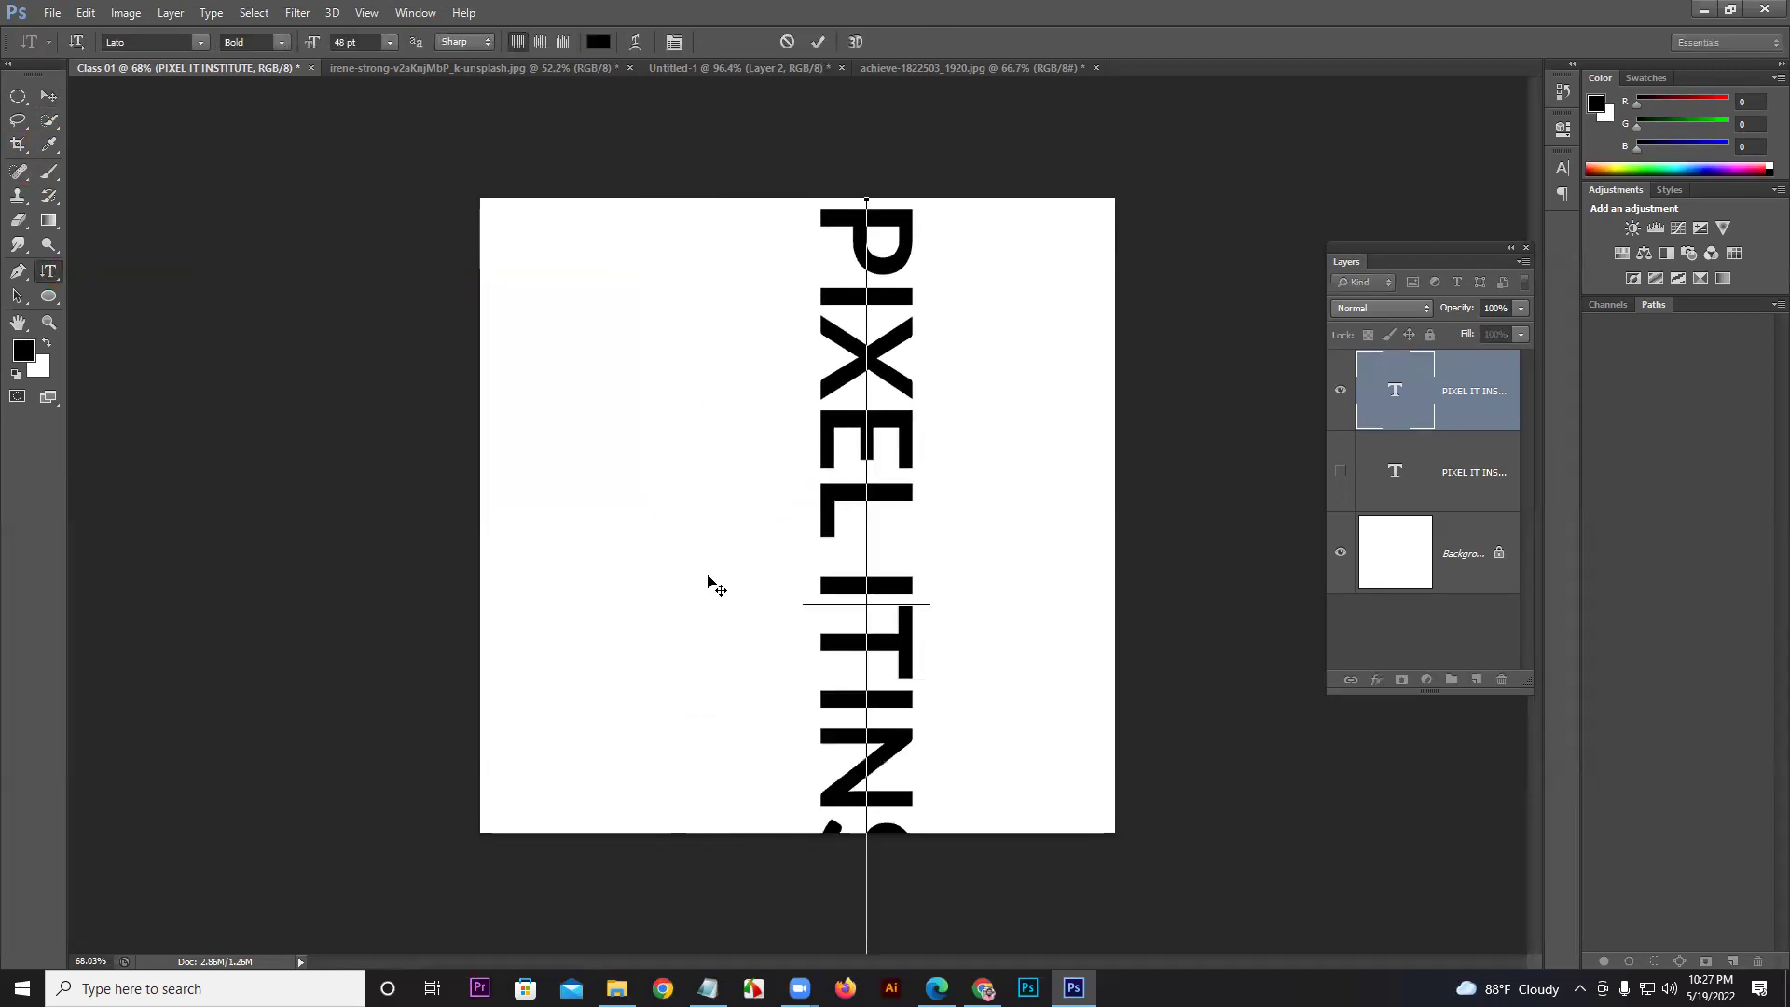
{"action": "left_click_drag", "start_coordinate": [867, 202], "coordinate": [911, 820]}
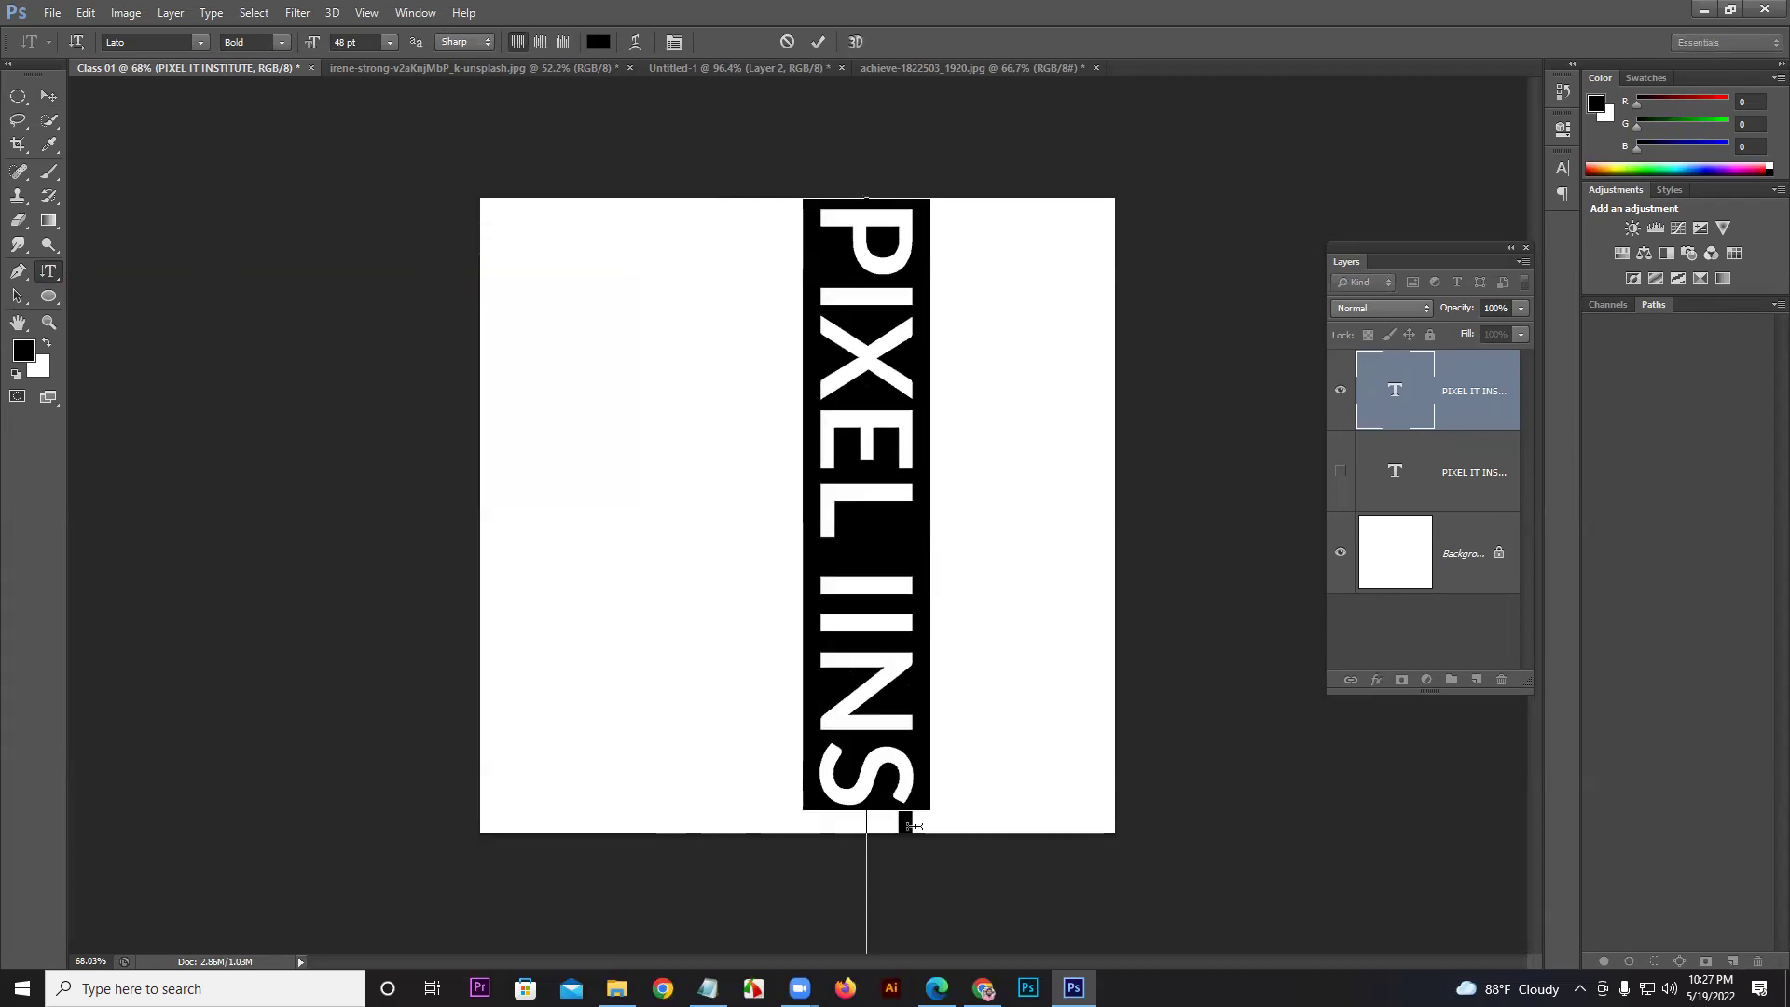
Step: Resize the selected text to 18 pt, then 6 pt, commit, and delete the vertical layer
{"action": "left_click", "coordinate": [386, 46]}
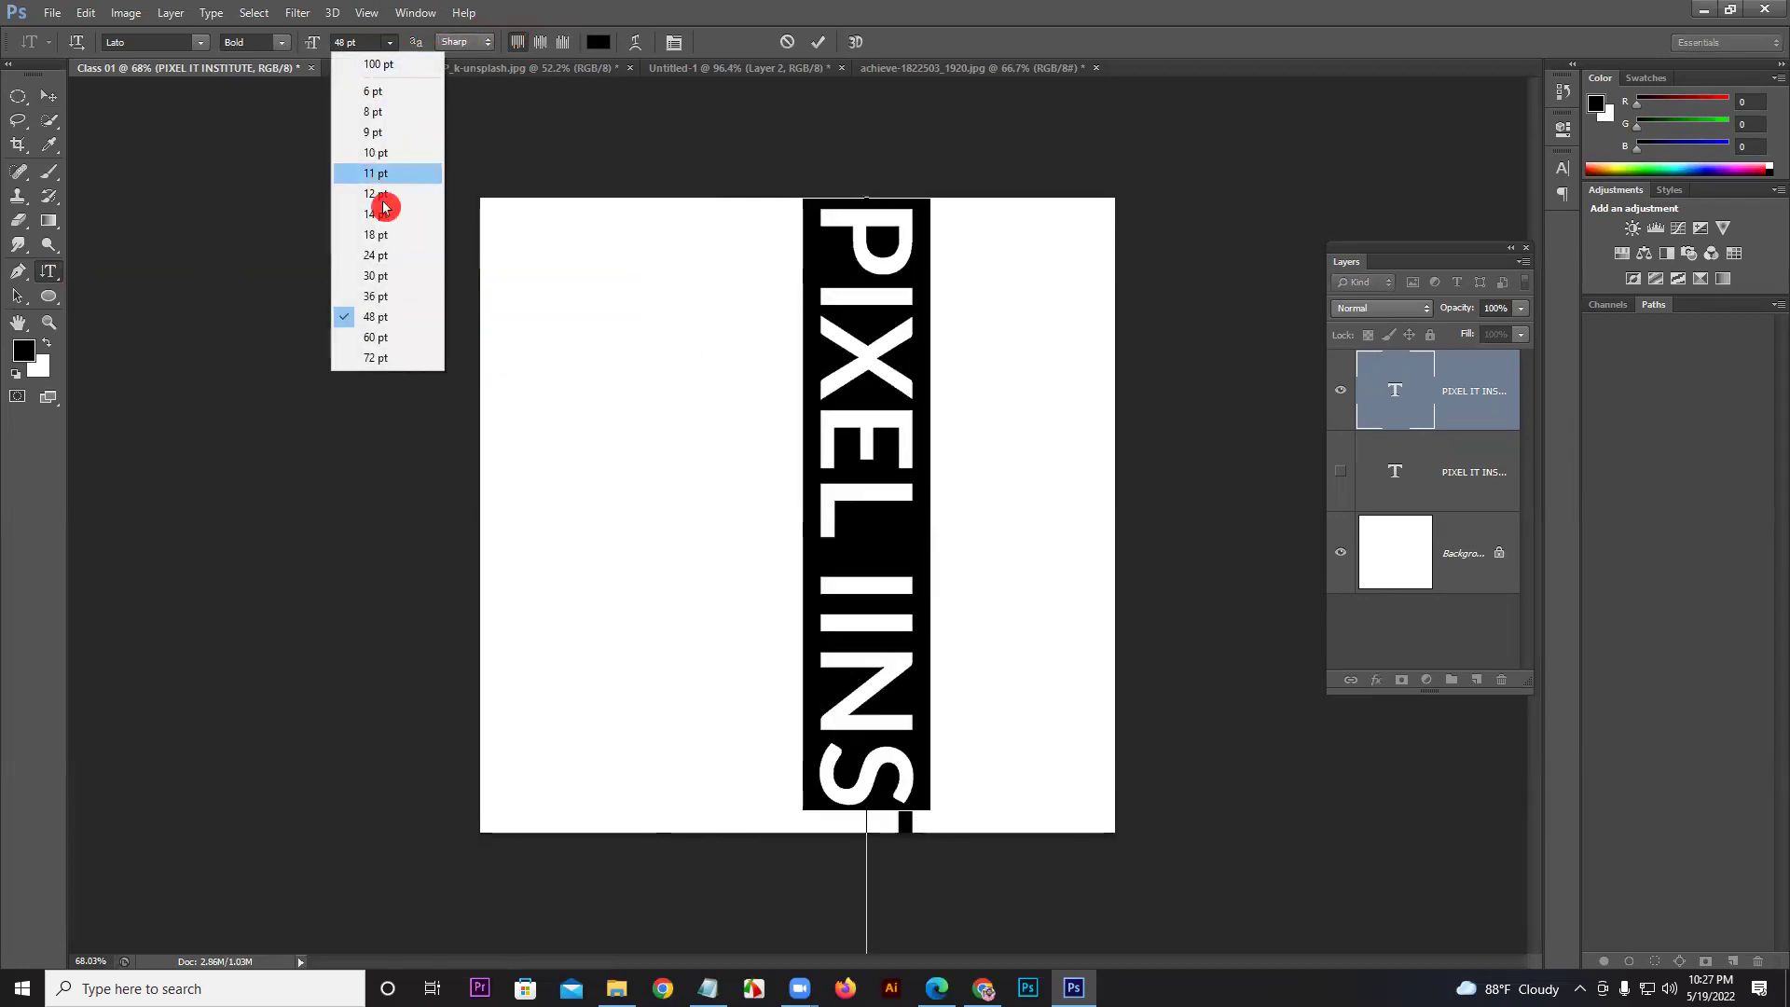
{"action": "left_click", "coordinate": [388, 238]}
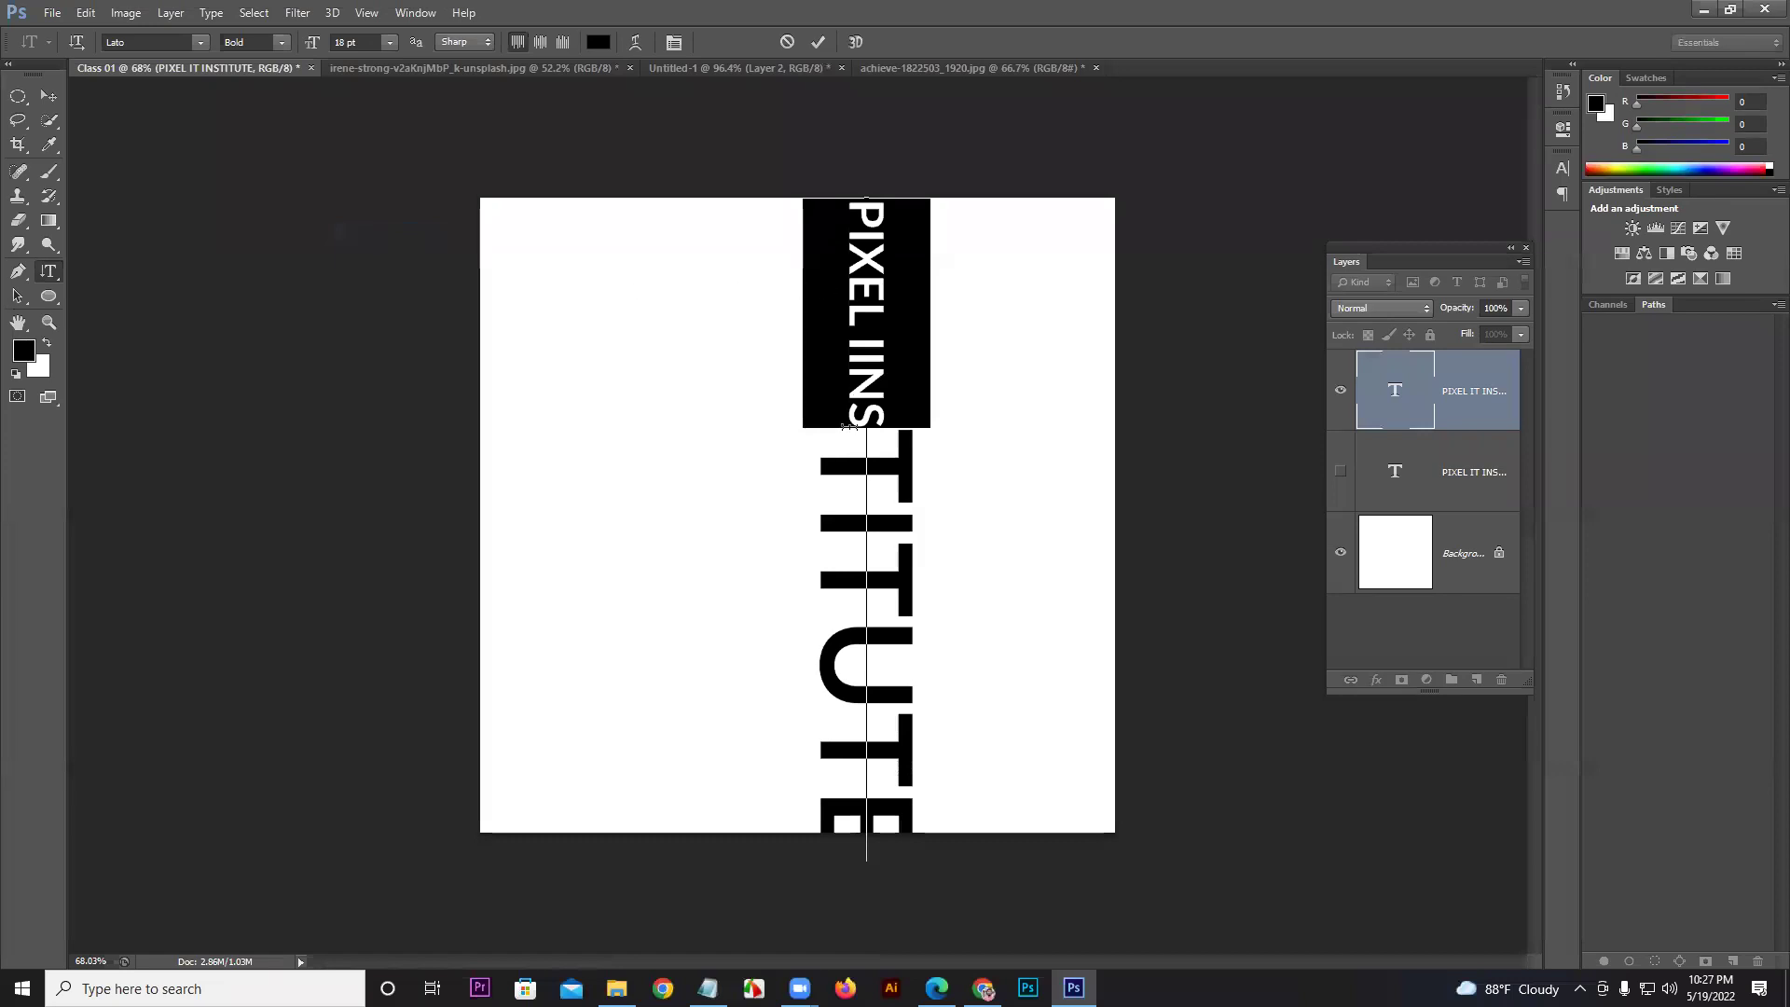
{"action": "left_click", "coordinate": [389, 42]}
{"action": "left_click", "coordinate": [387, 91]}
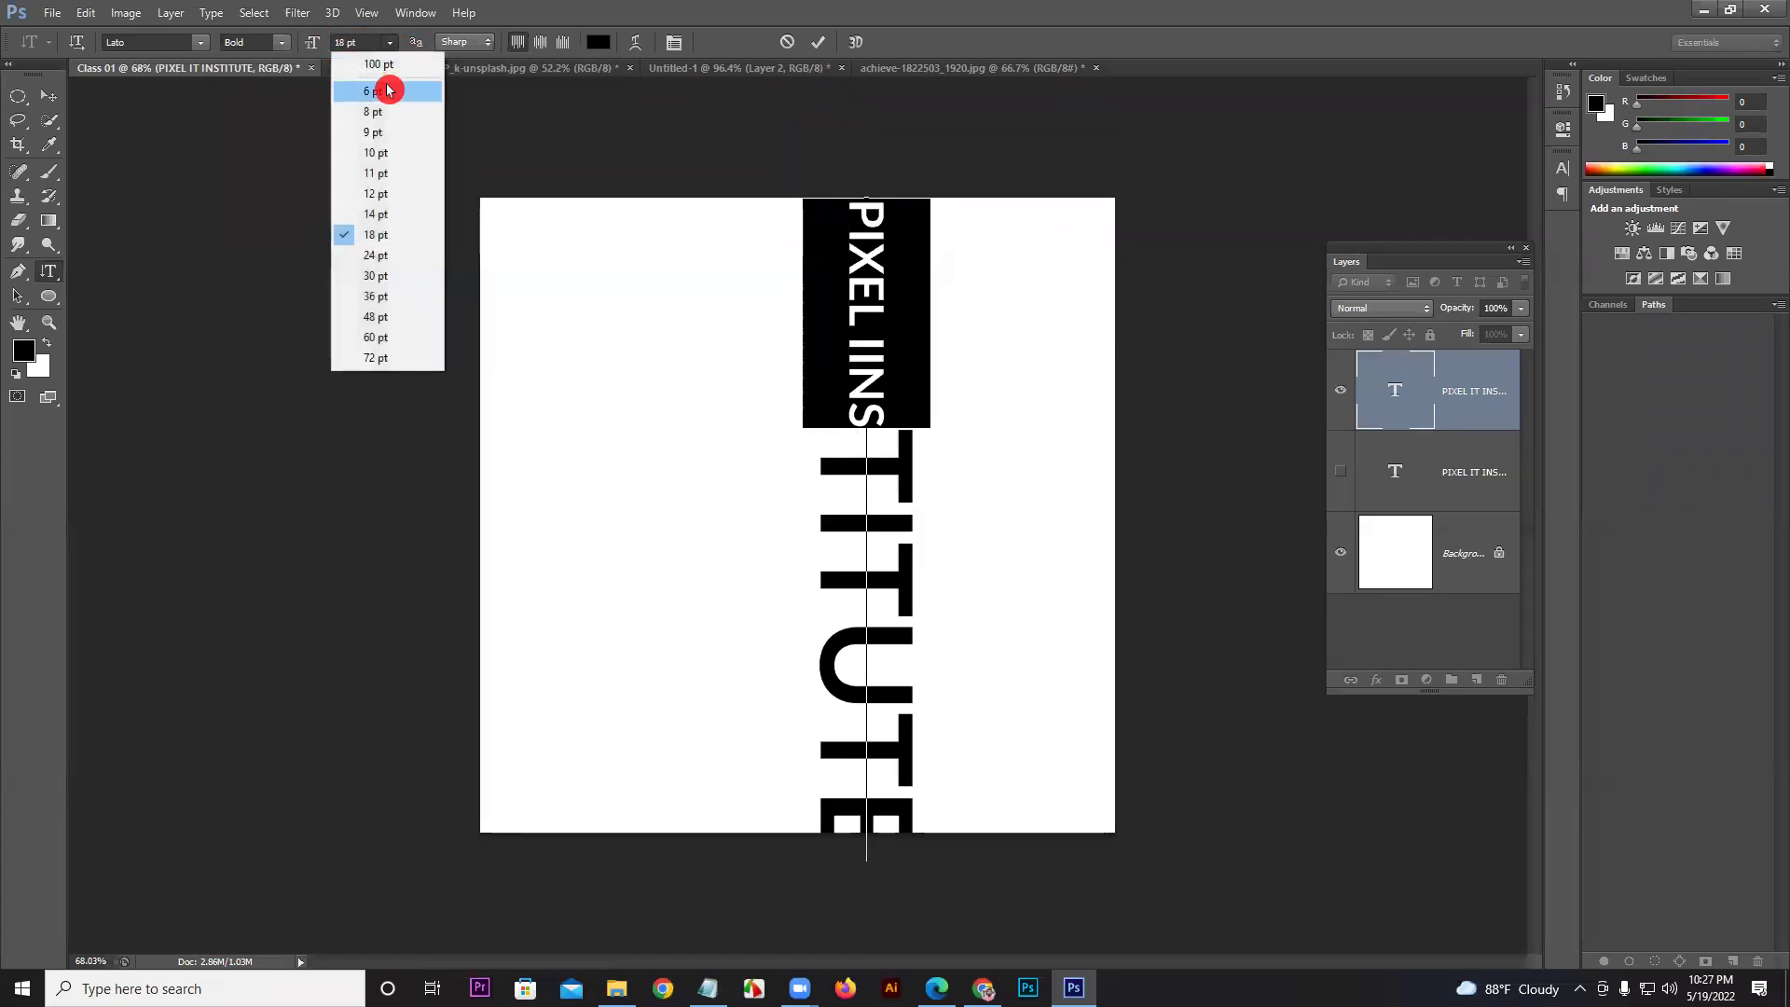
{"action": "left_click", "coordinate": [818, 43]}
{"action": "key", "text": "Delete"}
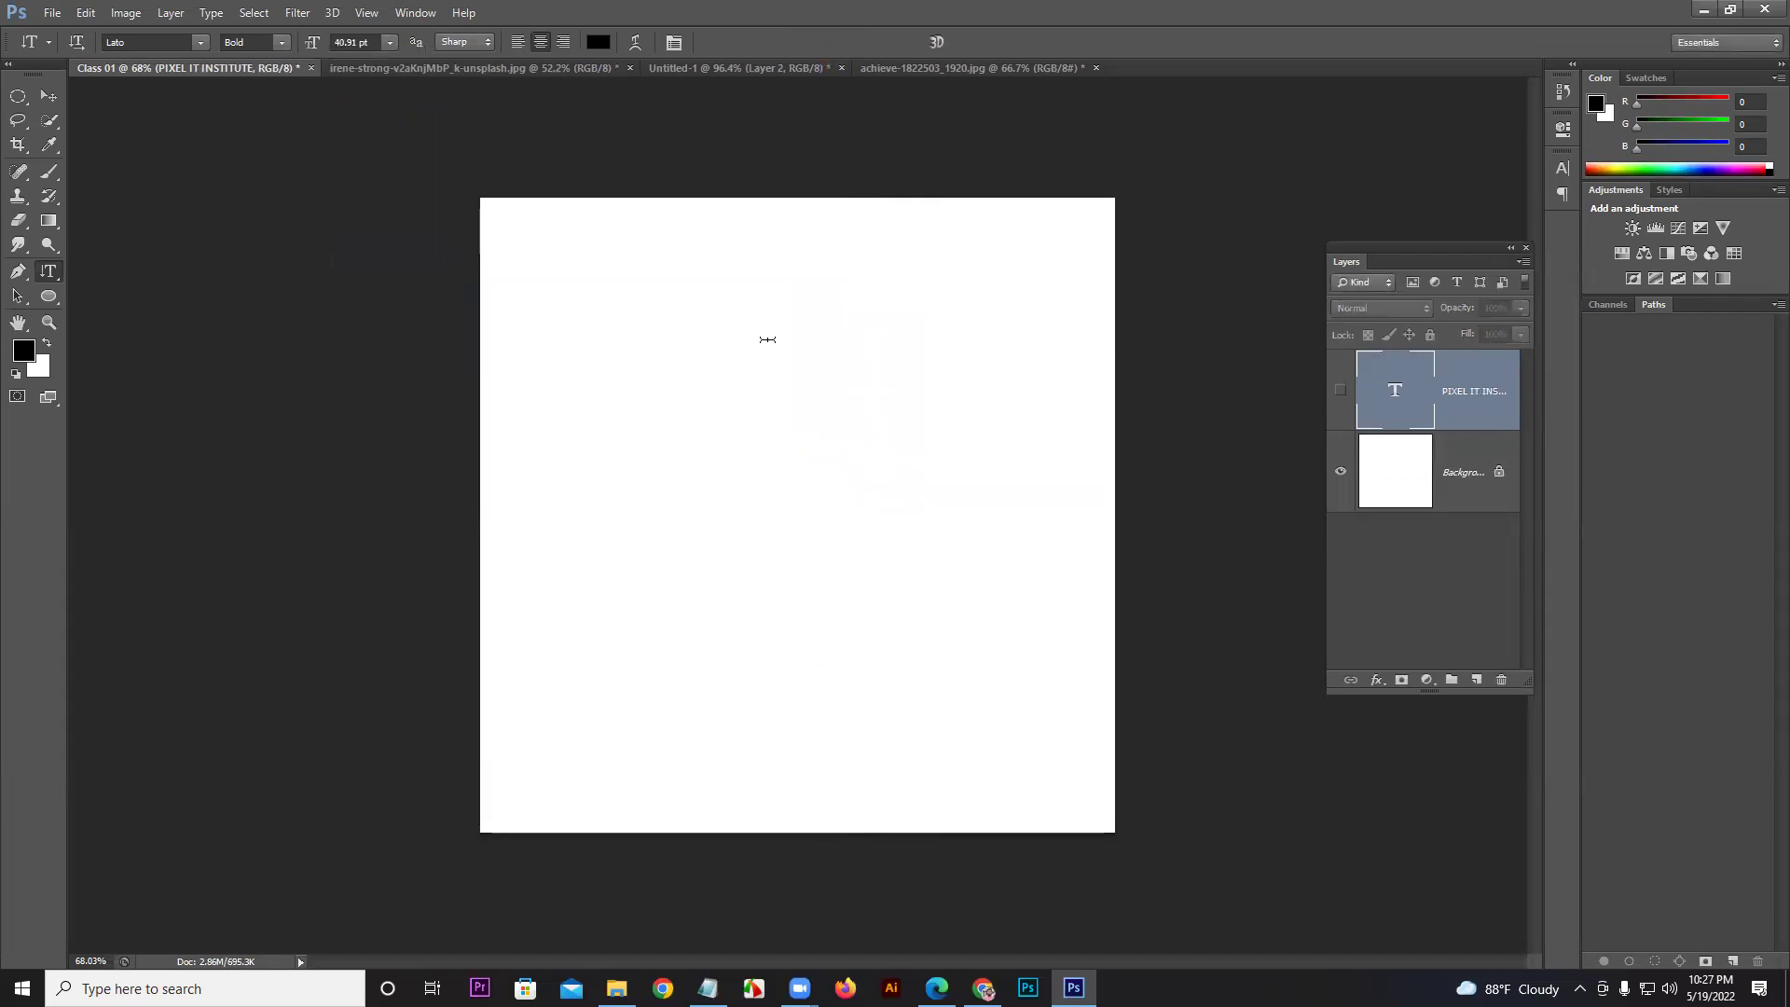
{"action": "left_click_drag", "start_coordinate": [52, 276], "coordinate": [146, 317]}
{"action": "left_click", "coordinate": [1477, 684]}
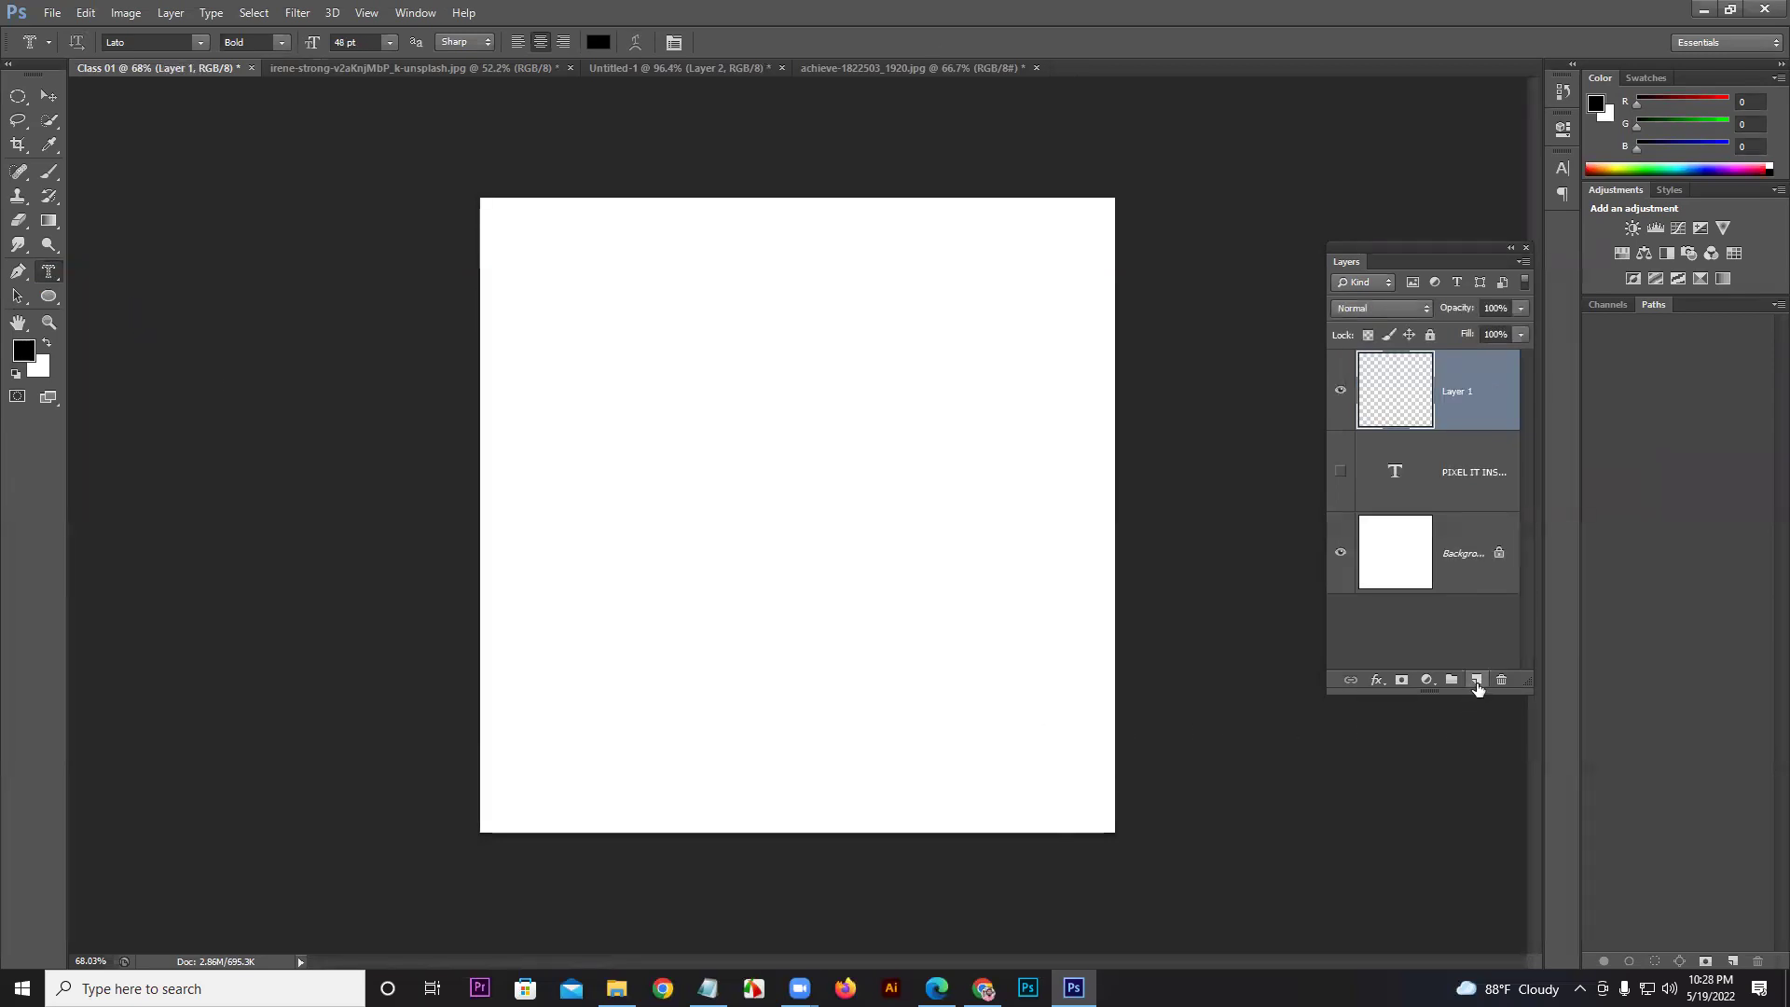
{"action": "left_click", "coordinate": [531, 433]}
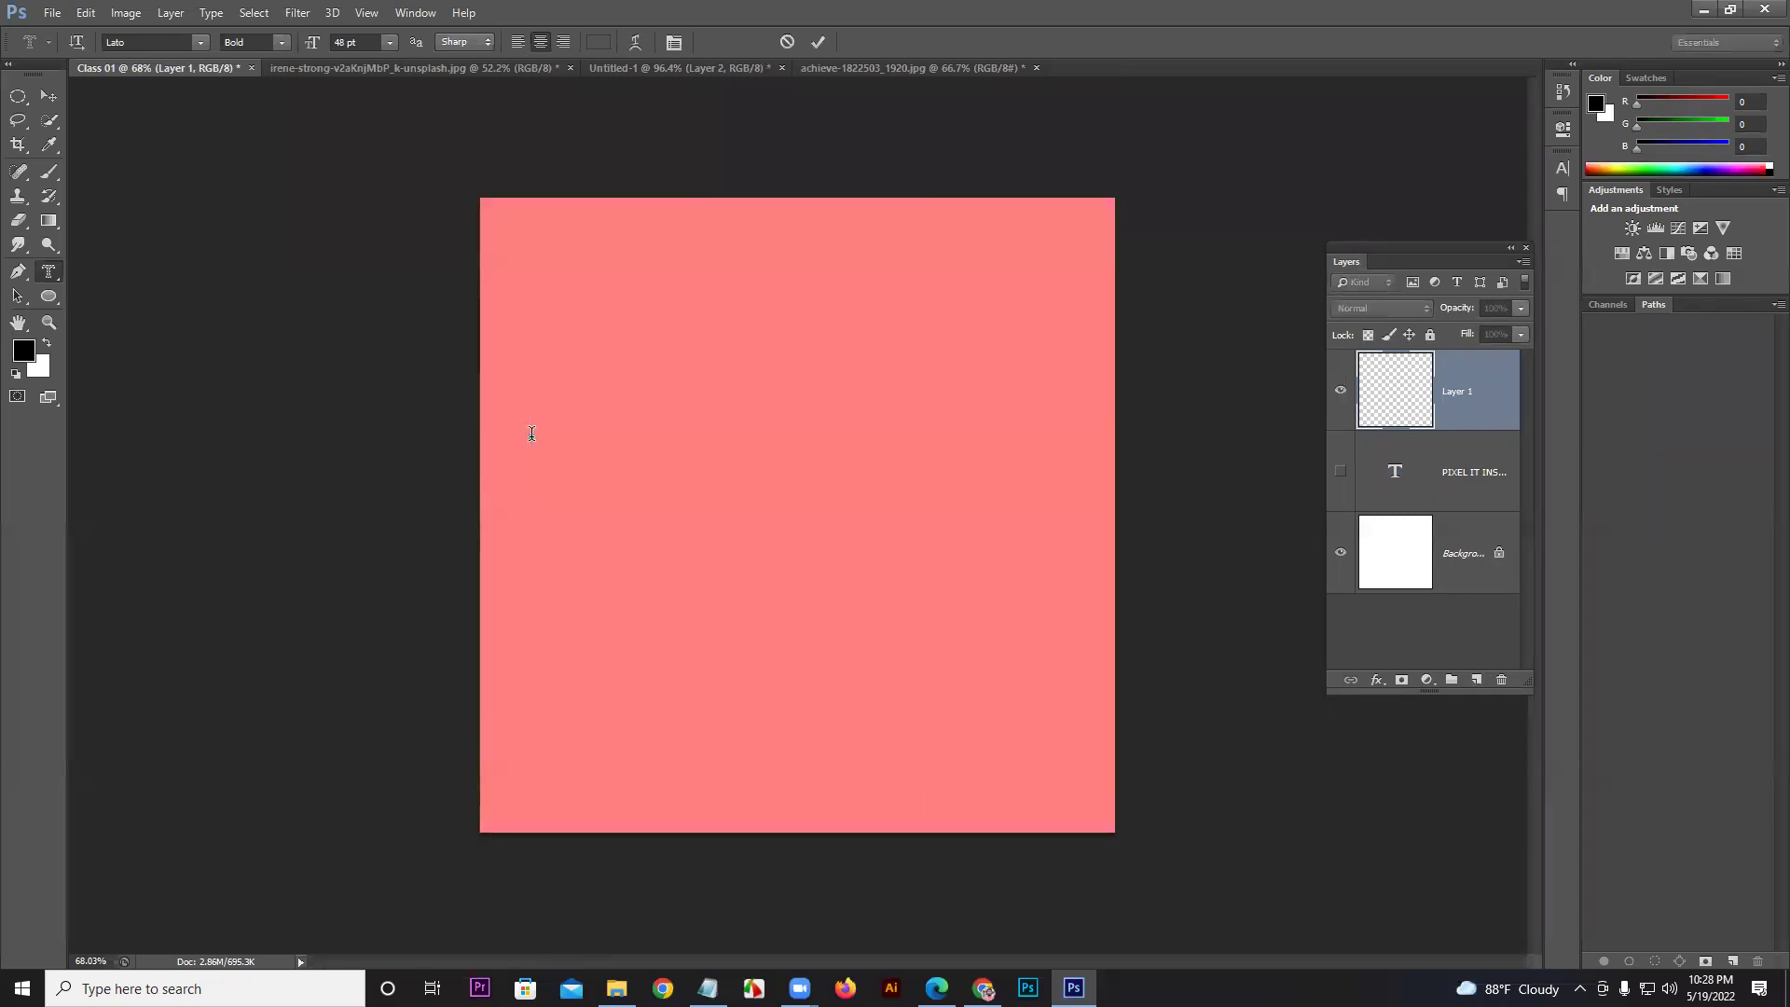
{"action": "type", "text": "pixel"}
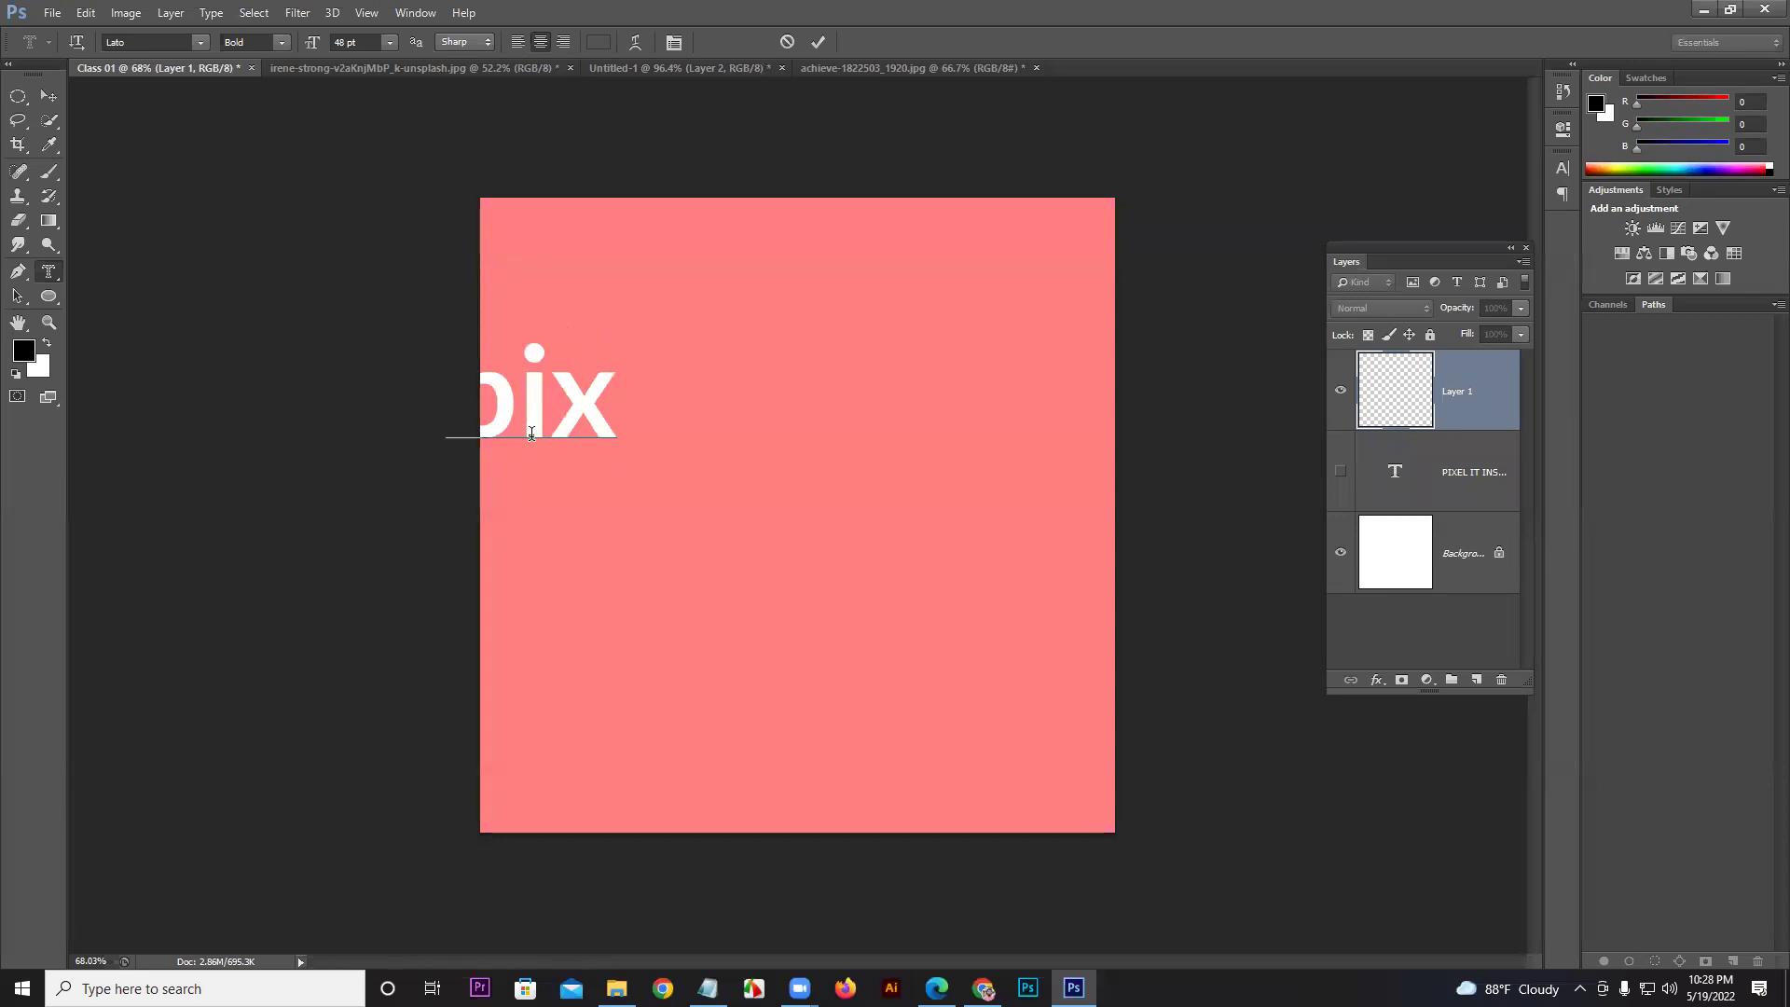
{"action": "left_click", "coordinate": [517, 43]}
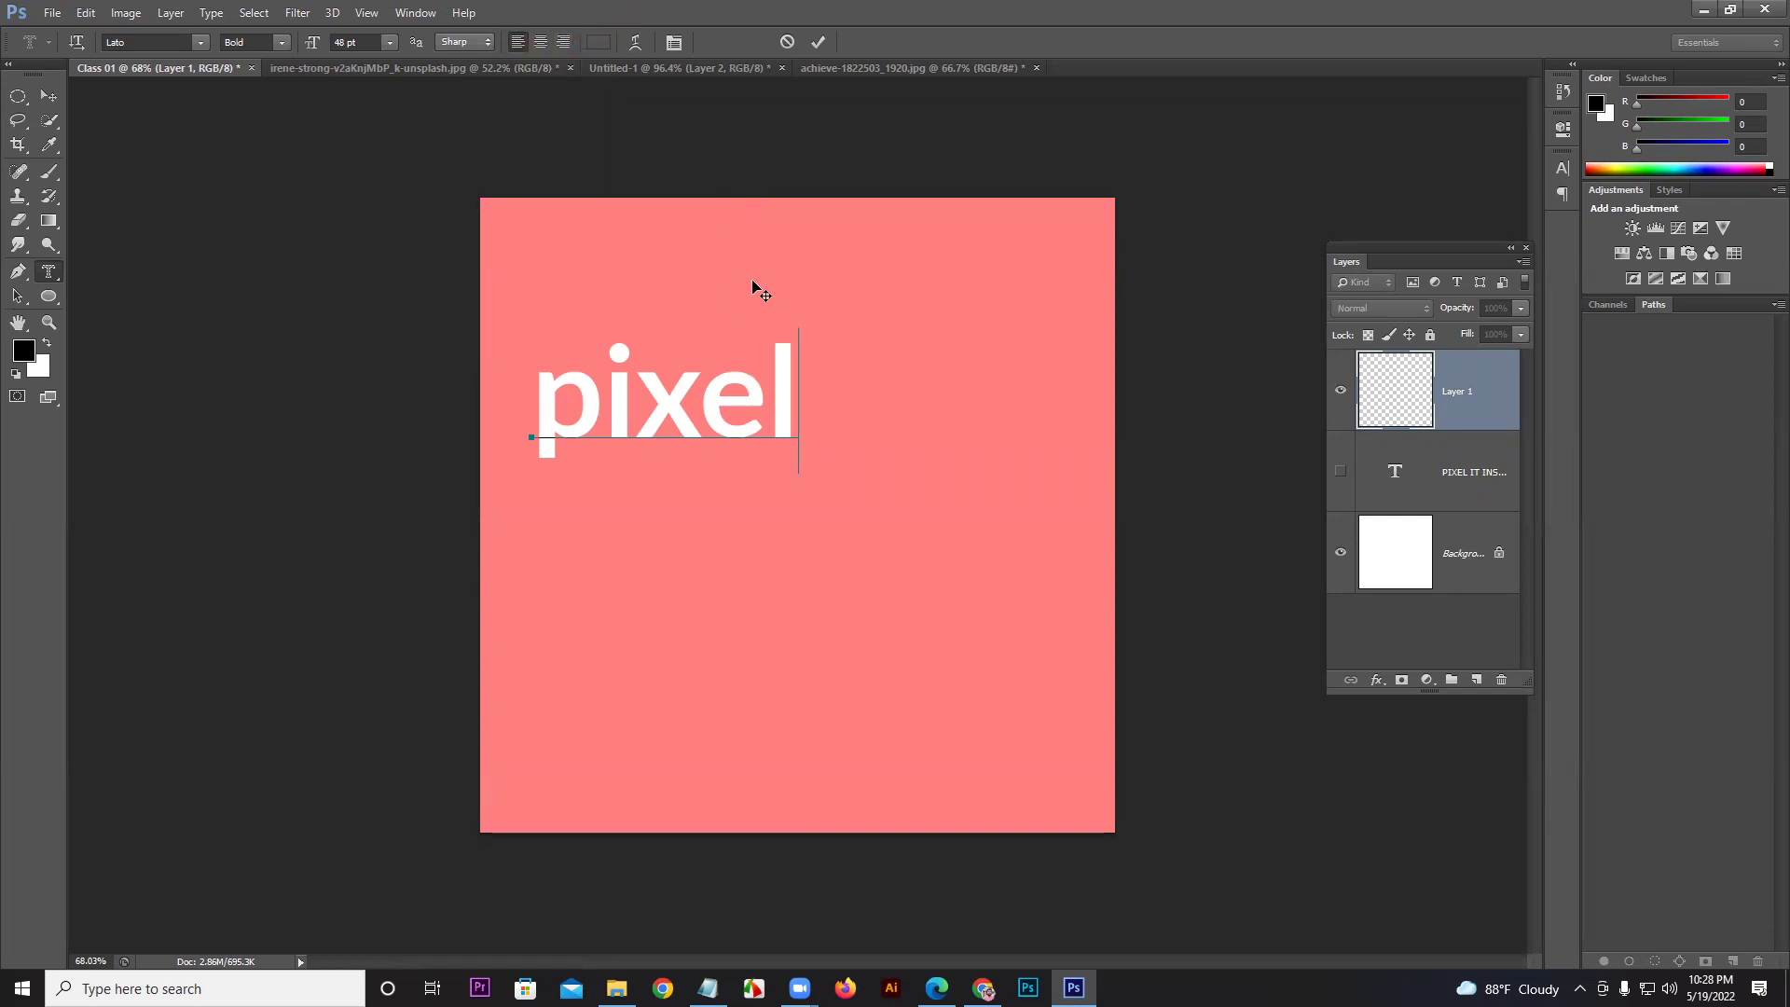
{"action": "left_click", "coordinate": [828, 47]}
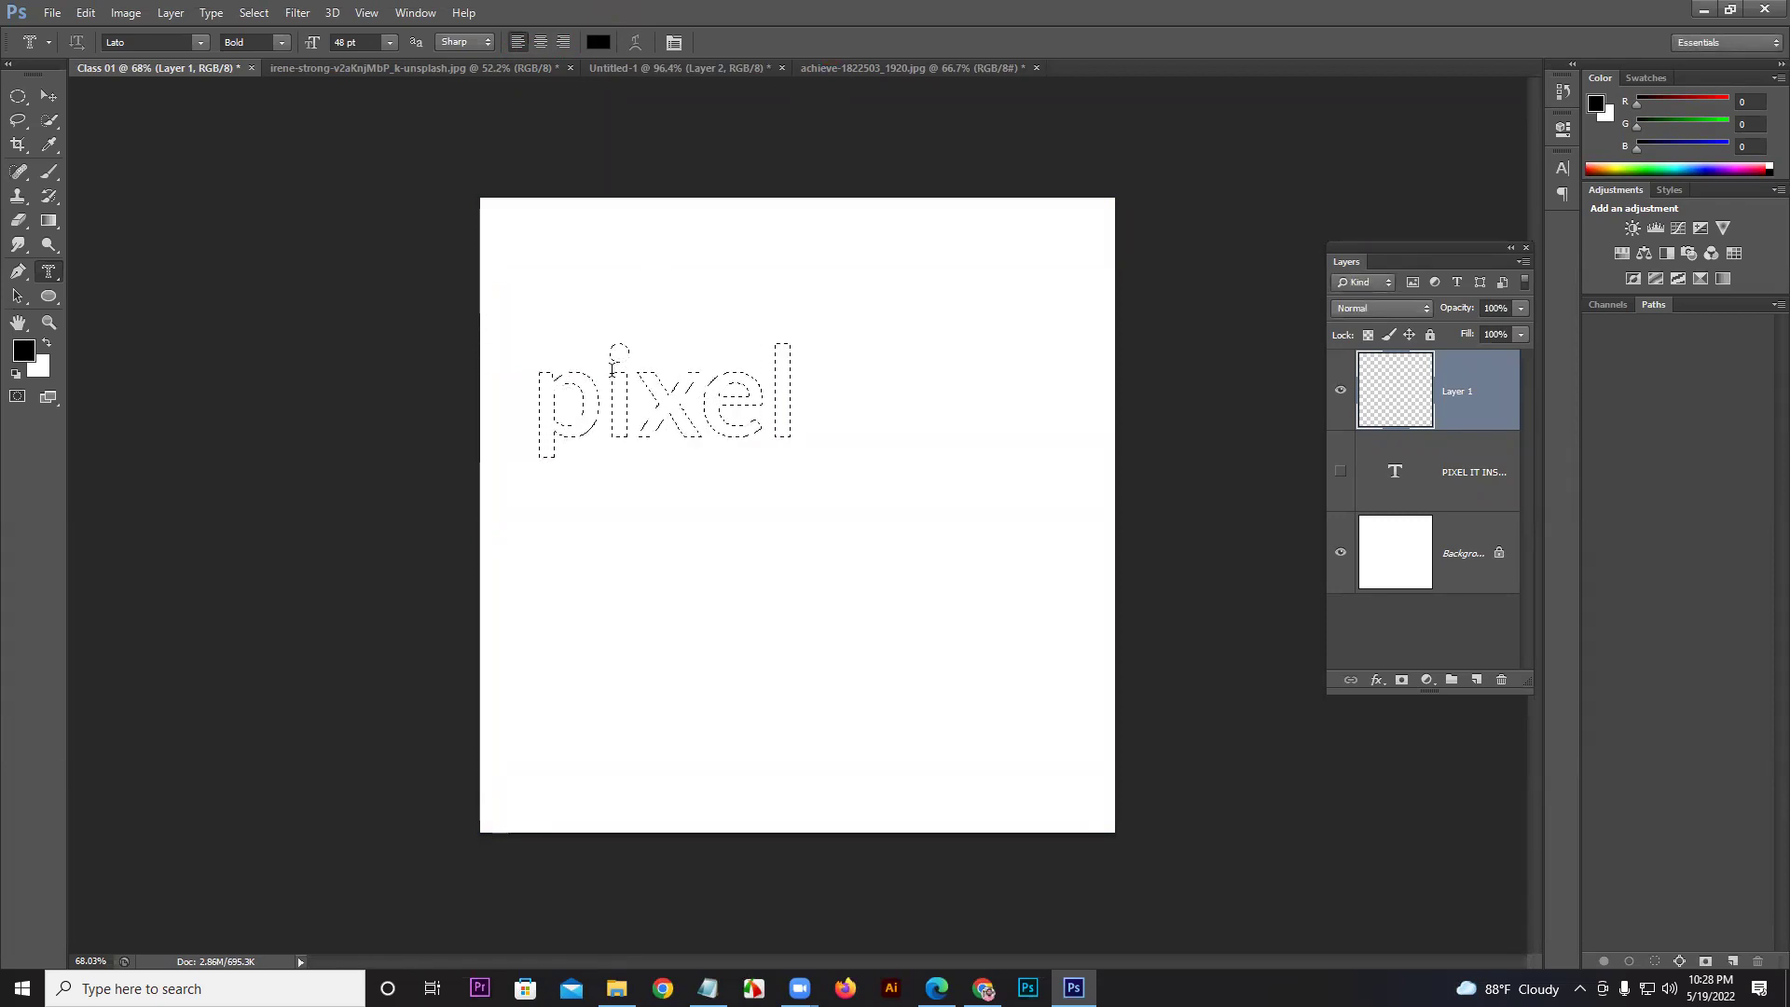
{"action": "key", "text": "alt+BackSpace"}
{"action": "key", "text": "ctrl+d"}
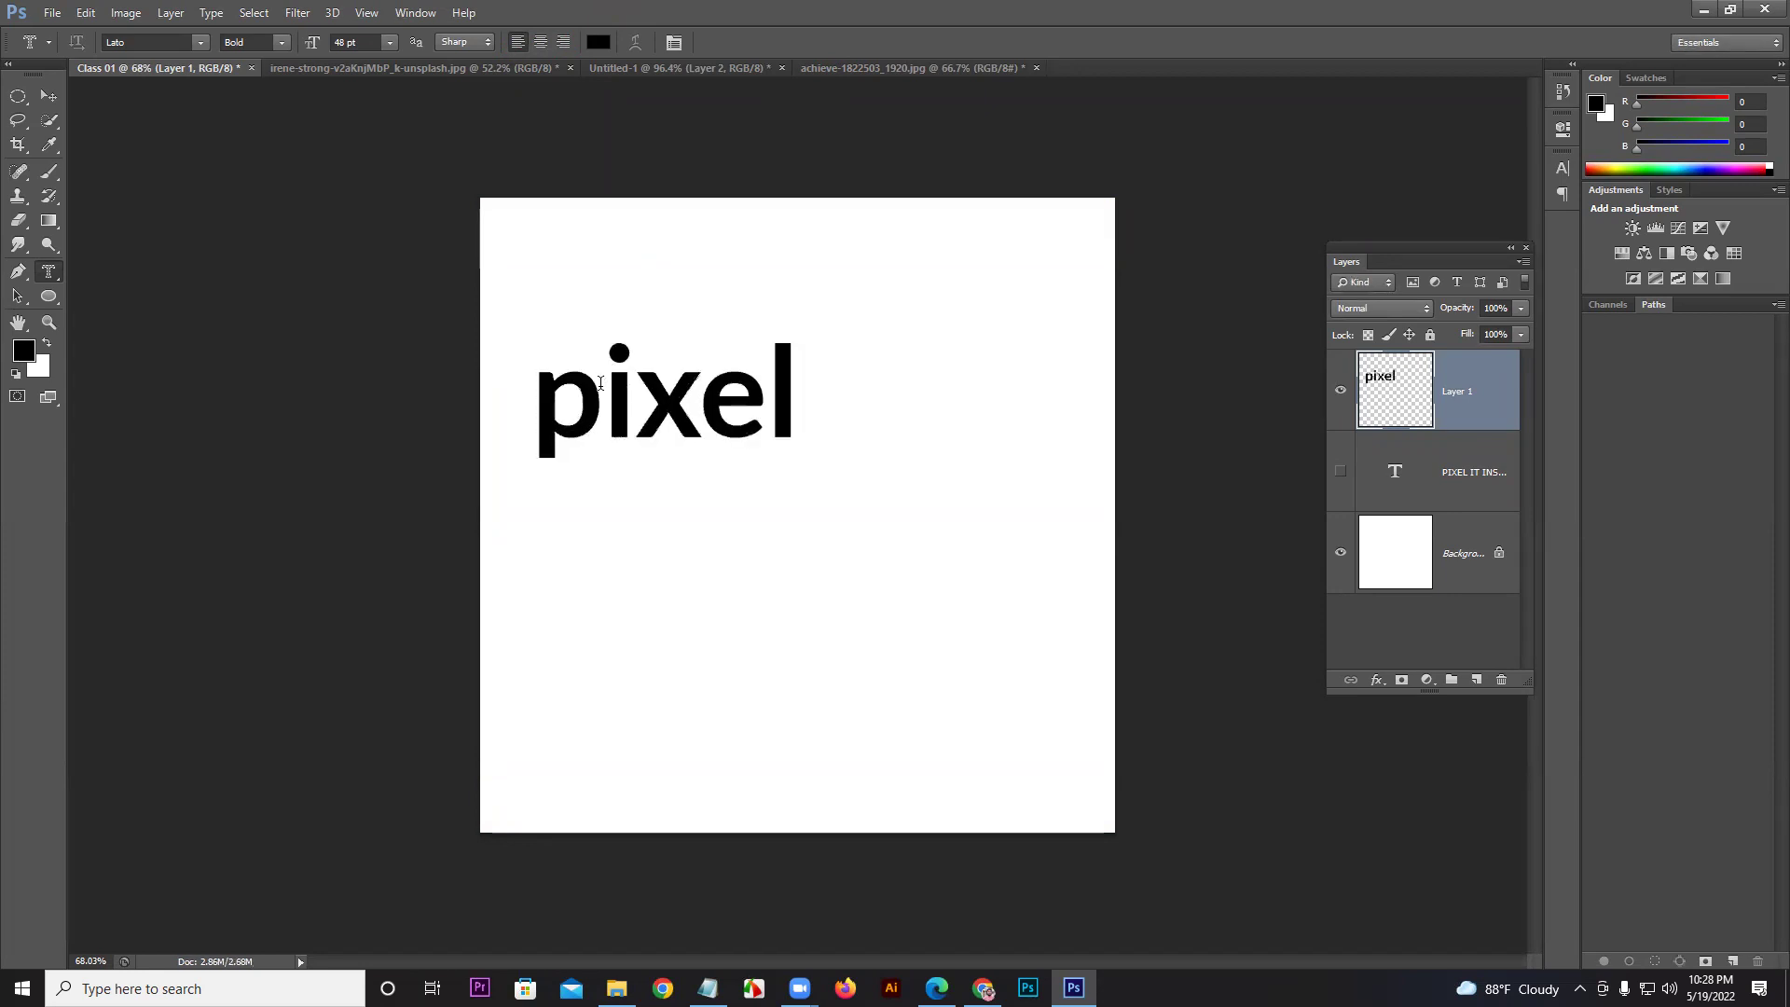
{"action": "left_click_drag", "start_coordinate": [552, 401], "coordinate": [989, 526]}
{"action": "left_click", "coordinate": [797, 49]}
{"action": "left_click_drag", "start_coordinate": [48, 272], "coordinate": [137, 325]}
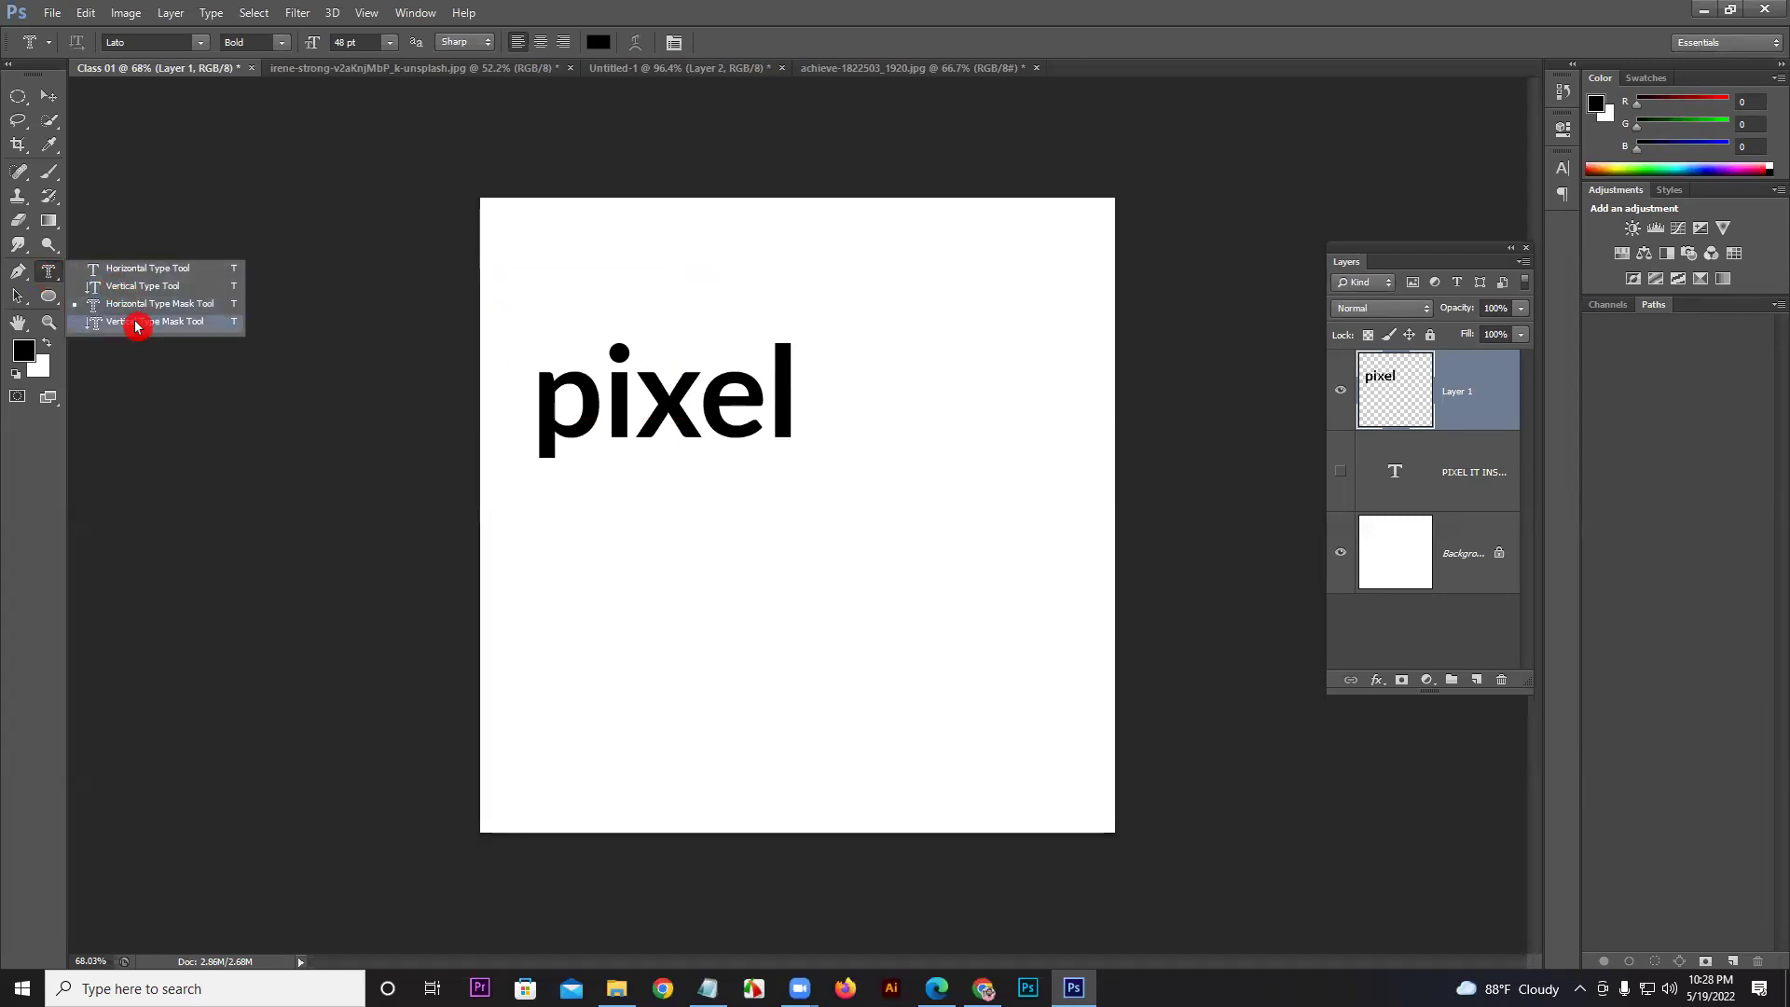
{"action": "left_click", "coordinate": [49, 97]}
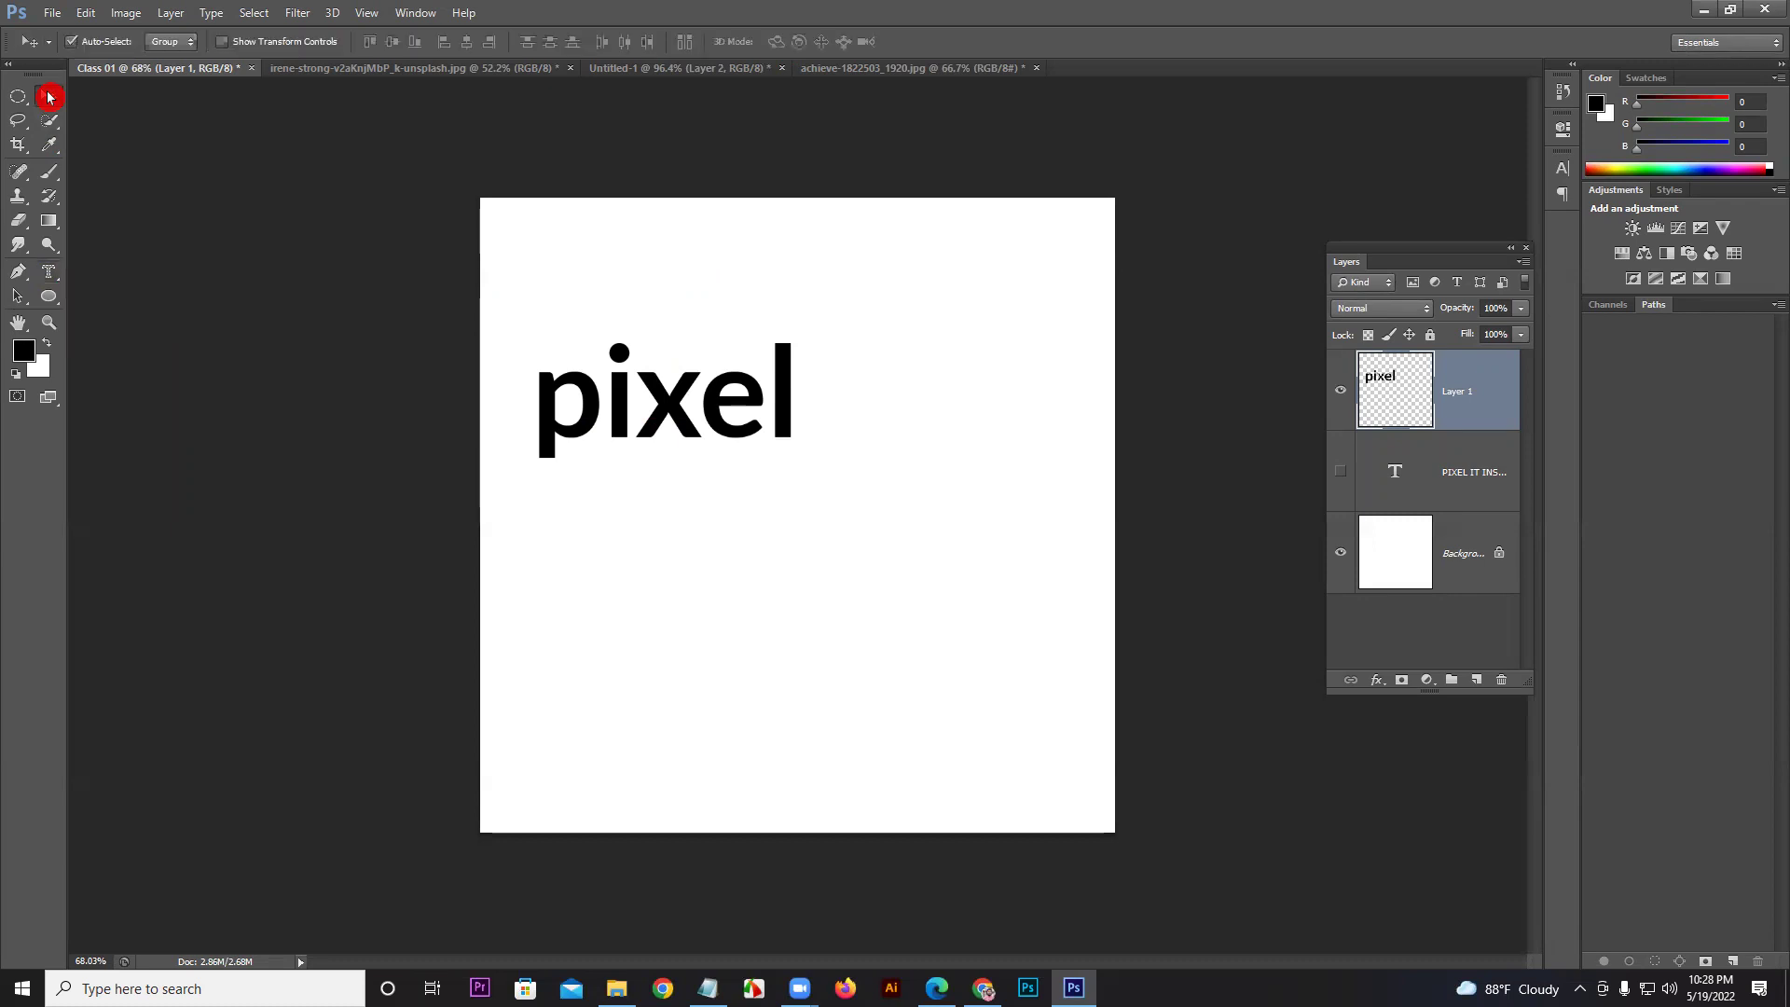
Step: Delete the pixel layer, show the title layer again and nudge it slightly down
{"action": "key", "text": "Delete"}
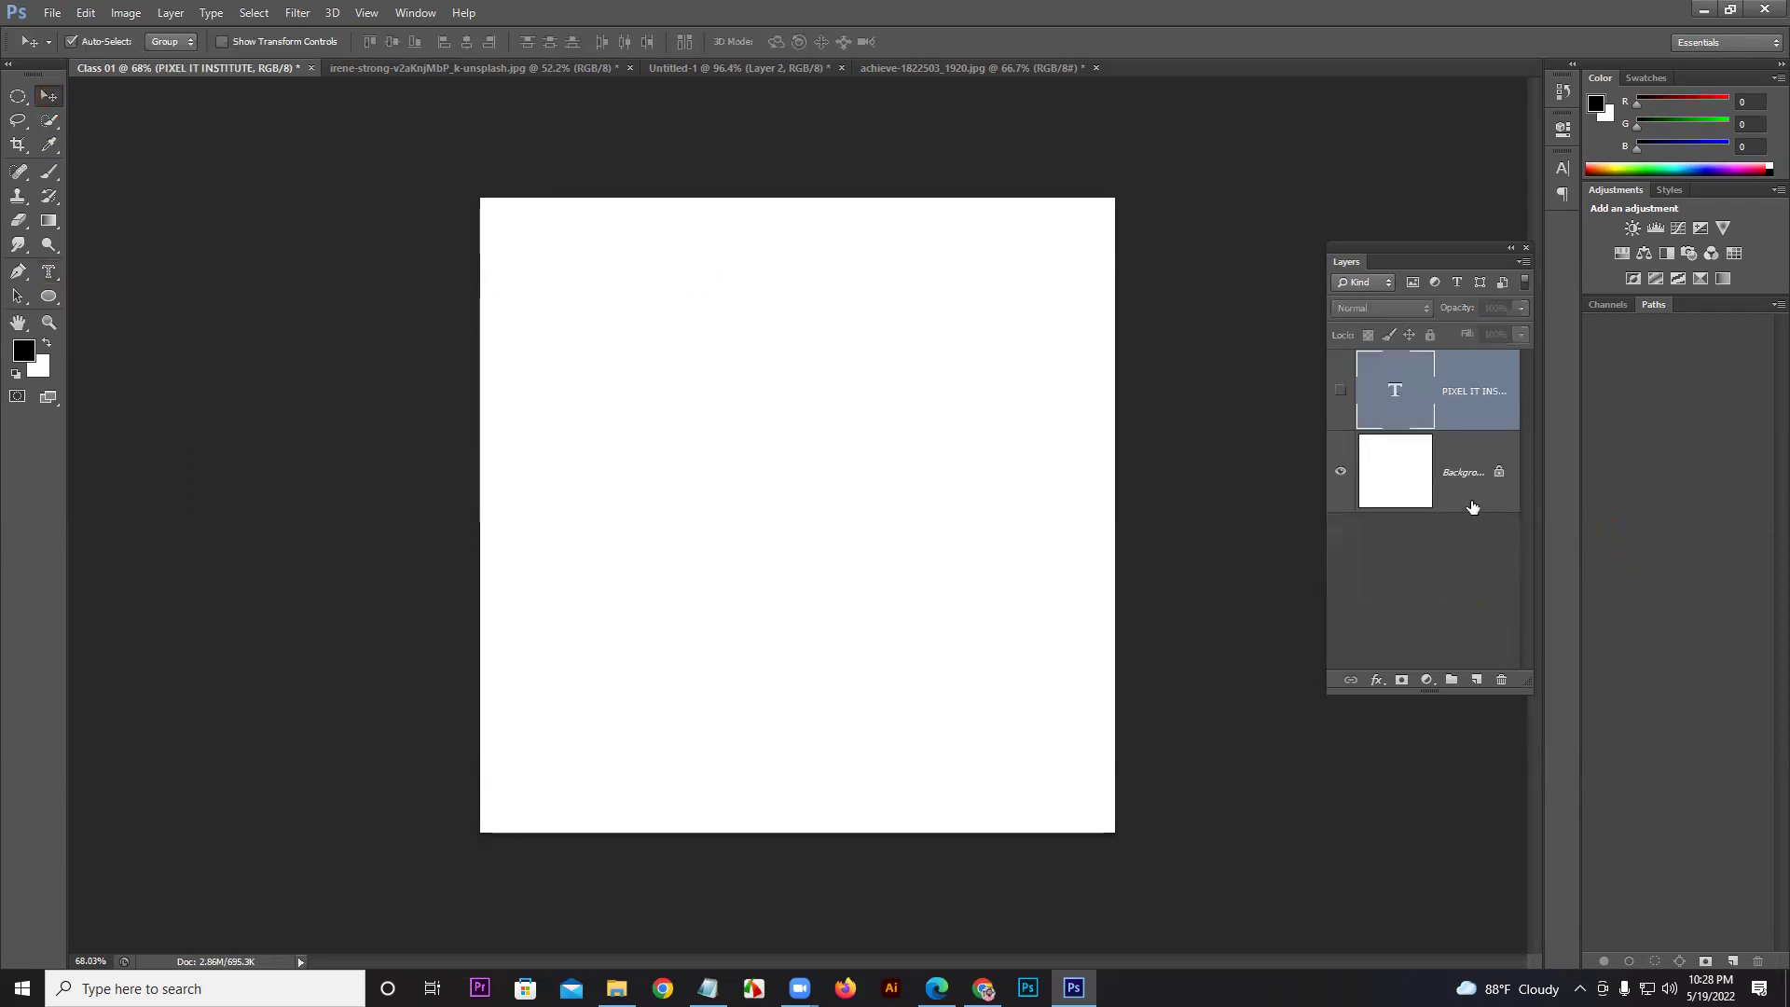
{"action": "left_click", "coordinate": [1340, 390]}
{"action": "left_click_drag", "start_coordinate": [844, 410], "coordinate": [836, 457]}
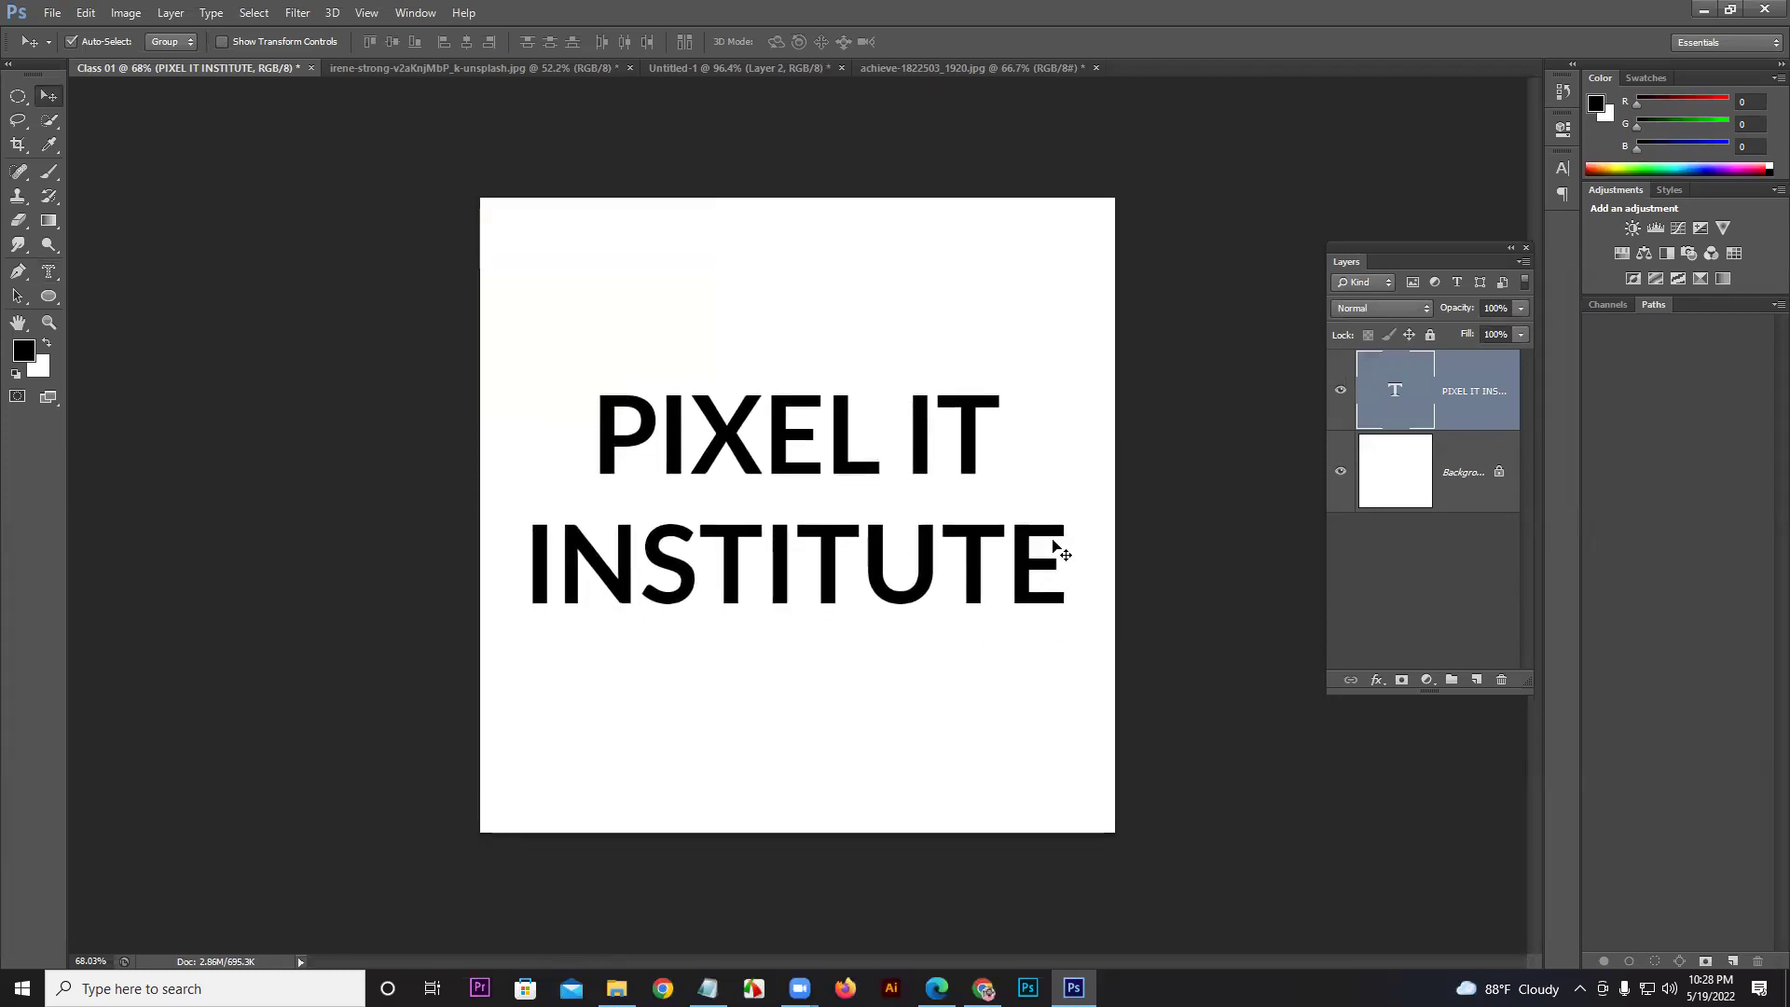
{"action": "left_click_drag", "start_coordinate": [50, 271], "coordinate": [96, 280]}
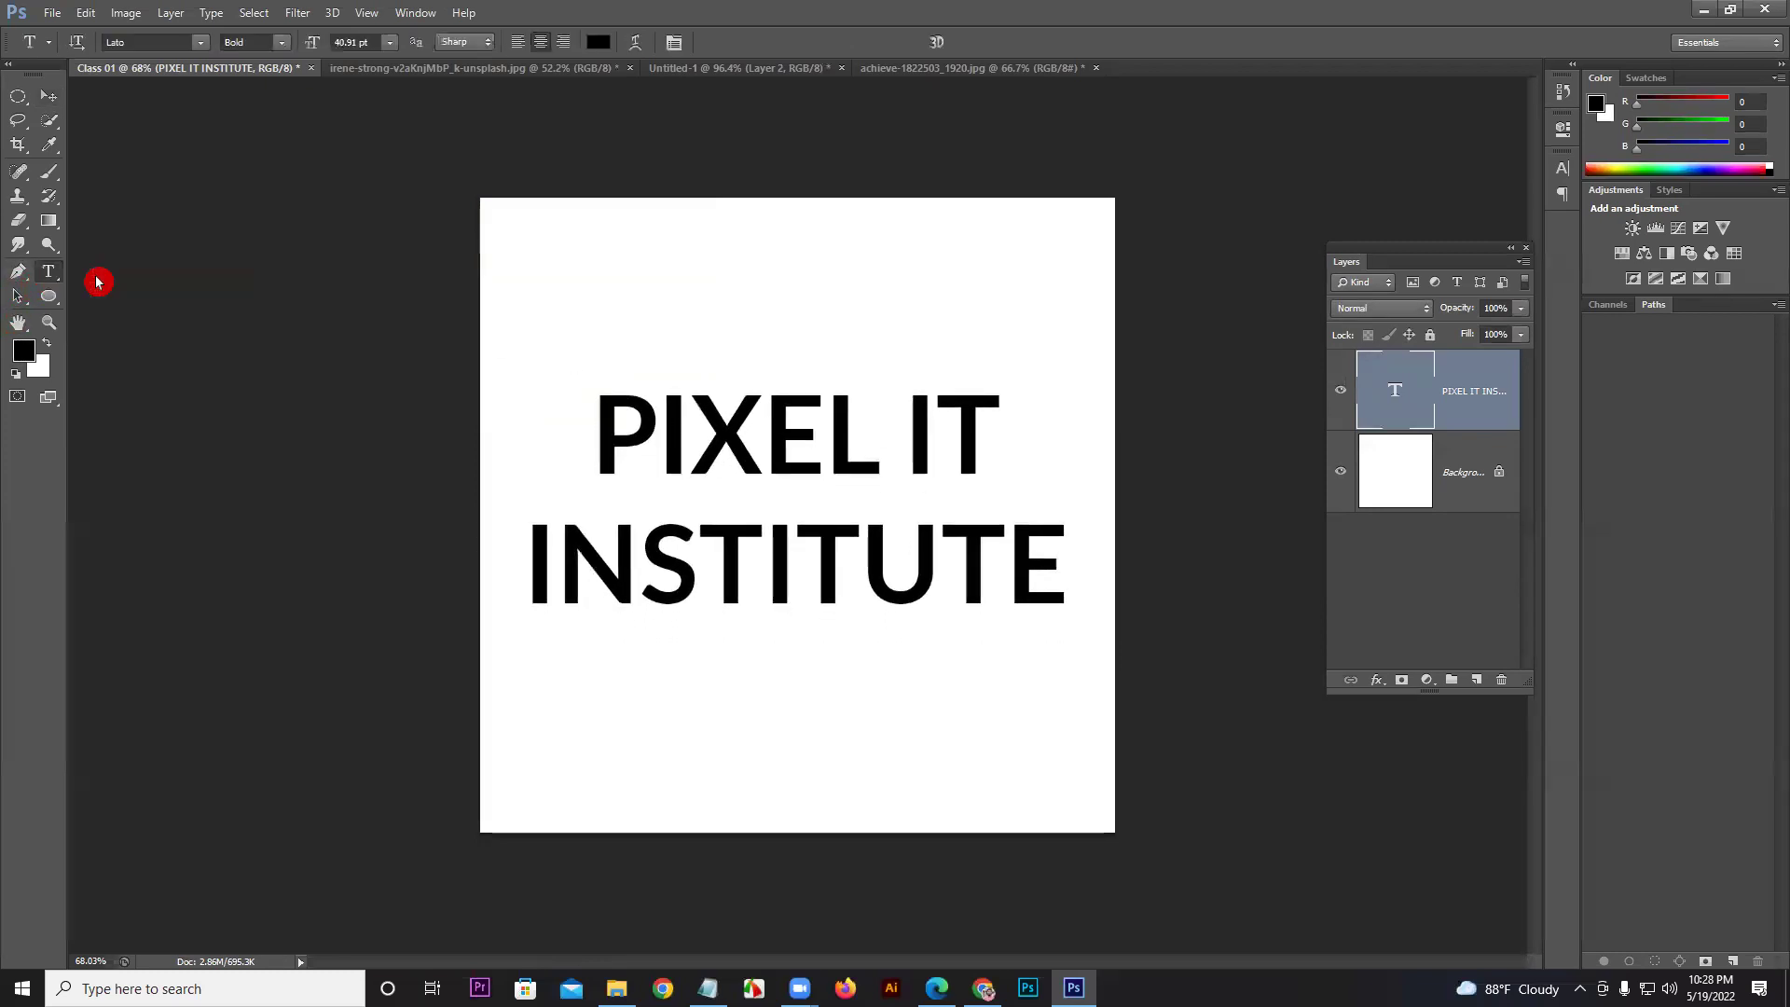
Step: Set the title's leading to 40 pt in the Character panel, then select the Background layer
{"action": "left_click", "coordinate": [1565, 180]}
{"action": "left_click", "coordinate": [1523, 205]}
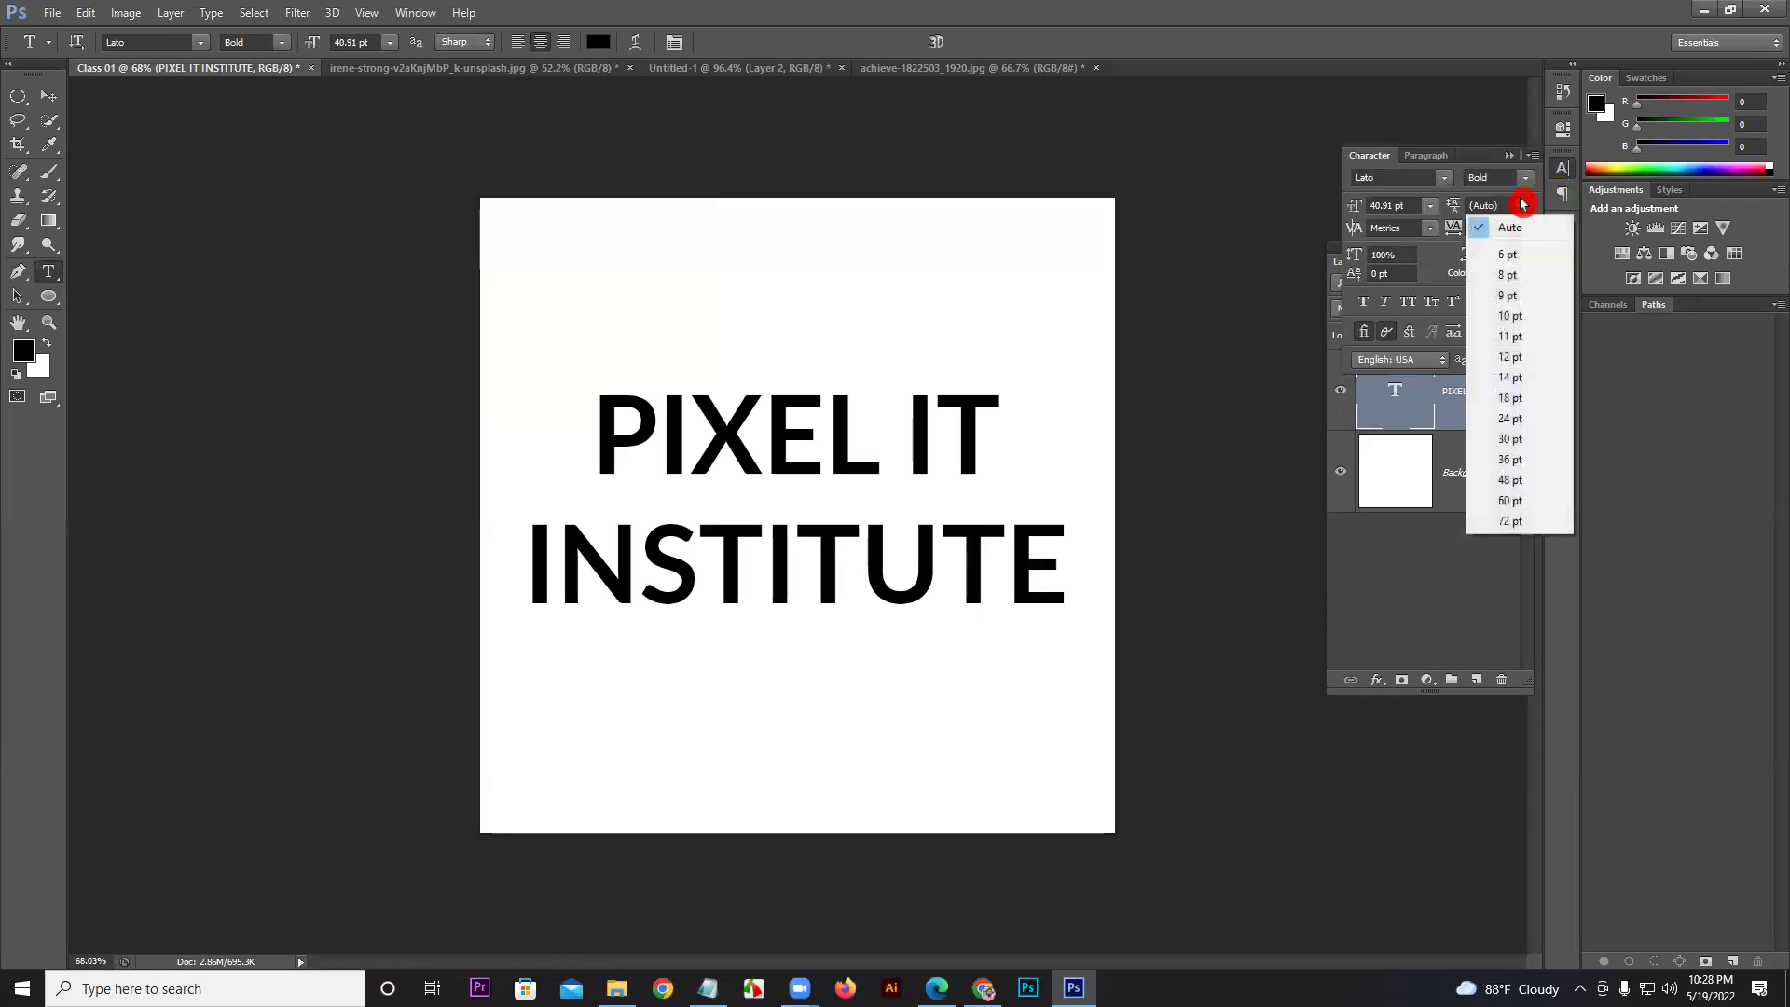
{"action": "left_click", "coordinate": [1511, 520]}
{"action": "left_click", "coordinate": [1529, 206]}
{"action": "left_click", "coordinate": [1530, 481]}
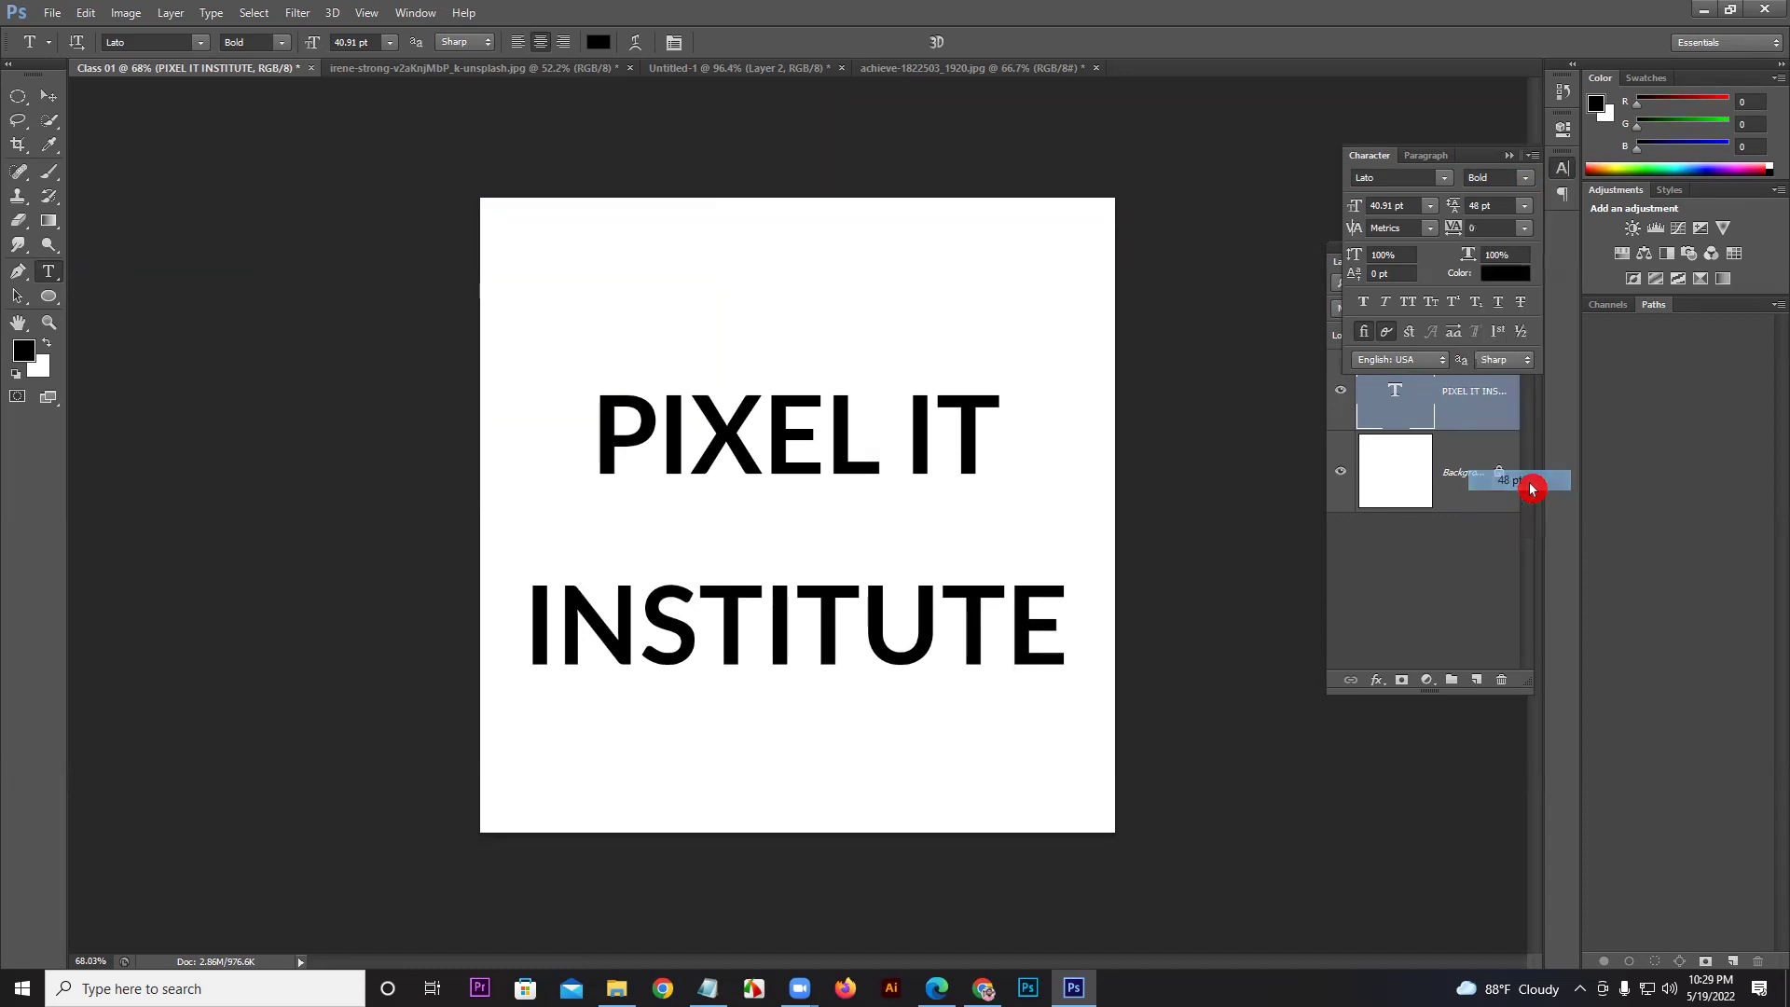
{"action": "left_click_drag", "start_coordinate": [1529, 207], "coordinate": [1519, 464]}
{"action": "left_click", "coordinate": [1500, 204]}
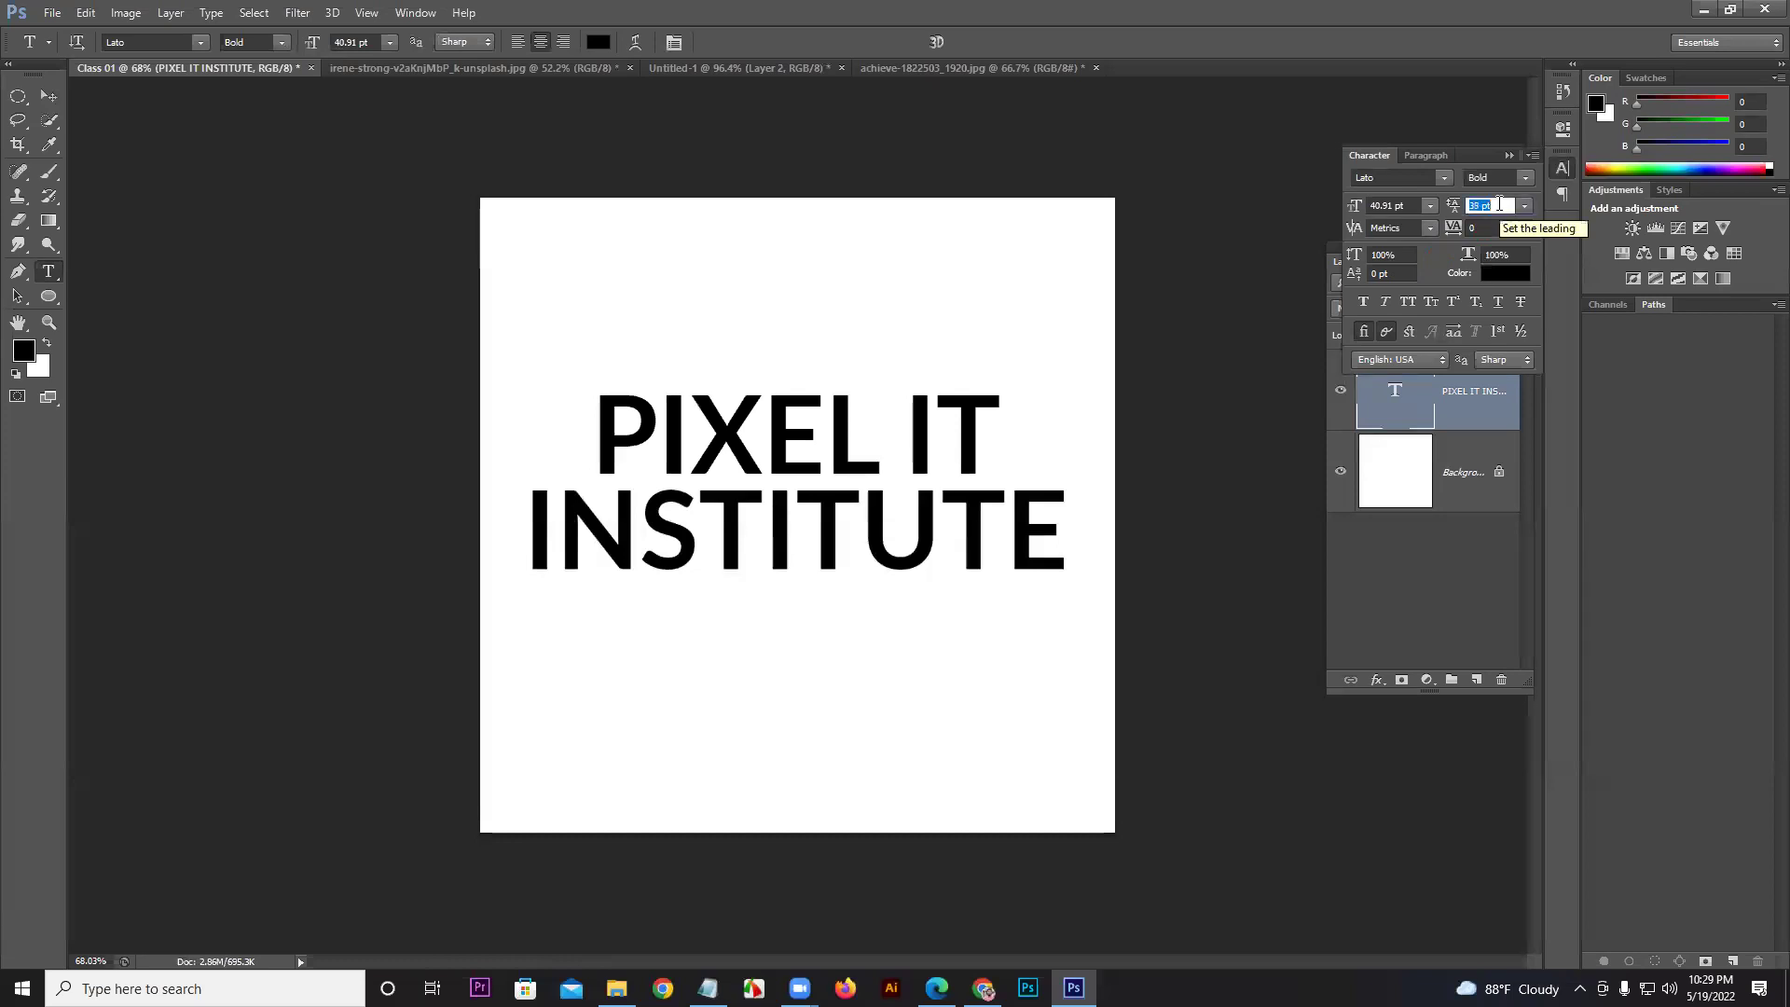
{"action": "key", "text": "Return"}
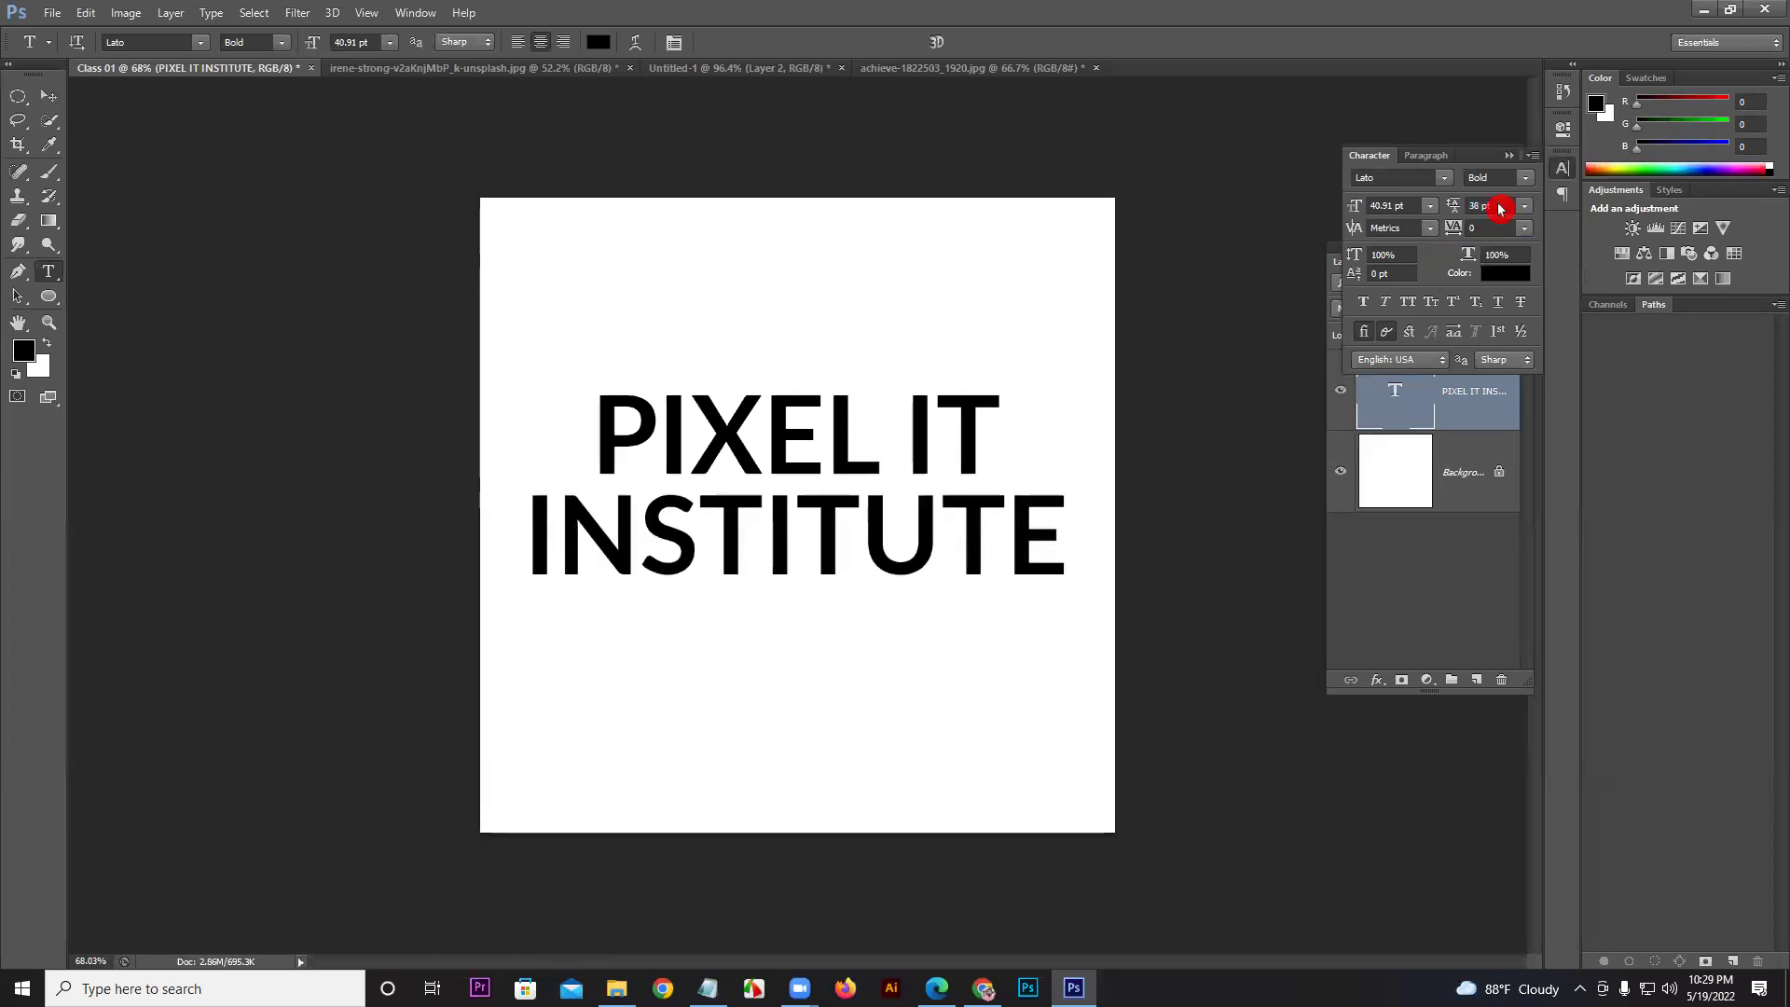
{"action": "key", "text": "Return"}
{"action": "left_click", "coordinate": [38, 106]}
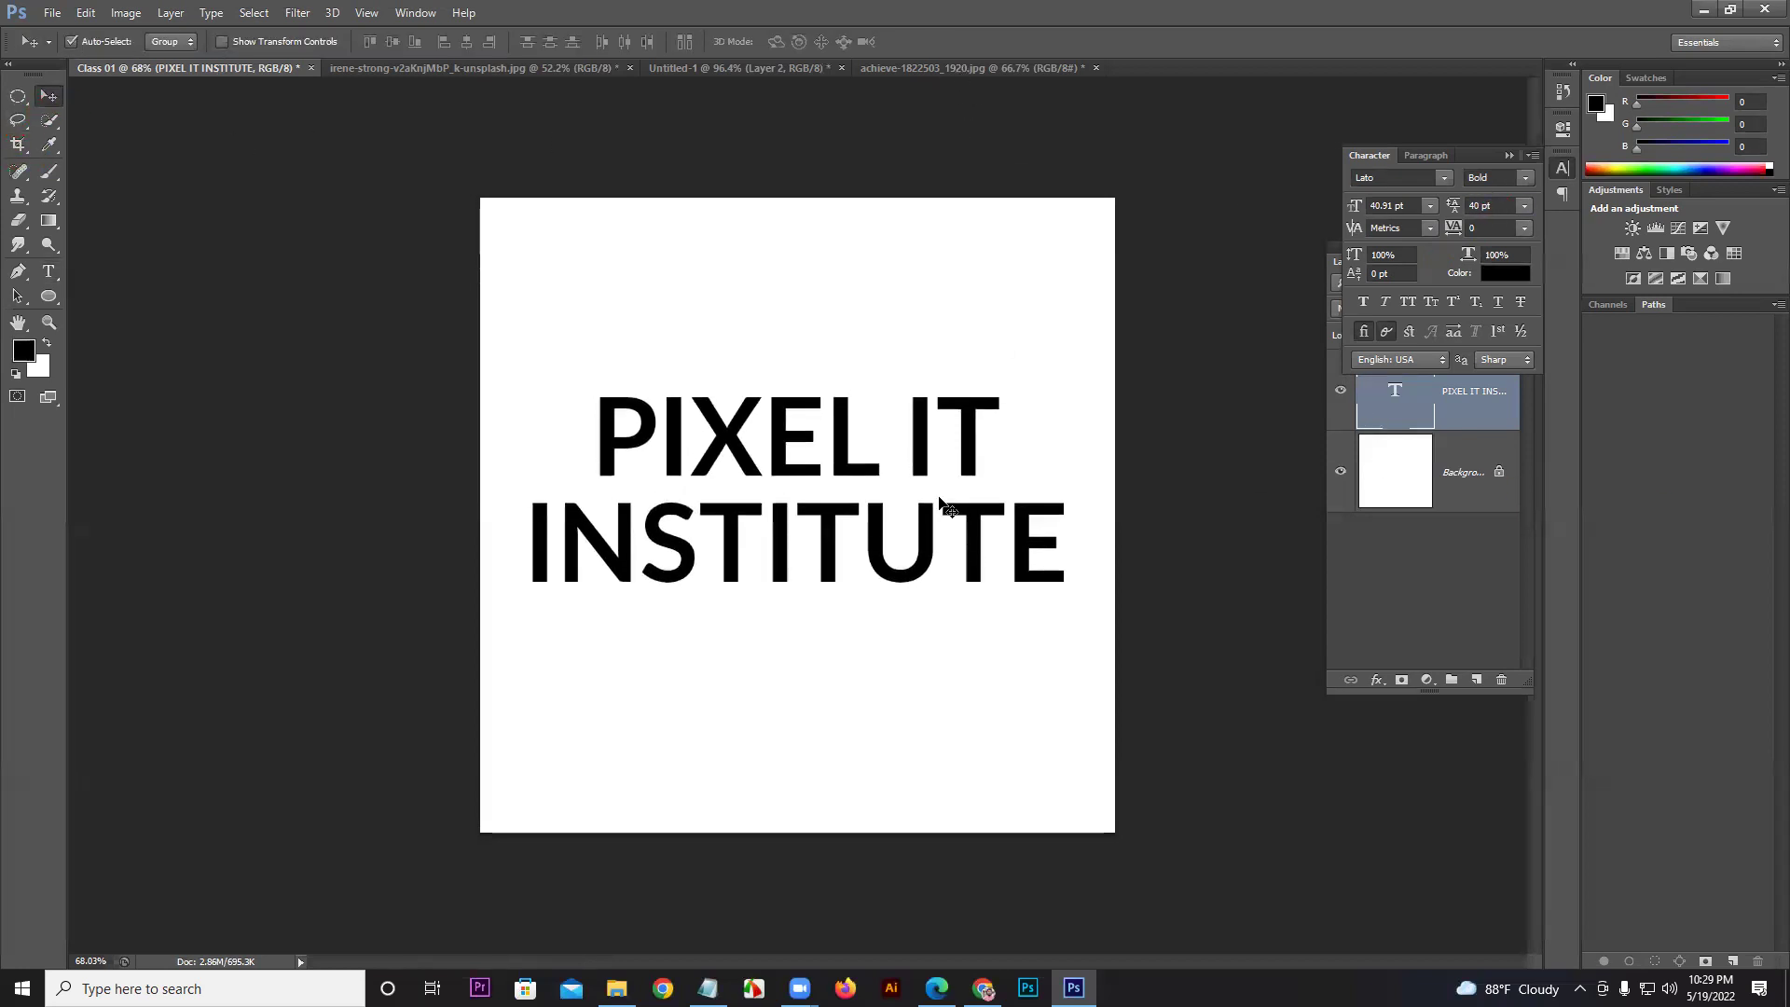
{"action": "left_click", "coordinate": [1450, 457]}
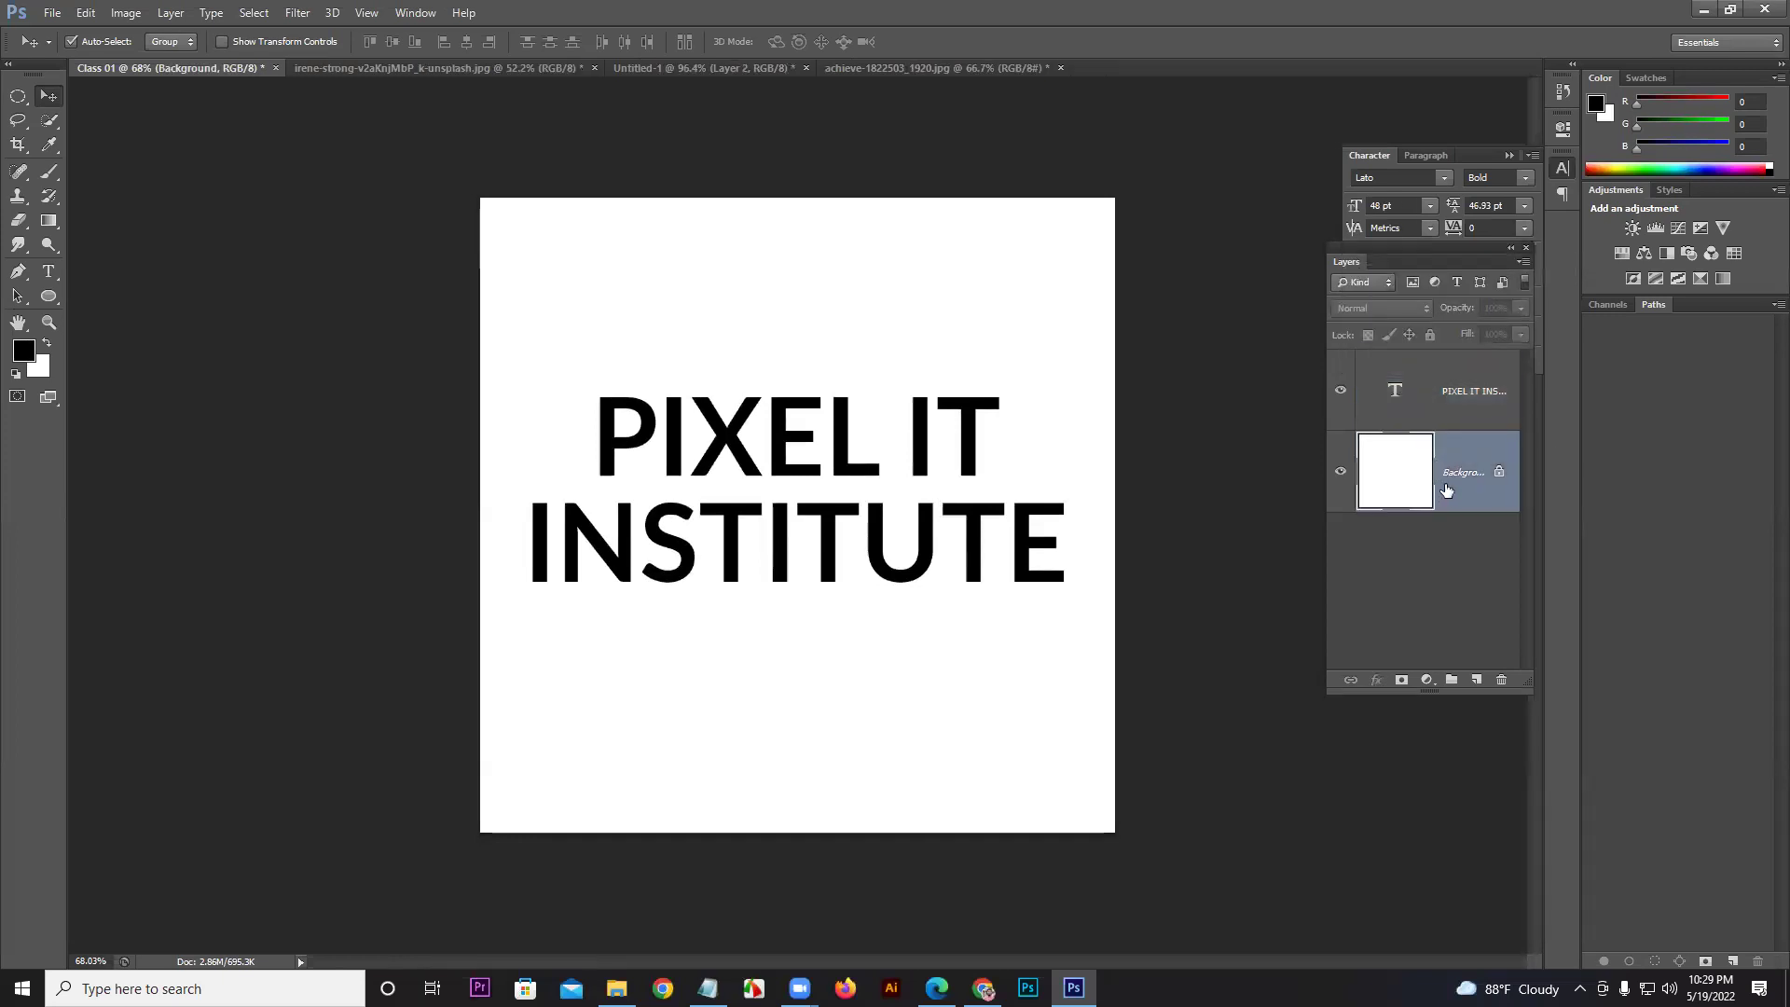
Step: Fill the Background layer with the purple foreground colour R 164, G 39, B 187
{"action": "left_click", "coordinate": [25, 353]}
{"action": "left_click_drag", "start_coordinate": [827, 507], "coordinate": [841, 613]}
{"action": "left_click", "coordinate": [720, 496]}
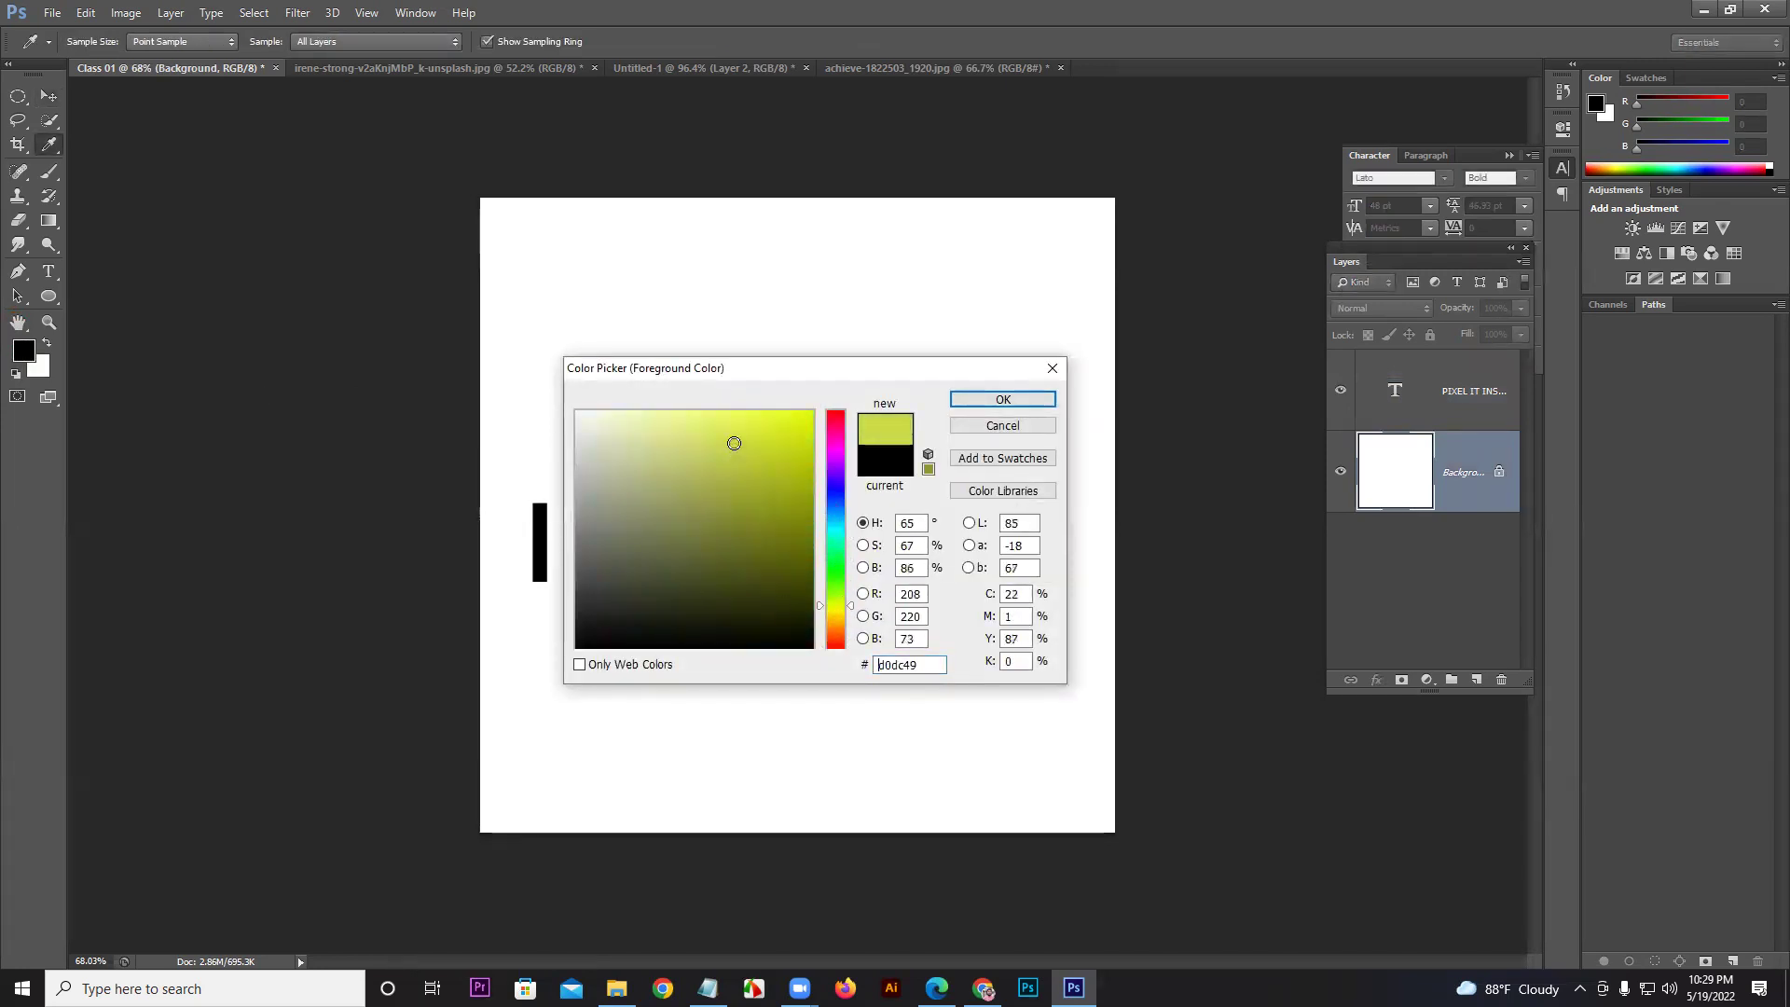
{"action": "left_click", "coordinate": [763, 462]}
{"action": "mouse_move", "coordinate": [856, 639]}
{"action": "left_mouse_down"}
{"action": "mouse_move", "coordinate": [833, 620]}
{"action": "mouse_move", "coordinate": [839, 455]}
{"action": "mouse_move", "coordinate": [758, 508]}
{"action": "mouse_move", "coordinate": [743, 467]}
{"action": "left_mouse_up"}
{"action": "left_click", "coordinate": [927, 420]}
{"action": "left_click", "coordinate": [982, 408]}
{"action": "key", "text": "v"}
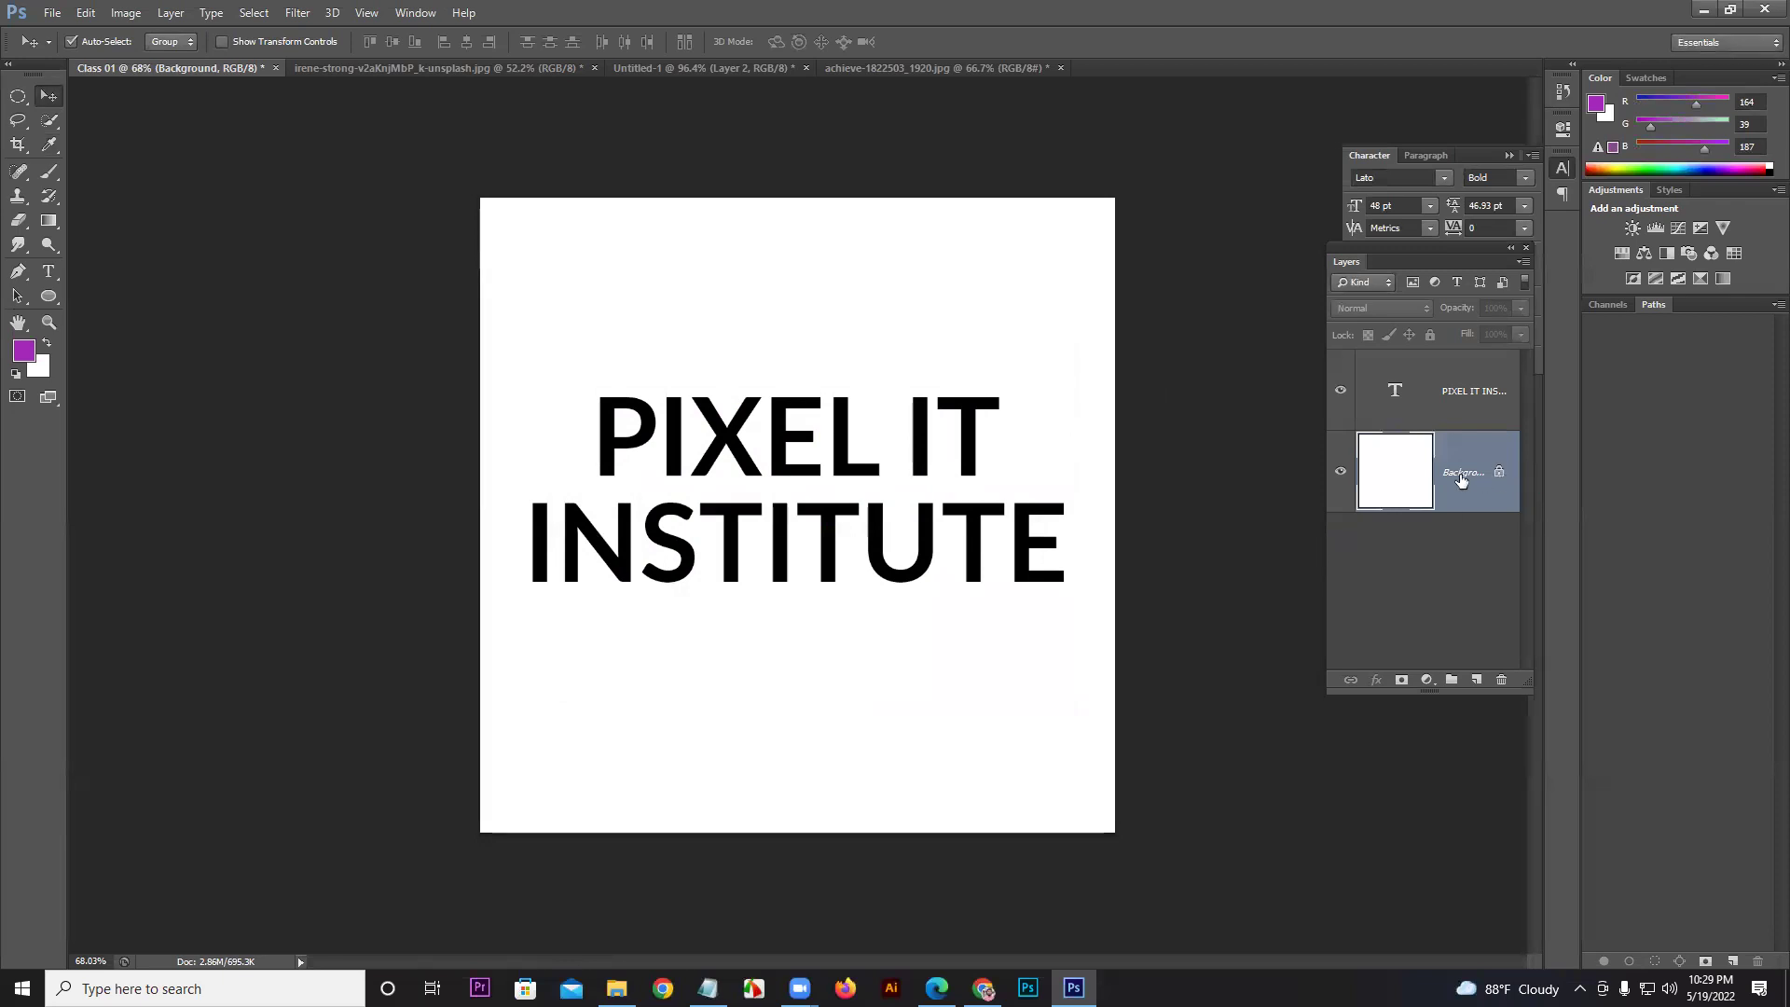
{"action": "key", "text": "alt+BackSpace"}
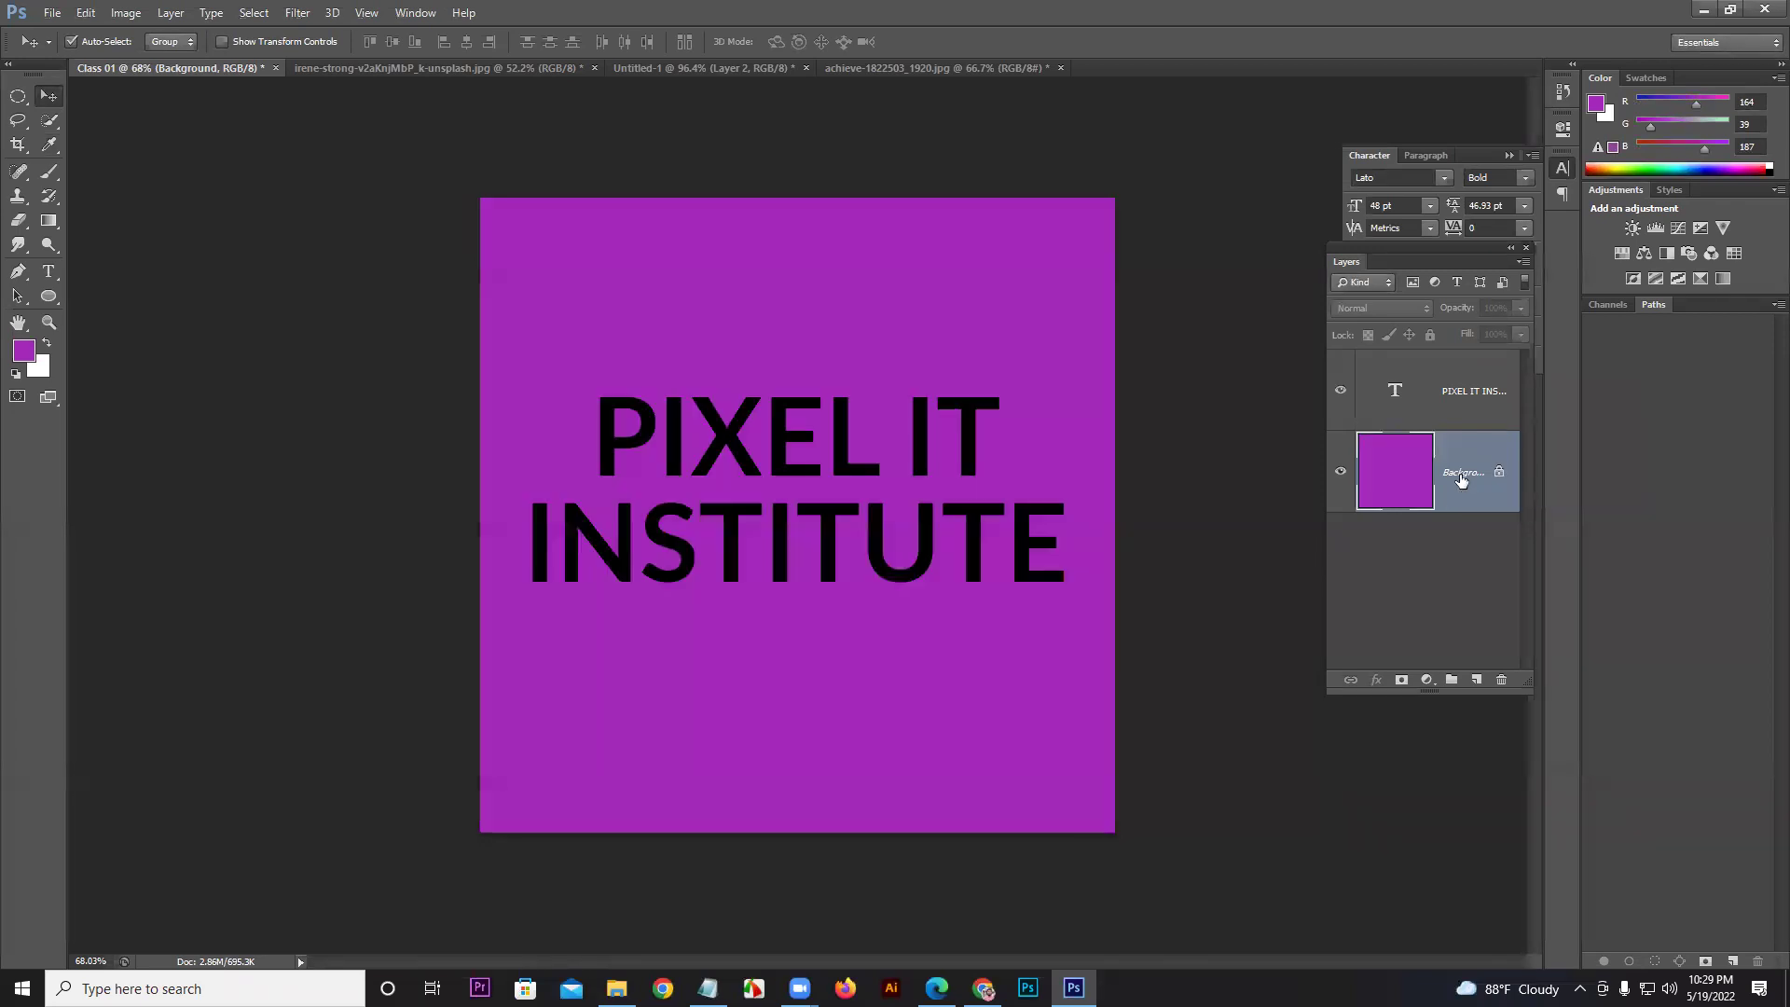
Step: Select all of the PIXEL IT INSTITUTE text and set its colour to white (#ffffff)
{"action": "left_click", "coordinate": [783, 445]}
{"action": "left_click", "coordinate": [49, 271]}
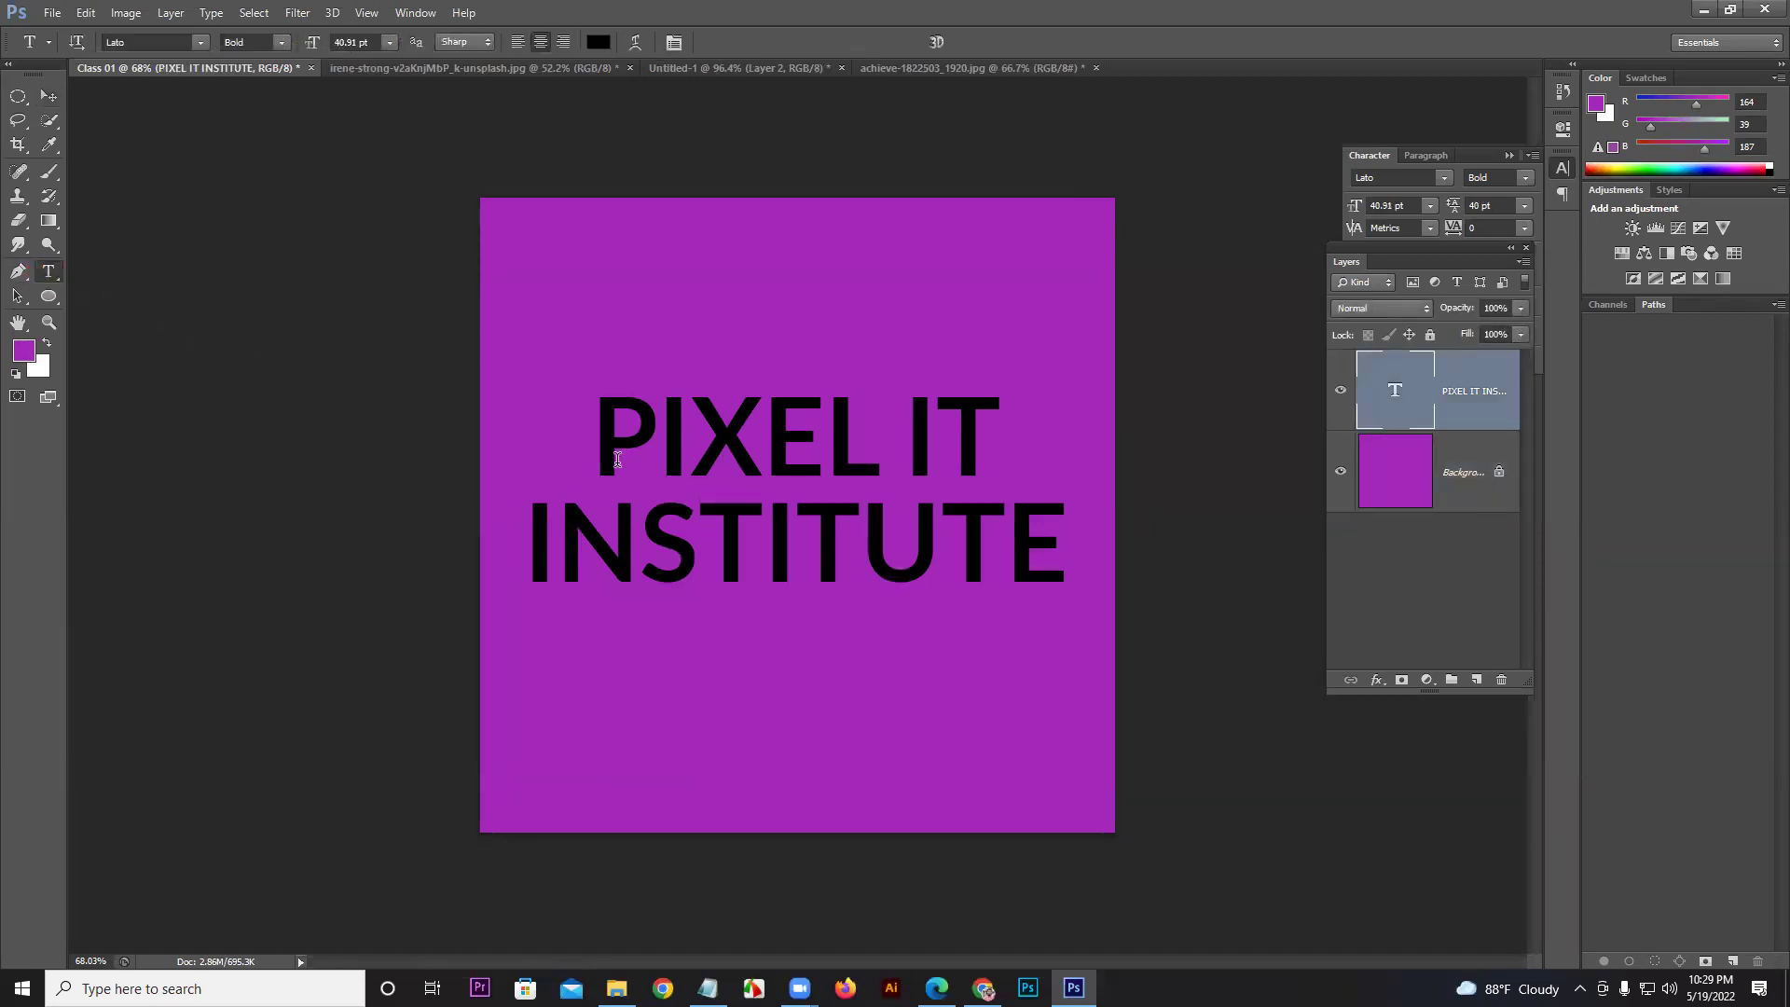
{"action": "left_click_drag", "start_coordinate": [602, 432], "coordinate": [1070, 557]}
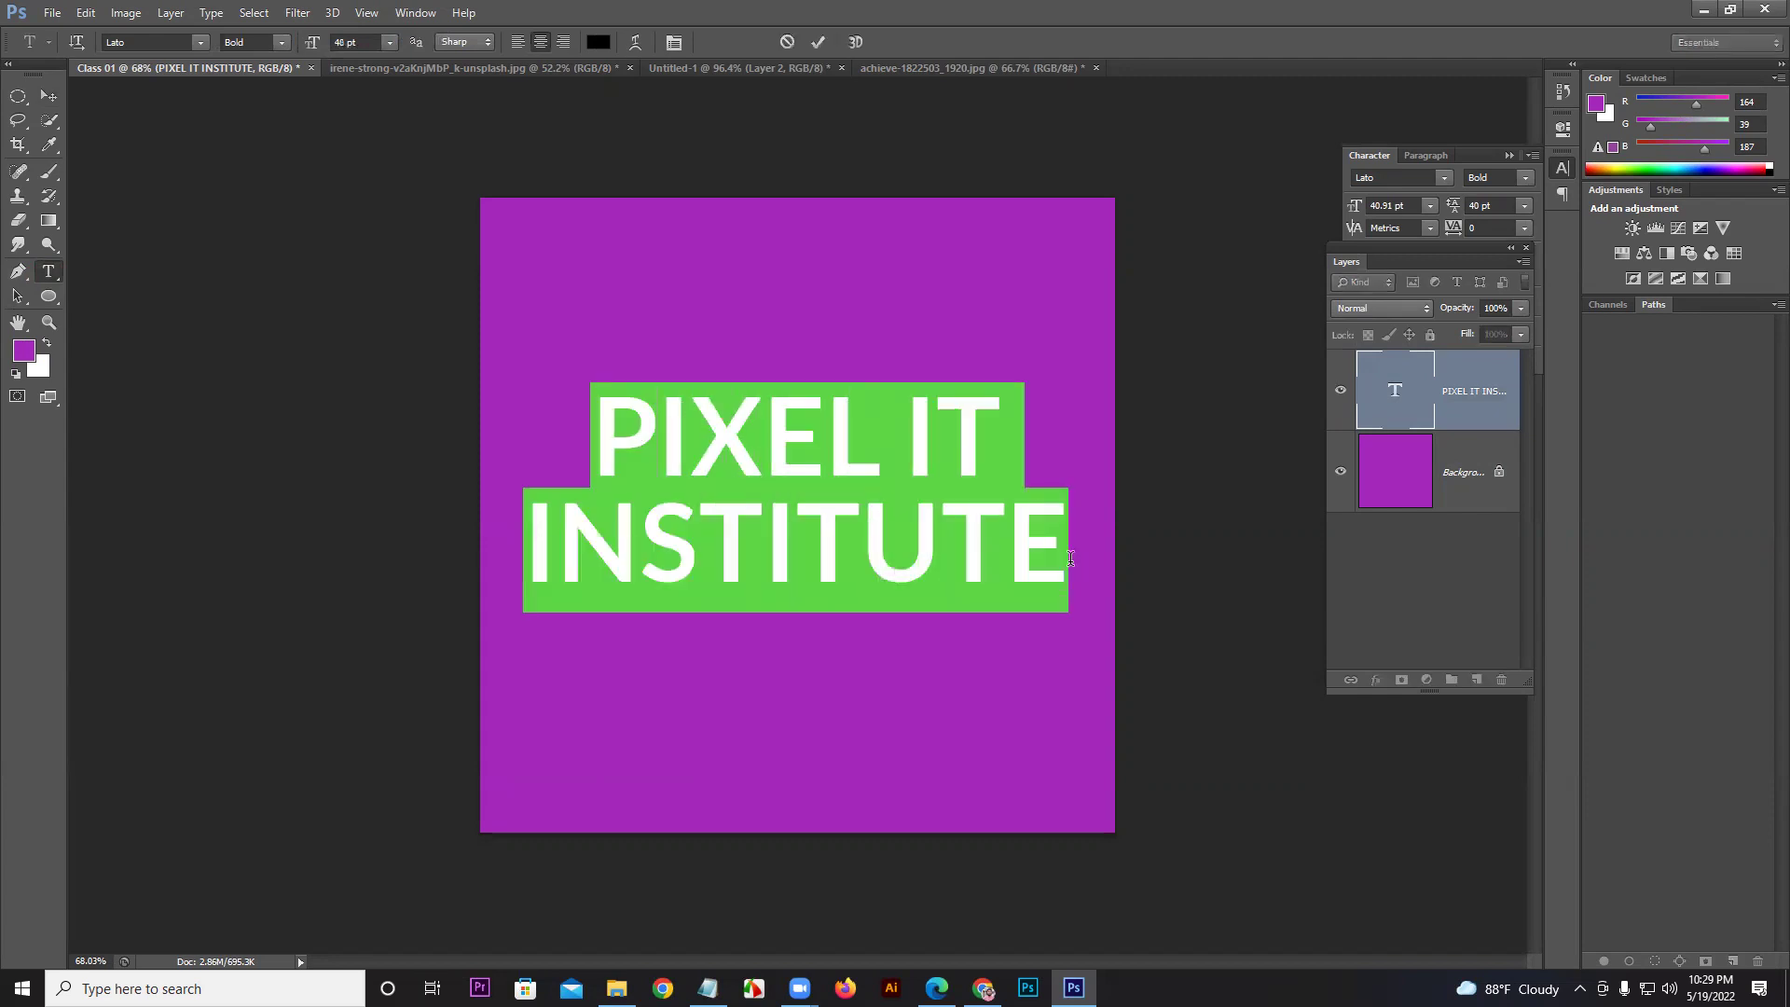
{"action": "left_click", "coordinate": [597, 42]}
{"action": "left_click", "coordinate": [598, 411]}
{"action": "left_click_drag", "start_coordinate": [597, 411], "coordinate": [570, 403]}
{"action": "left_click_drag", "start_coordinate": [778, 375], "coordinate": [972, 555]}
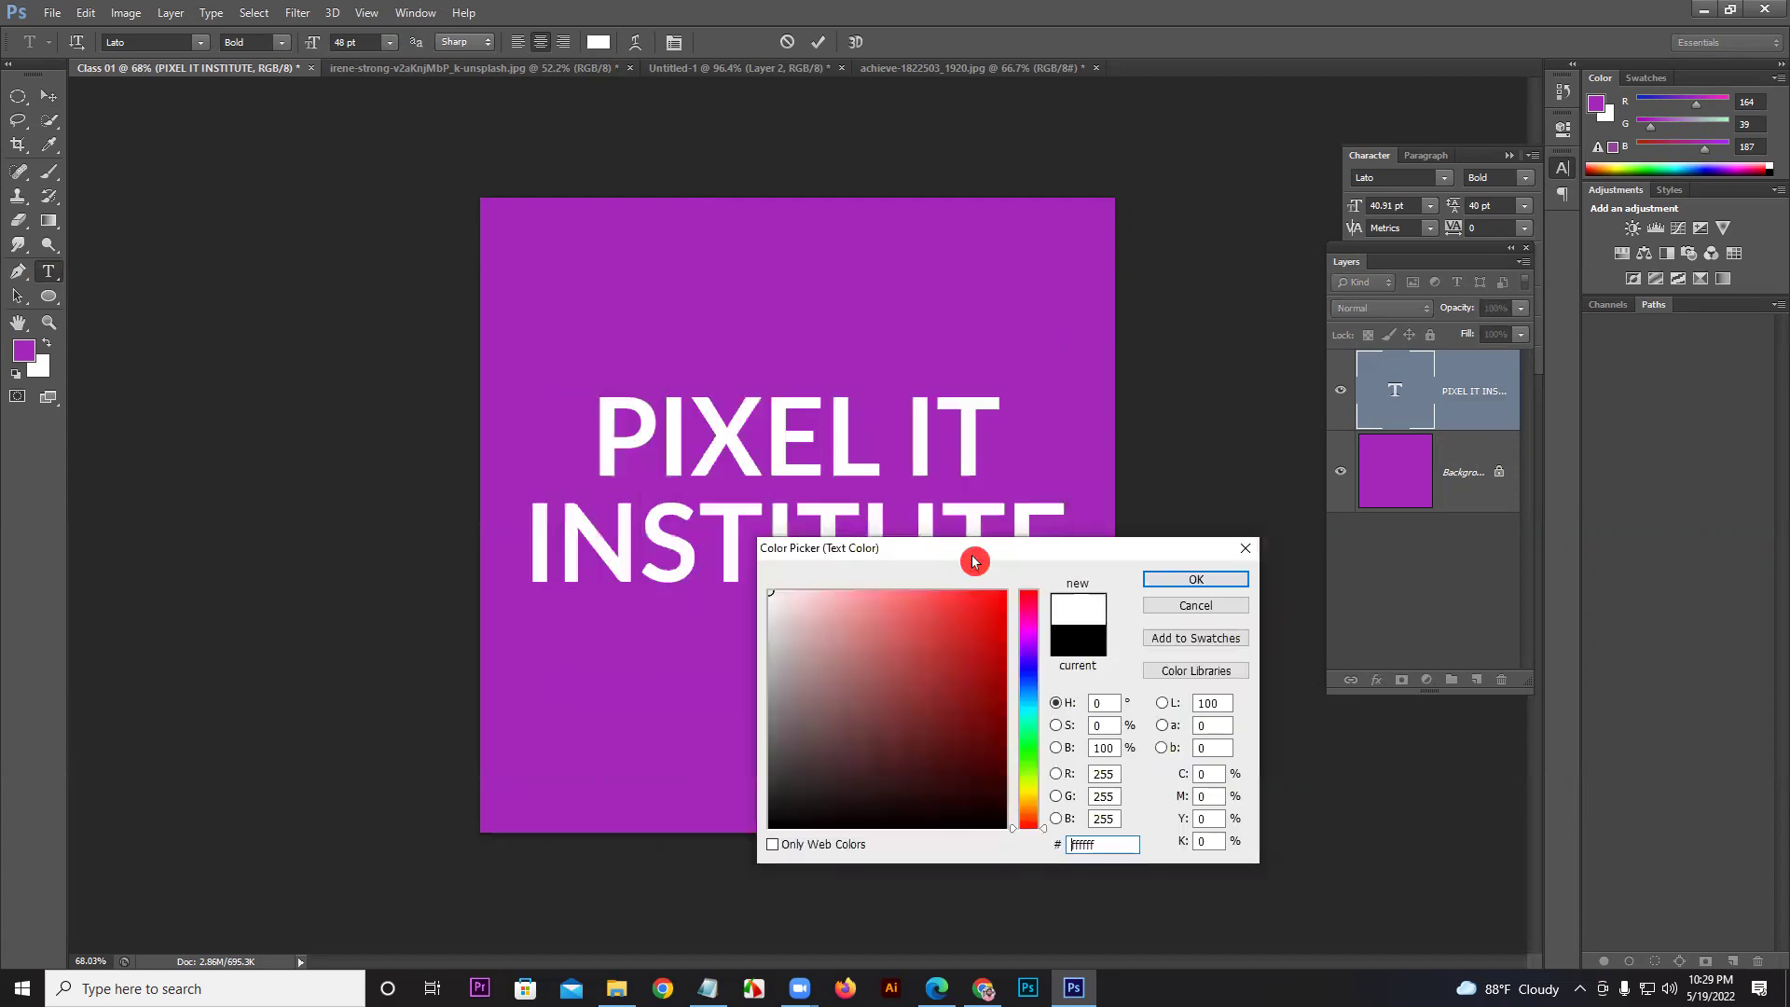
{"action": "left_click", "coordinate": [1196, 579]}
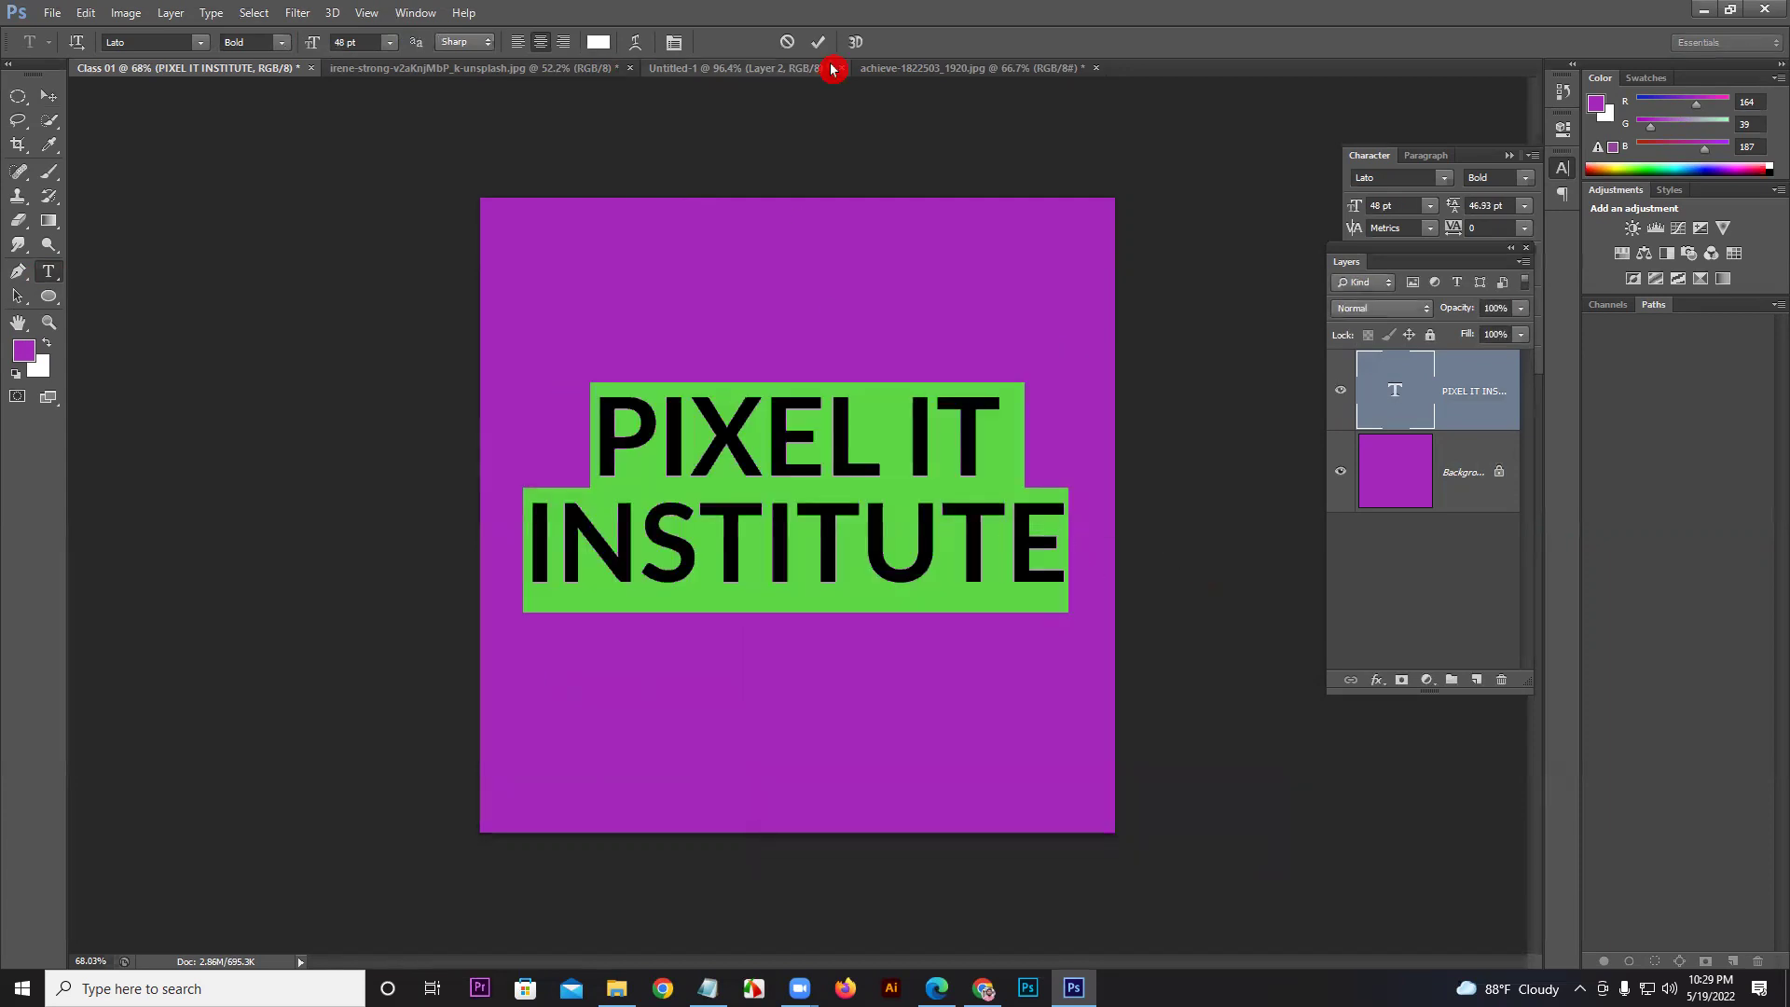
Step: Change the title's Lato weight from Bold to Heavy and commit the edit
{"action": "left_click", "coordinate": [278, 44]}
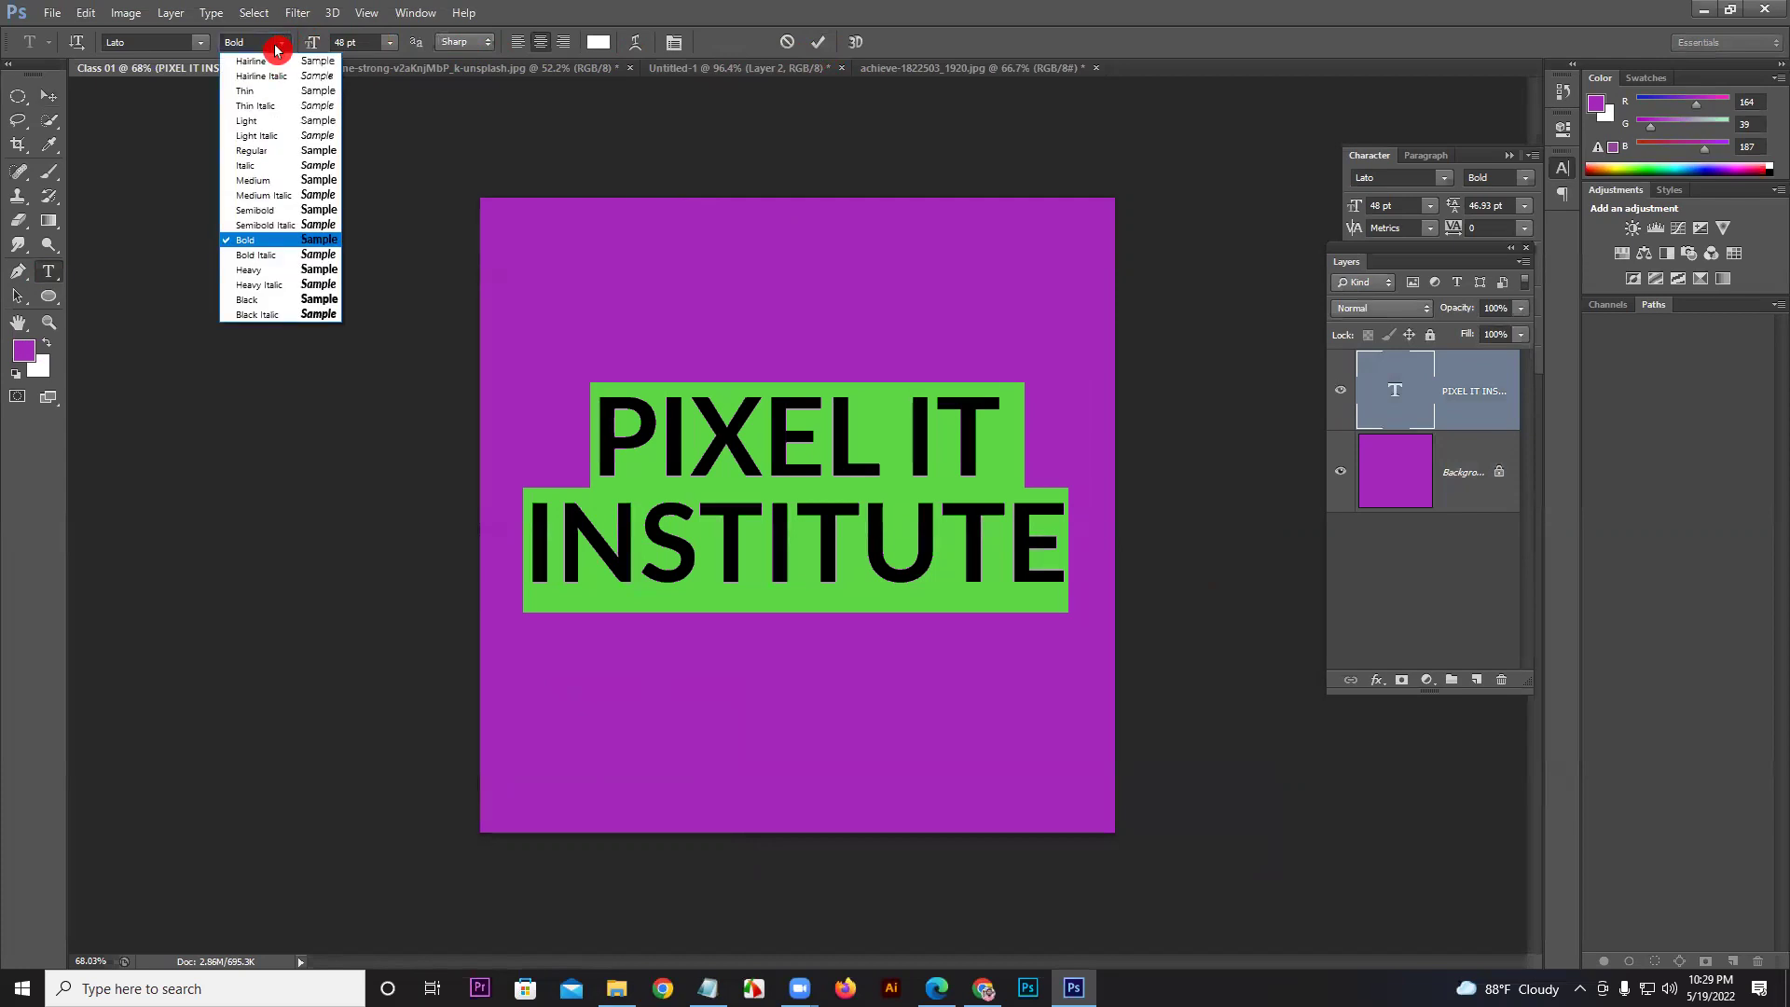
{"action": "left_click", "coordinate": [280, 270]}
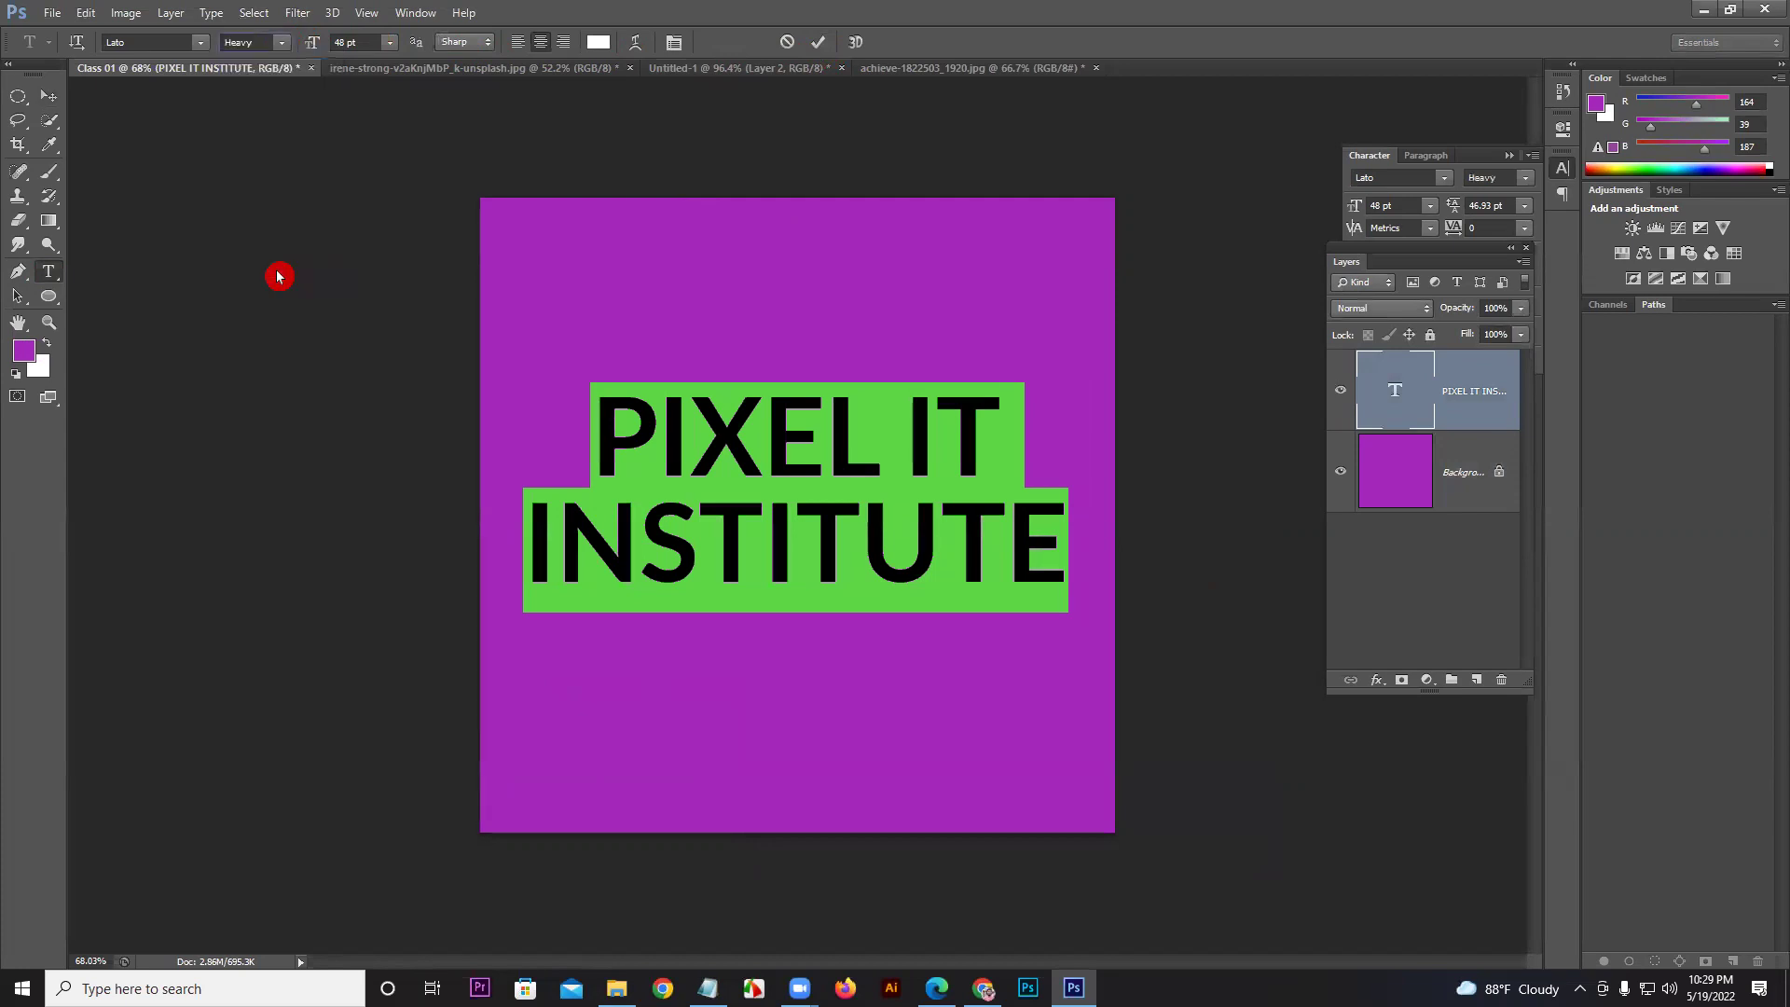
{"action": "left_click", "coordinate": [833, 43]}
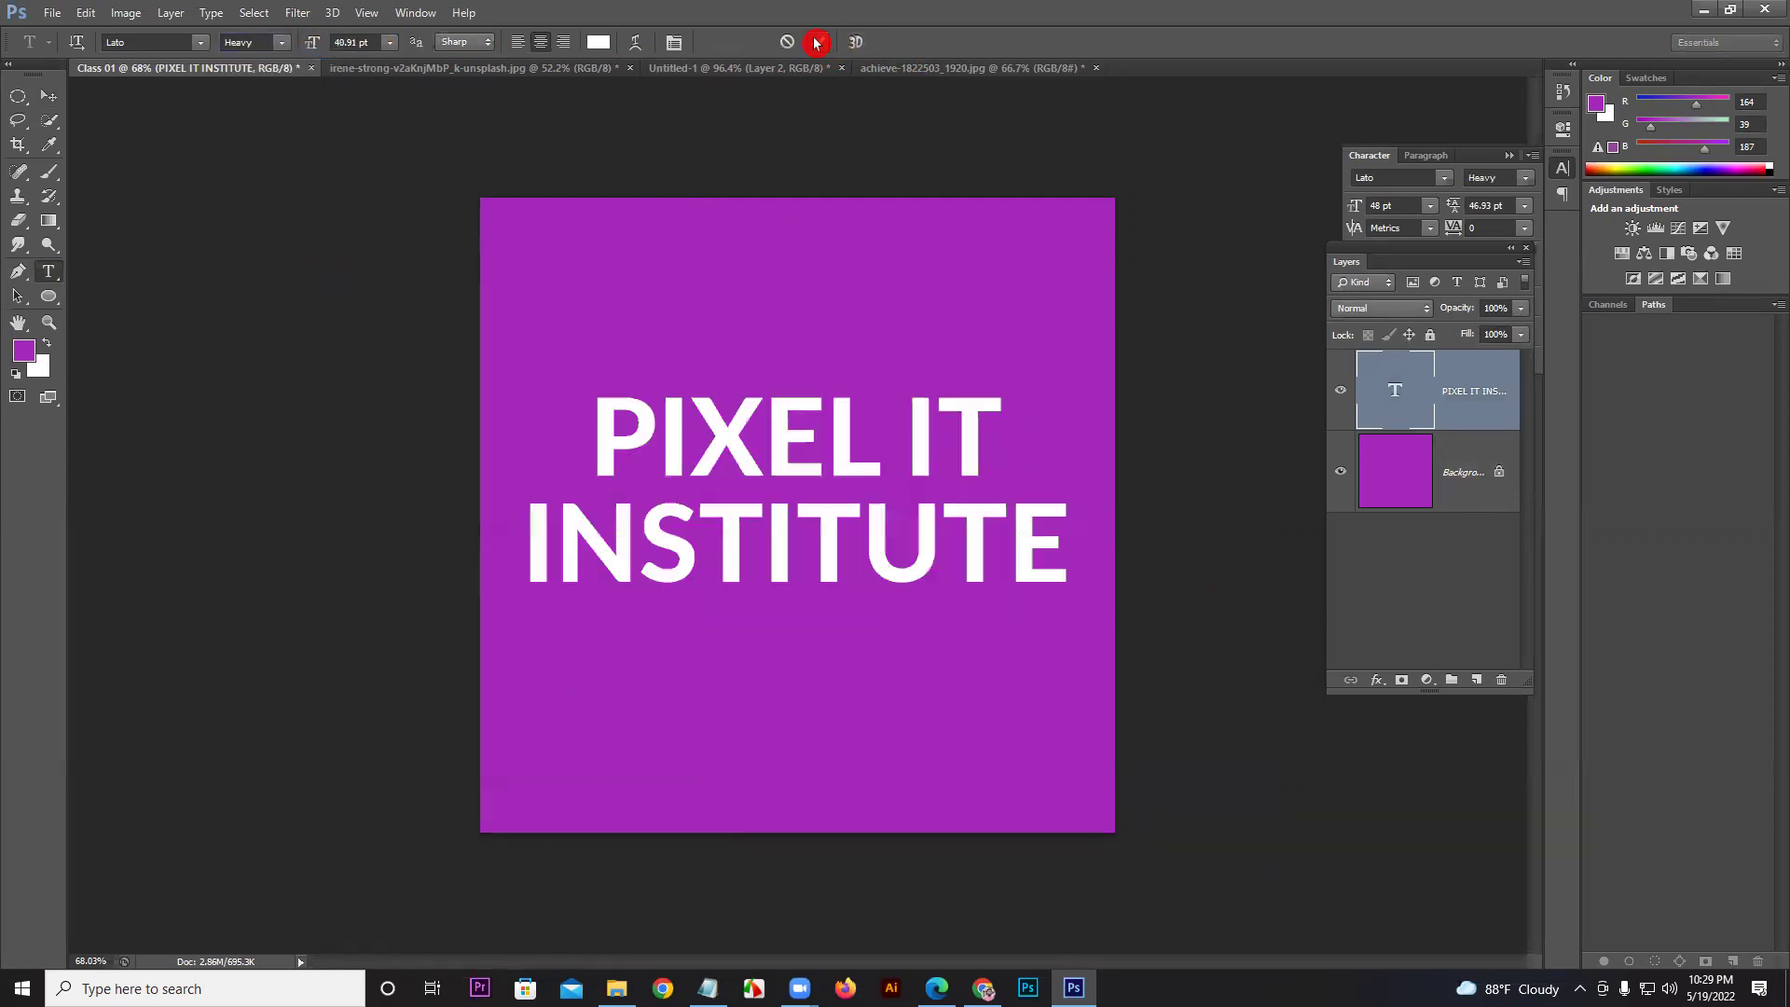
{"action": "left_click", "coordinate": [58, 101]}
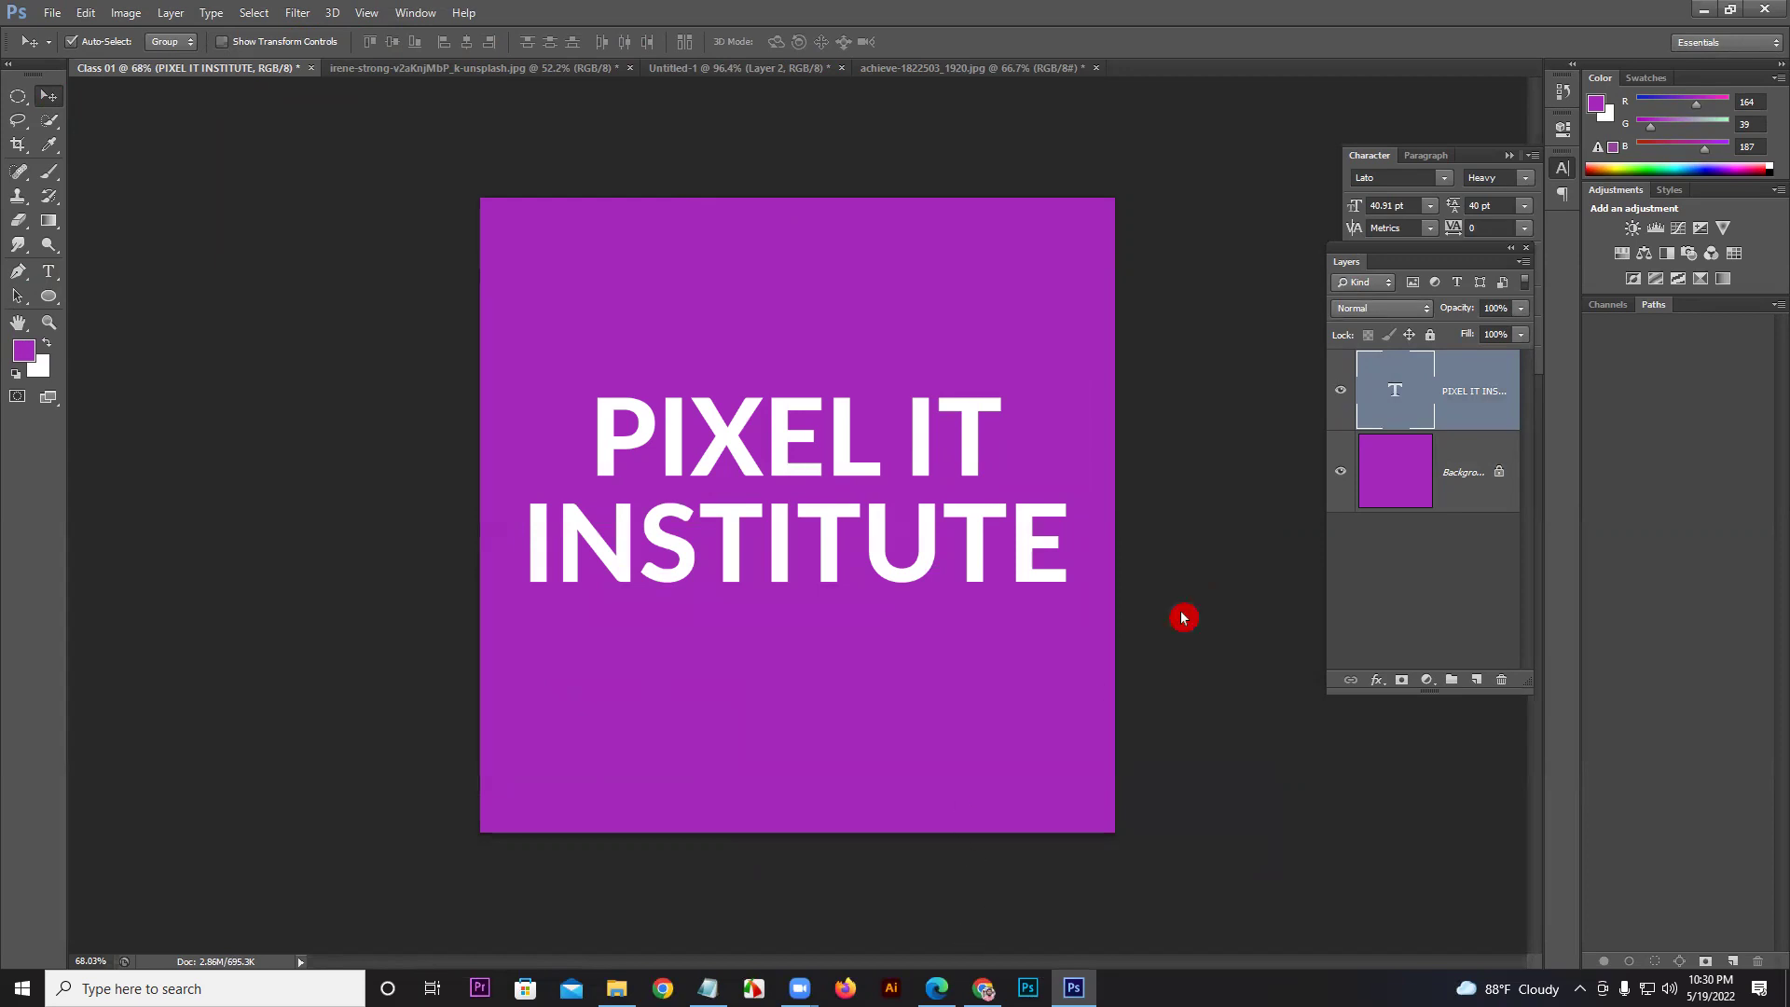
{"action": "key", "text": "alt+Tab"}
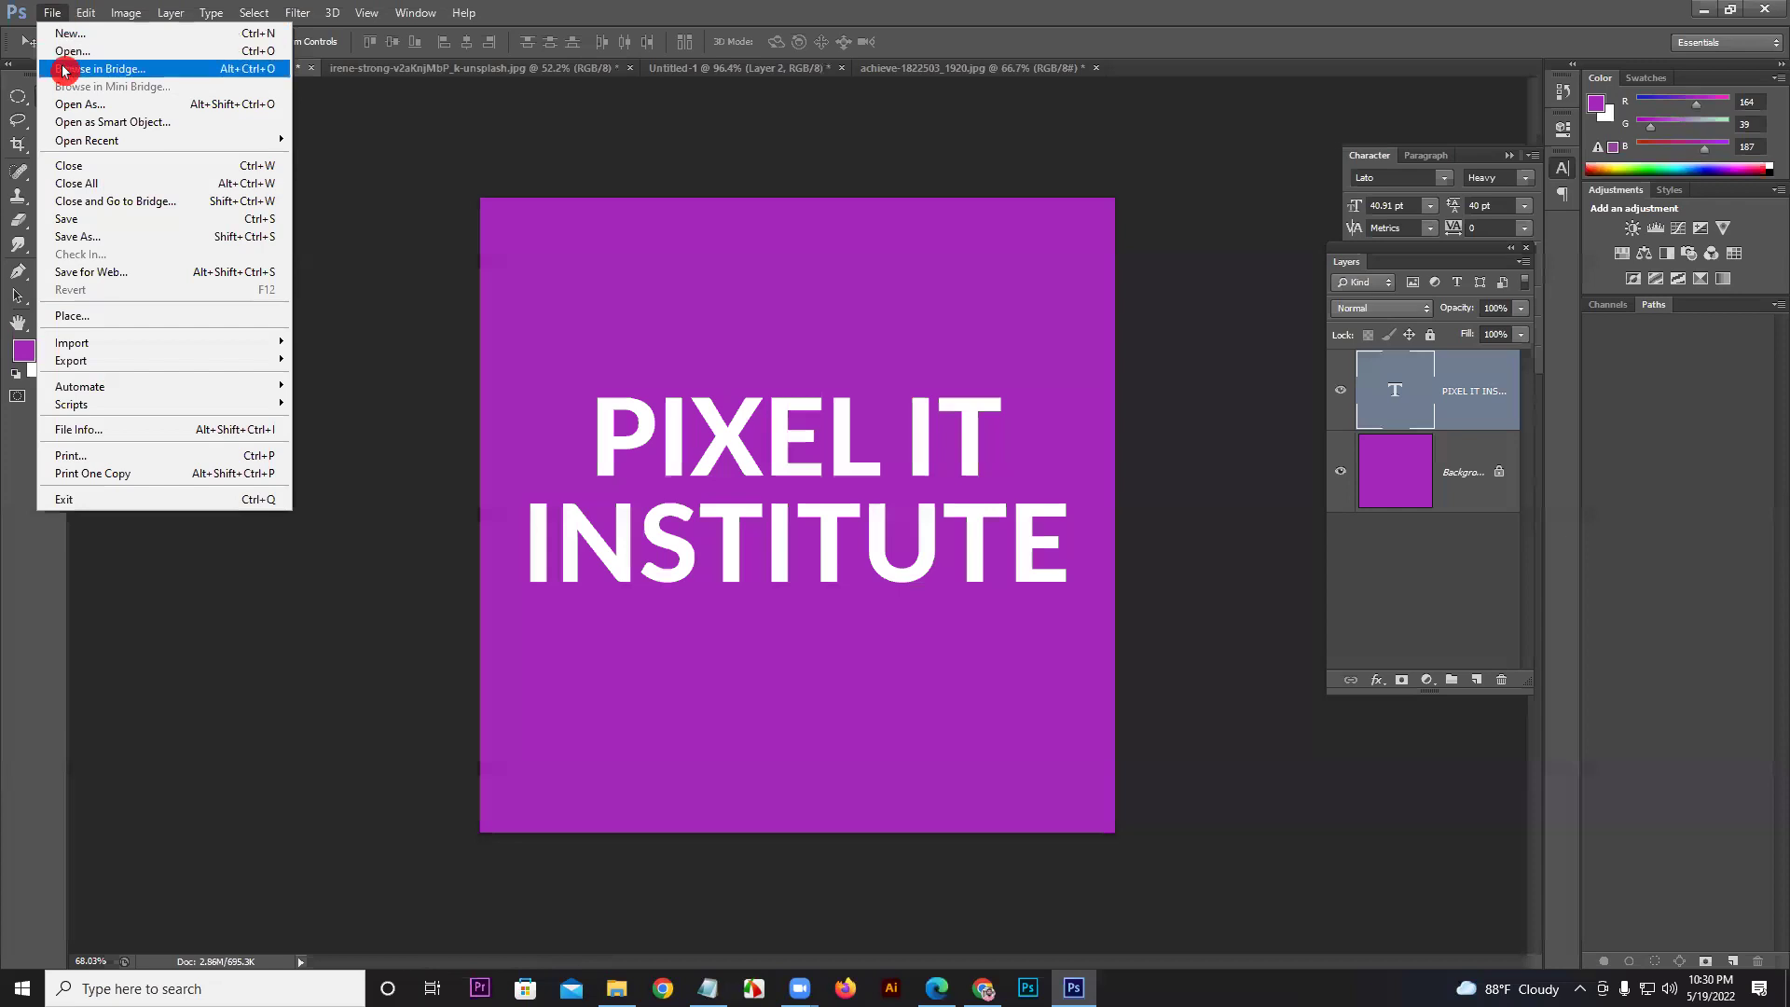
Step: Review the Open Recent list, then bring the portrait photo forward and close it
{"action": "mouse_move", "coordinate": [69, 139]}
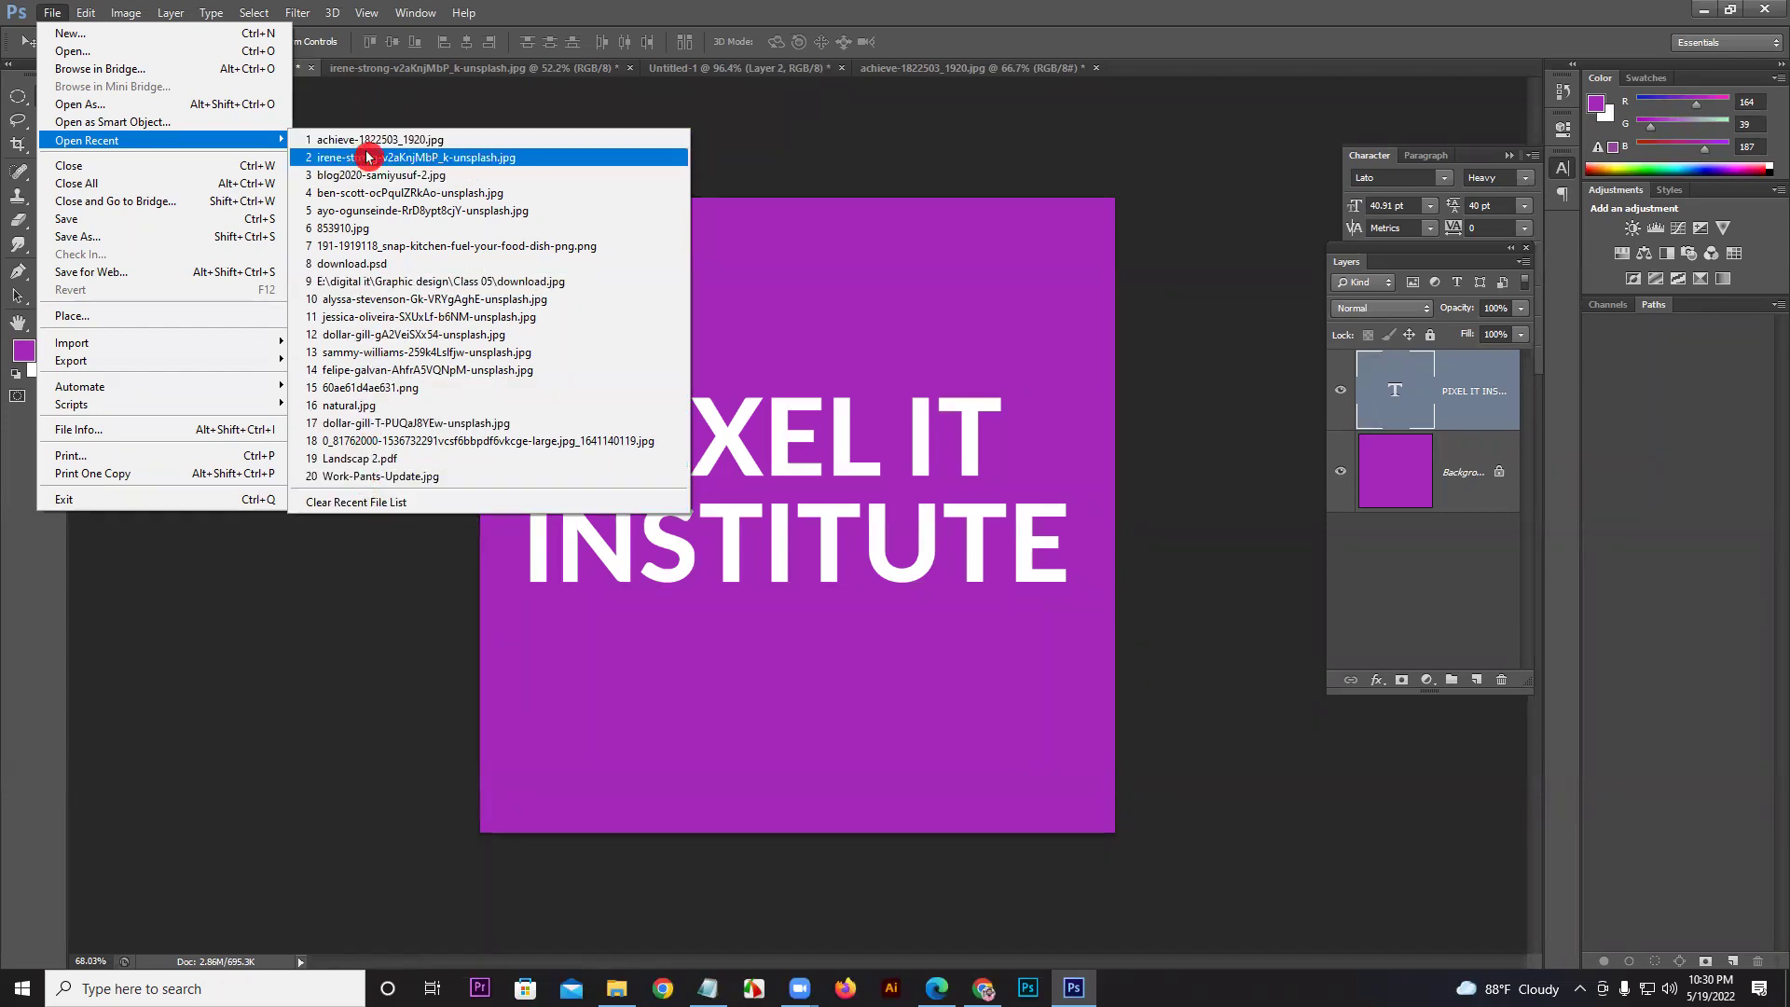
{"action": "left_click", "coordinate": [193, 147]}
{"action": "mouse_move", "coordinate": [193, 147]}
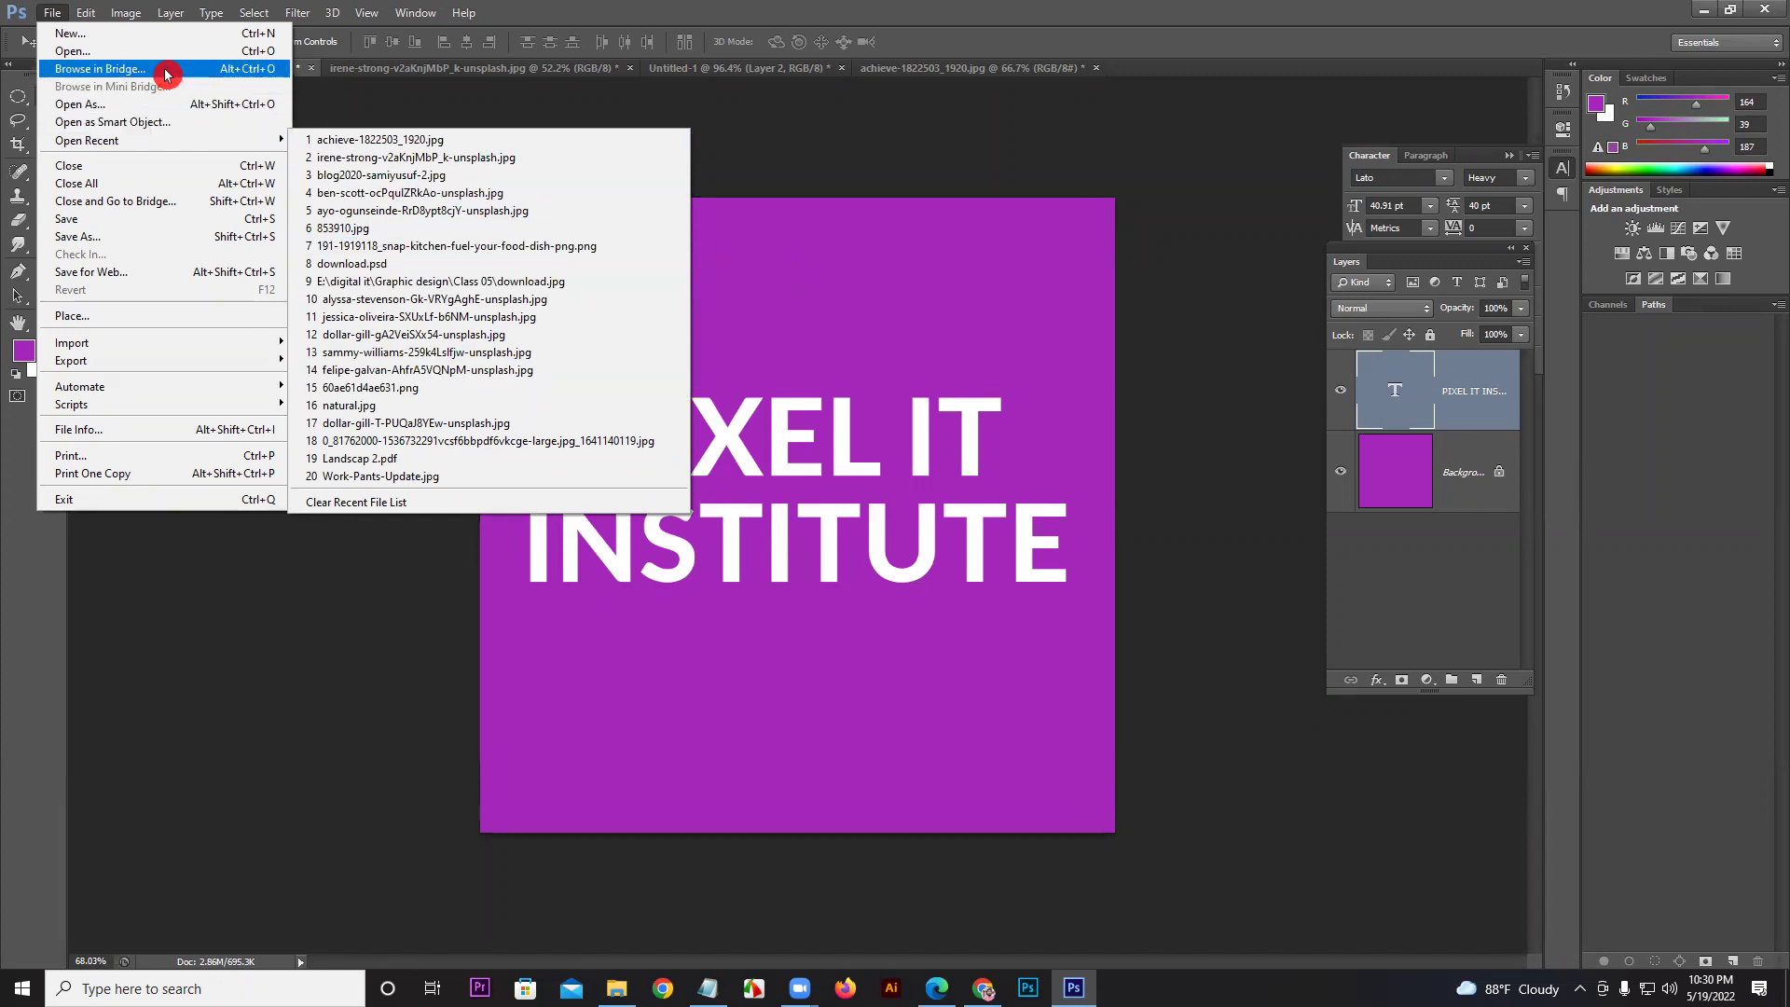
{"action": "left_click", "coordinate": [56, 13]}
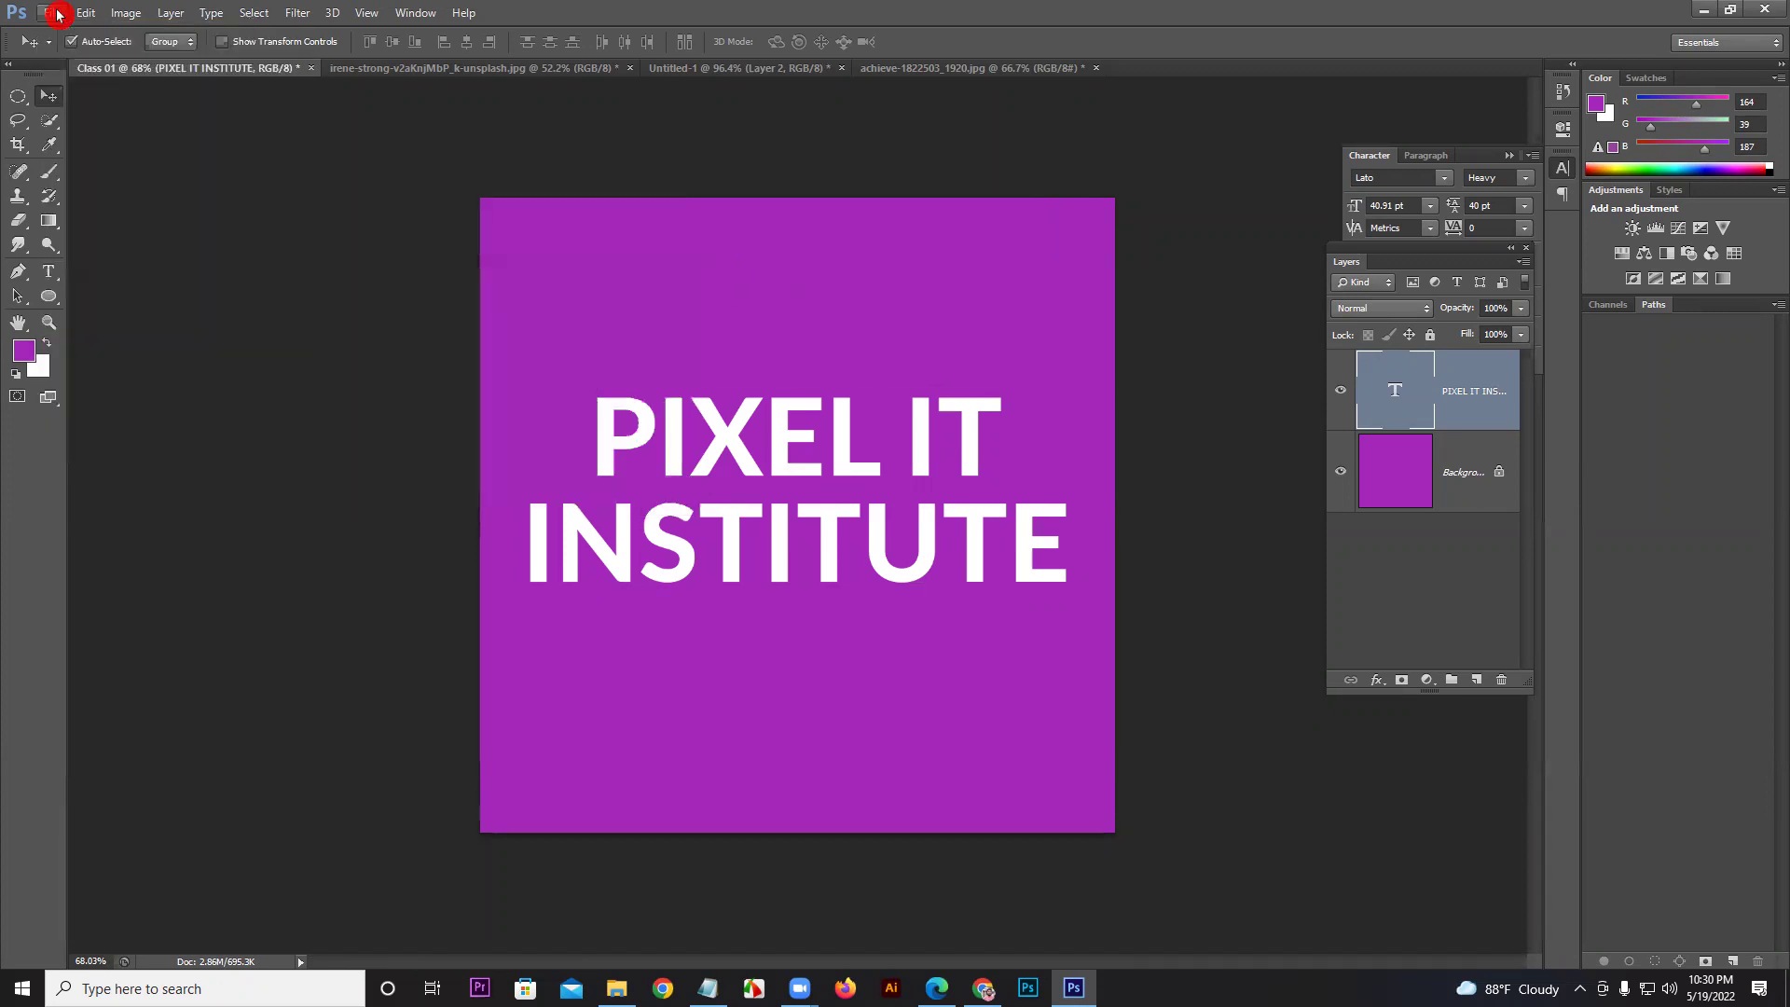
{"action": "left_click", "coordinate": [523, 69]}
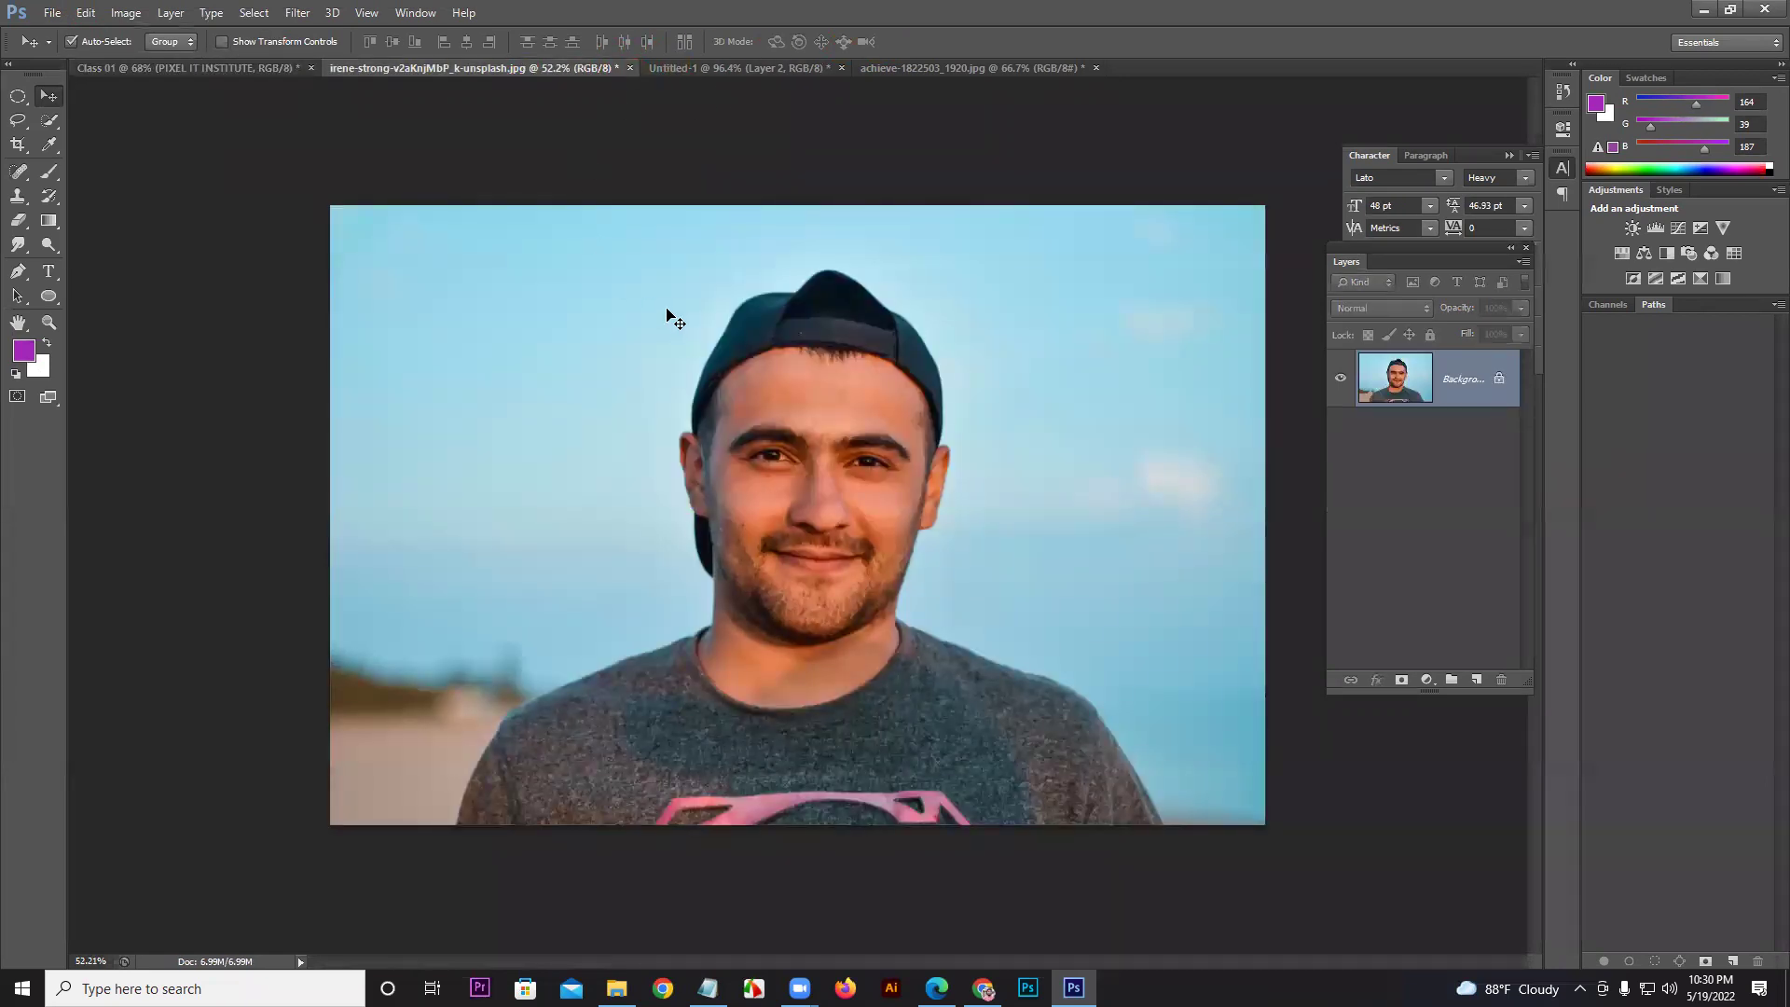
{"action": "left_click_drag", "start_coordinate": [600, 69], "coordinate": [629, 72]}
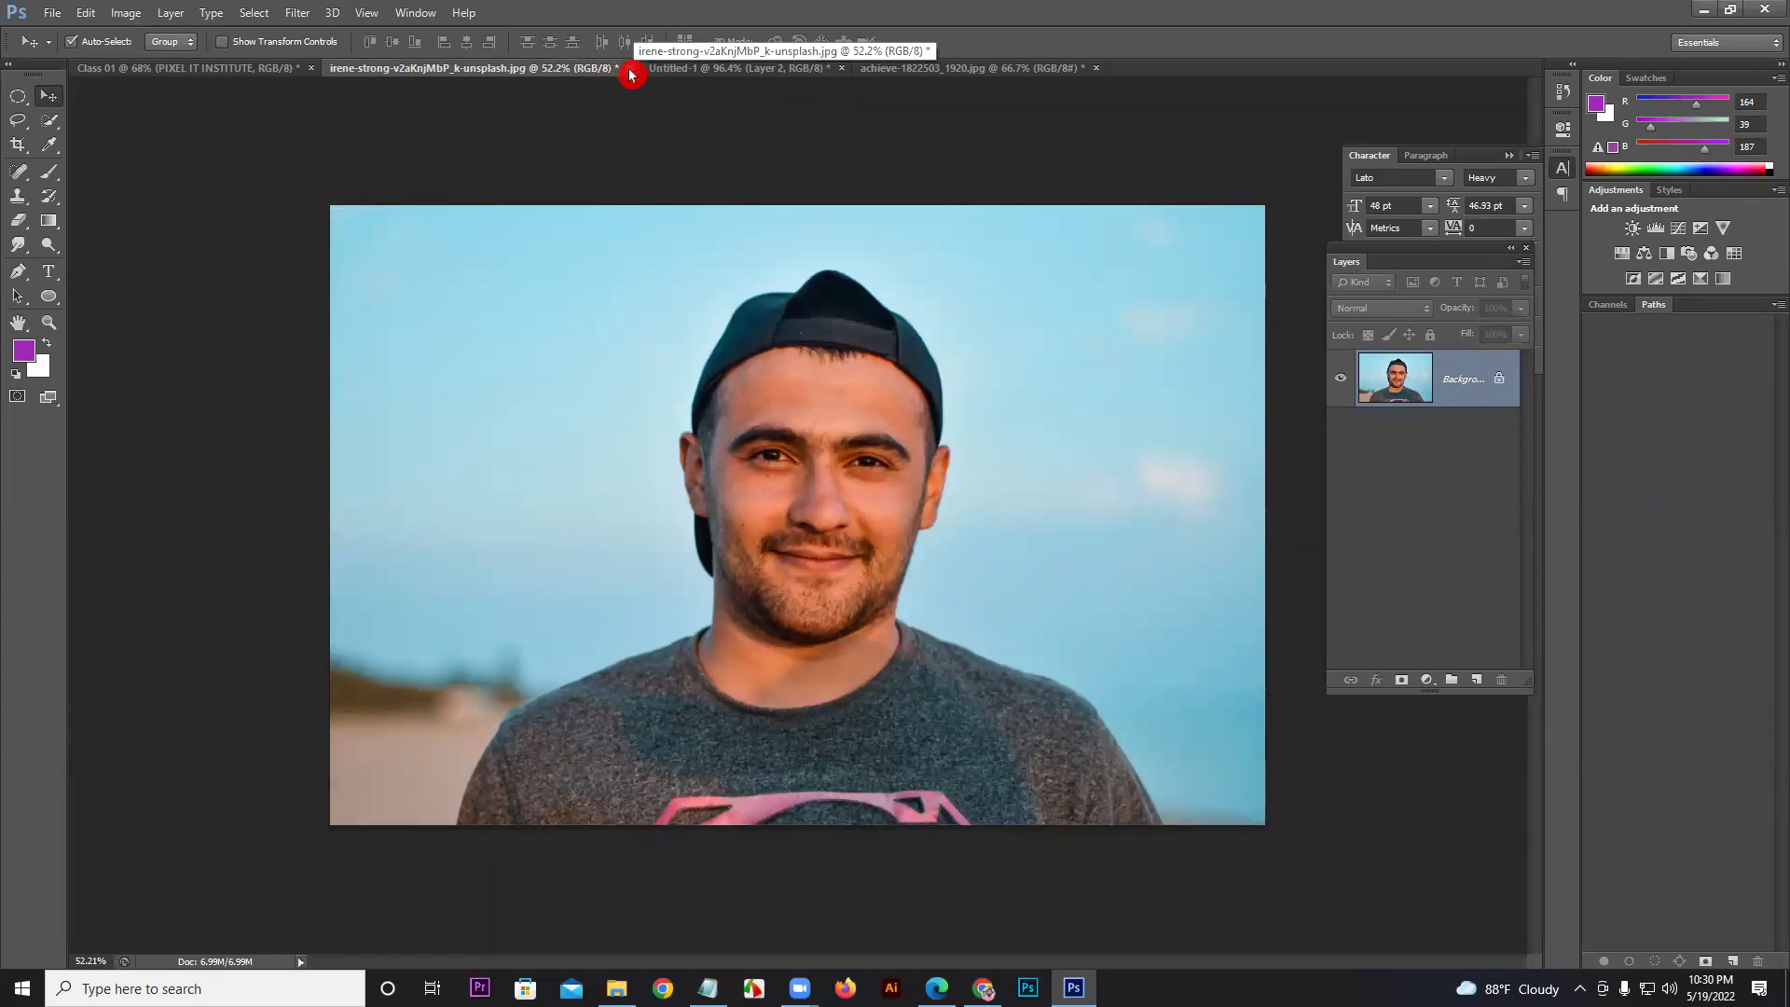
{"action": "left_click", "coordinate": [629, 74]}
Step: Close the portrait without saving and switch to the sunset photo document
{"action": "left_click", "coordinate": [943, 365]}
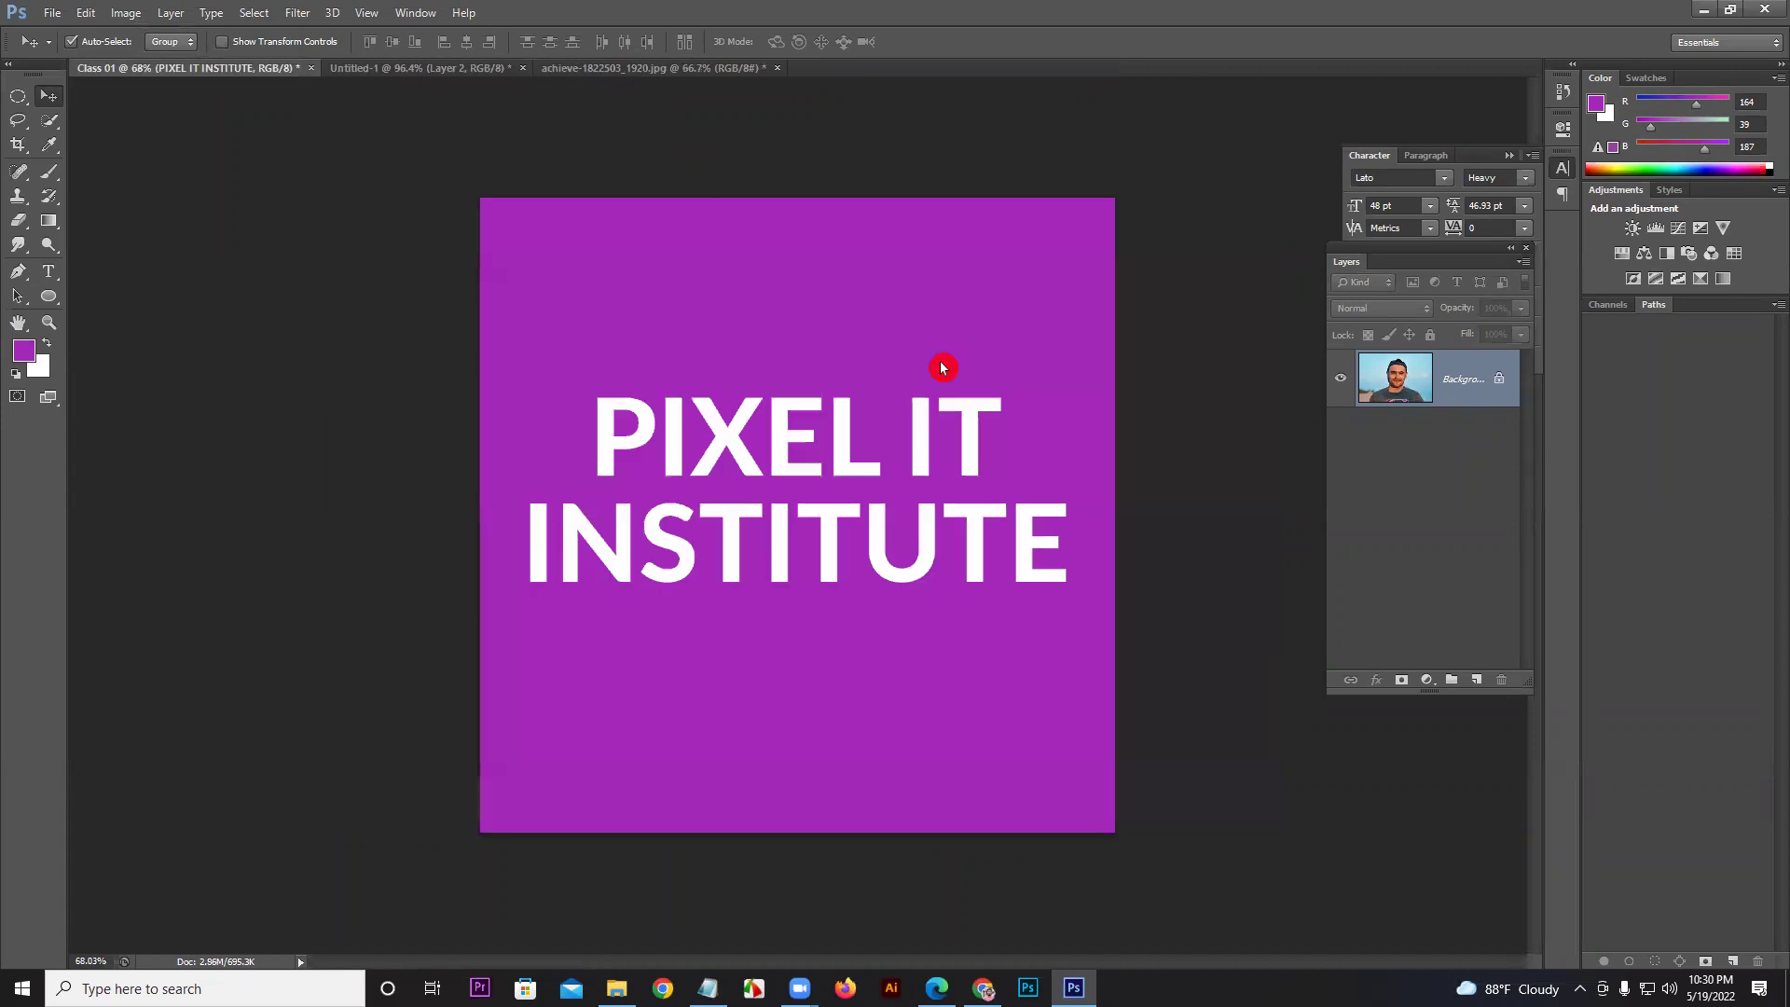
{"action": "left_click", "coordinate": [470, 68]}
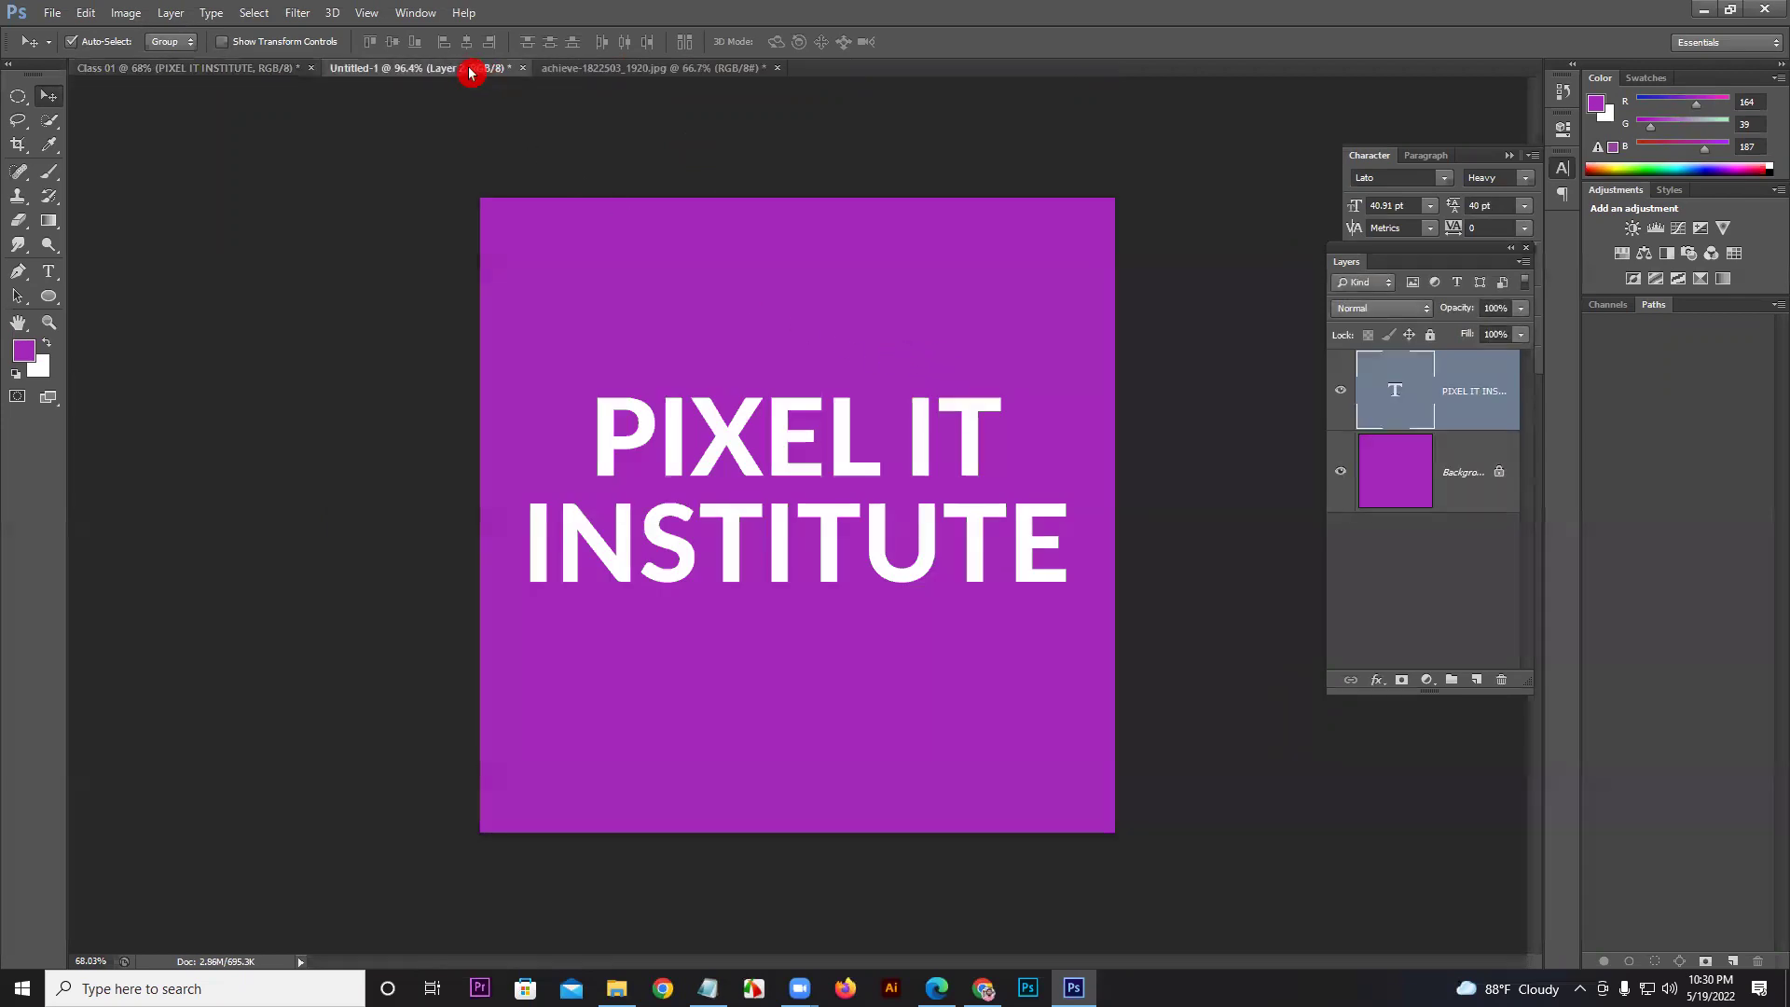
{"action": "left_click", "coordinate": [619, 69]}
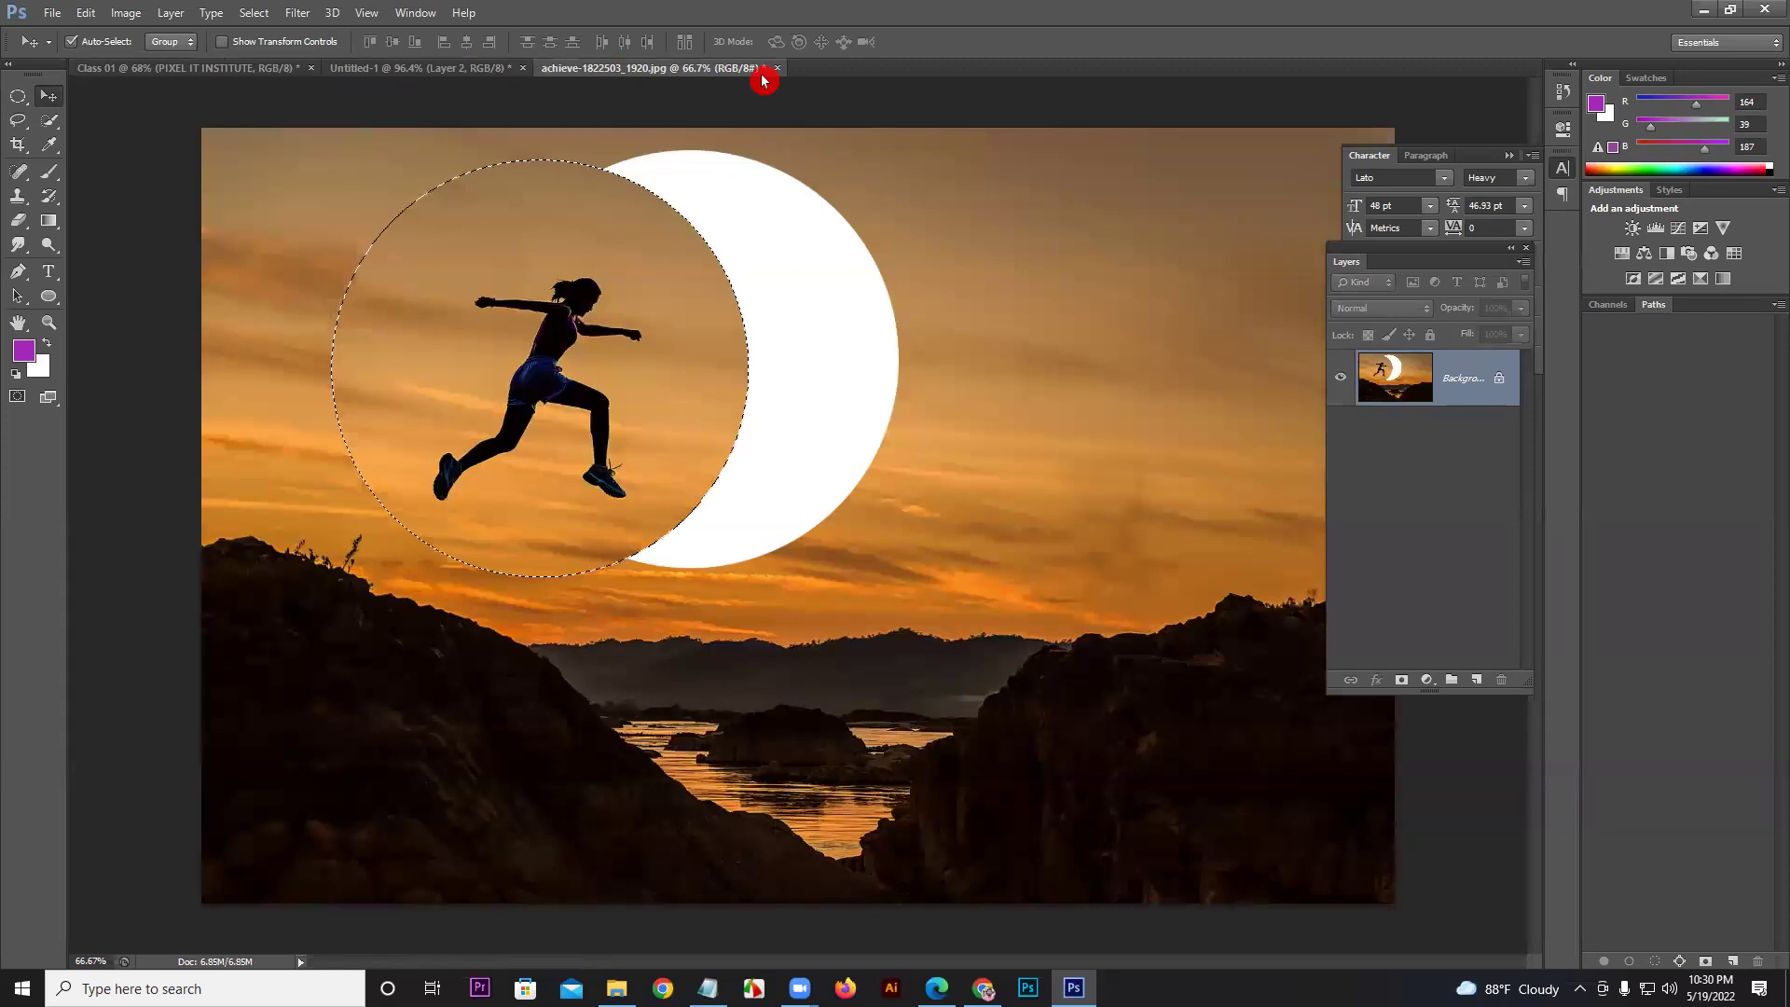
Step: Close All, discarding the sunset photo's changes, then return to the syllabus PDF
{"action": "left_click", "coordinate": [52, 12]}
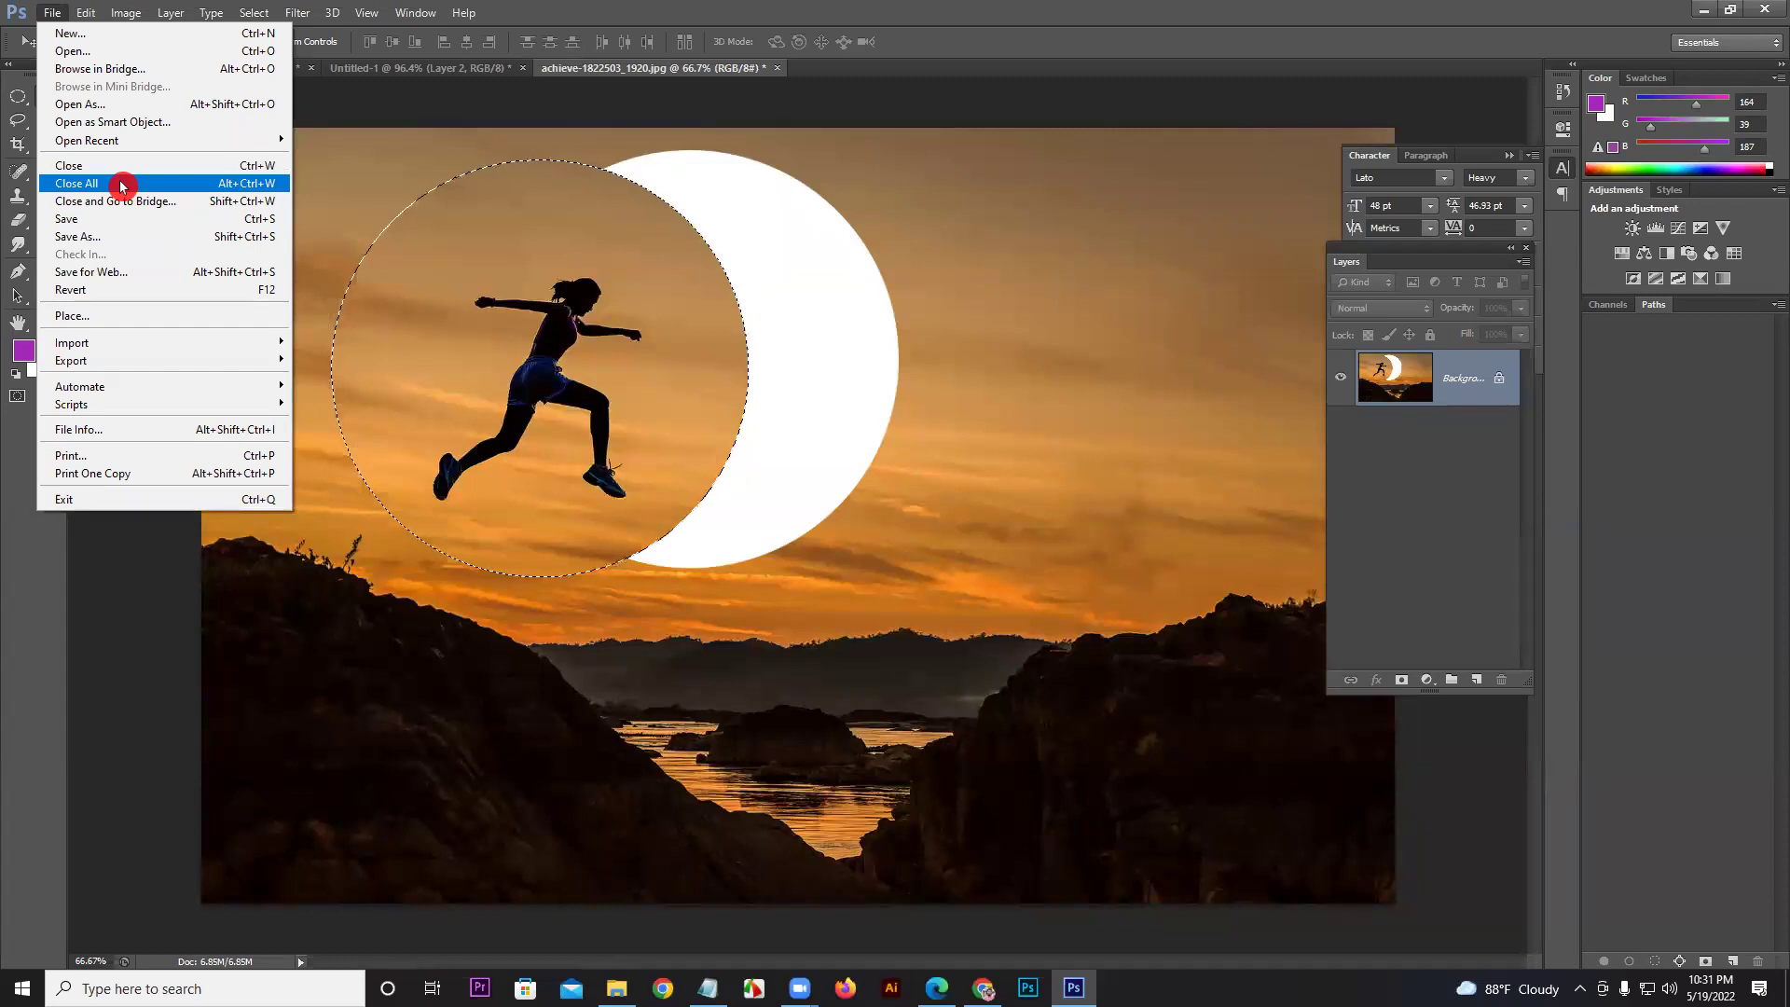
{"action": "left_click", "coordinate": [251, 181]}
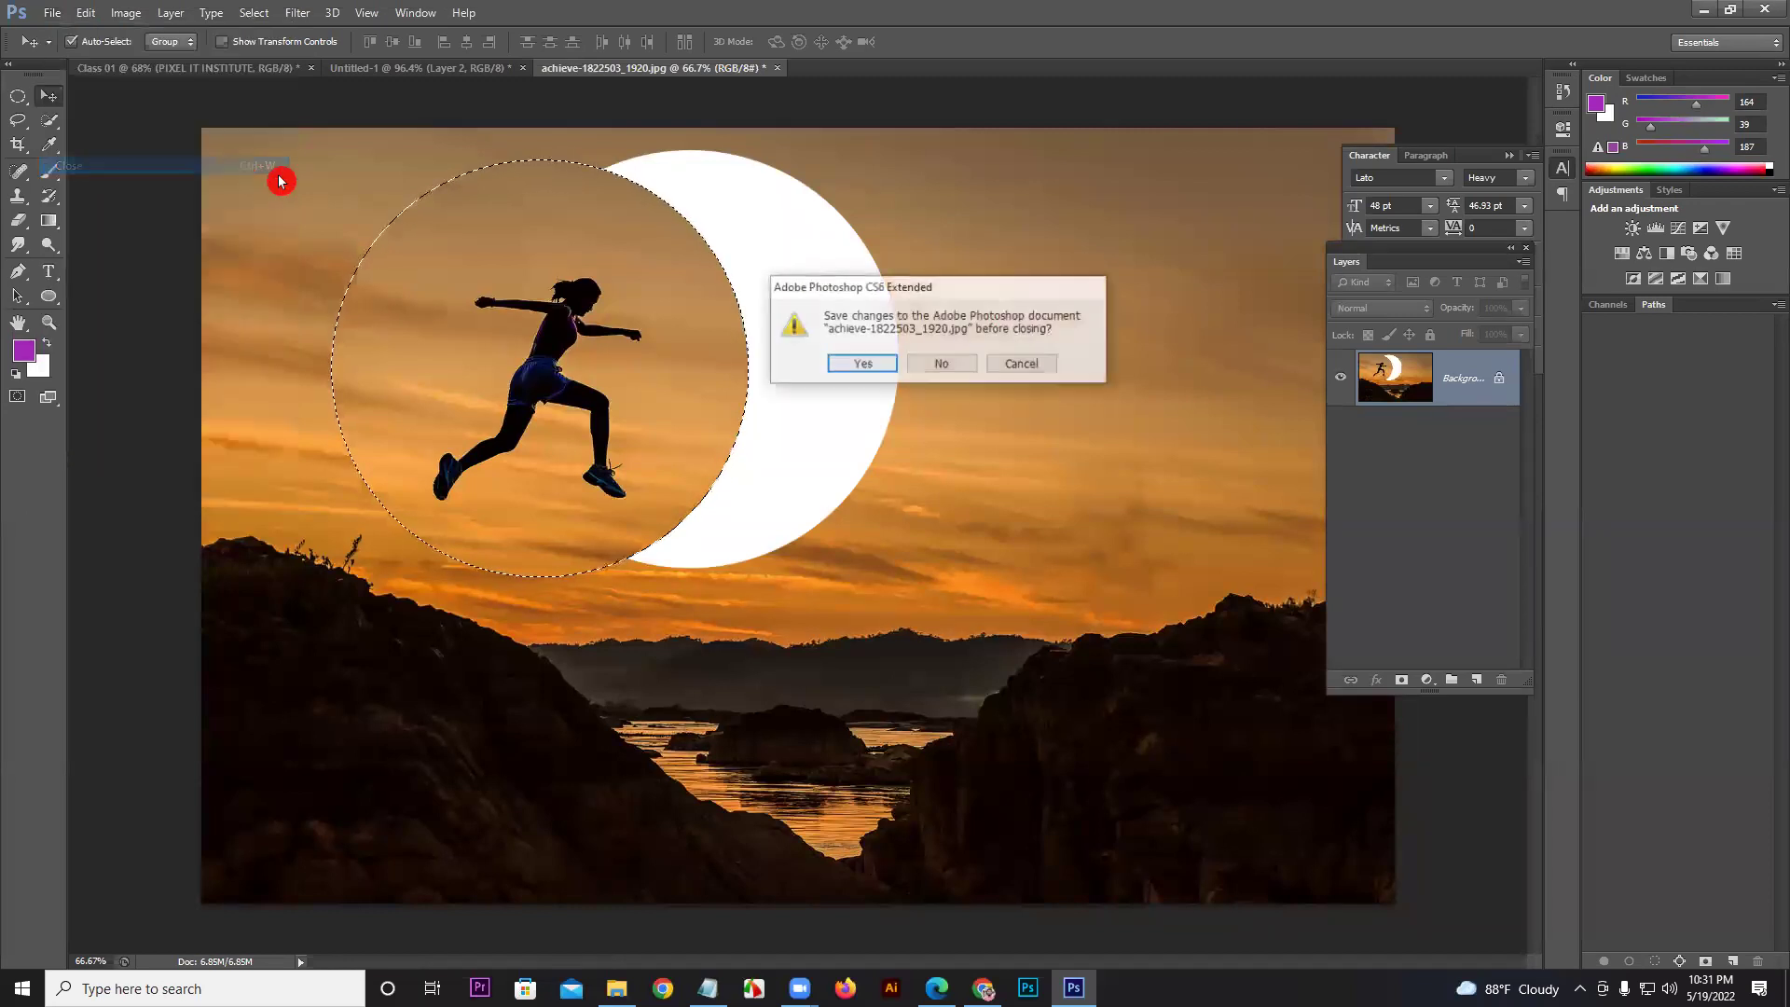
{"action": "left_click", "coordinate": [959, 363]}
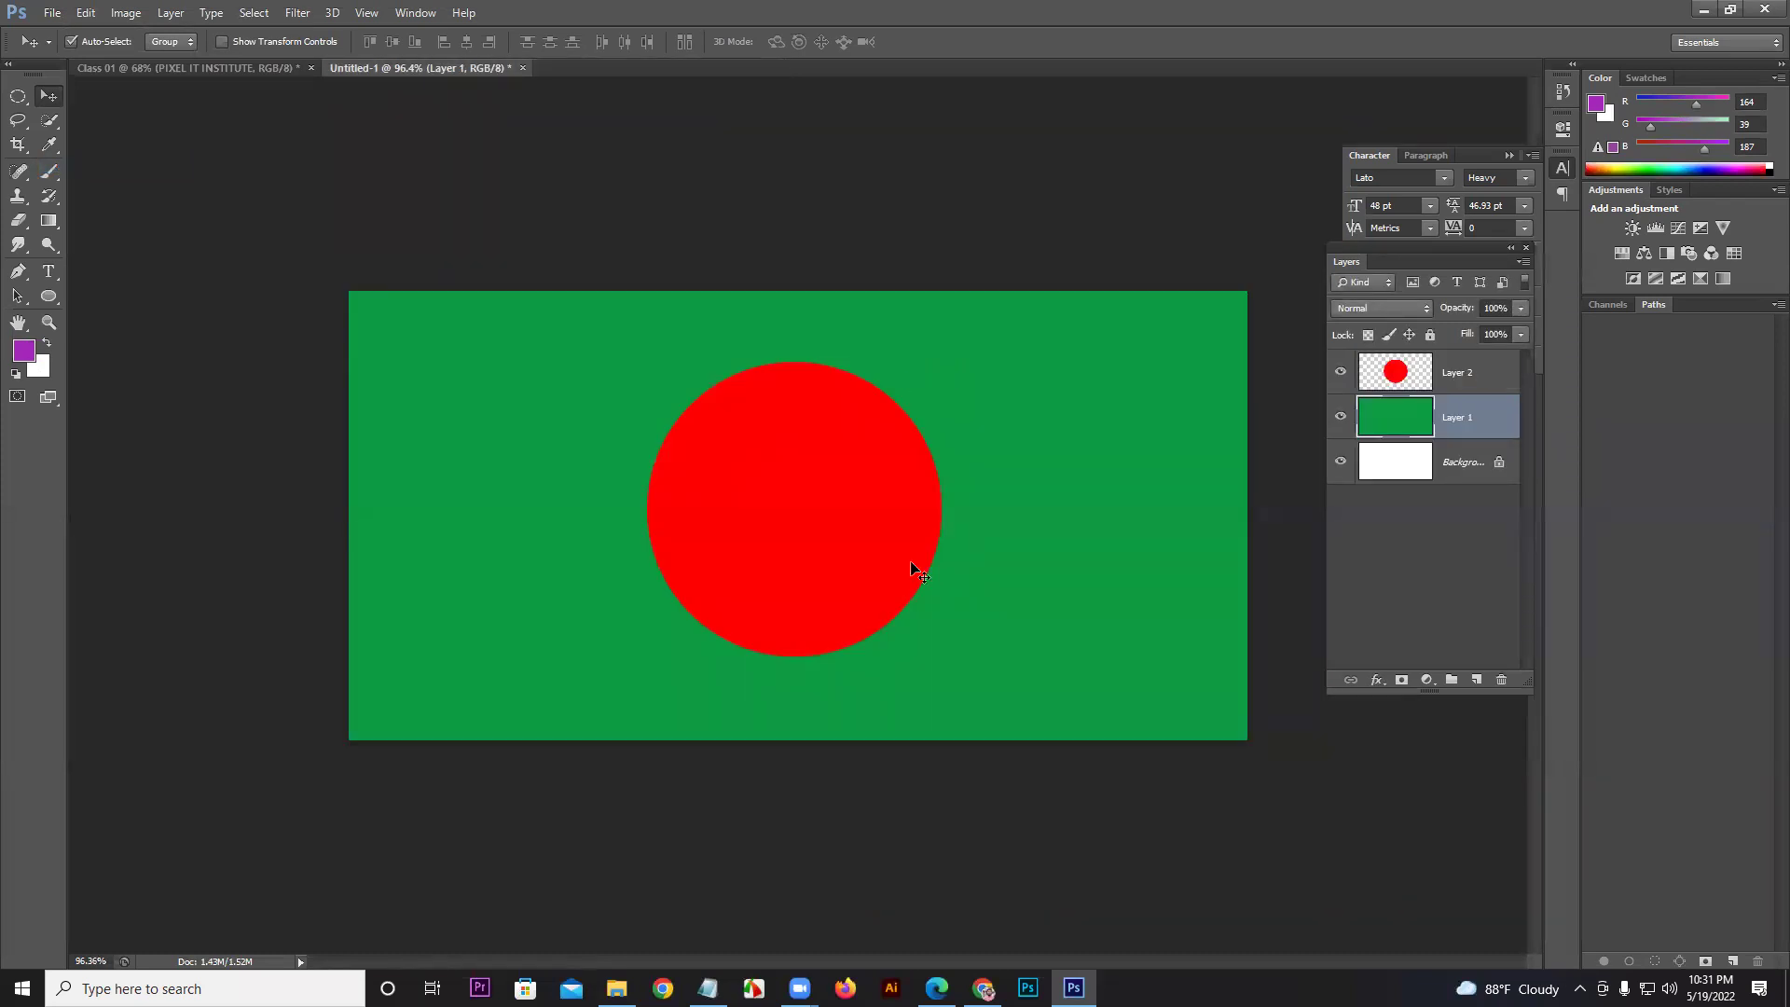
{"action": "left_click", "coordinate": [1300, 809]}
{"action": "key", "text": "alt+Tab"}
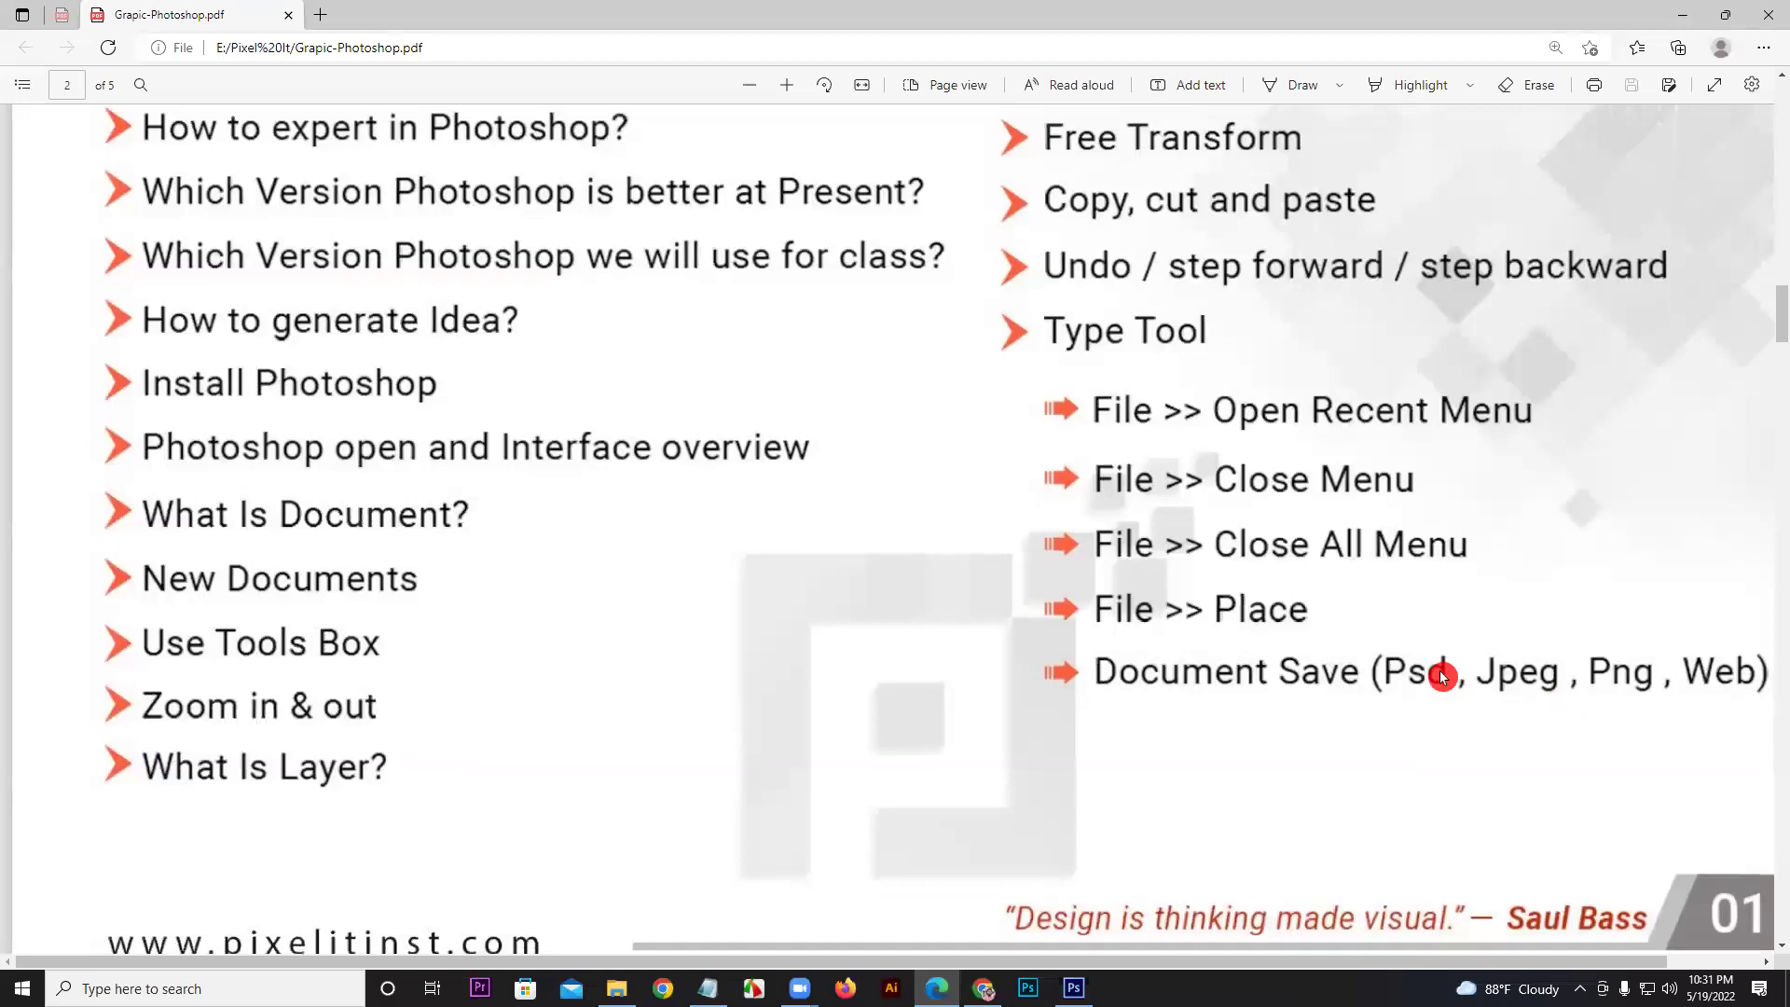
{"action": "scroll", "coordinate": [1446, 671], "scroll_direction": "down", "scroll_amount": 4}
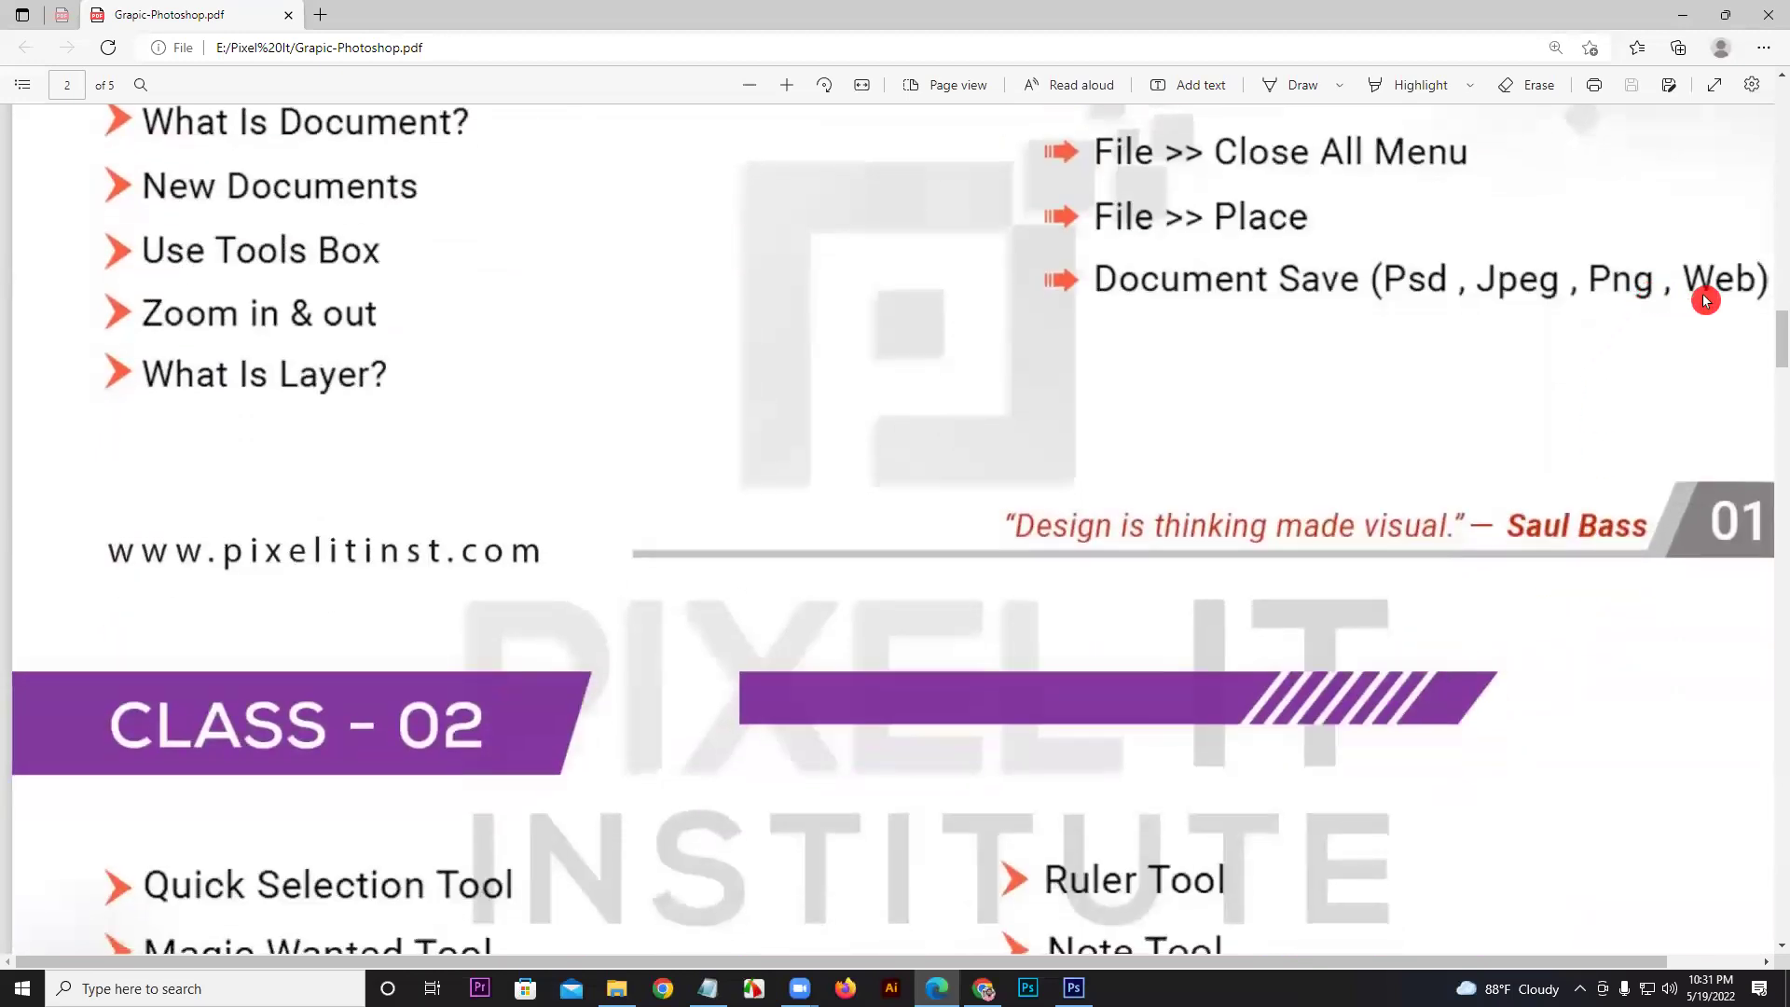
{"action": "scroll", "coordinate": [1702, 293], "scroll_direction": "up", "scroll_amount": 2}
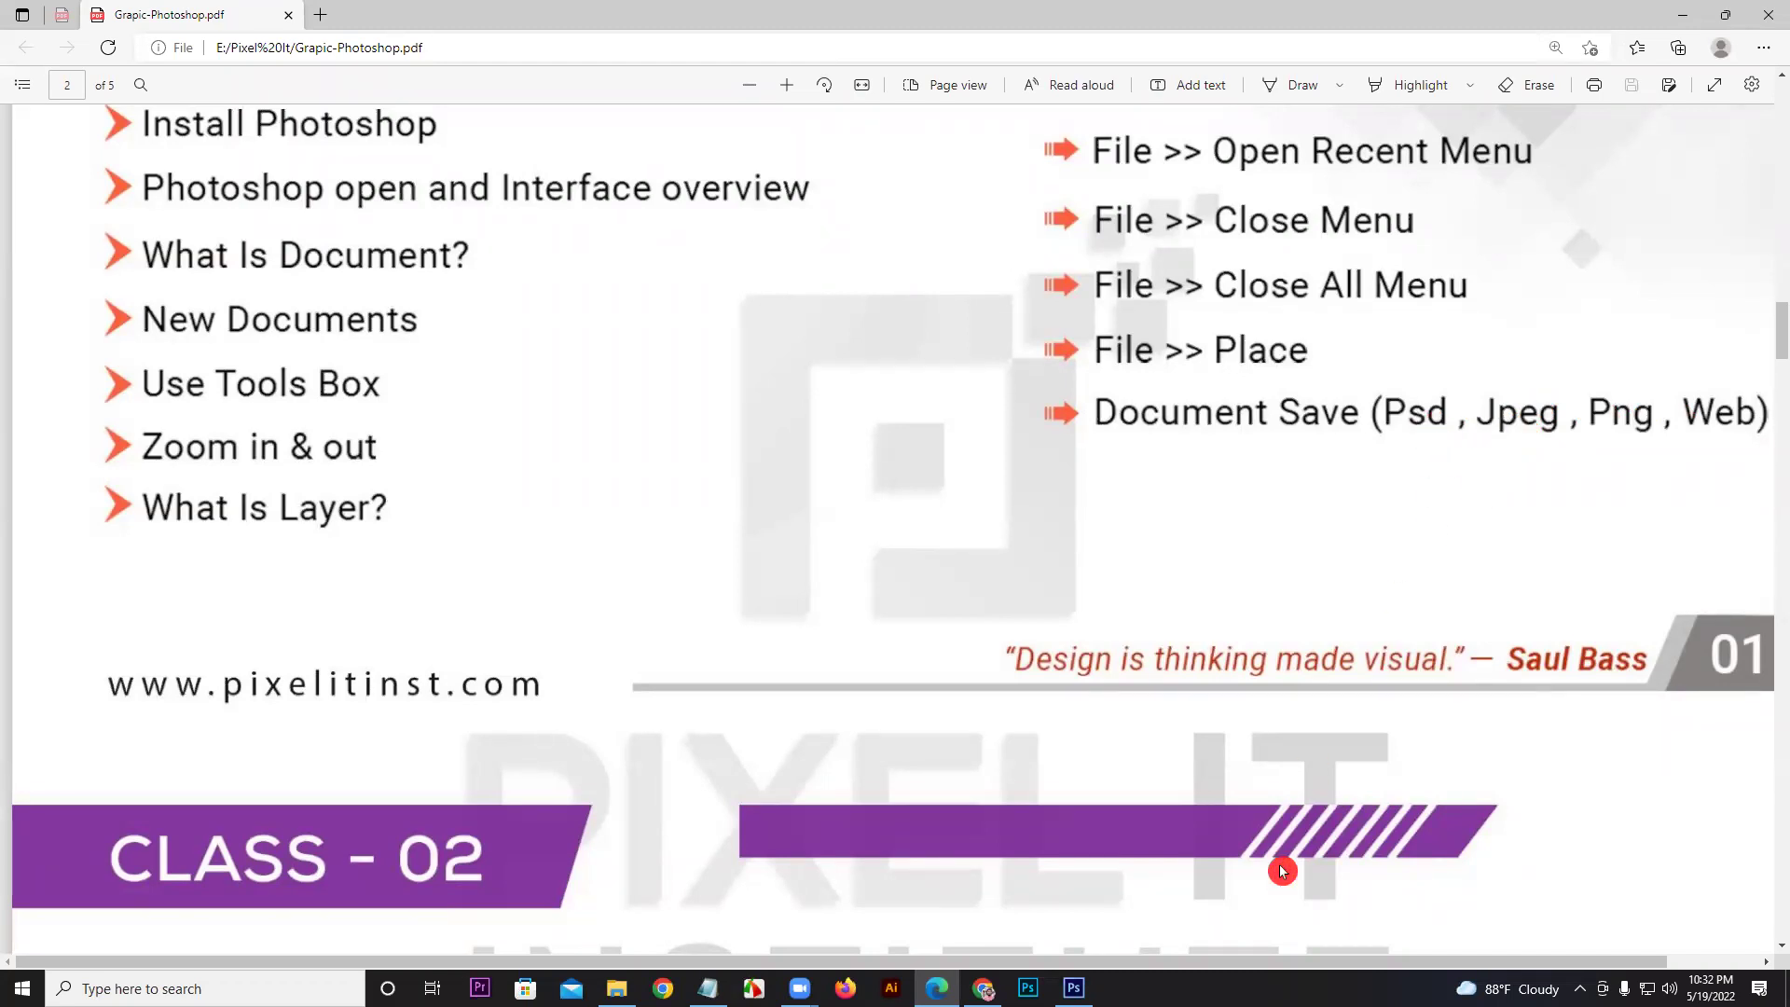
Step: Switch from the Edge class outline PDF to the Photoshop flag document
{"action": "key", "text": "alt+Tab"}
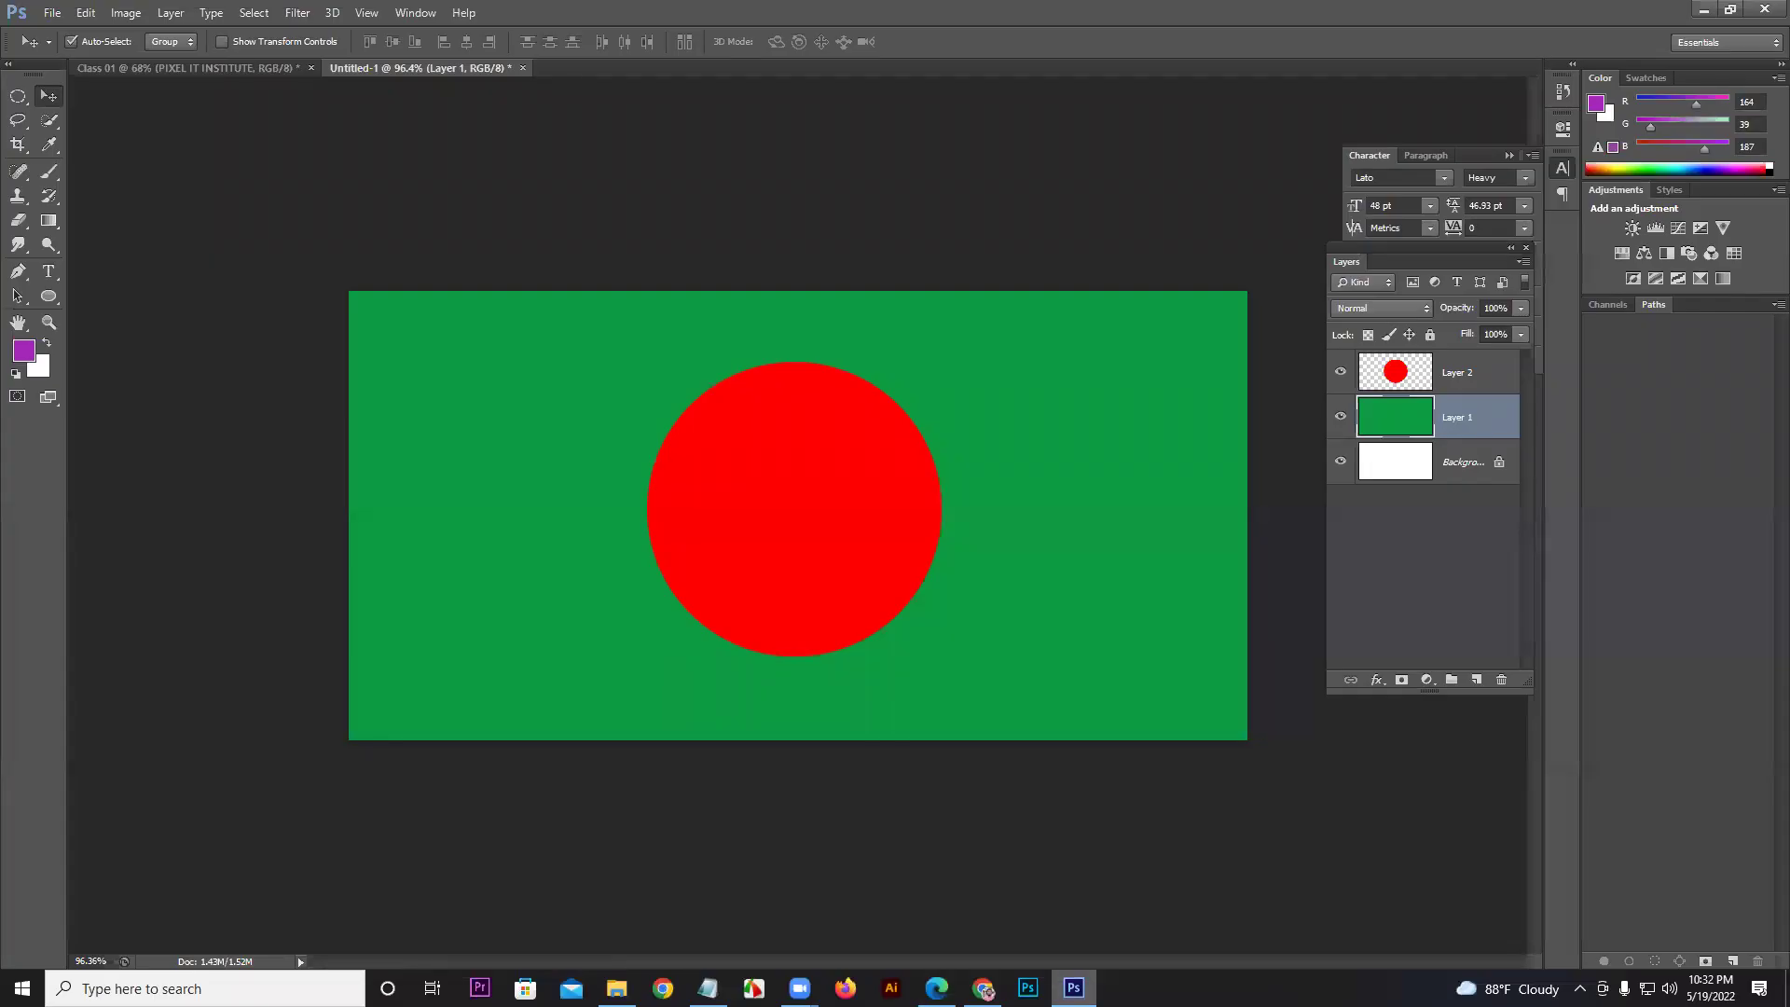
Step: Save the green-and-red flag as Class 01 in Photoshop PSD format with maximum compatibility
{"action": "left_click", "coordinate": [52, 13]}
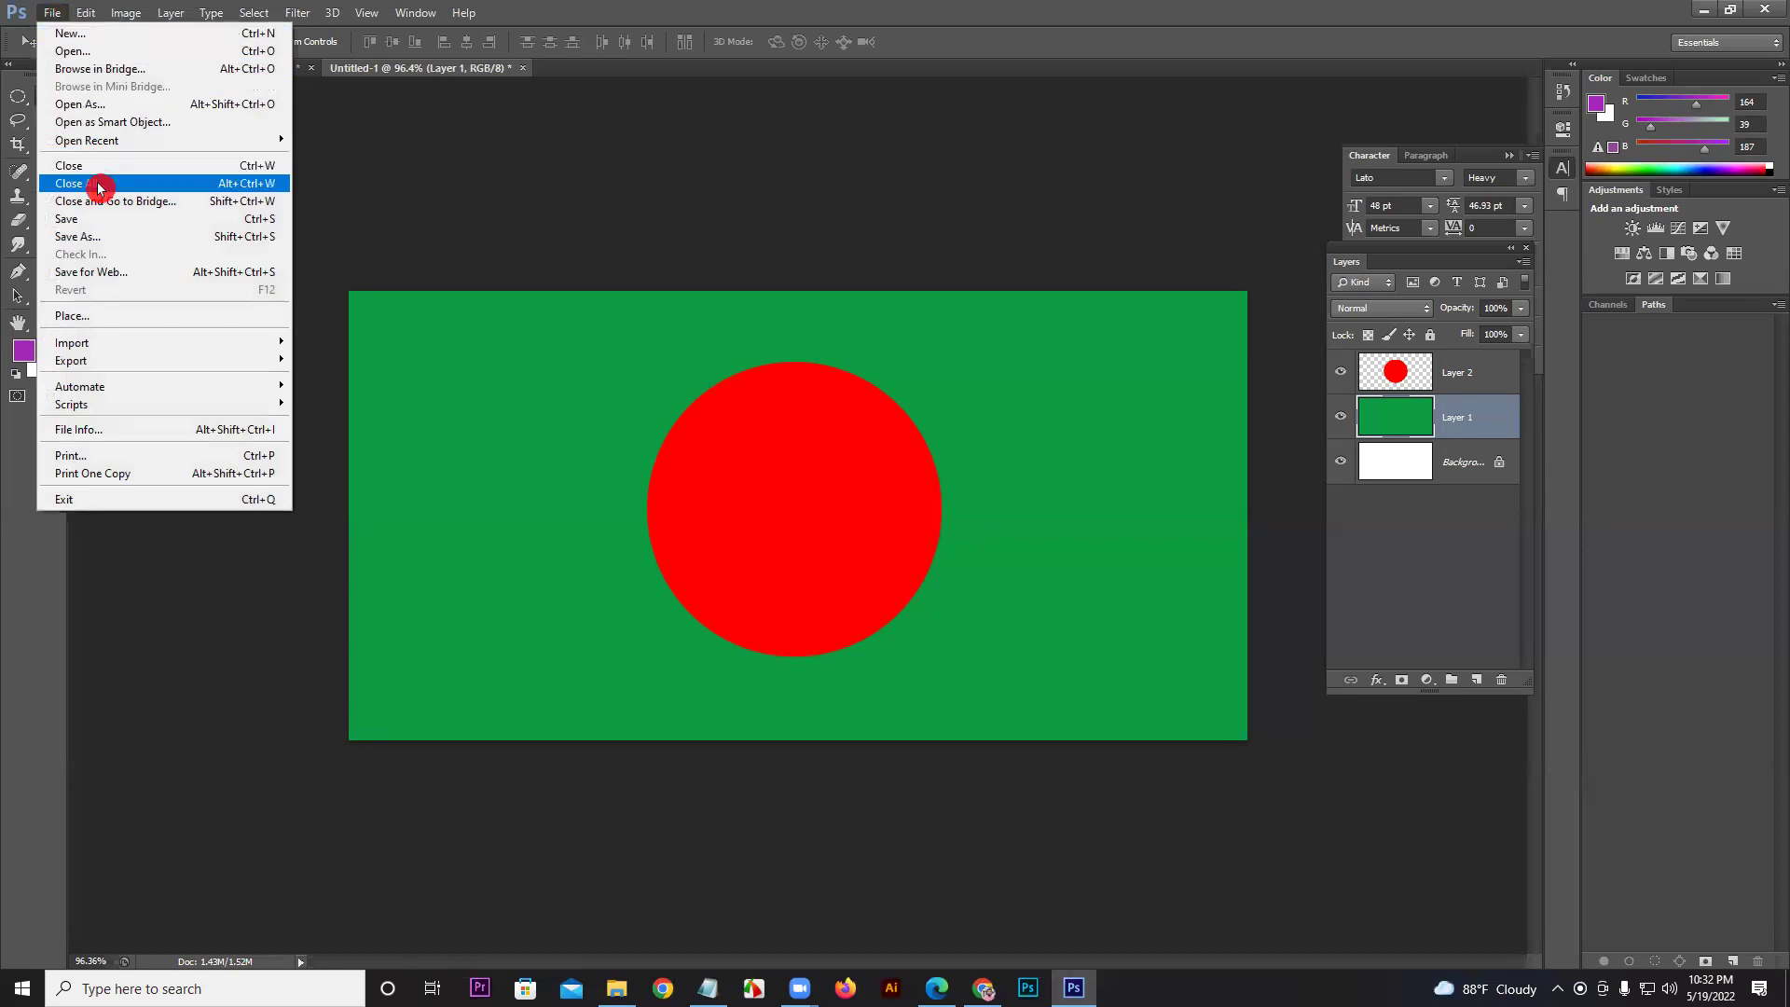
{"action": "left_click", "coordinate": [95, 248]}
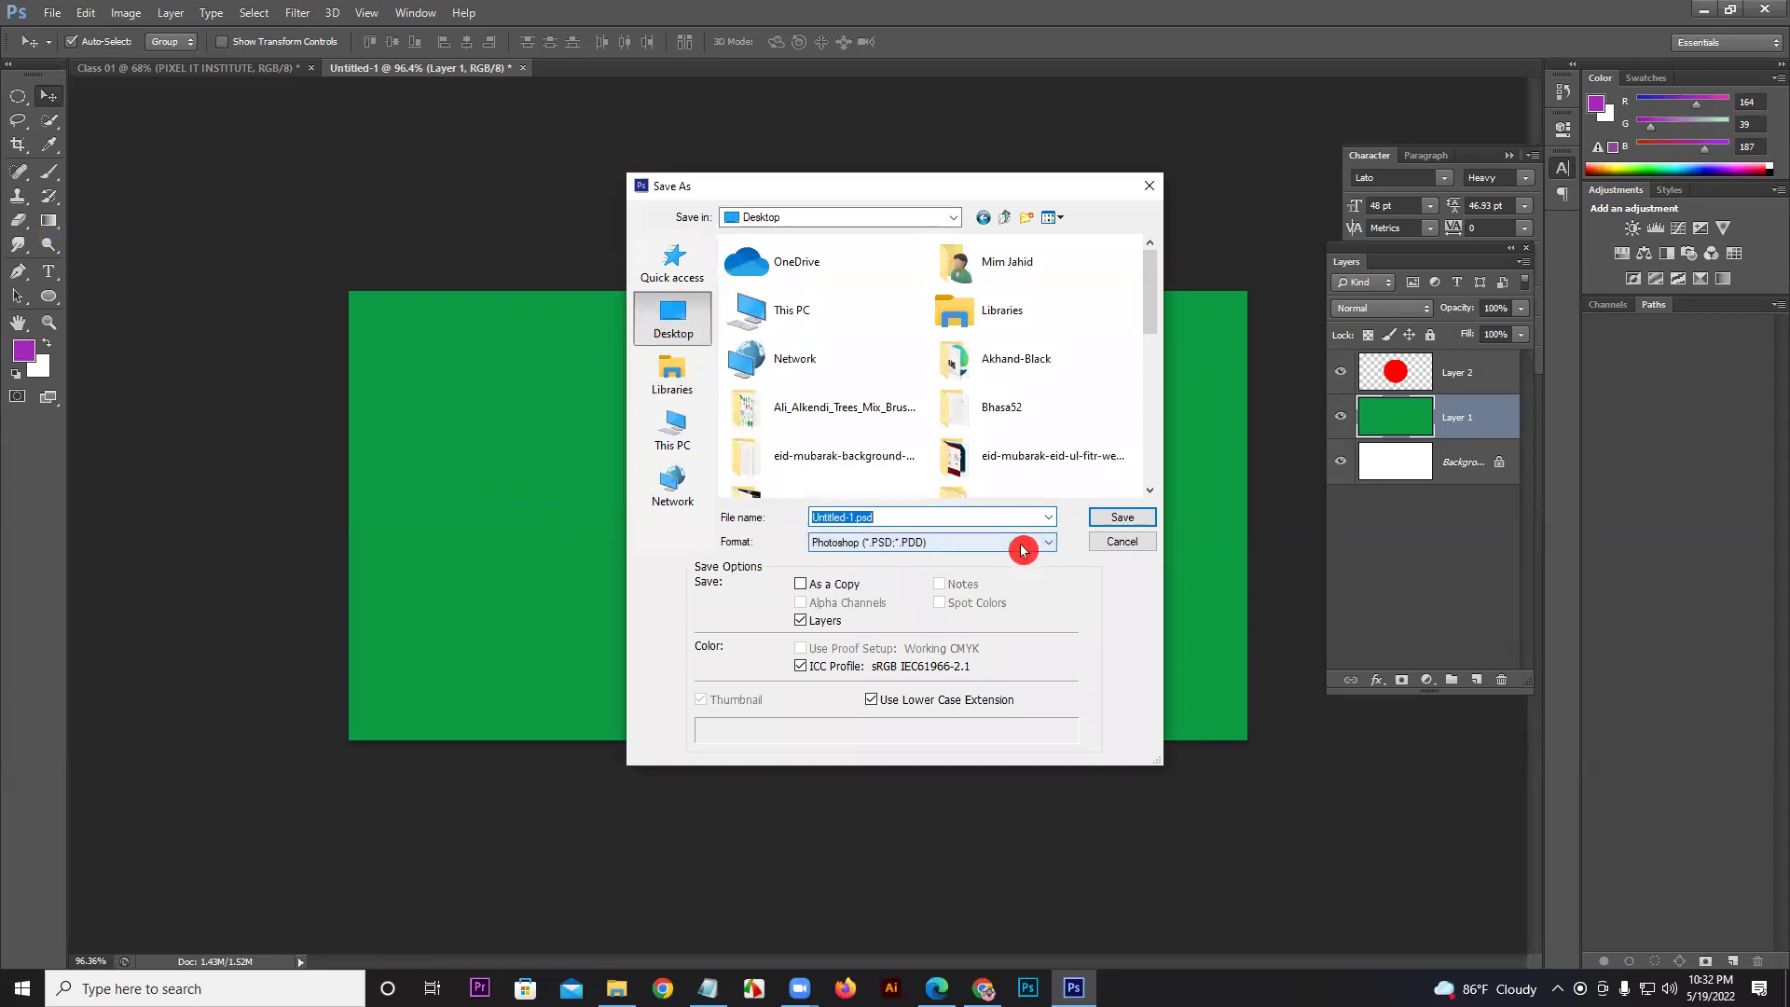
{"action": "left_click", "coordinate": [1023, 550]}
{"action": "left_click", "coordinate": [1022, 550]}
{"action": "type", "text": "Cla"}
{"action": "type", "text": "ss 0001"}
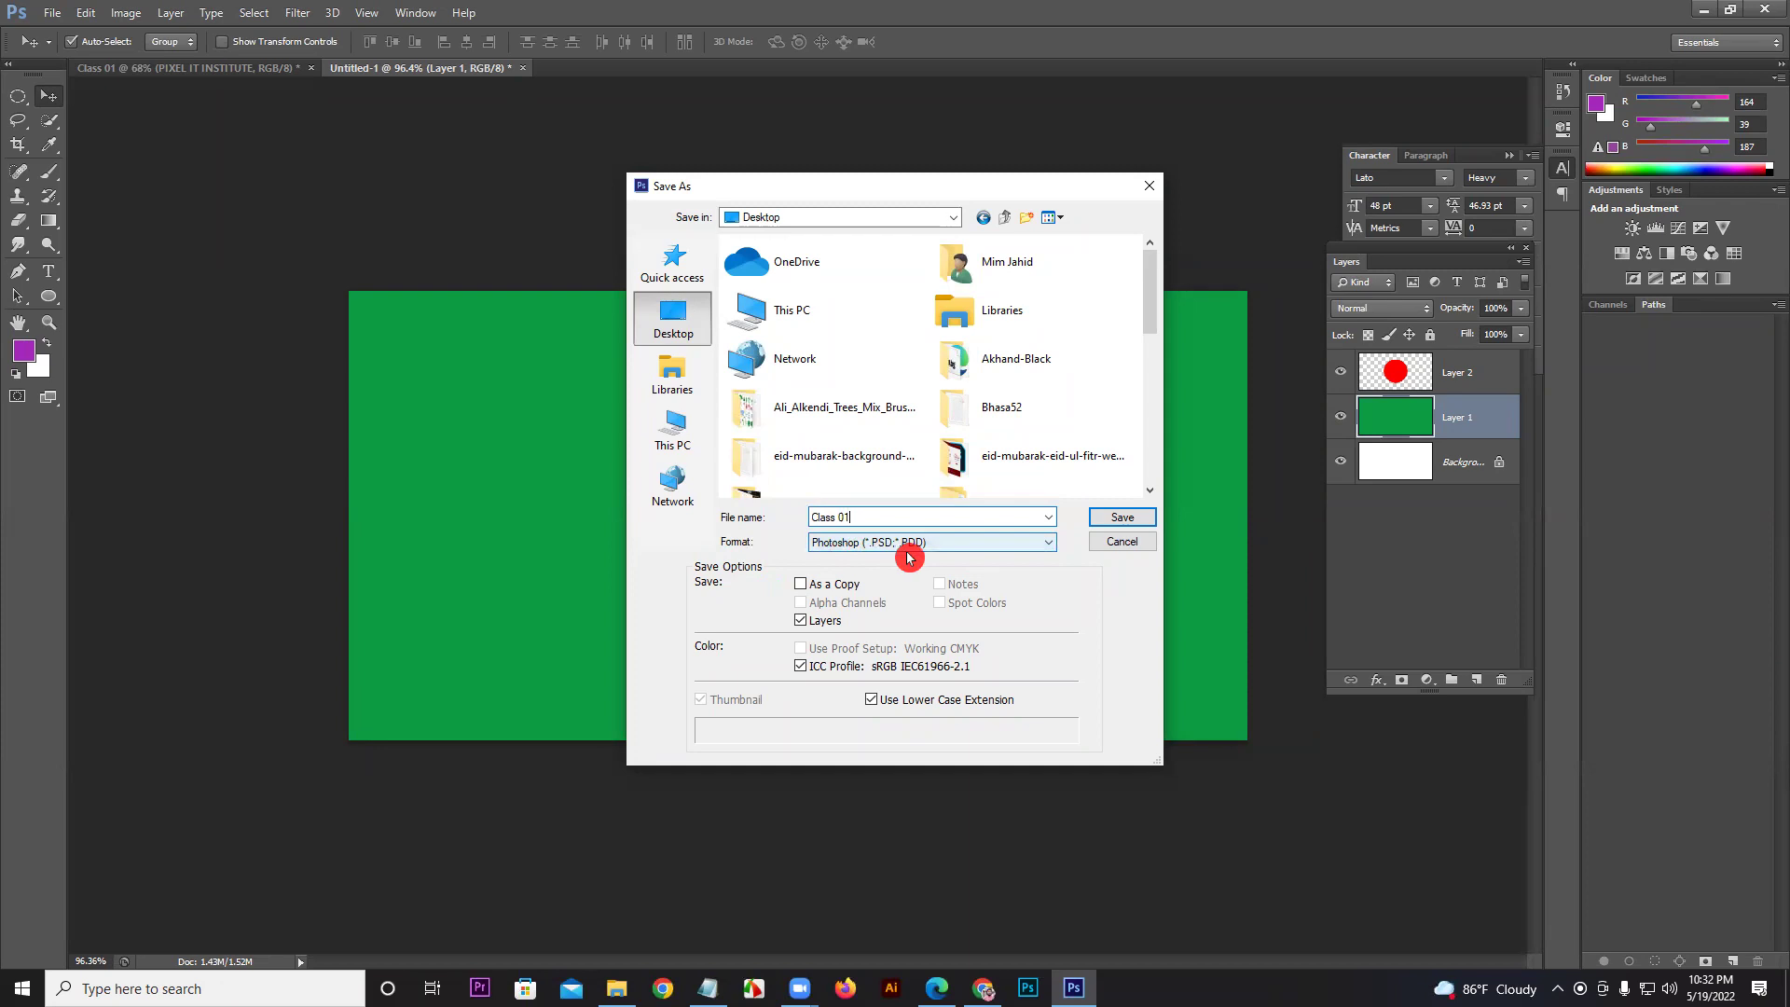
{"action": "left_click", "coordinate": [1115, 518]}
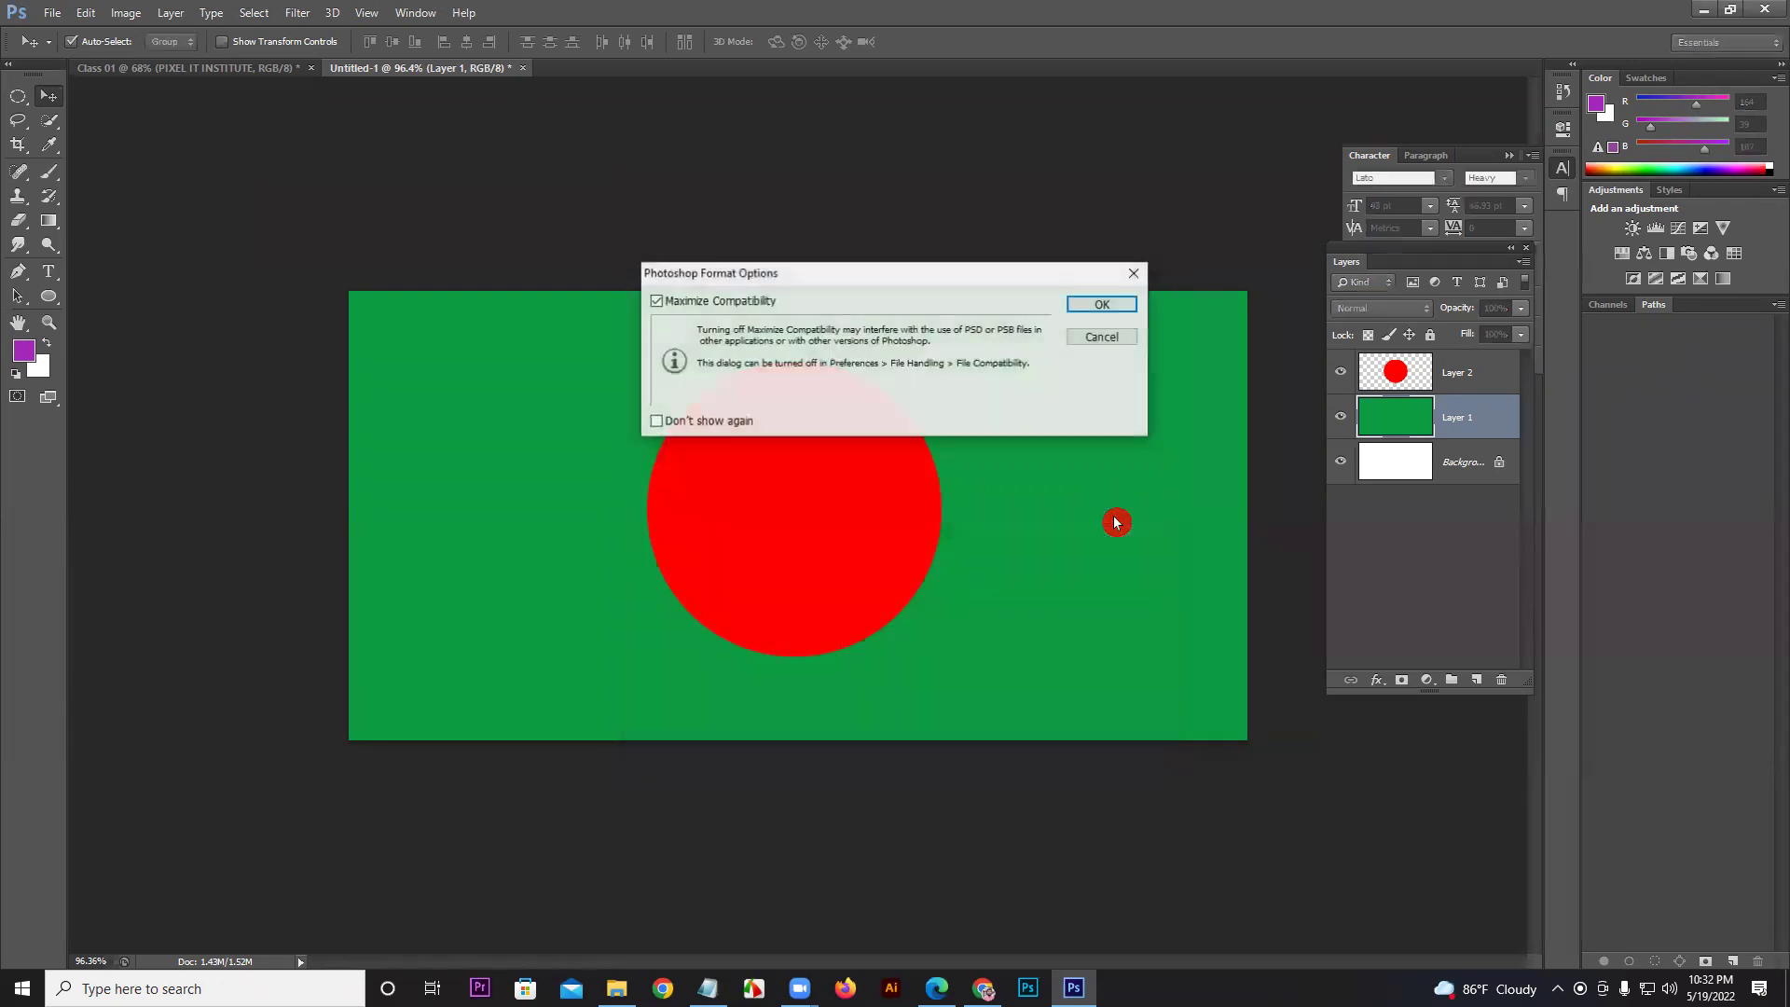
{"action": "left_click", "coordinate": [1109, 313]}
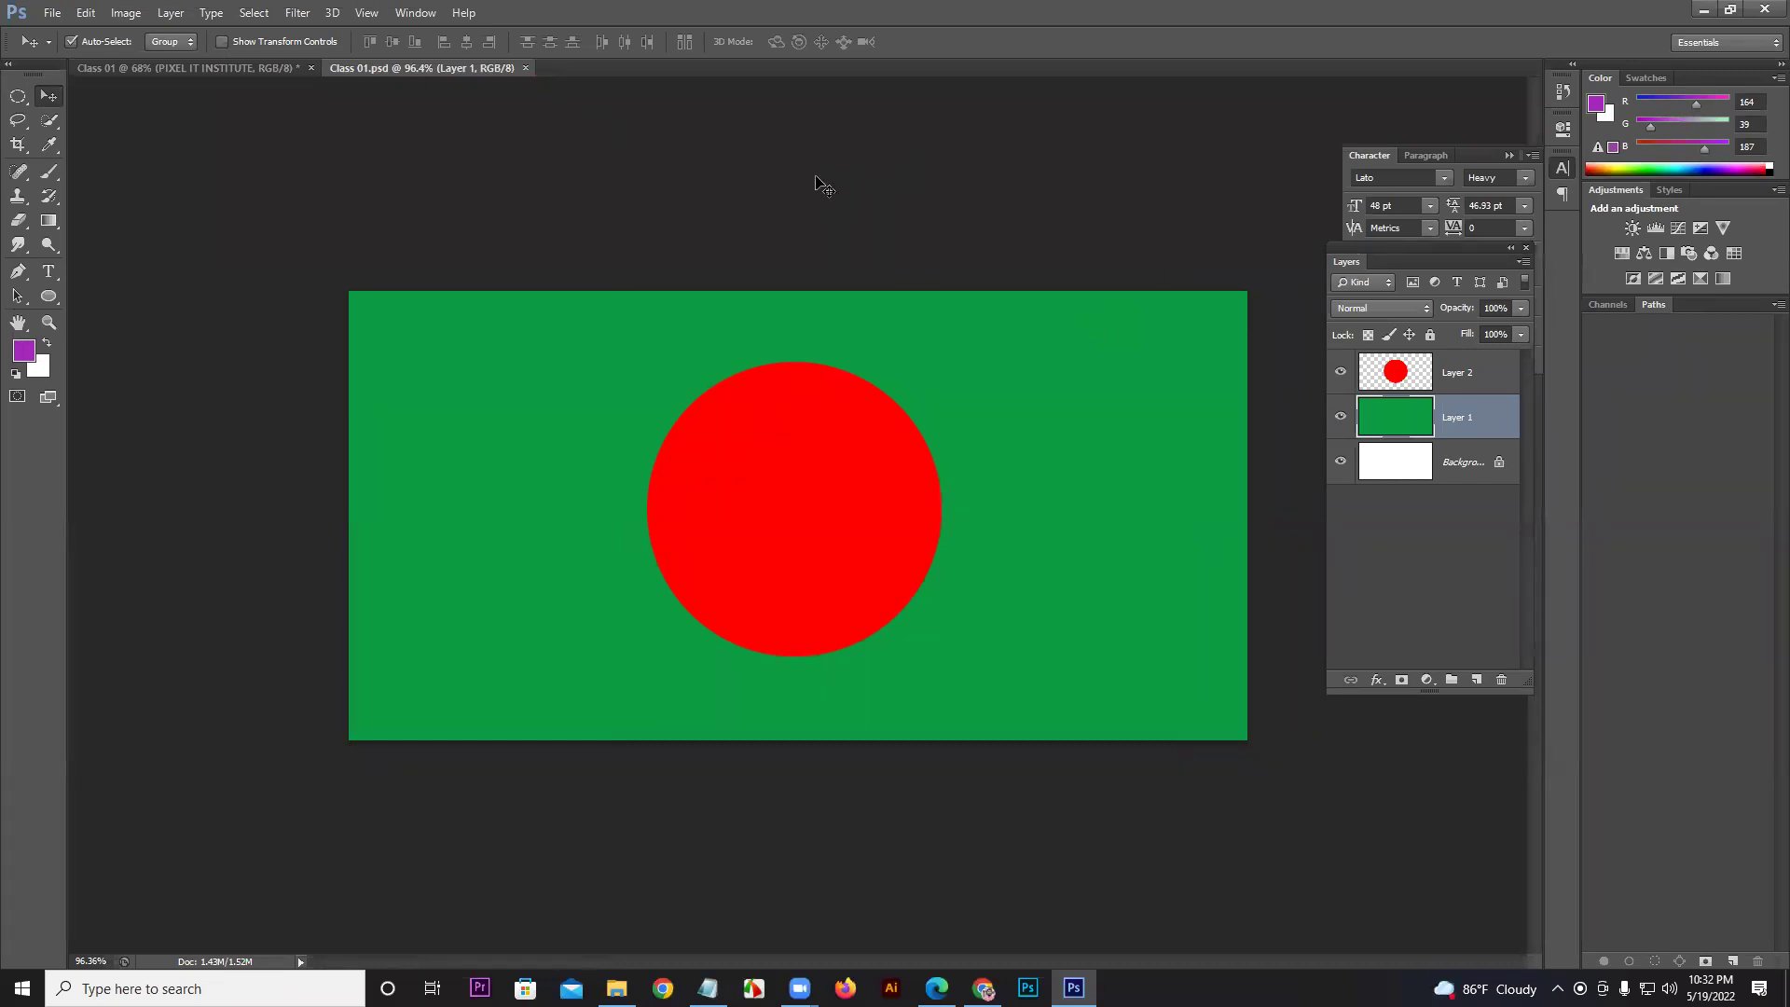
Step: Save a flattened JPEG copy of the flag as Class 01.jpg at Maximum quality
{"action": "left_click", "coordinate": [52, 13]}
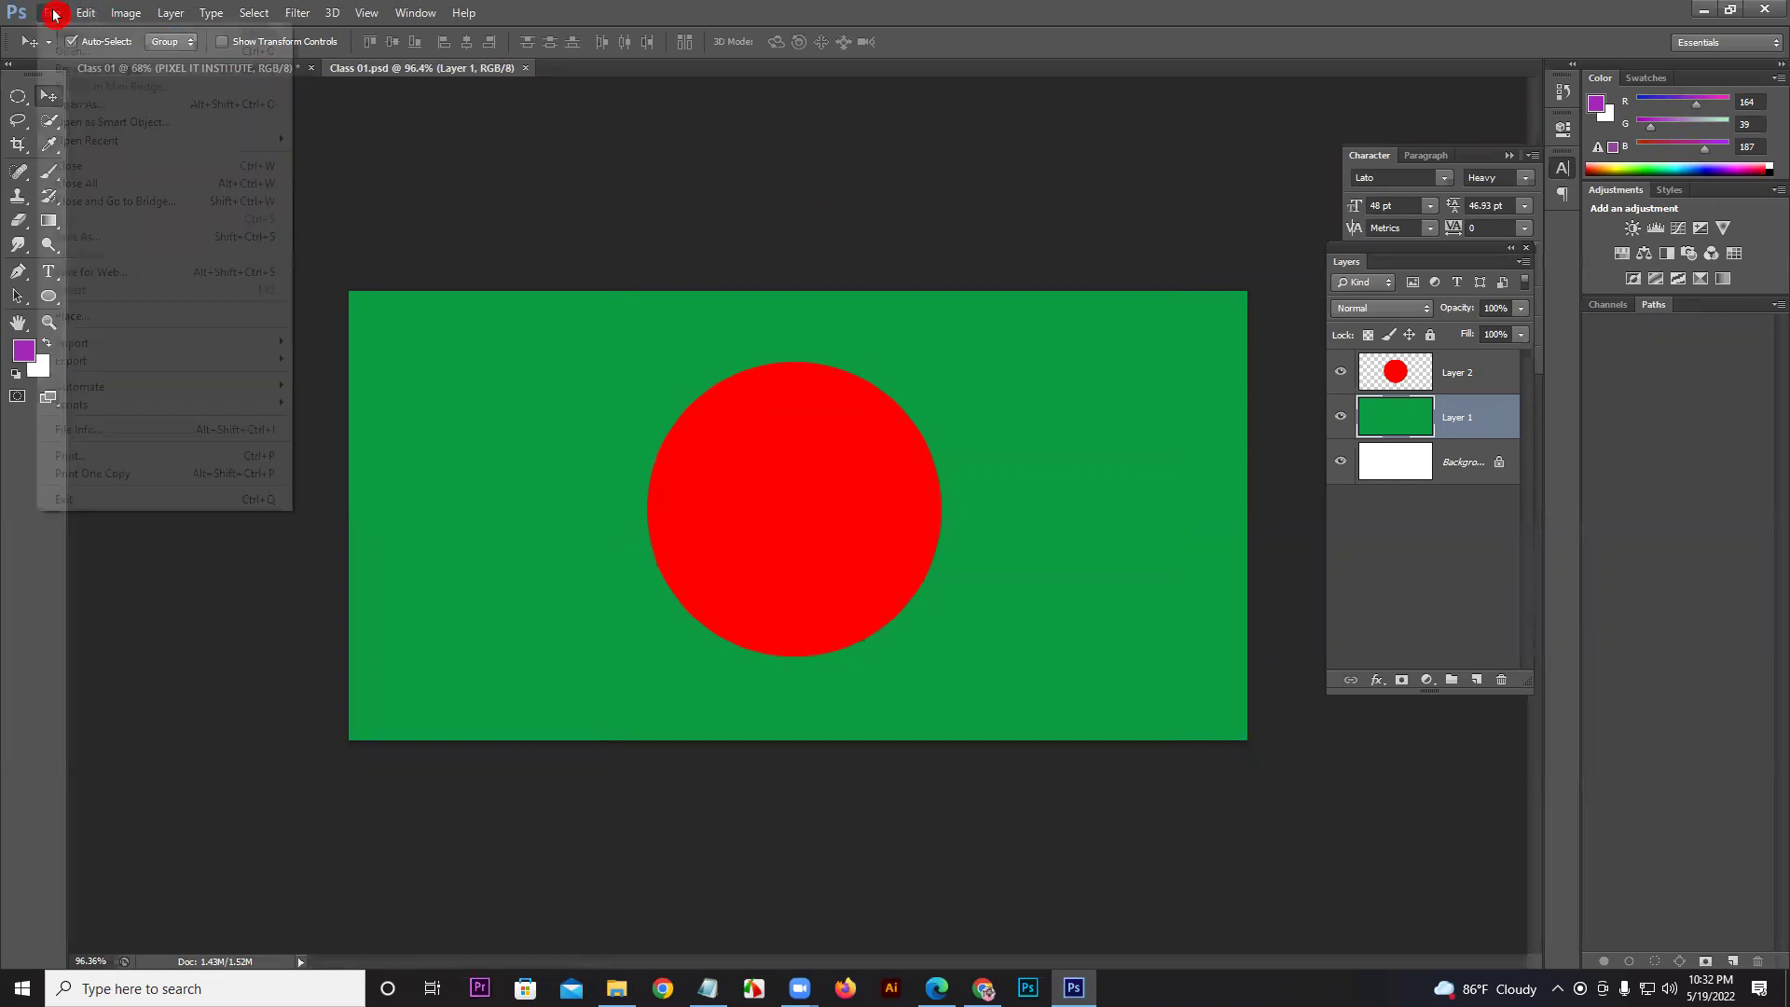
{"action": "left_click", "coordinate": [110, 238]}
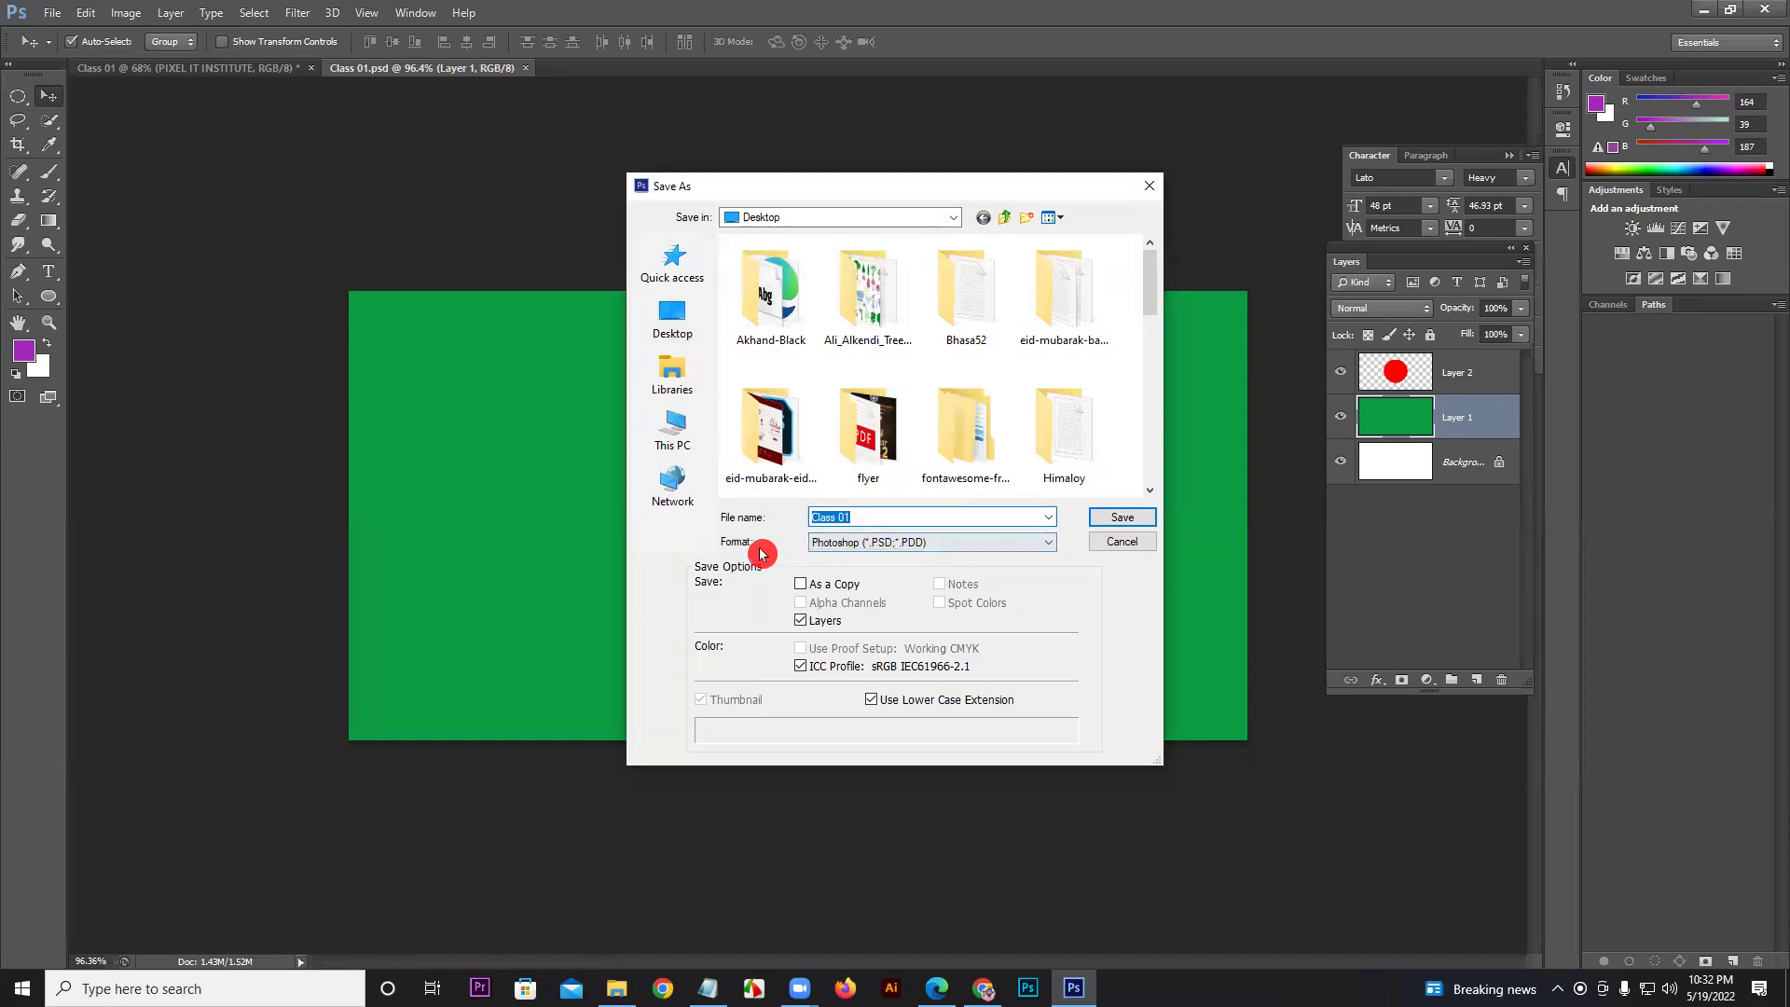
{"action": "left_click", "coordinate": [851, 543]}
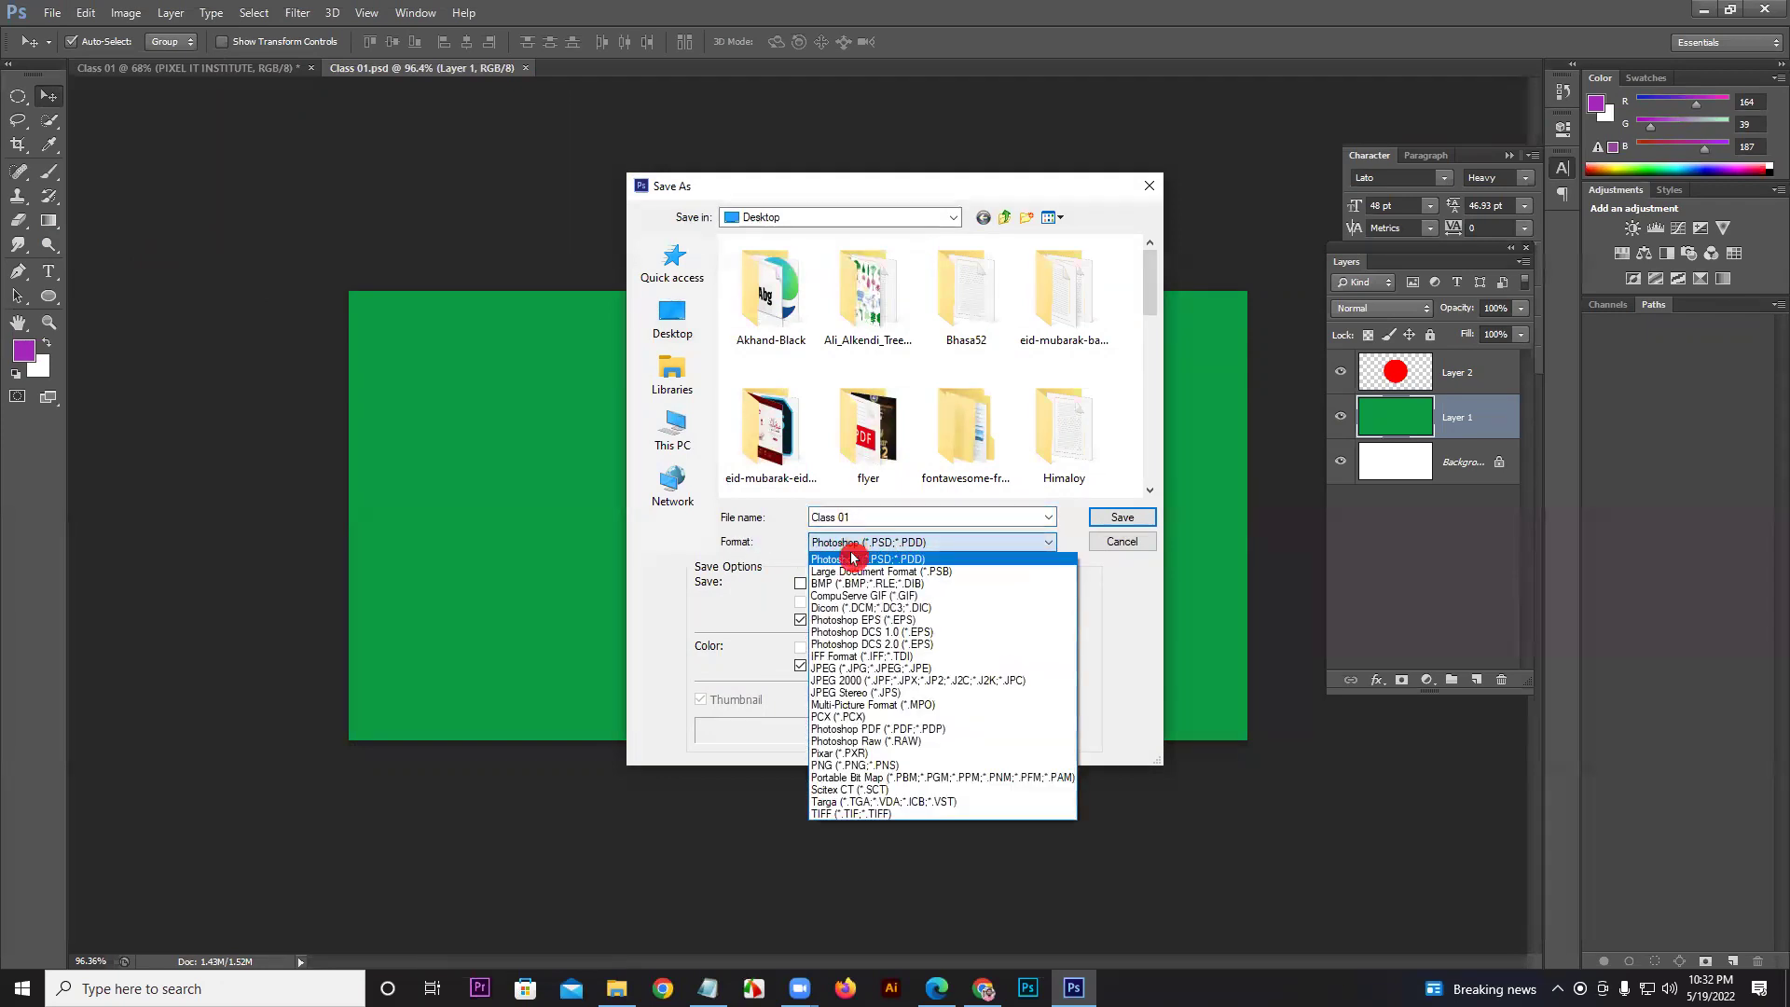
{"action": "left_click", "coordinate": [904, 669]}
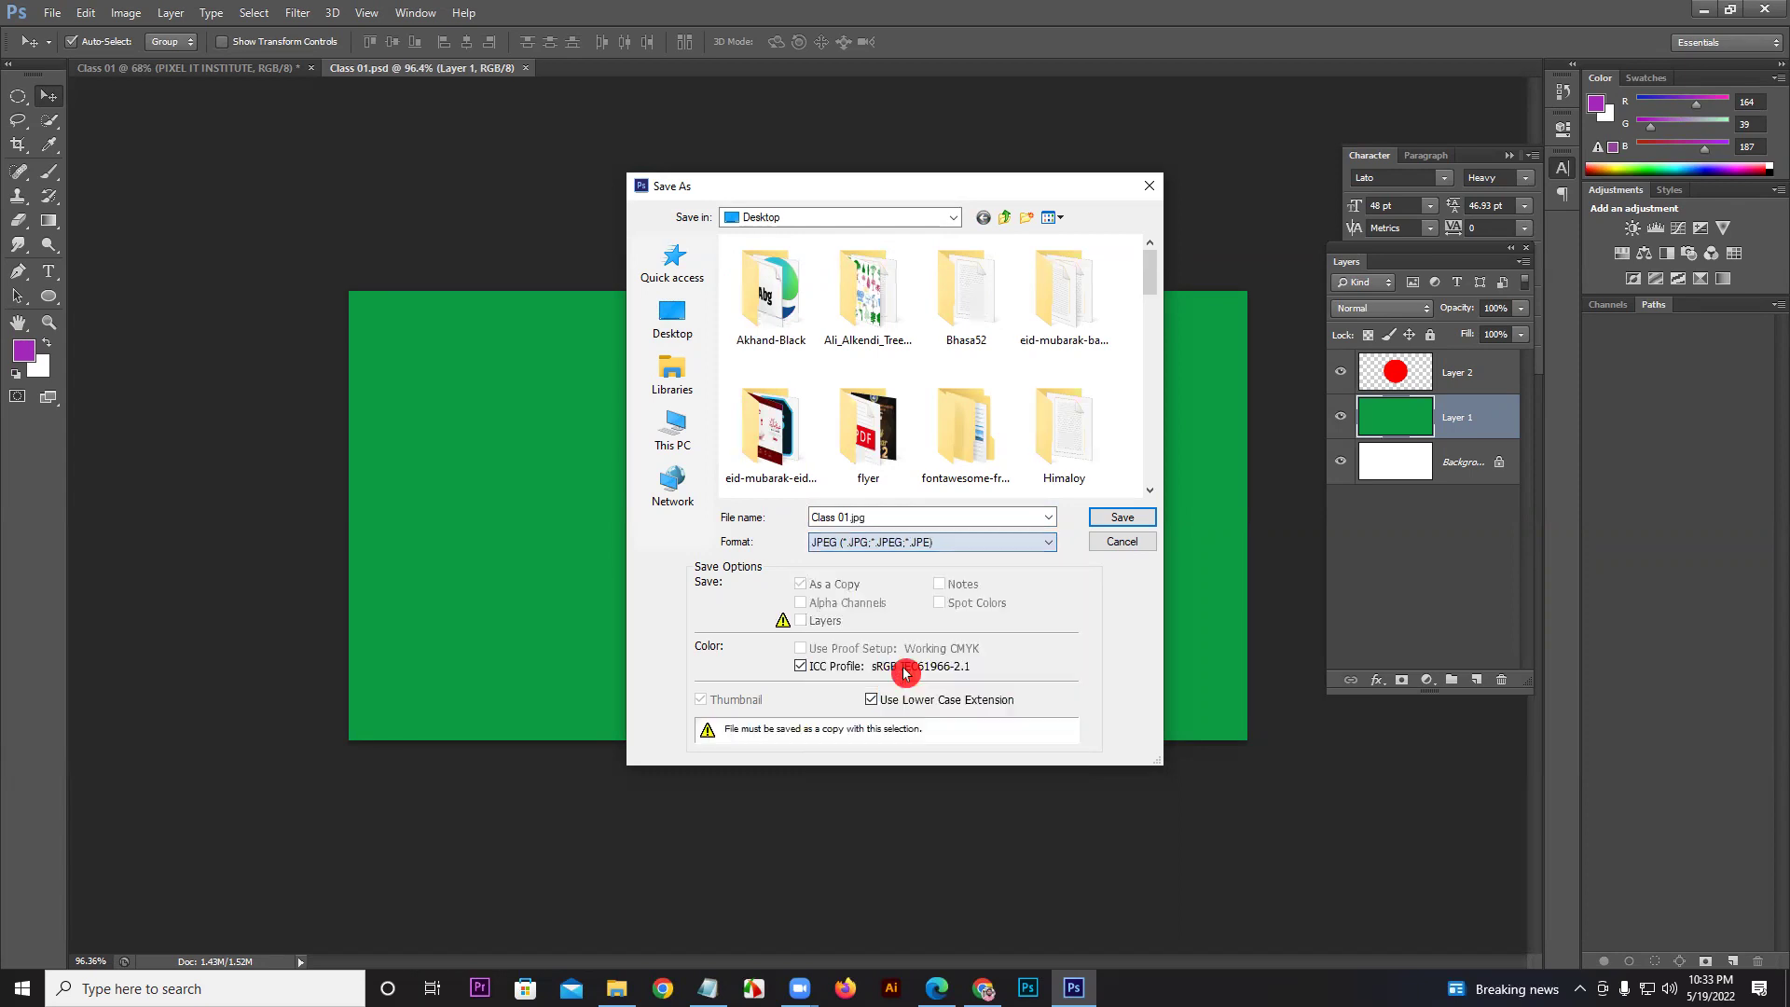
{"action": "left_click", "coordinate": [1131, 520]}
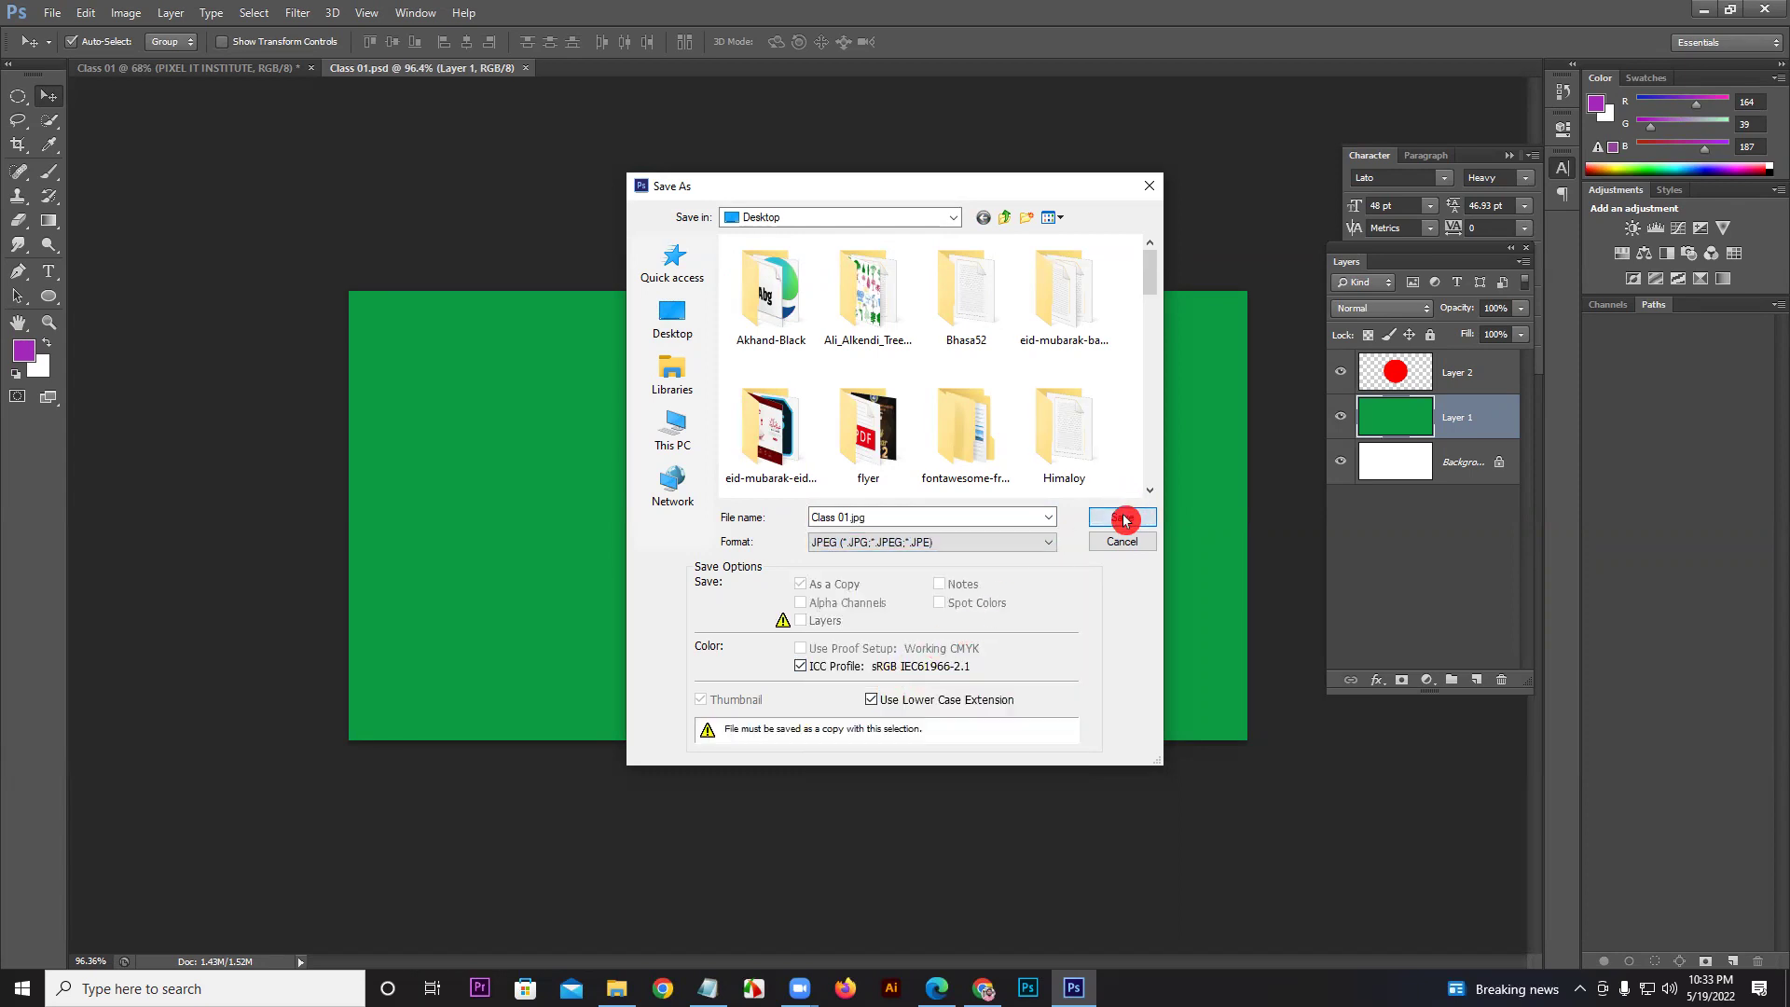
{"action": "left_click", "coordinate": [757, 171]}
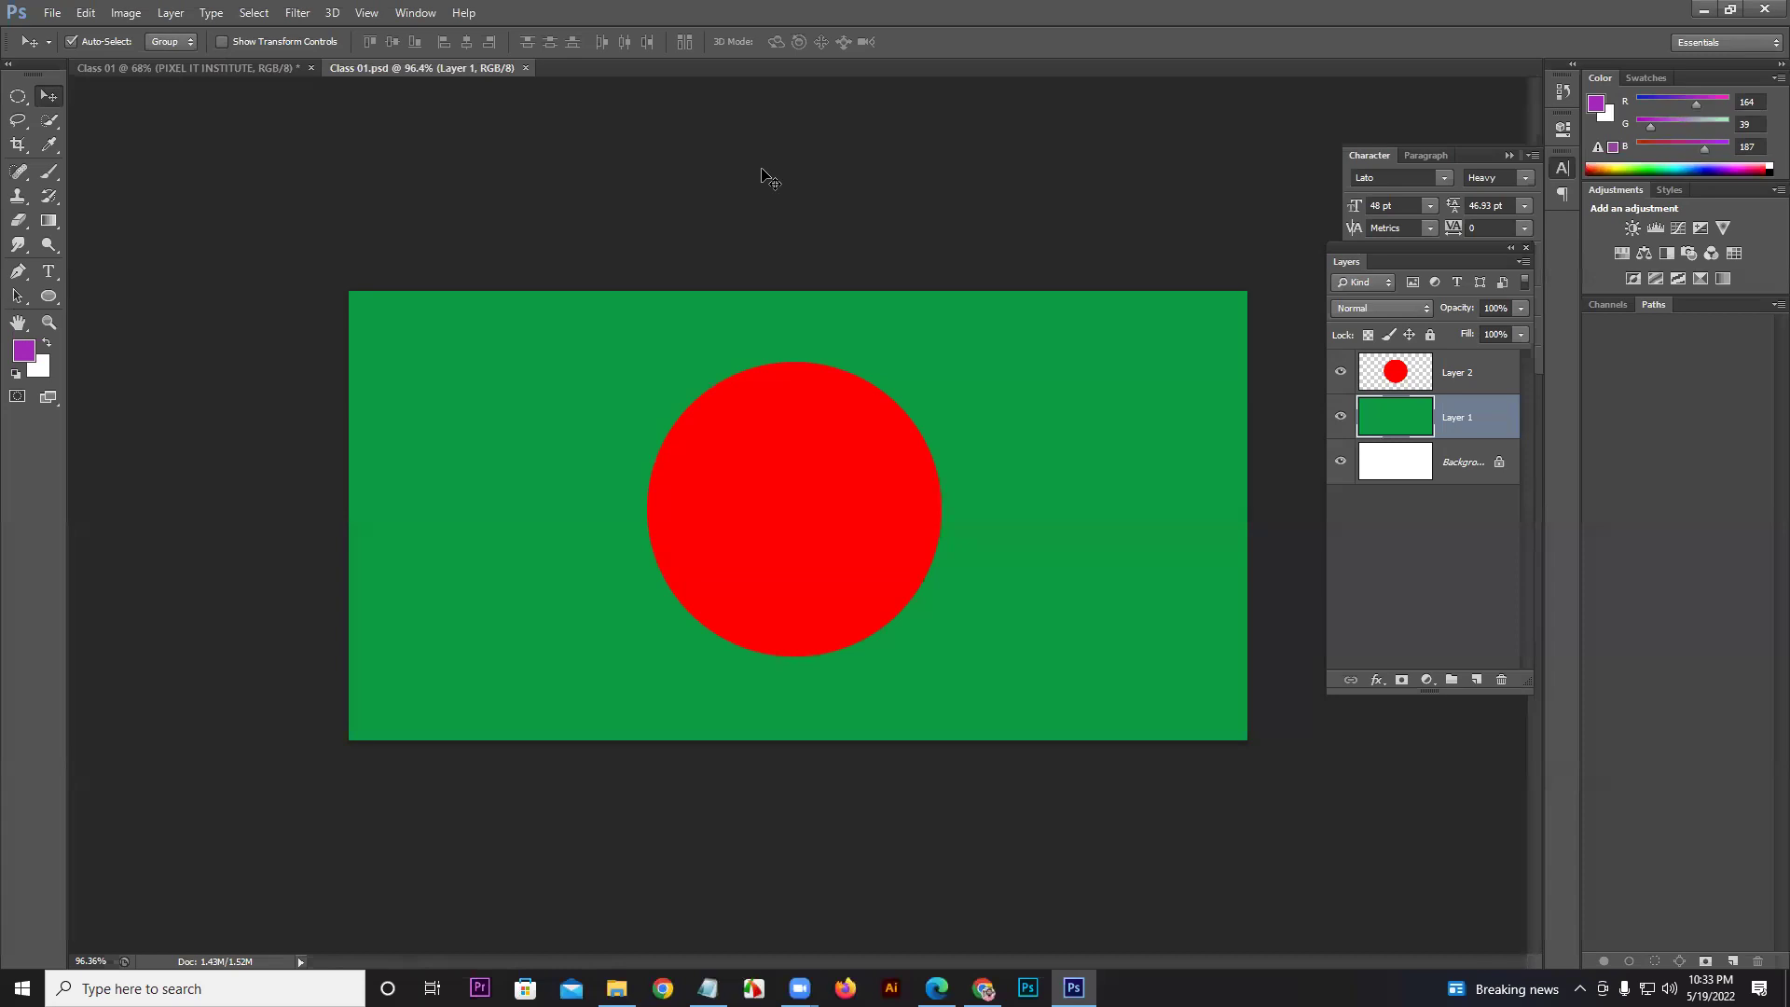
Step: Save Class 01.png with None / Fast compression and Interlaced enabled
{"action": "left_click", "coordinate": [47, 14]}
{"action": "left_click", "coordinate": [105, 237]}
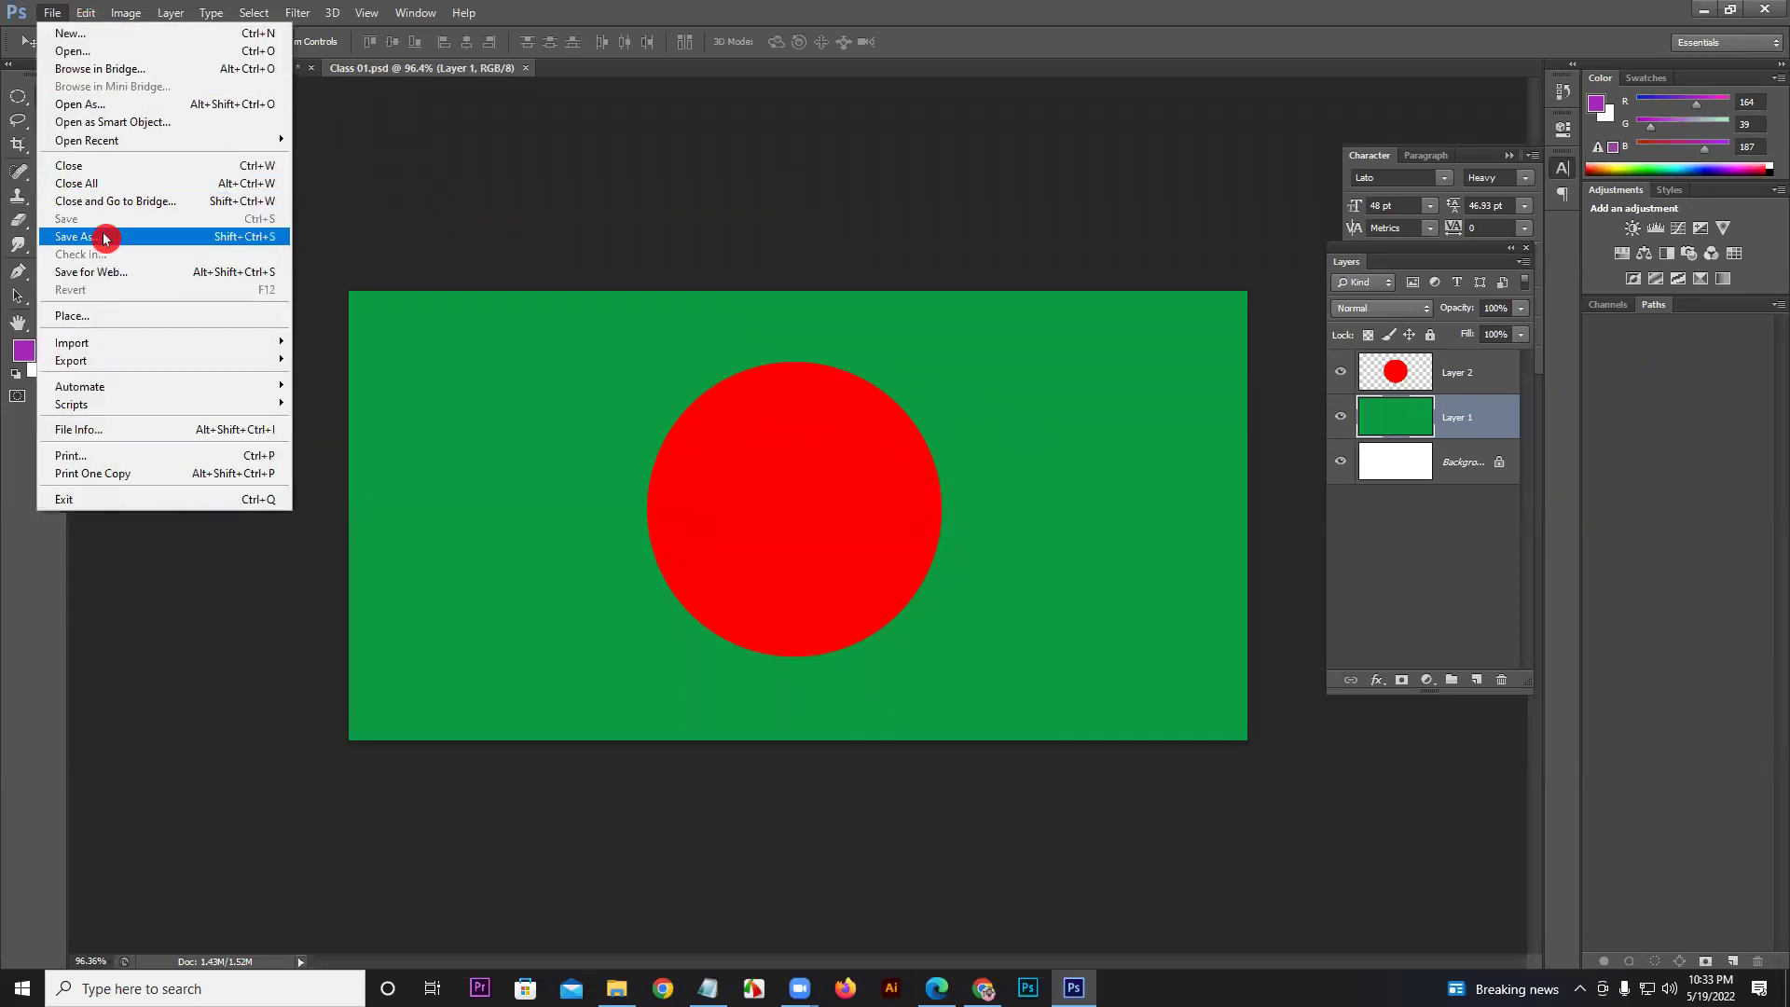
{"action": "left_click", "coordinate": [880, 543]}
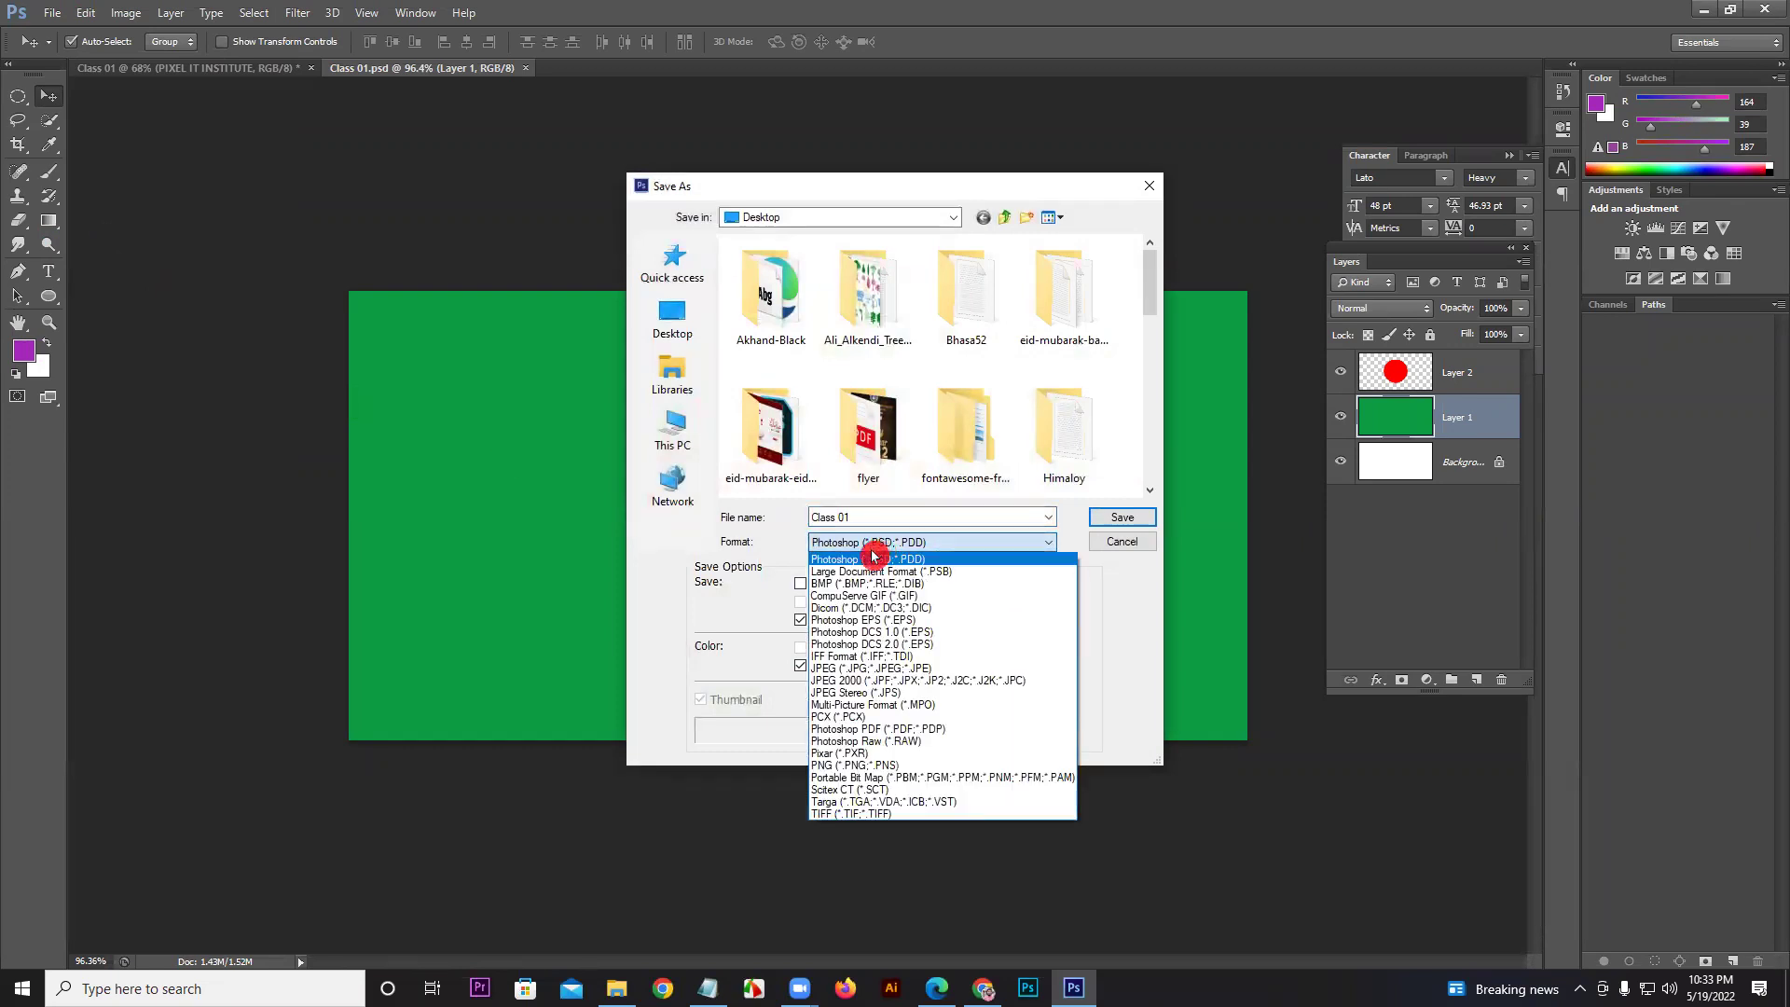
{"action": "left_click", "coordinate": [909, 767]}
{"action": "left_click", "coordinate": [1156, 519]}
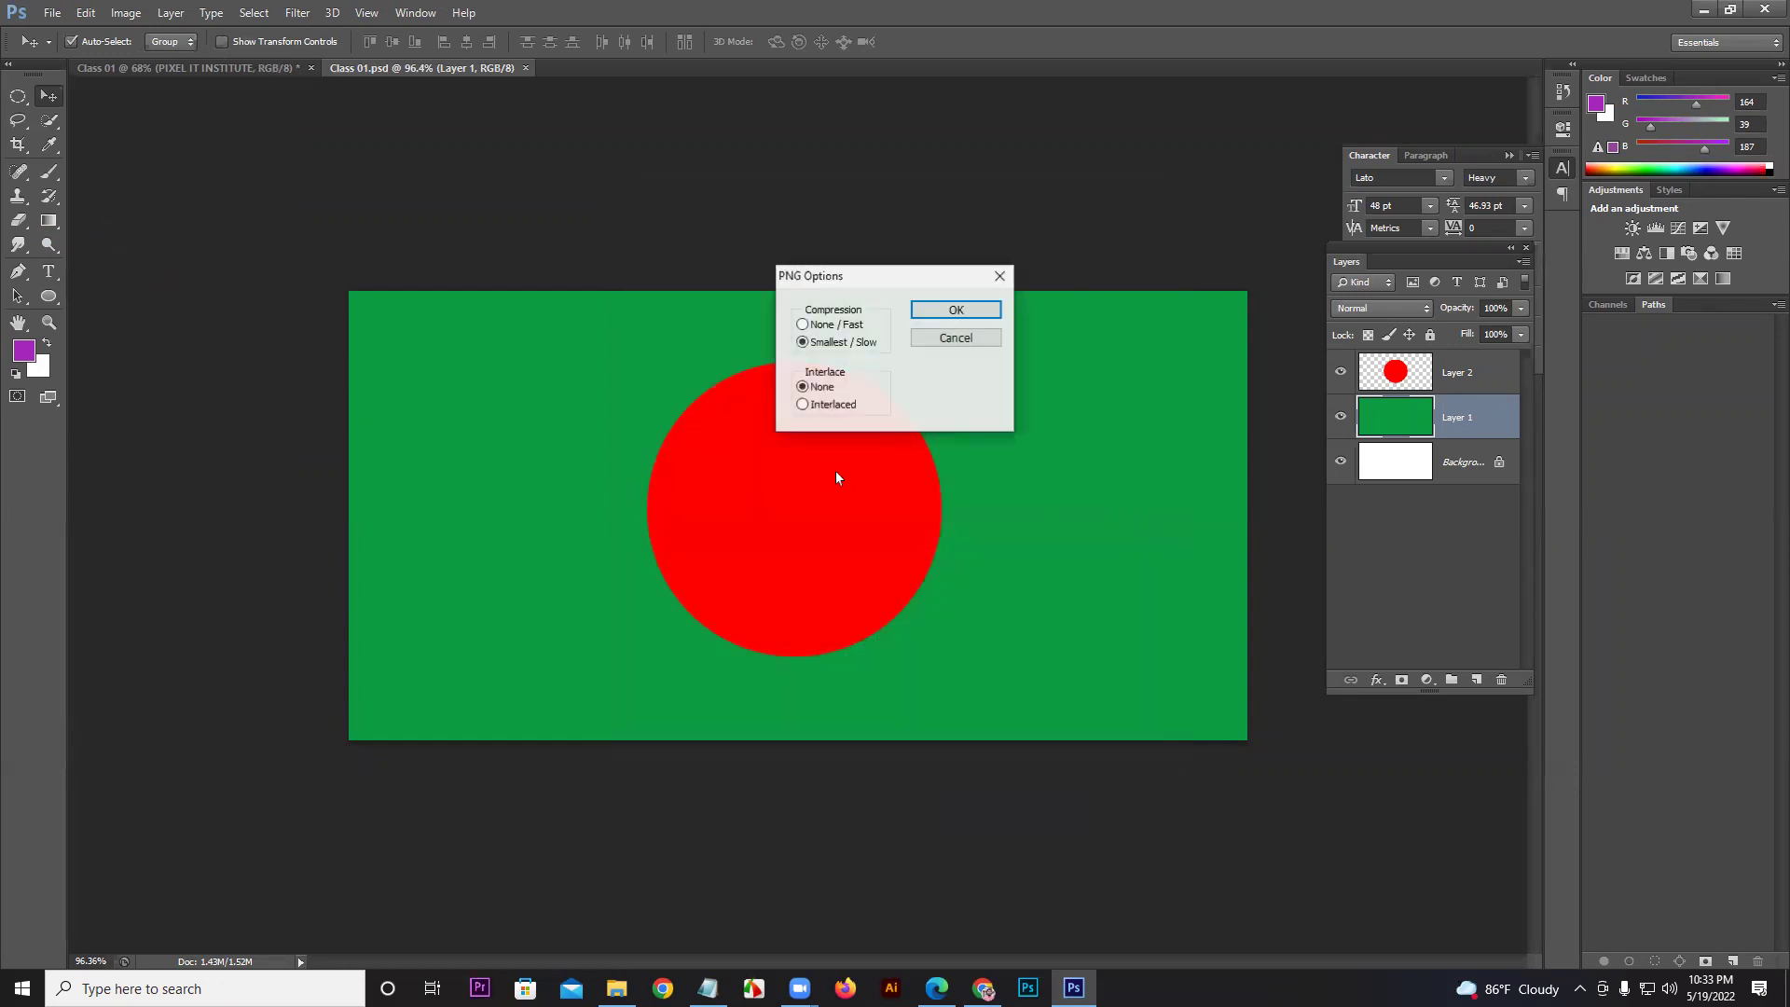
{"action": "left_click", "coordinate": [852, 329]}
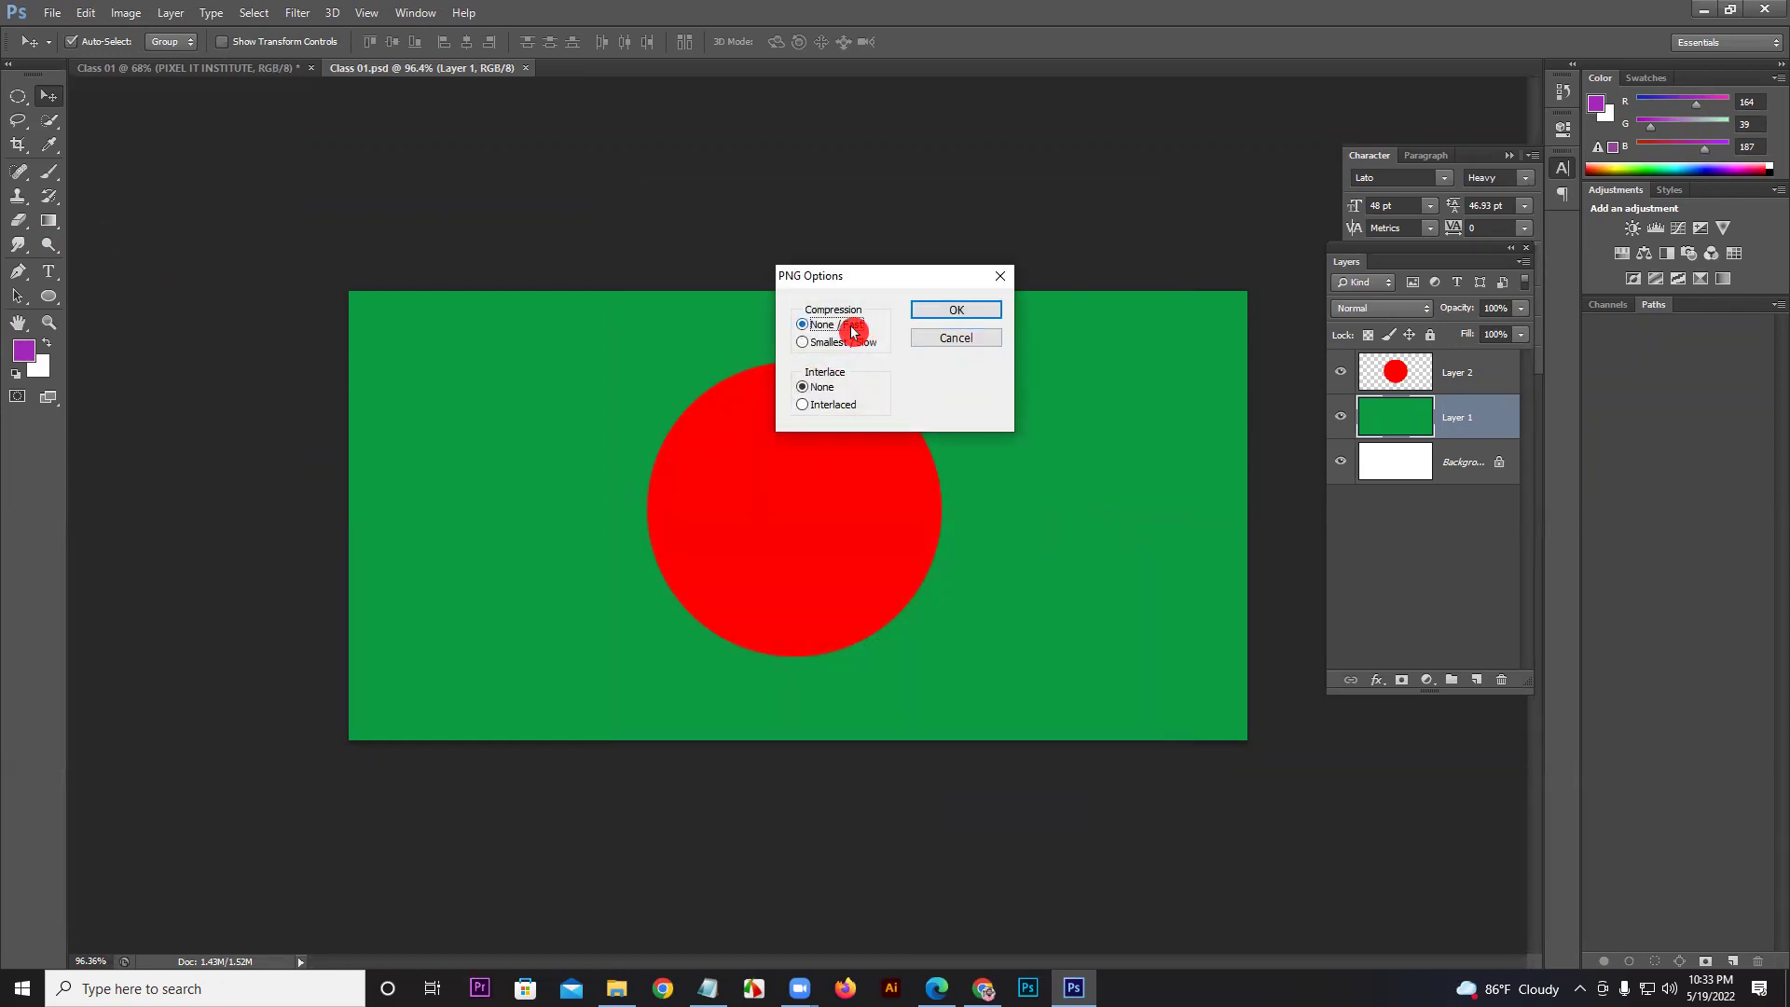
{"action": "left_click", "coordinate": [844, 407]}
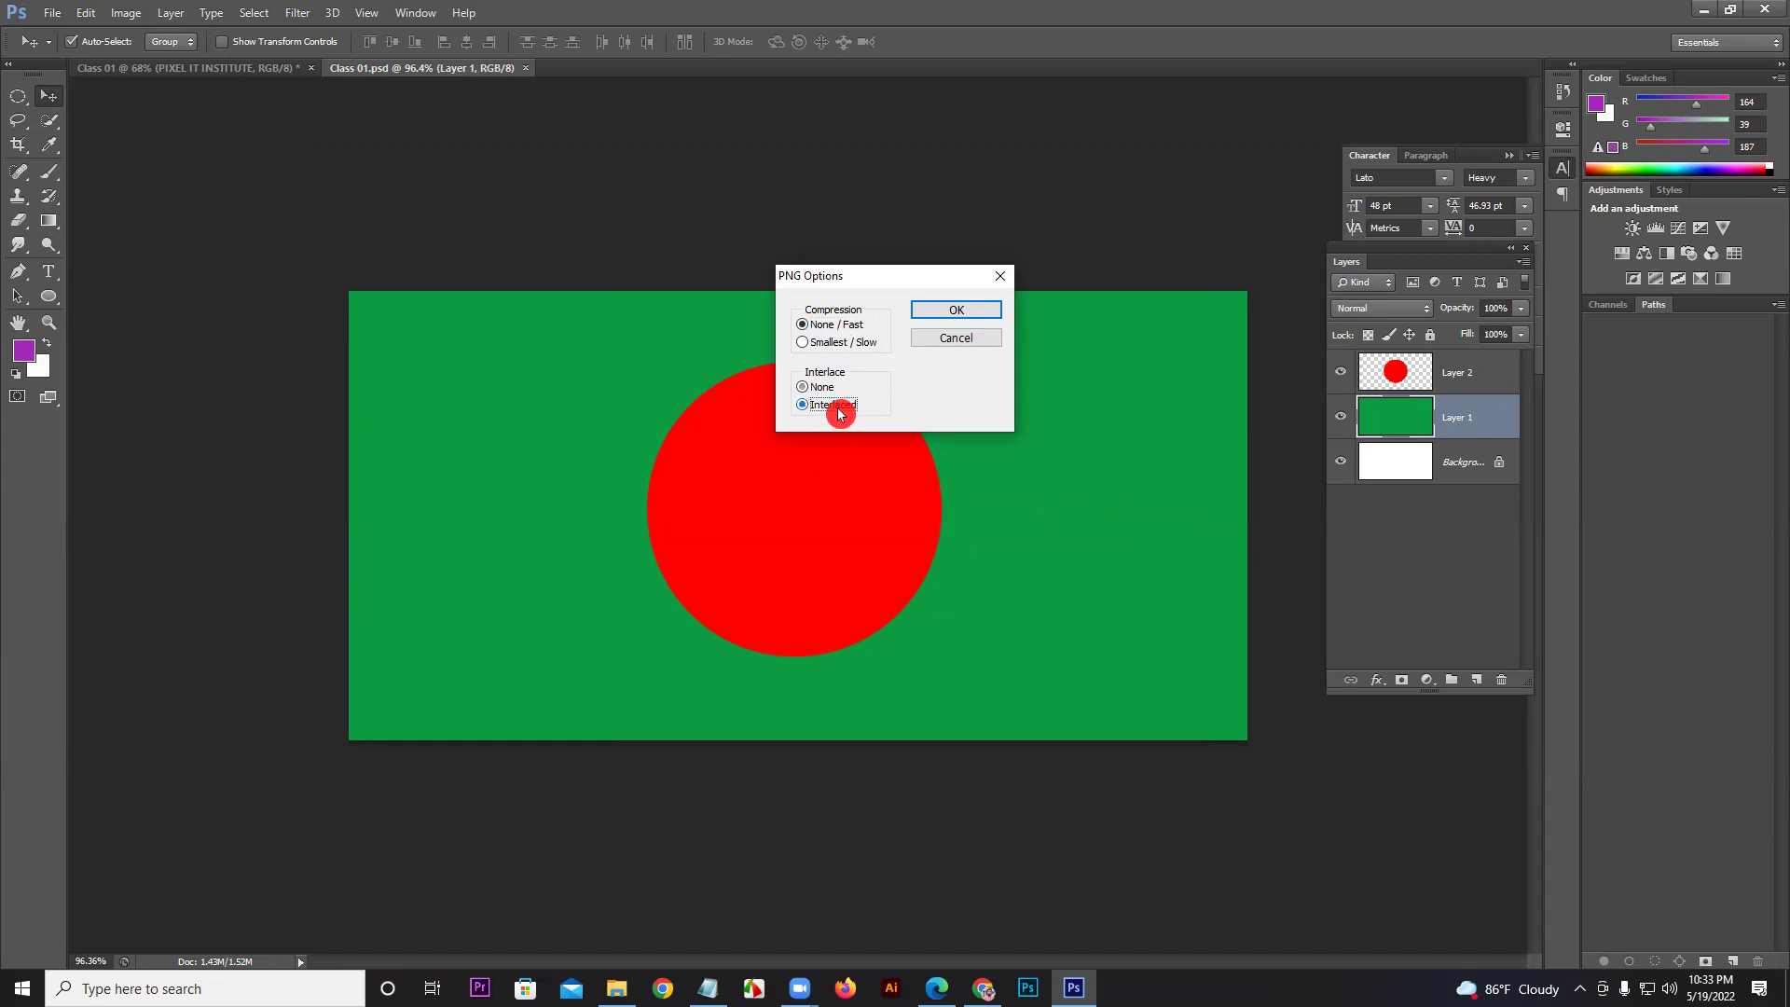
{"action": "left_click", "coordinate": [953, 314]}
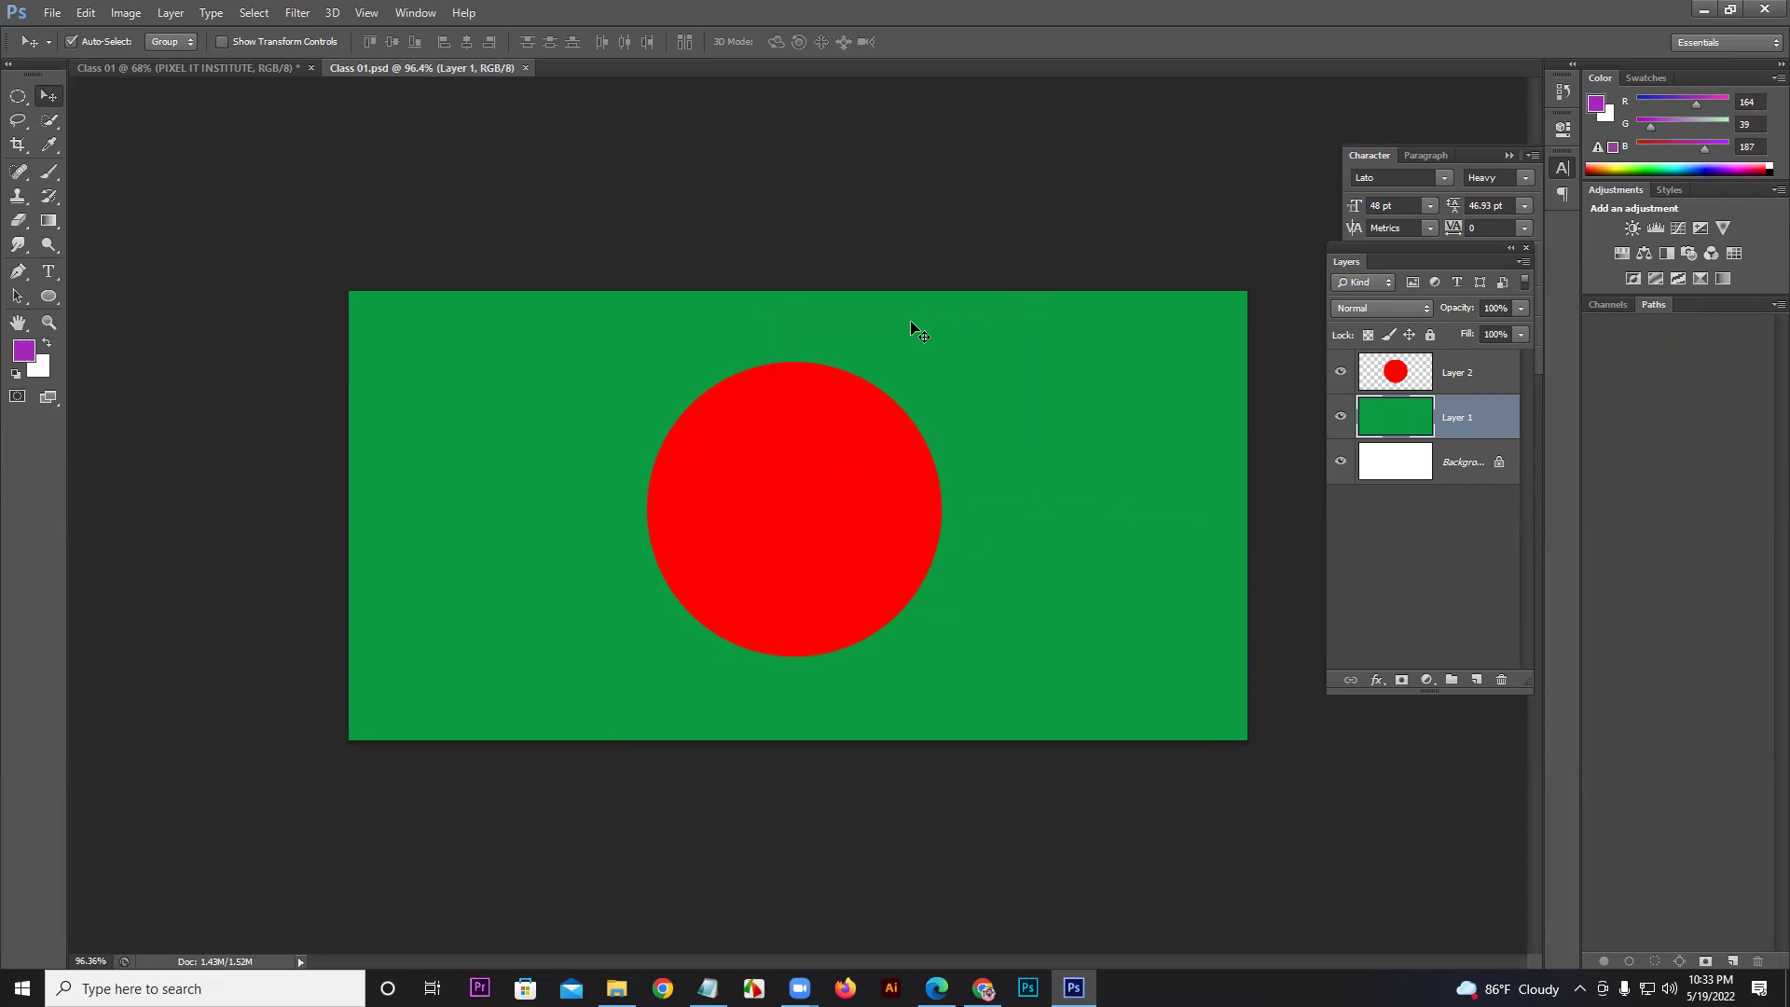
Step: In Save for Web, try the JPEG High preset at quality 100, then cancel its save
{"action": "left_click", "coordinate": [54, 15]}
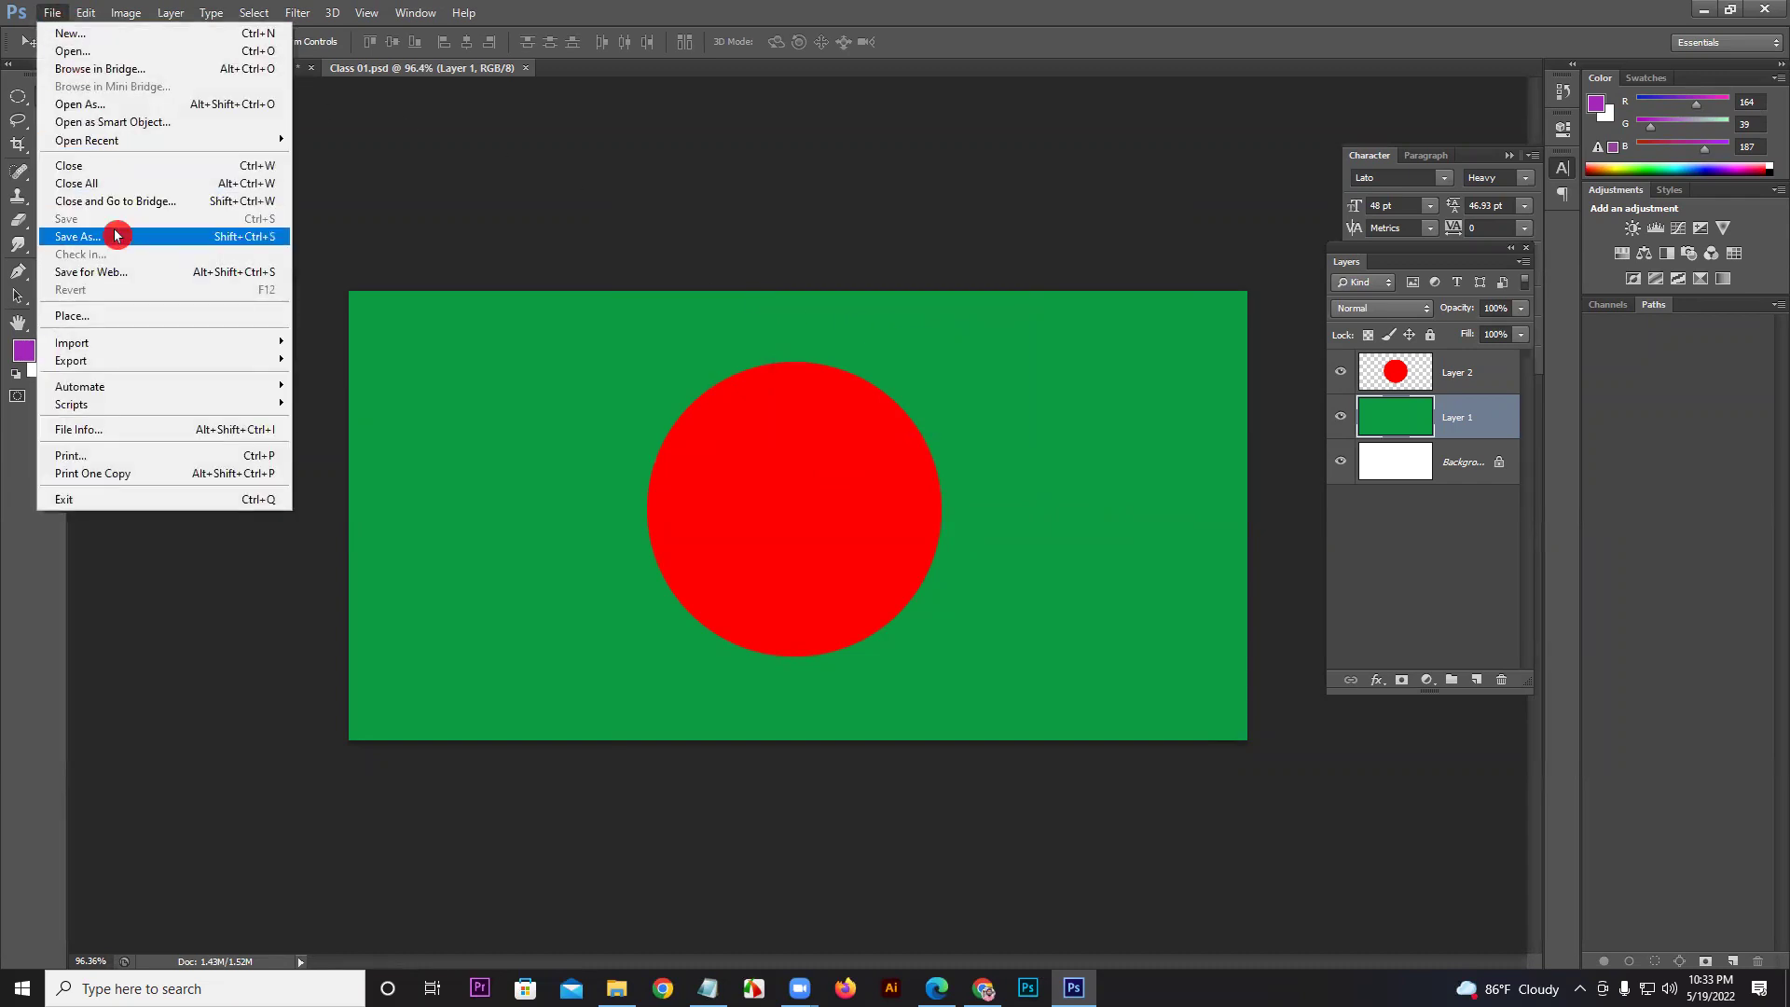
{"action": "left_click", "coordinate": [100, 273]}
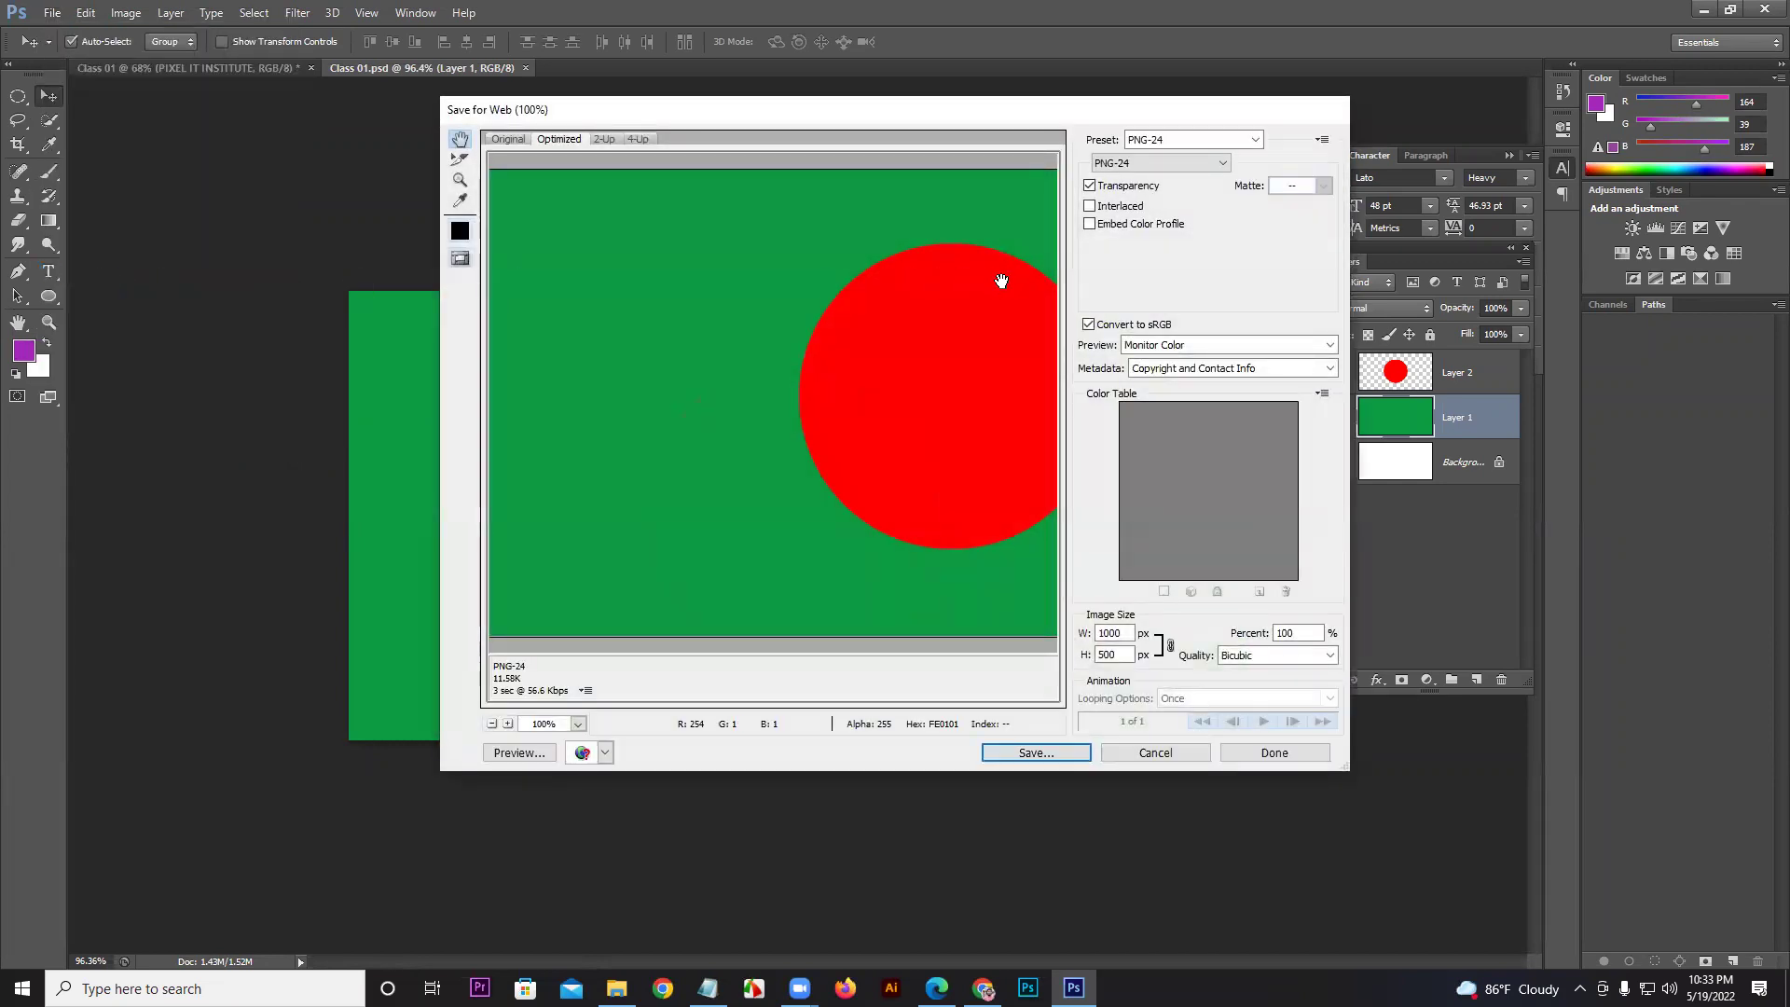
{"action": "left_click", "coordinate": [1154, 142]}
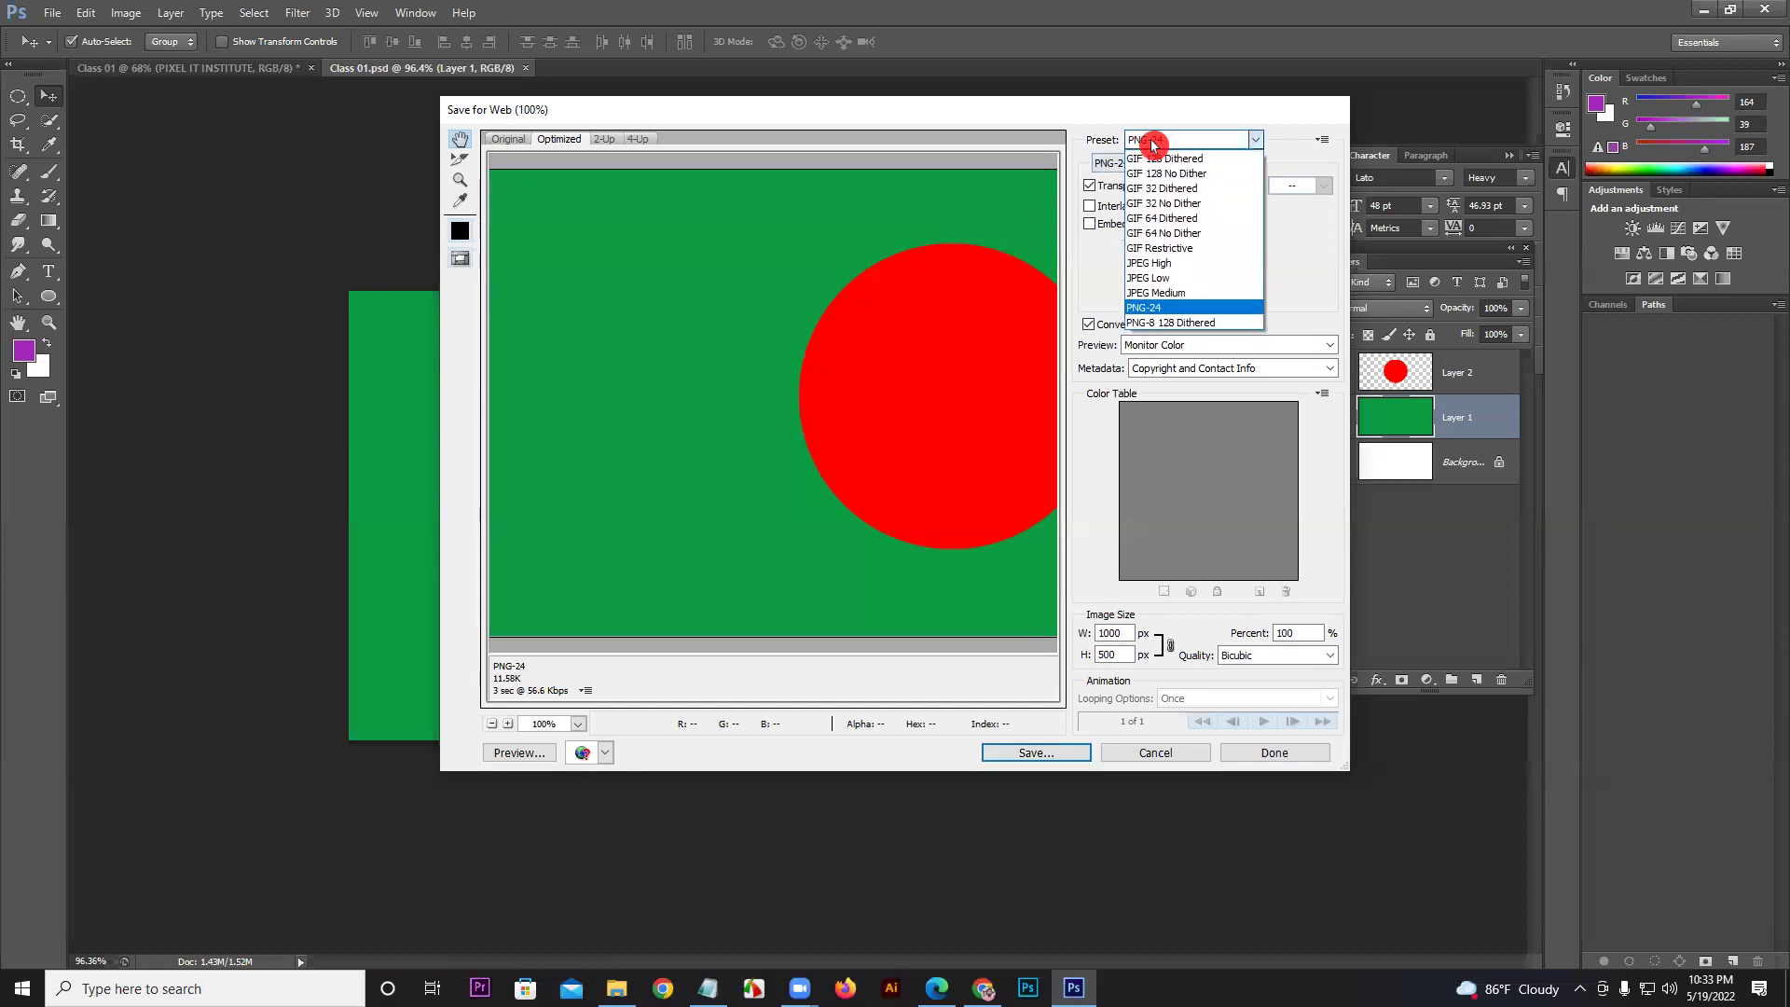
{"action": "left_click", "coordinate": [1174, 270]}
{"action": "left_click", "coordinate": [1174, 269]}
{"action": "left_click_drag", "start_coordinate": [1239, 187], "coordinate": [1323, 212]}
{"action": "left_click", "coordinate": [1319, 185]}
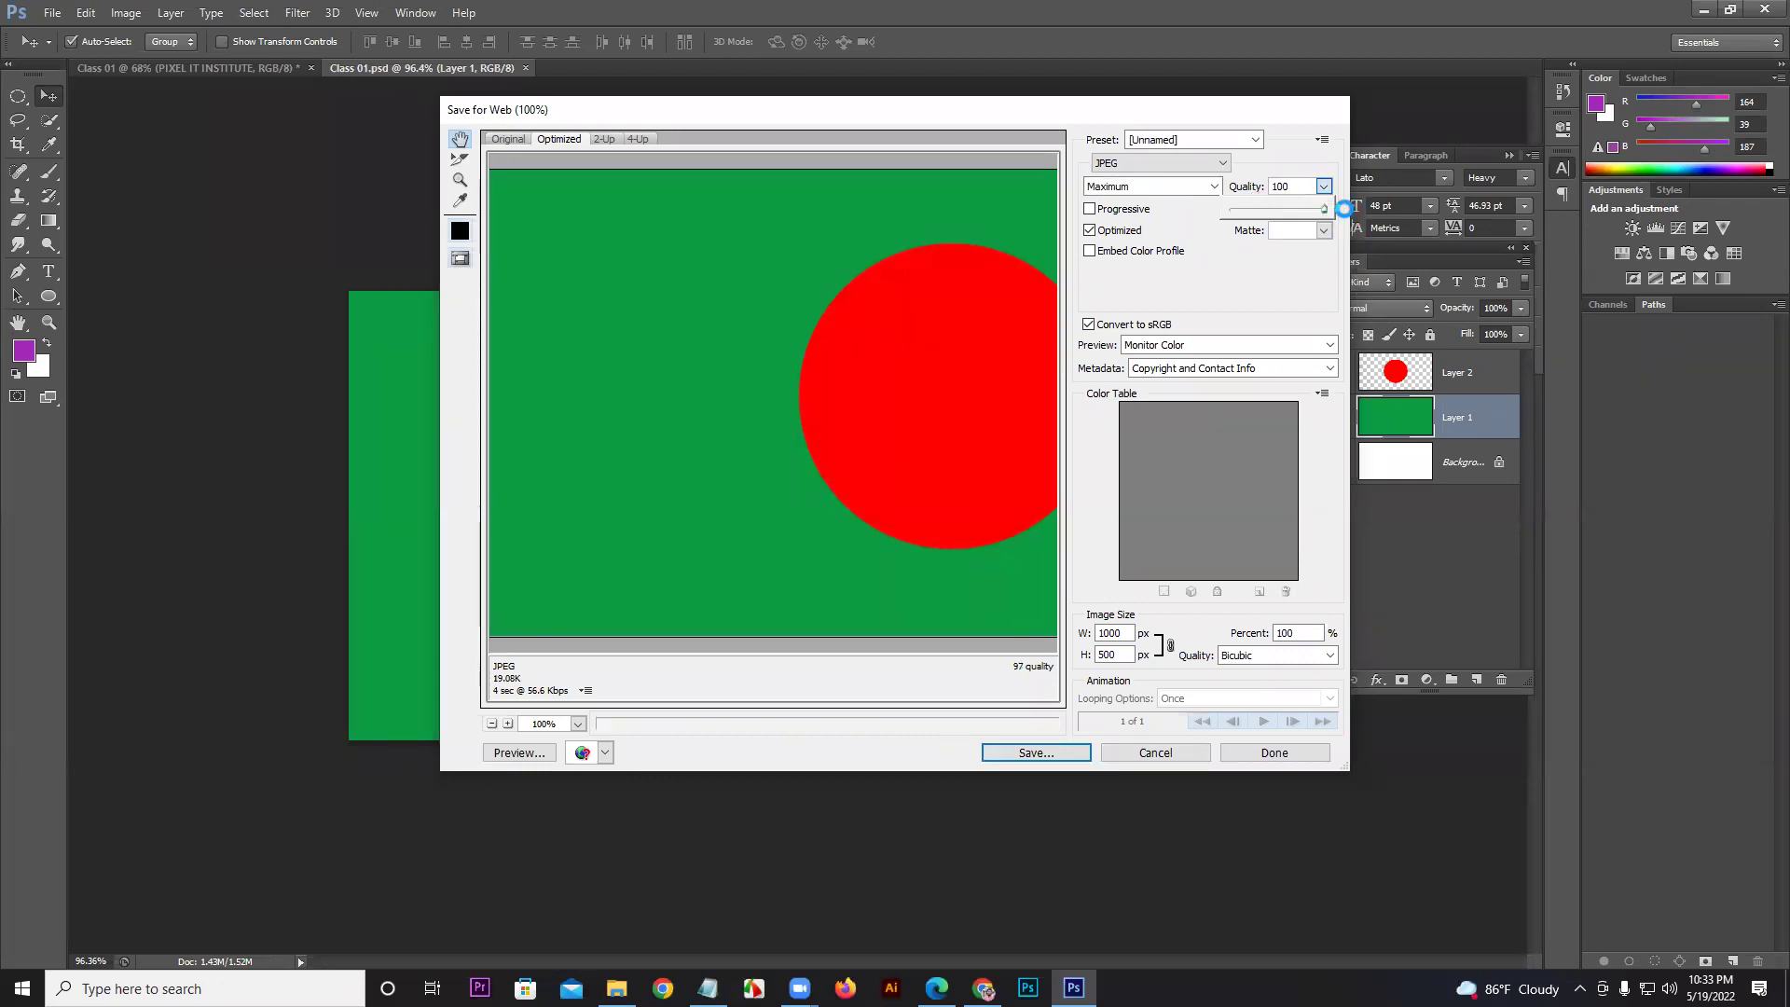
{"action": "left_click", "coordinate": [1252, 189]}
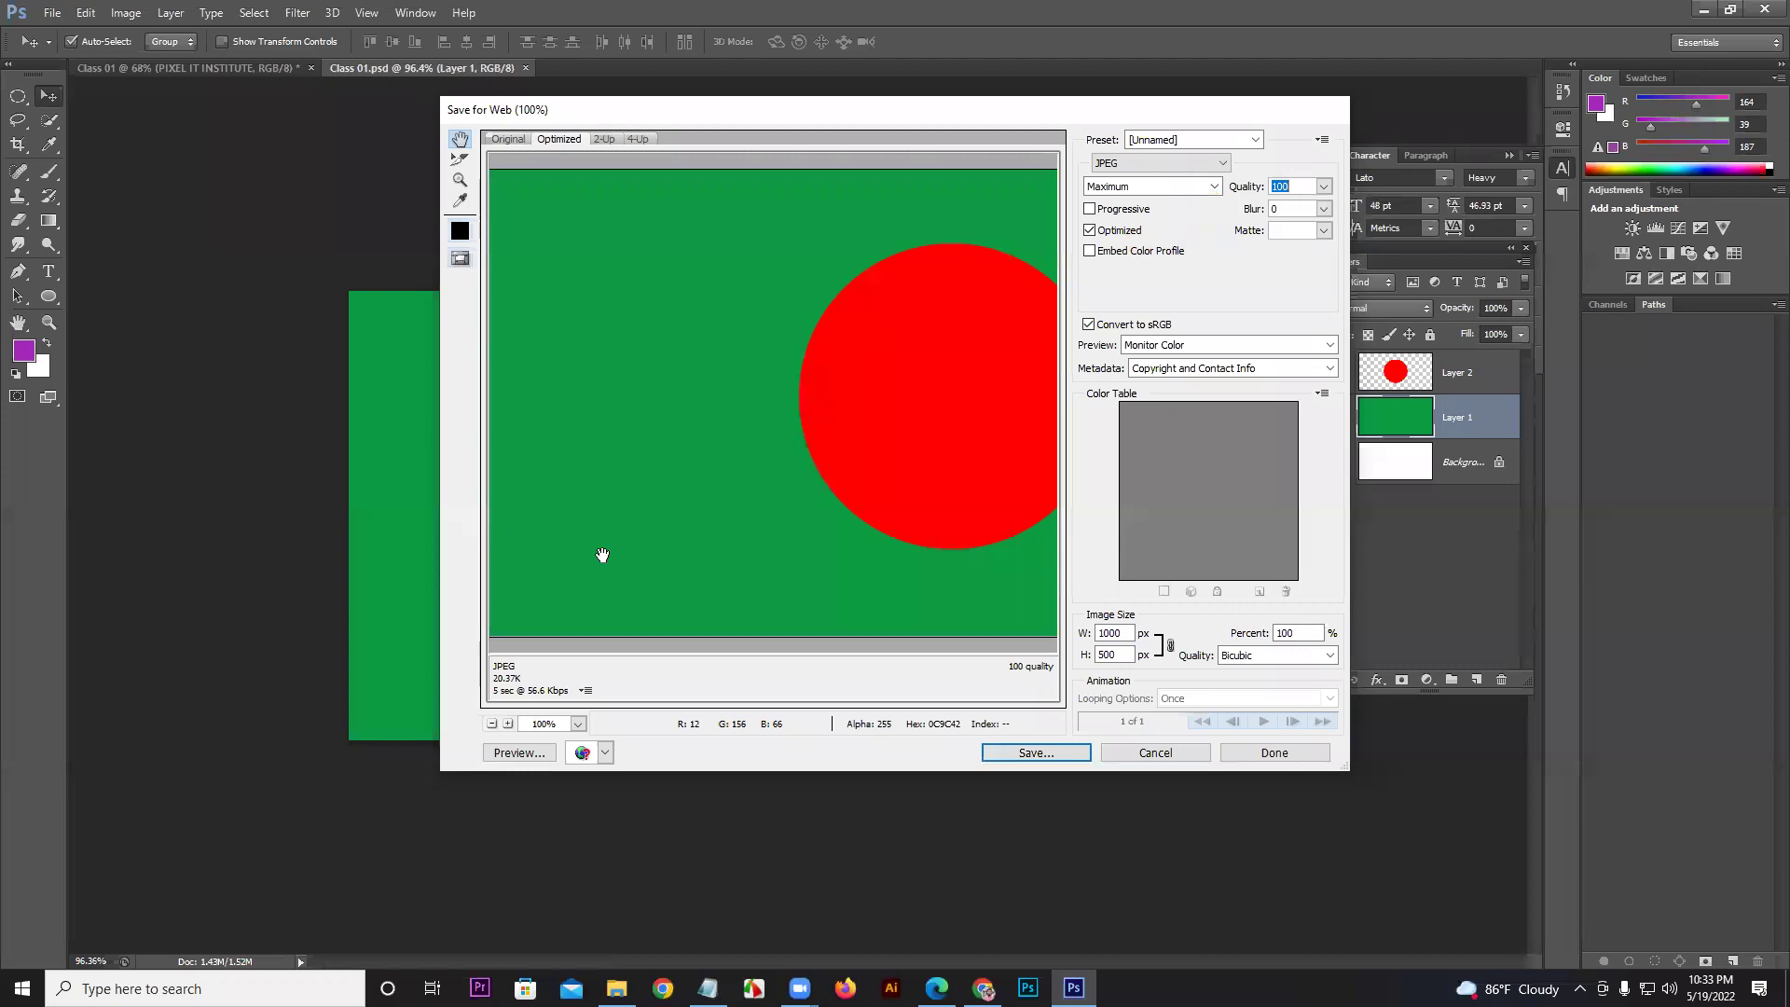
{"action": "left_click_drag", "start_coordinate": [889, 499], "coordinate": [643, 523]}
{"action": "left_click", "coordinate": [1046, 755]}
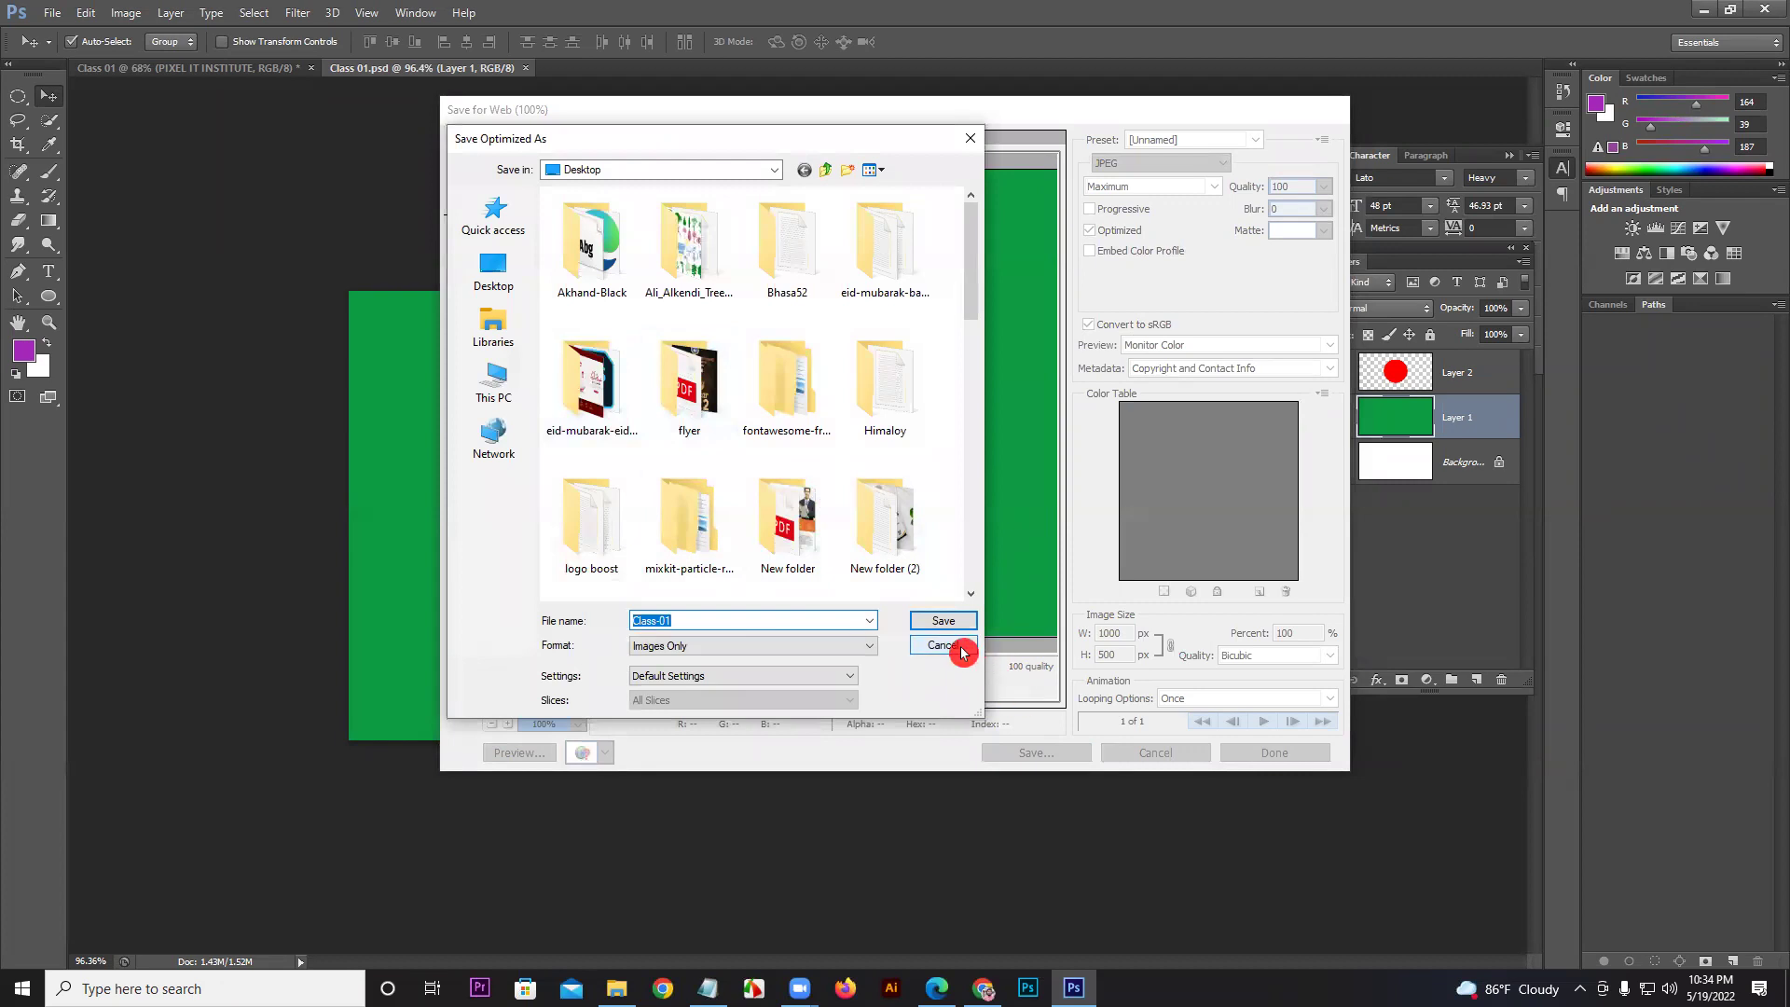
{"action": "left_click", "coordinate": [953, 650]}
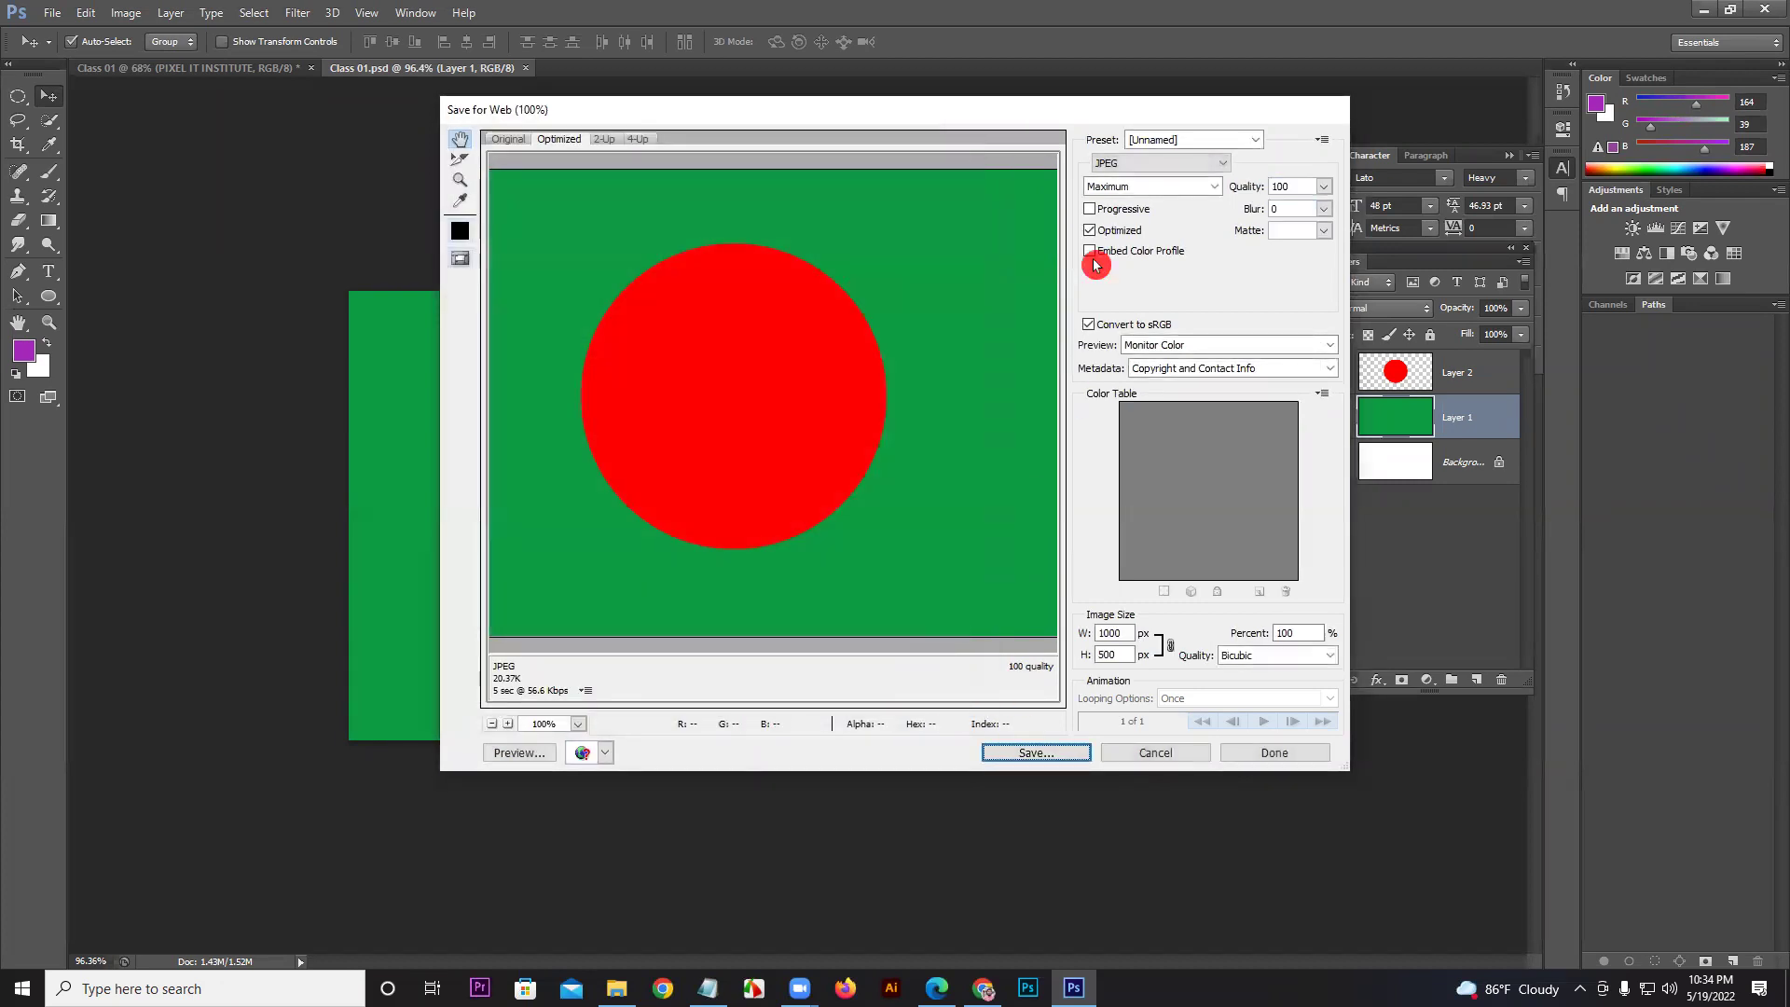
Step: Switch the export to PNG-24, save it to the Desktop, and close Save for Web
{"action": "left_click", "coordinate": [1127, 165]}
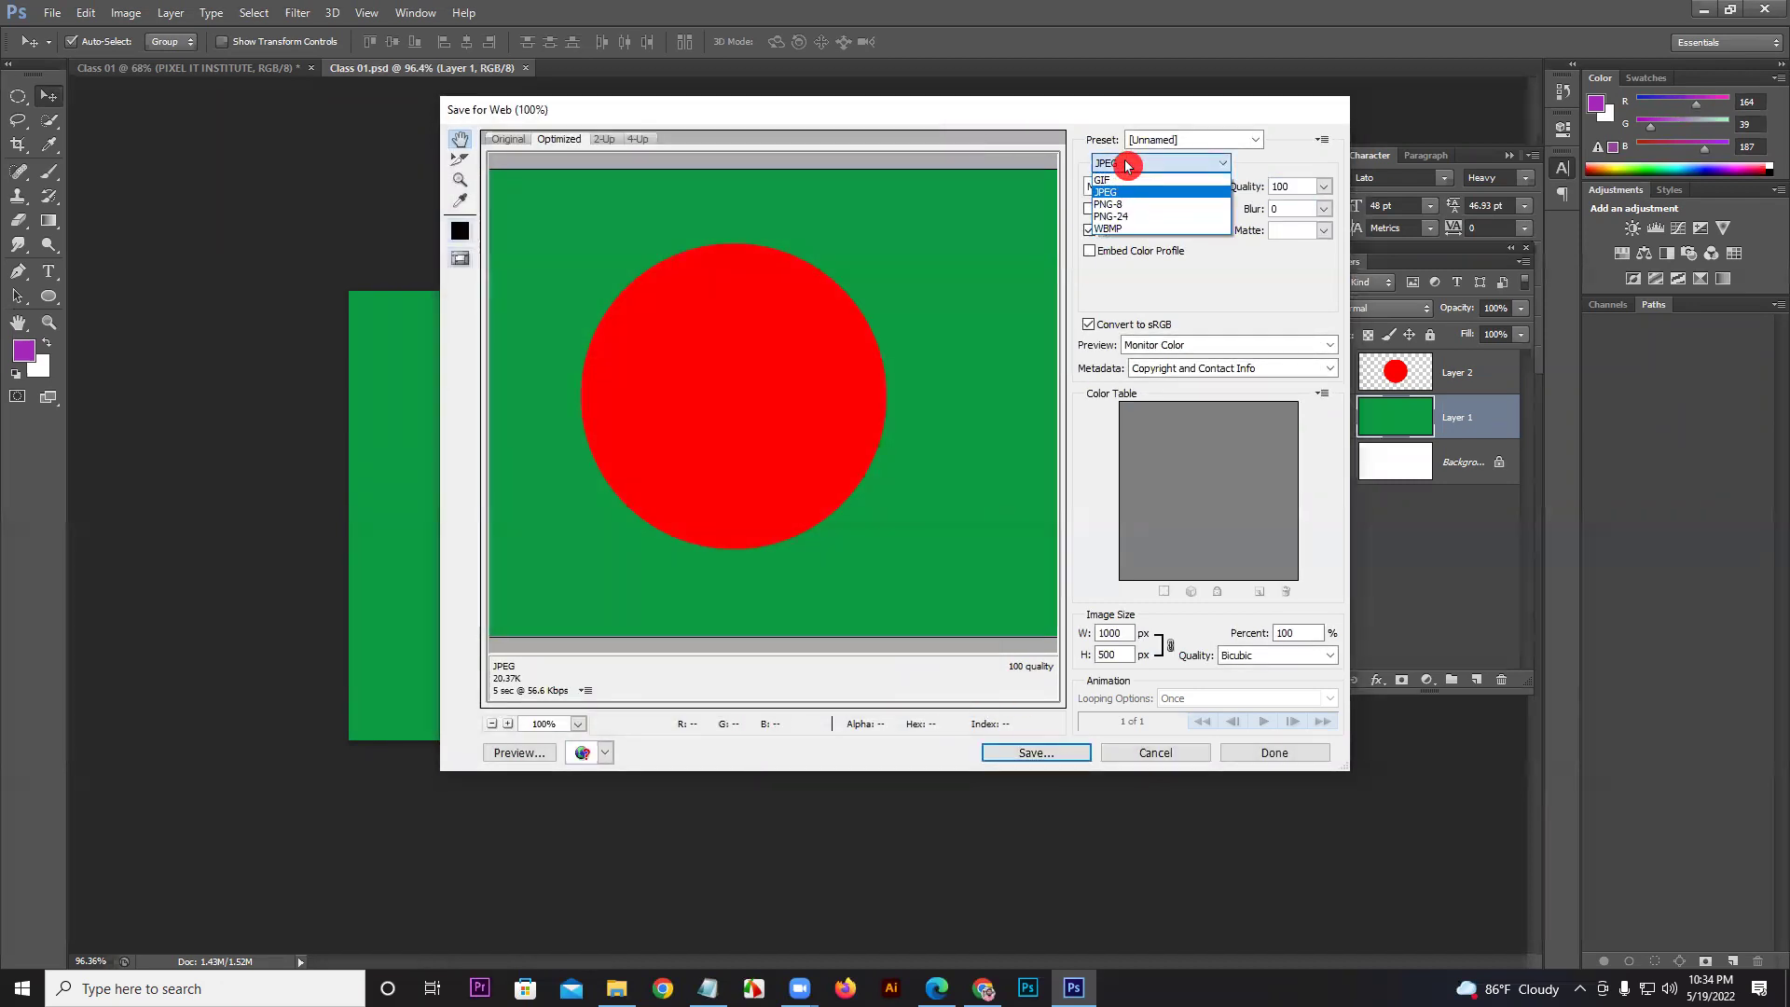
{"action": "left_click", "coordinate": [1131, 217]}
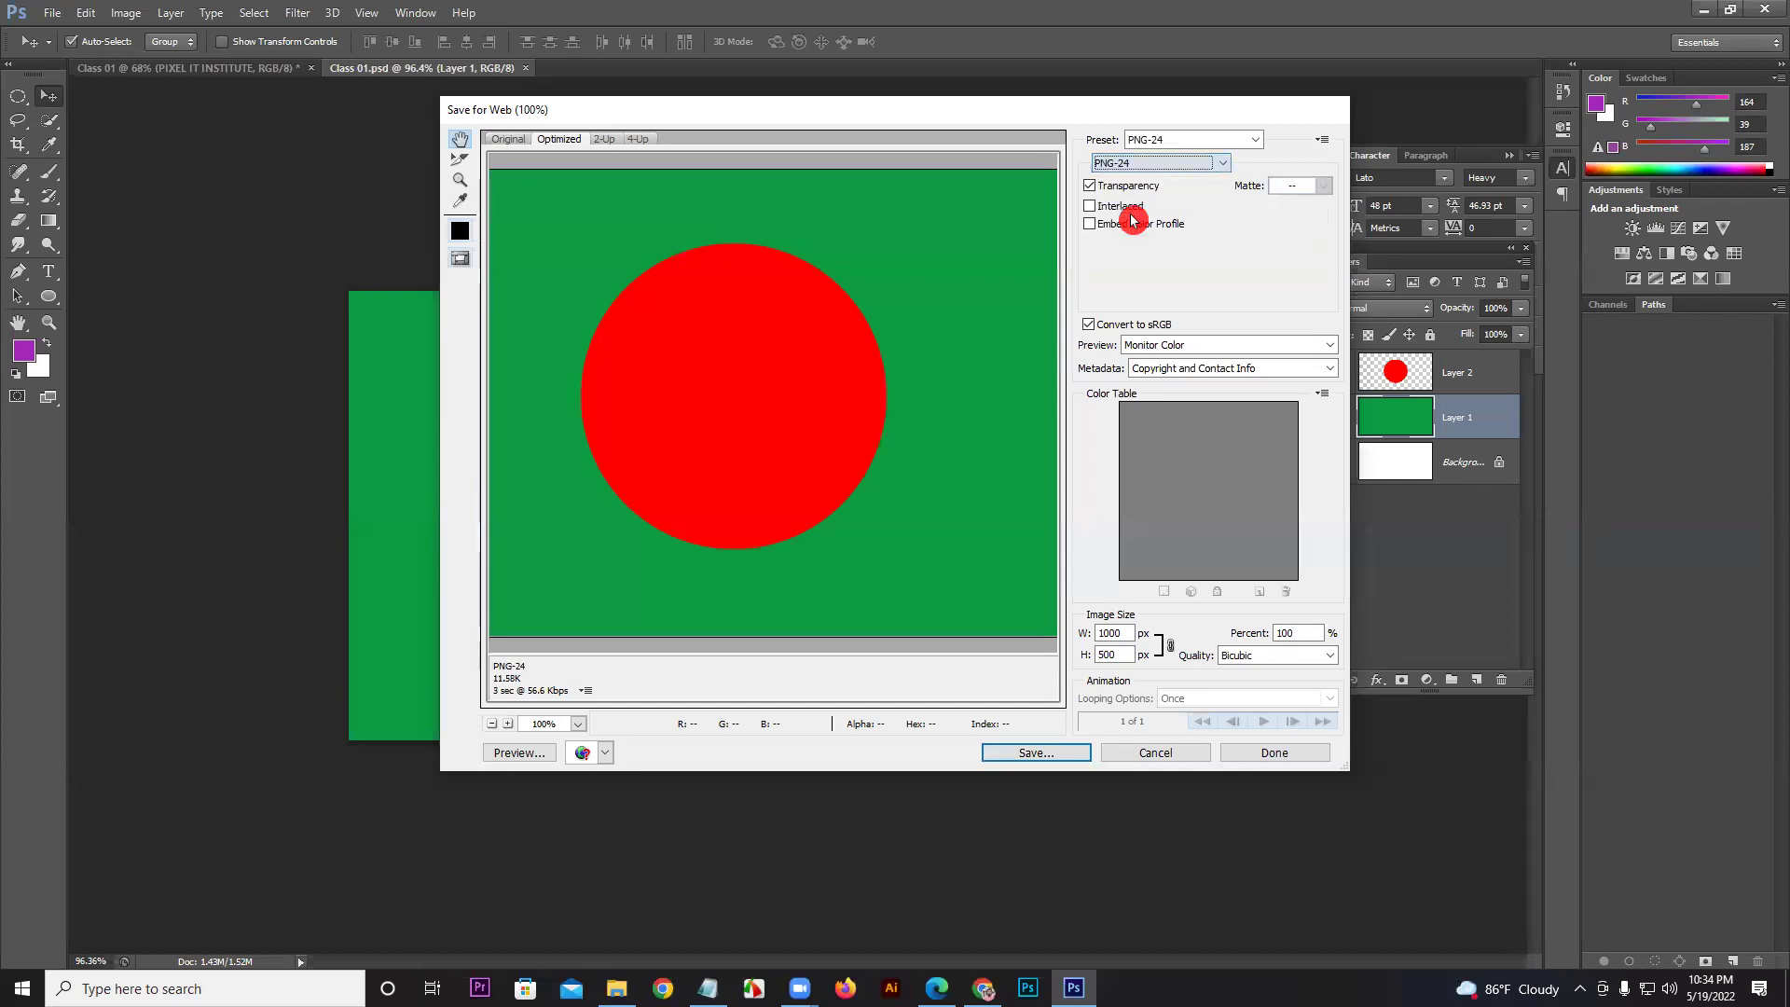
{"action": "left_click", "coordinate": [1054, 755]}
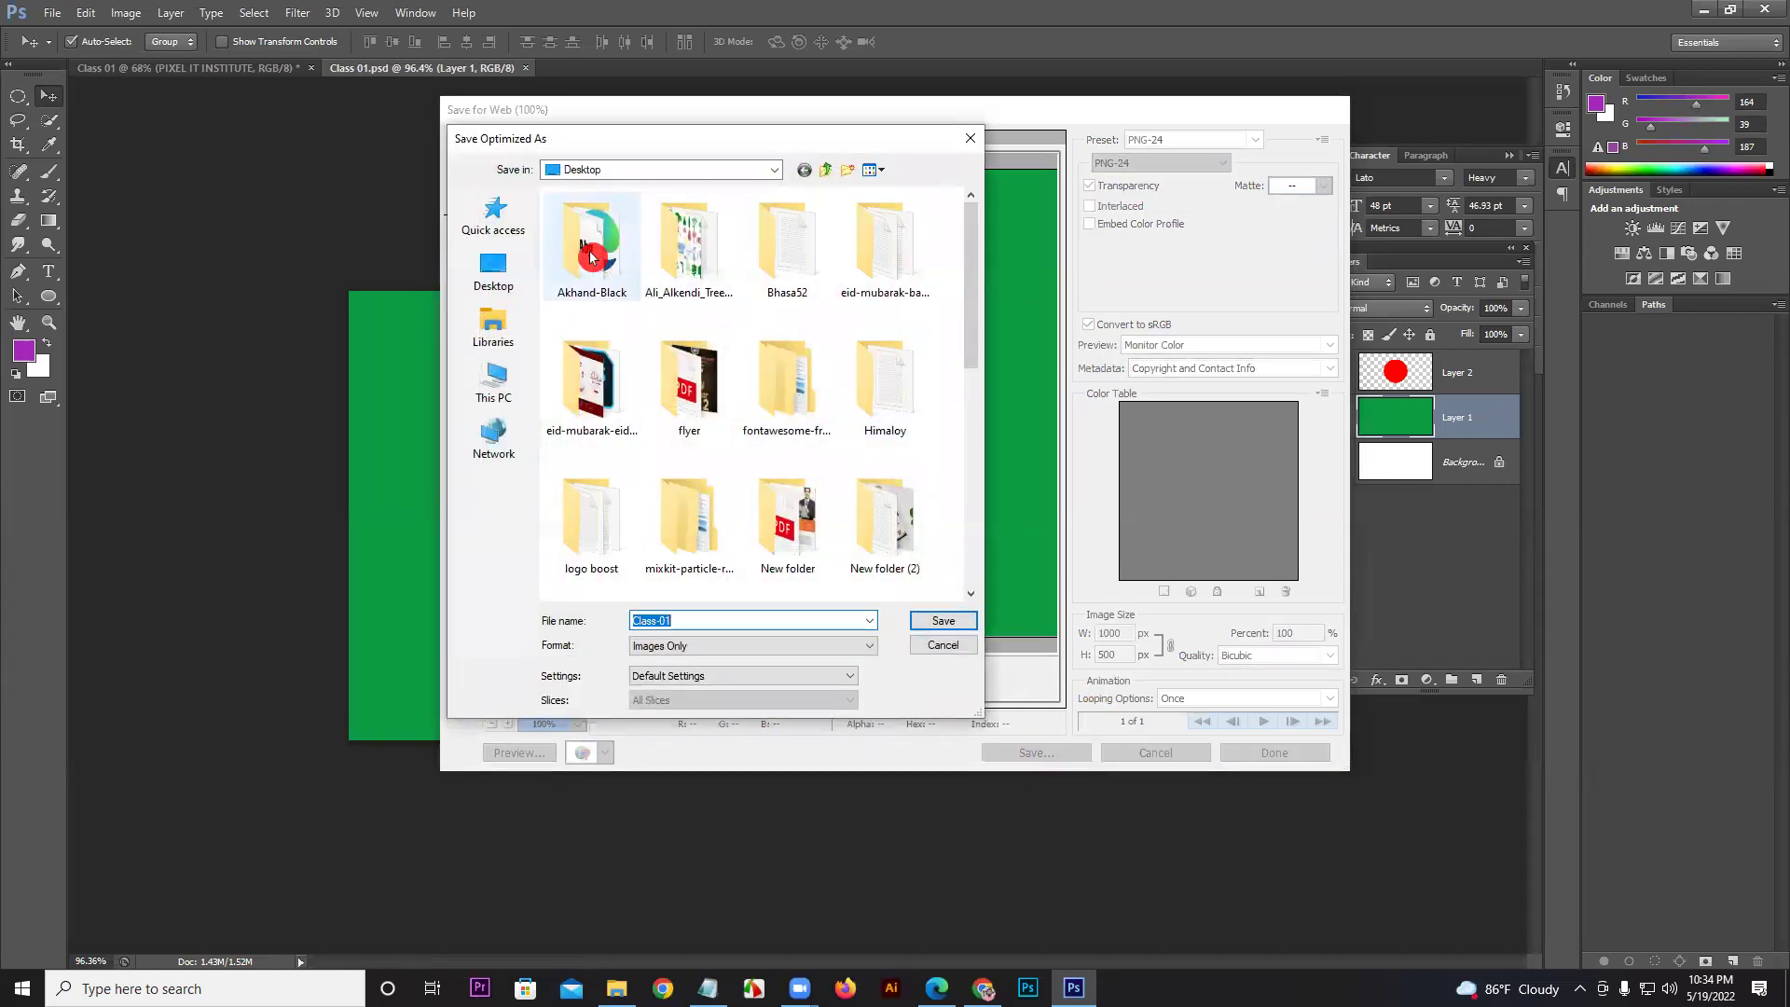
{"action": "left_click", "coordinate": [956, 622]}
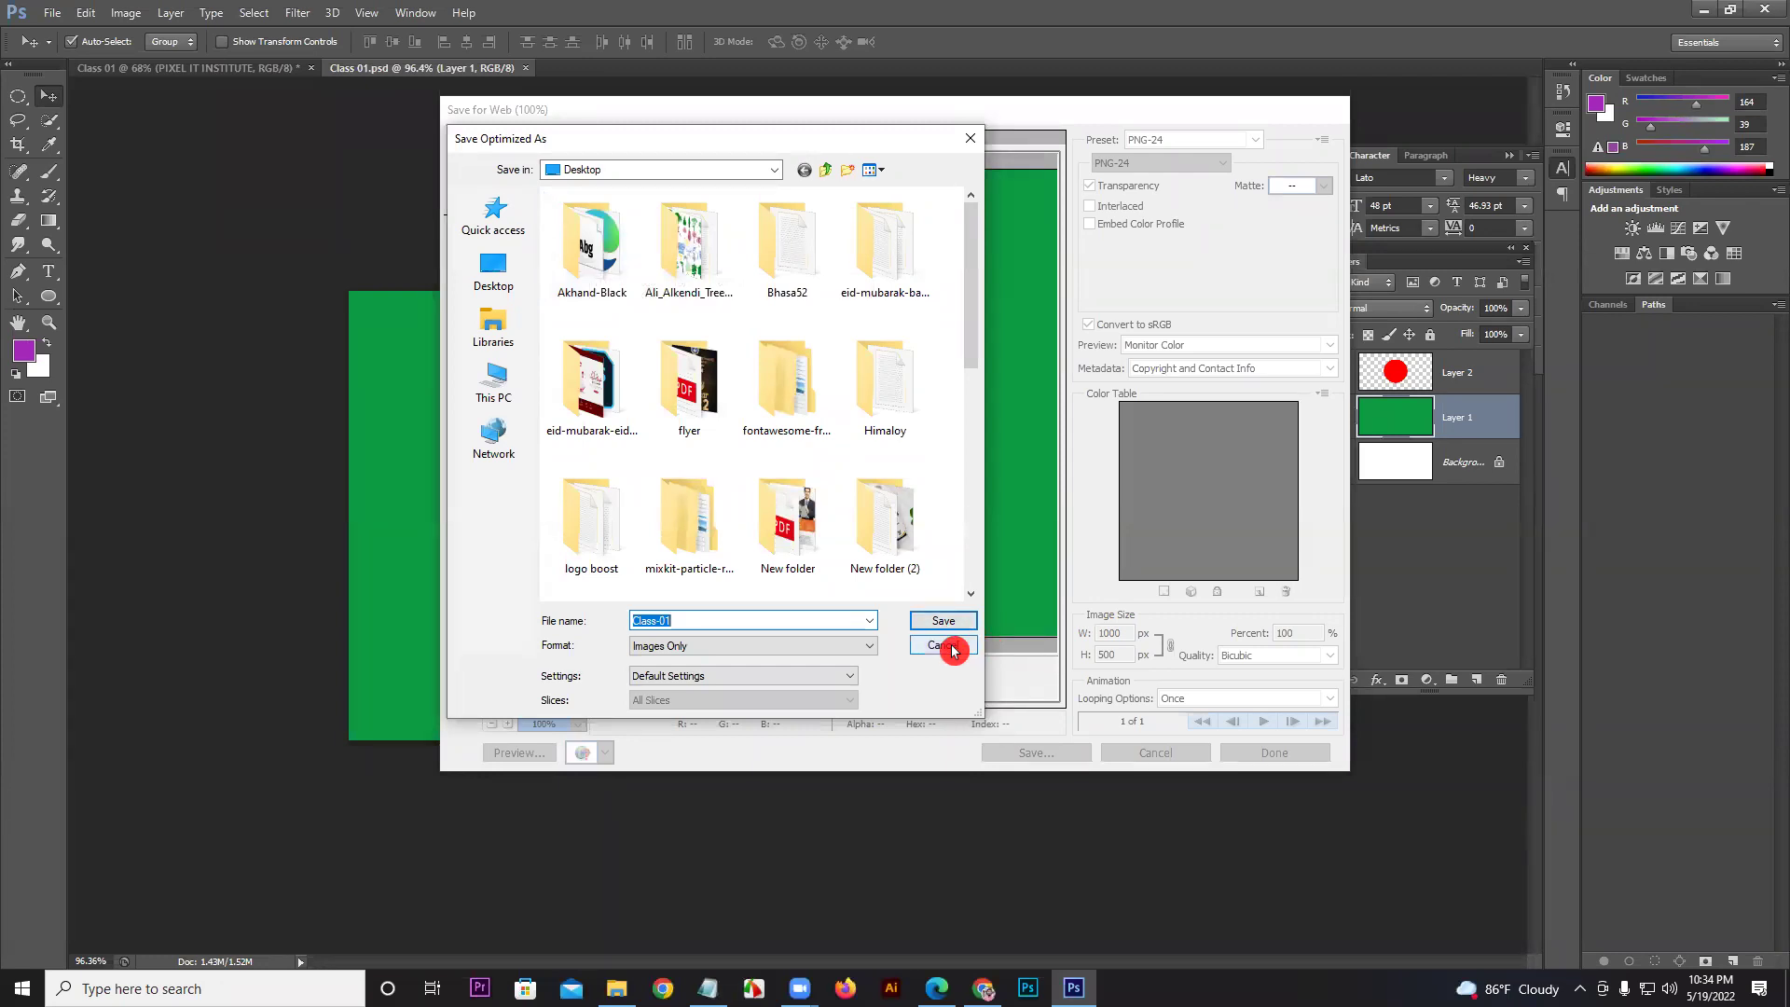
{"action": "left_click", "coordinate": [1161, 754]}
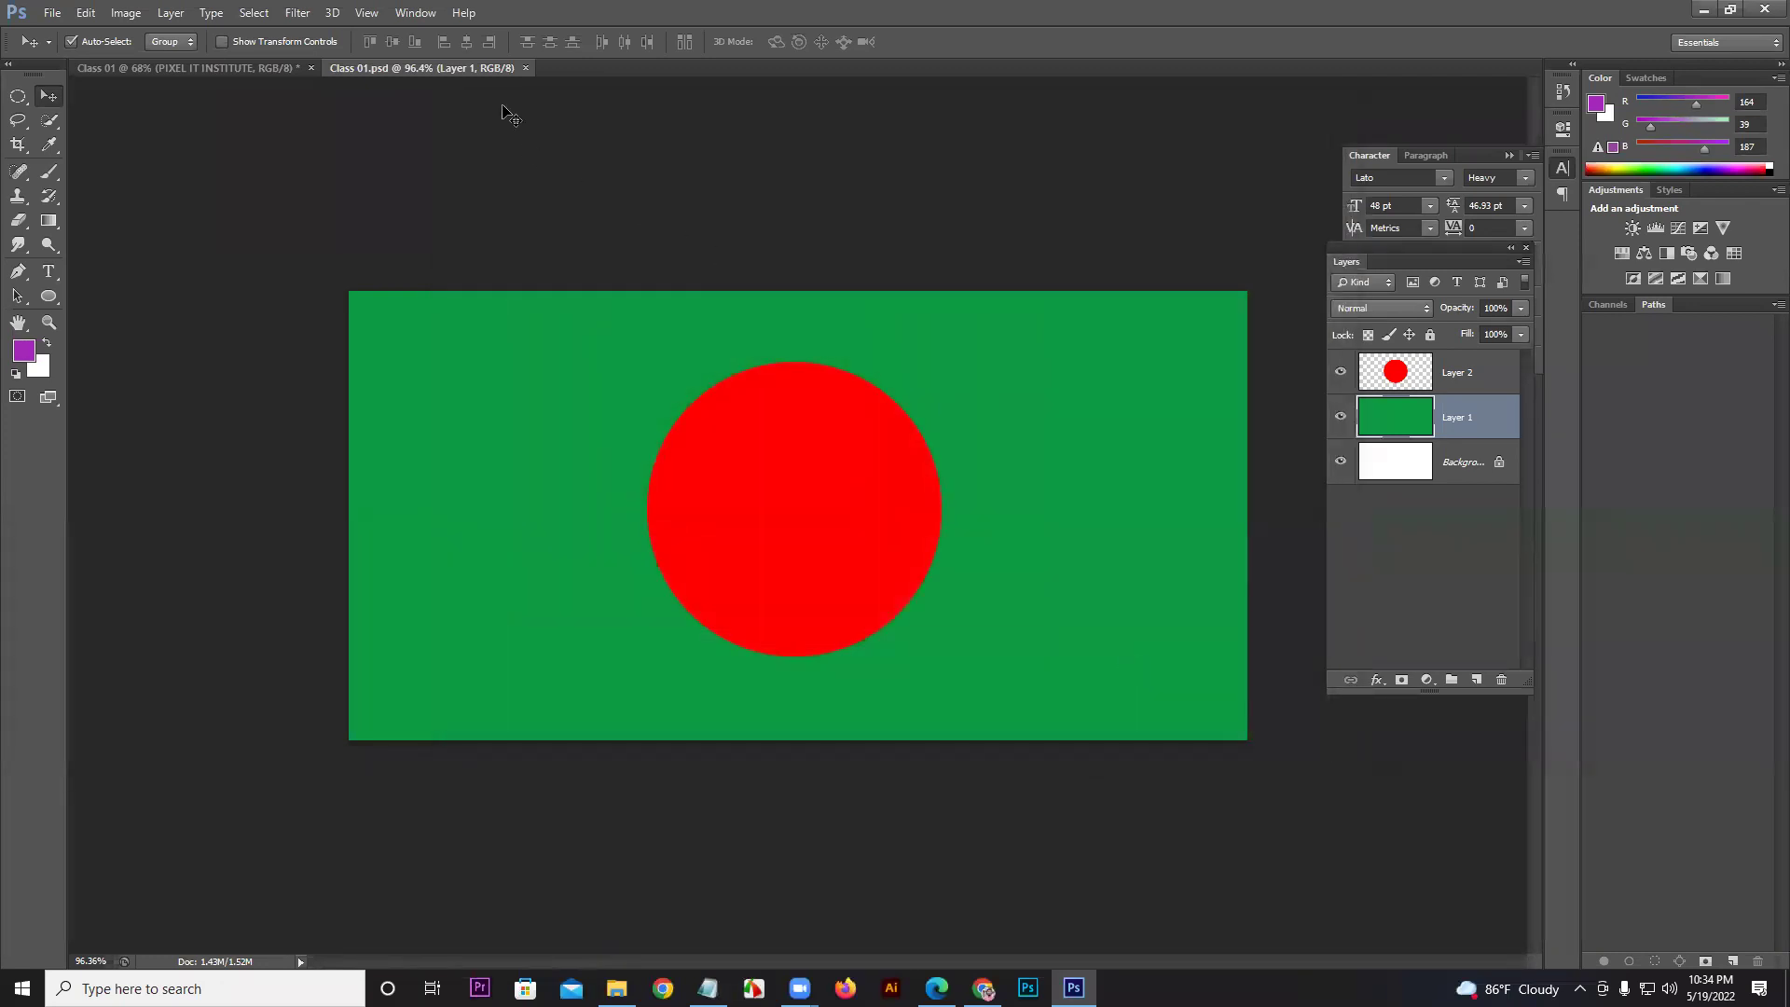
Step: Close Class 01.psd, then reopen Class 01.jpg, Class 01.png and Class 01.psd together from the Desktop
{"action": "left_click", "coordinate": [525, 68]}
{"action": "left_click", "coordinate": [51, 13]}
{"action": "left_click", "coordinate": [63, 54]}
{"action": "scroll", "coordinate": [842, 467], "scroll_direction": "down", "scroll_amount": 5}
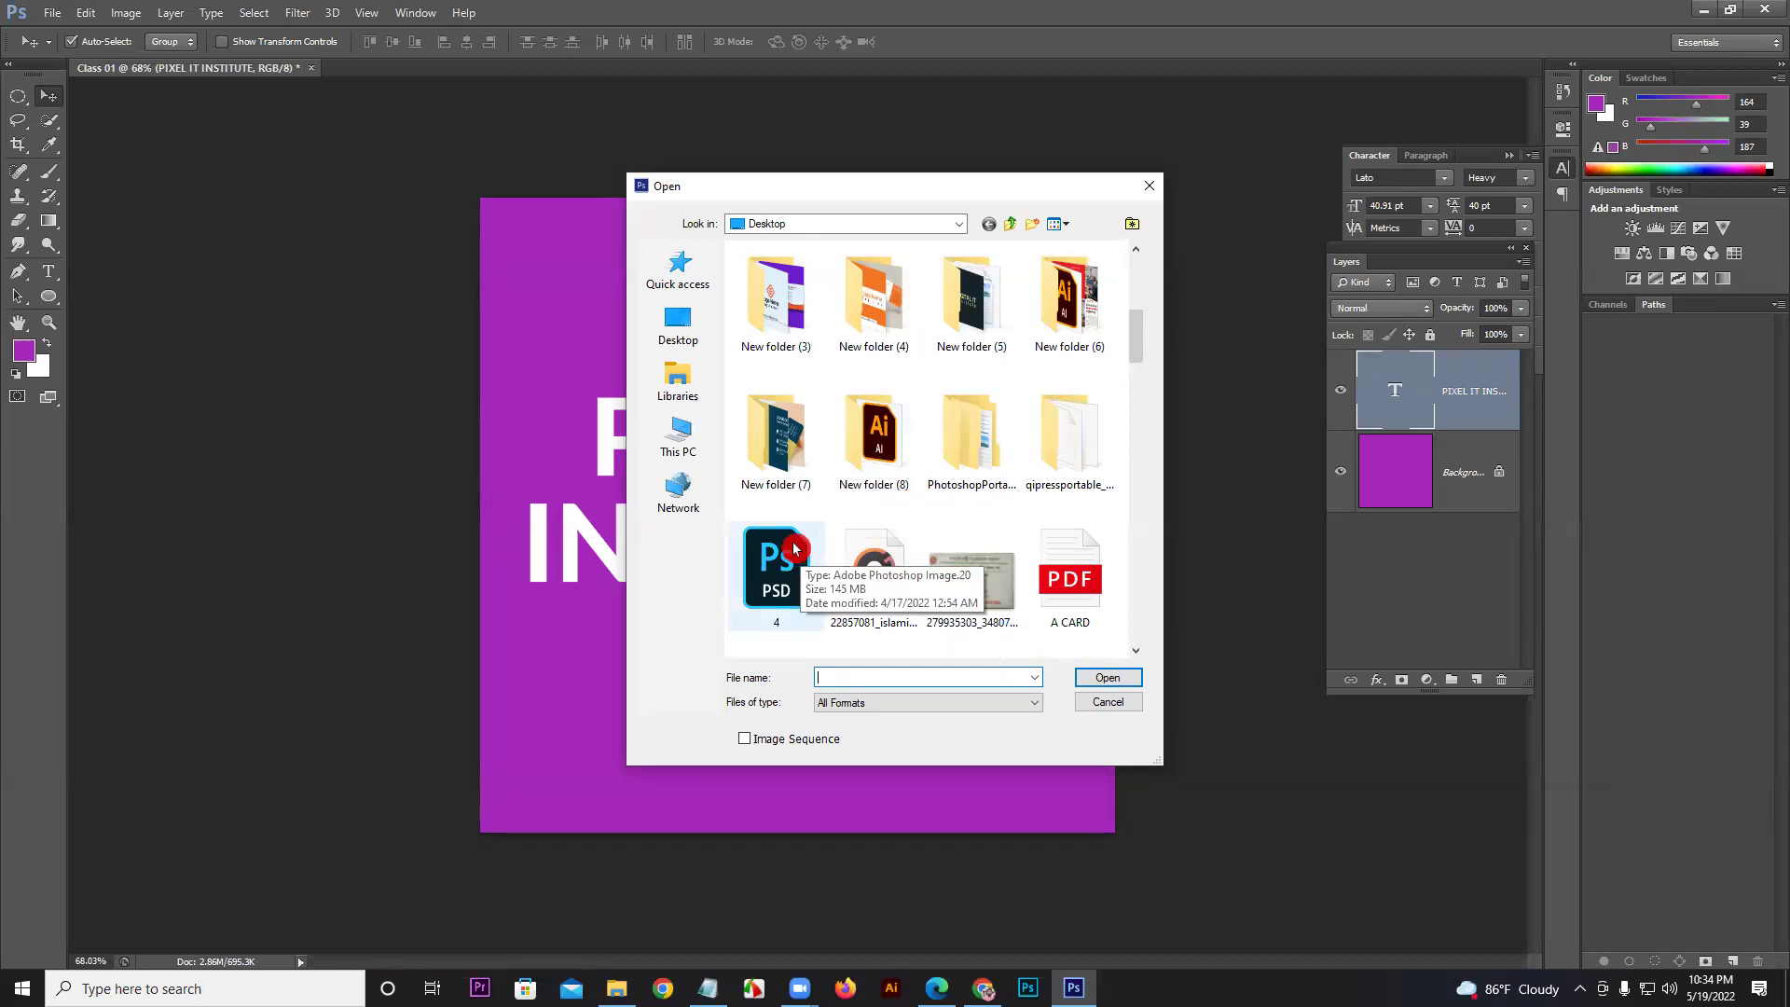
{"action": "scroll", "coordinate": [977, 460], "scroll_direction": "down", "scroll_amount": 2}
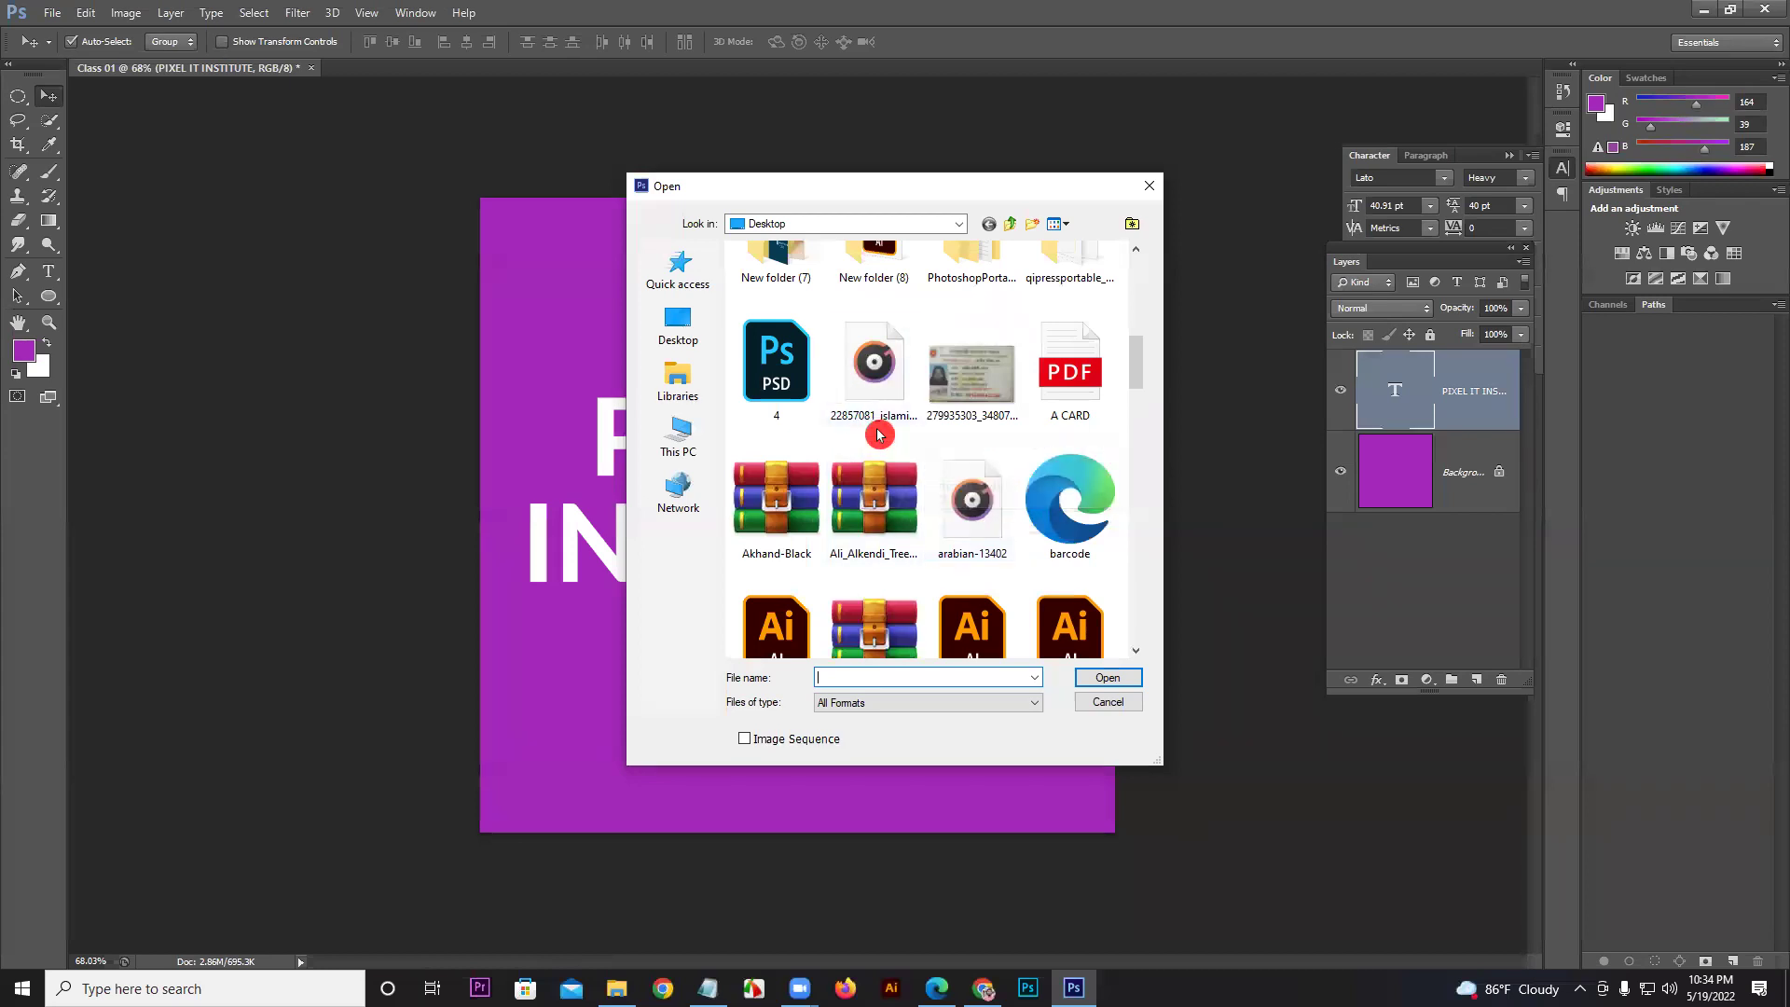
{"action": "scroll", "coordinate": [879, 448], "scroll_direction": "down", "scroll_amount": 2}
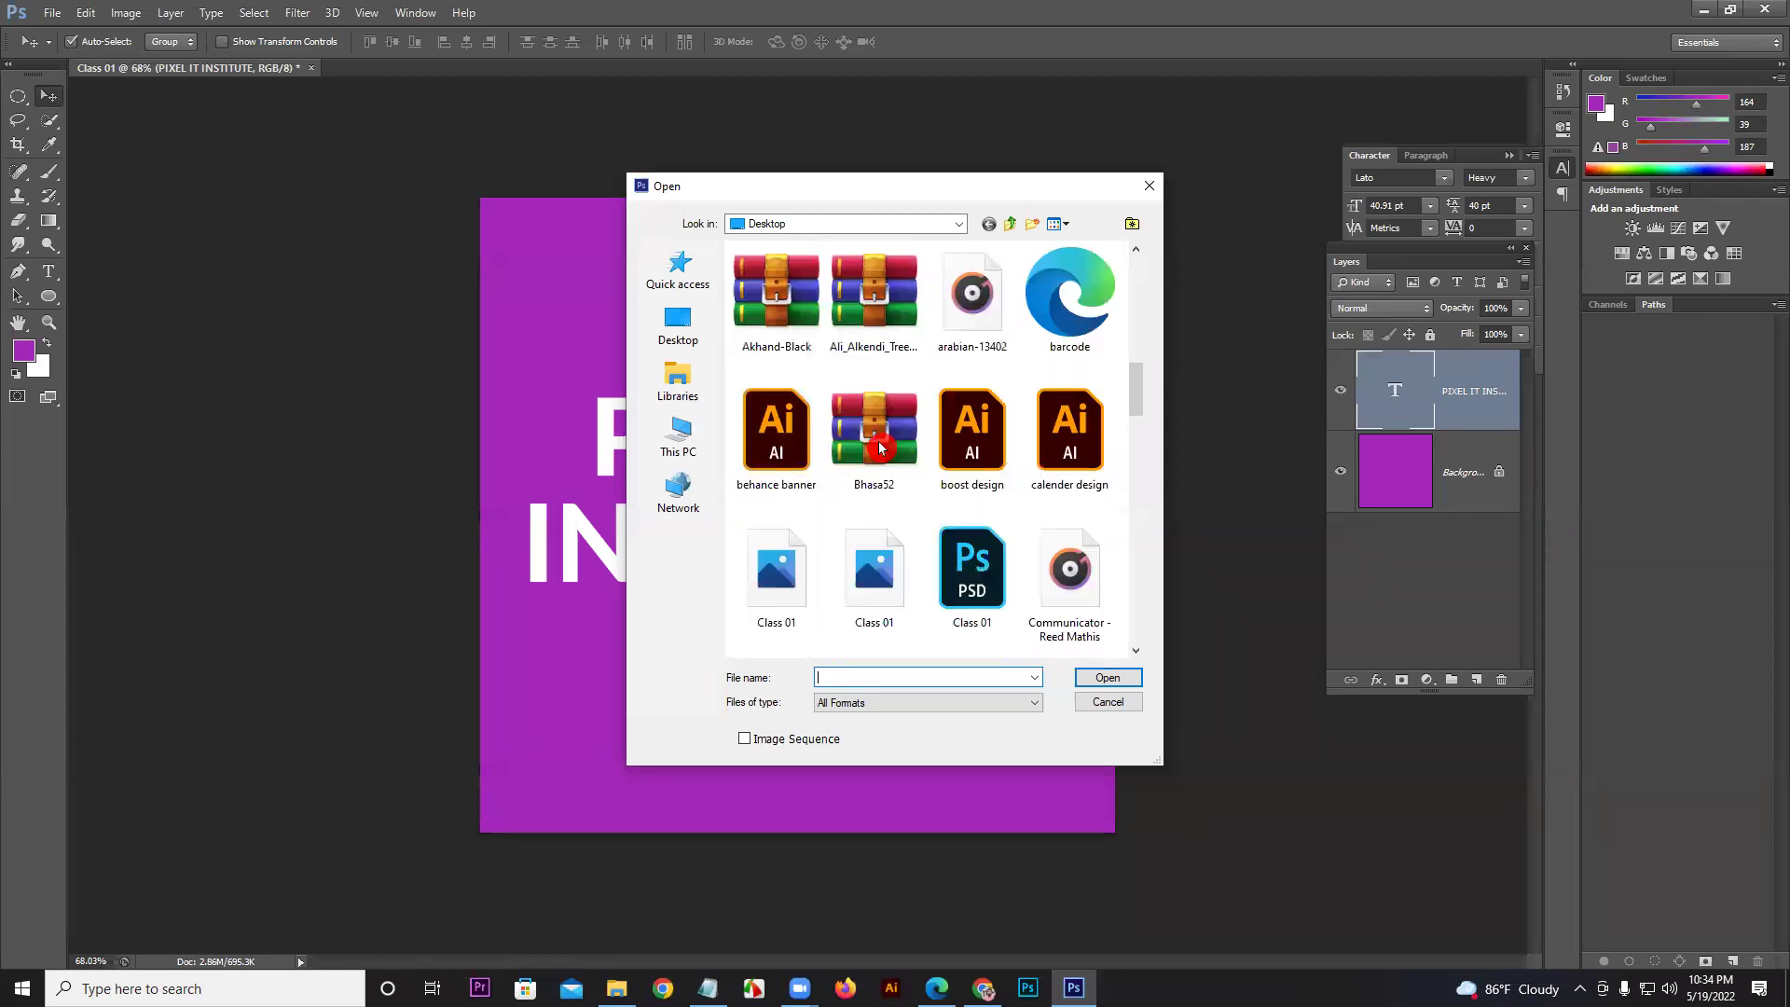
{"action": "left_click", "coordinate": [960, 578]}
{"action": "left_click", "coordinate": [902, 586], "text": "ctrl"}
{"action": "left_click", "coordinate": [792, 589], "text": "ctrl"}
{"action": "left_click", "coordinate": [1108, 678]}
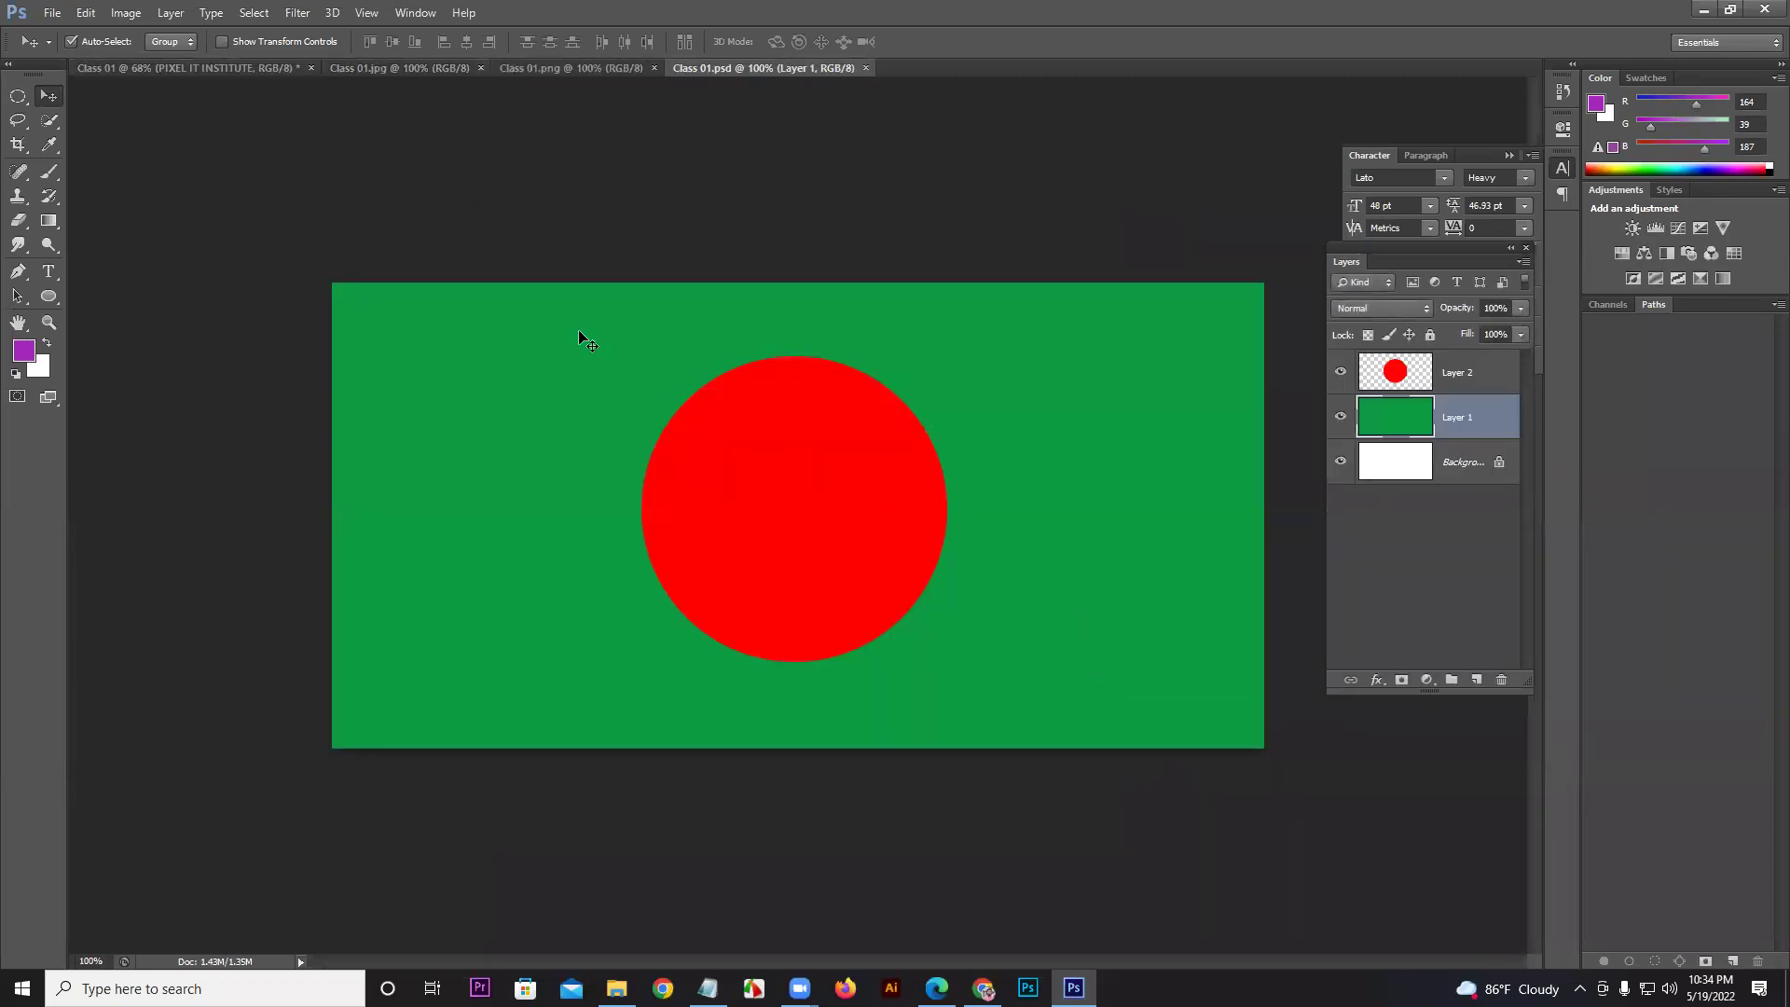
{"action": "left_click", "coordinate": [437, 74]}
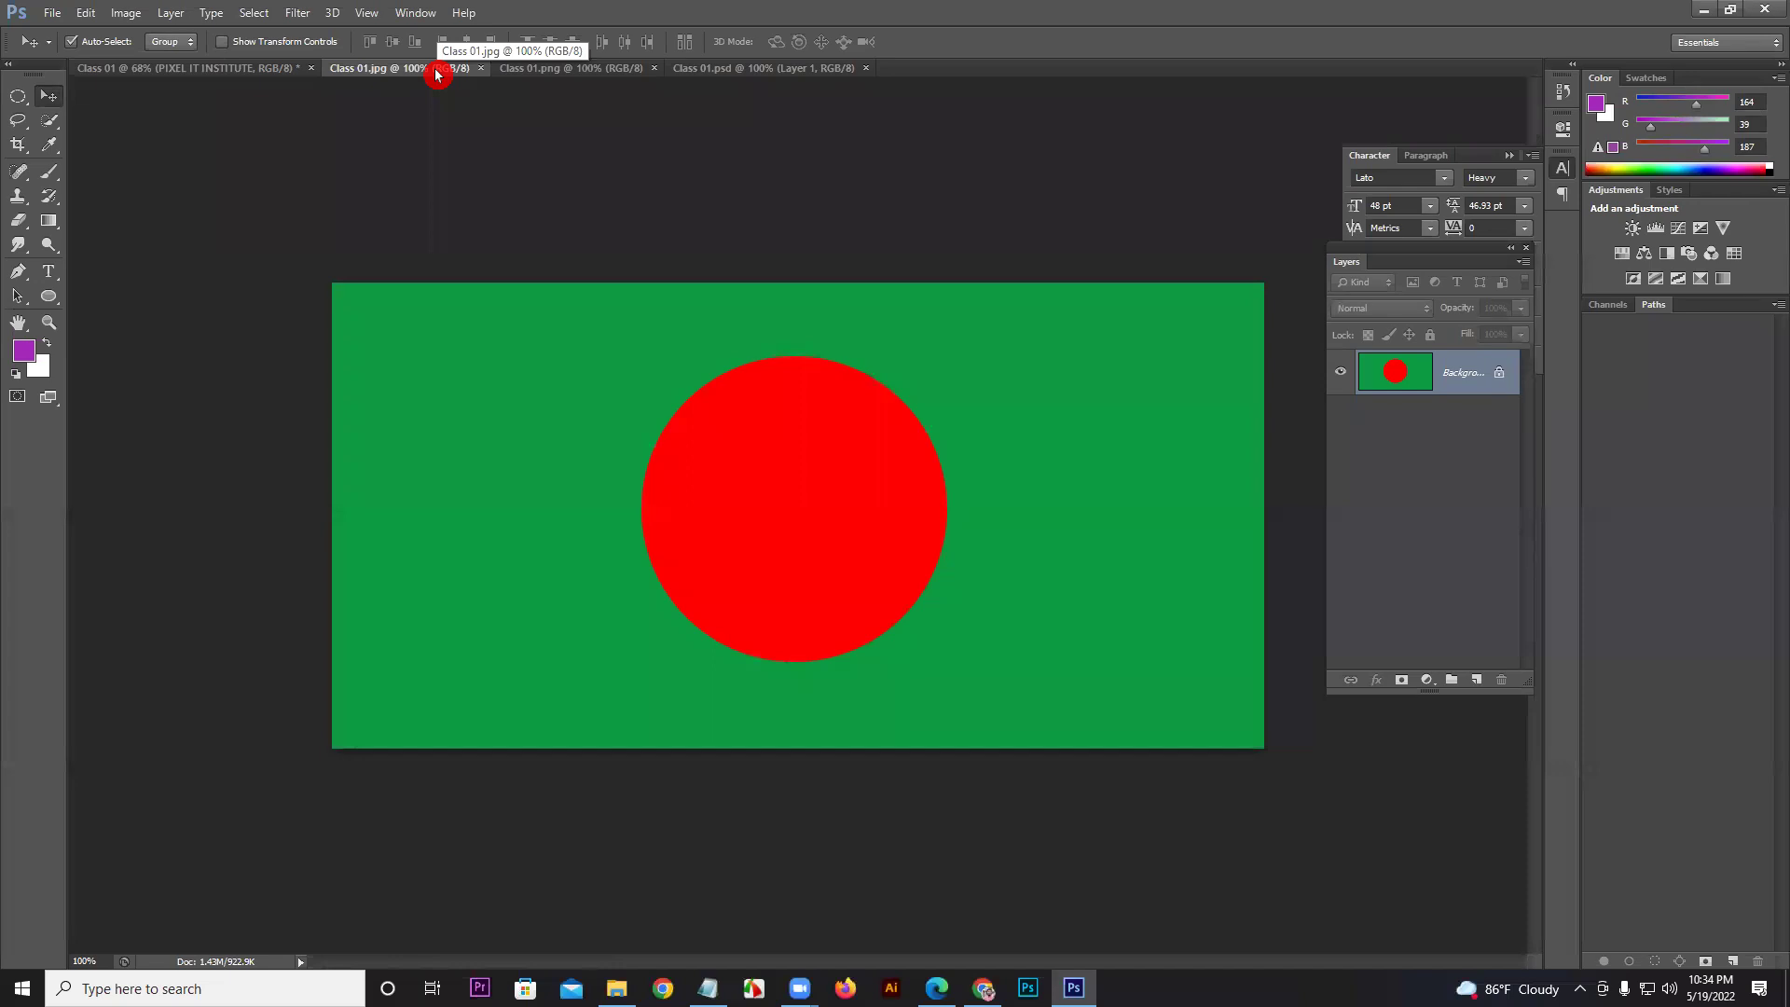
{"action": "left_click", "coordinate": [360, 77]}
{"action": "left_click", "coordinate": [387, 77]}
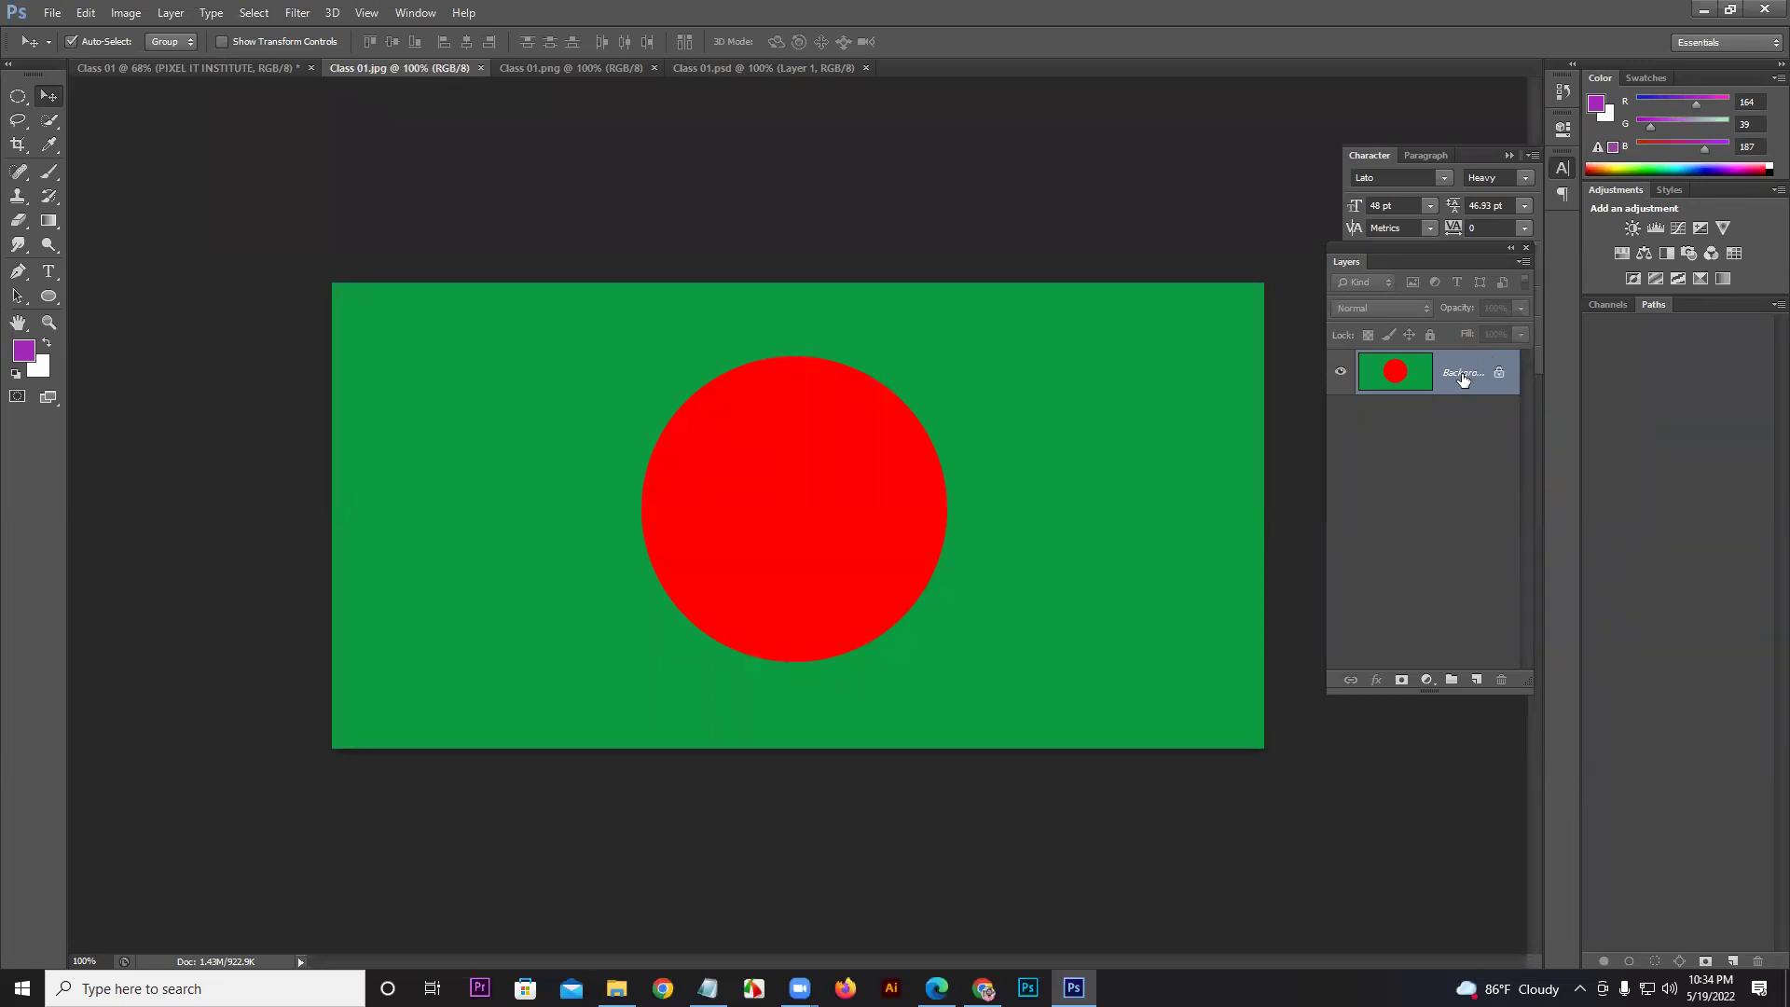
{"action": "left_click", "coordinate": [570, 69]}
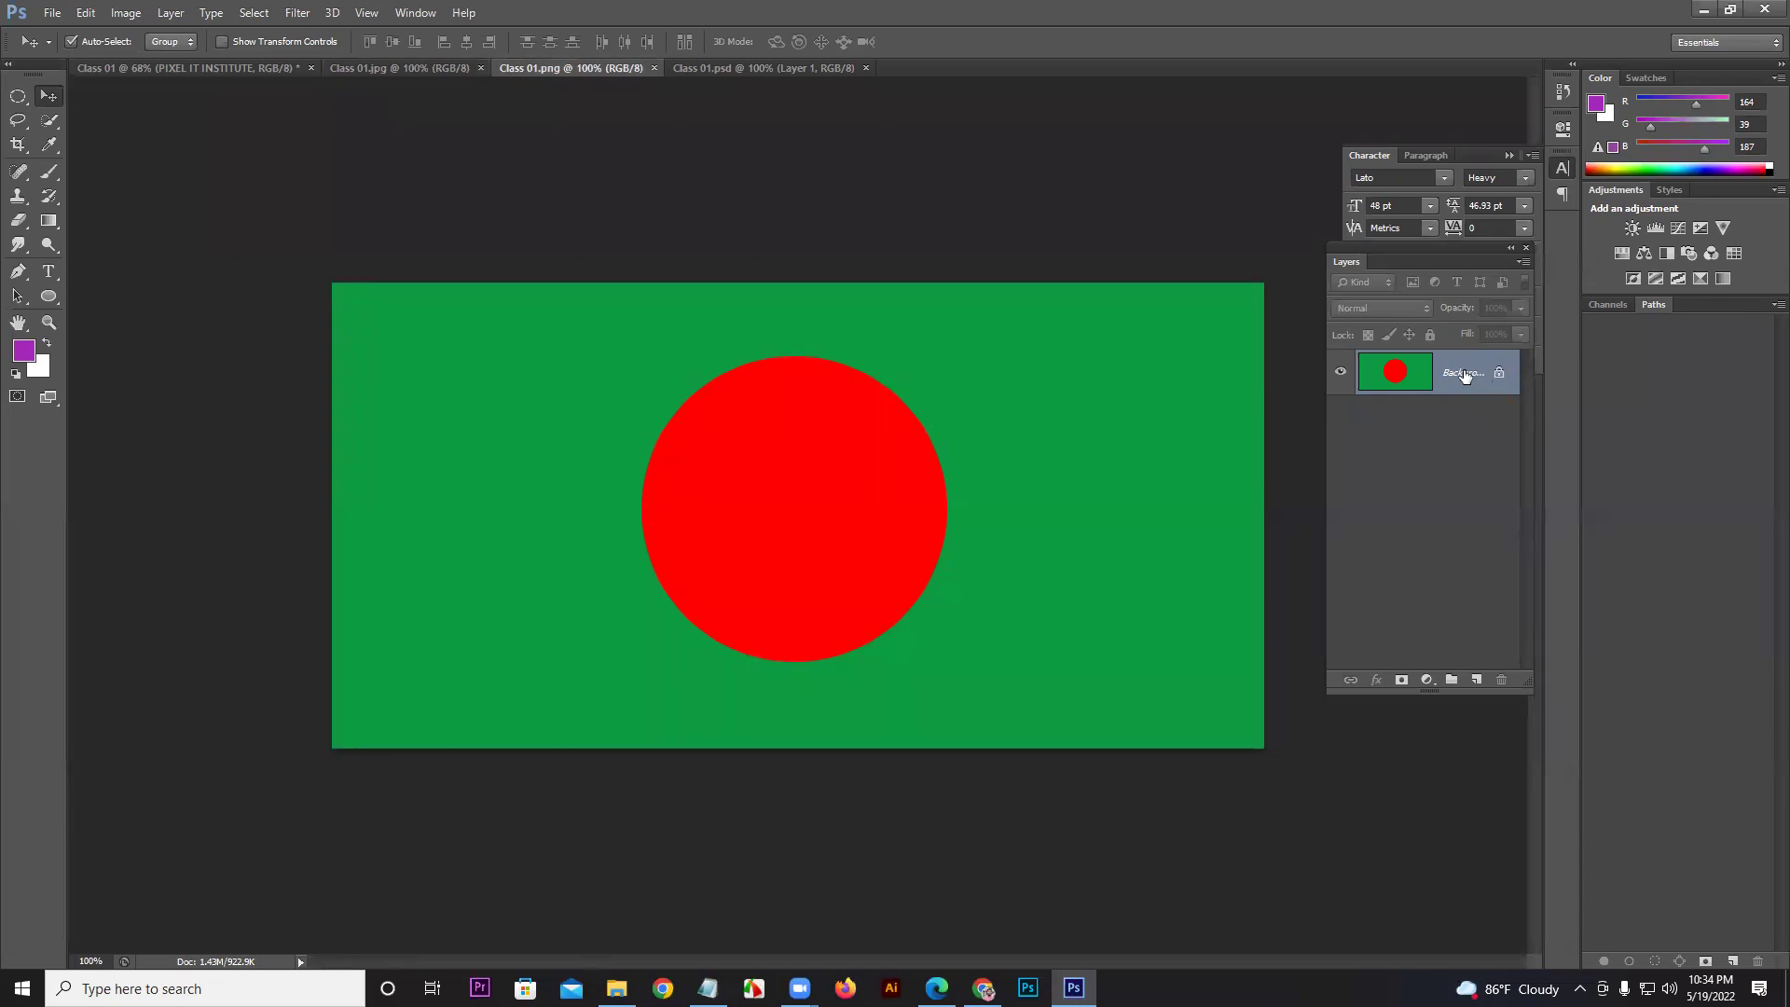
Step: On Class 01.psd, drag the red circle to the centre of the green rectangle
{"action": "left_click", "coordinate": [730, 71]}
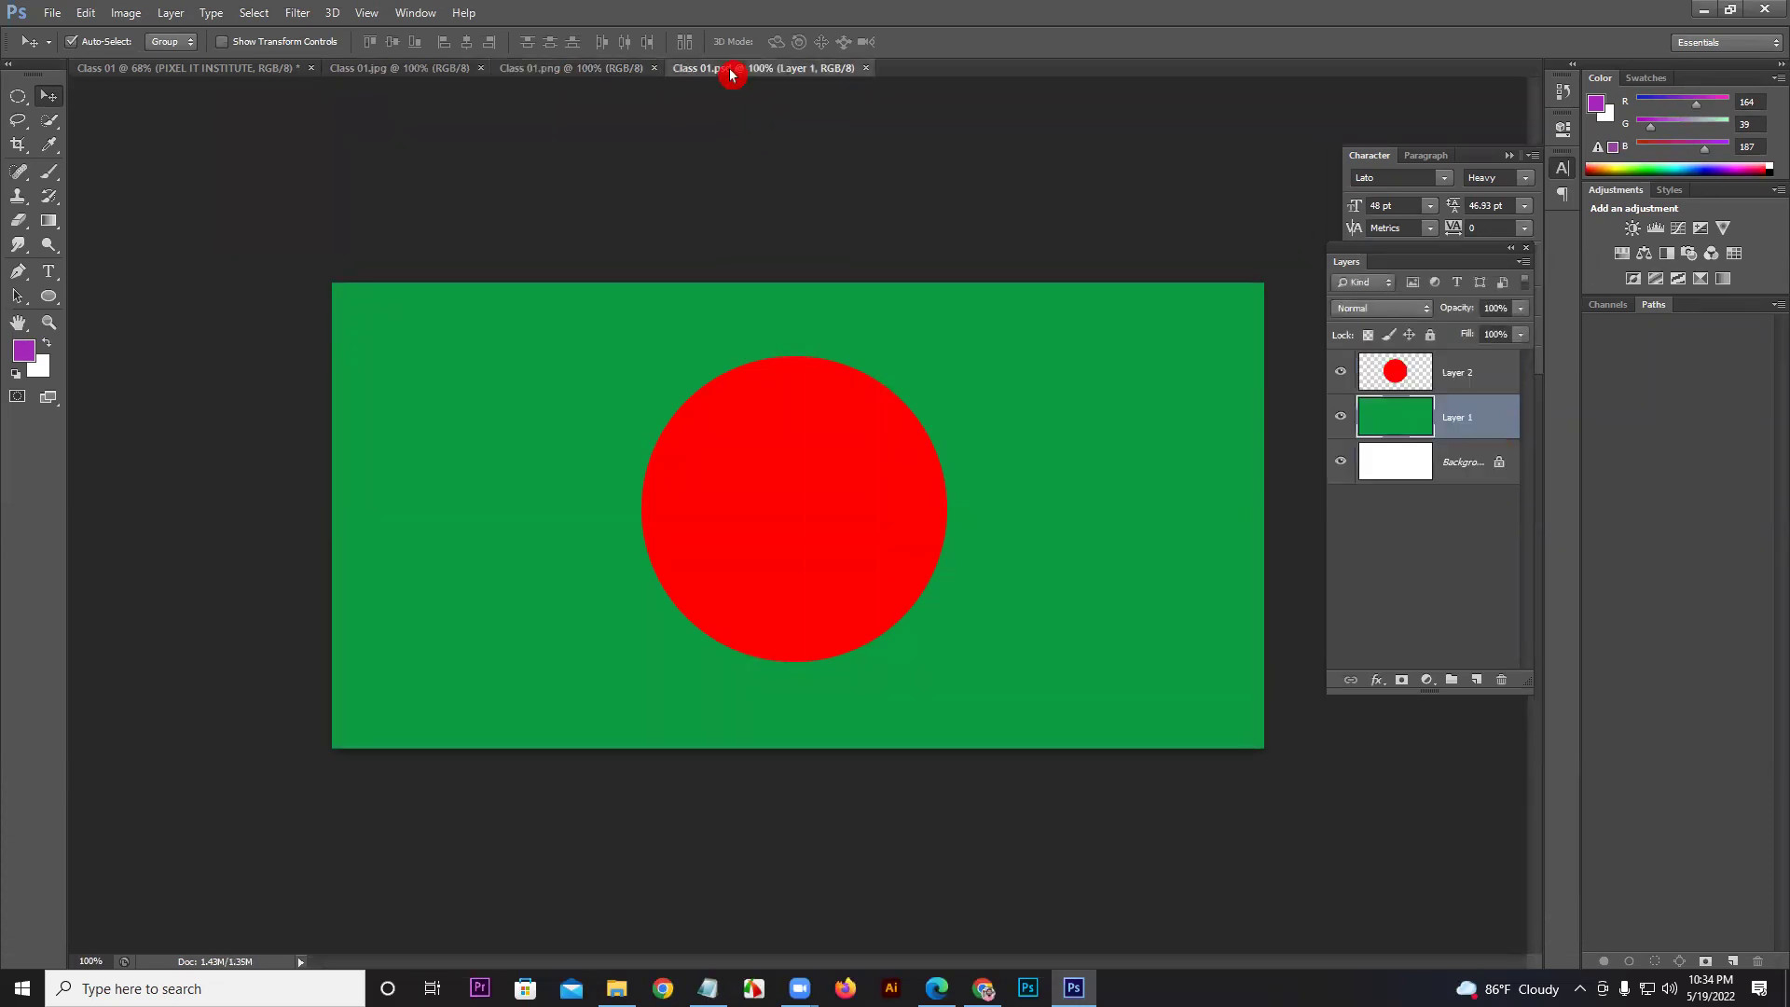
{"action": "left_click_drag", "start_coordinate": [893, 509], "coordinate": [1202, 439]}
{"action": "left_click_drag", "start_coordinate": [612, 519], "coordinate": [799, 675]}
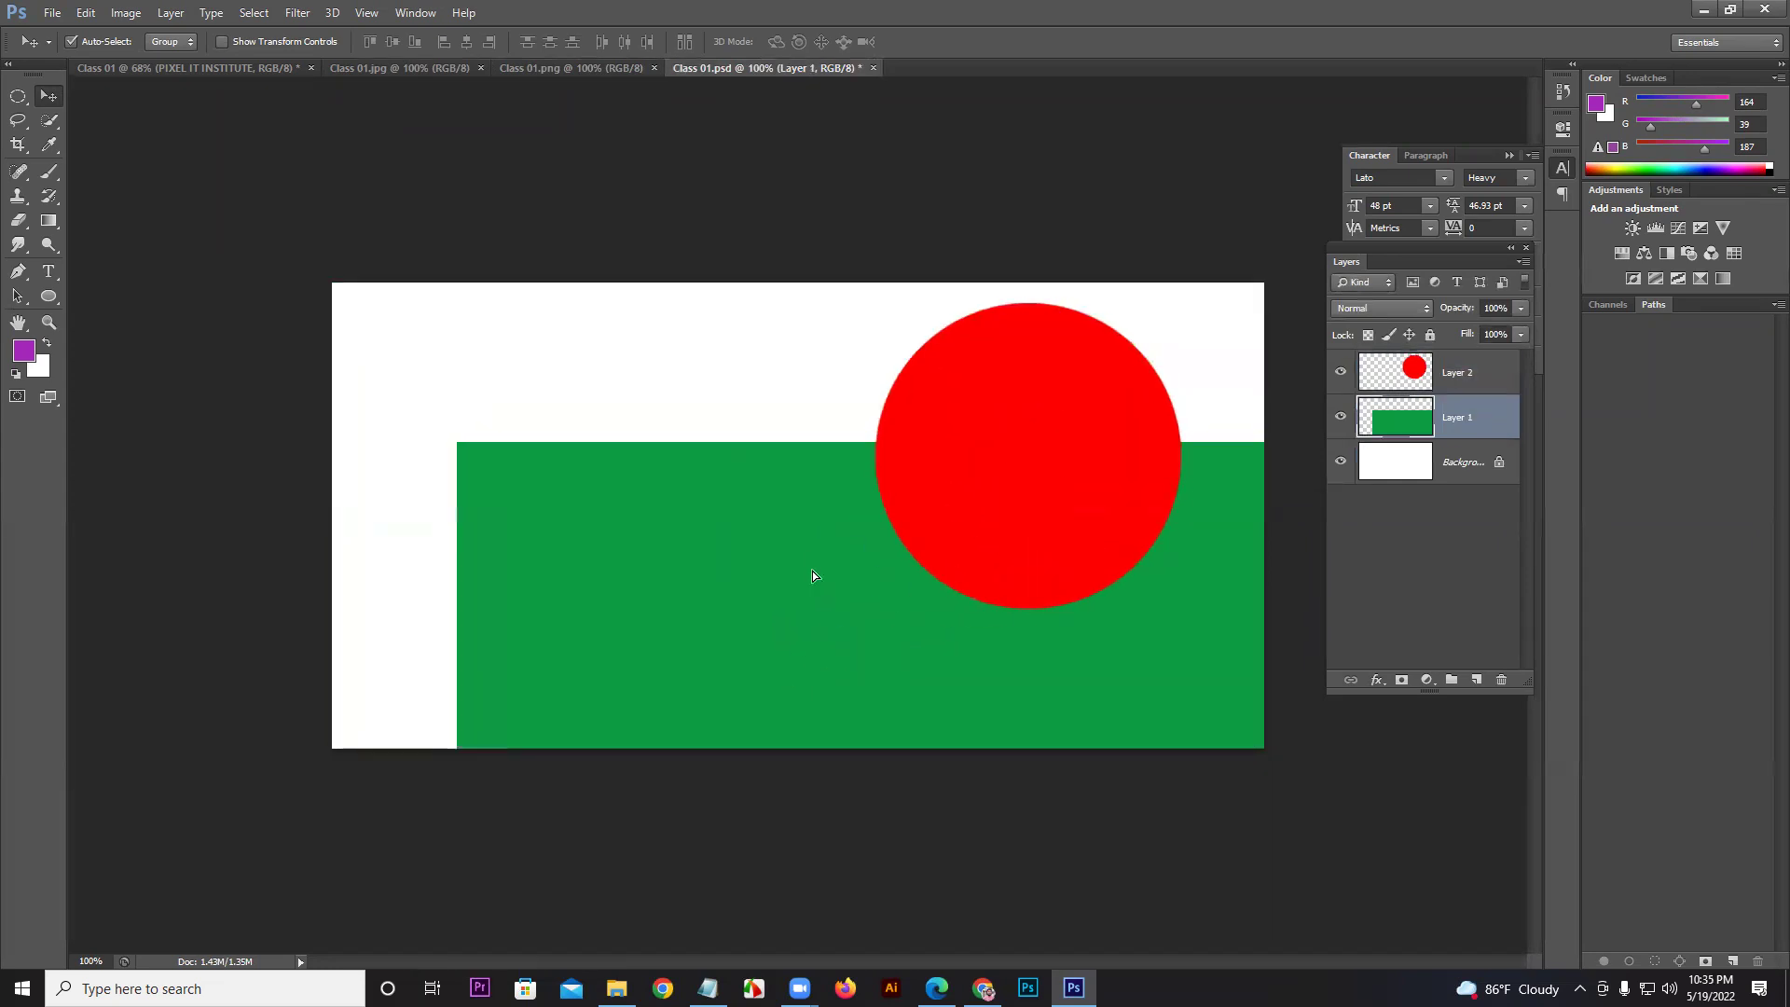
{"action": "left_click_drag", "start_coordinate": [813, 570], "coordinate": [740, 645]}
{"action": "left_click_drag", "start_coordinate": [934, 499], "coordinate": [731, 657]}
{"action": "left_click_drag", "start_coordinate": [571, 623], "coordinate": [565, 365]}
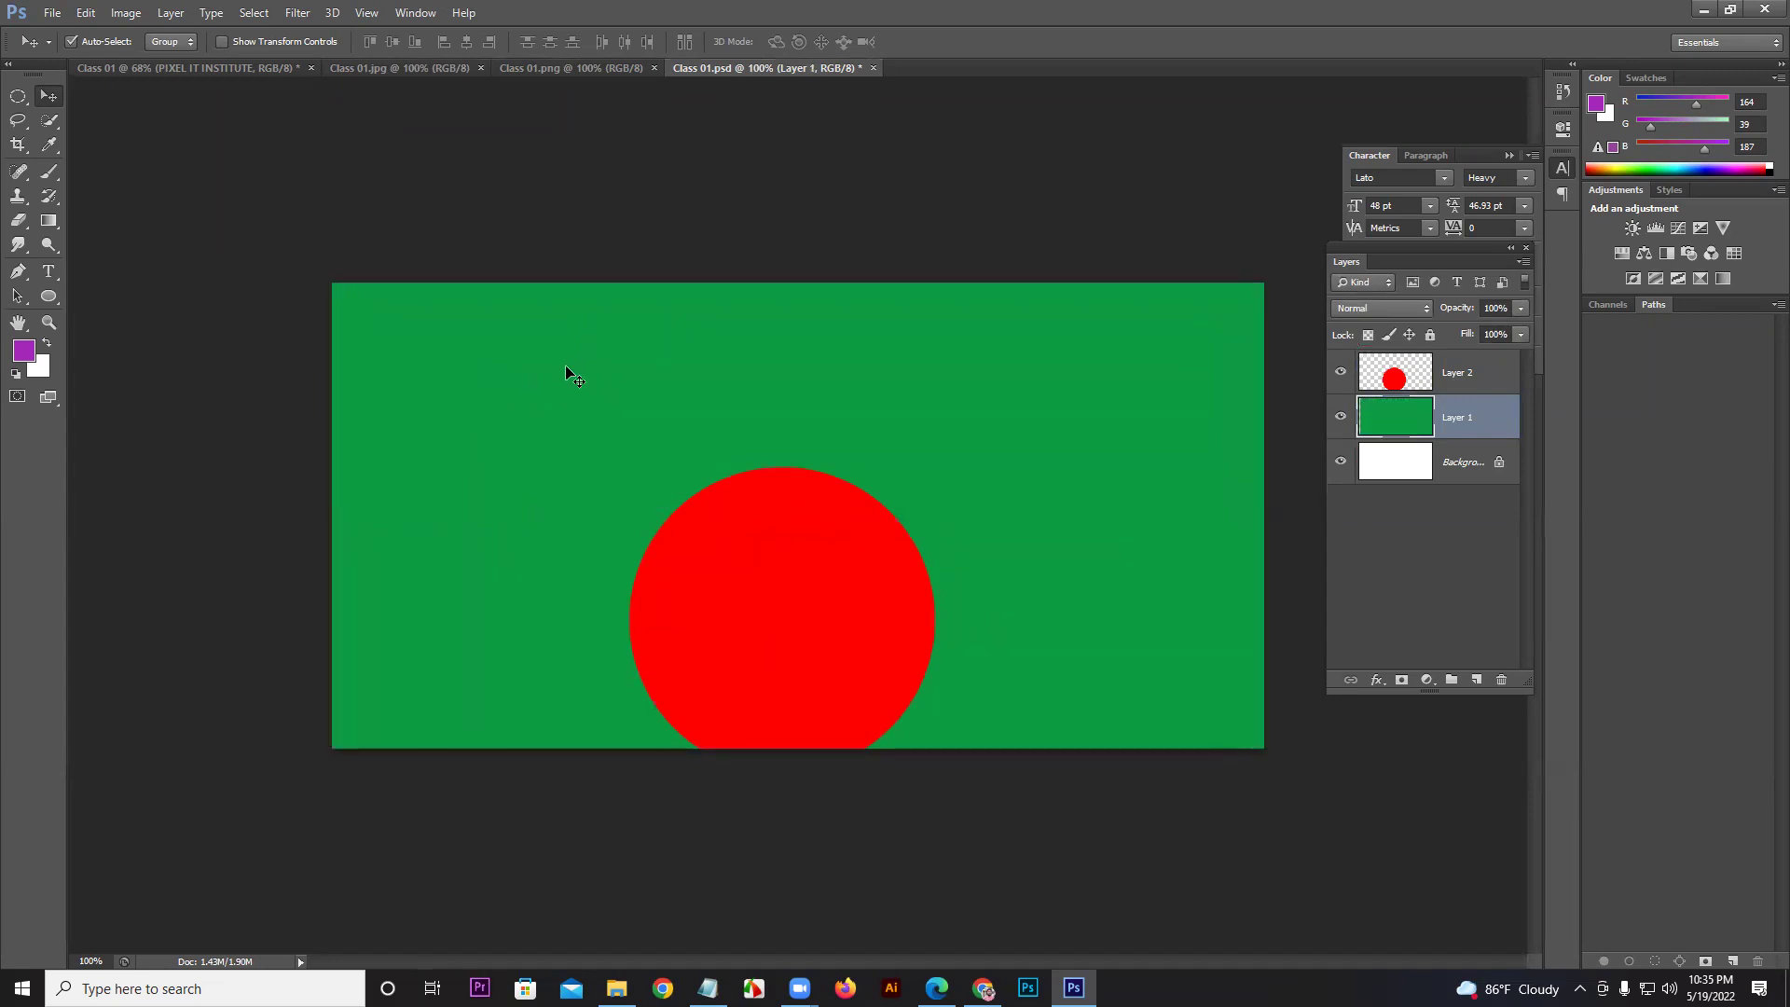
{"action": "left_click_drag", "start_coordinate": [731, 652], "coordinate": [747, 520]}
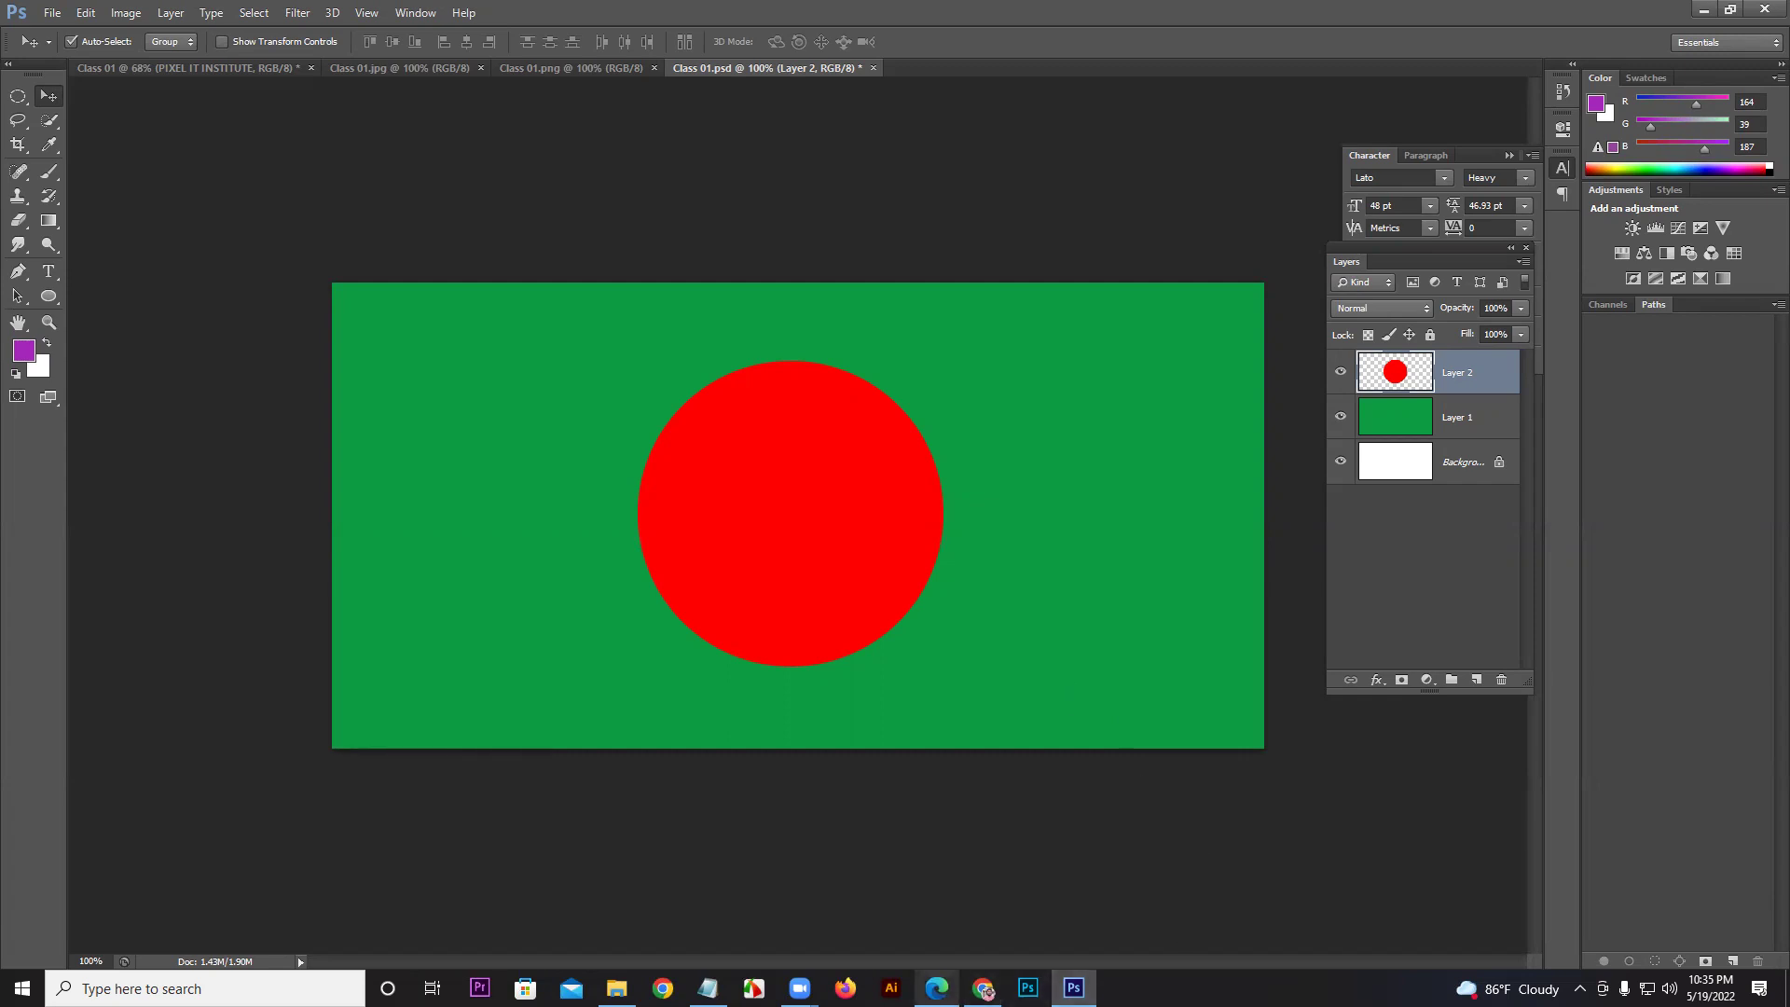
{"action": "left_click", "coordinate": [937, 989]}
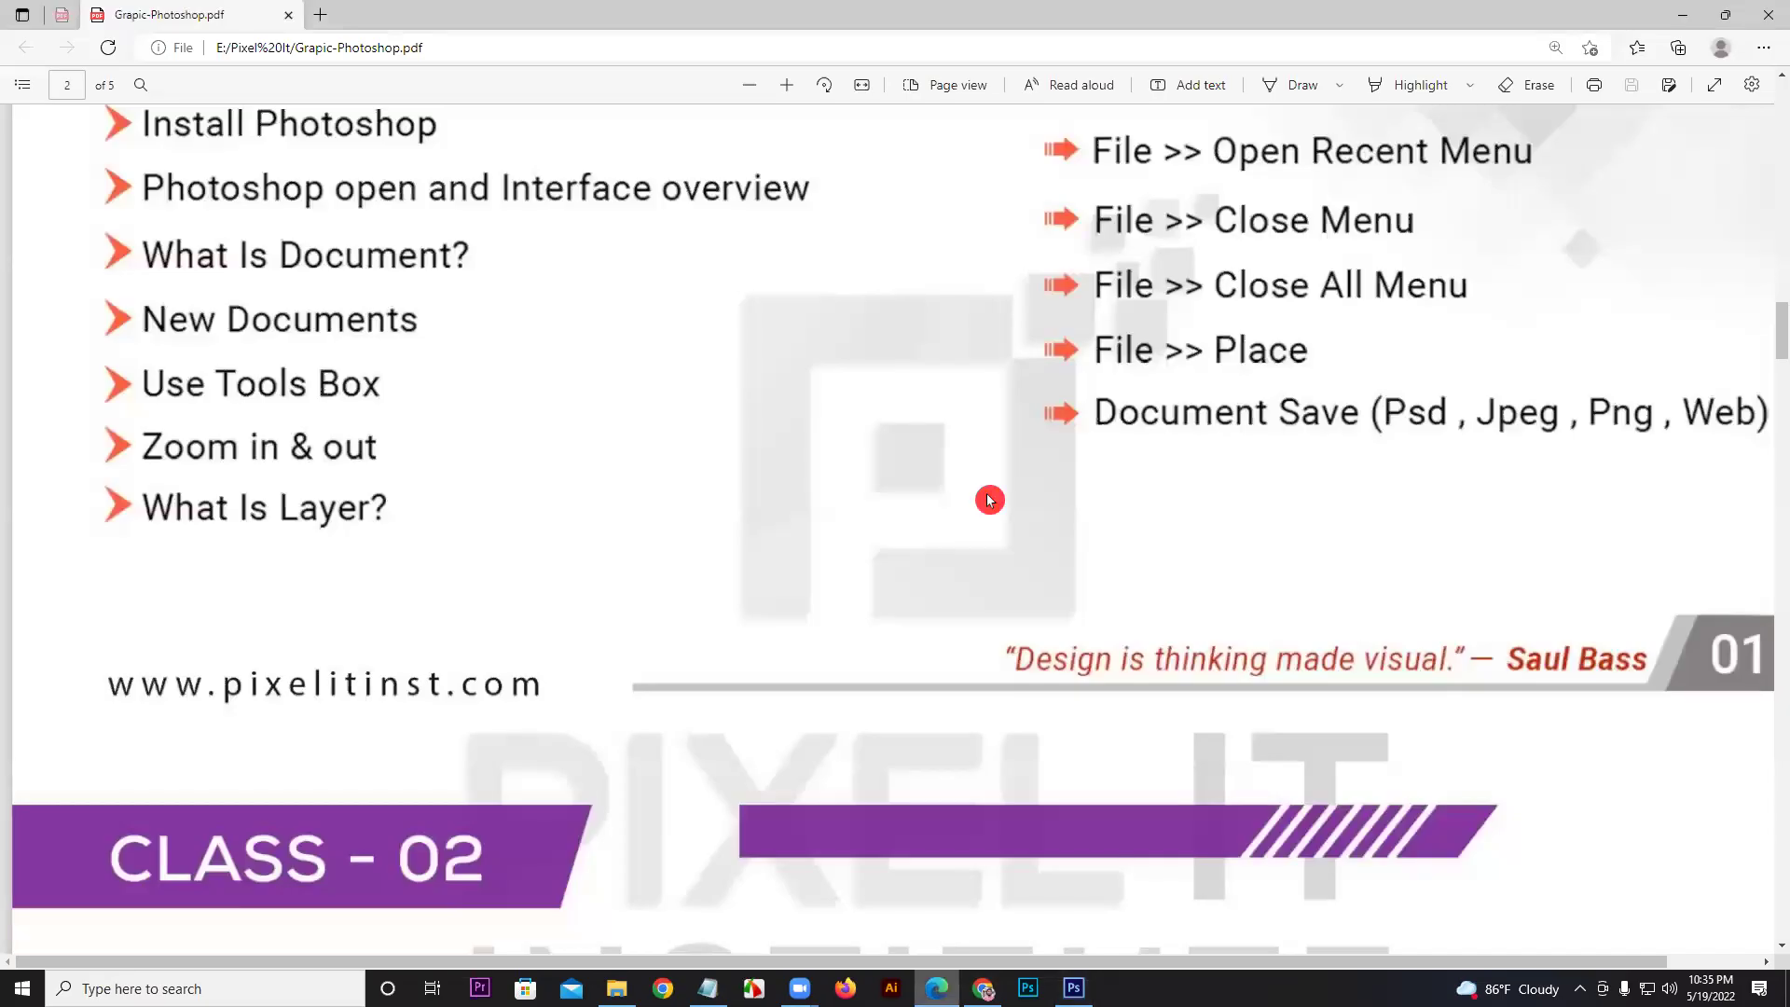
Step: Scroll through the Photoshop course outline PDF to find the Class 01 topic list
{"action": "scroll", "coordinate": [989, 499], "scroll_direction": "up", "scroll_amount": 8}
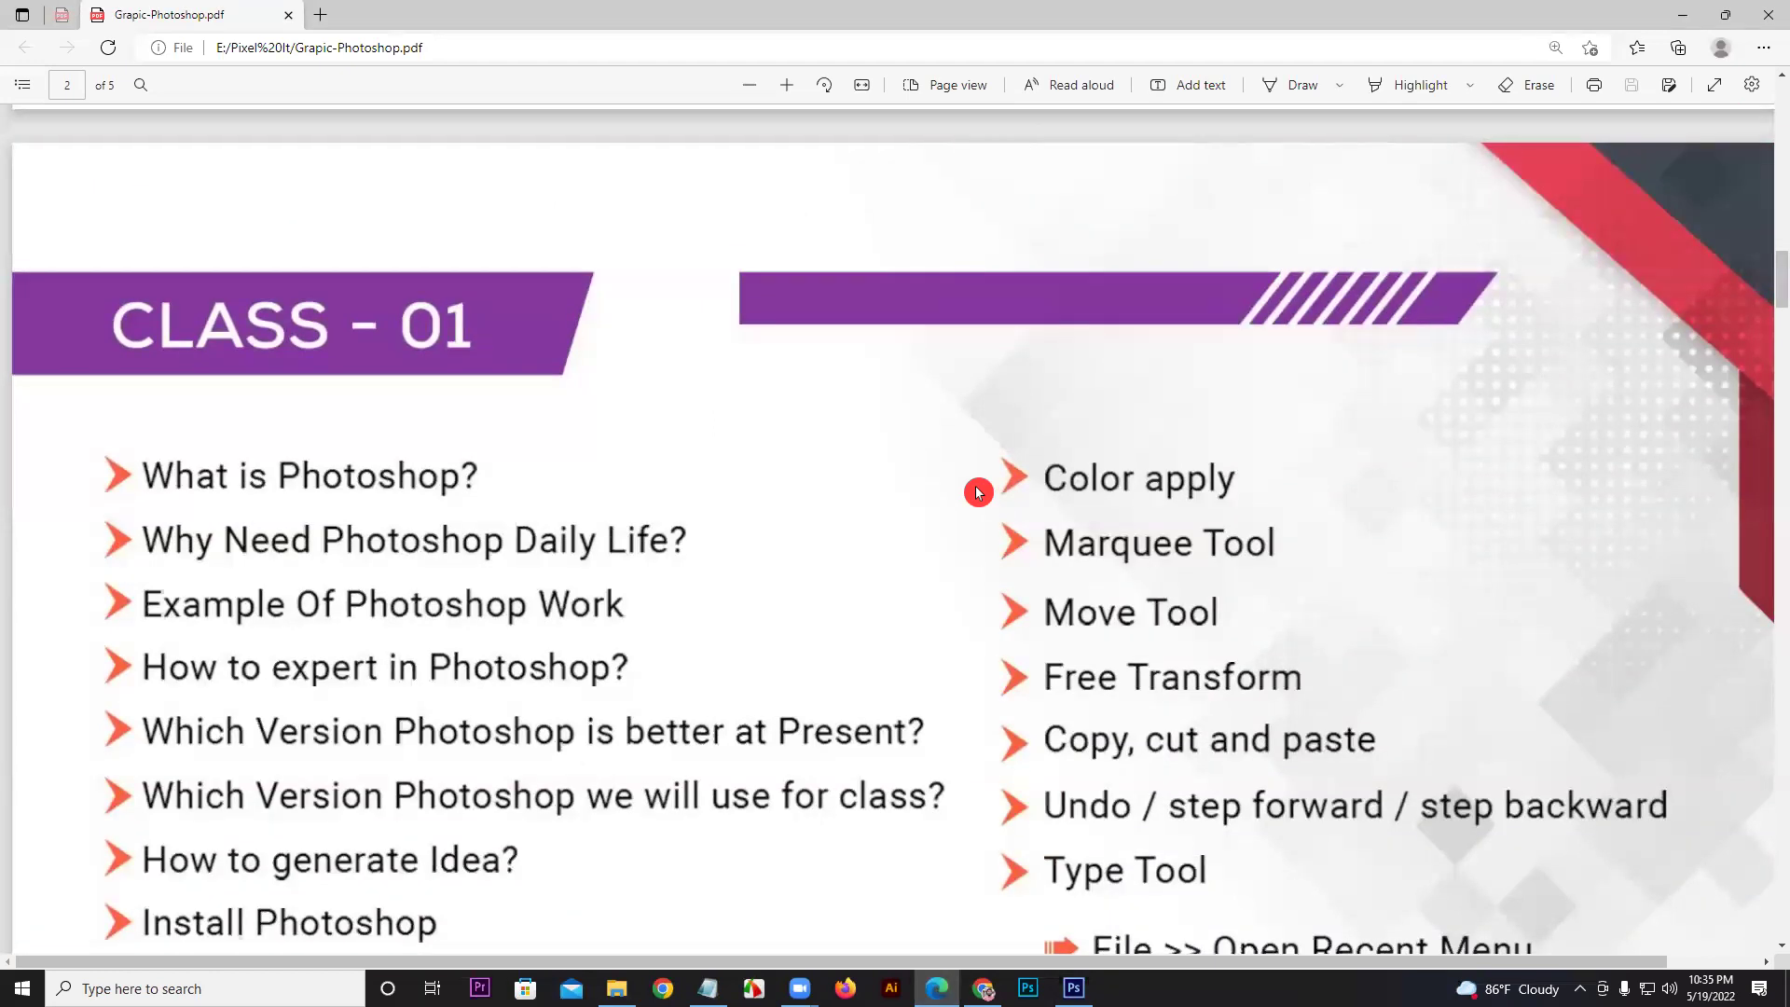
{"action": "scroll", "coordinate": [978, 492], "scroll_direction": "down", "scroll_amount": 2}
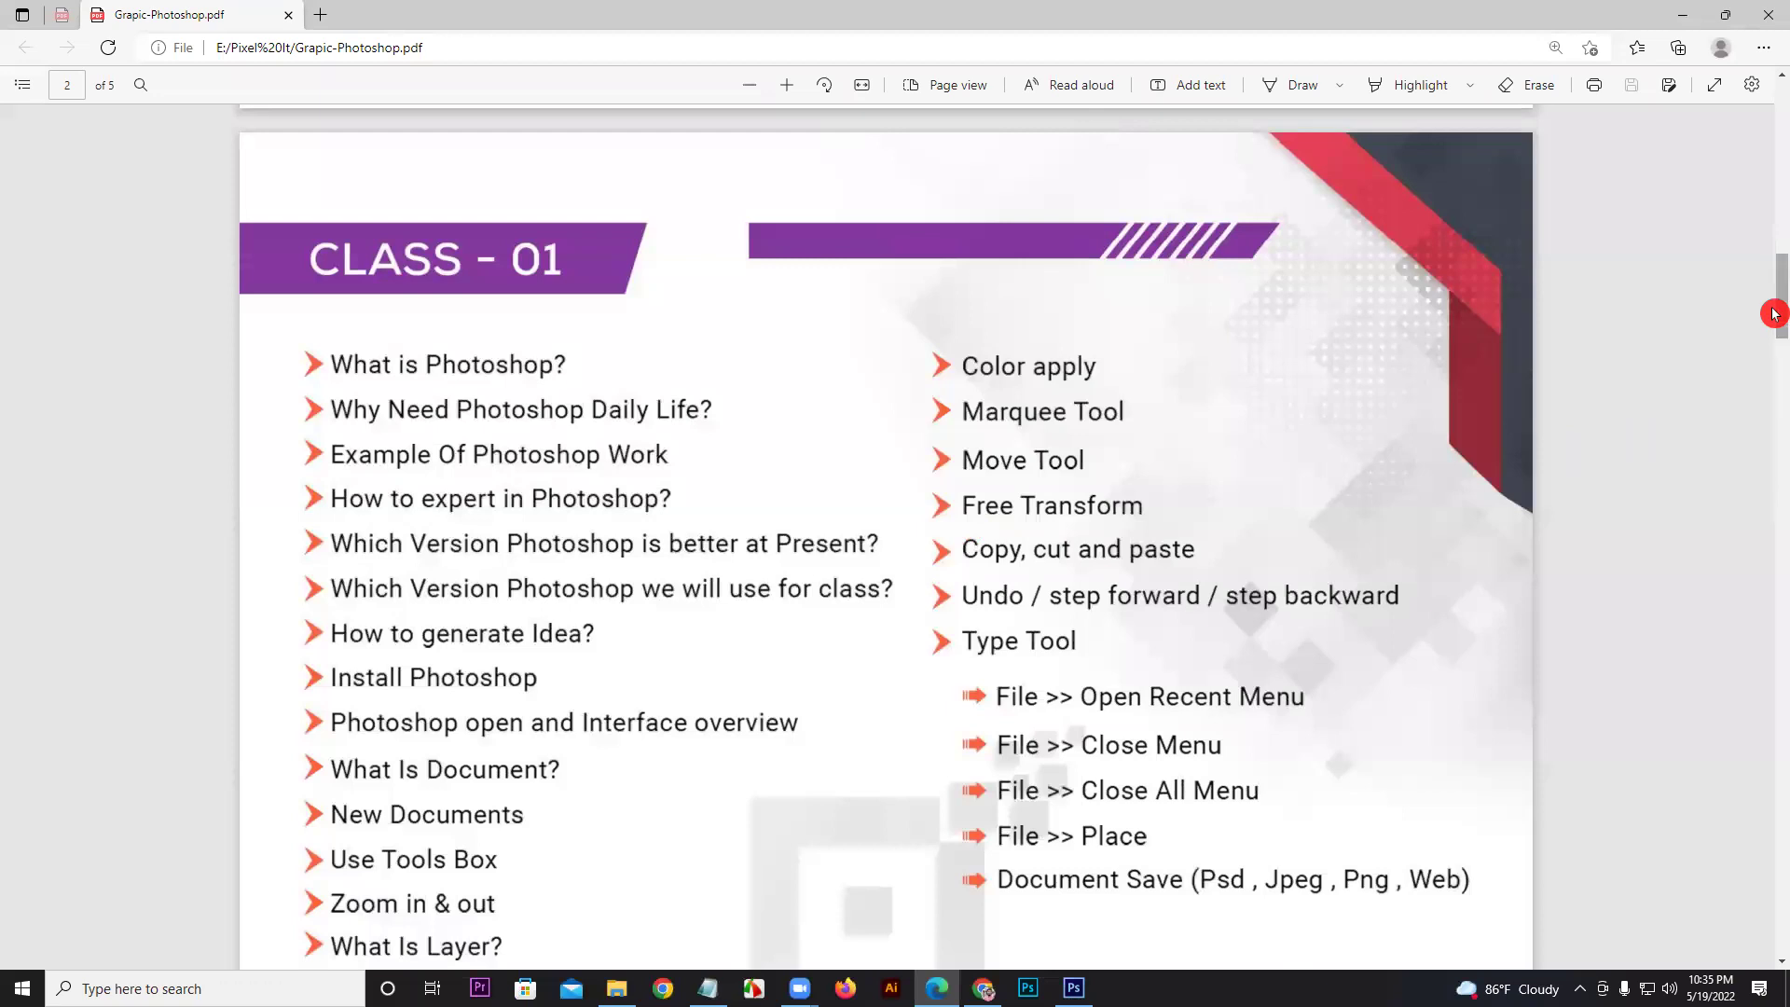
{"action": "left_click_drag", "start_coordinate": [1774, 314], "coordinate": [1775, 308]}
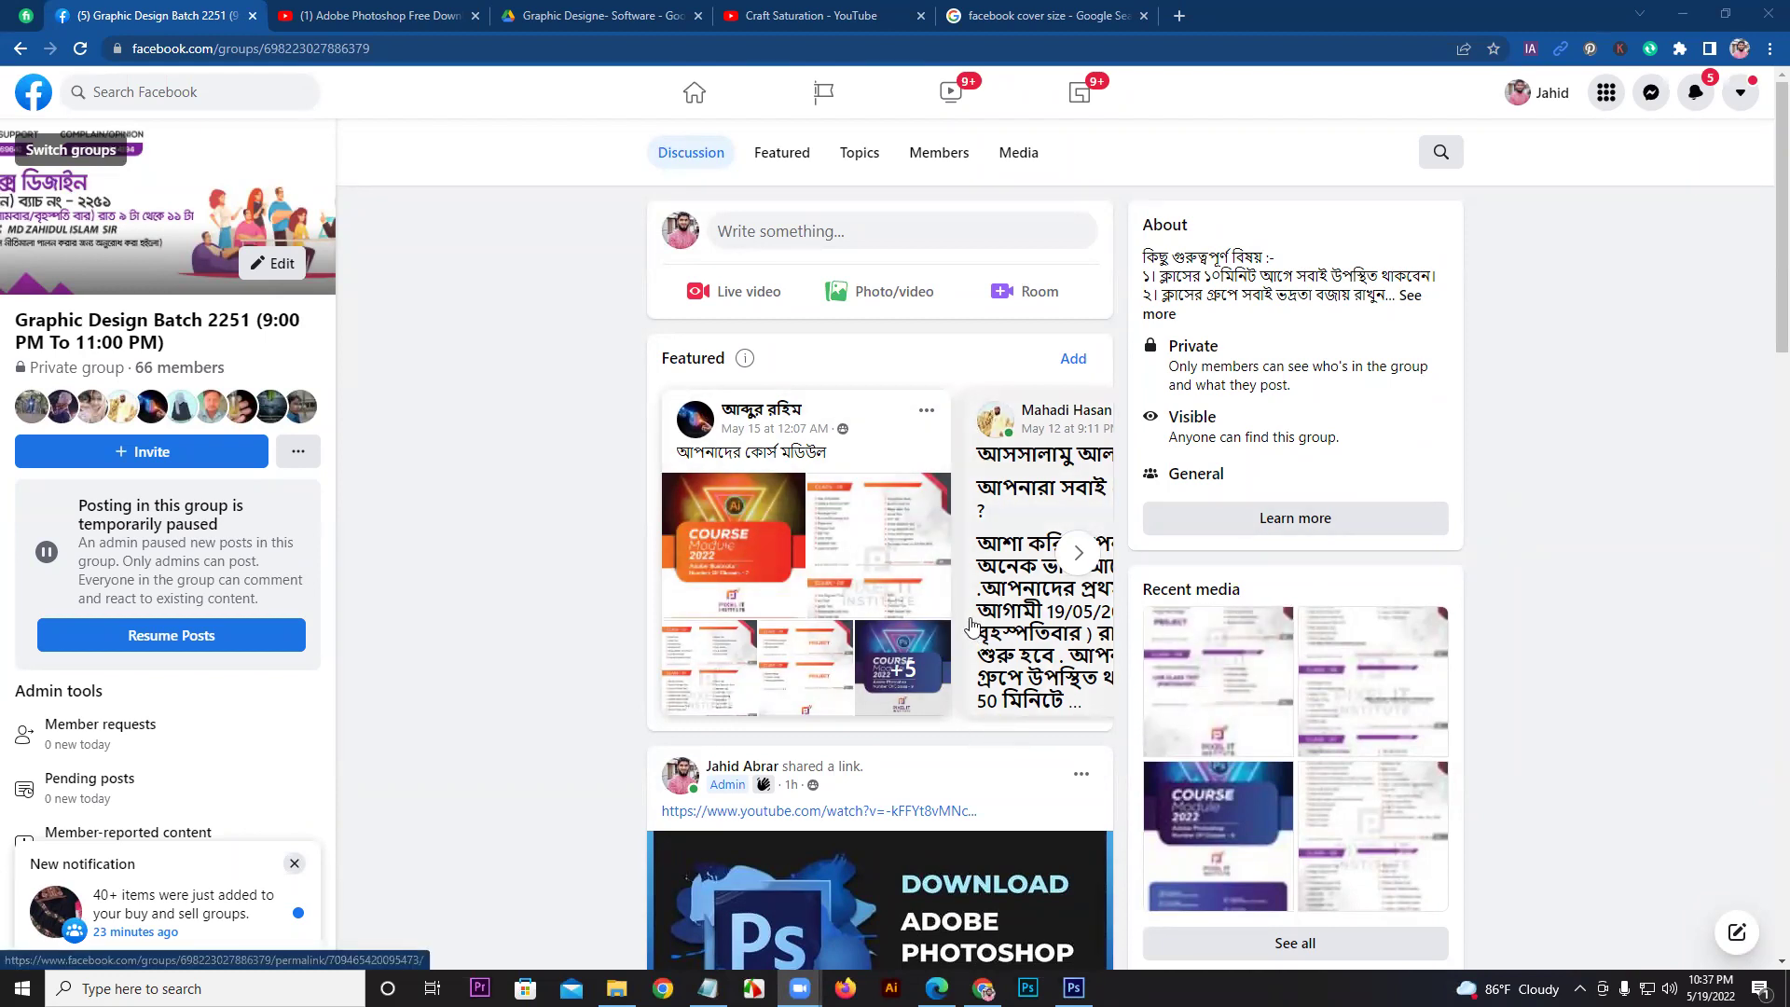
Step: Open the shared Photoshop download video link in the group post
{"action": "left_click", "coordinate": [1099, 913]}
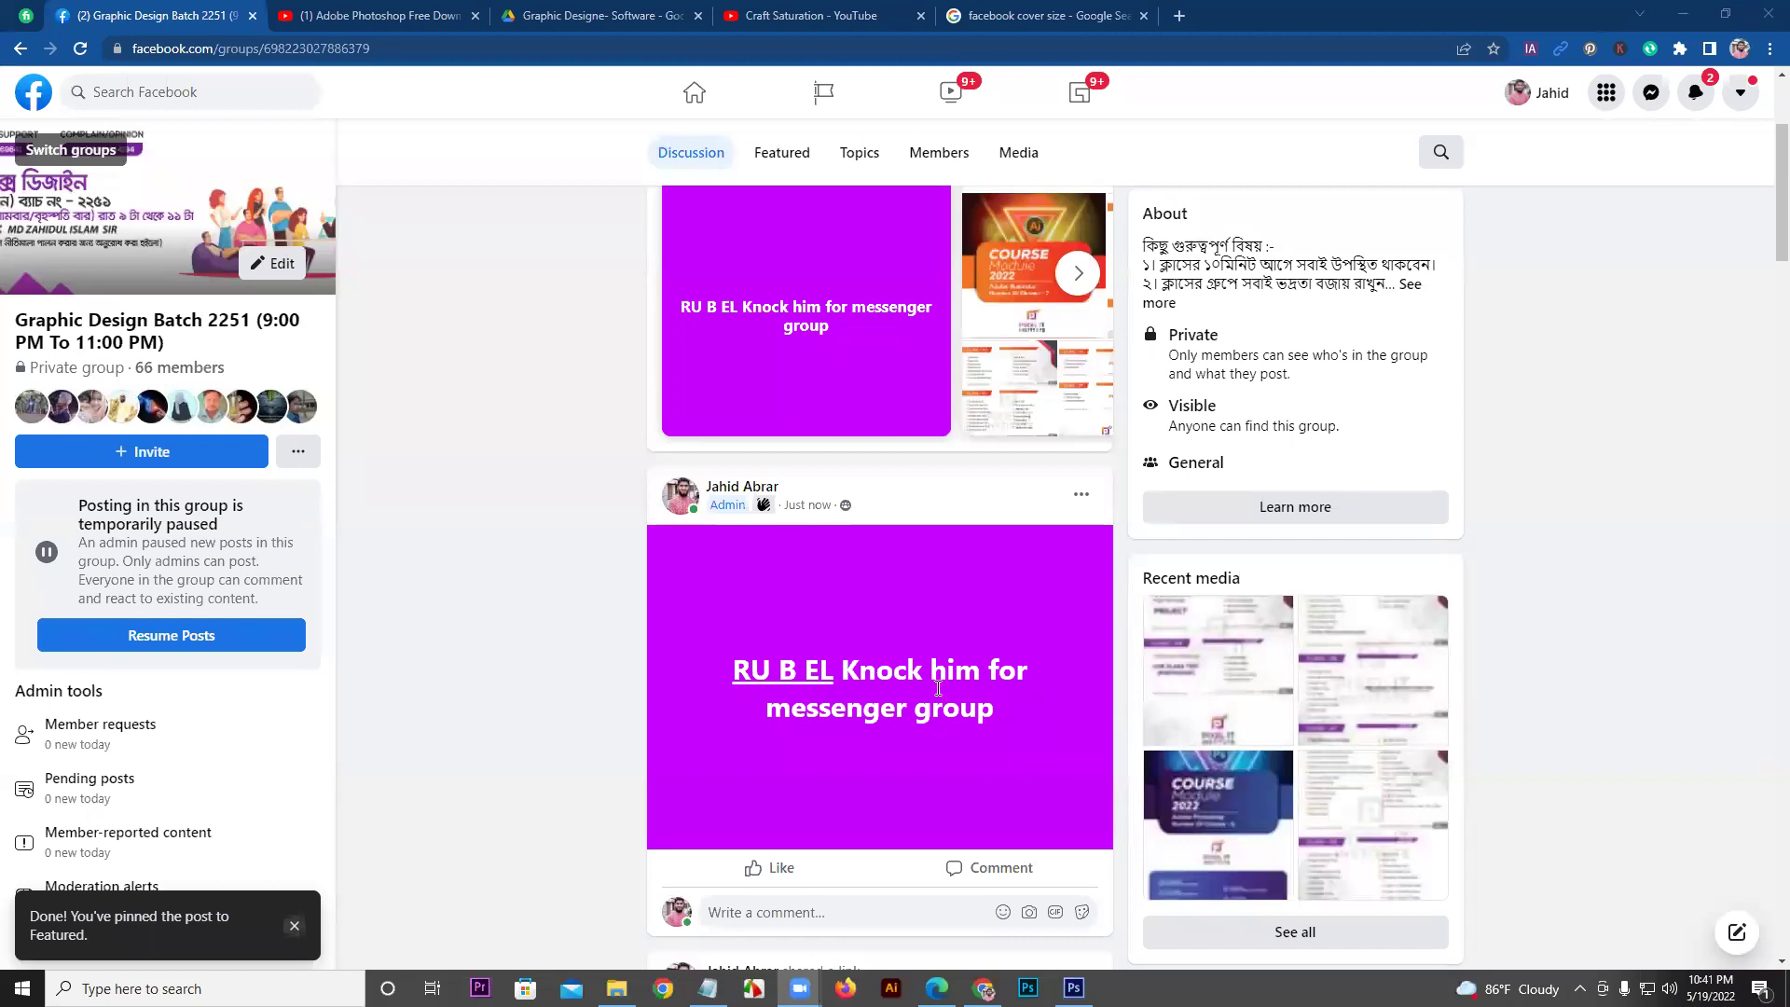
{"action": "left_click", "coordinate": [821, 689]}
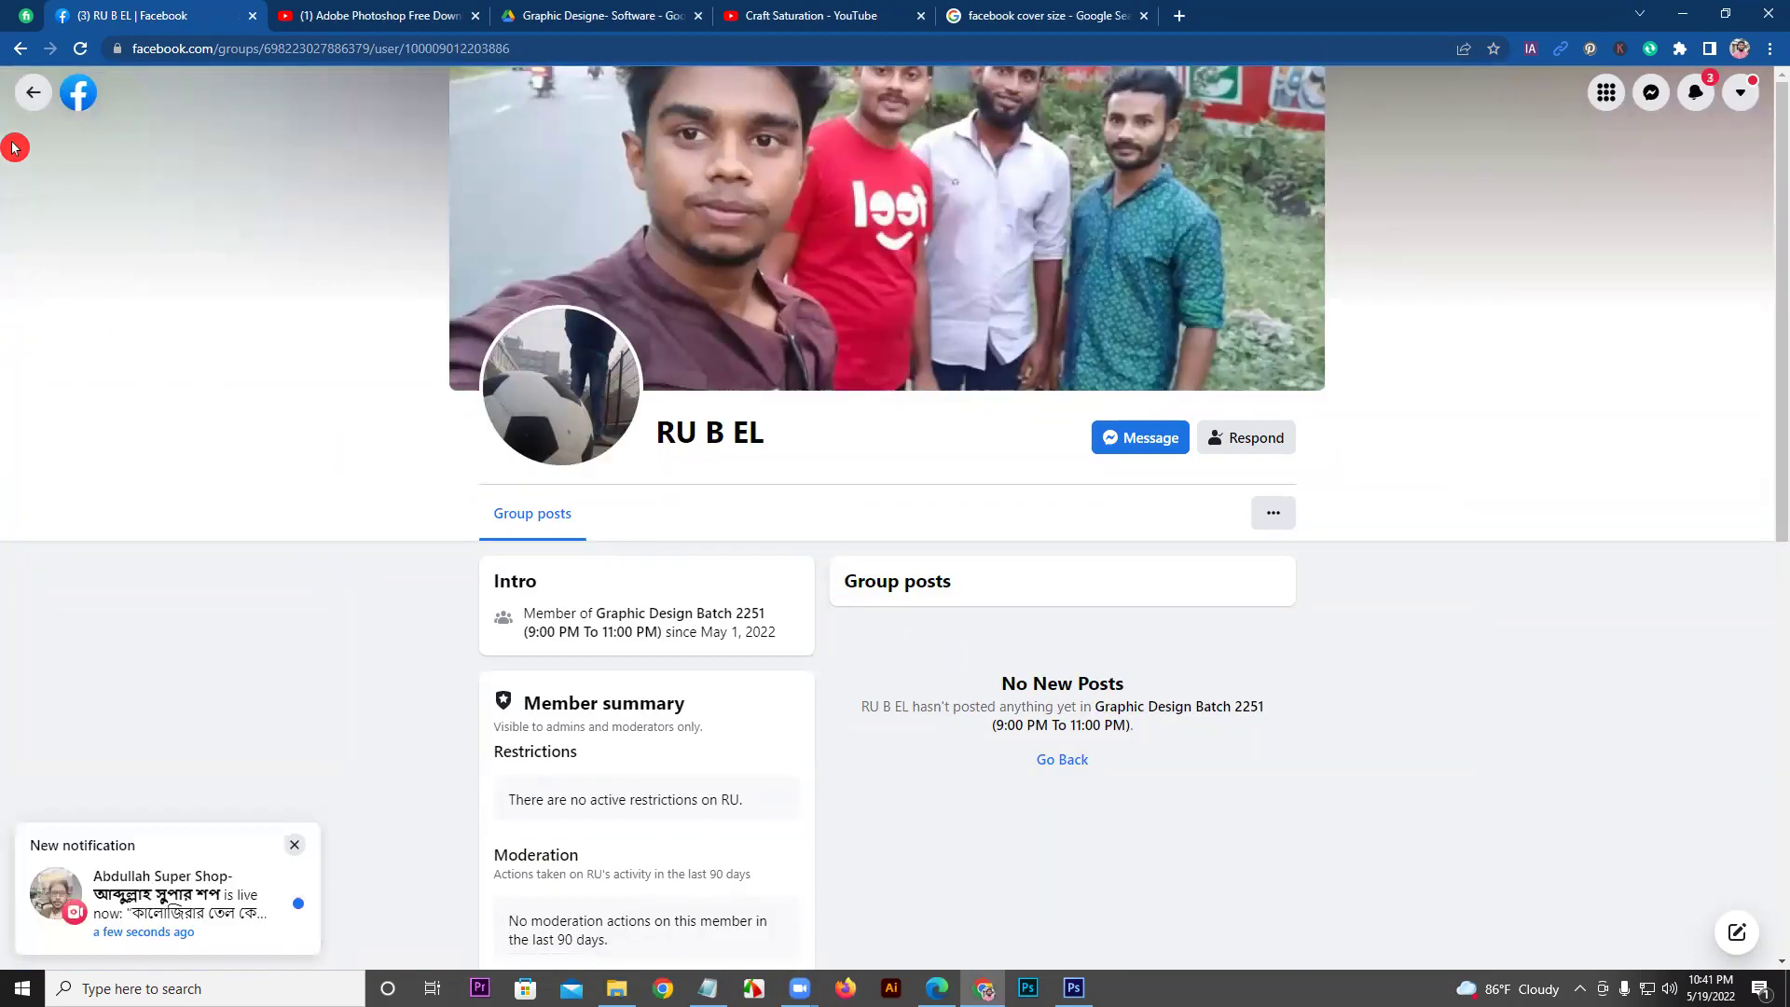
{"action": "left_click", "coordinate": [33, 97]}
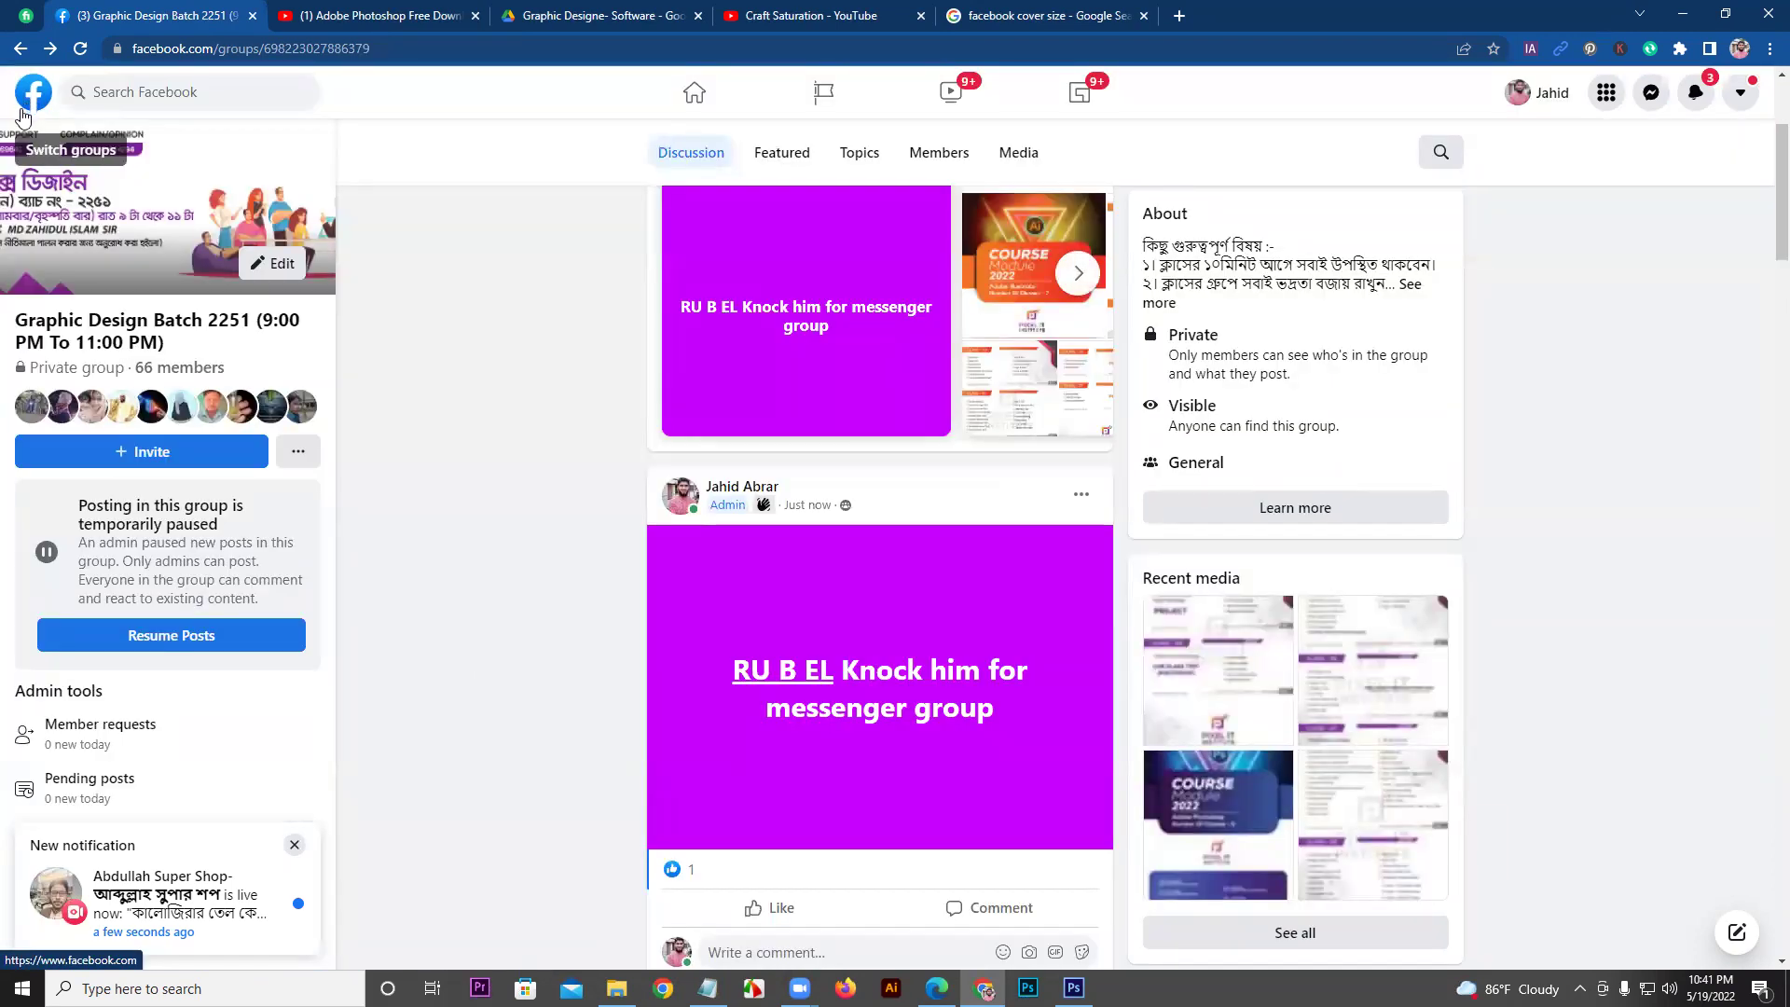
{"action": "left_click", "coordinate": [482, 502]}
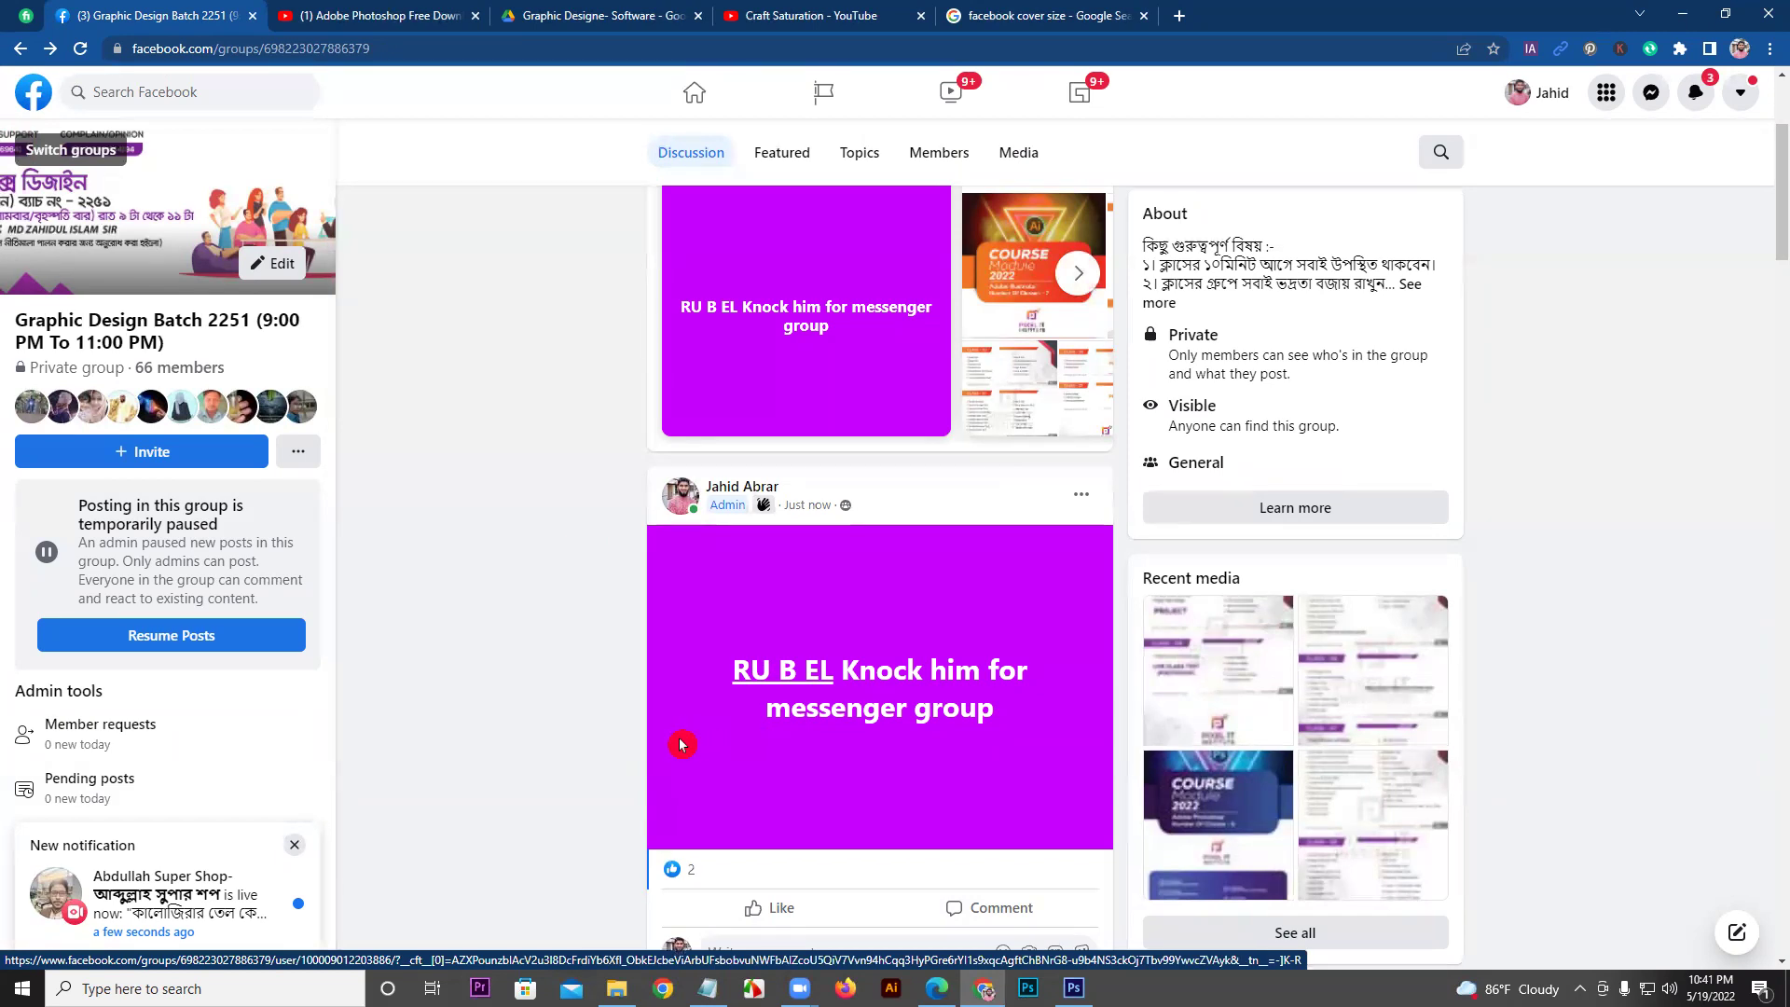
Step: Scroll the Zoom participant gallery to see more class members
{"action": "scroll", "coordinate": [540, 701], "scroll_direction": "down", "scroll_amount": 1}
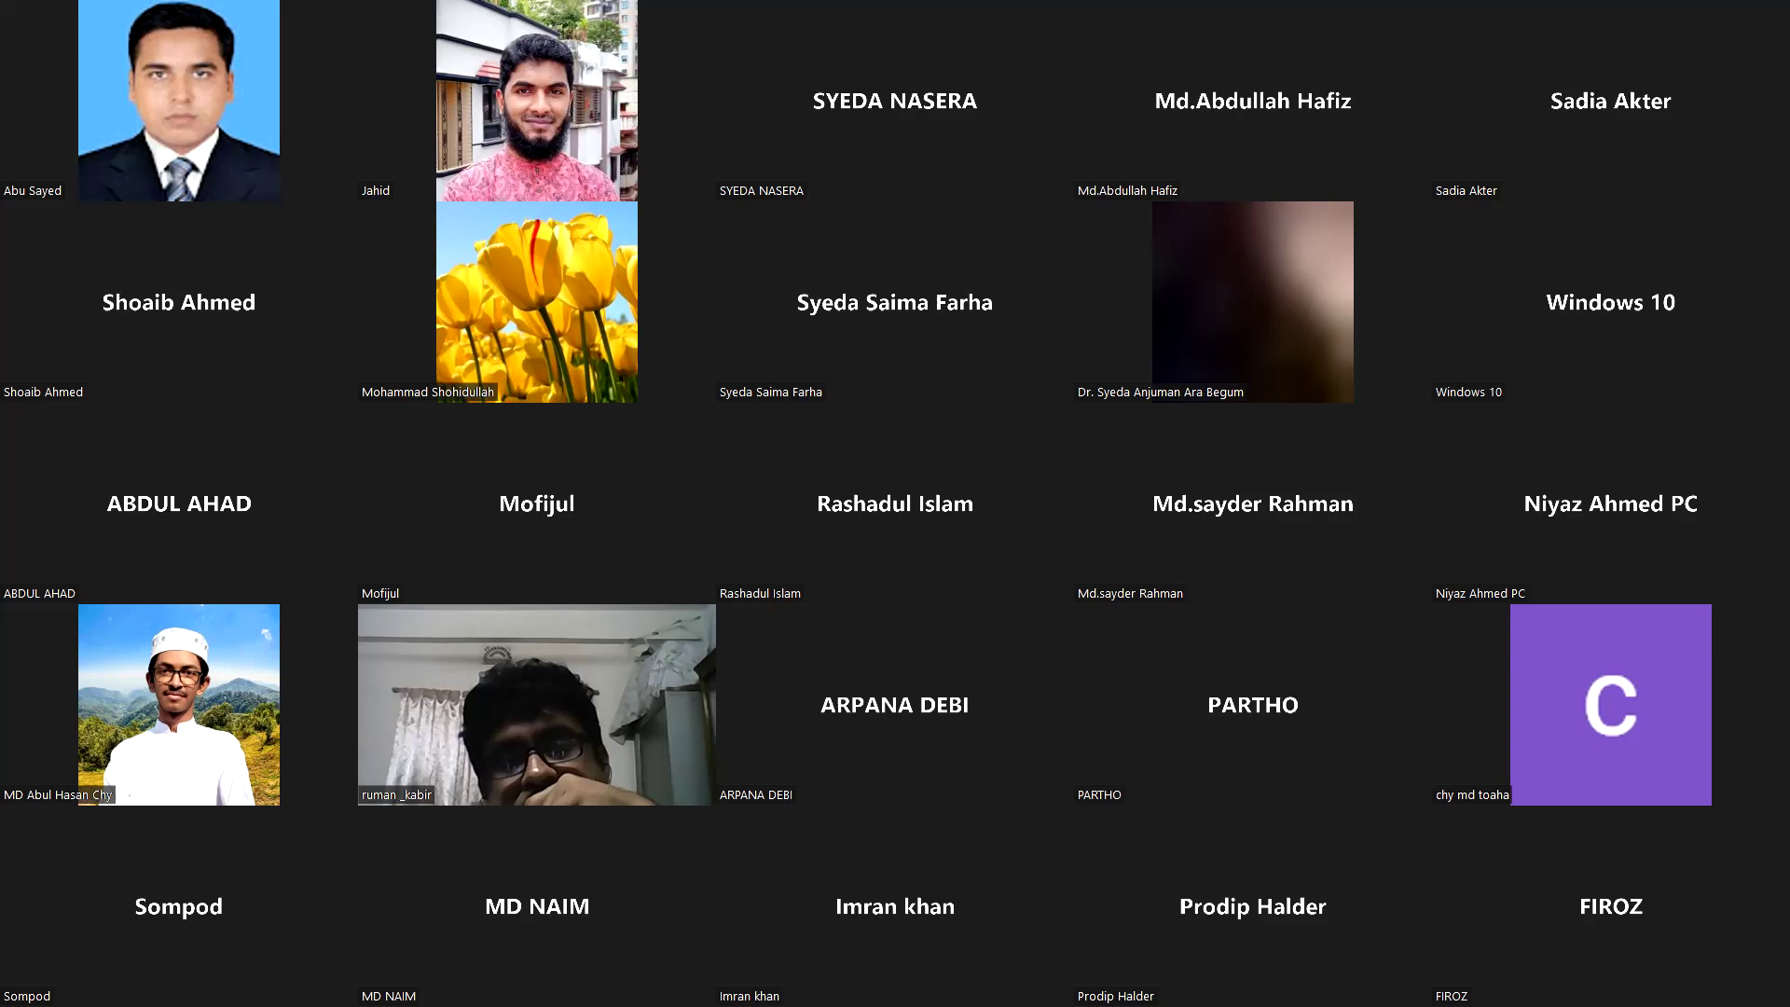
Step: Switch from the full-screen Zoom gallery to the Graphic Design Batch 2251 Facebook group in Chrome
{"action": "key", "text": "alt+Tab"}
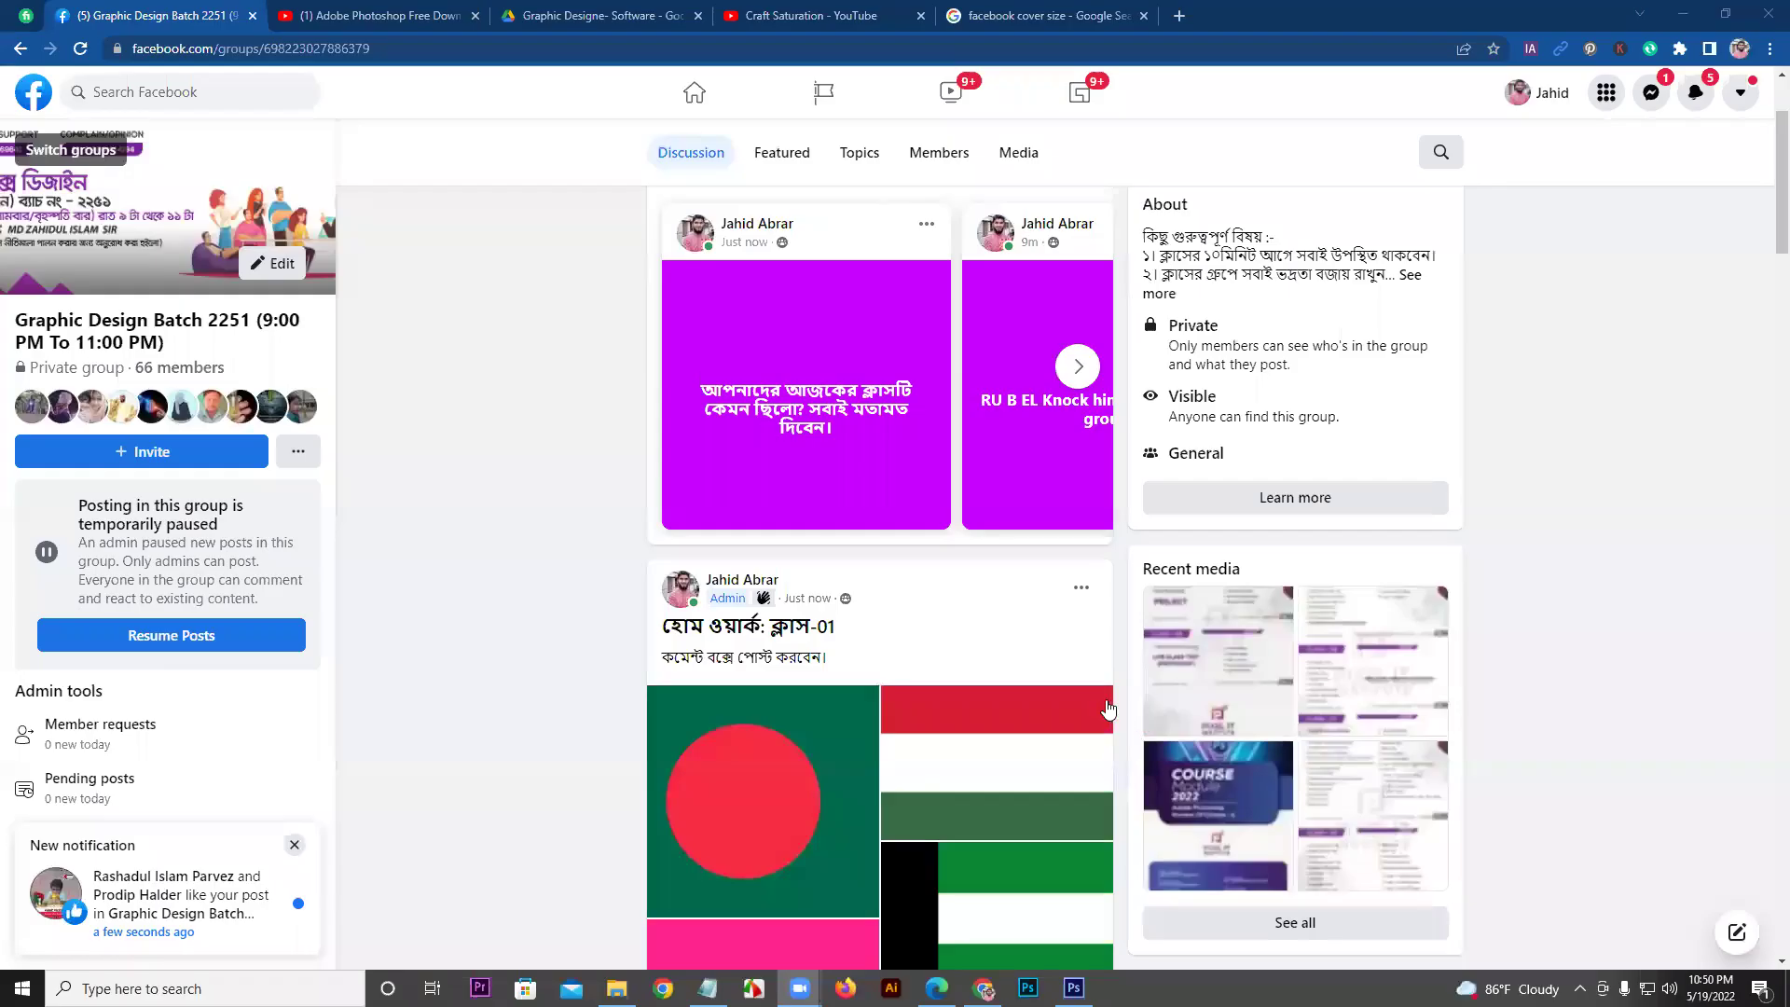
Step: Close the Messenger chat popup covering the Facebook group page
{"action": "left_click", "coordinate": [781, 647]}
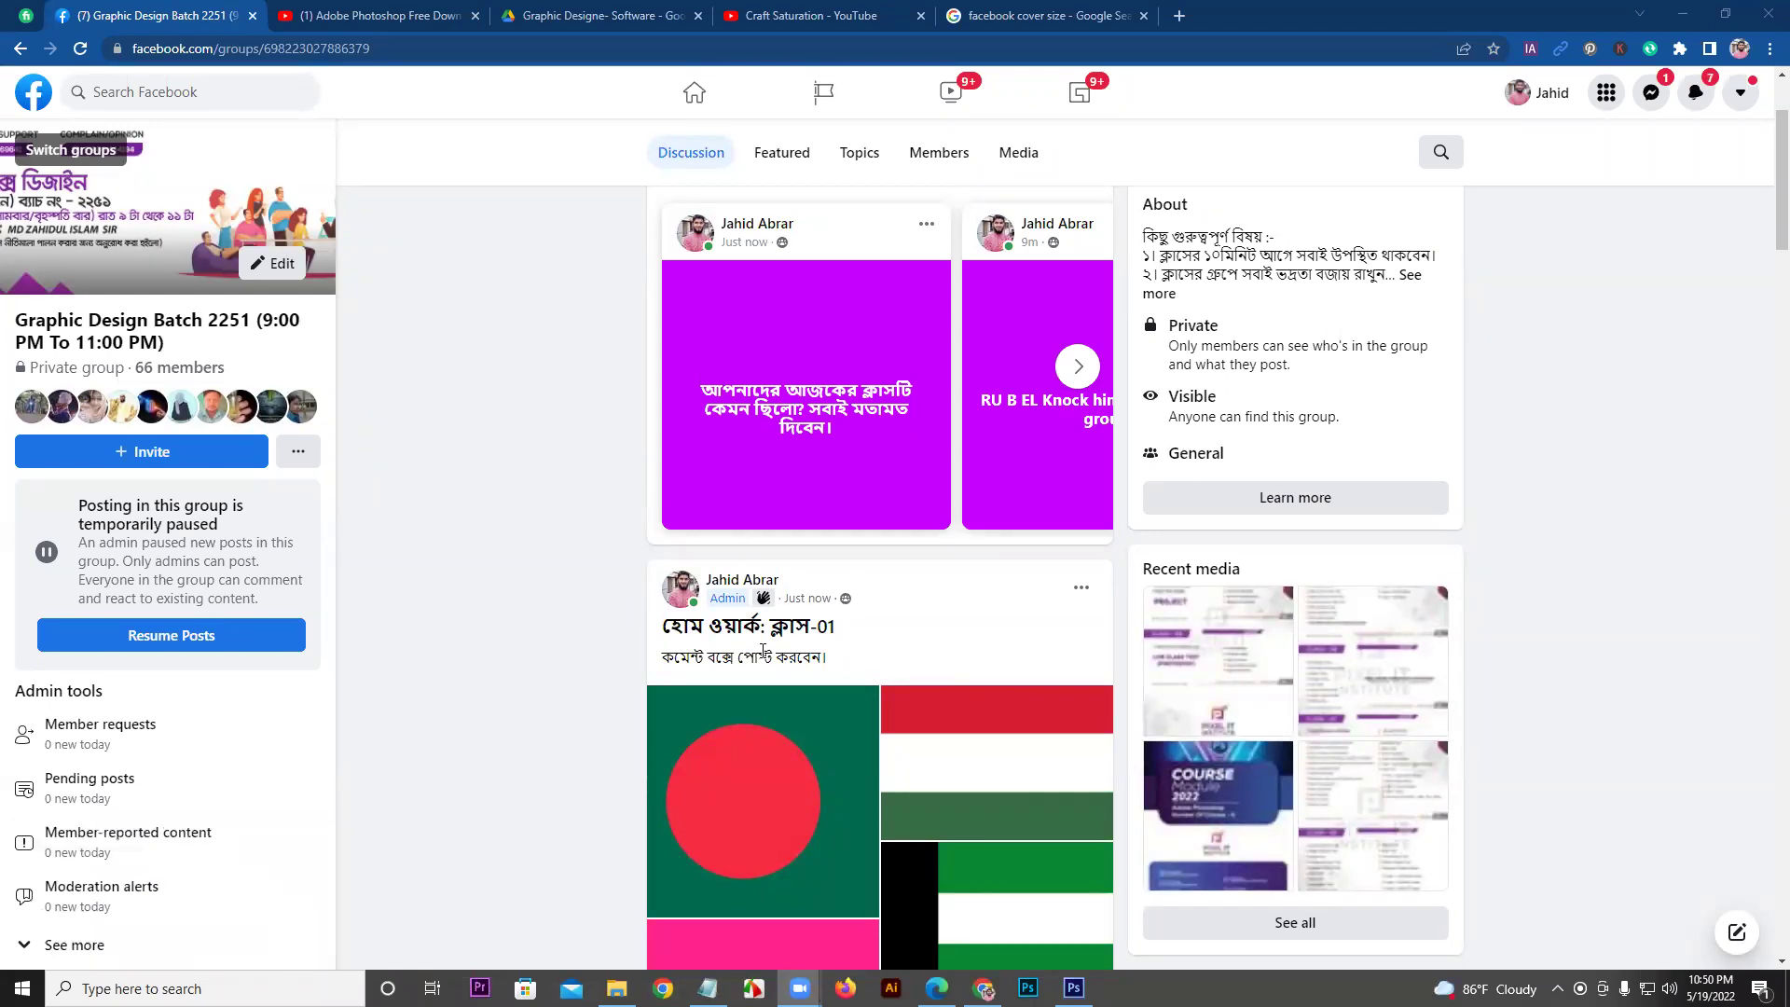
{"action": "scroll", "coordinate": [762, 650], "scroll_direction": "down", "scroll_amount": 1}
{"action": "scroll", "coordinate": [764, 647], "scroll_direction": "up", "scroll_amount": 1}
{"action": "left_click", "coordinate": [766, 643]}
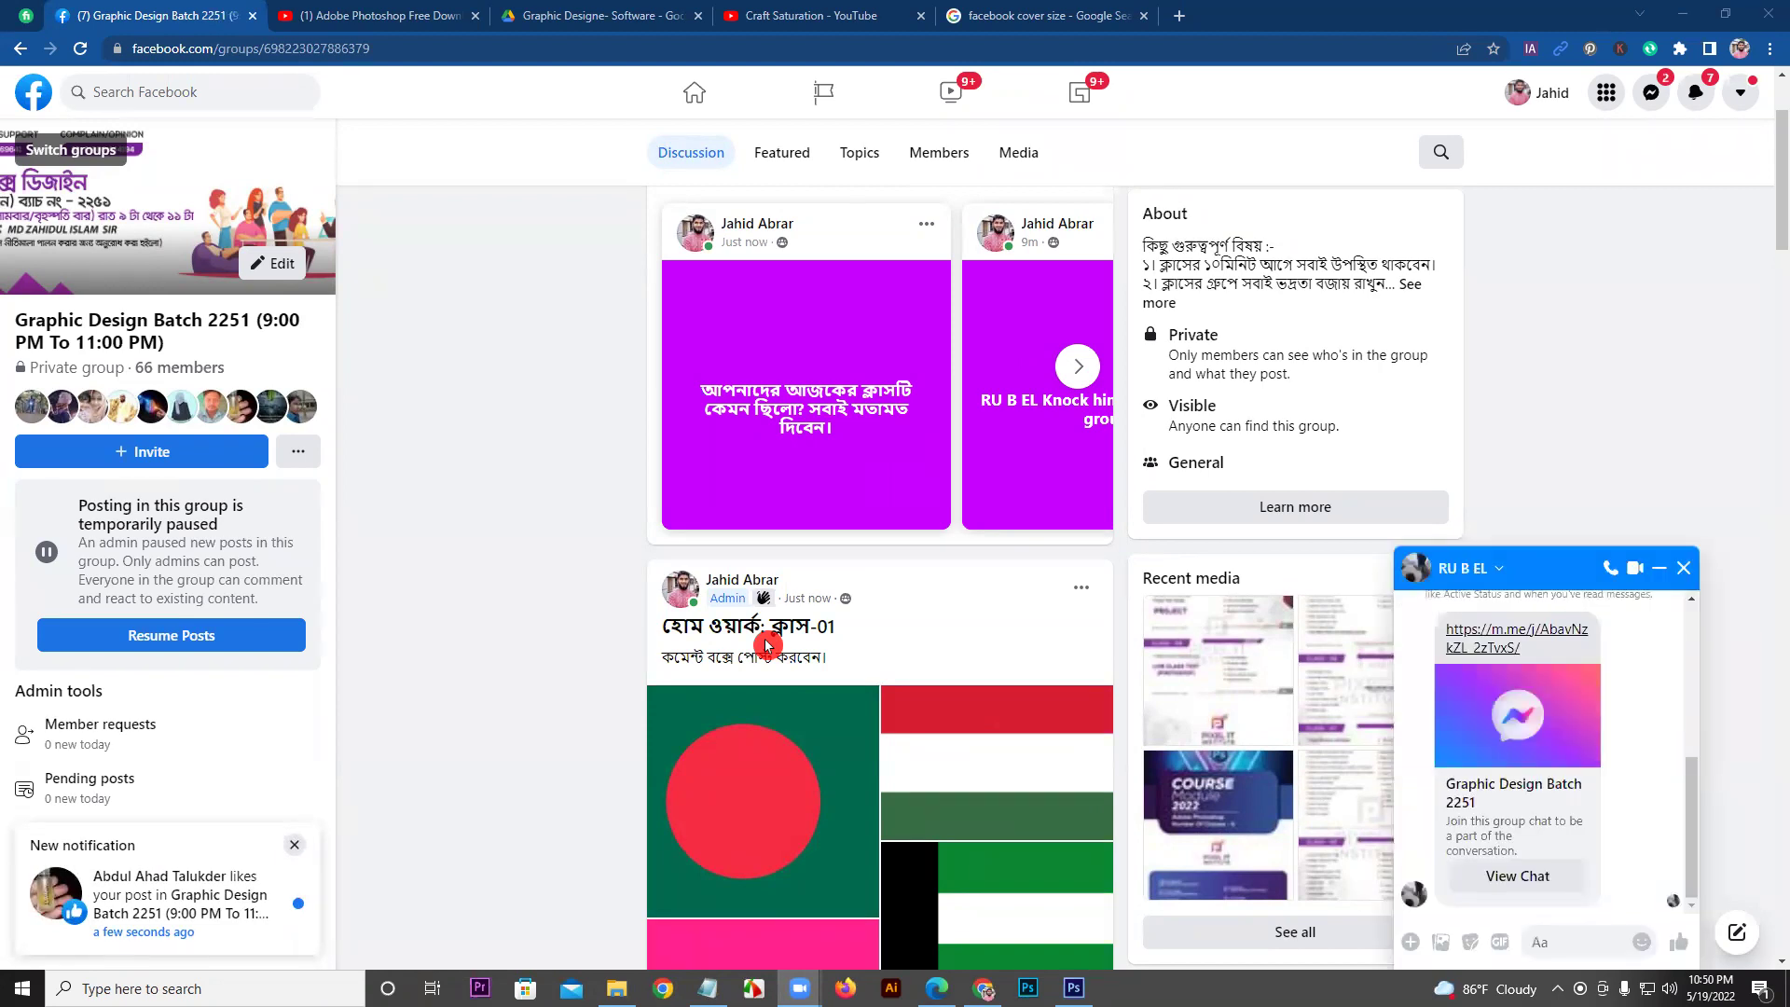
{"action": "left_click", "coordinate": [1686, 569]}
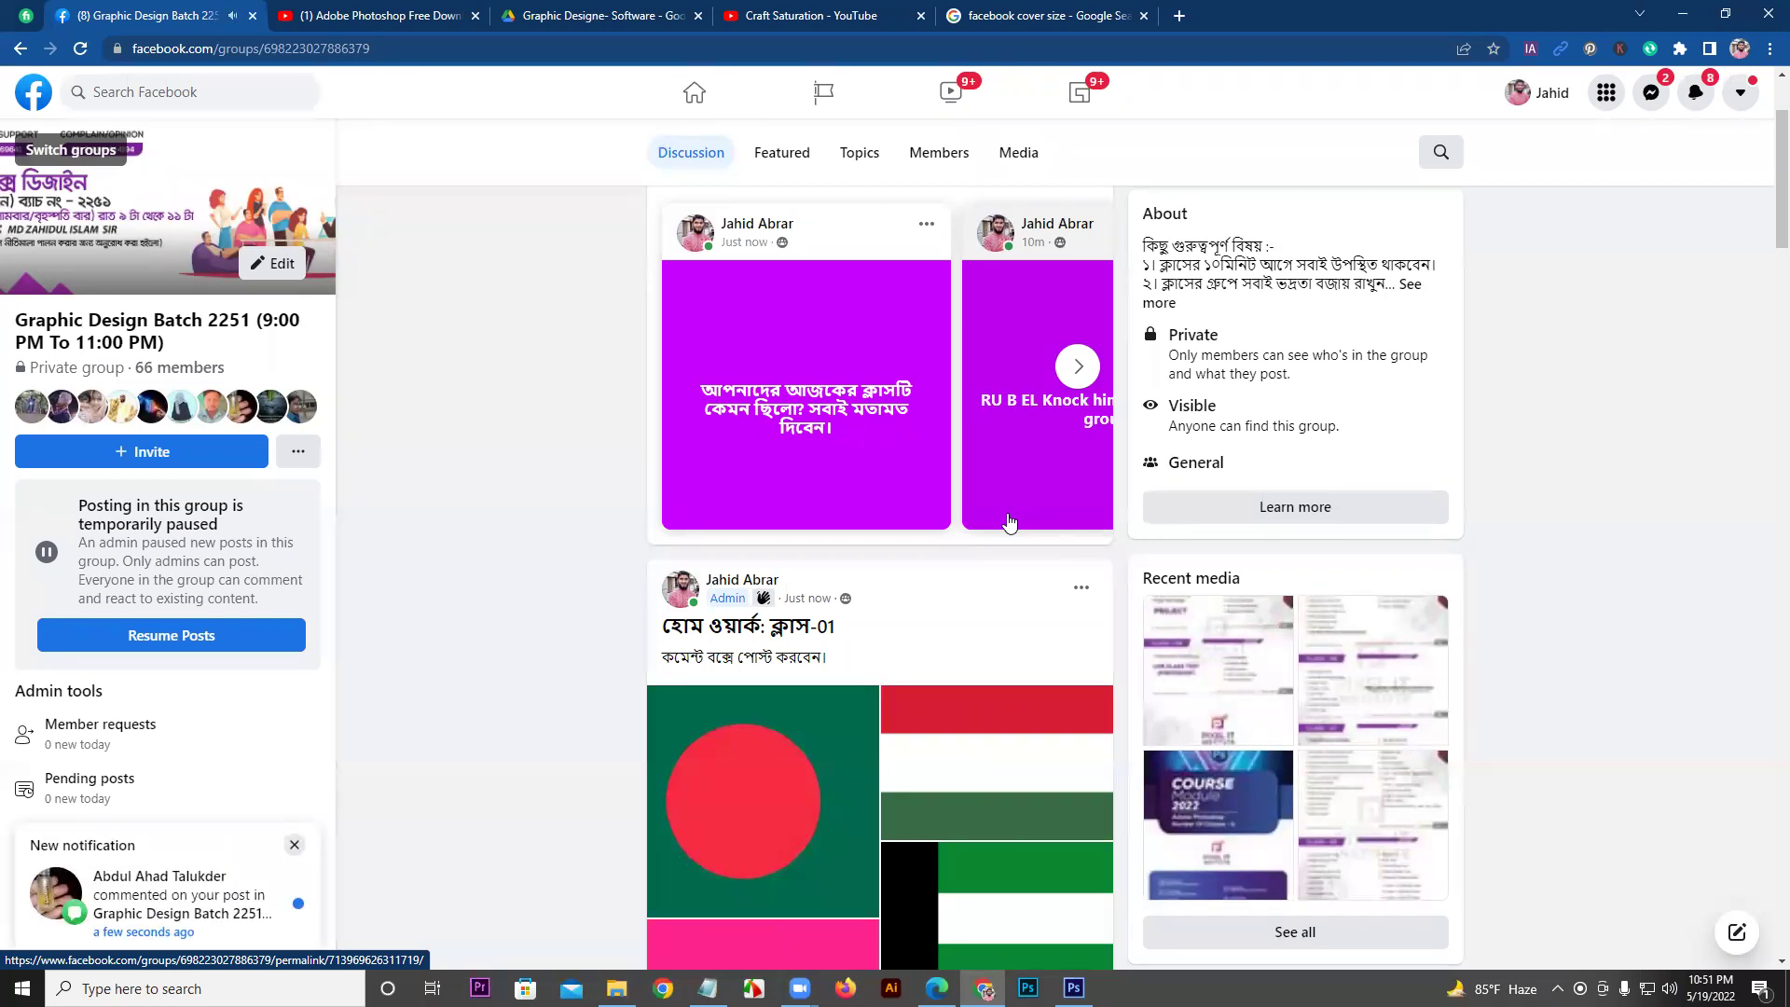
Step: Start a comment on the Class-01 homework post and bring up the photo attachment picker
{"action": "scroll", "coordinate": [997, 522], "scroll_direction": "down", "scroll_amount": 4}
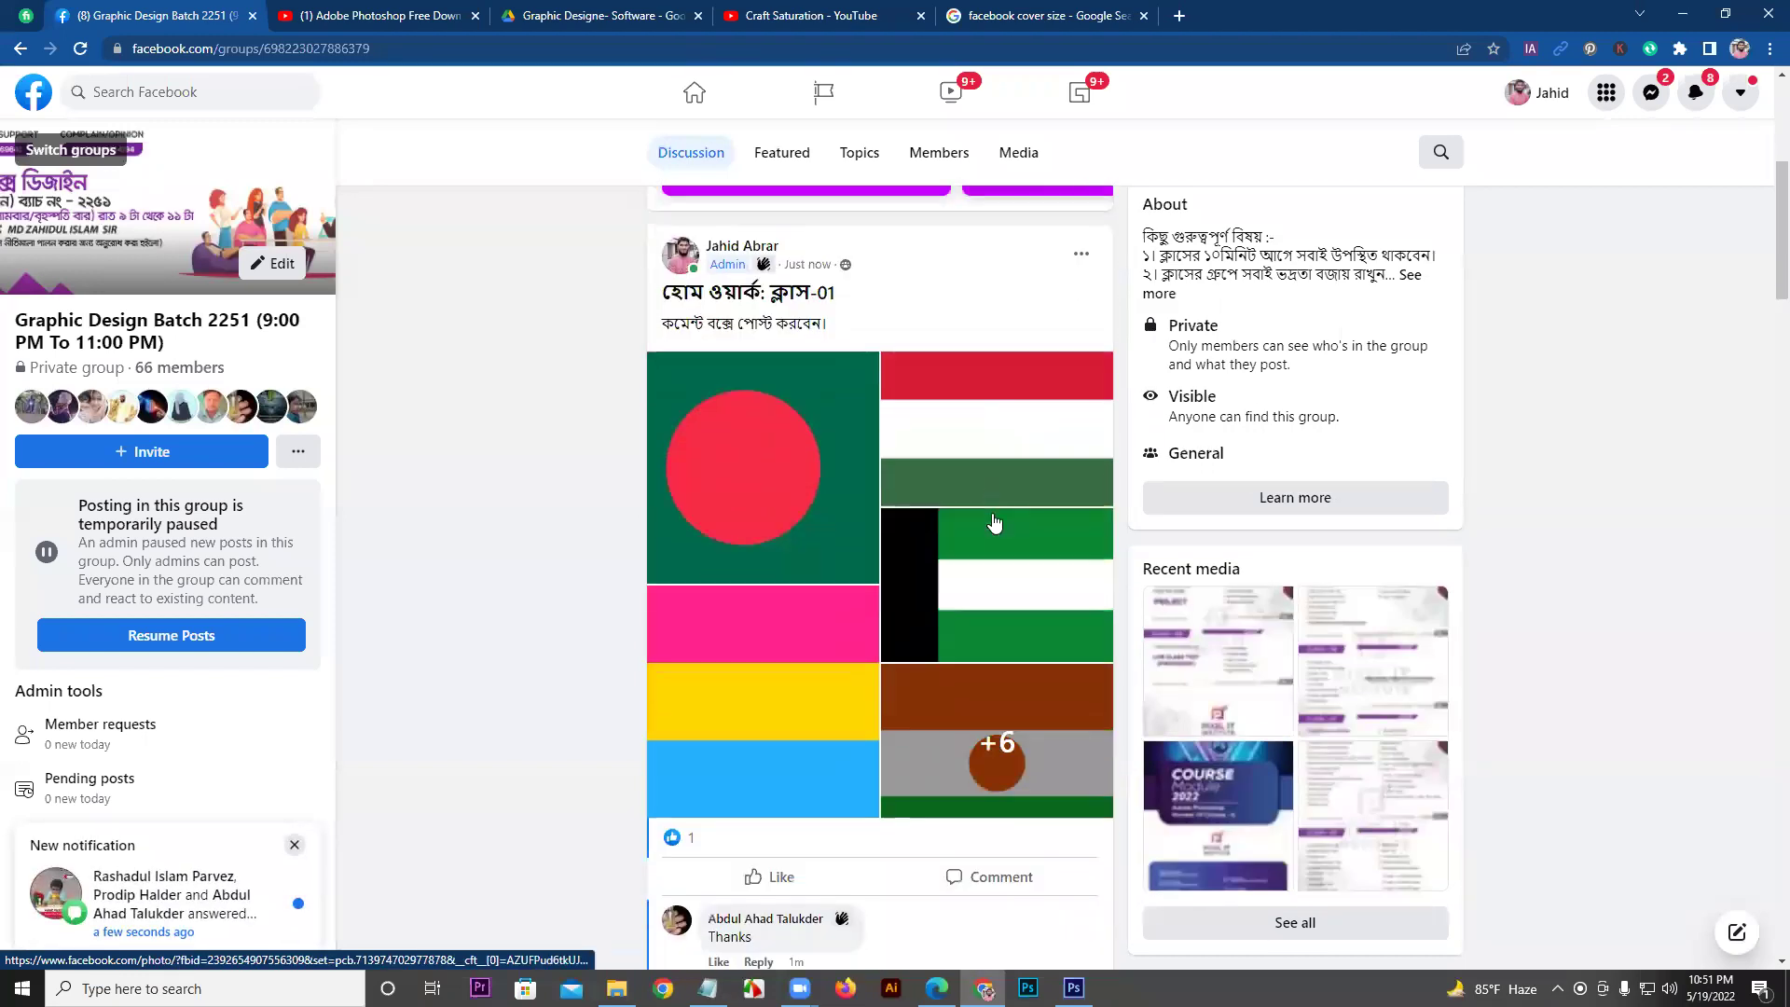
{"action": "scroll", "coordinate": [994, 522], "scroll_direction": "down", "scroll_amount": 3}
{"action": "left_click", "coordinate": [985, 563]}
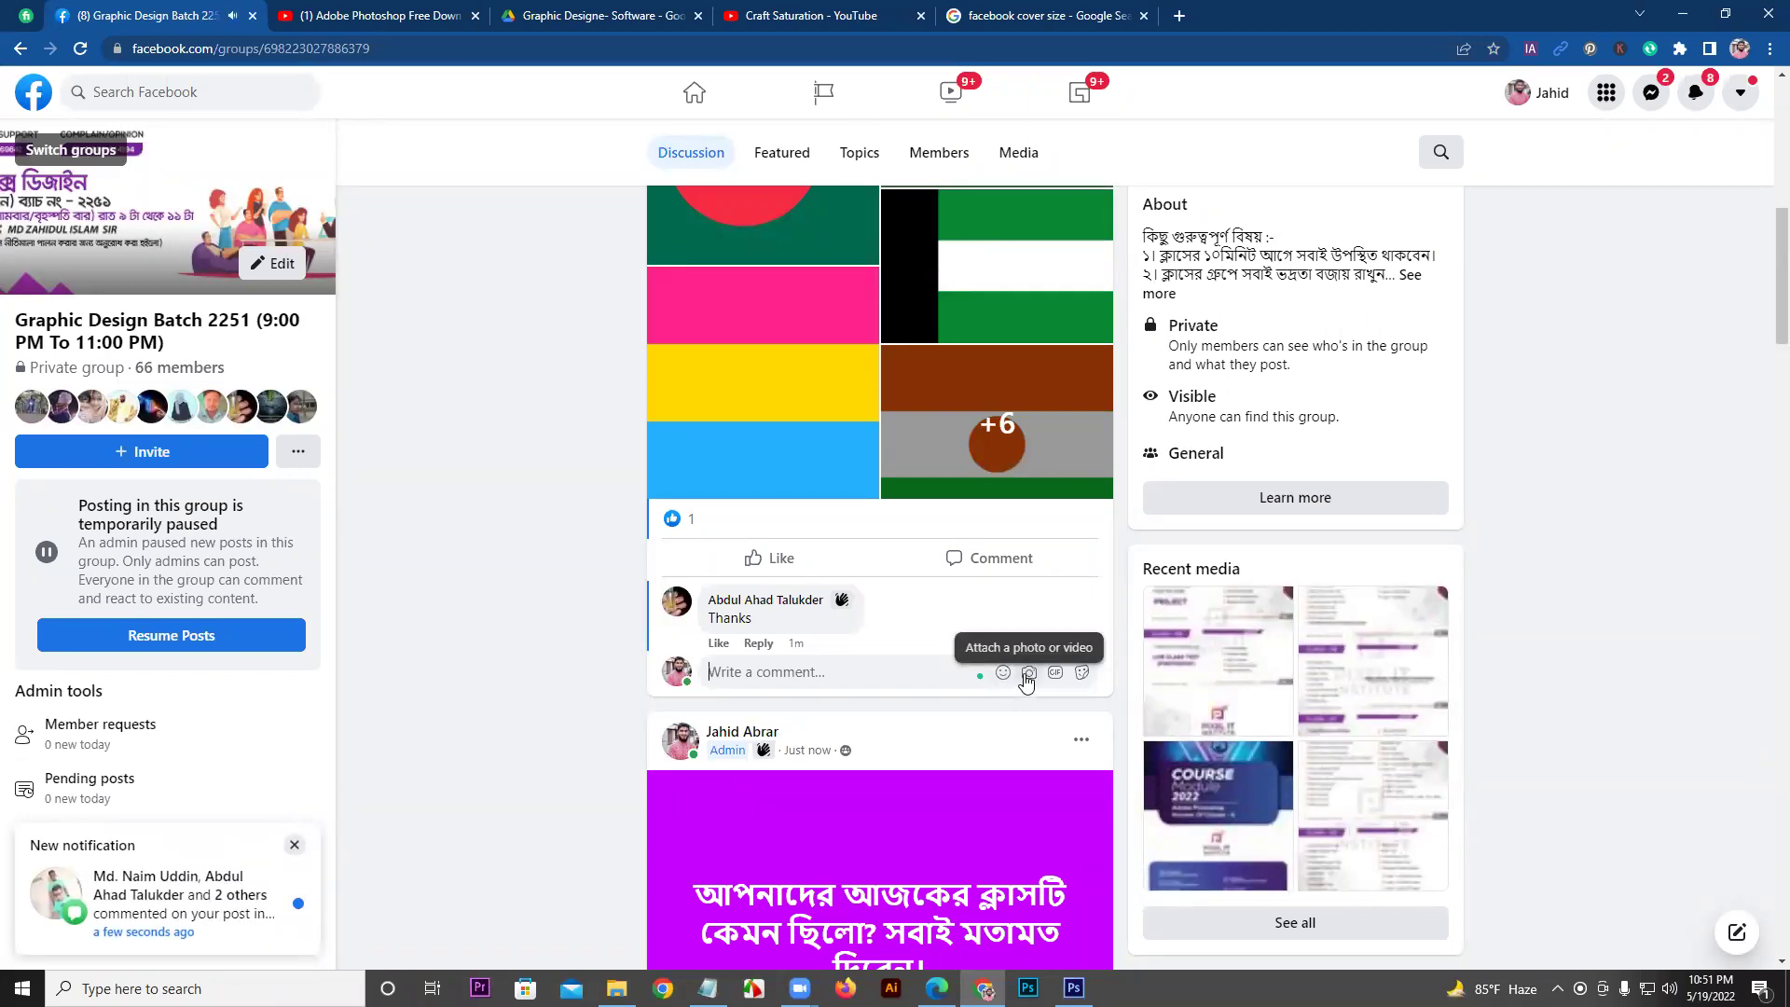
{"action": "left_click", "coordinate": [1027, 674]}
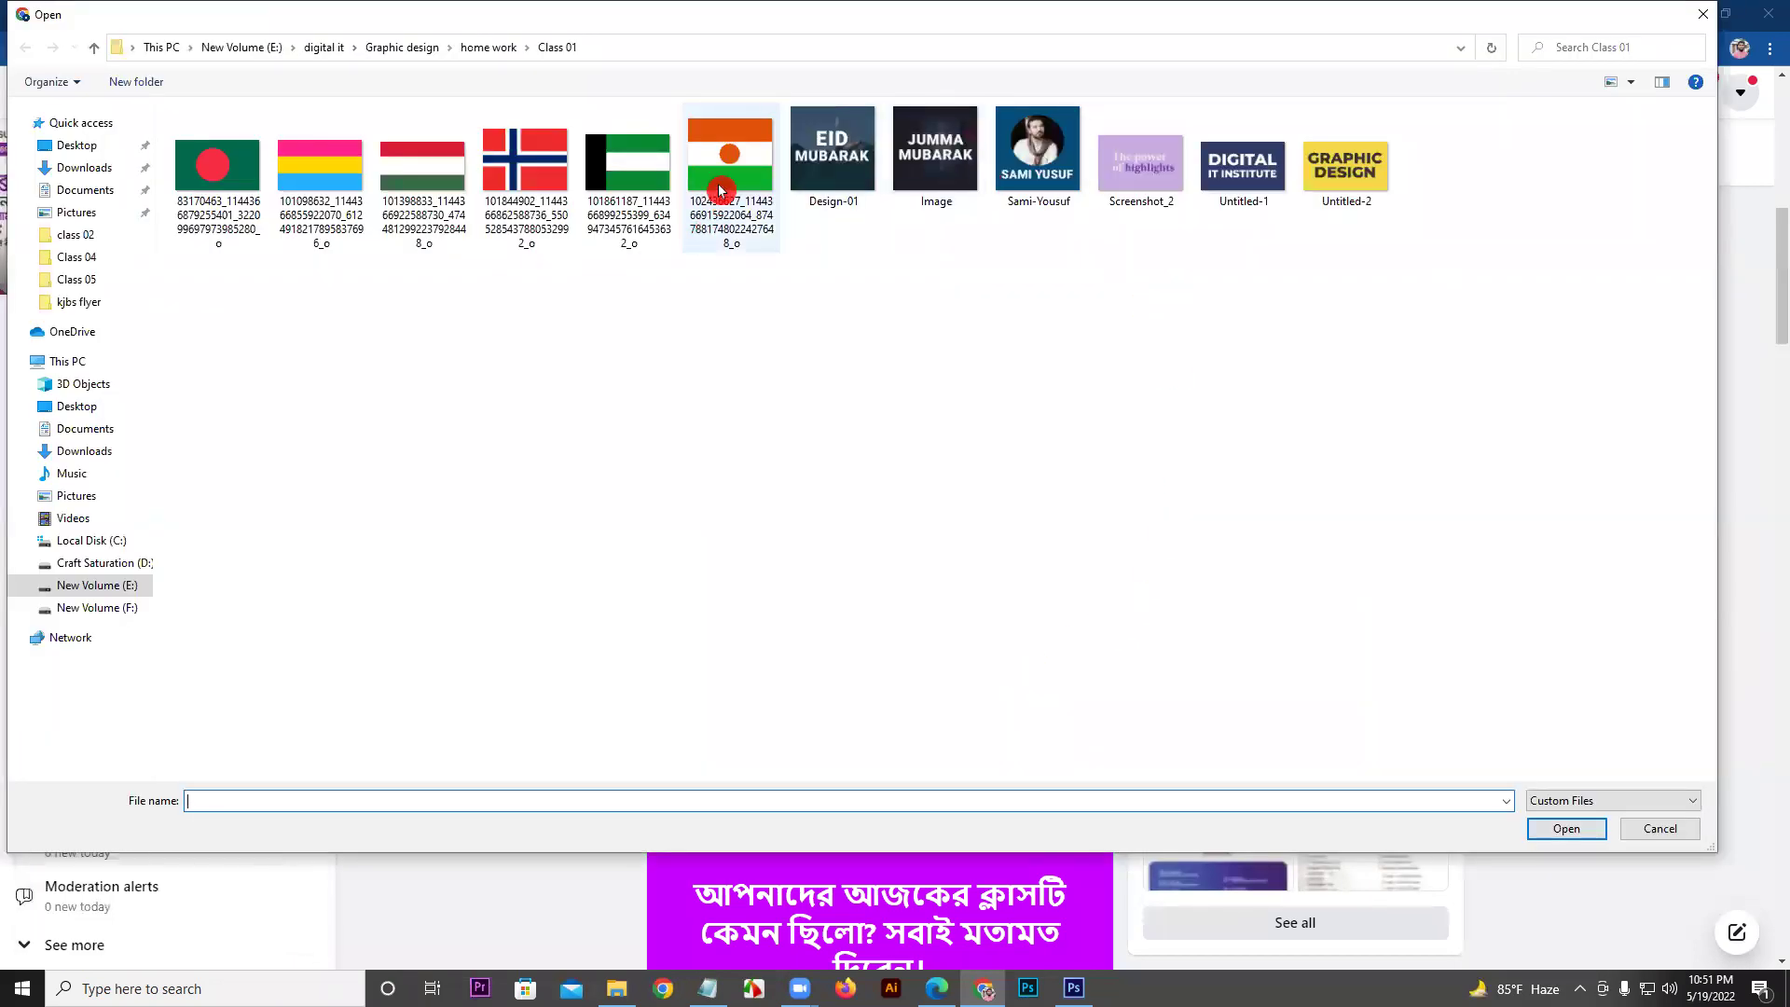
Step: Post a comment 'hw 1' with the Kuwait flag image attached
{"action": "left_click", "coordinate": [642, 183]}
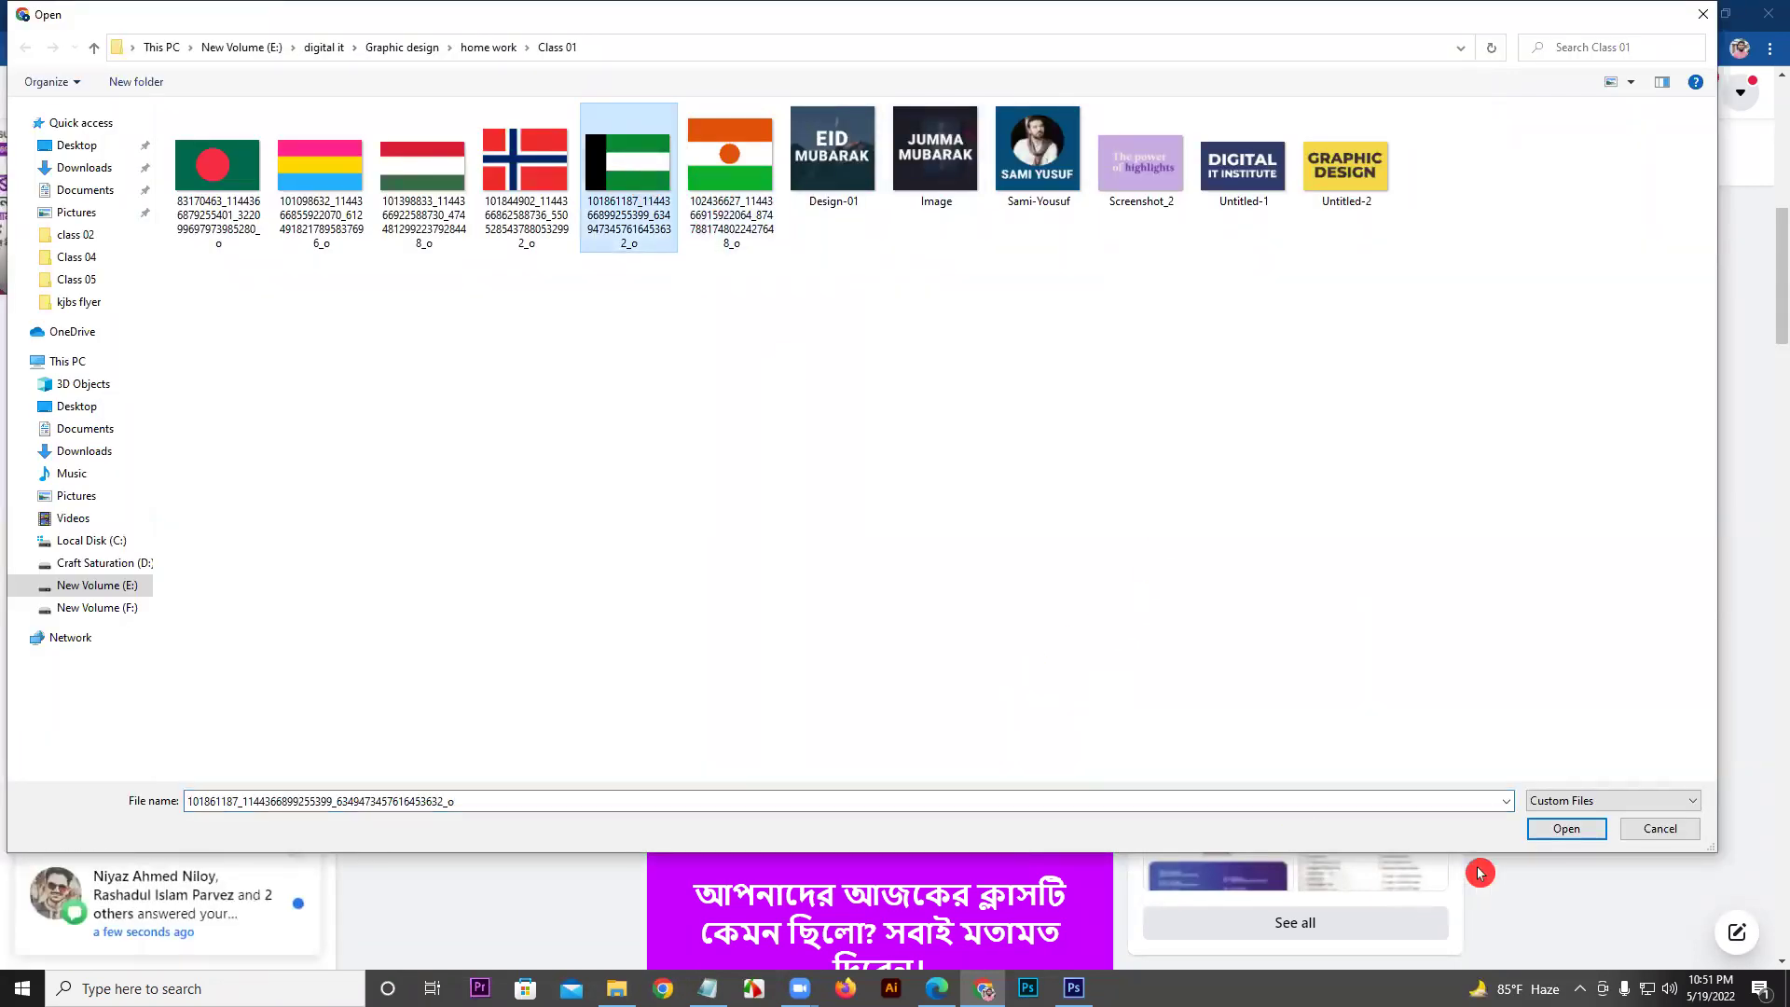
{"action": "left_click", "coordinate": [1566, 828]}
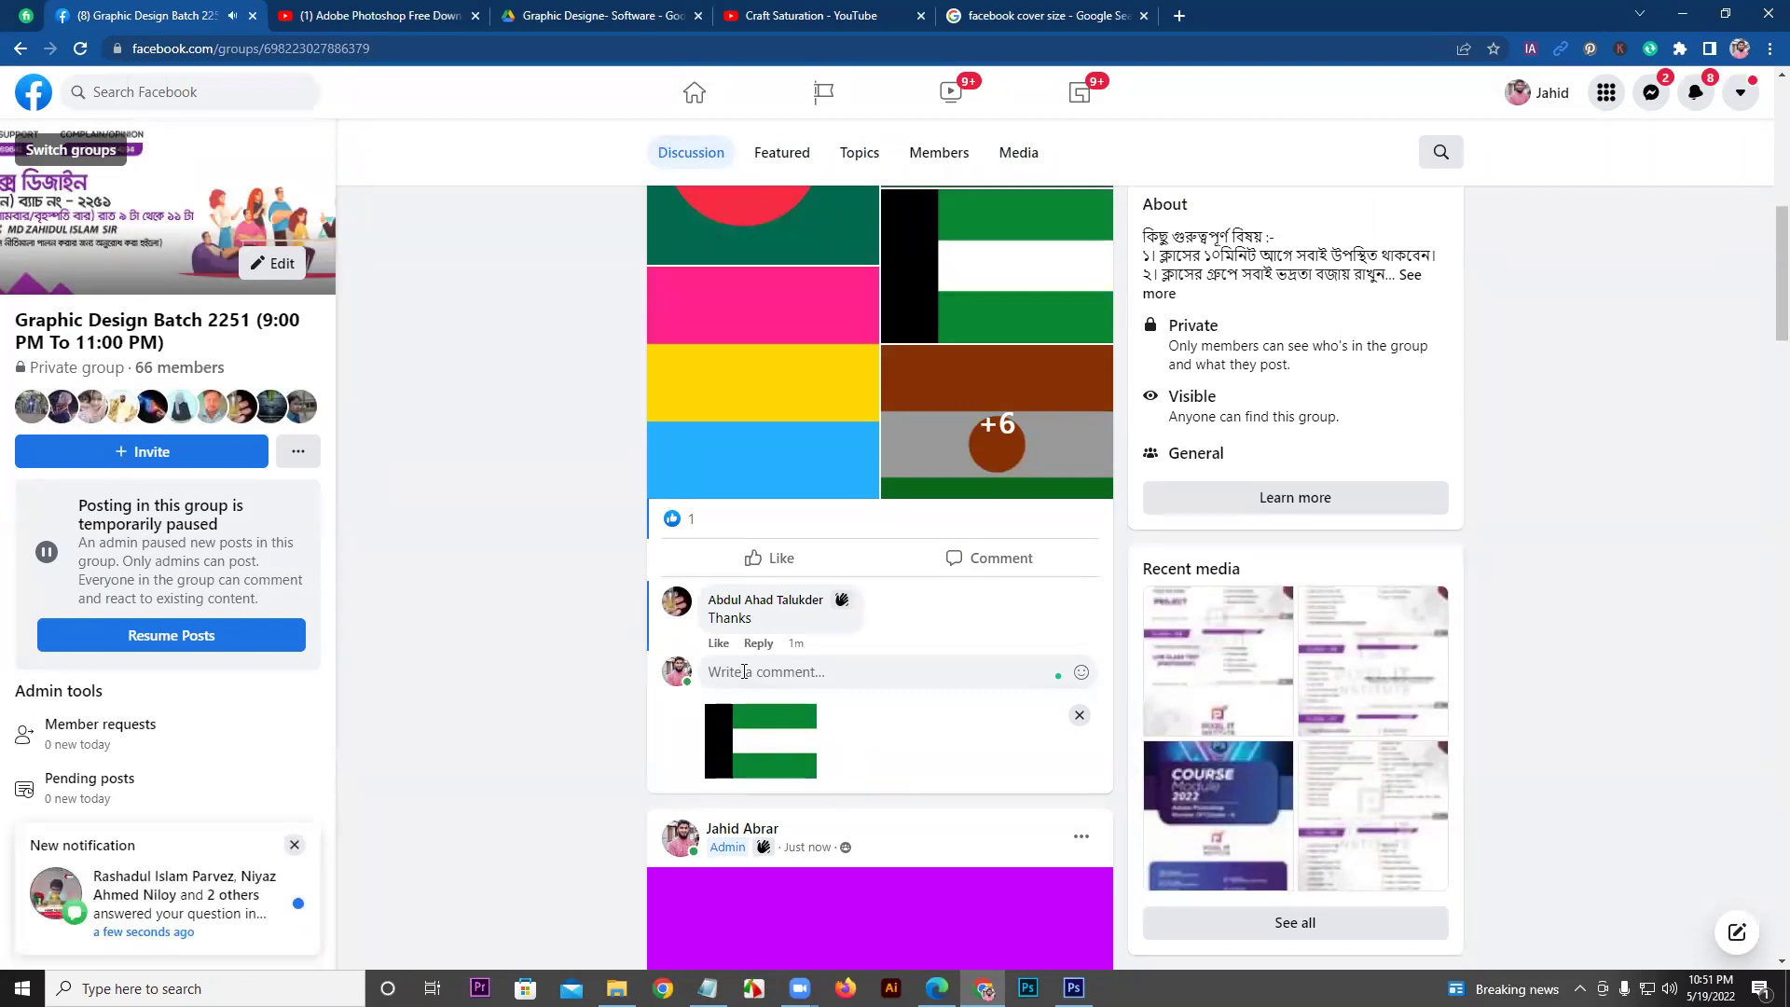
{"action": "left_click", "coordinate": [744, 671]}
{"action": "type", "text": "hw"}
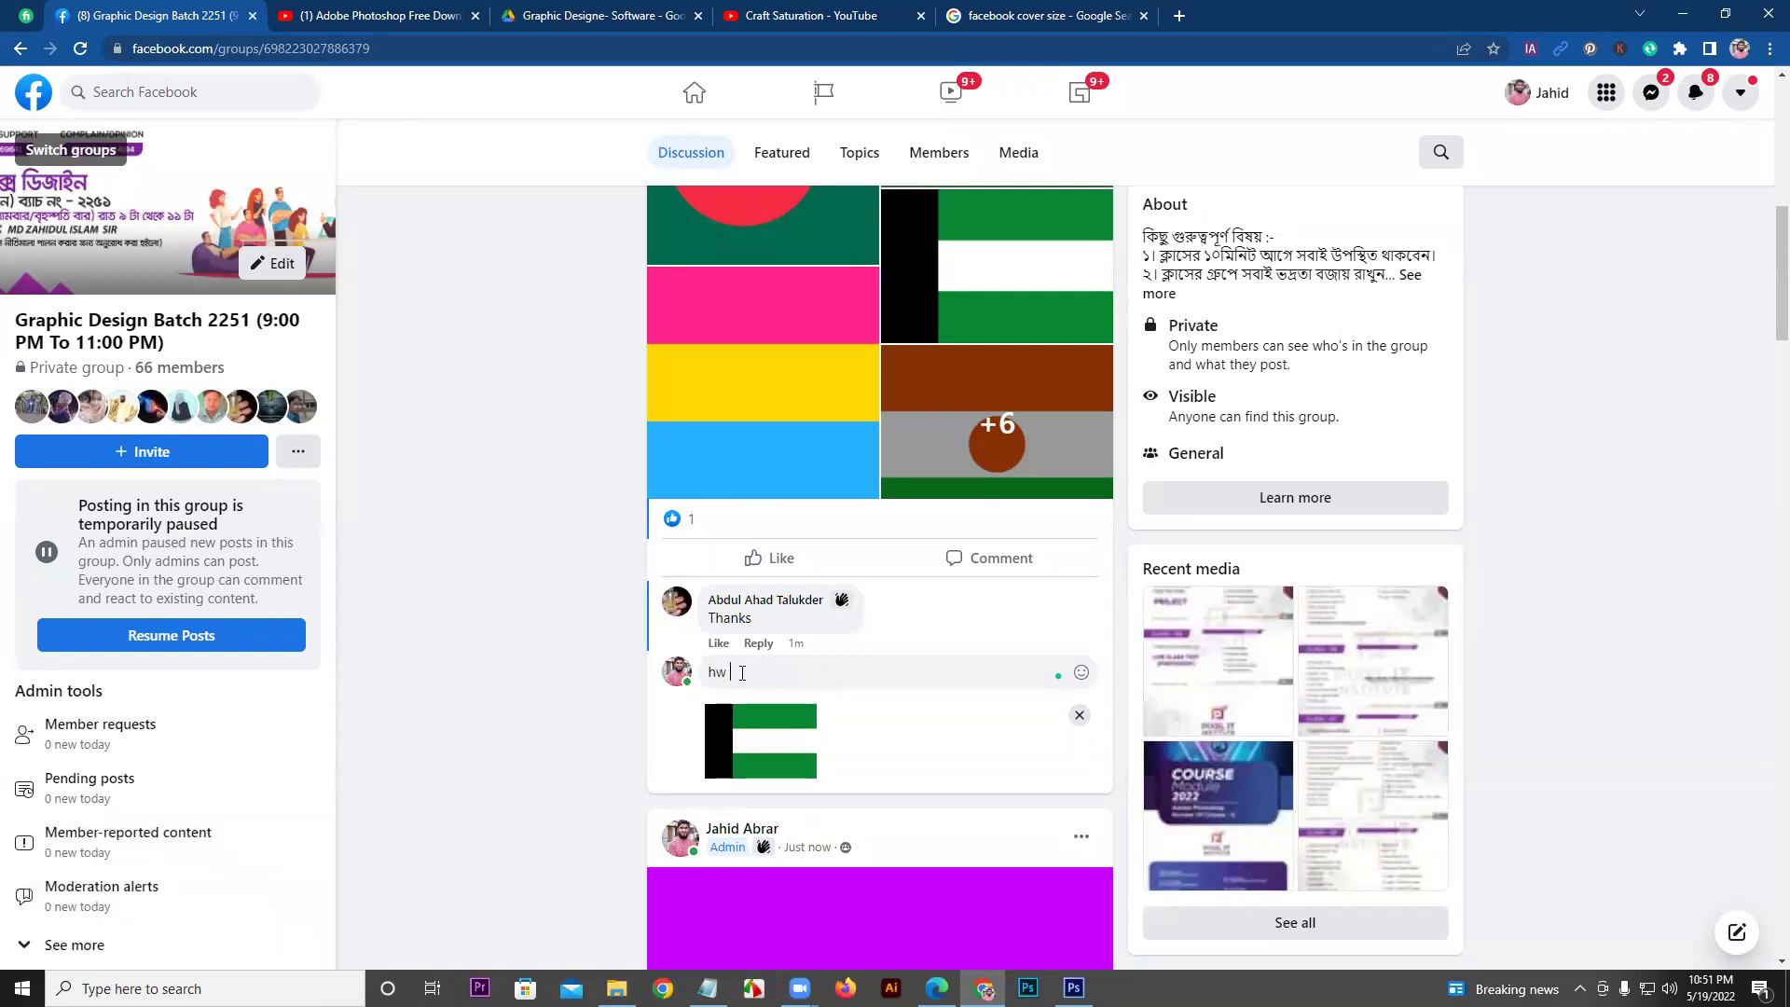
{"action": "type", "text": " 1"}
{"action": "key", "text": "Return"}
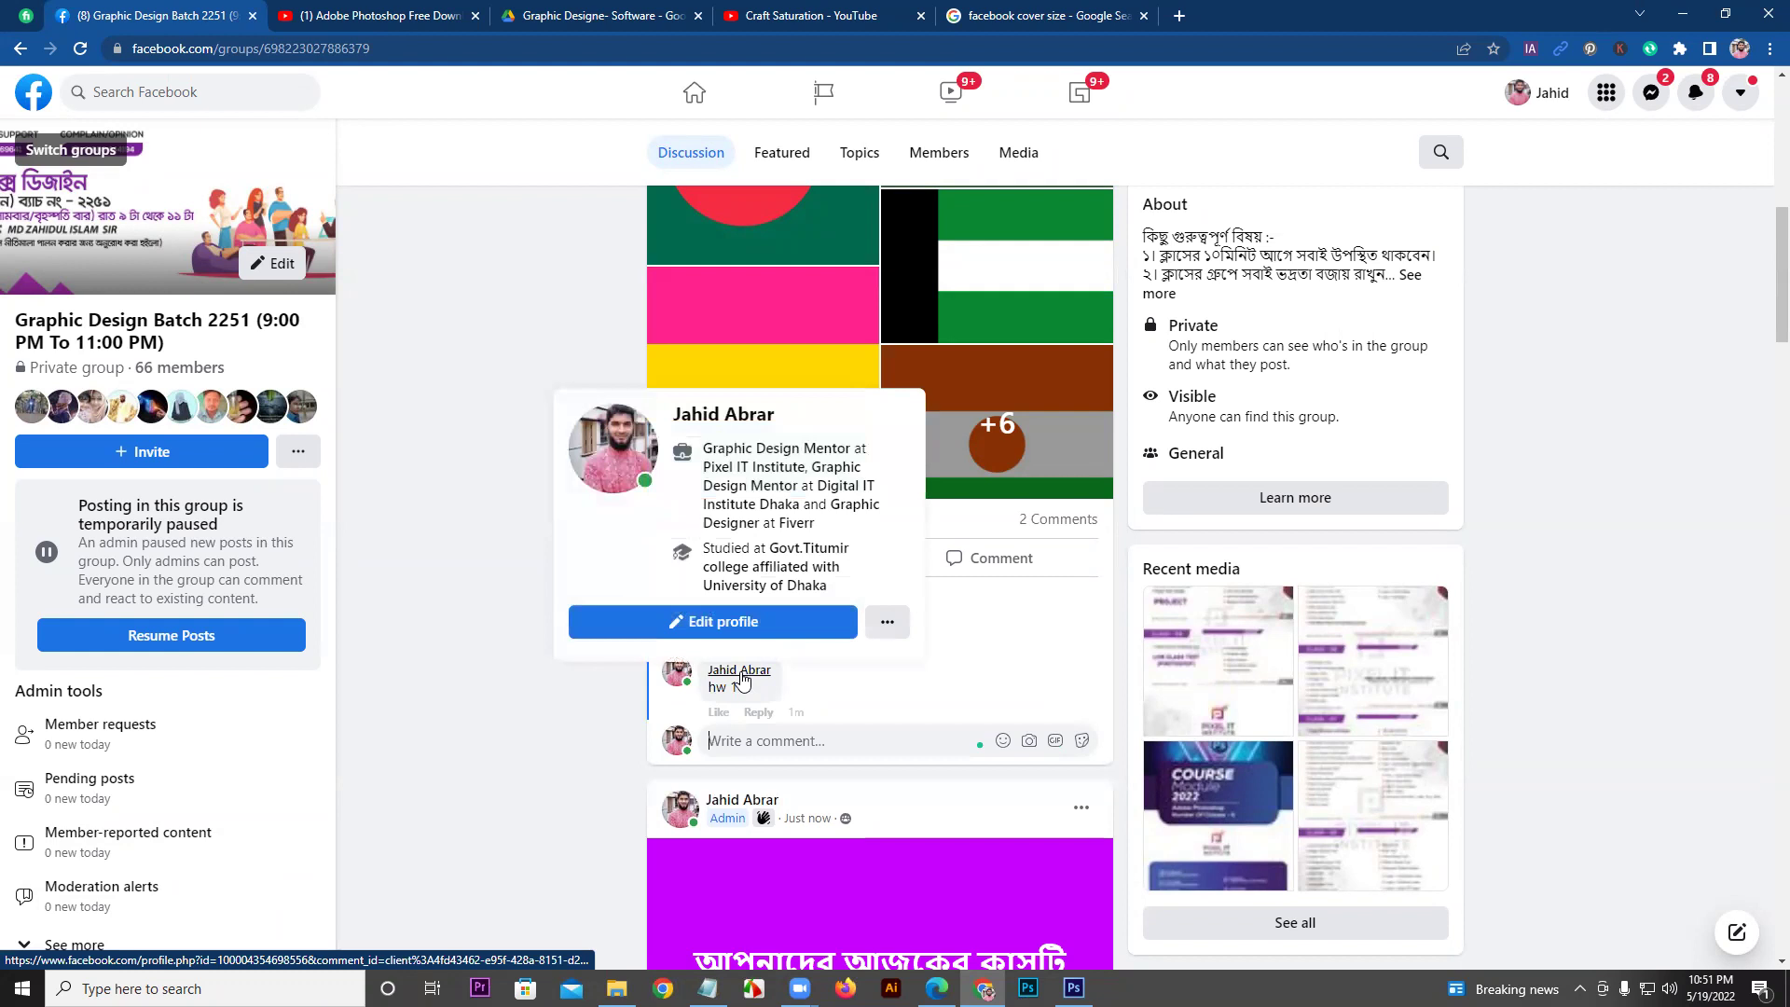
Step: Post a second comment with the Norway flag image attached
{"action": "left_click", "coordinate": [569, 737]}
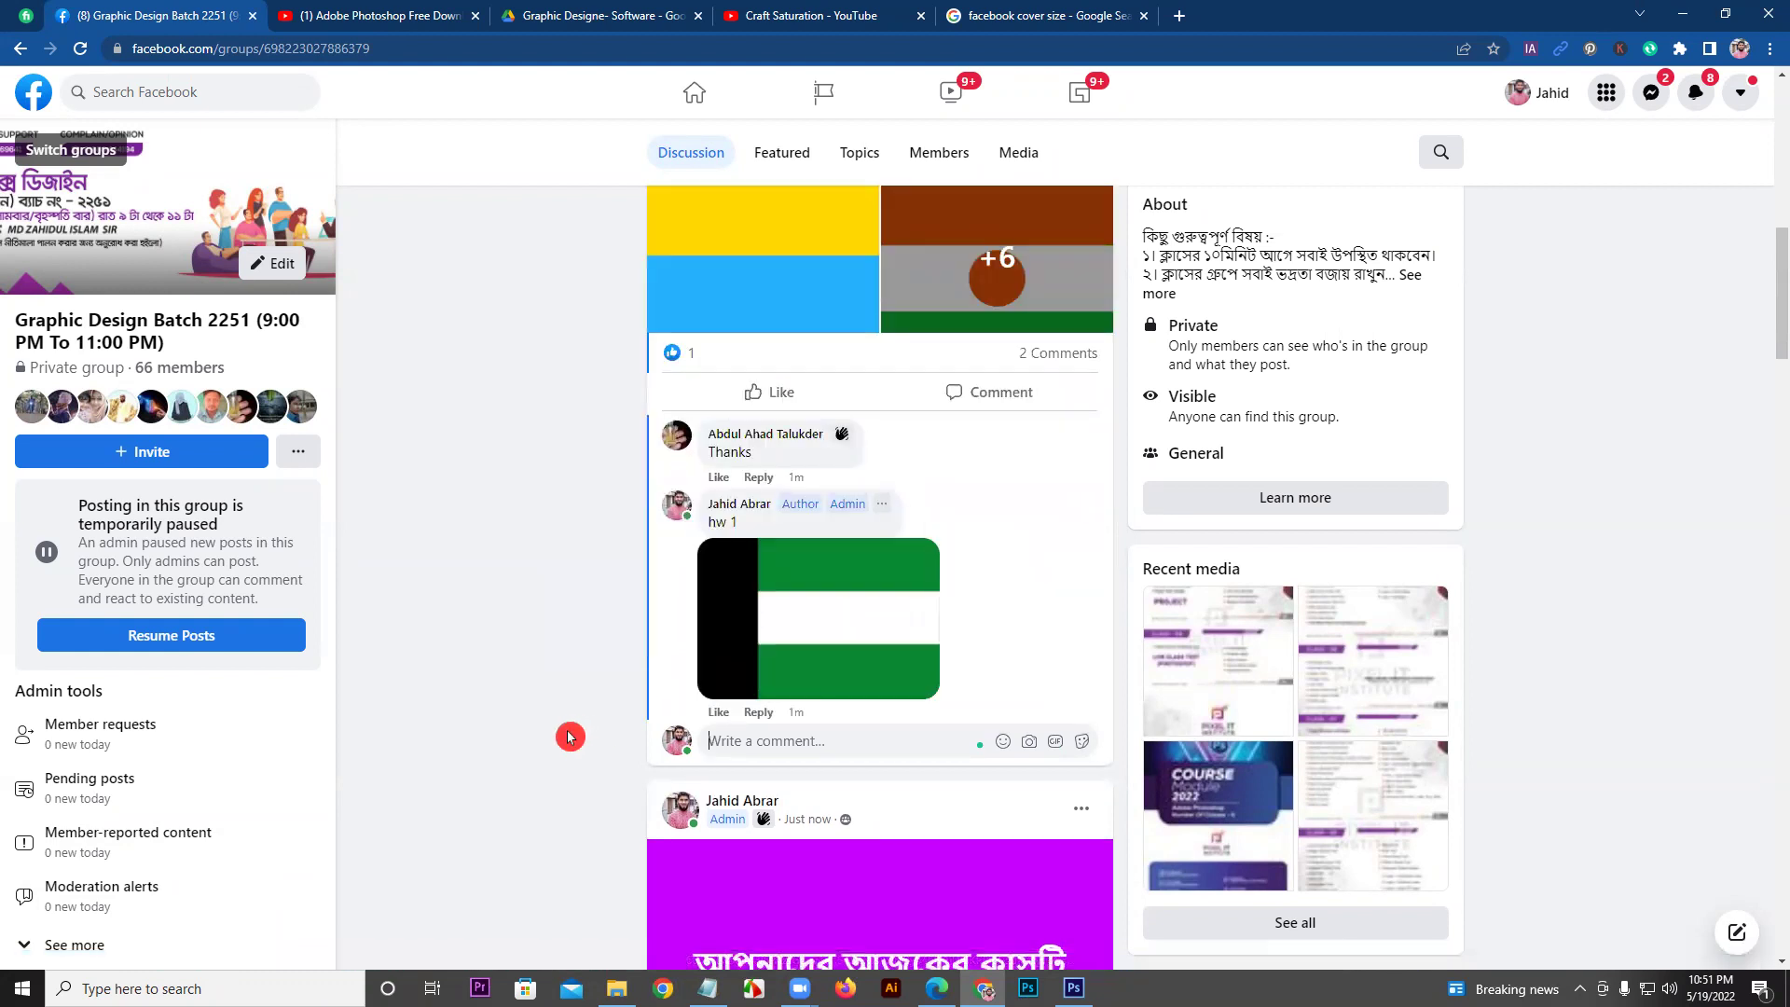
{"action": "left_click", "coordinate": [1028, 740]}
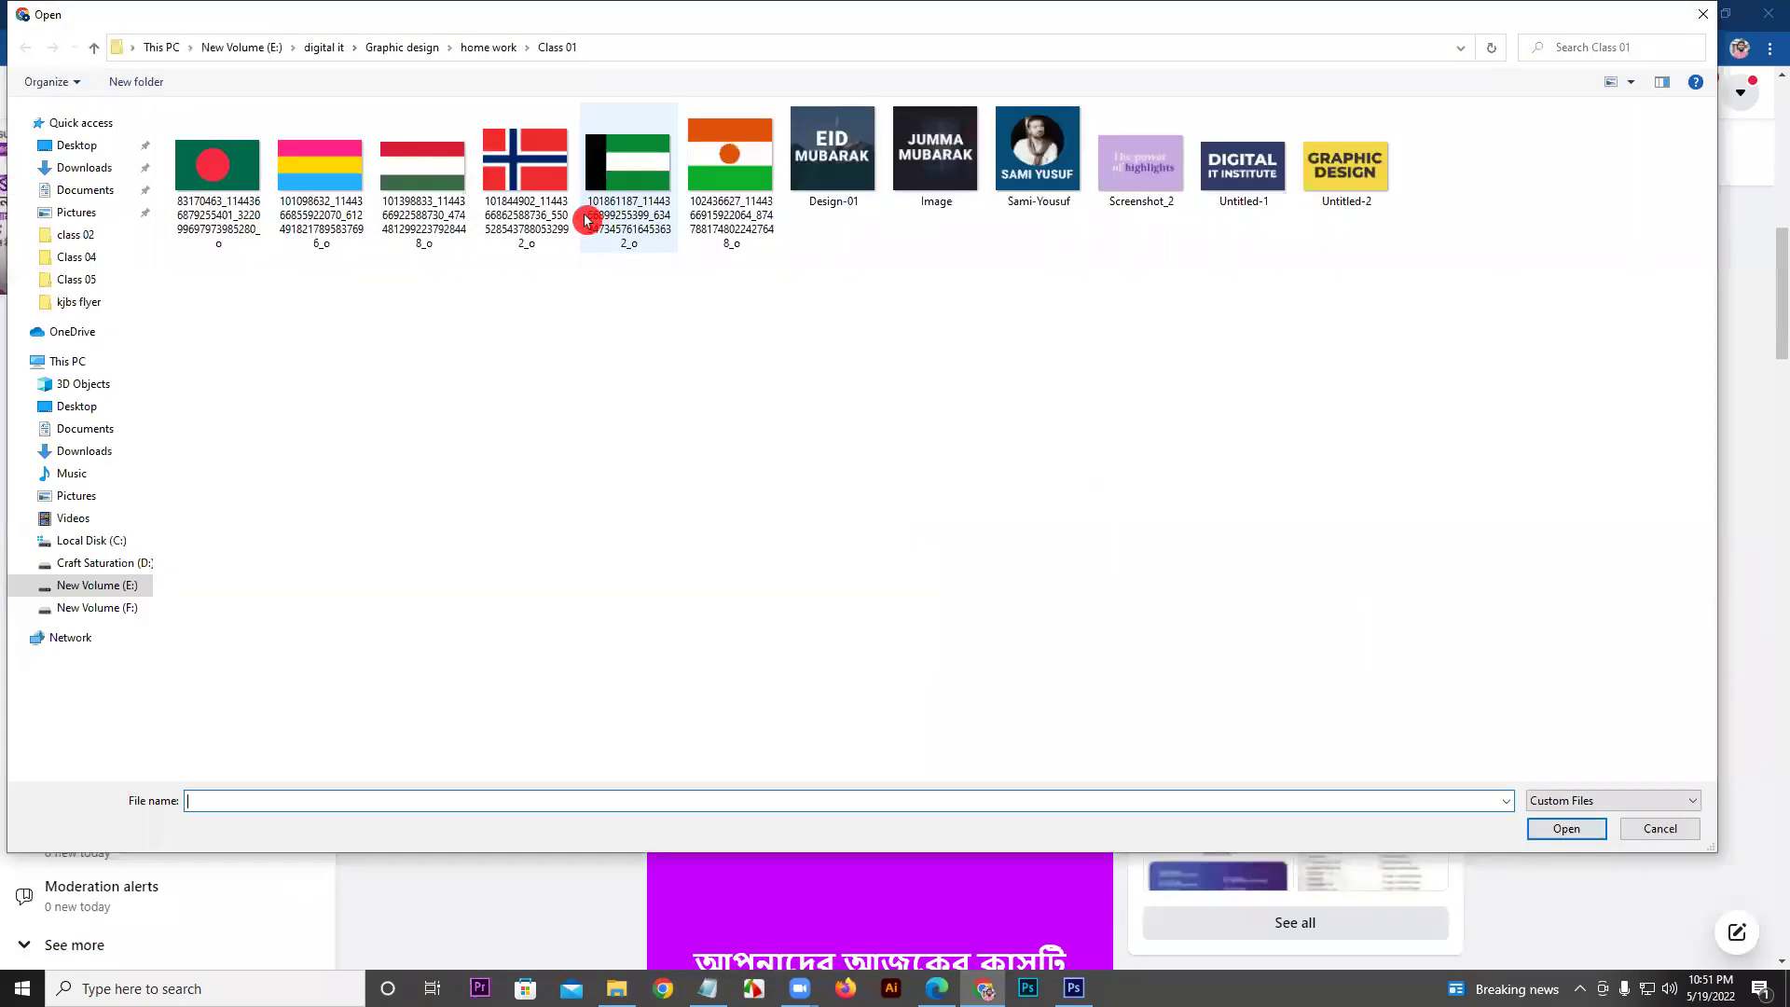
{"action": "left_click", "coordinate": [531, 187]}
{"action": "left_click", "coordinate": [1564, 832]}
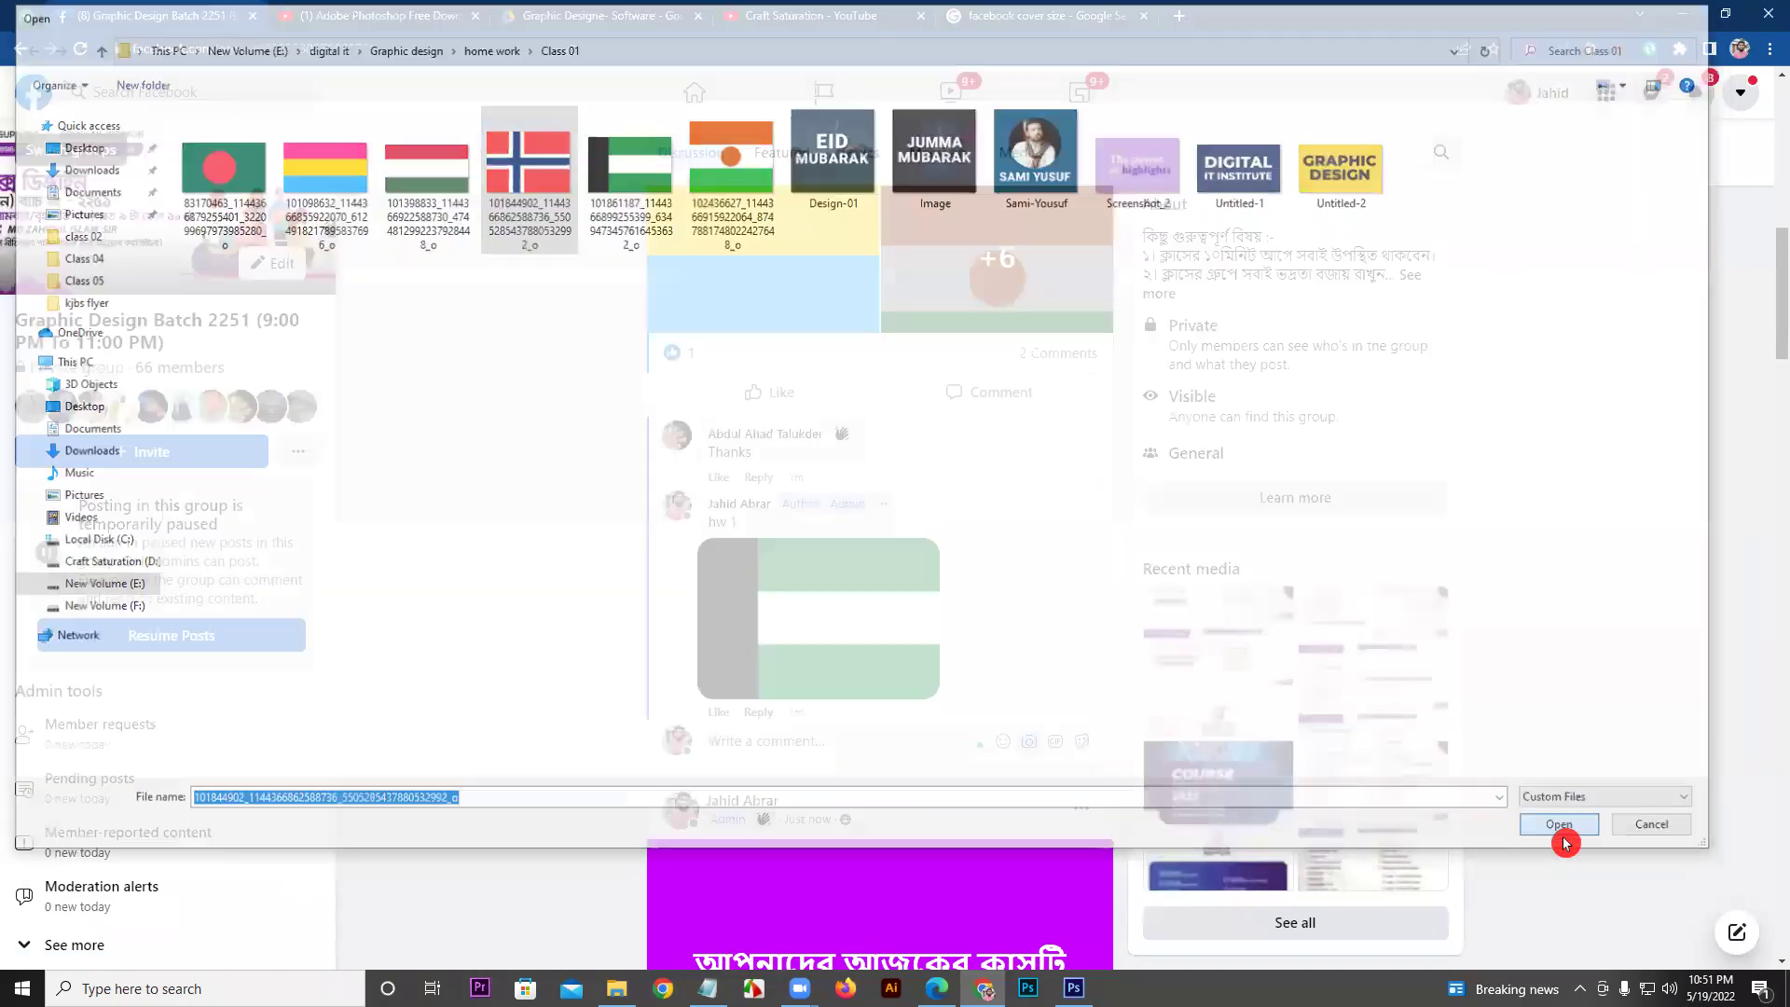
{"action": "key", "text": "Return"}
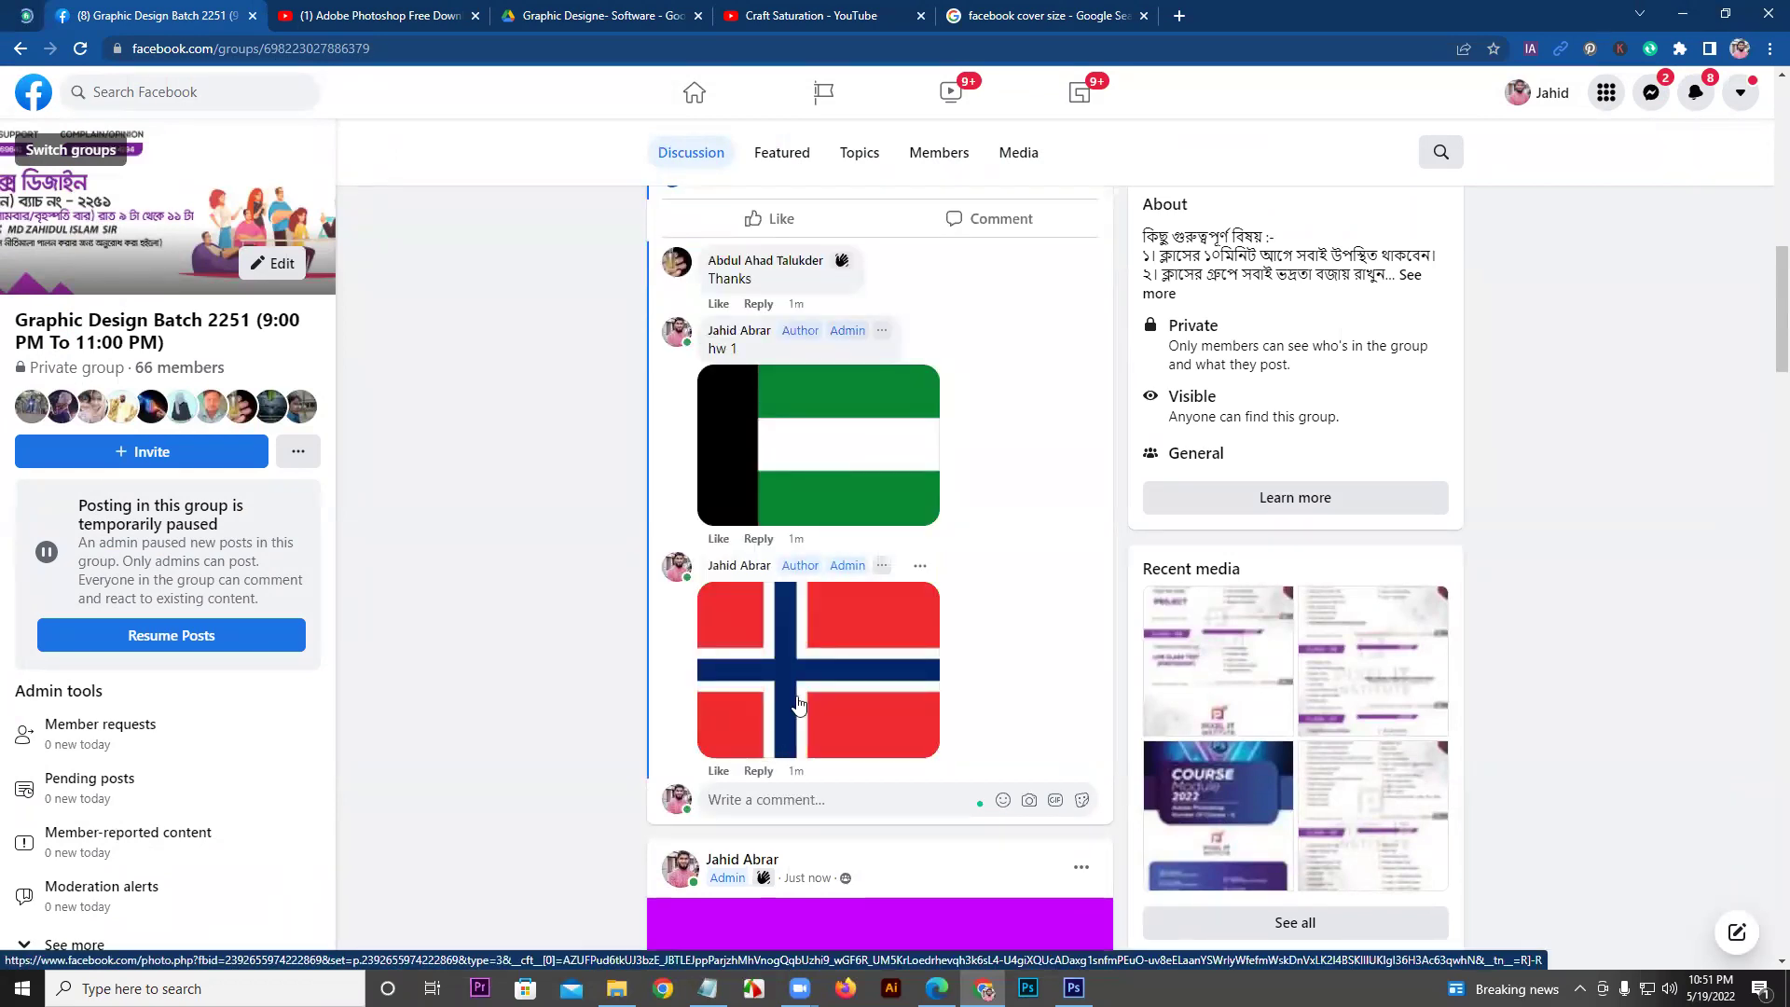
Step: View the Bangladesh flag photo full size, then return to the group feed
{"action": "scroll", "coordinate": [960, 620], "scroll_direction": "up", "scroll_amount": 2}
{"action": "scroll", "coordinate": [960, 618], "scroll_direction": "up", "scroll_amount": 1}
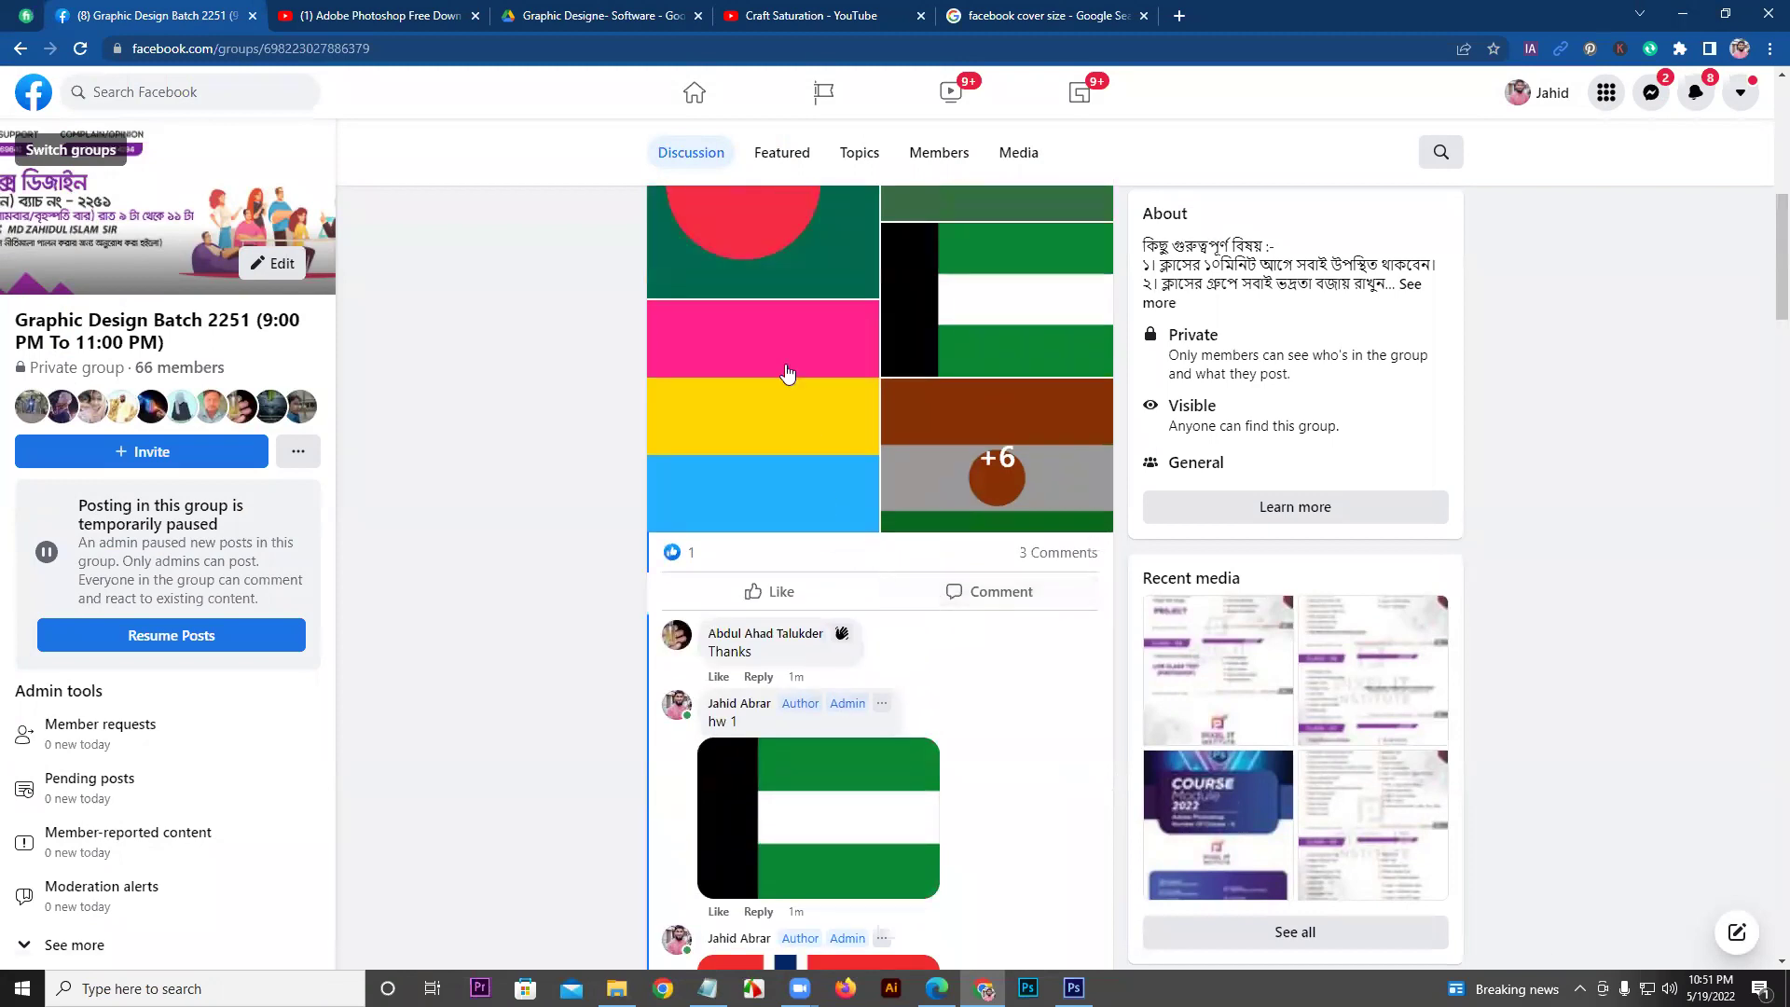
{"action": "left_click", "coordinate": [770, 250]}
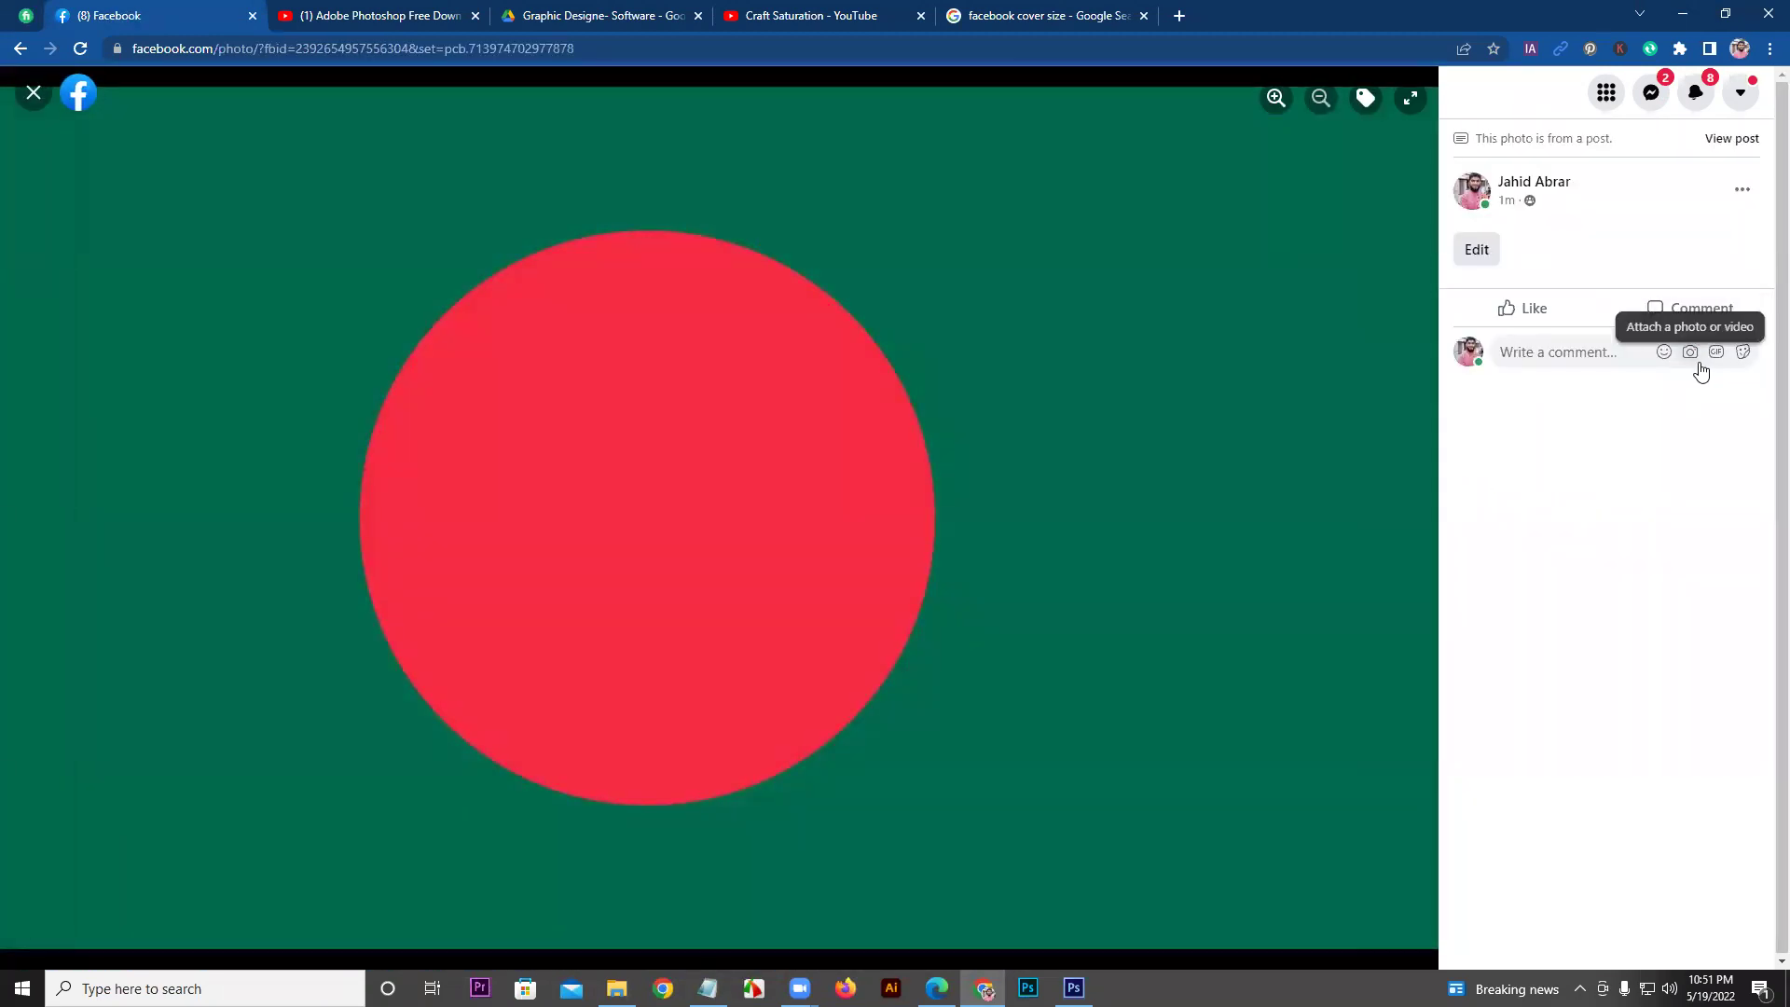
{"action": "left_click", "coordinate": [34, 92]}
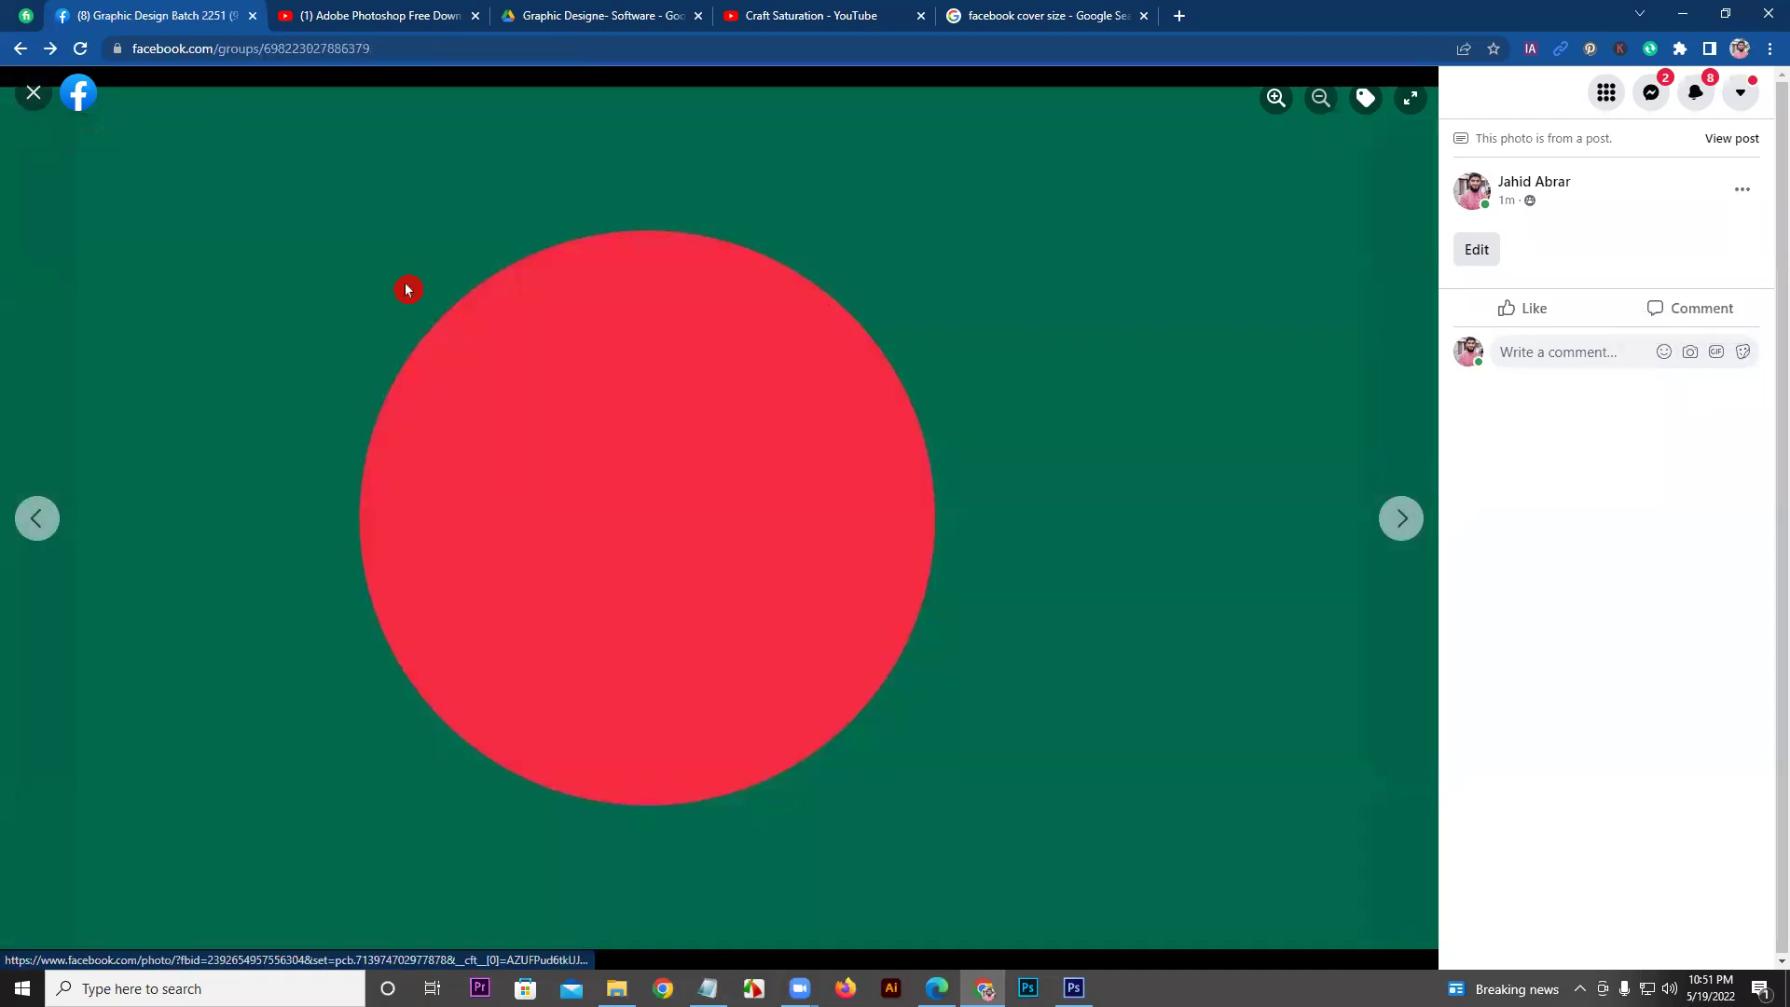
{"action": "mouse_move", "coordinate": [847, 634]}
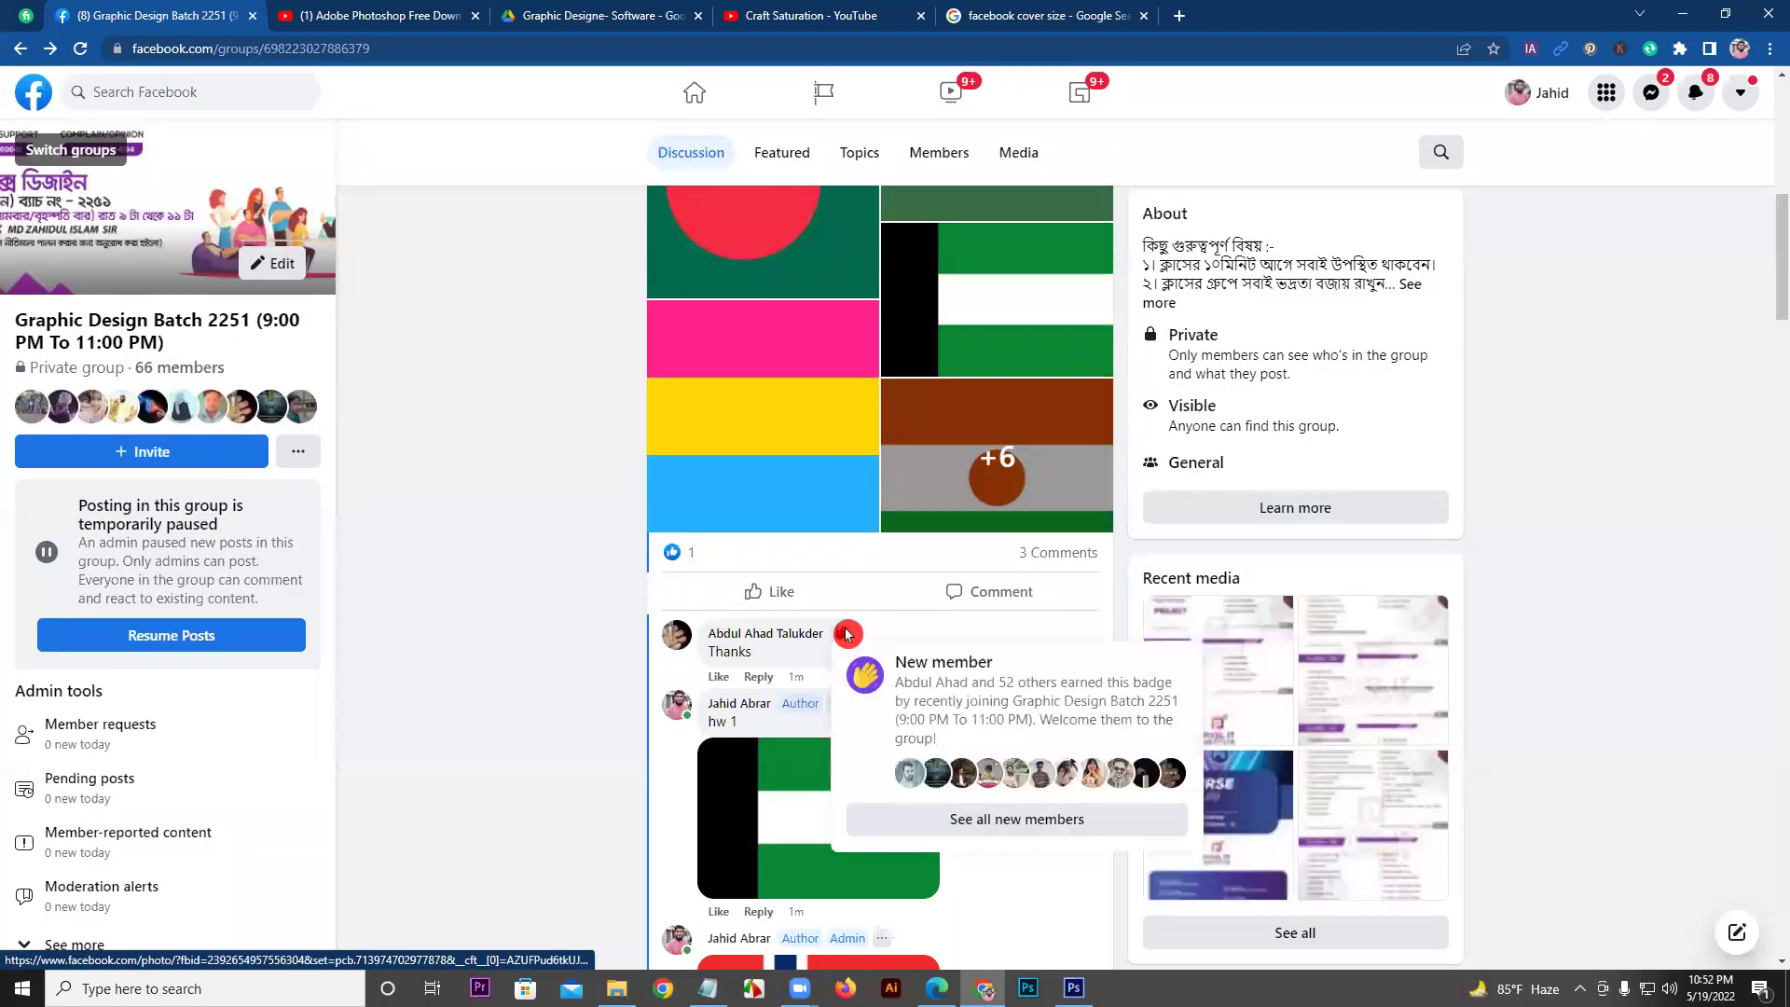
{"action": "scroll", "coordinate": [847, 634], "scroll_direction": "down", "scroll_amount": 2}
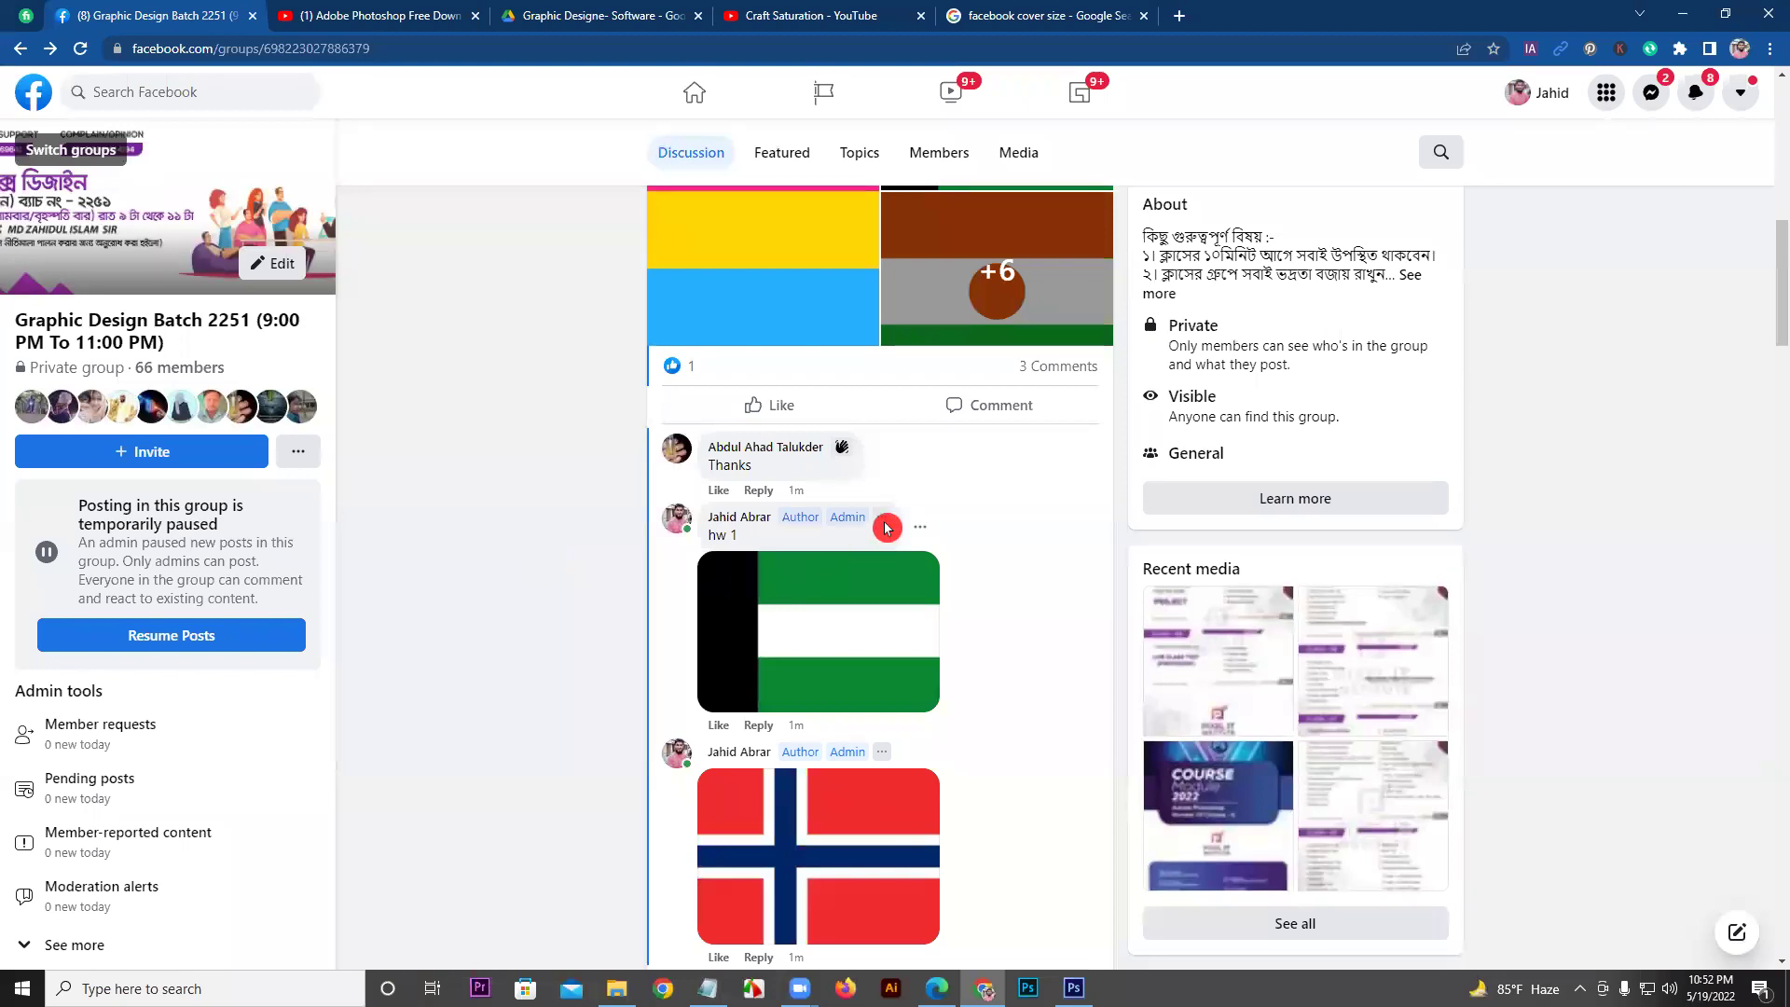
Step: Delete the hw 1 comment and the Norway flag comment, confirming each deletion
{"action": "left_click", "coordinate": [919, 528]}
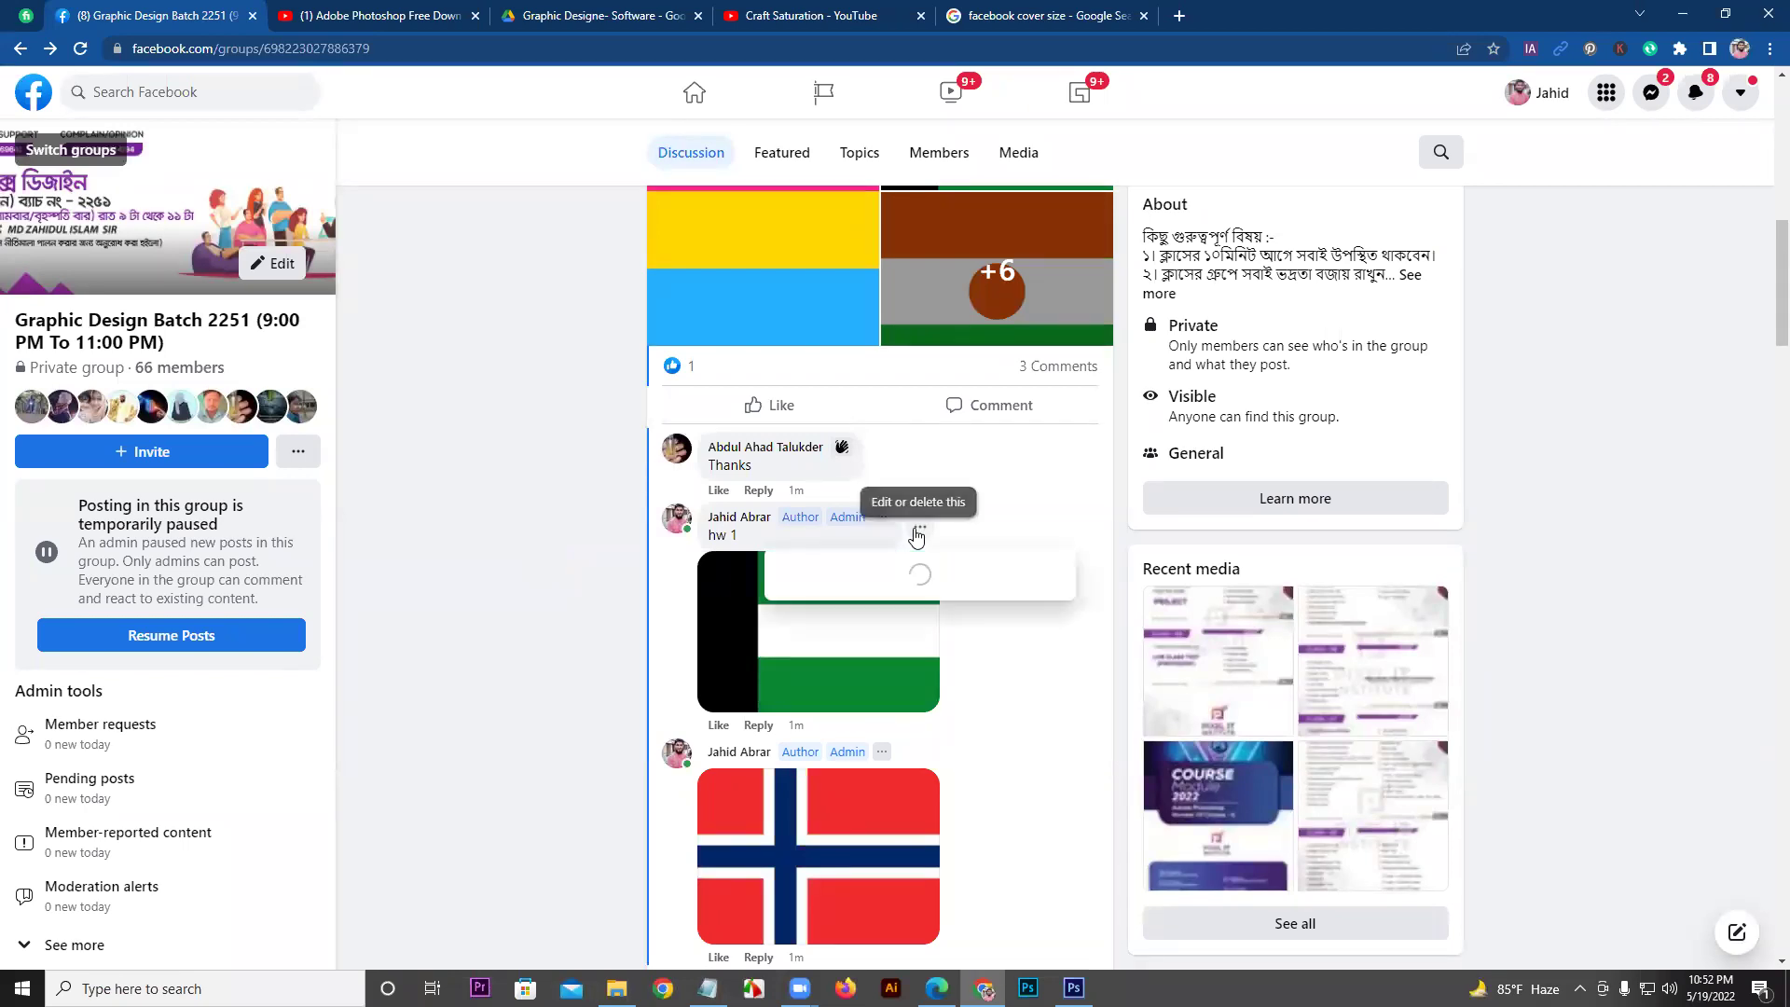
{"action": "left_click", "coordinate": [817, 606]}
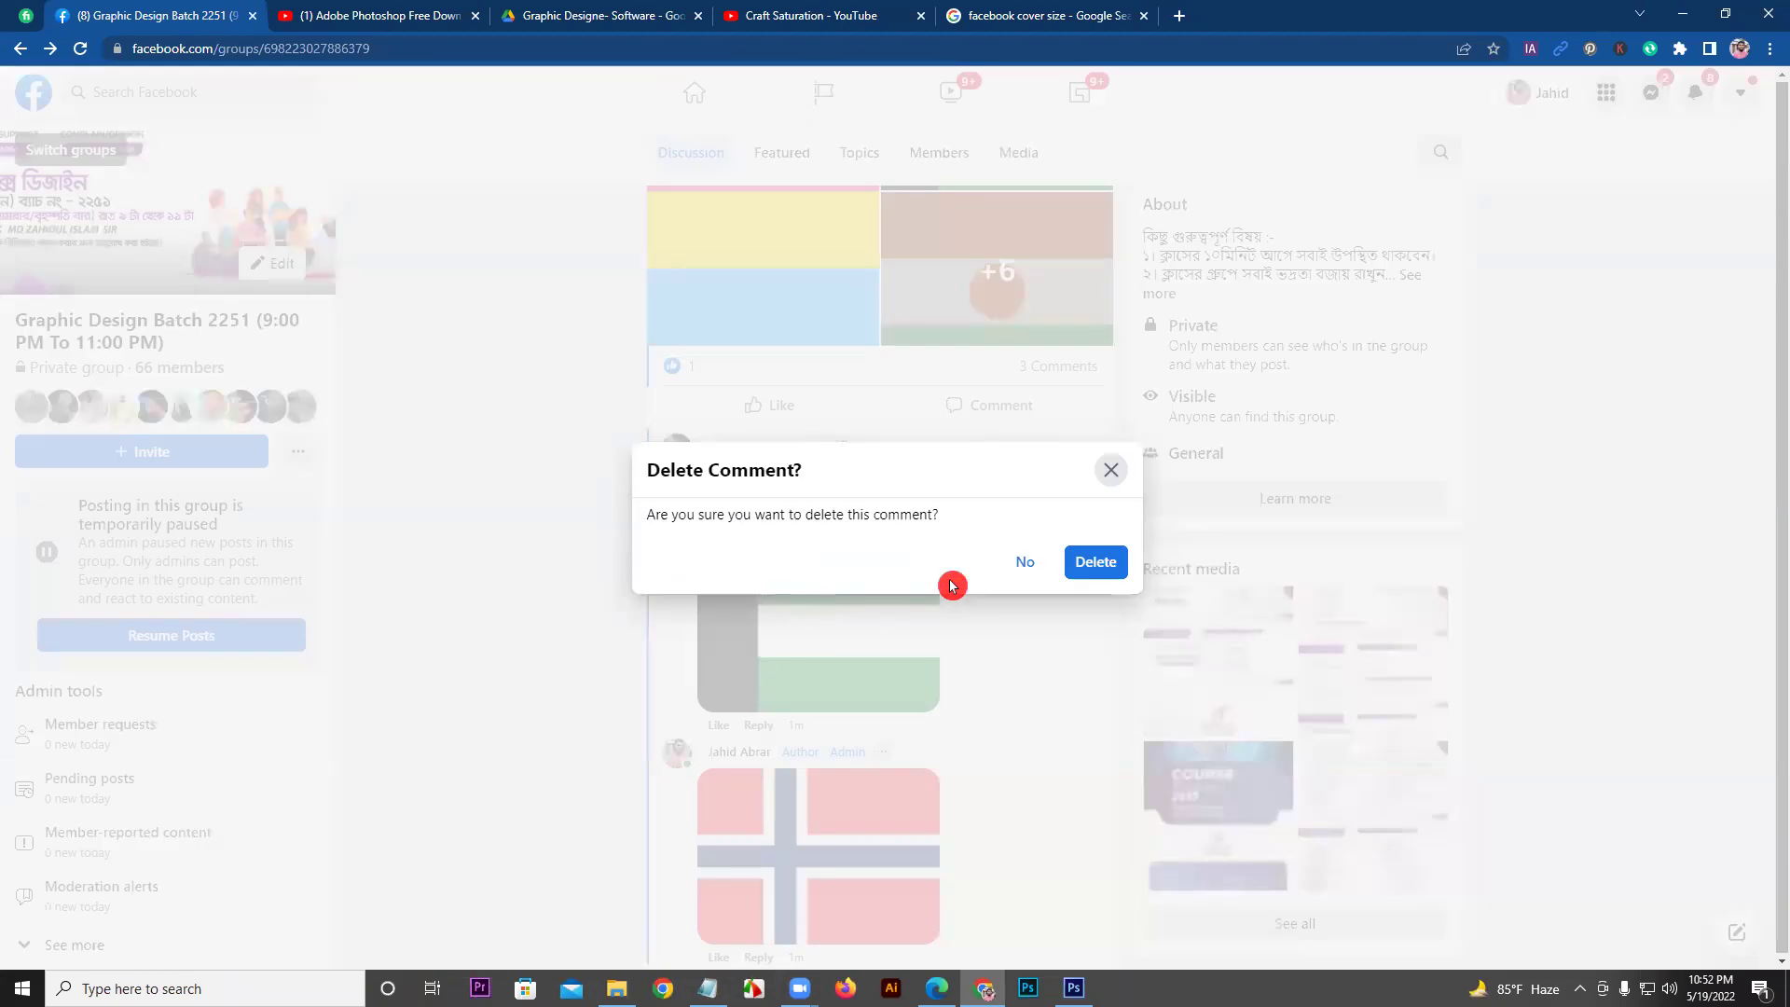
{"action": "left_click", "coordinate": [1086, 571]}
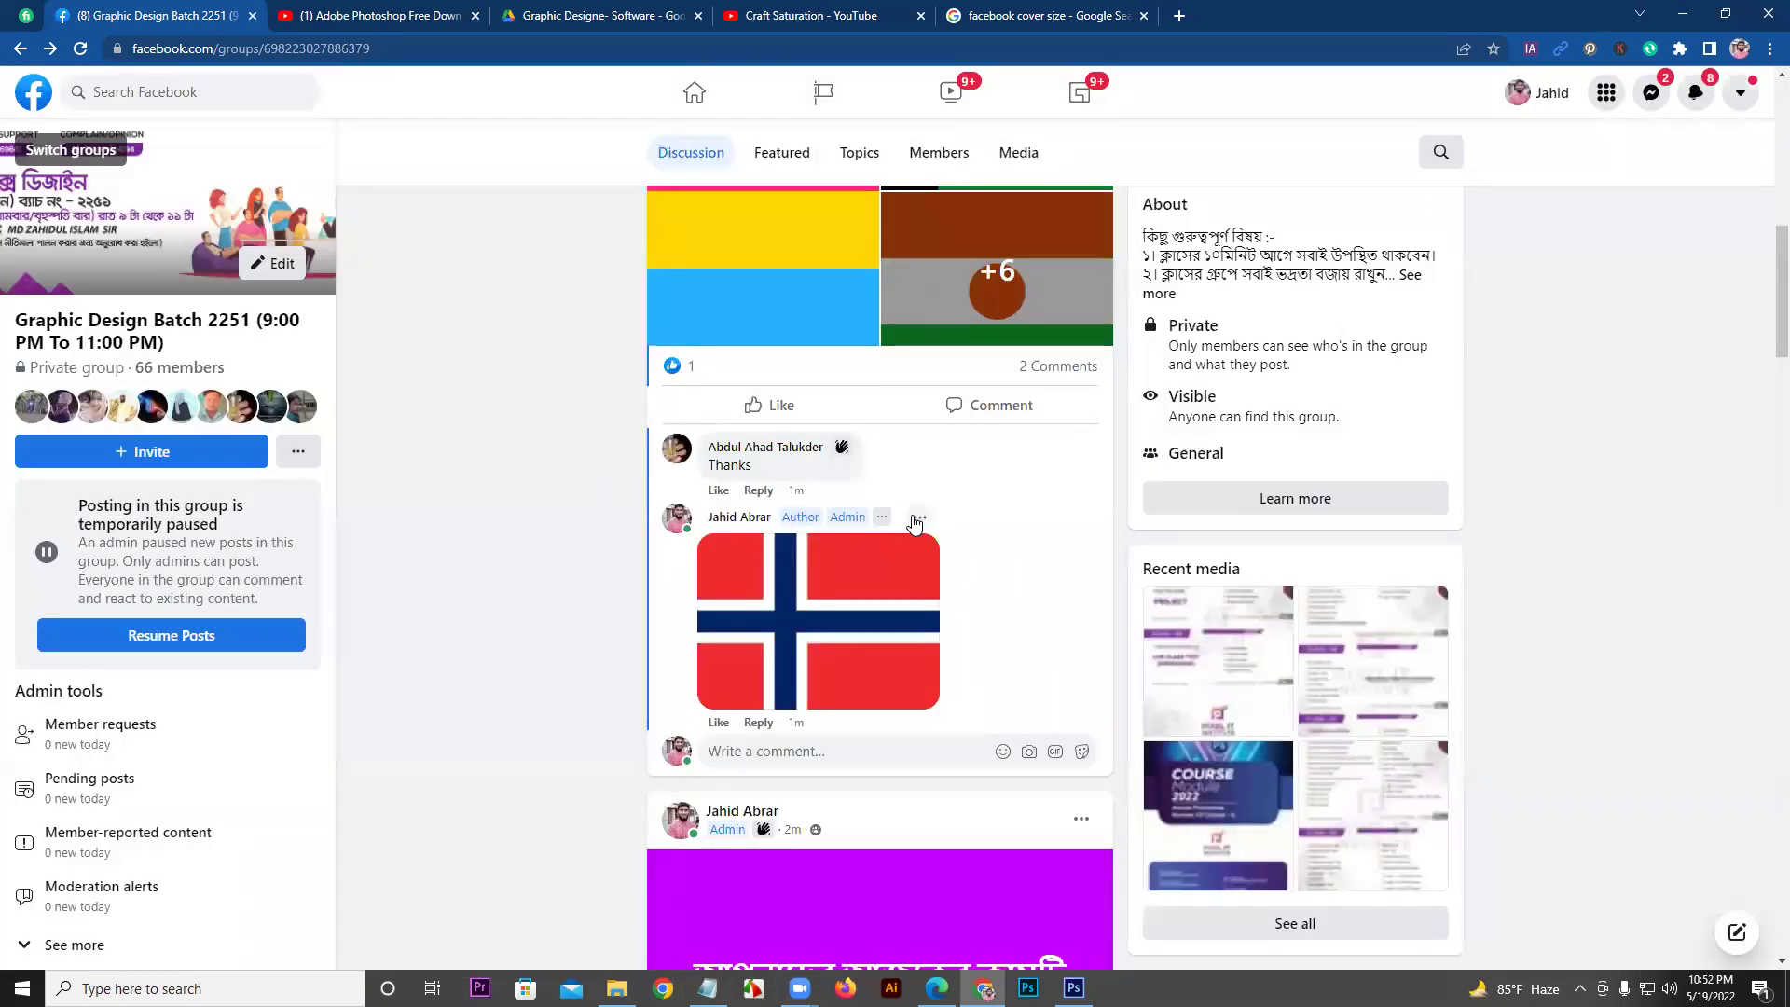
{"action": "left_click", "coordinate": [920, 518]}
{"action": "left_click", "coordinate": [918, 597]}
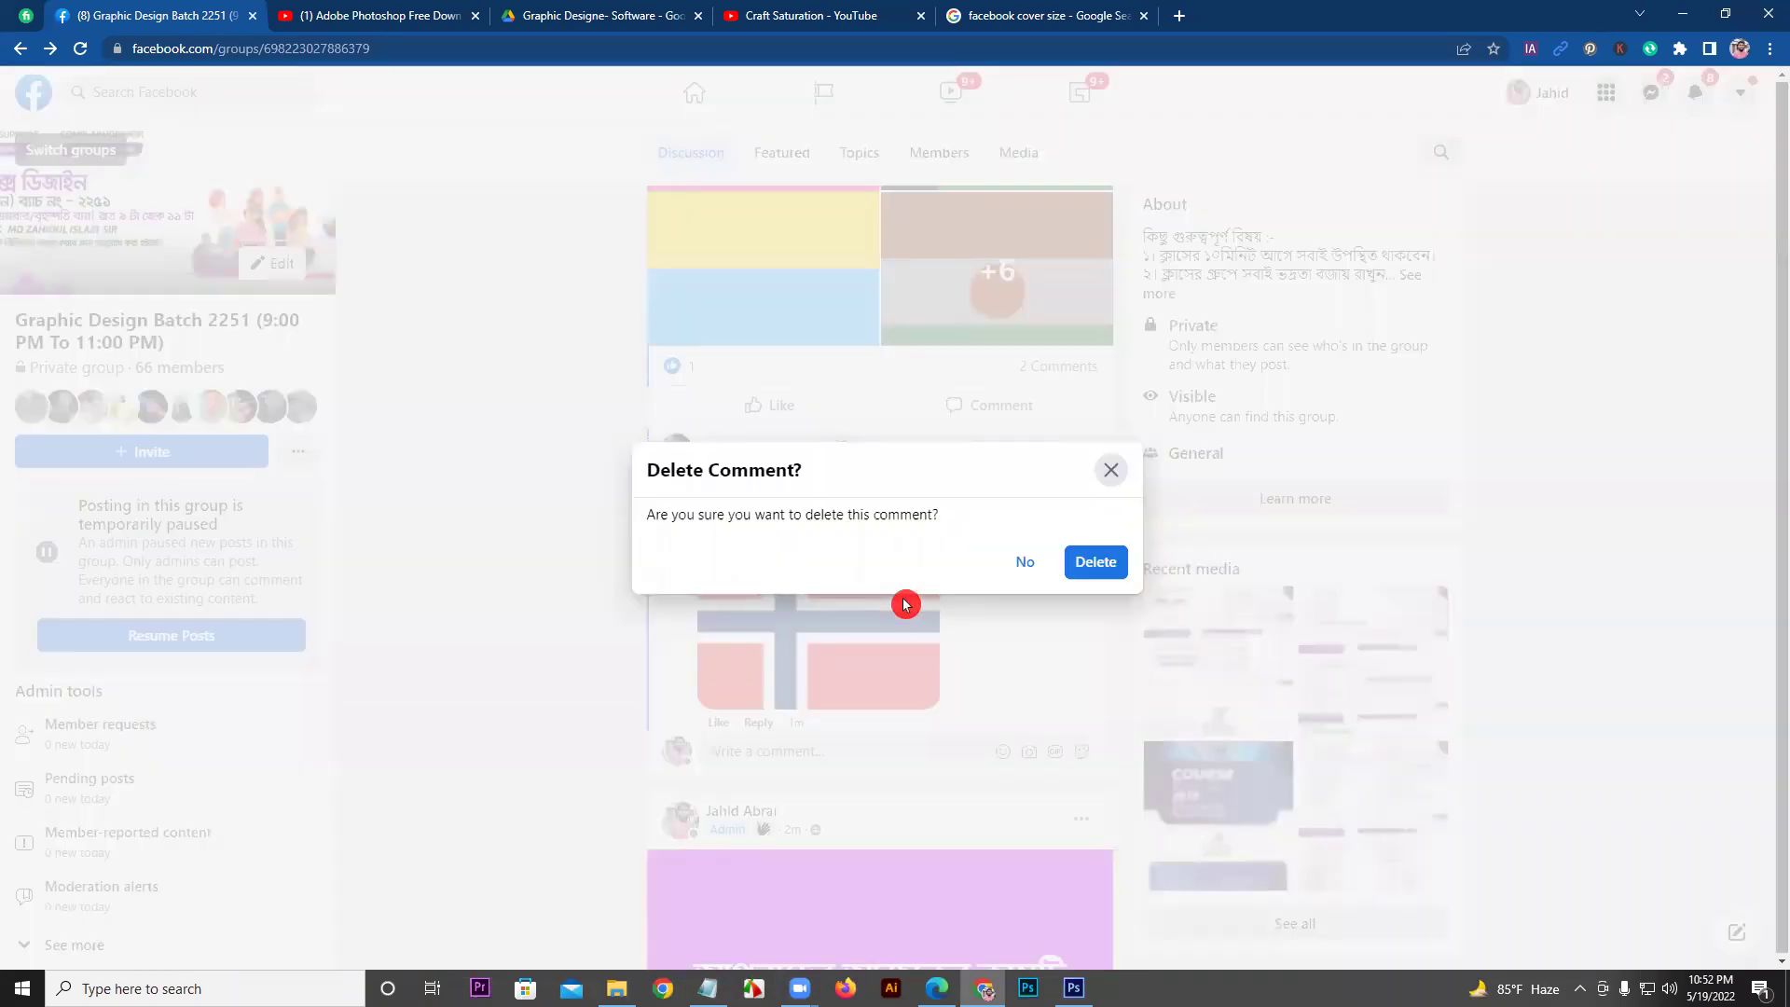
{"action": "left_click", "coordinate": [1094, 563]}
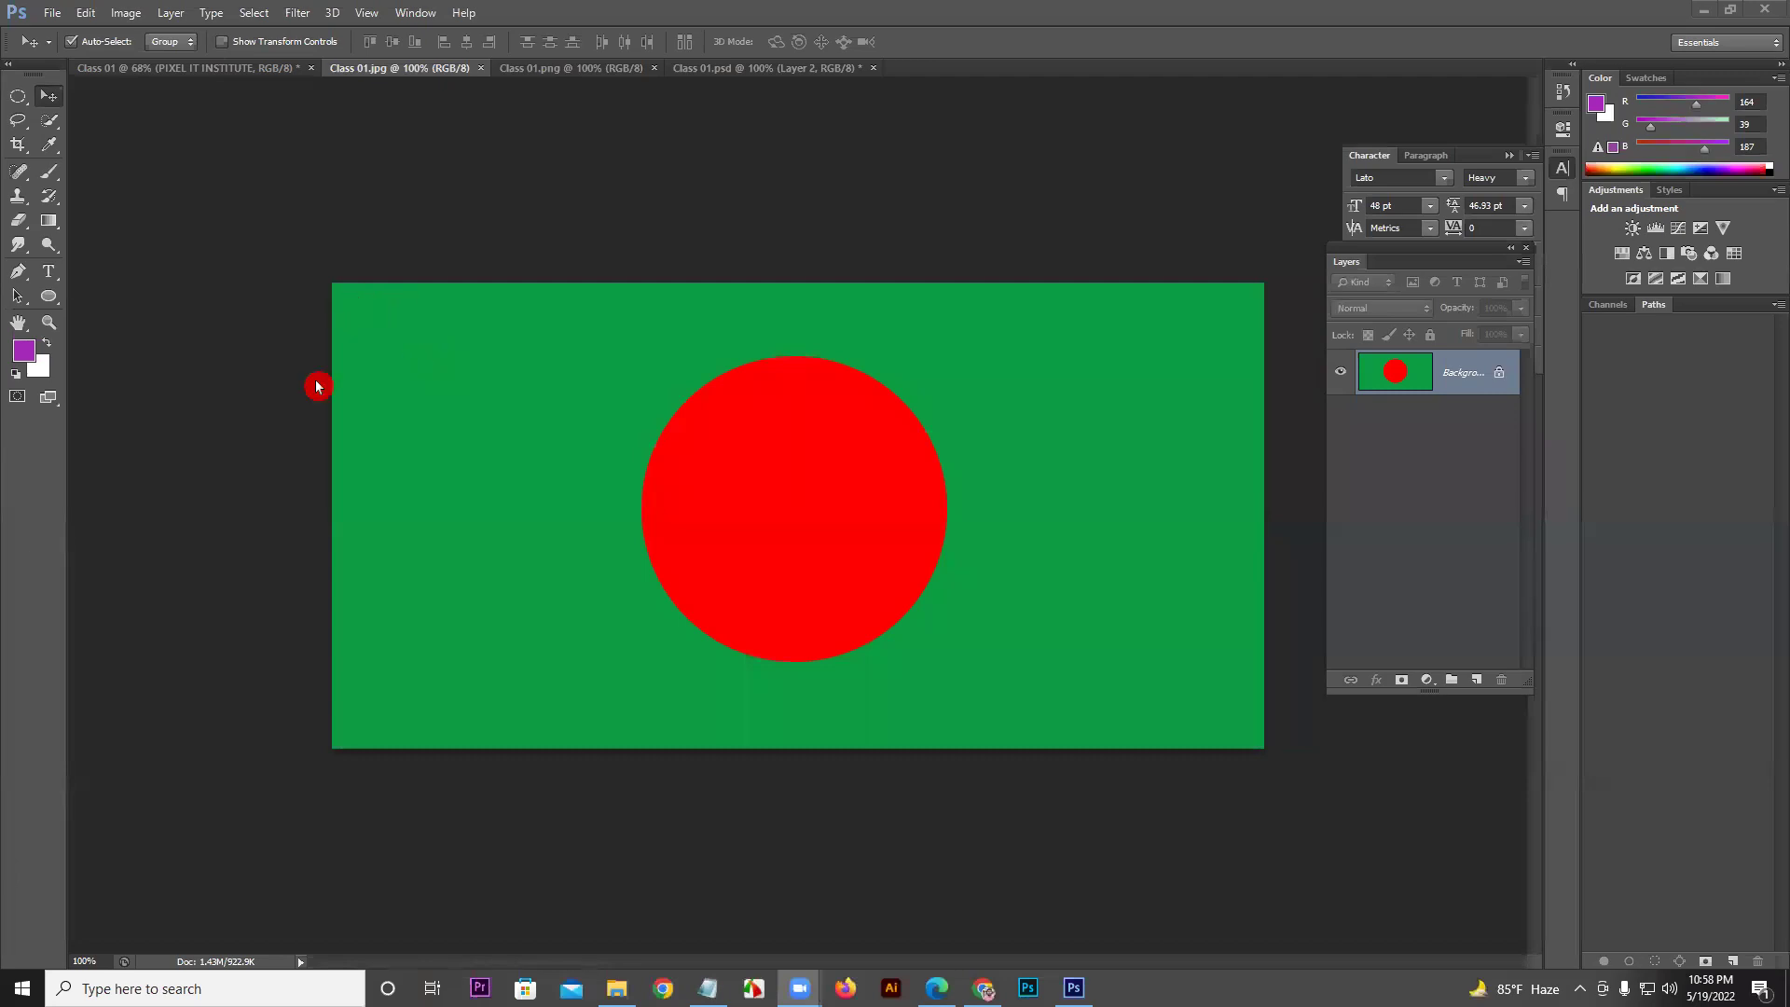
Step: Switch to Photoshop and bring up File > Open at This PC
{"action": "left_click", "coordinate": [1148, 630]}
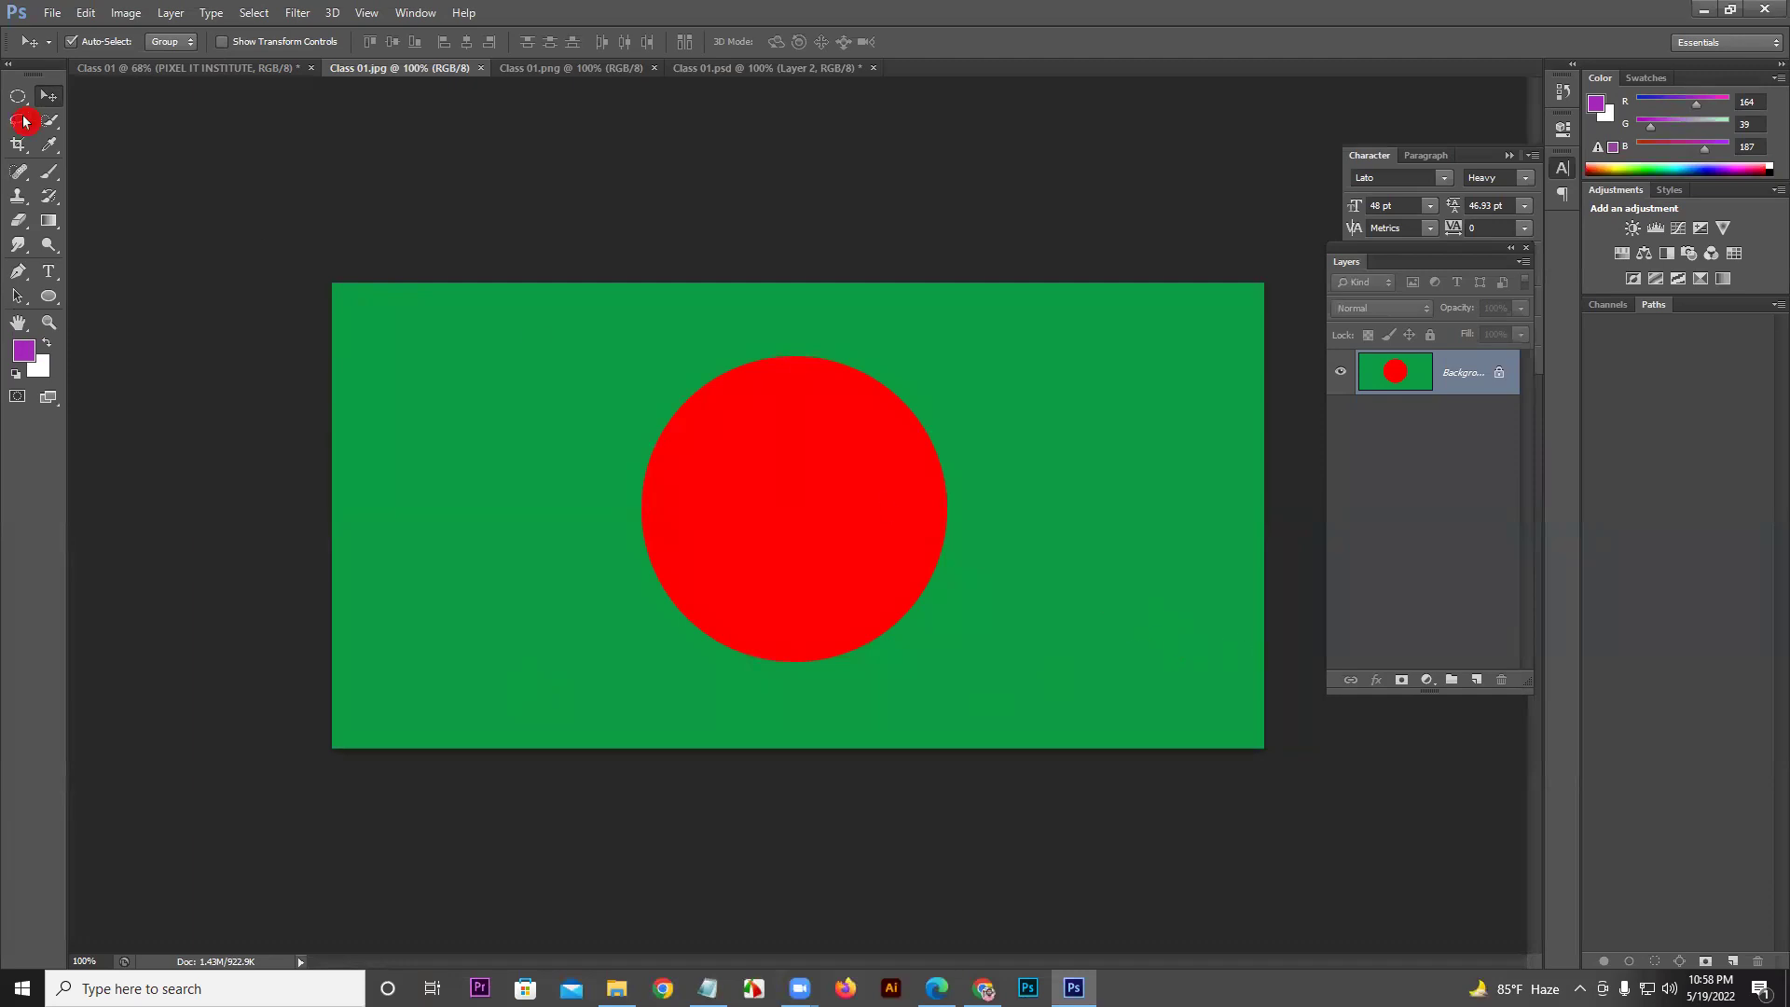
{"action": "left_click", "coordinate": [52, 14]}
{"action": "left_click", "coordinate": [52, 52]}
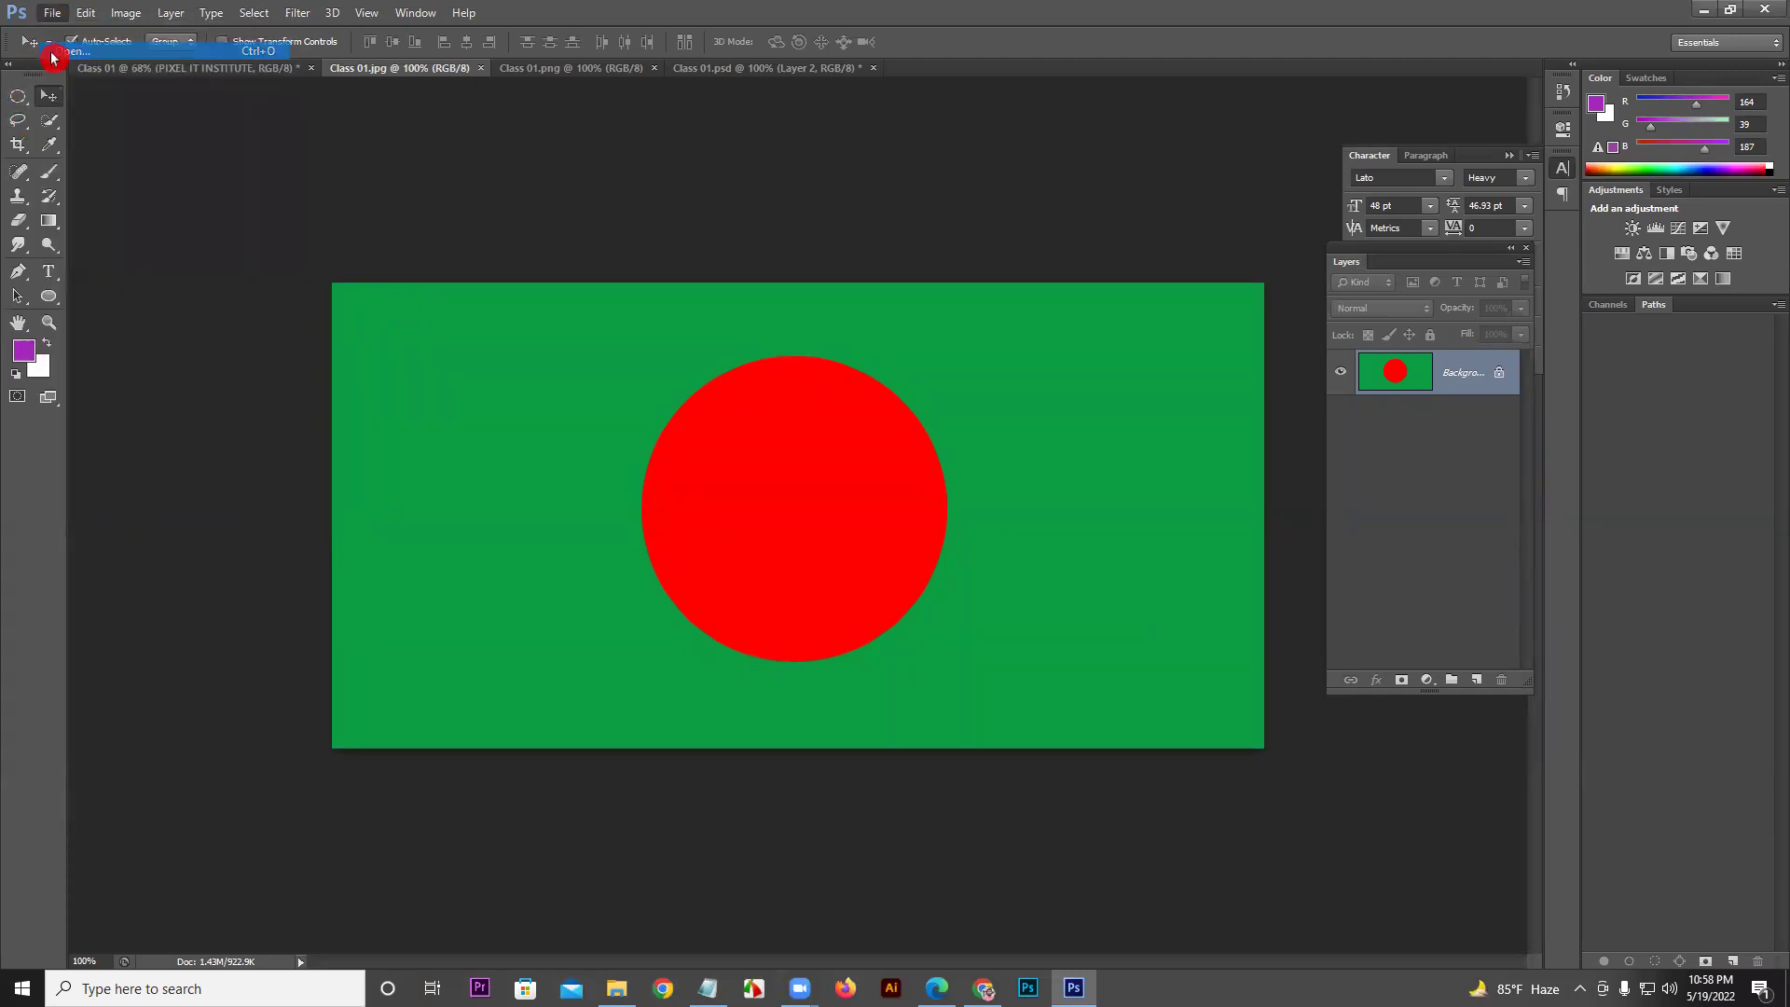
{"action": "left_click", "coordinate": [685, 396]}
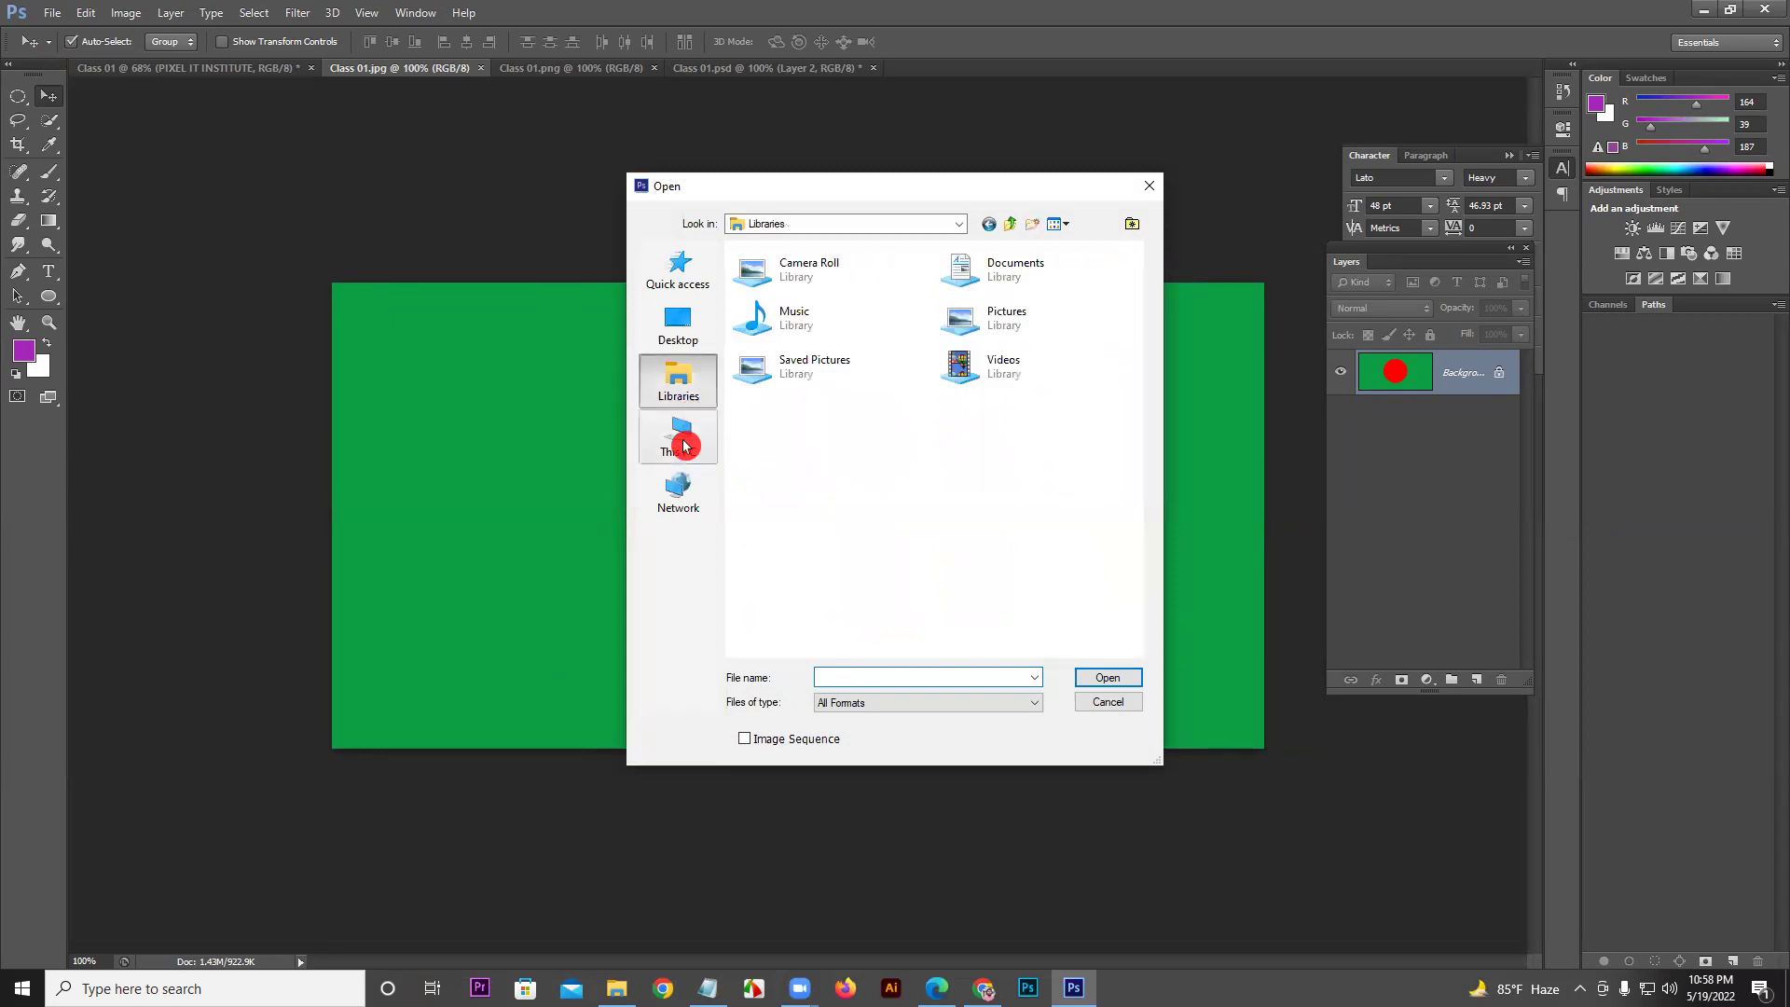
{"action": "left_click", "coordinate": [680, 437]}
Step: Open landscap_design_copy_4x from E:\digital it\Graphic design\class 03
{"action": "scroll", "coordinate": [939, 584], "scroll_direction": "down", "scroll_amount": 5}
{"action": "double_click", "coordinate": [867, 573]}
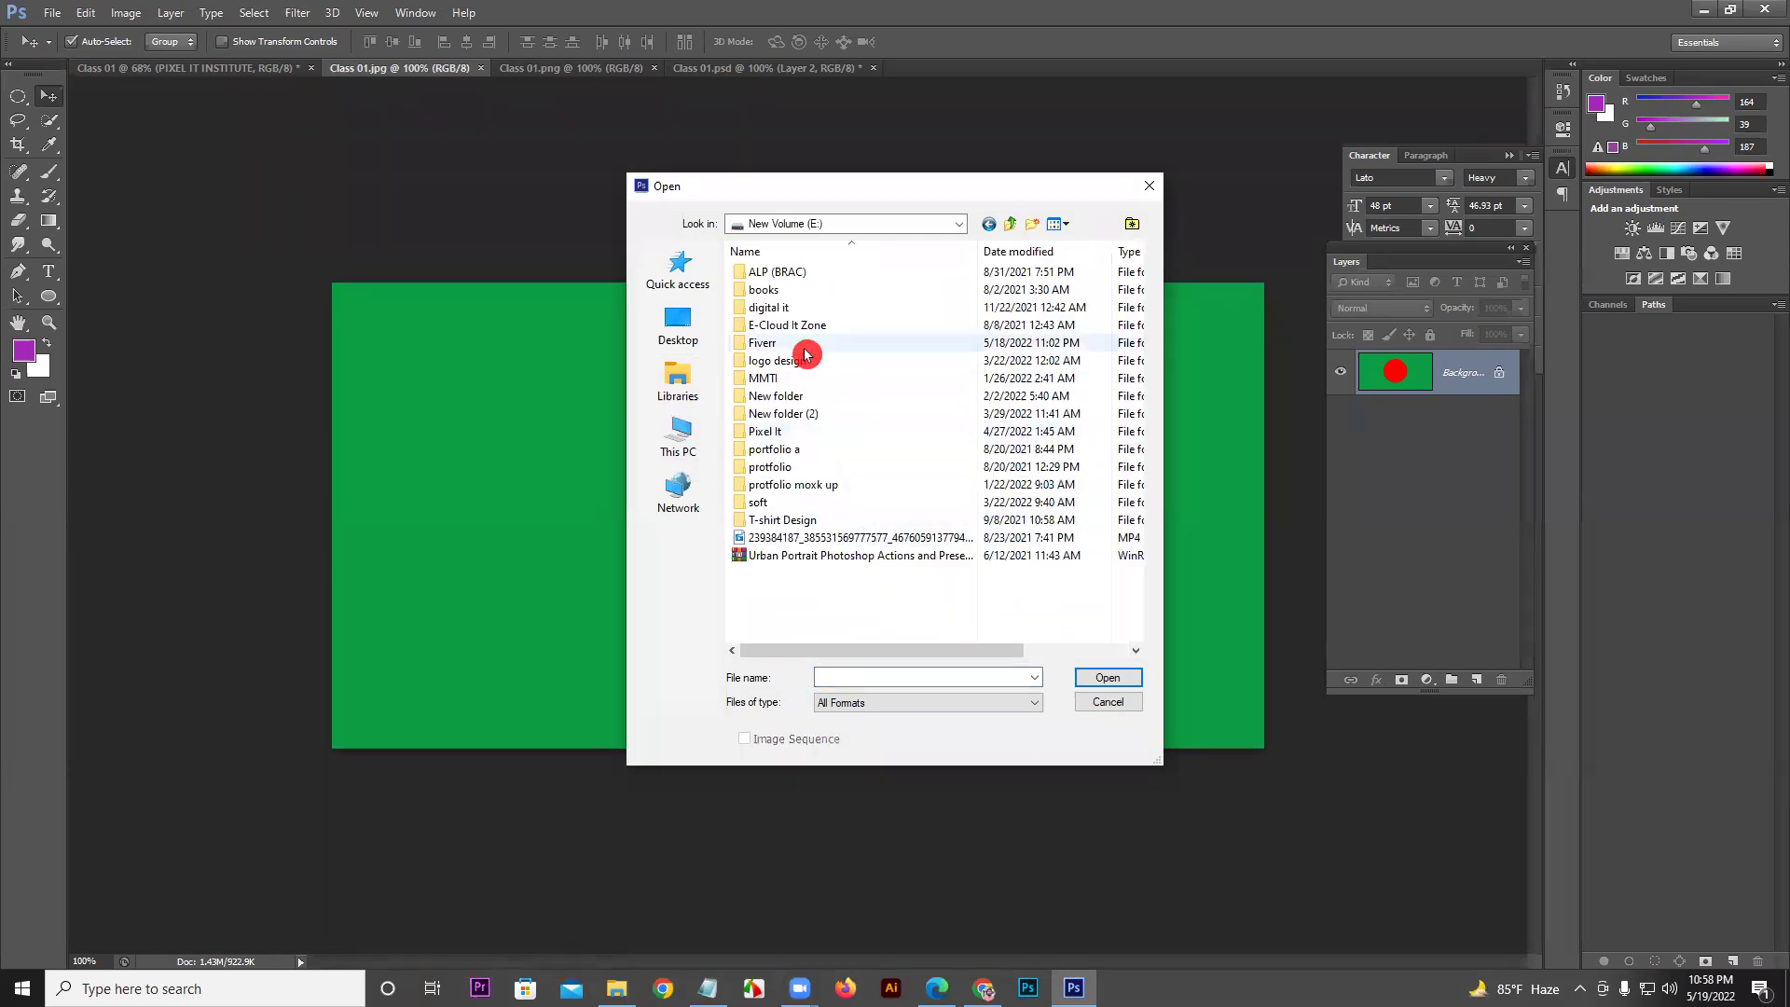
{"action": "double_click", "coordinate": [772, 307]}
{"action": "left_click", "coordinate": [782, 309]}
{"action": "double_click", "coordinate": [782, 309]}
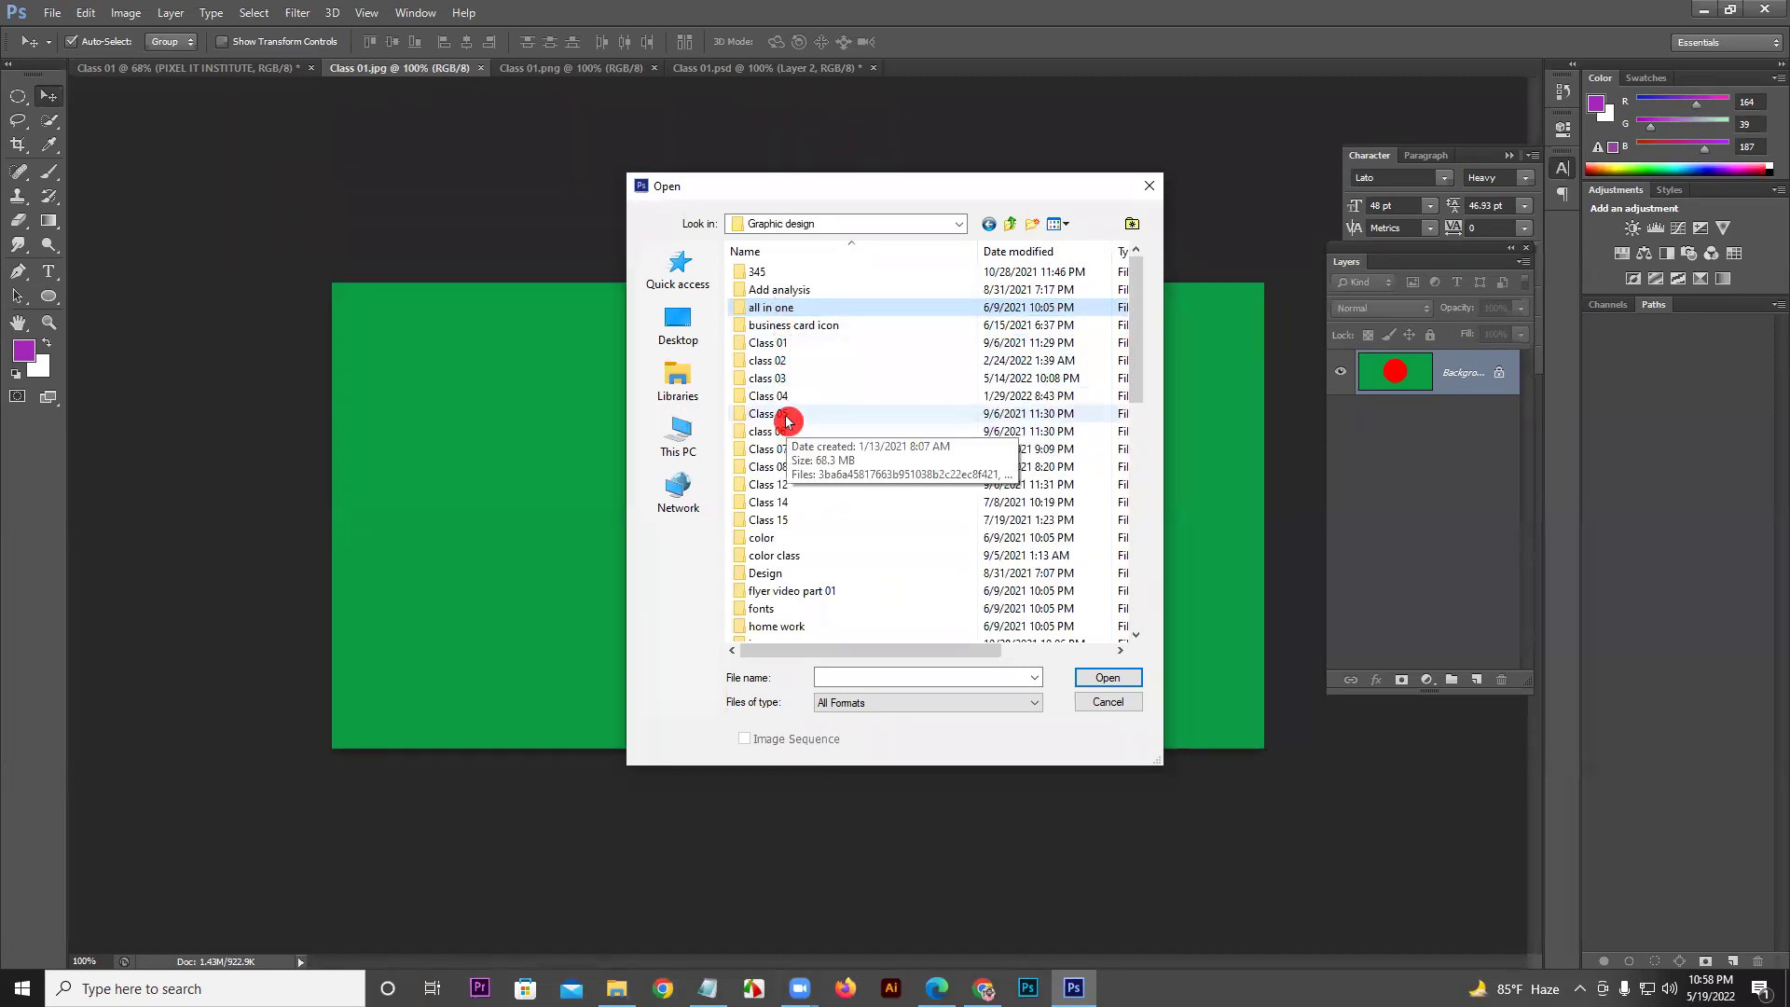
{"action": "double_click", "coordinate": [779, 377]}
{"action": "scroll", "coordinate": [1026, 508], "scroll_direction": "down", "scroll_amount": 10}
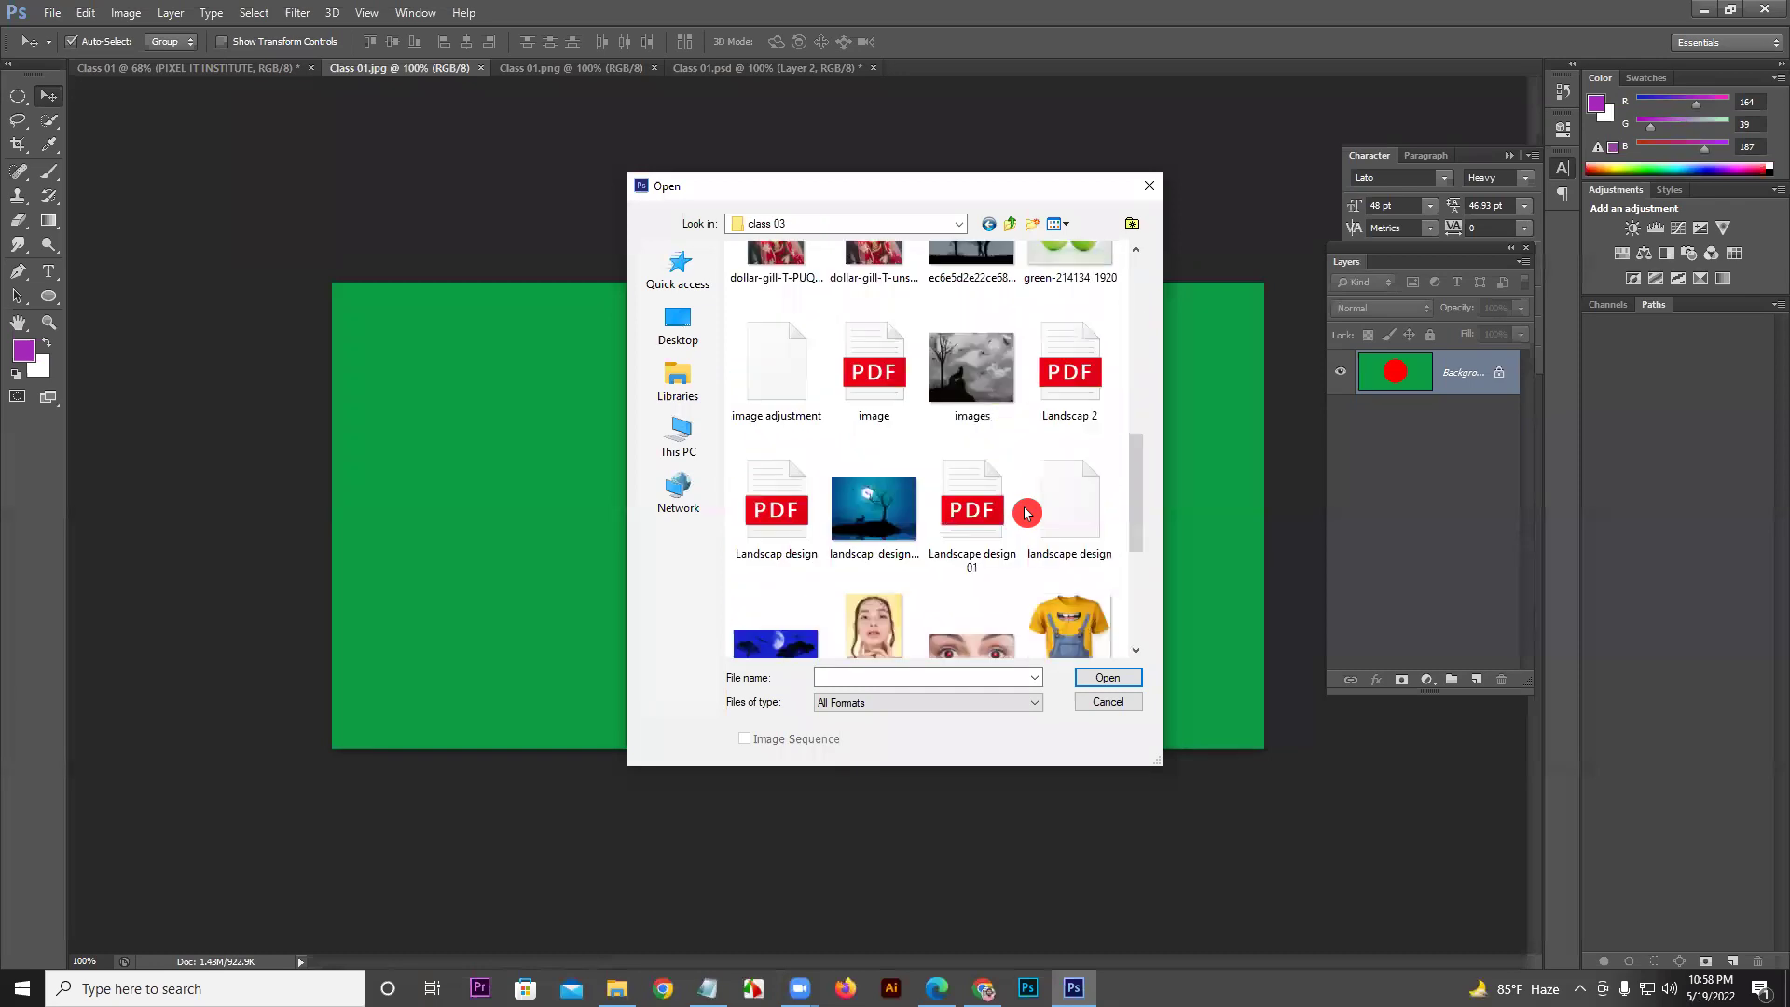
{"action": "left_click", "coordinate": [911, 338]}
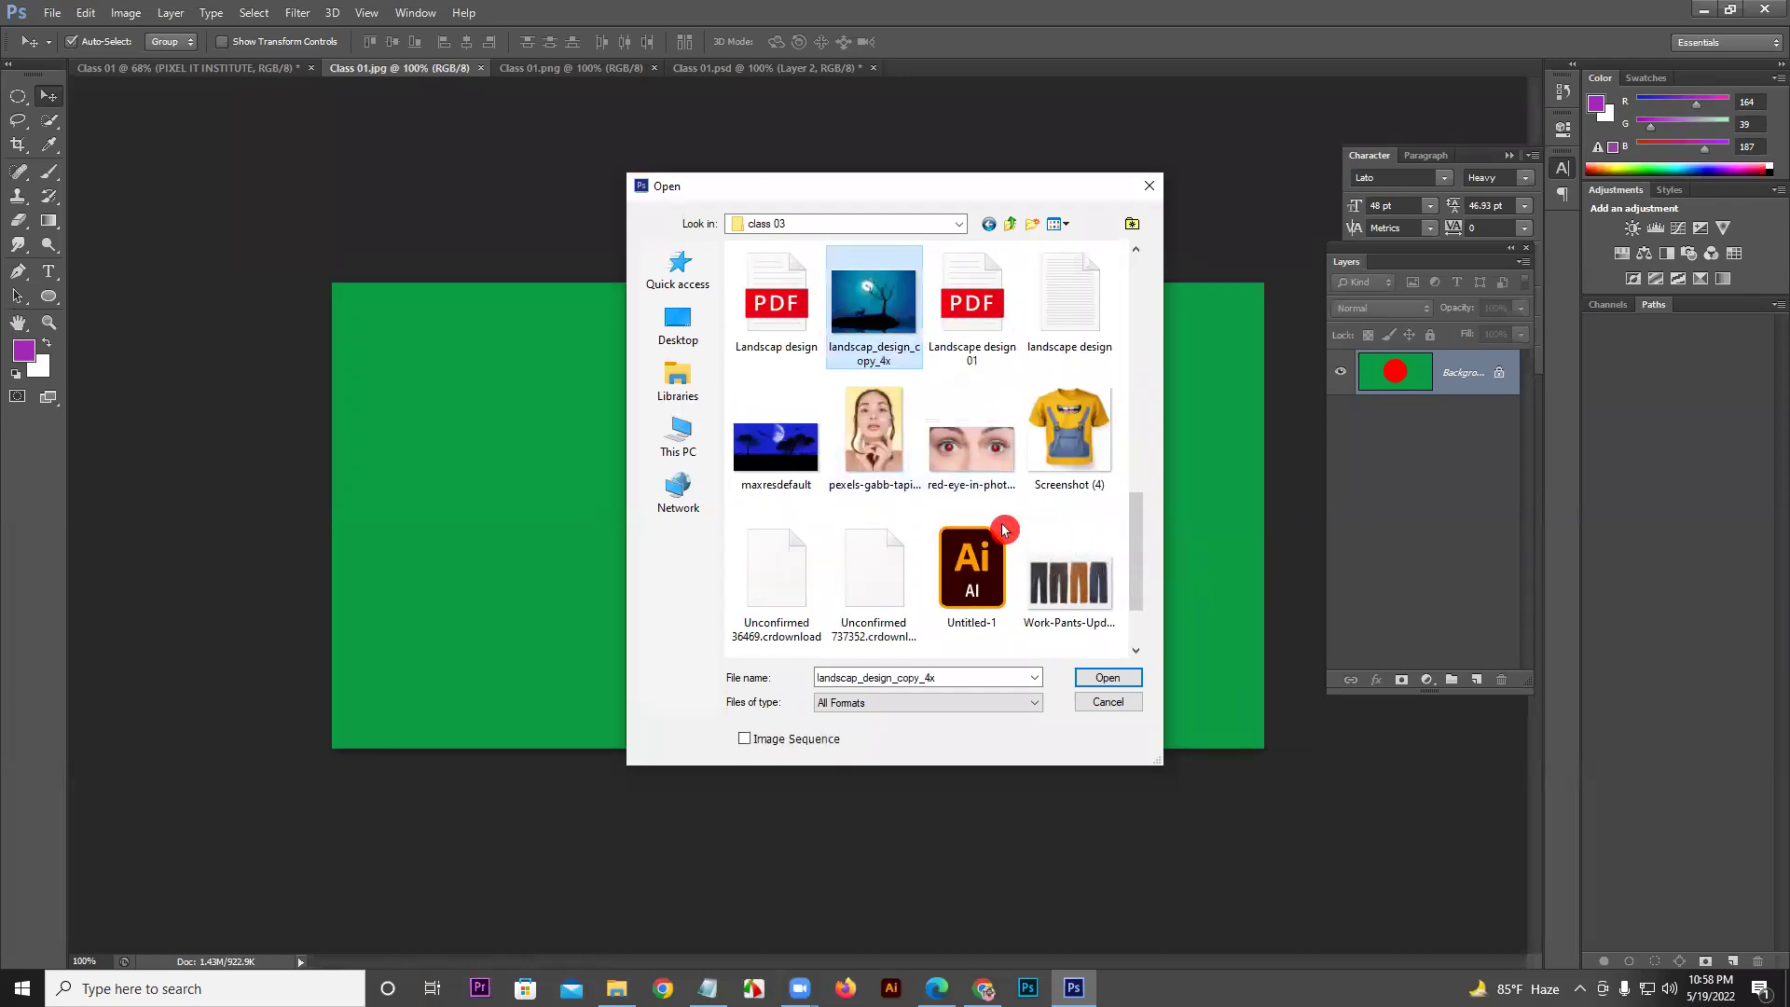
{"action": "left_click", "coordinate": [1109, 677]}
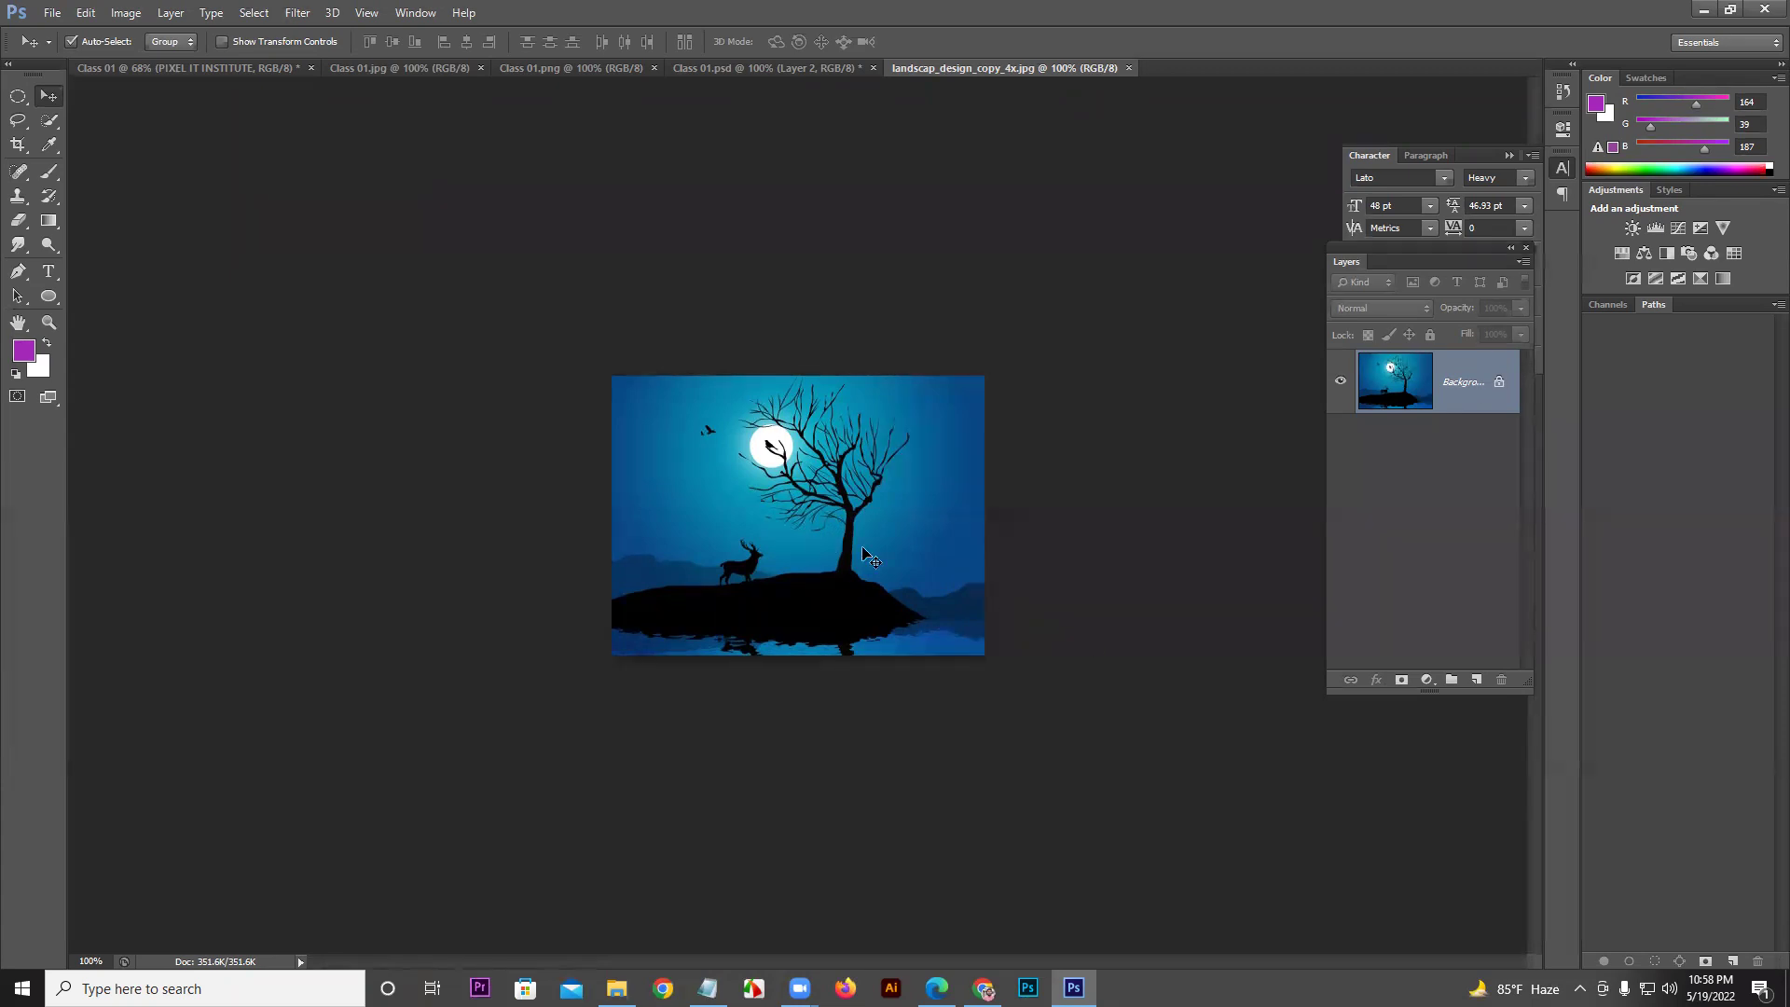
Step: Brush over the deer silhouette with the Quick Selection Tool to select it
{"action": "scroll", "coordinate": [821, 536], "scroll_direction": "up", "scroll_amount": 5}
{"action": "key", "text": "alt"}
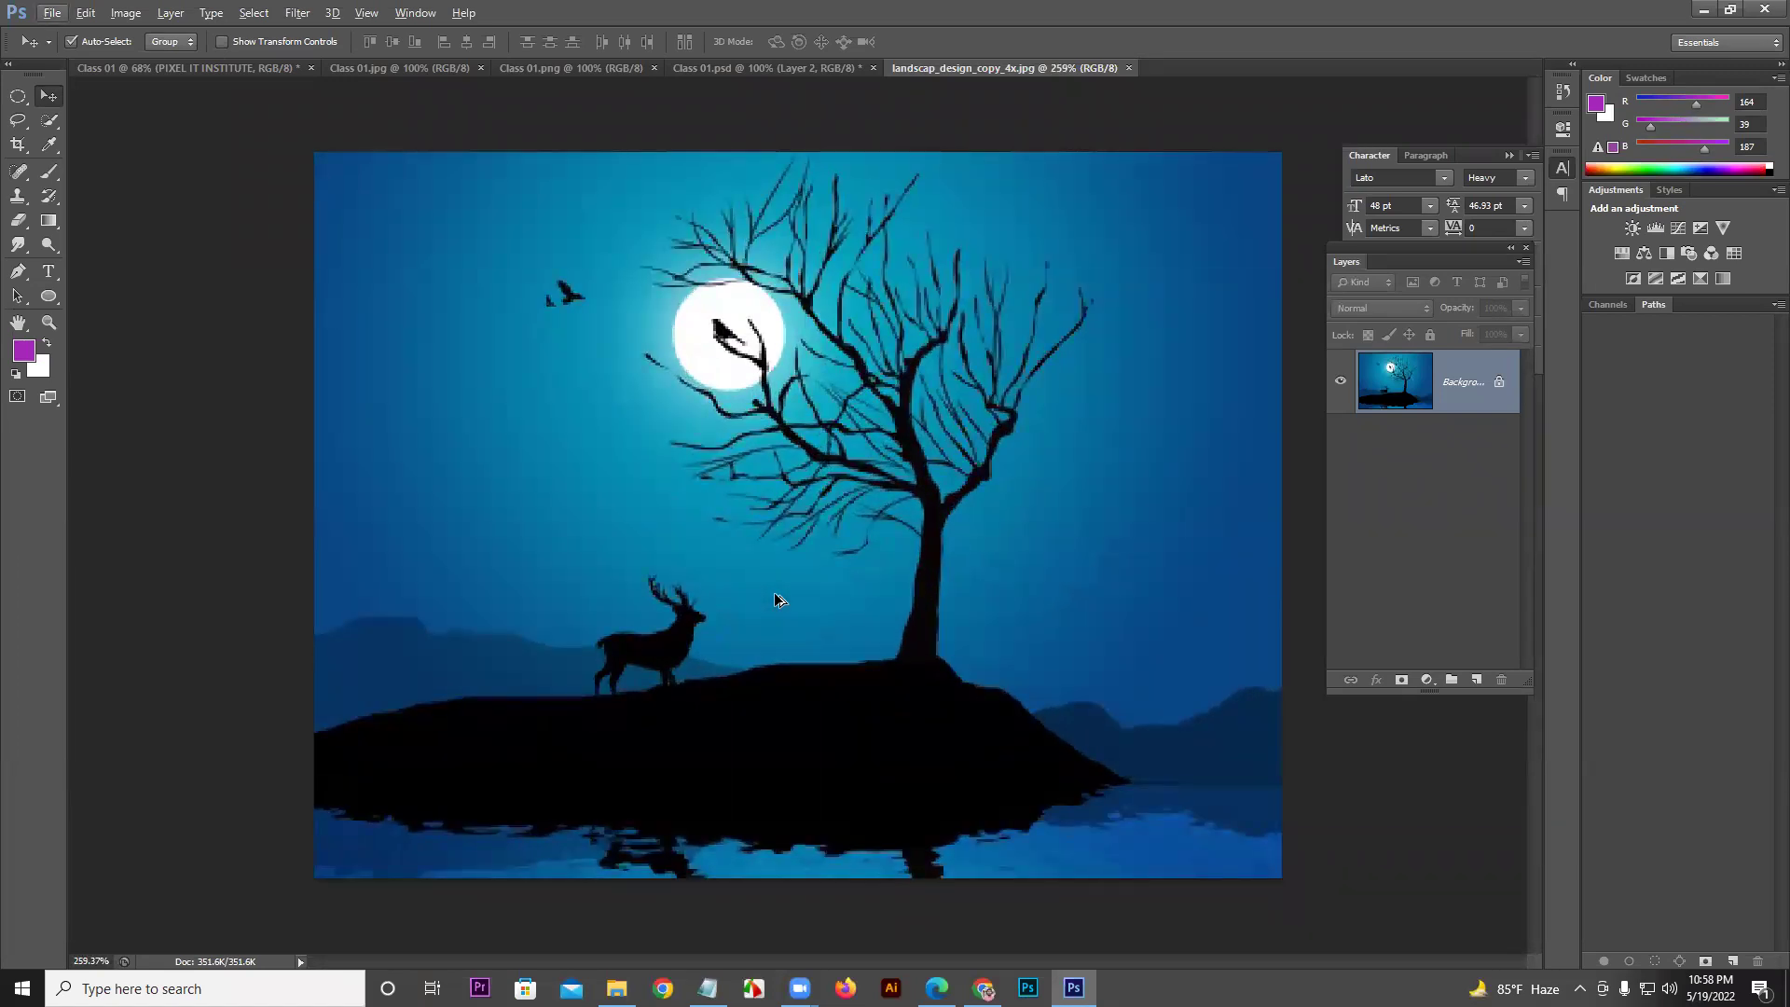
{"action": "scroll", "coordinate": [774, 596], "scroll_direction": "down", "scroll_amount": 4}
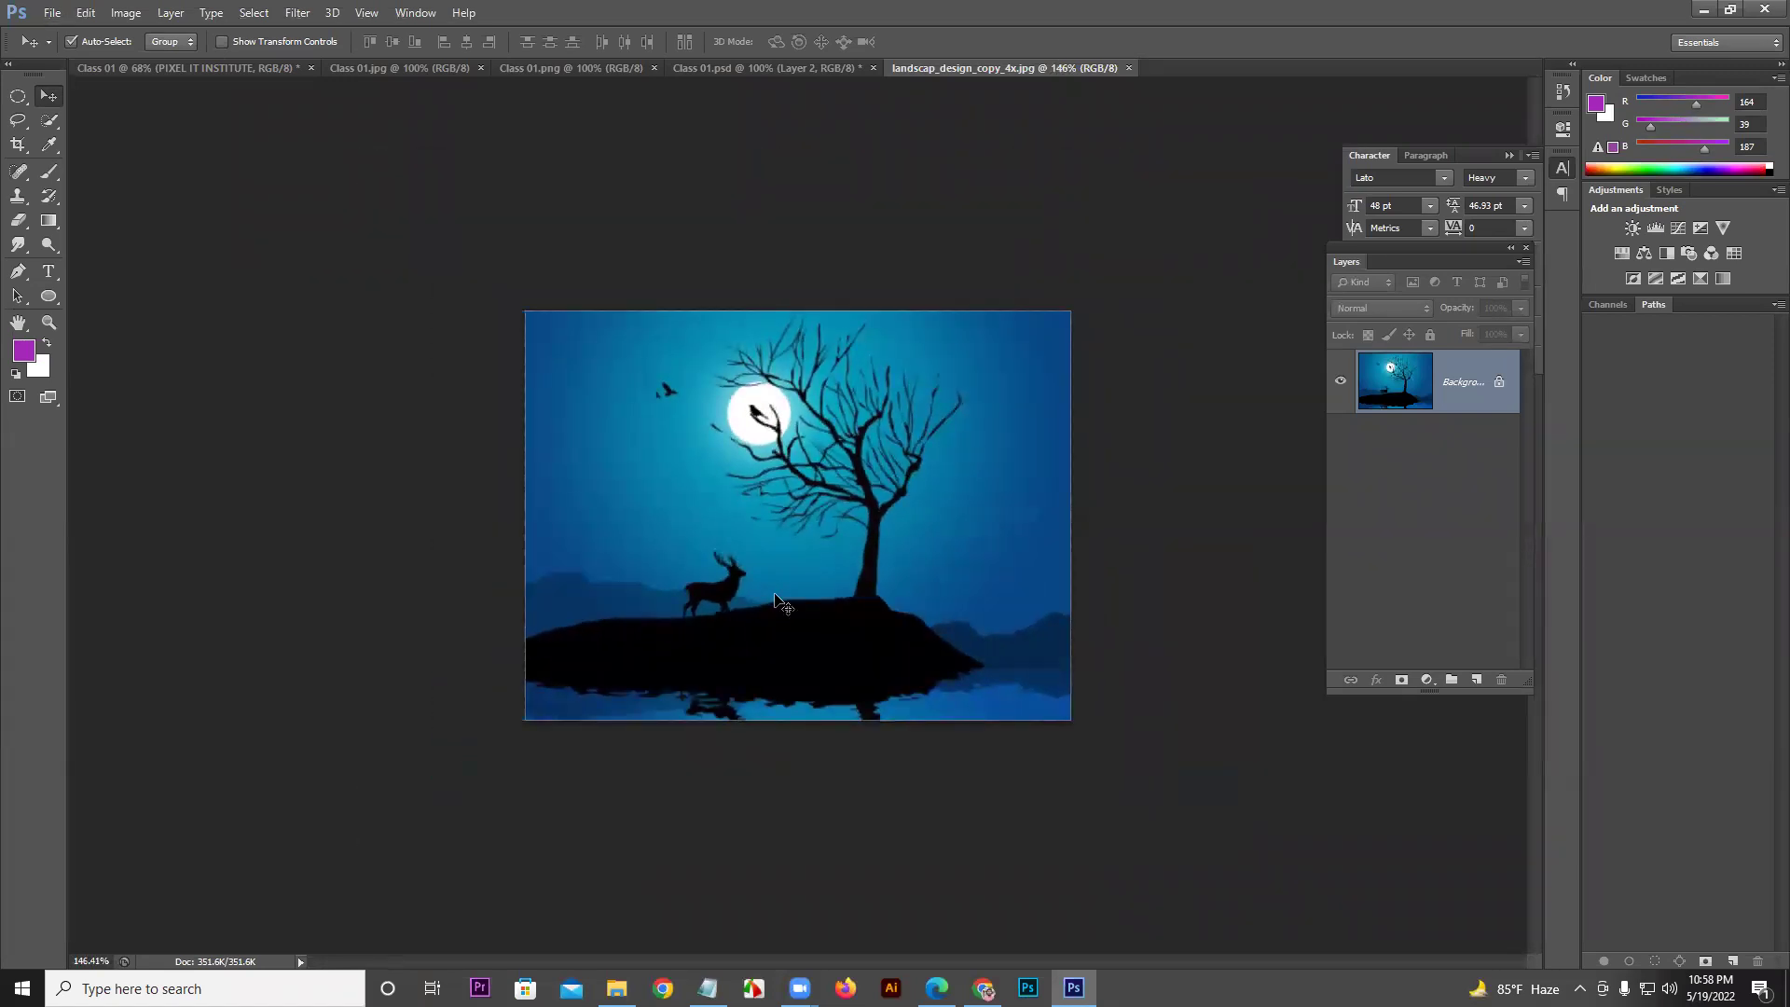
{"action": "left_click", "coordinate": [49, 124]}
{"action": "left_click", "coordinate": [140, 117]}
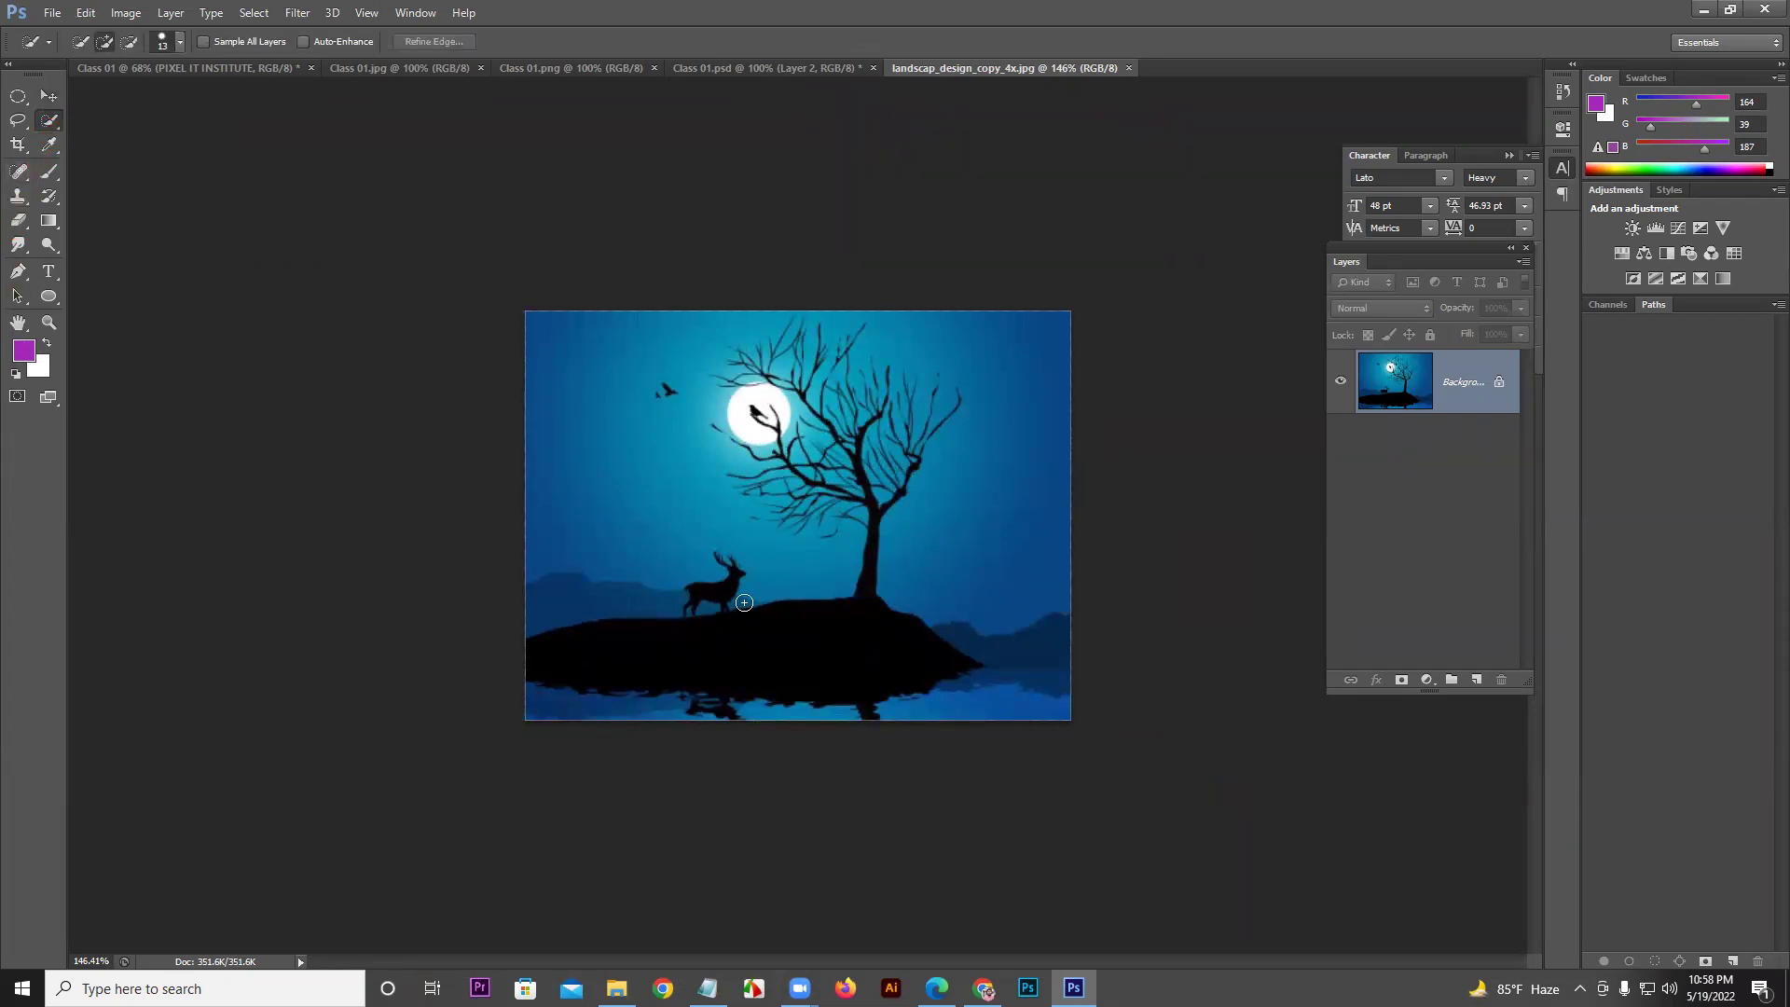
{"action": "mouse_move", "coordinate": [727, 589]}
{"action": "left_mouse_down"}
{"action": "mouse_move", "coordinate": [757, 587]}
{"action": "mouse_move", "coordinate": [727, 554]}
{"action": "left_mouse_up"}
{"action": "left_click", "coordinate": [51, 120]}
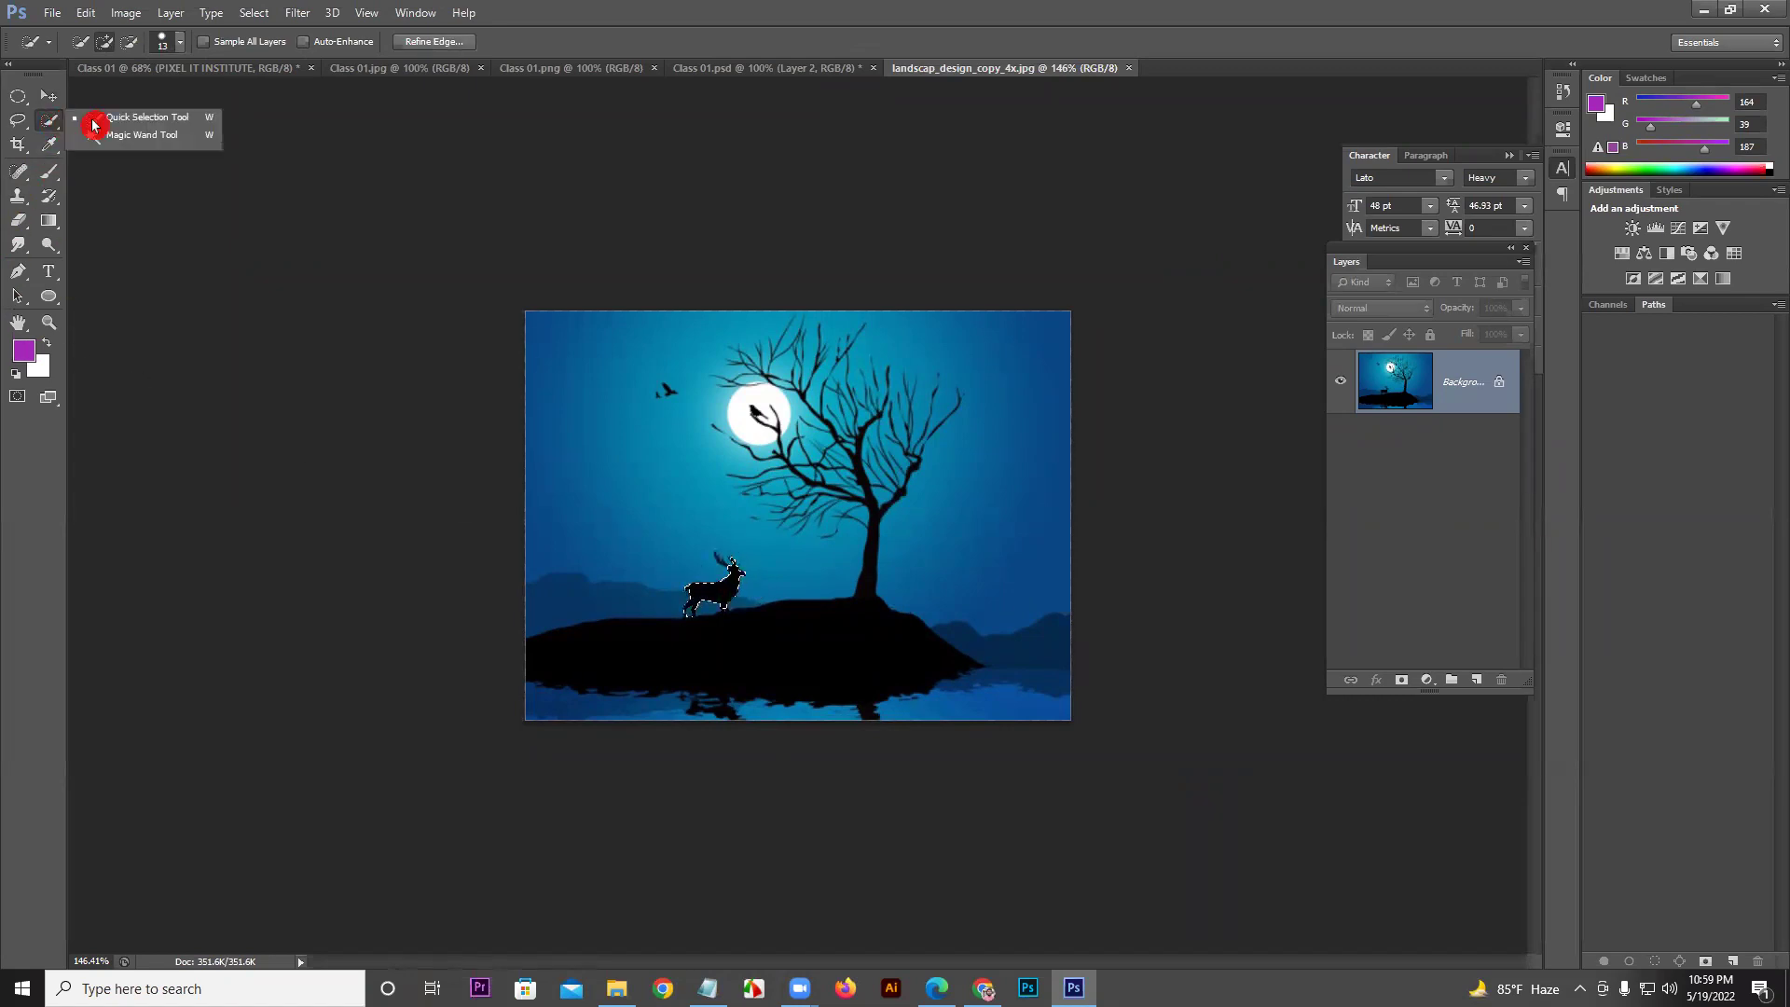
{"action": "left_click", "coordinate": [138, 121]}
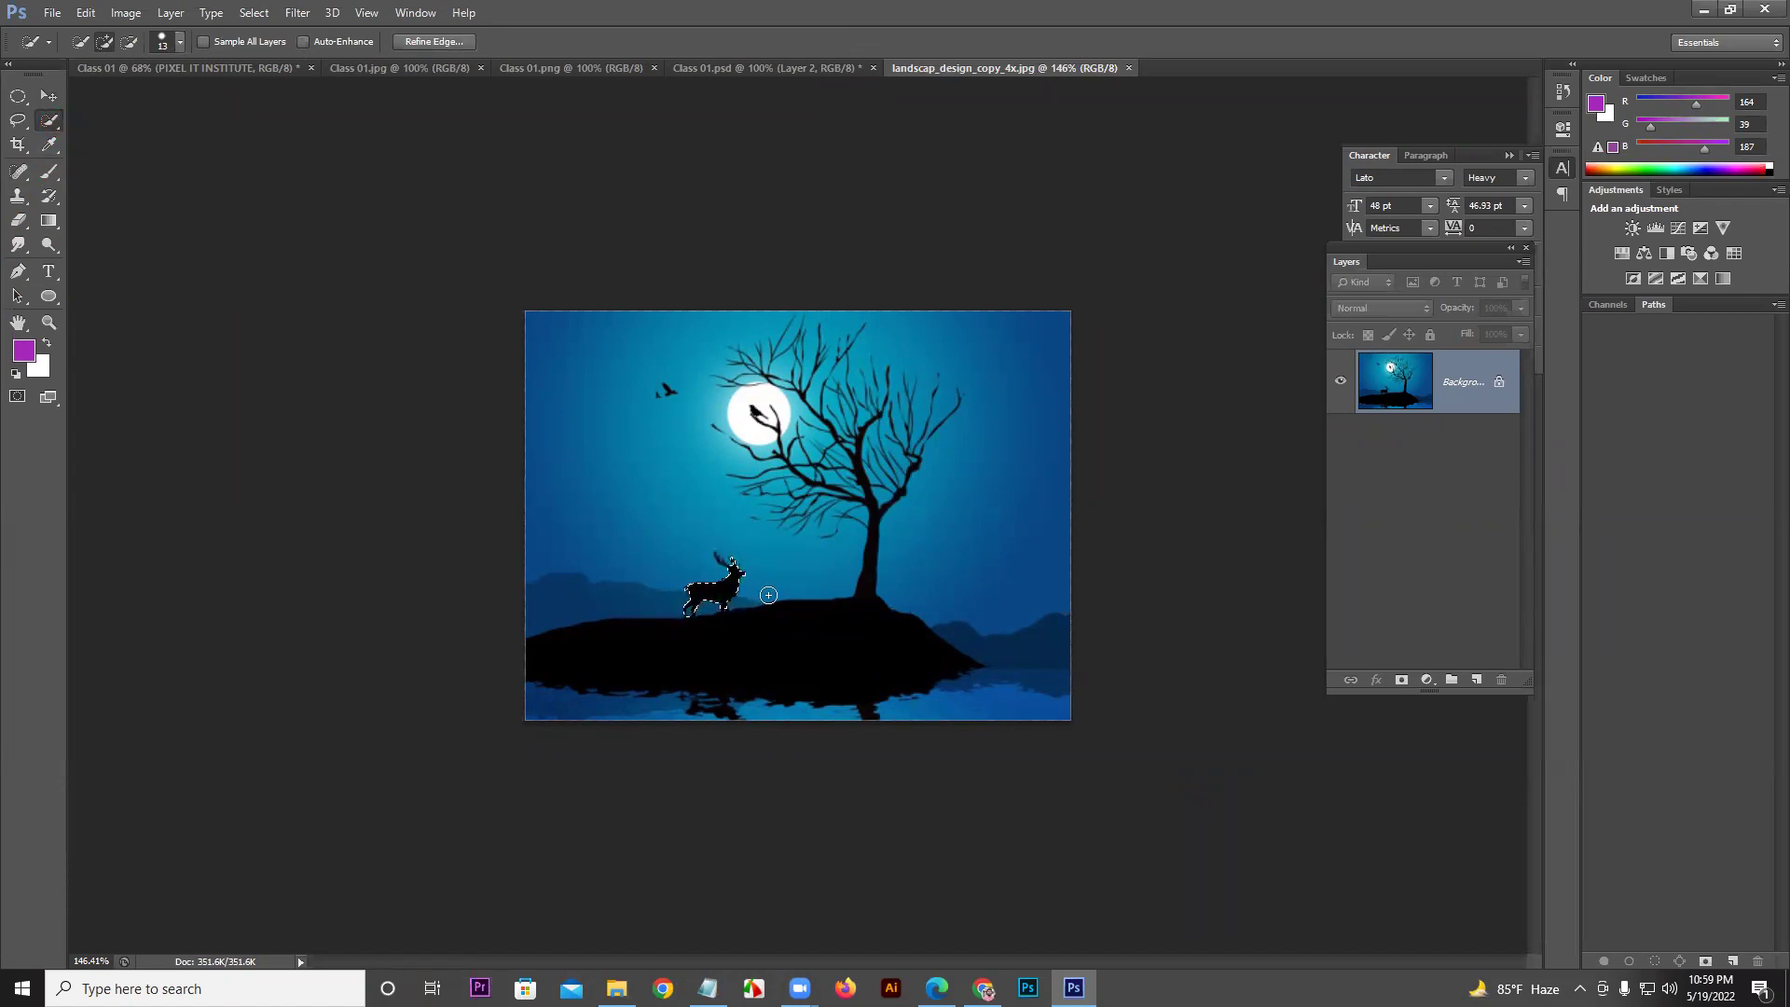
Step: Draw an elliptical marquee around the deer, then deselect it with Ctrl+D
{"action": "left_click", "coordinate": [19, 96]}
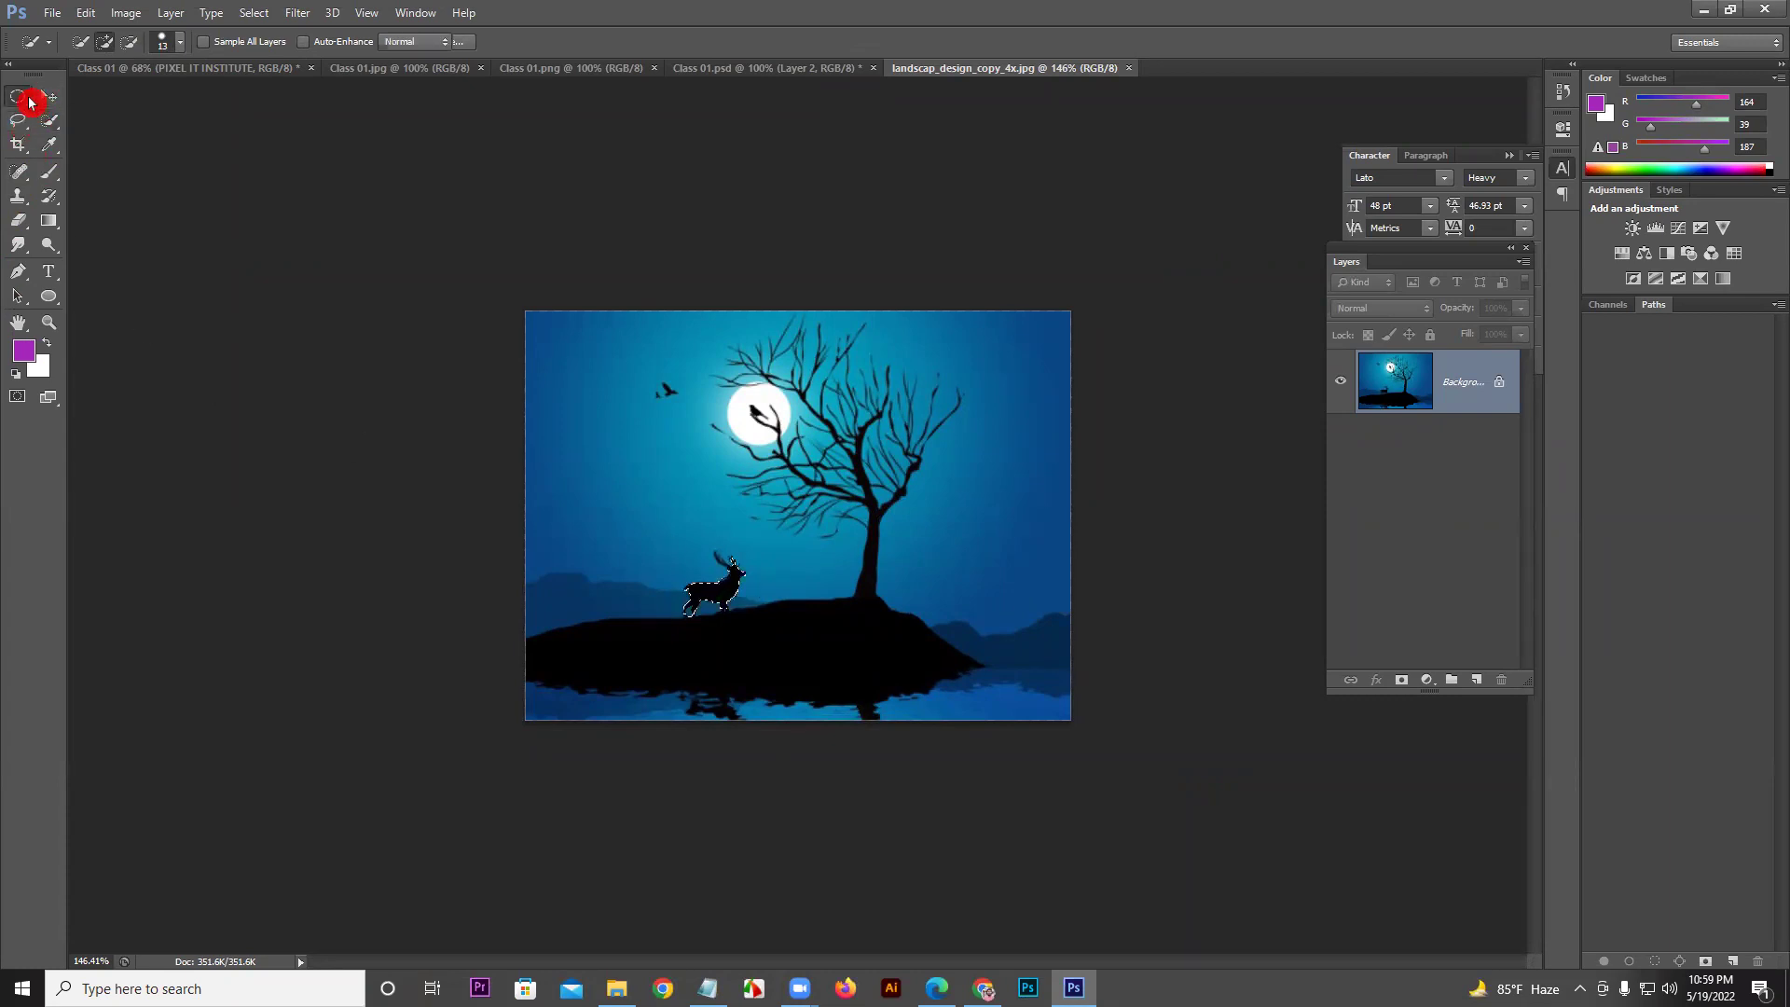
{"action": "left_click_drag", "start_coordinate": [647, 524], "coordinate": [820, 663]}
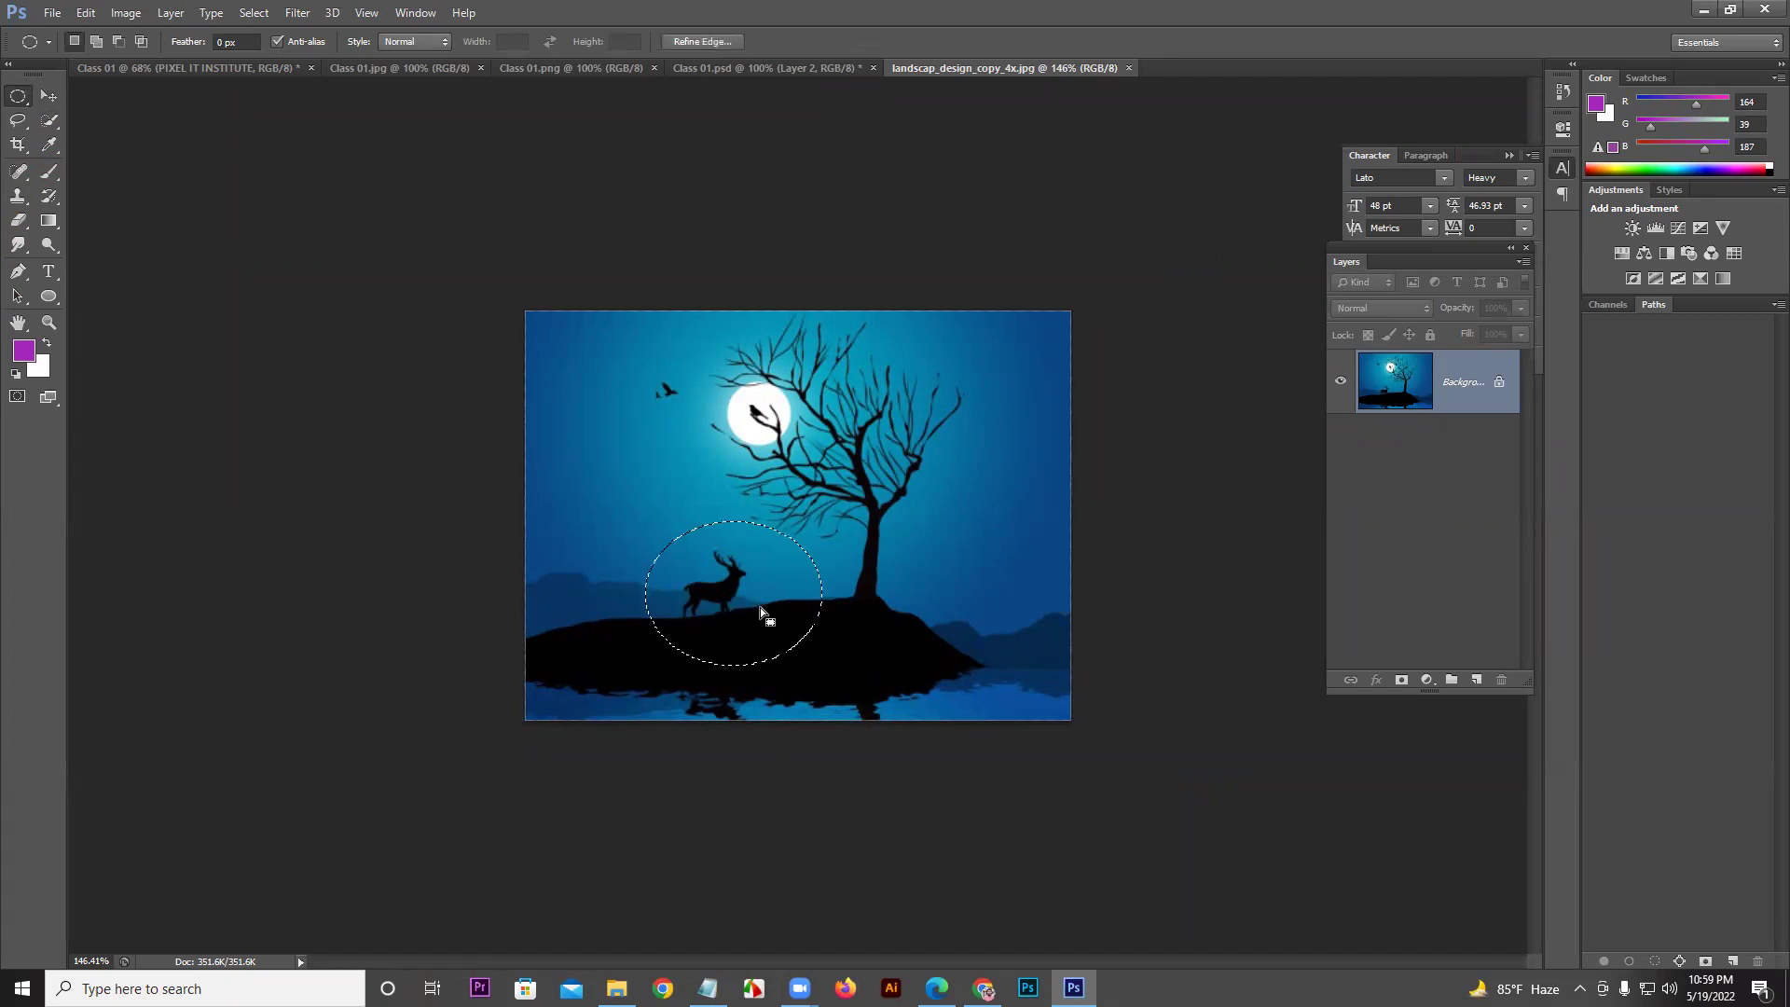
{"action": "key", "text": "v"}
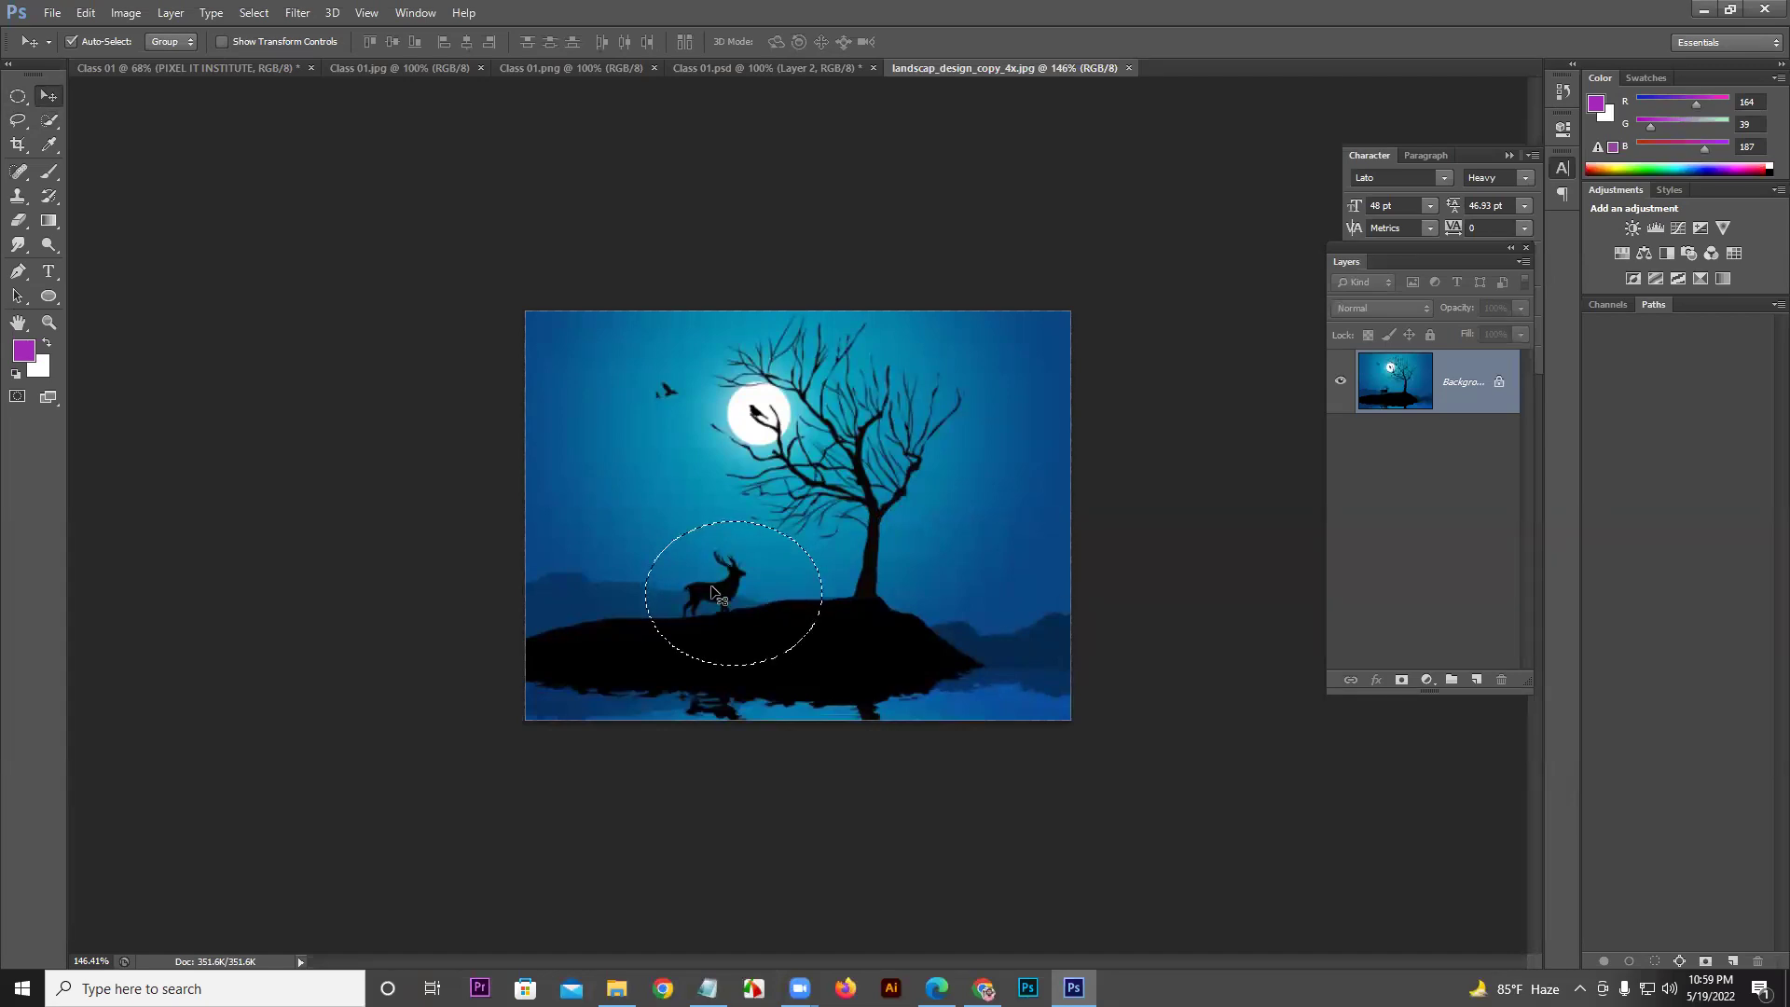
{"action": "key", "text": "ctrl+d"}
Step: Make the Rectangular Marquee Tool the active selection tool
{"action": "left_click", "coordinate": [20, 121]}
{"action": "left_click", "coordinate": [20, 96]}
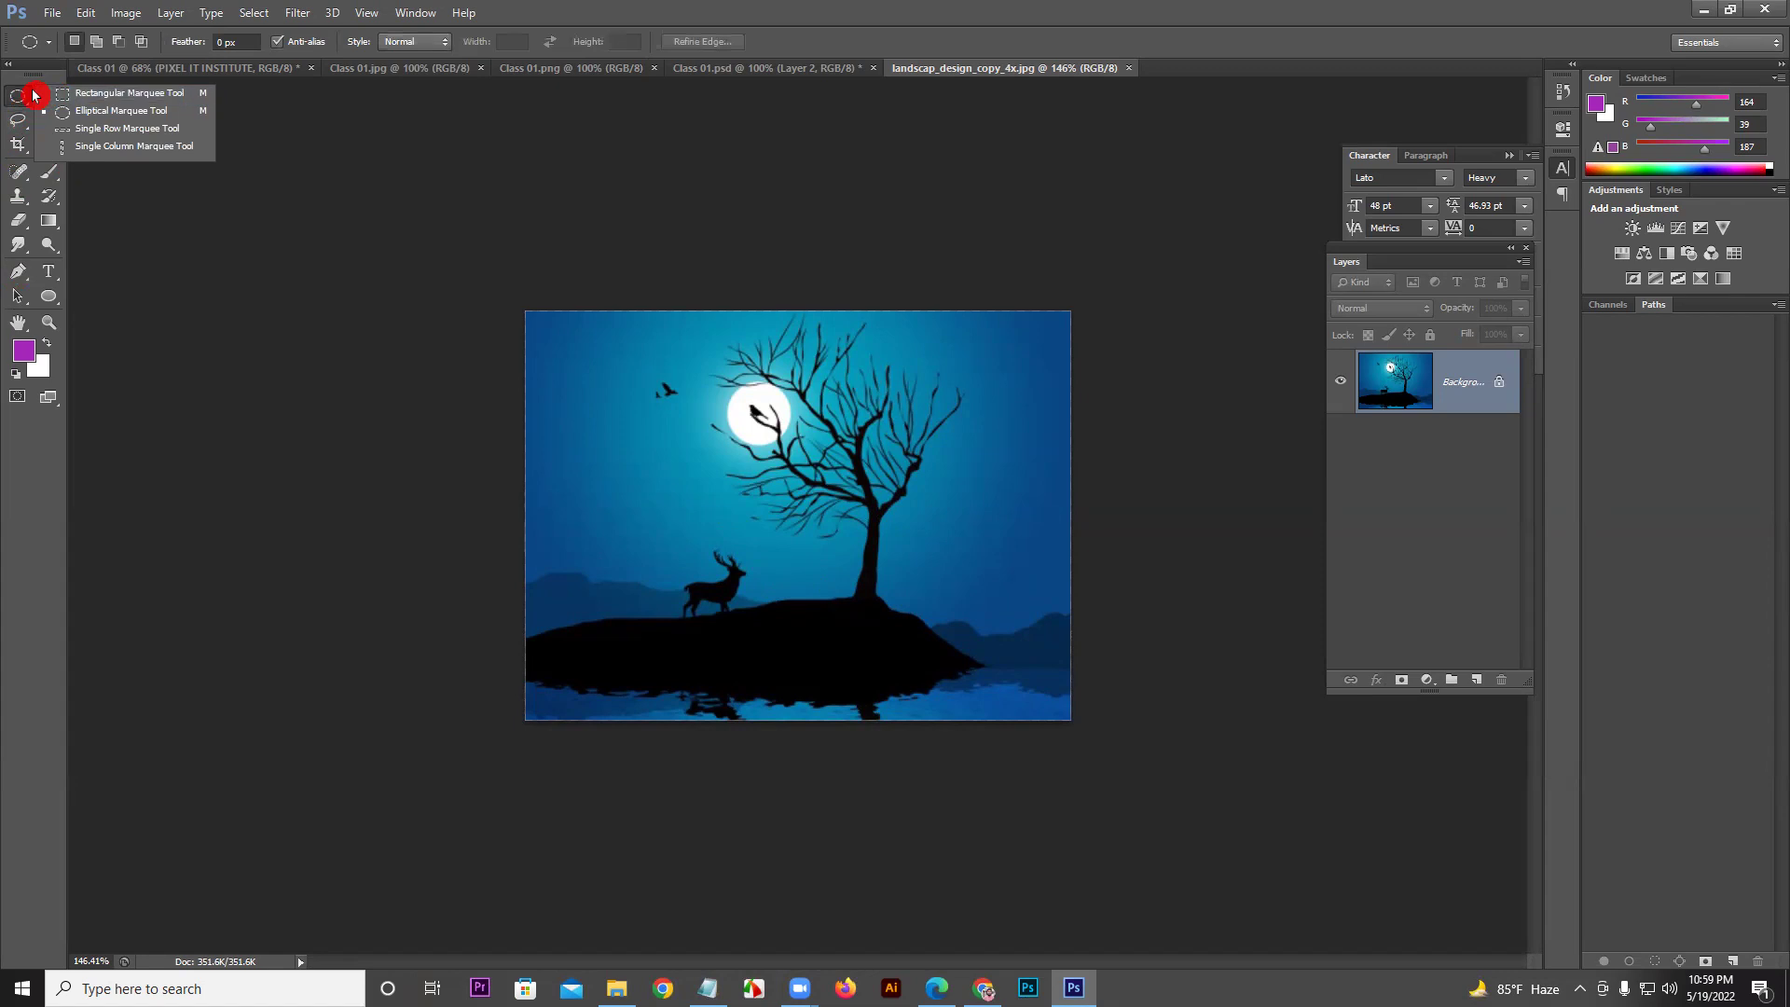
{"action": "left_click", "coordinate": [58, 94]}
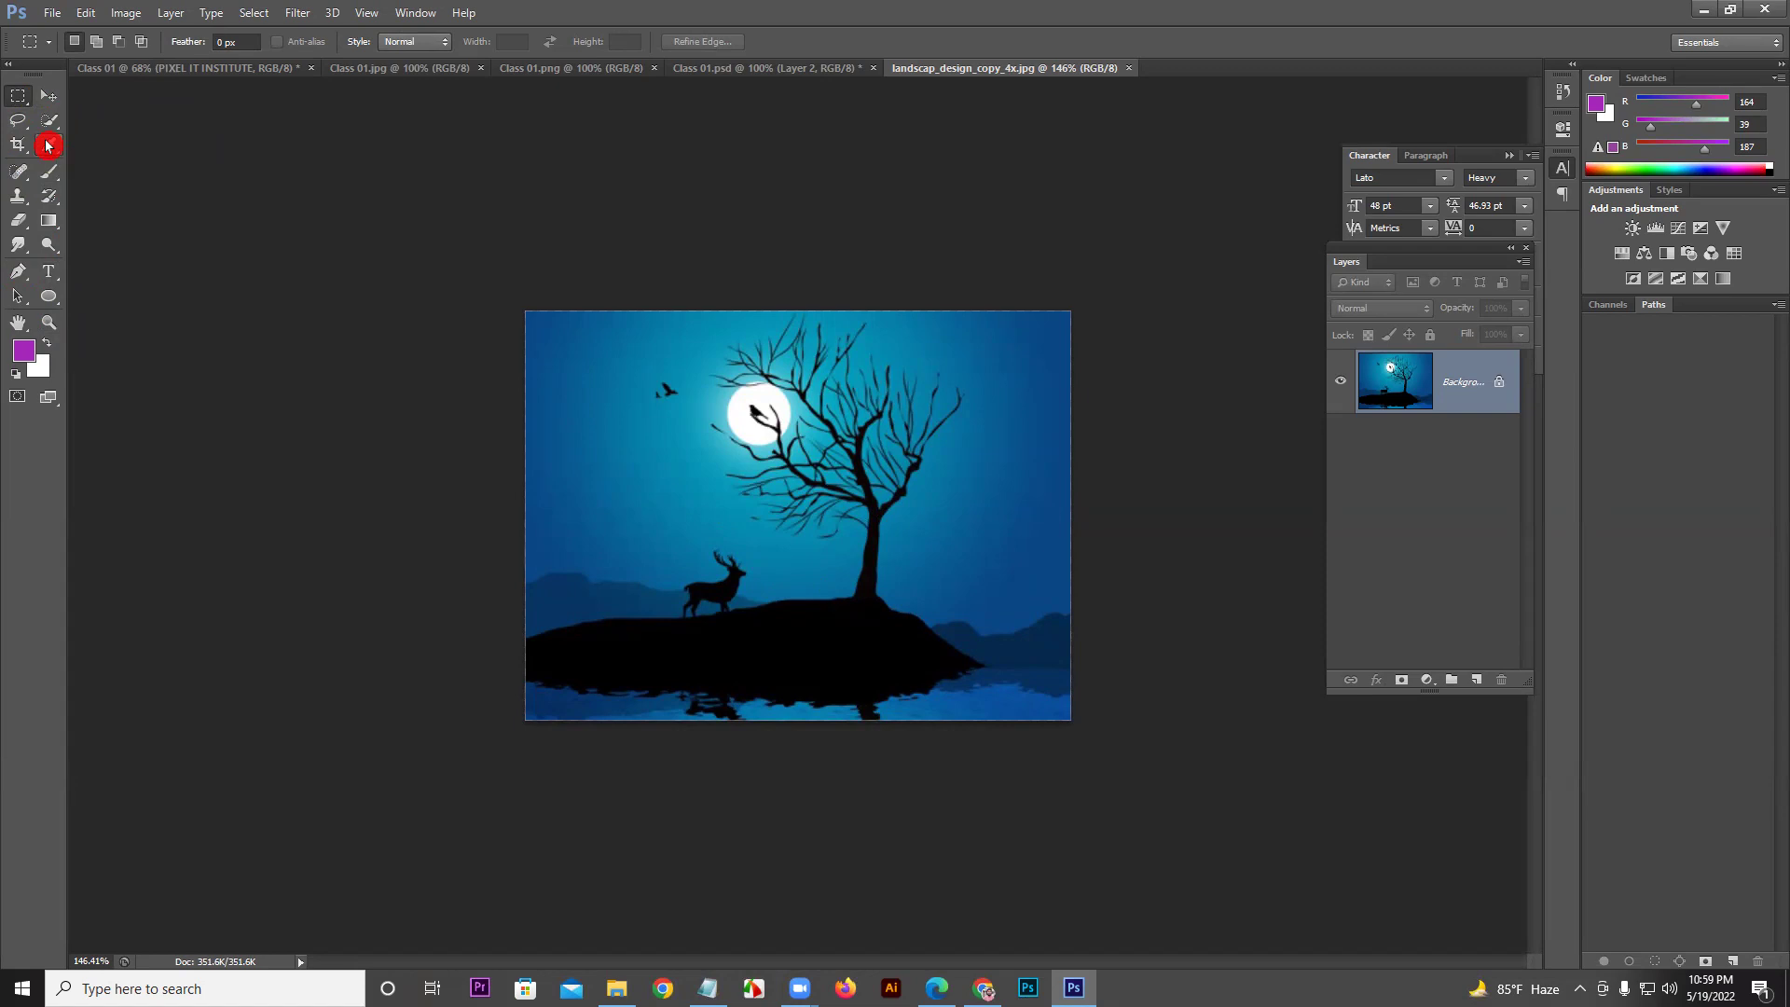
{"action": "left_click", "coordinate": [1101, 914]}
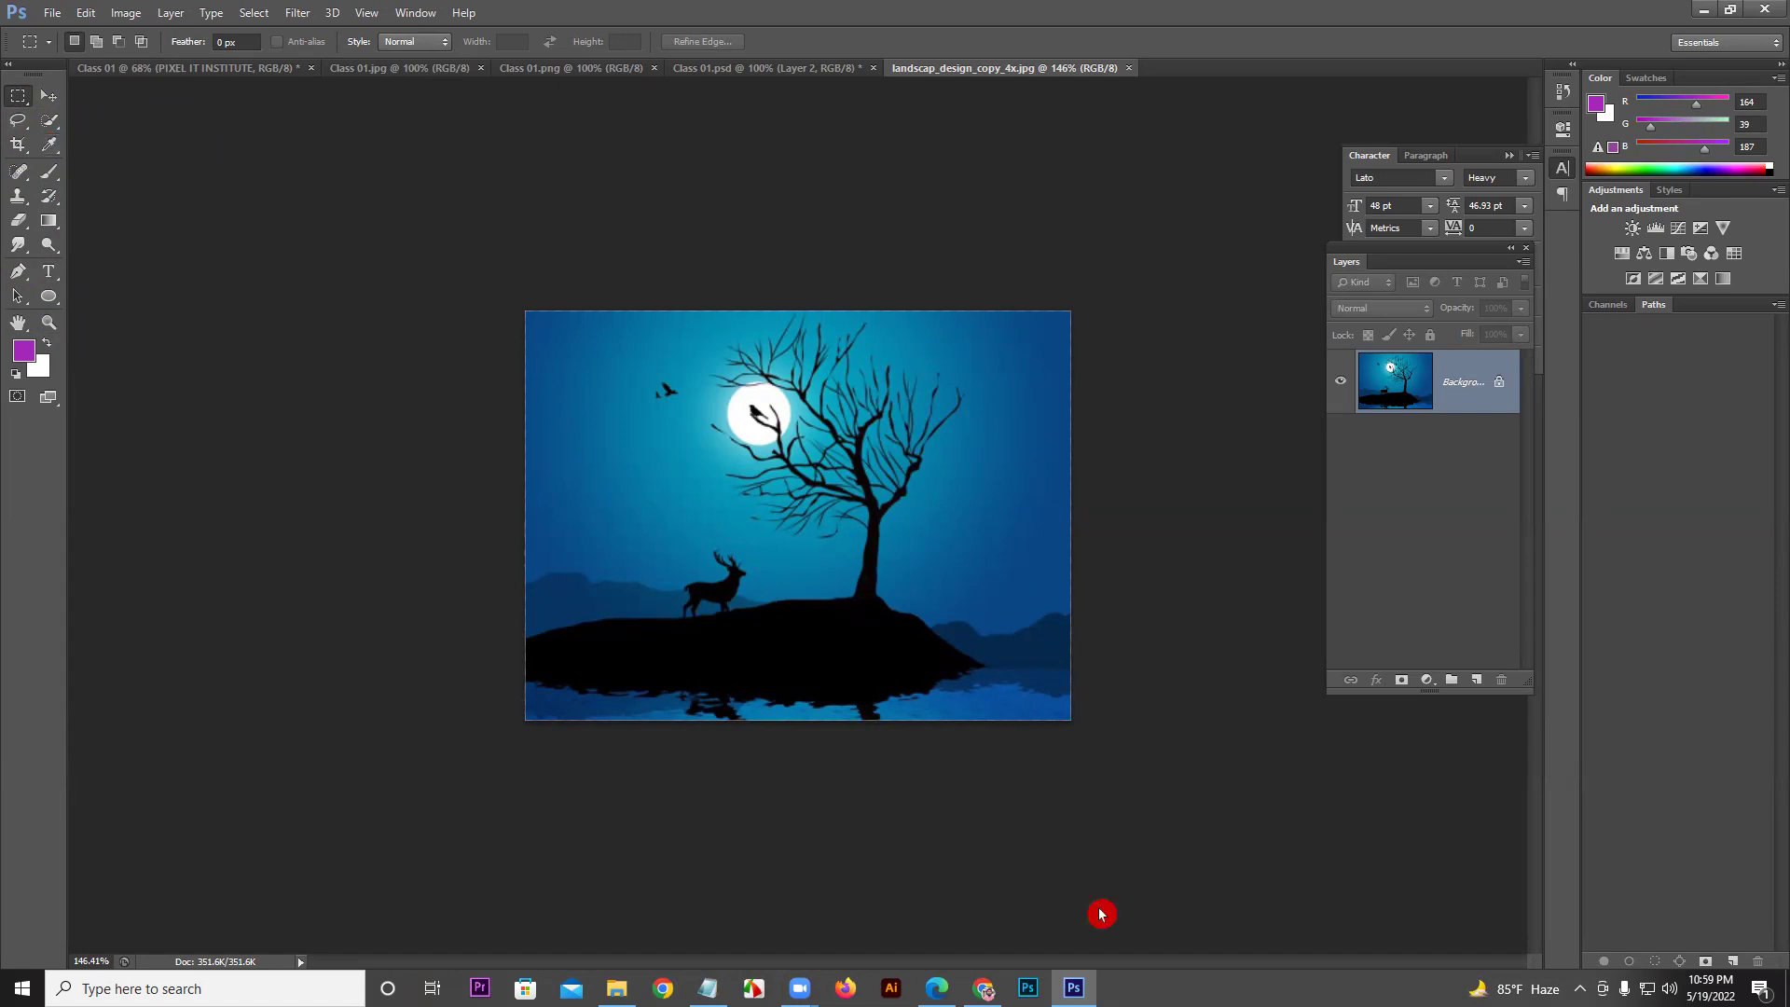